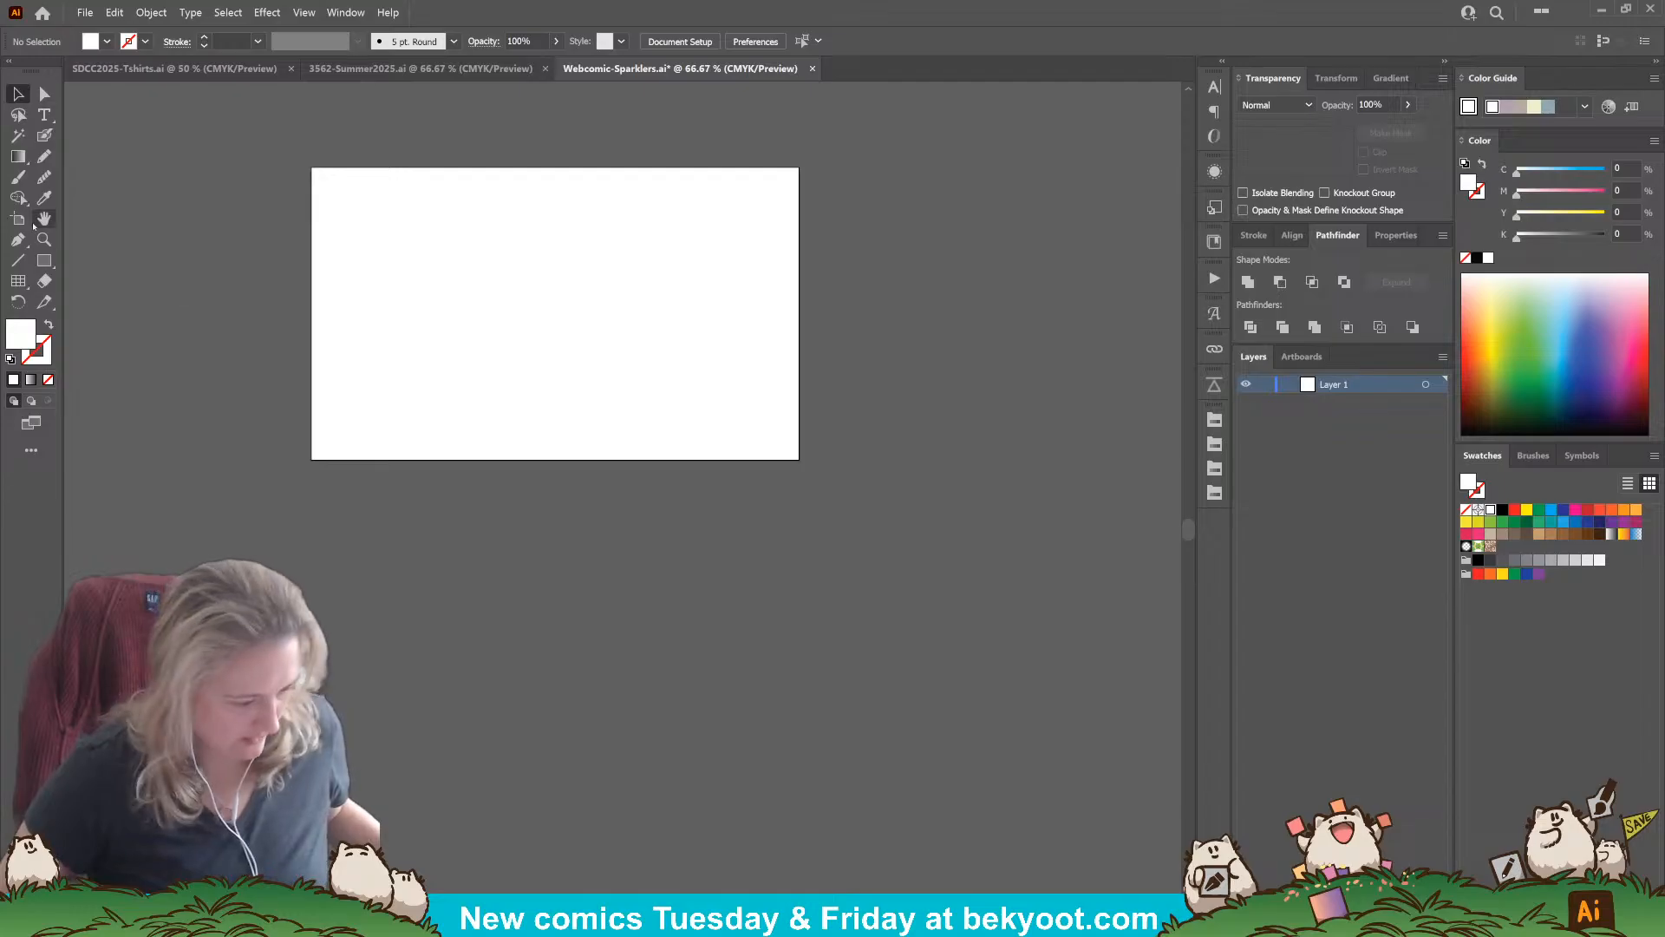
# Step: Extend the artboard downward to a height of about 2092 px and set the fill colour to black
pyautogui.click(19, 219)
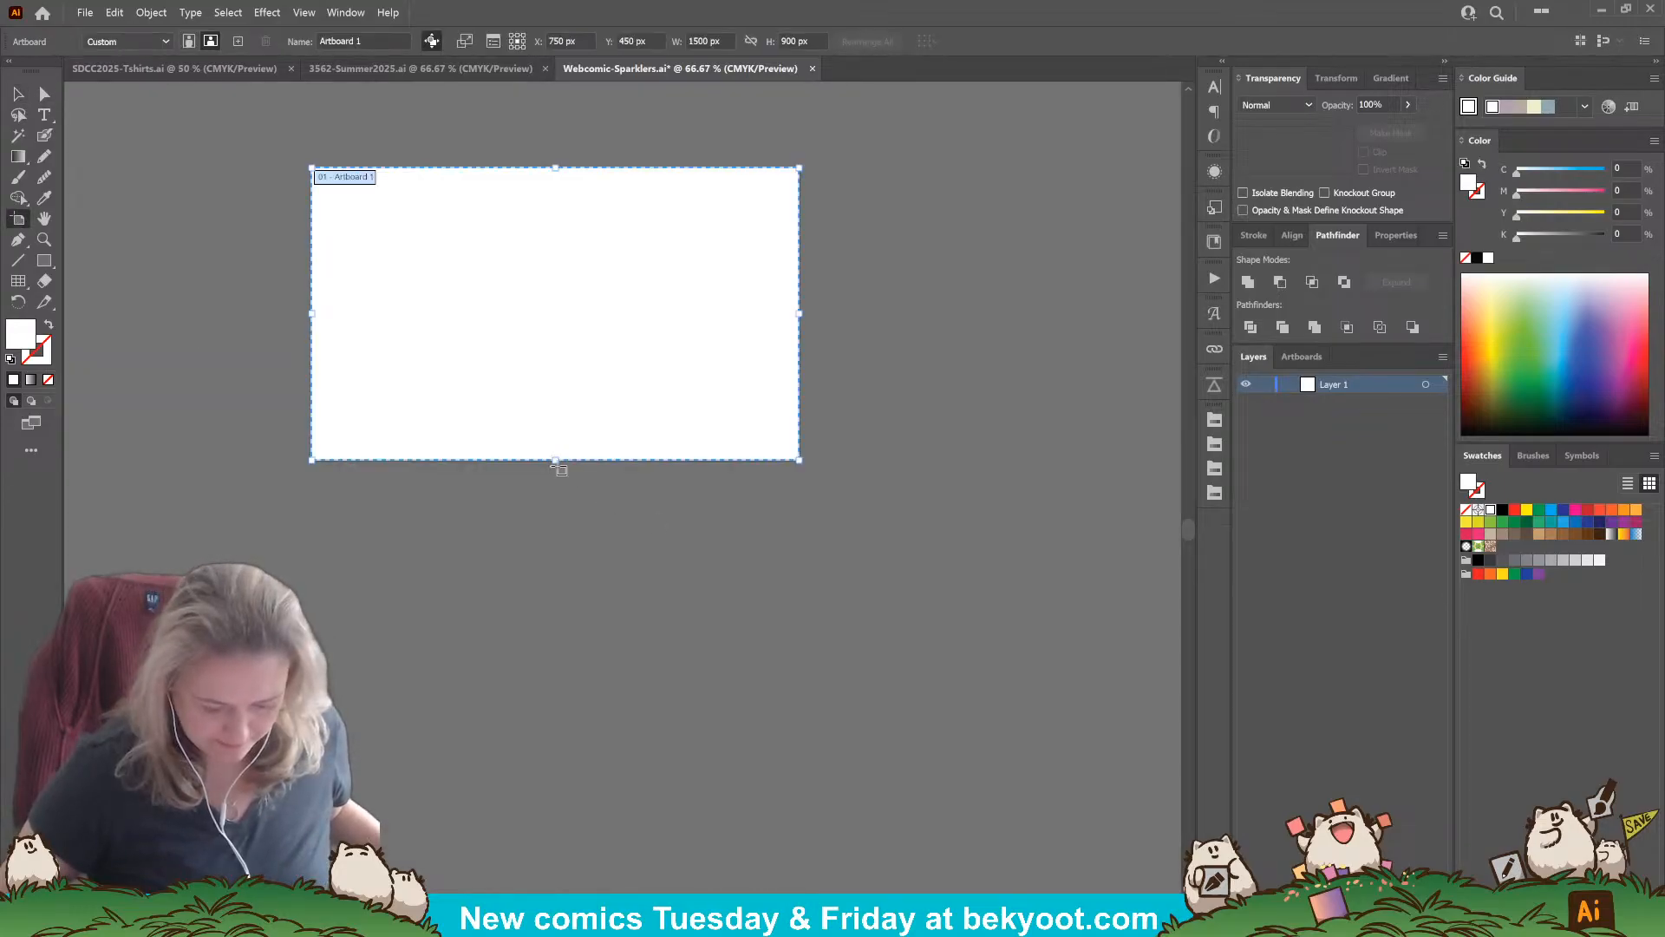
pyautogui.moveTo(558, 460); pyautogui.dragTo(558, 848)
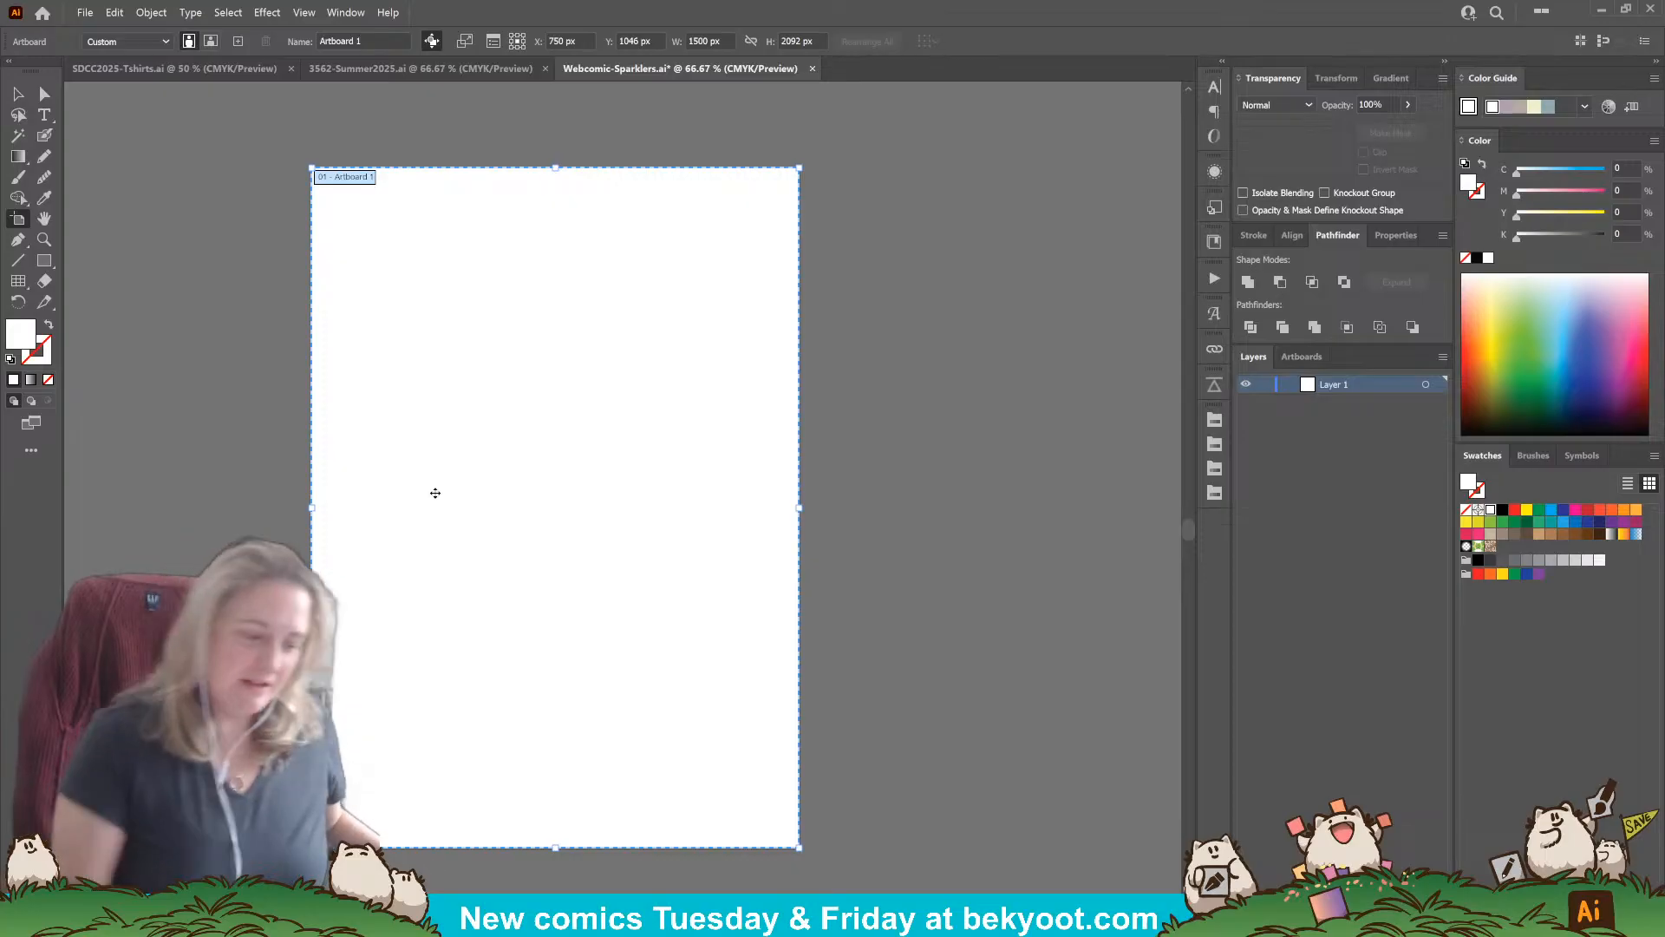
pyautogui.click(17, 93)
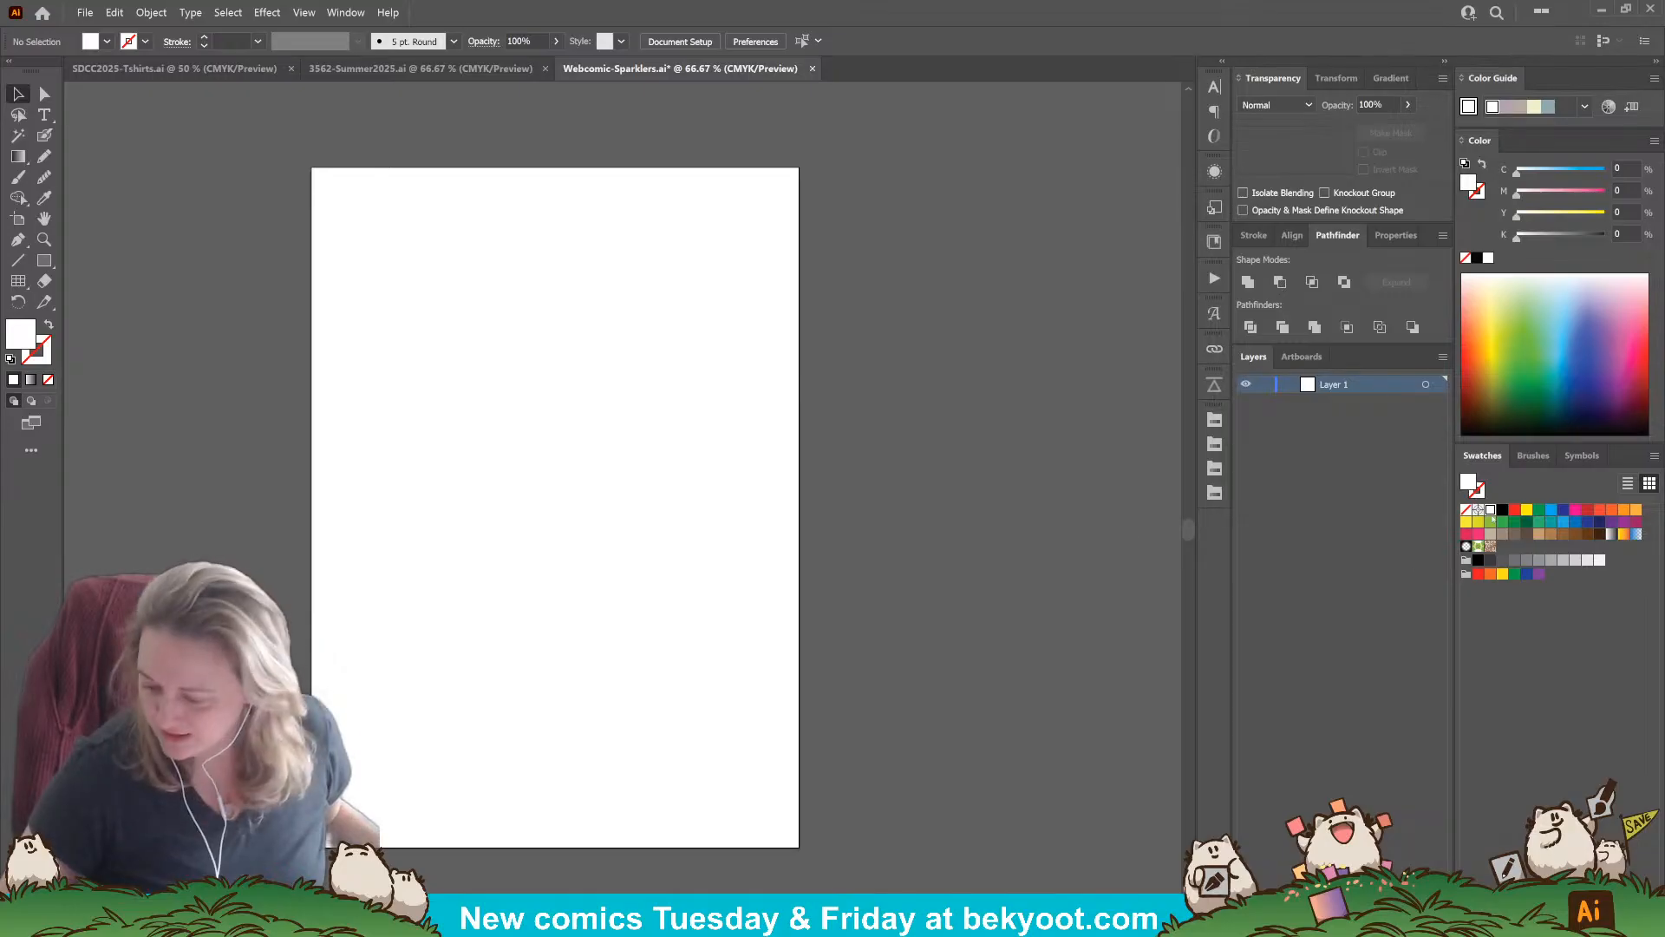
pyautogui.click(1501, 511)
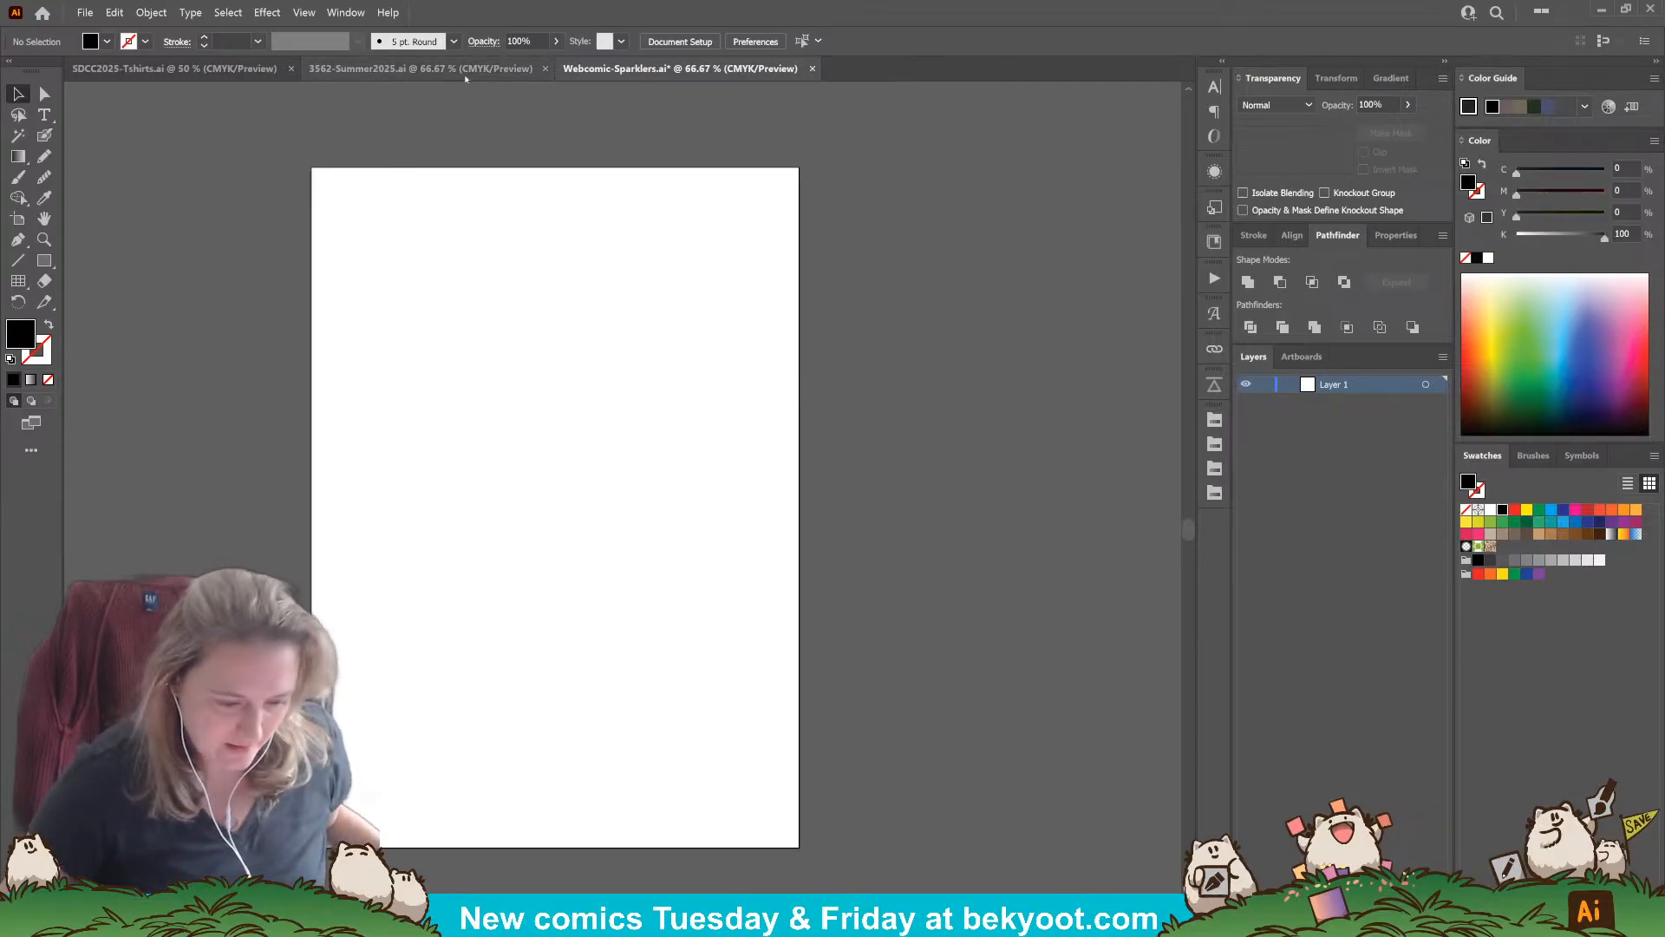
# Step: Examine the green Strawberry Festival shirt mockups, front and back, in 3562-Summer2025.ai
pyautogui.click(420, 69)
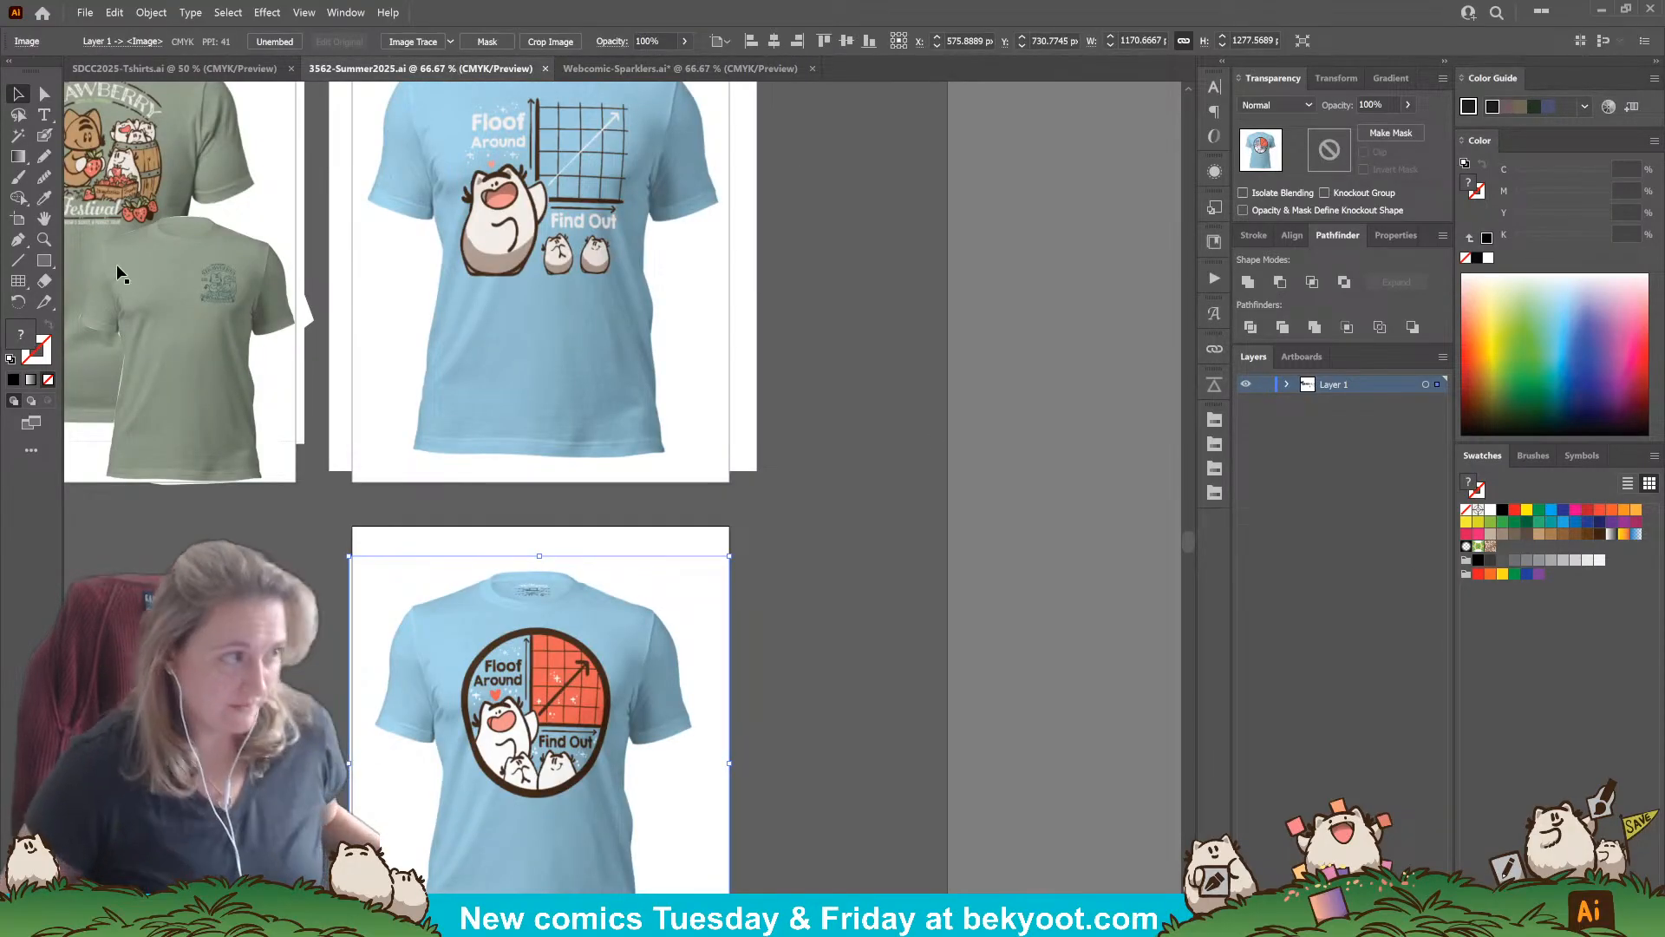
pyautogui.moveTo(548, 406); pyautogui.dragTo(1020, 514)
pyautogui.moveTo(731, 419); pyautogui.dragTo(675, 432)
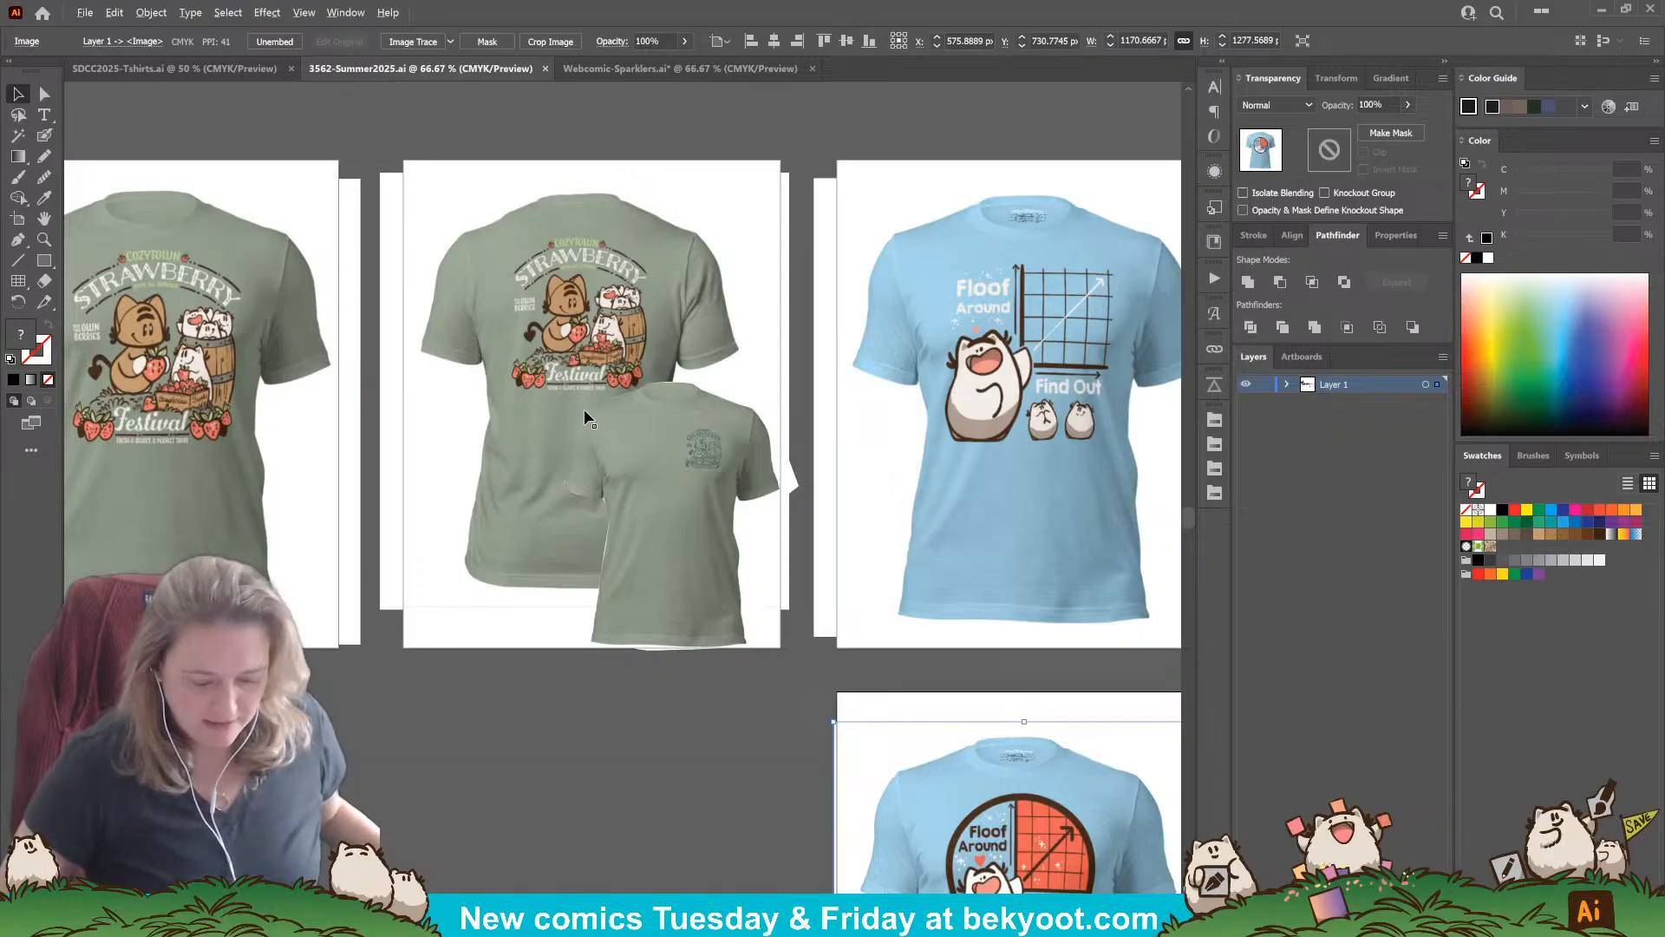
pyautogui.scroll(-1, 585, 410)
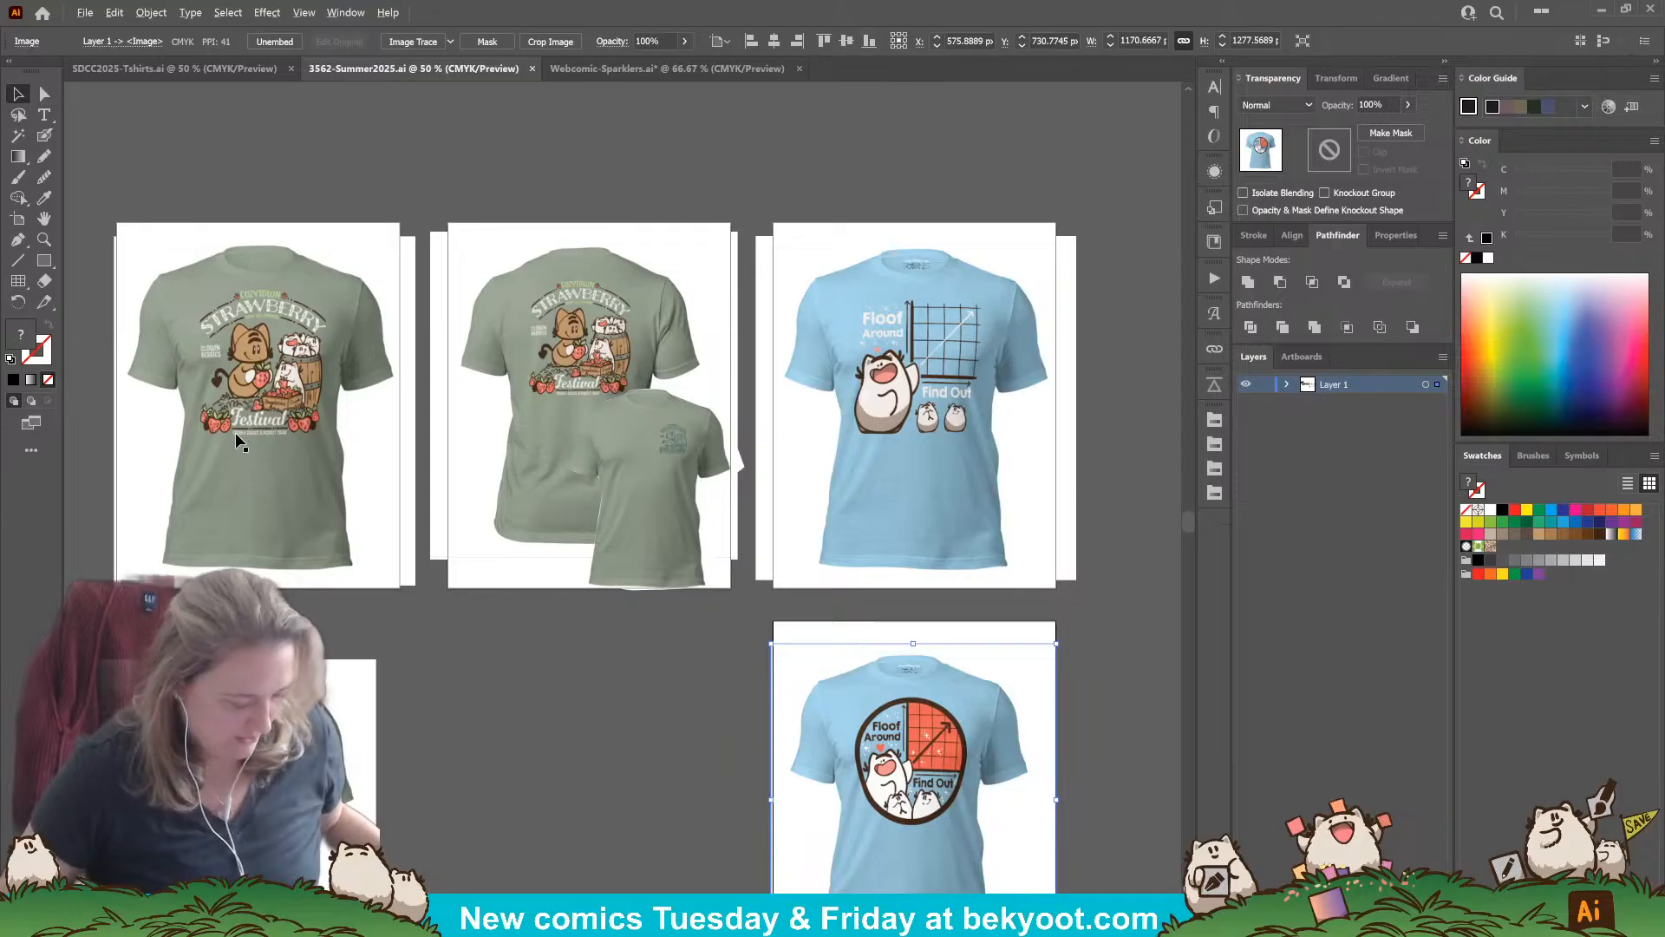
pyautogui.scroll(4, 260, 325)
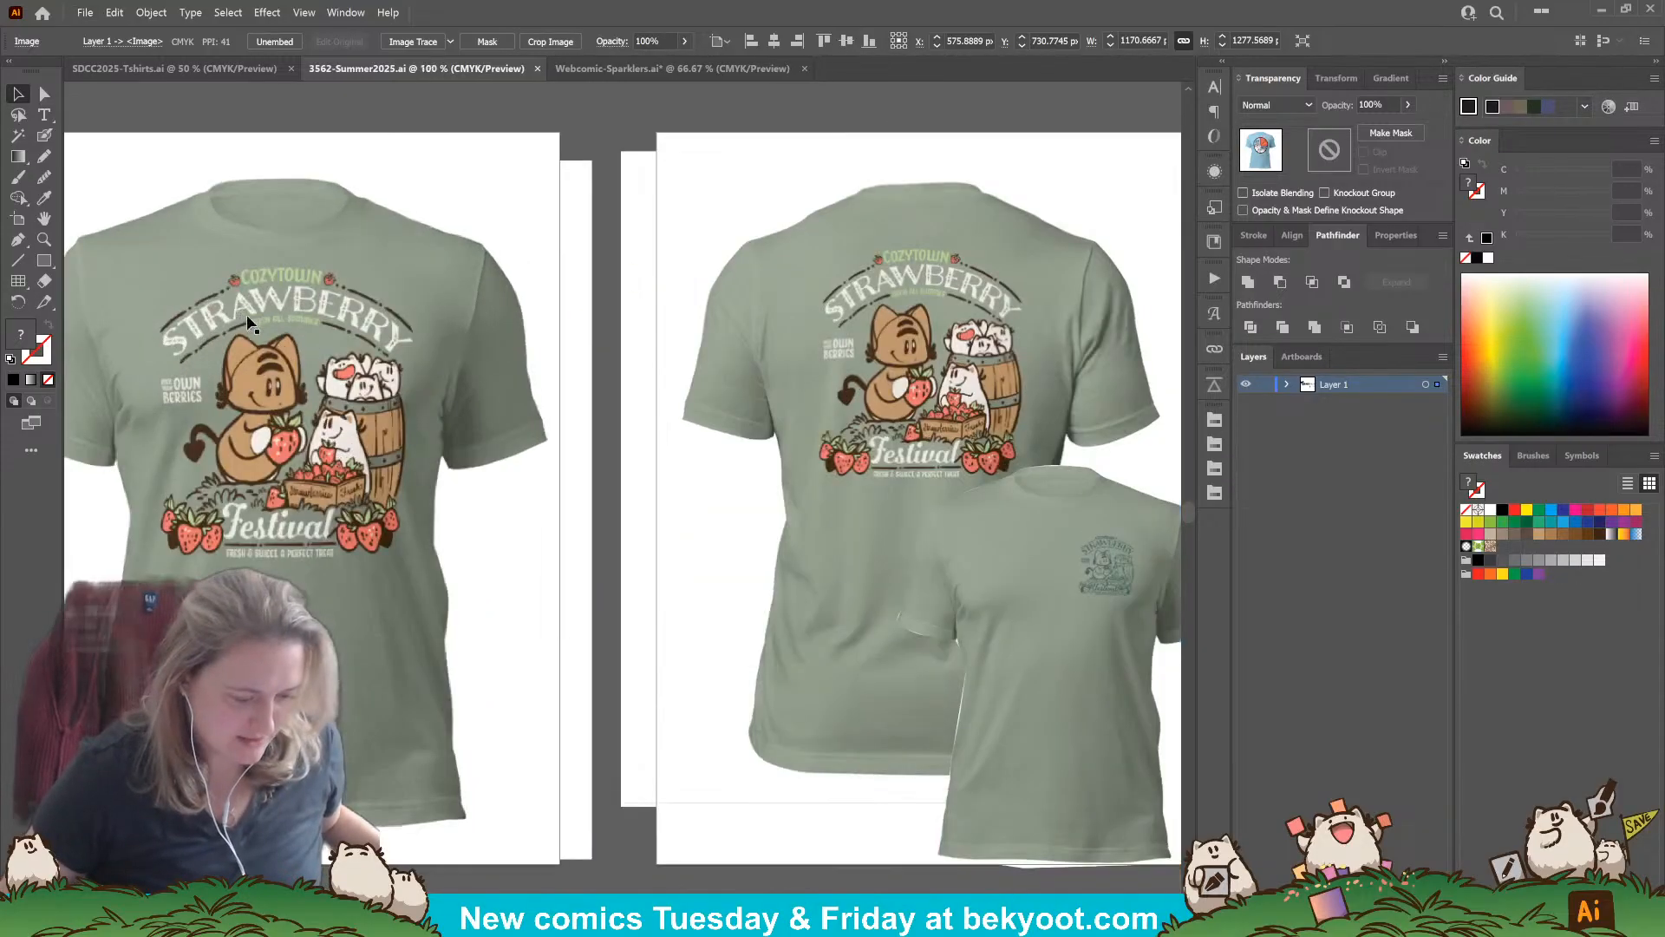
pyautogui.scroll(-2, 261, 325)
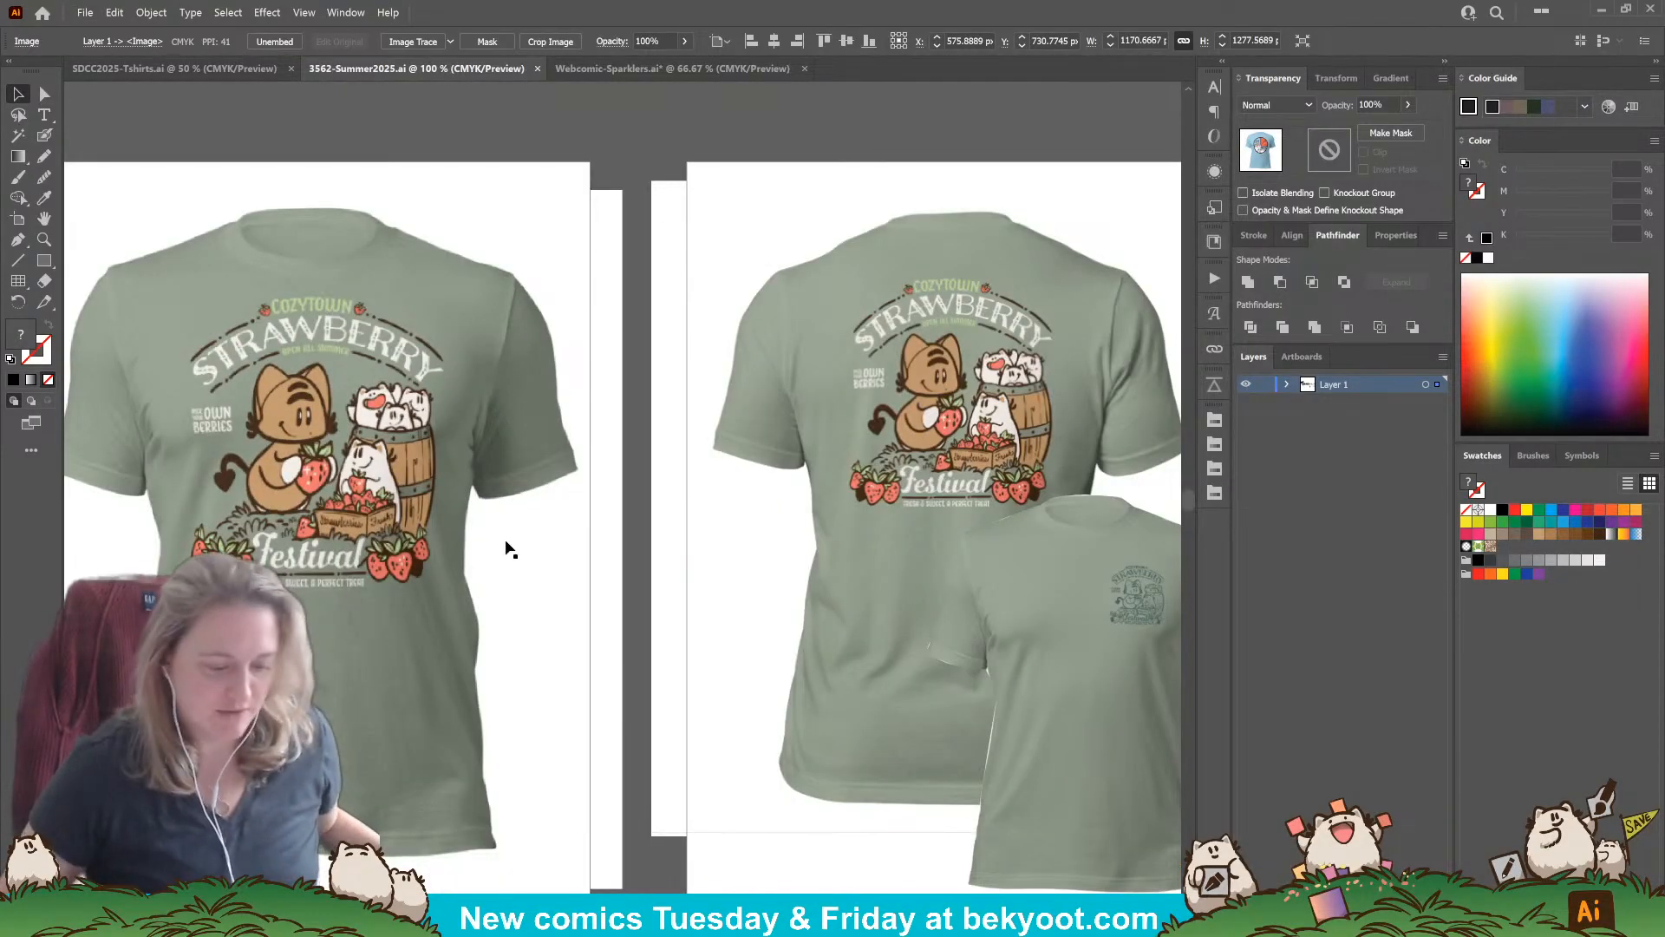
pyautogui.moveTo(971, 523); pyautogui.dragTo(941, 500)
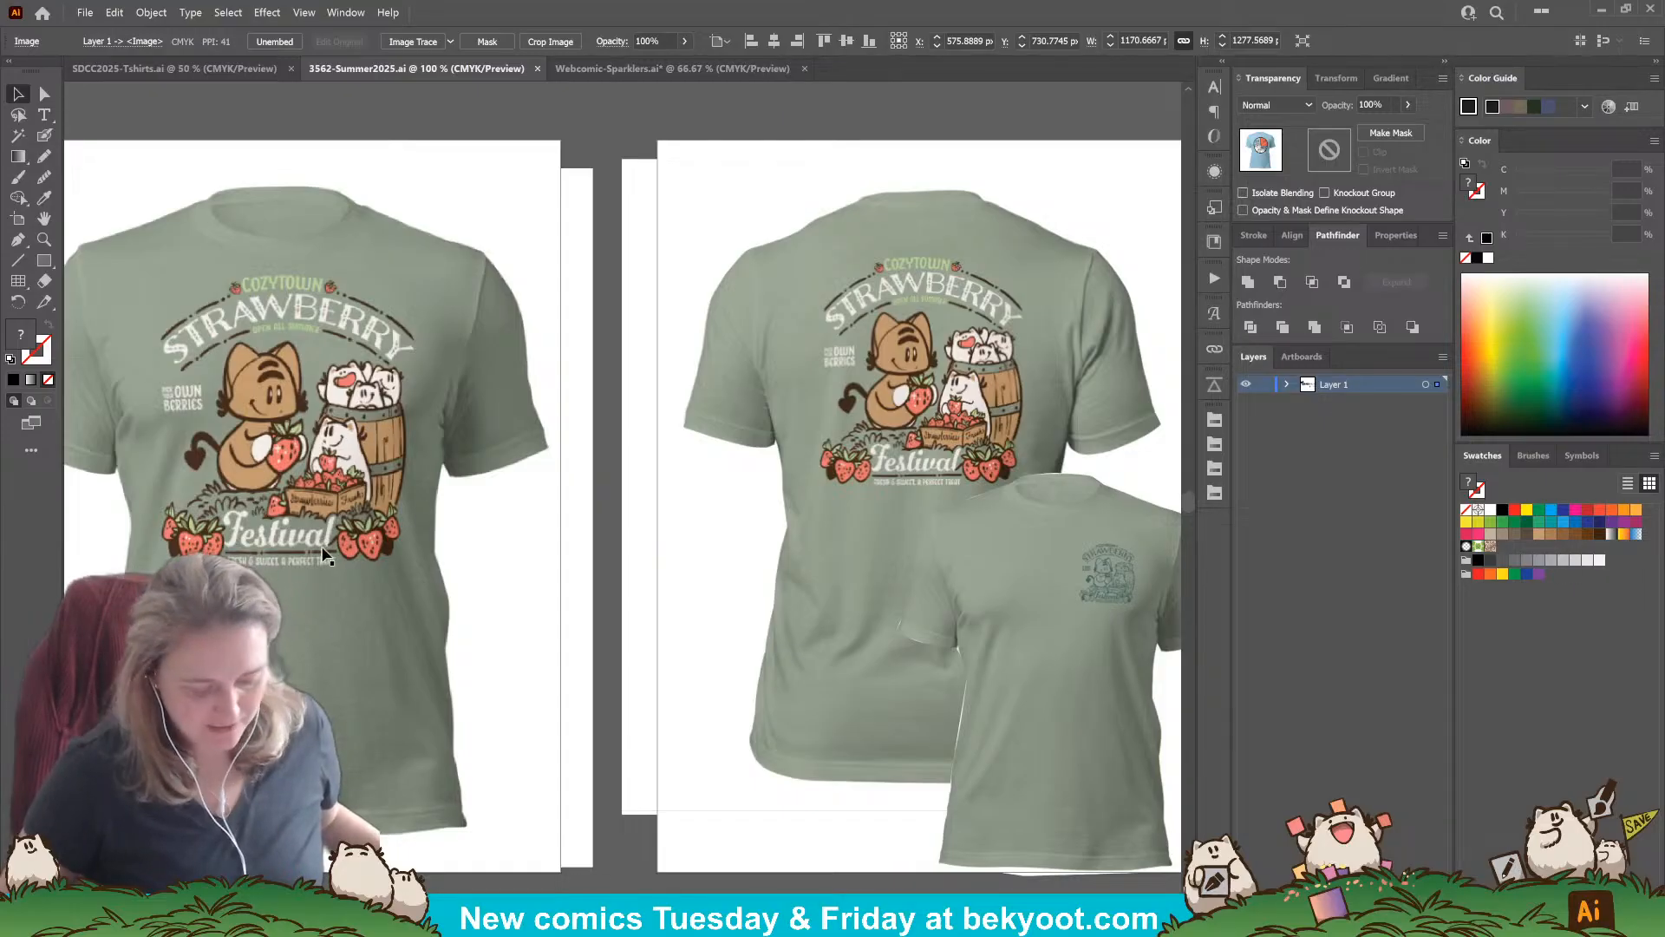
pyautogui.moveTo(327, 564); pyautogui.dragTo(455, 592)
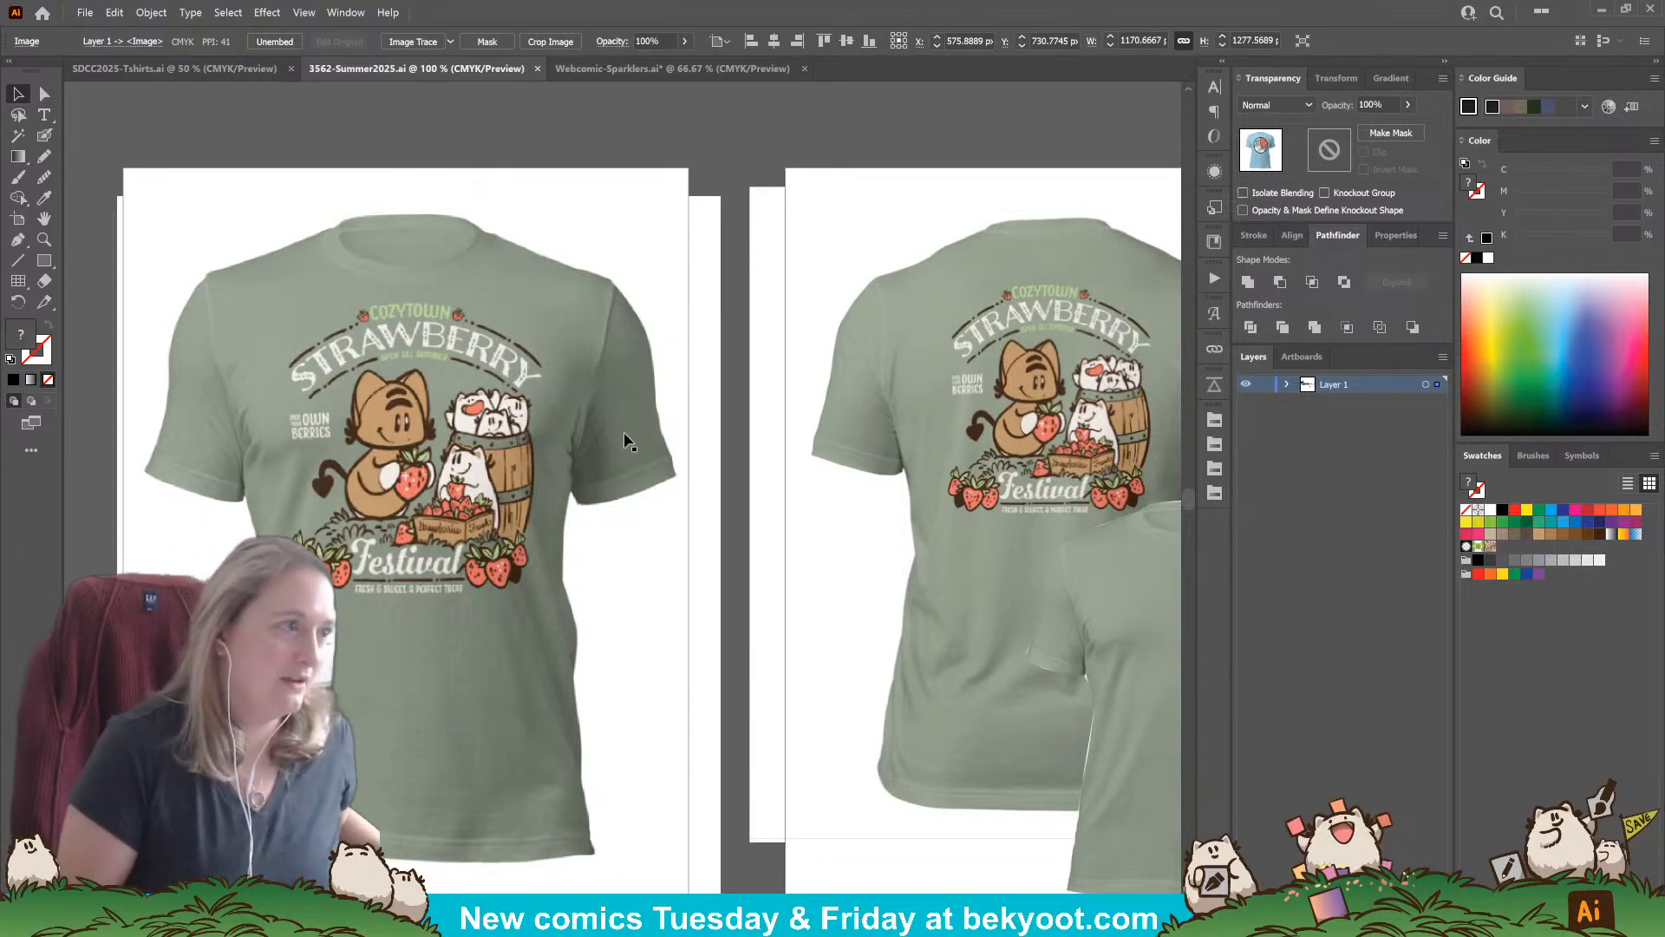
pyautogui.hscroll(5, 850, 521)
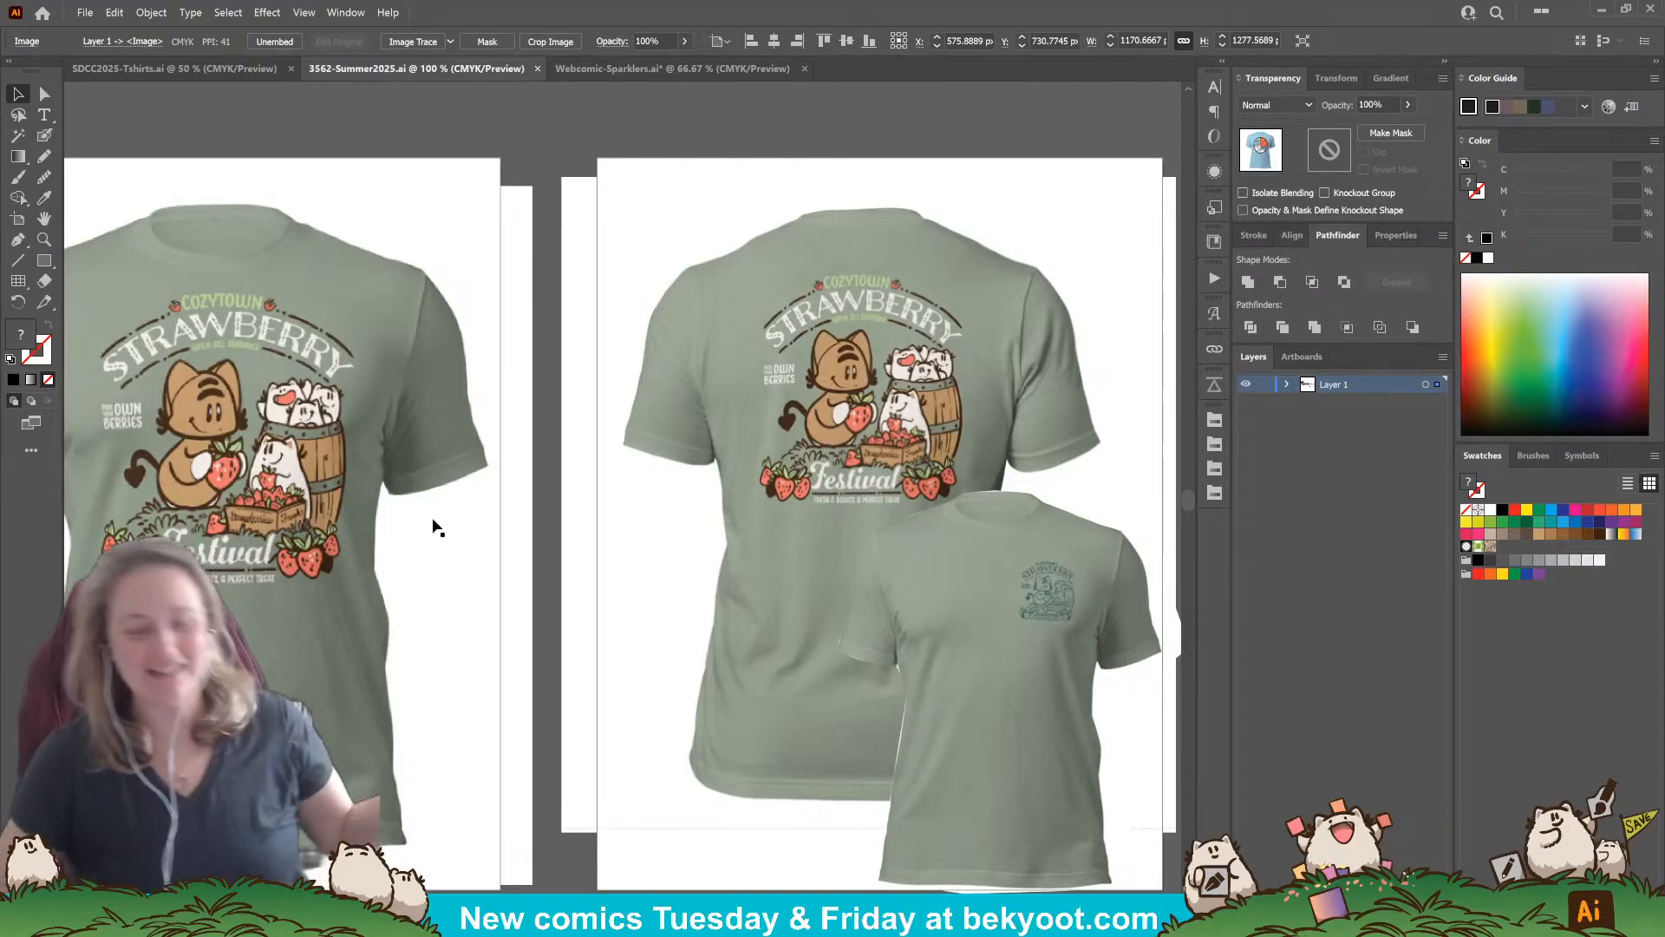
pyautogui.moveTo(254, 423); pyautogui.dragTo(489, 462)
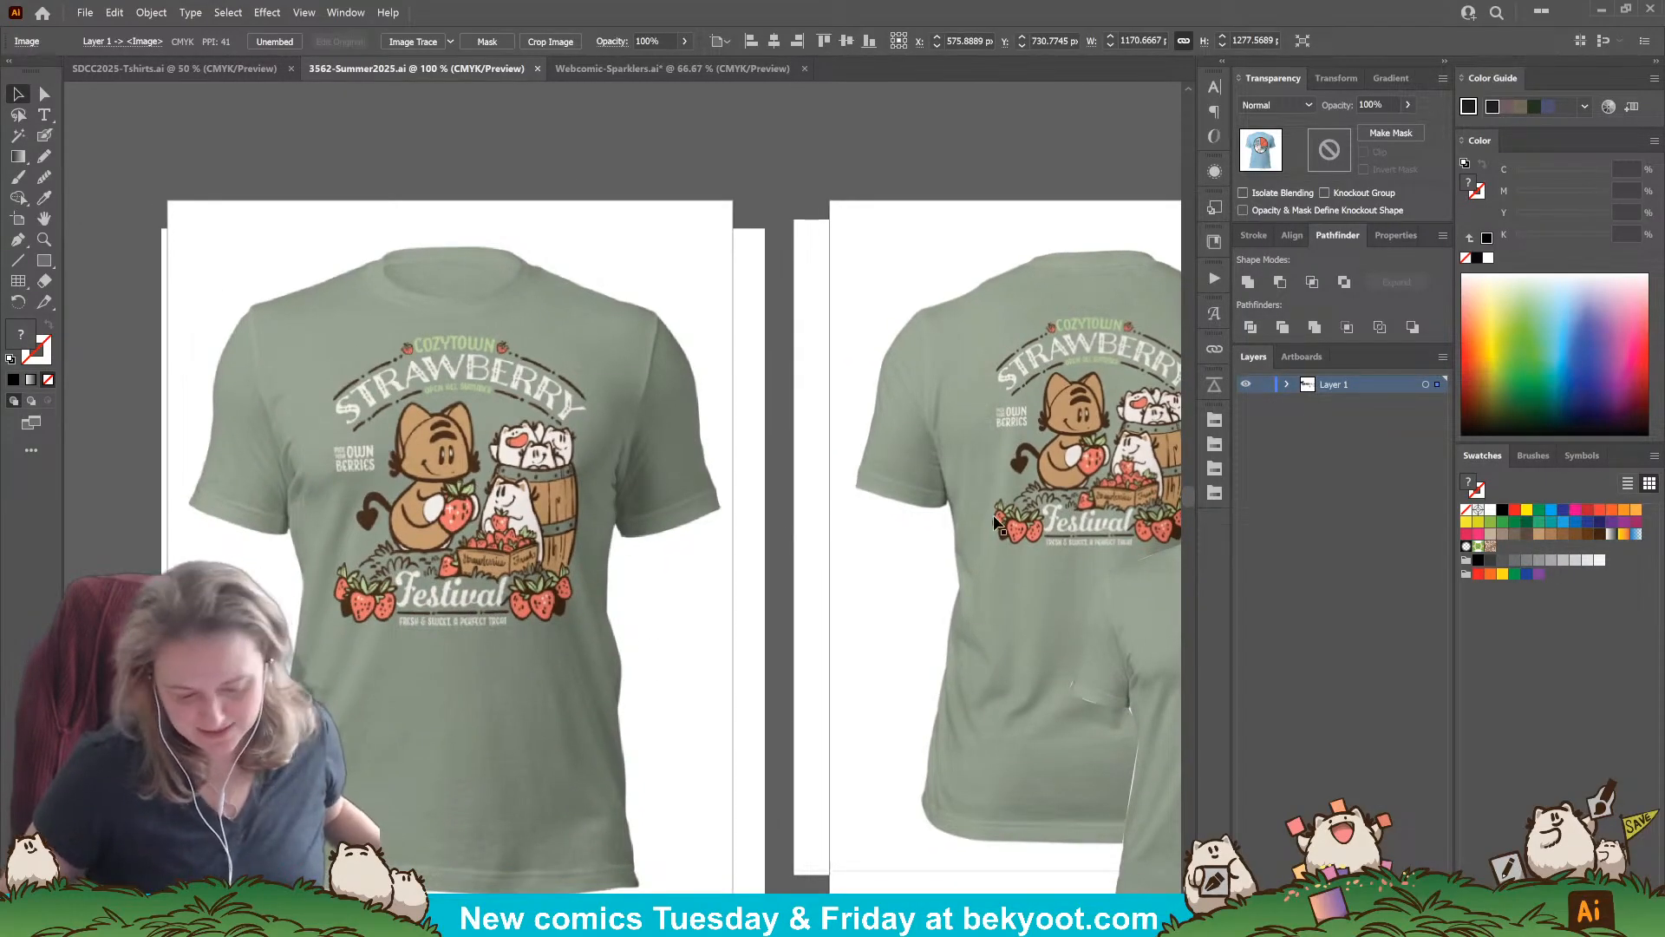
# Step: Compare the two blue Floof Around shirt mockups, the plain graph version and the circular badge version, with the other designs
pyautogui.moveTo(946, 538); pyautogui.dragTo(581, 473)
pyautogui.moveTo(859, 479); pyautogui.dragTo(593, 474)
pyautogui.moveTo(986, 495); pyautogui.dragTo(640, 477)
pyautogui.moveTo(924, 506); pyautogui.dragTo(814, 518)
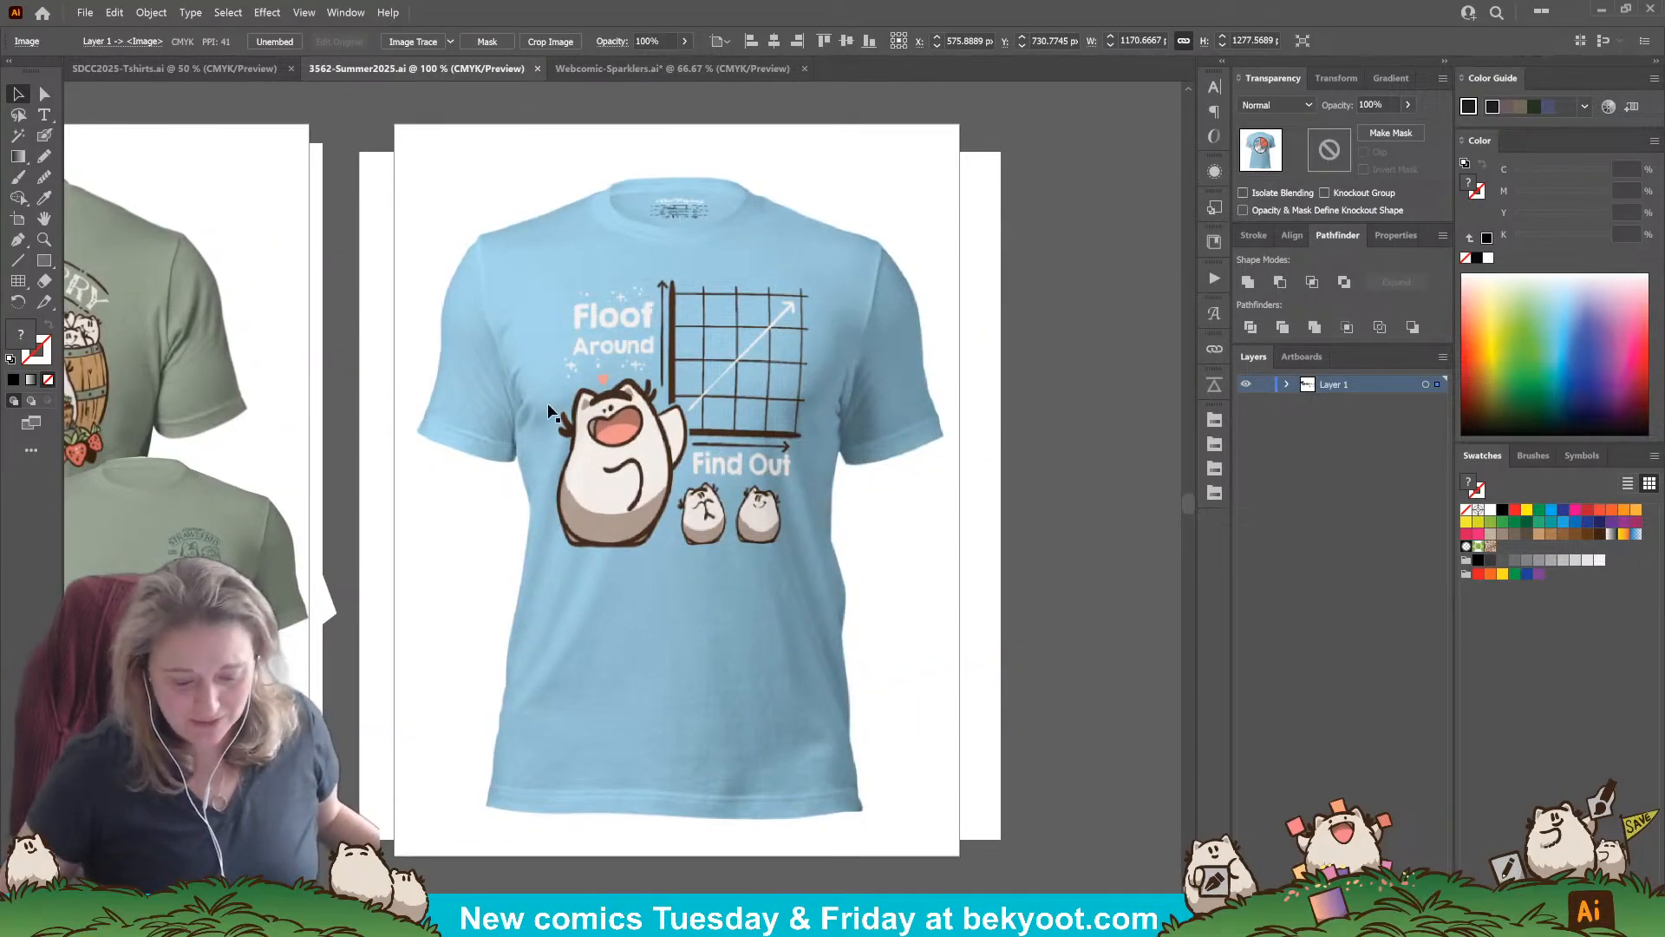
pyautogui.scroll(-8, 637, 501)
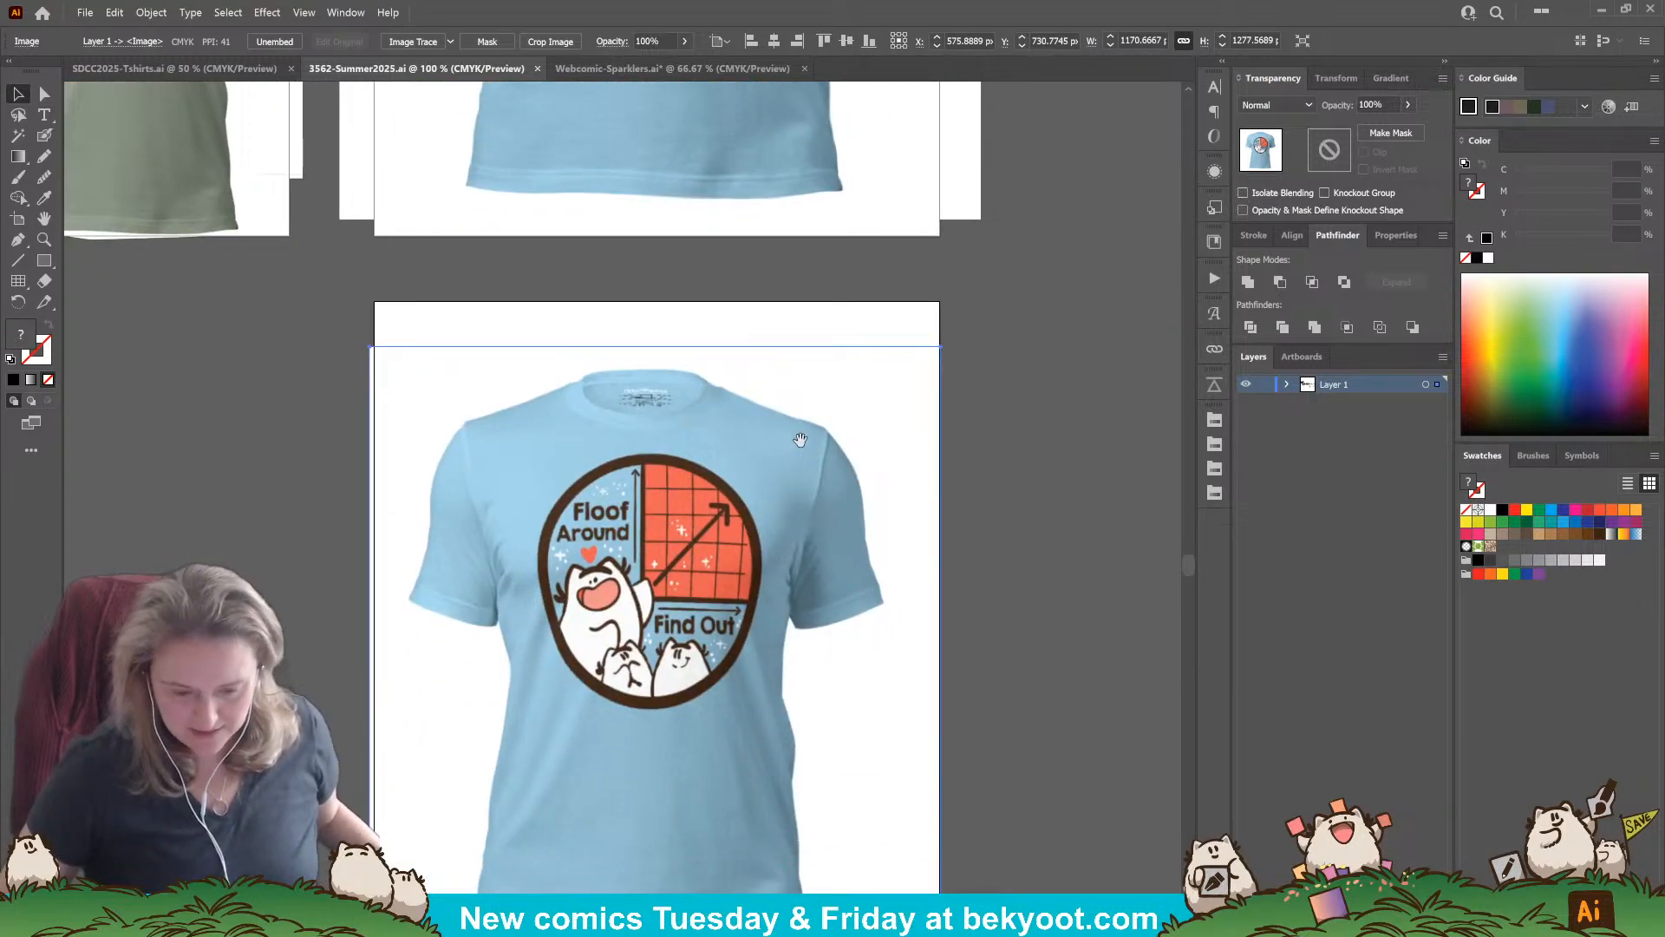
pyautogui.scroll(6, 795, 438)
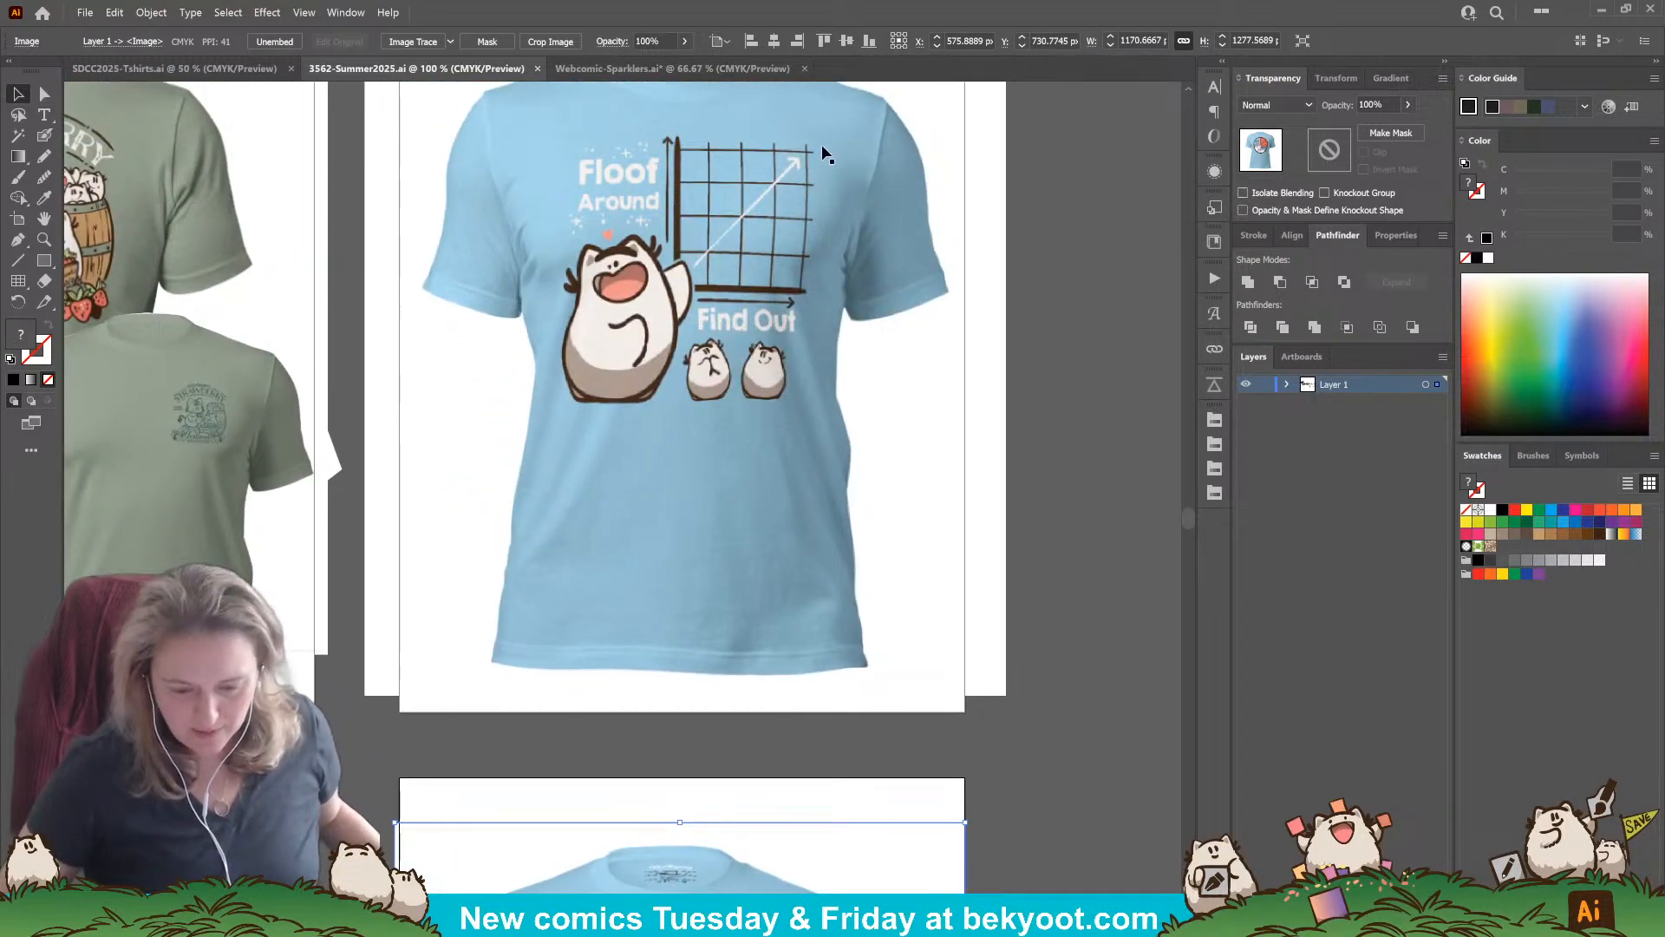
pyautogui.moveTo(833, 654); pyautogui.dragTo(761, 187)
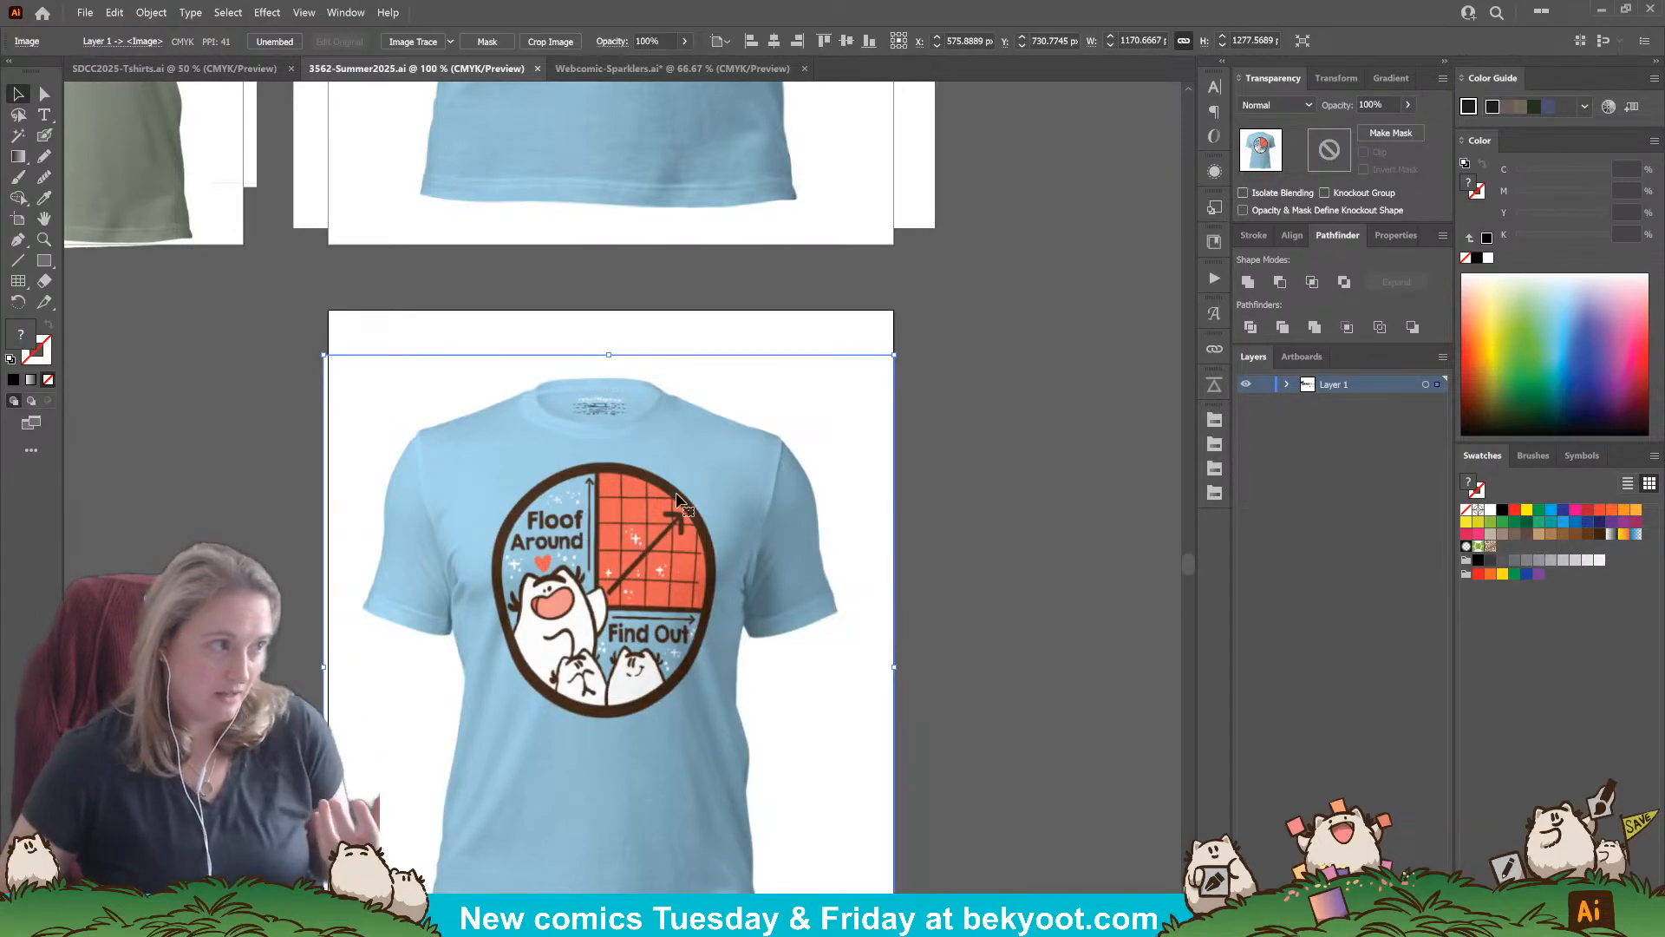
pyautogui.moveTo(646, 523); pyautogui.dragTo(645, 548)
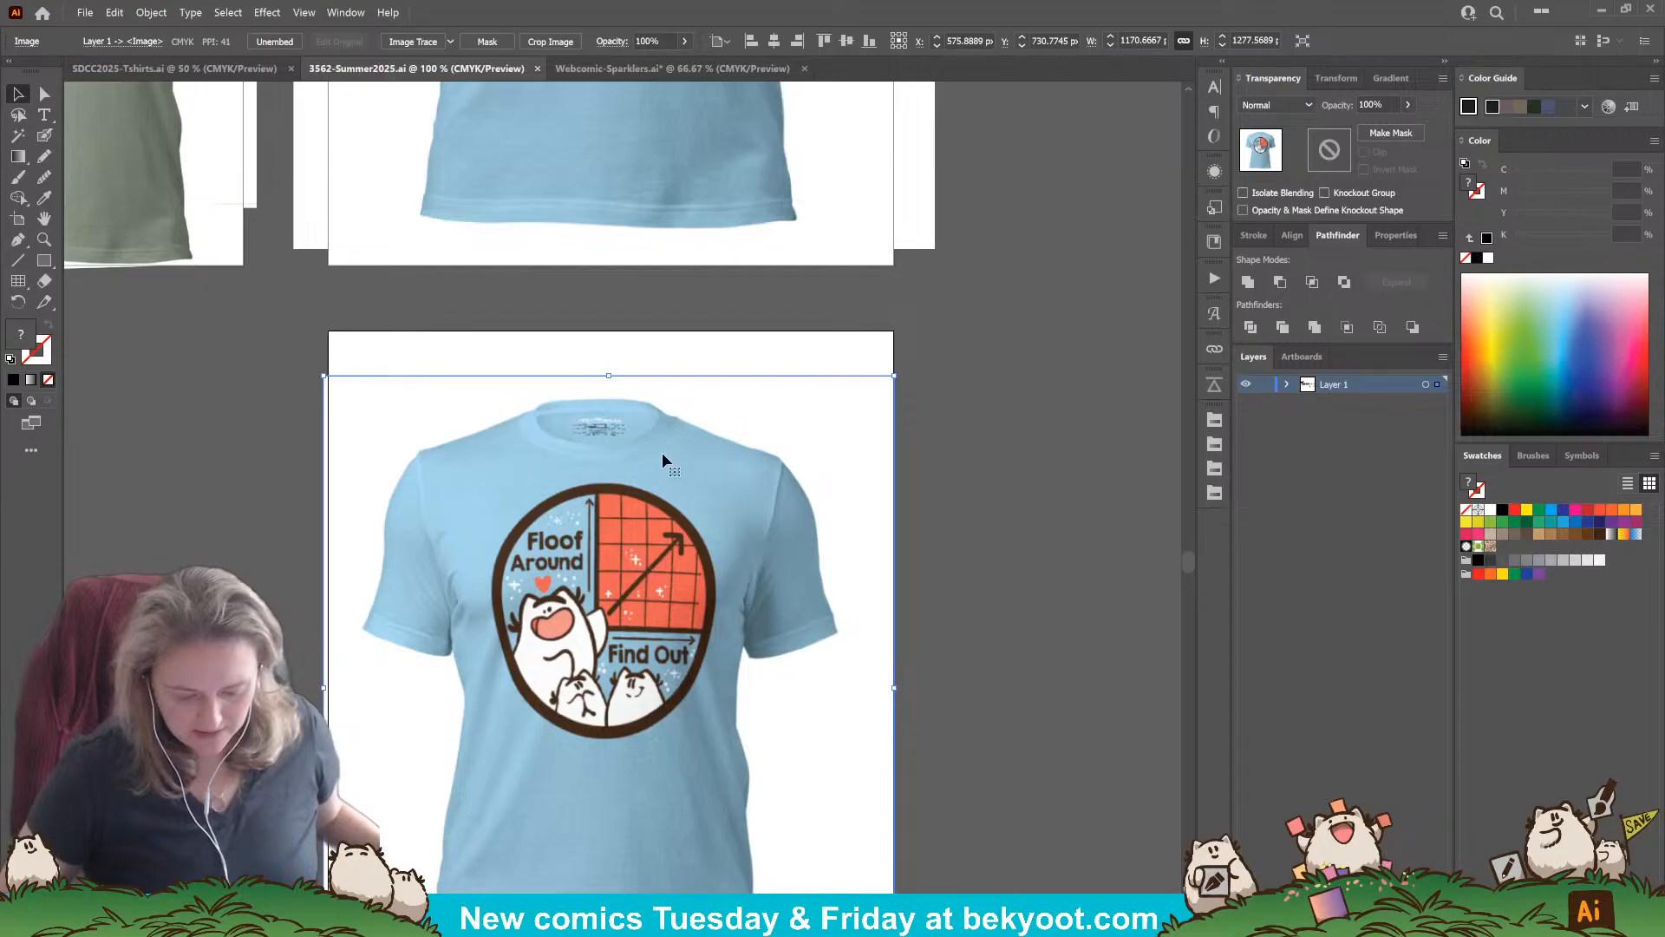
pyautogui.moveTo(695, 324); pyautogui.dragTo(685, 743)
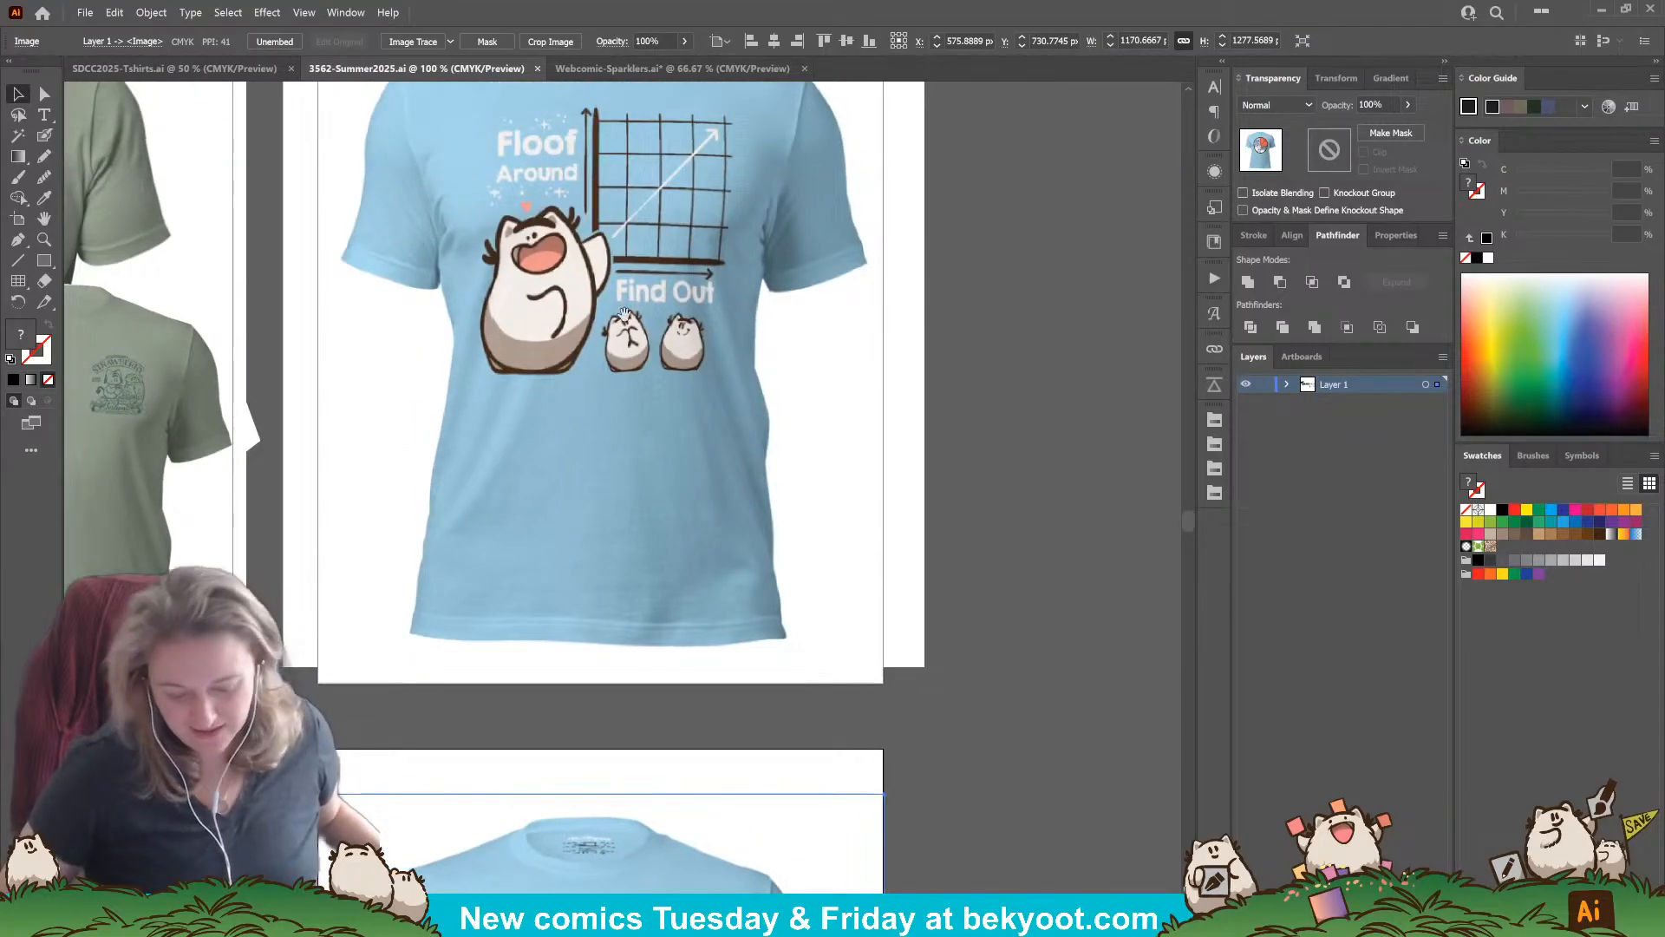
pyautogui.moveTo(647, 296); pyautogui.dragTo(704, 430)
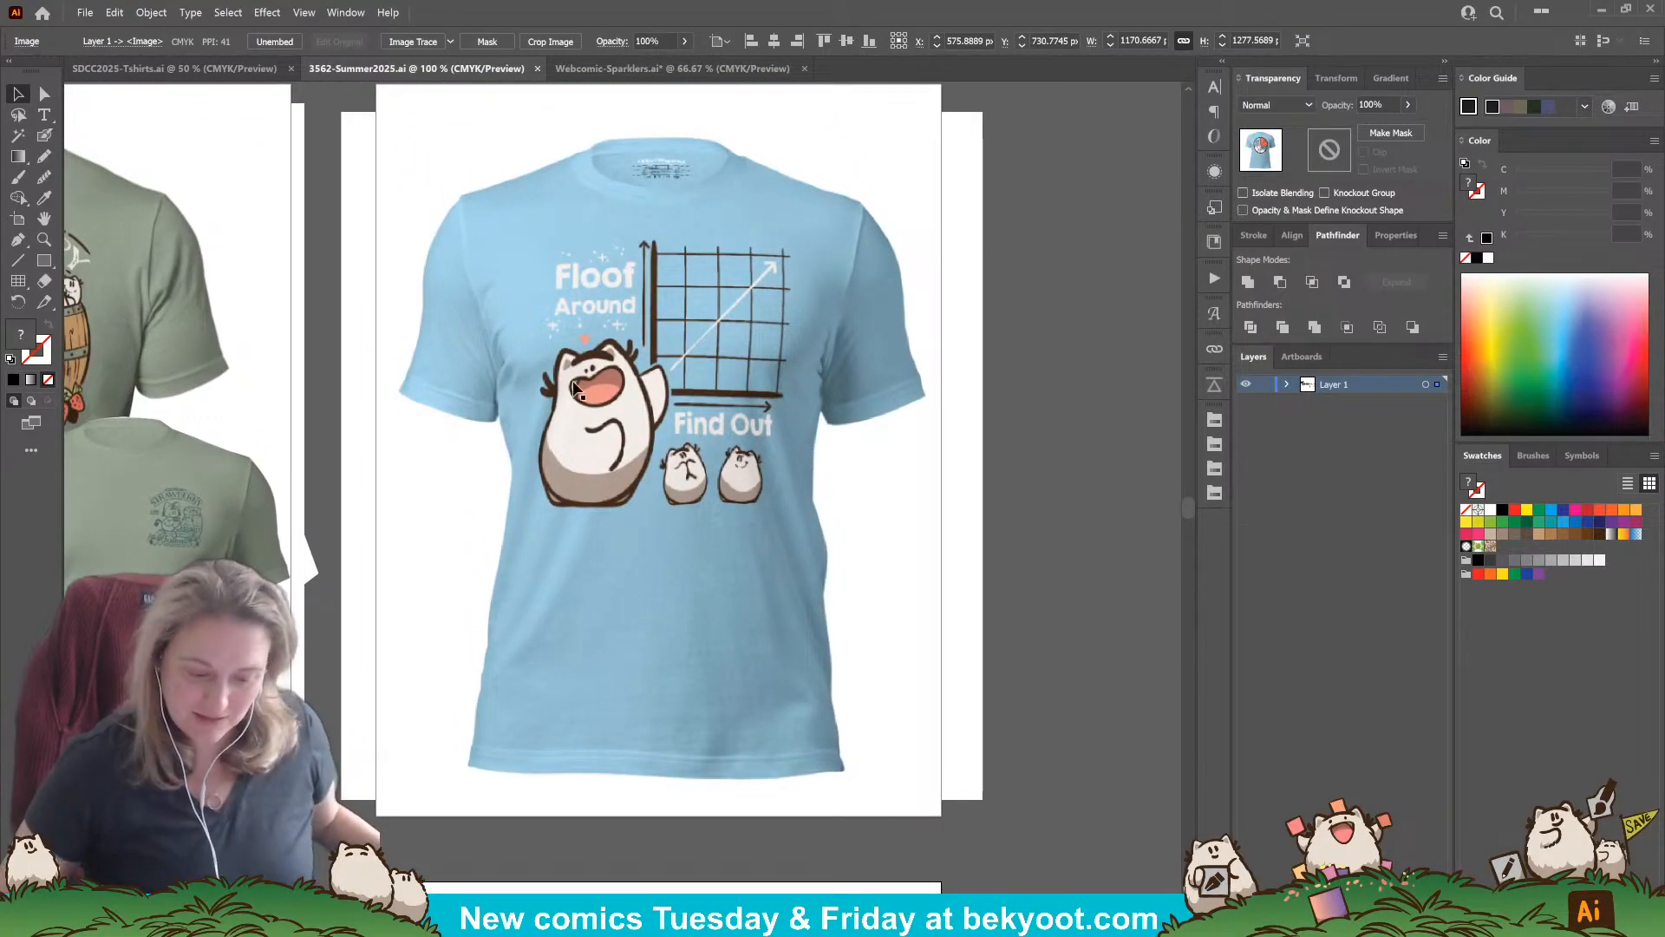
pyautogui.scroll(-8, 738, 593)
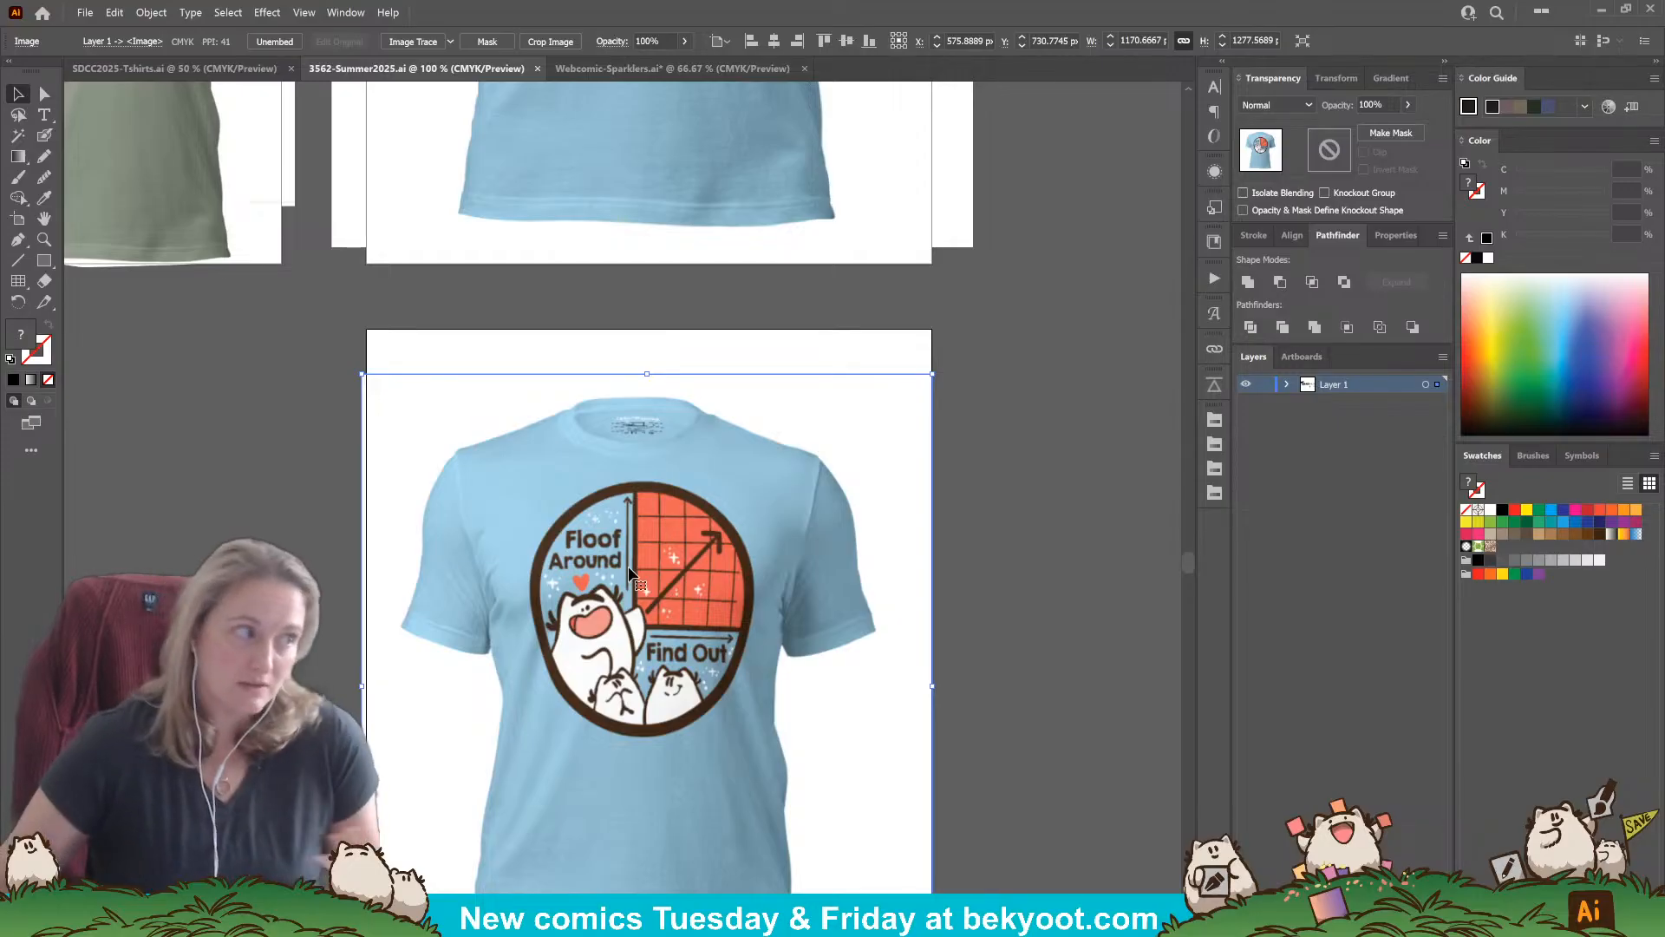
pyautogui.scroll(6, 771, 381)
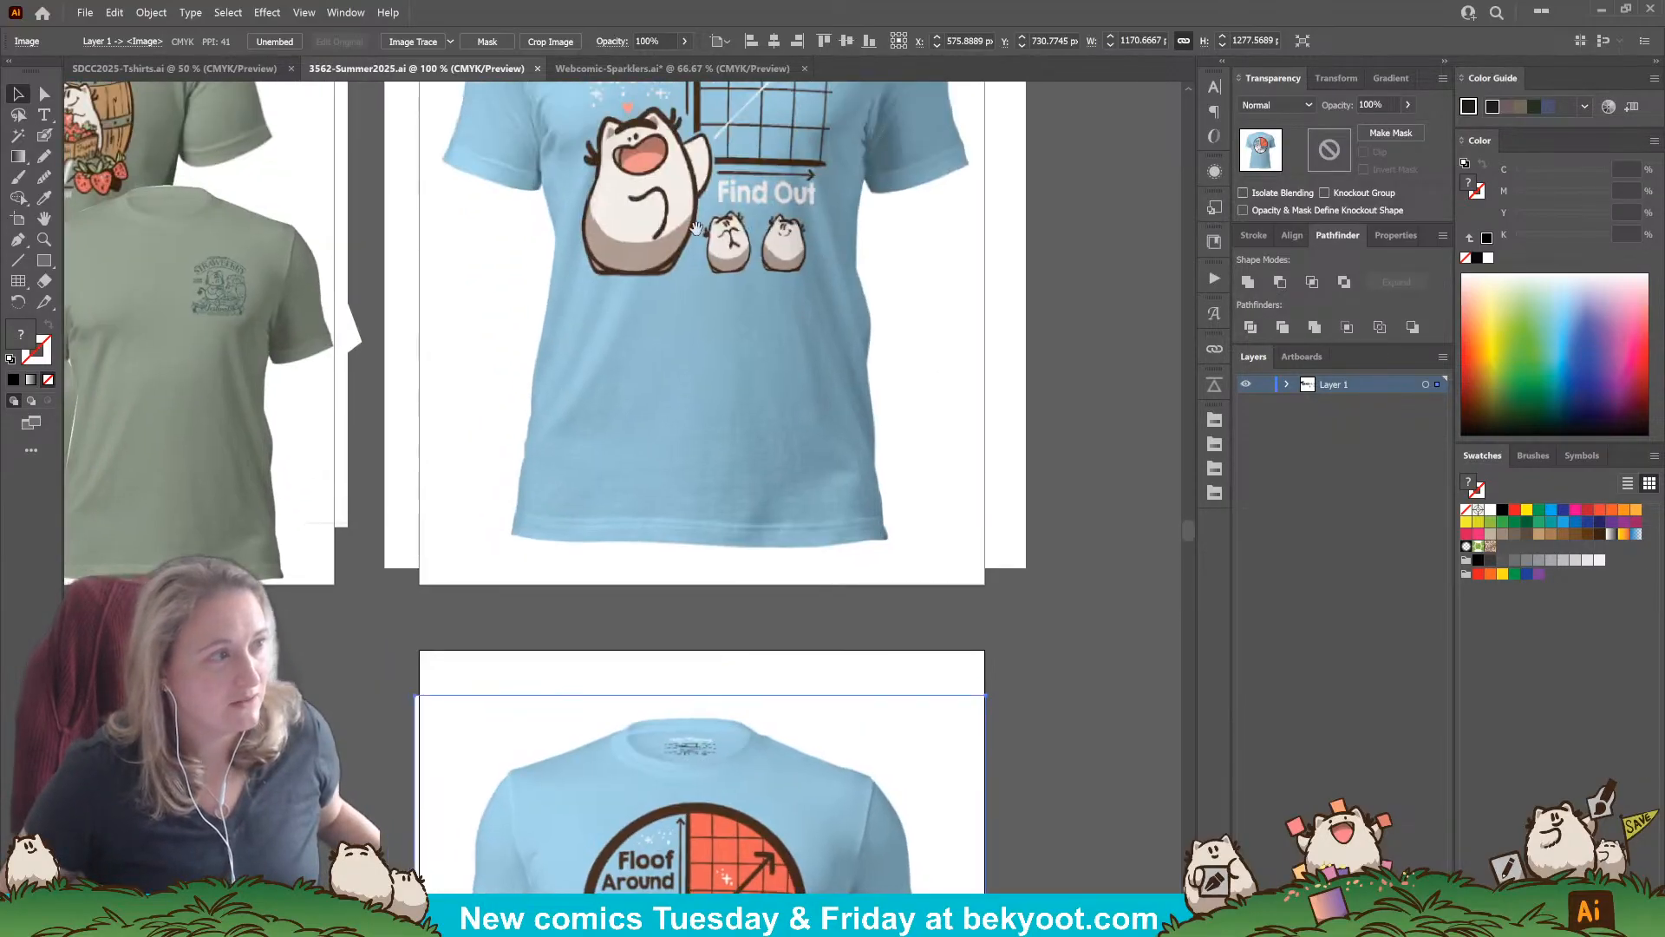
pyautogui.hscroll(-1, 780, 407)
pyautogui.scroll(-6, 789, 438)
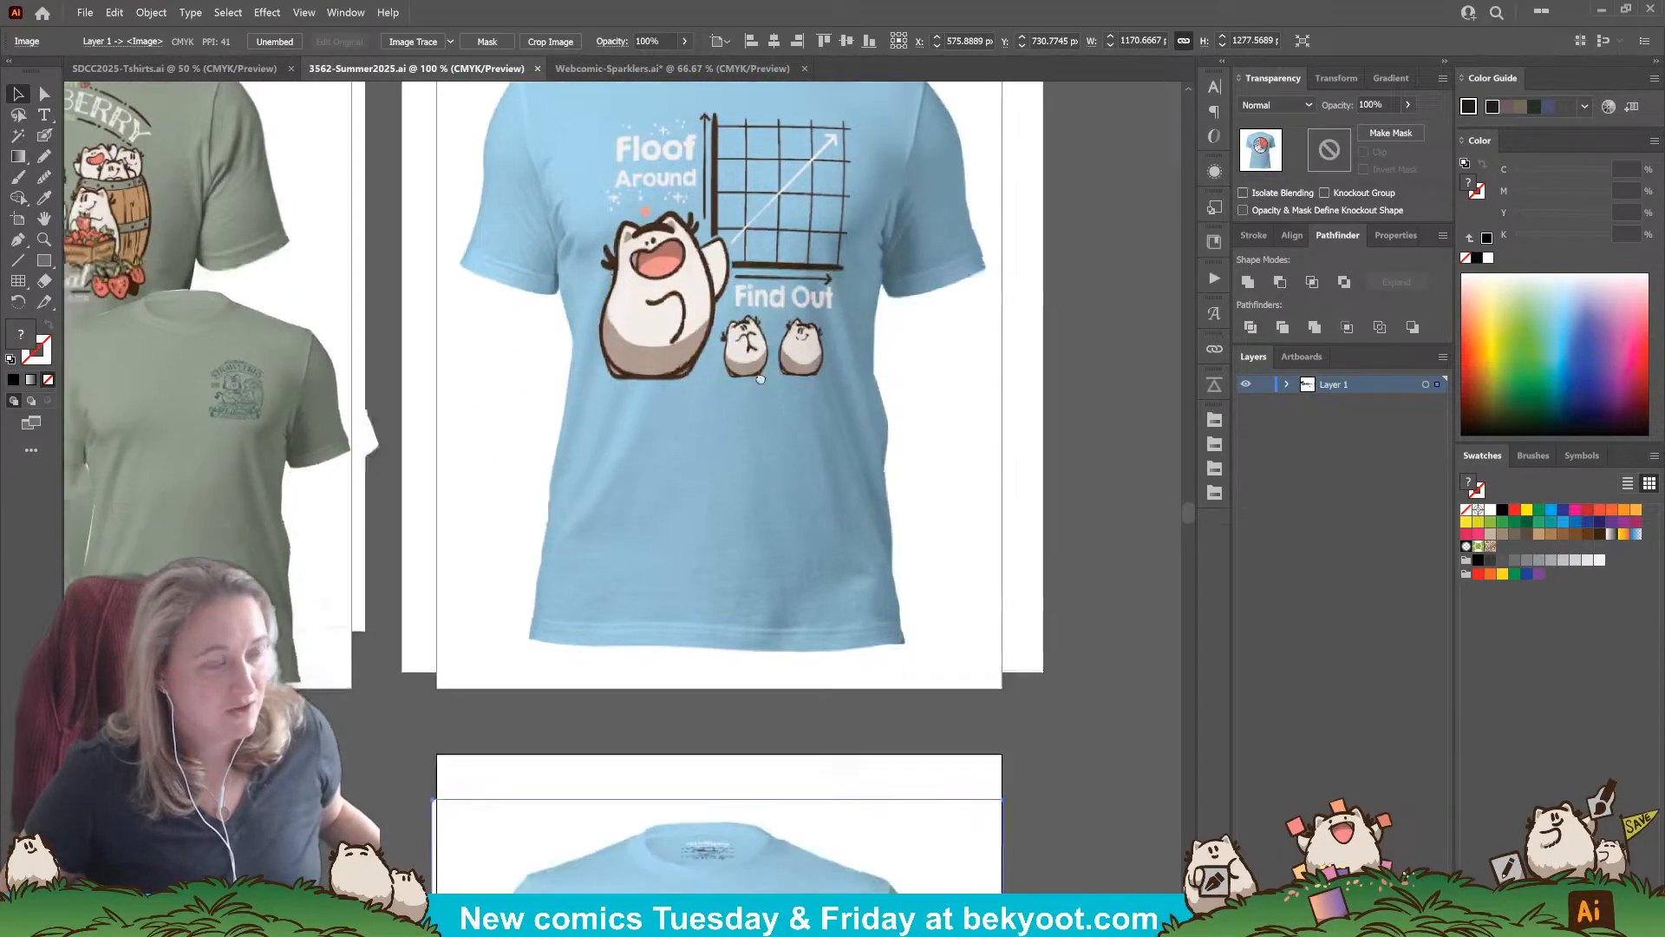
pyautogui.hscroll(2, 737, 446)
pyautogui.scroll(-1, 594, 527)
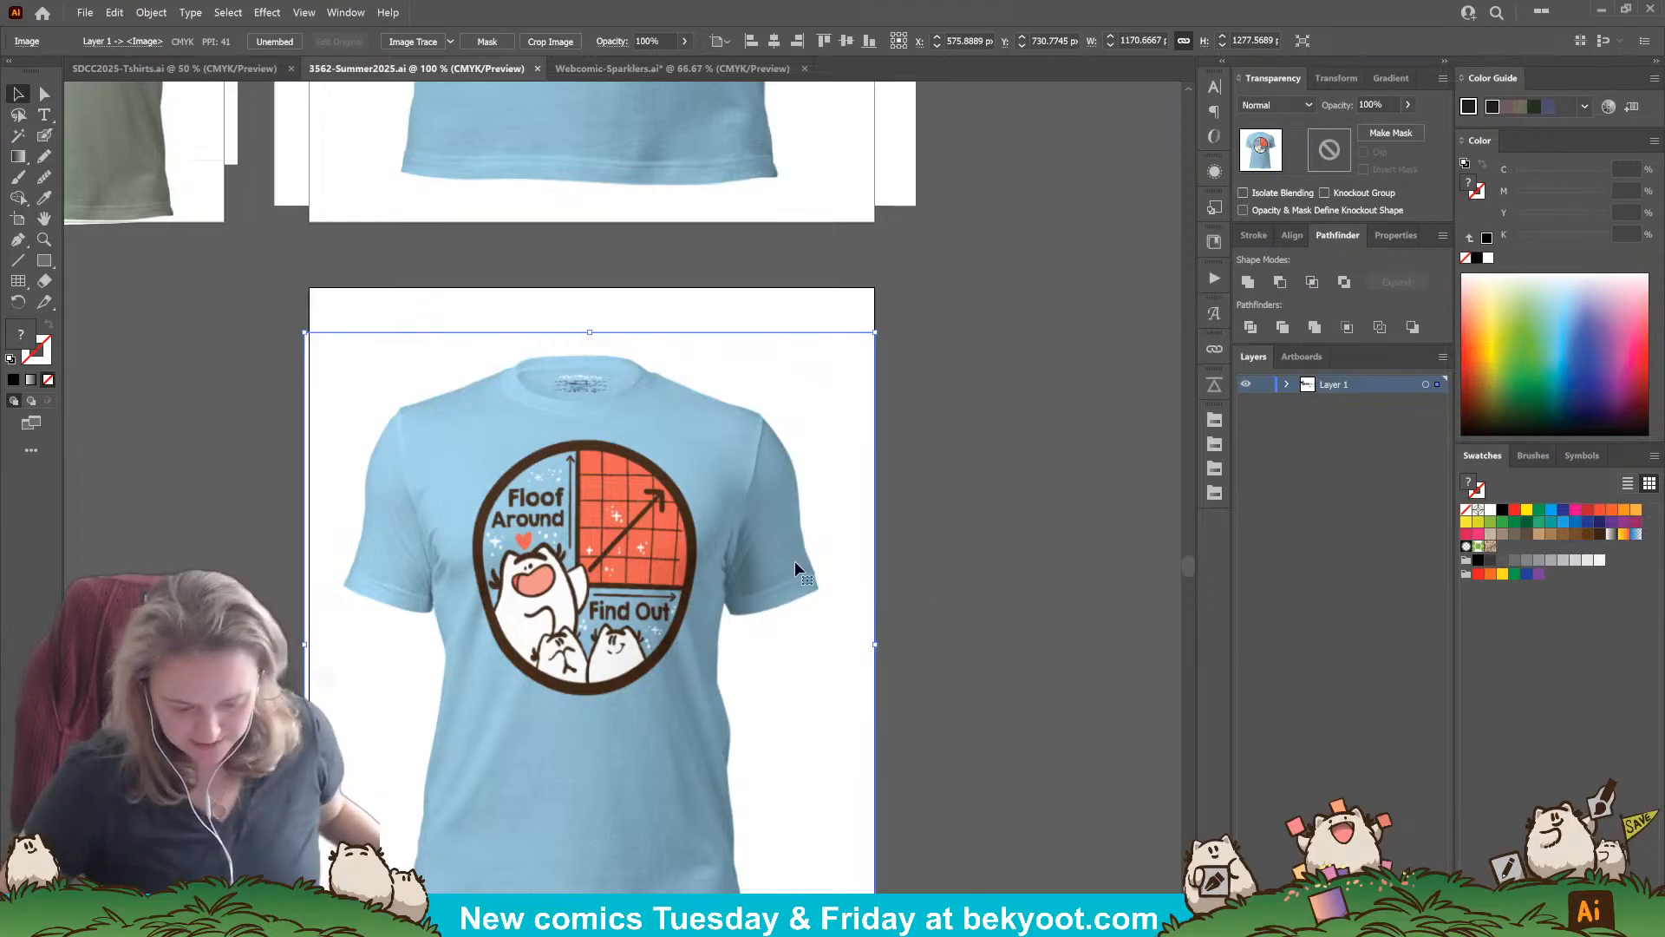
pyautogui.moveTo(654, 601); pyautogui.dragTo(668, 546)
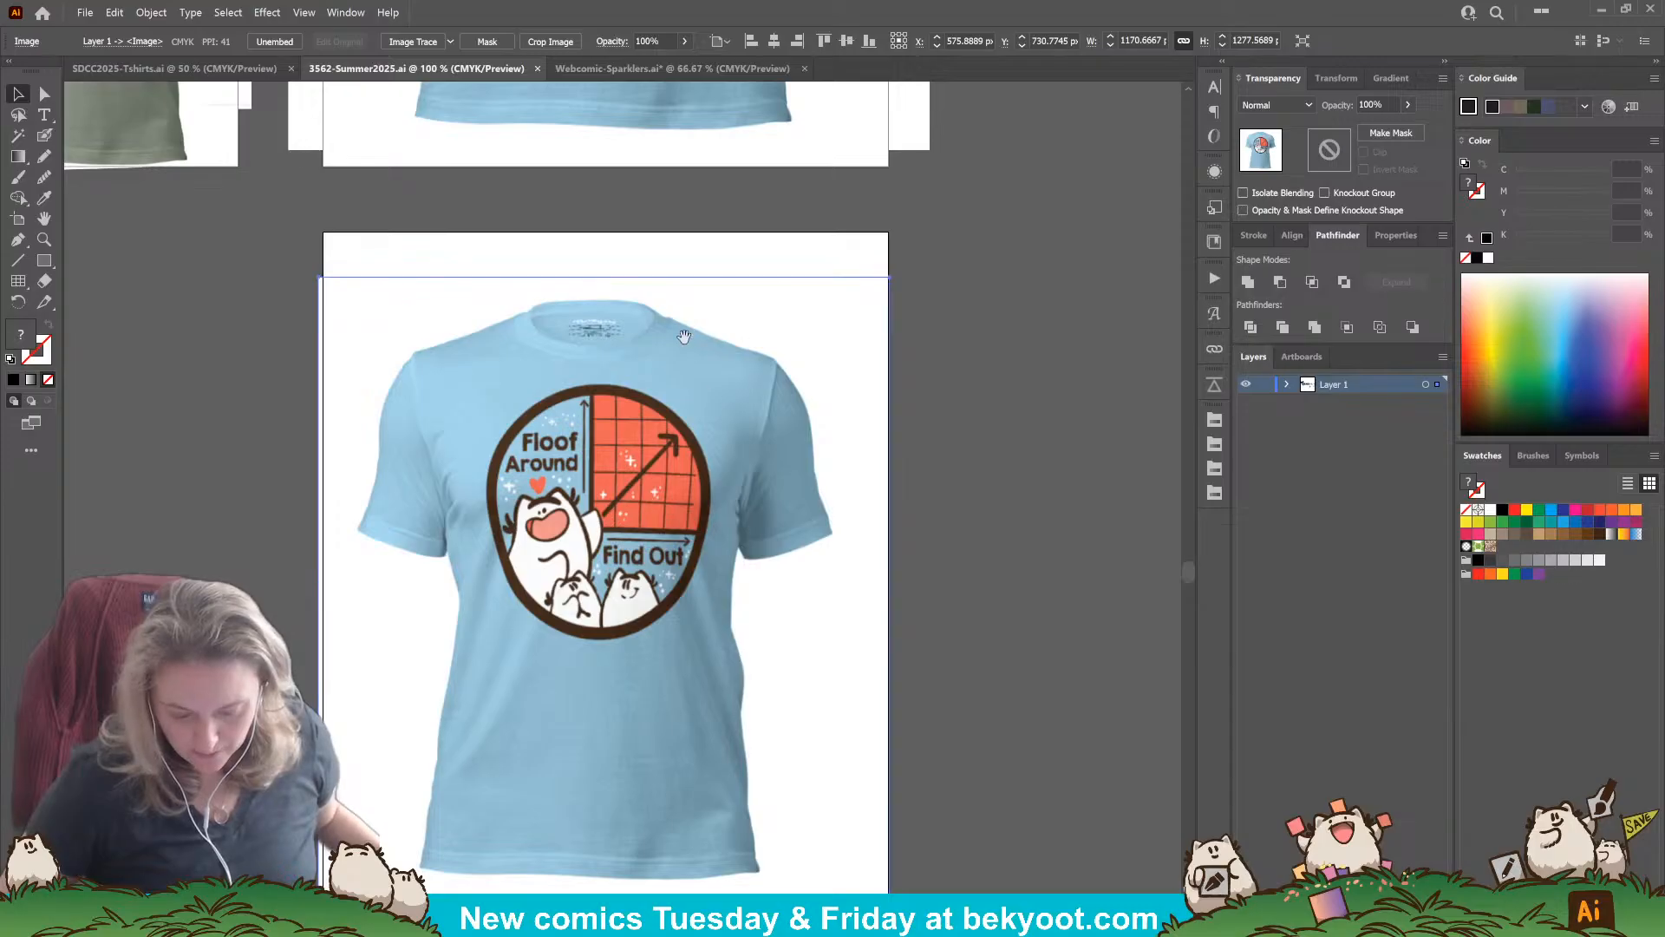
pyautogui.scroll(6, 647, 492)
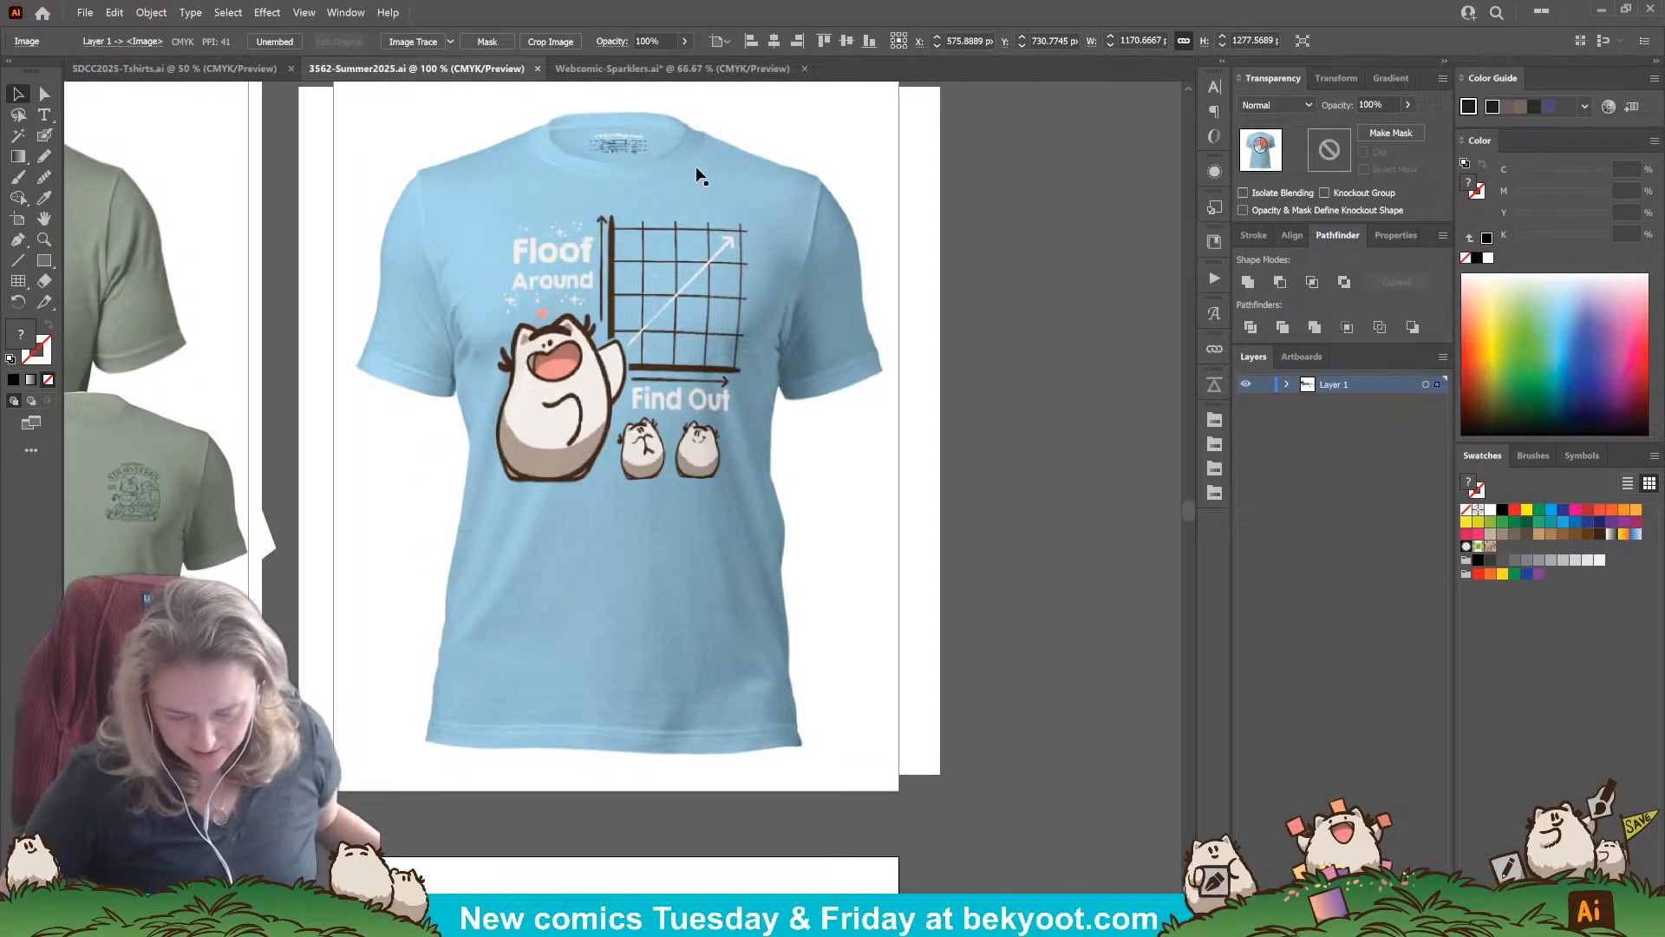
pyautogui.scroll(-2, 623, 518)
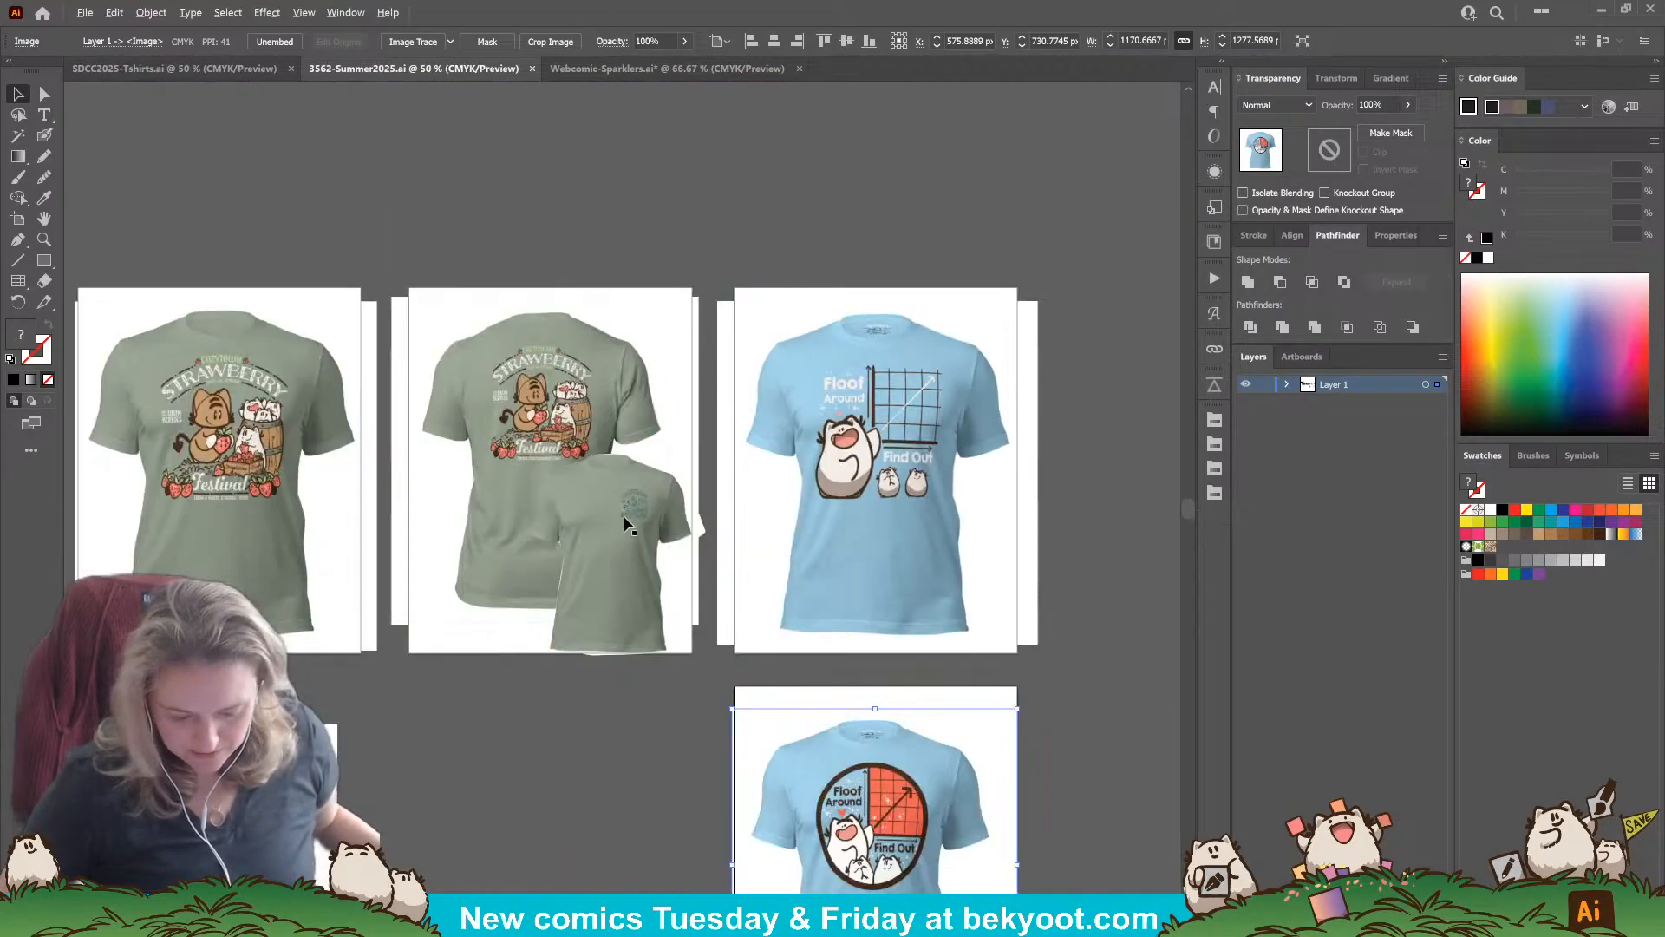
pyautogui.scroll(-1, 610, 608)
pyautogui.moveTo(1000, 802); pyautogui.dragTo(858, 680)
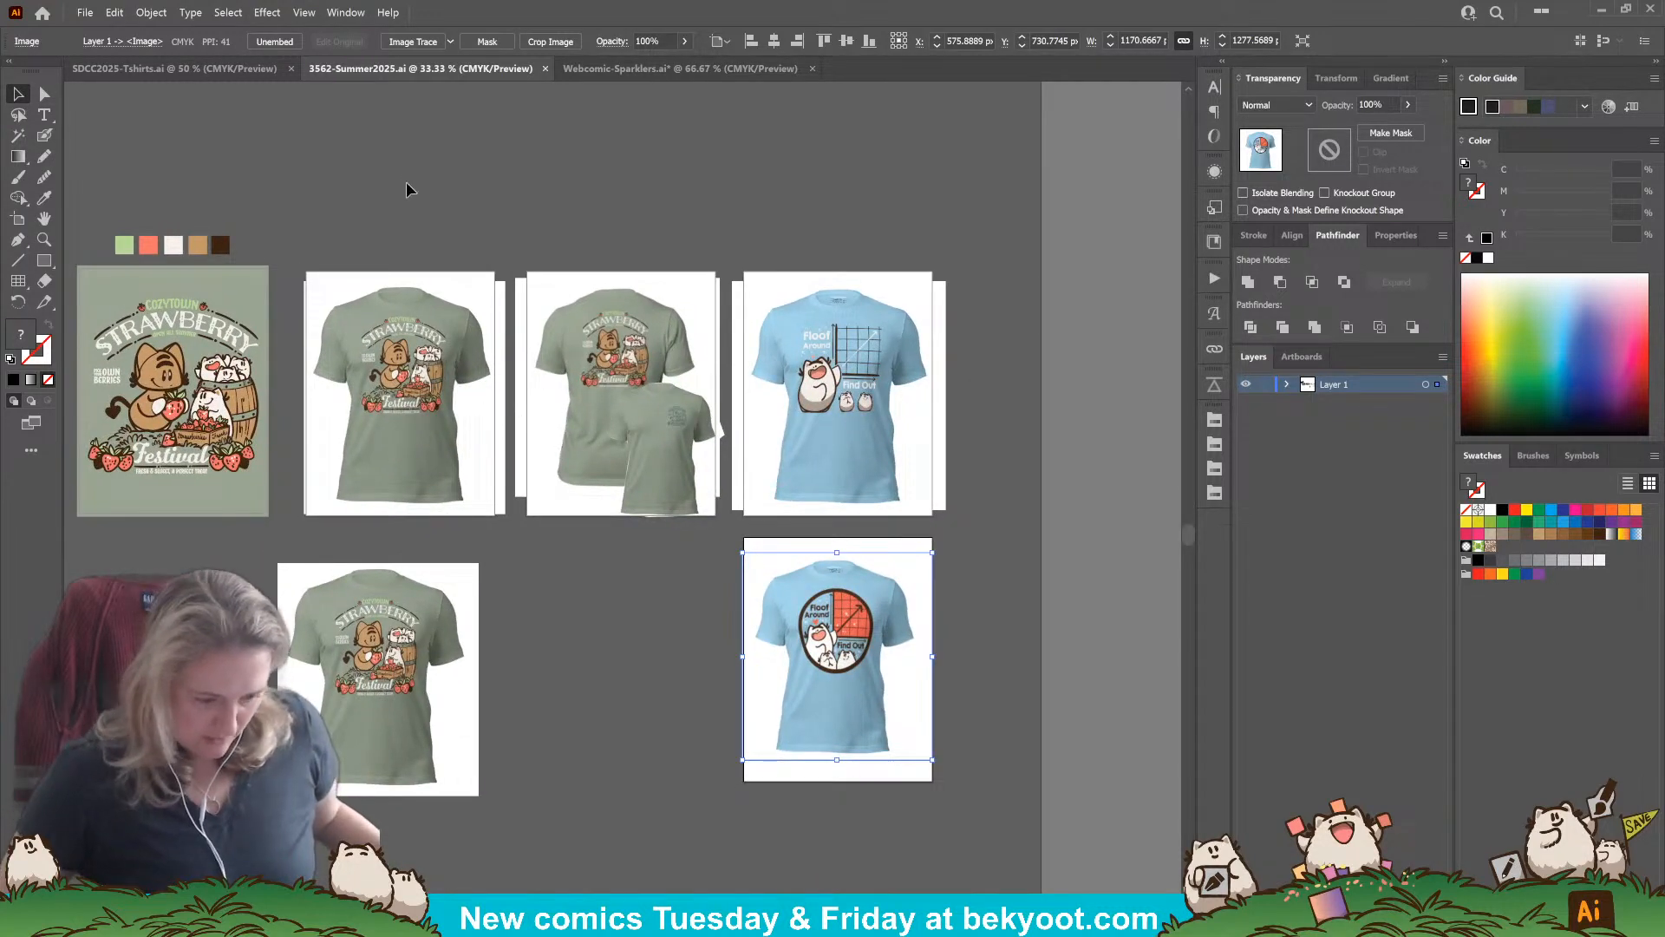
# Step: Look over the shirt designs in SDCC2025-Tshirts.ai and close that document
pyautogui.click(165, 68)
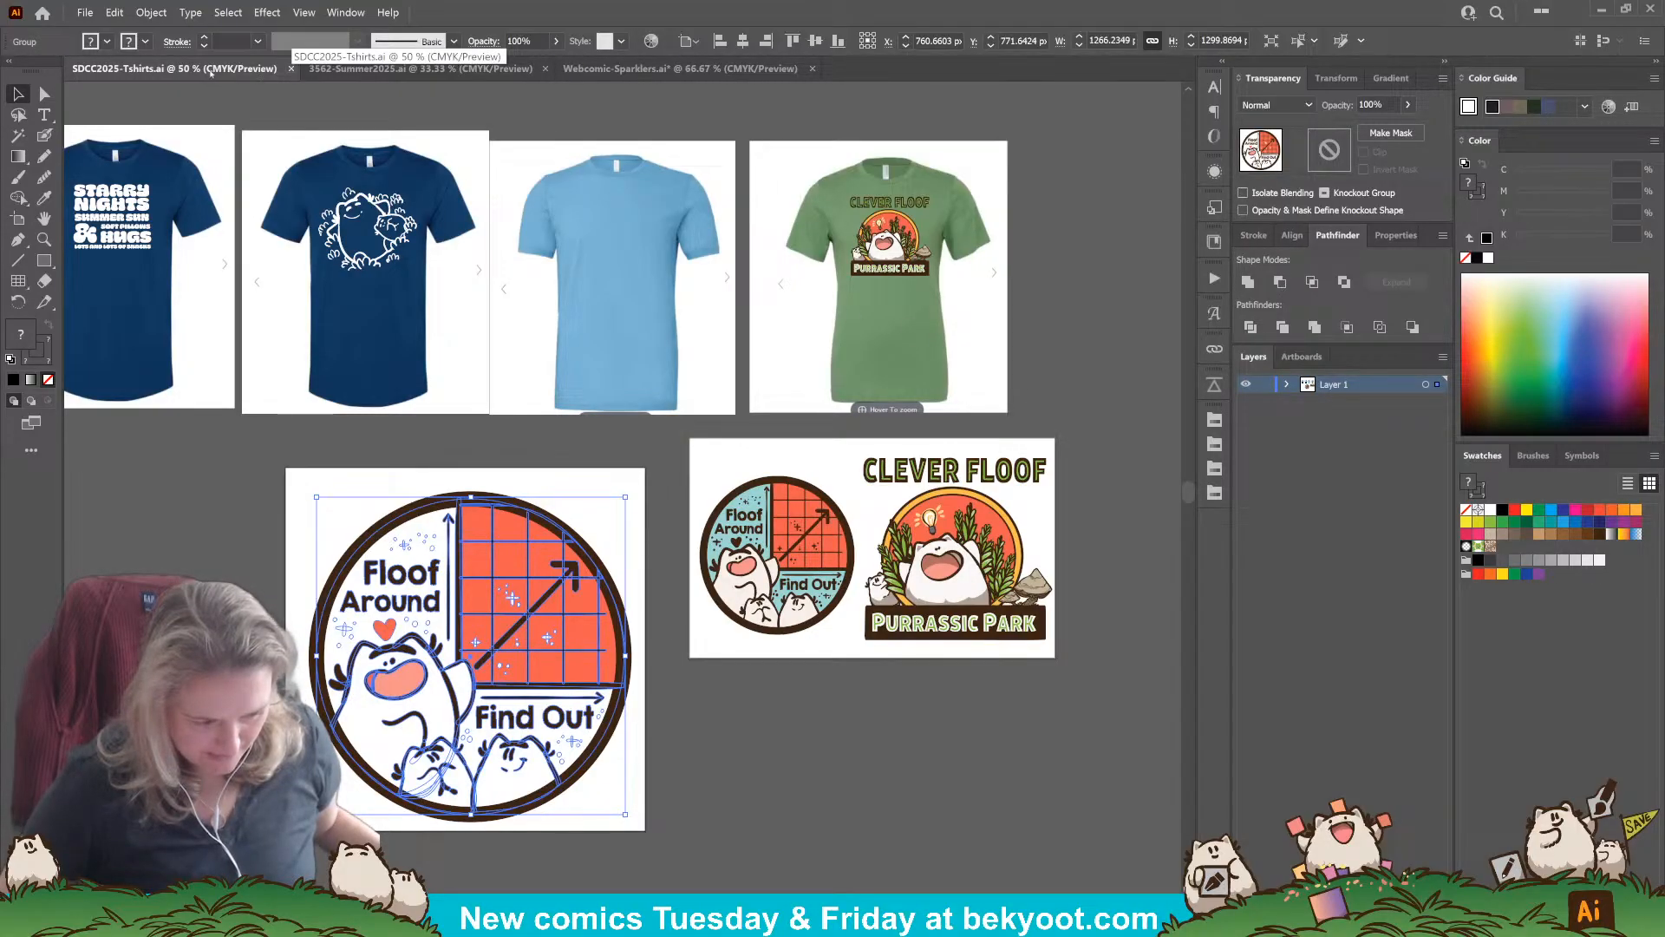
pyautogui.moveTo(333, 302); pyautogui.dragTo(506, 366)
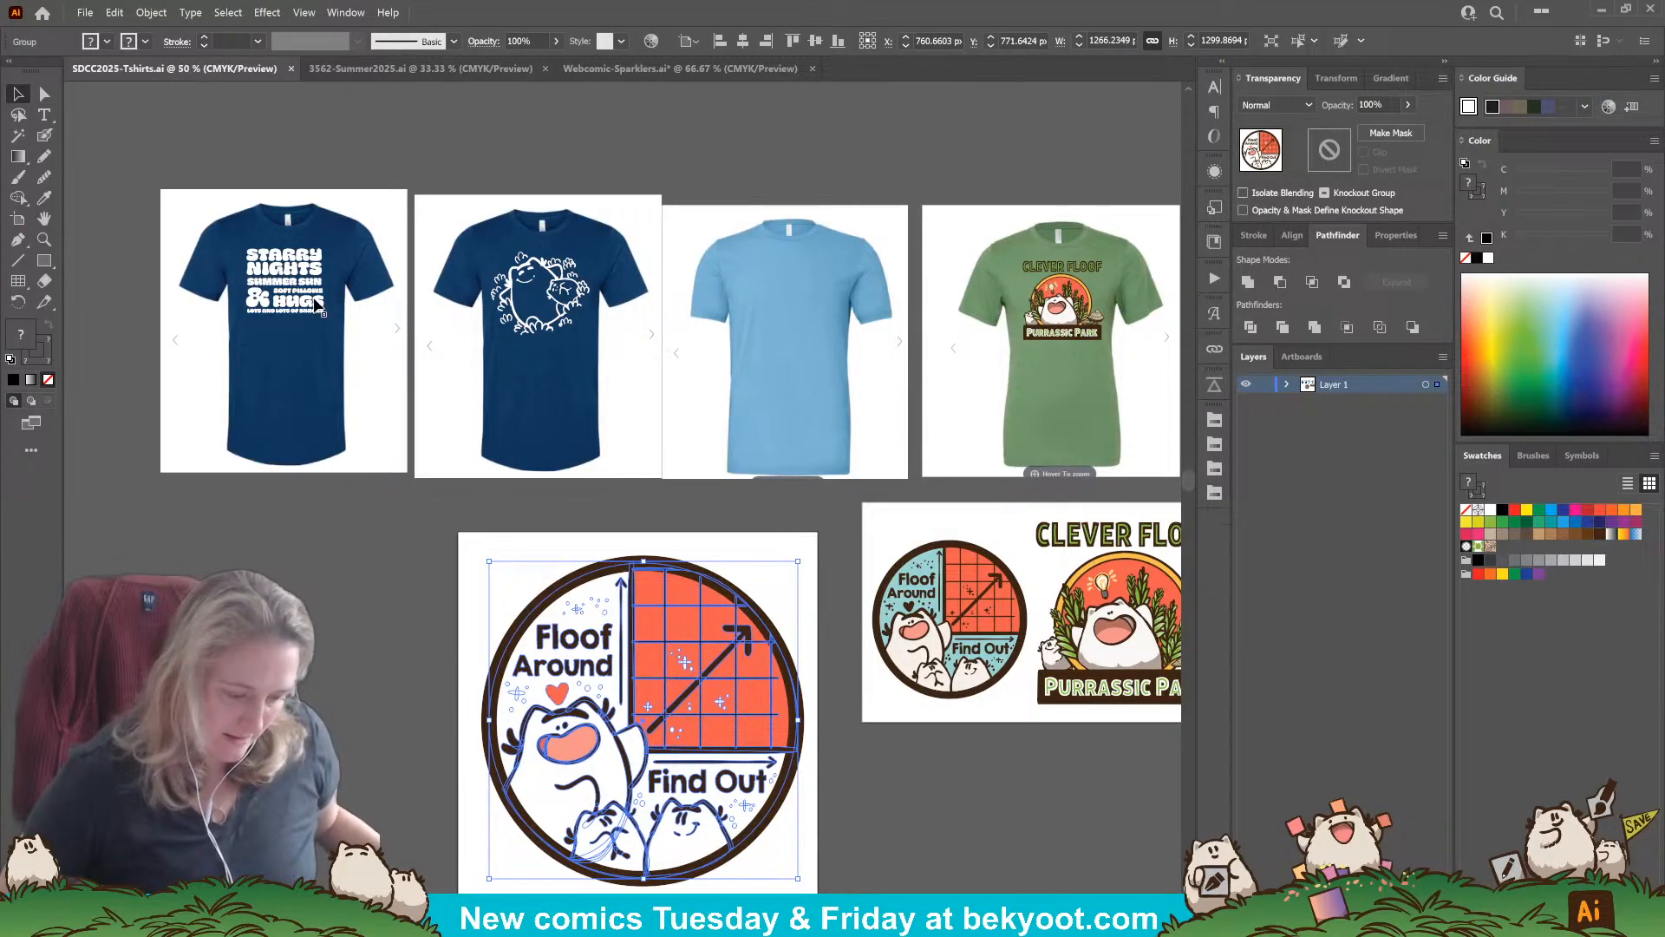
pyautogui.hscroll(5, 962, 363)
pyautogui.scroll(1, 962, 363)
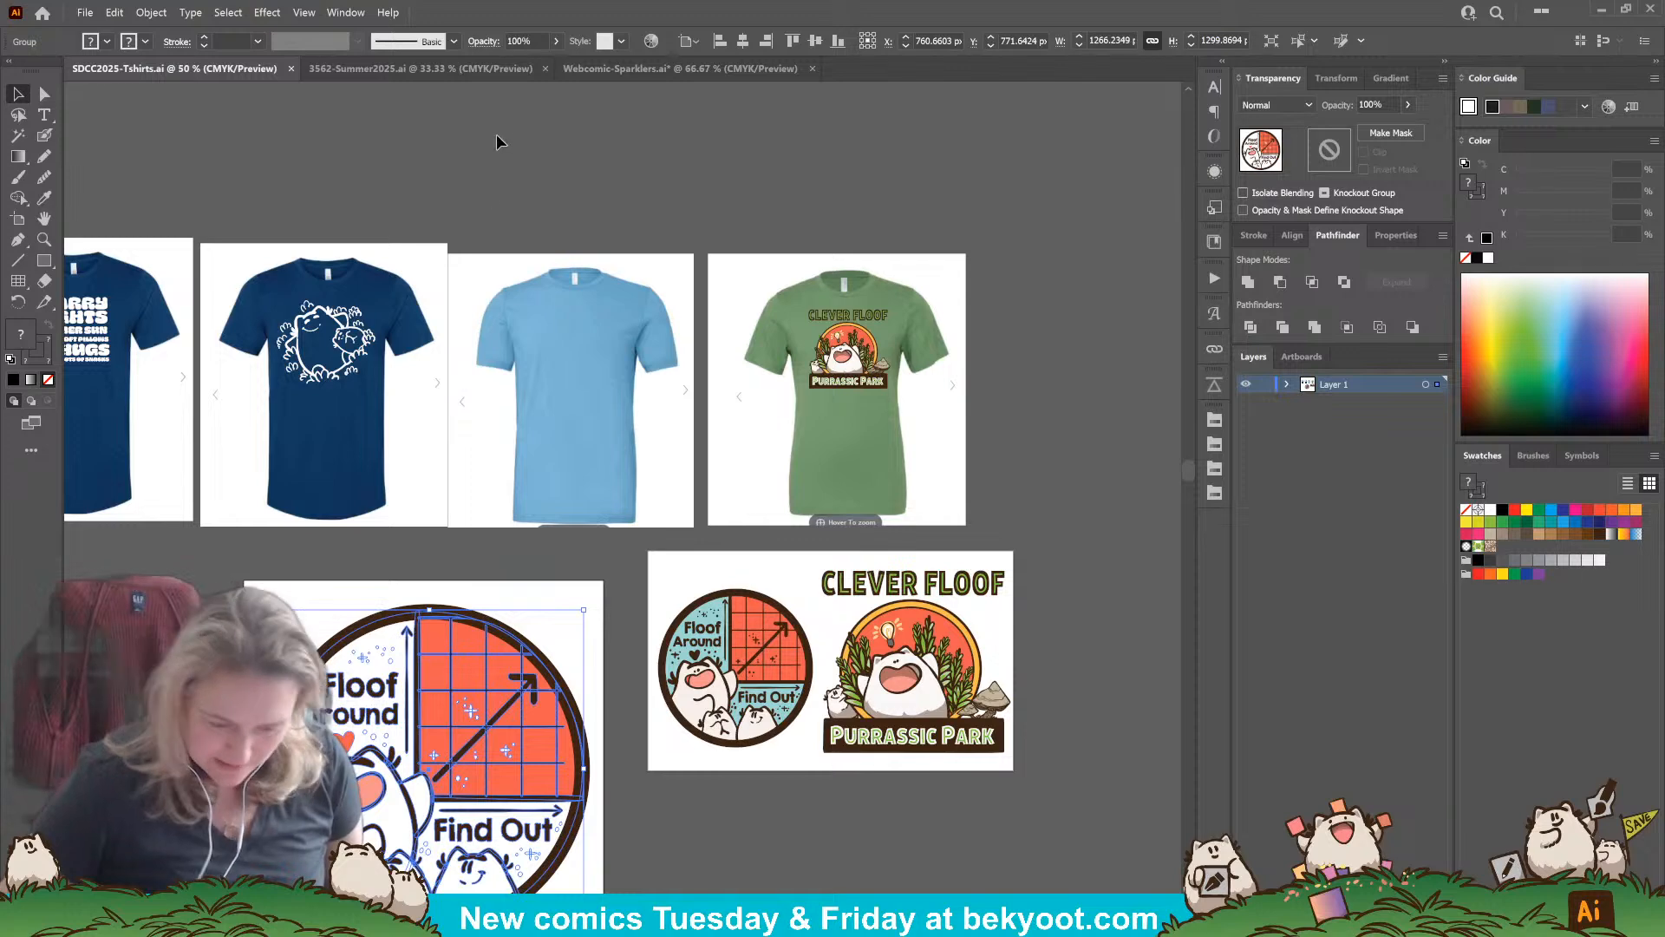
pyautogui.click(421, 69)
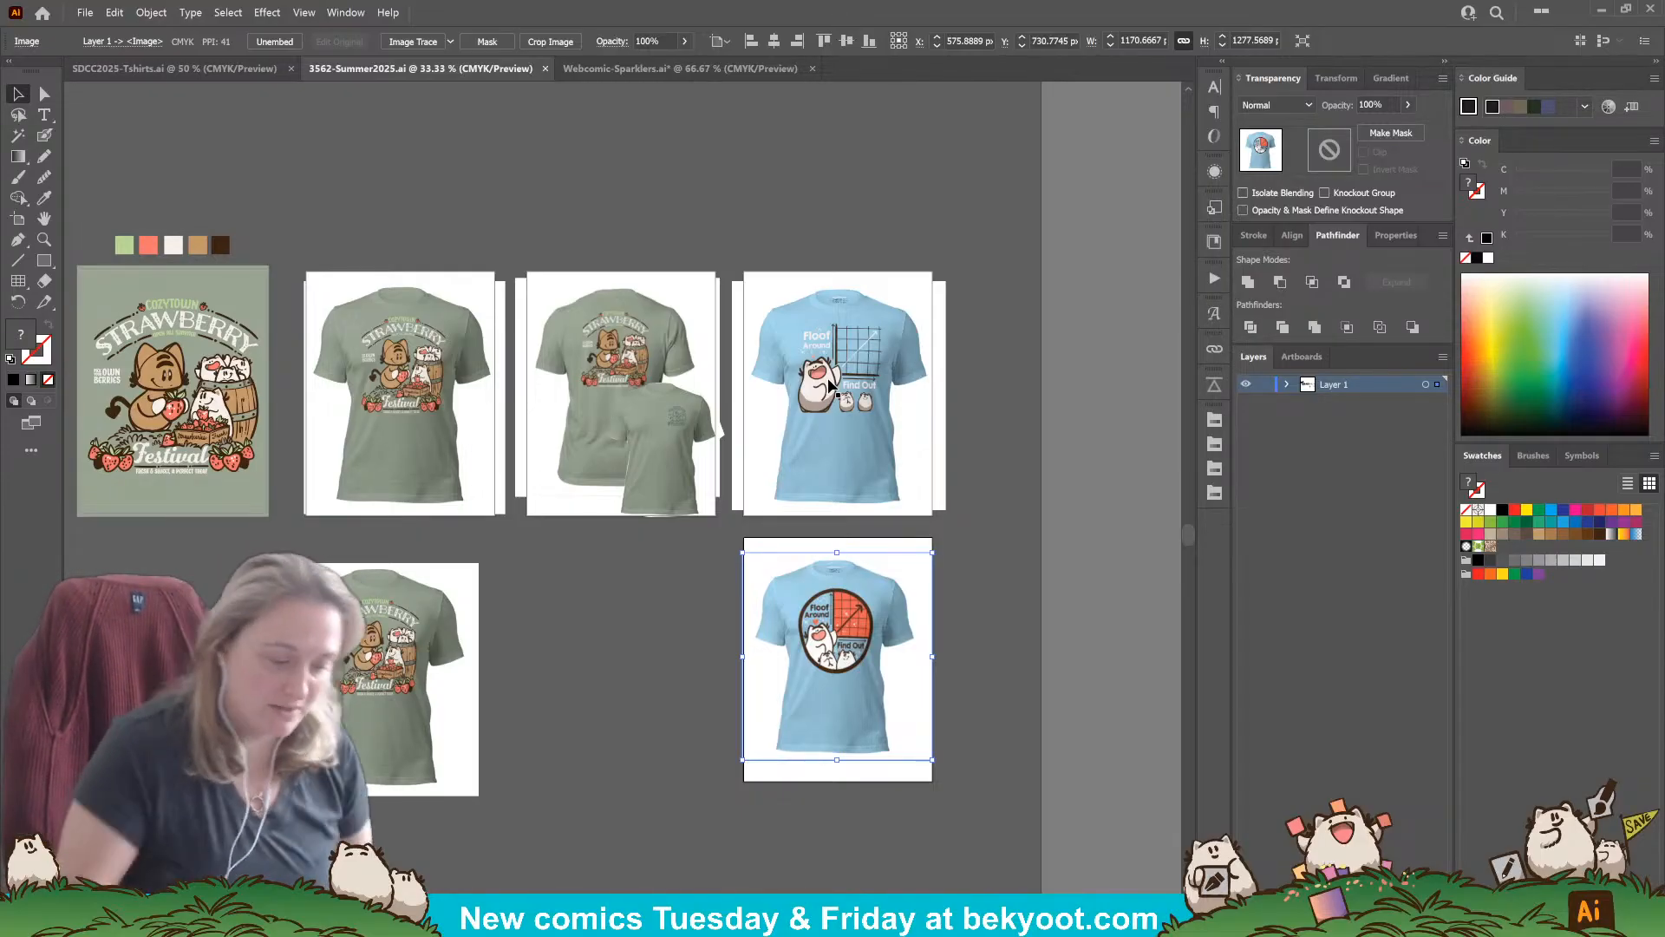
pyautogui.click(292, 67)
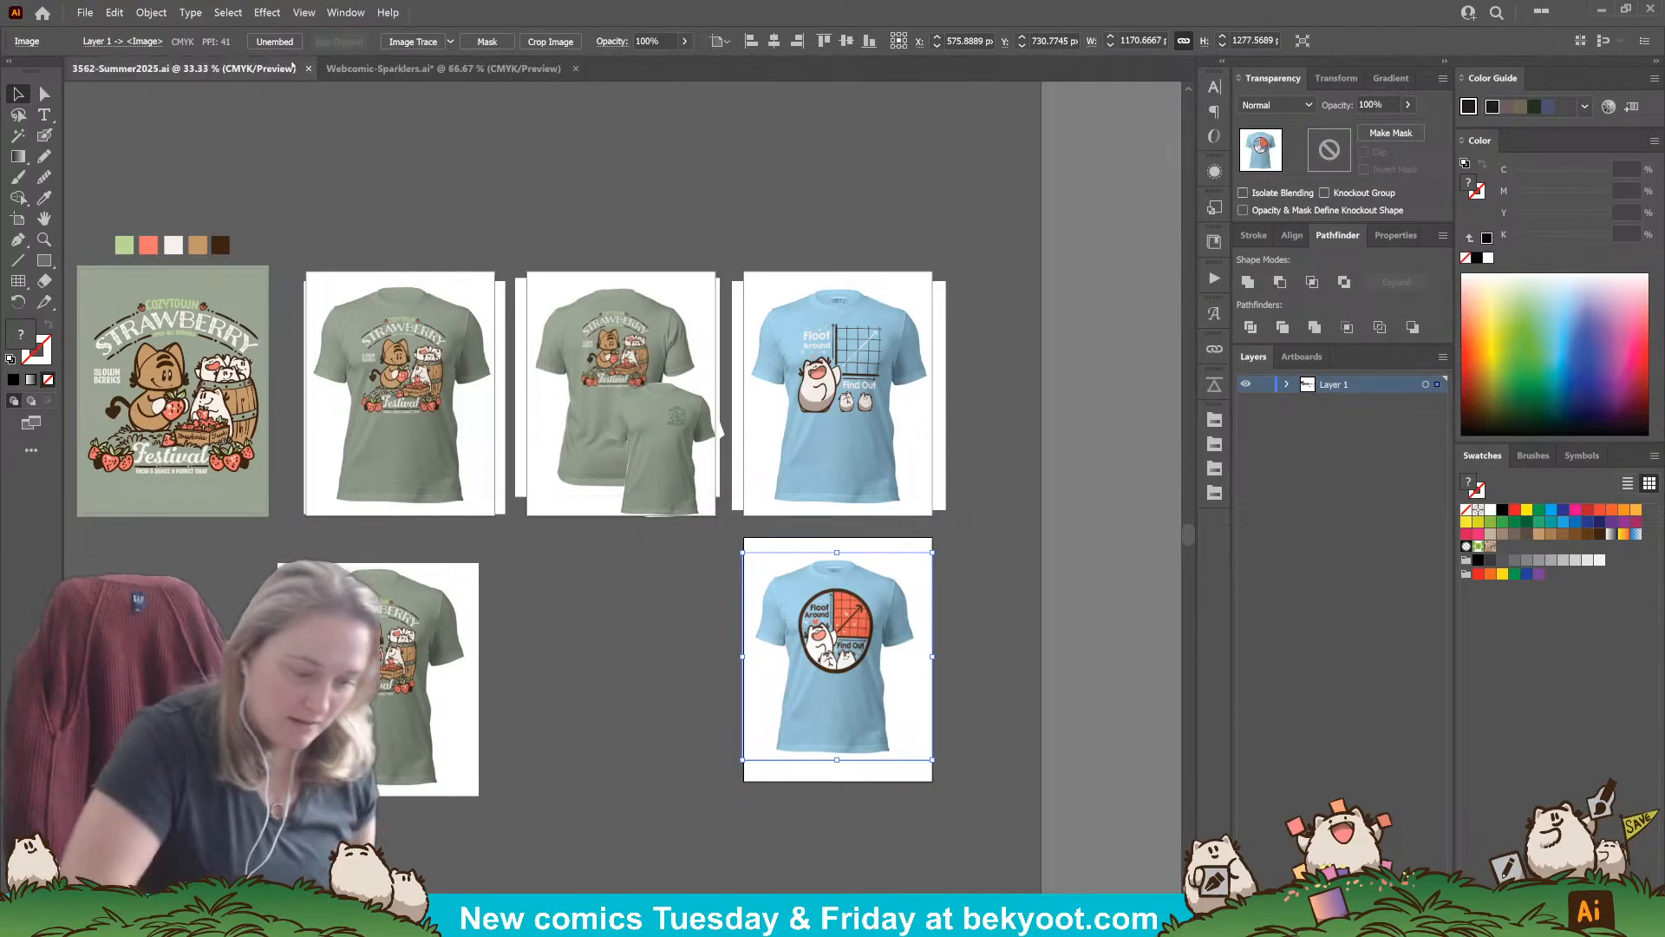
# Step: Switch to Webcomic-Sparklers.ai, choose the Blob Brush and accept its options with a pressure-controlled size
pyautogui.click(427, 71)
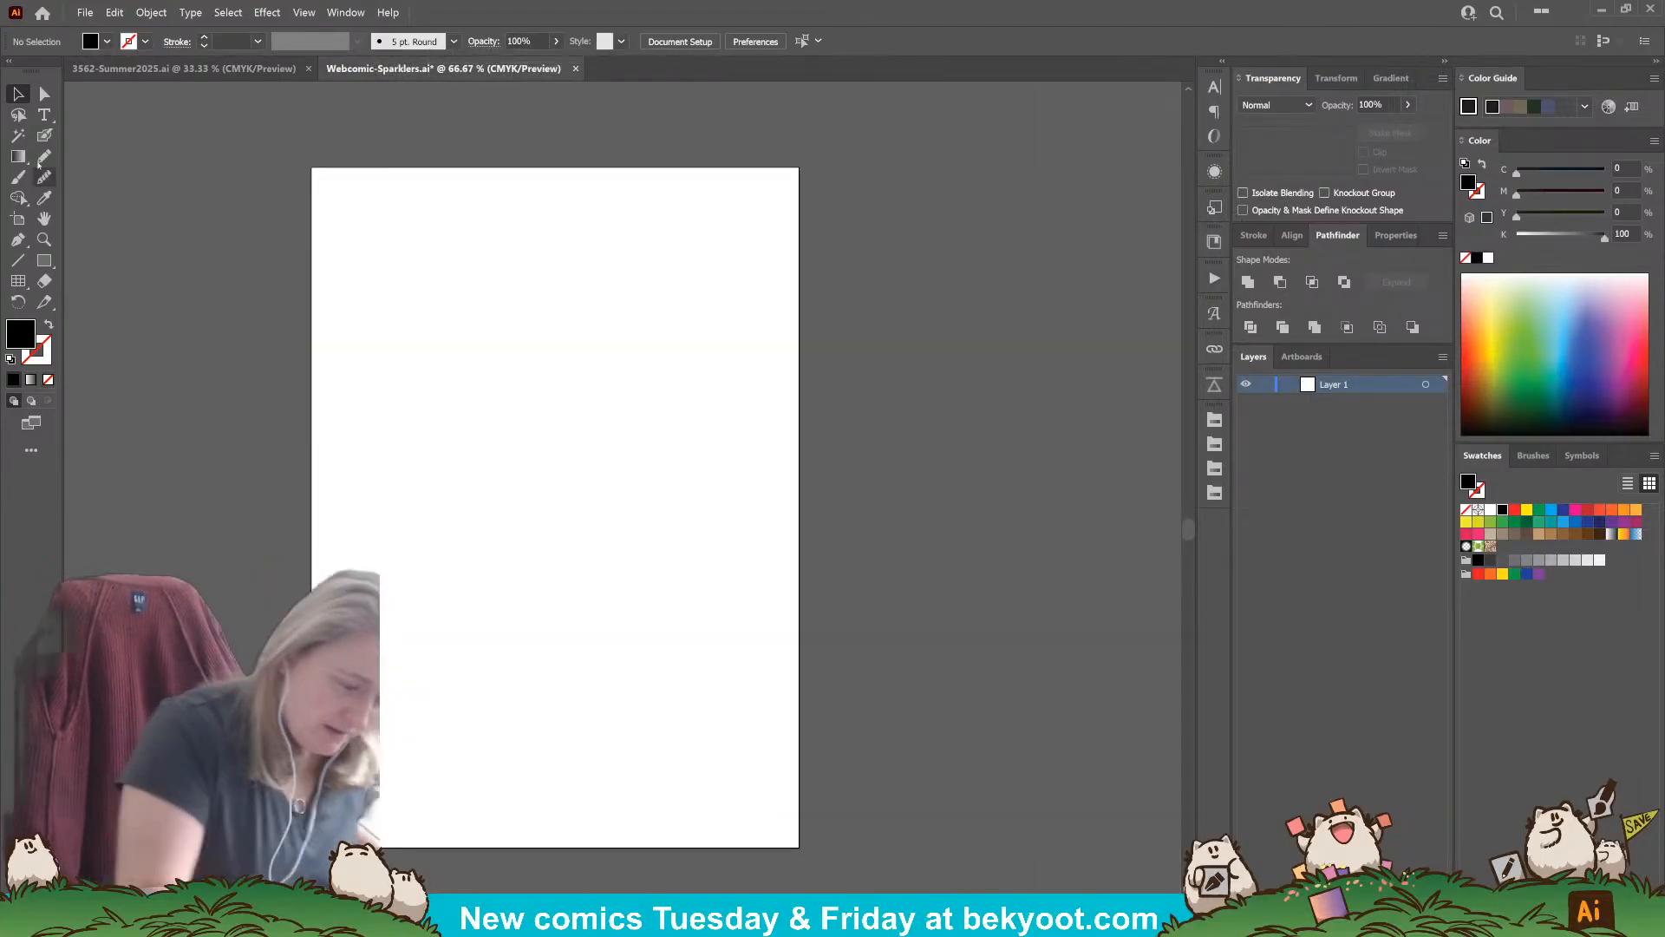
pyautogui.click(44, 134)
pyautogui.press('Return')
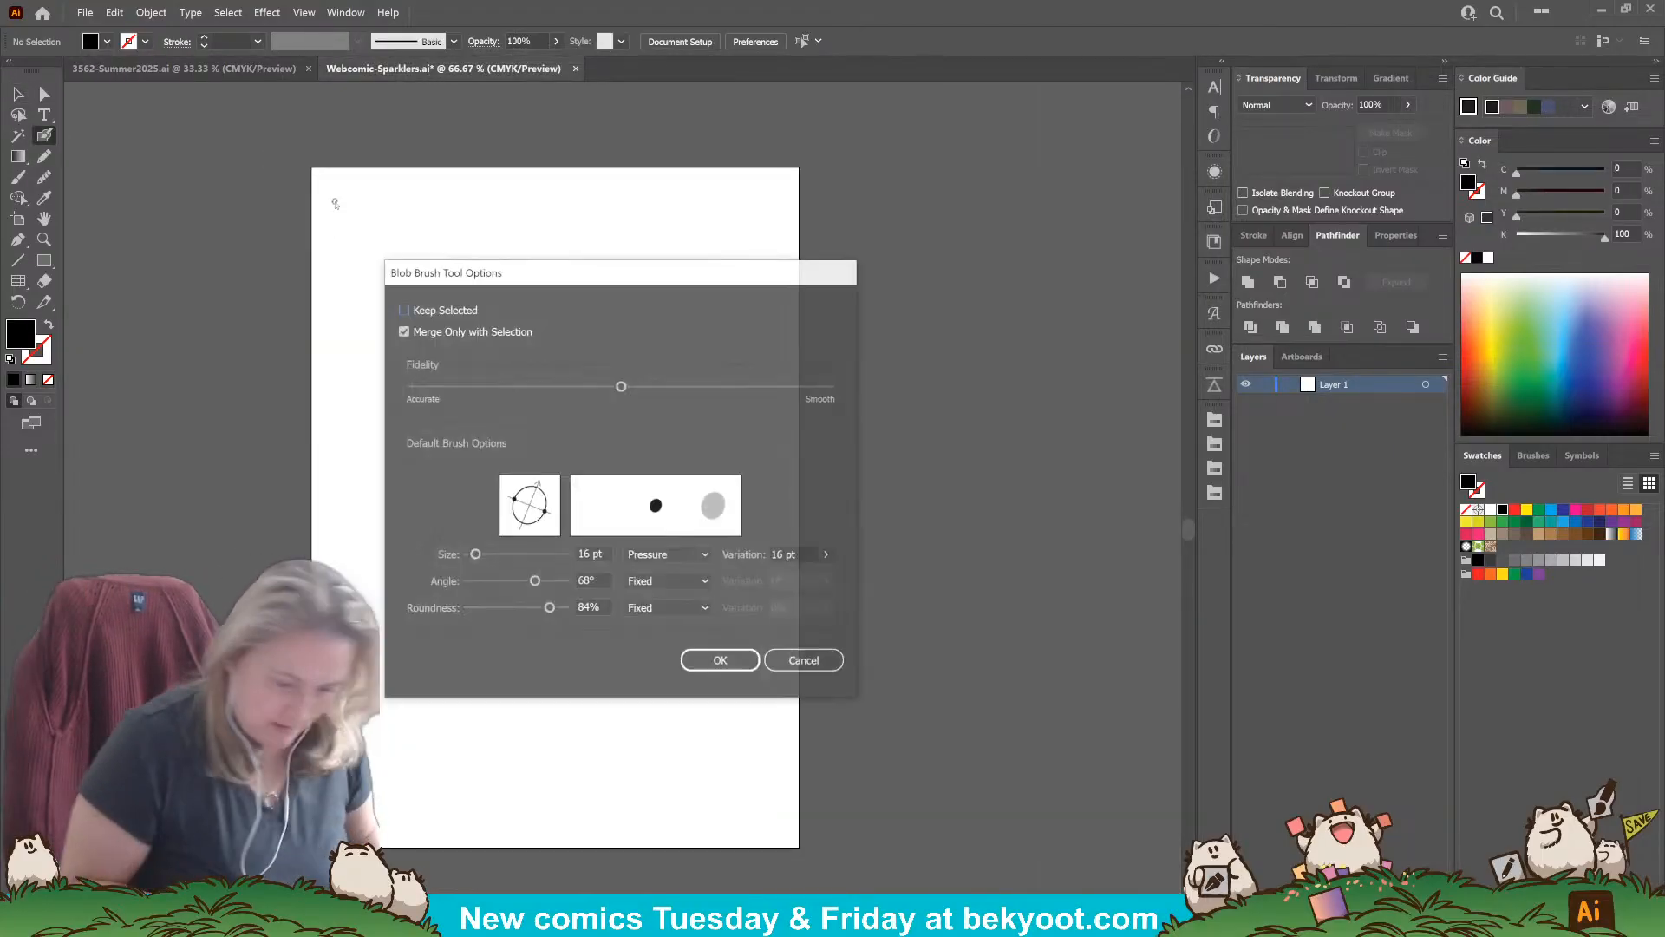
pyautogui.press('Return')
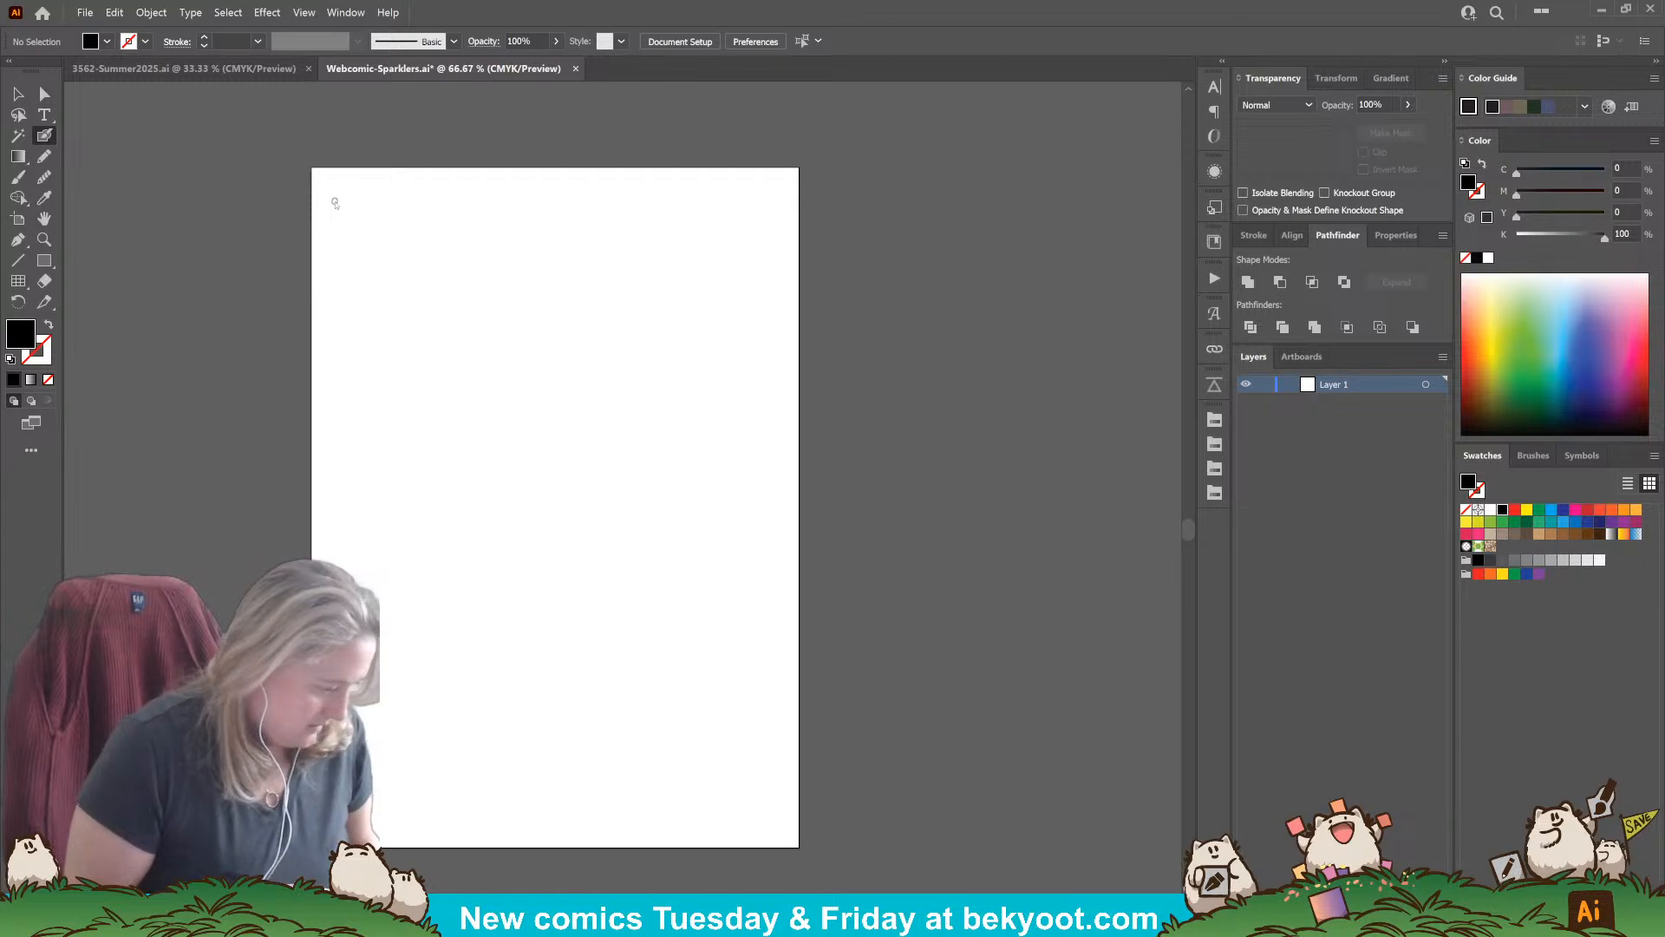
pyautogui.press('Return')
pyautogui.press('Return')
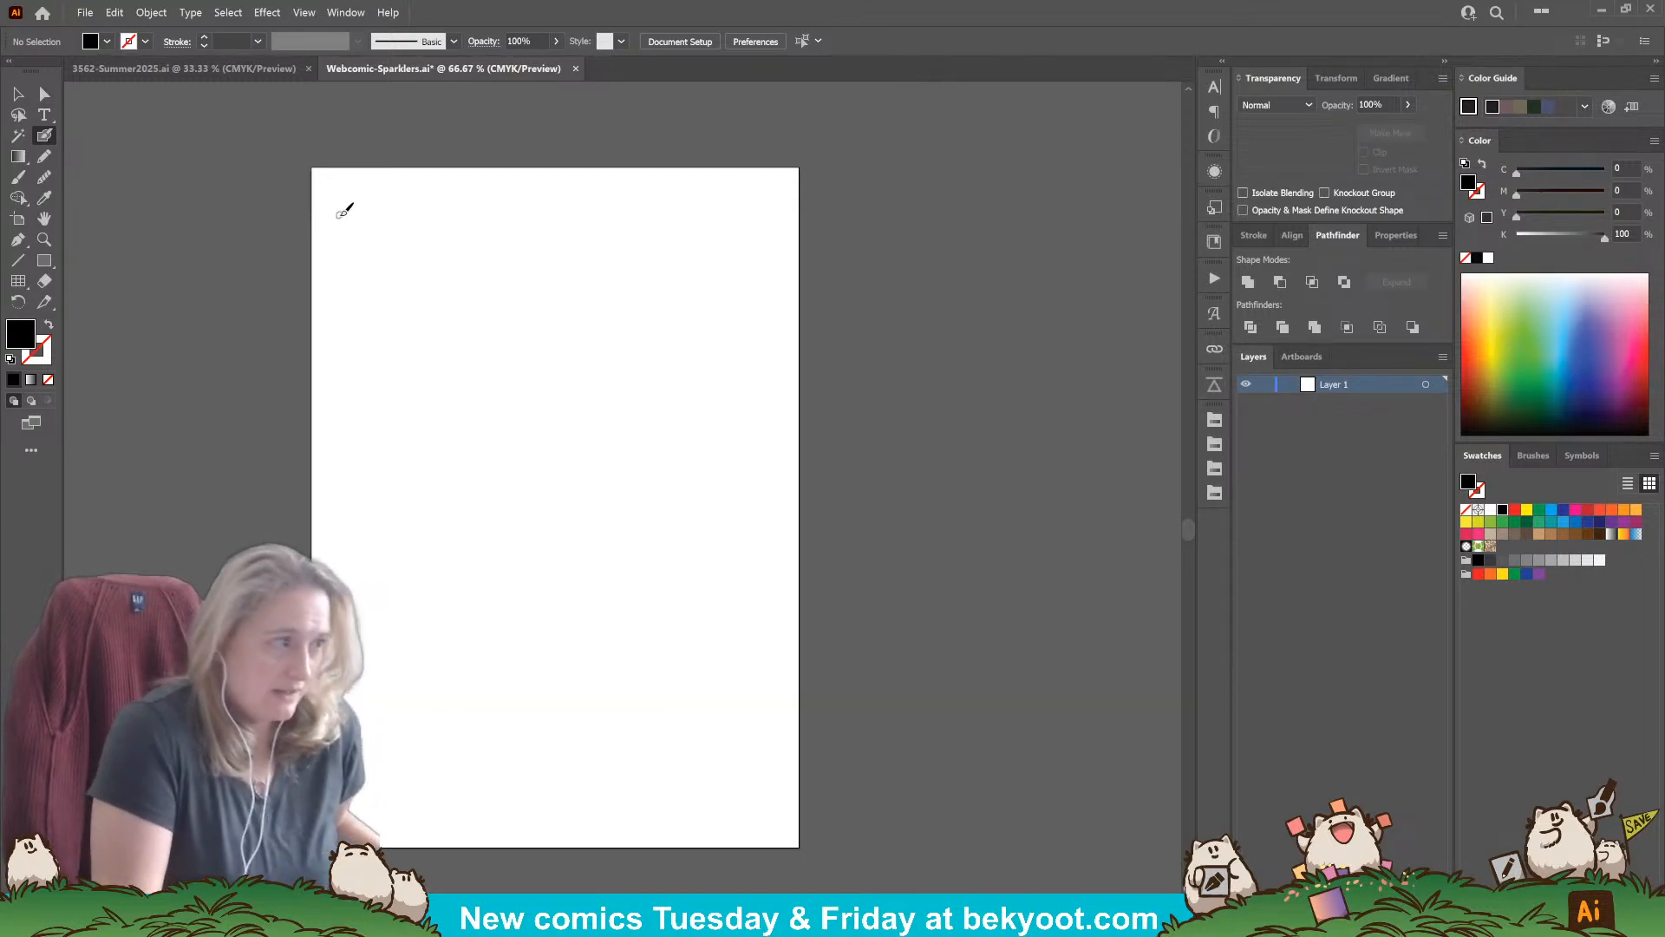
# Step: Build a square panel frame about 491 × 489 px from straight Blob Brush strokes and group its four sides
pyautogui.moveTo(331, 245); pyautogui.dragTo(330, 396)
pyautogui.press('v')
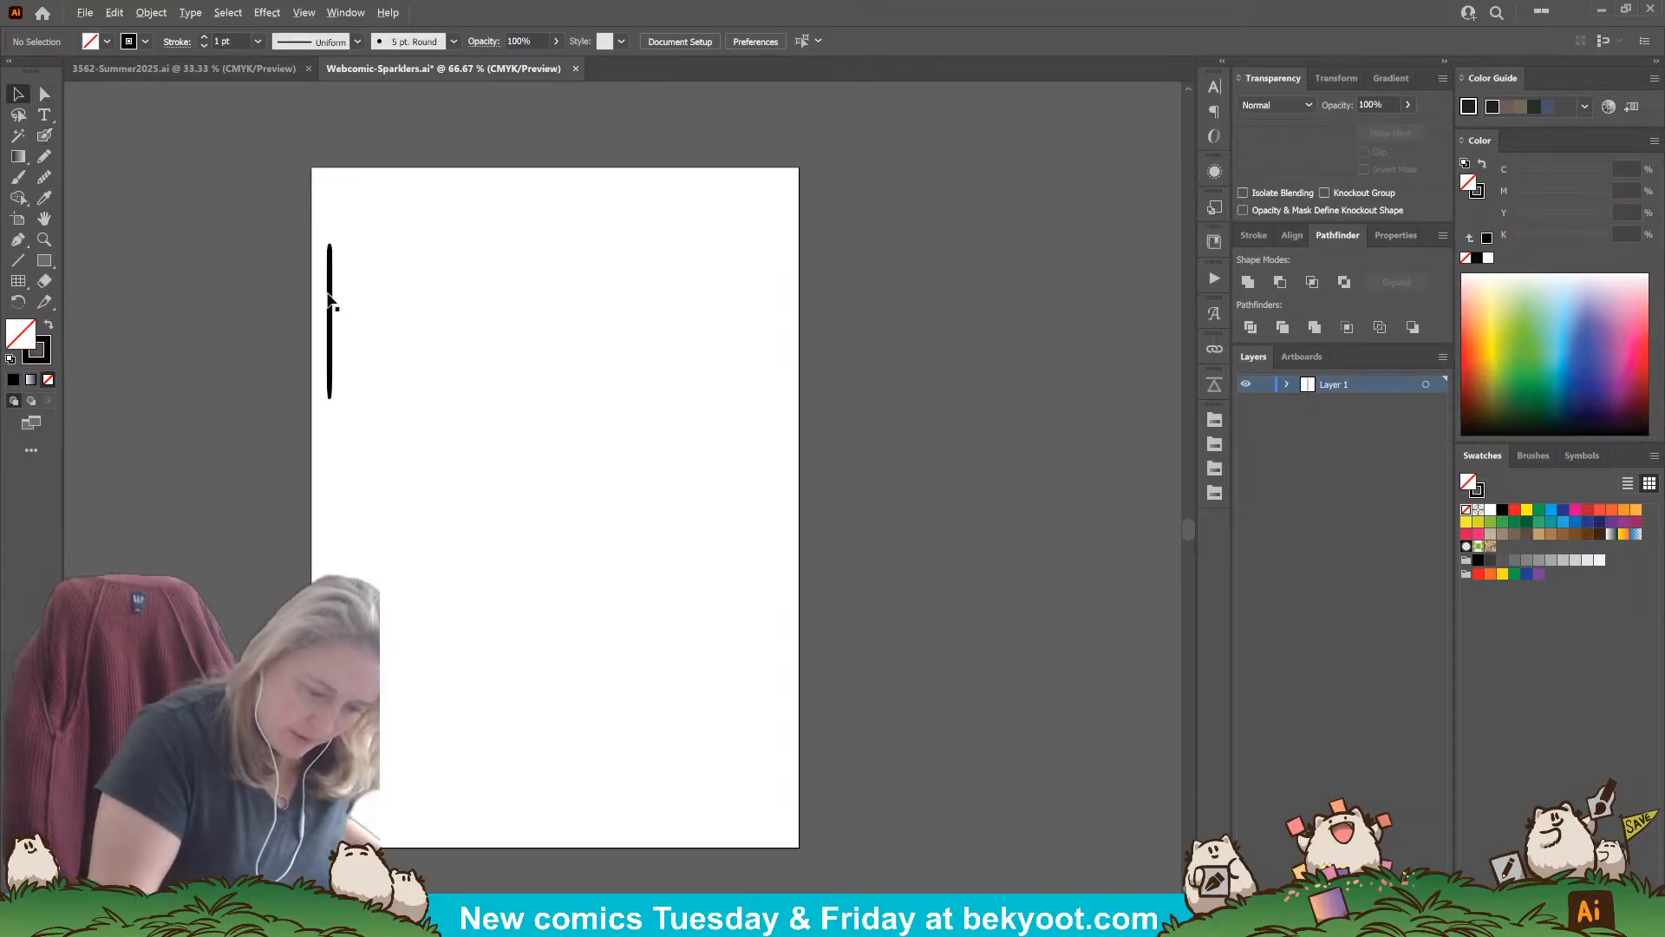
pyautogui.moveTo(331, 304); pyautogui.dragTo(391, 320)
pyautogui.moveTo(425, 260)
pyautogui.mouseDown()
pyautogui.moveTo(521, 365)
pyautogui.moveTo(461, 252)
pyautogui.moveTo(591, 392)
pyautogui.moveTo(444, 511)
pyautogui.moveTo(452, 490)
pyautogui.mouseUp()
pyautogui.keyDown('shift'); pyautogui.click(331, 346); pyautogui.keyUp('shift')
pyautogui.moveTo(571, 393); pyautogui.dragTo(487, 291)
pyautogui.click(484, 295)
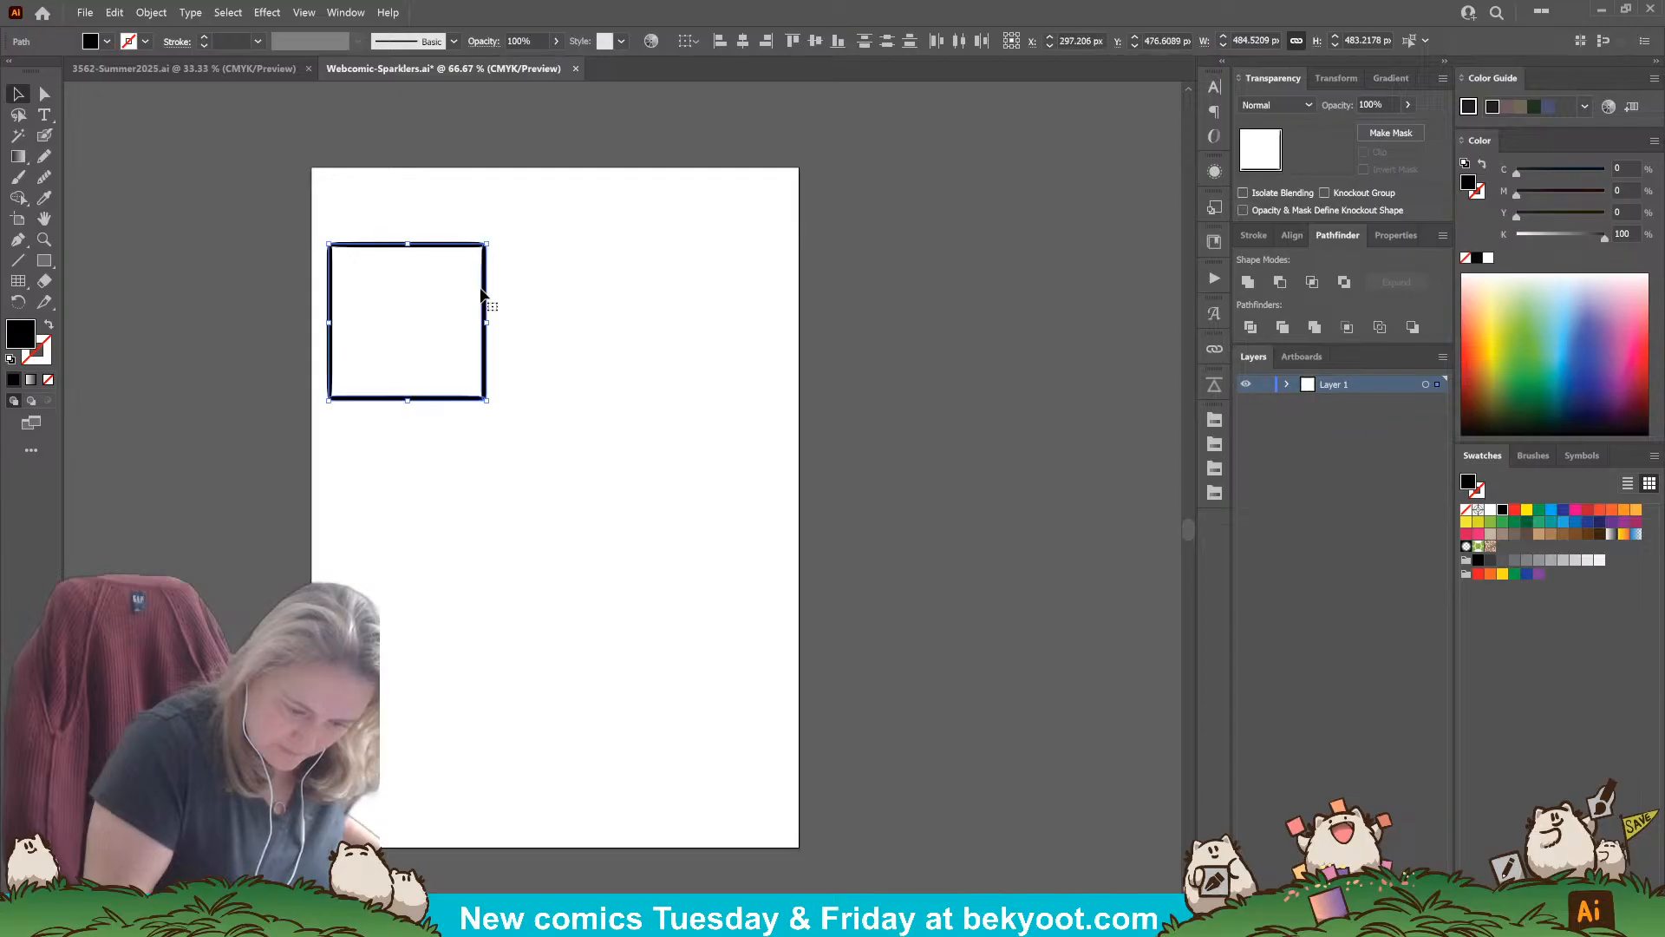
pyautogui.moveTo(317, 226); pyautogui.dragTo(377, 289)
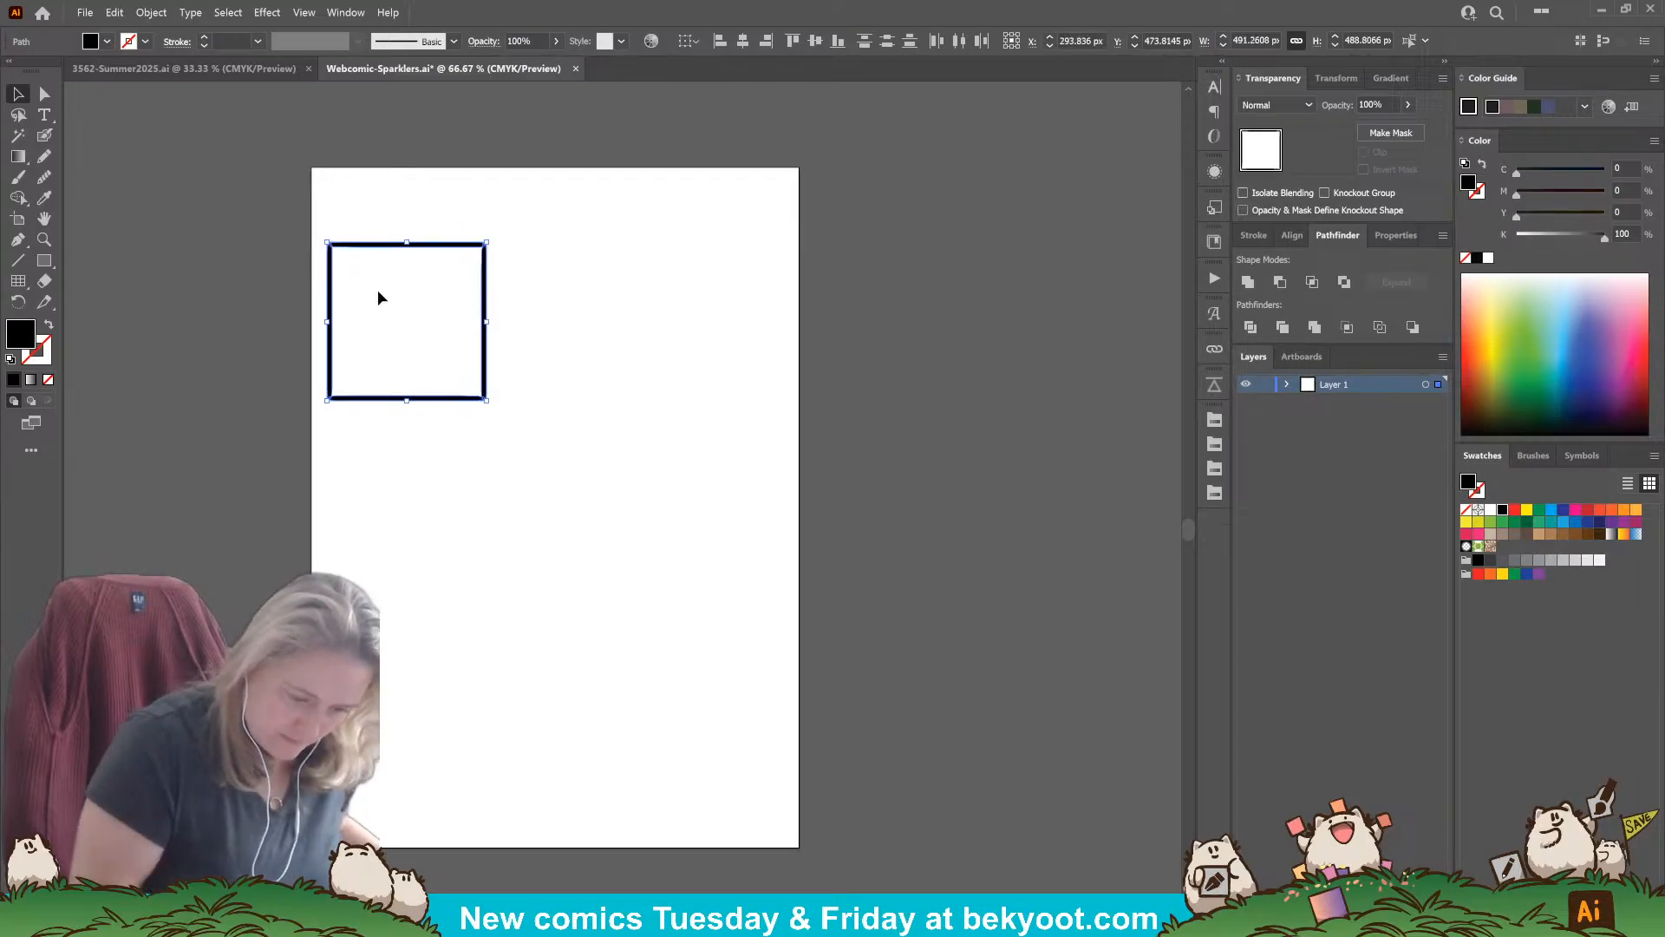
pyautogui.hotkey('ctrl', 'g')
# Step: Duplicate the panel frame into a row of three and scale the row to about 1411 px wide within the artboard
pyautogui.moveTo(450, 400); pyautogui.dragTo(608, 398)
pyautogui.hotkey('ctrl', 'd')
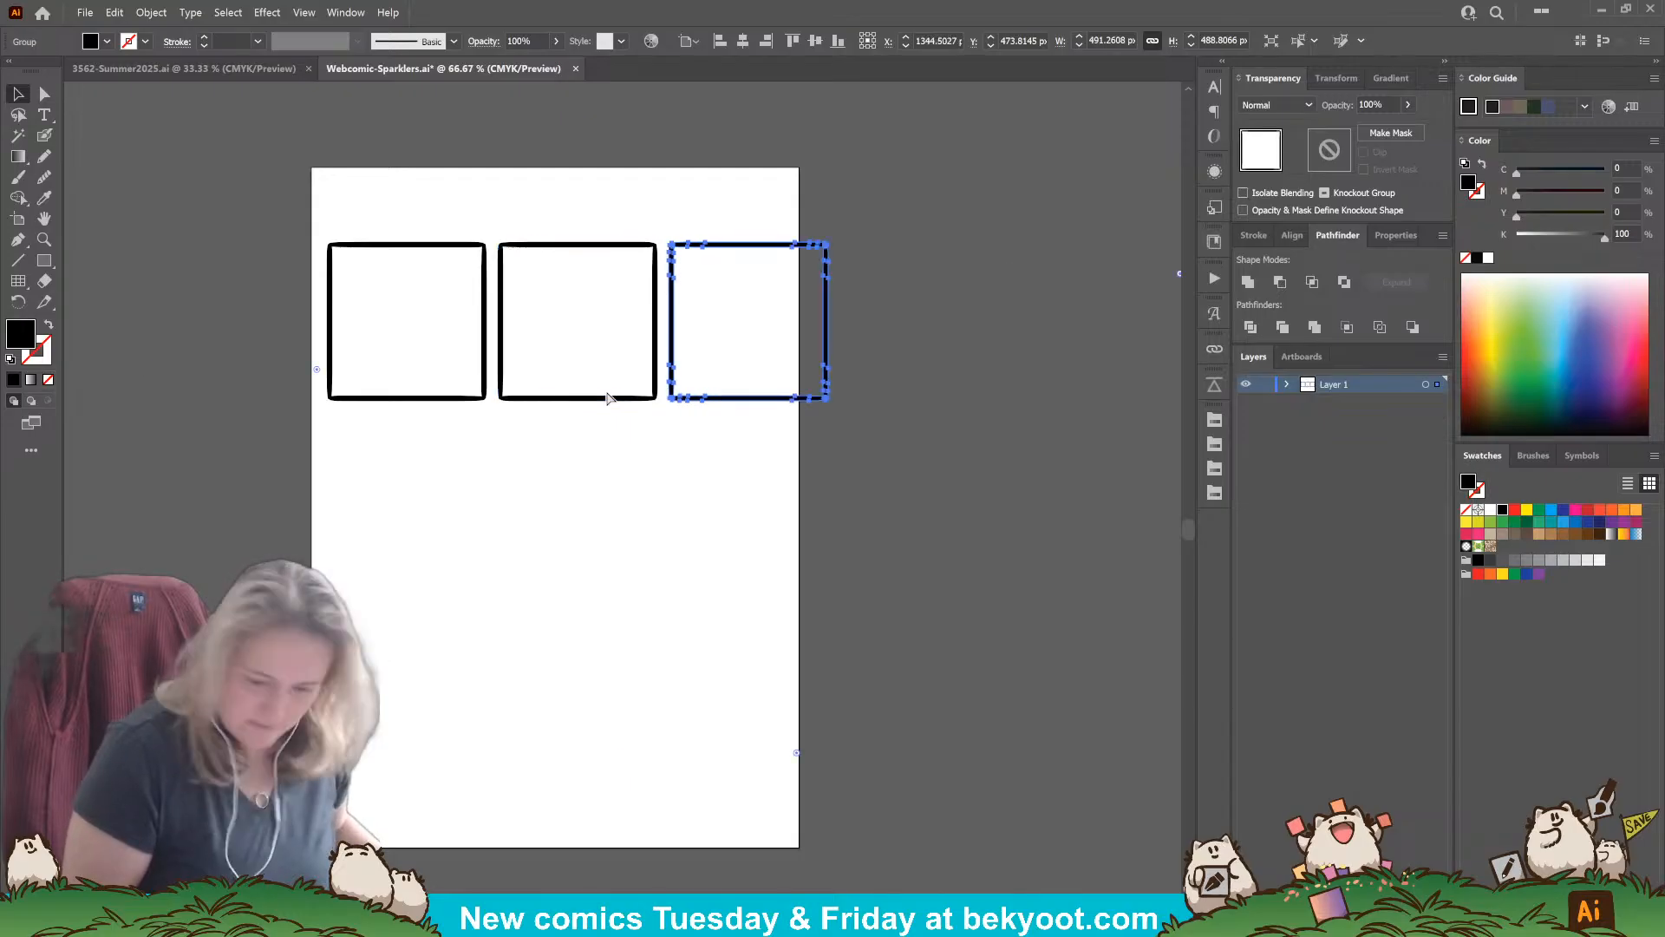
pyautogui.hotkey('ctrl', 'a')
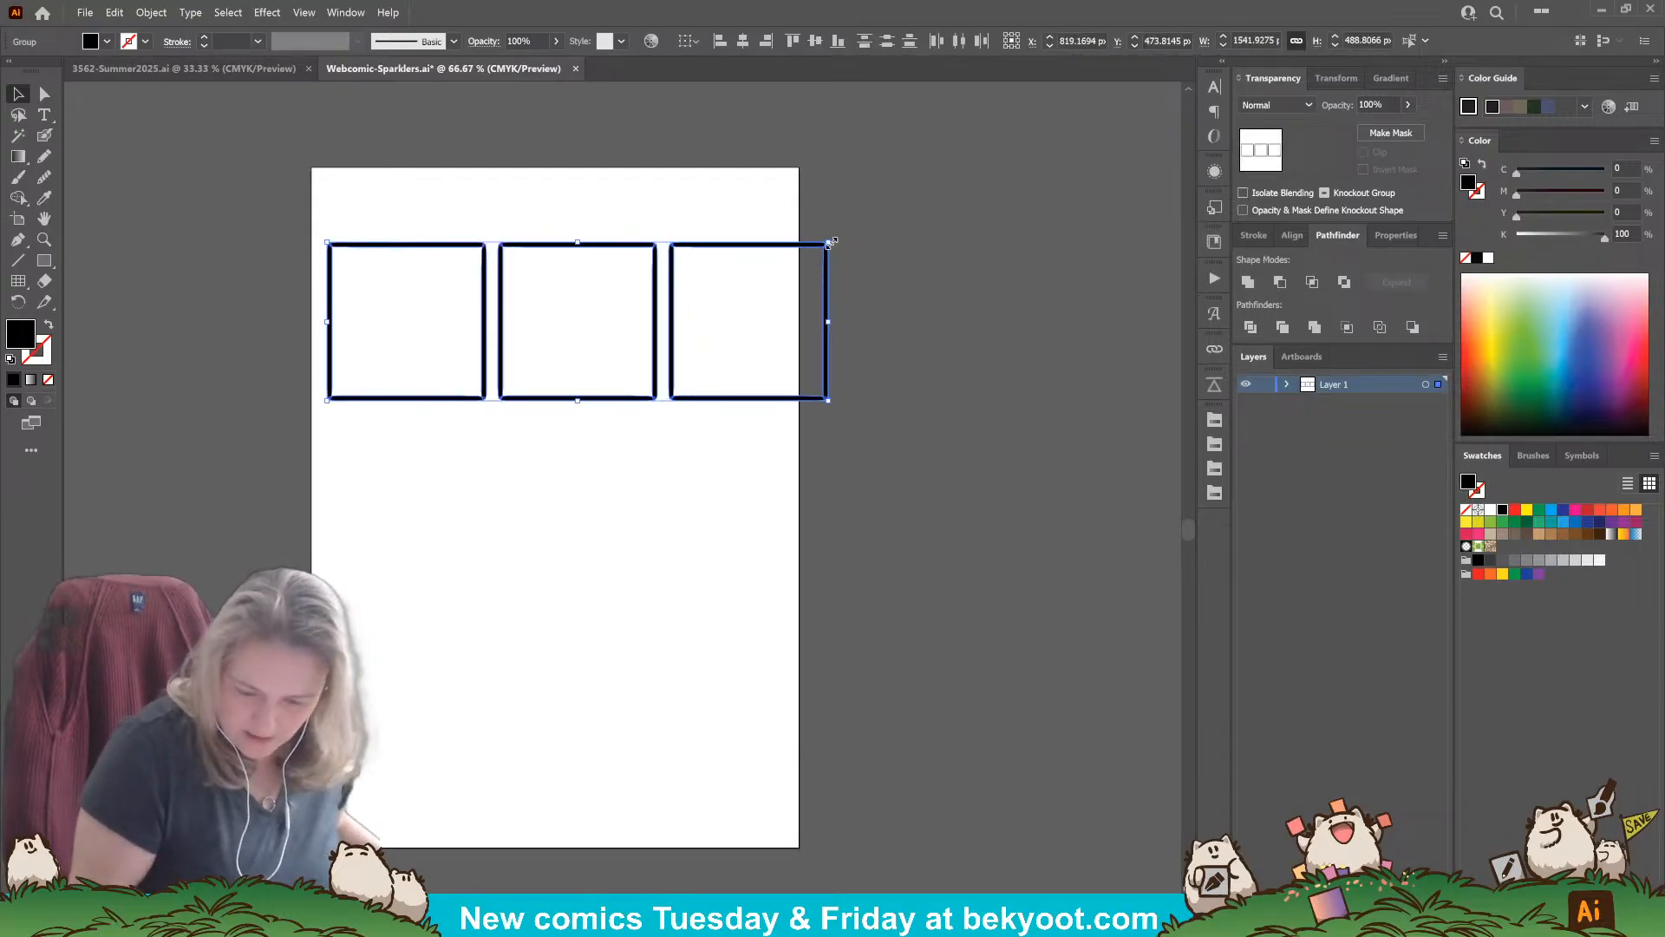
pyautogui.moveTo(833, 241); pyautogui.dragTo(790, 255)
pyautogui.moveTo(706, 394)
pyautogui.mouseDown()
pyautogui.moveTo(714, 375)
pyautogui.moveTo(710, 391)
pyautogui.mouseUp()
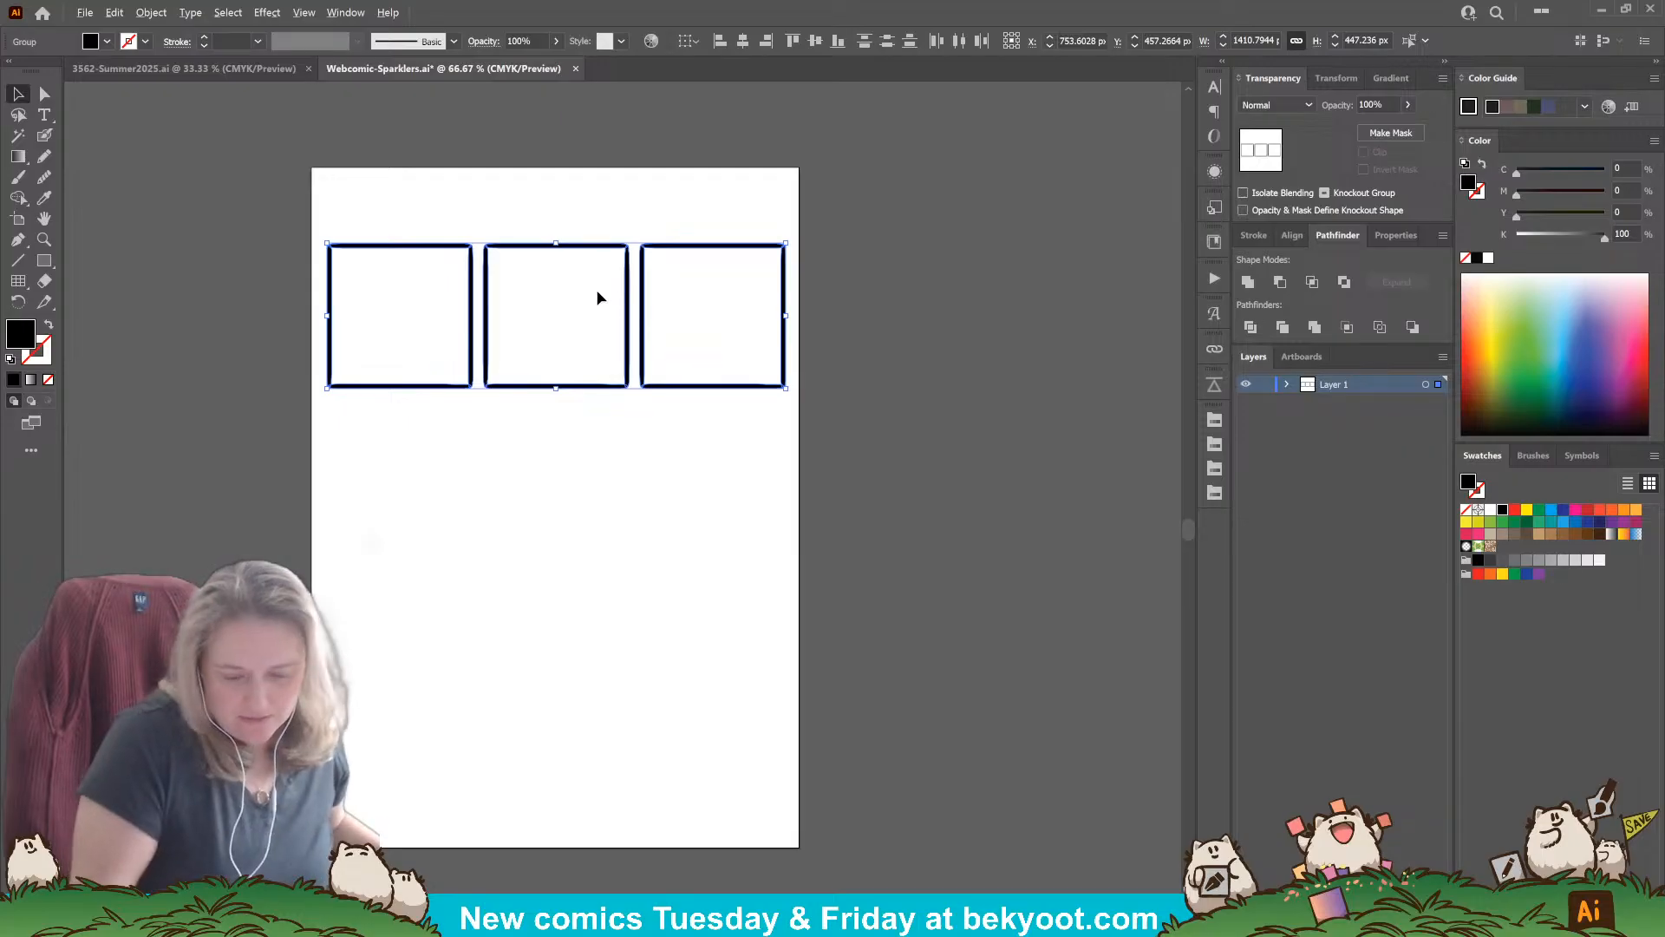
# Step: Copy two panels below the first row and enlarge the pair to about 1090 px wide
pyautogui.click(626, 298)
pyautogui.moveTo(707, 387); pyautogui.dragTo(552, 546)
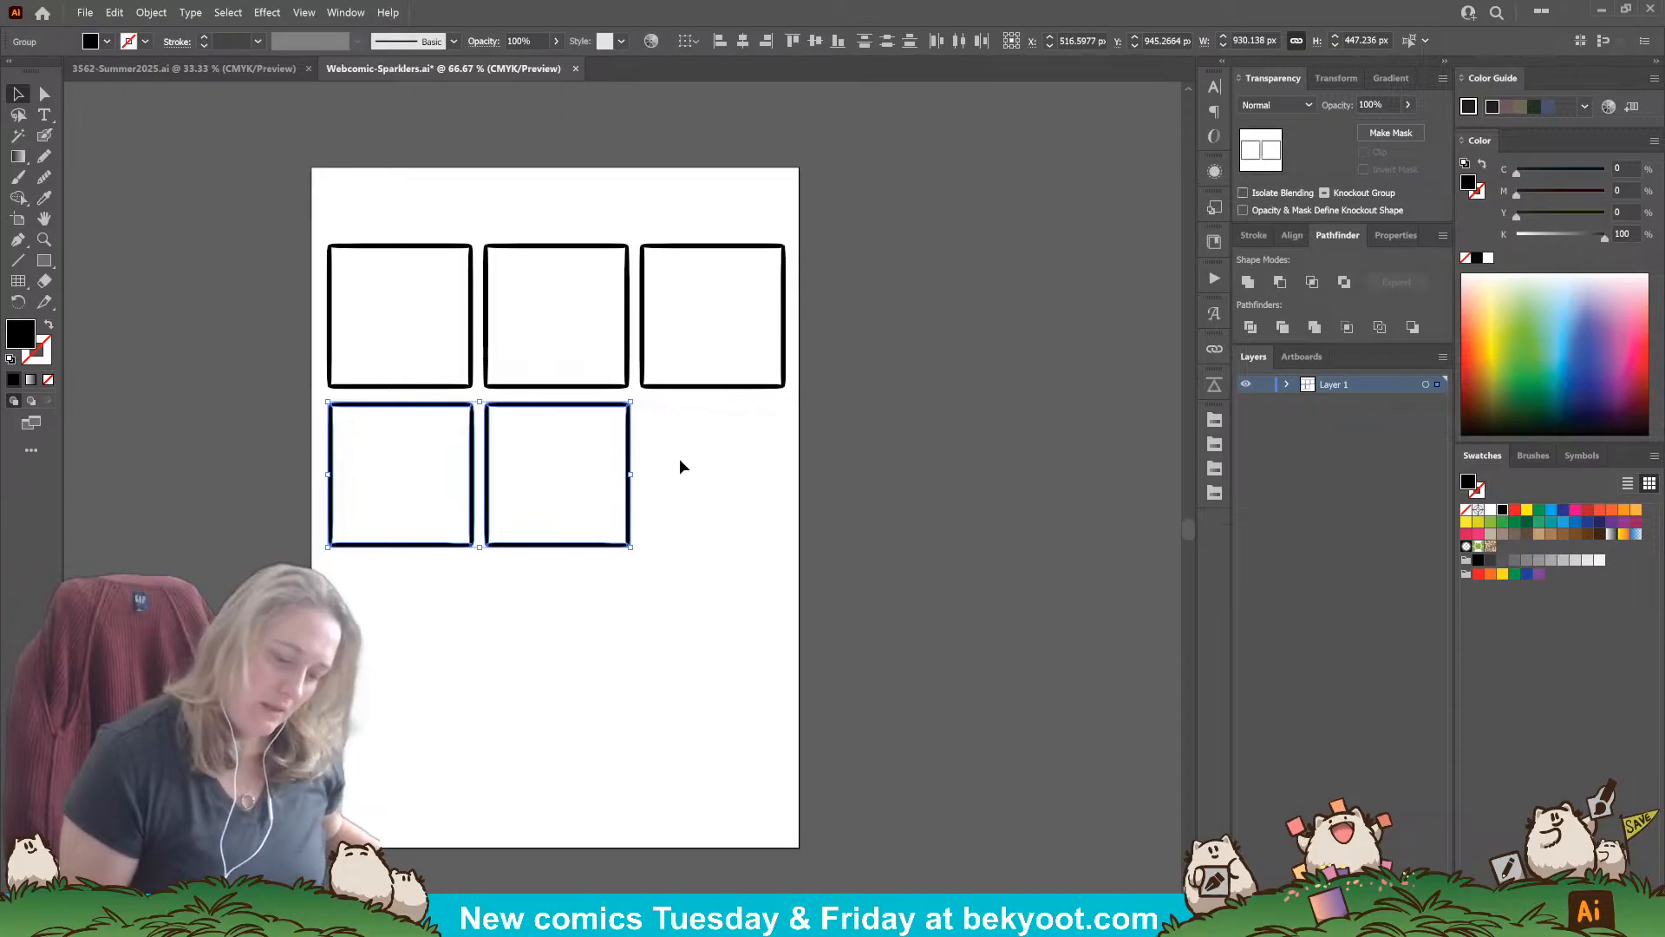
pyautogui.moveTo(630, 547); pyautogui.dragTo(684, 586)
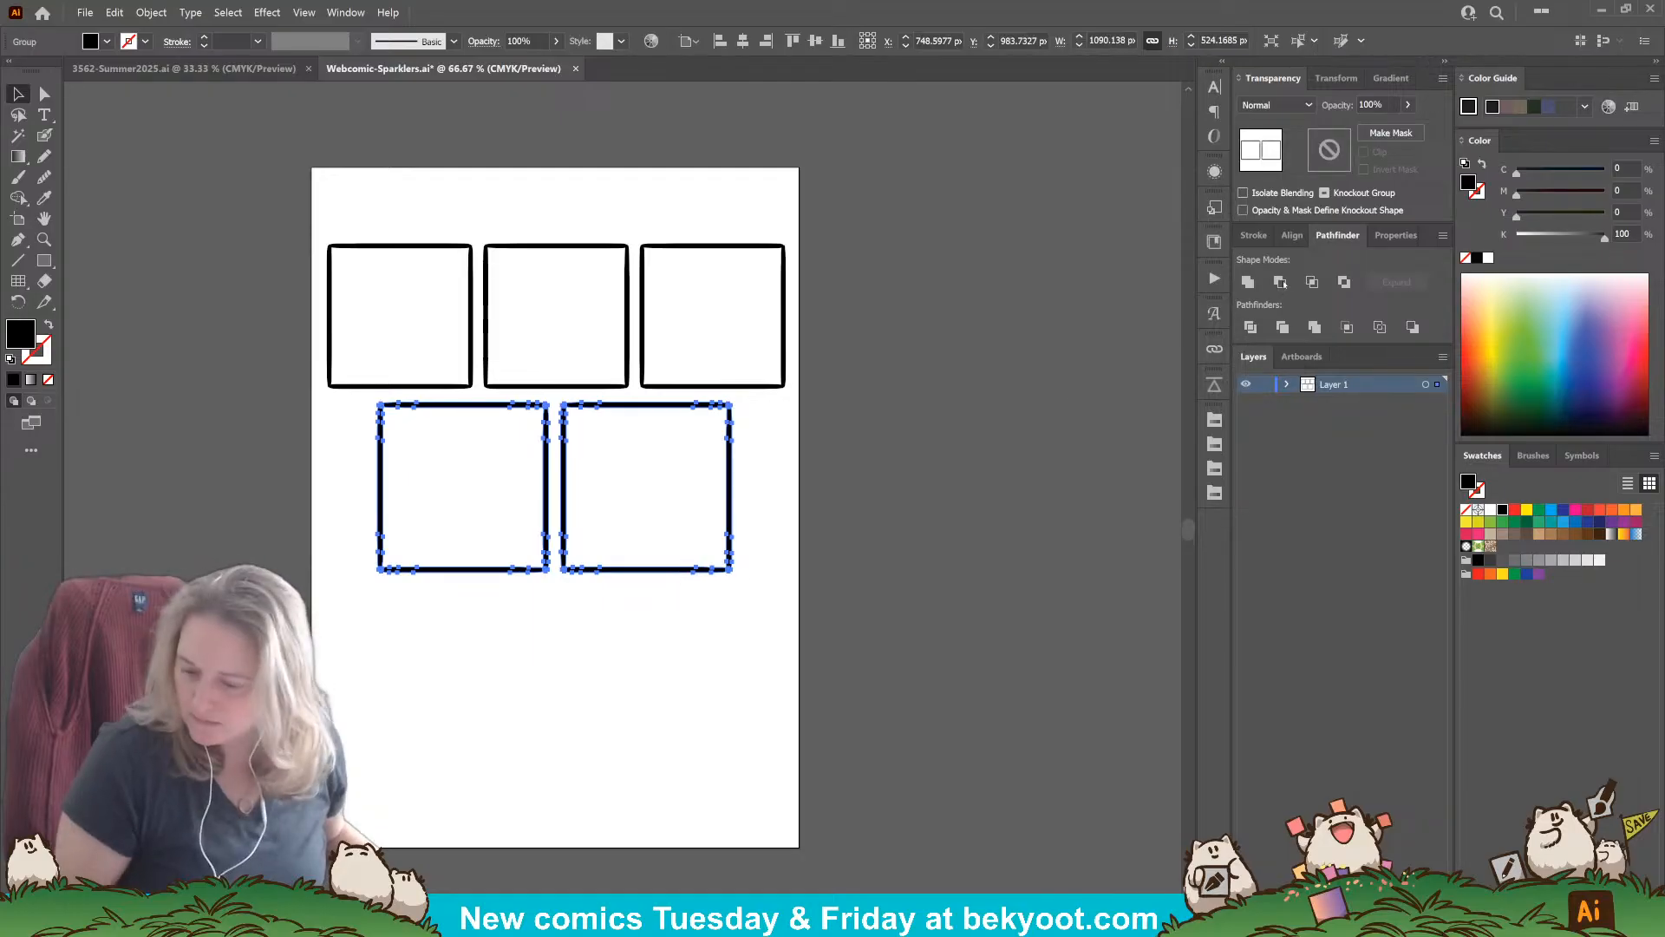
# Step: Centre each panel row horizontally on the artboard and shift both rows down slightly
pyautogui.click(1292, 236)
pyautogui.click(1282, 283)
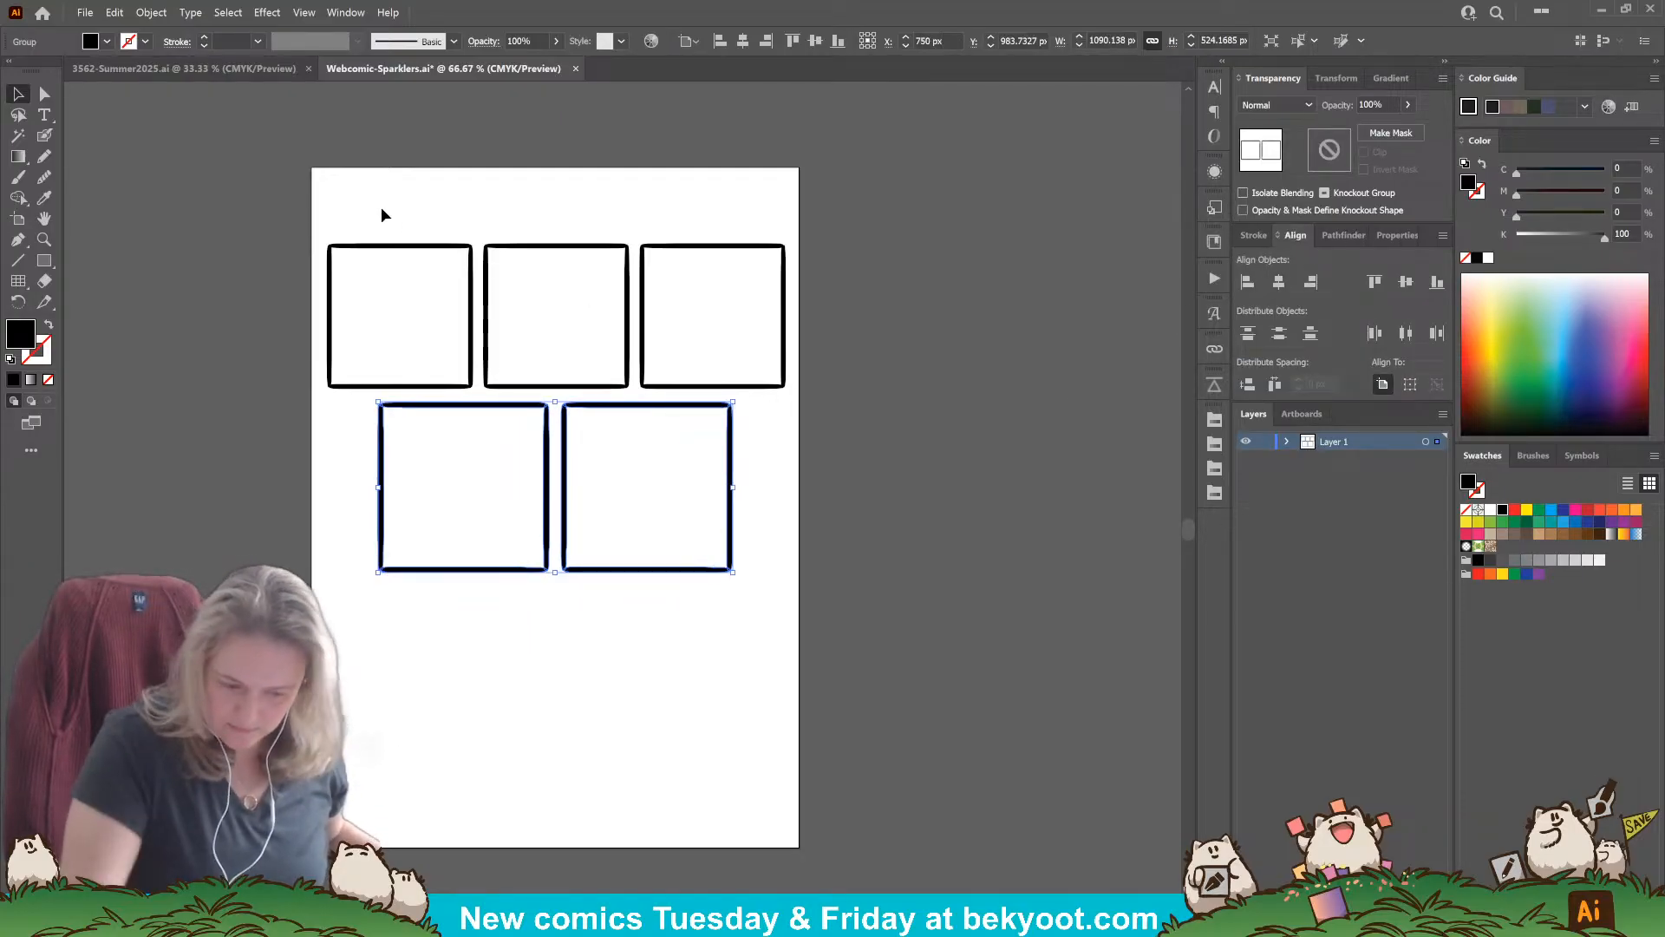
pyautogui.moveTo(383, 212); pyautogui.dragTo(755, 286)
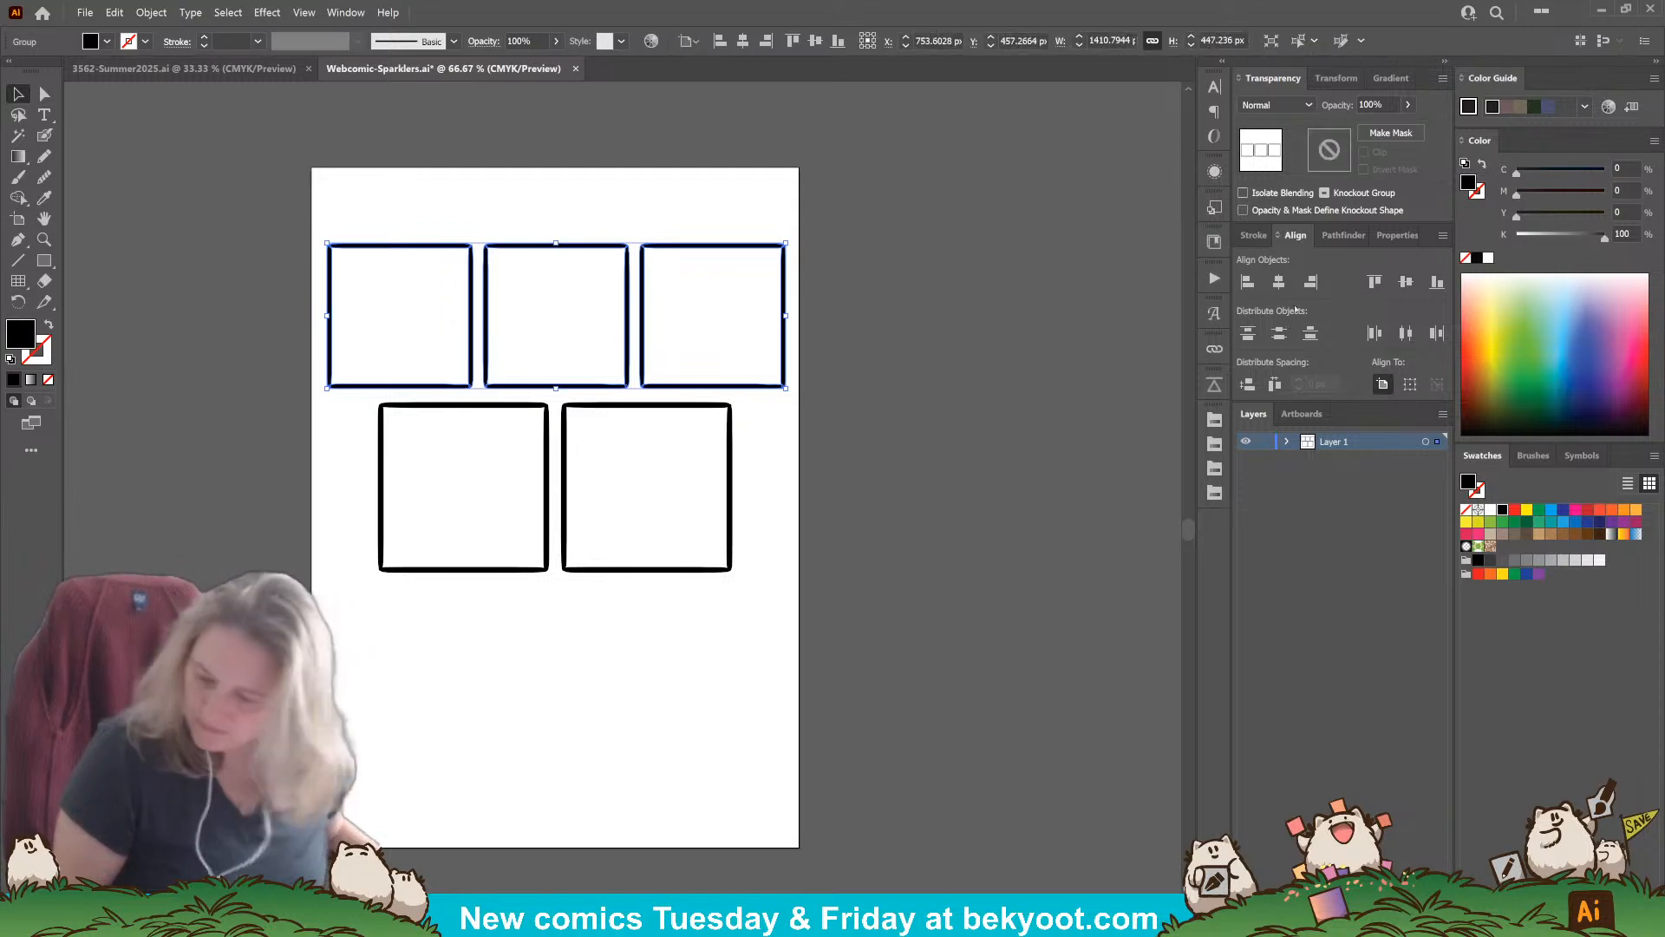
pyautogui.click(1279, 283)
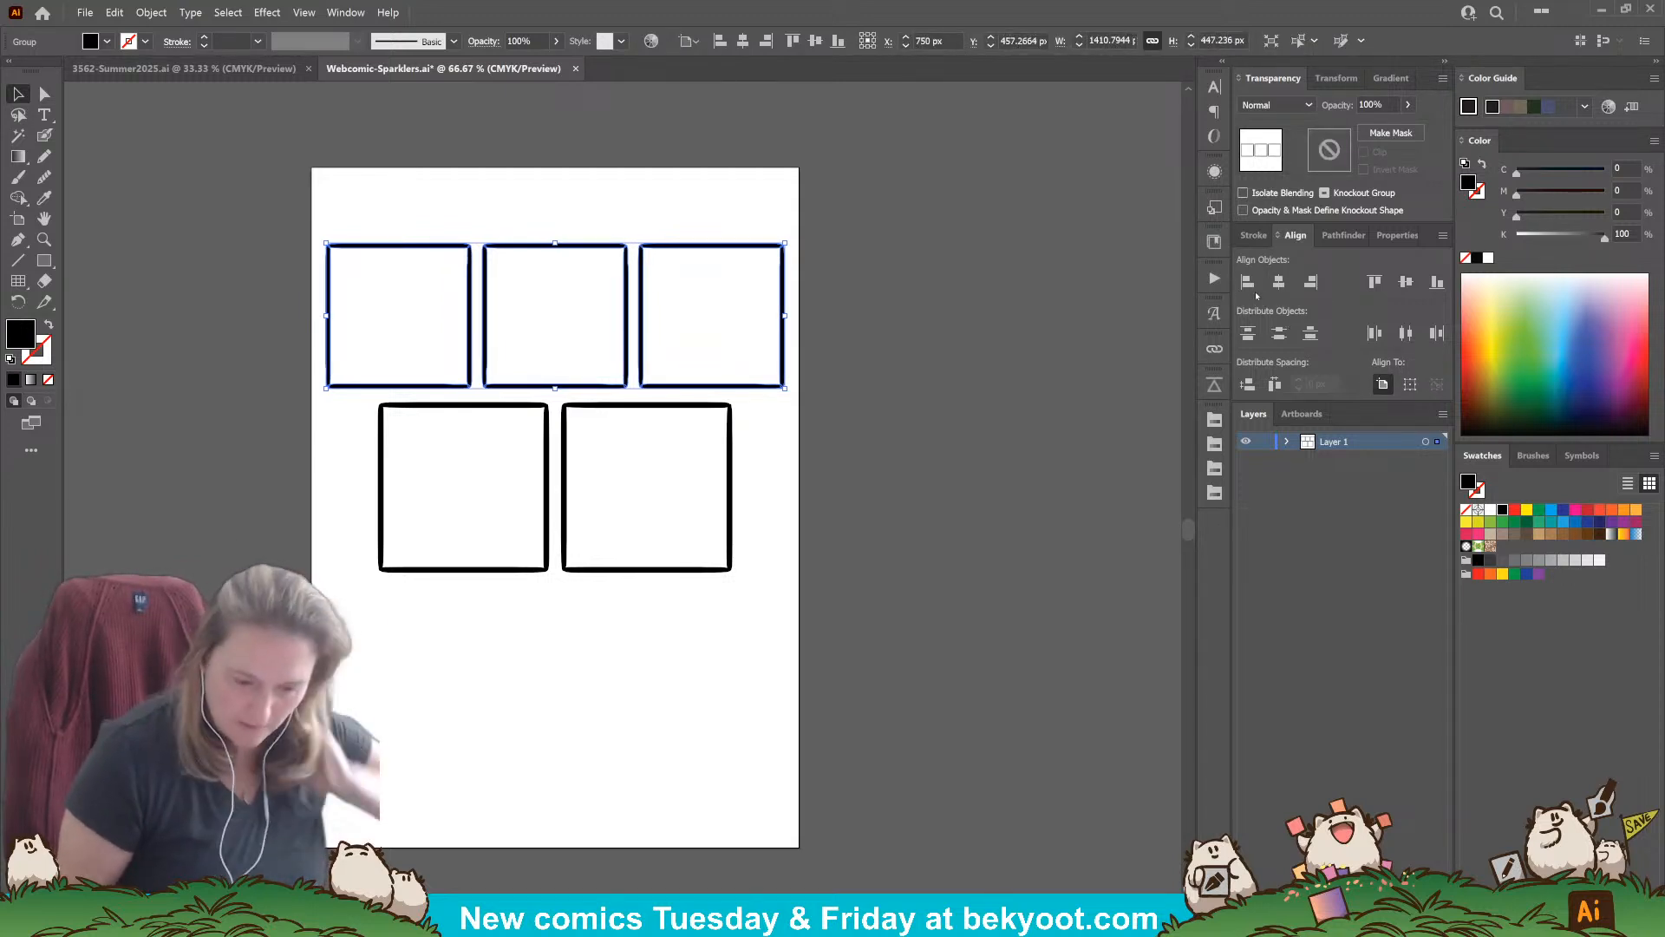
pyautogui.moveTo(579, 436)
pyautogui.mouseDown()
pyautogui.moveTo(581, 382)
pyautogui.moveTo(605, 416)
pyautogui.mouseUp()
pyautogui.keyDown('shift'); pyautogui.click(592, 390); pyautogui.keyUp('shift')
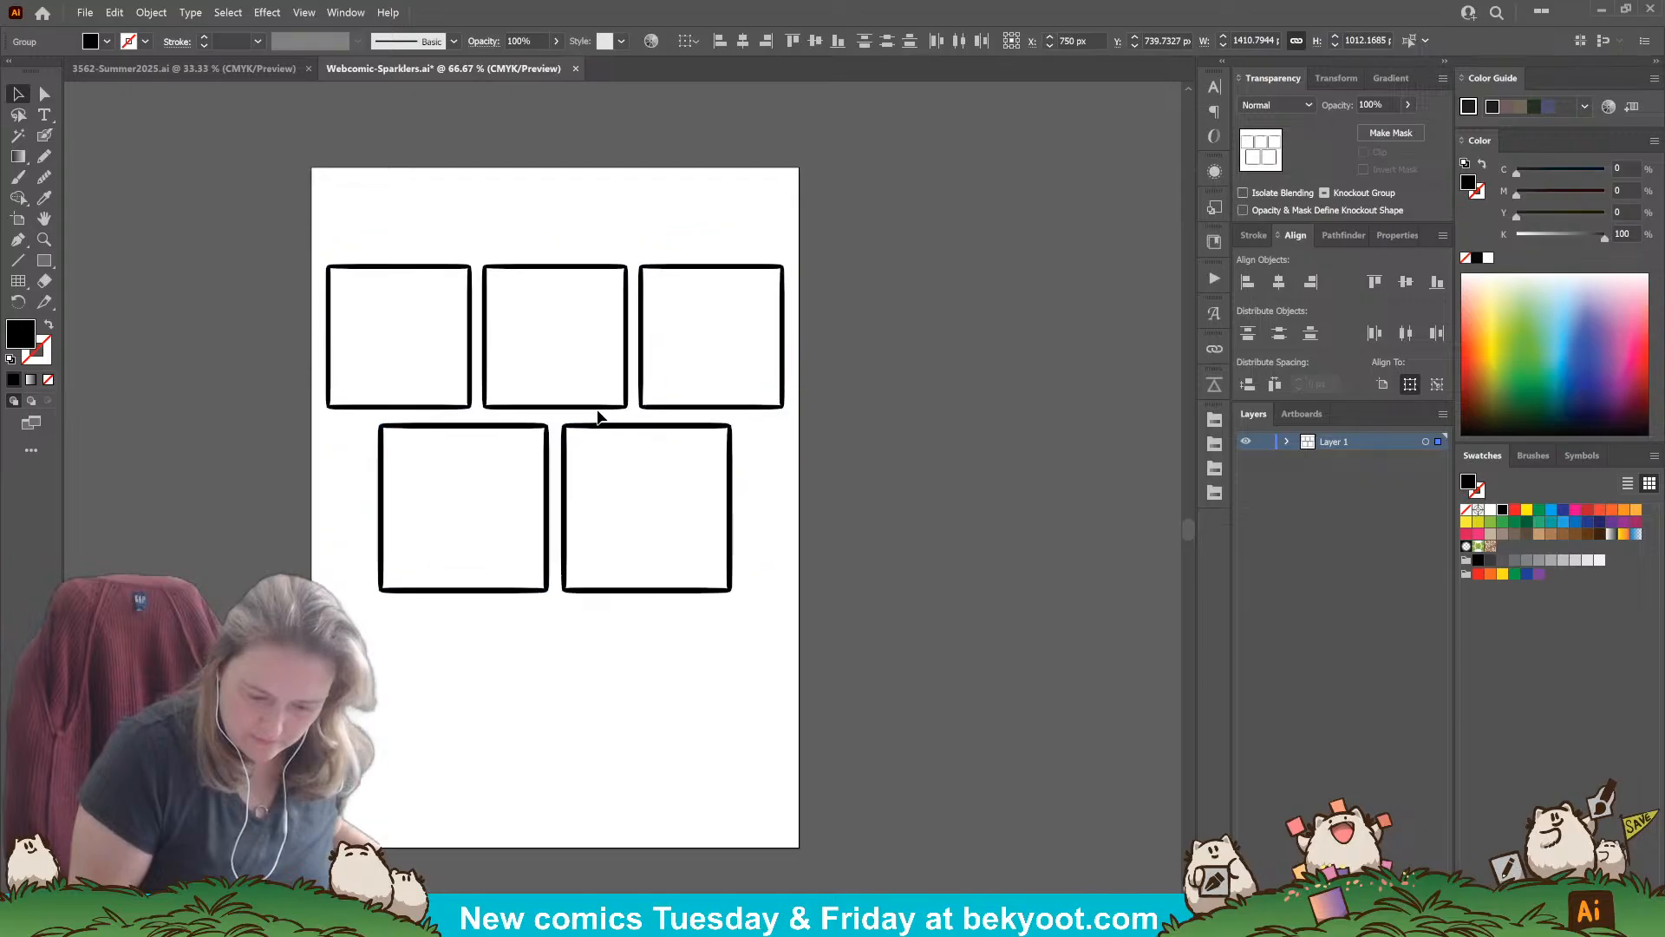
pyautogui.click(847, 361)
# Step: Rough out the first panel with the Blob Brush: a smiling round character with a raised stick beside a smaller one
pyautogui.moveTo(689, 644); pyautogui.dragTo(756, 515)
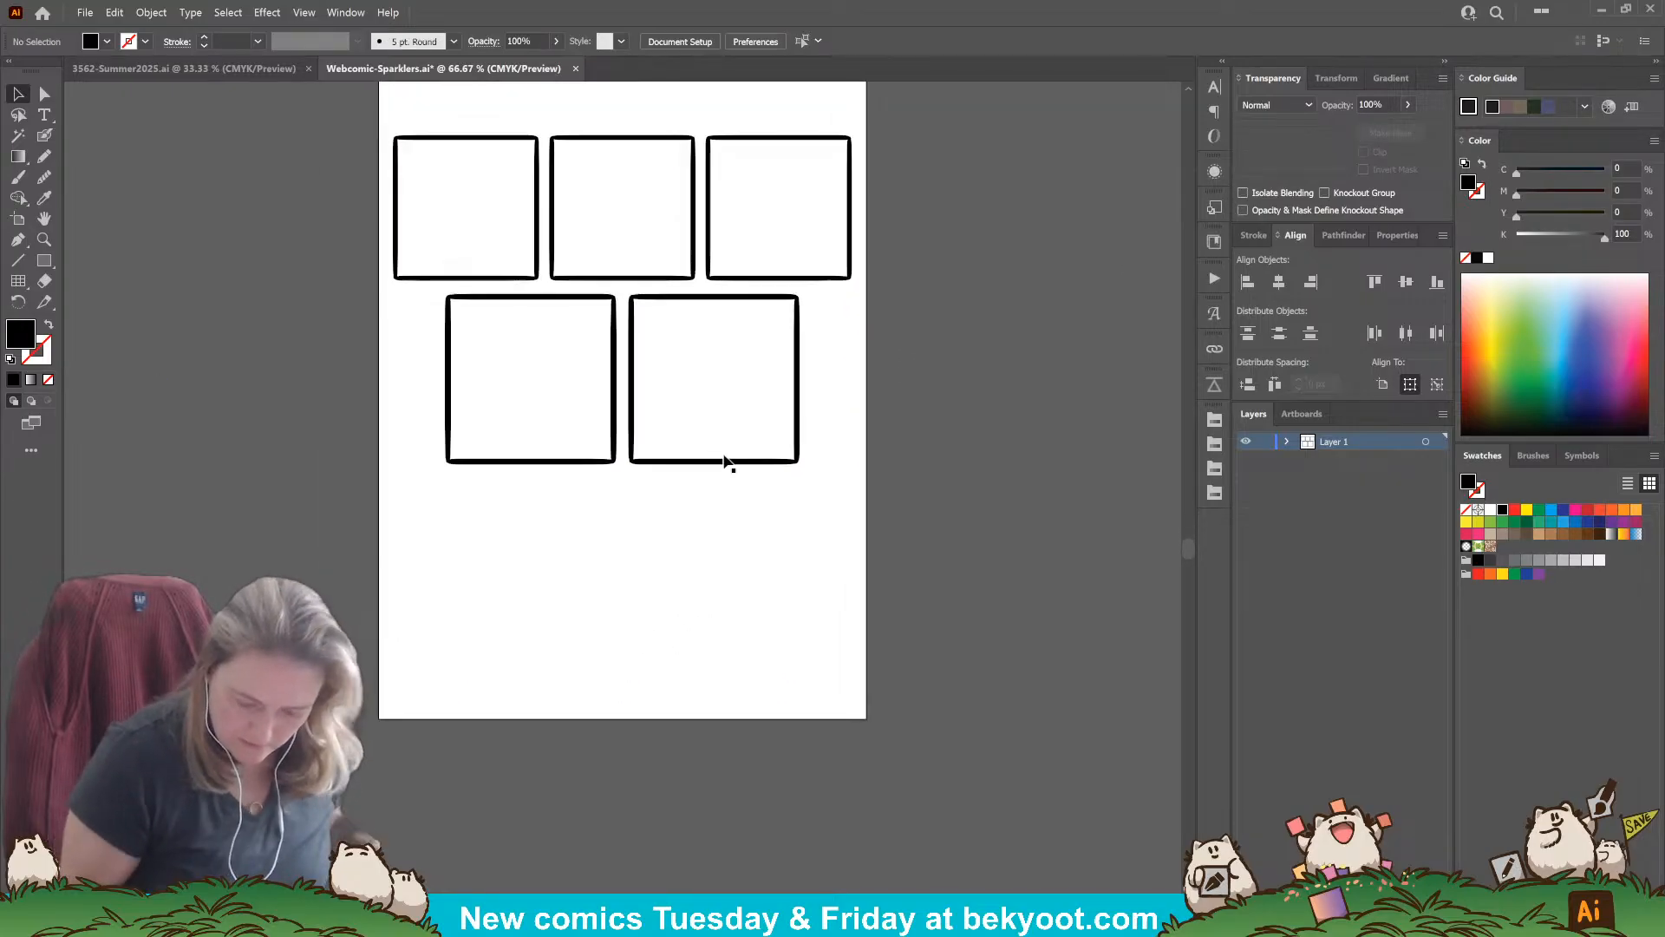
pyautogui.click(47, 139)
pyautogui.moveTo(544, 541)
pyautogui.mouseDown()
pyautogui.moveTo(558, 643)
pyautogui.moveTo(517, 727)
pyautogui.mouseUp()
pyautogui.moveTo(391, 437)
pyautogui.mouseDown()
pyautogui.moveTo(398, 368)
pyautogui.moveTo(426, 437)
pyautogui.moveTo(448, 393)
pyautogui.moveTo(427, 352)
pyautogui.moveTo(392, 435)
pyautogui.moveTo(424, 375)
pyautogui.mouseUp()
pyautogui.hotkey('ctrl', 'z')
pyautogui.moveTo(427, 369); pyautogui.dragTo(408, 375)
pyautogui.moveTo(412, 382)
pyautogui.mouseDown()
pyautogui.moveTo(461, 404)
pyautogui.moveTo(444, 406)
pyautogui.mouseUp()
pyautogui.hotkey('ctrl', 'z')
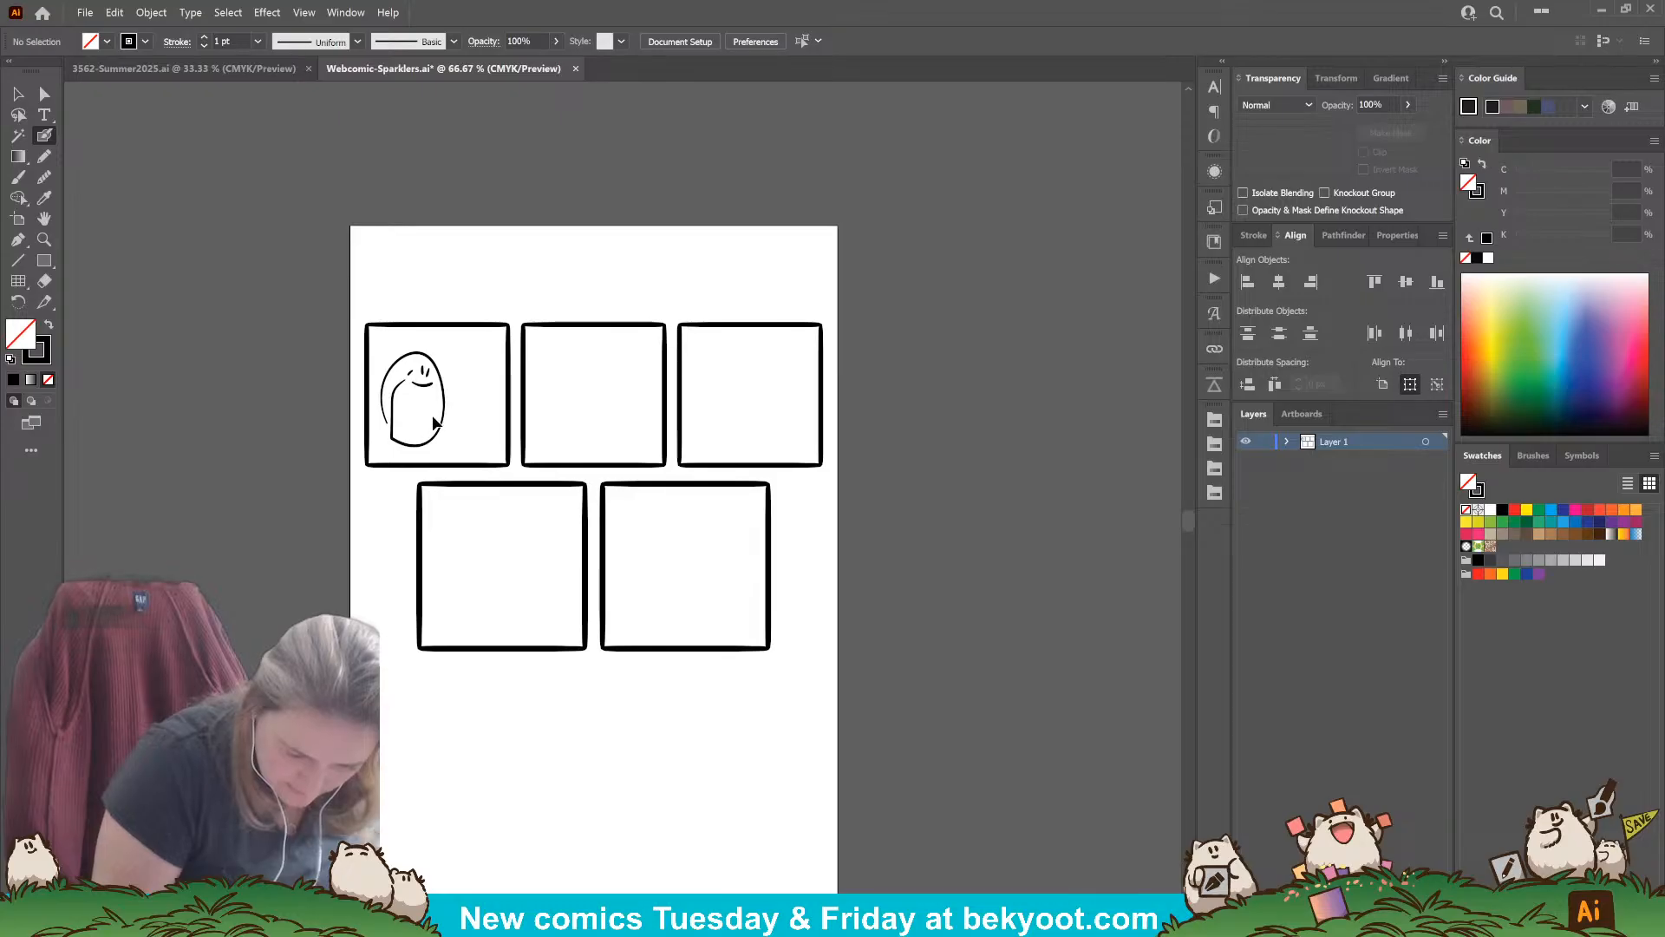
pyautogui.moveTo(379, 368)
pyautogui.mouseDown()
pyautogui.moveTo(414, 413)
pyautogui.moveTo(392, 413)
pyautogui.moveTo(406, 376)
pyautogui.moveTo(493, 389)
pyautogui.moveTo(492, 419)
pyautogui.moveTo(488, 387)
pyautogui.moveTo(446, 411)
pyautogui.moveTo(481, 343)
pyautogui.moveTo(460, 381)
pyautogui.moveTo(470, 362)
pyautogui.moveTo(453, 381)
pyautogui.moveTo(429, 357)
pyautogui.mouseUp()
pyautogui.click(487, 398)
# Step: Sketch a round character beside small ovals in the second panel and an eared character with music notes in the third
pyautogui.moveTo(618, 354)
pyautogui.mouseDown()
pyautogui.moveTo(653, 395)
pyautogui.moveTo(627, 445)
pyautogui.moveTo(600, 363)
pyautogui.moveTo(596, 410)
pyautogui.moveTo(561, 423)
pyautogui.moveTo(572, 406)
pyautogui.moveTo(575, 442)
pyautogui.moveTo(589, 377)
pyautogui.moveTo(607, 436)
pyautogui.mouseUp()
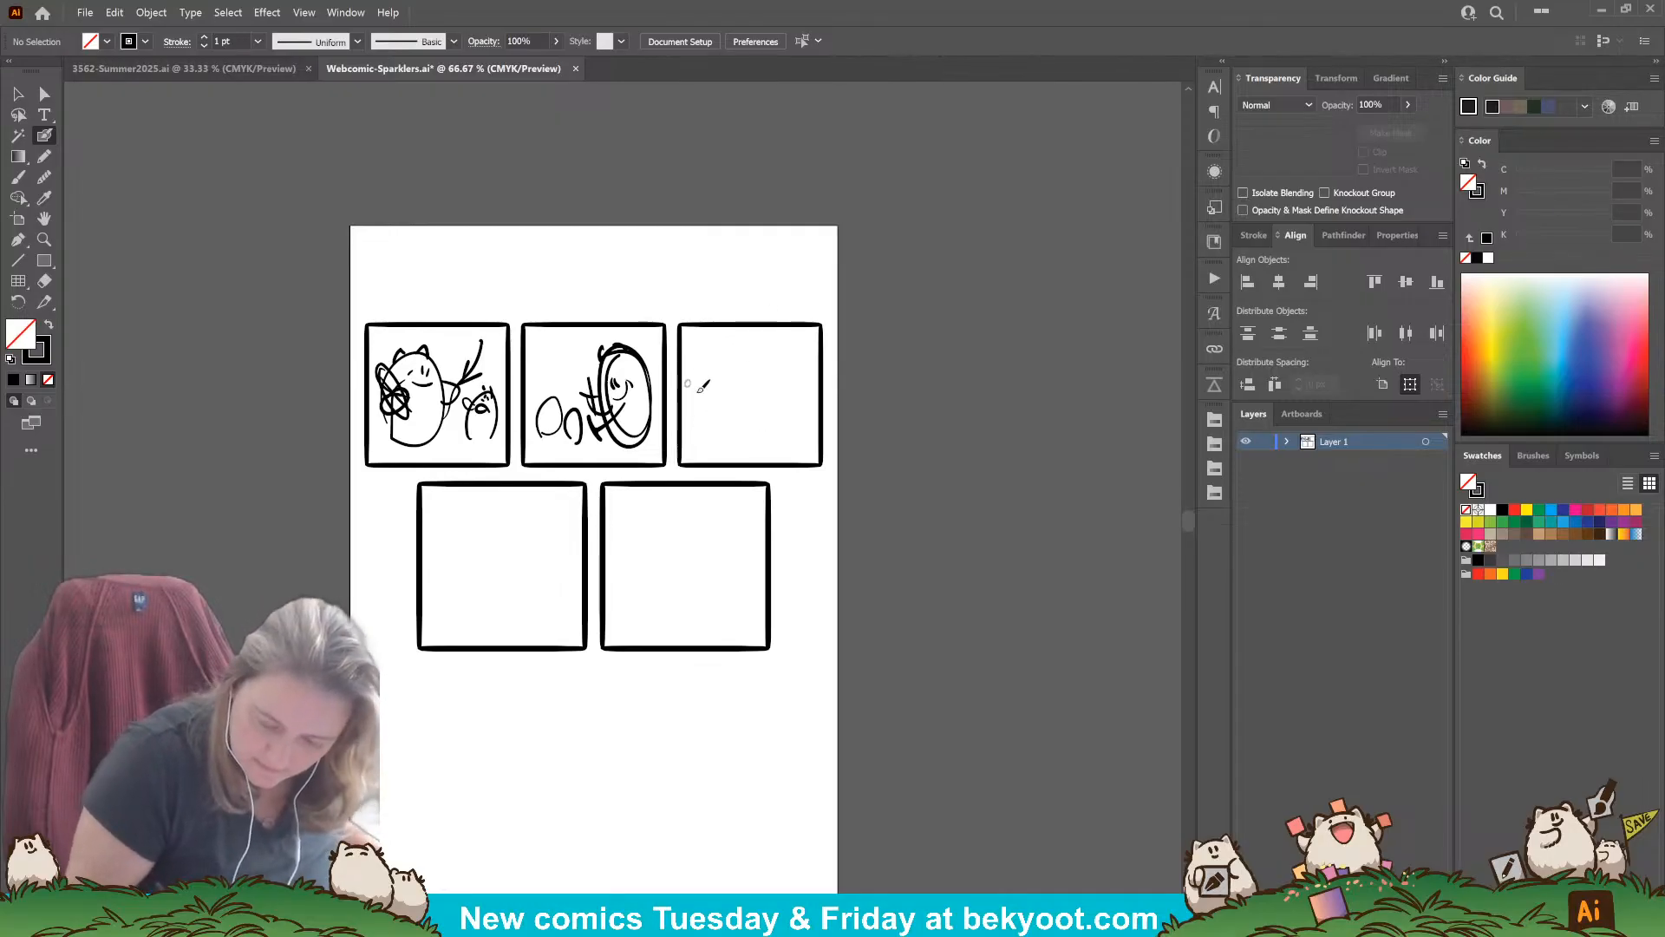
pyautogui.moveTo(718, 434)
pyautogui.mouseDown()
pyautogui.moveTo(718, 368)
pyautogui.moveTo(771, 409)
pyautogui.moveTo(706, 406)
pyautogui.moveTo(765, 369)
pyautogui.moveTo(710, 401)
pyautogui.moveTo(759, 396)
pyautogui.moveTo(761, 374)
pyautogui.moveTo(790, 374)
pyautogui.moveTo(801, 352)
pyautogui.moveTo(808, 371)
pyautogui.moveTo(743, 392)
pyautogui.mouseUp()
pyautogui.hotkey('ctrl', 'z')
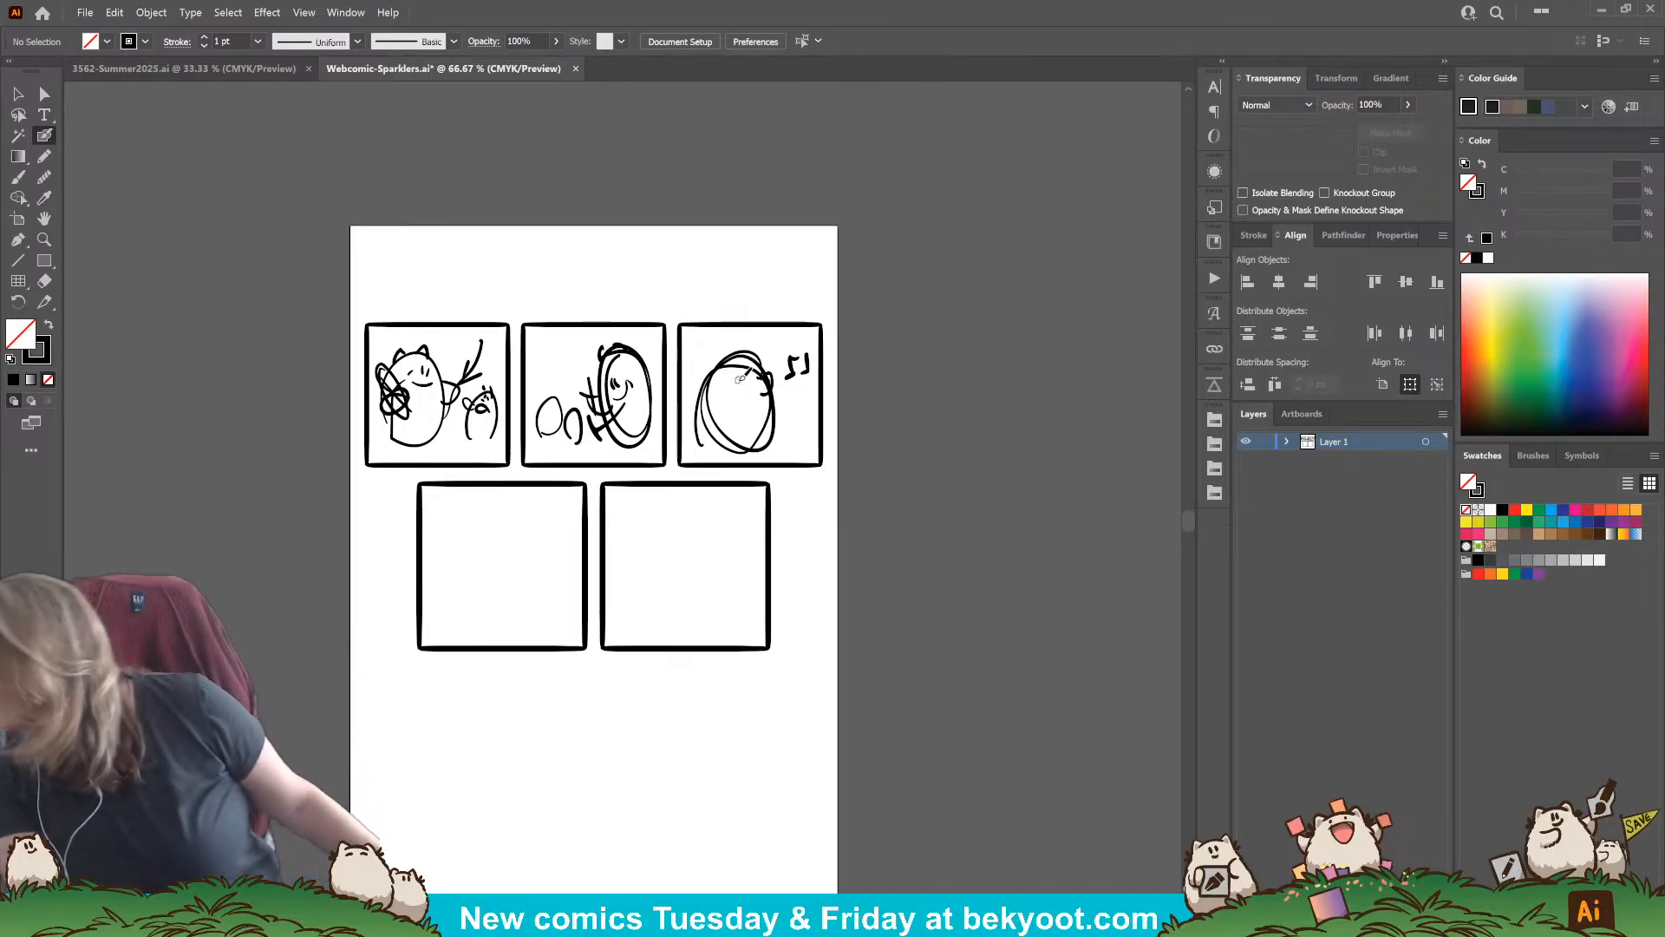
pyautogui.moveTo(734, 396)
pyautogui.mouseDown()
pyautogui.moveTo(760, 379)
pyautogui.moveTo(754, 414)
pyautogui.moveTo(736, 350)
pyautogui.mouseUp()
pyautogui.moveTo(743, 349); pyautogui.dragTo(764, 359)
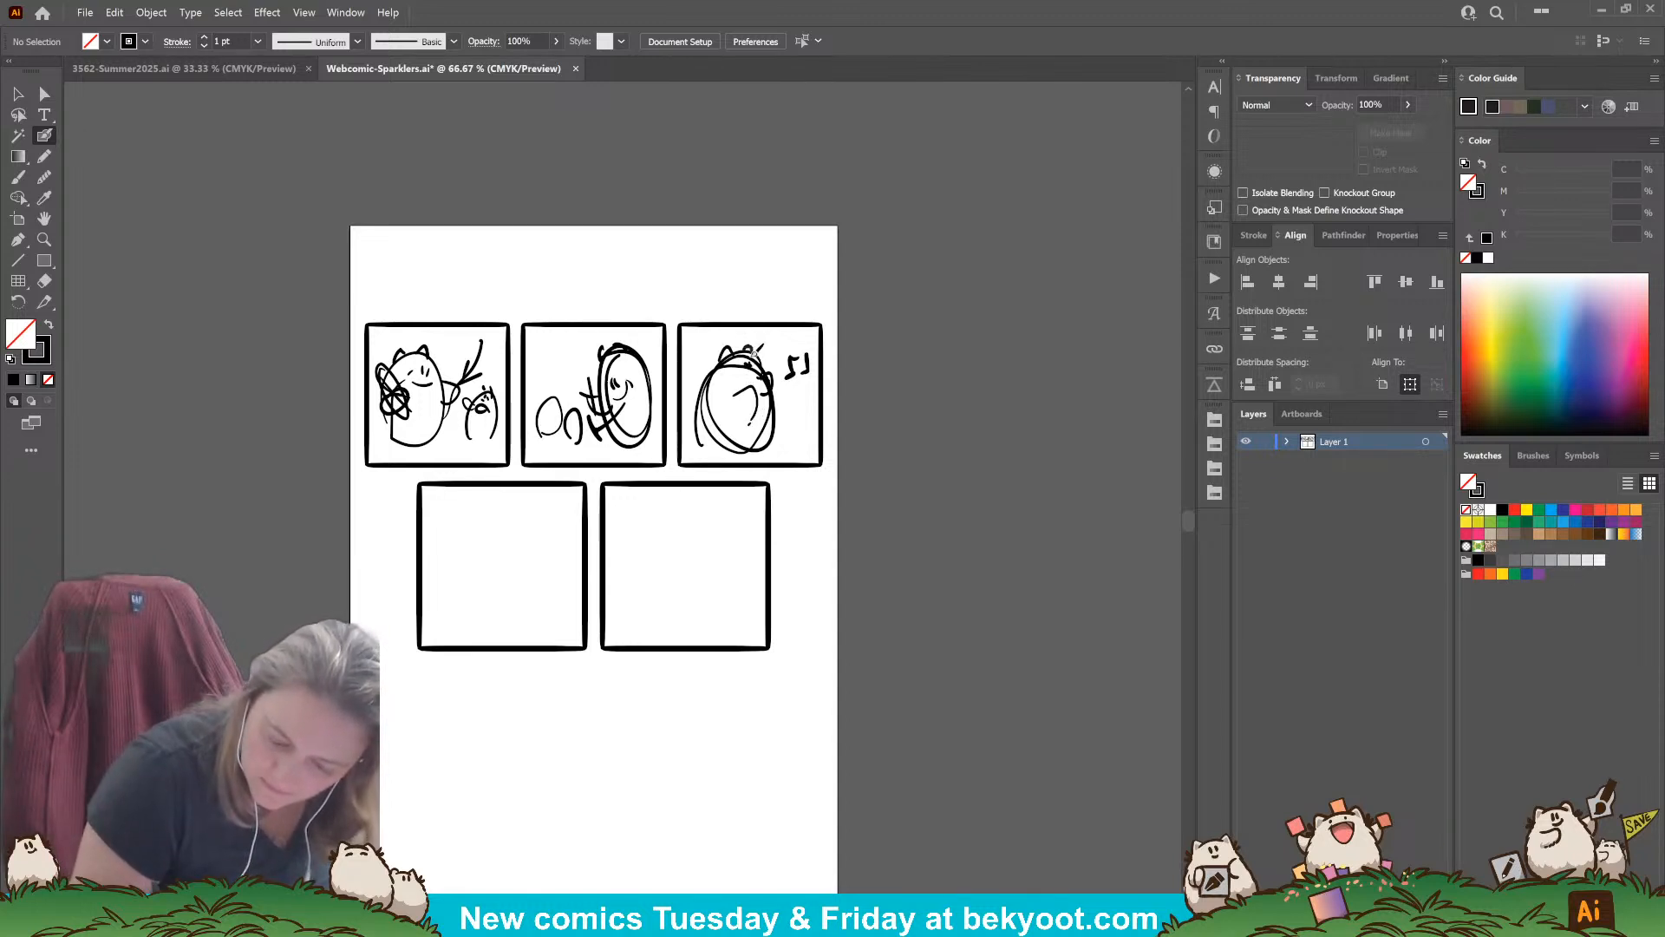
# Step: Sketch scattered squiggles above a low ground line in the fourth panel and a happy character raising a sparkler in the fifth
pyautogui.moveTo(426, 613); pyautogui.dragTo(427, 602)
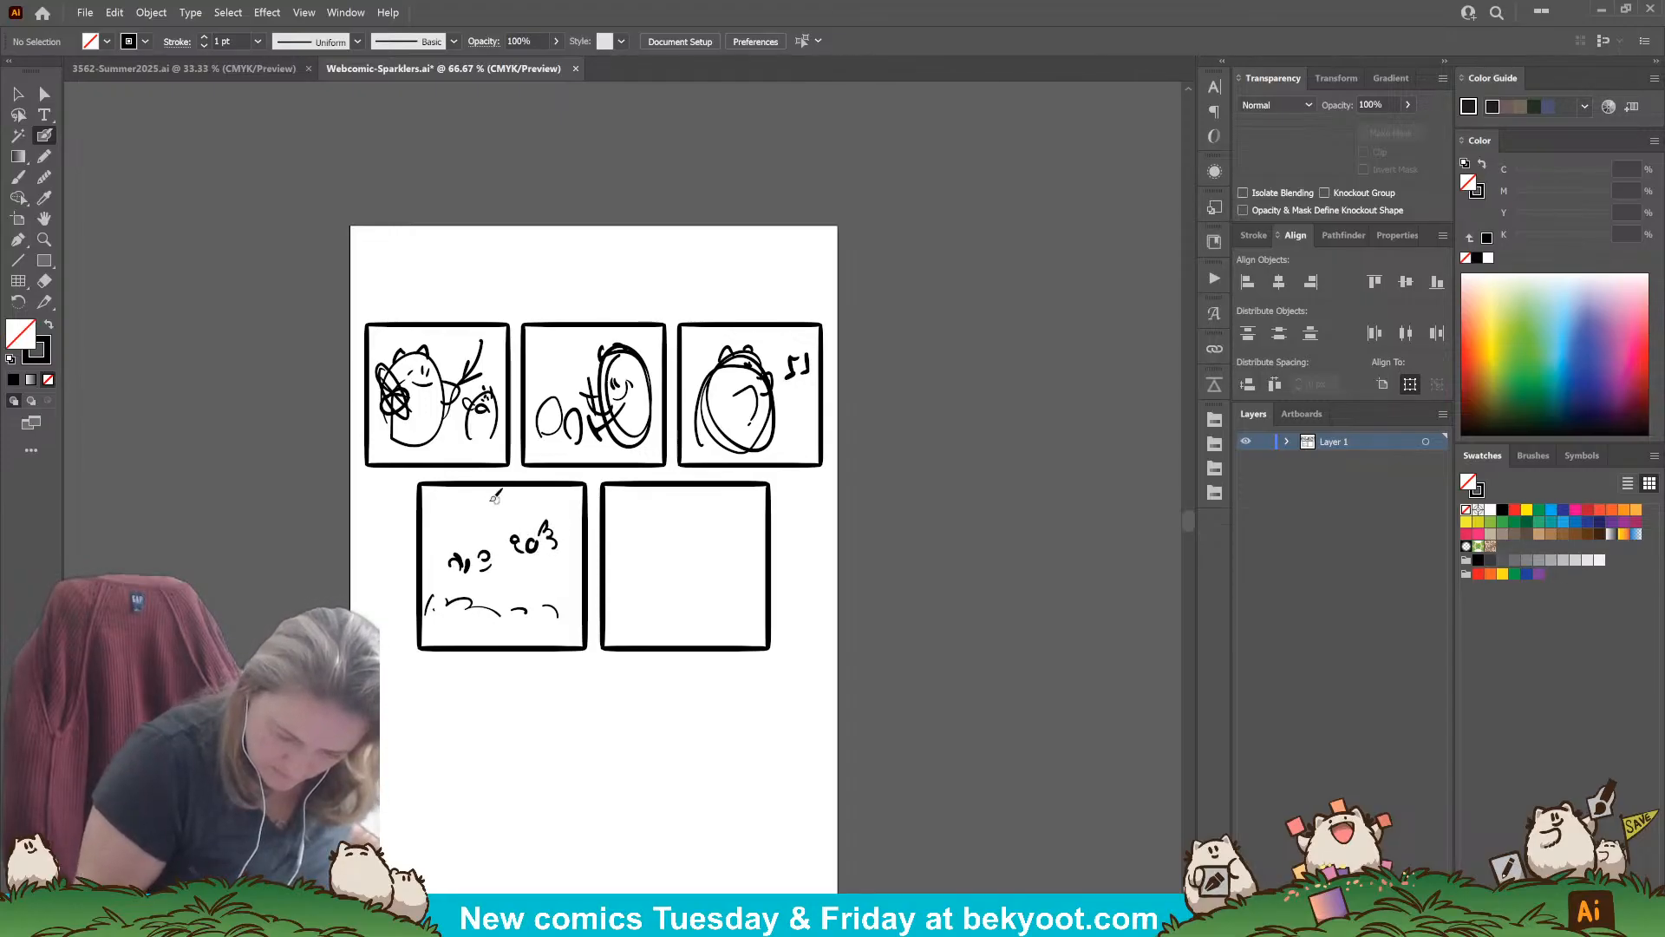
pyautogui.moveTo(479, 520); pyautogui.dragTo(497, 521)
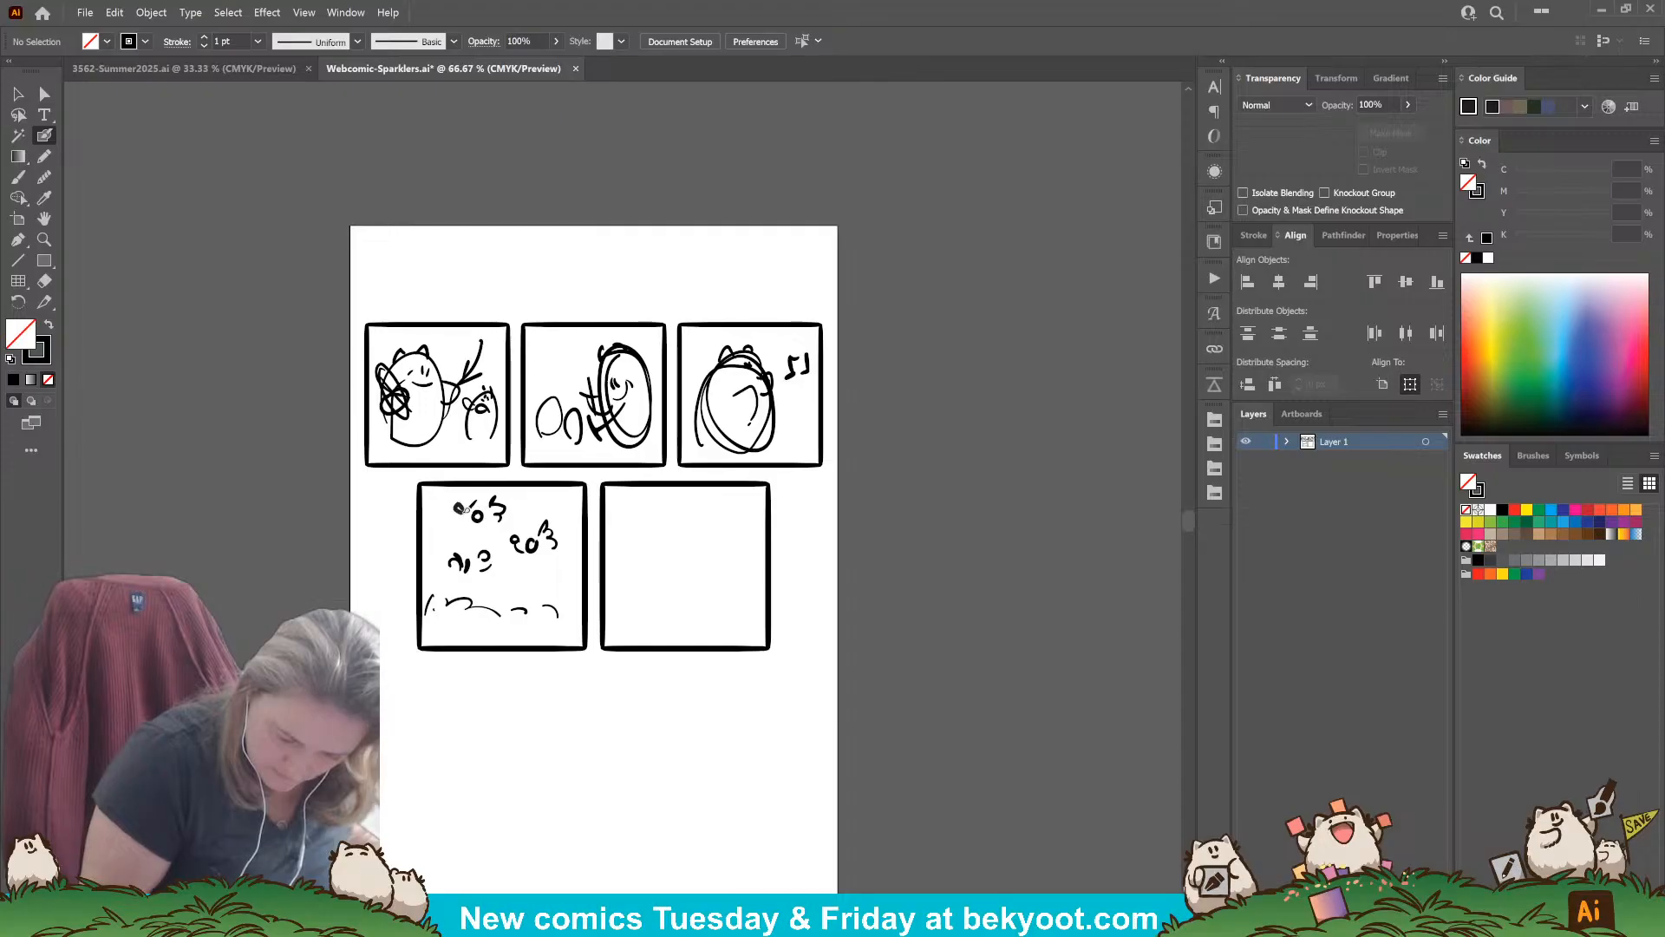
pyautogui.moveTo(628, 633)
pyautogui.mouseDown()
pyautogui.moveTo(626, 599)
pyautogui.moveTo(699, 633)
pyautogui.mouseUp()
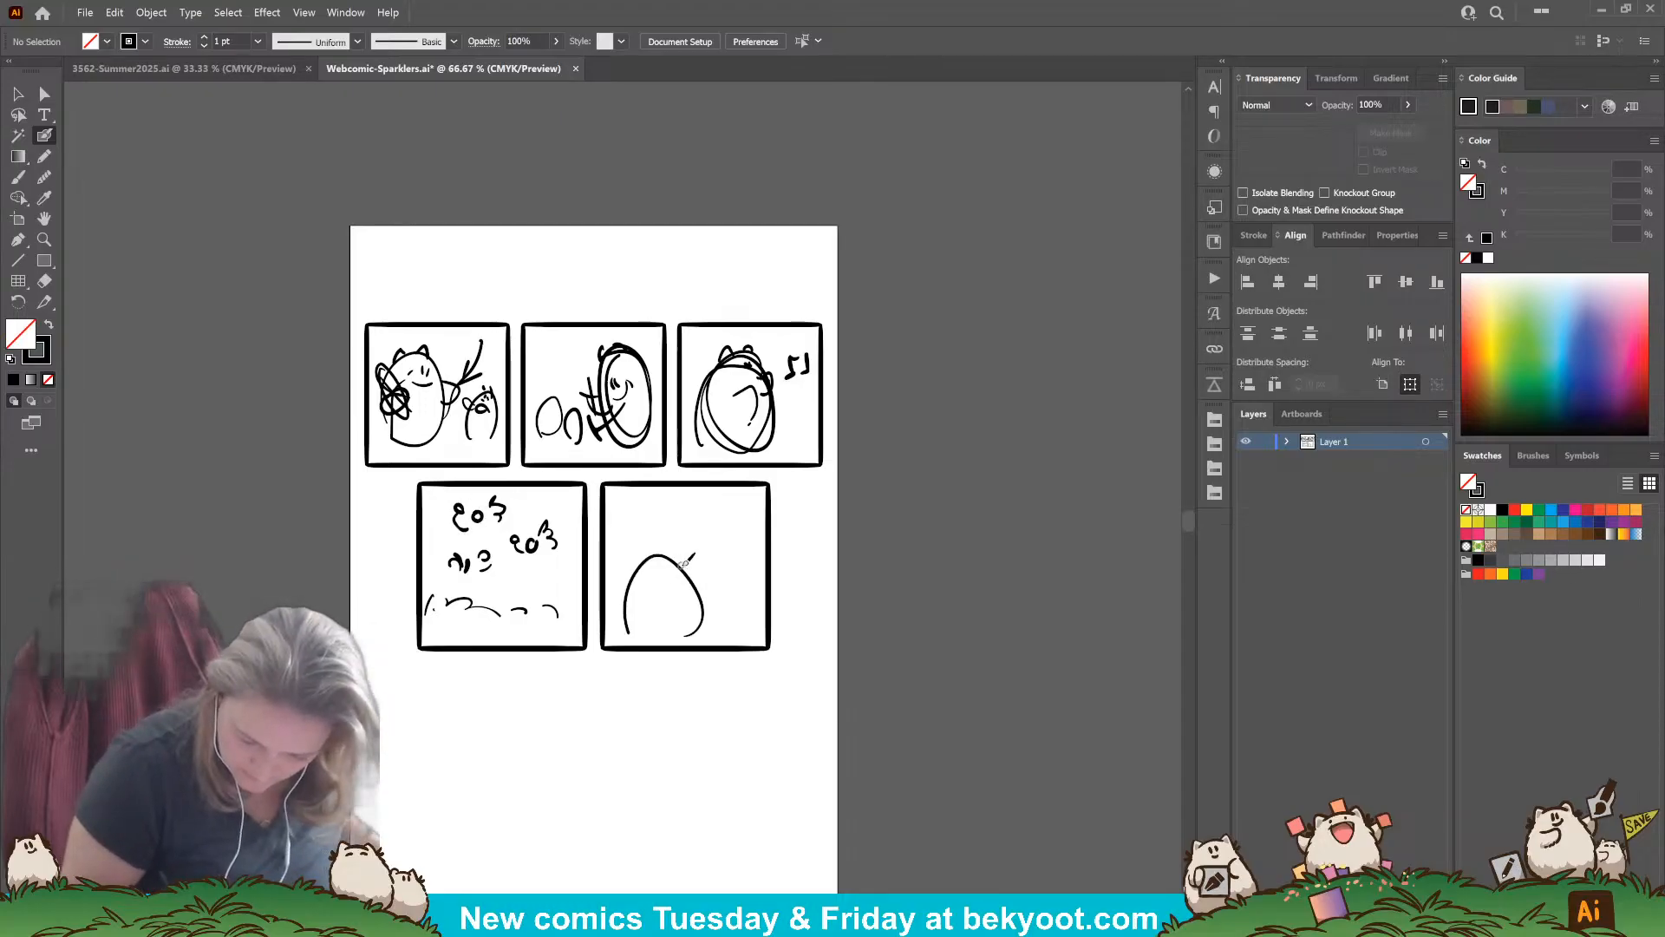
pyautogui.moveTo(683, 563); pyautogui.dragTo(697, 579)
pyautogui.moveTo(680, 523); pyautogui.dragTo(696, 555)
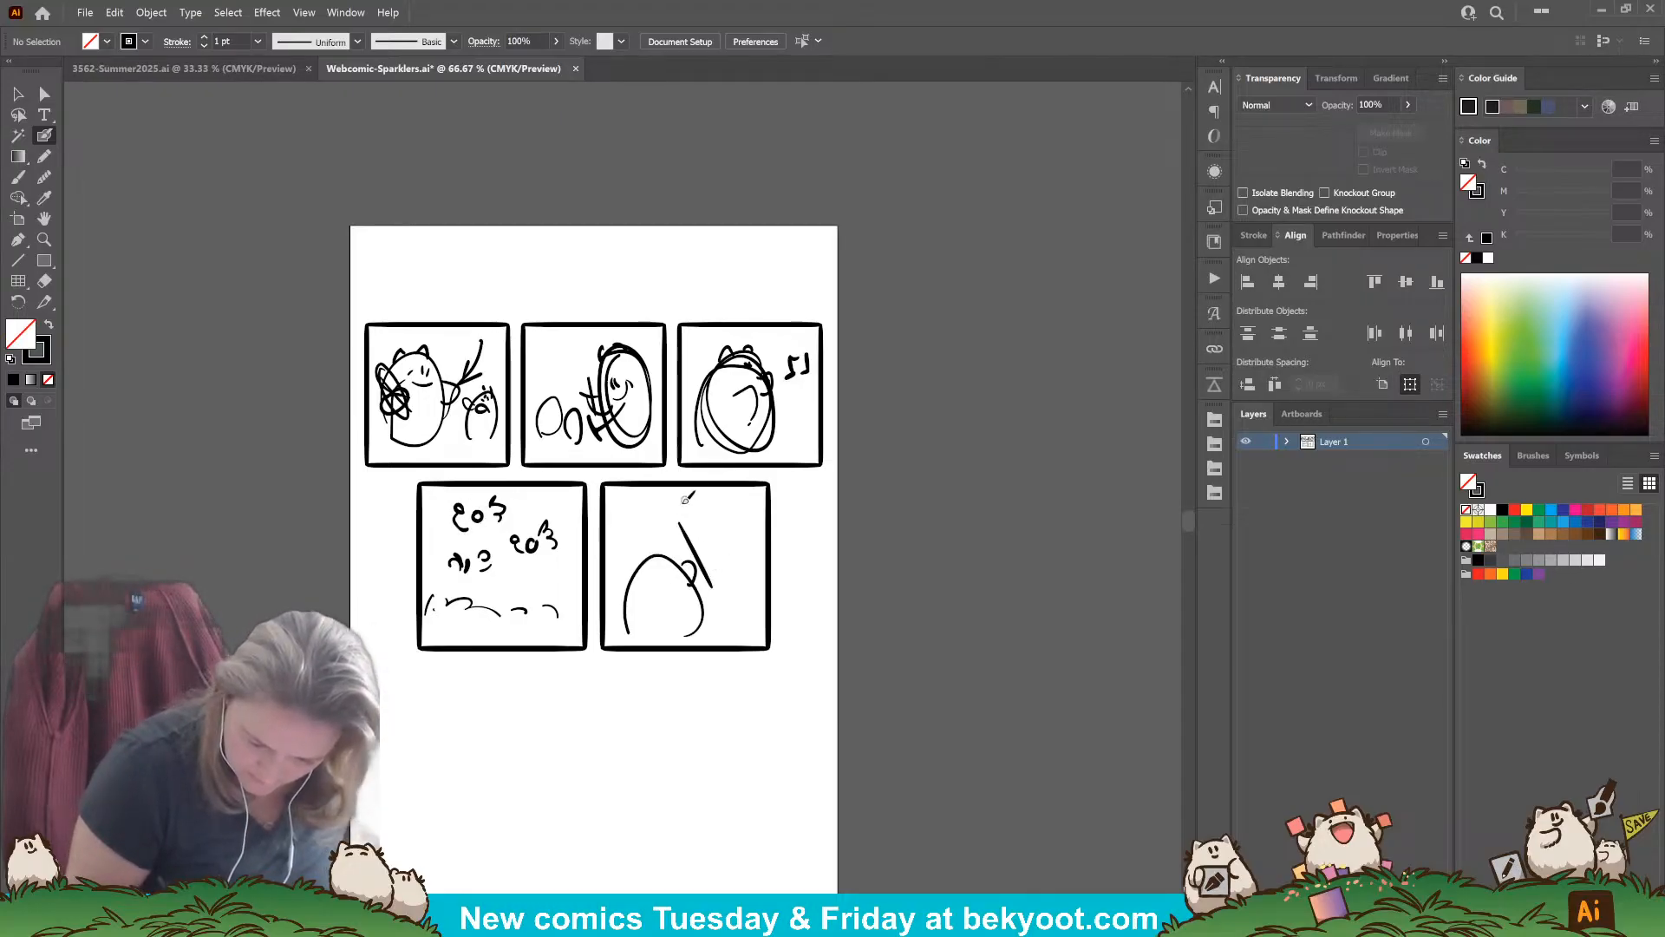
pyautogui.moveTo(692, 501)
pyautogui.mouseDown()
pyautogui.moveTo(707, 505)
pyautogui.moveTo(682, 498)
pyautogui.moveTo(659, 524)
pyautogui.moveTo(720, 511)
pyautogui.mouseUp()
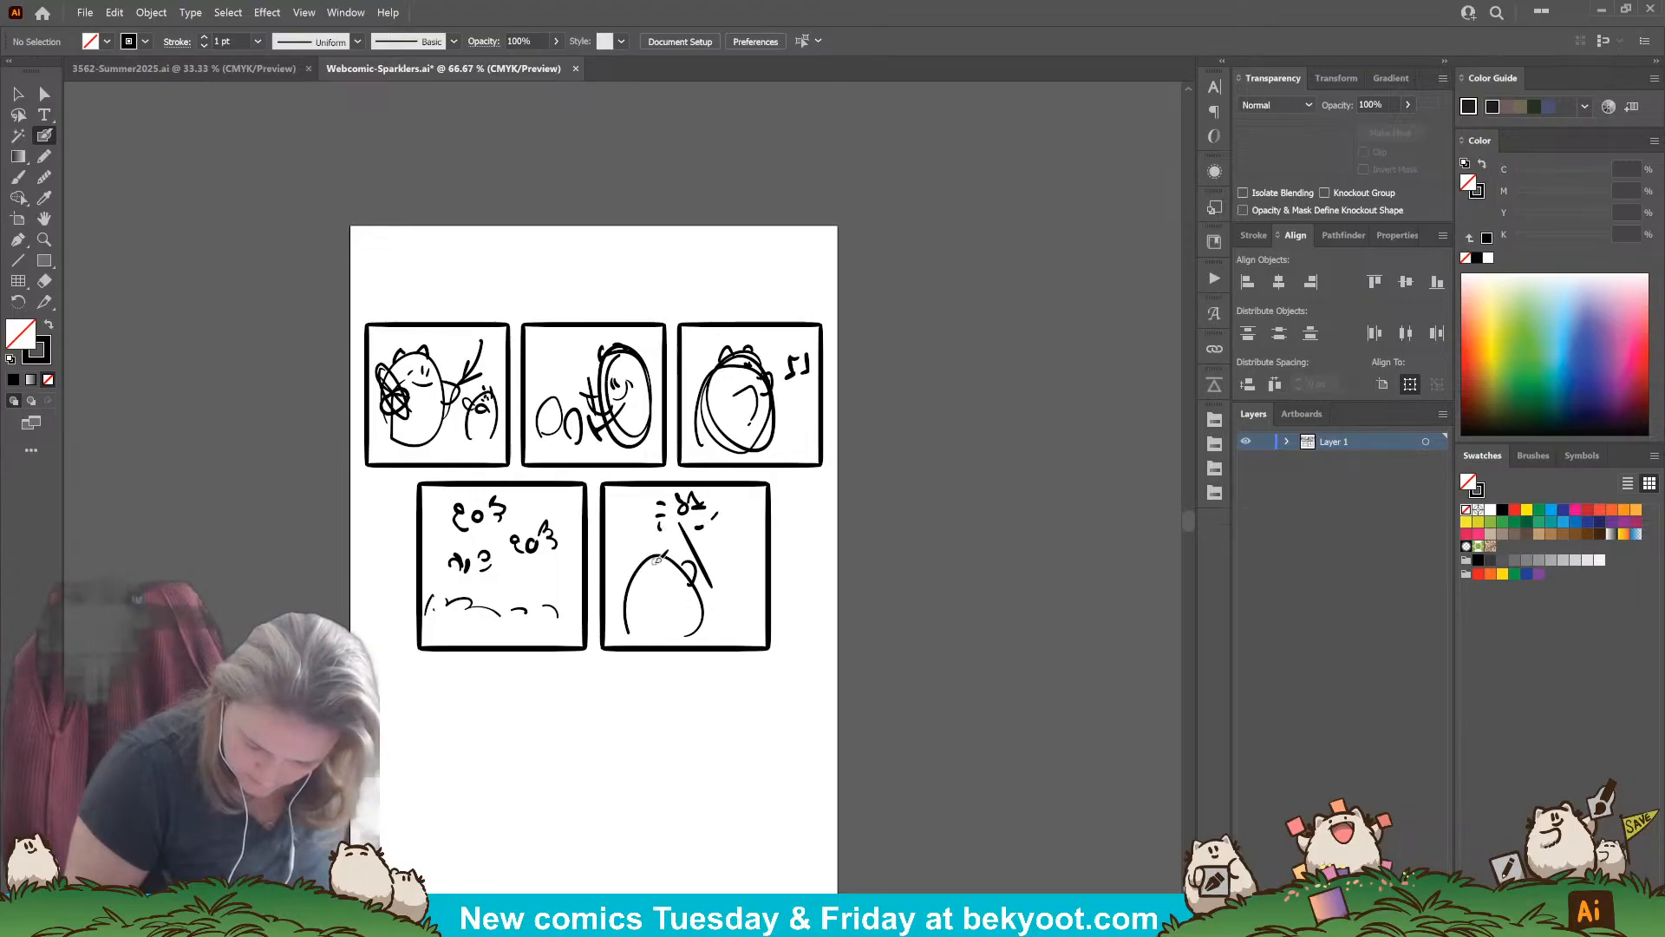
pyautogui.moveTo(646, 577)
pyautogui.mouseDown()
pyautogui.moveTo(686, 579)
pyautogui.moveTo(663, 540)
pyautogui.moveTo(684, 560)
pyautogui.mouseUp()
# Step: Sketch hill lines across the open area below the panels and a large oval body on the left hill
pyautogui.moveTo(629, 776); pyautogui.dragTo(684, 661)
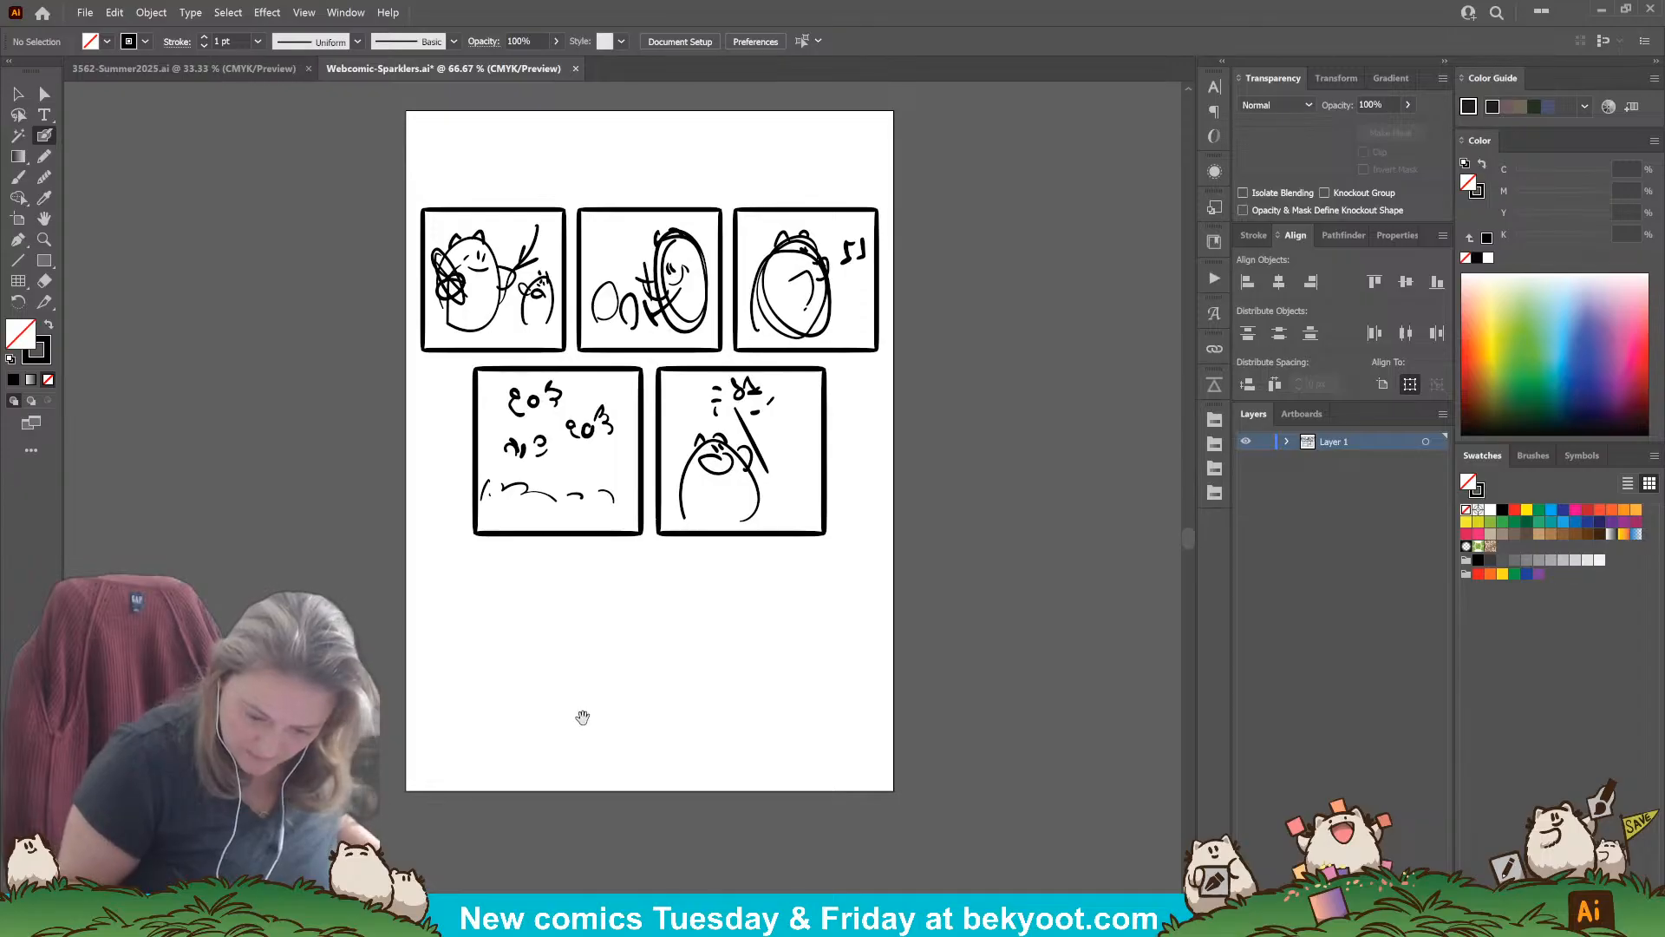
pyautogui.moveTo(397, 673)
pyautogui.mouseDown()
pyautogui.moveTo(525, 689)
pyautogui.moveTo(676, 730)
pyautogui.mouseUp()
pyautogui.moveTo(713, 730)
pyautogui.mouseDown()
pyautogui.moveTo(892, 687)
pyautogui.moveTo(937, 705)
pyautogui.mouseUp()
pyautogui.moveTo(495, 704)
pyautogui.mouseDown()
pyautogui.moveTo(545, 620)
pyautogui.moveTo(495, 661)
pyautogui.mouseUp()
# Step: Sketch a cat character with pointed ears and a tail on the right hill, holding up a stick
pyautogui.moveTo(774, 597)
pyautogui.mouseDown()
pyautogui.moveTo(798, 661)
pyautogui.moveTo(690, 636)
pyautogui.moveTo(758, 594)
pyautogui.moveTo(716, 604)
pyautogui.moveTo(796, 591)
pyautogui.moveTo(733, 632)
pyautogui.moveTo(759, 574)
pyautogui.moveTo(768, 658)
pyautogui.moveTo(782, 641)
pyautogui.moveTo(801, 696)
pyautogui.mouseUp()
pyautogui.hotkey('ctrl', 'z')
pyautogui.moveTo(734, 646)
pyautogui.mouseDown()
pyautogui.moveTo(739, 699)
pyautogui.moveTo(800, 701)
pyautogui.mouseUp()
pyautogui.moveTo(792, 652)
pyautogui.mouseDown()
pyautogui.moveTo(813, 630)
pyautogui.moveTo(783, 665)
pyautogui.moveTo(738, 656)
pyautogui.mouseUp()
pyautogui.moveTo(740, 579)
pyautogui.mouseDown()
pyautogui.moveTo(721, 593)
pyautogui.moveTo(789, 588)
pyautogui.moveTo(743, 579)
pyautogui.moveTo(799, 598)
pyautogui.mouseUp()
pyautogui.hotkey('ctrl', 'z')
pyautogui.hotkey('ctrl', 'z')
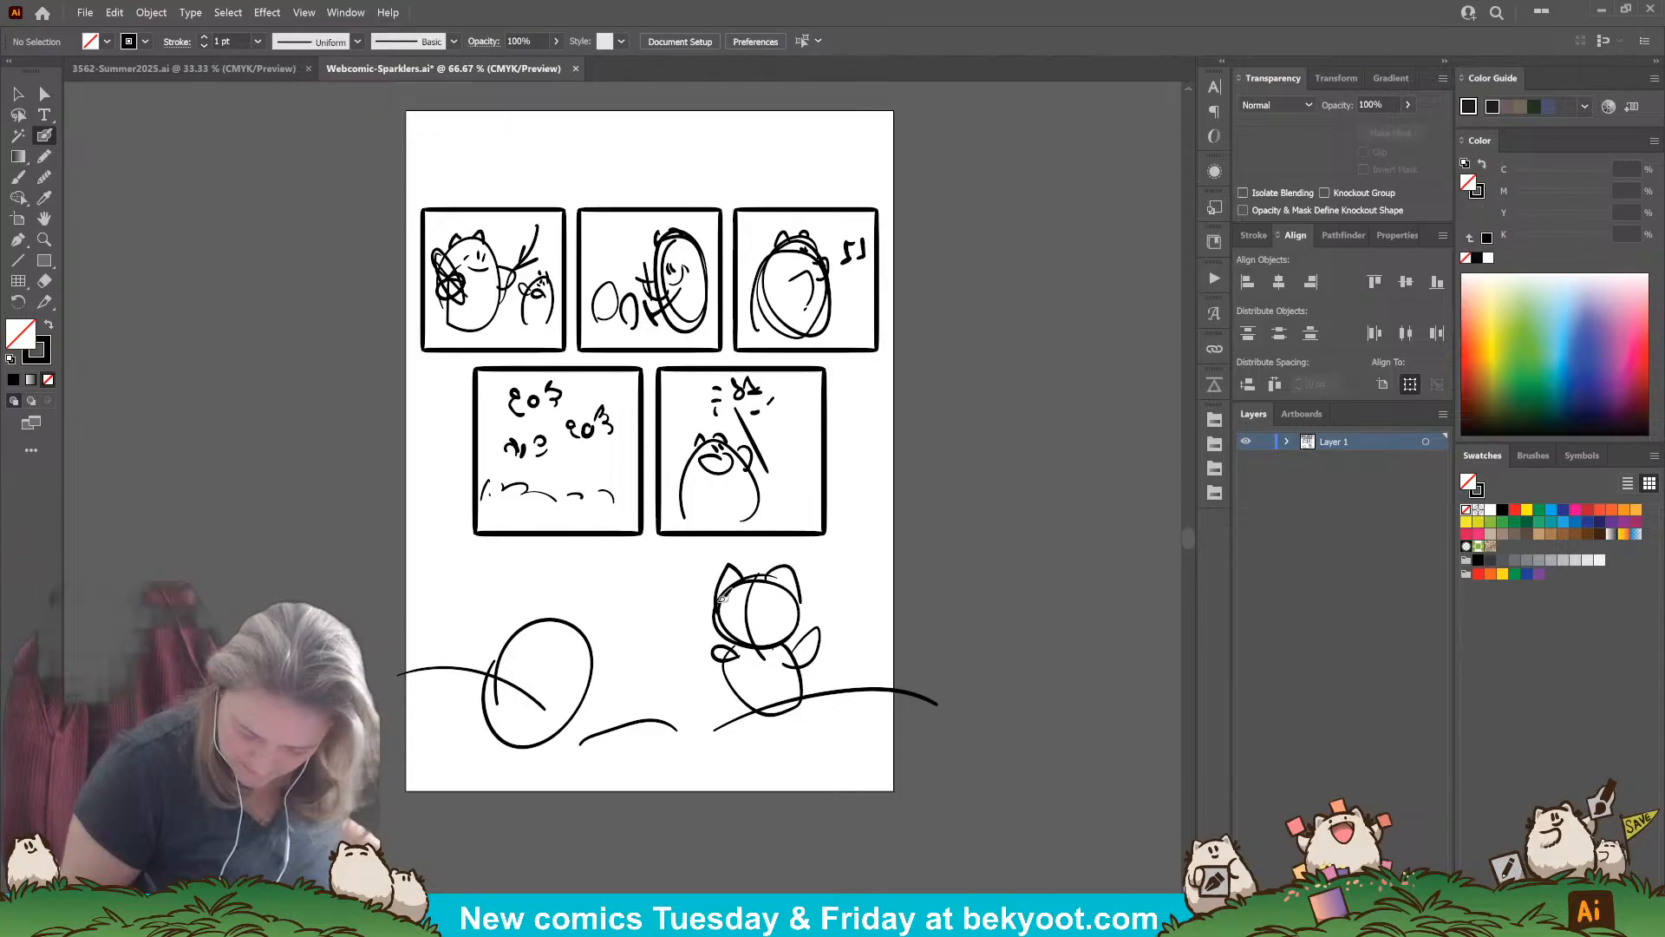
pyautogui.moveTo(713, 656); pyautogui.dragTo(696, 603)
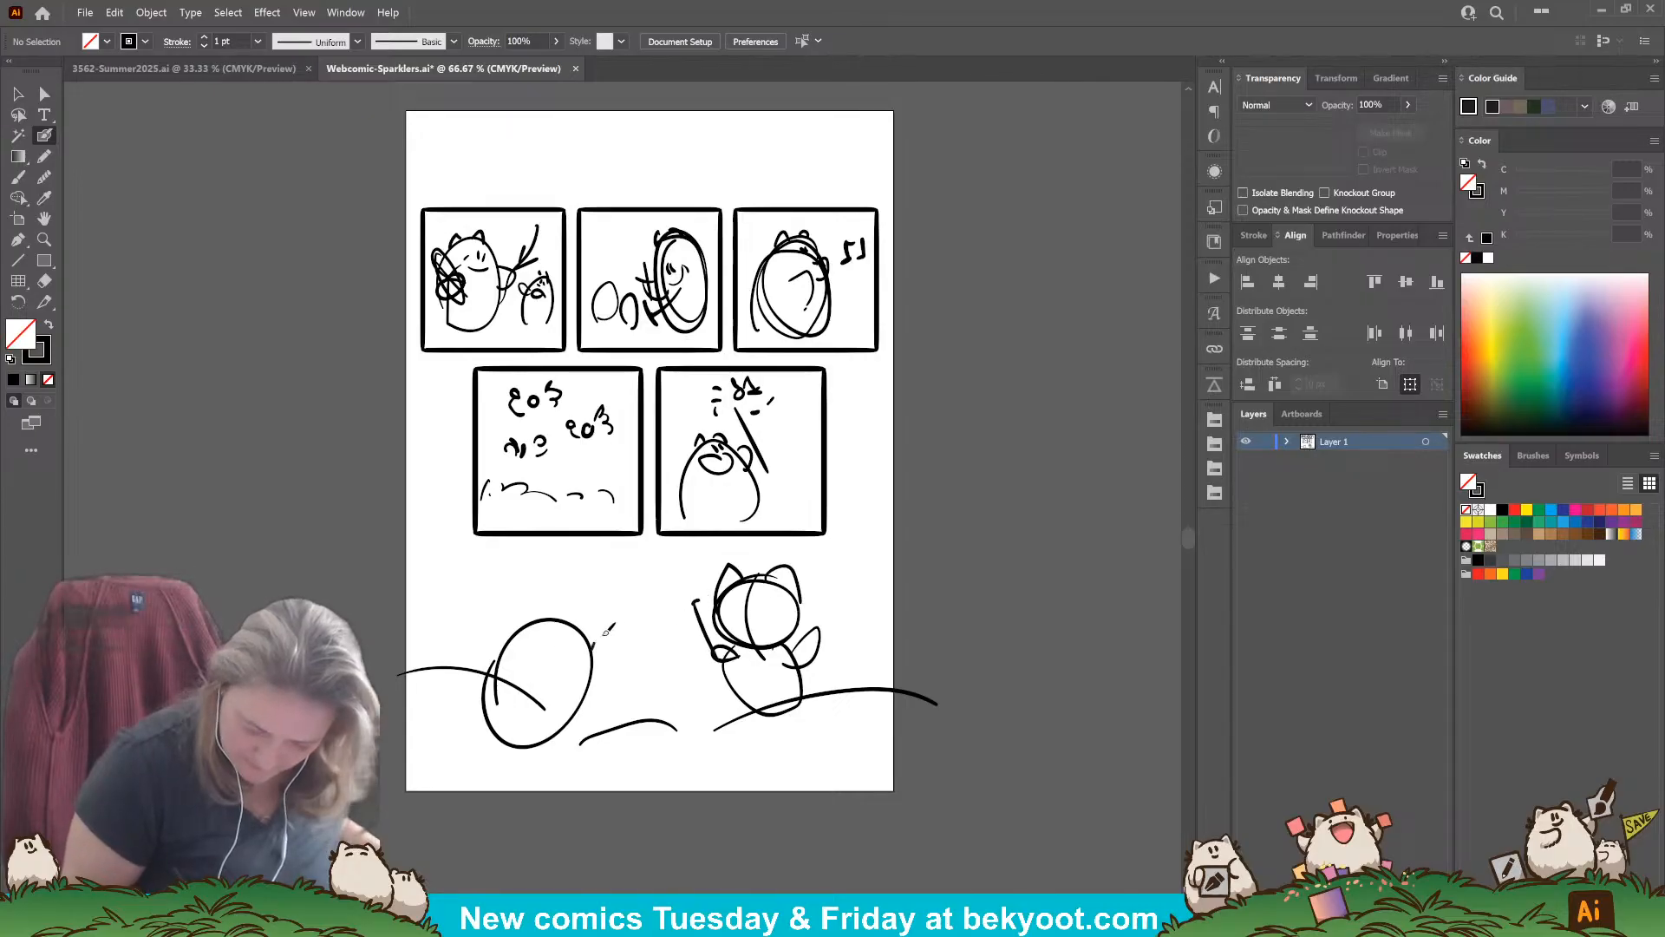
# Step: Give the large oval character a raised arm with a sparkler burst, ears and a laughing face
pyautogui.moveTo(603, 629)
pyautogui.mouseDown()
pyautogui.moveTo(594, 675)
pyautogui.moveTo(614, 659)
pyautogui.mouseUp()
pyautogui.moveTo(590, 579); pyautogui.dragTo(574, 598)
pyautogui.moveTo(576, 604); pyautogui.dragTo(577, 610)
pyautogui.moveTo(593, 618); pyautogui.dragTo(600, 617)
pyautogui.moveTo(609, 610); pyautogui.dragTo(605, 590)
pyautogui.rightClick(583, 581)
pyautogui.click(397, 787)
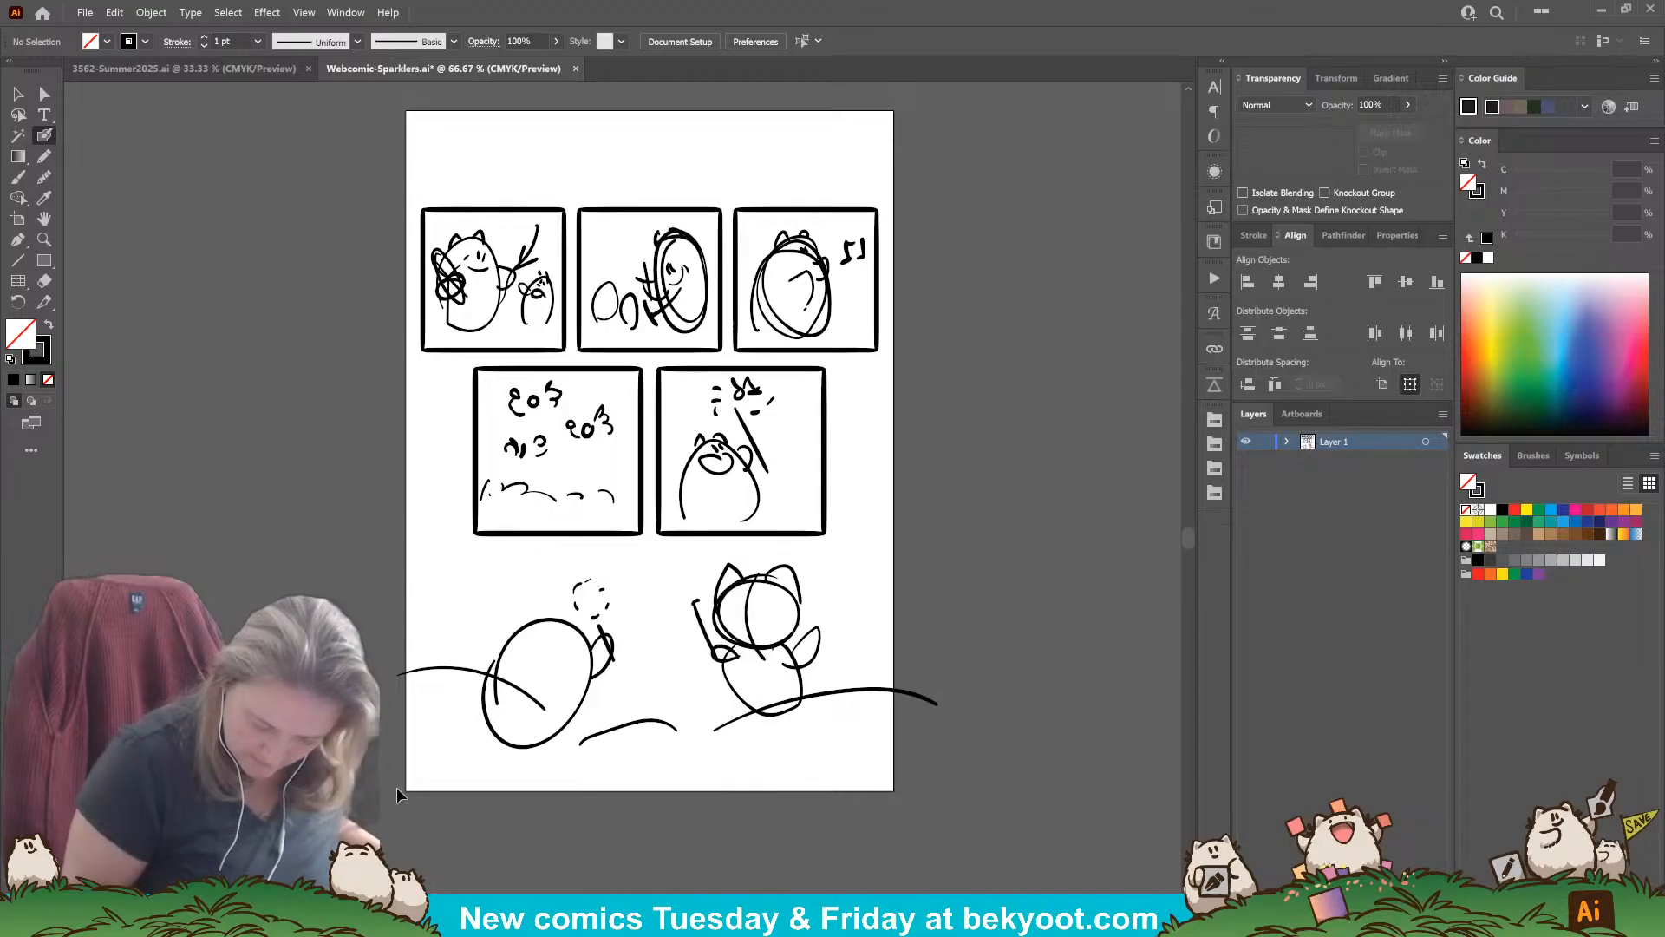
pyautogui.moveTo(514, 639)
pyautogui.mouseDown()
pyautogui.moveTo(538, 622)
pyautogui.moveTo(577, 634)
pyautogui.moveTo(556, 641)
pyautogui.mouseUp()
pyautogui.moveTo(561, 633); pyautogui.dragTo(569, 654)
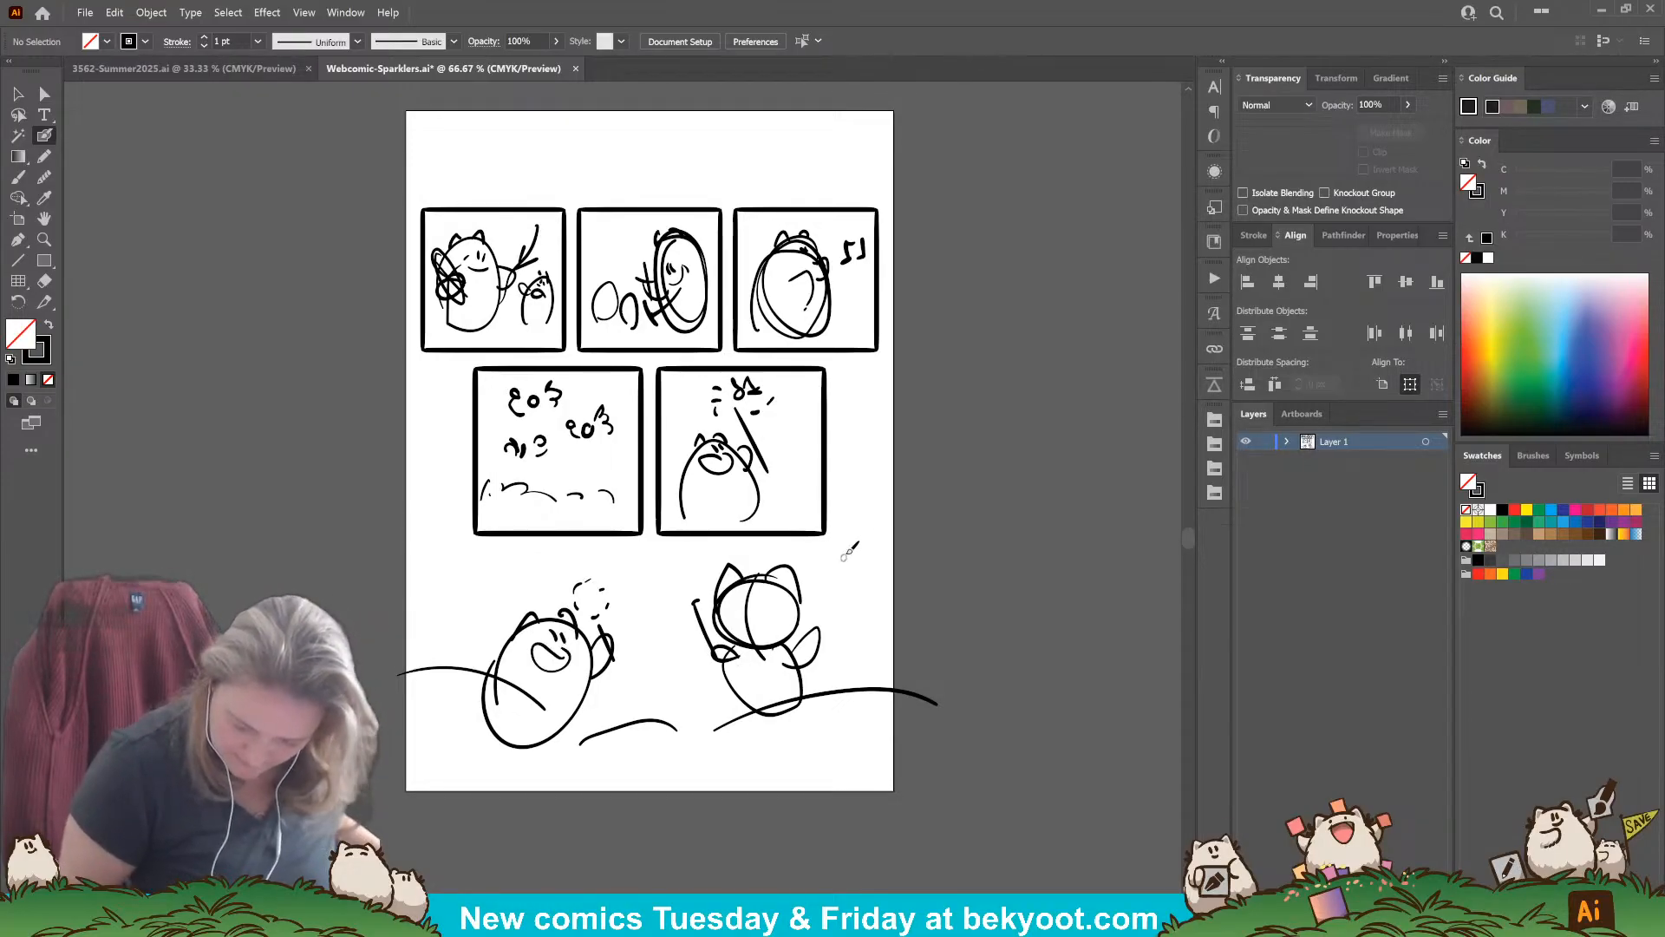
# Step: Add curved firework strokes above the right hill and hand-letter "Happy 4th!" just below the panels
pyautogui.moveTo(844, 552)
pyautogui.mouseDown()
pyautogui.moveTo(872, 544)
pyautogui.moveTo(870, 576)
pyautogui.moveTo(818, 555)
pyautogui.mouseUp()
pyautogui.moveTo(841, 541); pyautogui.dragTo(837, 533)
pyautogui.moveTo(601, 547); pyautogui.dragTo(602, 562)
pyautogui.moveTo(611, 547); pyautogui.dragTo(610, 554)
pyautogui.moveTo(620, 554); pyautogui.dragTo(626, 573)
pyautogui.moveTo(627, 556); pyautogui.dragTo(649, 564)
pyautogui.moveTo(650, 557); pyautogui.dragTo(673, 562)
pyautogui.moveTo(683, 544); pyautogui.dragTo(684, 552)
pyautogui.moveTo(691, 548); pyautogui.dragTo(707, 557)
pyautogui.click(709, 563)
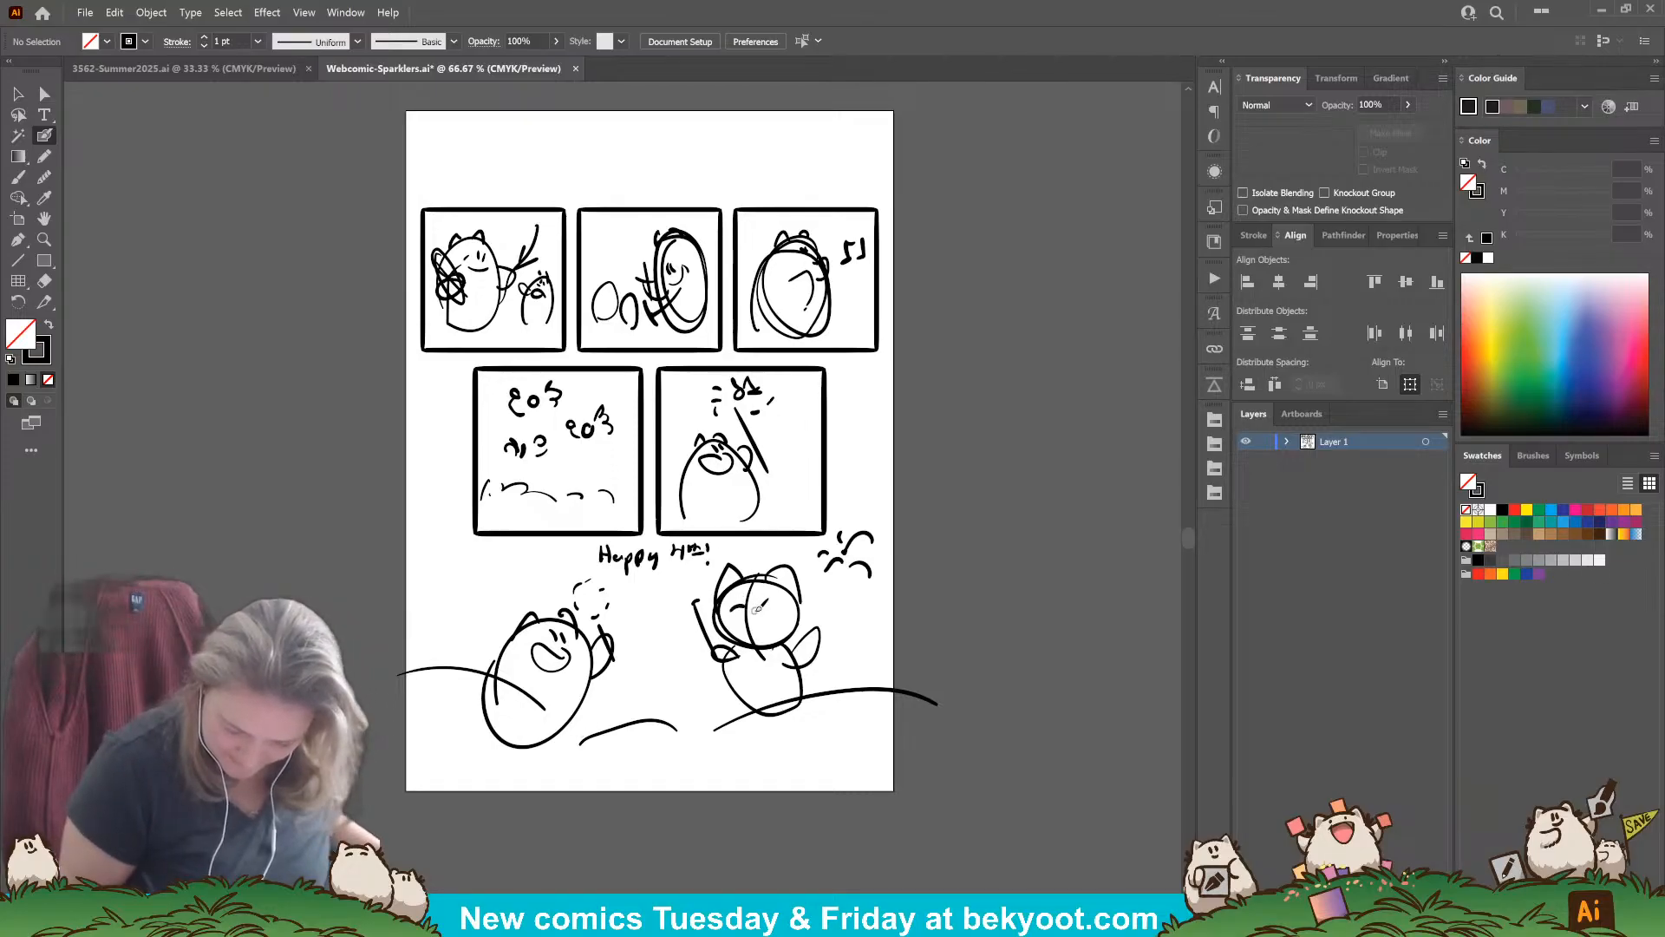
# Step: Draw closed eyes on the cat character and sketch a small oval figure between the two large characters
pyautogui.moveTo(748, 613); pyautogui.dragTo(758, 612)
pyautogui.moveTo(761, 612); pyautogui.dragTo(770, 611)
pyautogui.moveTo(650, 760)
pyautogui.mouseDown()
pyautogui.moveTo(706, 704)
pyautogui.moveTo(654, 729)
pyautogui.moveTo(663, 765)
pyautogui.mouseUp()
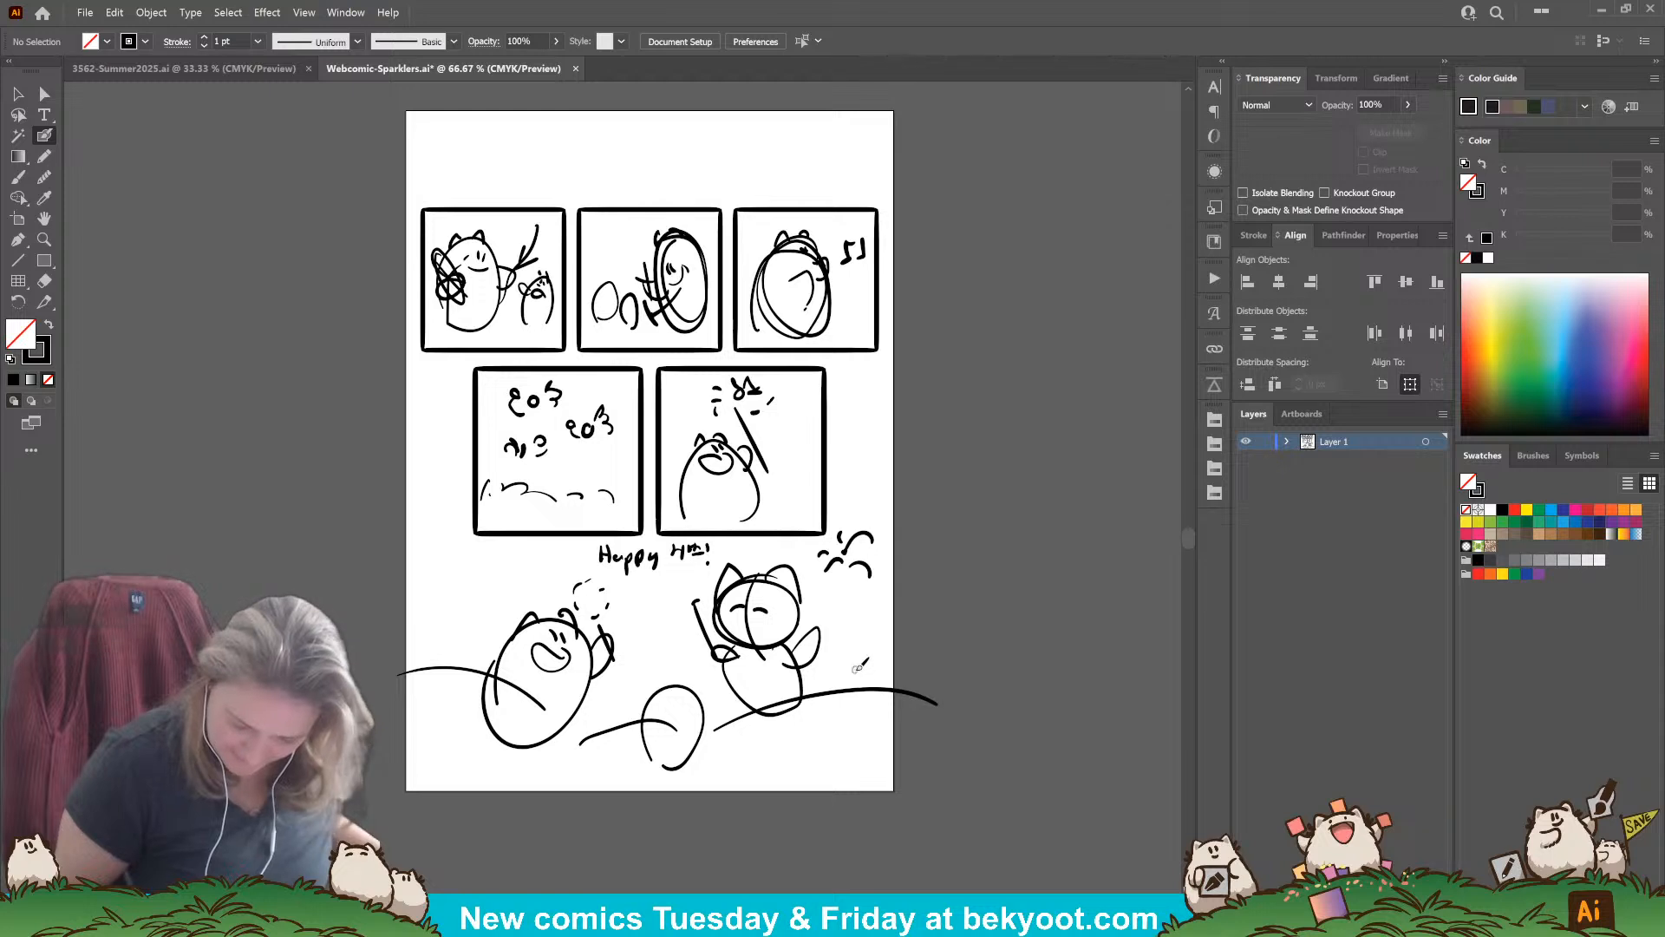
# Step: Sketch a smaller character at the cat's right side, raising an arm with a sparkler burst
pyautogui.moveTo(861, 643)
pyautogui.mouseDown()
pyautogui.moveTo(823, 671)
pyautogui.moveTo(846, 643)
pyautogui.moveTo(817, 641)
pyautogui.moveTo(796, 680)
pyautogui.moveTo(843, 647)
pyautogui.moveTo(847, 671)
pyautogui.moveTo(809, 630)
pyautogui.moveTo(850, 639)
pyautogui.moveTo(808, 709)
pyautogui.moveTo(835, 666)
pyautogui.moveTo(842, 749)
pyautogui.mouseUp()
pyautogui.hotkey('ctrl', 'z')
pyautogui.moveTo(849, 689); pyautogui.dragTo(864, 740)
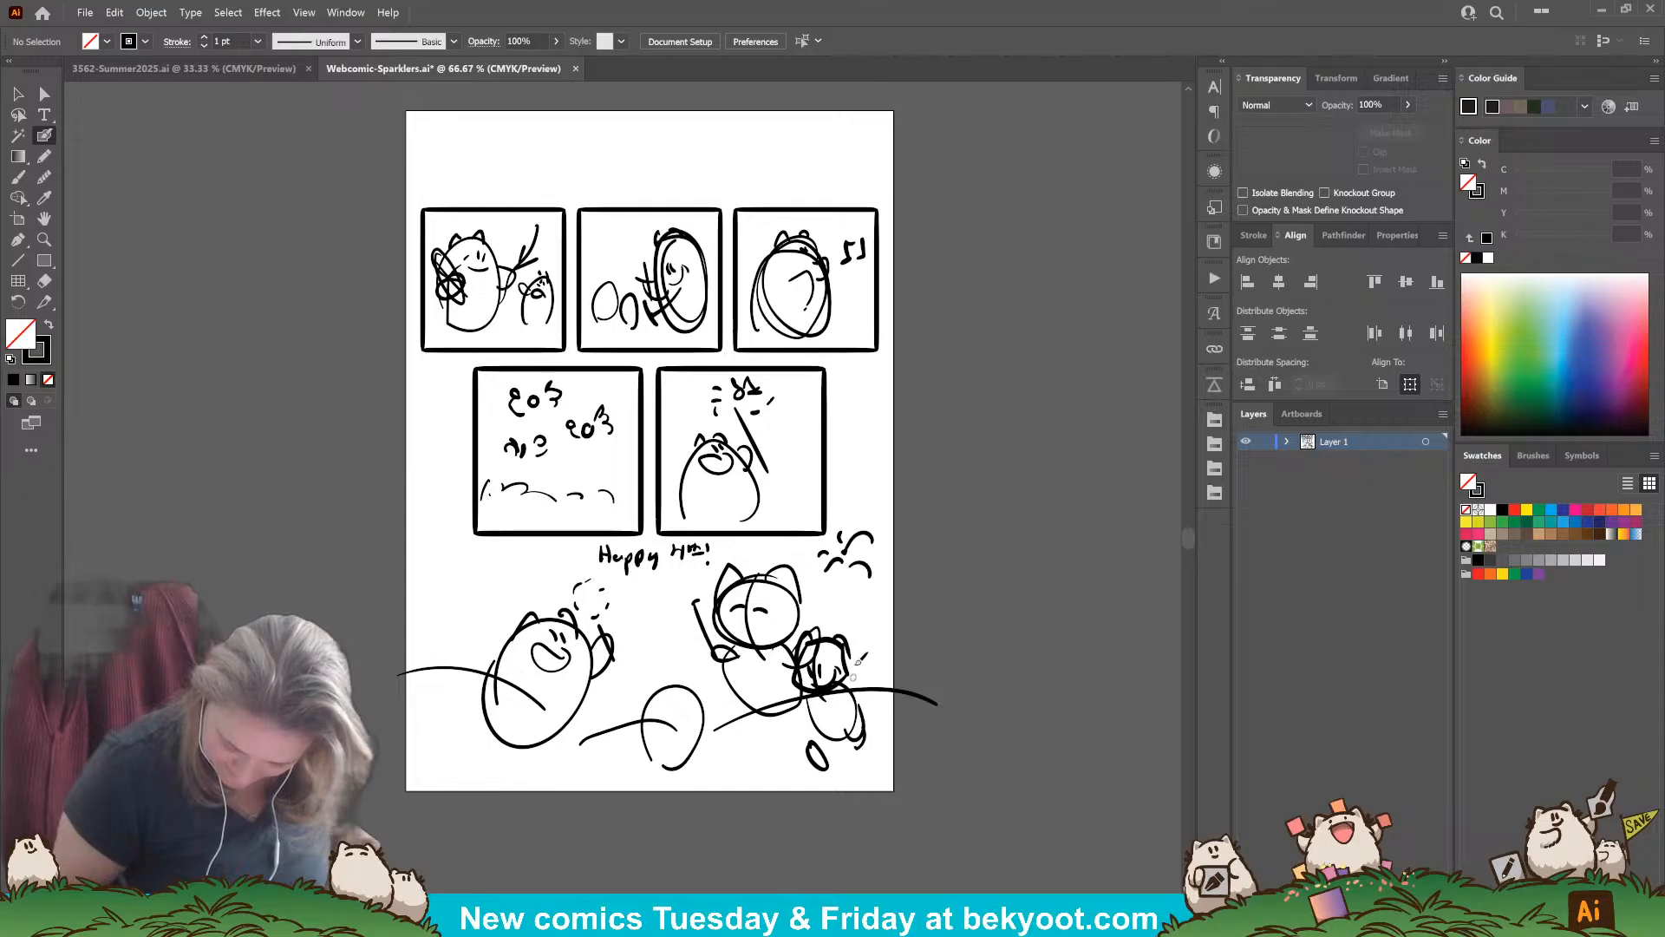
pyautogui.moveTo(844, 683)
pyautogui.mouseDown()
pyautogui.moveTo(876, 656)
pyautogui.moveTo(857, 662)
pyautogui.moveTo(870, 668)
pyautogui.moveTo(852, 621)
pyautogui.mouseUp()
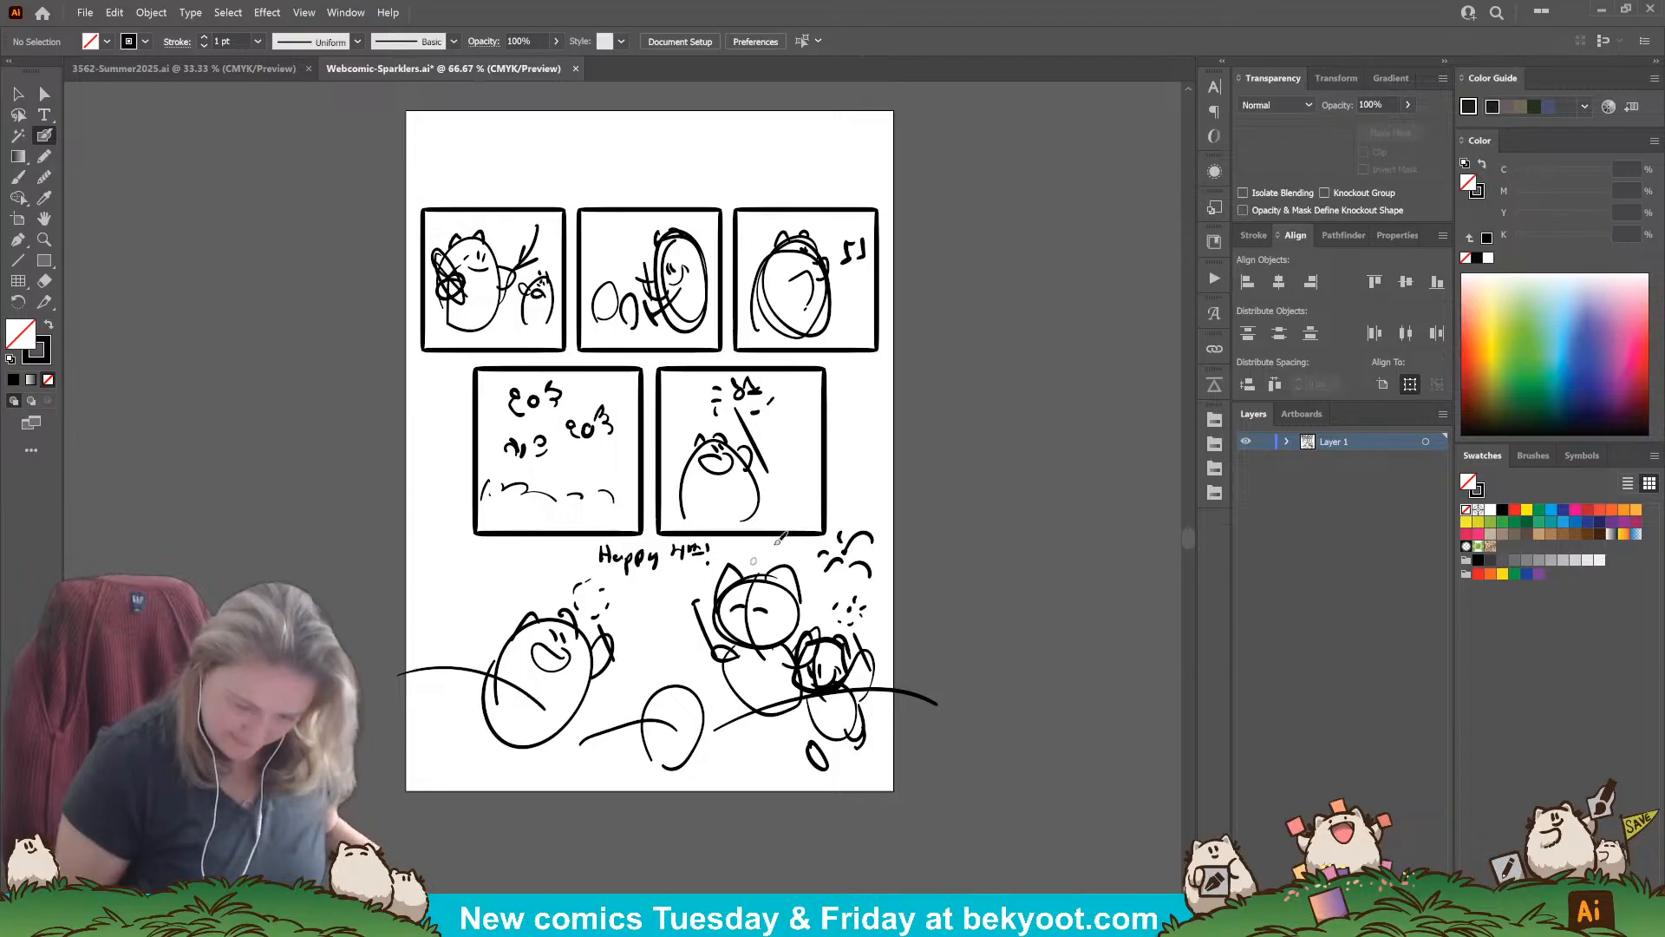
# Step: Move all five panels with their sketches slightly up the page, away from the large bottom scene
pyautogui.moveTo(765, 503); pyautogui.dragTo(746, 581)
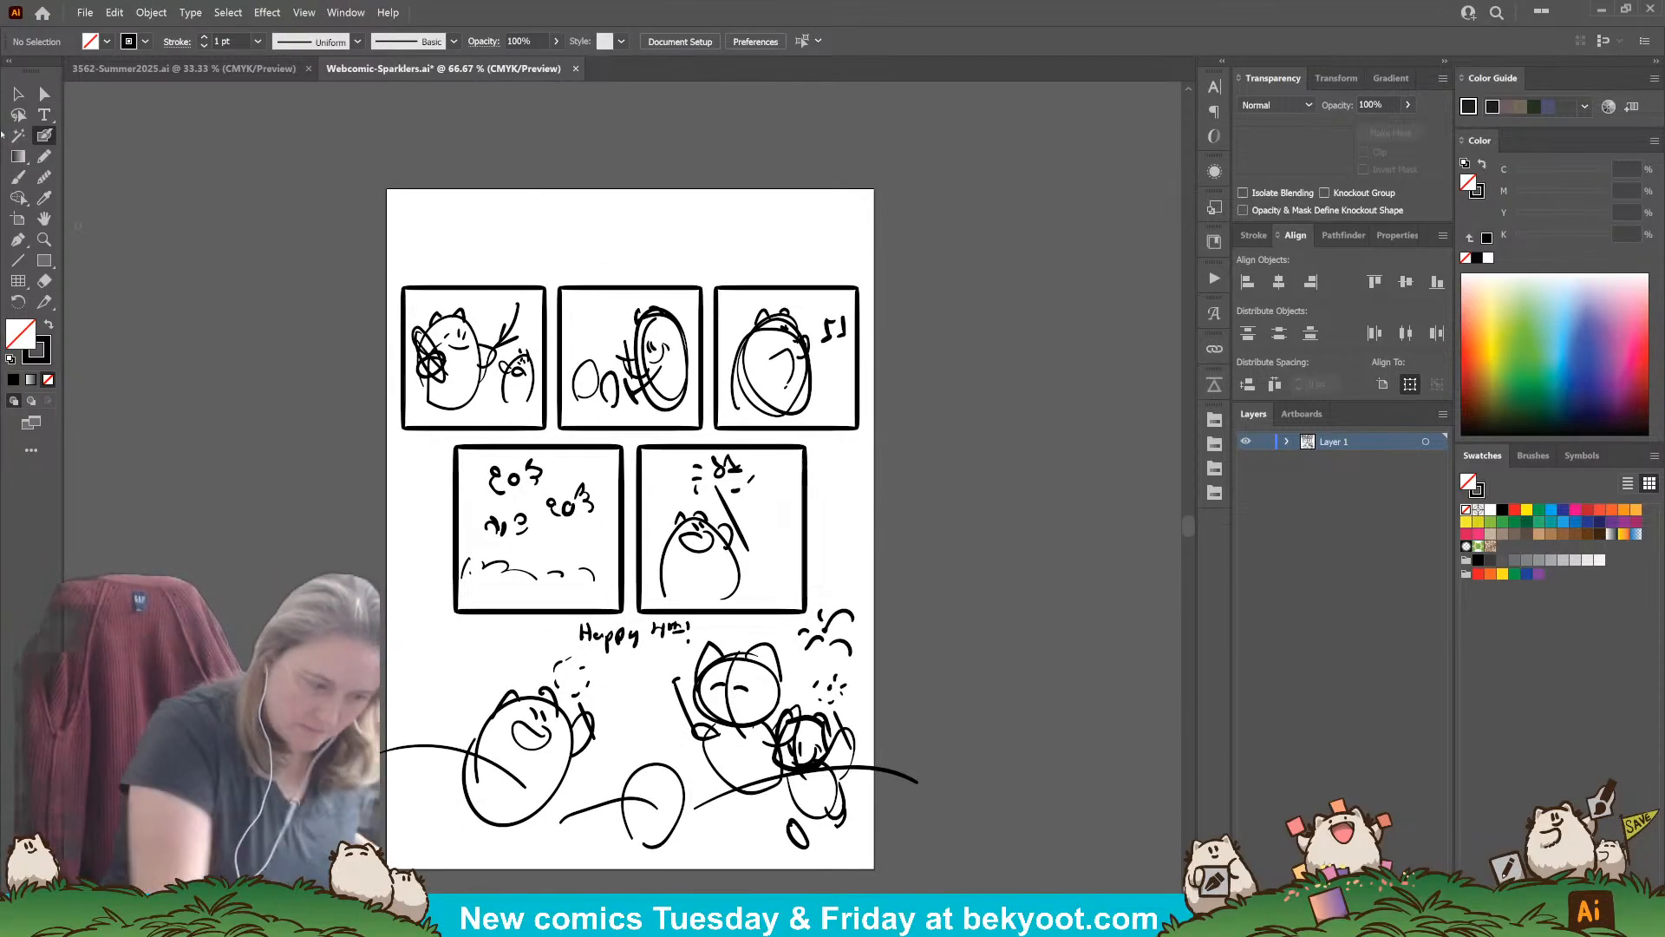
pyautogui.click(19, 94)
pyautogui.moveTo(360, 257); pyautogui.dragTo(915, 580)
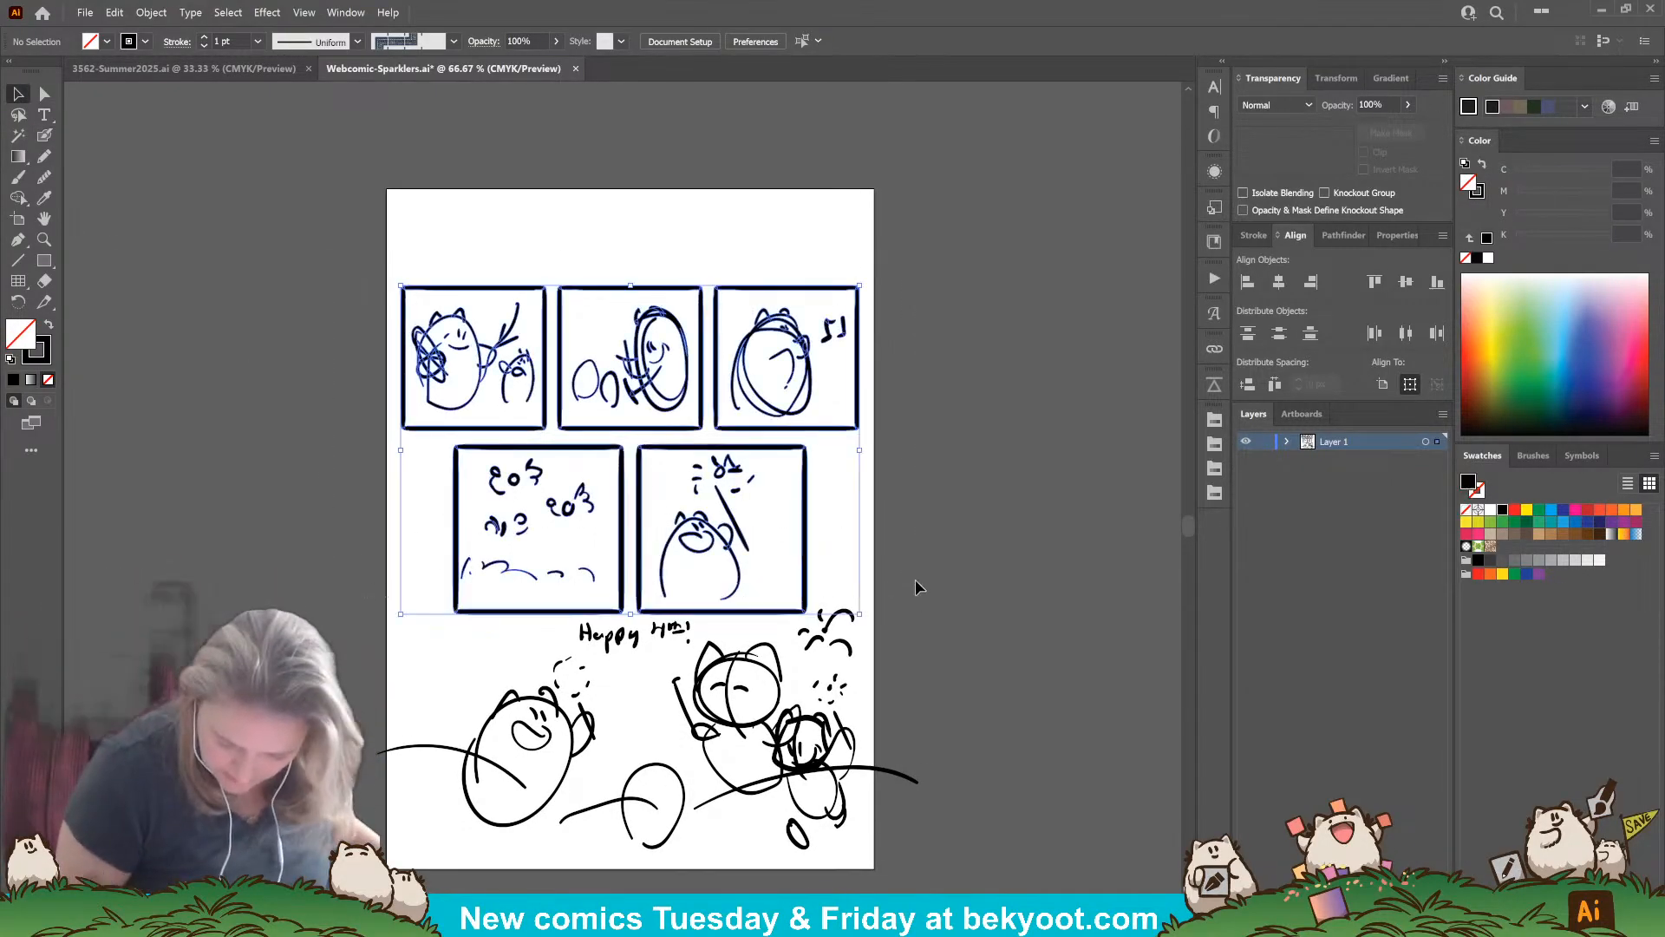
pyautogui.keyDown('shift'); pyautogui.click(805, 558); pyautogui.keyUp('shift')
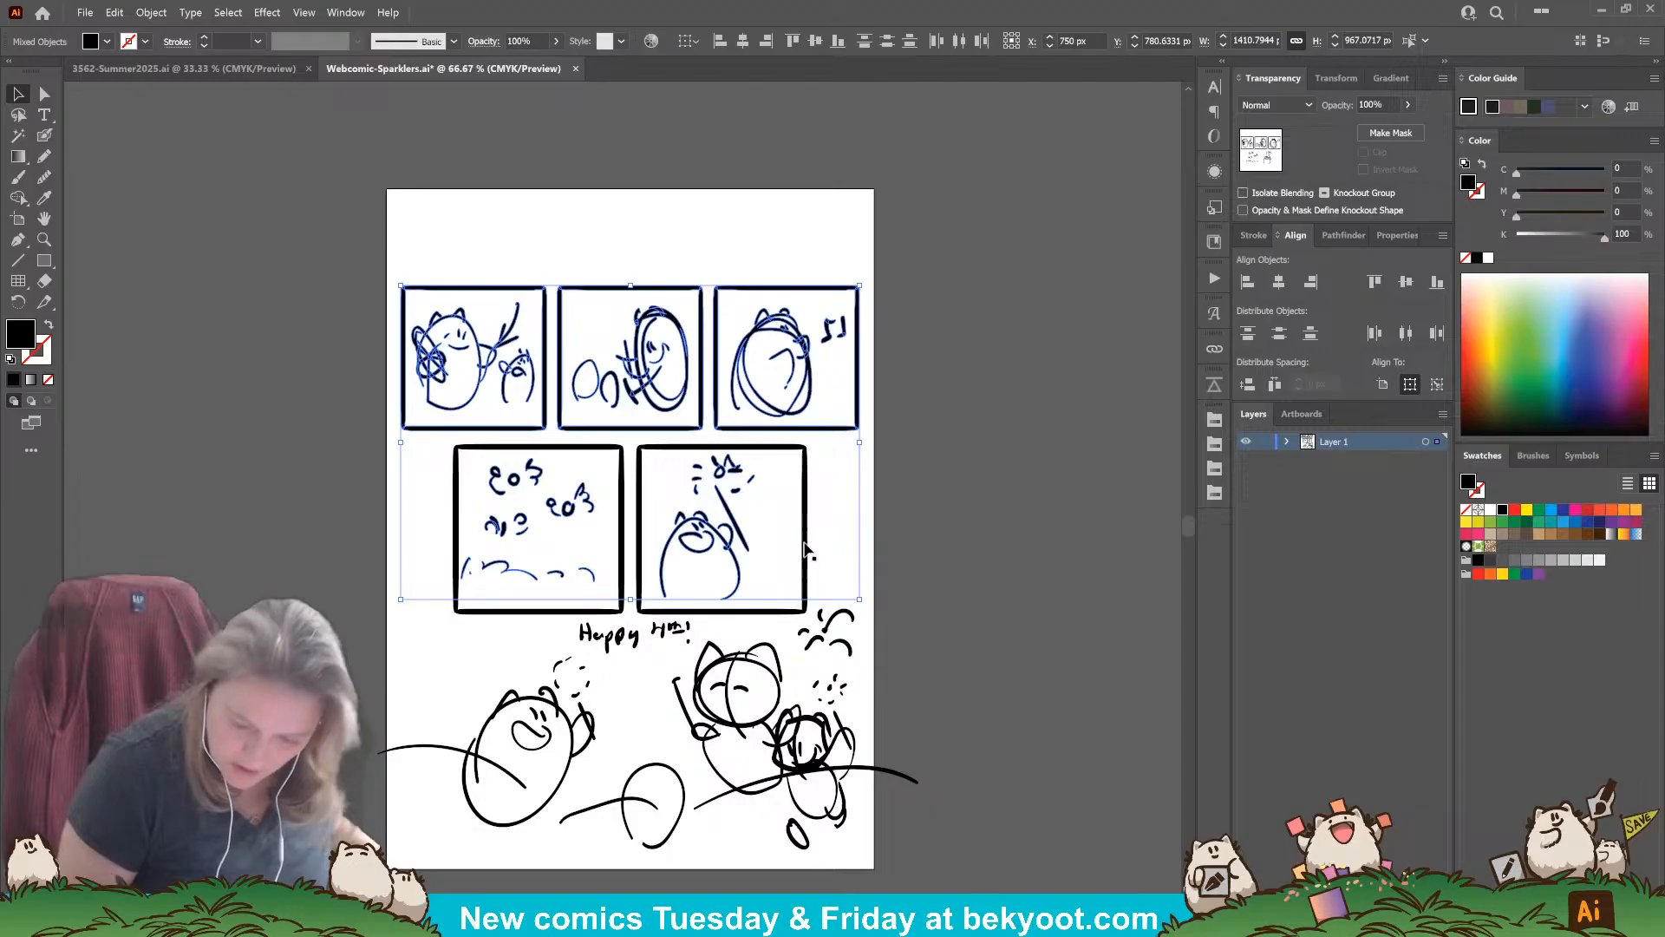
pyautogui.moveTo(807, 552); pyautogui.dragTo(810, 518)
pyautogui.click(375, 374)
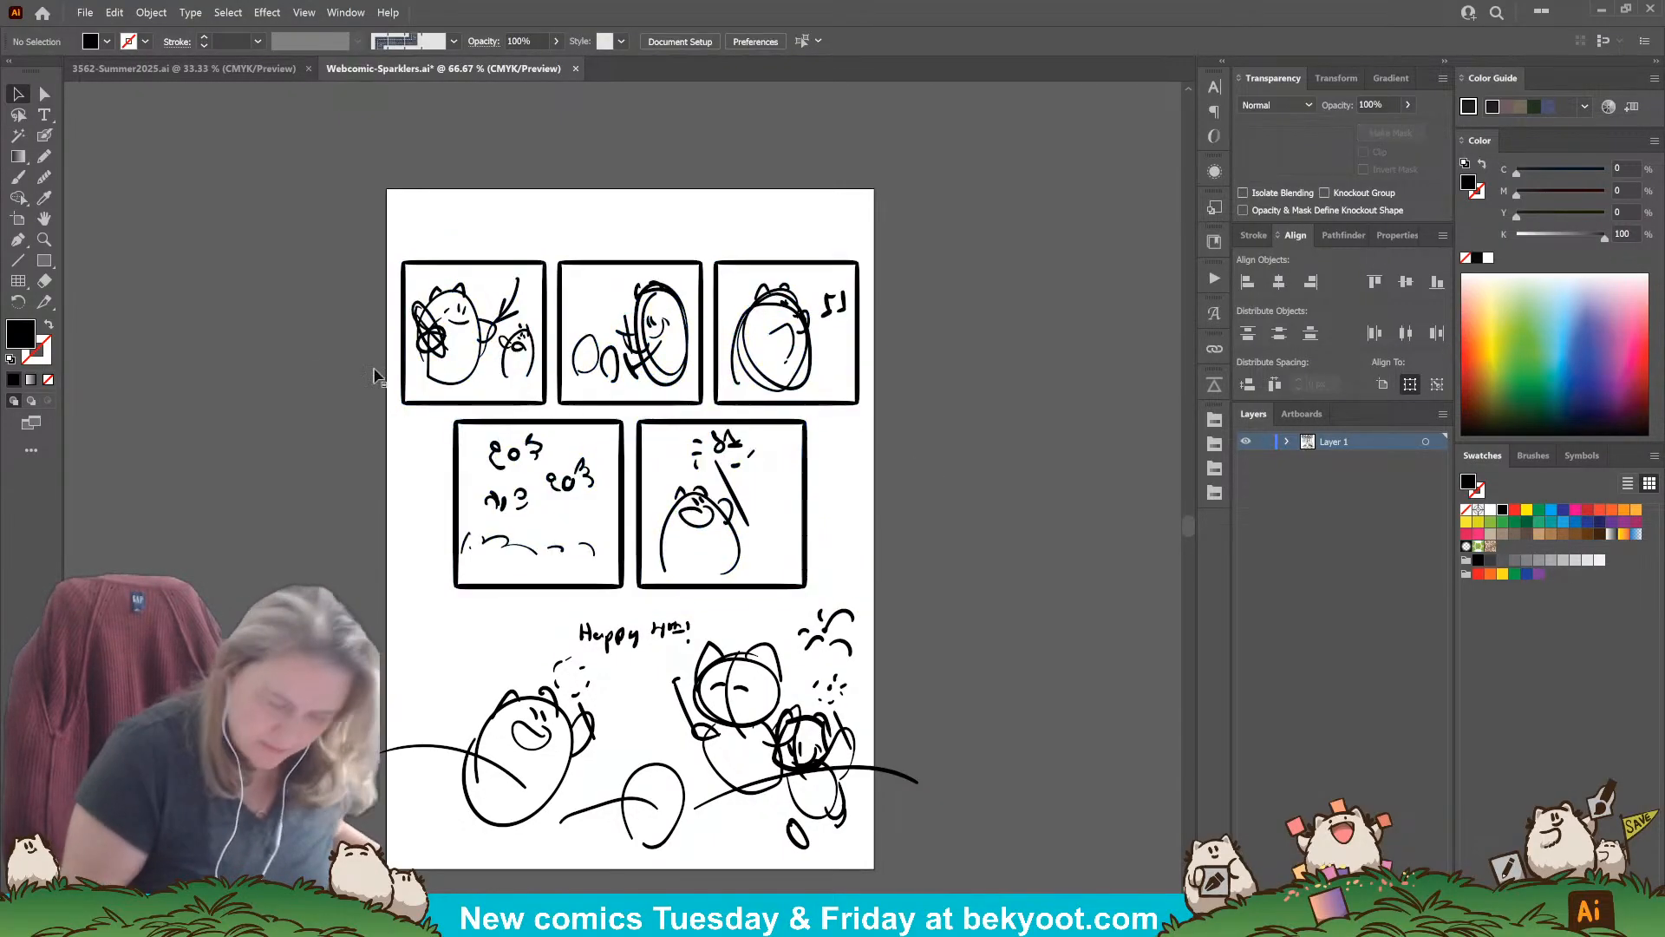
# Step: Hand-letter the title "Sparklers" in the empty space above the top row of panels
pyautogui.click(44, 135)
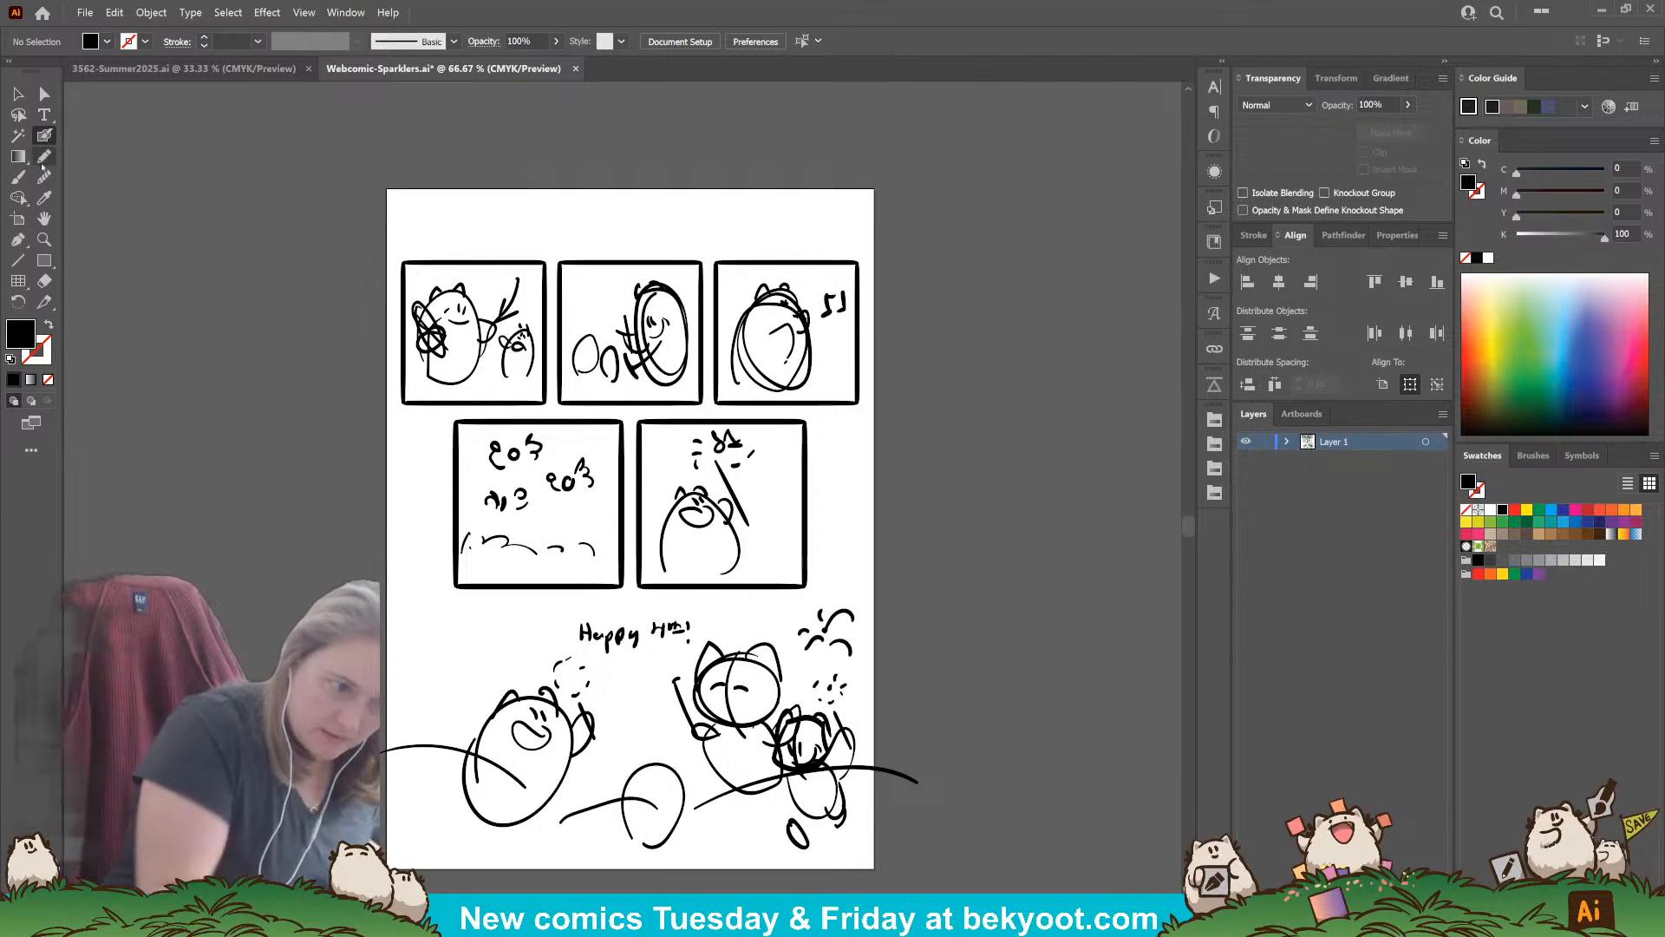
pyautogui.moveTo(562, 208); pyautogui.dragTo(533, 231)
pyautogui.moveTo(574, 218)
pyautogui.mouseDown()
pyautogui.moveTo(571, 241)
pyautogui.moveTo(623, 212)
pyautogui.moveTo(694, 228)
pyautogui.mouseUp()
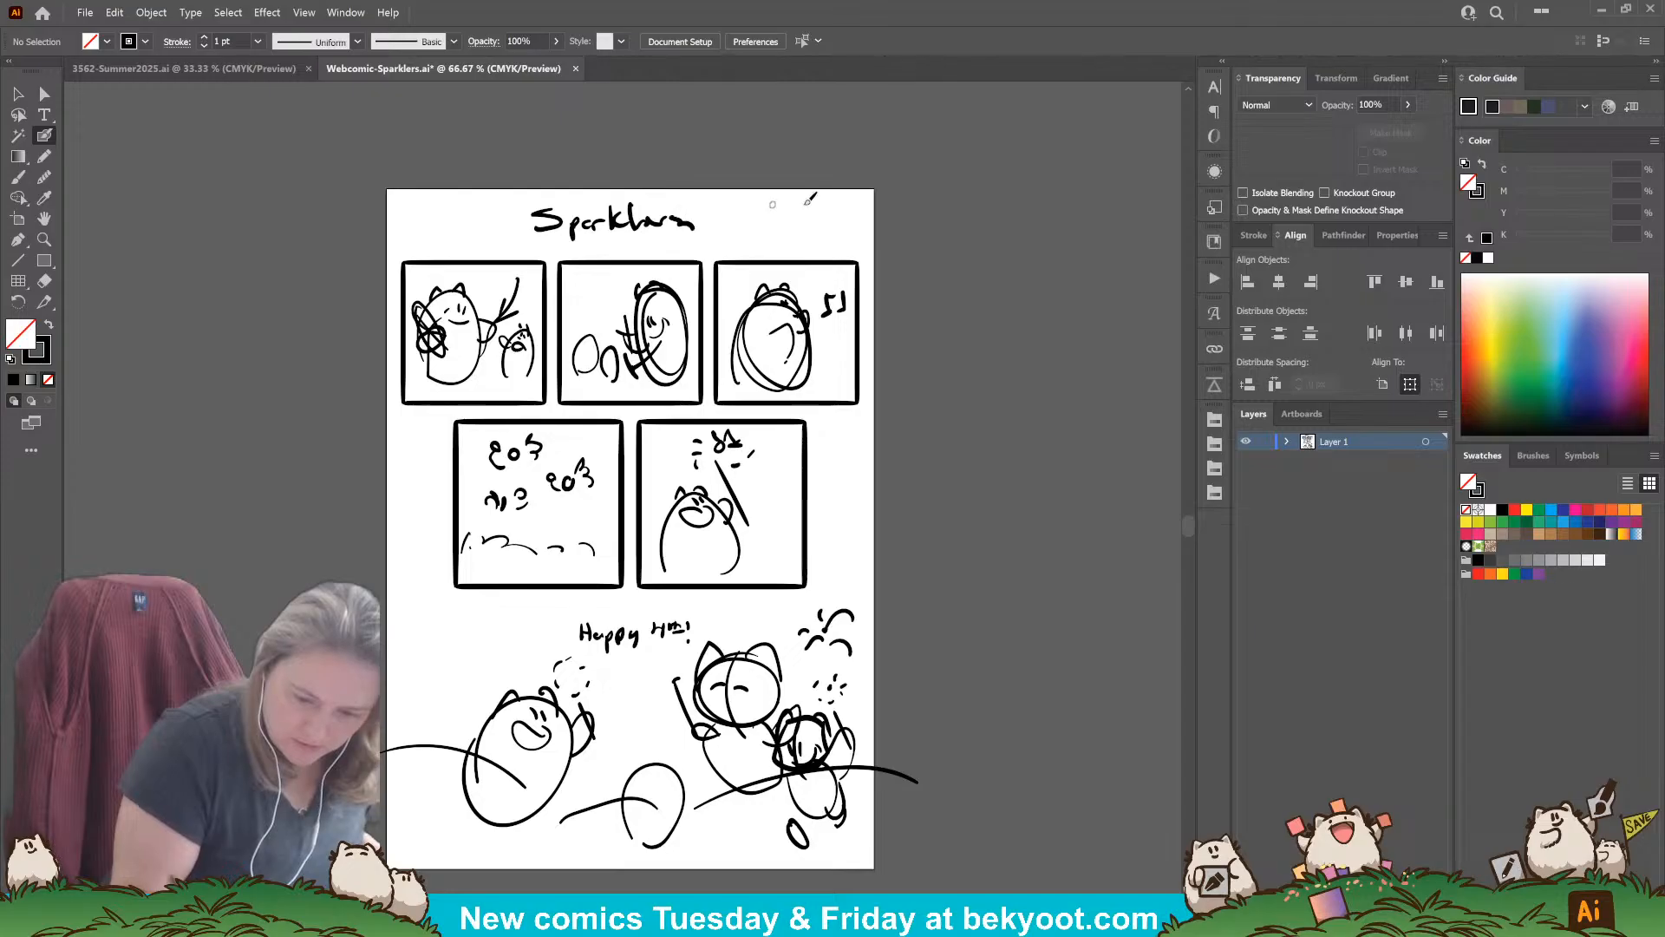
# Step: Group the hand-lettered title strokes and centre the title horizontally on the artboard
pyautogui.press('v')
pyautogui.moveTo(493, 205); pyautogui.dragTo(741, 225)
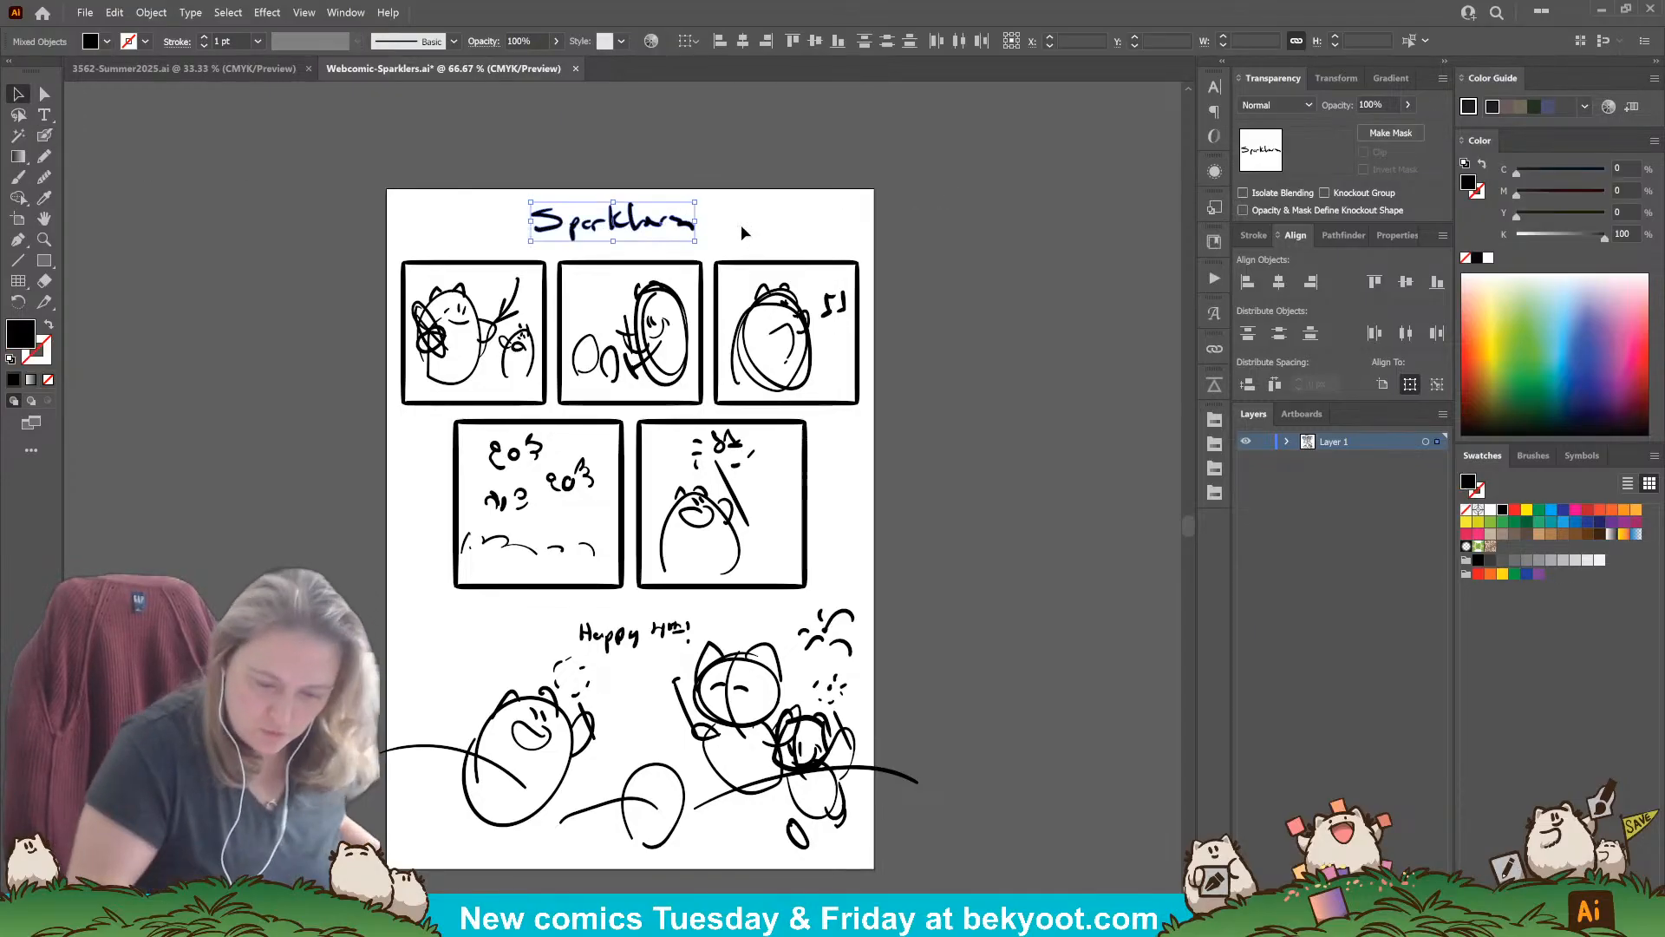
pyautogui.click(933, 342)
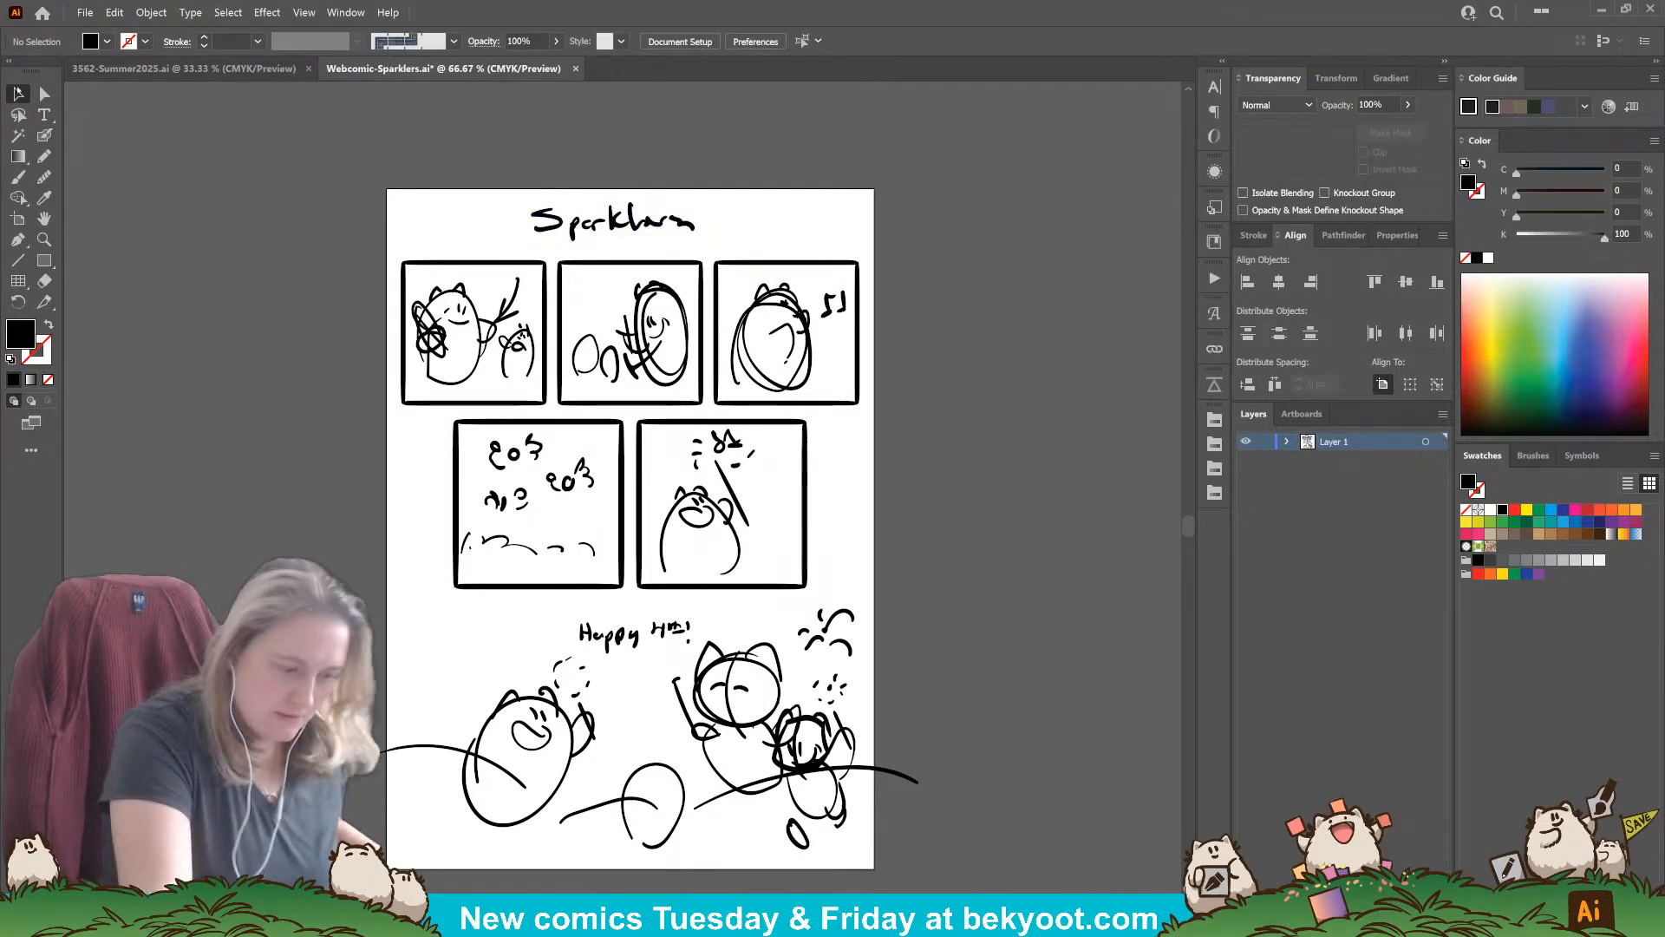
pyautogui.click(672, 228)
pyautogui.click(1278, 282)
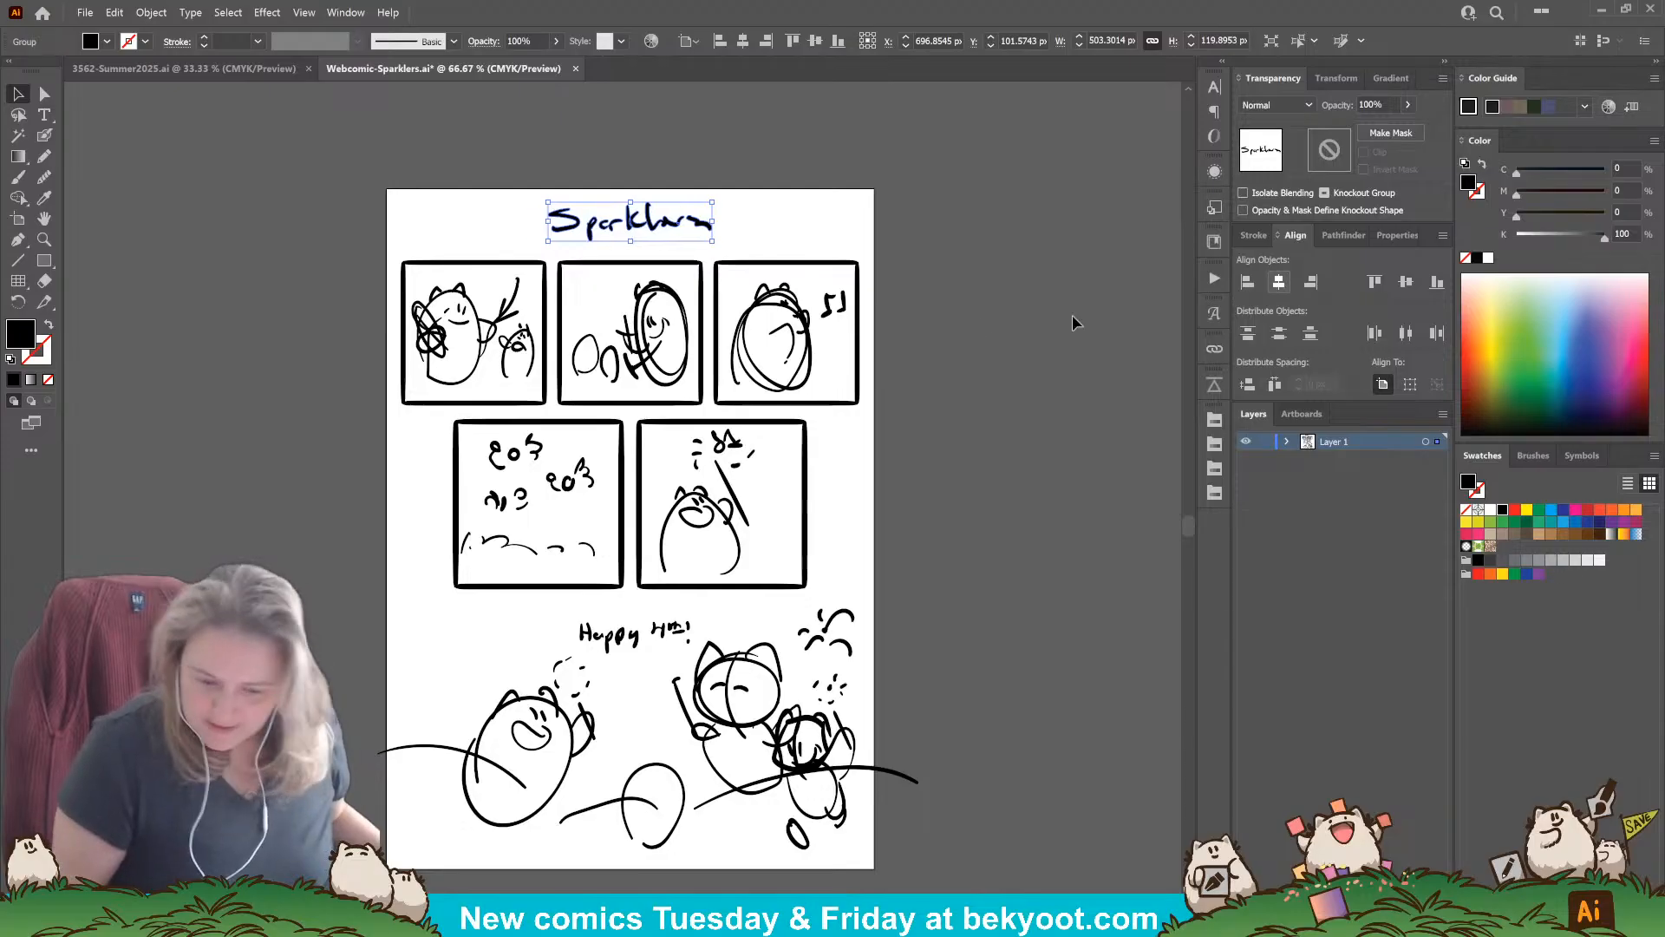
pyautogui.click(1074, 323)
# Step: Group the artwork into three sets: title with top panel row, second panel row, and bottom scene with its lettering
pyautogui.moveTo(378, 193); pyautogui.dragTo(920, 397)
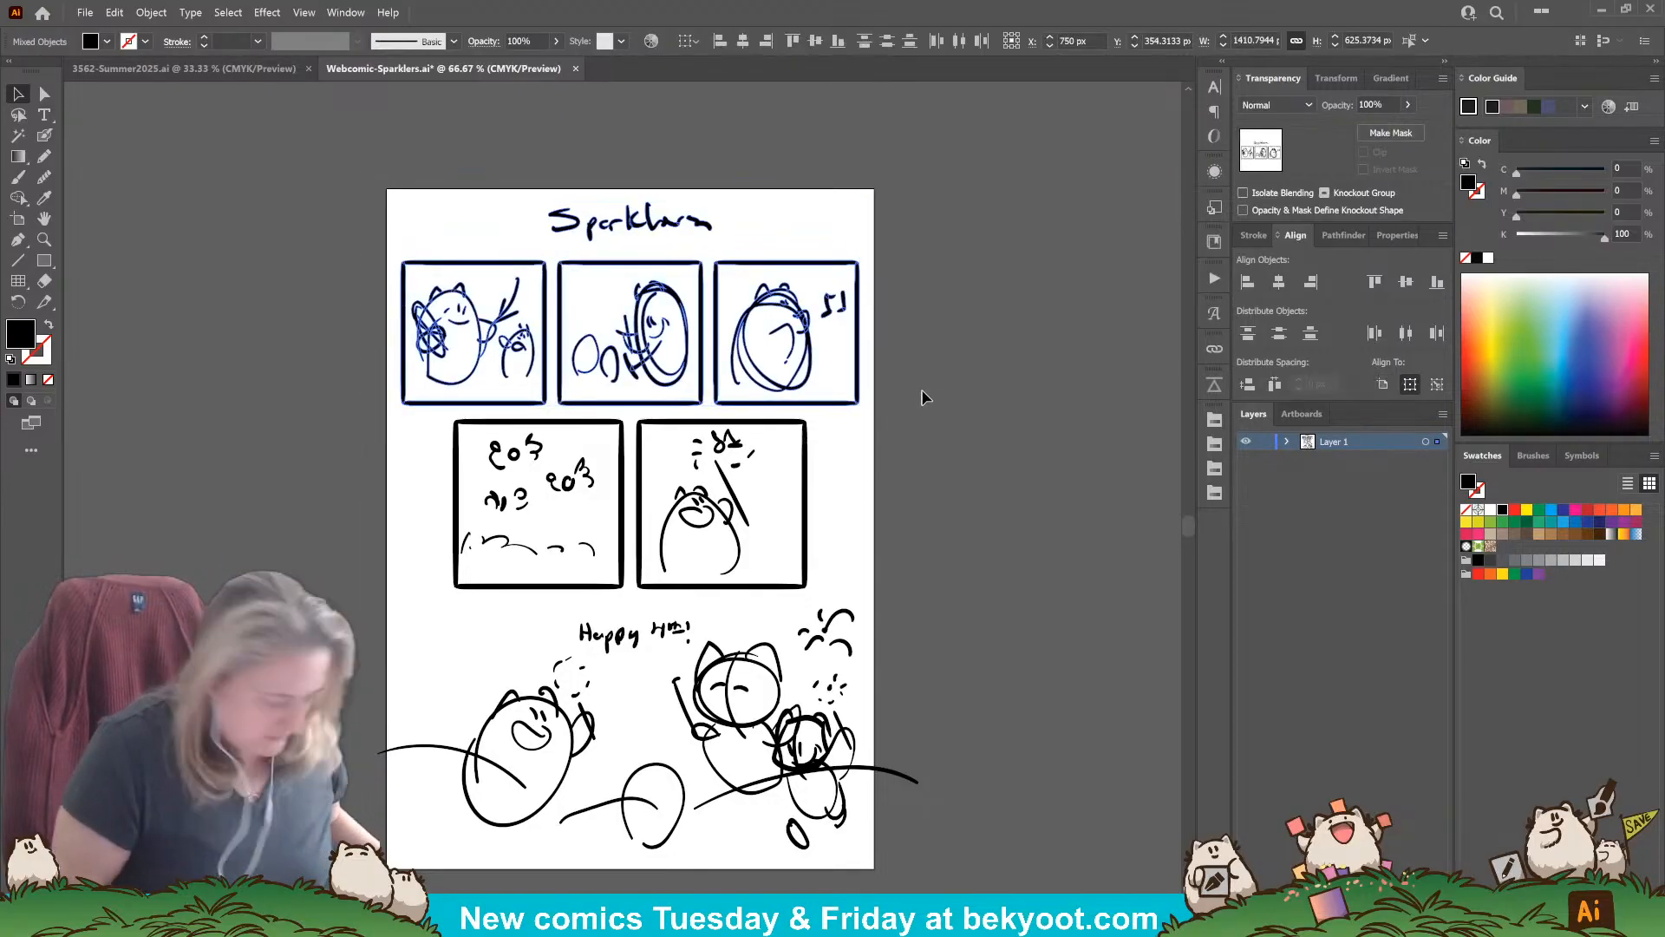
pyautogui.moveTo(409, 422); pyautogui.dragTo(909, 575)
pyautogui.click(916, 568)
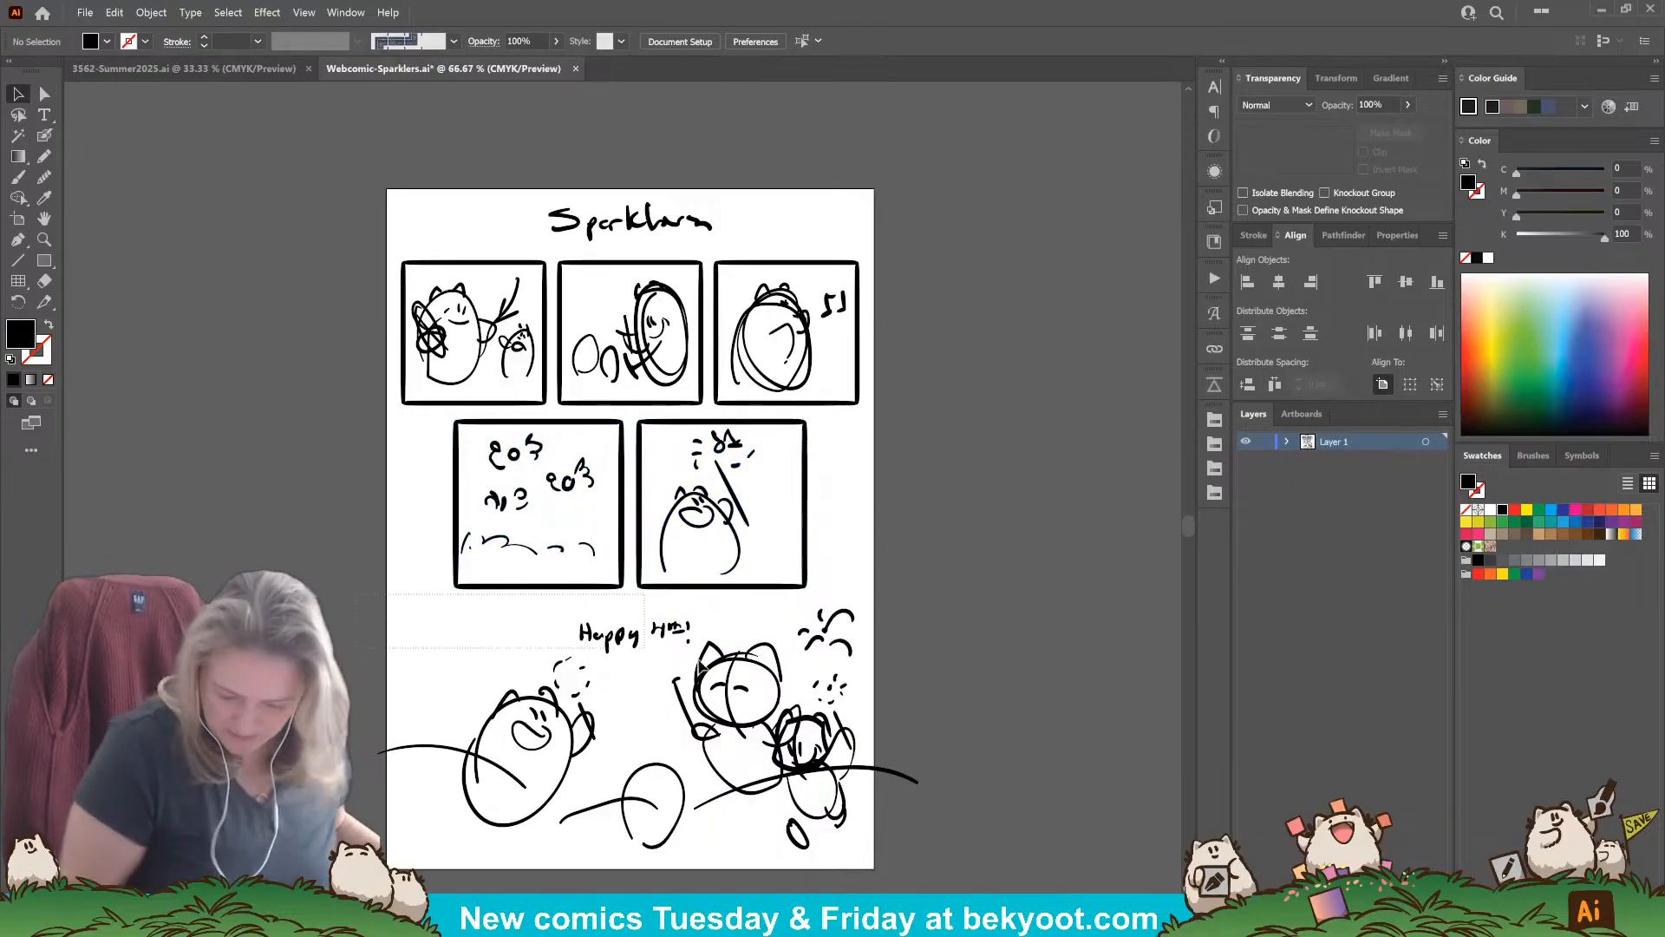
pyautogui.moveTo(955, 877); pyautogui.dragTo(963, 861)
pyautogui.hotkey('ctrl', 'g')
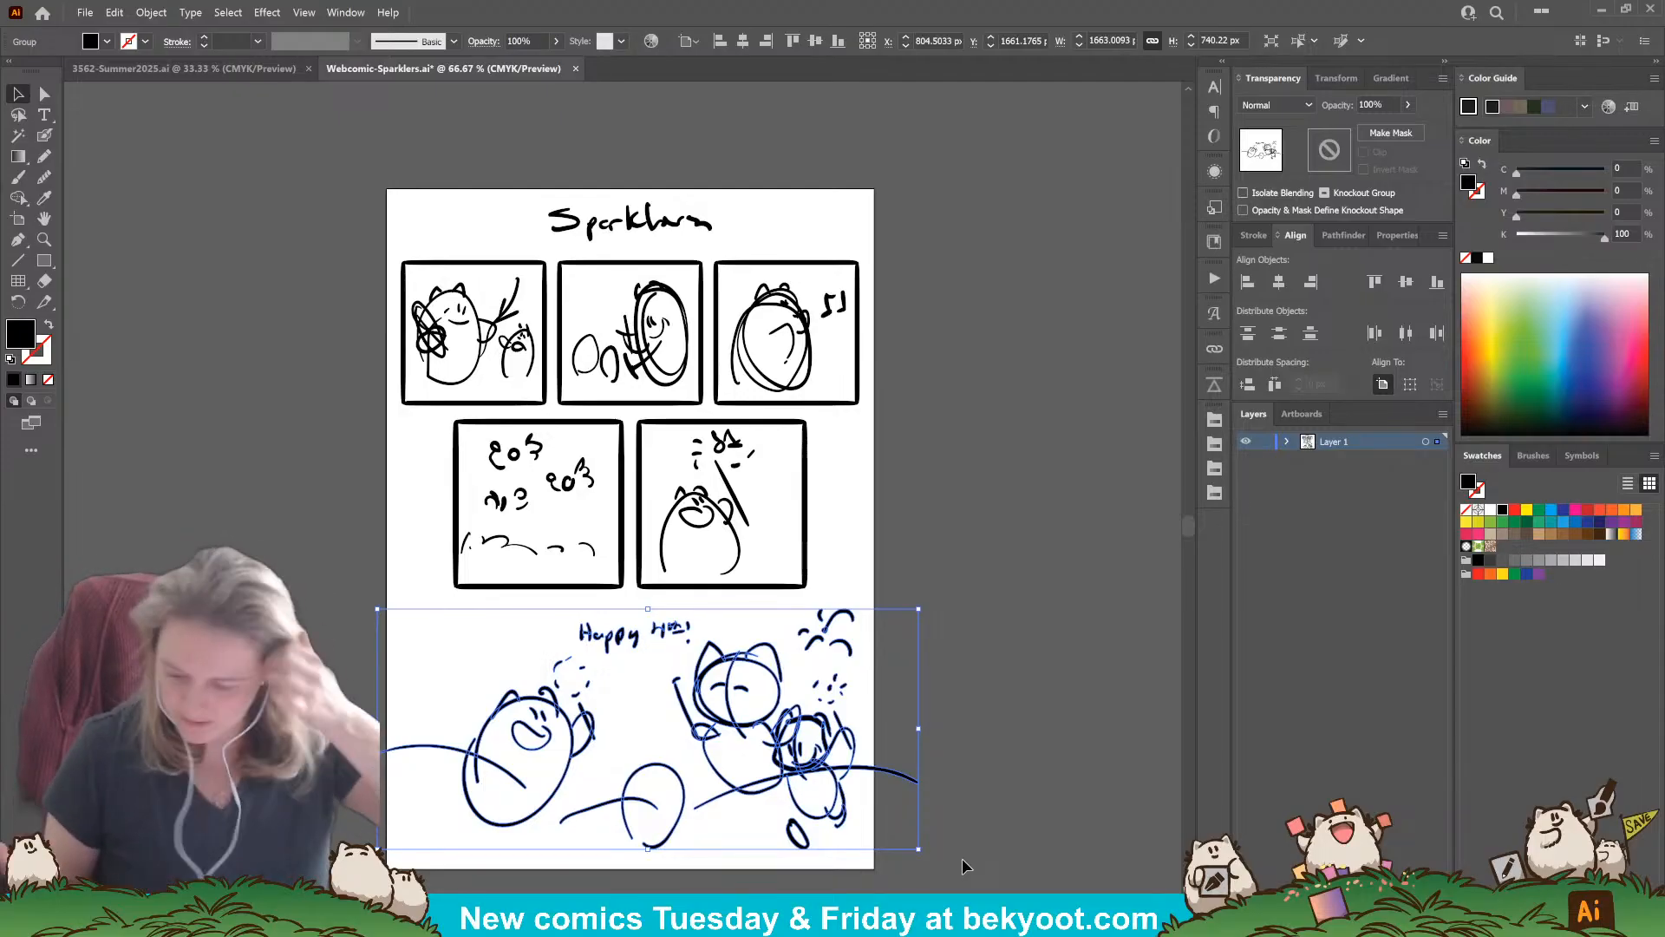
# Step: Set the opacity of the title and top panel row group to 30%
pyautogui.moveTo(364, 169); pyautogui.dragTo(958, 373)
pyautogui.moveTo(1389, 105); pyautogui.dragTo(1333, 122)
pyautogui.write('3')
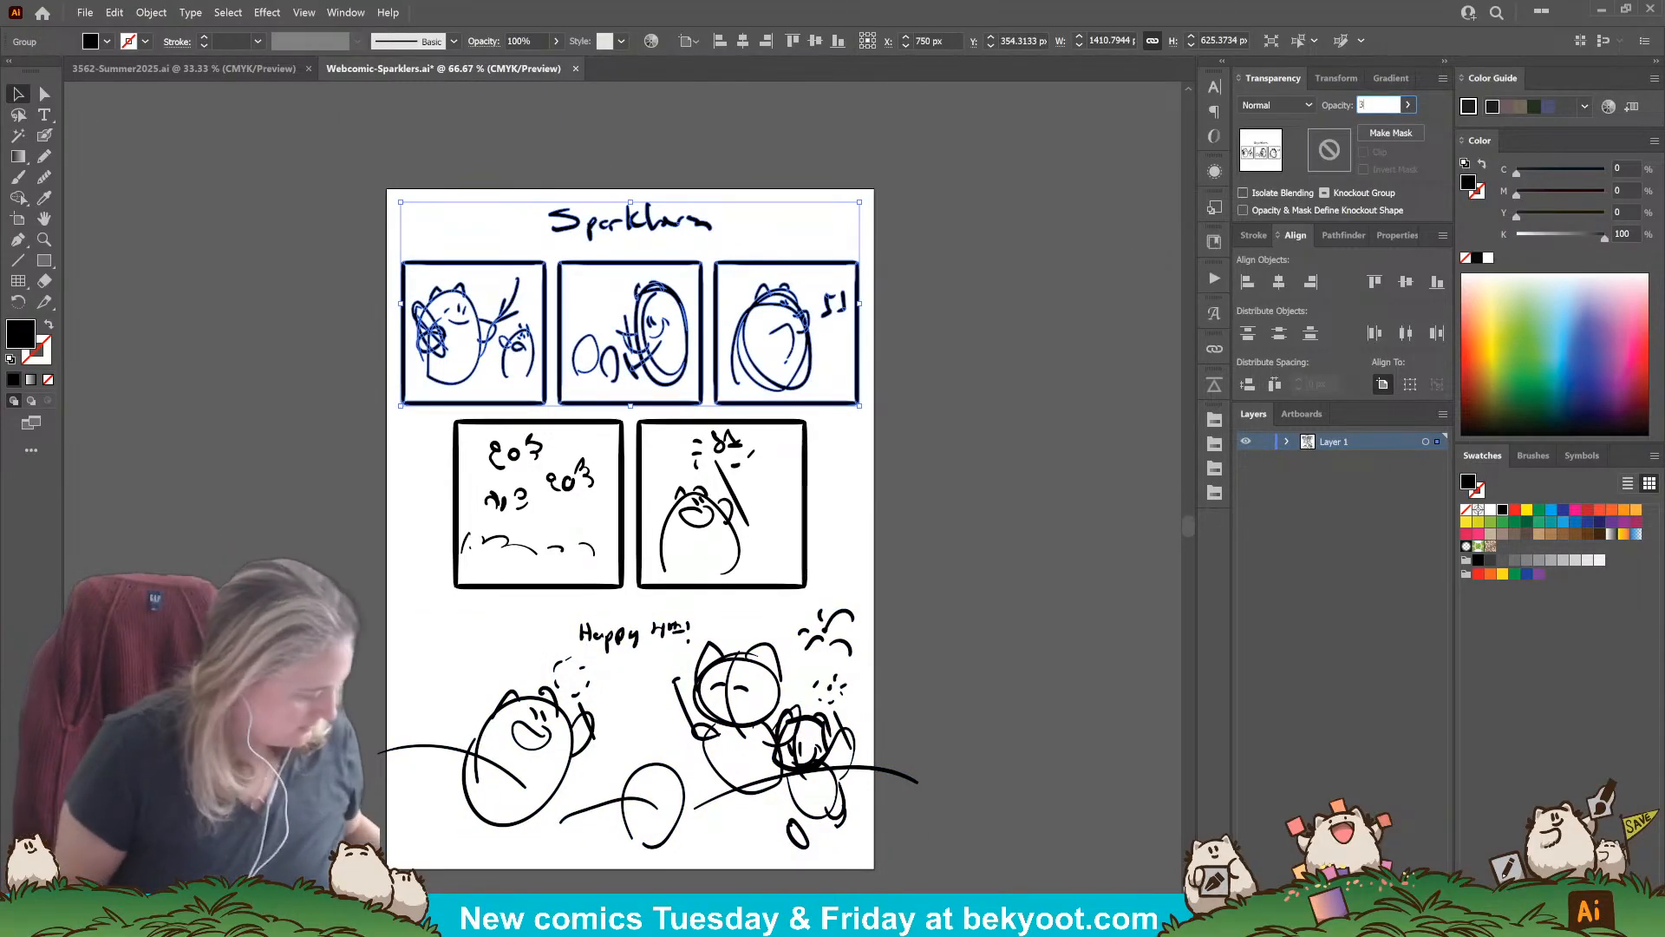
pyautogui.write('0')
pyautogui.press('Return')
# Step: Lock the sketch layer, add a new layer above it and save the document
pyautogui.click(1264, 442)
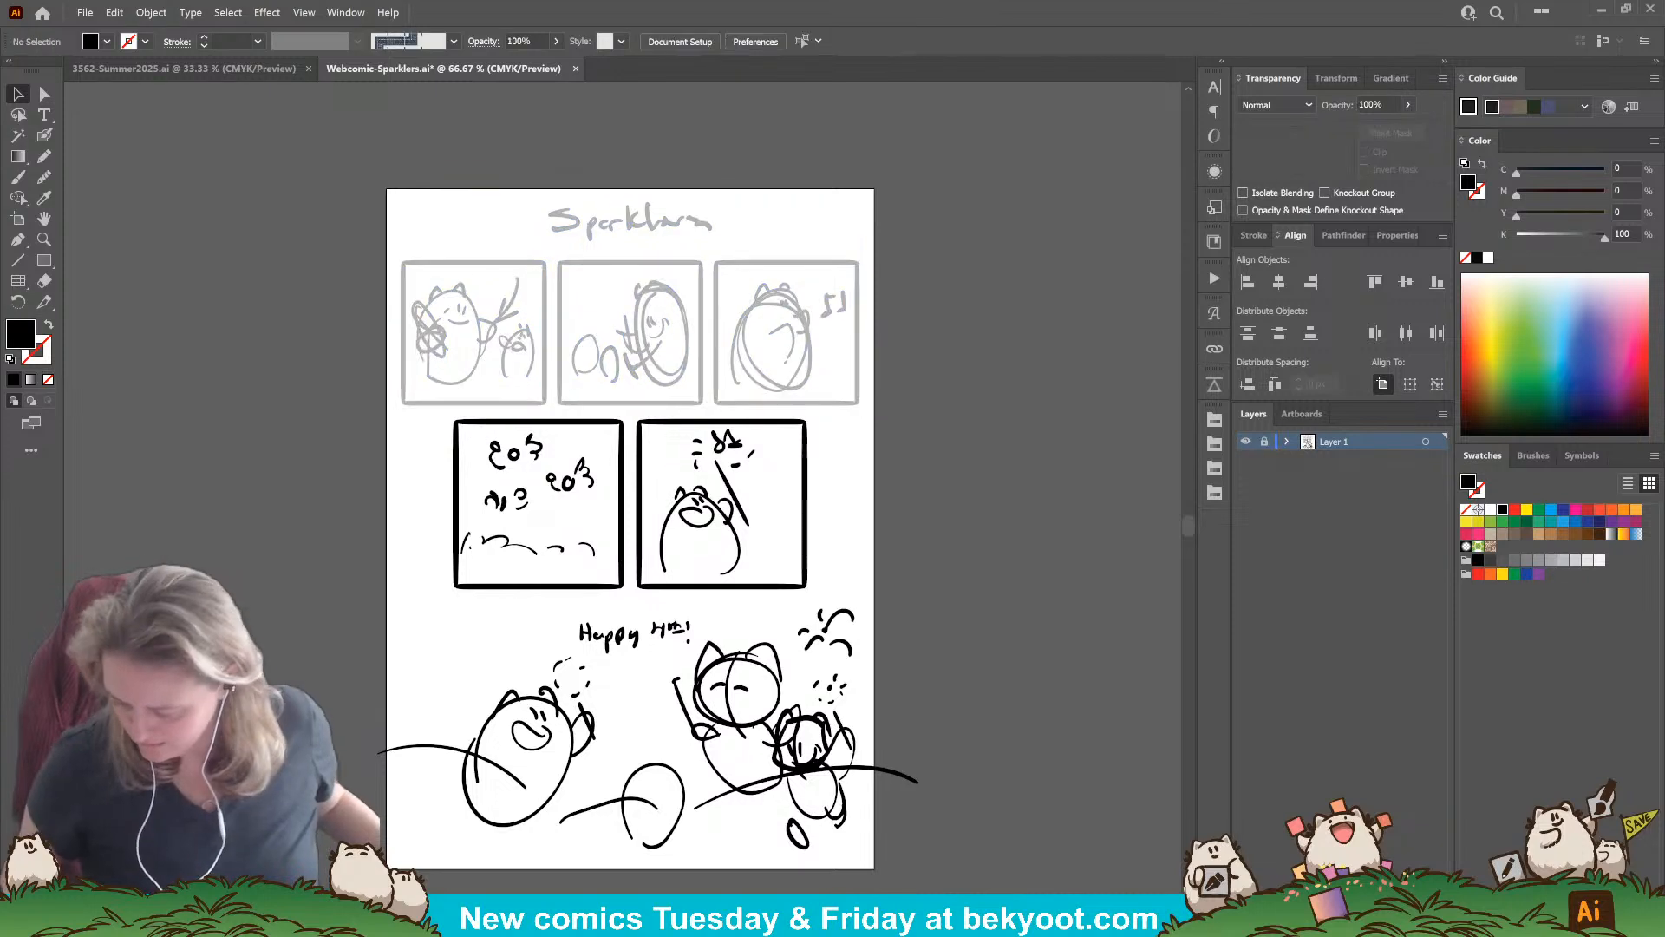
pyautogui.click(1417, 890)
pyautogui.hotkey('ctrl', 's')
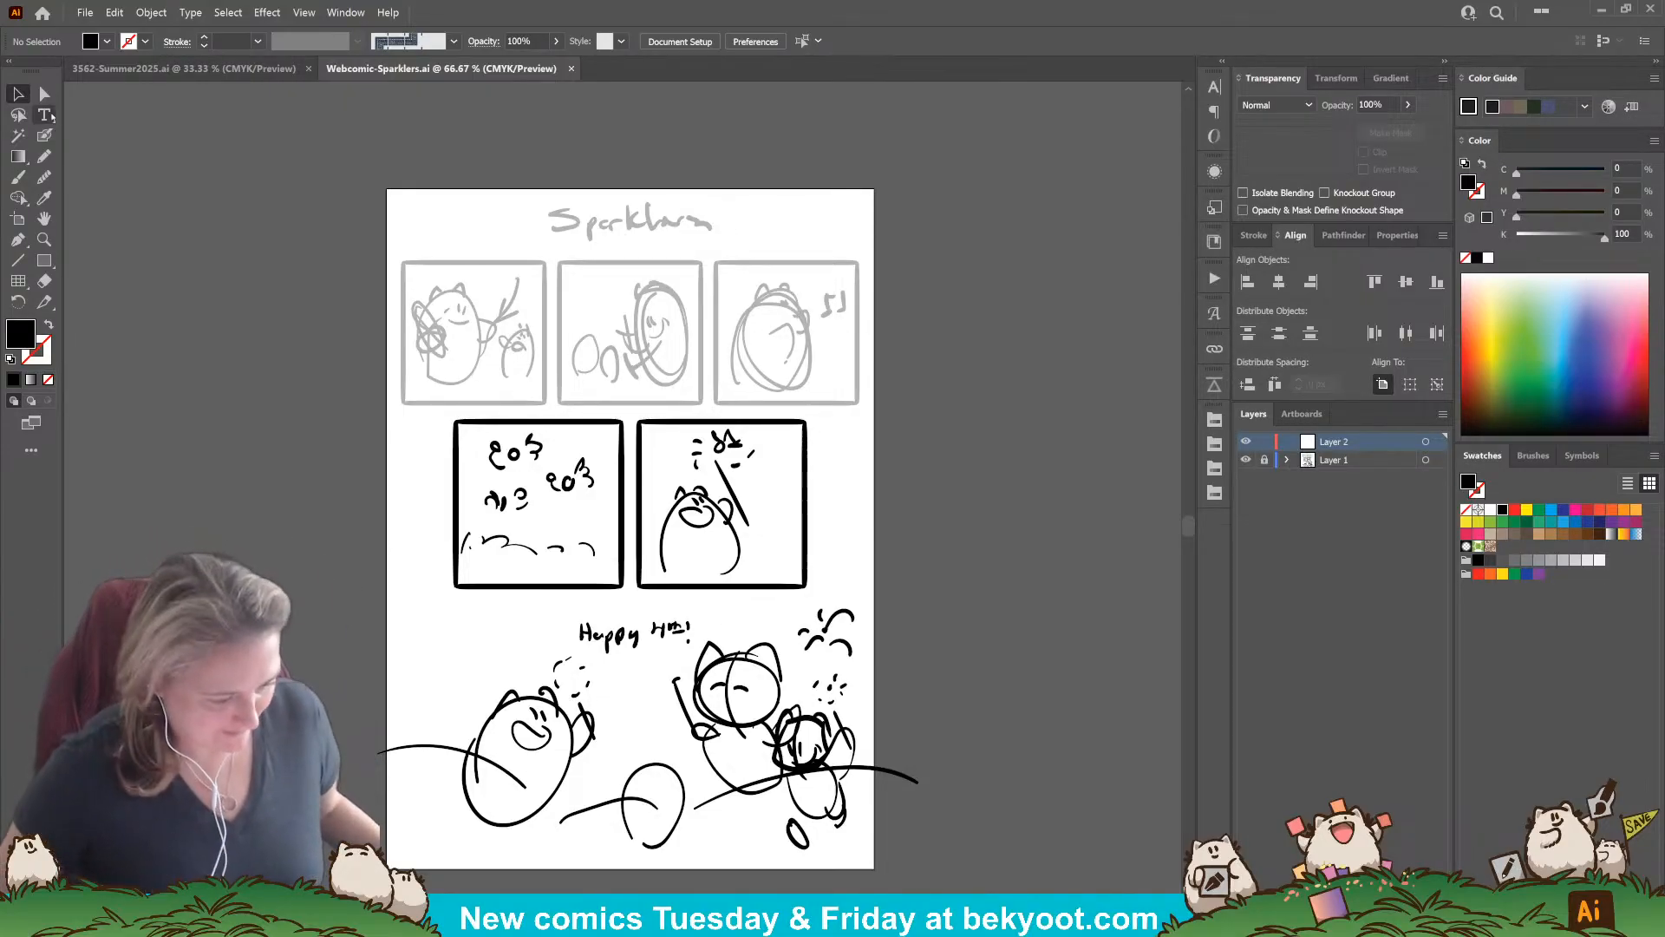
pyautogui.moveTo(543, 205); pyautogui.dragTo(549, 212)
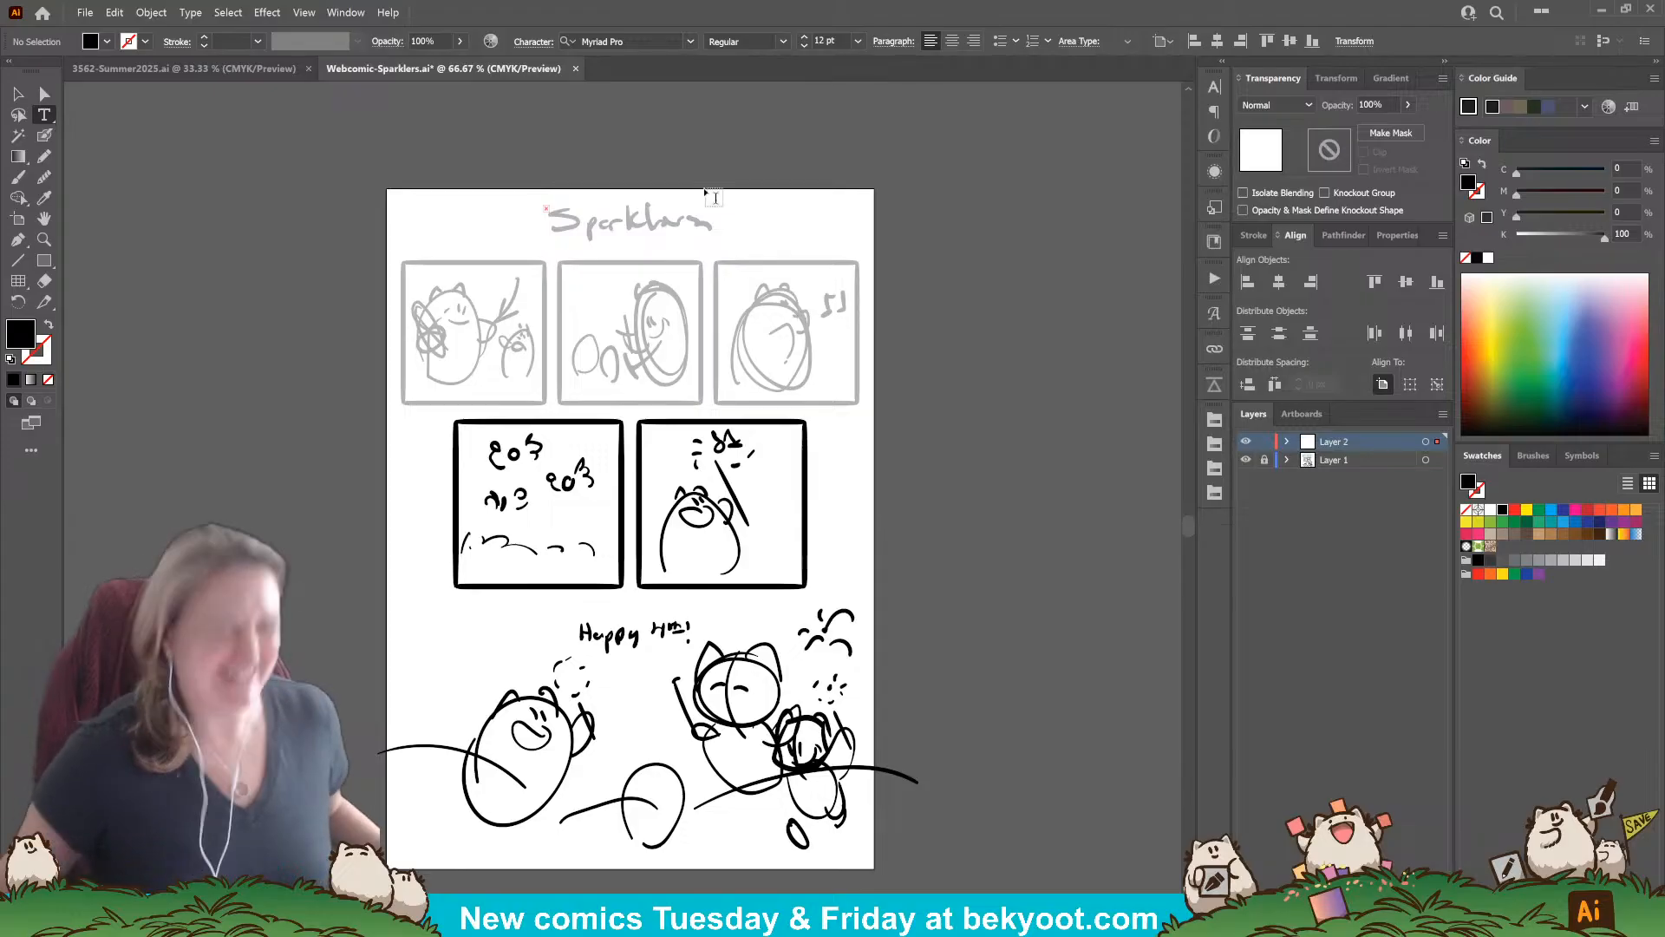
pyautogui.hotkey('ctrl', 'z')
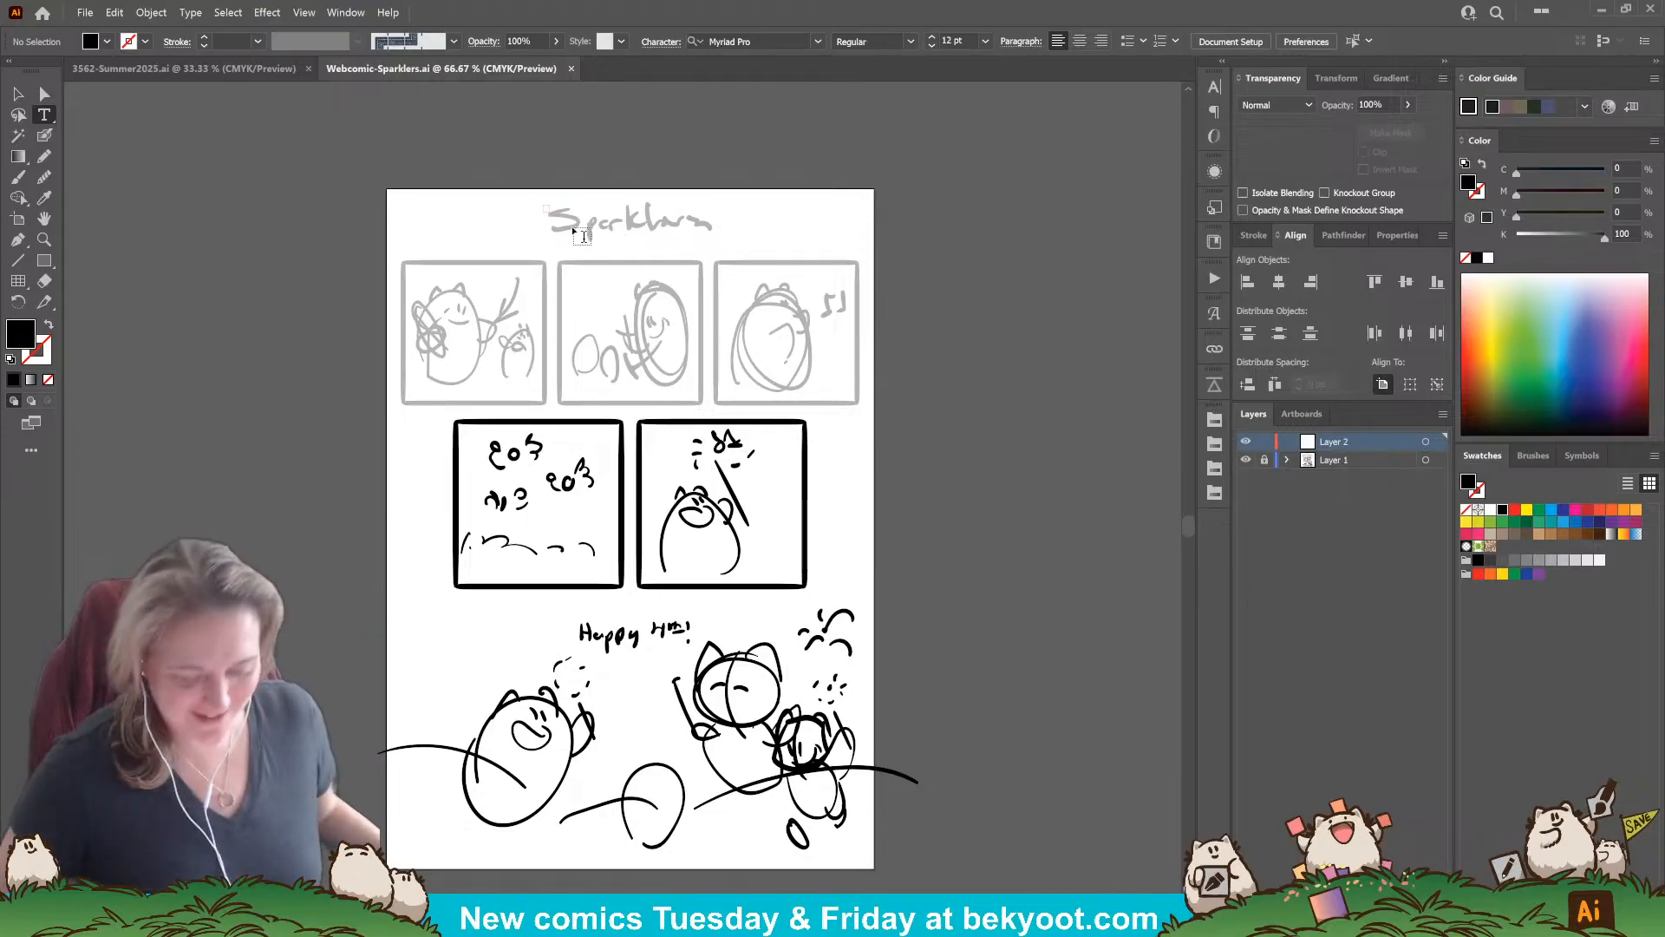
pyautogui.click(19, 93)
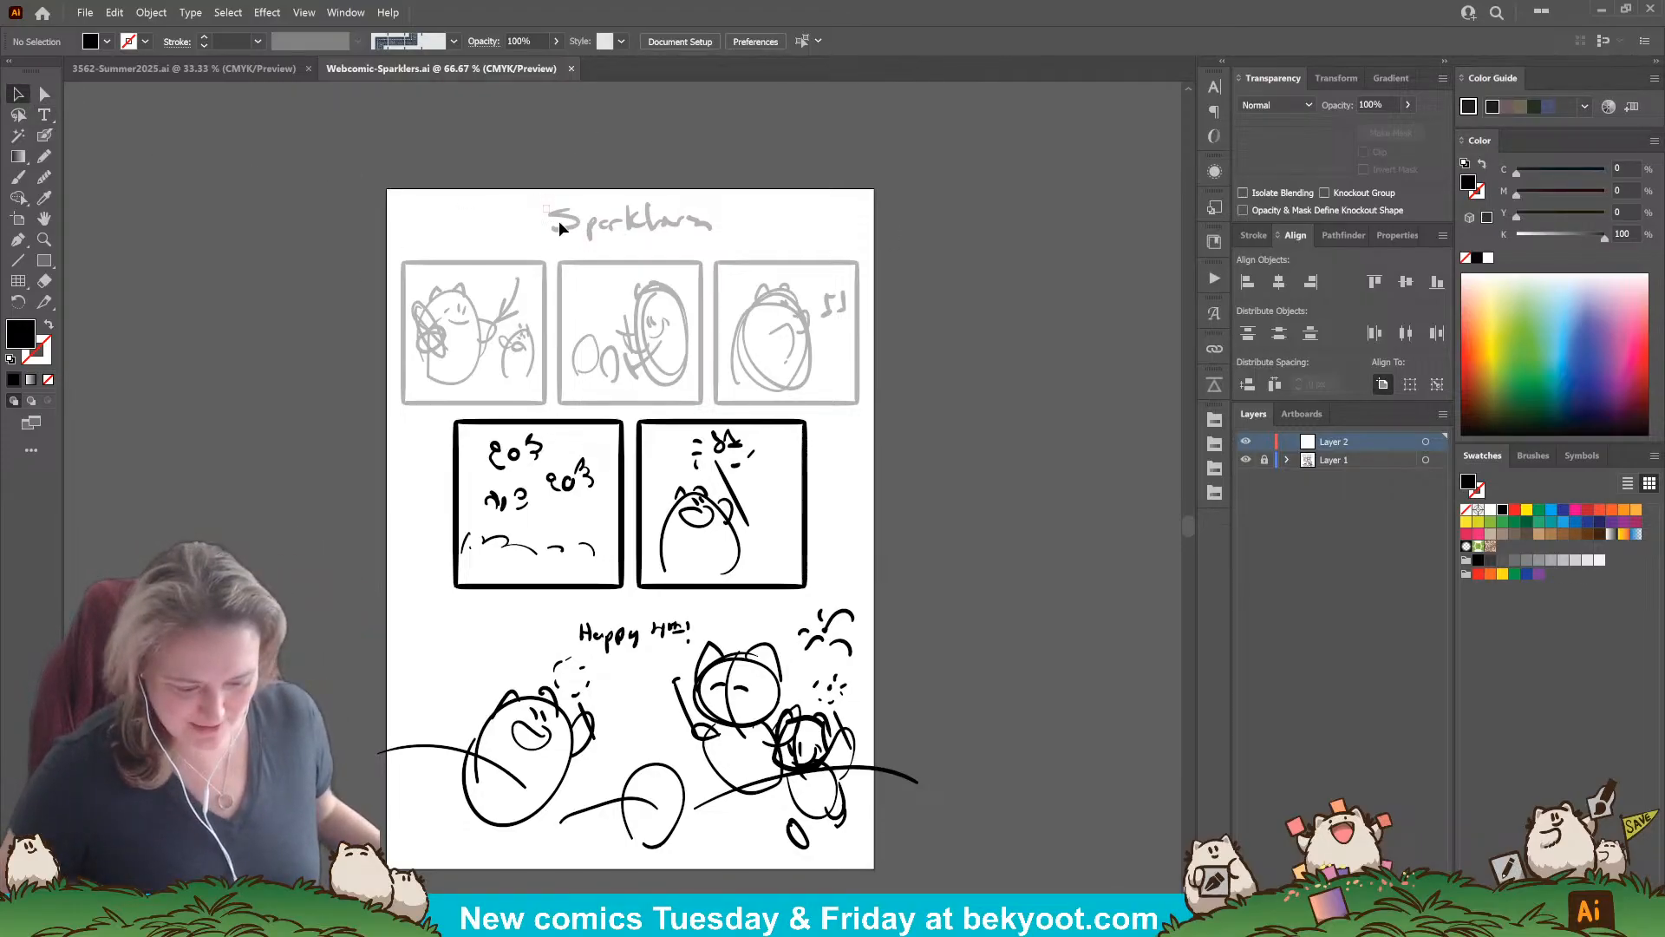
# Step: Add the typed title "Sparklers" beside the faded hand-lettered title on the new layer
pyautogui.click(45, 115)
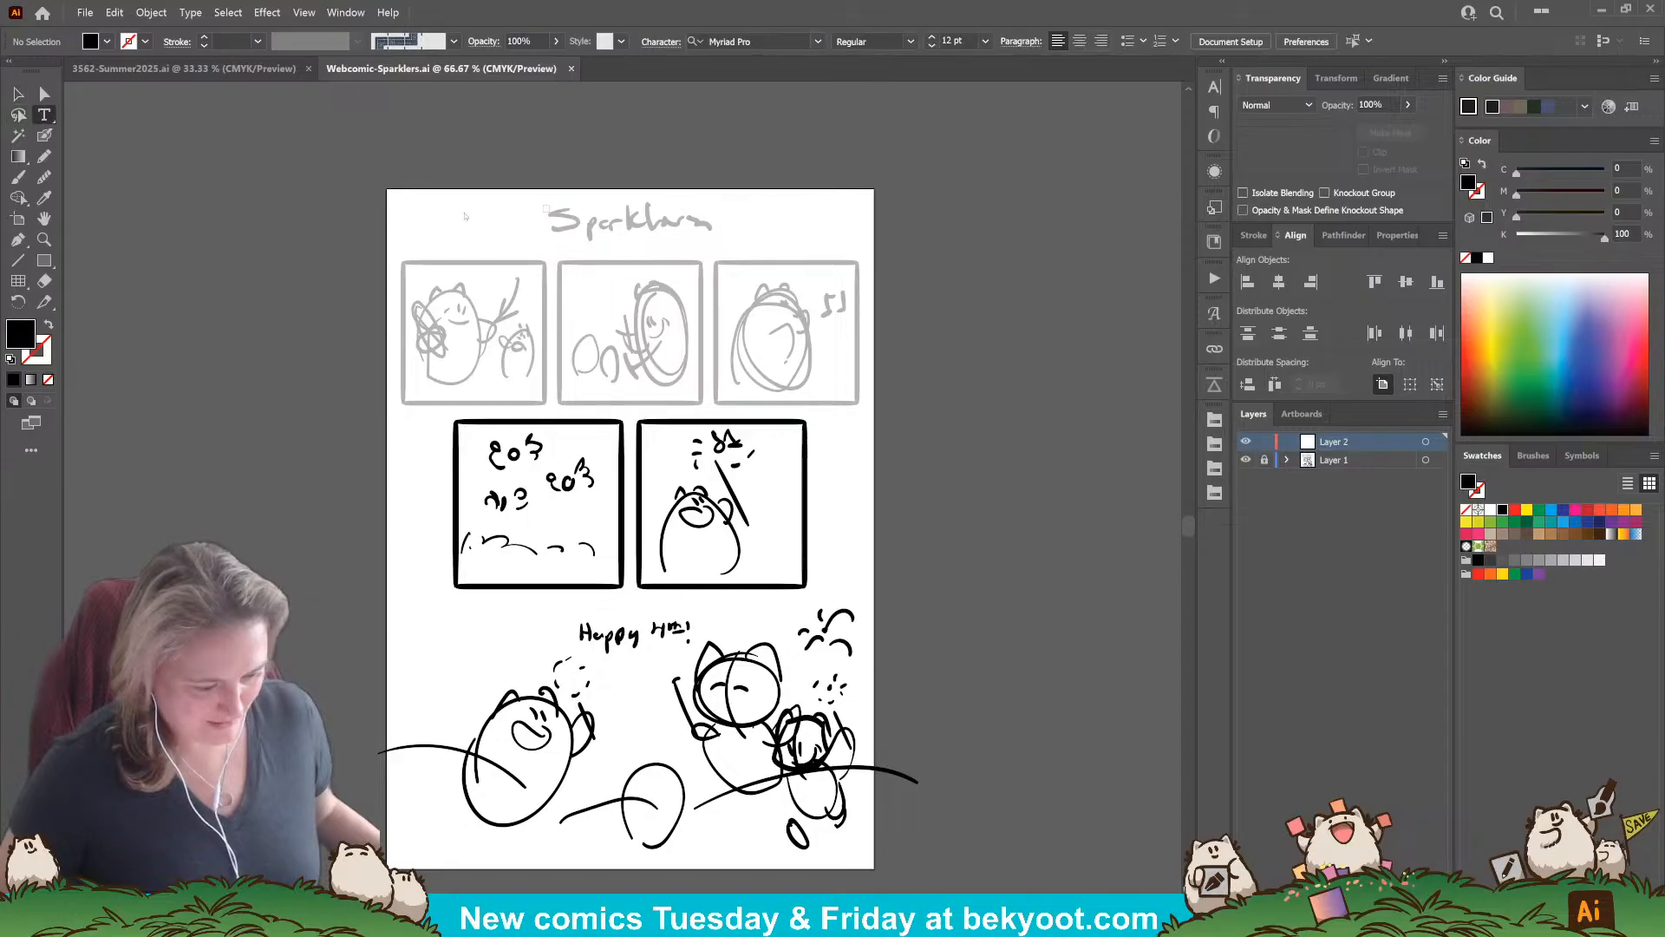
pyautogui.click(514, 219)
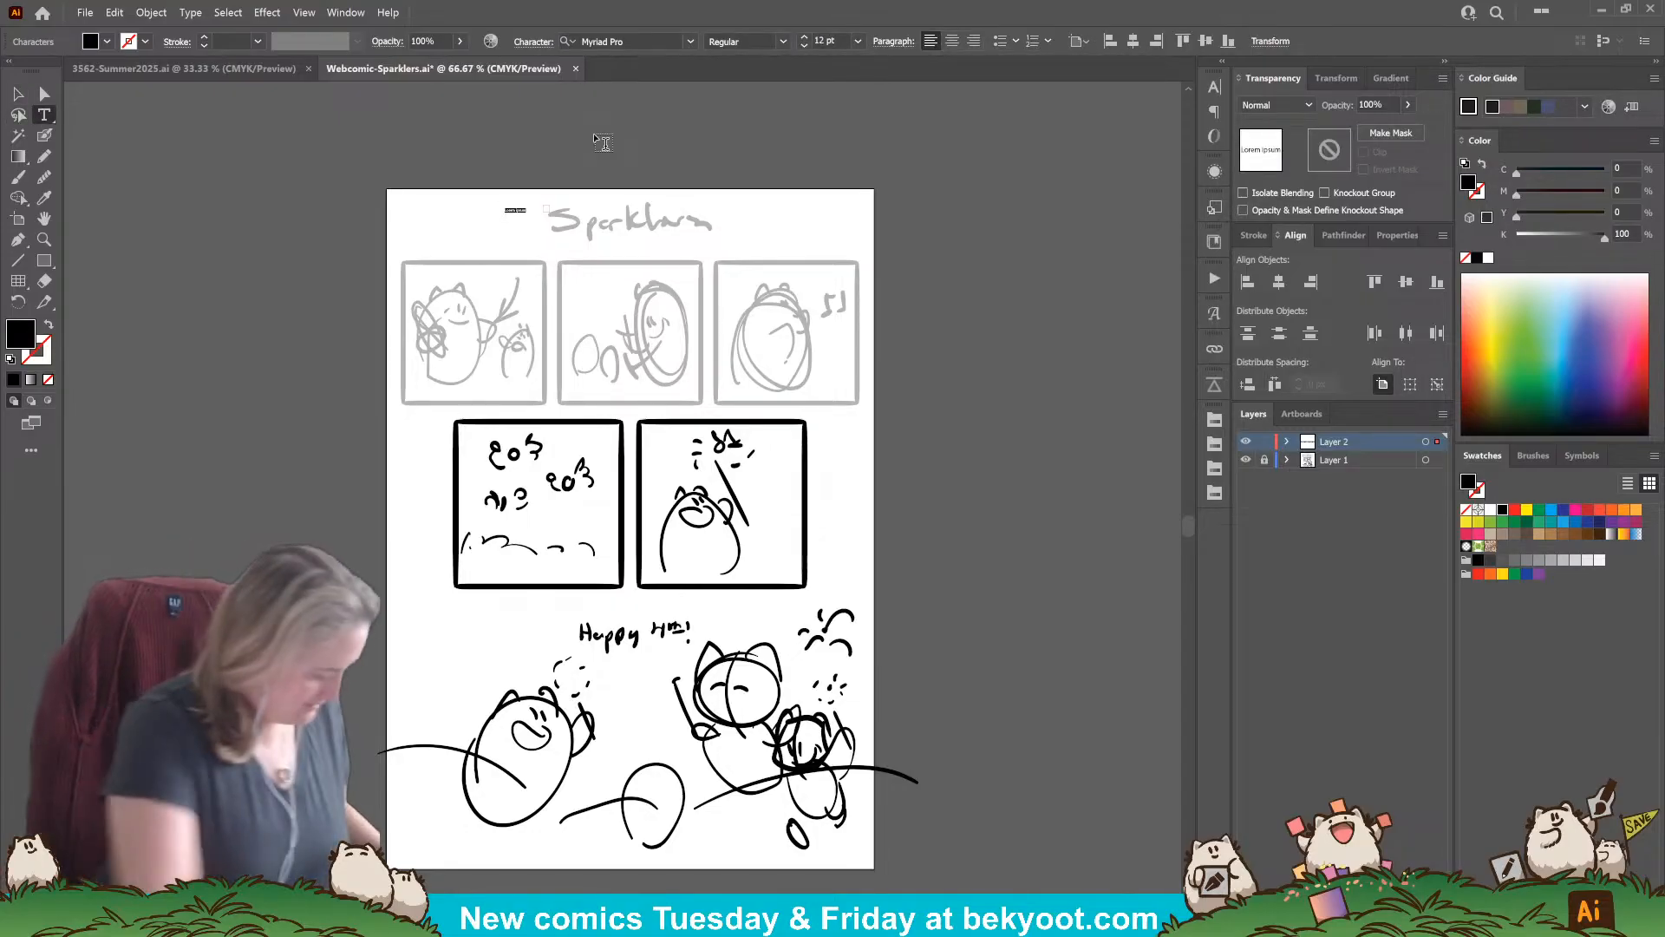
pyautogui.write('Sparklers')
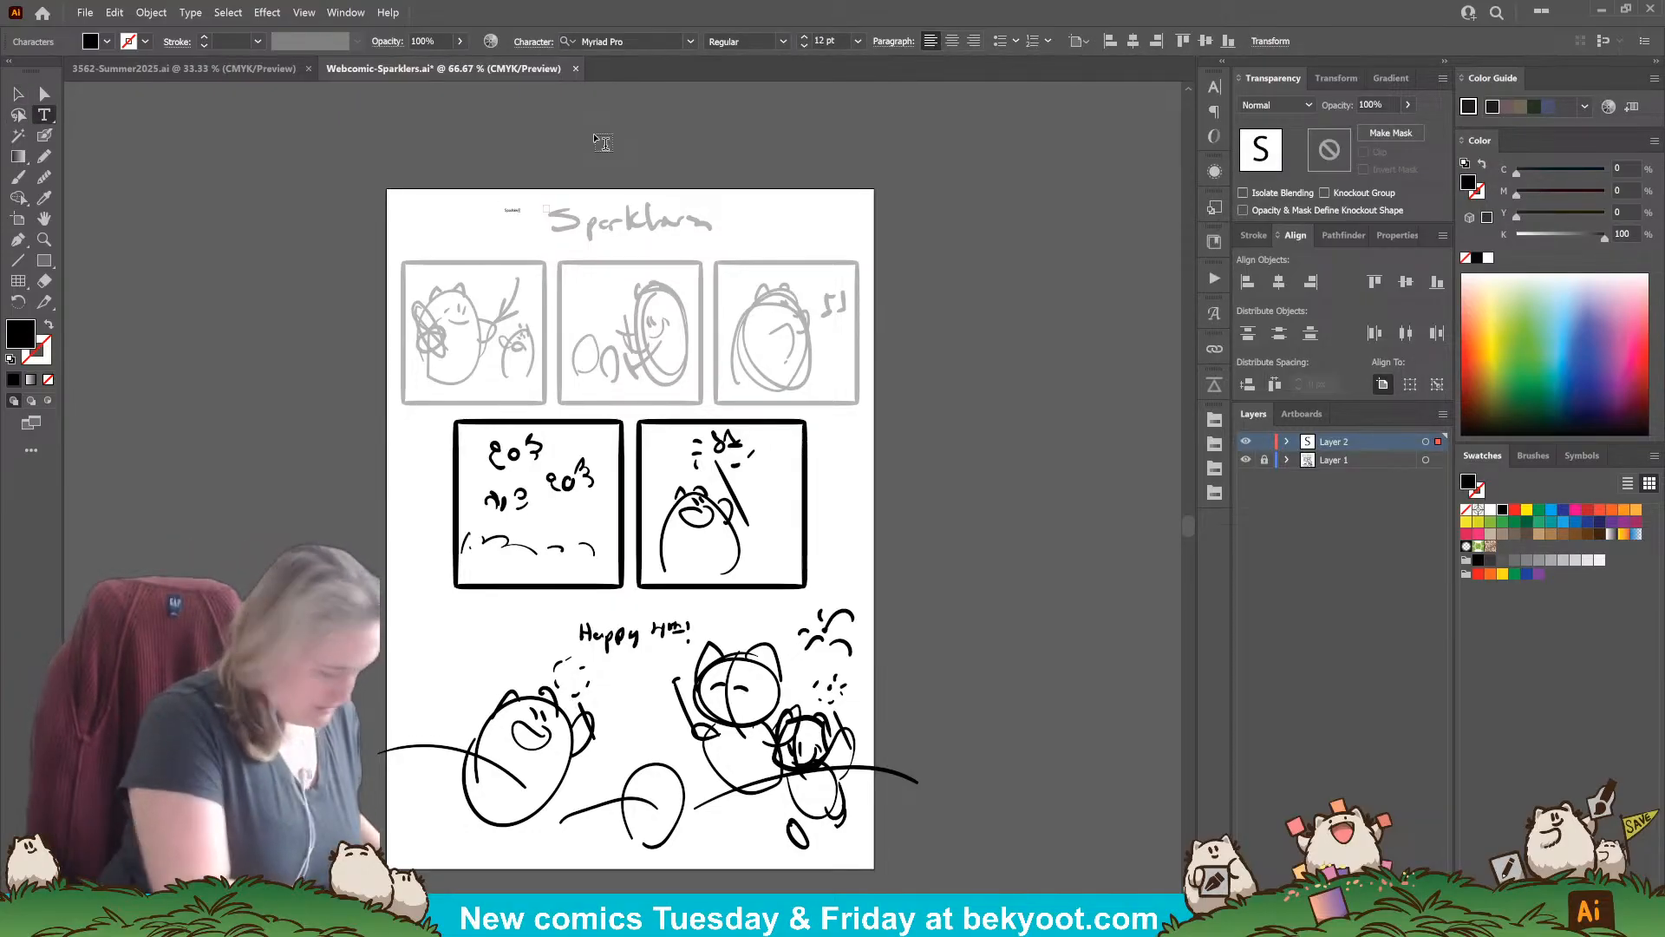
# Step: Enlarge the typed title to 48 pt and set its font to KG Second Chances Solid
pyautogui.hotkey('ctrl', 'a')
pyautogui.hotkey('ctrl', 'shift', '.')
pyautogui.hotkey('ctrl', 'shift', '.')
pyautogui.hotkey('ctrl', 'shift', '.')
pyautogui.hotkey('ctrl', 'shift', '.')
pyautogui.hotkey('ctrl', 'shift', '.')
pyautogui.hotkey('ctrl', 'shift', '.')
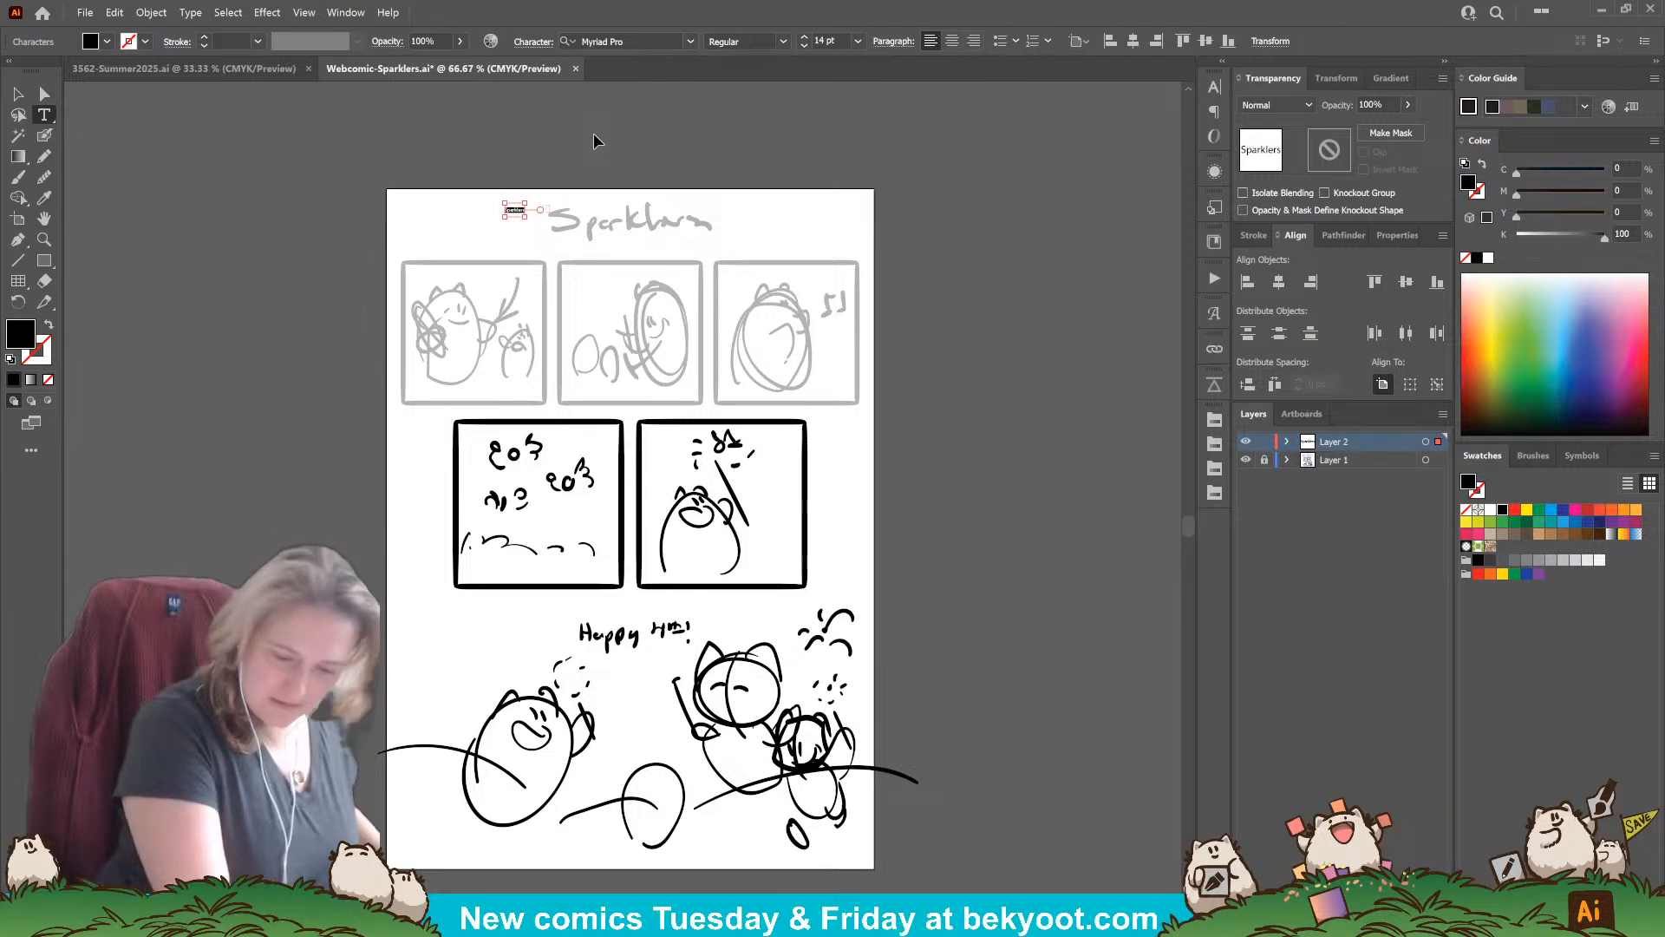
pyautogui.hotkey('ctrl', 'shift', '.')
pyautogui.hotkey('ctrl', 'shift', '.')
pyautogui.hotkey('ctrl', 'shift', '.')
pyautogui.hotkey('ctrl', 'shift', '.')
pyautogui.hotkey('ctrl', 'shift', '.')
pyautogui.hotkey('ctrl', 'shift', '.')
pyautogui.hotkey('ctrl', 'shift', '.')
pyautogui.hotkey('ctrl', 'shift', '.')
pyautogui.hotkey('ctrl', 'shift', '.')
pyautogui.hotkey('ctrl', 'shift', '.')
pyautogui.hotkey('ctrl', 'shift', '.')
pyautogui.hotkey('ctrl', 'shift', '.')
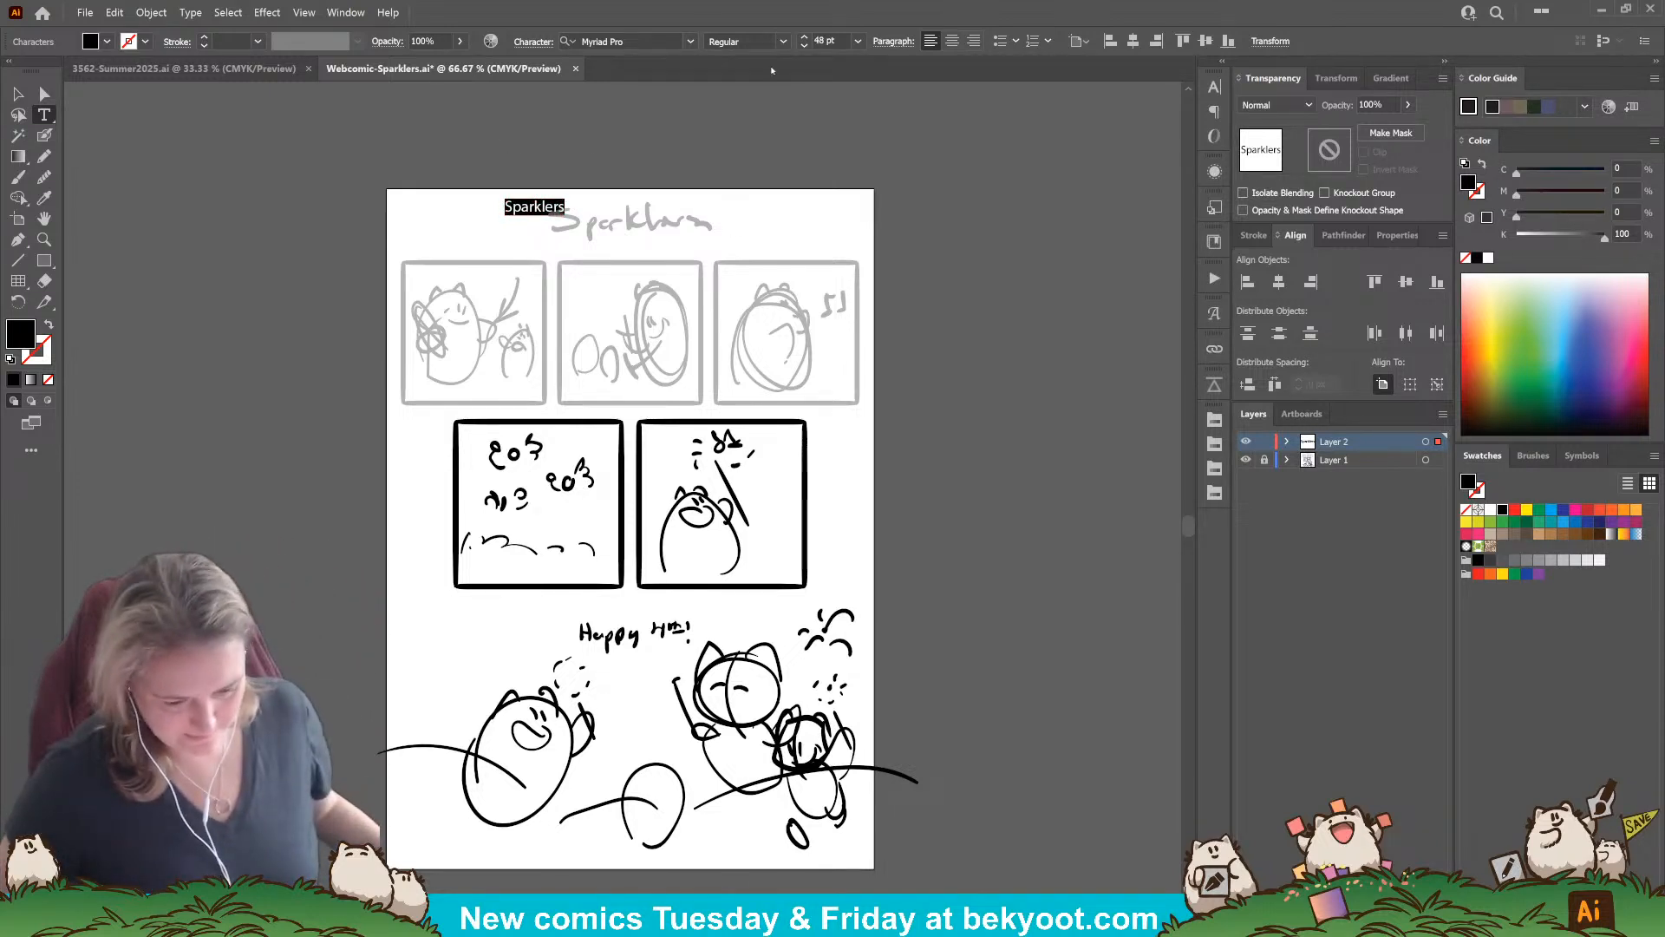
pyautogui.click(691, 42)
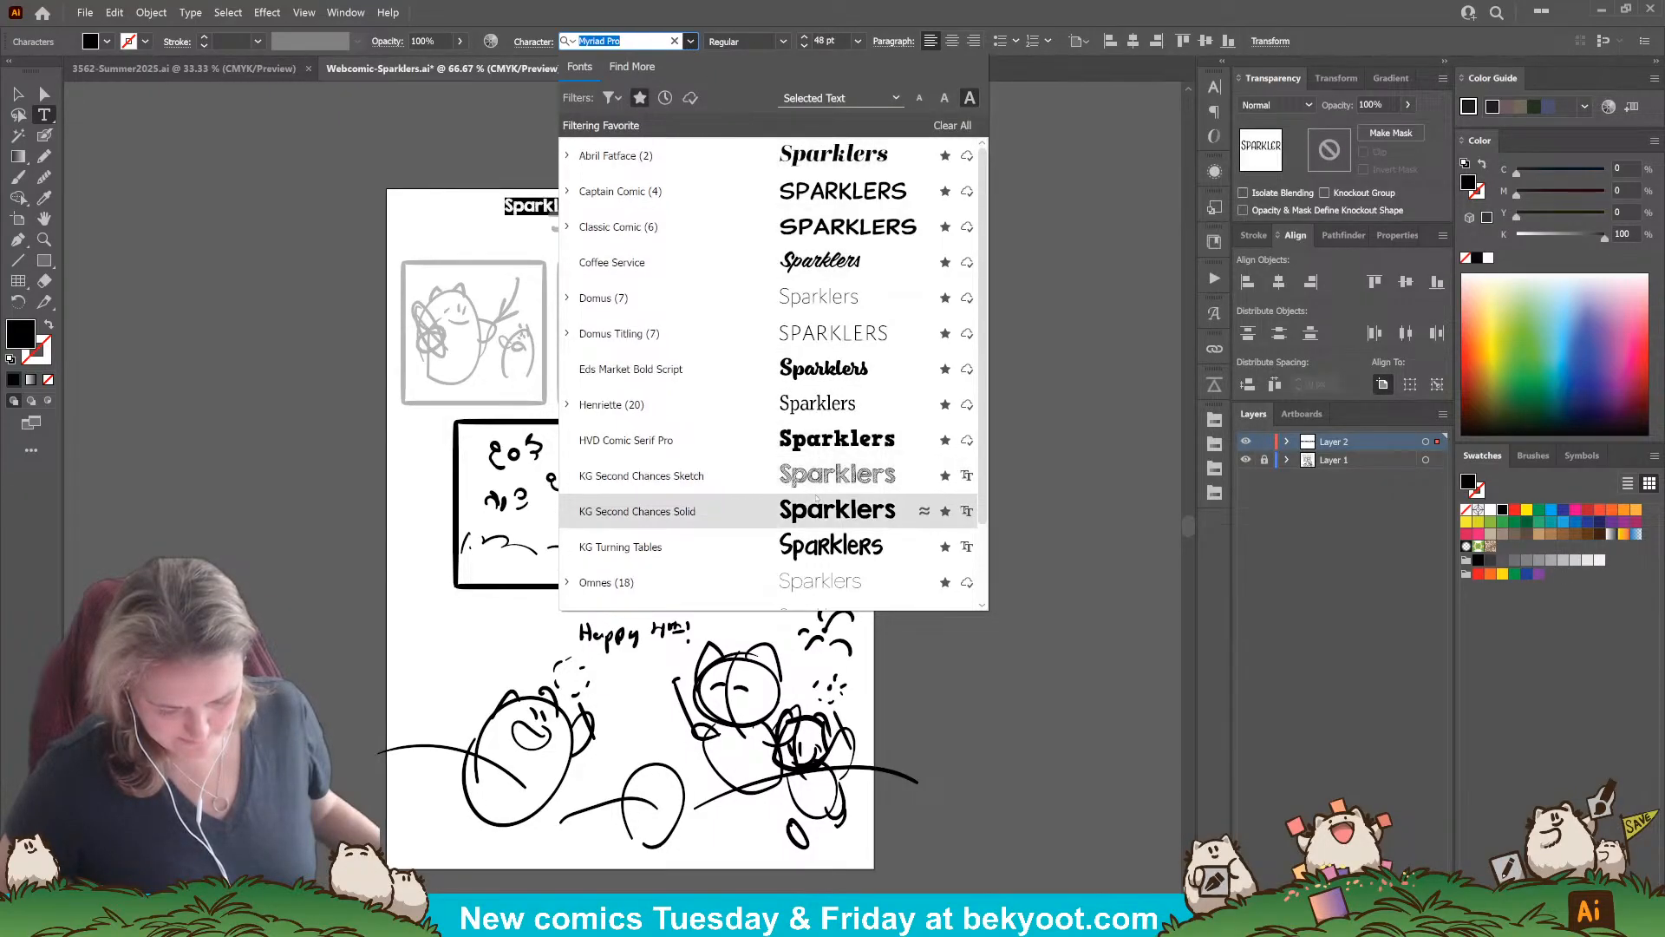
pyautogui.click(820, 520)
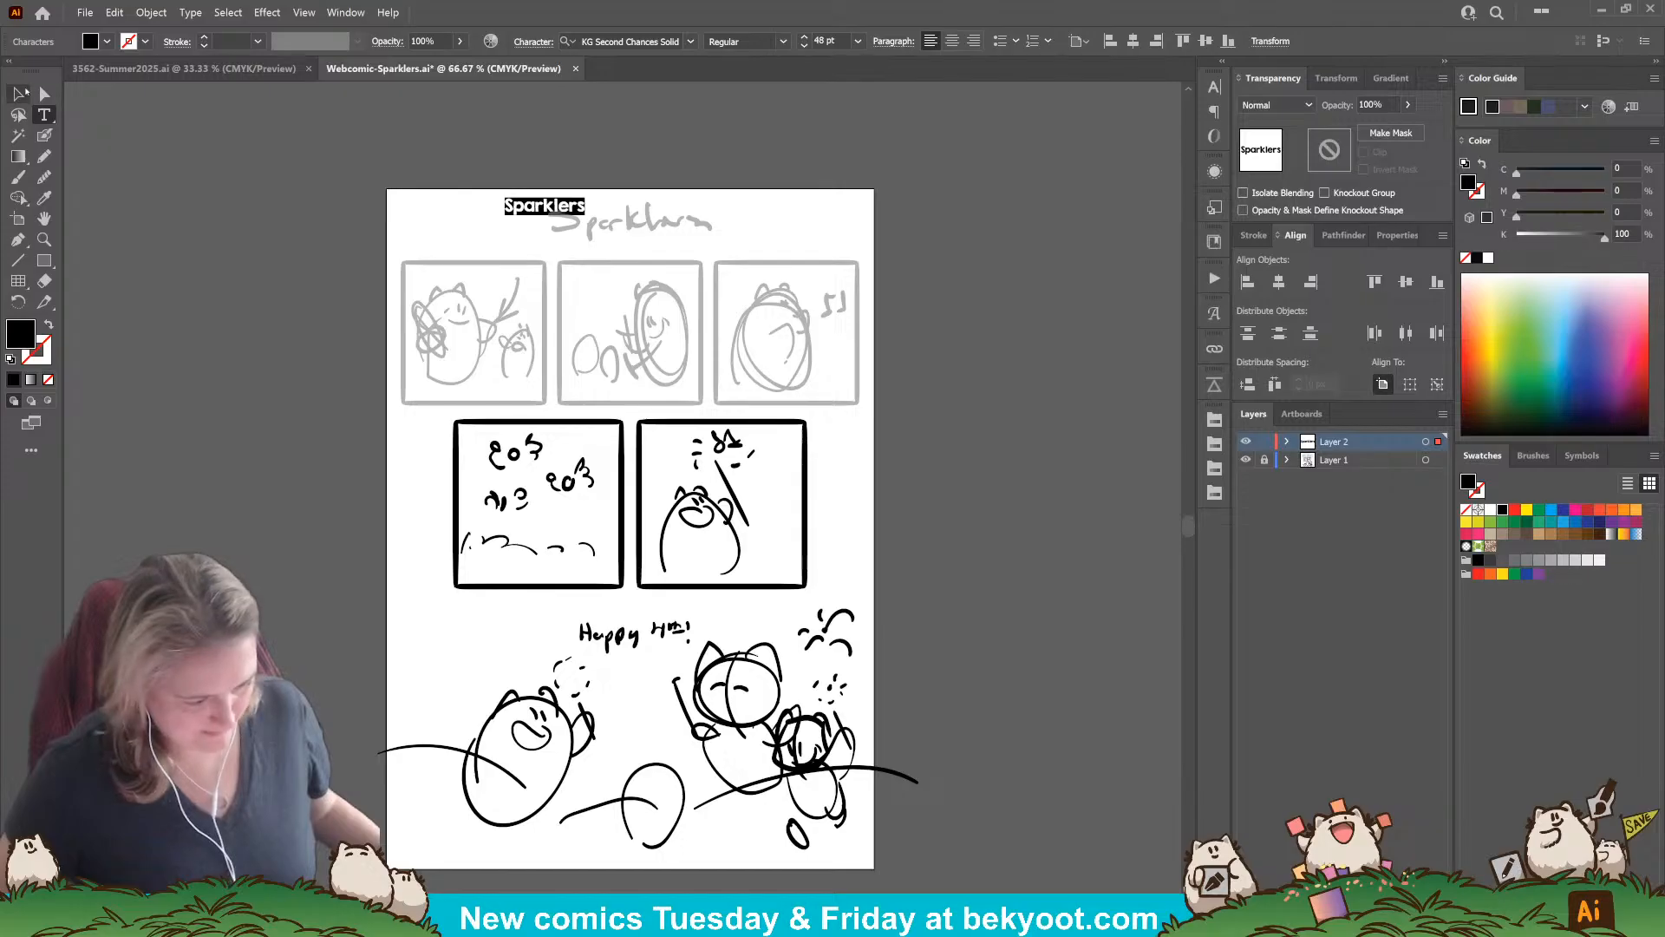
# Step: Scale the typed title up to about 133.6 pt over the sketched title and centre it horizontally on the artboard
pyautogui.click(17, 93)
pyautogui.moveTo(586, 215); pyautogui.dragTo(742, 199)
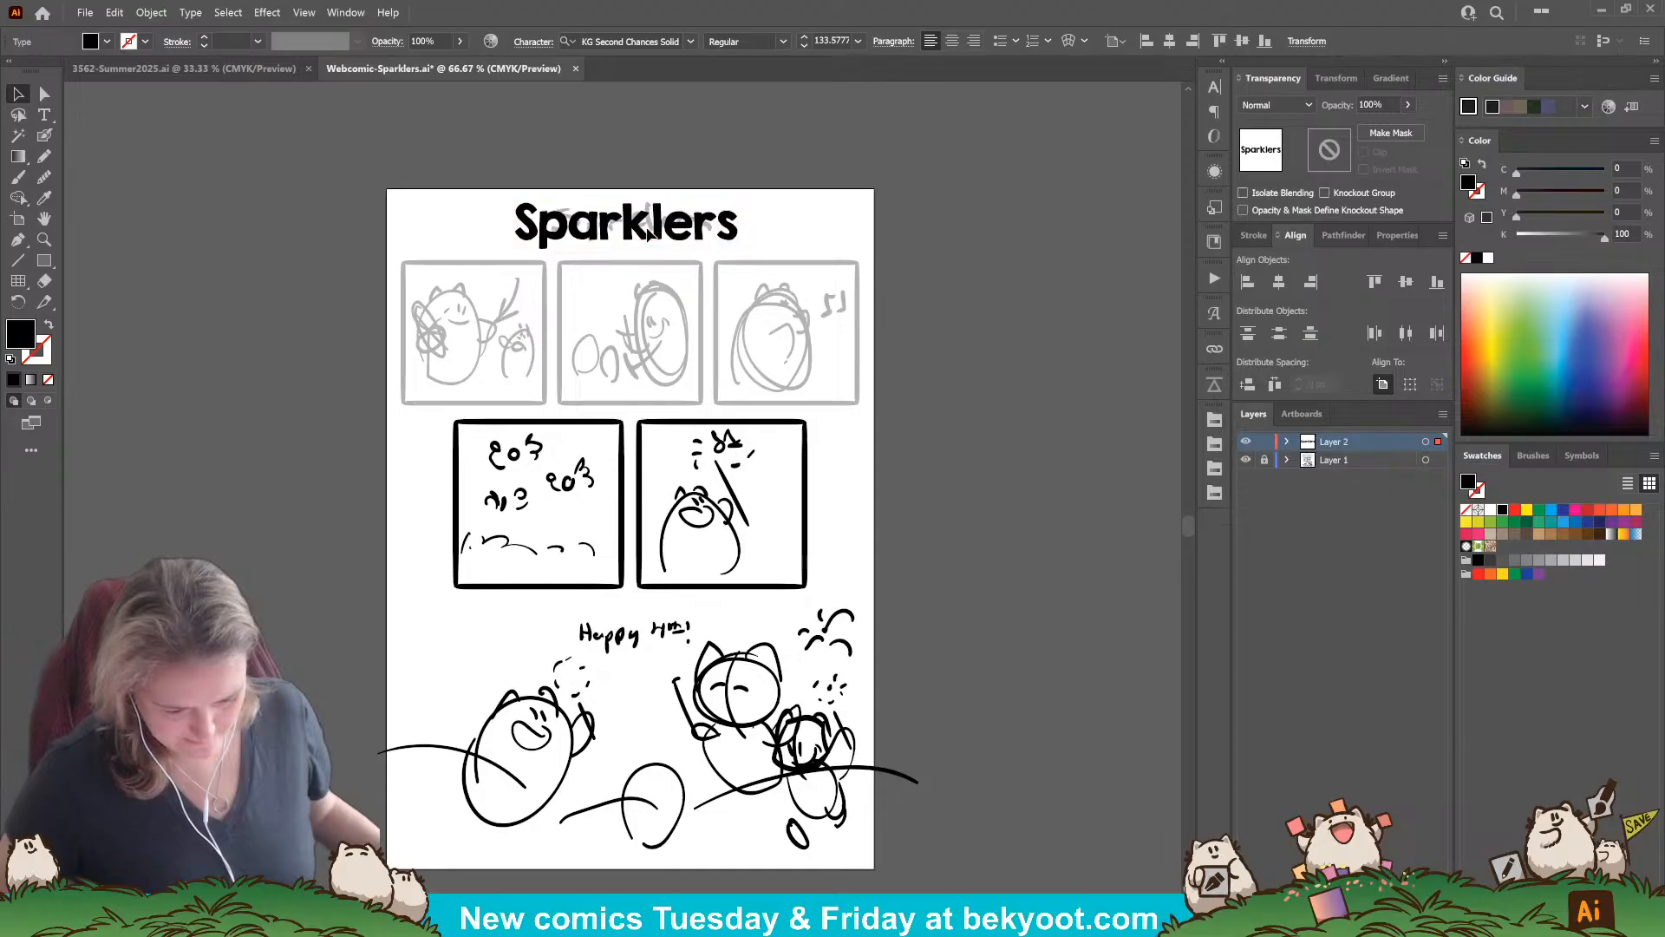
pyautogui.click(1280, 283)
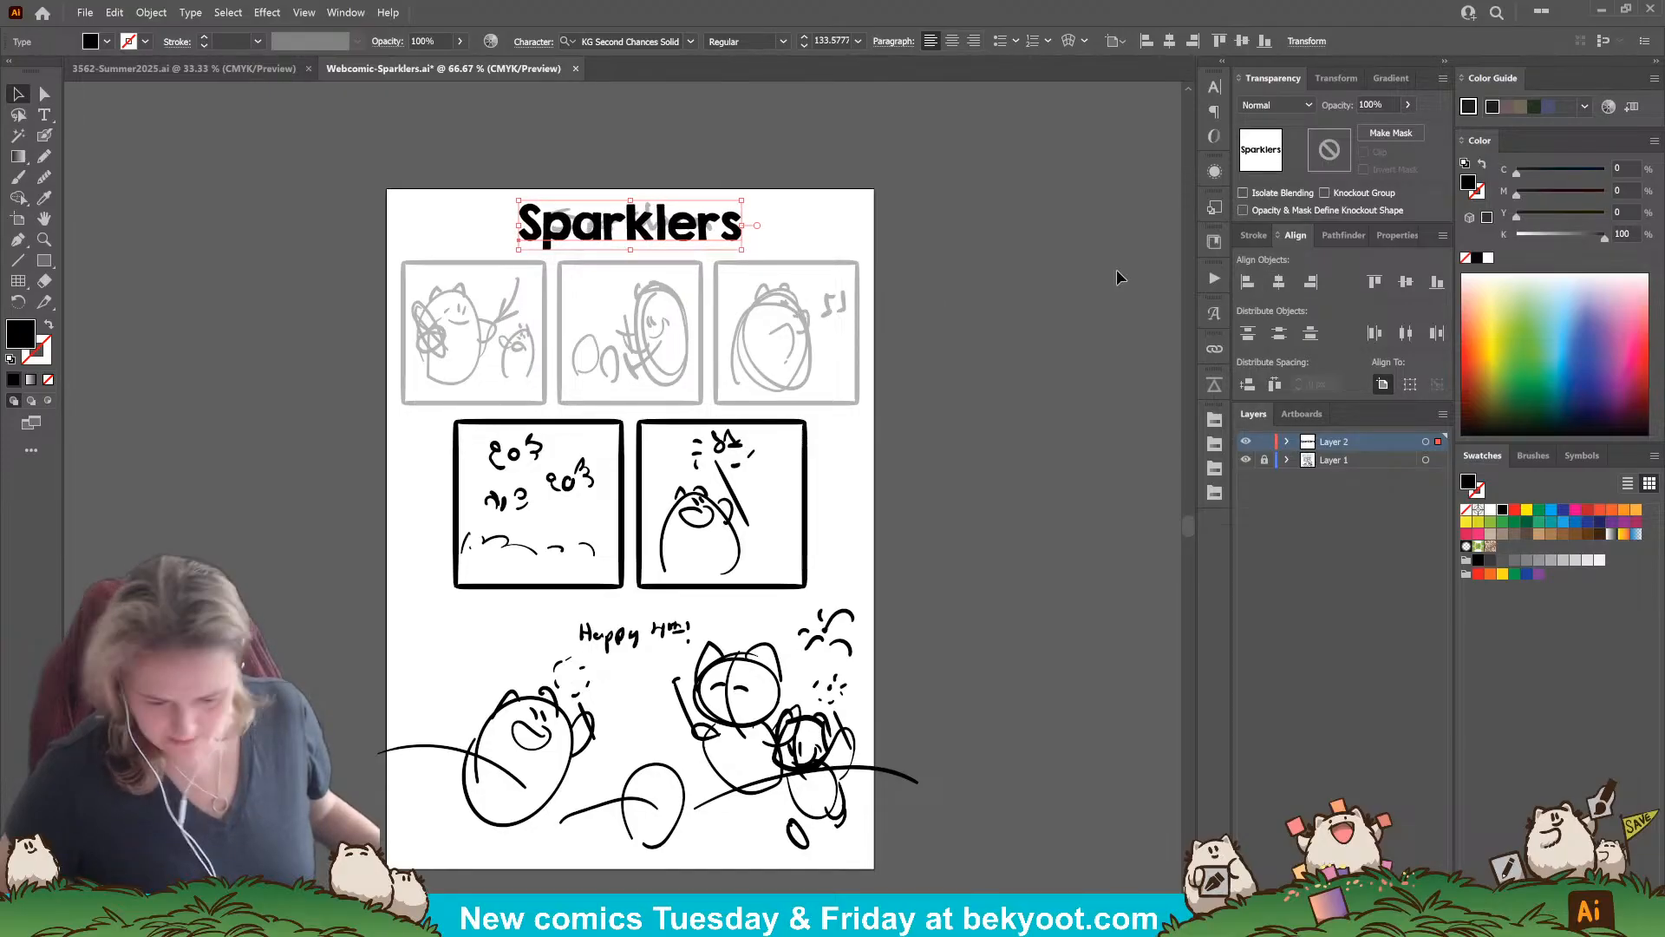
pyautogui.click(989, 269)
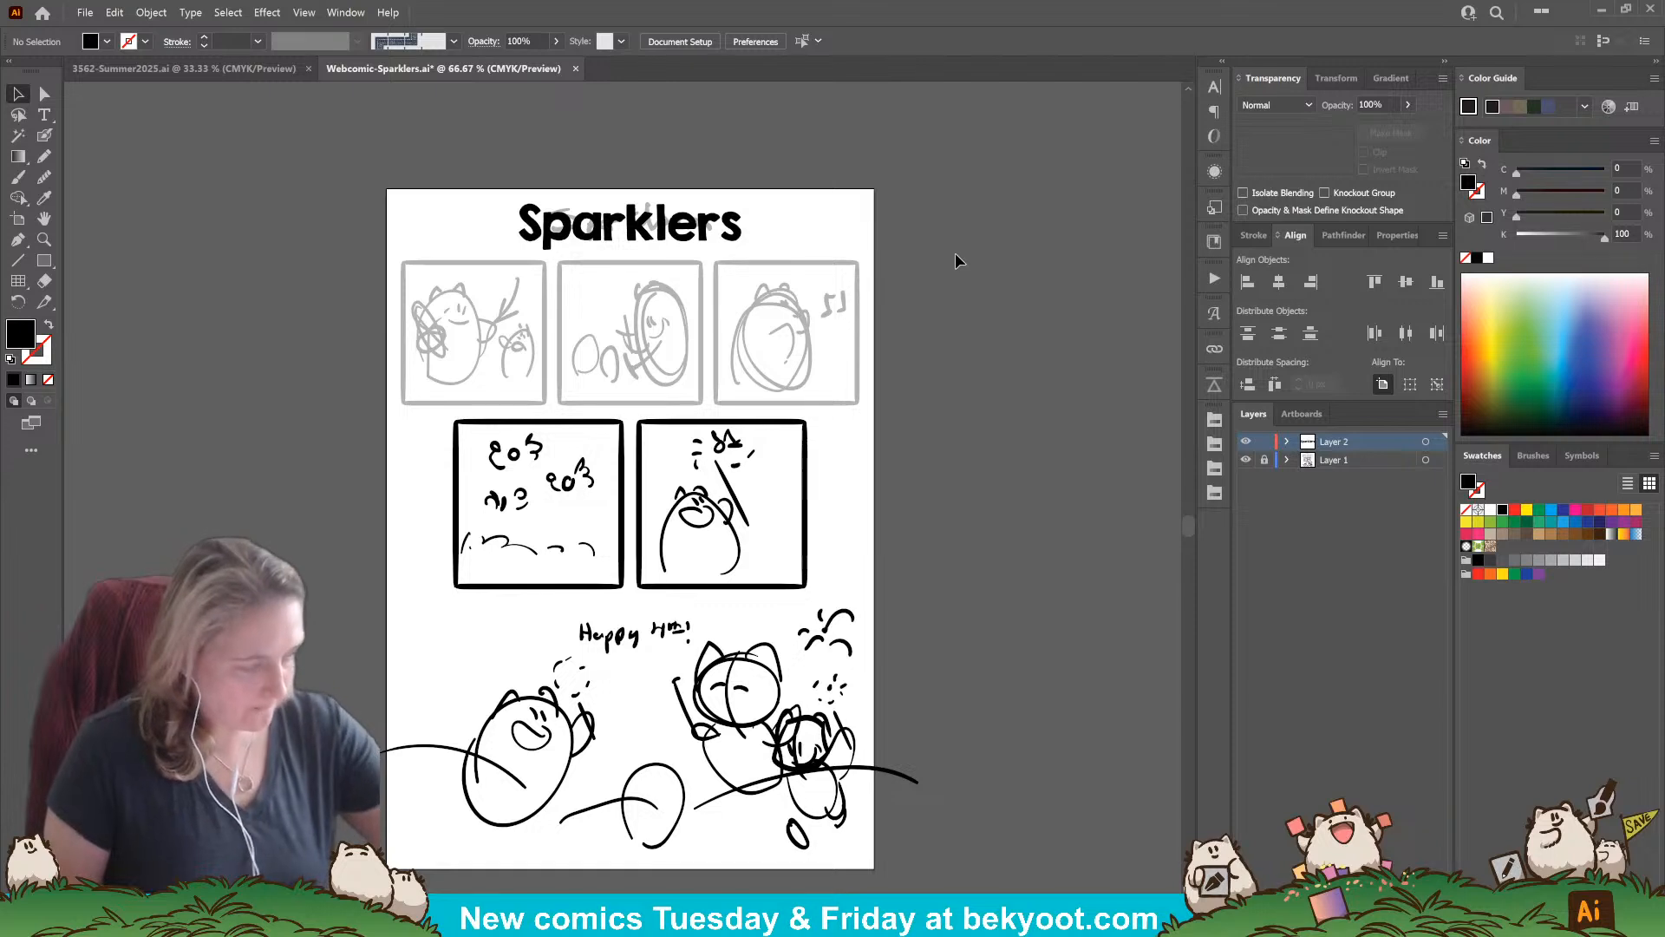
# Step: Paint a thick straight vertical line over the left edge of the first panel and align it with the sketched border
pyautogui.click(44, 135)
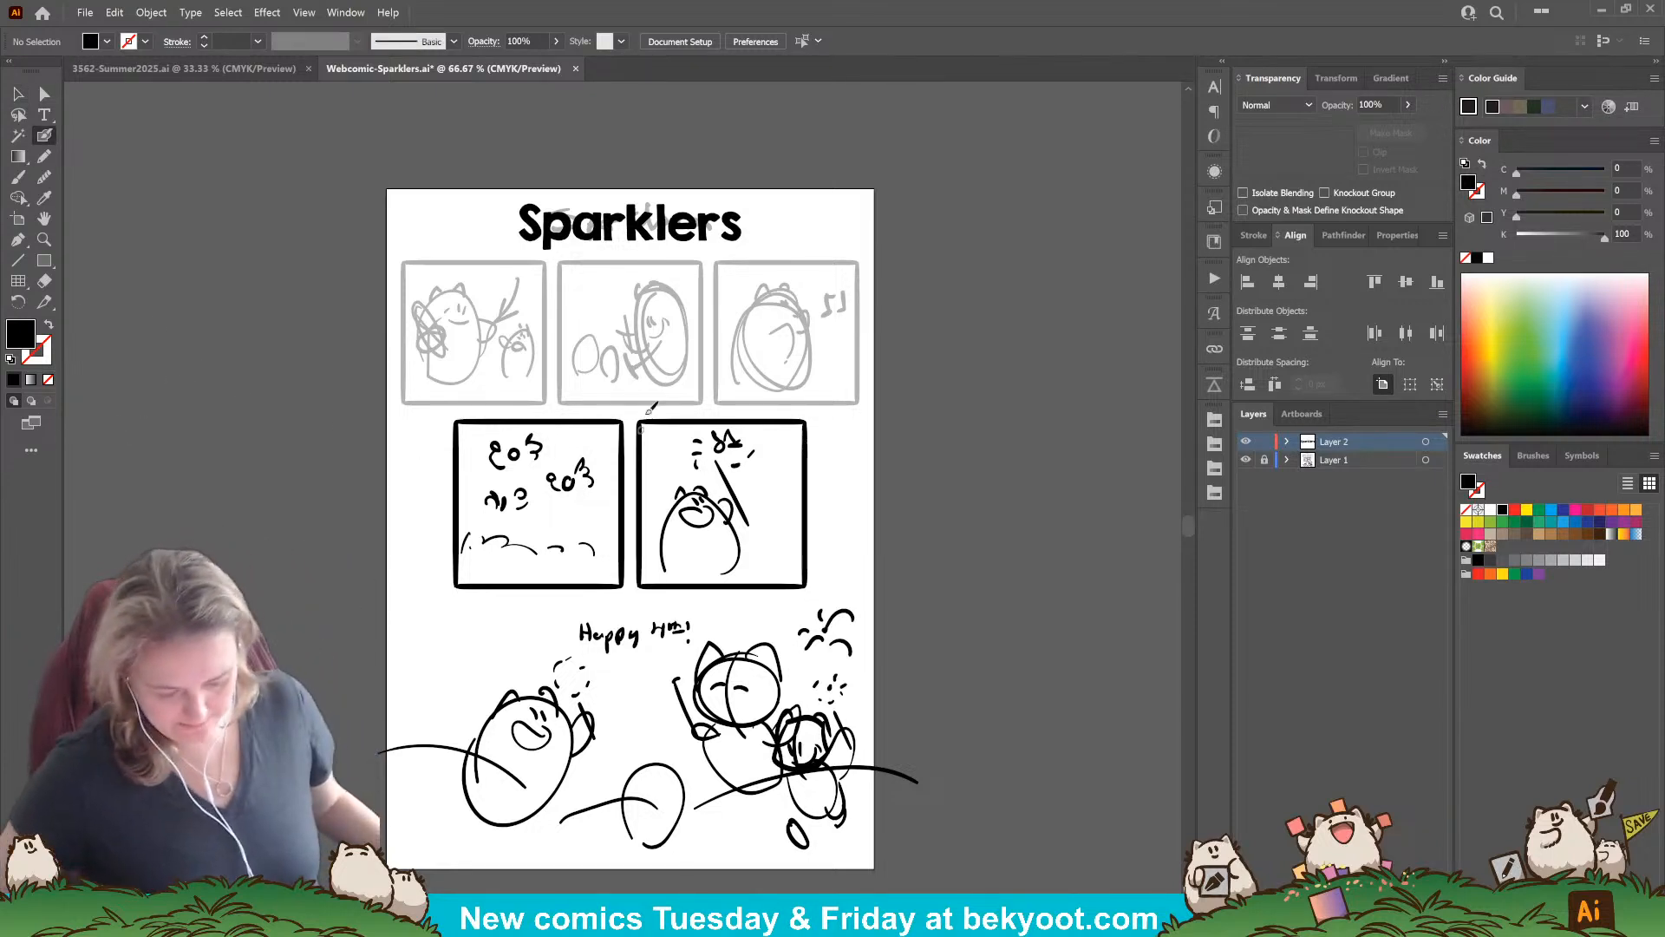
pyautogui.scroll(1, 475, 362)
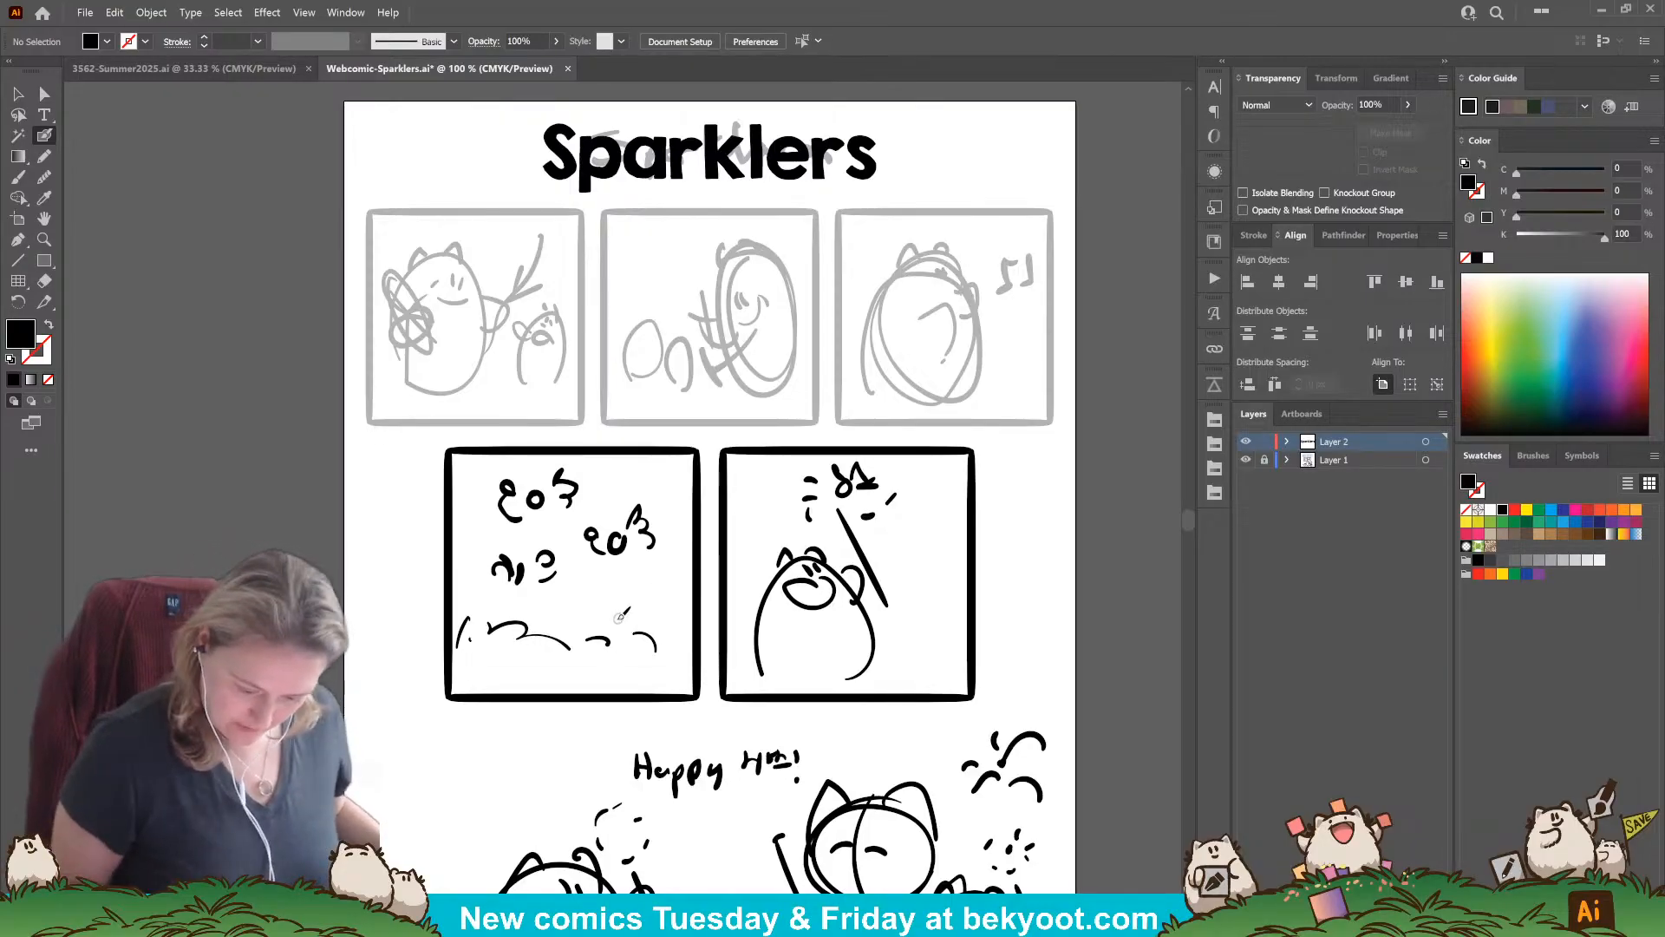
pyautogui.moveTo(416, 411); pyautogui.dragTo(494, 496)
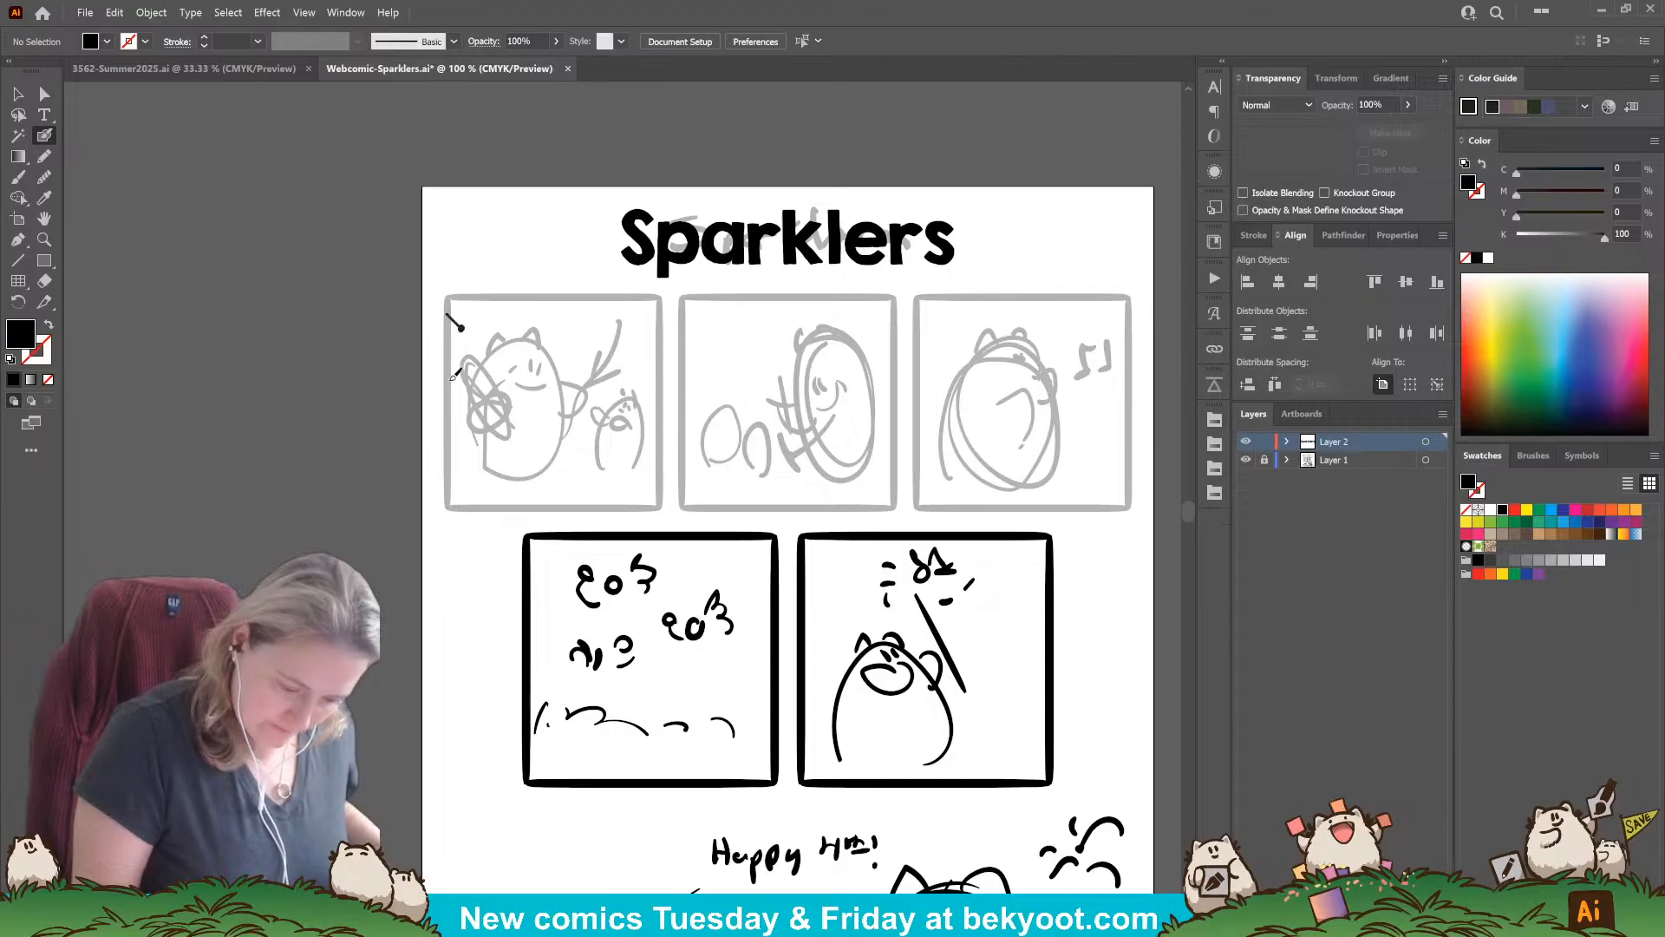
pyautogui.moveTo(453, 318)
pyautogui.mouseDown()
pyautogui.moveTo(448, 498)
pyautogui.moveTo(451, 314)
pyautogui.mouseUp()
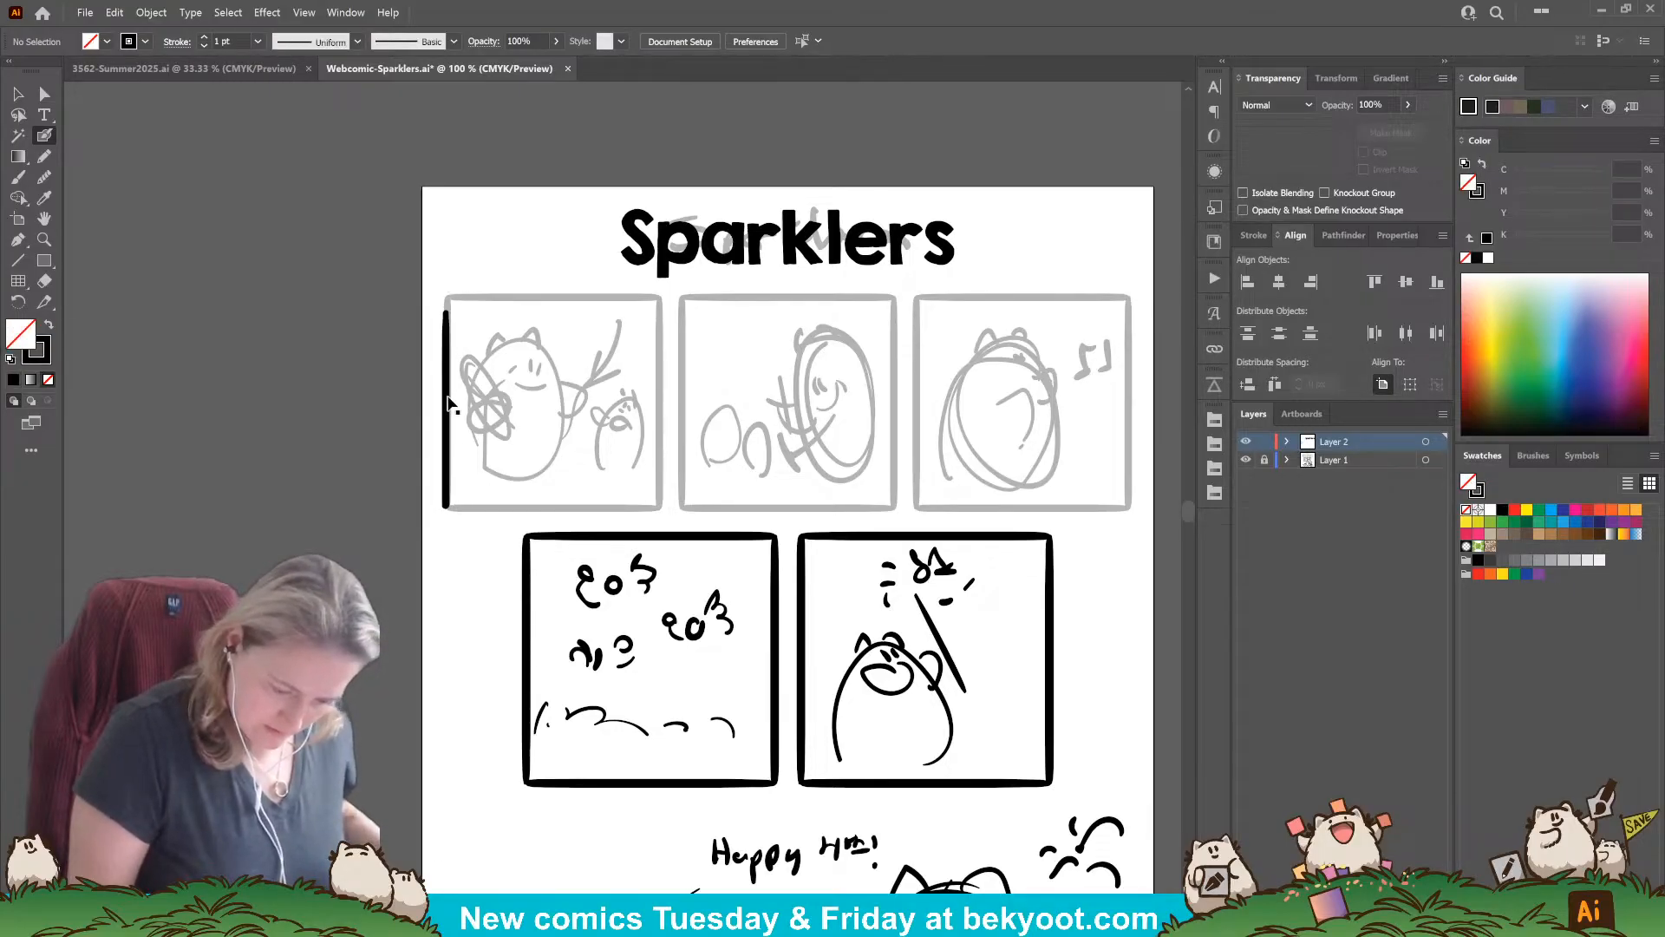
pyautogui.moveTo(450, 396); pyautogui.dragTo(452, 397)
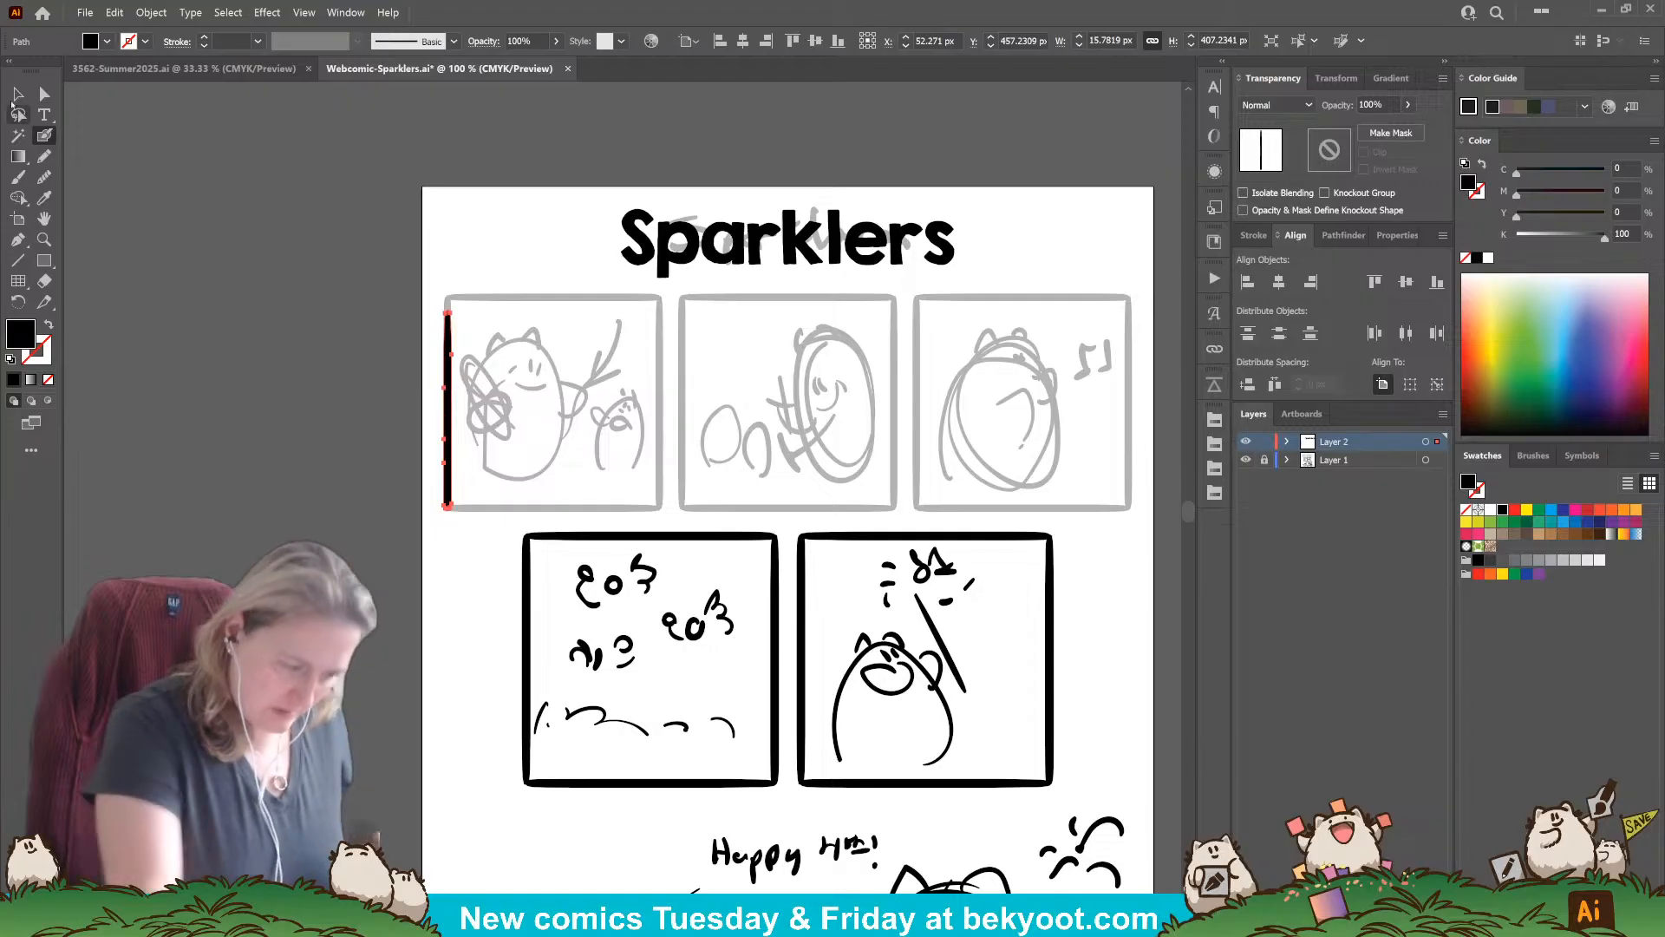
# Step: Duplicate the border line, rotate the copy 90° and fit it along the first panel's top edge
pyautogui.press('v')
pyautogui.moveTo(439, 307)
pyautogui.mouseDown()
pyautogui.moveTo(614, 286)
pyautogui.moveTo(559, 320)
pyautogui.moveTo(522, 386)
pyautogui.mouseUp()
pyautogui.moveTo(654, 401); pyautogui.dragTo(593, 306)
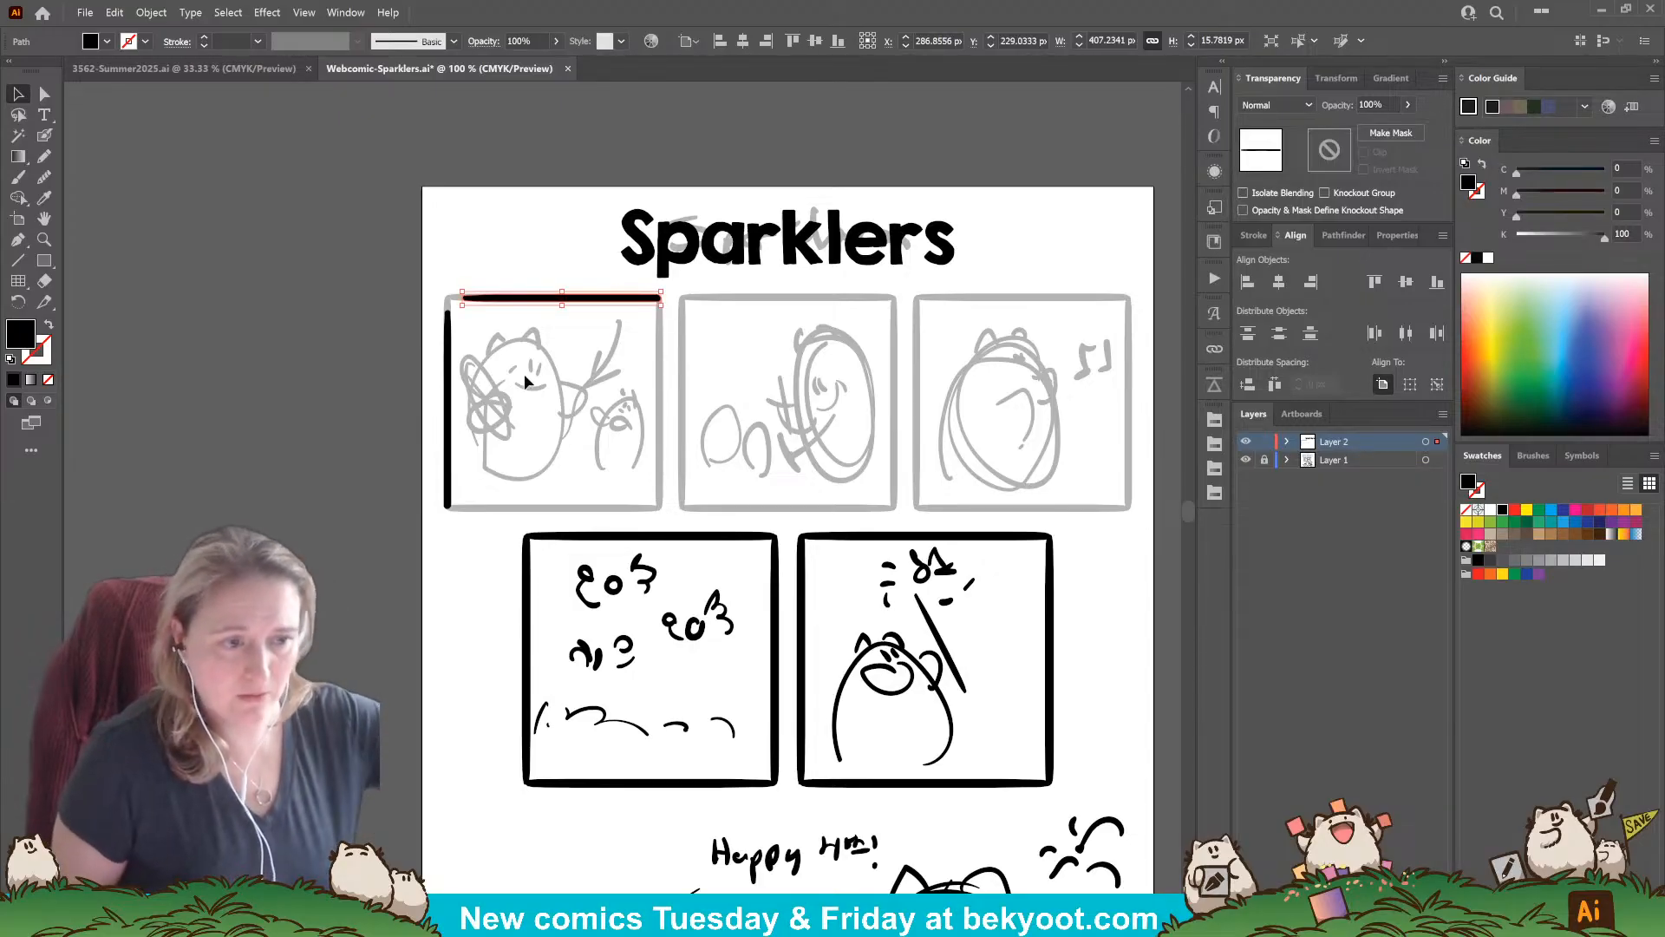
pyautogui.press('Up')
pyautogui.press('Up')
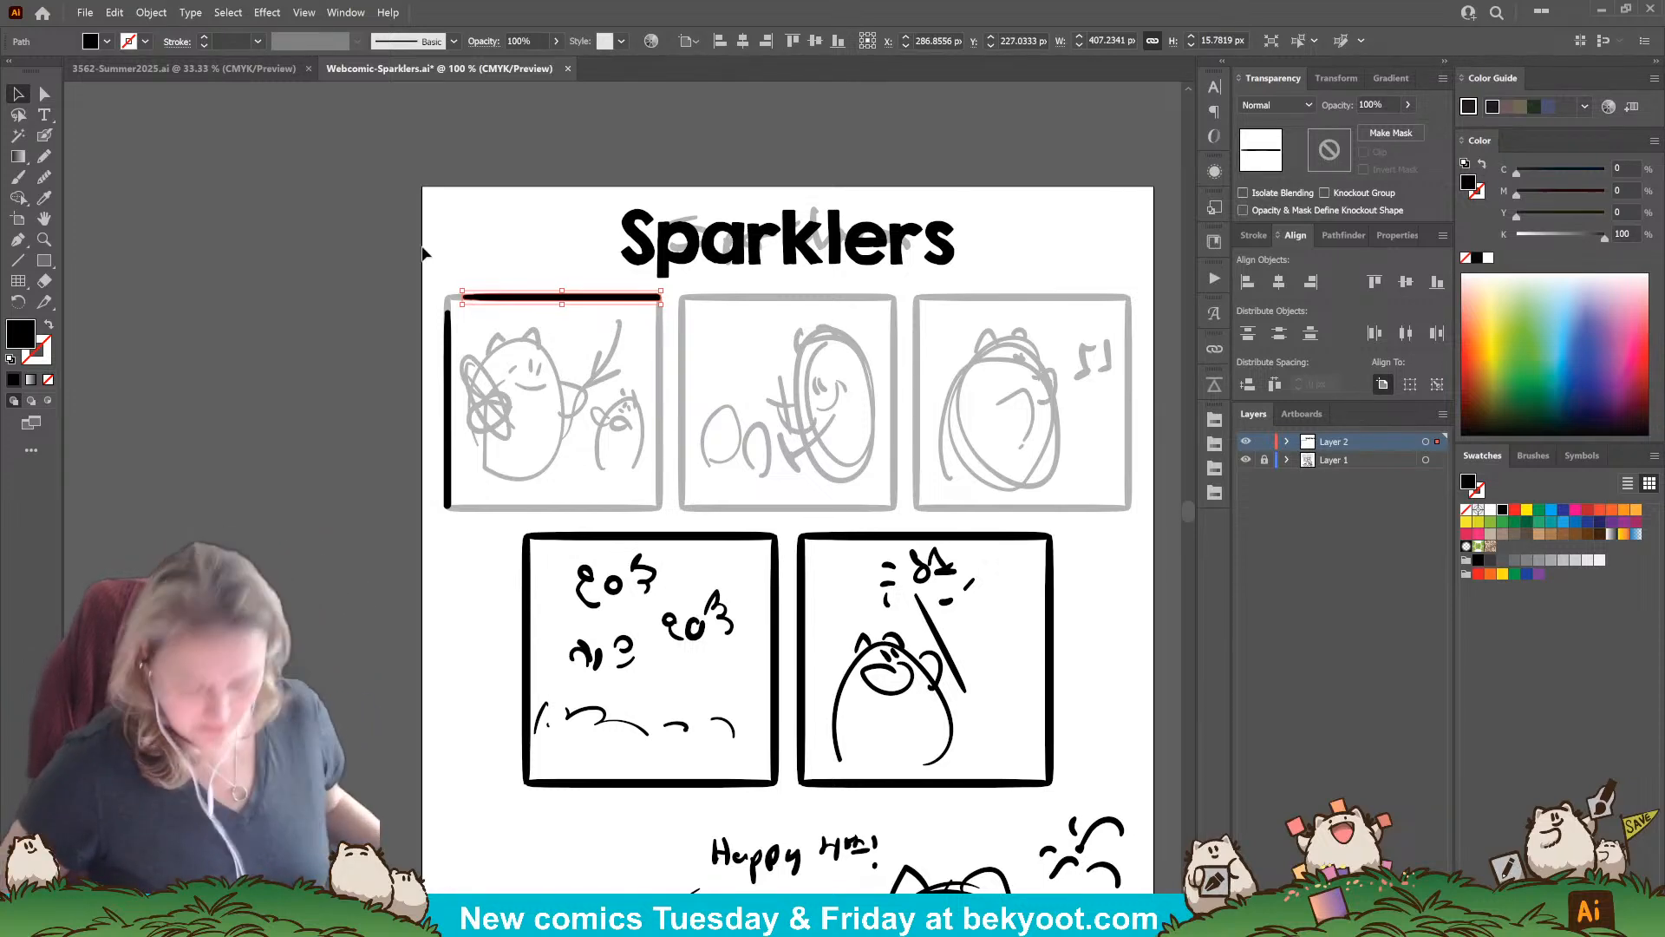
# Step: Nudge the horizontal border line into place over the sketched top edge of the first panel
pyautogui.scroll(2, 450, 212)
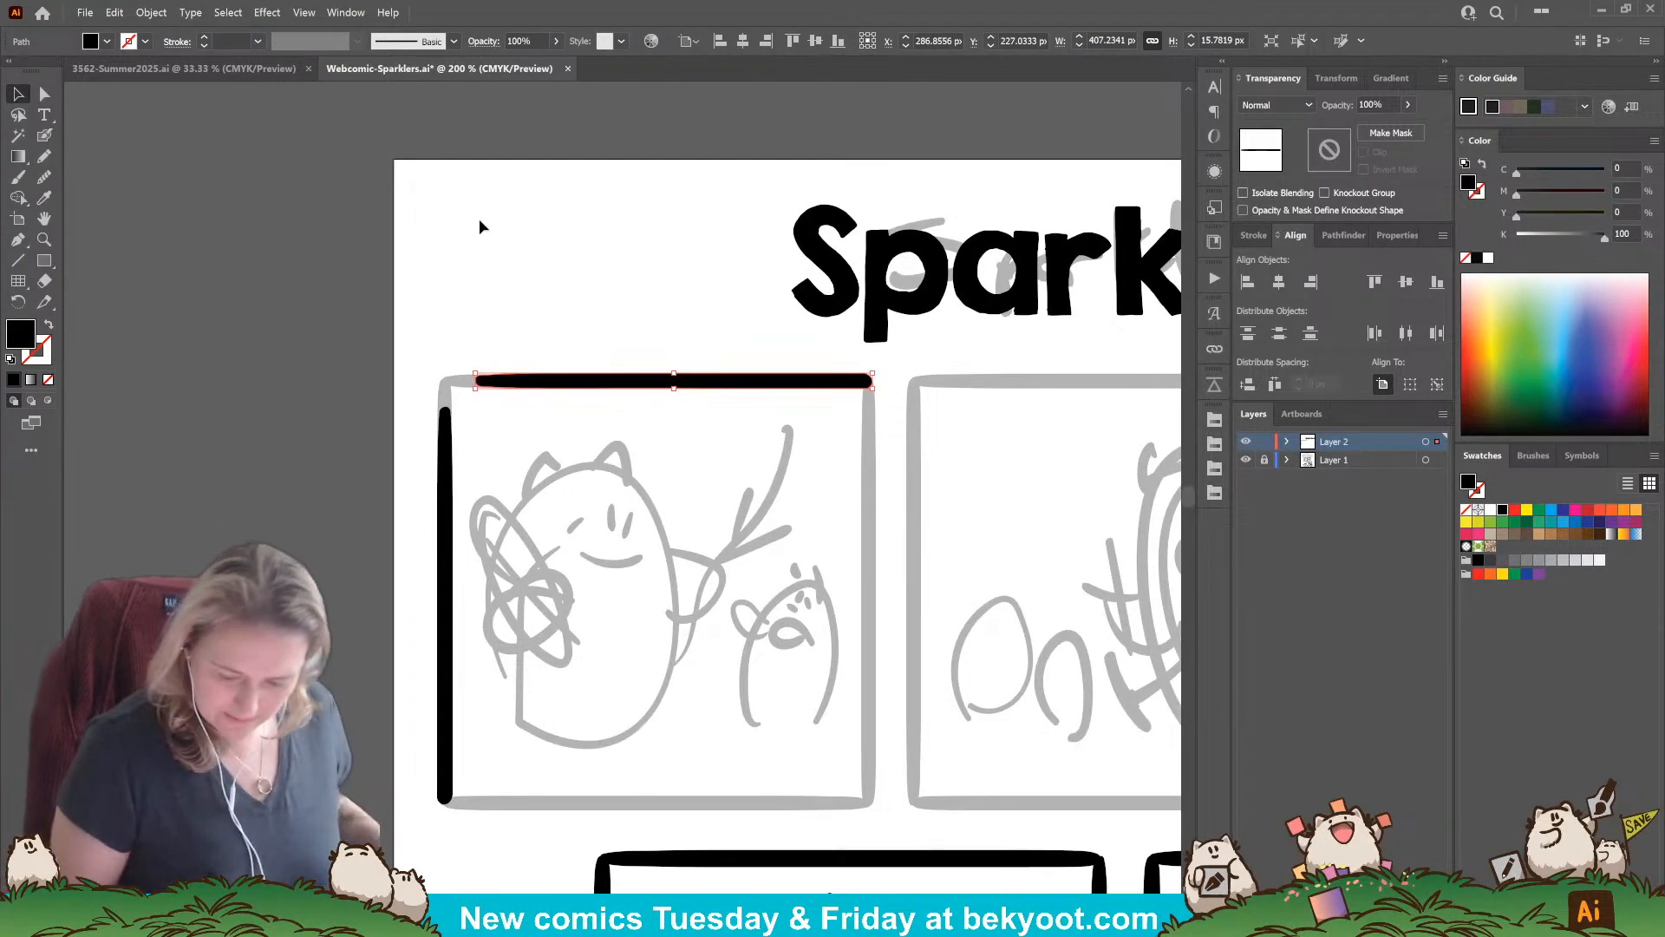
pyautogui.moveTo(801, 383); pyautogui.dragTo(798, 385)
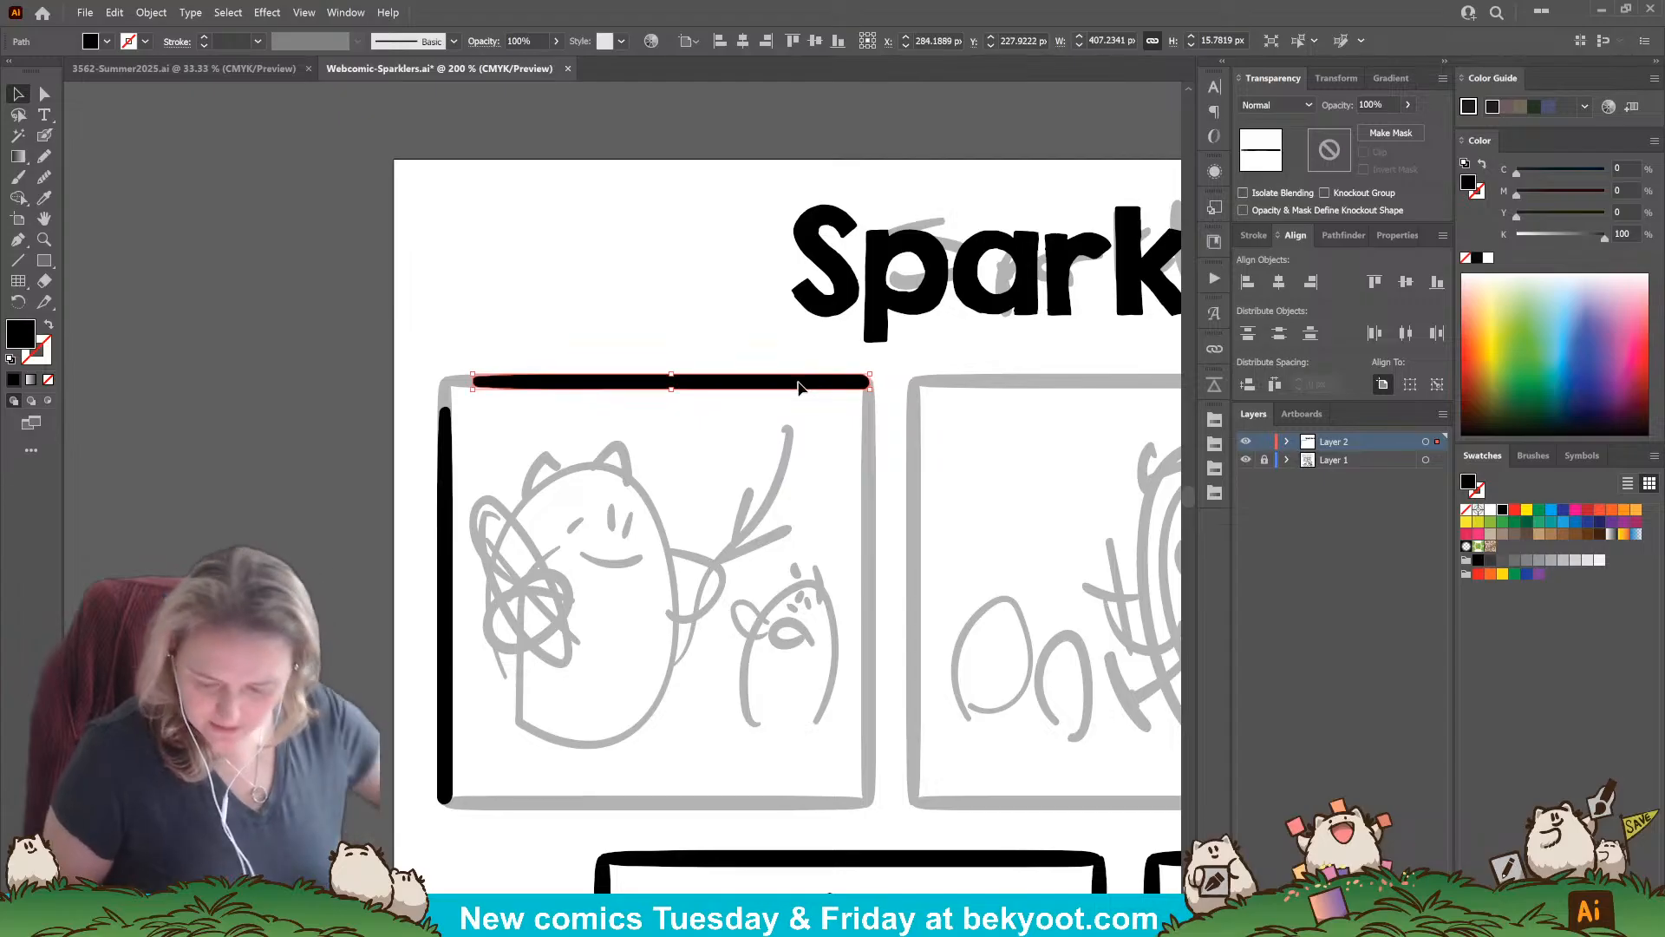
pyautogui.press('Right')
pyautogui.press('Right')
pyautogui.press('Right')
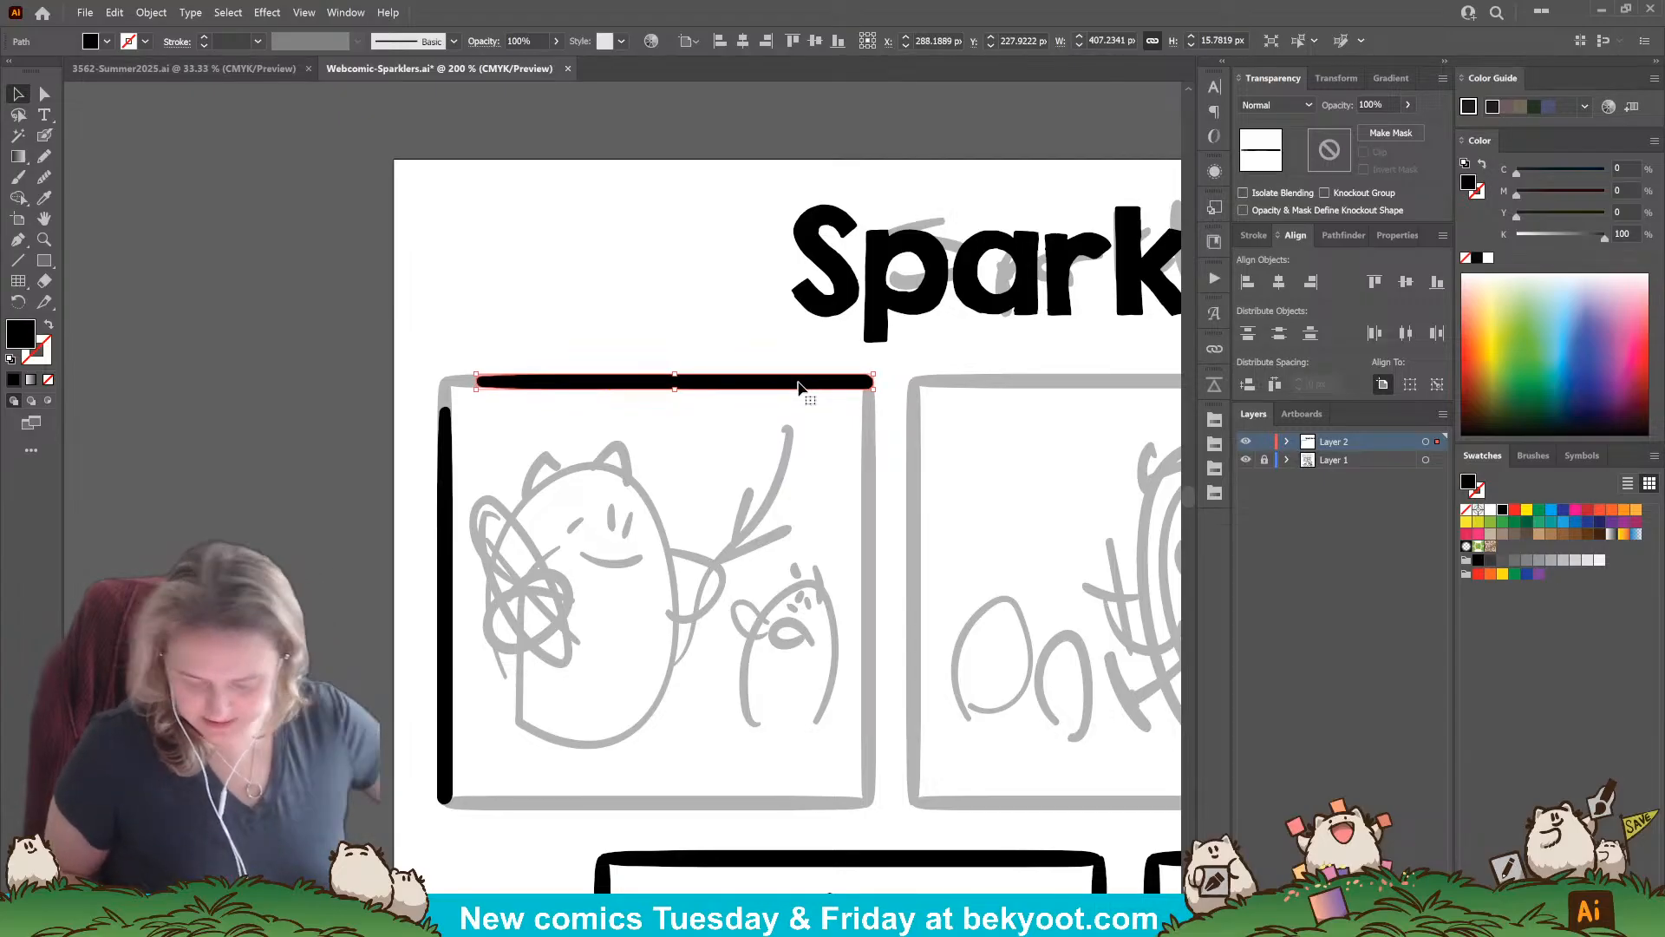
pyautogui.click(368, 581)
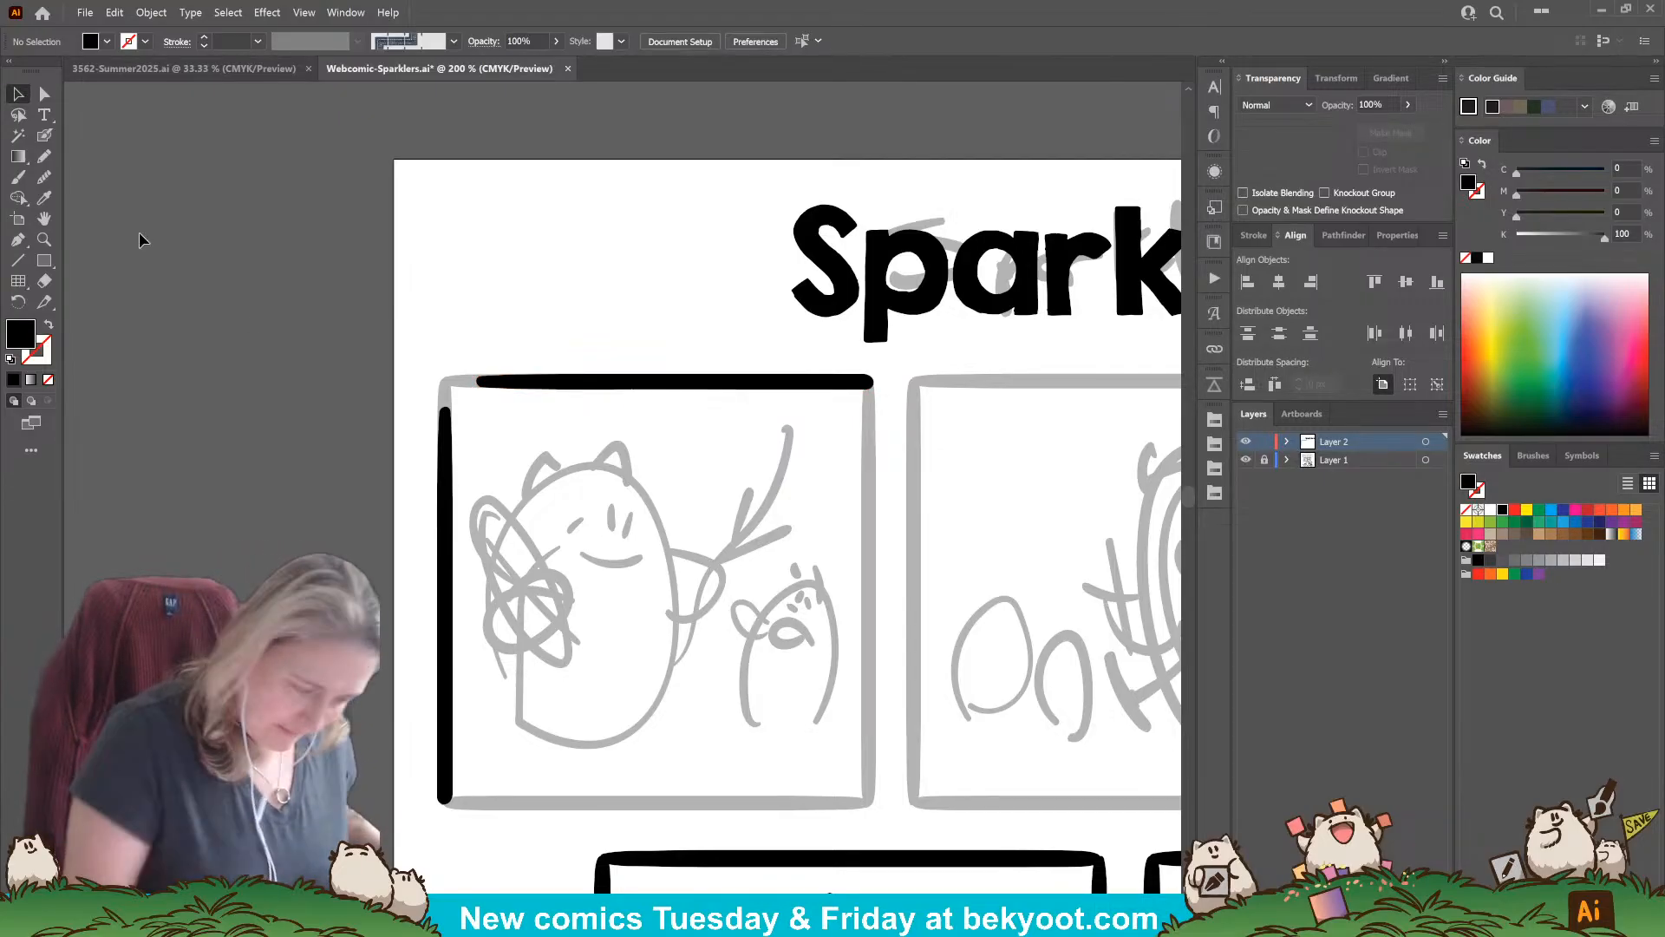
pyautogui.click(44, 135)
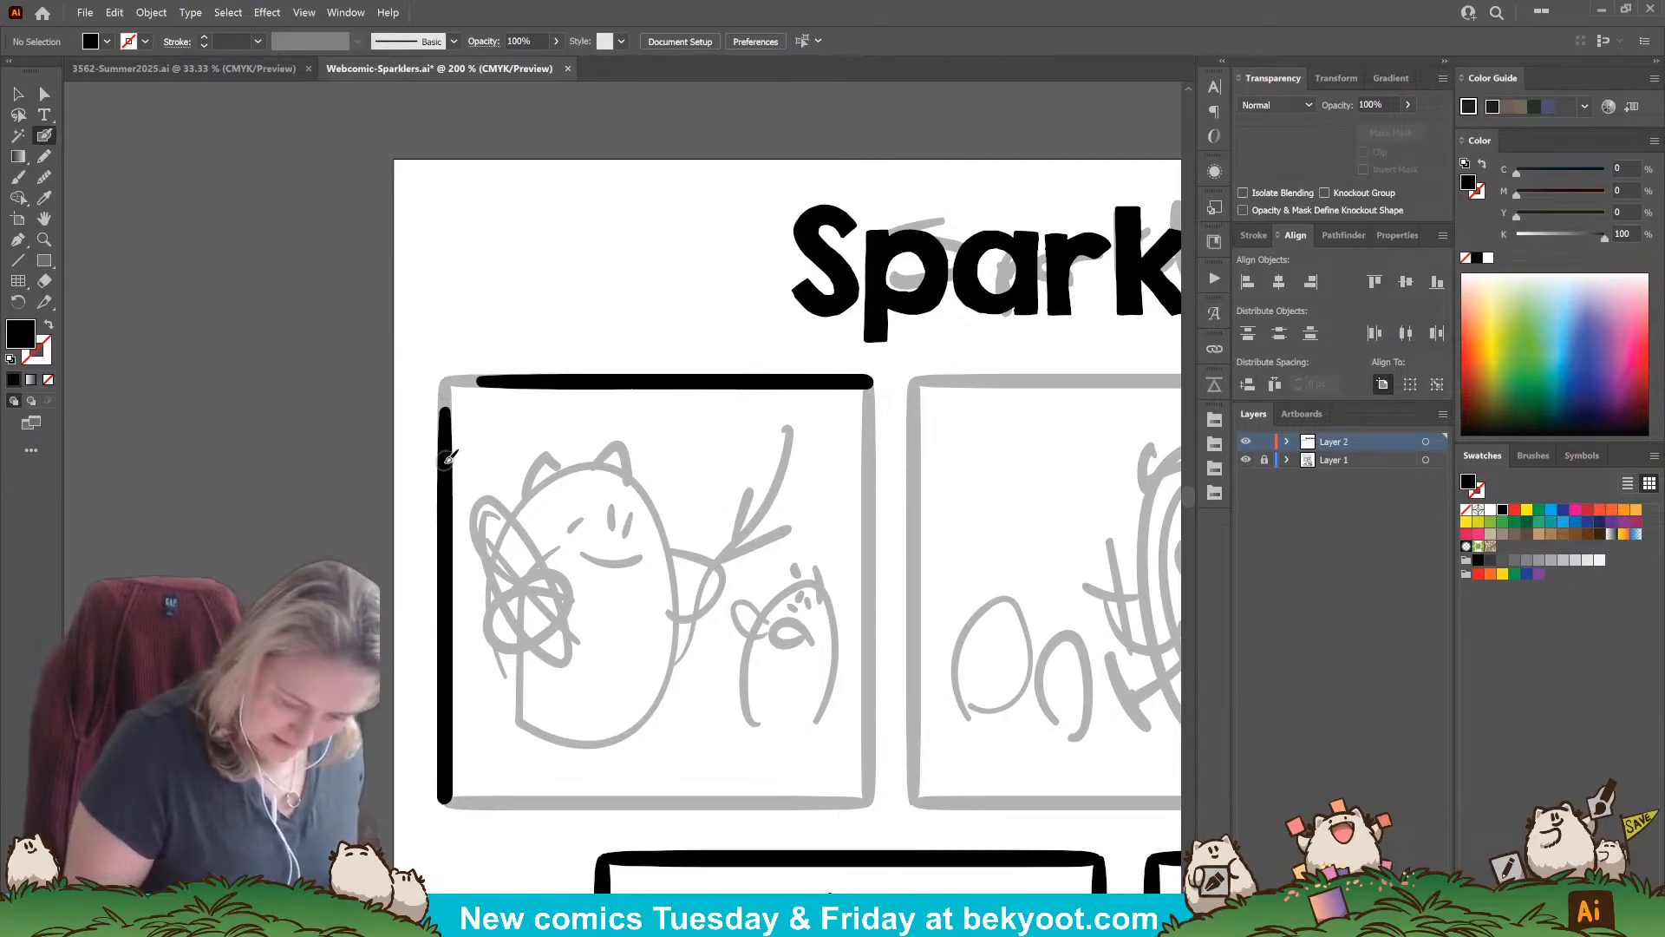
pyautogui.moveTo(445, 459)
pyautogui.mouseDown()
pyautogui.moveTo(455, 400)
pyautogui.moveTo(482, 381)
pyautogui.mouseUp()
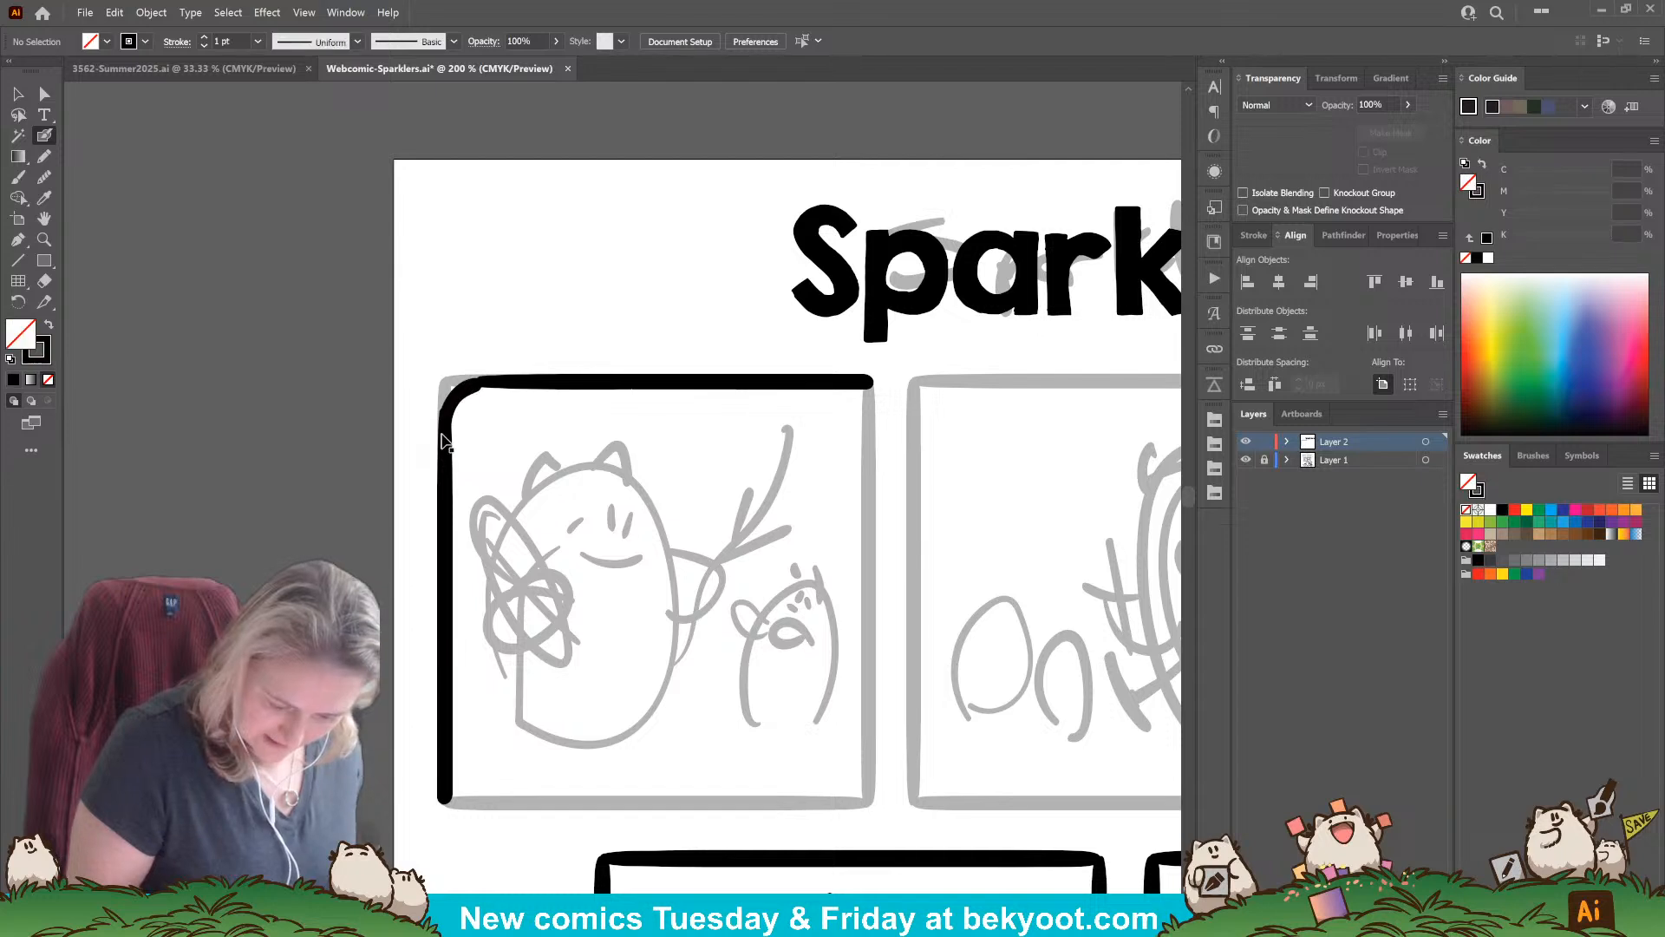
pyautogui.hotkey('ctrl', 'z')
pyautogui.moveTo(445, 459)
pyautogui.mouseDown()
pyautogui.moveTo(446, 409)
pyautogui.moveTo(473, 380)
pyautogui.moveTo(521, 379)
pyautogui.mouseUp()
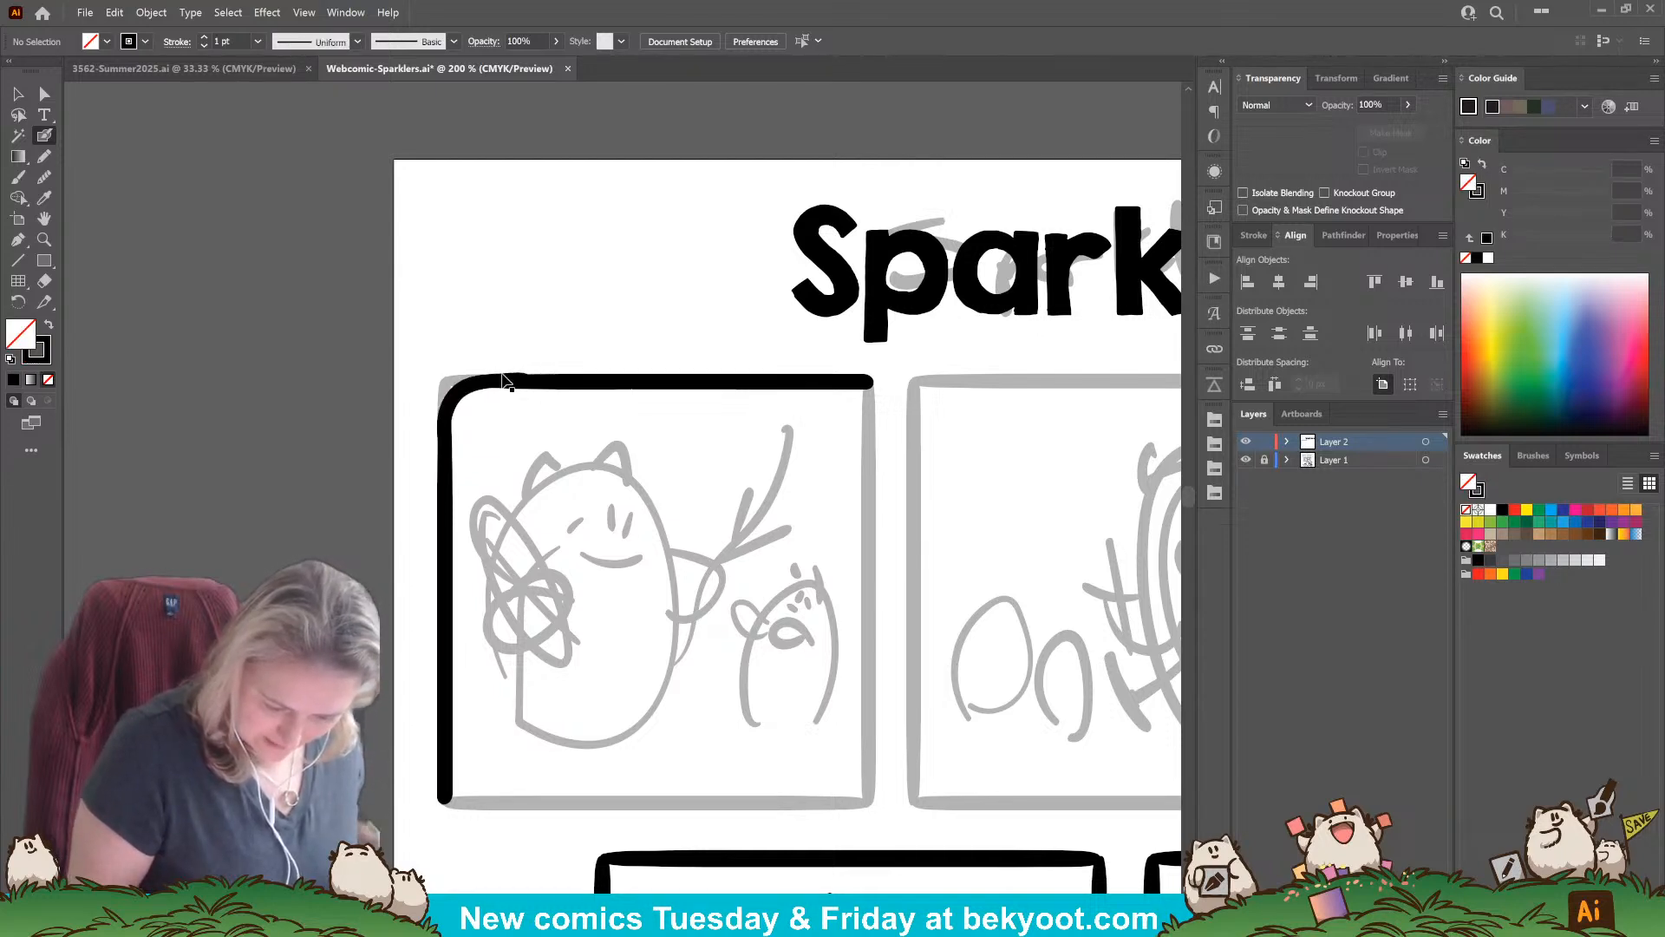
pyautogui.hotkey('ctrl', 'z')
pyautogui.moveTo(447, 459)
pyautogui.mouseDown()
pyautogui.moveTo(453, 394)
pyautogui.moveTo(471, 382)
pyautogui.moveTo(545, 371)
pyautogui.moveTo(449, 407)
pyautogui.moveTo(479, 377)
pyautogui.moveTo(568, 379)
pyautogui.mouseUp()
pyautogui.hotkey('ctrl', 'z')
pyautogui.hotkey('ctrl', 'z')
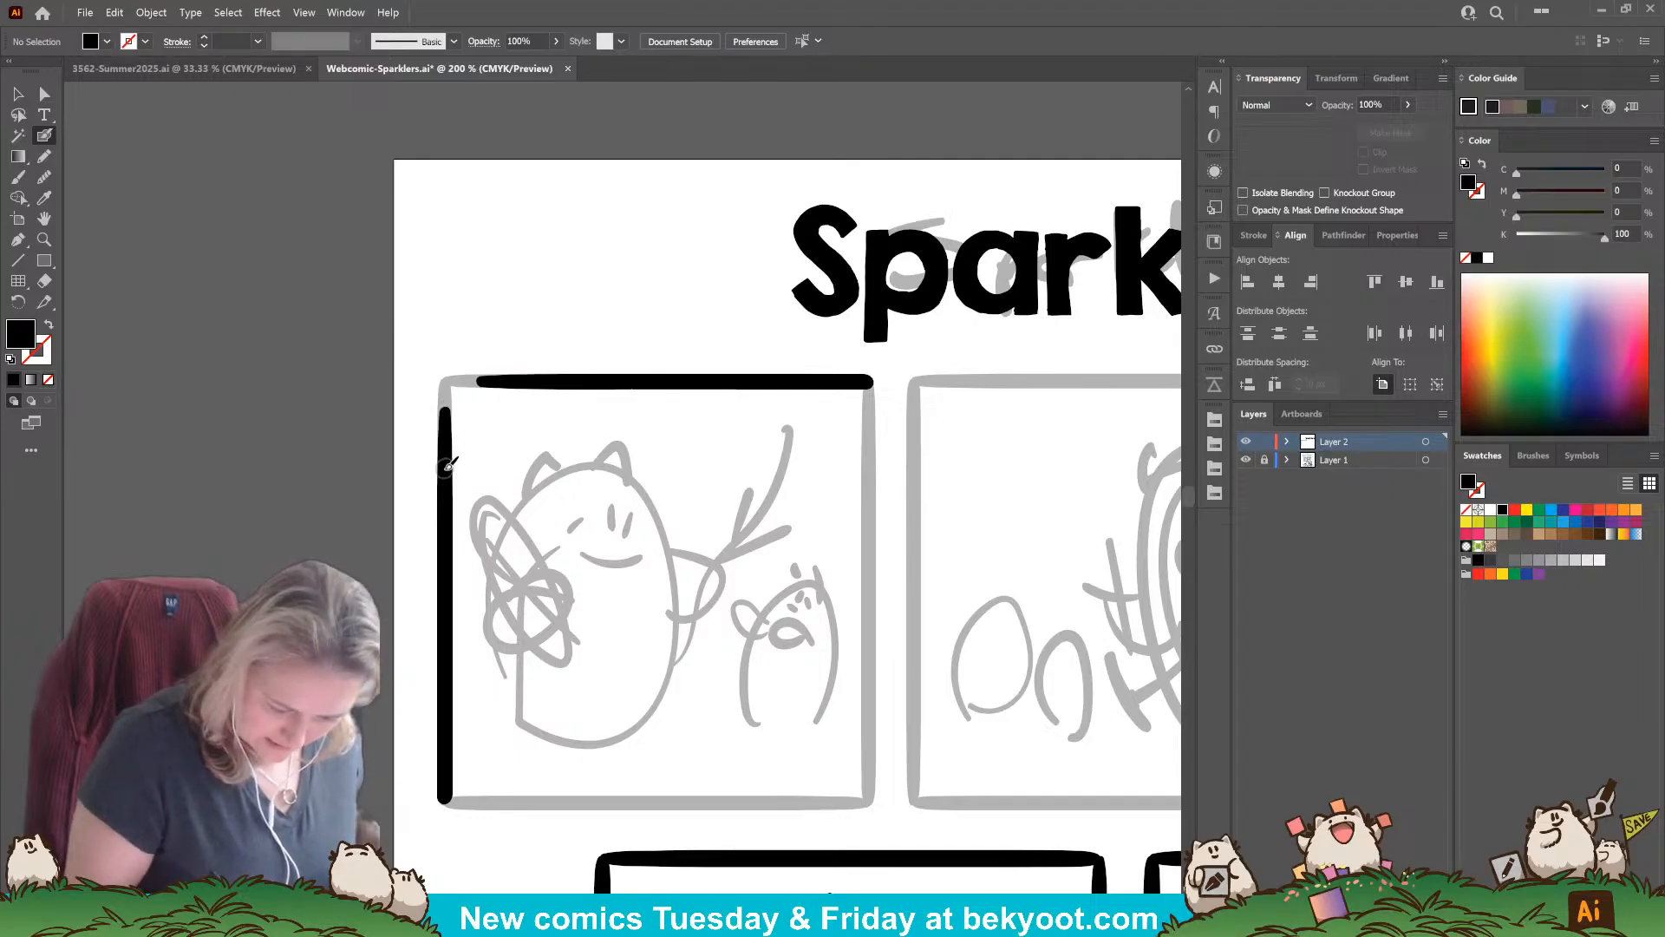
pyautogui.moveTo(446, 465)
pyautogui.mouseDown()
pyautogui.moveTo(452, 402)
pyautogui.moveTo(474, 384)
pyautogui.moveTo(567, 378)
pyautogui.mouseUp()
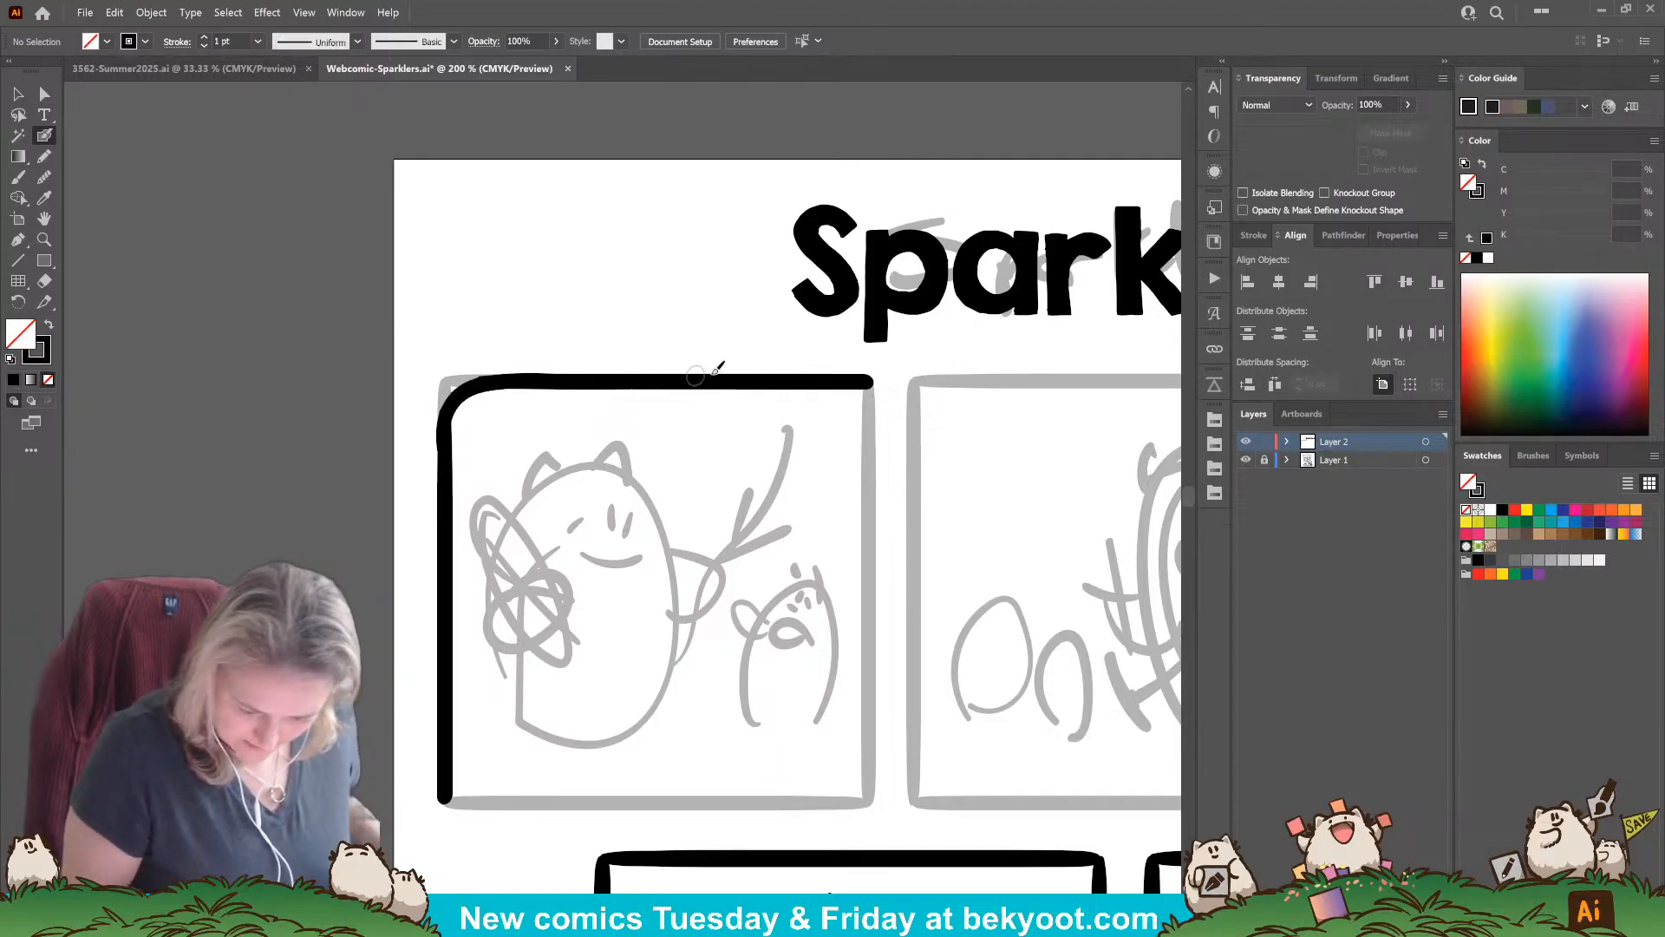
pyautogui.hotkey('ctrl', 'z')
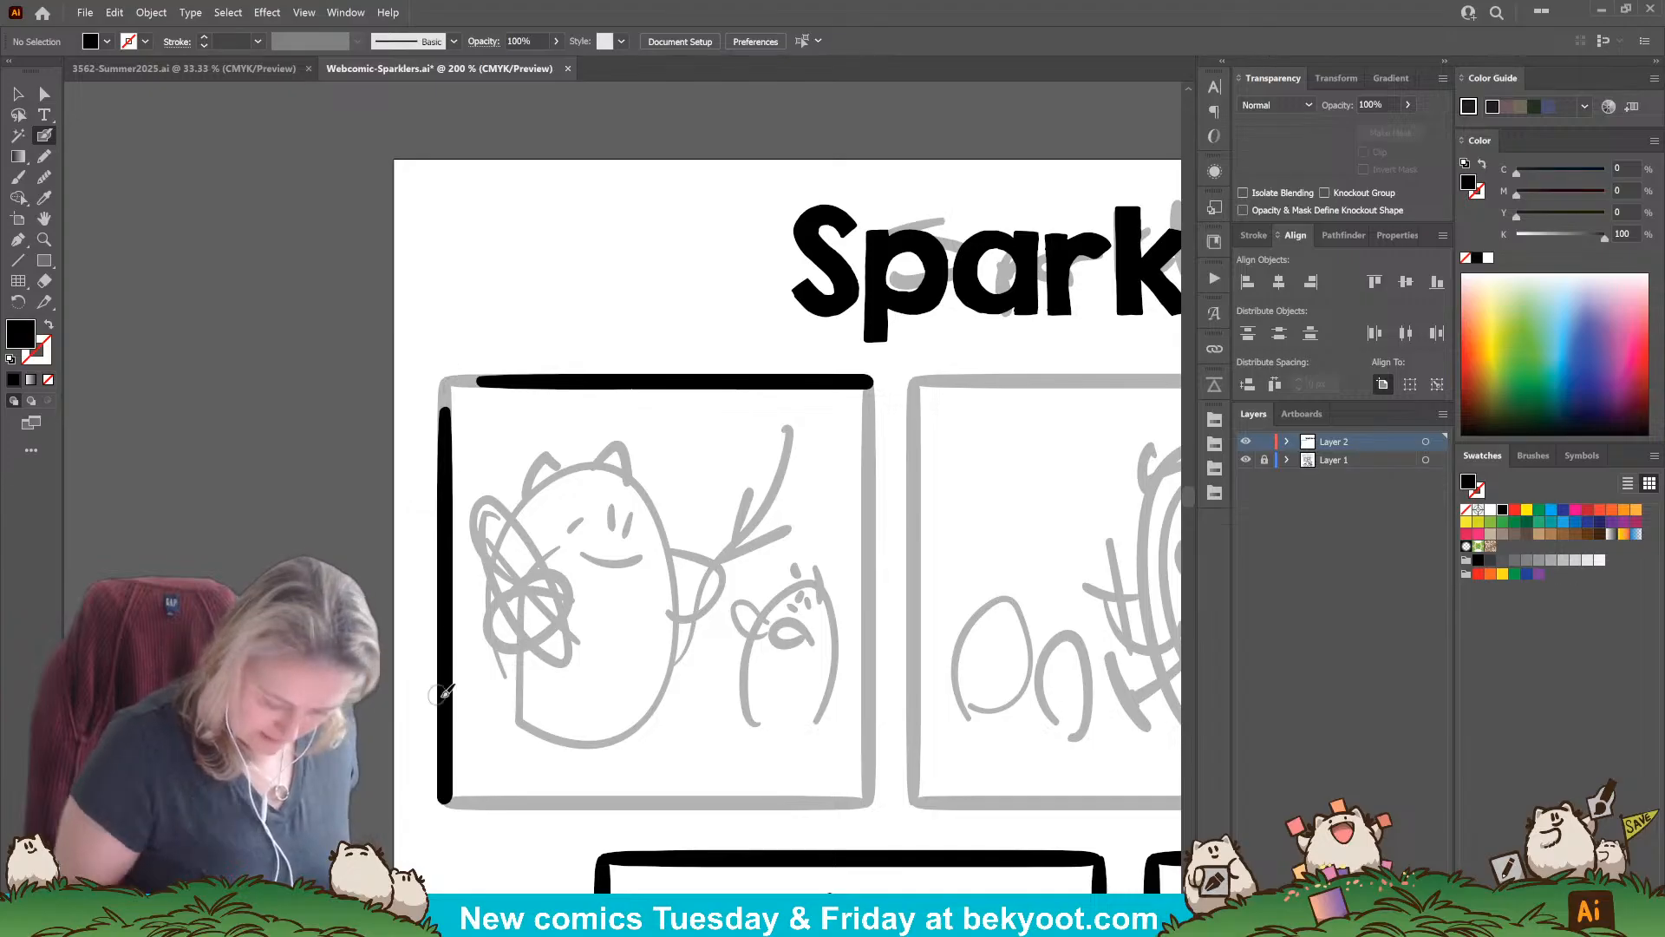
# Step: Shift the first panel's vertical border line slightly down along the sketched left edge
pyautogui.moveTo(443, 712); pyautogui.dragTo(447, 724)
pyautogui.keyDown('ctrl'); pyautogui.click(402, 571); pyautogui.keyUp('ctrl')
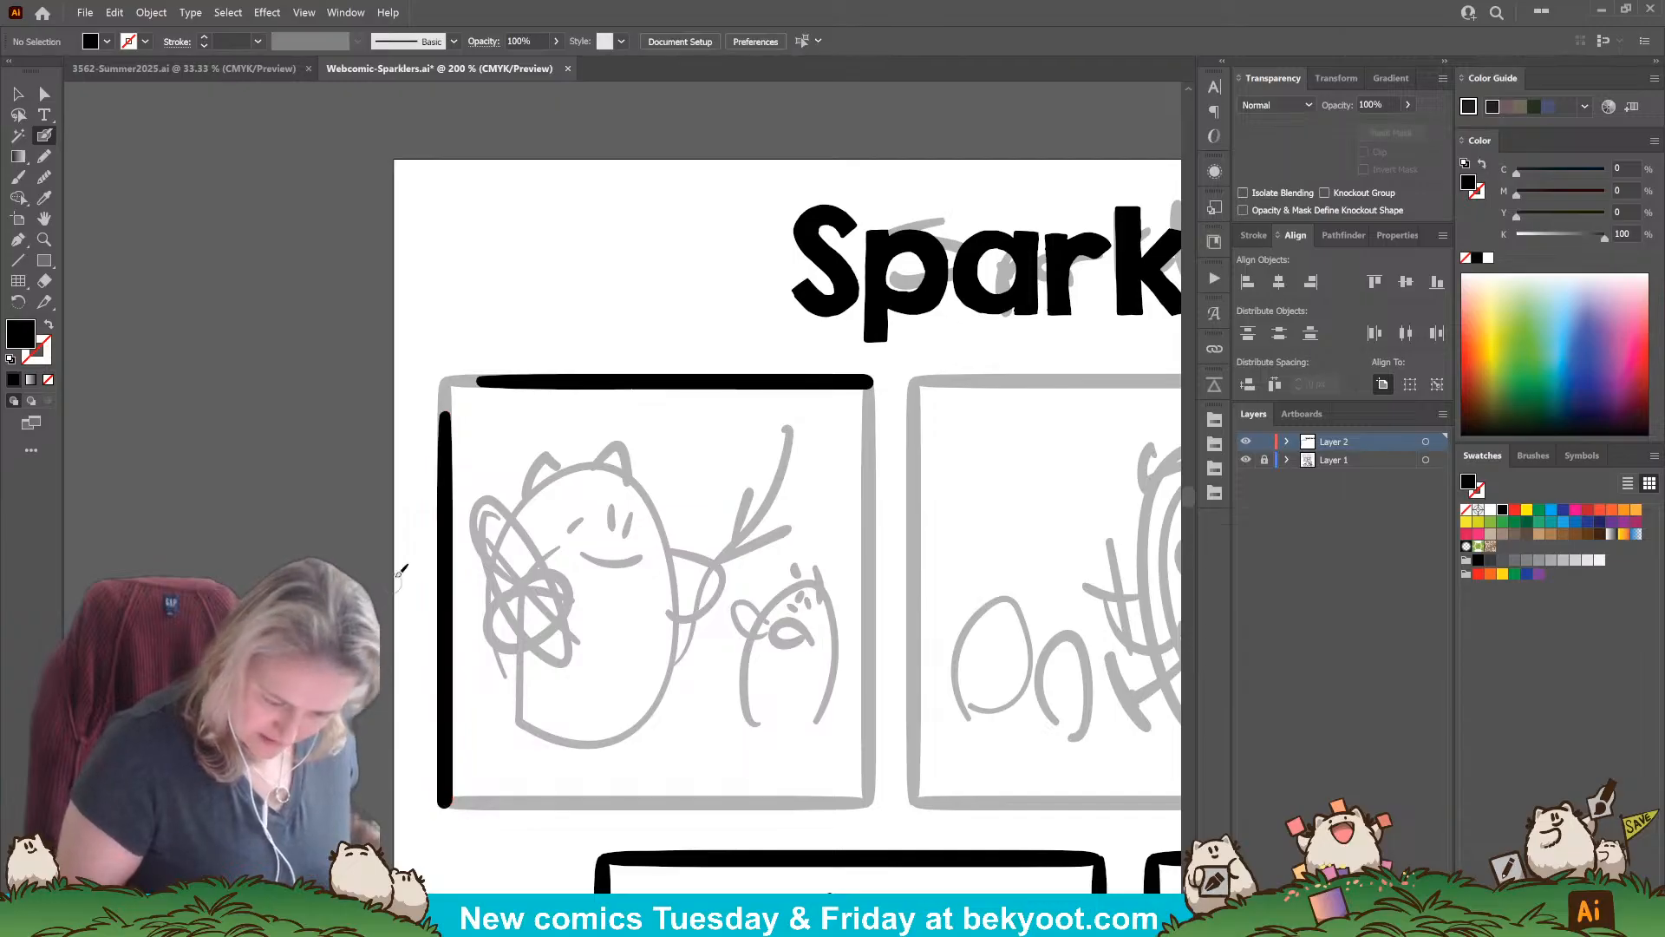
pyautogui.moveTo(450, 414); pyautogui.dragTo(510, 372)
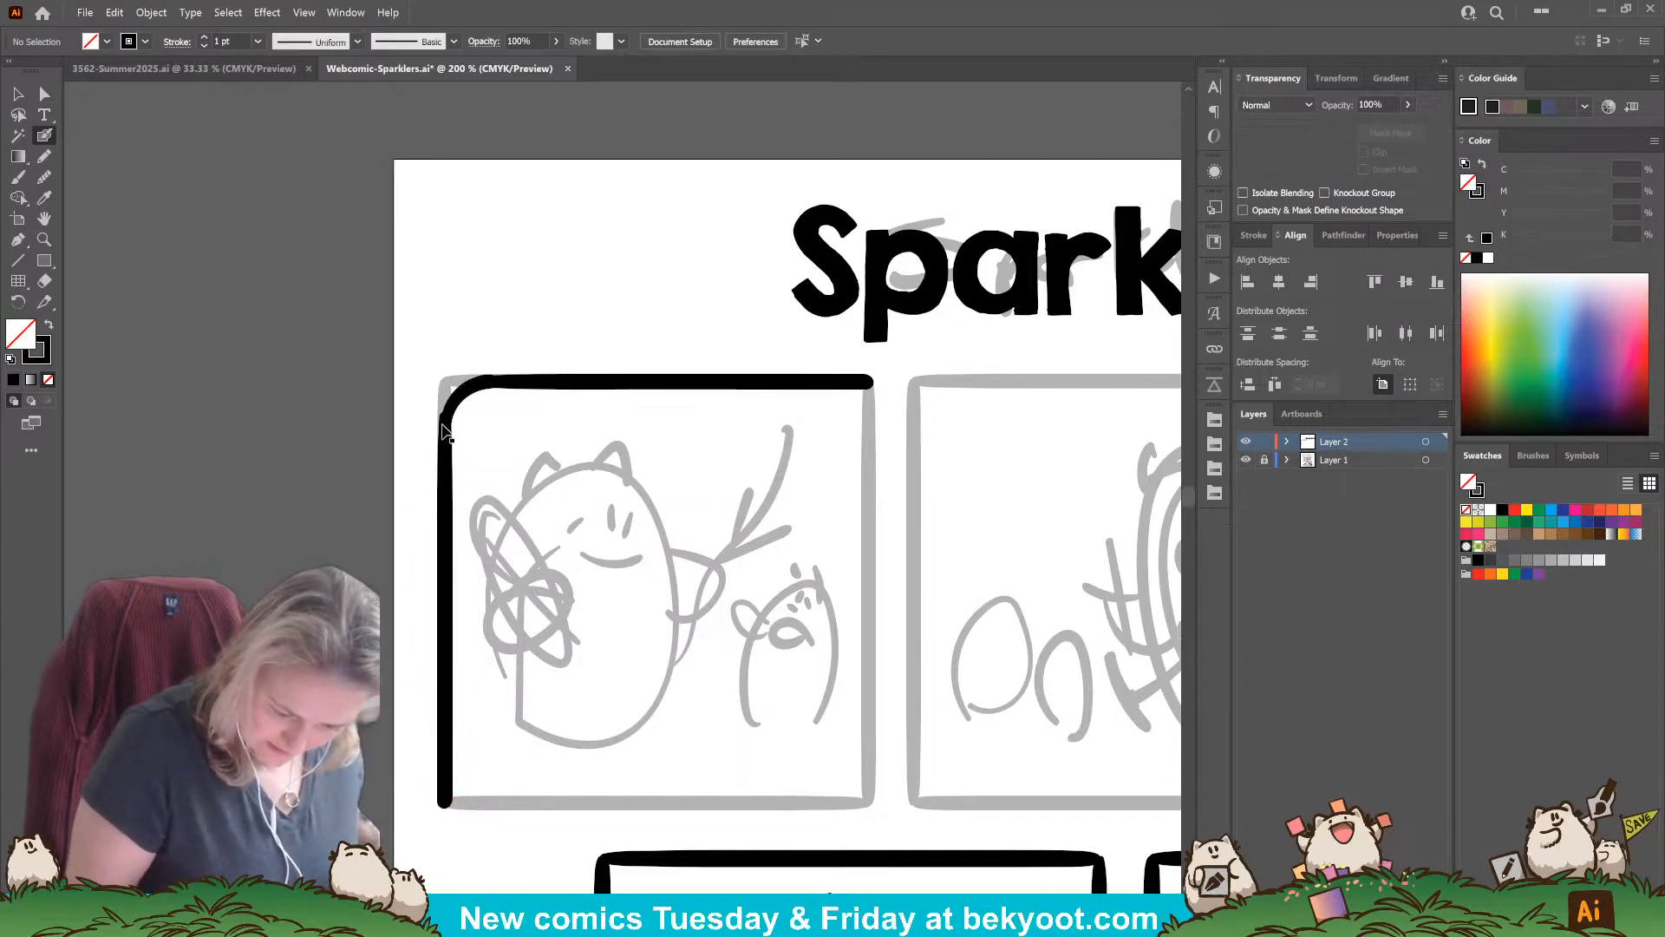
pyautogui.hotkey('ctrl', 'z')
pyautogui.moveTo(445, 419)
pyautogui.mouseDown()
pyautogui.moveTo(470, 385)
pyautogui.moveTo(505, 379)
pyautogui.moveTo(453, 392)
pyautogui.moveTo(489, 380)
pyautogui.mouseUp()
pyautogui.hotkey('ctrl', 'z')
pyautogui.hotkey('ctrl', 'z')
pyautogui.hotkey('ctrl', 'z')
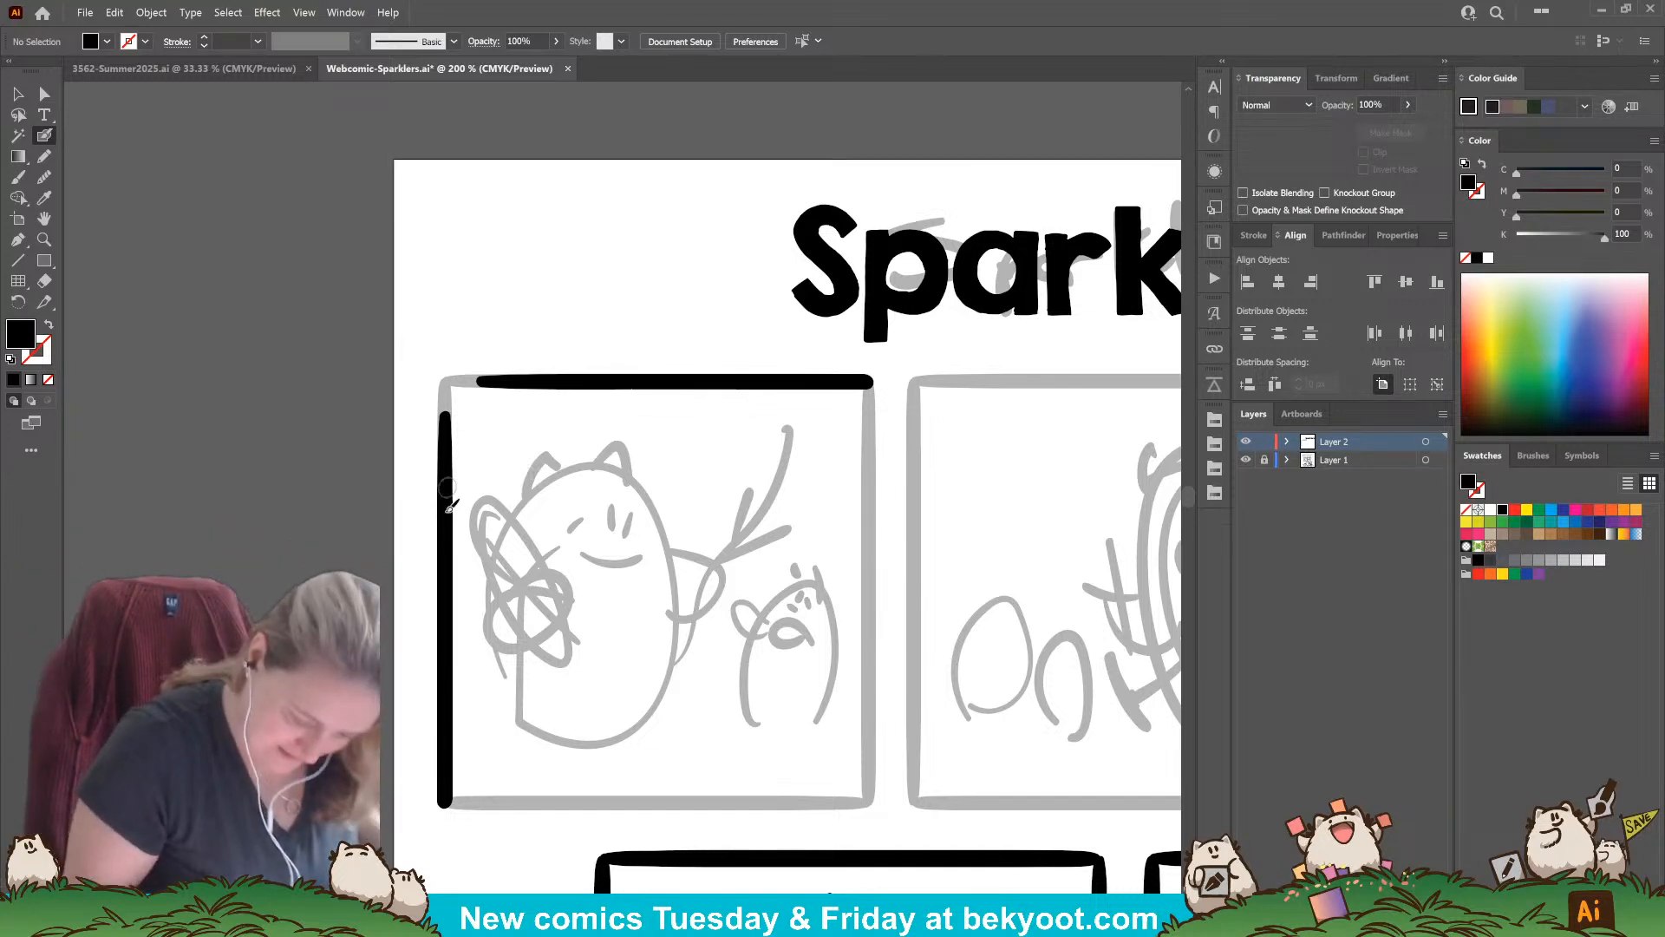
pyautogui.moveTo(448, 438)
pyautogui.mouseDown()
pyautogui.moveTo(451, 399)
pyautogui.moveTo(494, 371)
pyautogui.mouseUp()
pyautogui.hotkey('ctrl', 'z')
# Step: Paint a rounded corner stroke about 85 × 82 px joining the first panel's left and top border lines
pyautogui.moveTo(449, 444)
pyautogui.mouseDown()
pyautogui.moveTo(468, 383)
pyautogui.moveTo(519, 378)
pyautogui.mouseUp()
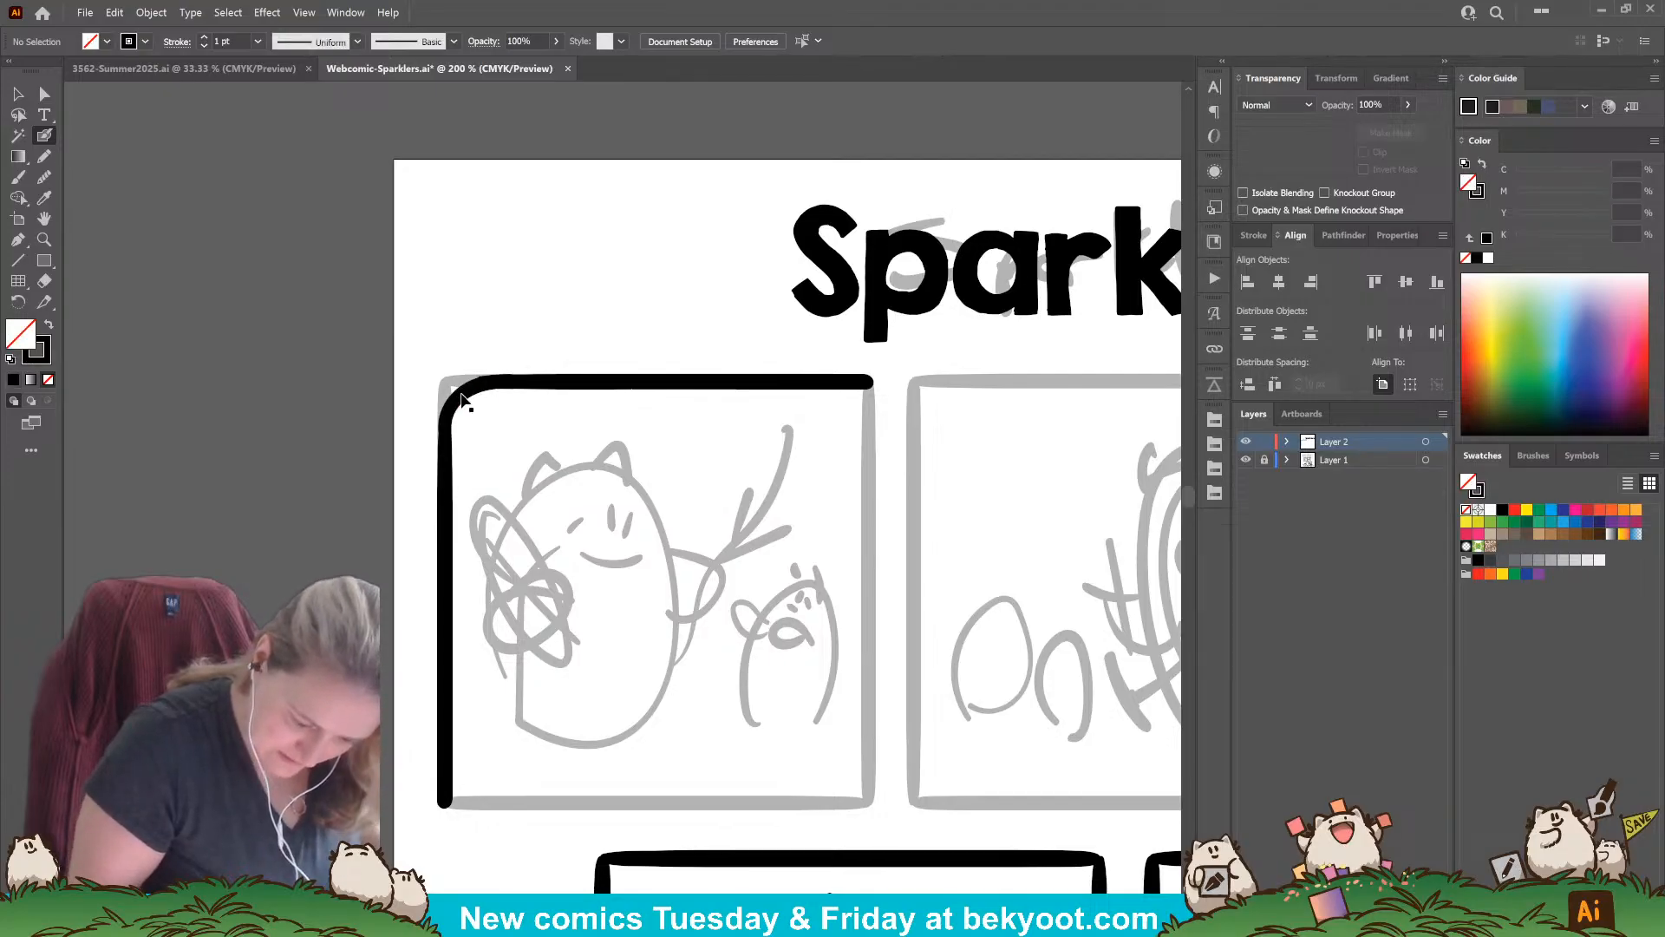
pyautogui.keyDown('ctrl'); pyautogui.click(482, 374); pyautogui.keyUp('ctrl')
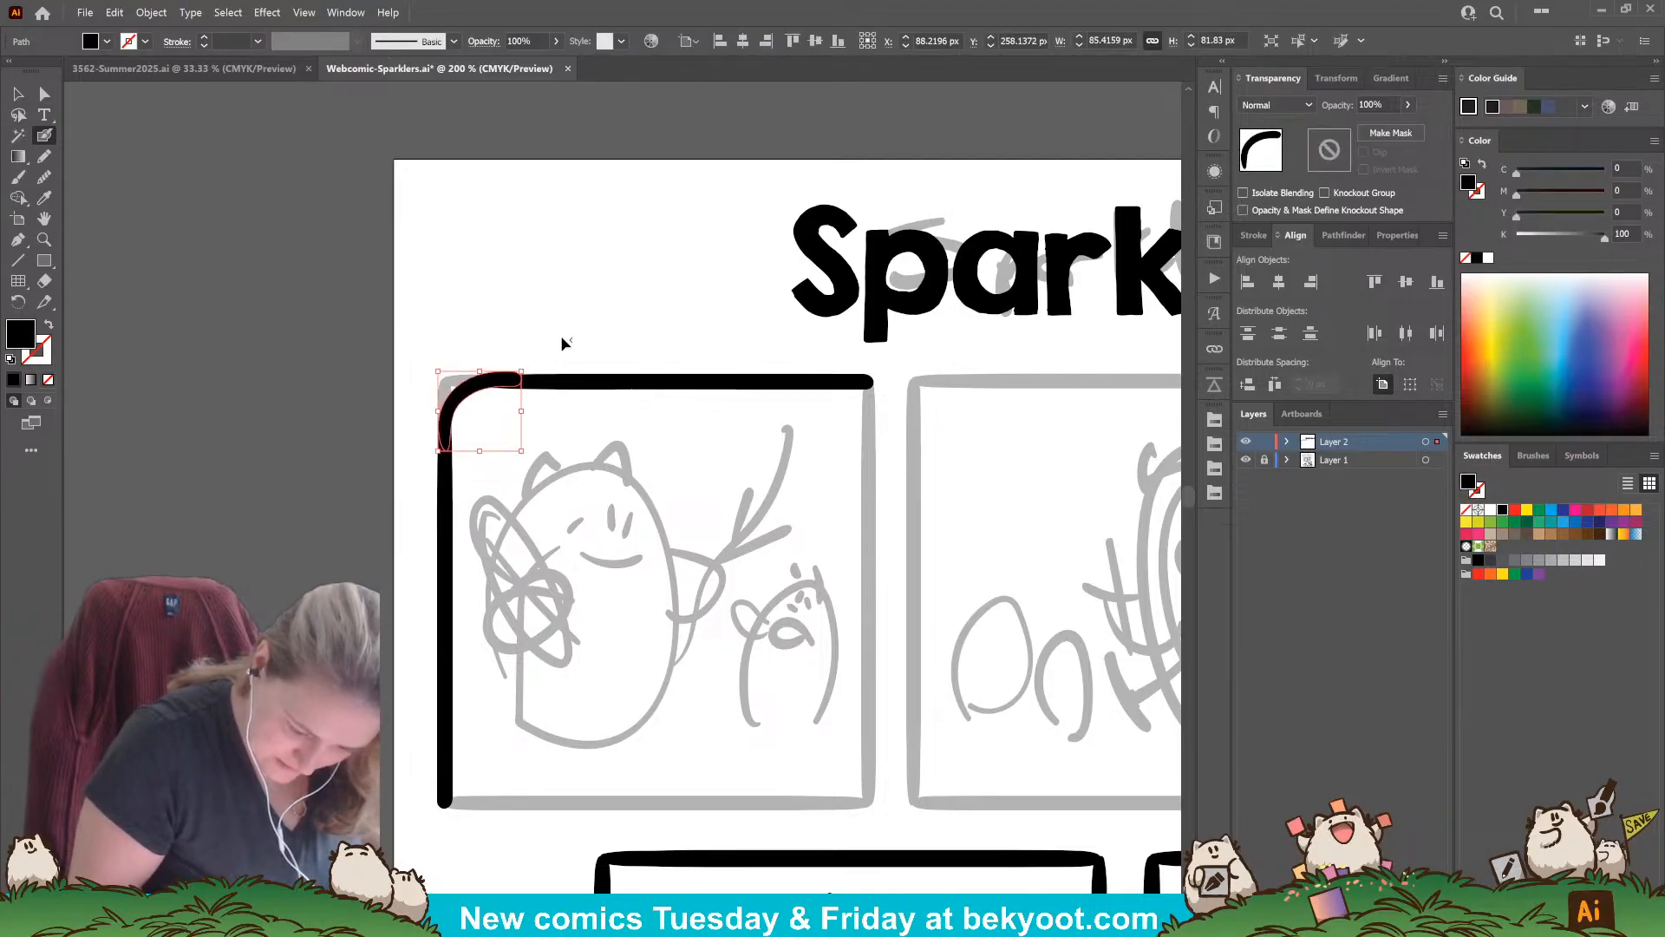
pyautogui.keyDown('ctrl'); pyautogui.click(562, 340); pyautogui.keyUp('ctrl')
# Step: Smooth the inner edge of the rounded corner stroke and adjust its anchor points near the top border line
pyautogui.click(45, 93)
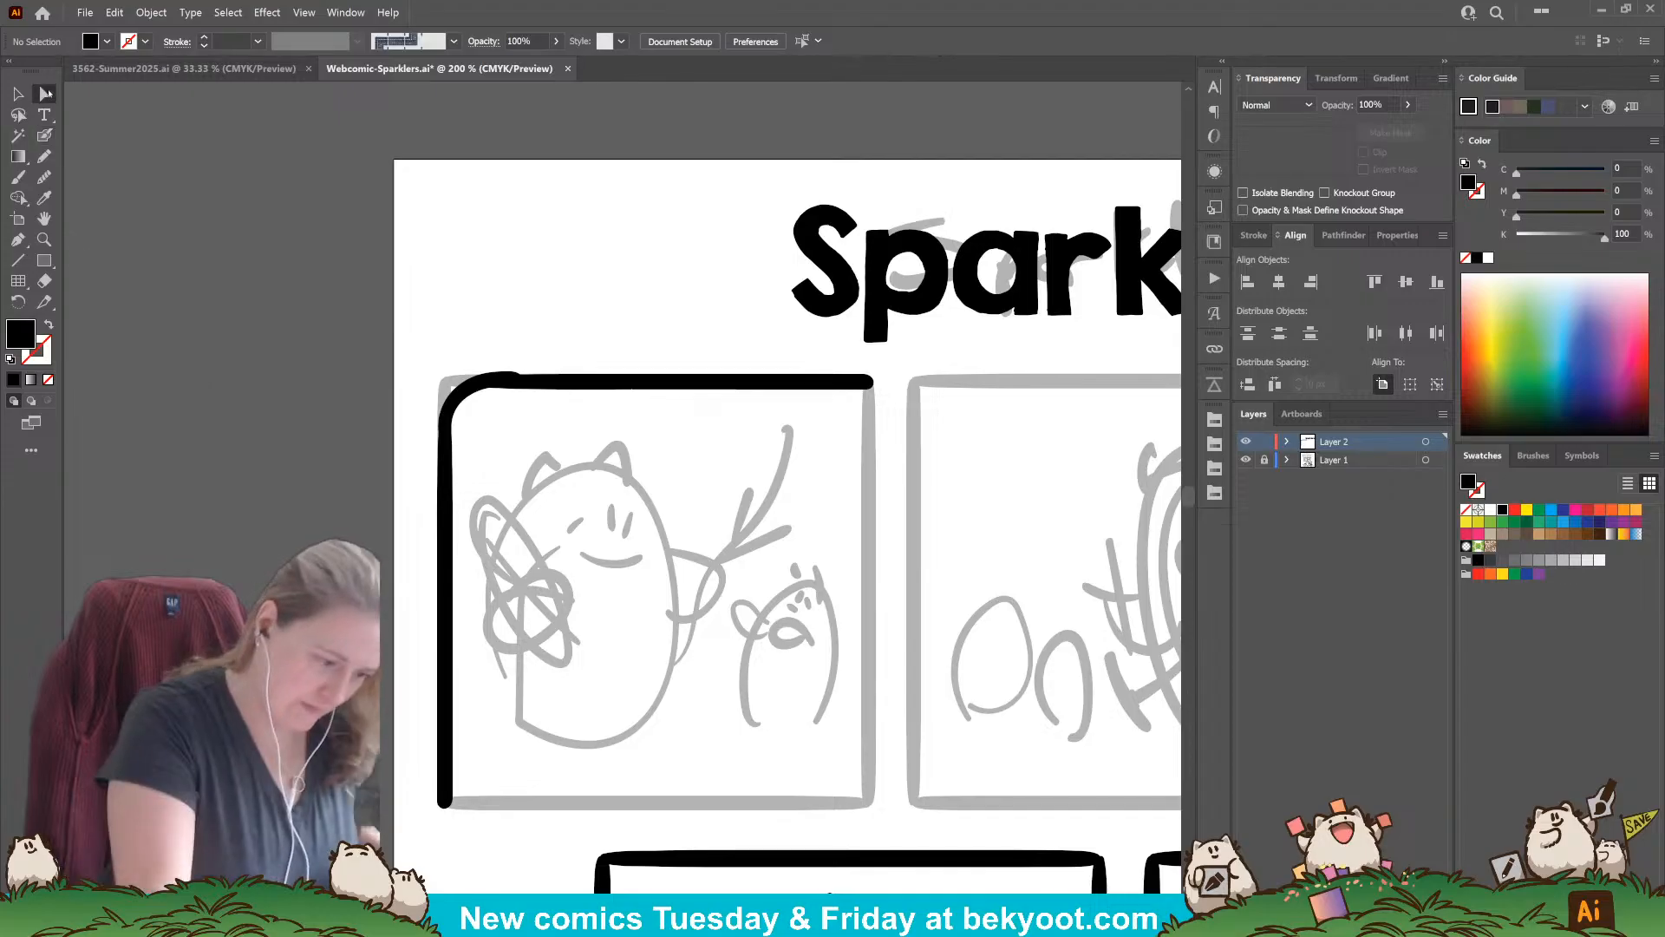
pyautogui.click(484, 387)
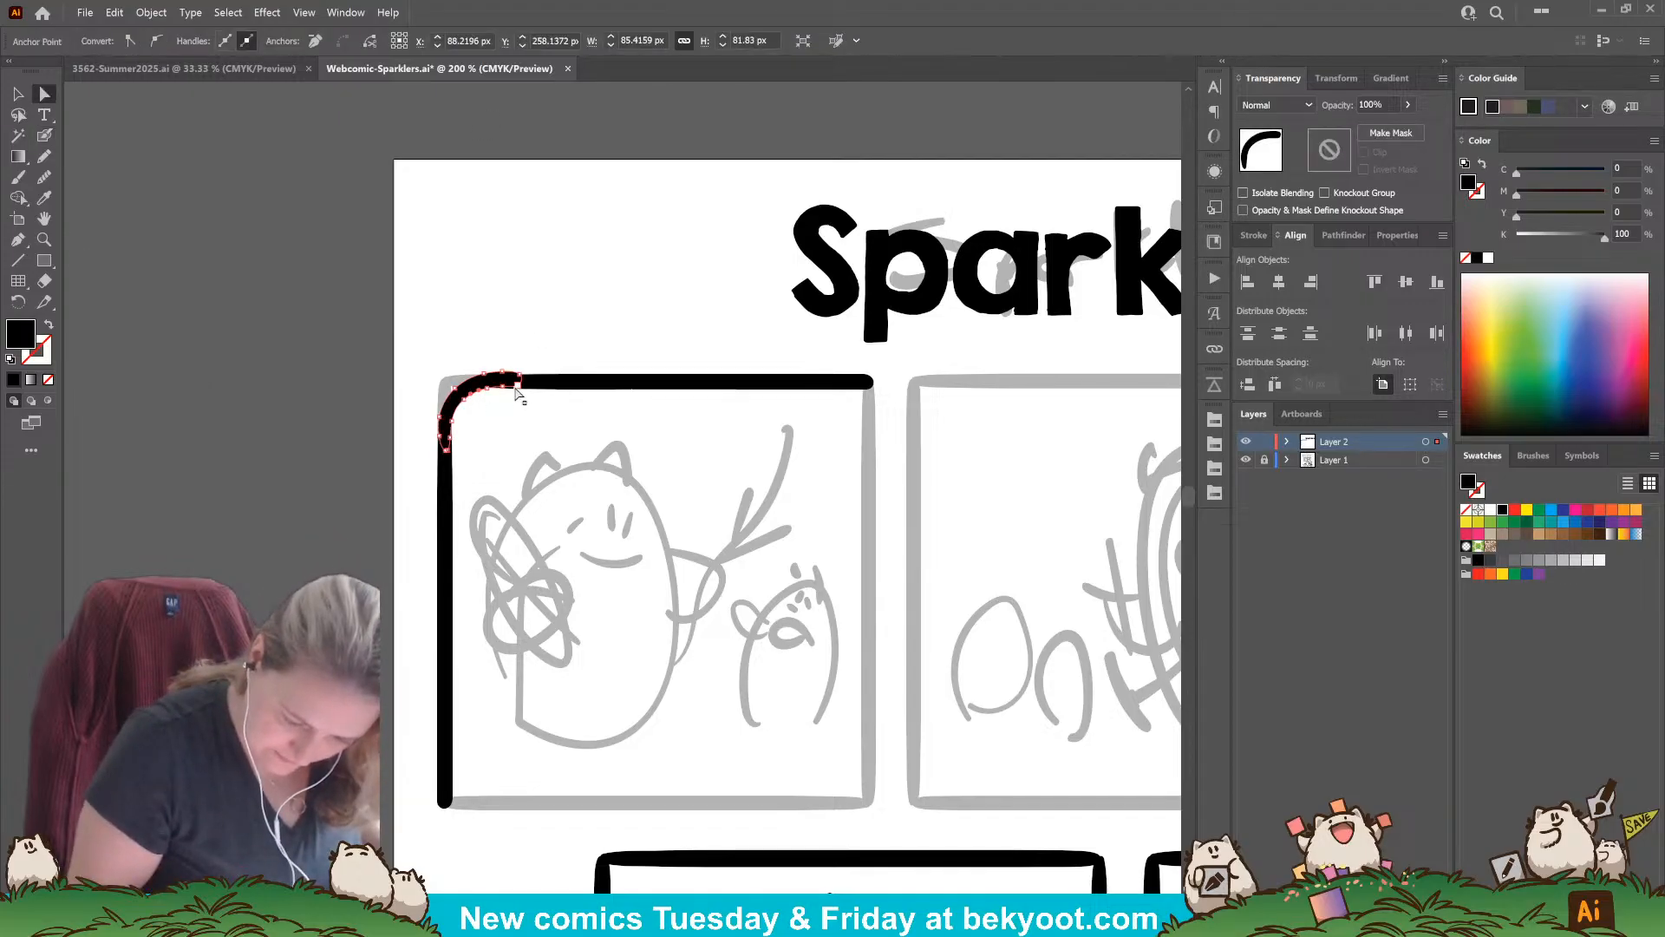
pyautogui.click(44, 177)
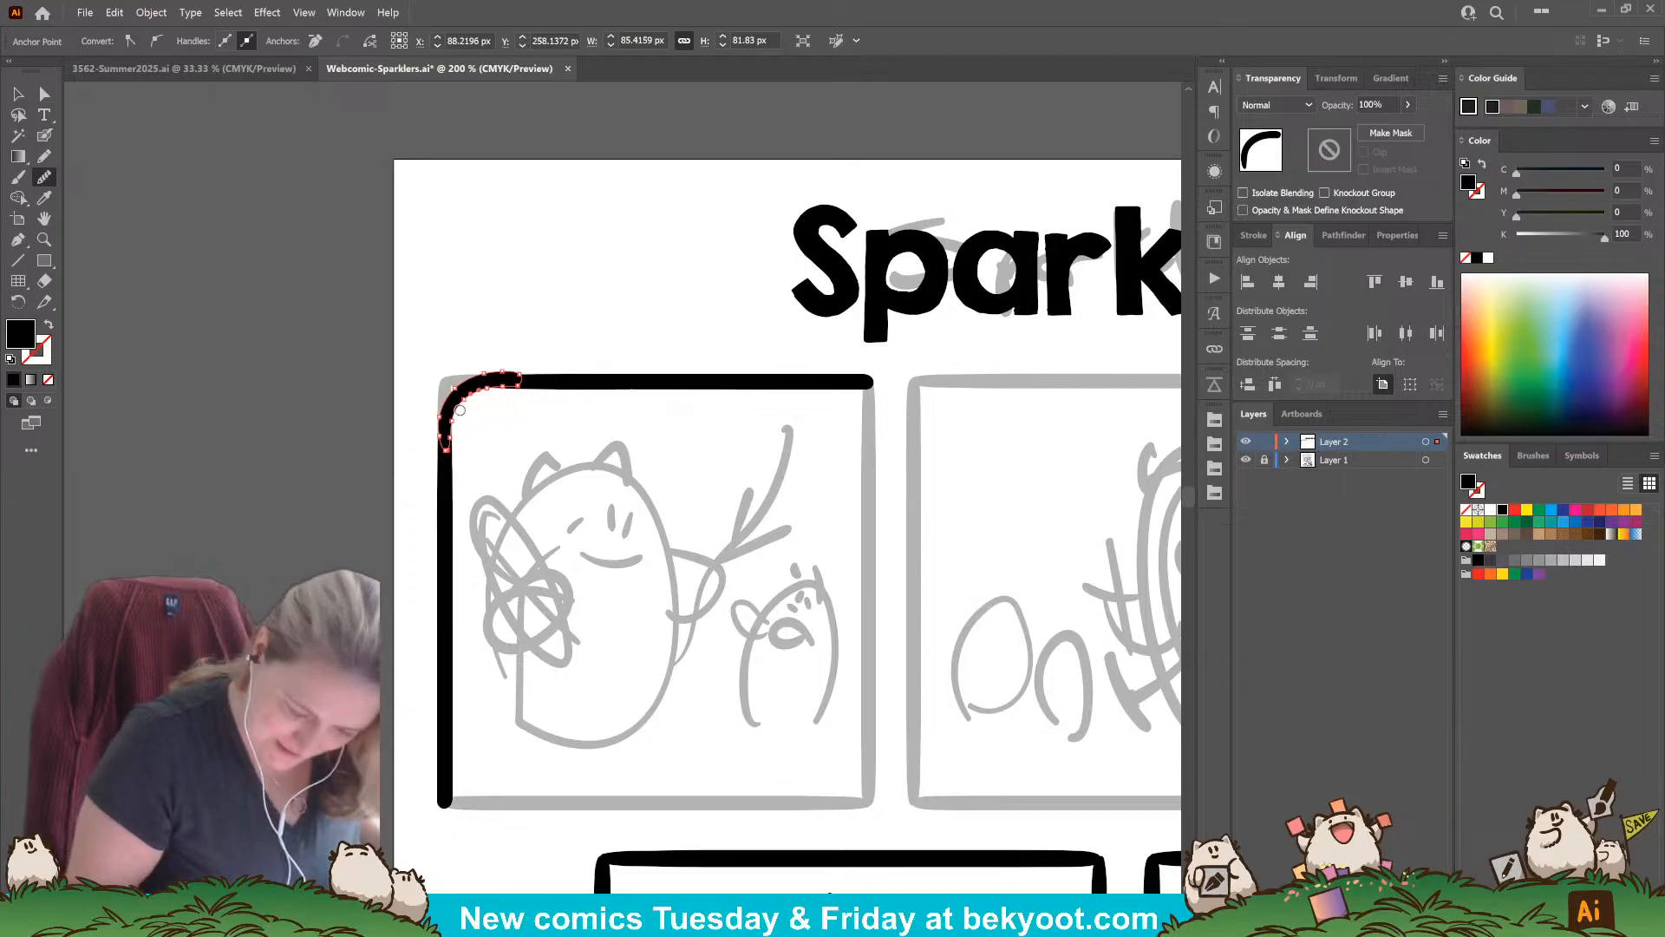
pyautogui.moveTo(459, 410); pyautogui.dragTo(531, 397)
pyautogui.click(45, 88)
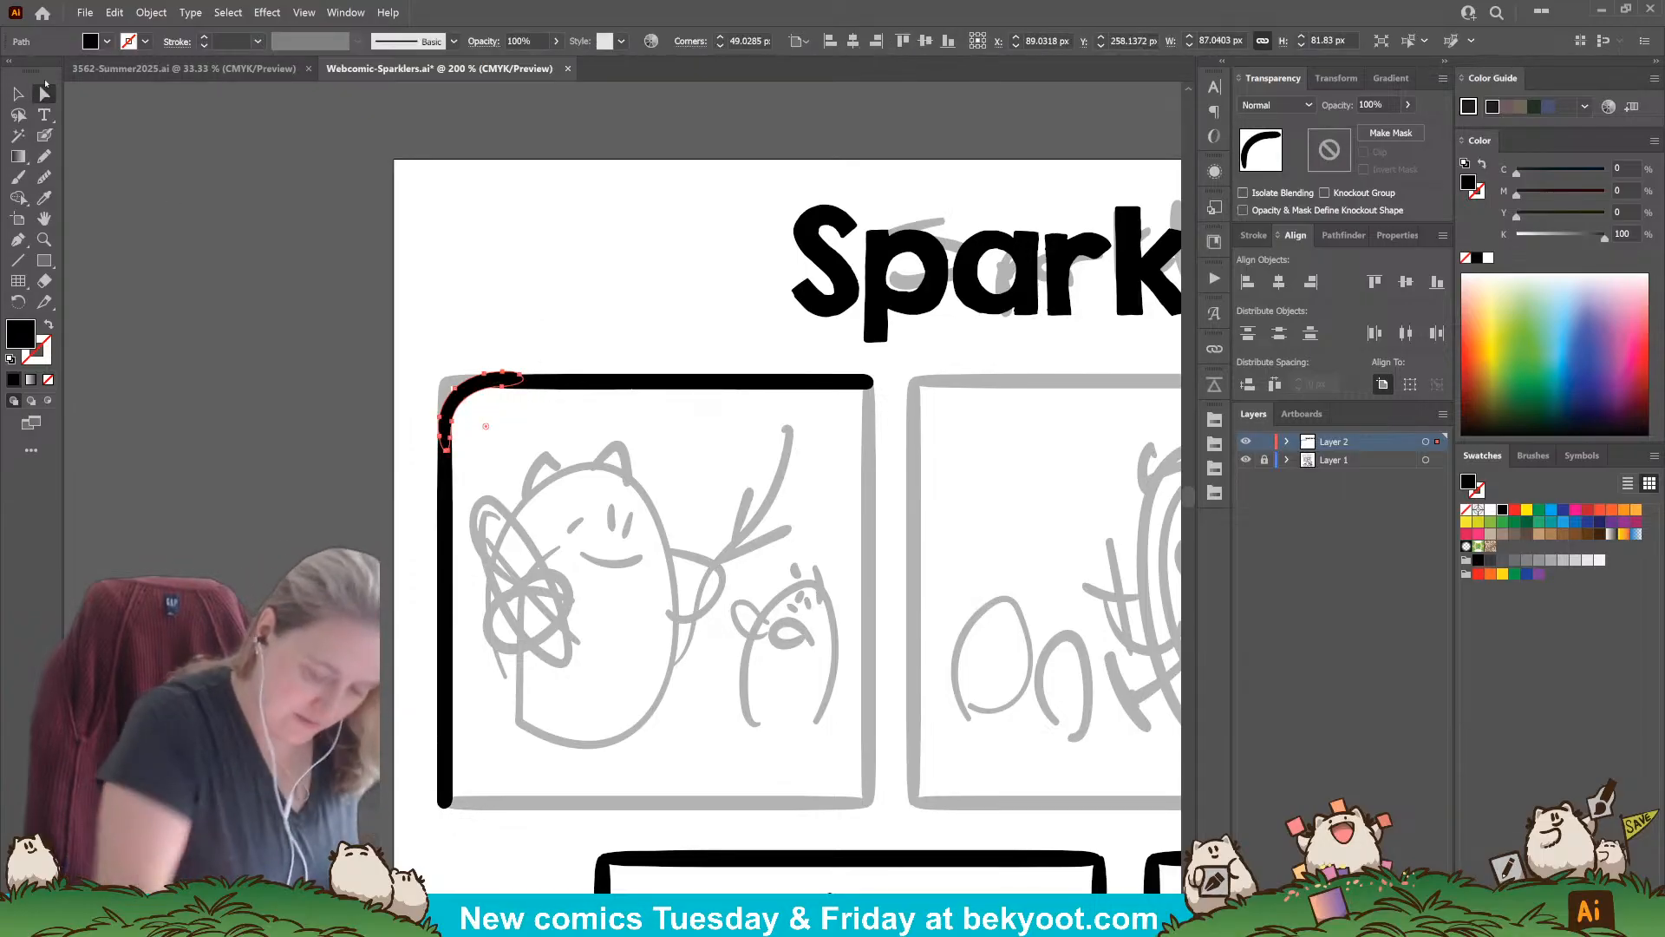
pyautogui.click(504, 388)
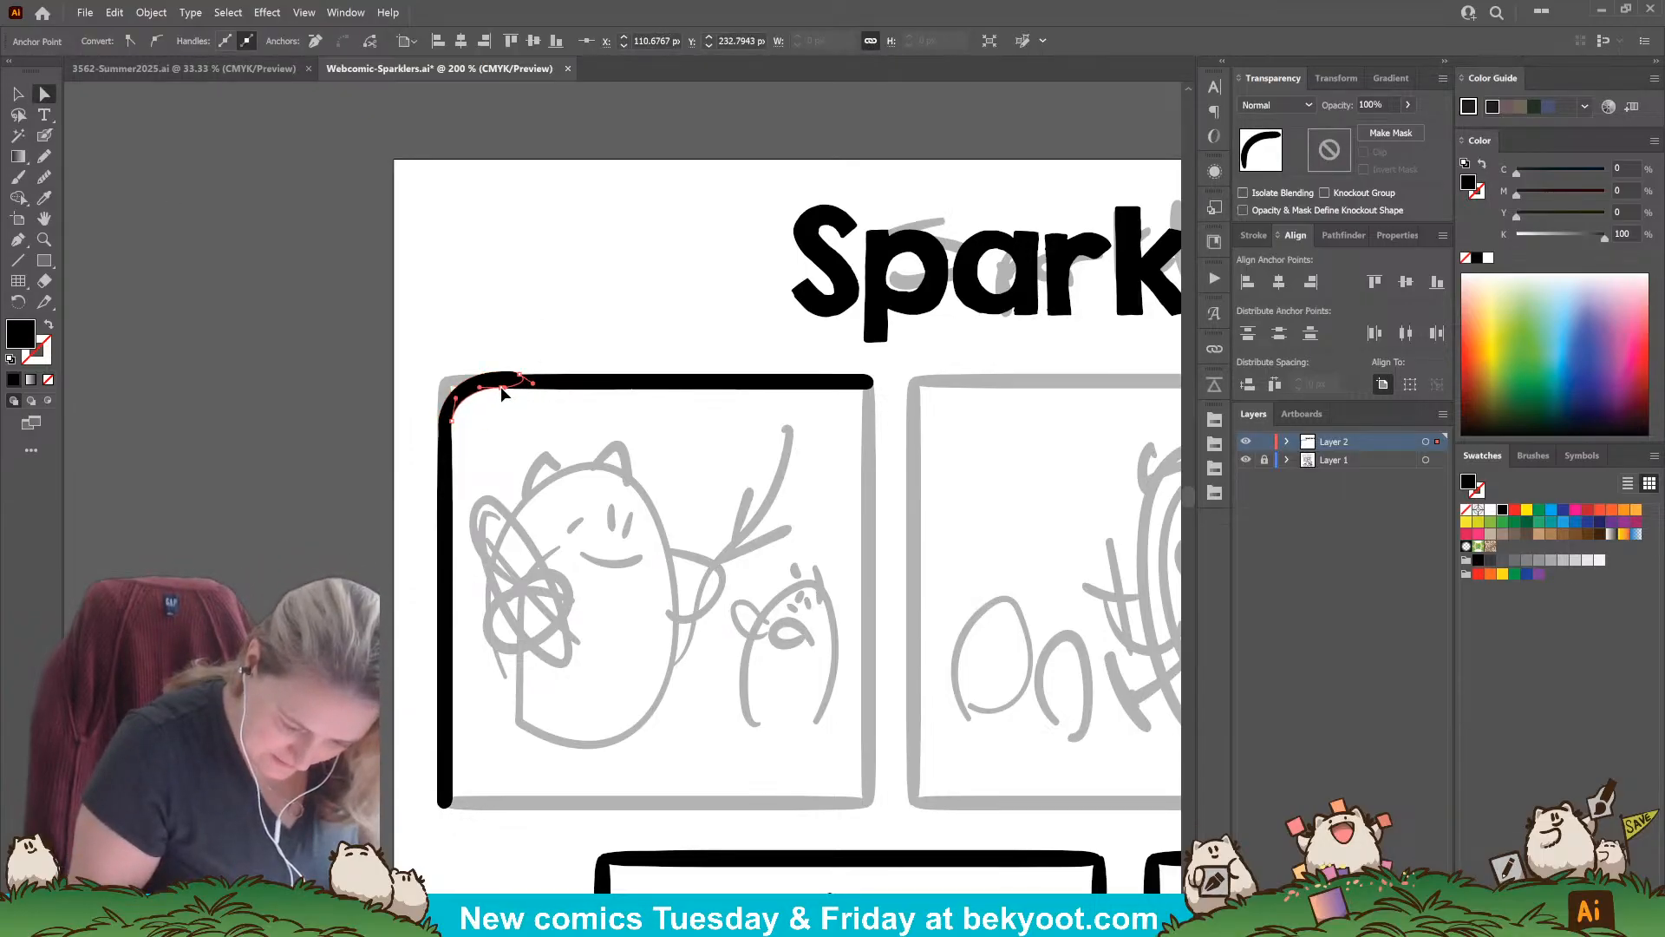
pyautogui.moveTo(501, 387); pyautogui.dragTo(516, 403)
pyautogui.click(44, 176)
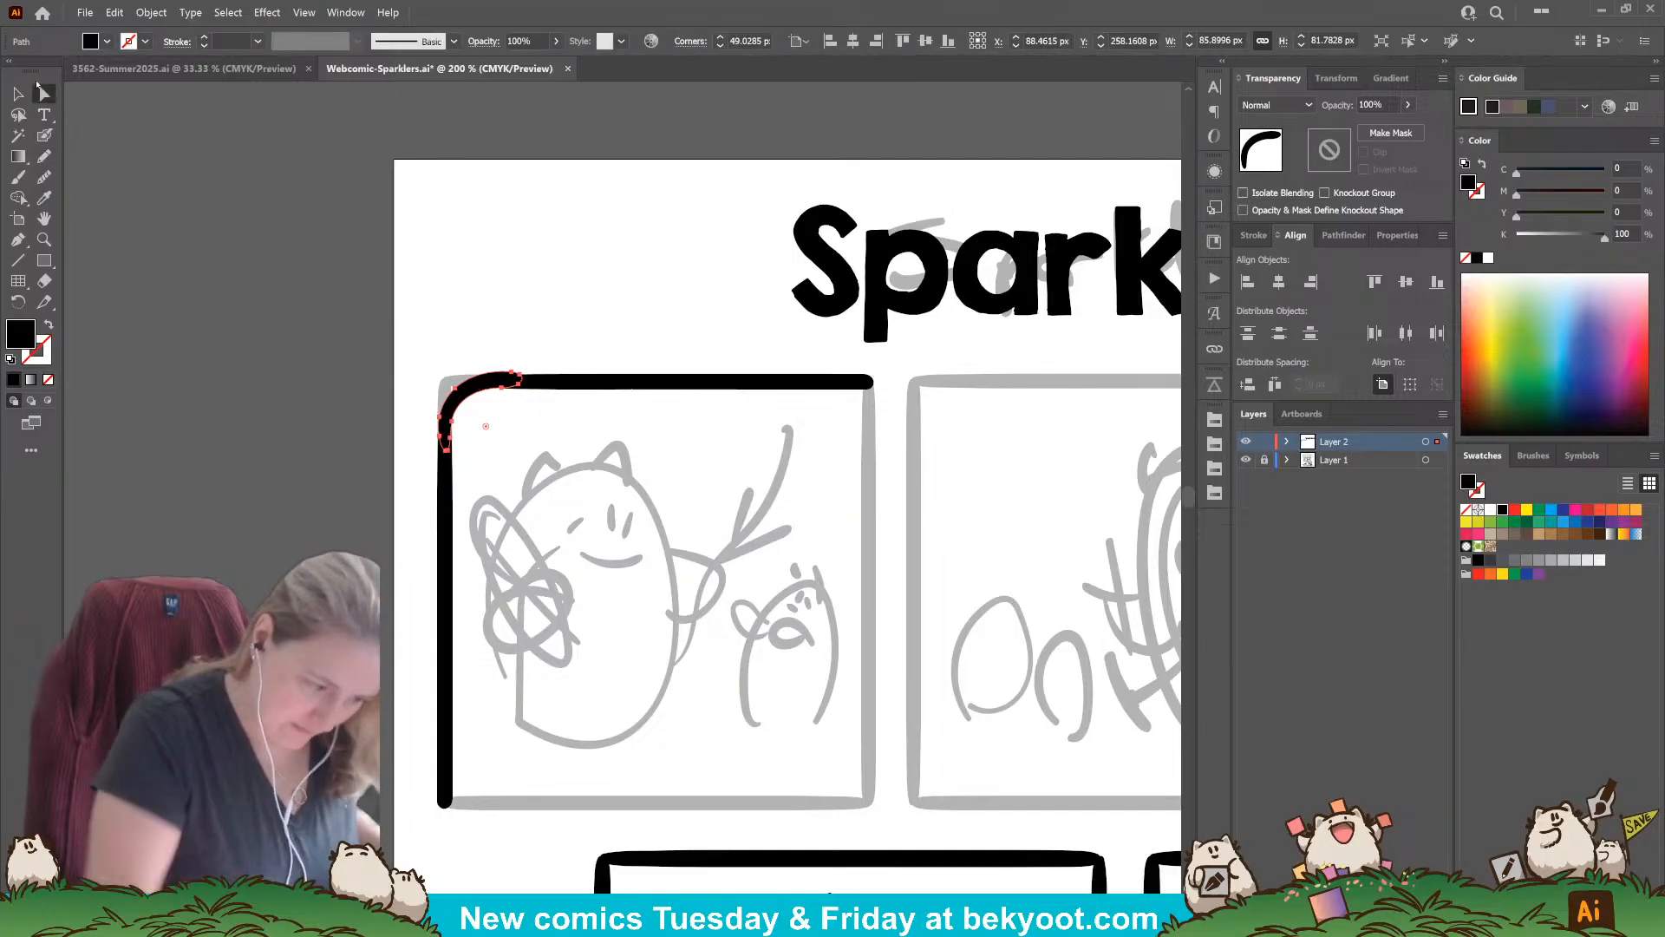
# Step: Squash the corner stroke from its upper edge to about 79 px high, level with the top border line
pyautogui.click(24, 90)
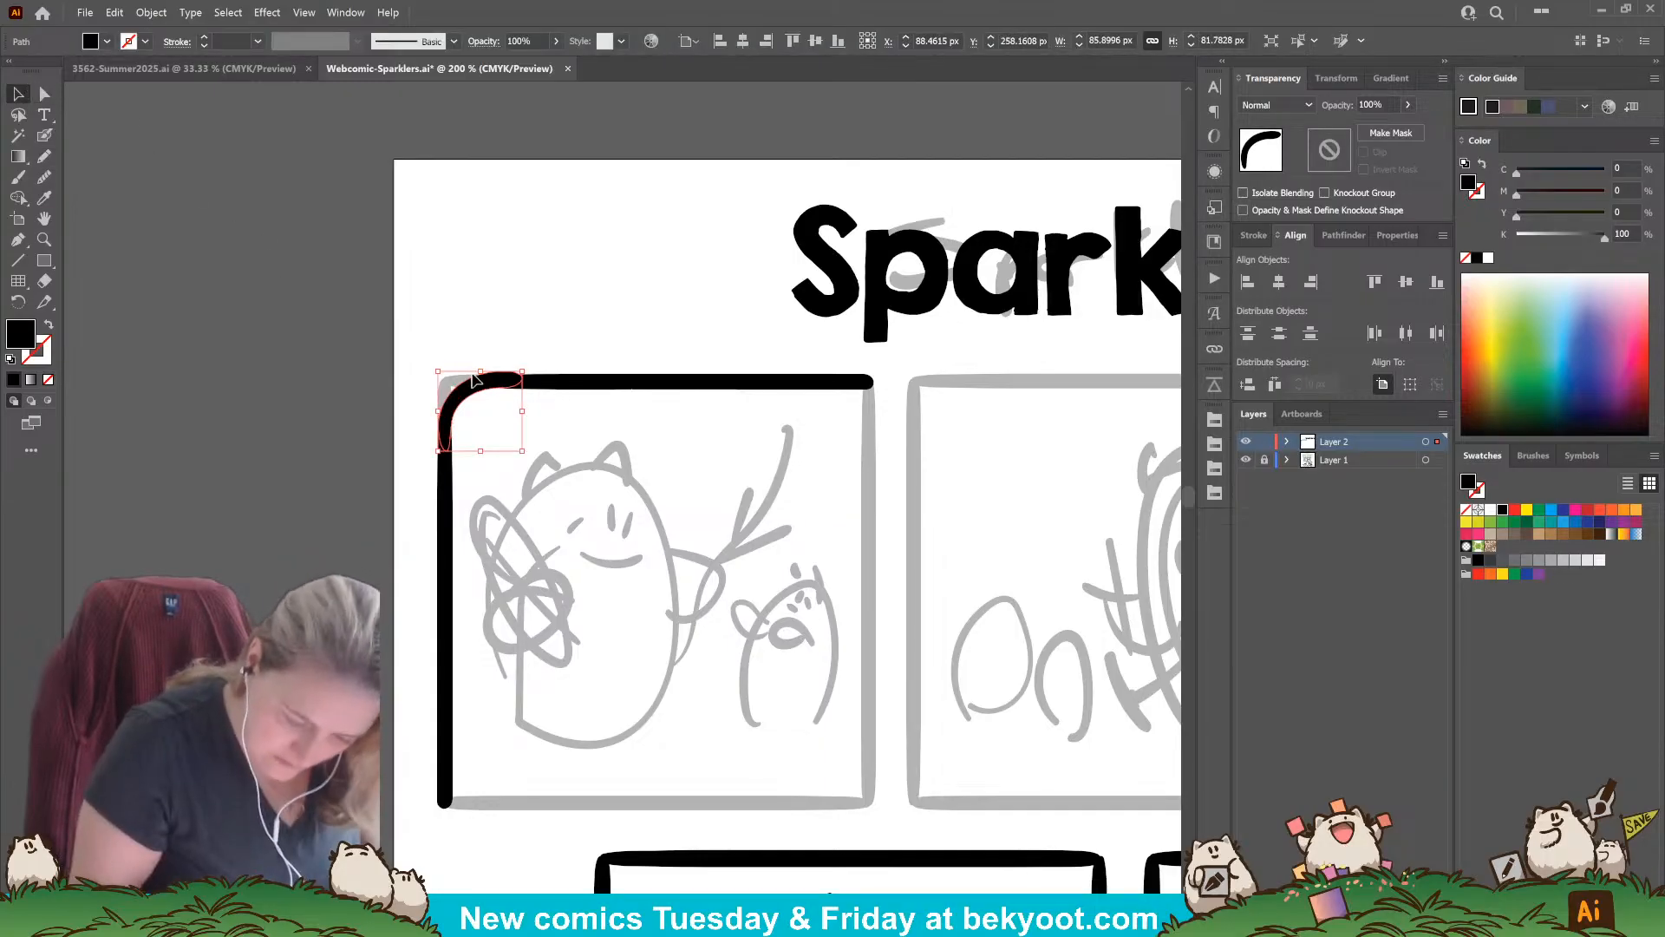
pyautogui.moveTo(480, 373); pyautogui.dragTo(479, 377)
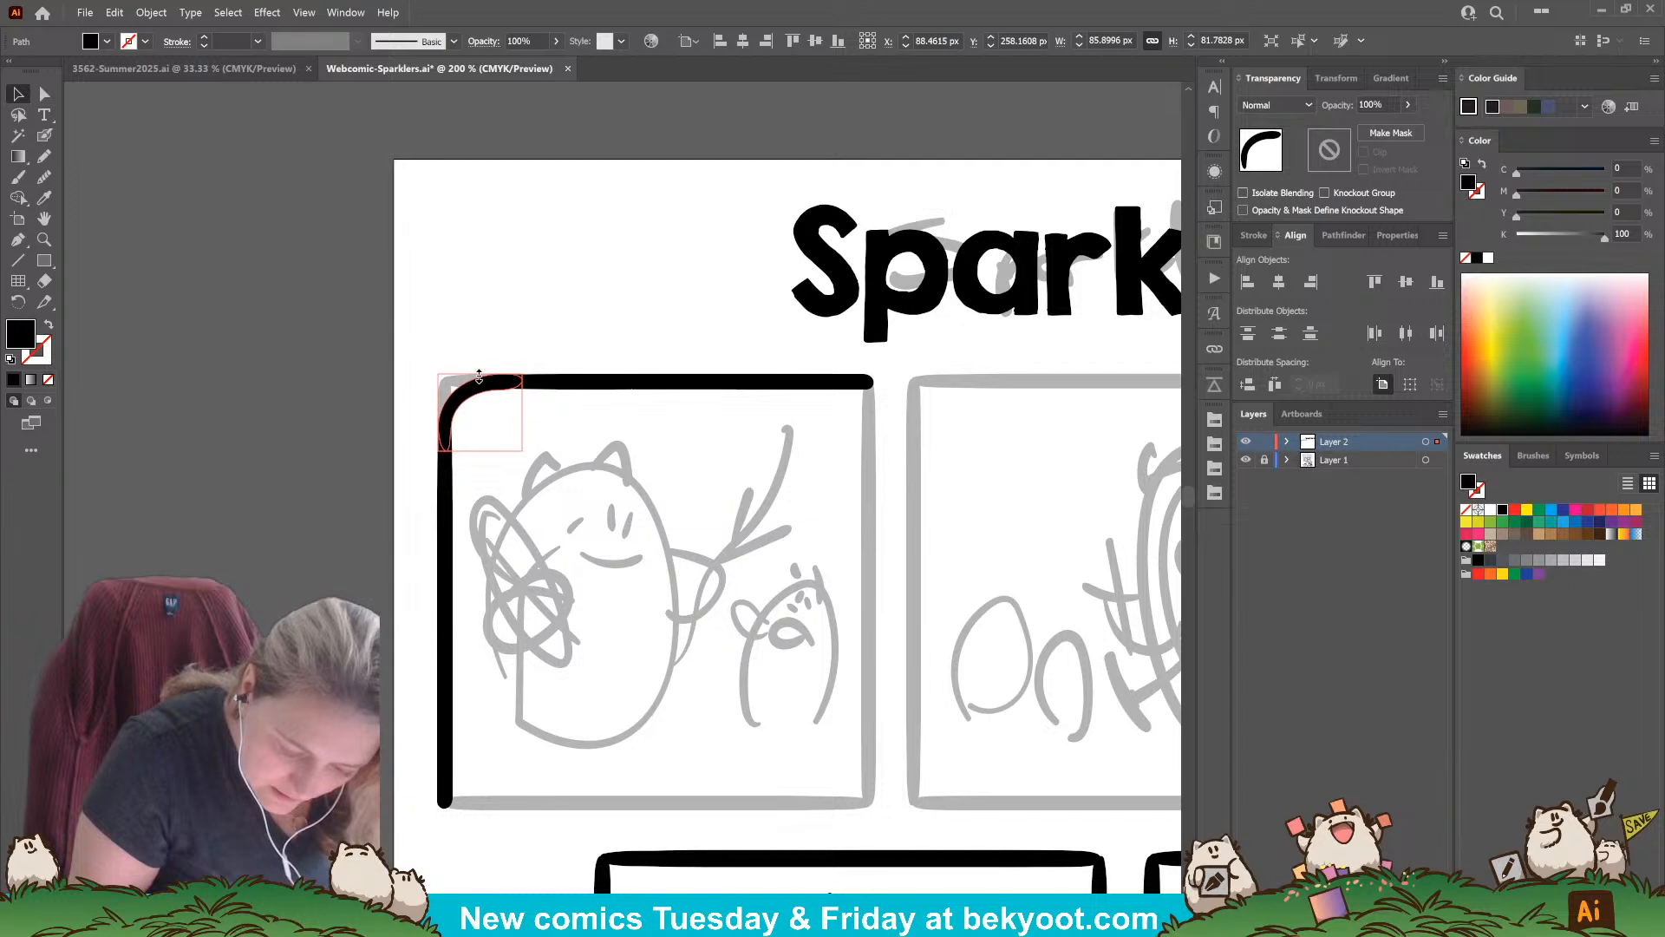
pyautogui.click(528, 370)
pyautogui.click(527, 390)
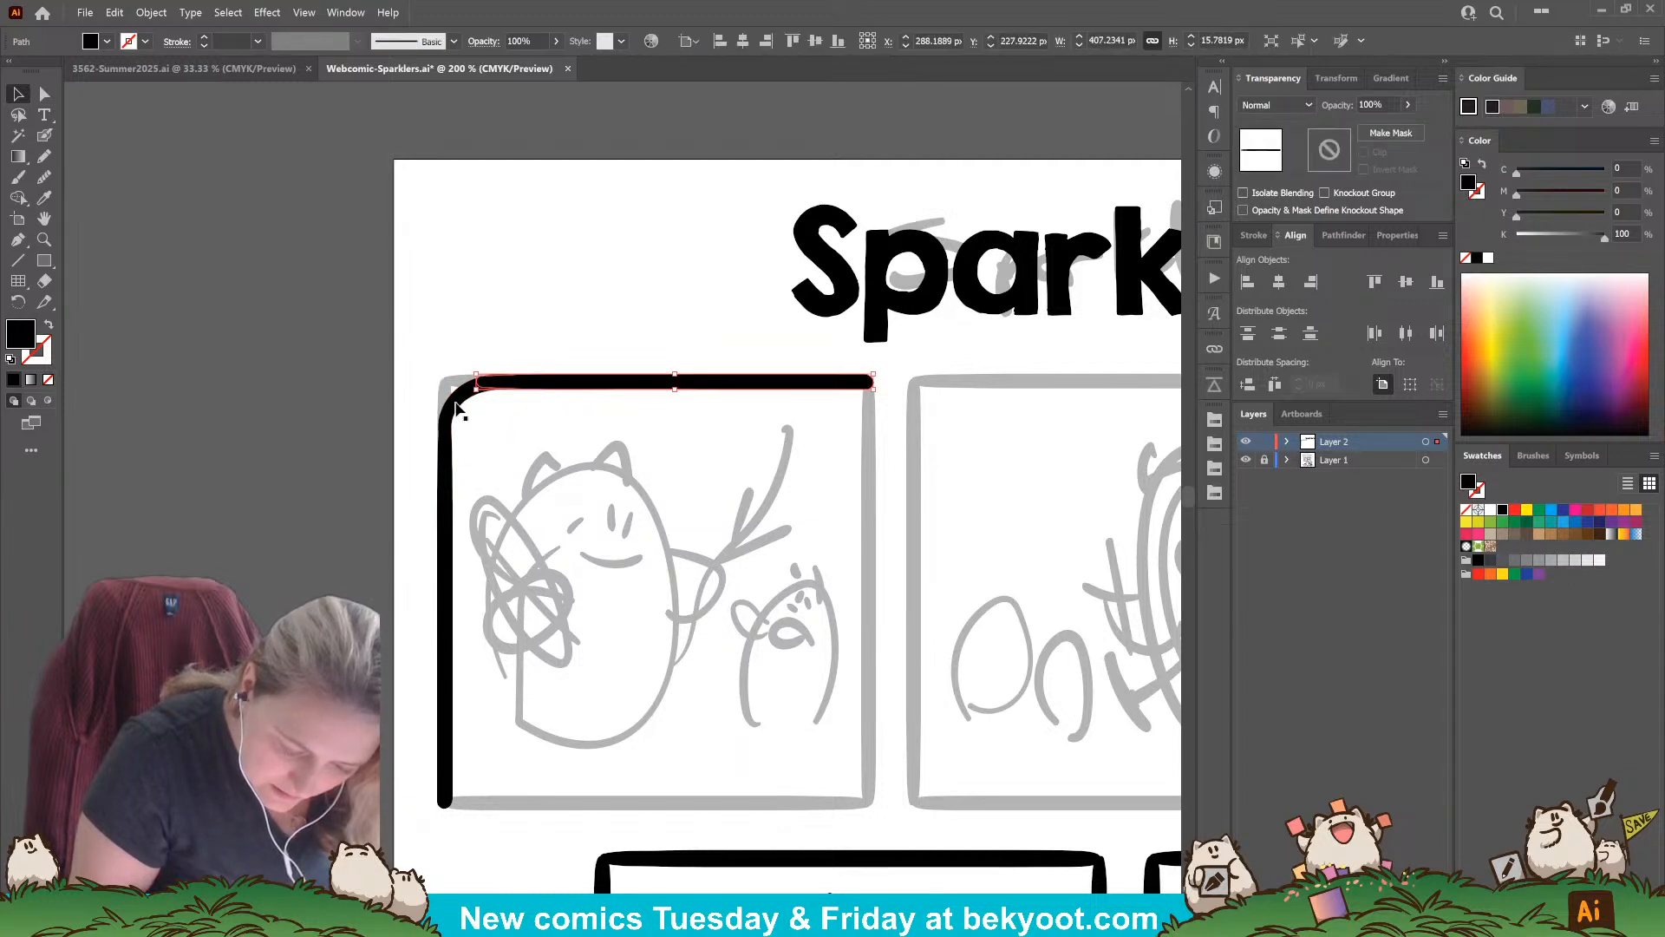
# Step: Reshape the anchor points at the top border line's left end to blend it into the rounded corner
pyautogui.click(45, 94)
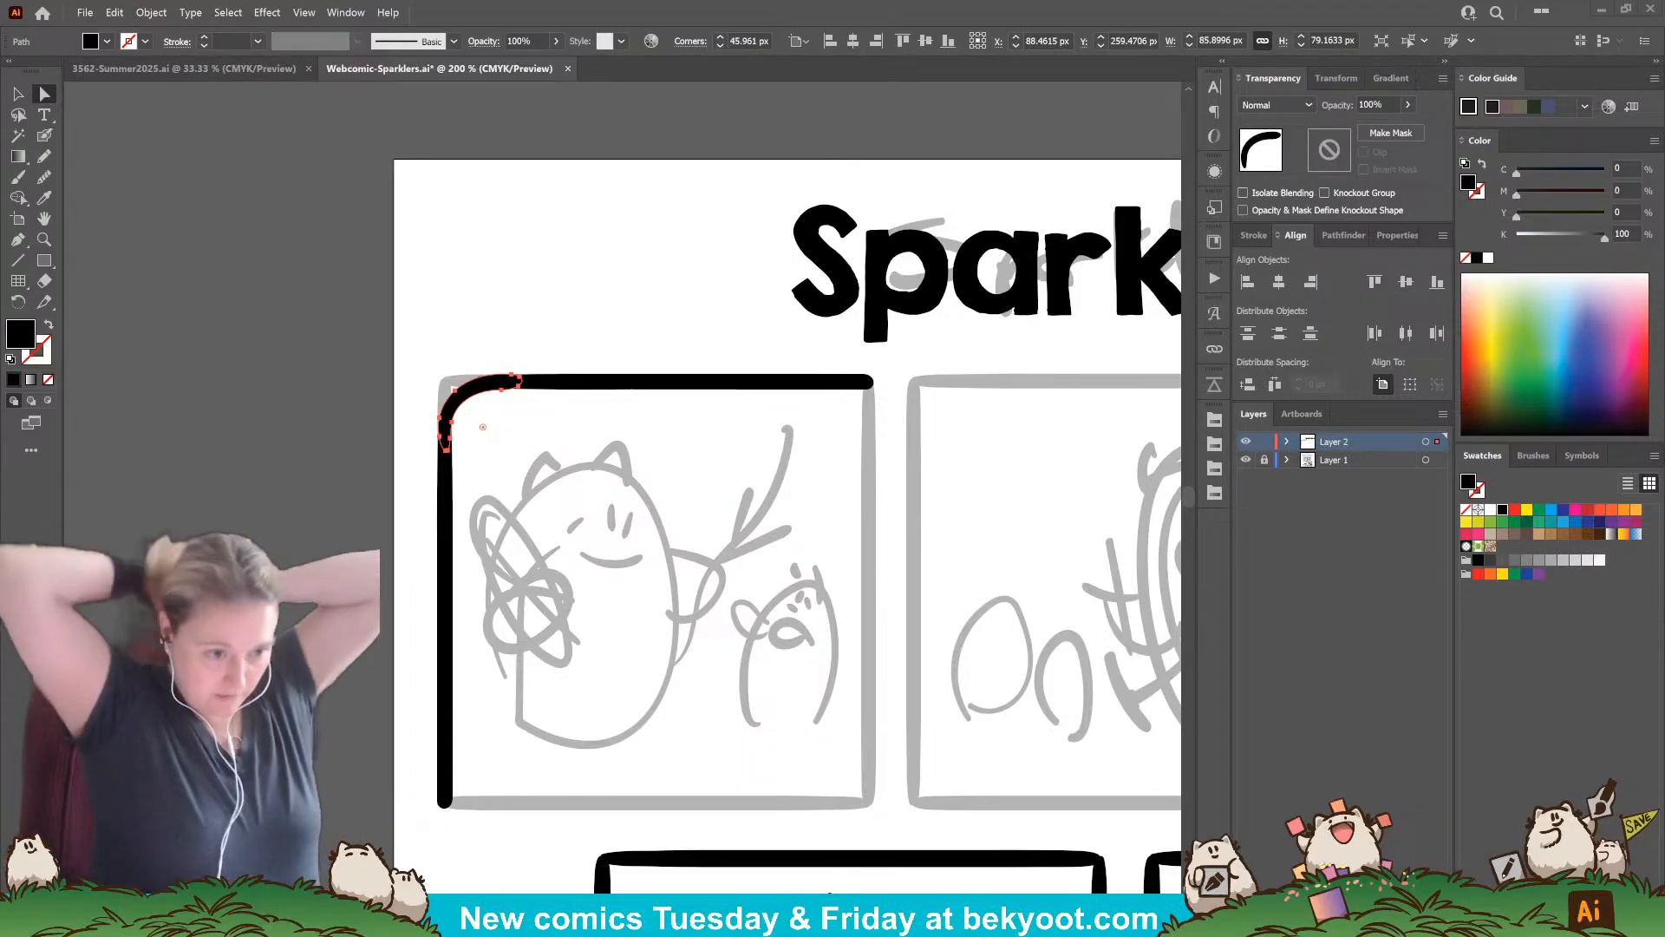
pyautogui.click(592, 390)
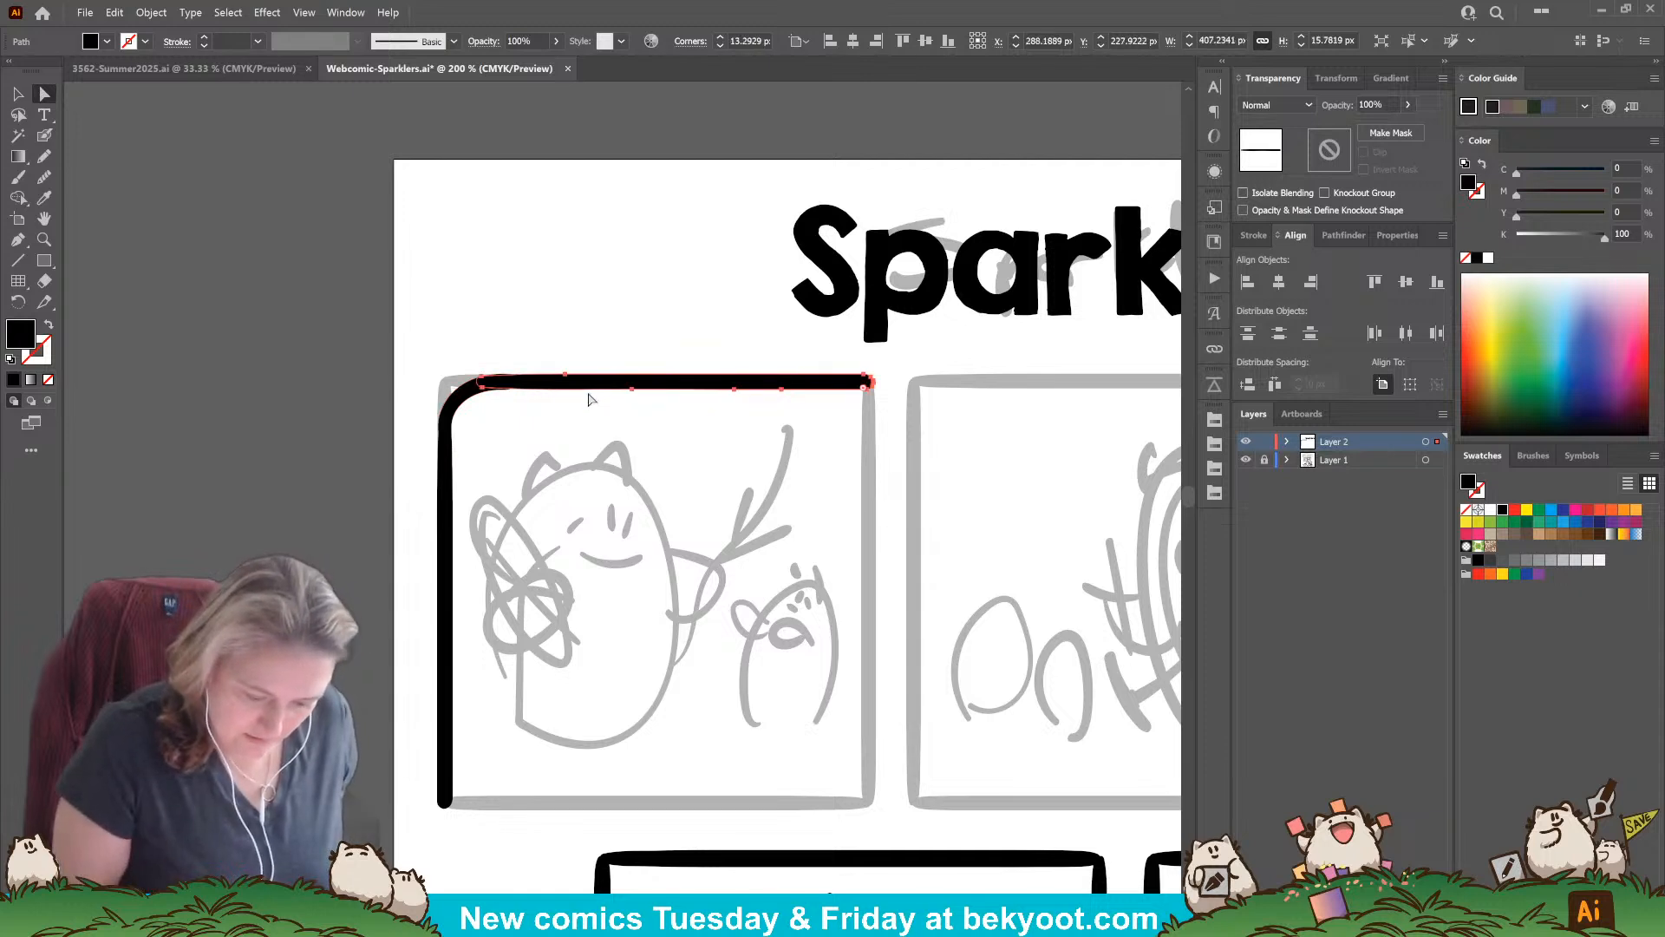
pyautogui.click(483, 383)
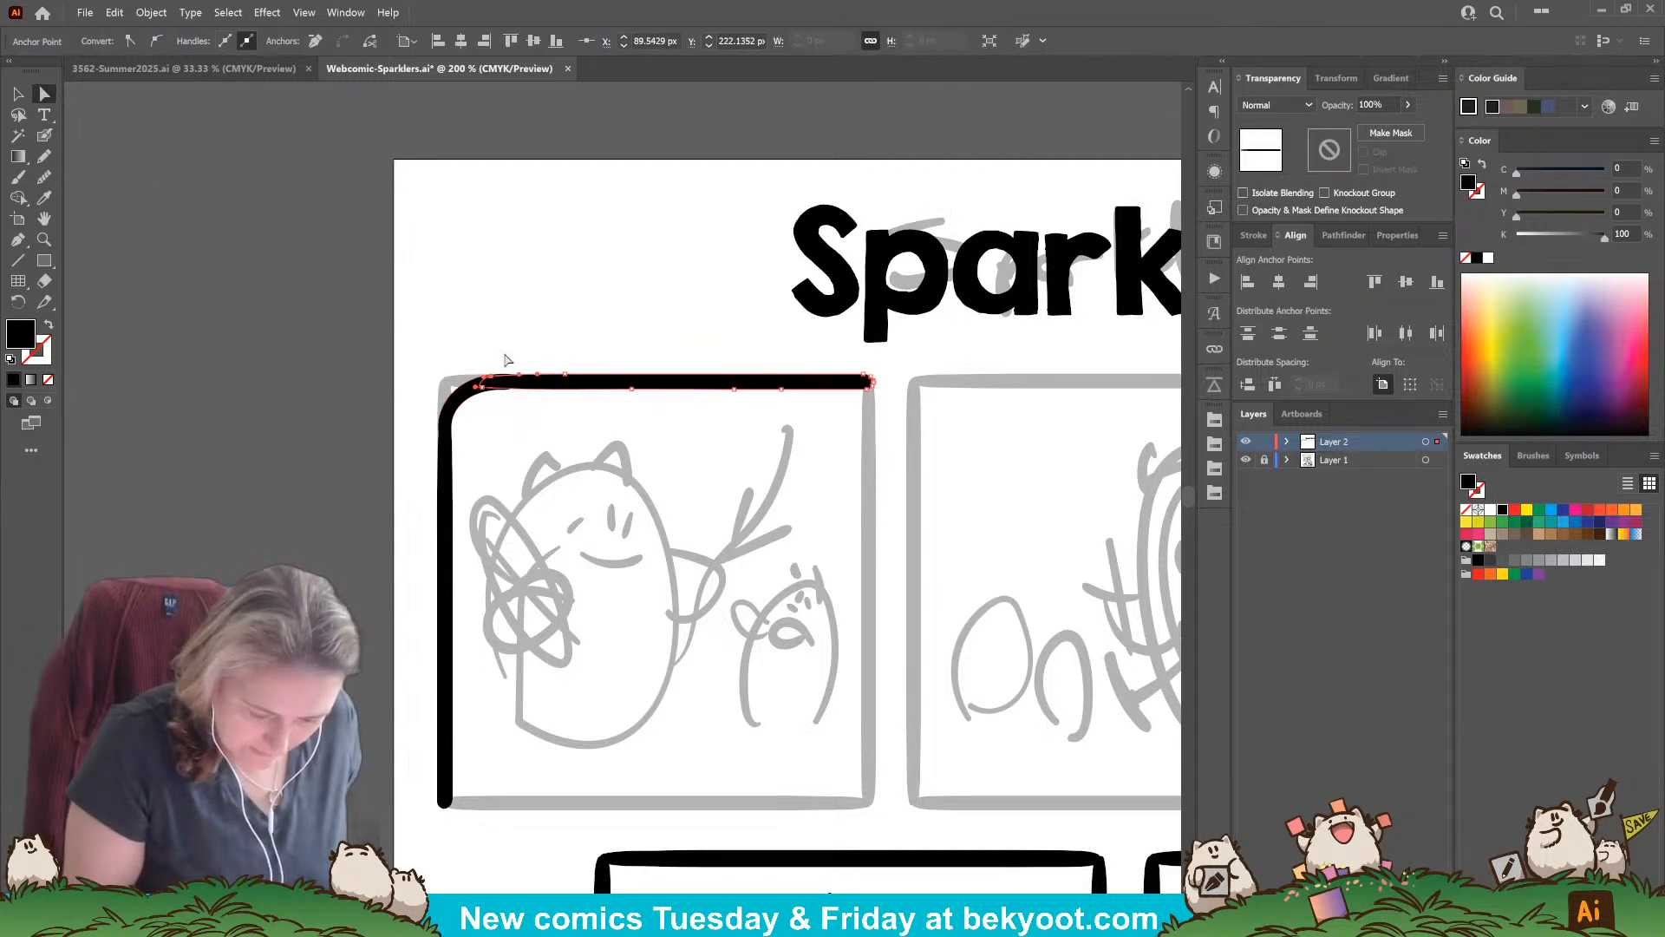
pyautogui.click(507, 359)
pyautogui.click(549, 387)
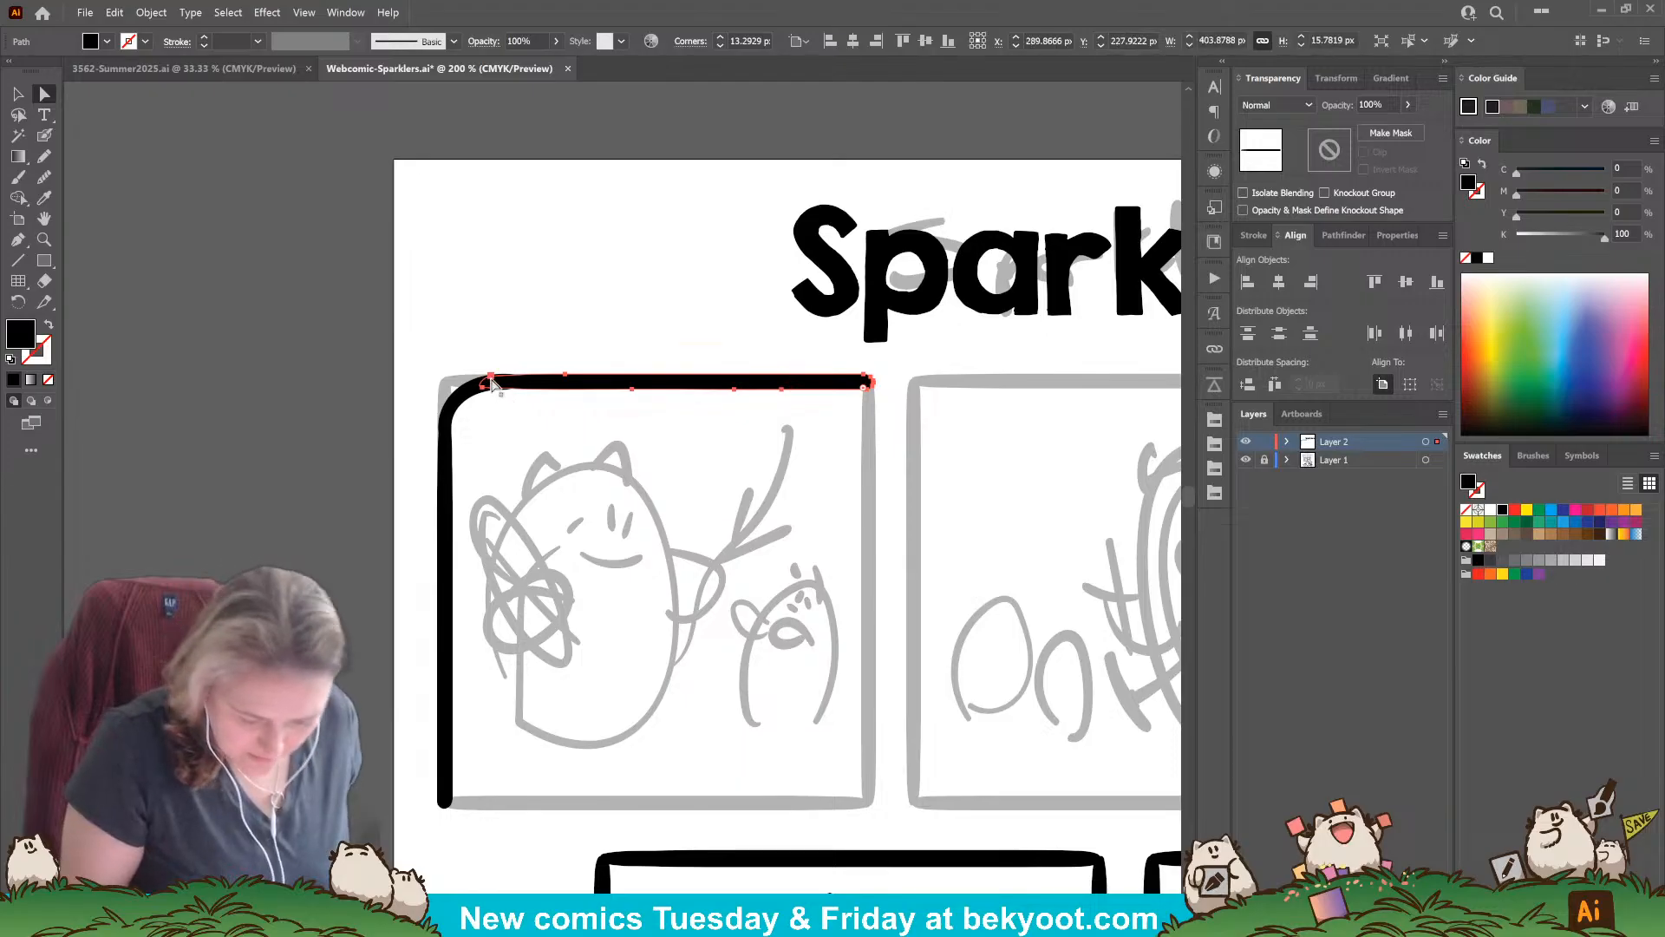
pyautogui.click(491, 378)
pyautogui.moveTo(491, 379); pyautogui.dragTo(492, 376)
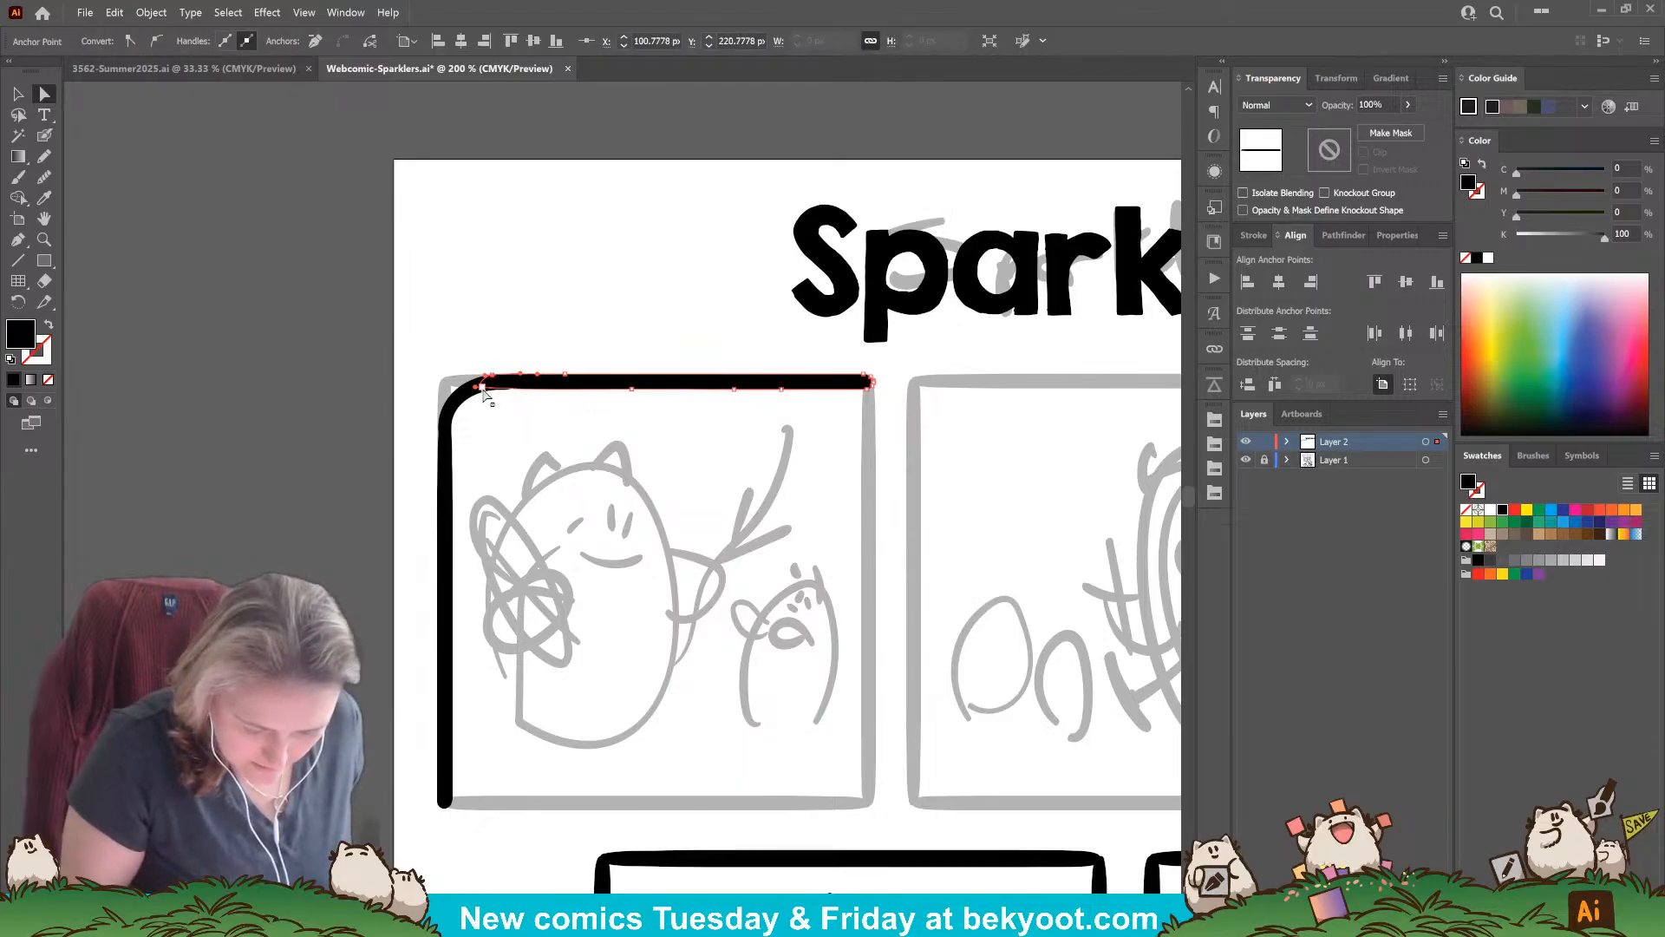
pyautogui.click(486, 387)
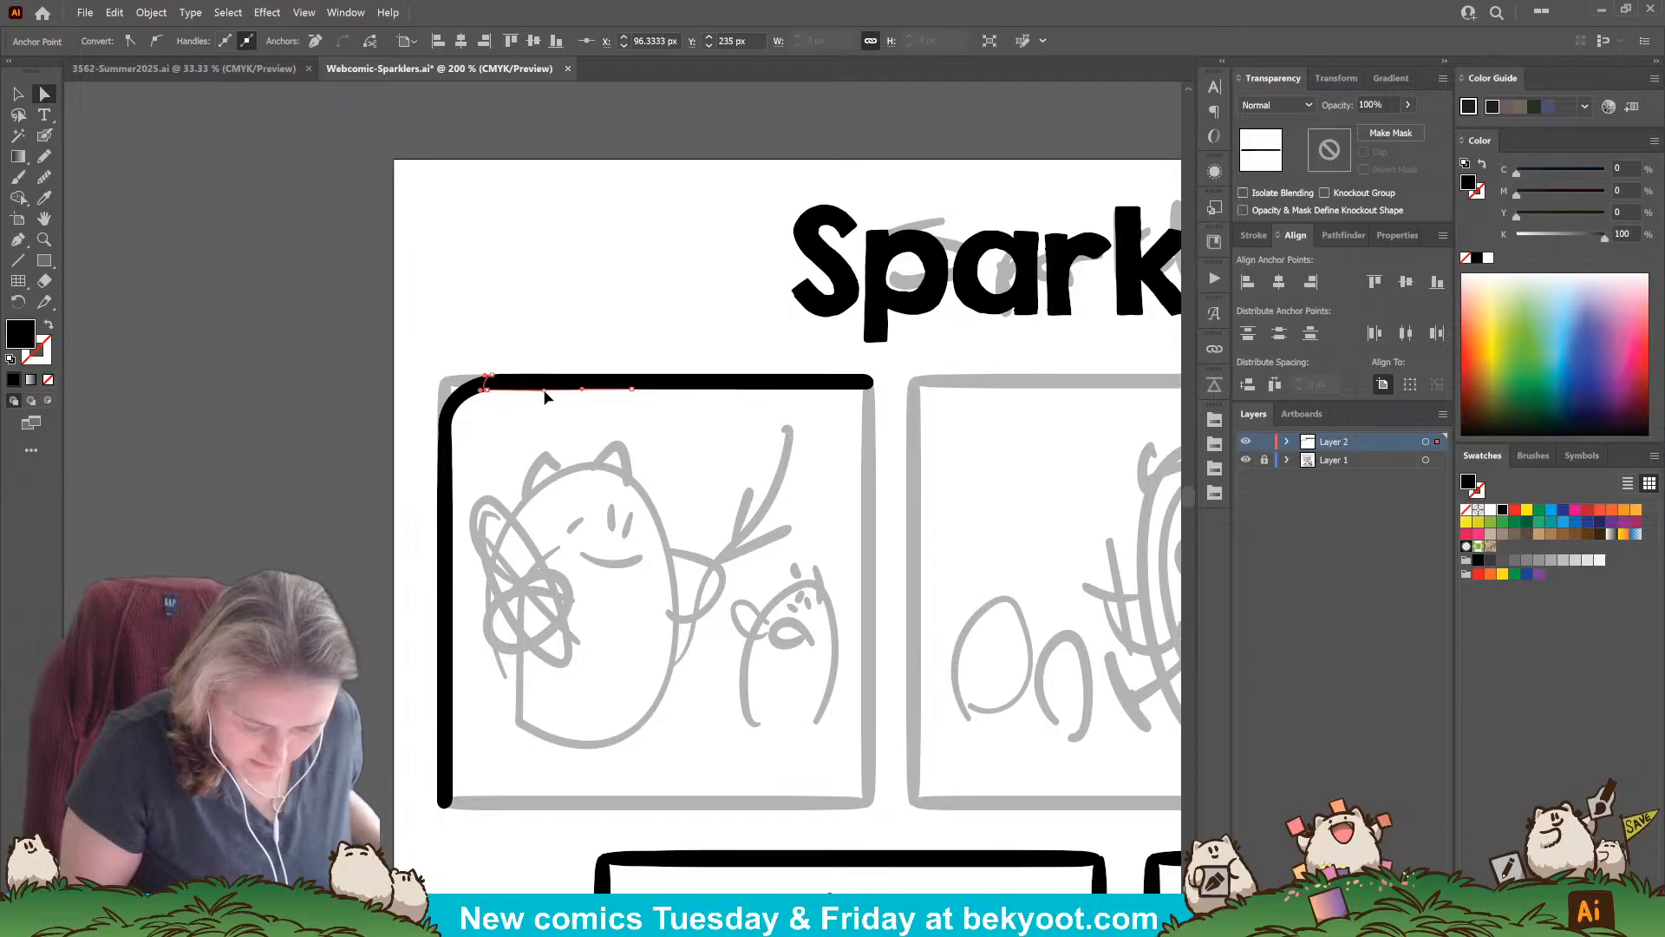
pyautogui.click(556, 361)
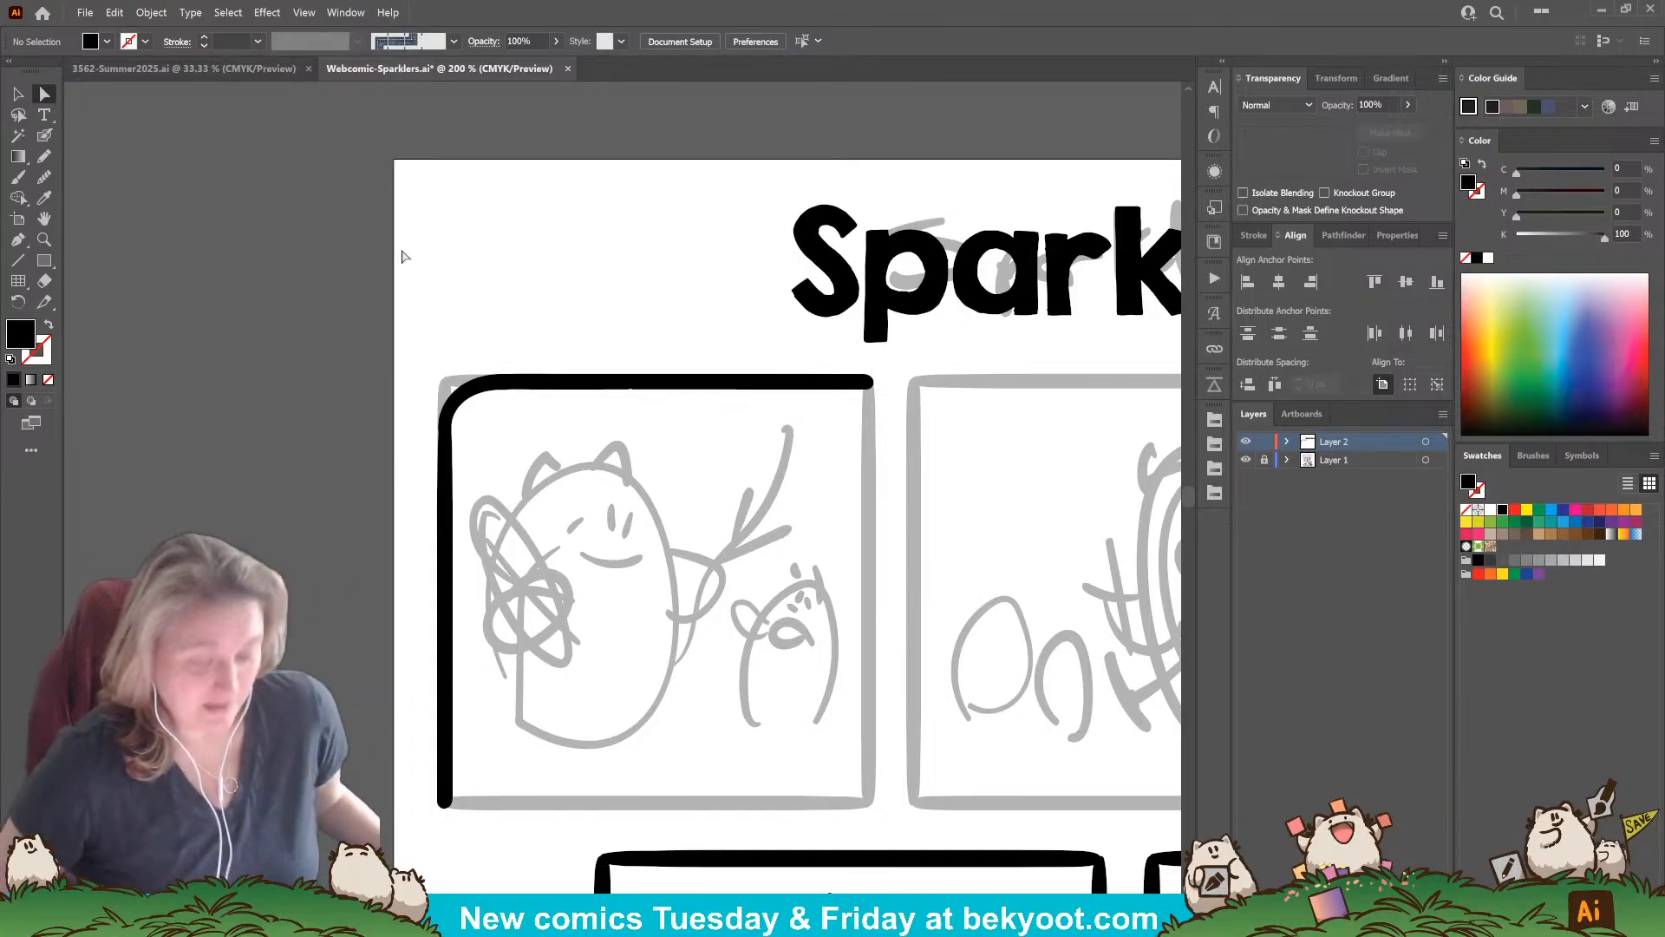
# Step: Fine-tune the corner stroke's inner anchor points where it meets the top and left border lines
pyautogui.scroll(2, 475, 364)
pyautogui.scroll(1, 475, 364)
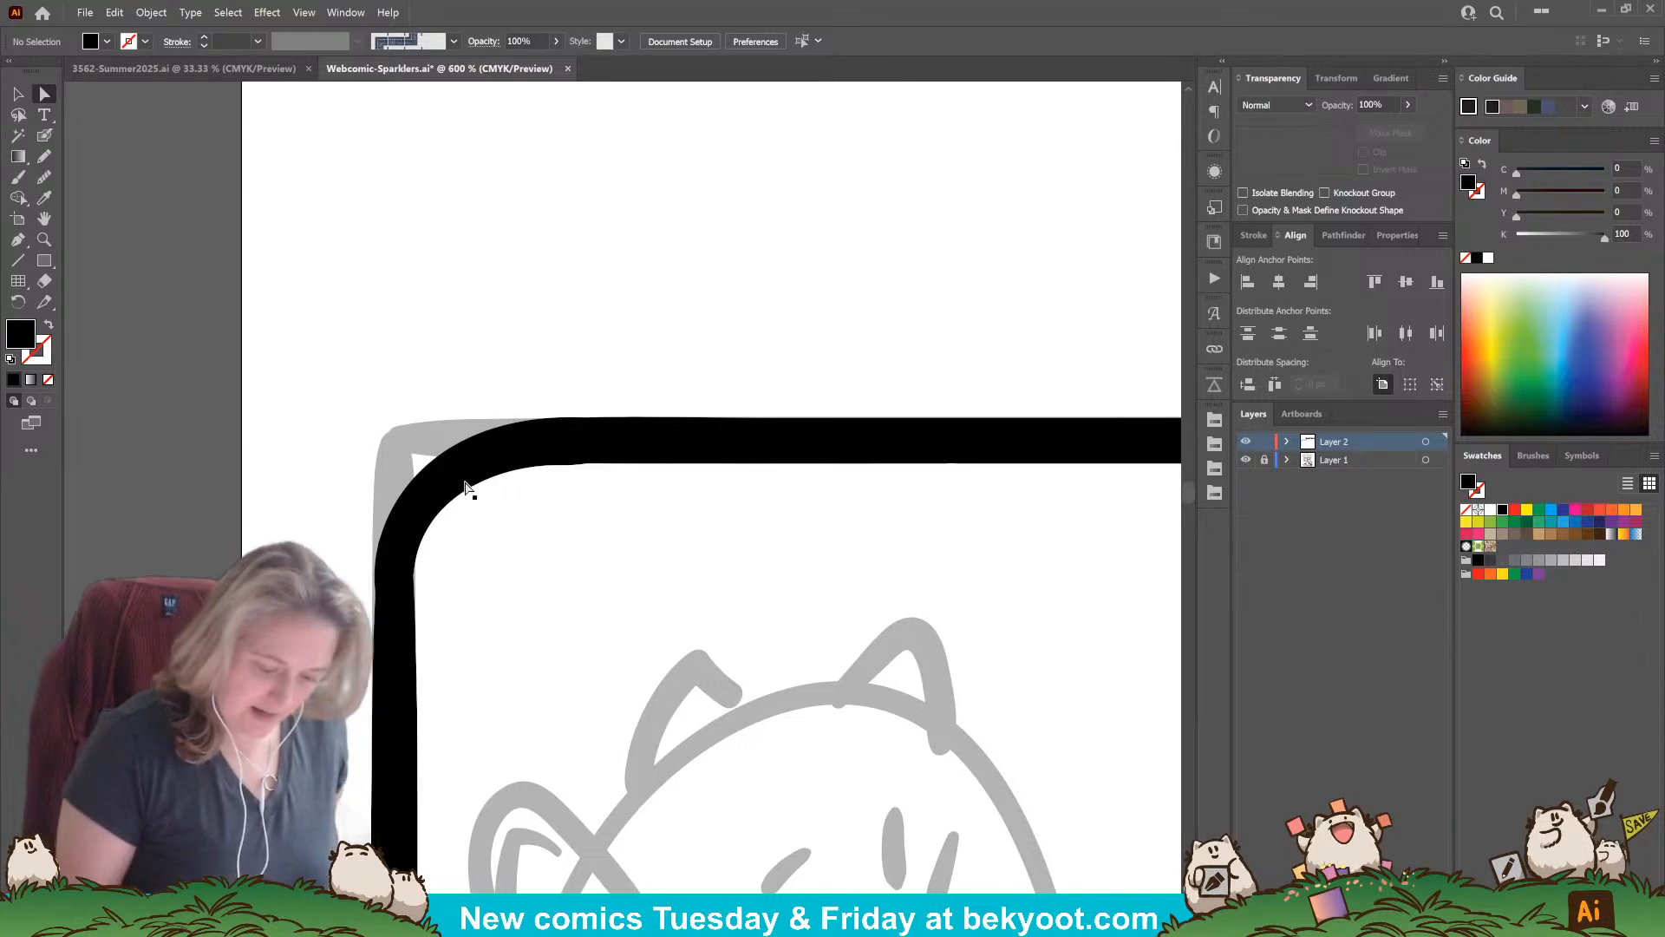
pyautogui.click(420, 478)
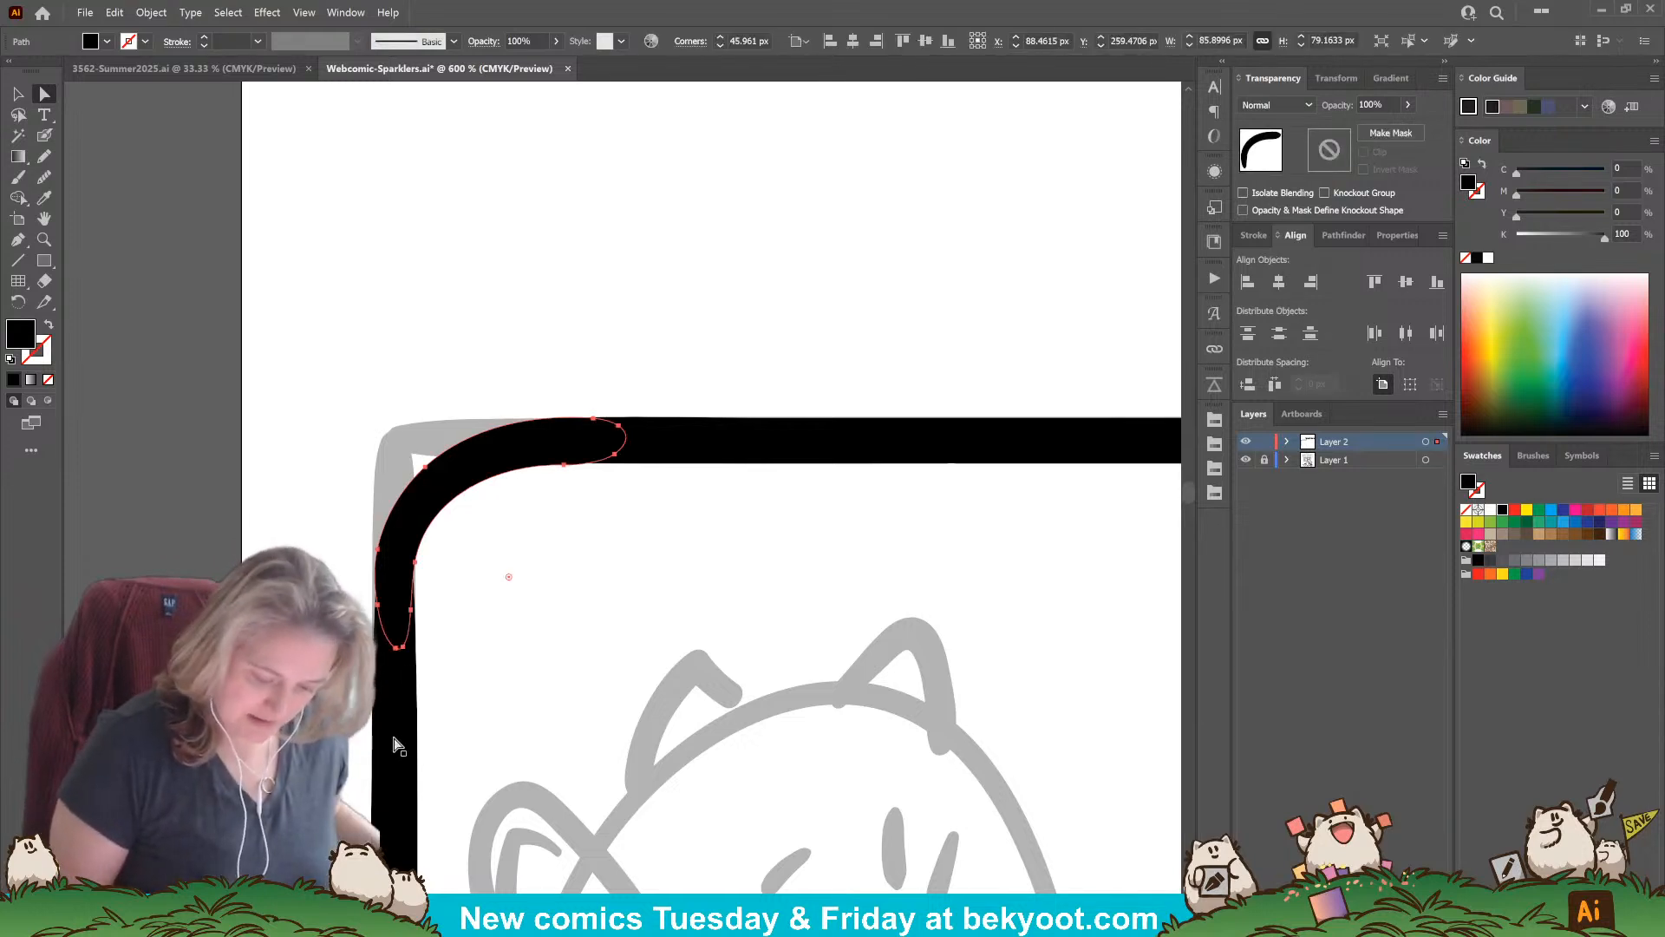
pyautogui.click(564, 466)
pyautogui.moveTo(601, 463); pyautogui.dragTo(602, 462)
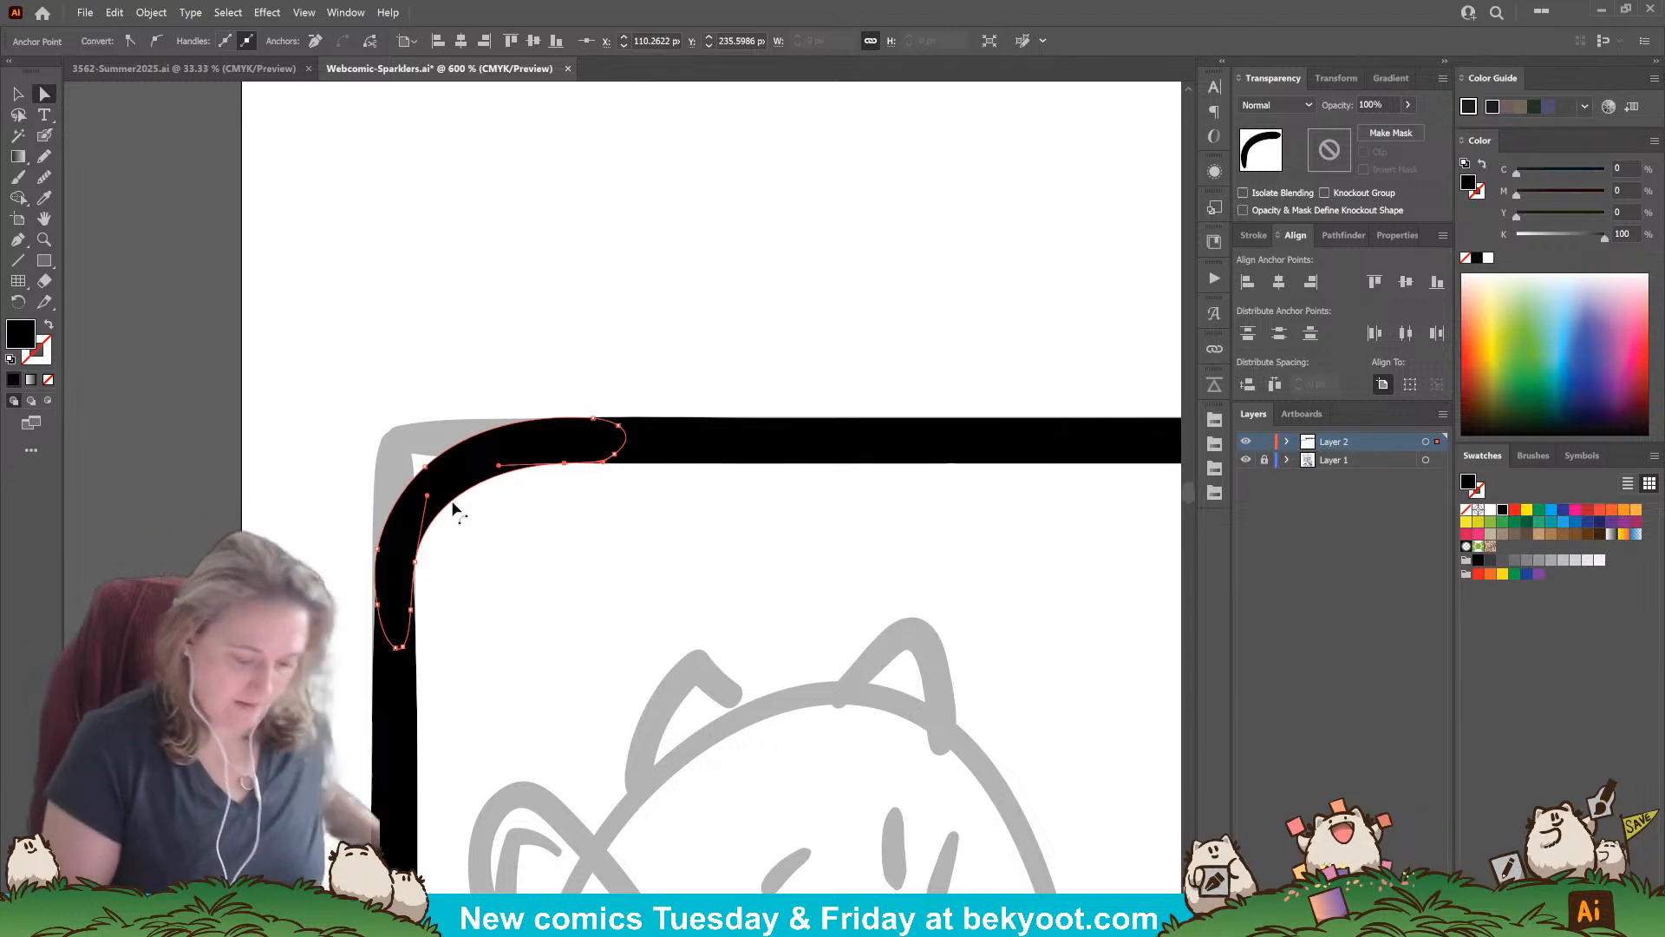
pyautogui.moveTo(415, 562); pyautogui.dragTo(417, 560)
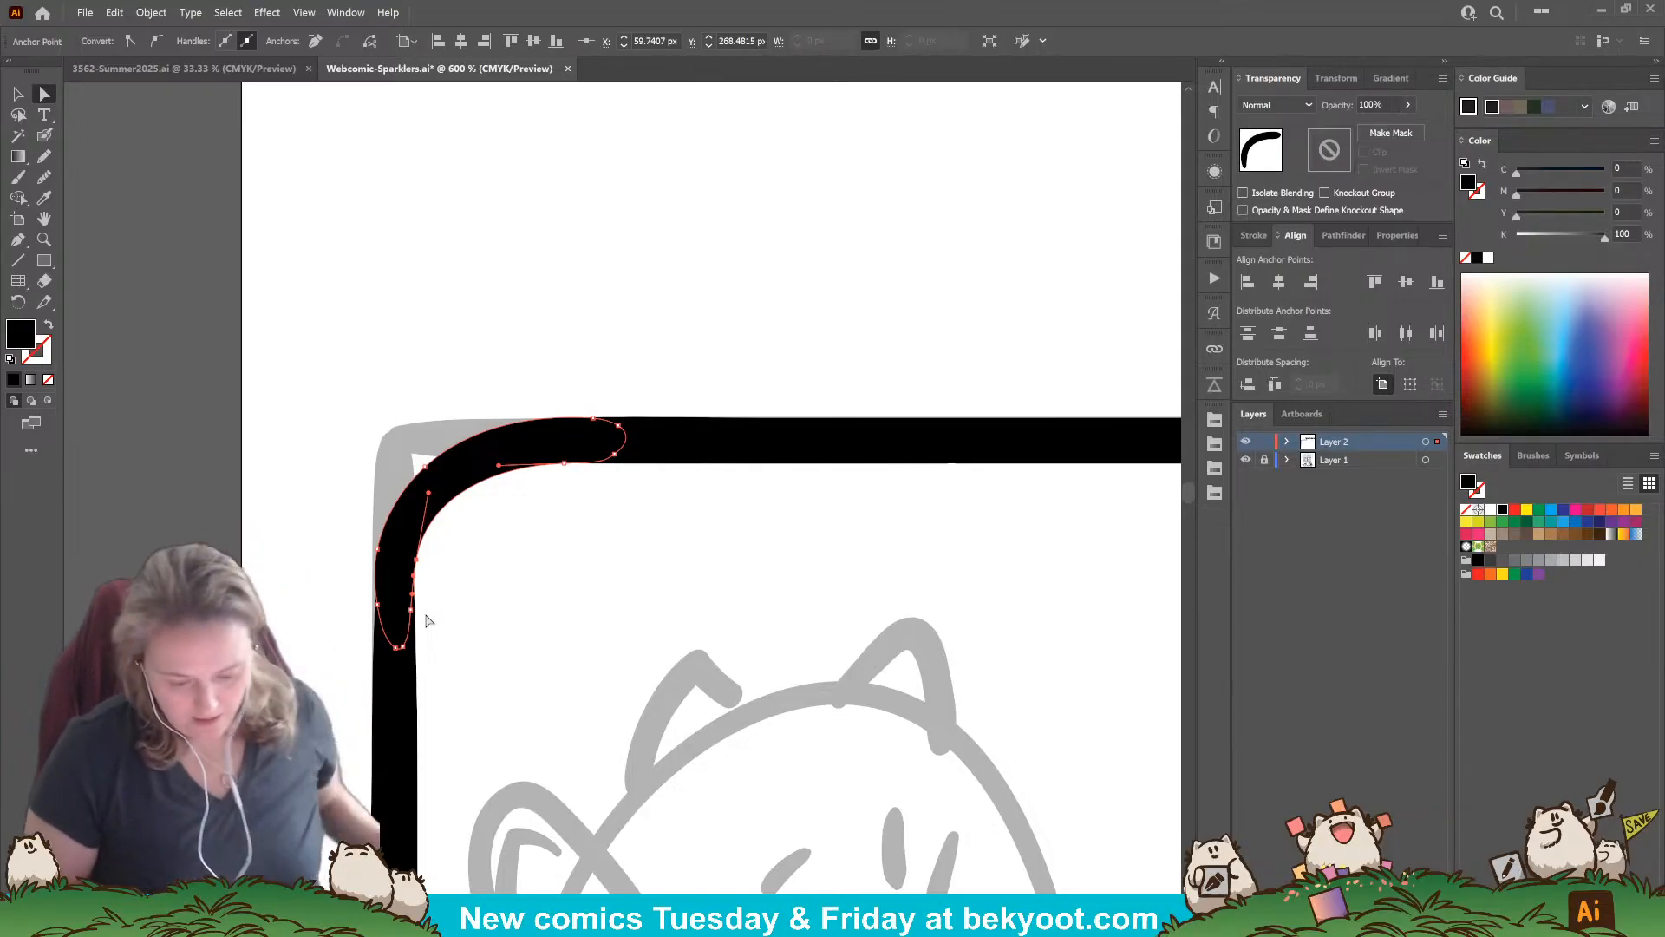
# Step: Taper the corner stroke's end into the top border line and adjust the left border line's upper anchor points to blend with the corner
pyautogui.moveTo(614, 454); pyautogui.dragTo(655, 447)
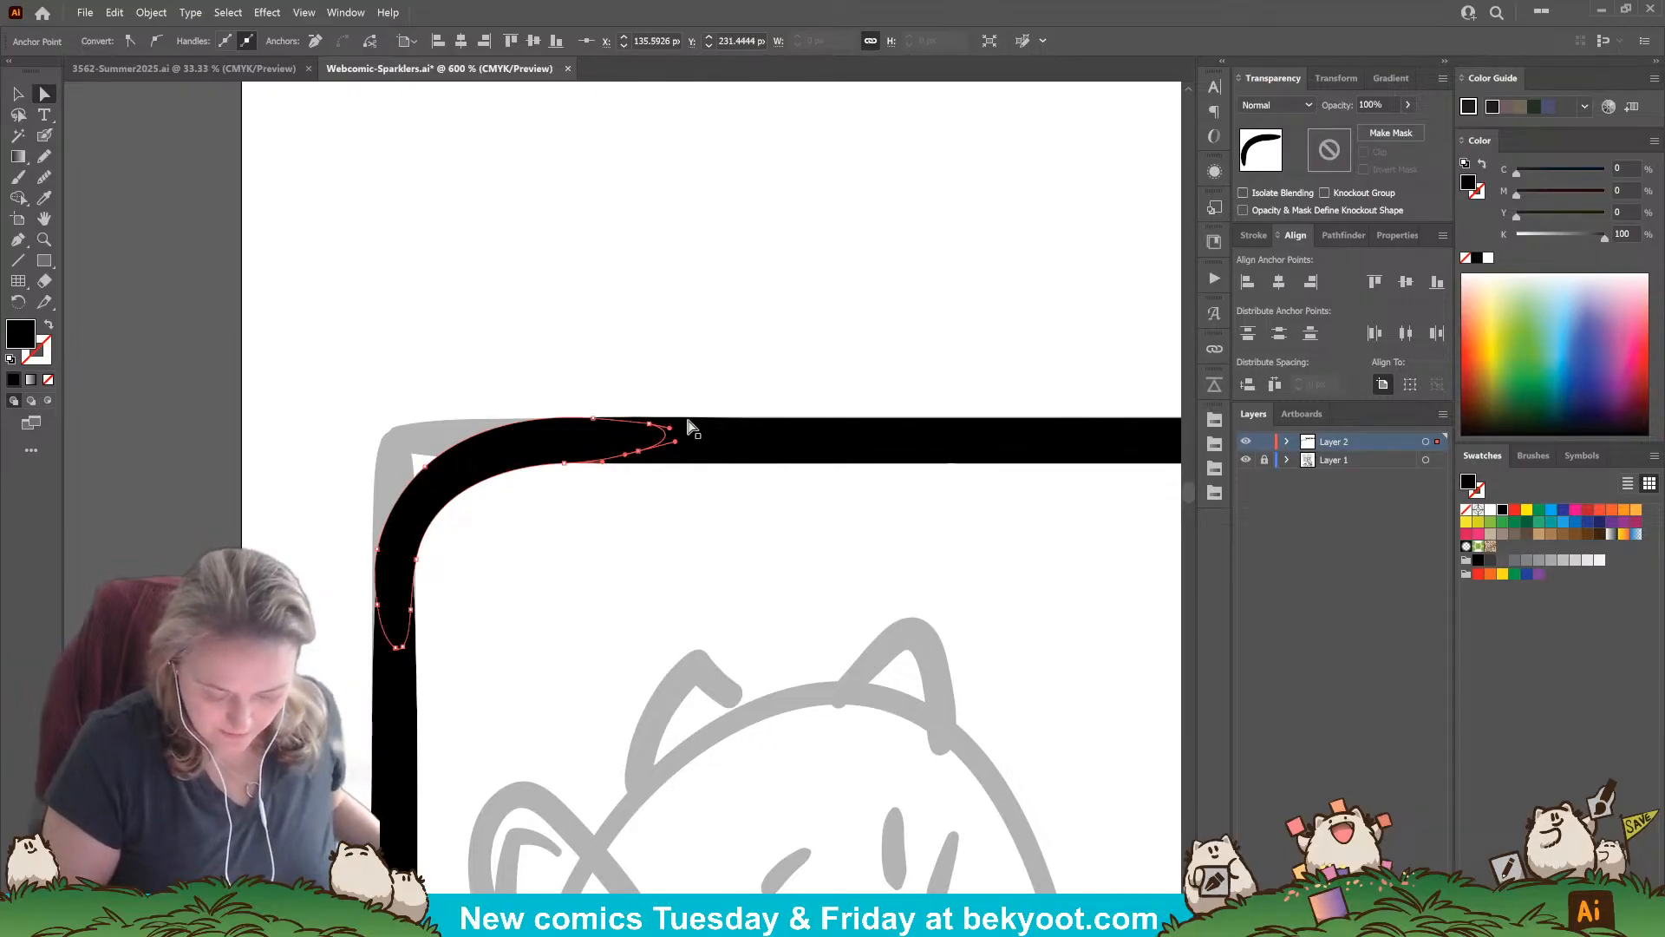
pyautogui.click(595, 521)
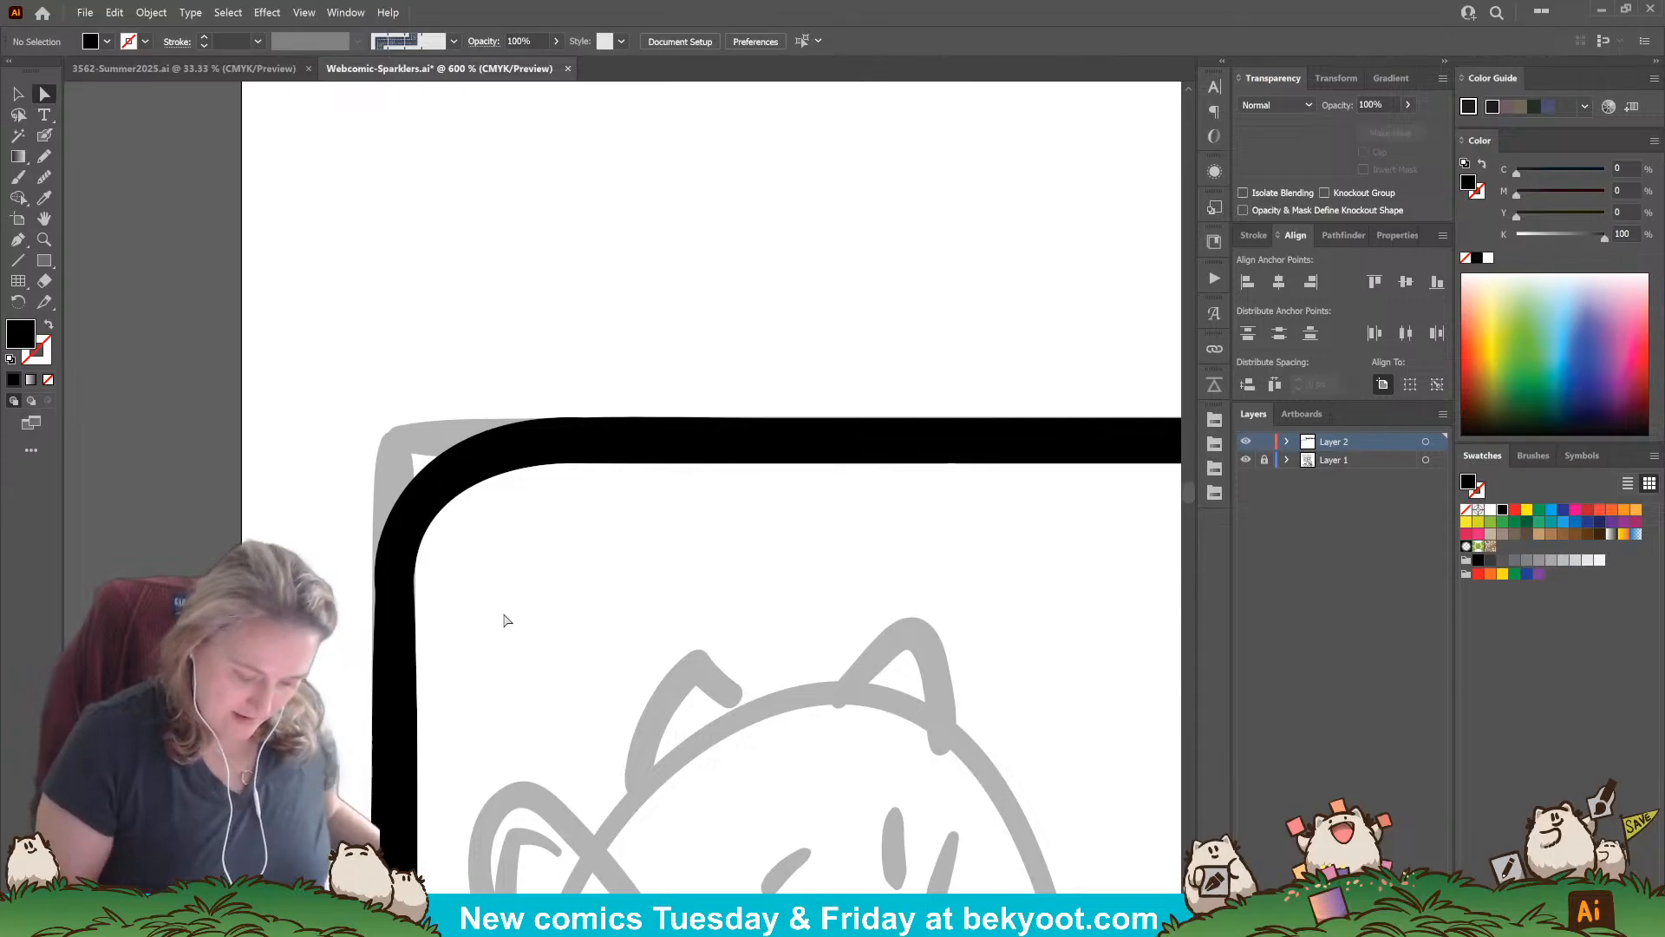
pyautogui.click(388, 642)
pyautogui.click(379, 548)
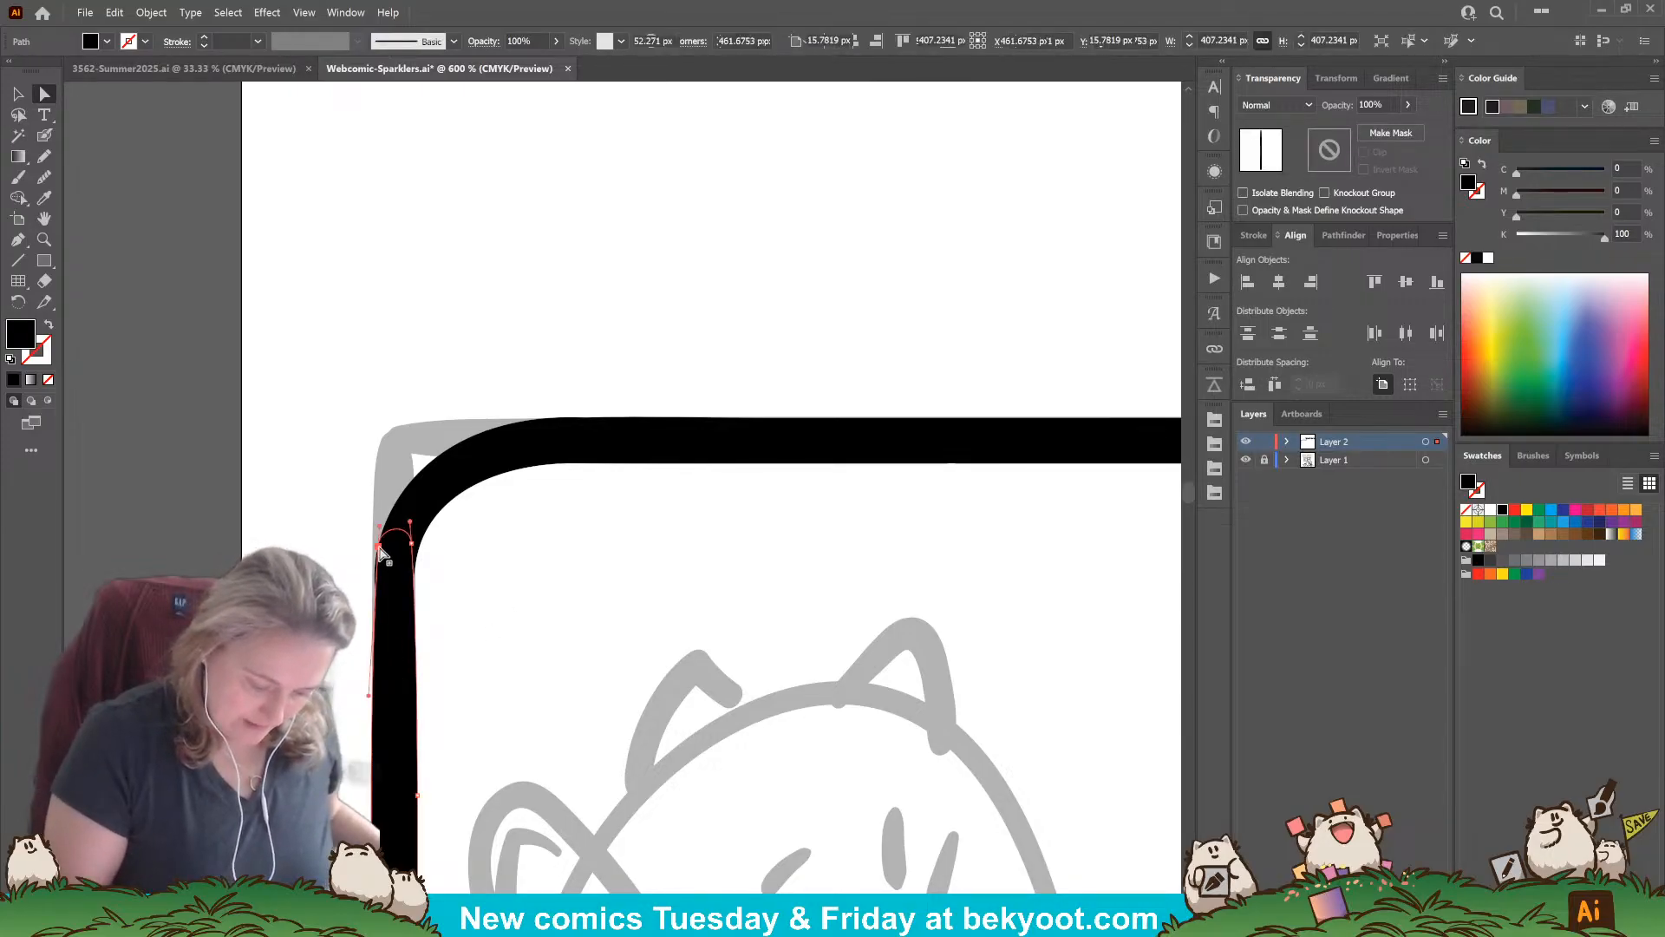
pyautogui.moveTo(374, 687); pyautogui.dragTo(368, 670)
pyautogui.moveTo(413, 546); pyautogui.dragTo(412, 558)
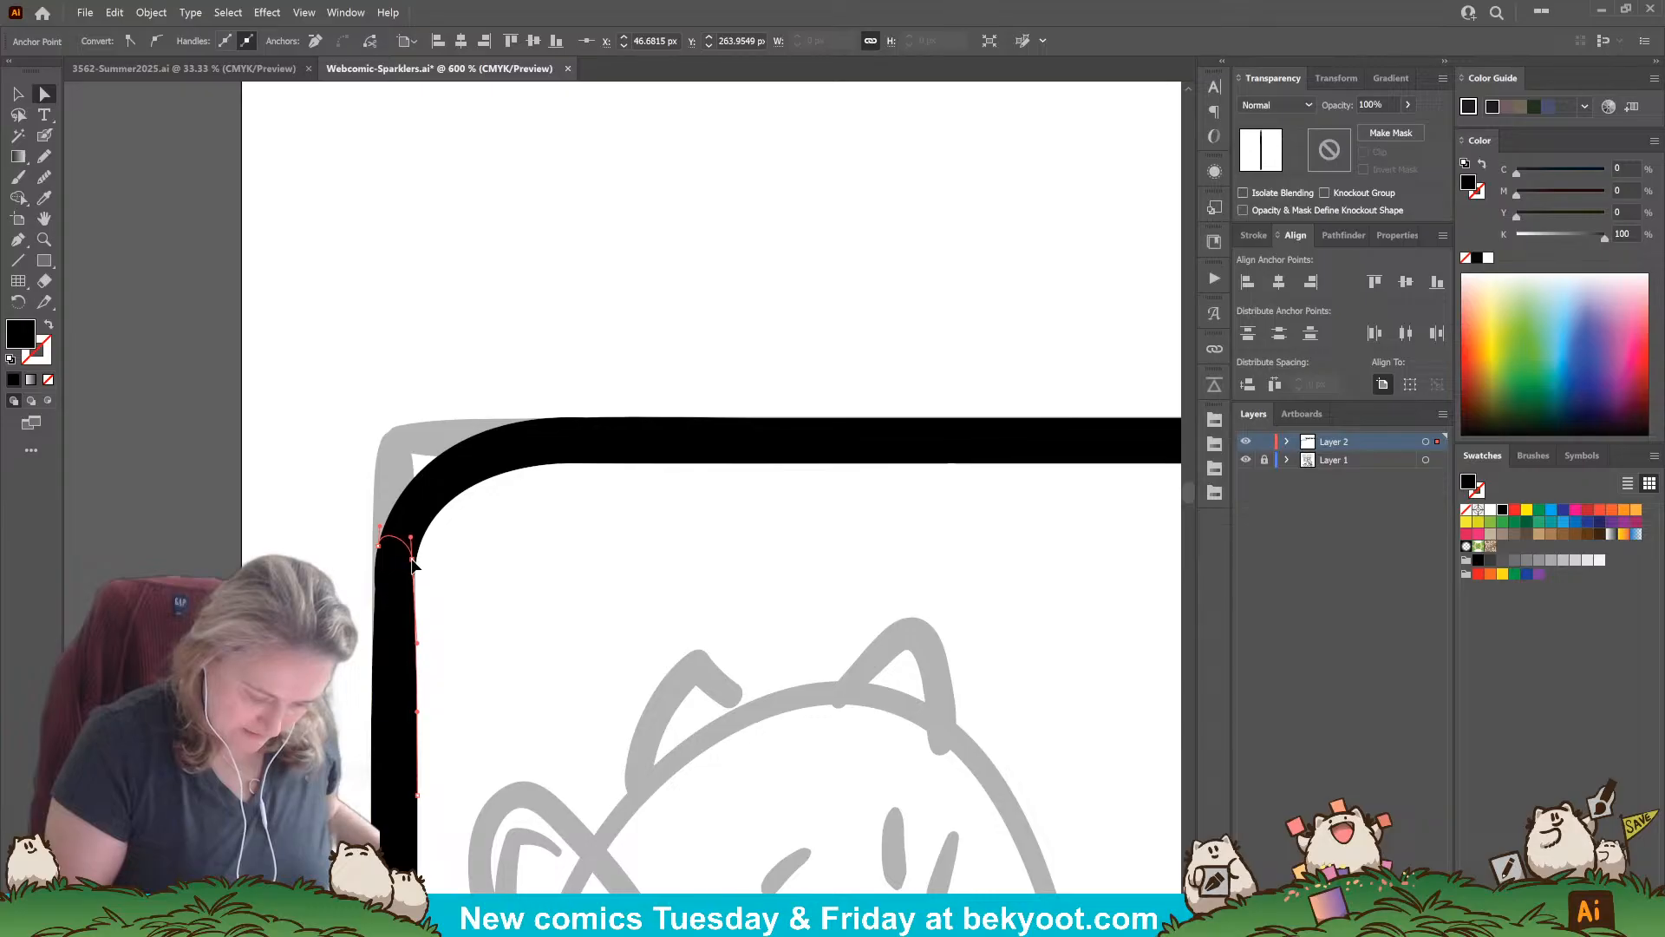
pyautogui.moveTo(418, 643); pyautogui.dragTo(413, 646)
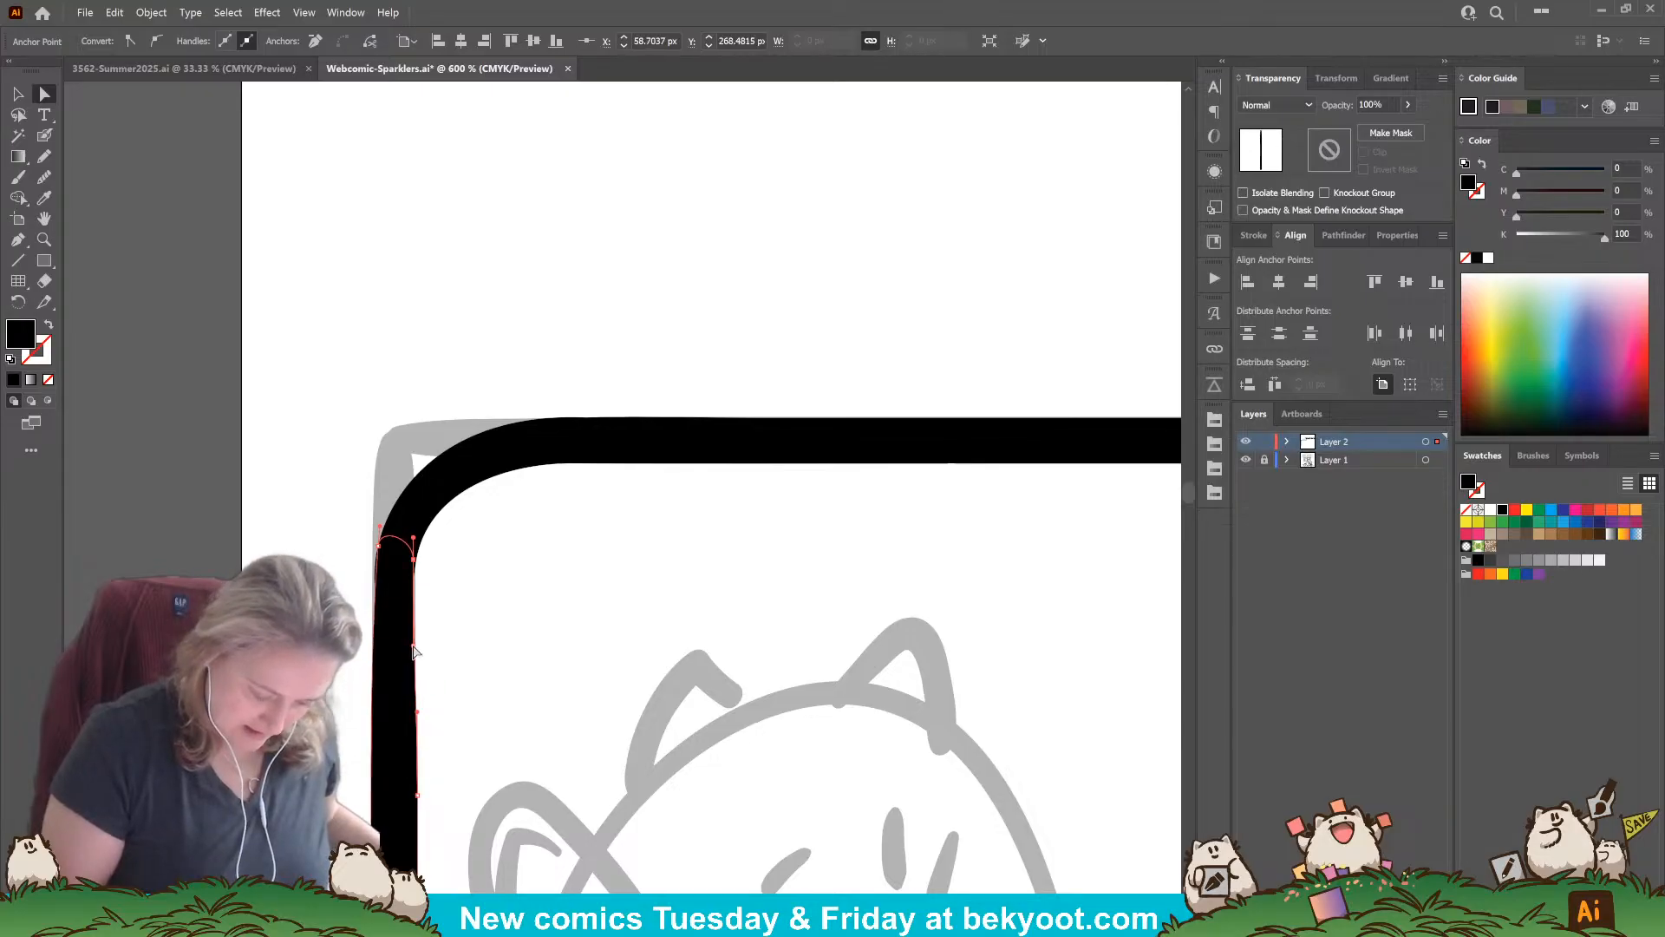
pyautogui.click(461, 639)
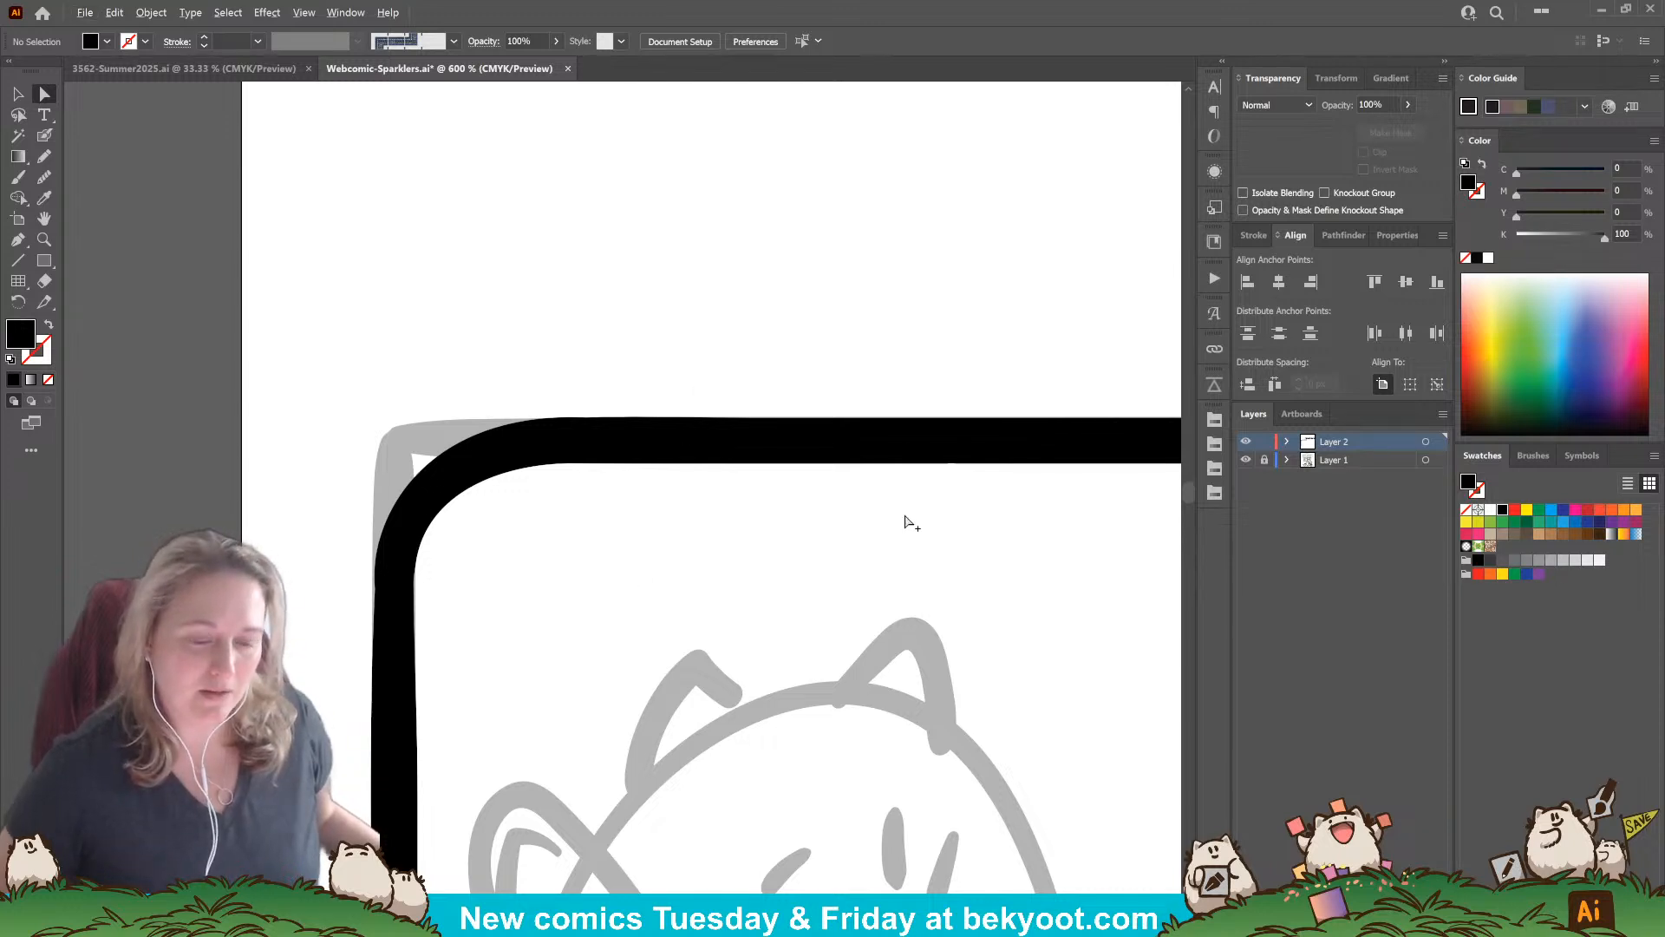
# Step: Group the inked corner with its top and left lines and place a copy rotated 180 degrees to close the first panel's border
pyautogui.scroll(-5, 716, 411)
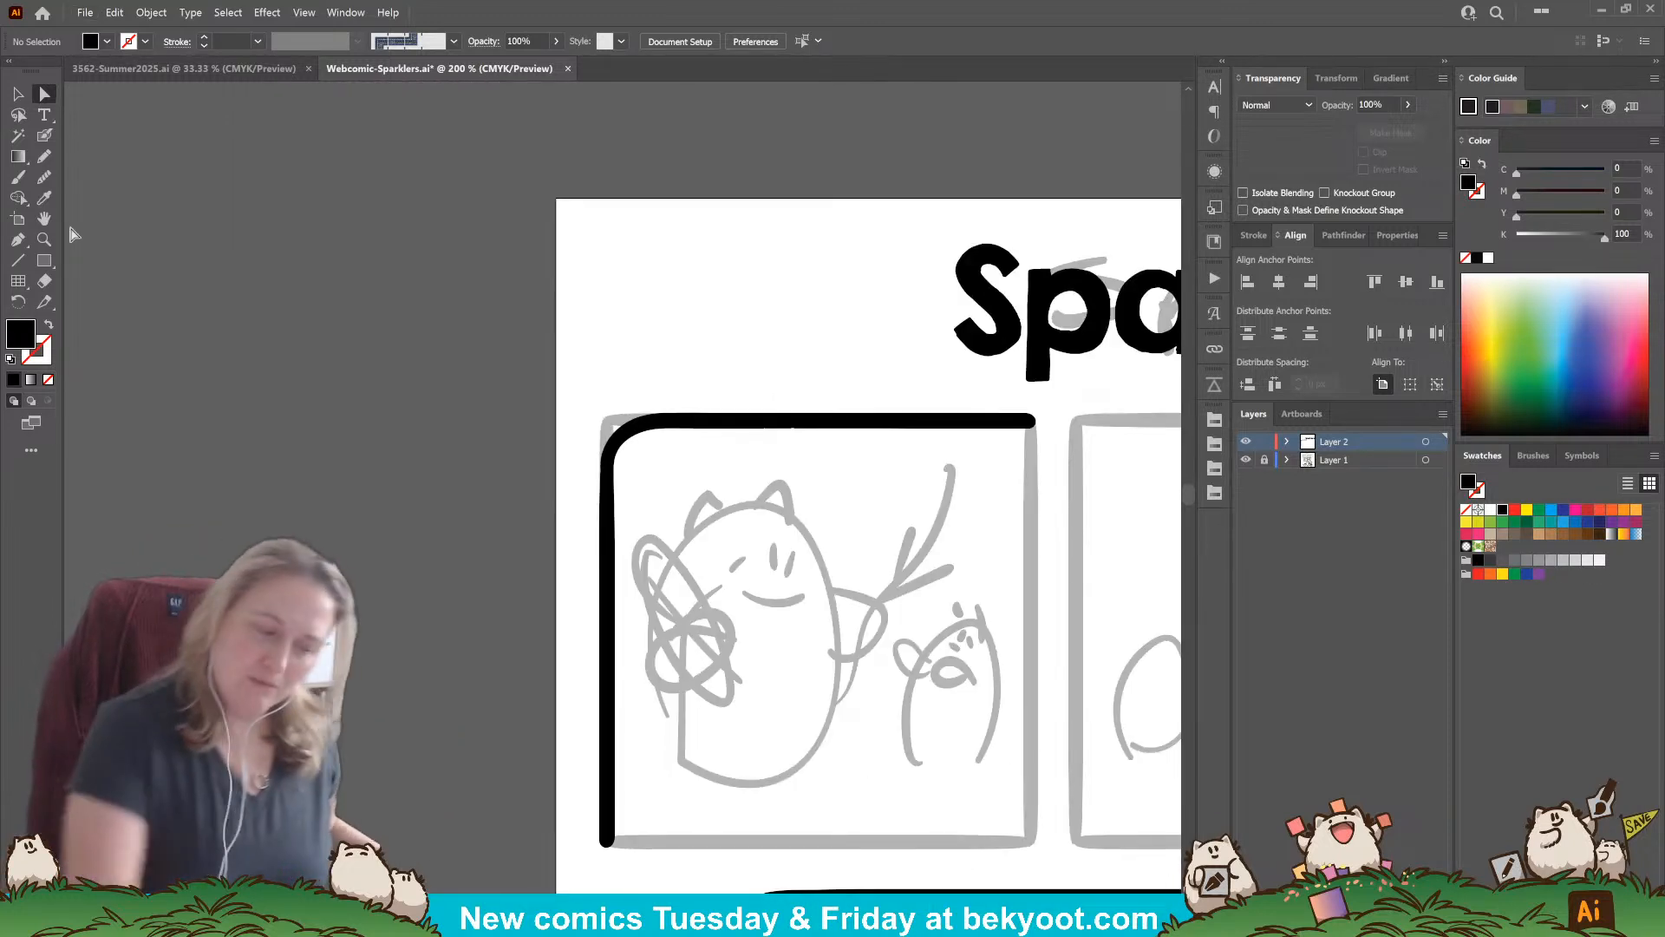
pyautogui.press('v')
pyautogui.click(712, 597)
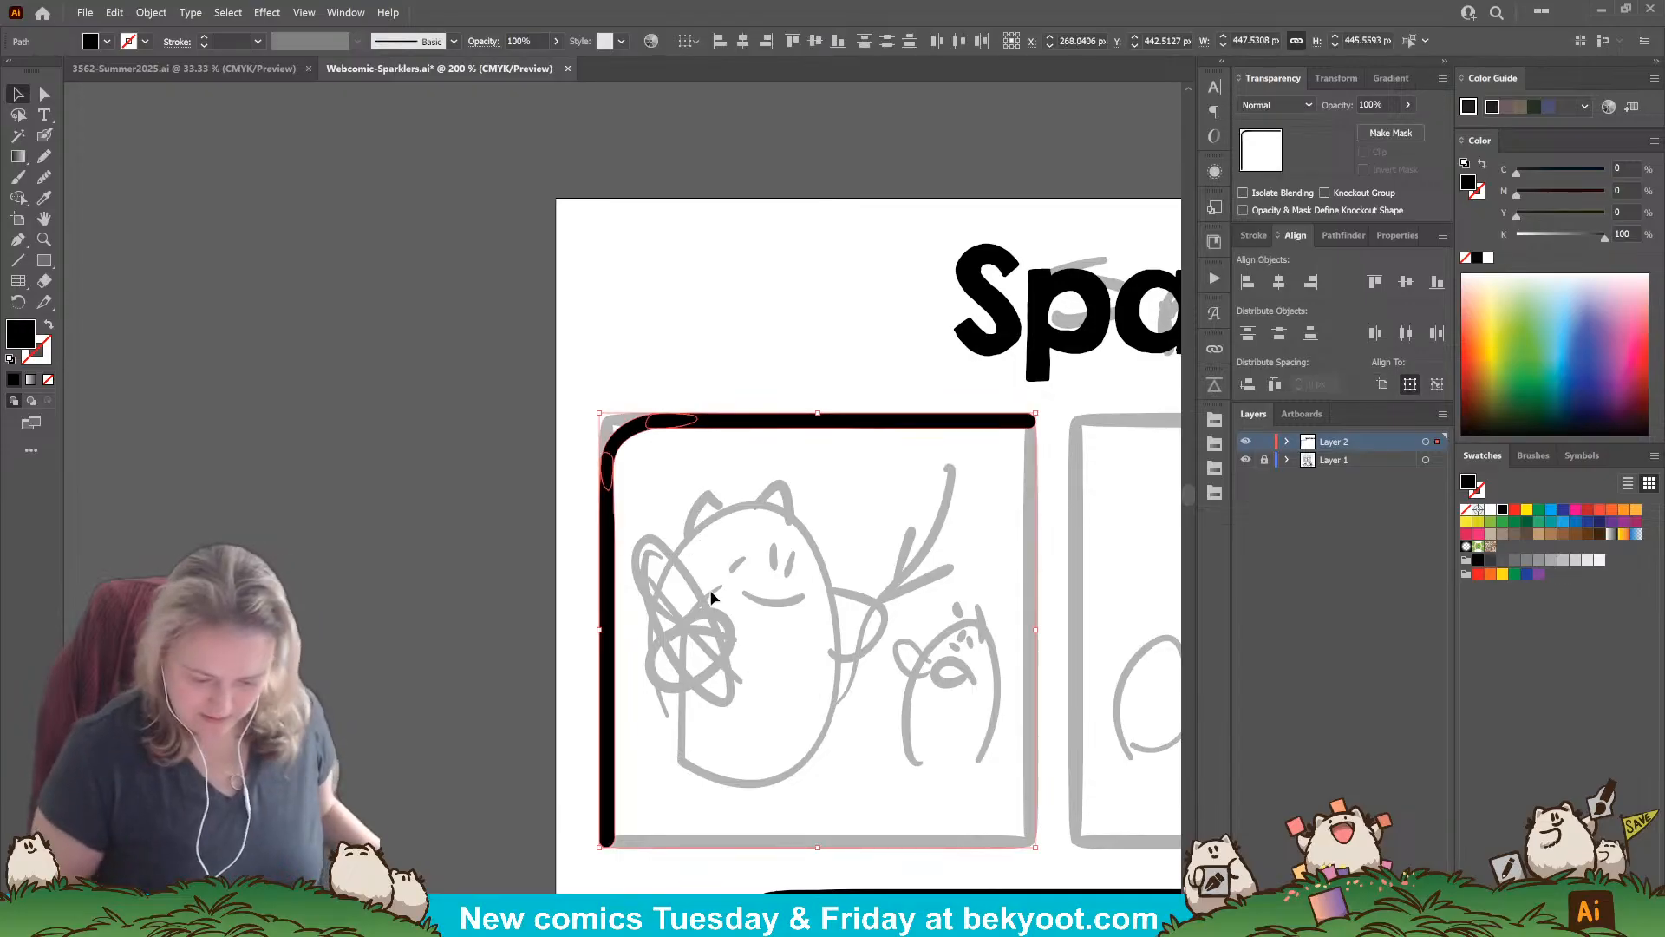
pyautogui.hotkey('ctrl', 'g')
pyautogui.keyDown('alt'); pyautogui.moveTo(939, 422); pyautogui.dragTo(954, 448); pyautogui.keyUp('alt')
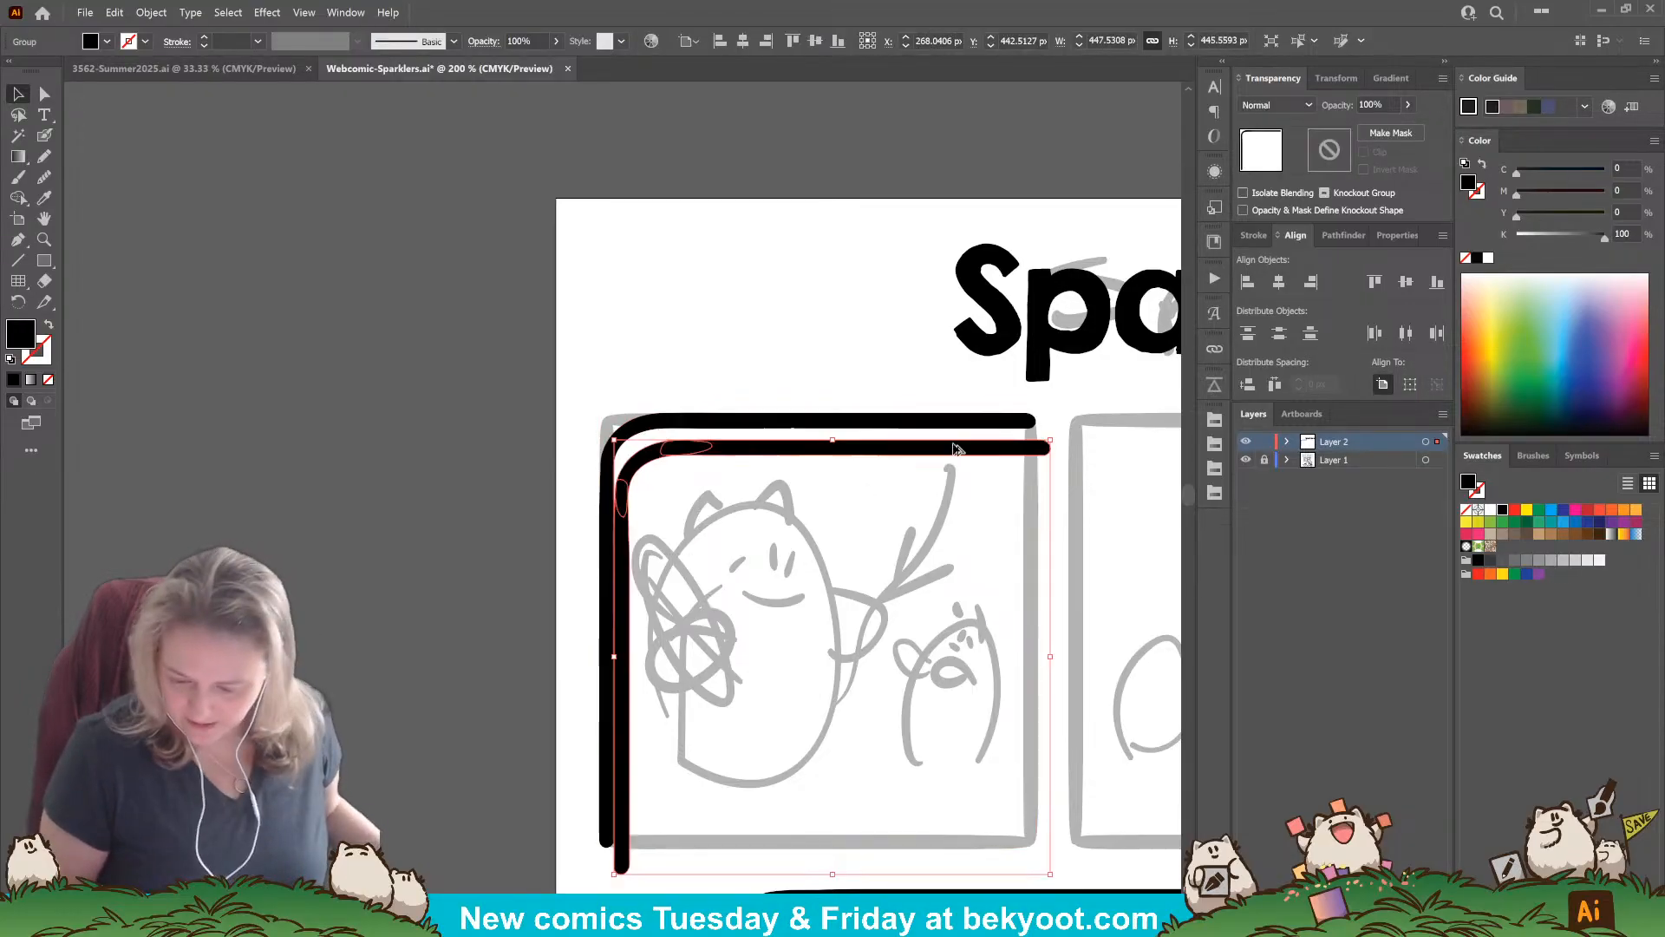
pyautogui.moveTo(1059, 441); pyautogui.dragTo(638, 751)
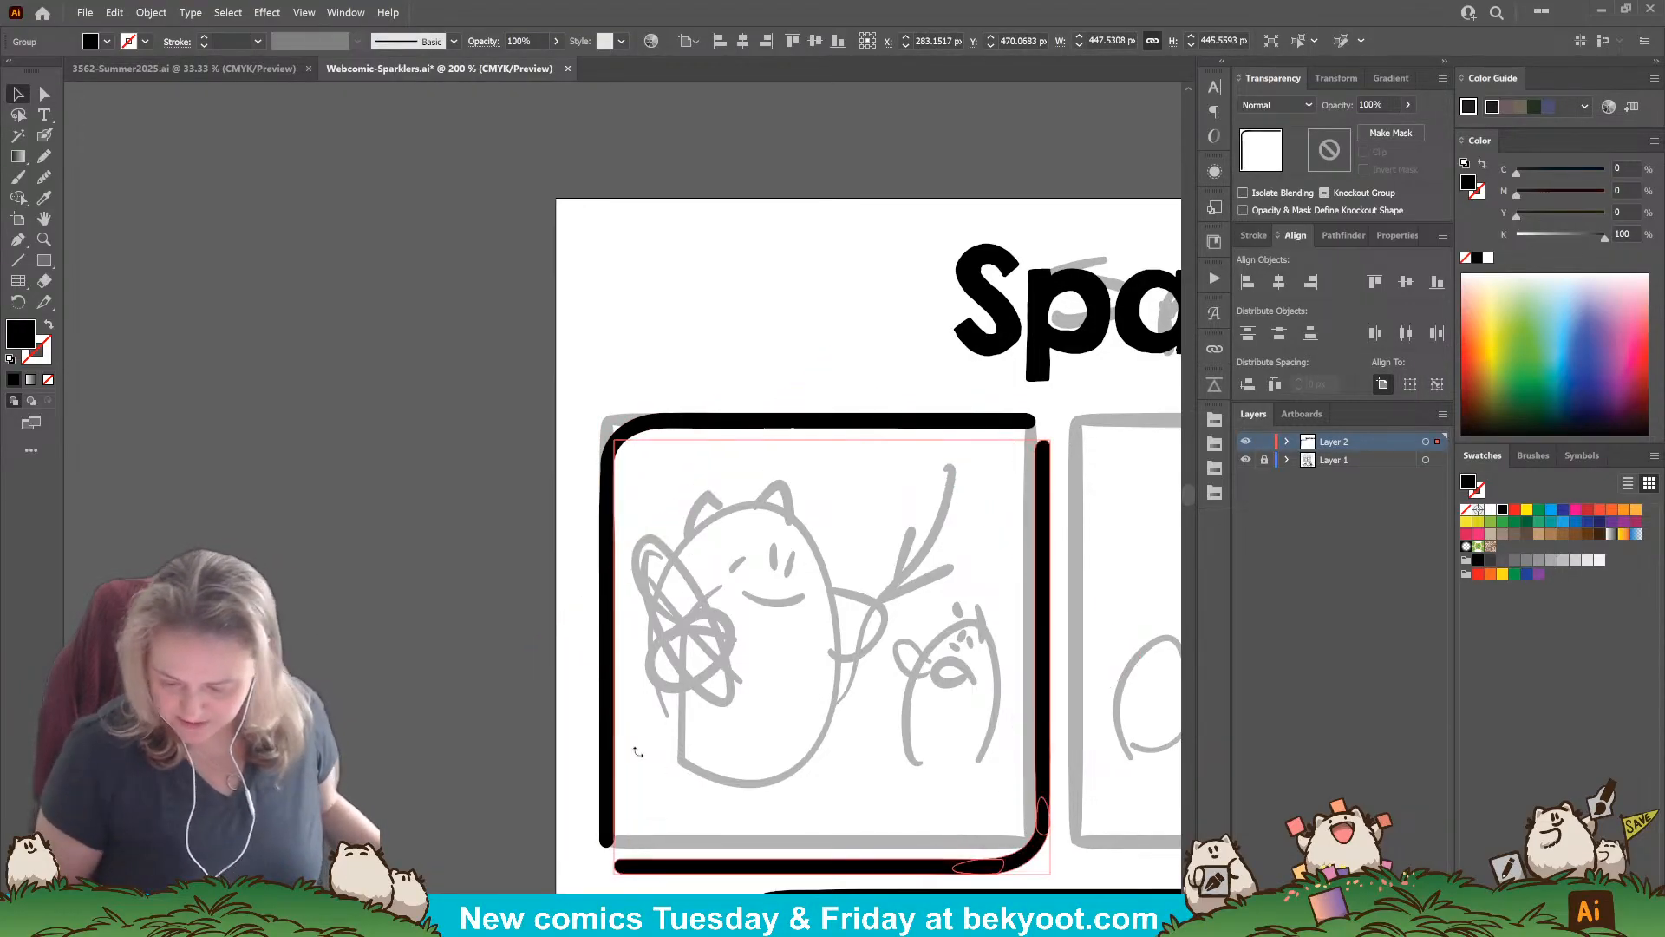
pyautogui.moveTo(1043, 462); pyautogui.dragTo(1034, 453)
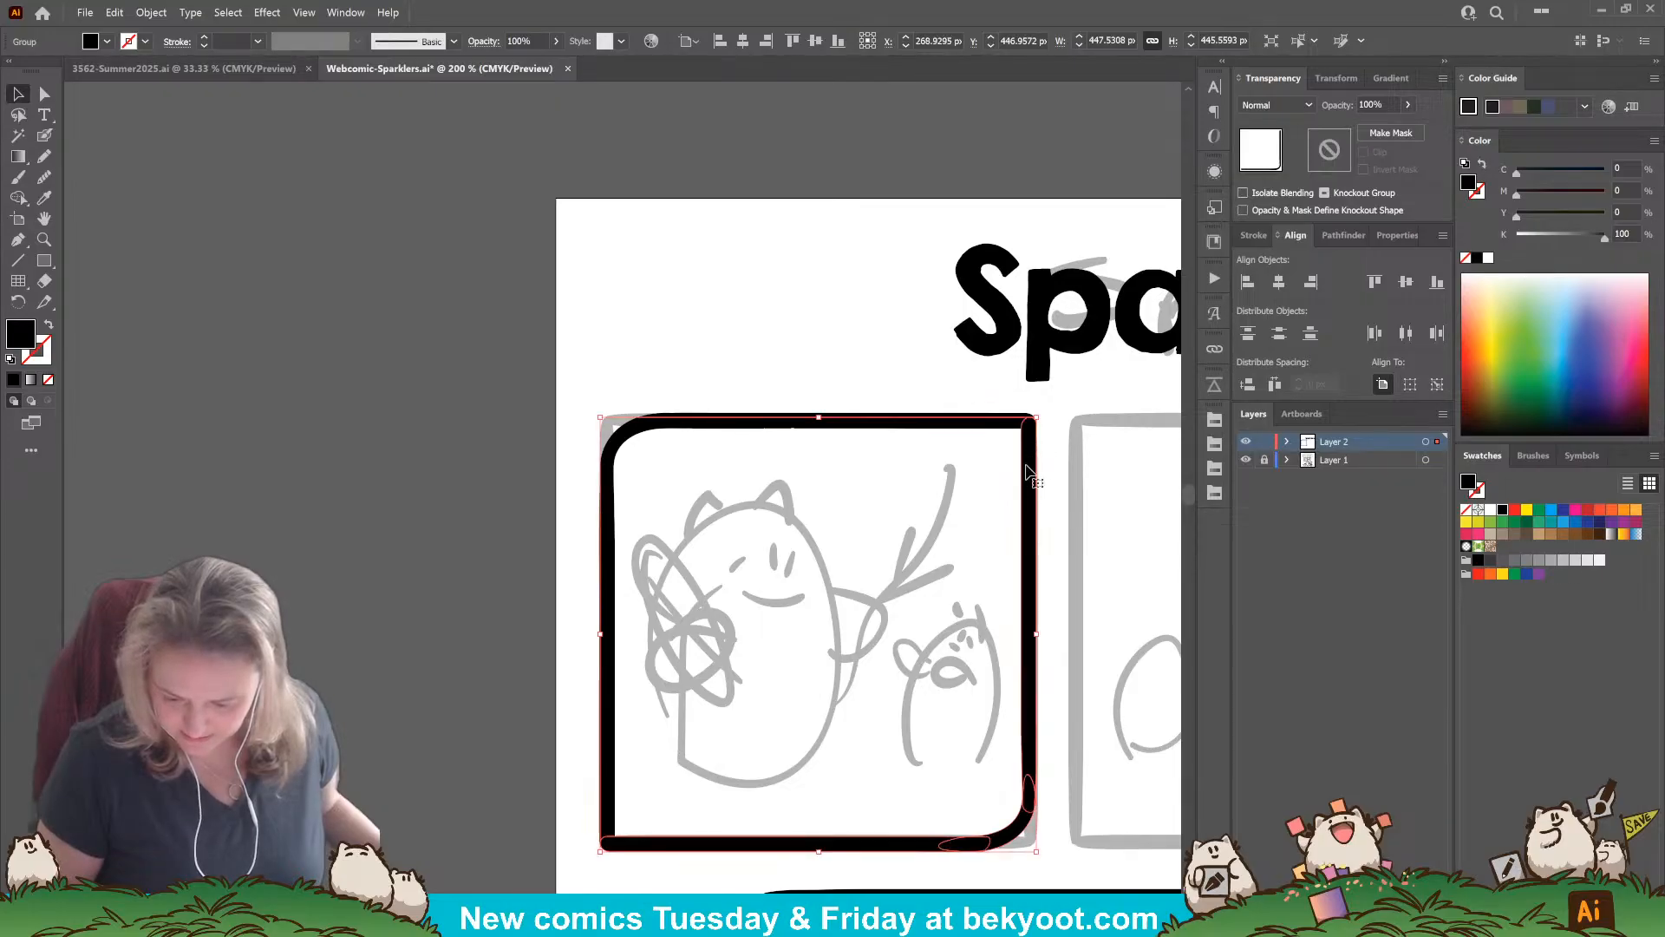
# Step: Group the two halves of the first panel's border
pyautogui.keyDown('shift'); pyautogui.click(626, 441); pyautogui.keyUp('shift')
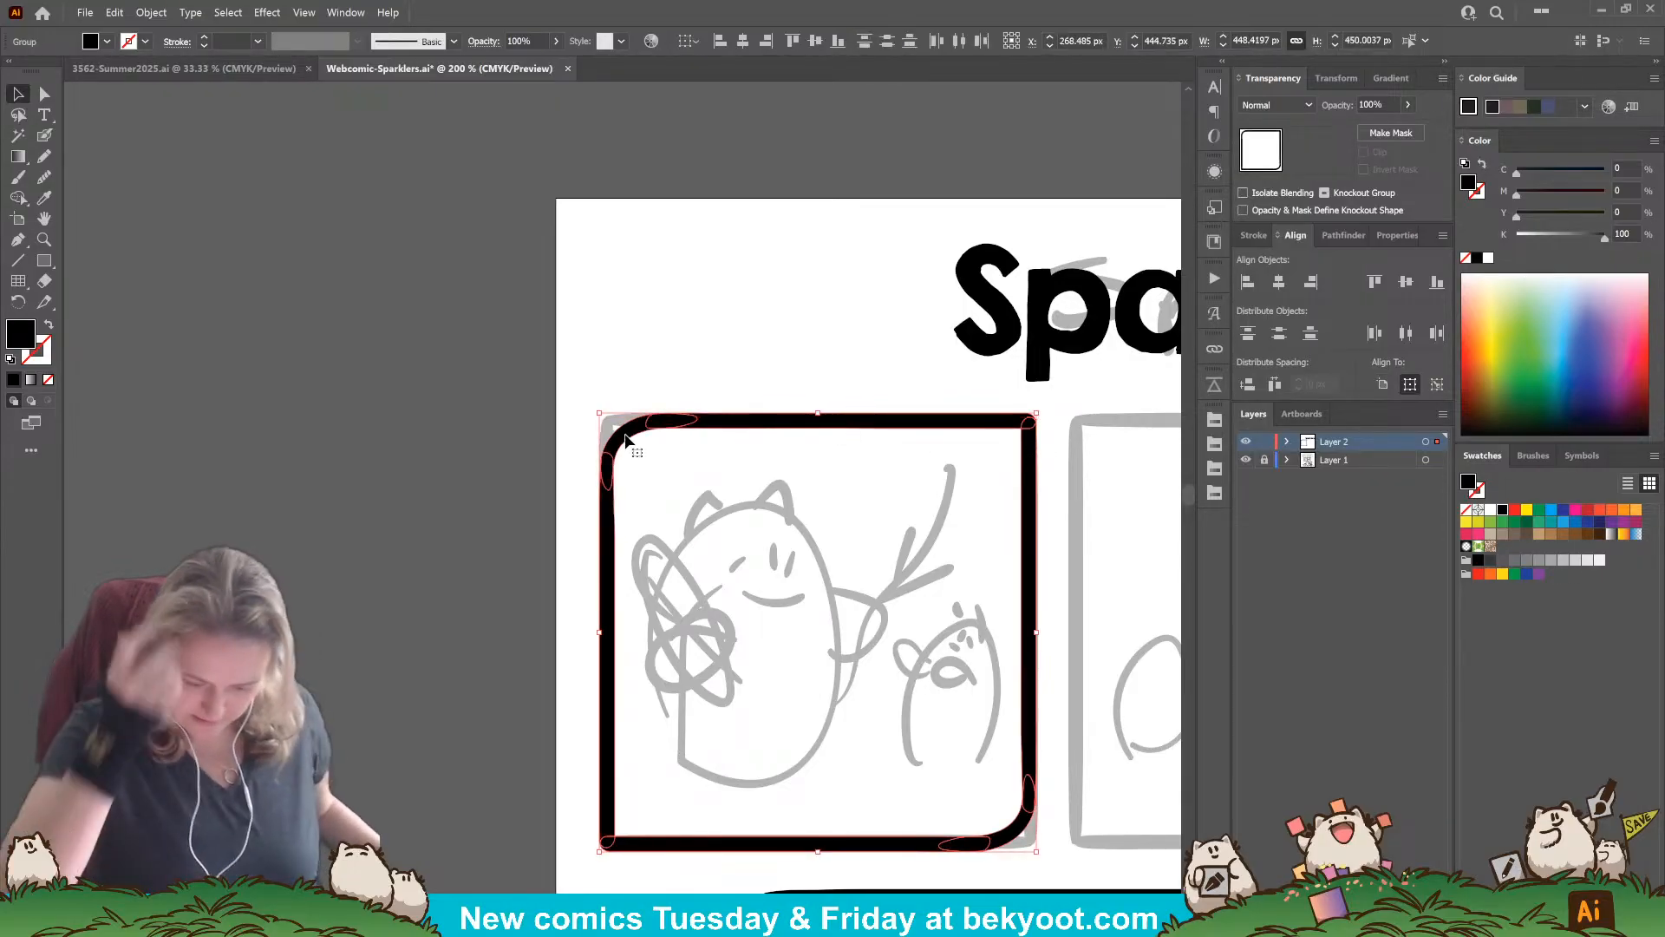
pyautogui.press('ctrl')
pyautogui.hotkey('ctrl', 'g')
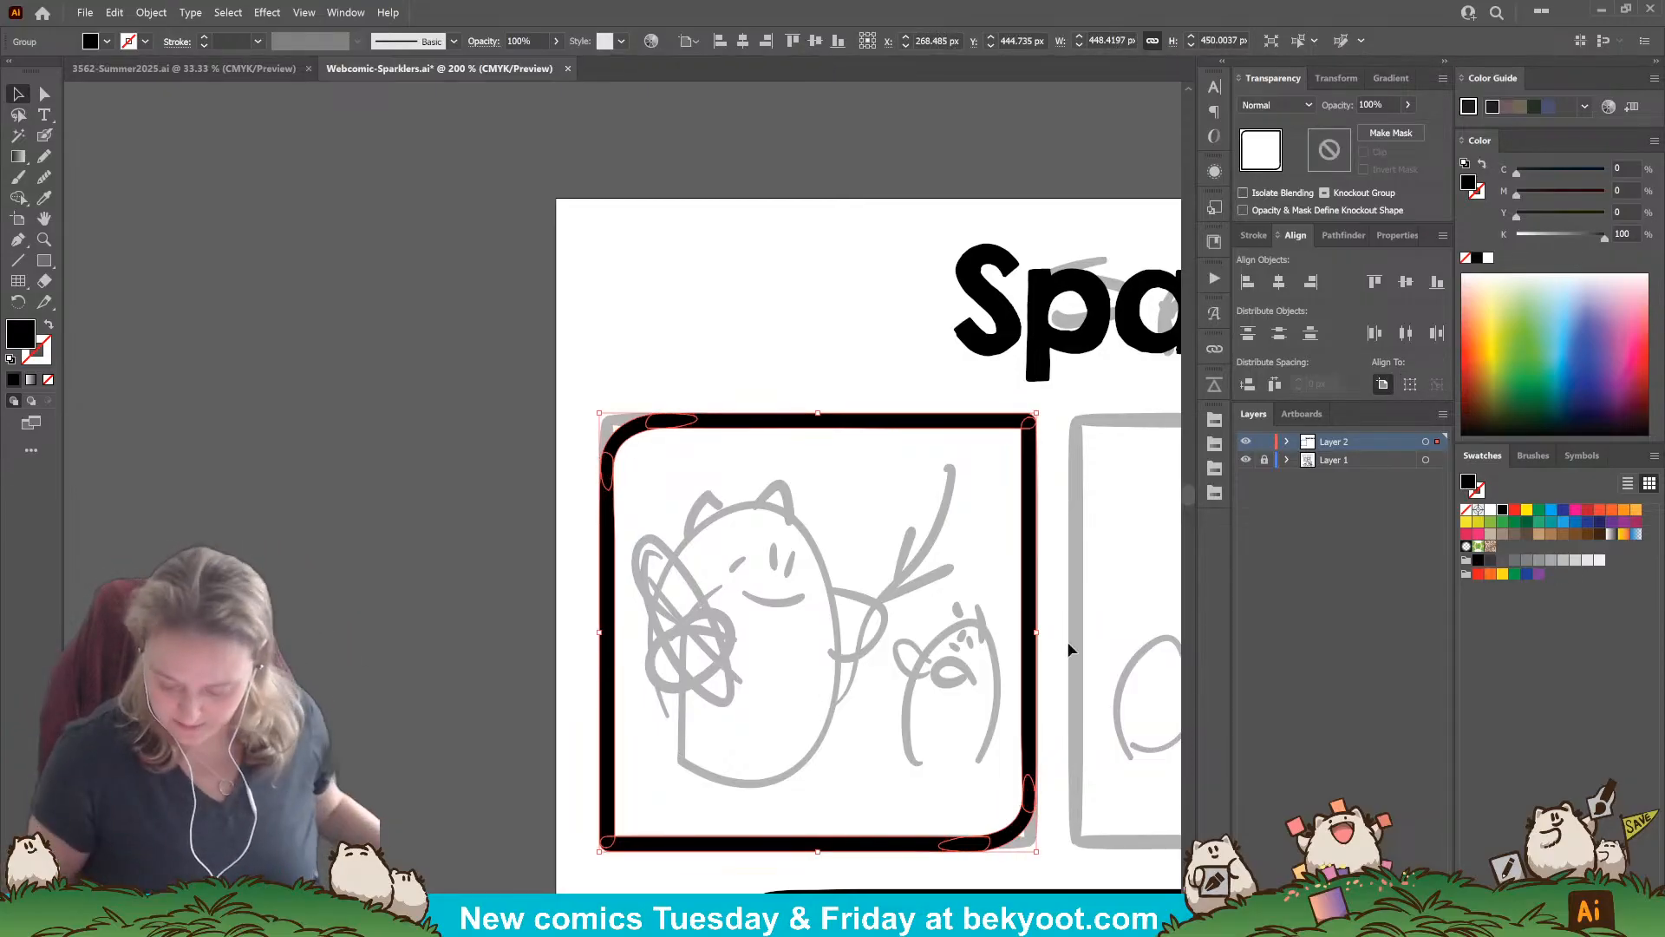
# Step: Duplicate the first panel's border over the second and third panels of the top row with equal spacing
pyautogui.click(483, 849)
pyautogui.moveTo(945, 690); pyautogui.dragTo(711, 573)
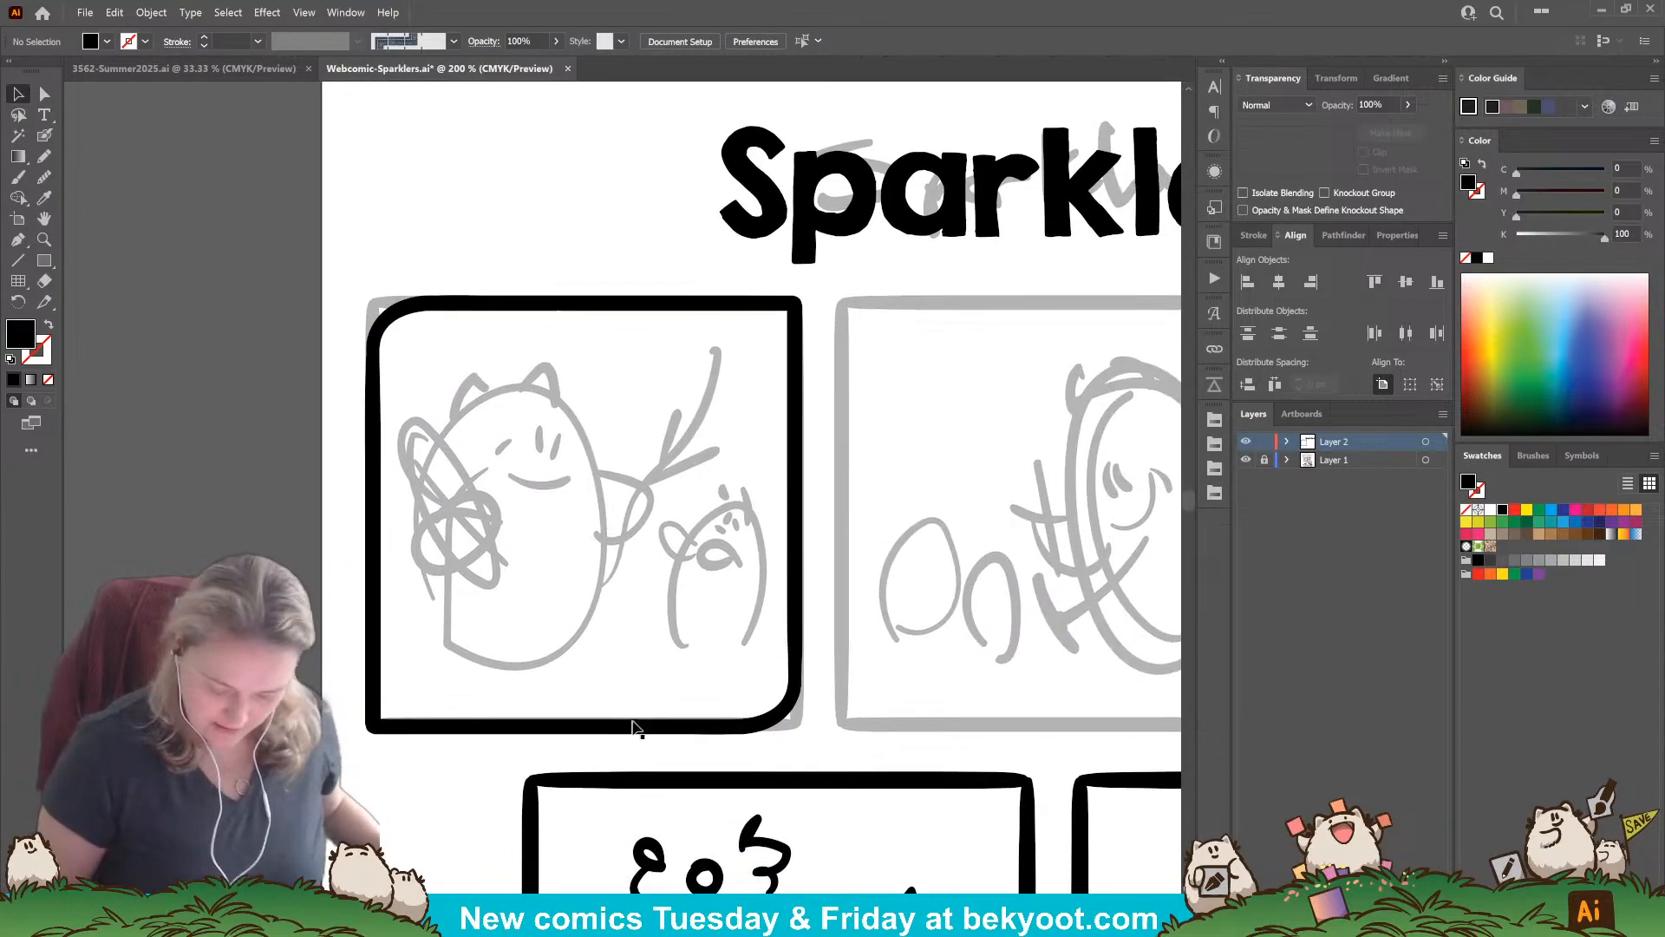
pyautogui.moveTo(631, 728); pyautogui.dragTo(532, 750)
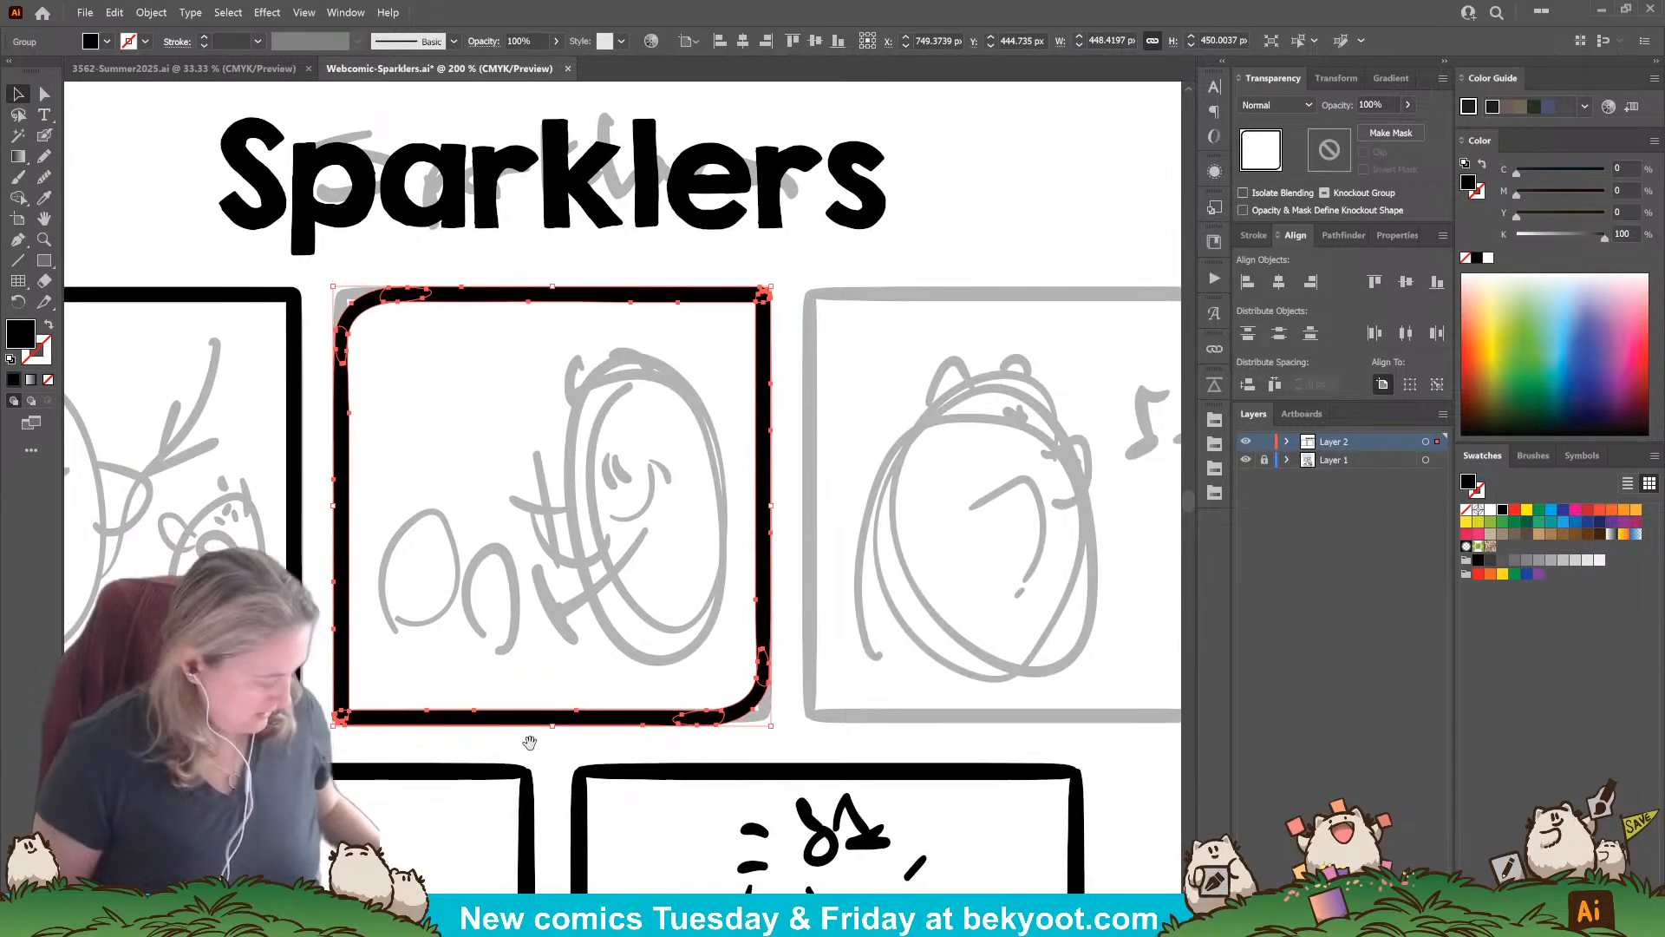
pyautogui.hotkey('ctrl', 'd')
# Step: Group the three top-row panel borders and center the group horizontally on the artboard
pyautogui.keyDown('shift'); pyautogui.click(673, 717); pyautogui.keyUp('shift')
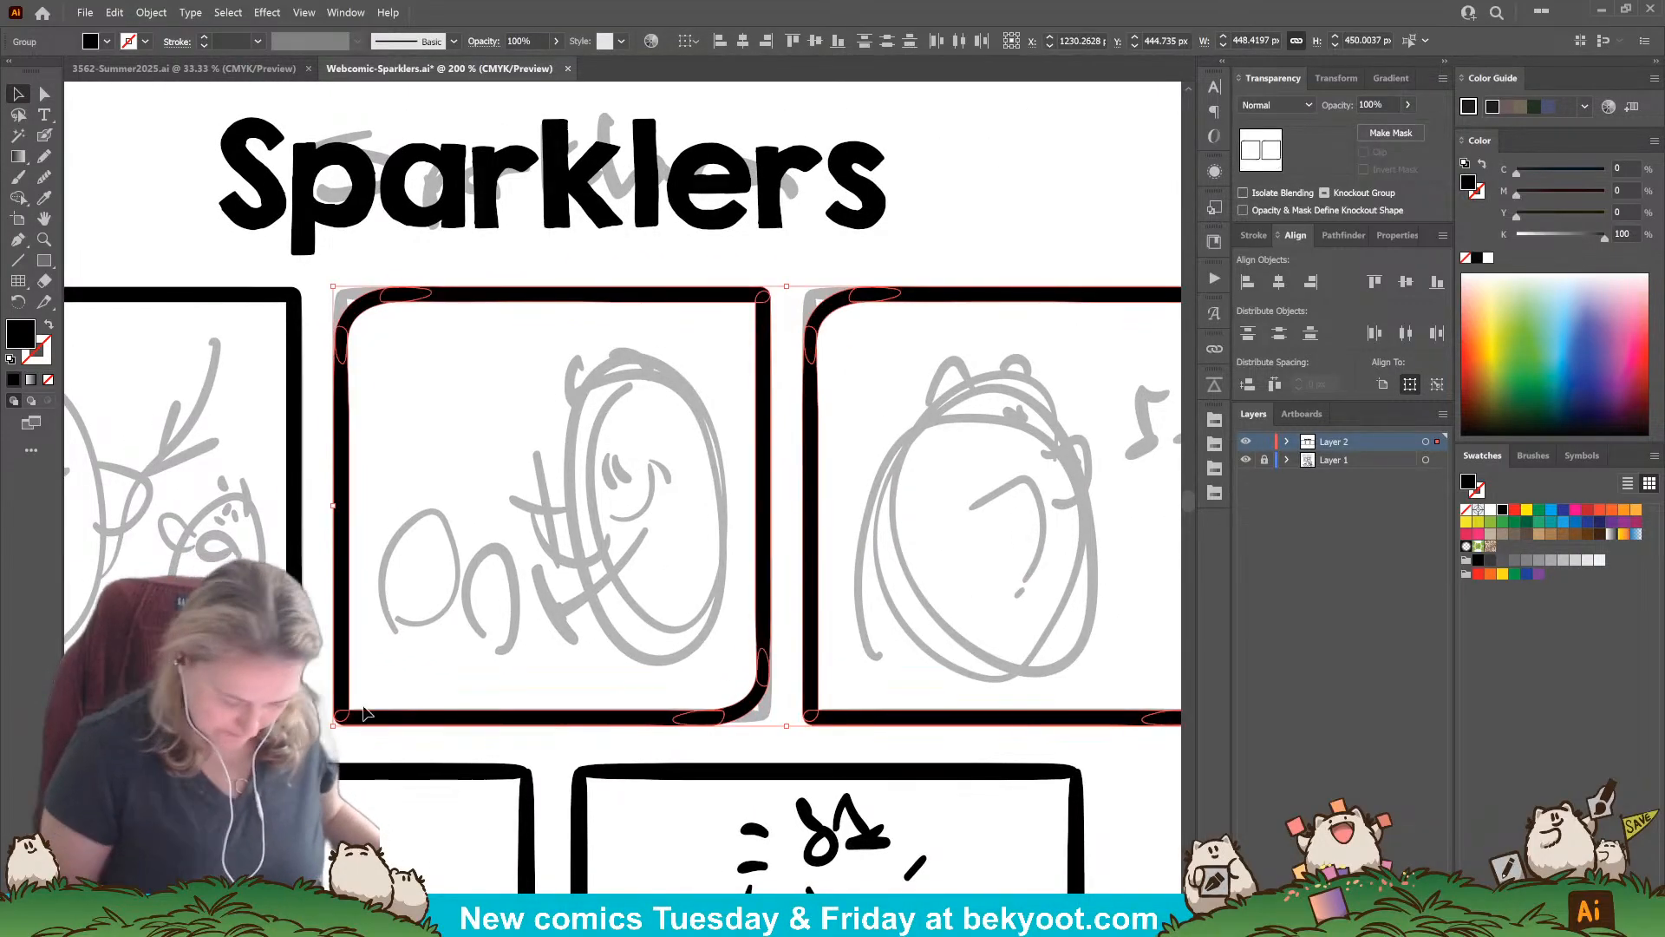
pyautogui.keyDown('shift'); pyautogui.click(294, 712); pyautogui.keyUp('shift')
pyautogui.press('ctrl')
pyautogui.hotkey('ctrl', 'g')
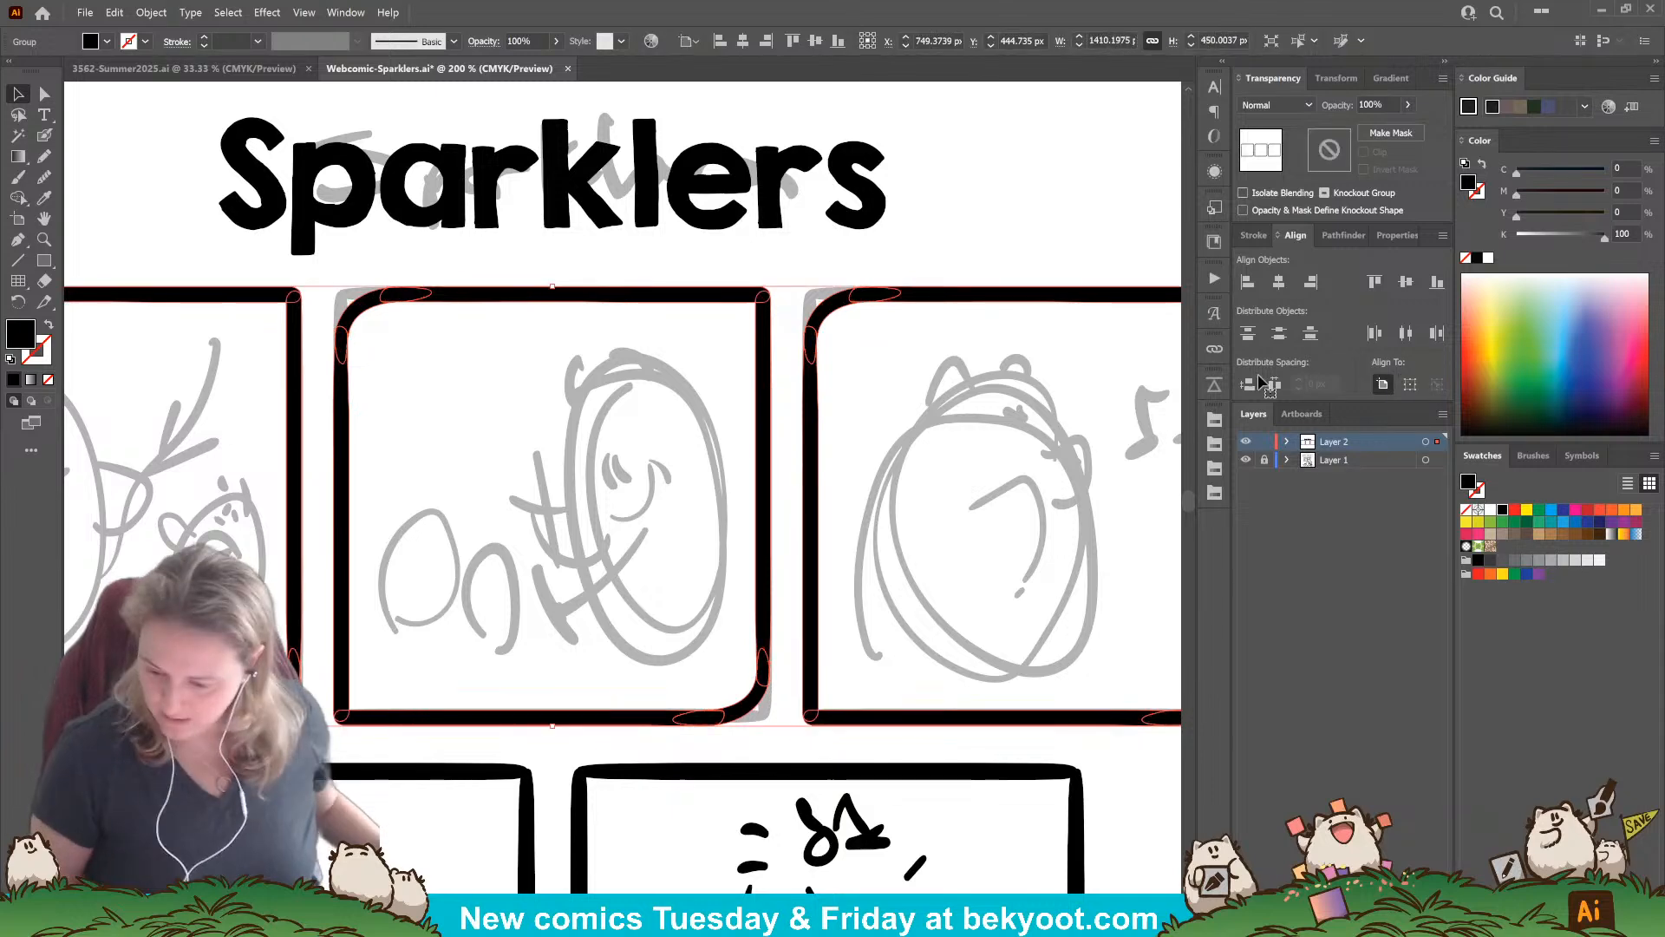
pyautogui.click(1279, 281)
pyautogui.scroll(-1, 813, 381)
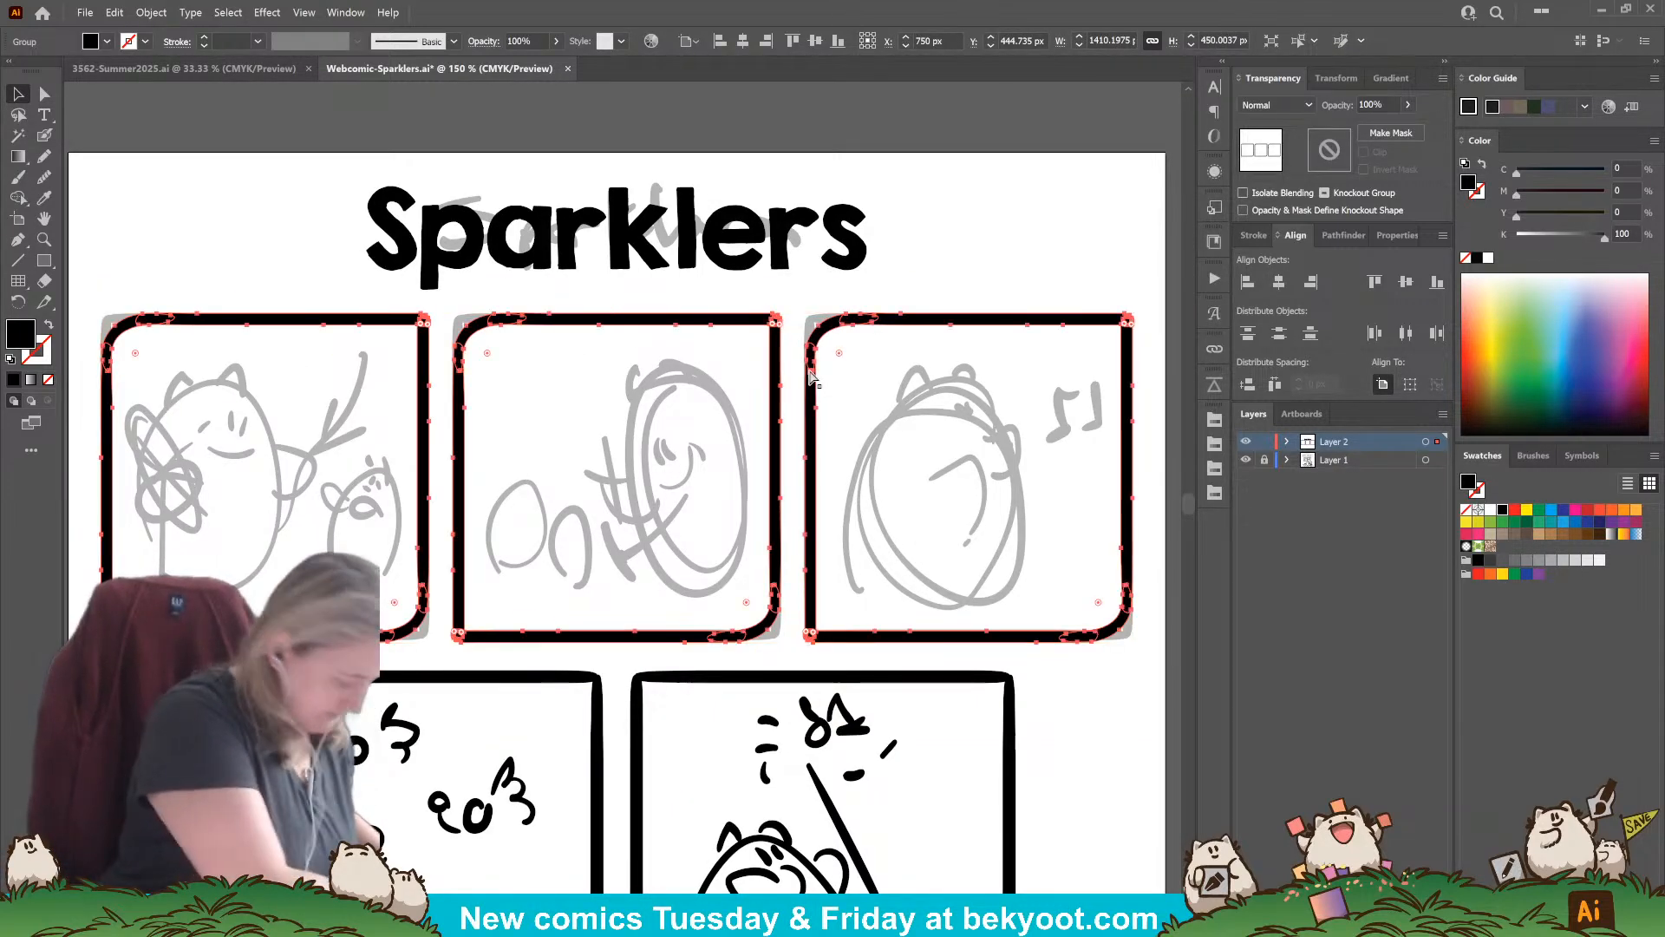
# Step: Show the transparency grid to check the panel borders, and hide it again
pyautogui.hotkey('ctrl', 'shift', 'd')
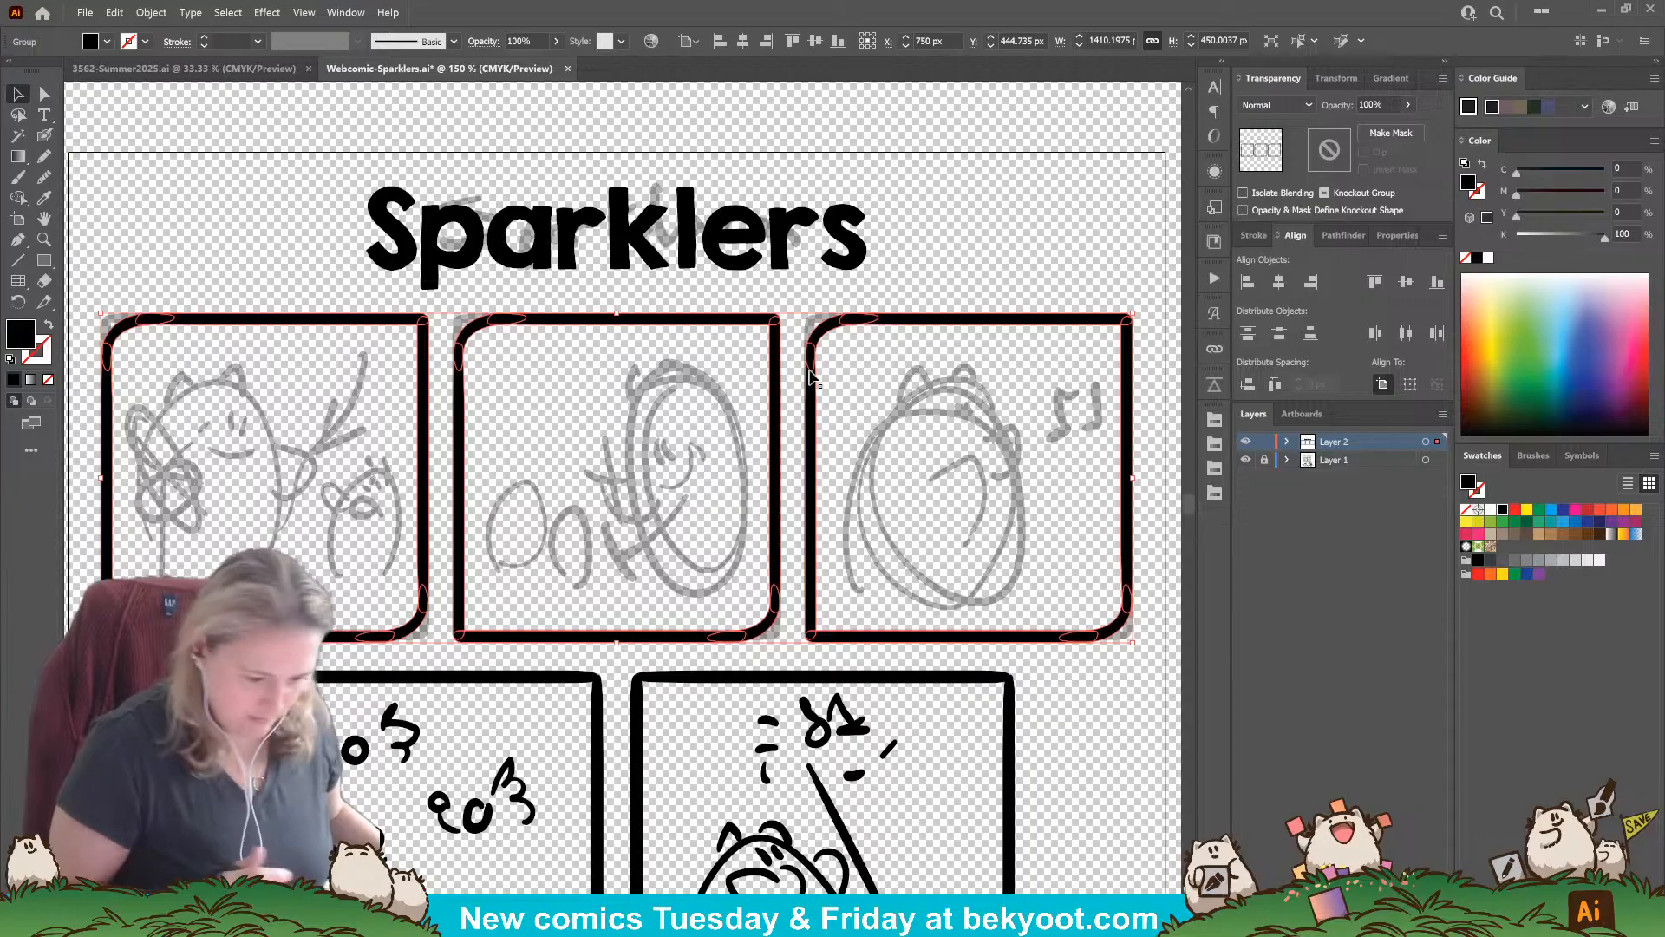
pyautogui.scroll(-2, 1023, 423)
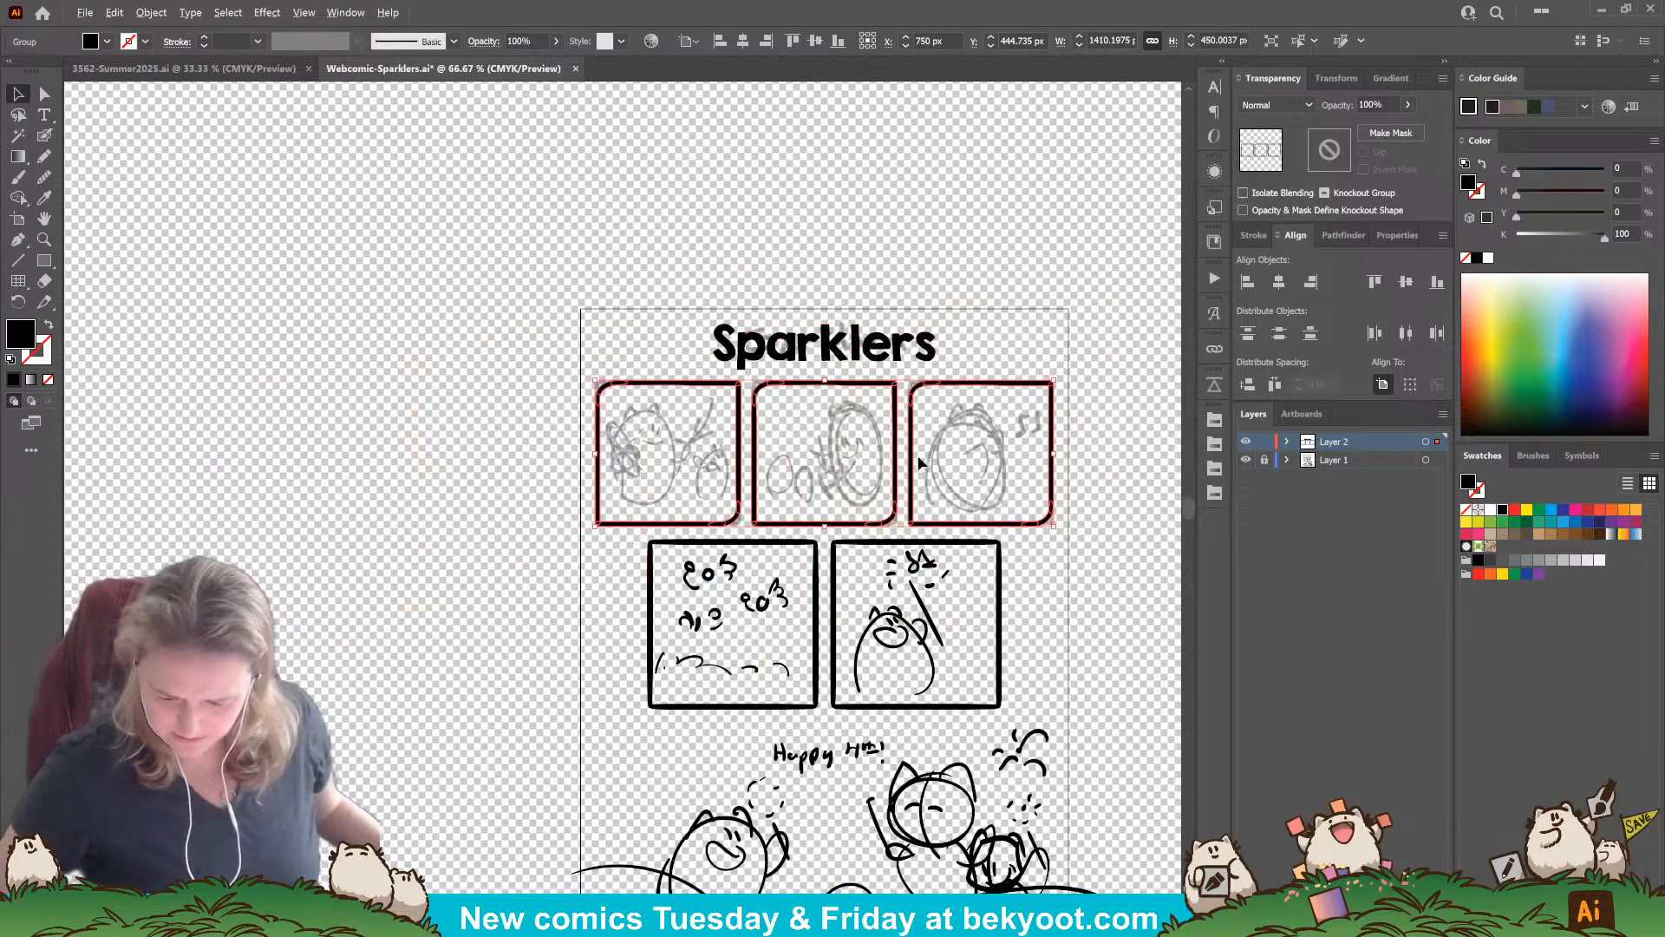
pyautogui.scroll(1, 824, 477)
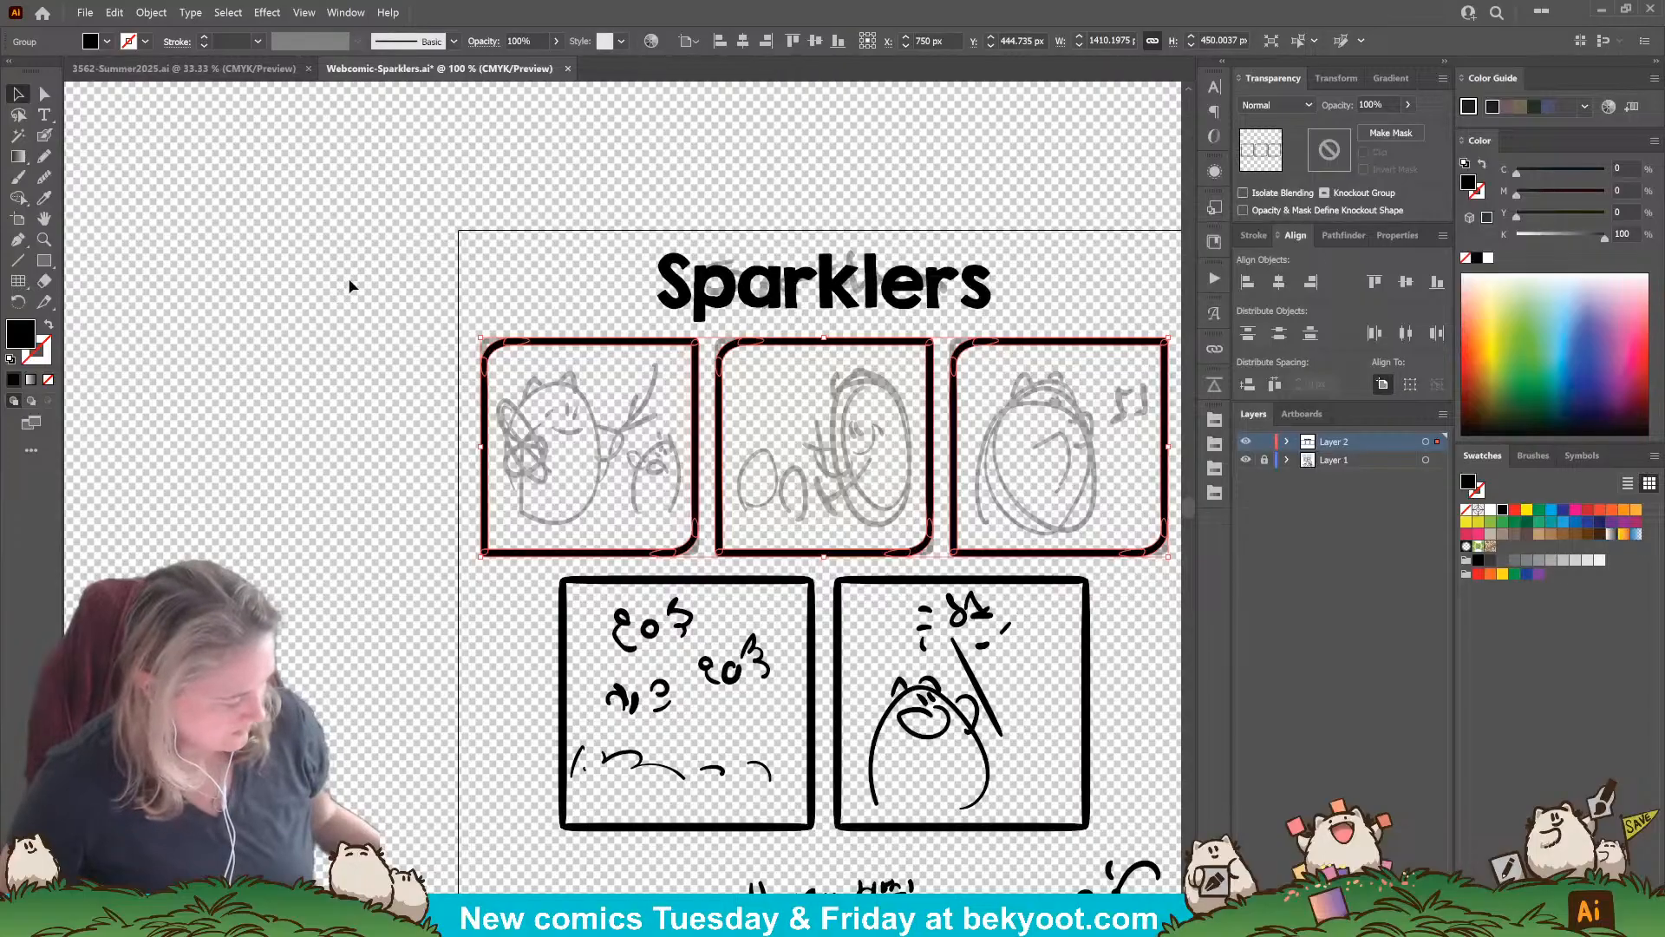
pyautogui.hotkey('ctrl', 'shift', 'd')
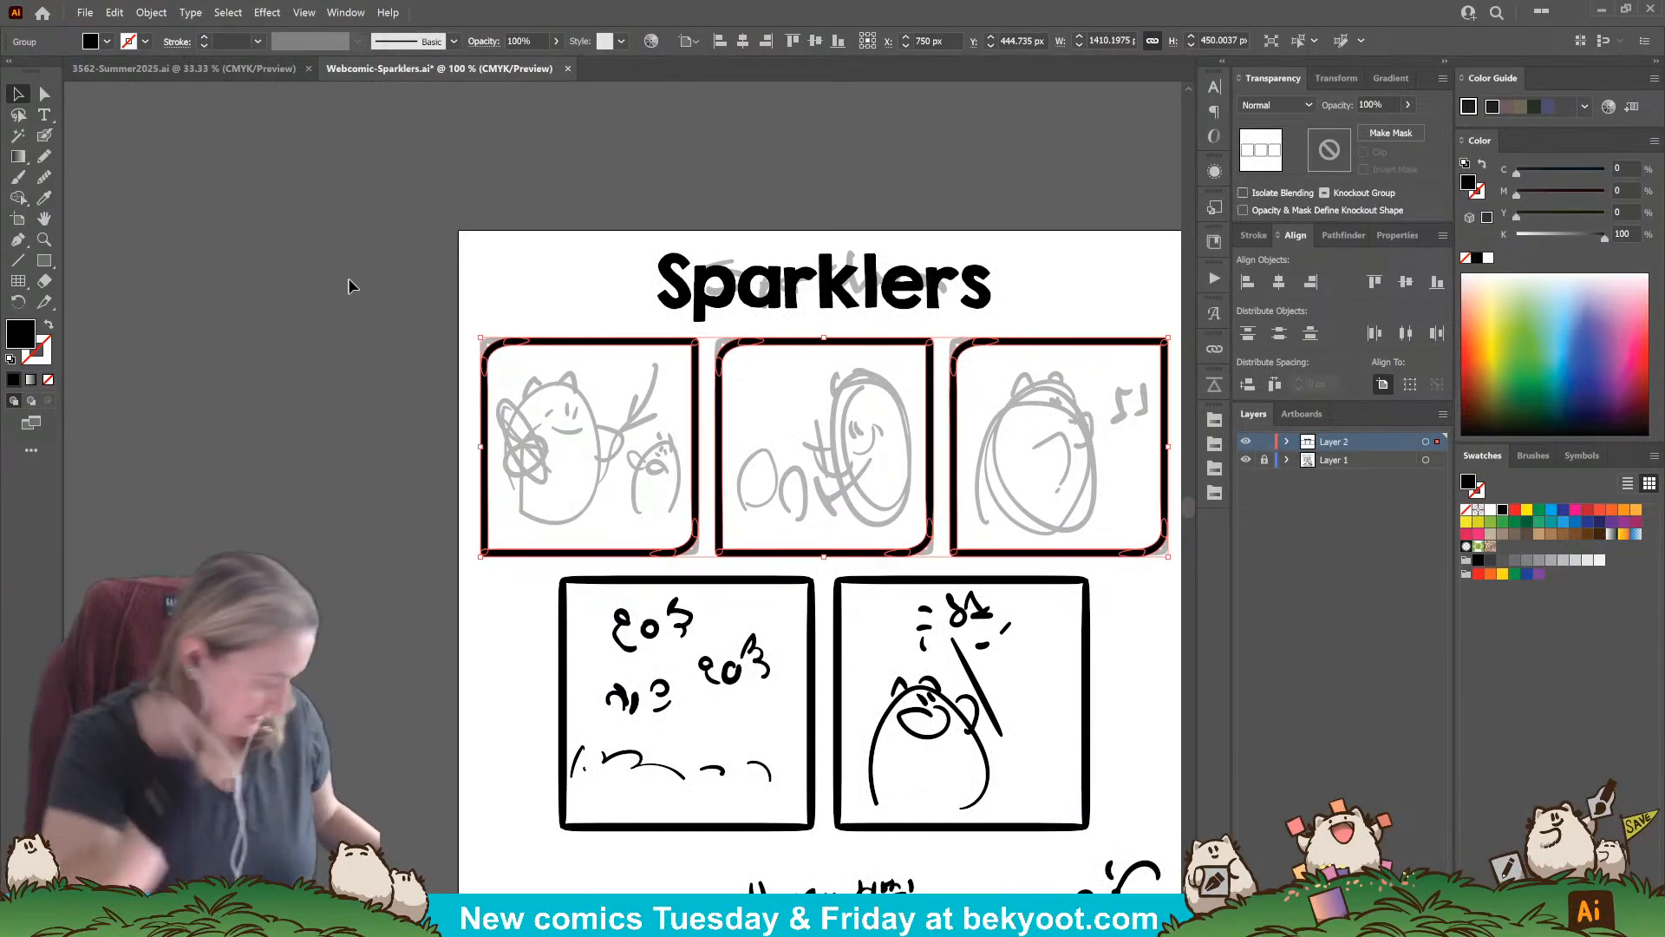
# Step: Ungroup the top row and place copies of two borders over the second-row panels, scaled to about 1093 px wide and 529 px high together
pyautogui.hotkey('ctrl', 'shift', 'g')
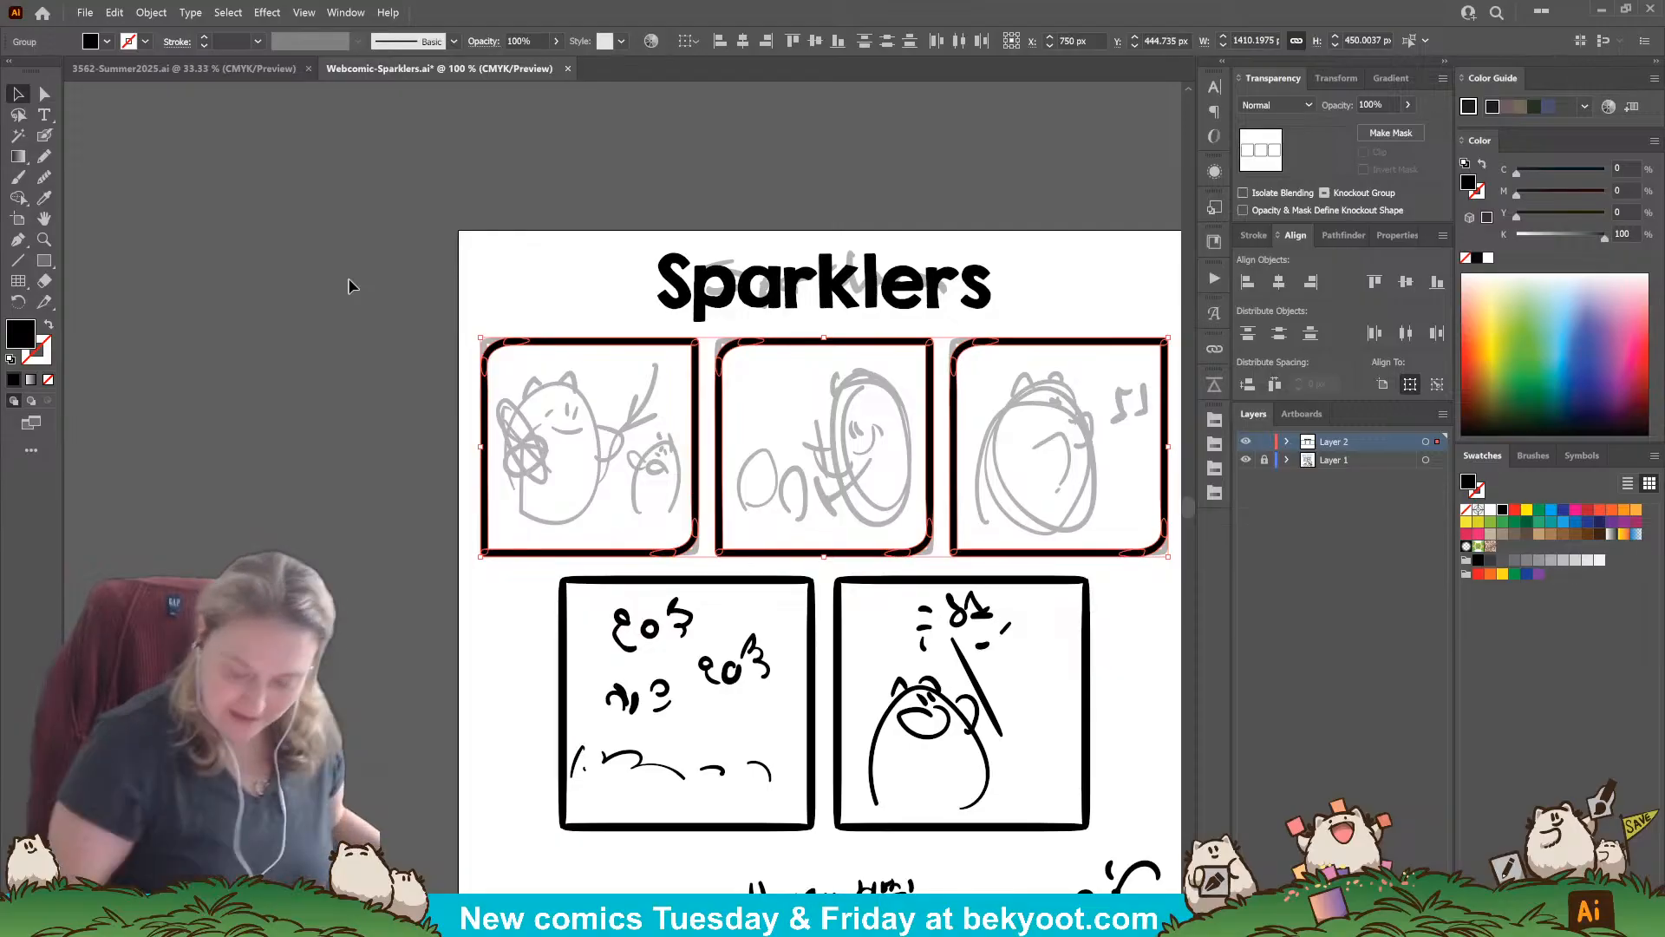
pyautogui.click(424, 660)
pyautogui.moveTo(835, 698); pyautogui.dragTo(626, 605)
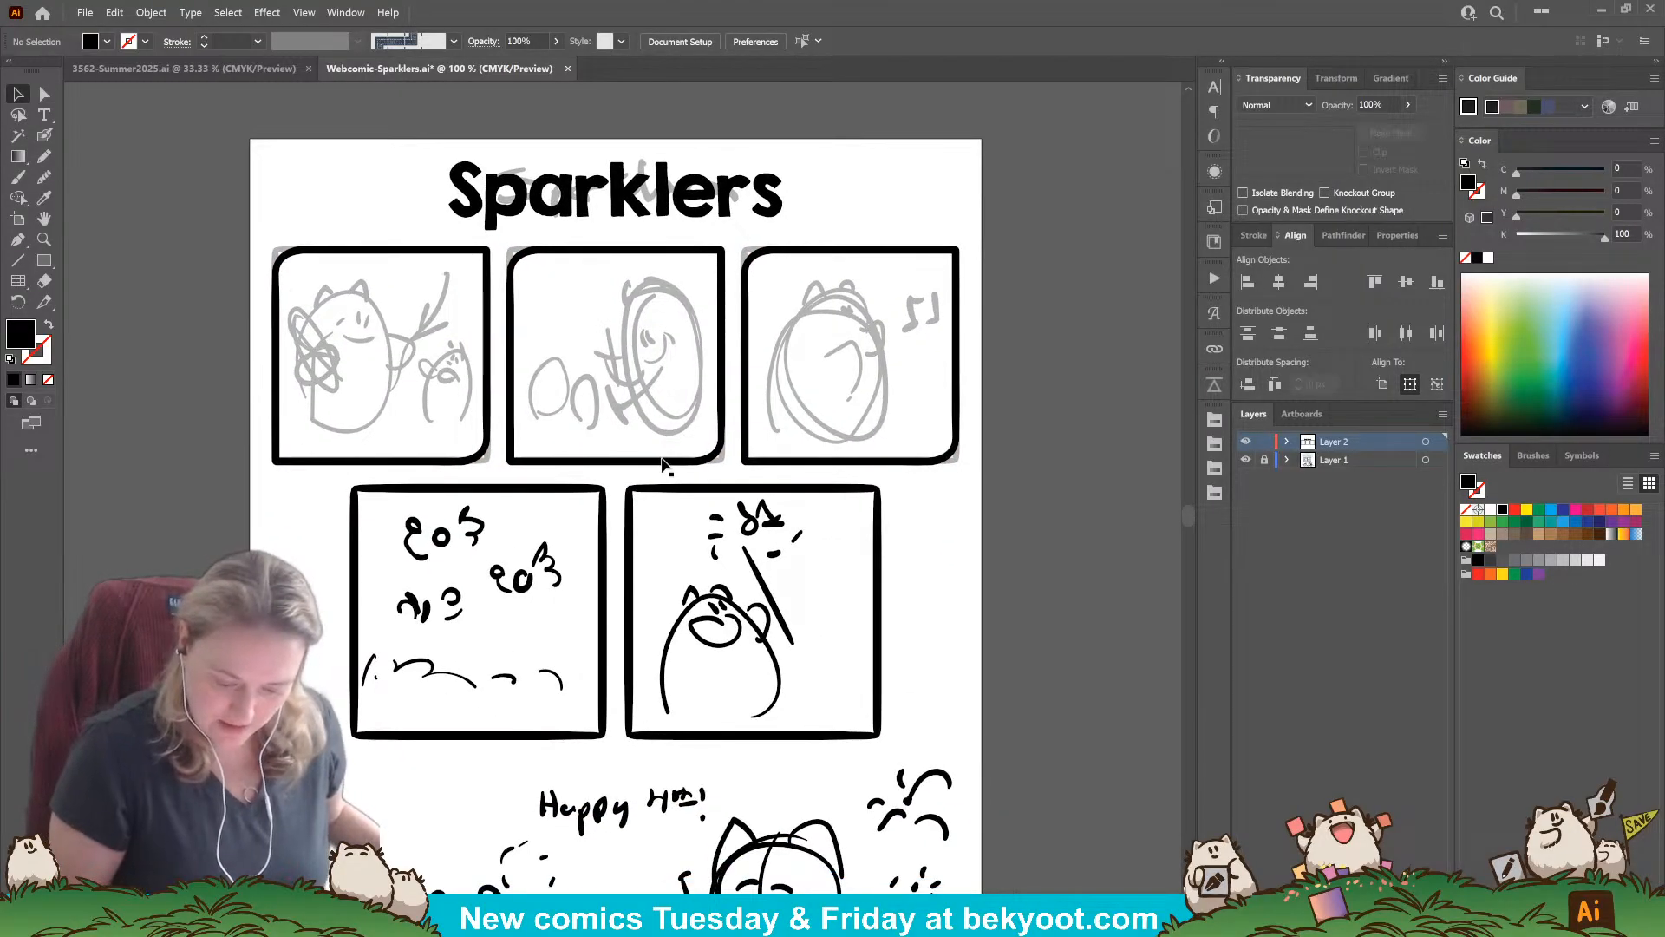
pyautogui.click(668, 462)
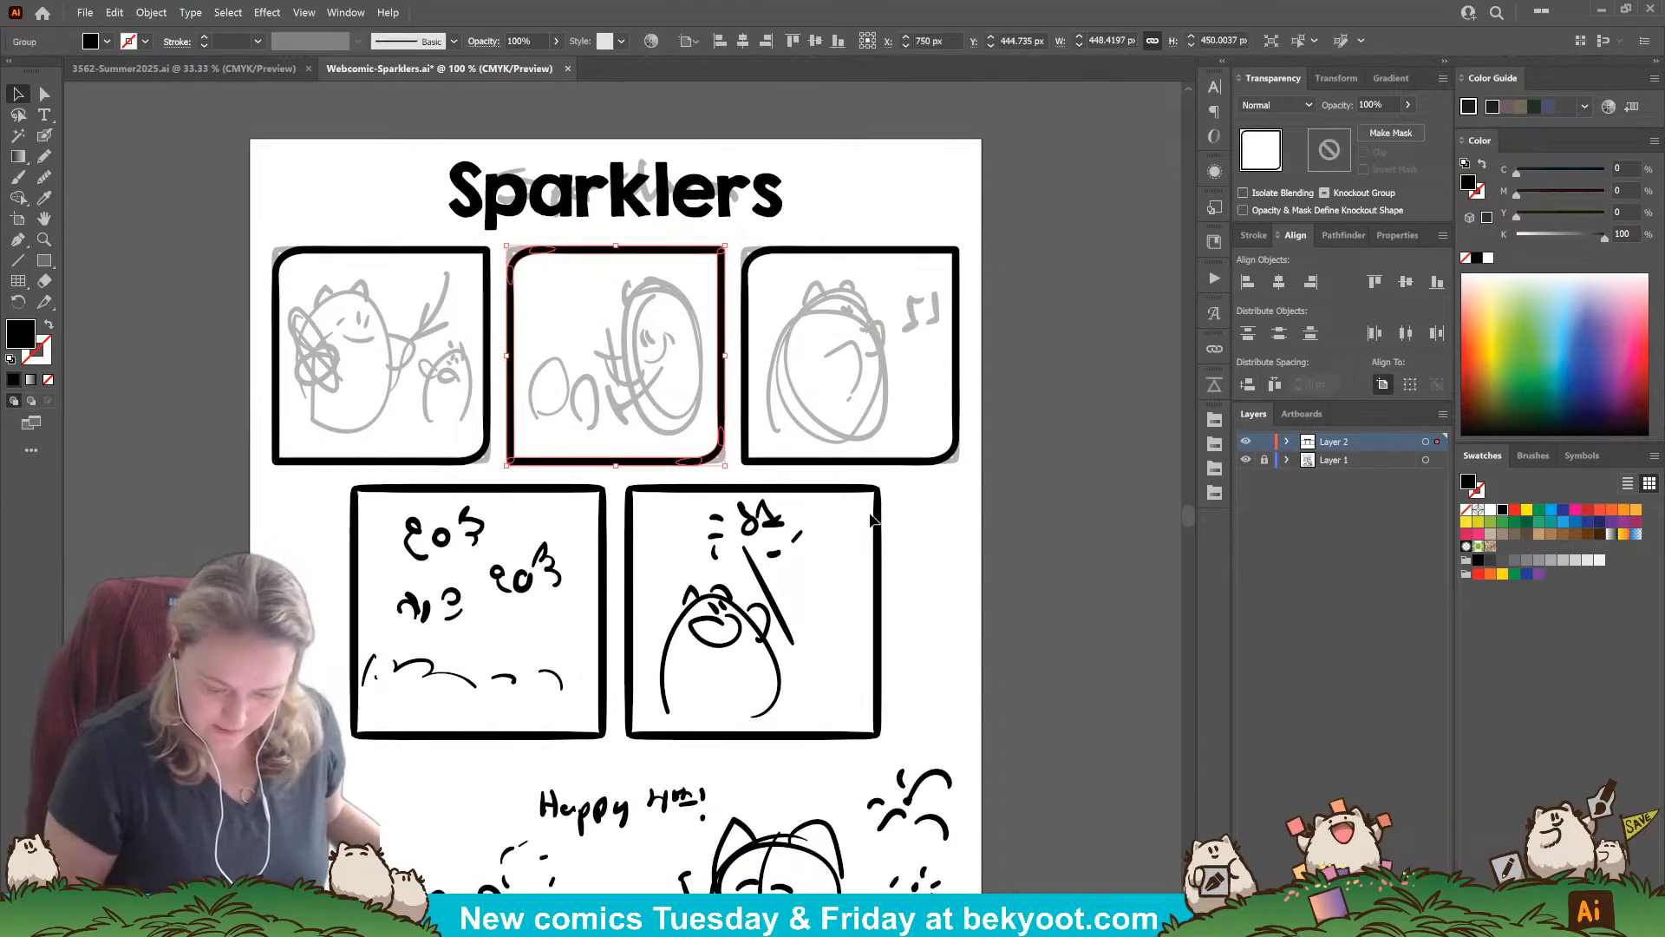
pyautogui.keyDown('shift'); pyautogui.click(840, 463); pyautogui.keyUp('shift')
pyautogui.moveTo(840, 463); pyautogui.dragTo(882, 748)
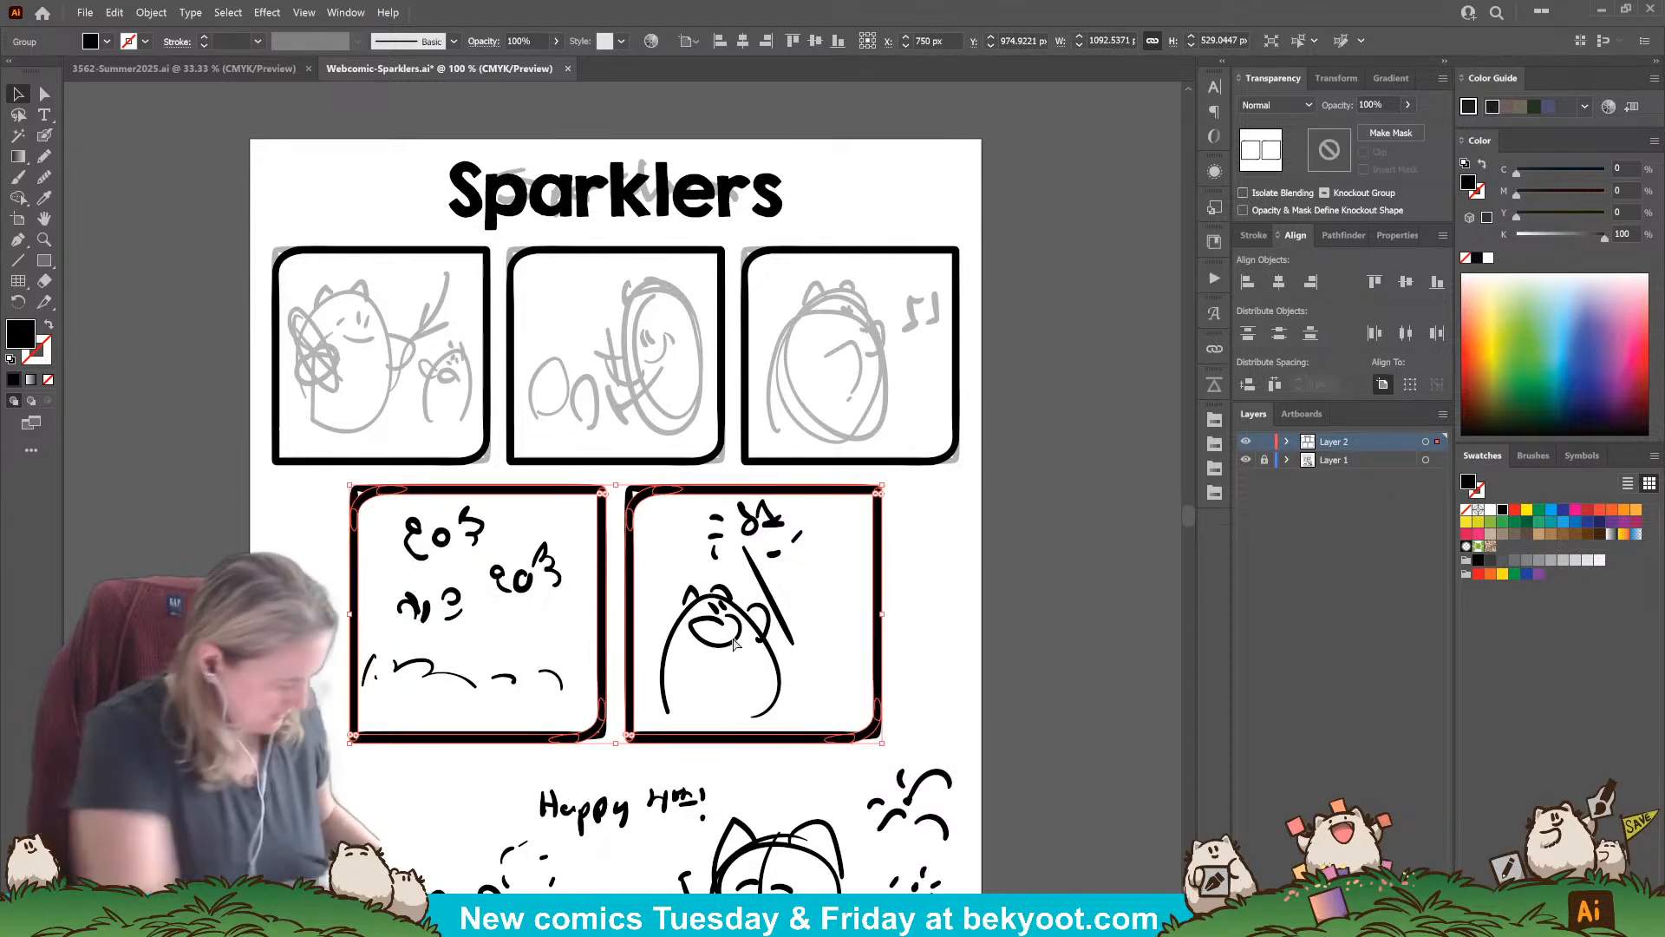
pyautogui.click(945, 600)
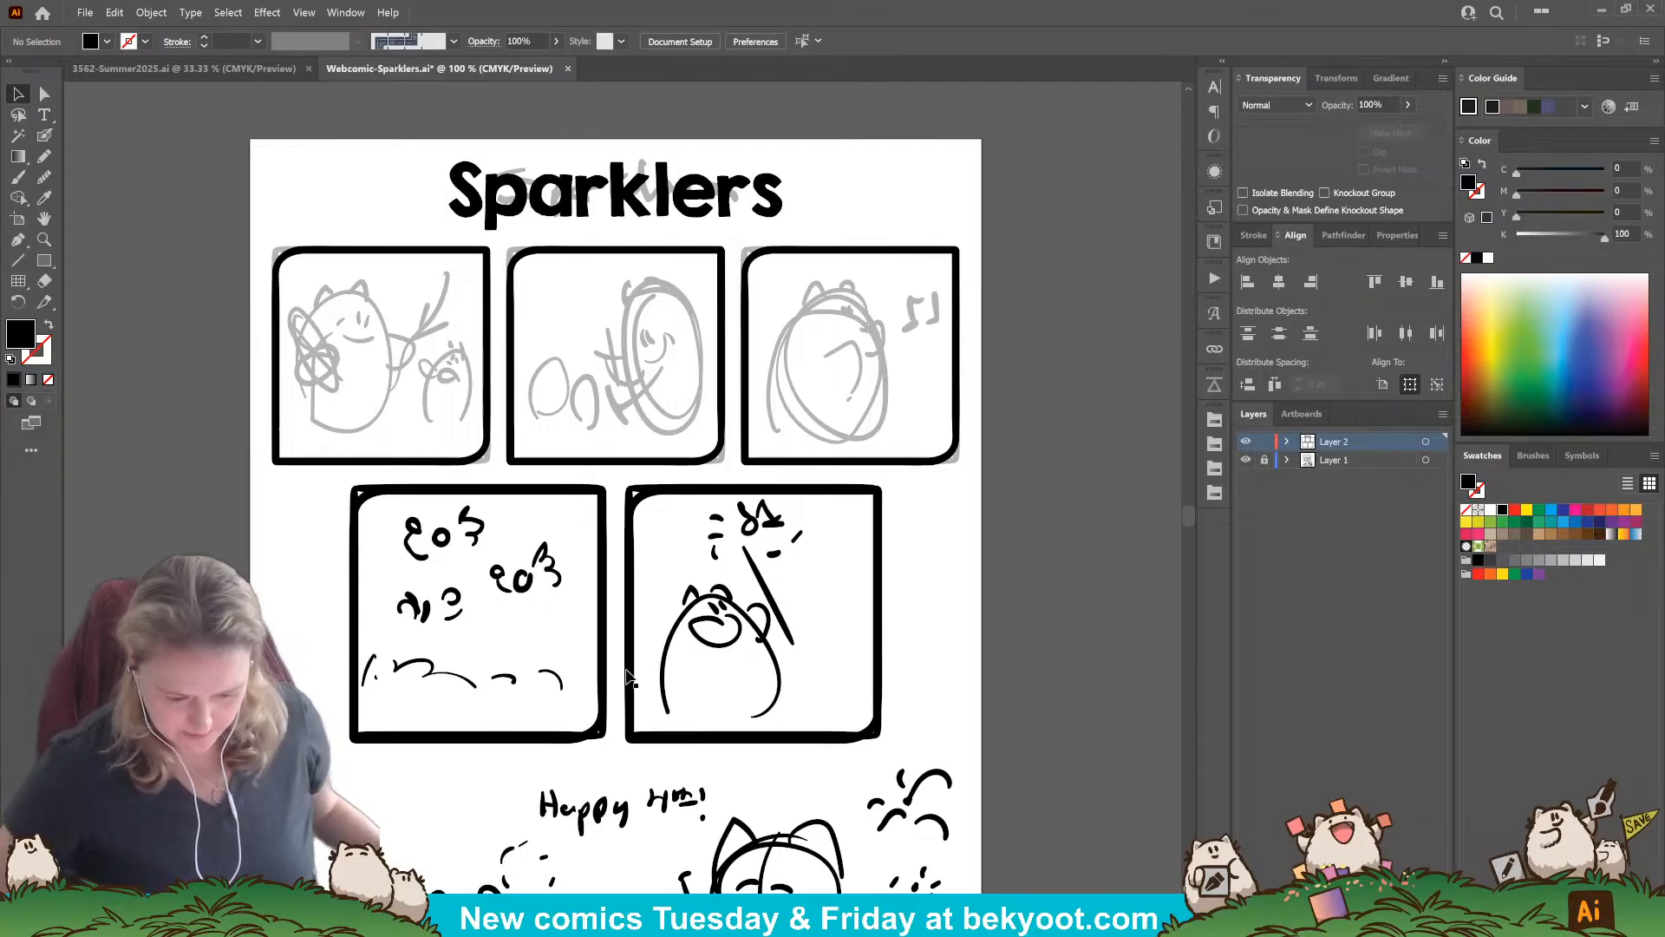
# Step: Look over the whole comic page, from the title and panel rows down to the closing Happy 4th sketch
pyautogui.scroll(-5, 723, 519)
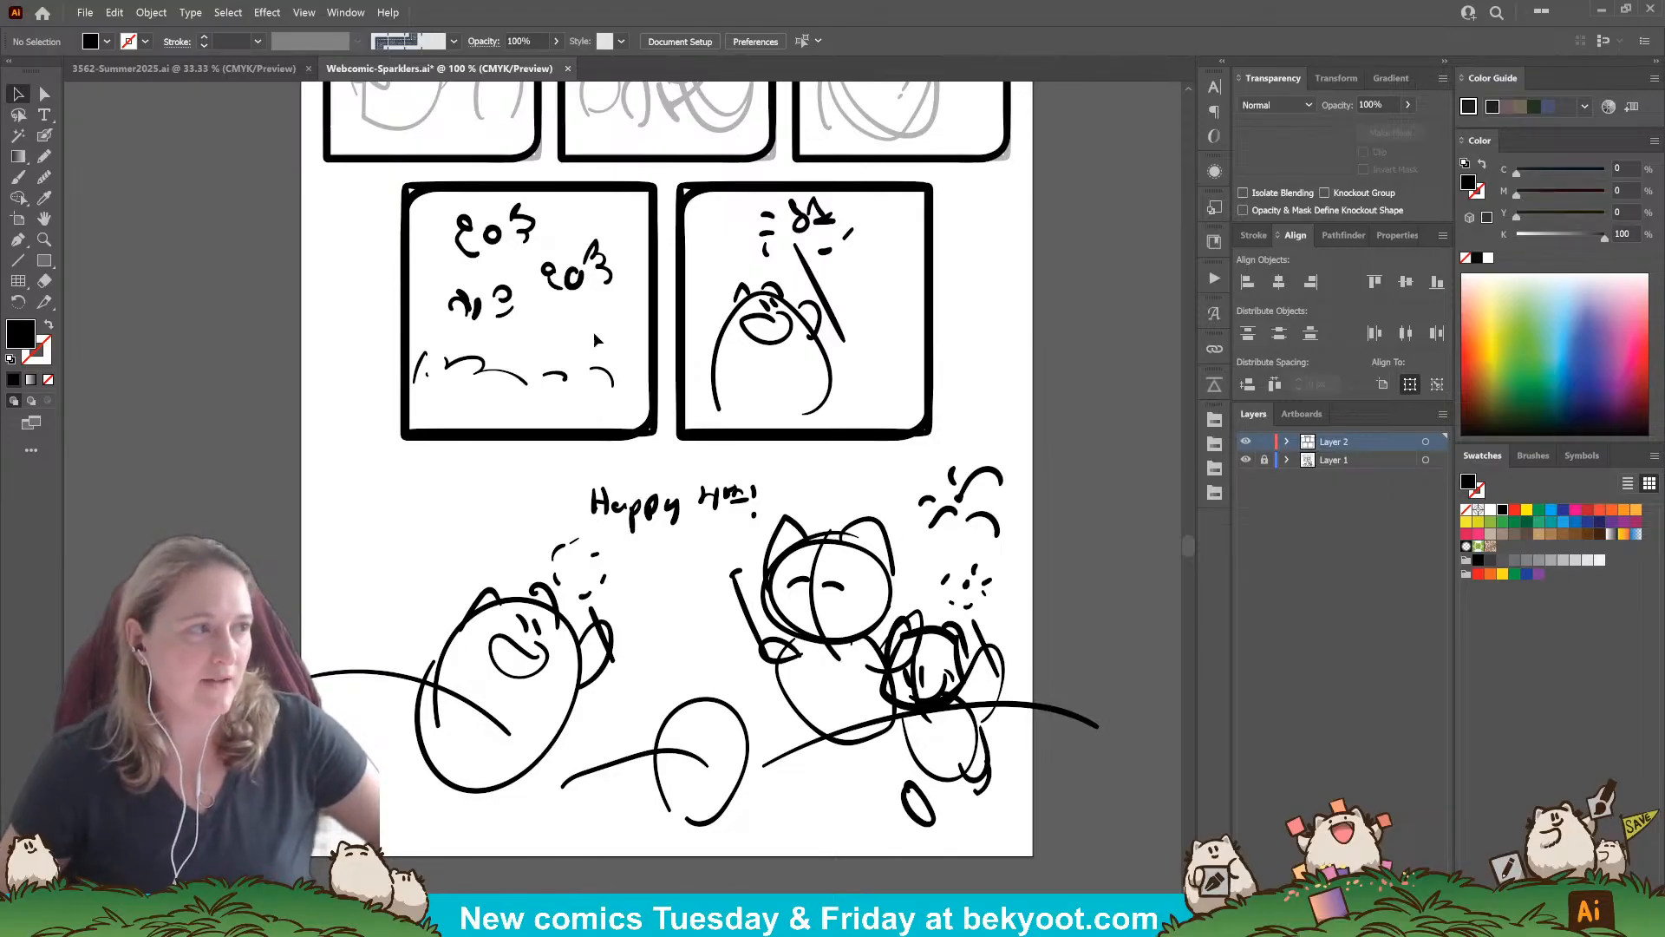
pyautogui.scroll(5, 758, 410)
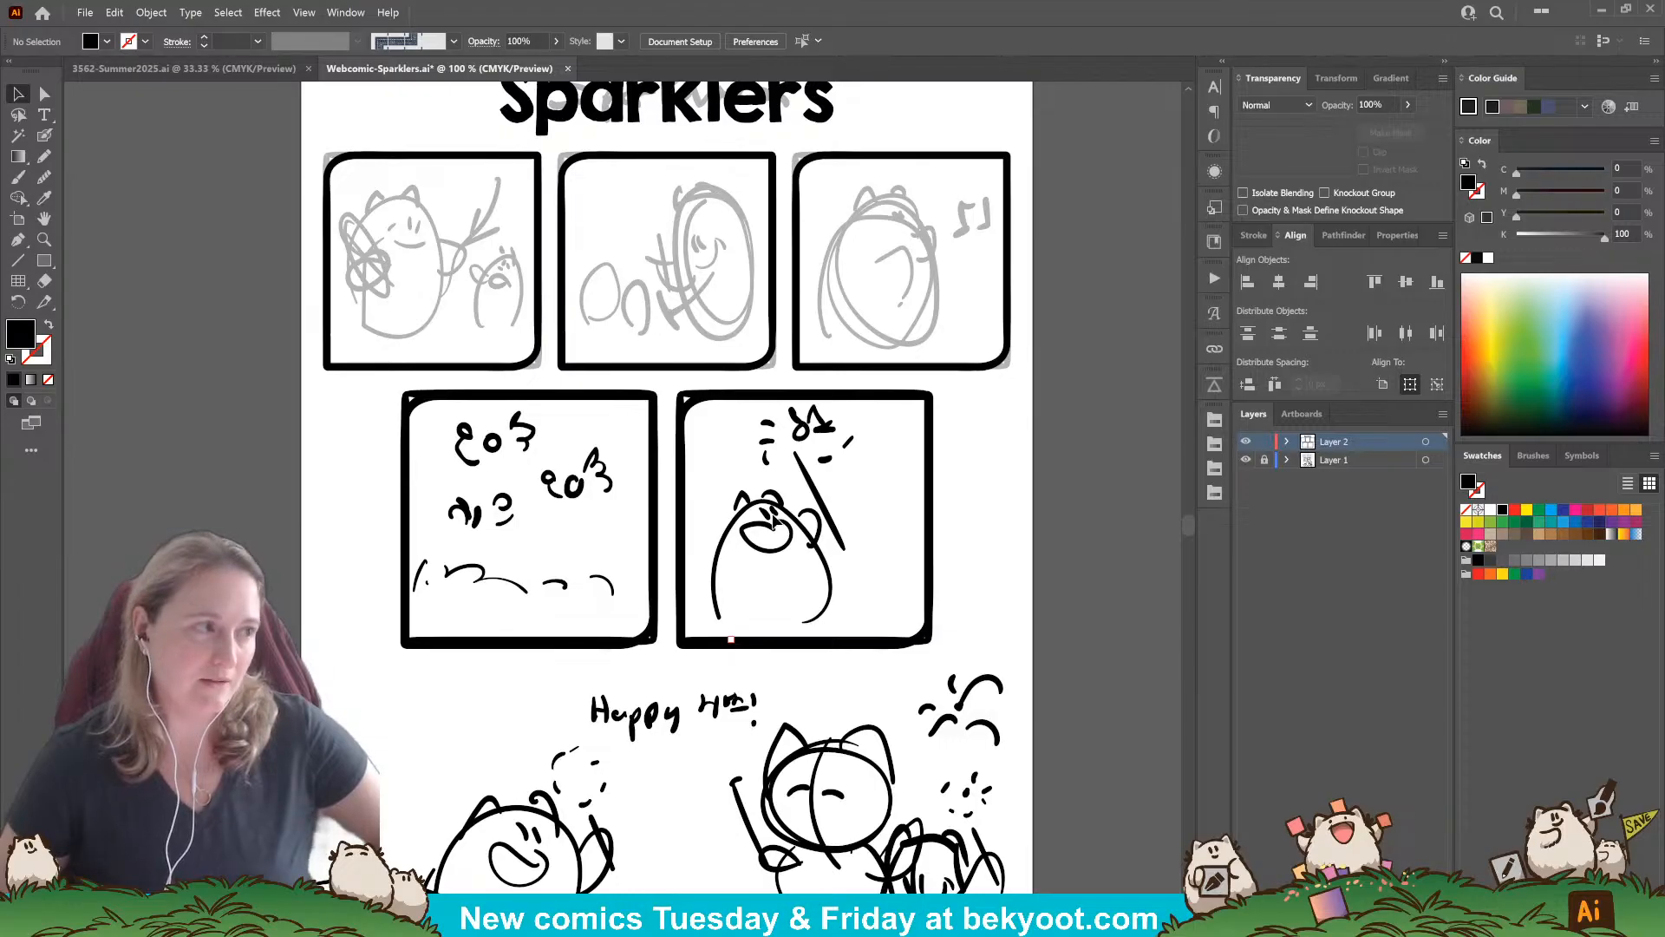
pyautogui.scroll(-5, 772, 538)
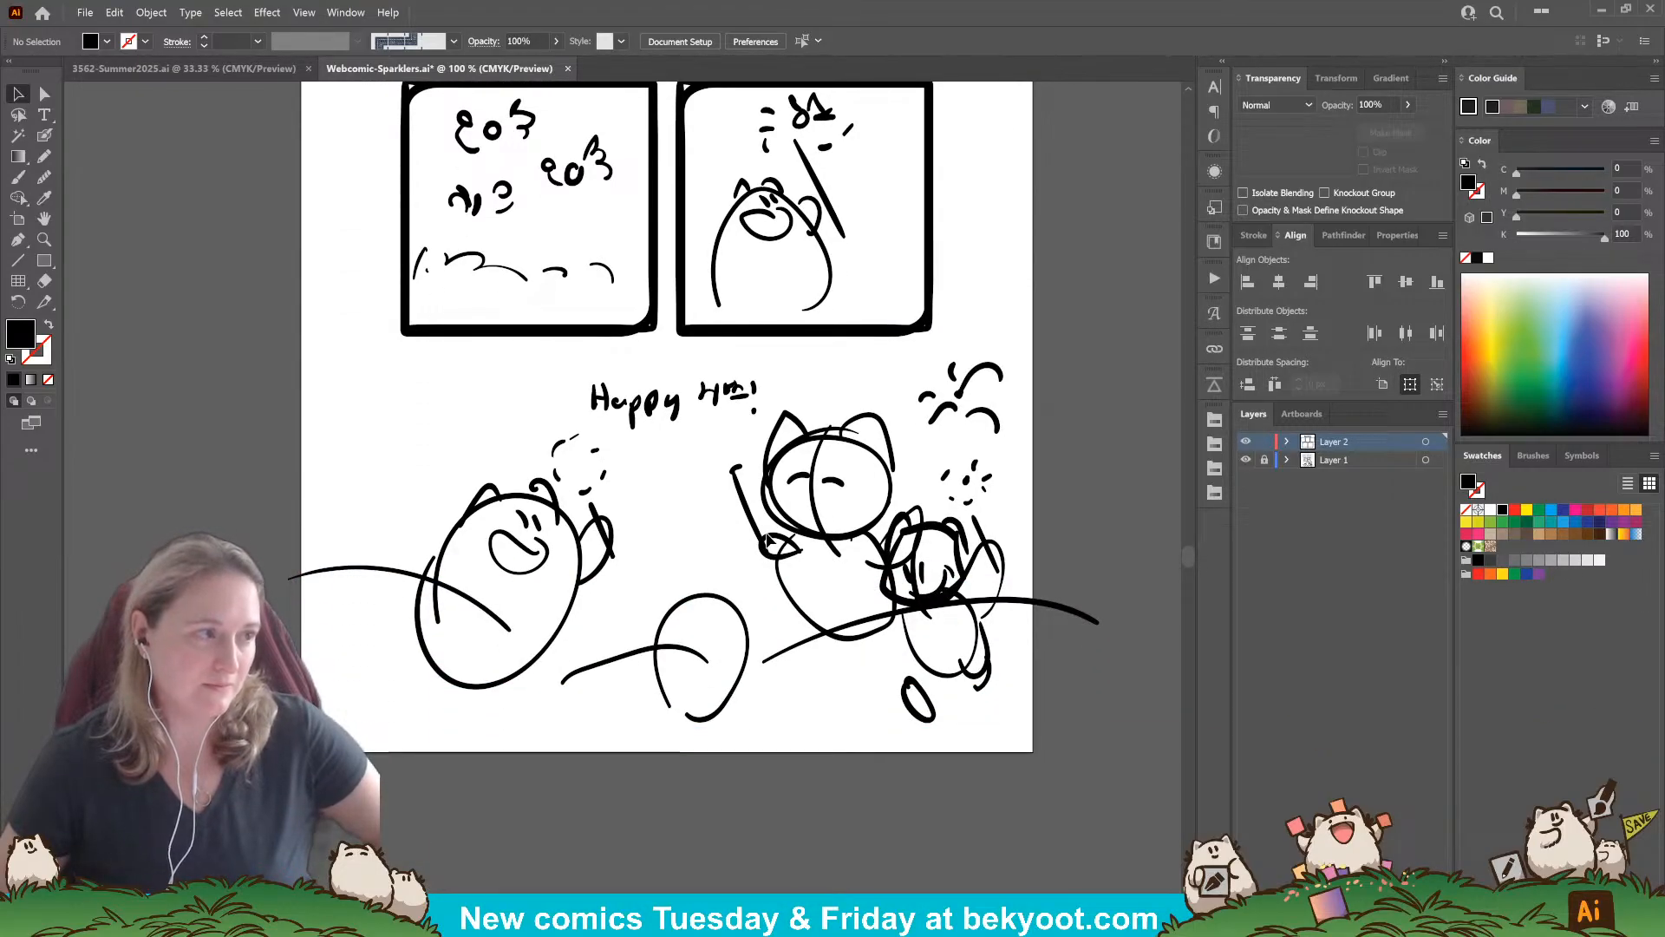
pyautogui.scroll(6, 703, 633)
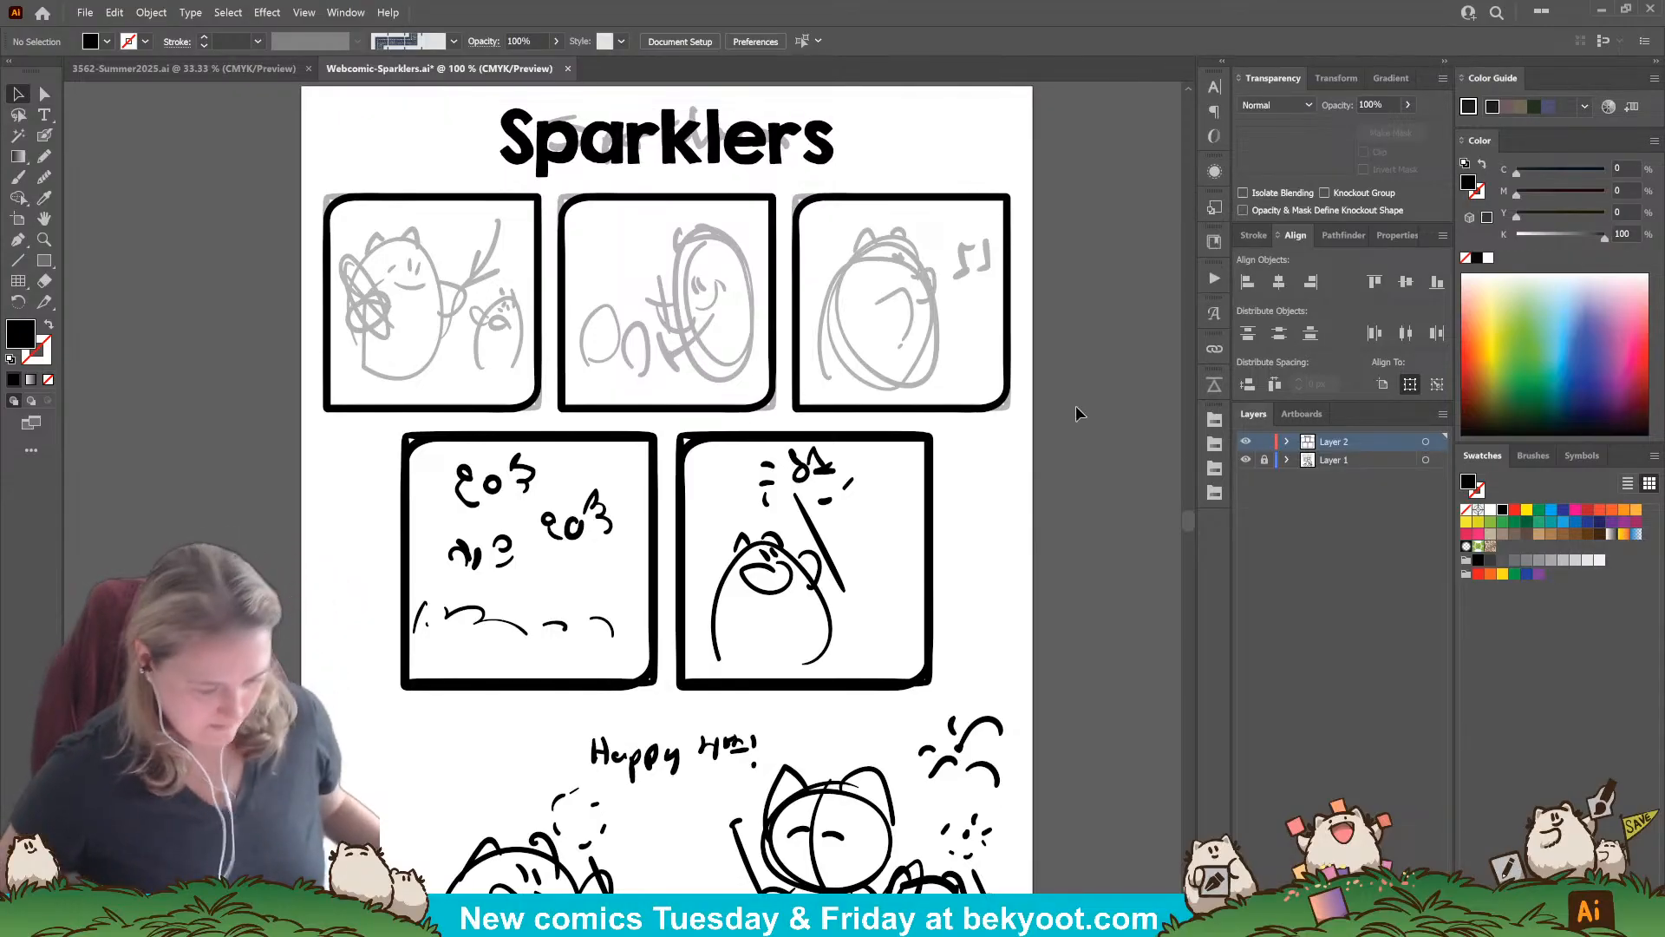
pyautogui.scroll(1, 404, 346)
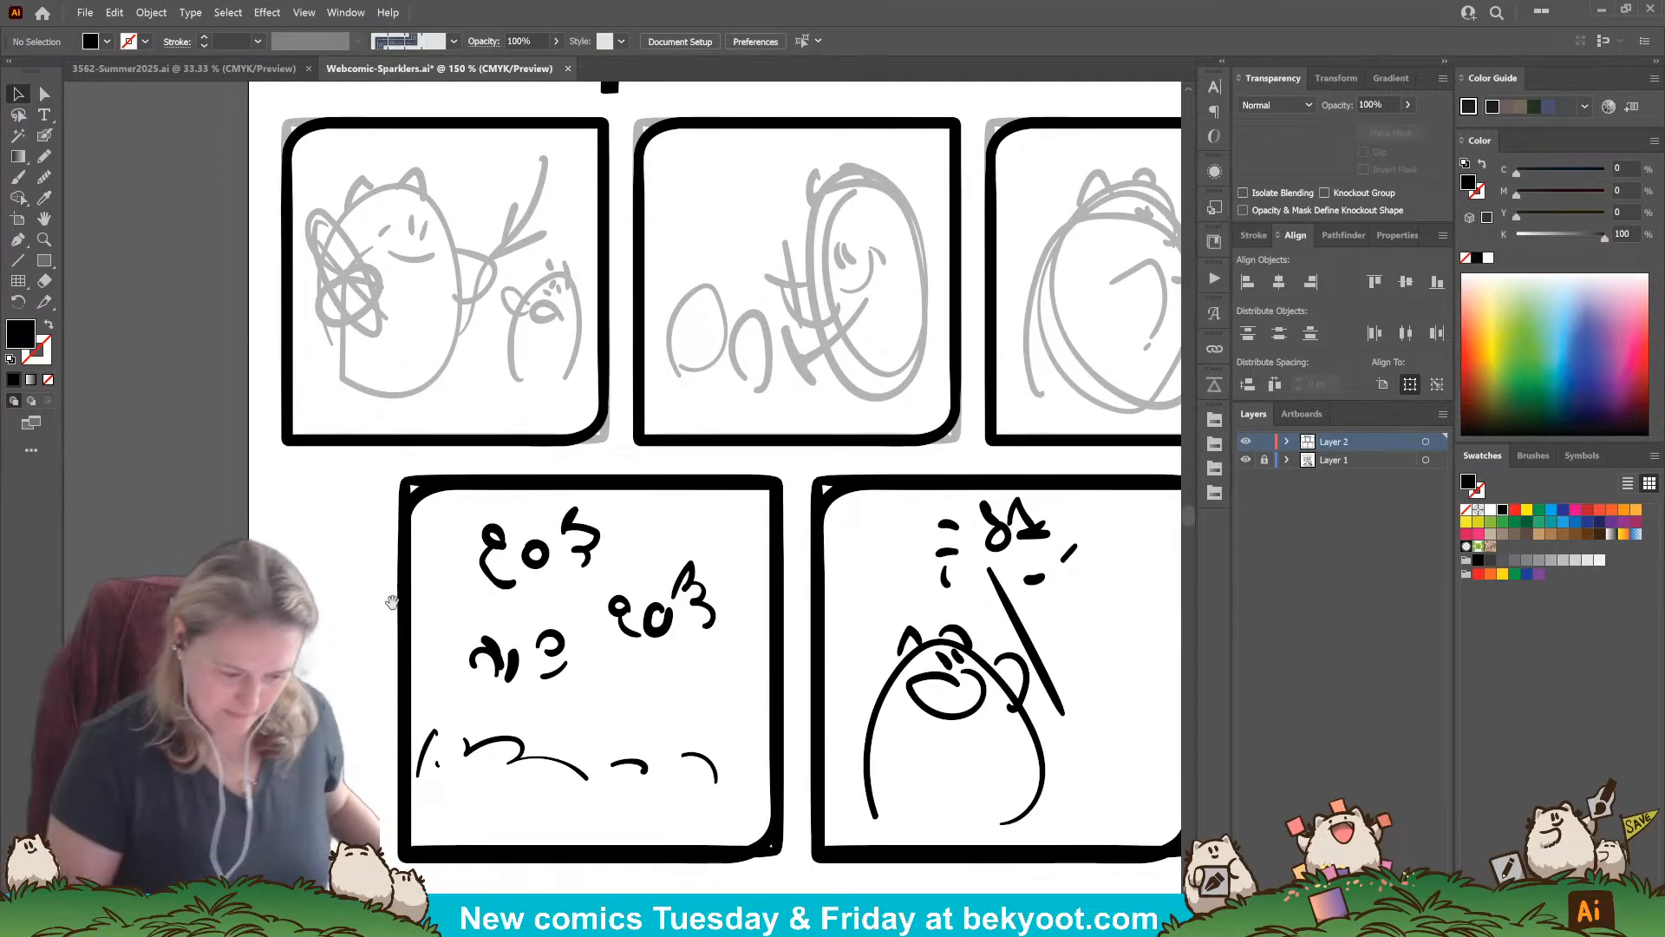
pyautogui.scroll(1, 401, 603)
pyautogui.scroll(1, 431, 614)
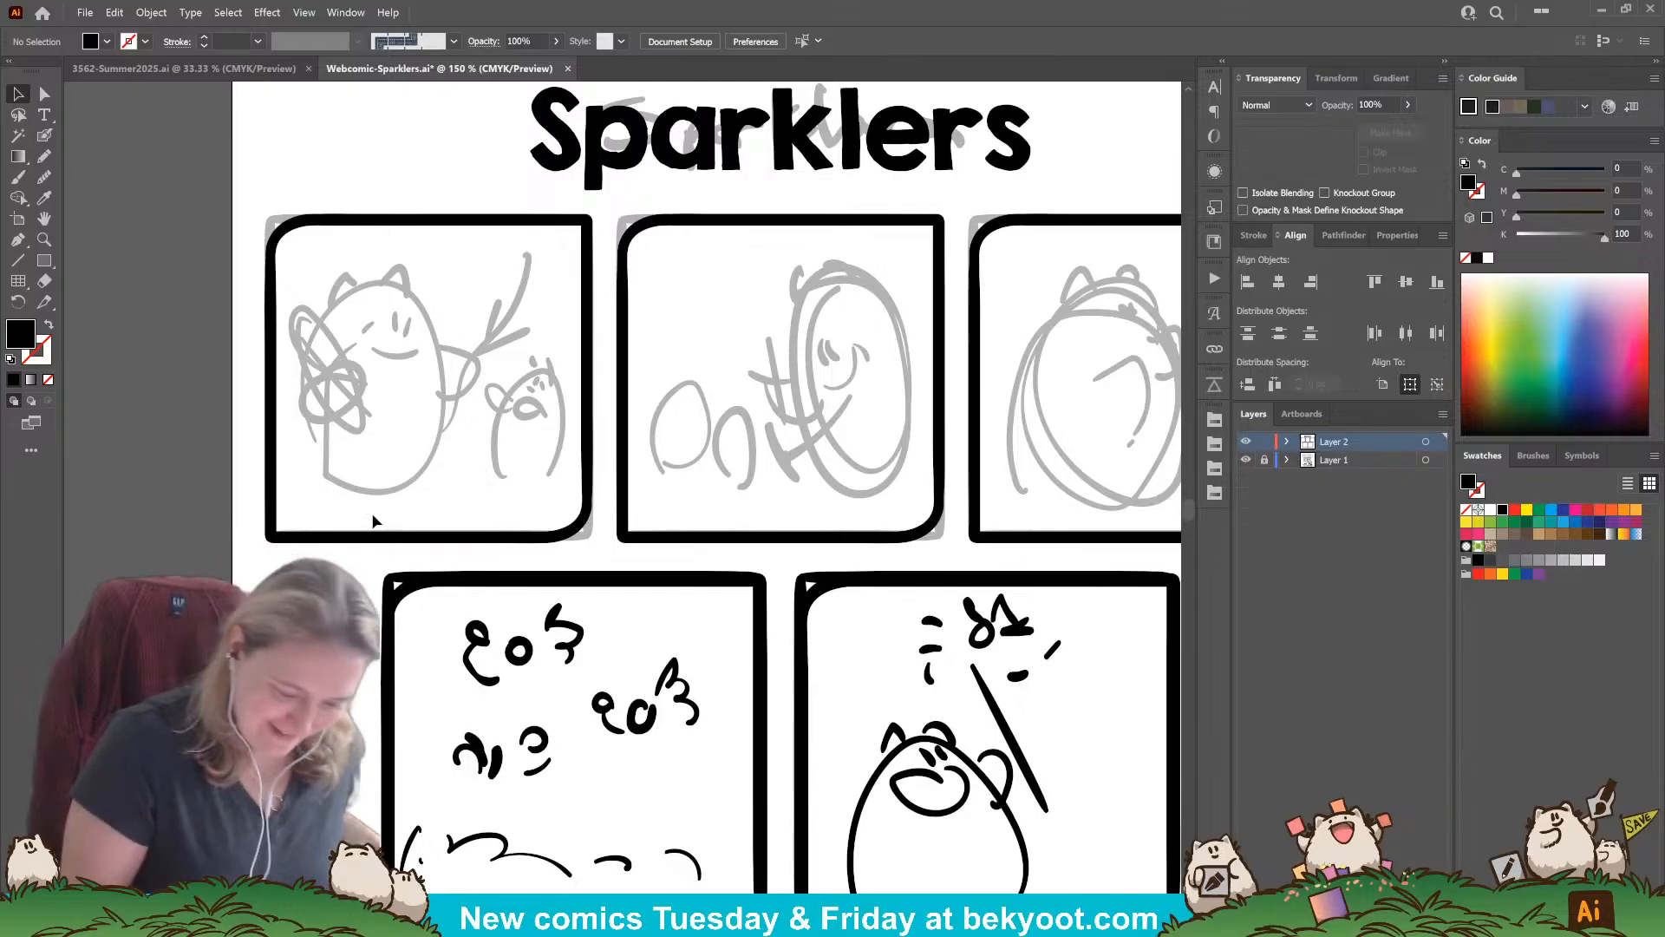
# Step: Ink the main character's two ears and the top of its head in the first panel with the Blob Brush
pyautogui.moveTo(302, 565); pyautogui.dragTo(406, 586)
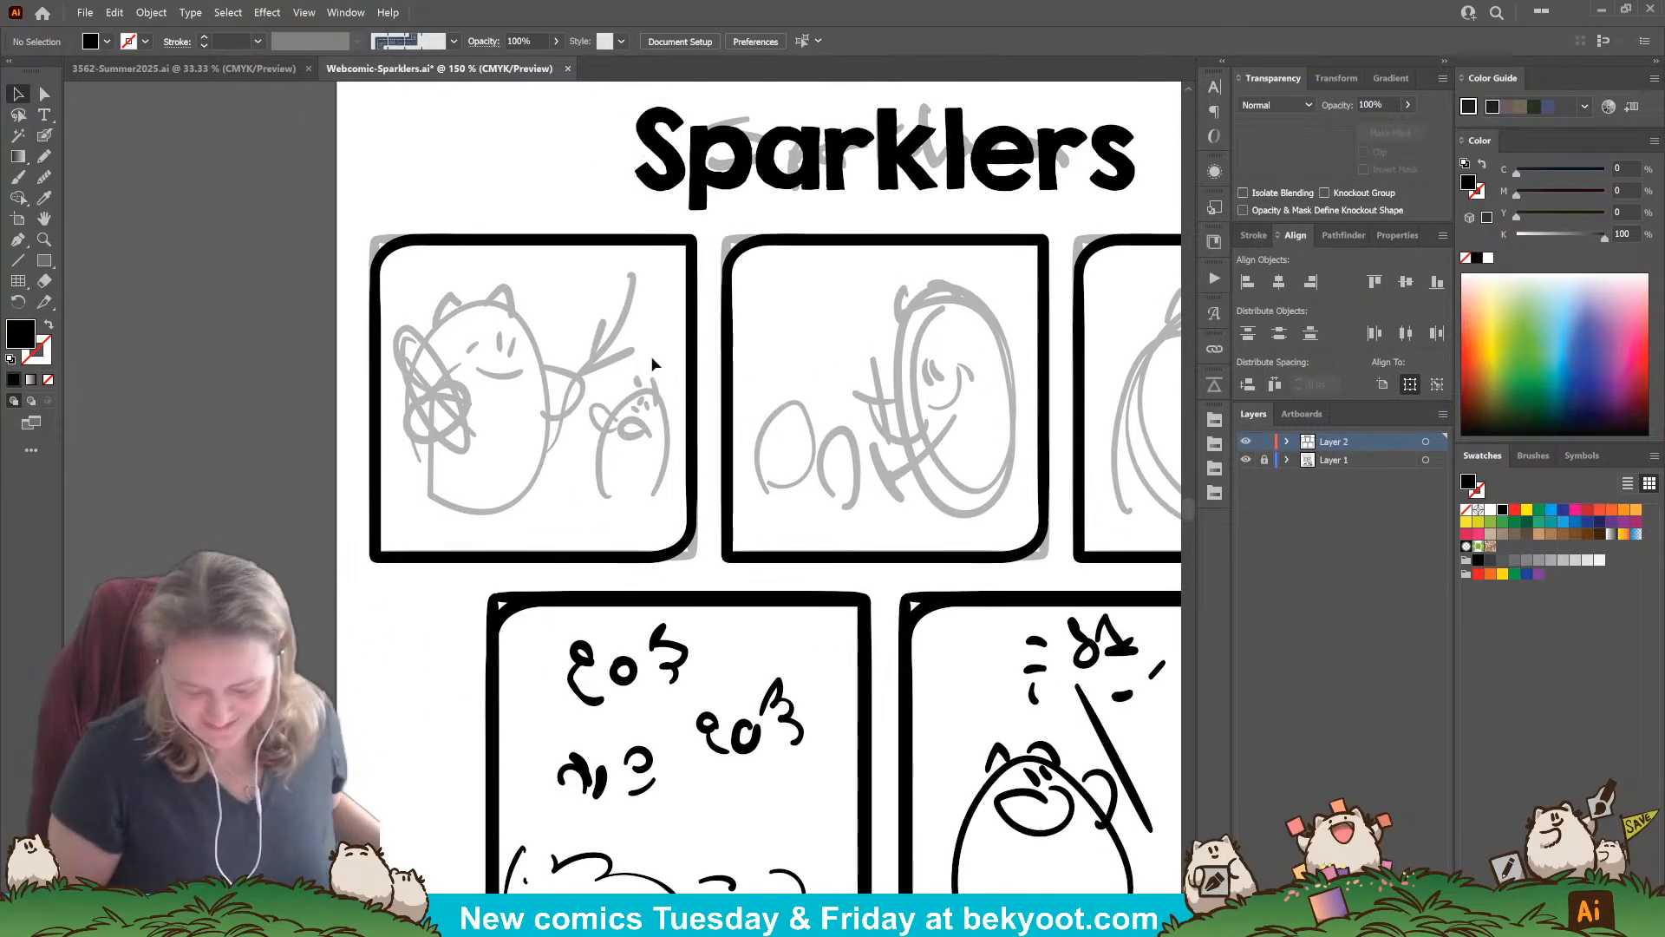
pyautogui.hotkey('shift', 'b')
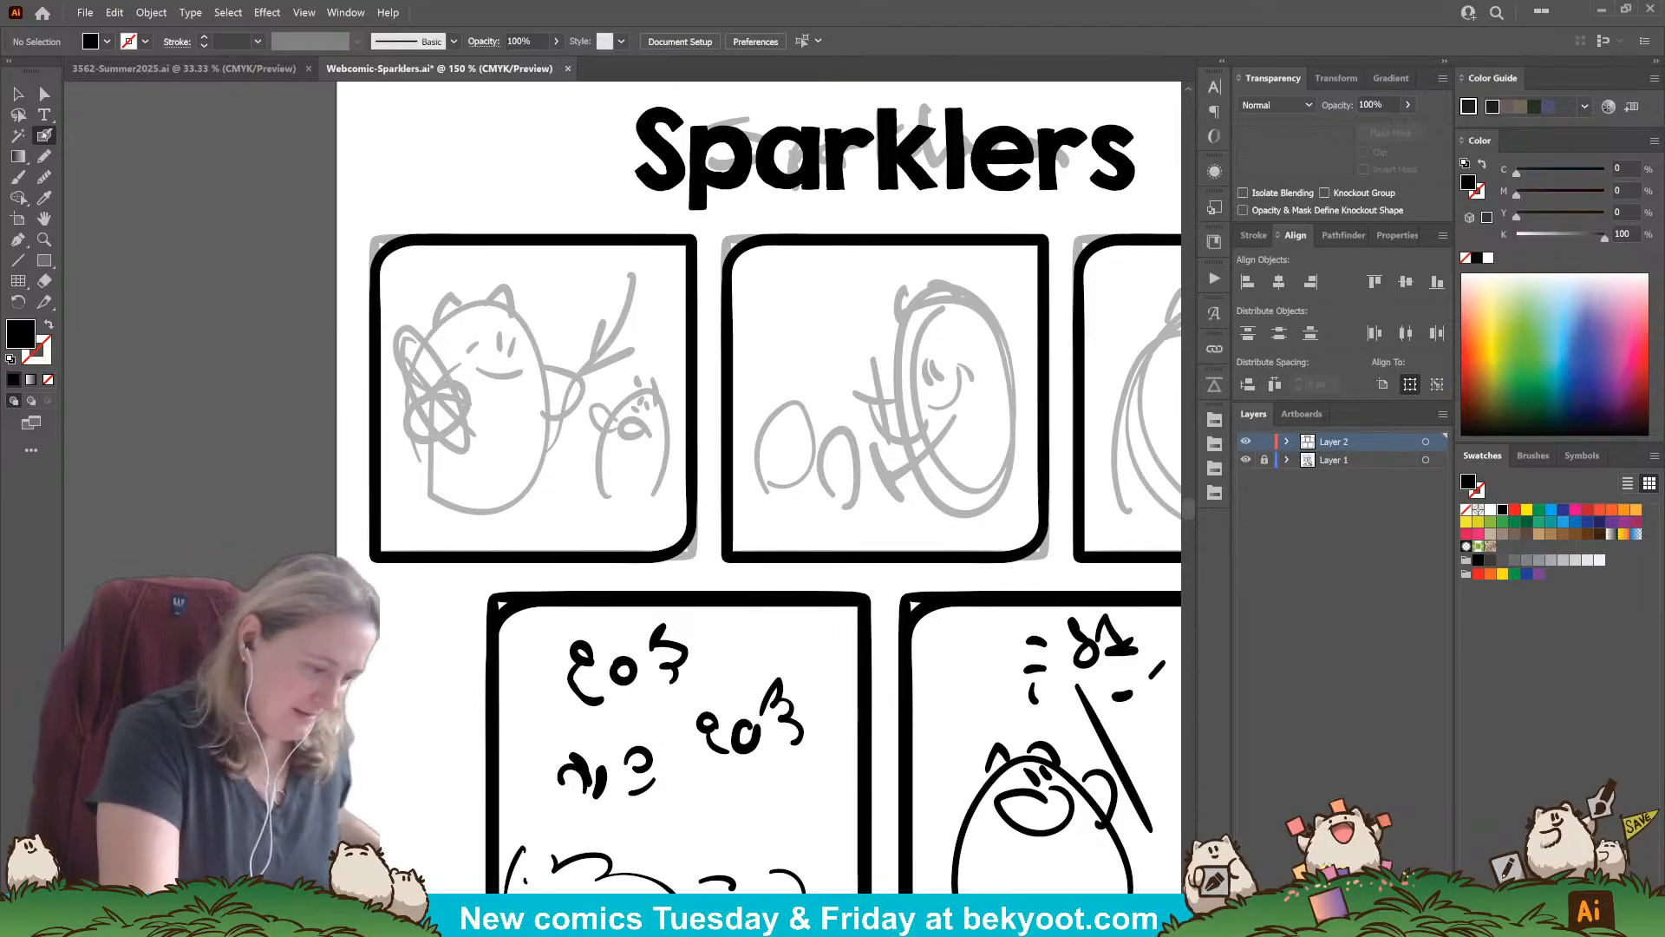
pyautogui.moveTo(388, 621); pyautogui.dragTo(418, 648)
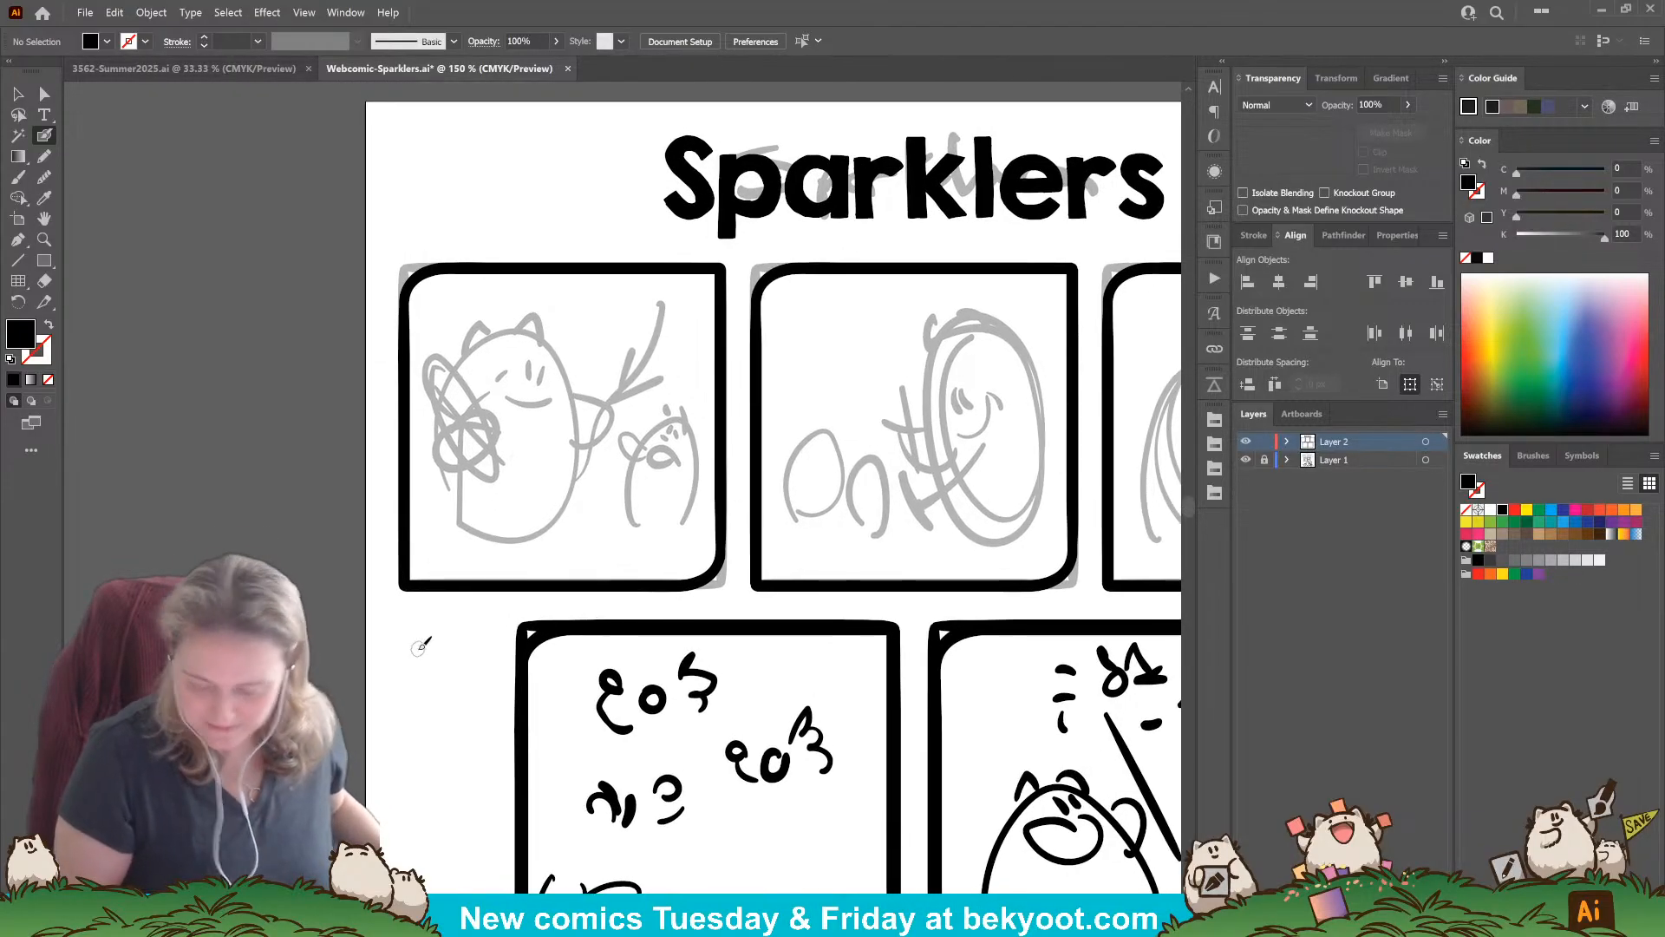
pyautogui.scroll(1, 538, 628)
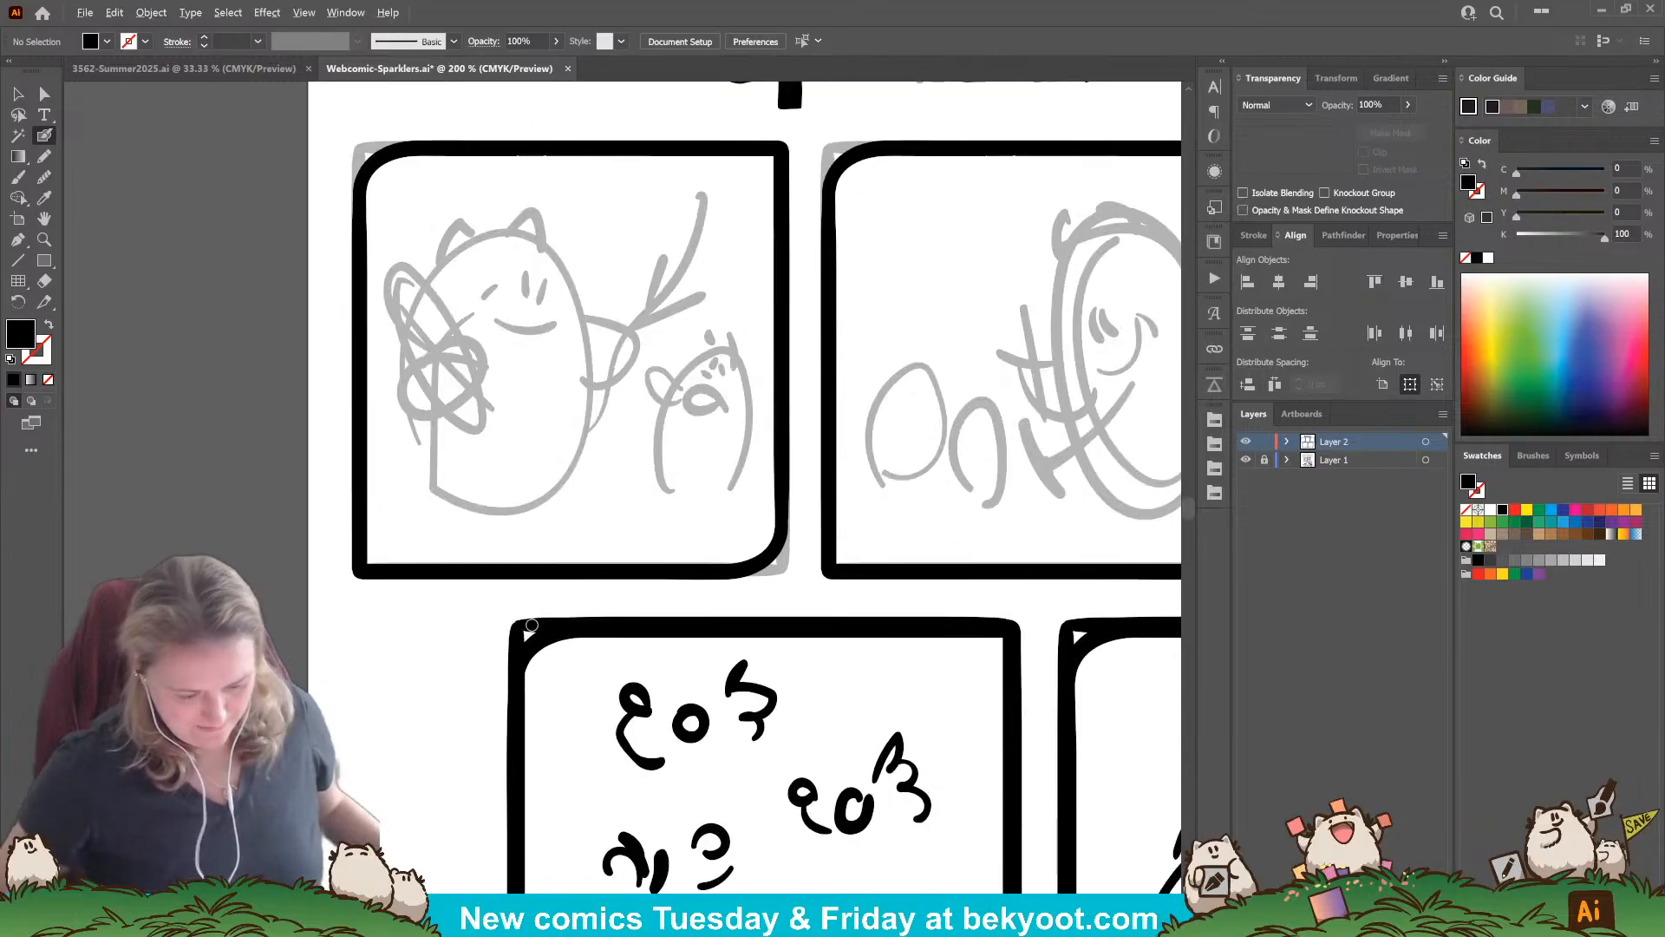
pyautogui.moveTo(529, 432); pyautogui.dragTo(543, 540)
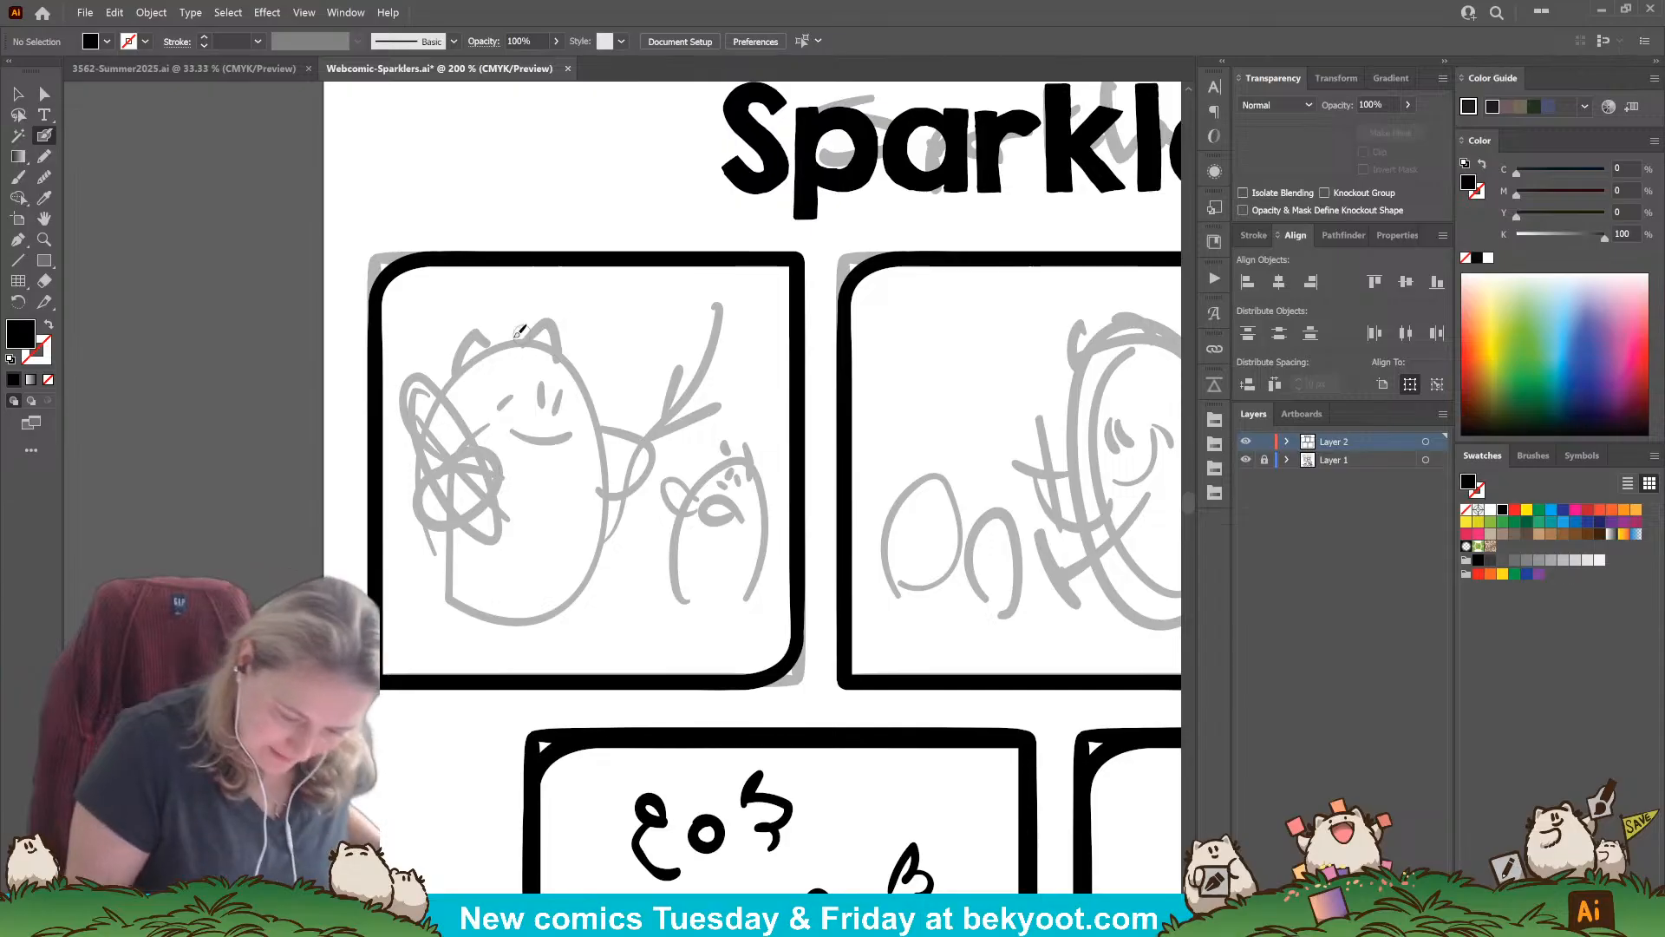
pyautogui.moveTo(494, 348)
pyautogui.mouseDown()
pyautogui.moveTo(563, 353)
pyautogui.moveTo(540, 343)
pyautogui.moveTo(576, 331)
pyautogui.moveTo(585, 346)
pyautogui.moveTo(485, 331)
pyautogui.moveTo(468, 338)
pyautogui.moveTo(475, 377)
pyautogui.moveTo(517, 370)
pyautogui.moveTo(497, 337)
pyautogui.mouseUp()
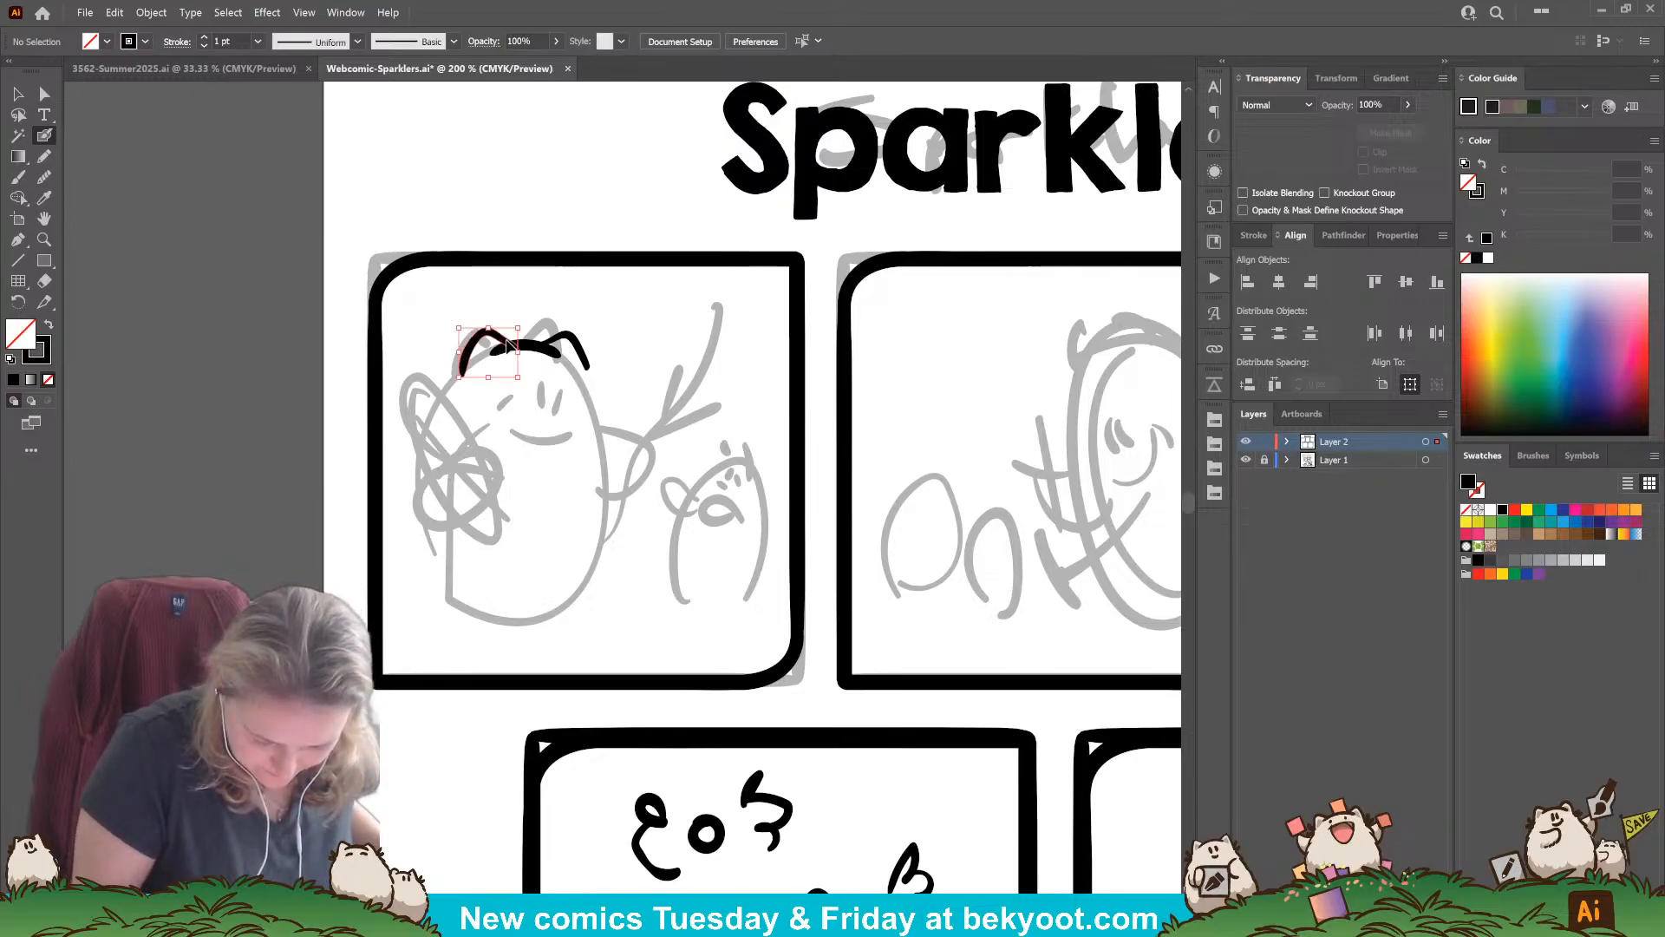
# Step: Group the inked ear and head strokes in the first panel and save the file
pyautogui.keyDown('ctrl'); pyautogui.keyDown('shift'); pyautogui.click(557, 356); pyautogui.keyUp('shift'); pyautogui.keyUp('ctrl')
pyautogui.keyDown('ctrl'); pyautogui.keyDown('shift'); pyautogui.click(588, 362); pyautogui.keyUp('shift'); pyautogui.keyUp('ctrl')
pyautogui.keyDown('ctrl'); pyautogui.click(532, 543); pyautogui.keyUp('ctrl')
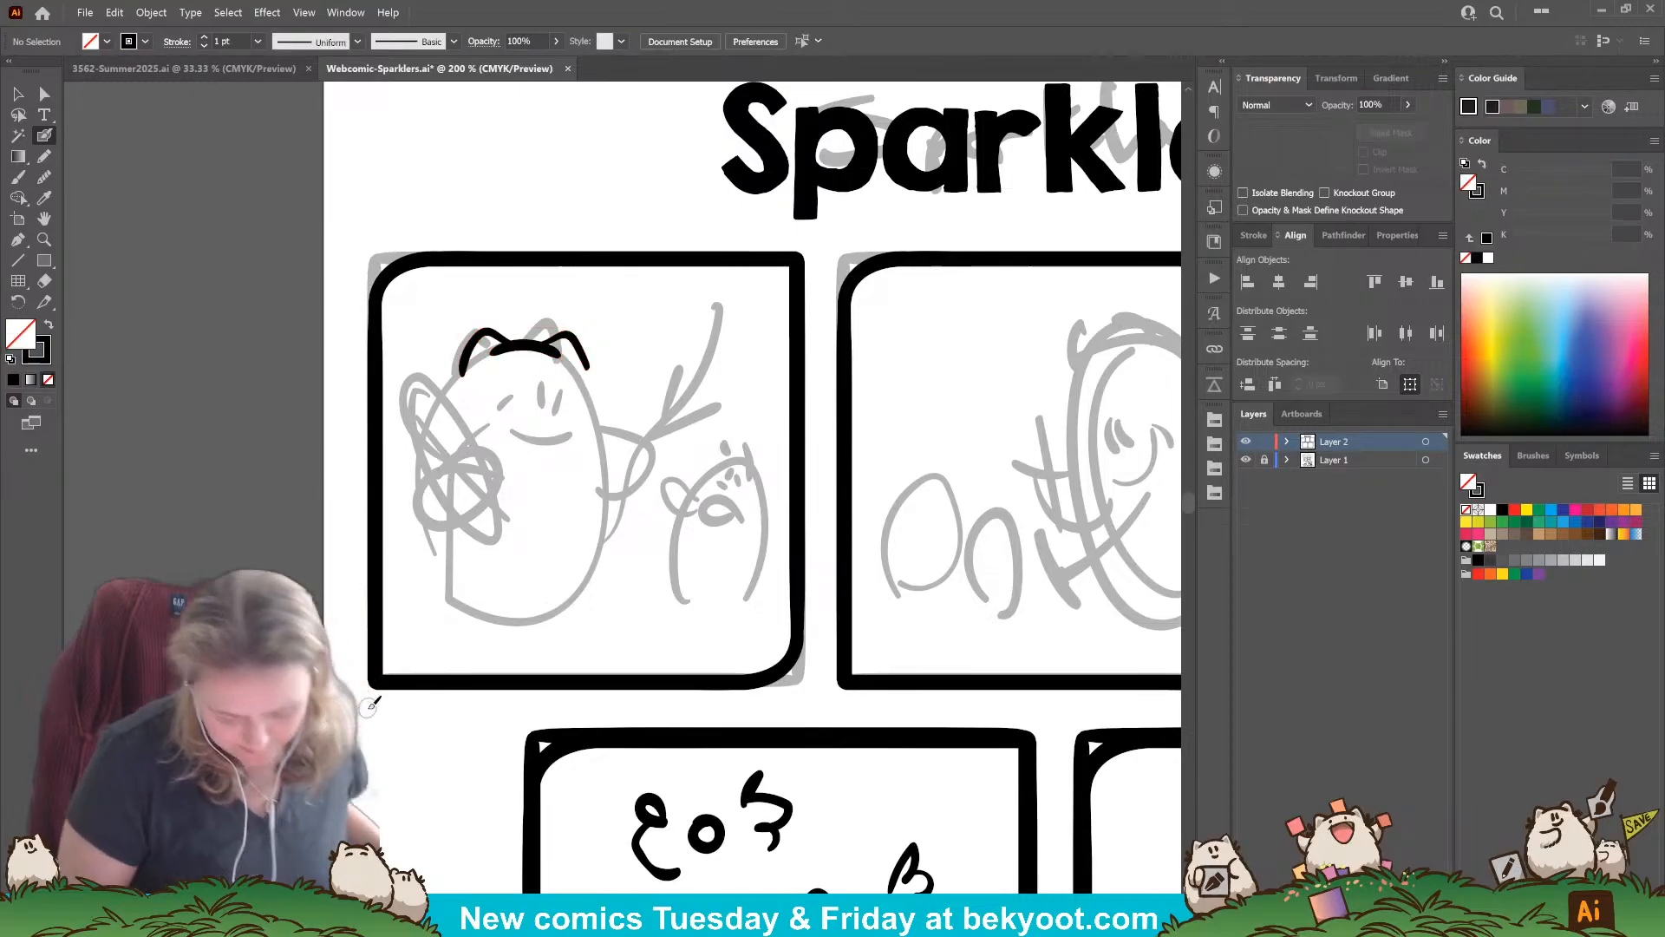
pyautogui.hotkey('ctrl', 'z')
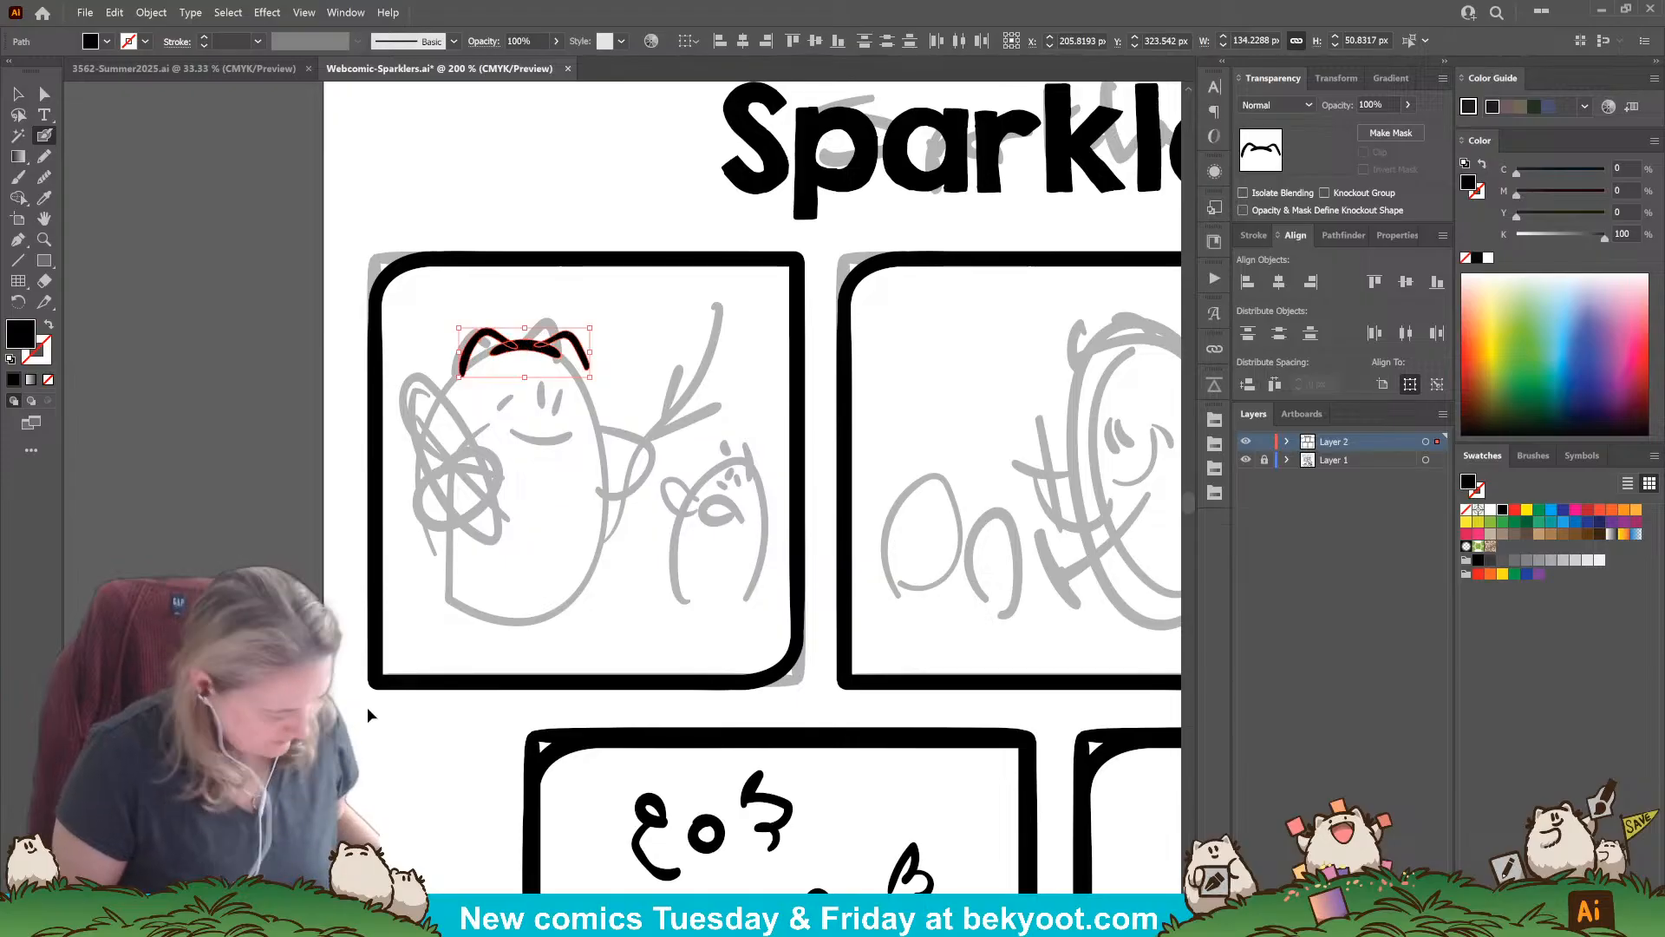
pyautogui.hotkey('ctrl', 'g')
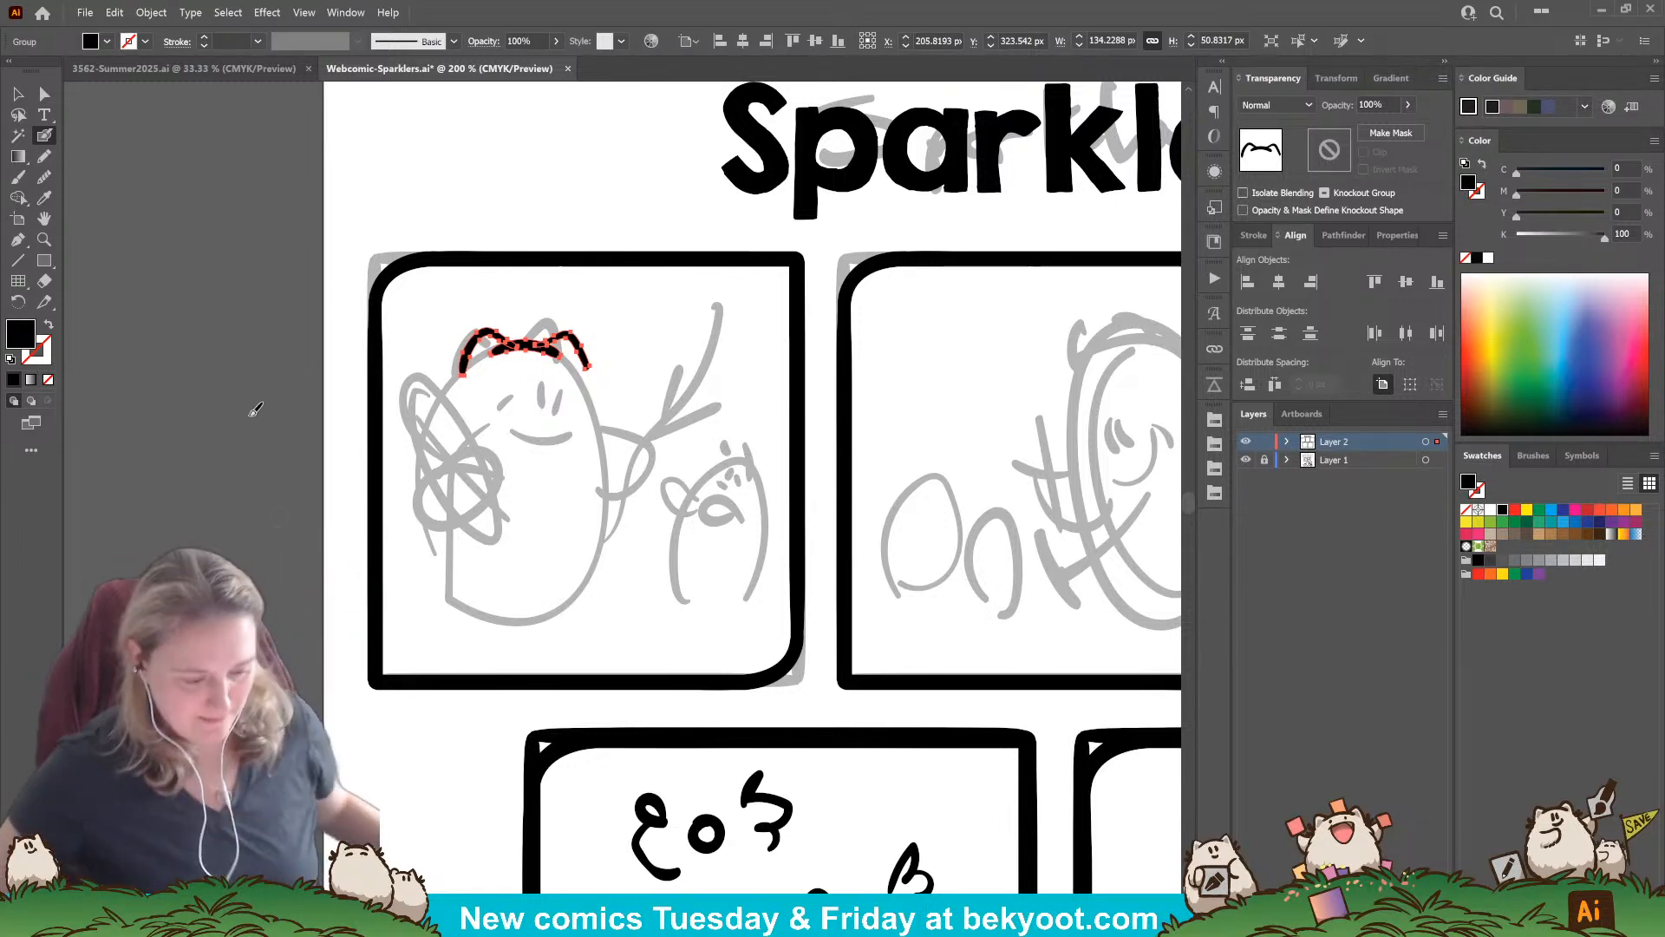
pyautogui.keyDown('ctrl'); pyautogui.click(259, 222); pyautogui.keyUp('ctrl')
pyautogui.hotkey('ctrl', 's')
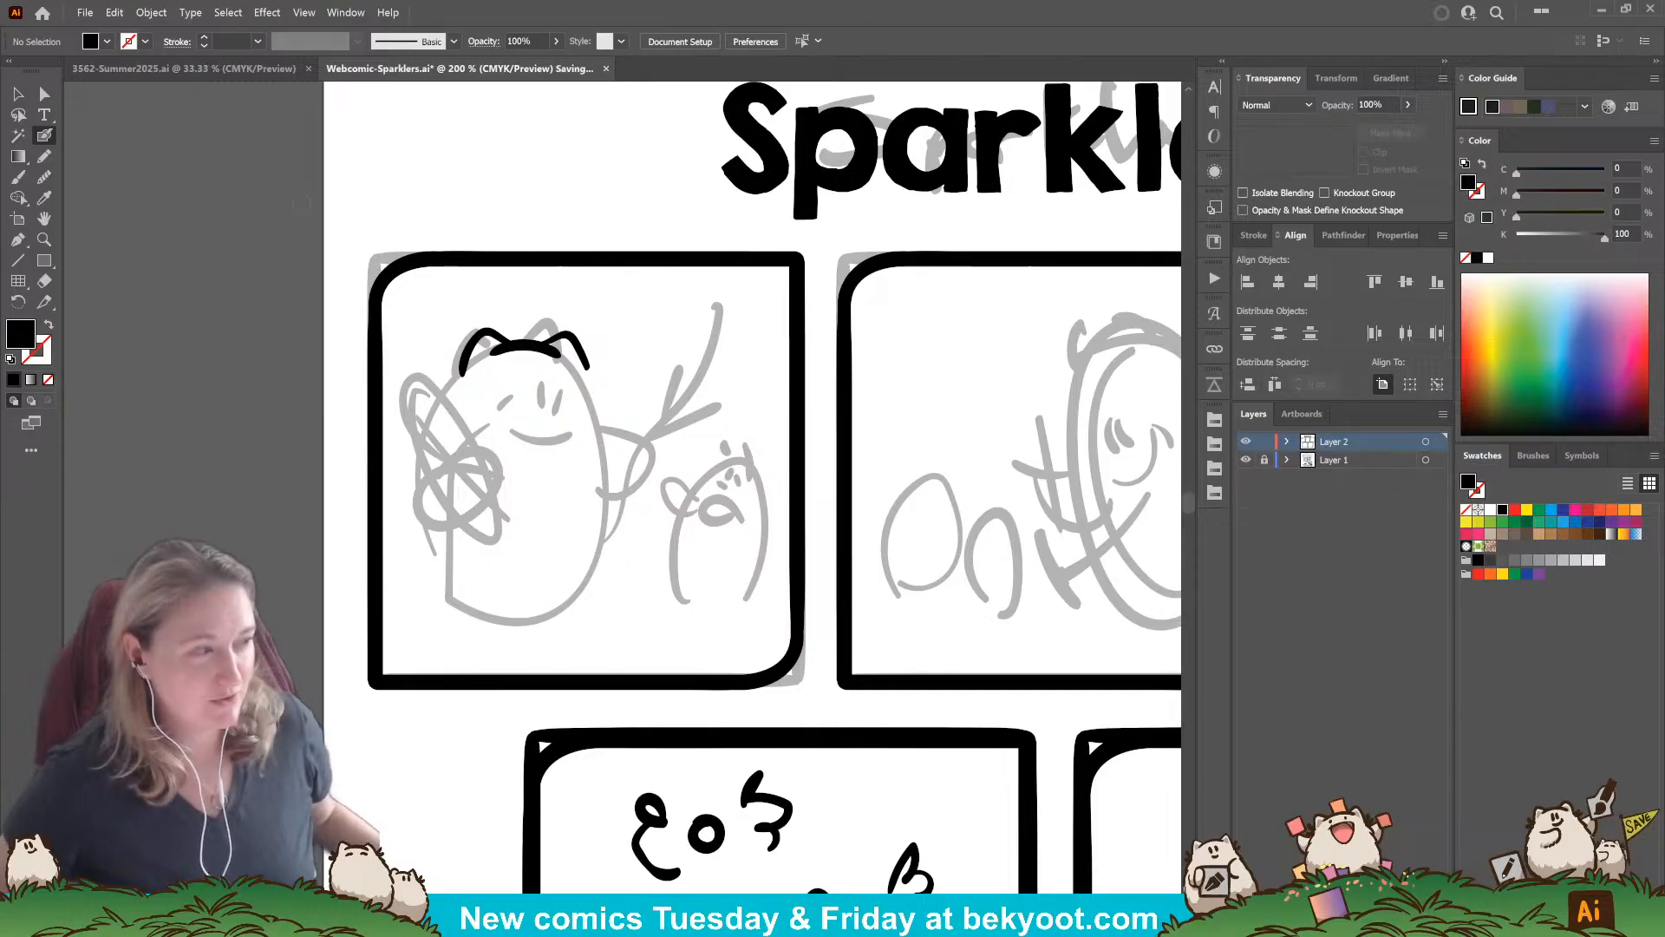
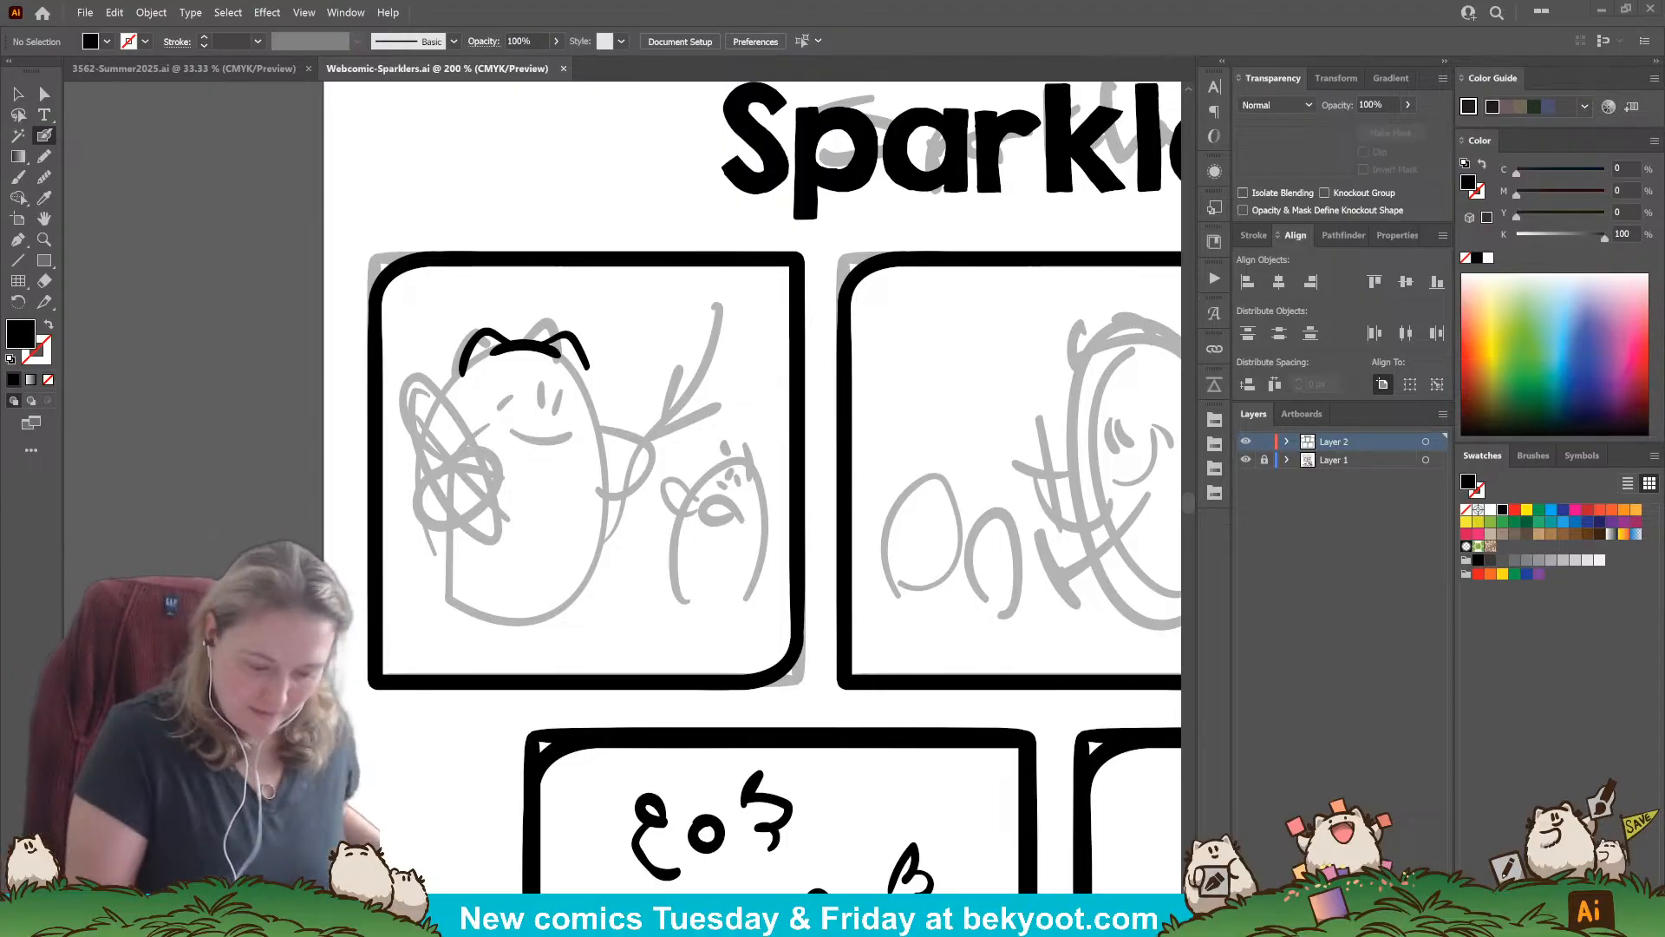
# Step: Isolate the ear and head group and ink fur tufts on both sides of the head
pyautogui.moveTo(780, 480)
pyautogui.mouseDown()
pyautogui.moveTo(710, 480)
pyautogui.moveTo(686, 519)
pyautogui.mouseUp()
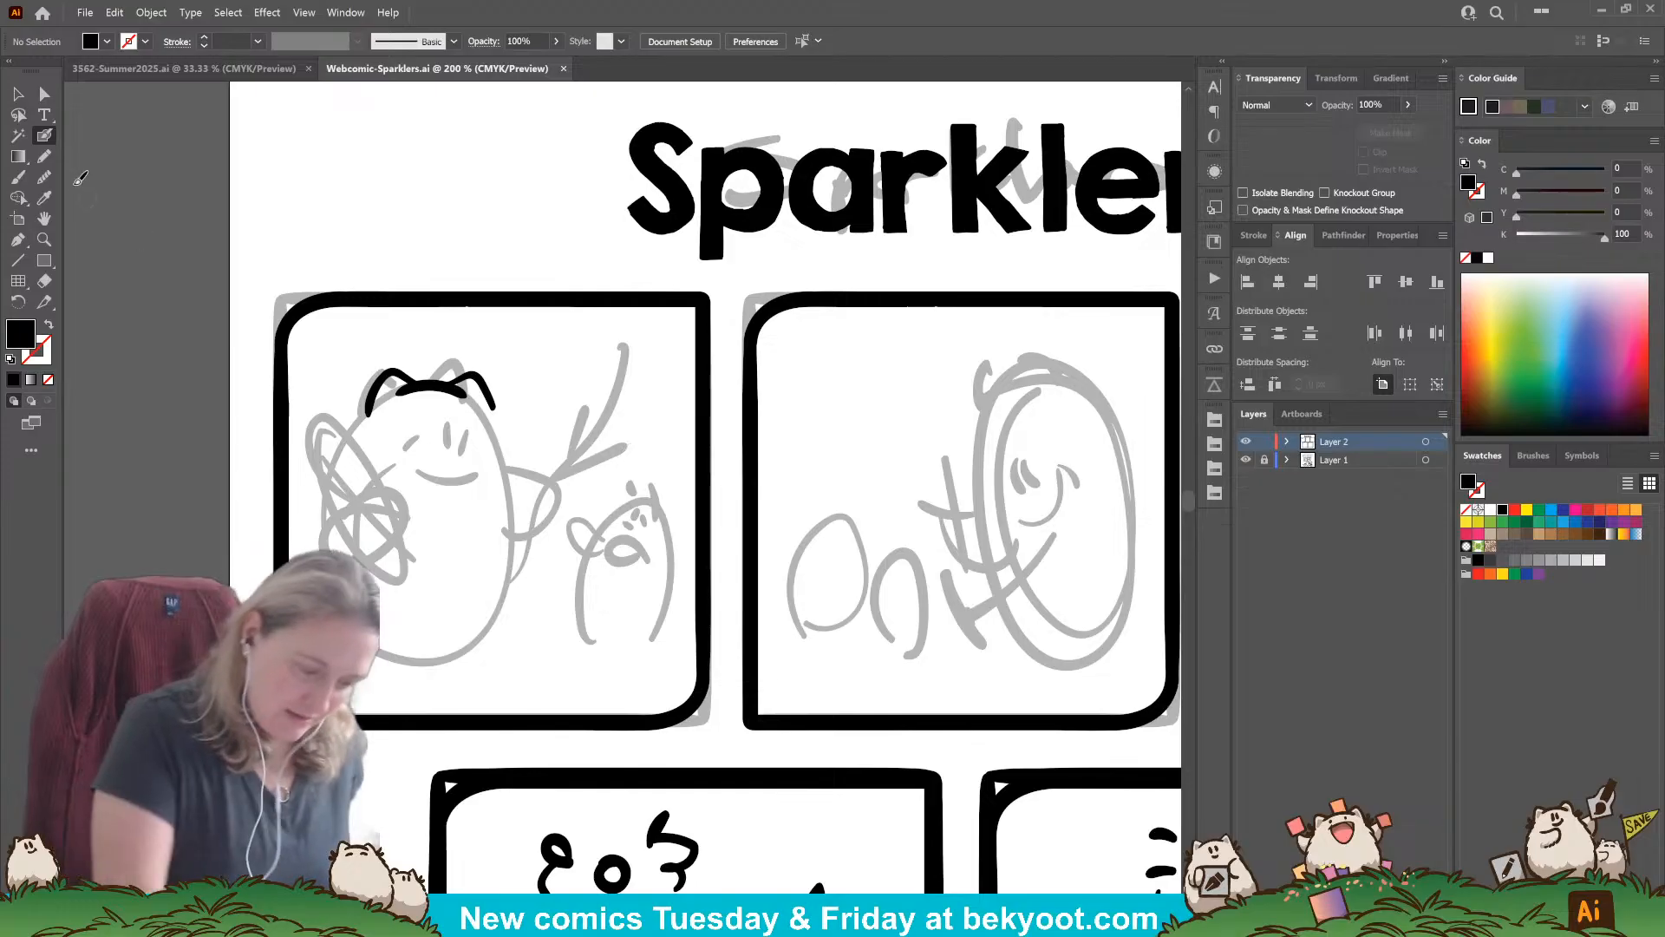
pyautogui.click(18, 94)
pyautogui.click(491, 413)
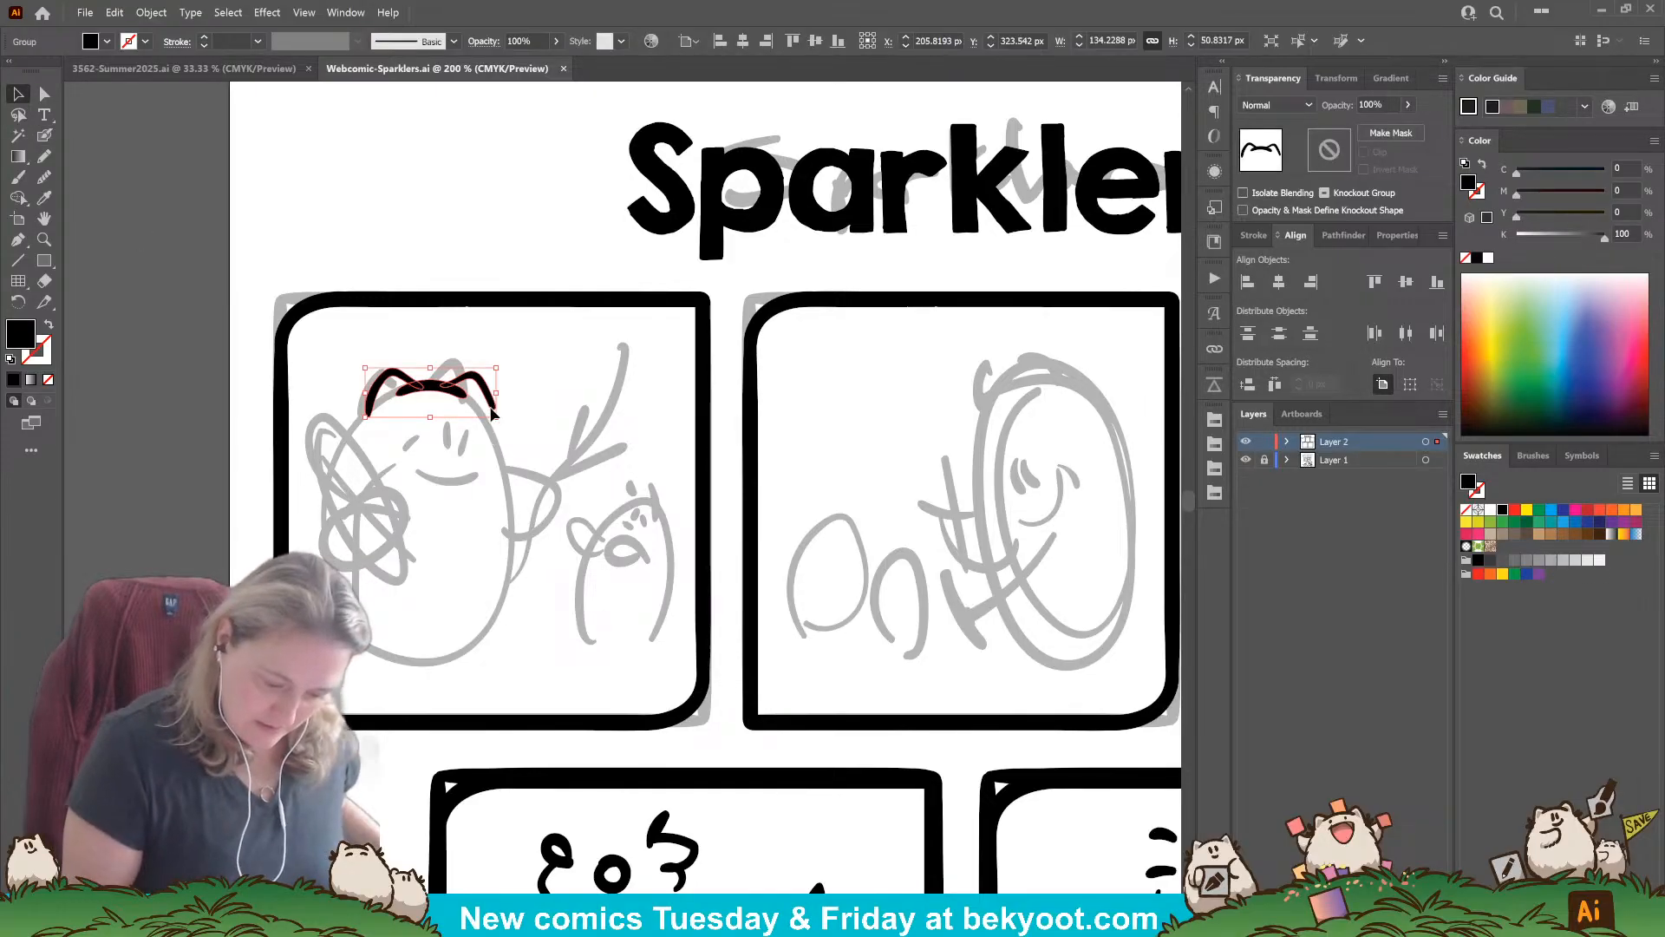
pyautogui.doubleClick(492, 413)
pyautogui.click(42, 138)
pyautogui.moveTo(495, 405); pyautogui.dragTo(511, 408)
pyautogui.moveTo(371, 387)
pyautogui.mouseDown()
pyautogui.moveTo(353, 415)
pyautogui.moveTo(368, 416)
pyautogui.mouseUp()
pyautogui.hotkey('ctrl', 'z')
pyautogui.moveTo(462, 623); pyautogui.dragTo(504, 629)
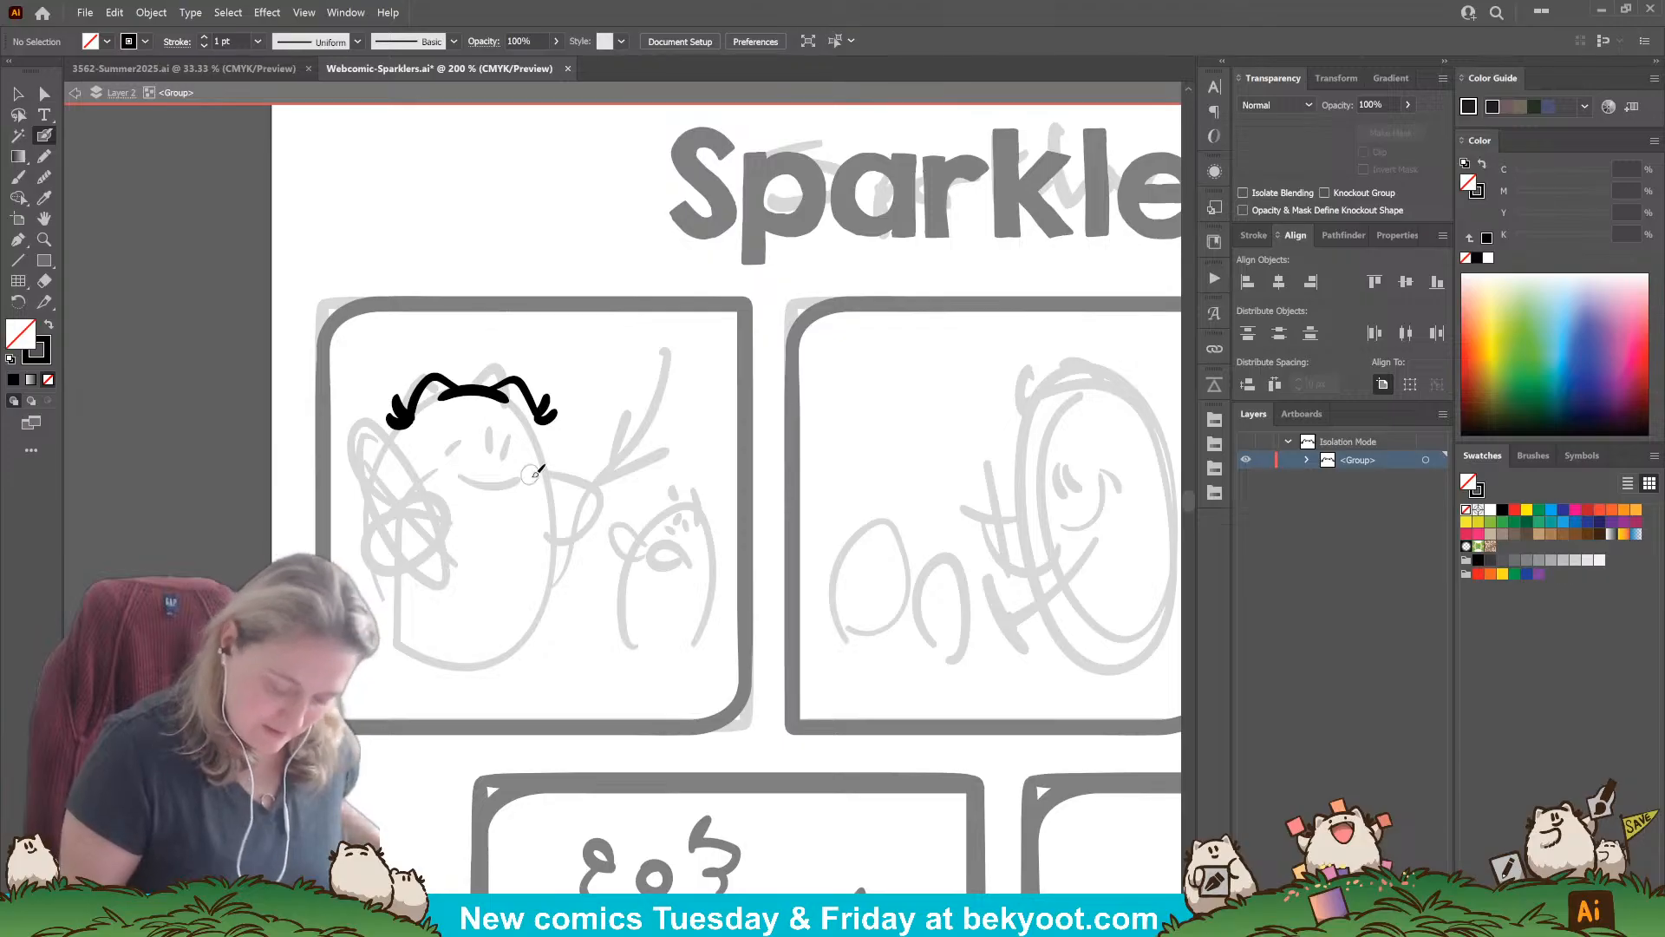
# Step: Ink the character's rounded body outline from the tufts down around the base and remove the overshooting stroke end
pyautogui.moveTo(534, 399); pyautogui.dragTo(559, 484)
pyautogui.hotkey('ctrl', 'z')
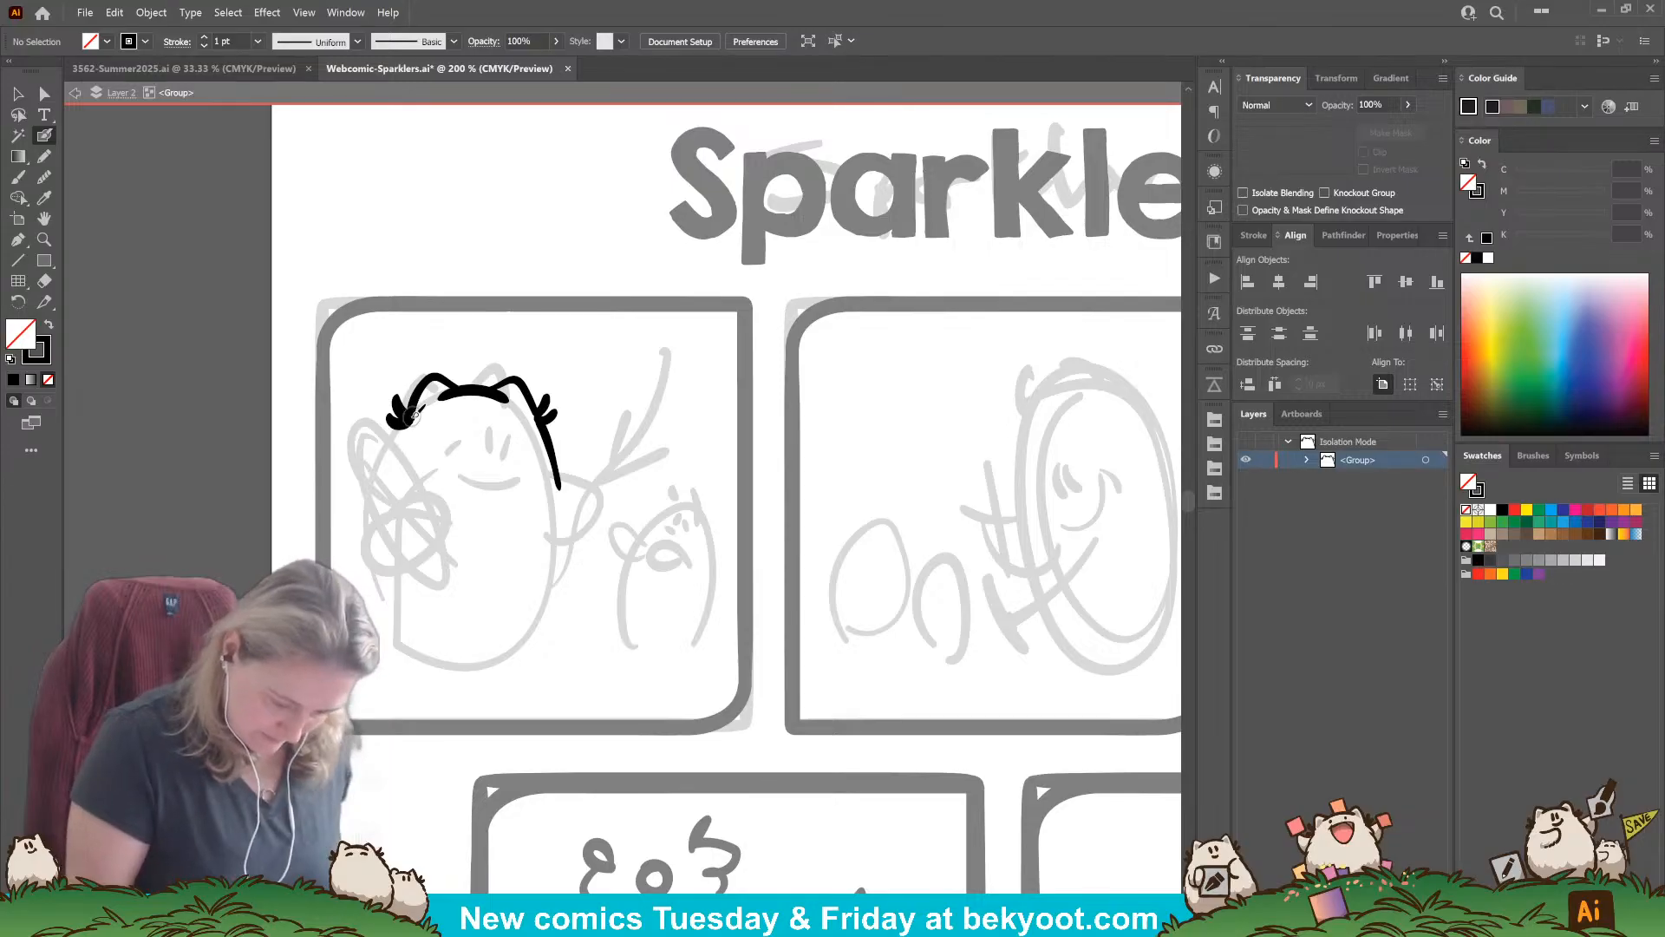
pyautogui.moveTo(415, 406)
pyautogui.mouseDown()
pyautogui.moveTo(355, 520)
pyautogui.moveTo(351, 579)
pyautogui.mouseUp()
pyautogui.hotkey('ctrl', 'z')
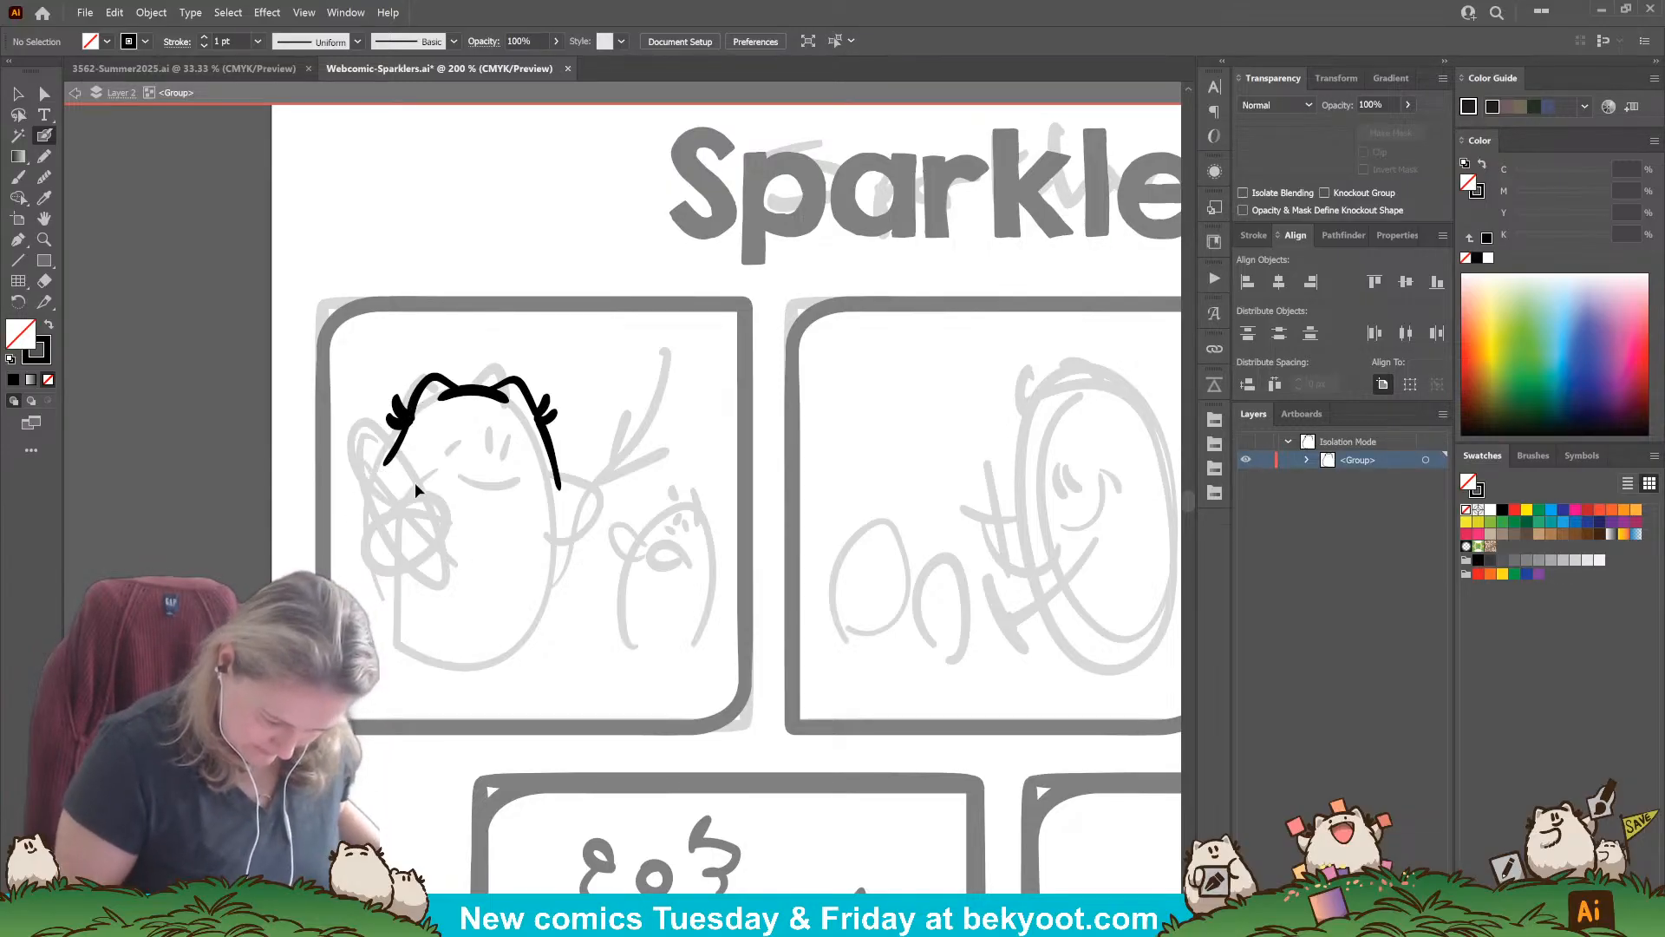
pyautogui.moveTo(392, 457); pyautogui.dragTo(356, 527)
pyautogui.hotkey('ctrl', 'z')
pyautogui.moveTo(392, 457)
pyautogui.mouseDown()
pyautogui.moveTo(350, 525)
pyautogui.moveTo(358, 589)
pyautogui.moveTo(445, 624)
pyautogui.mouseUp()
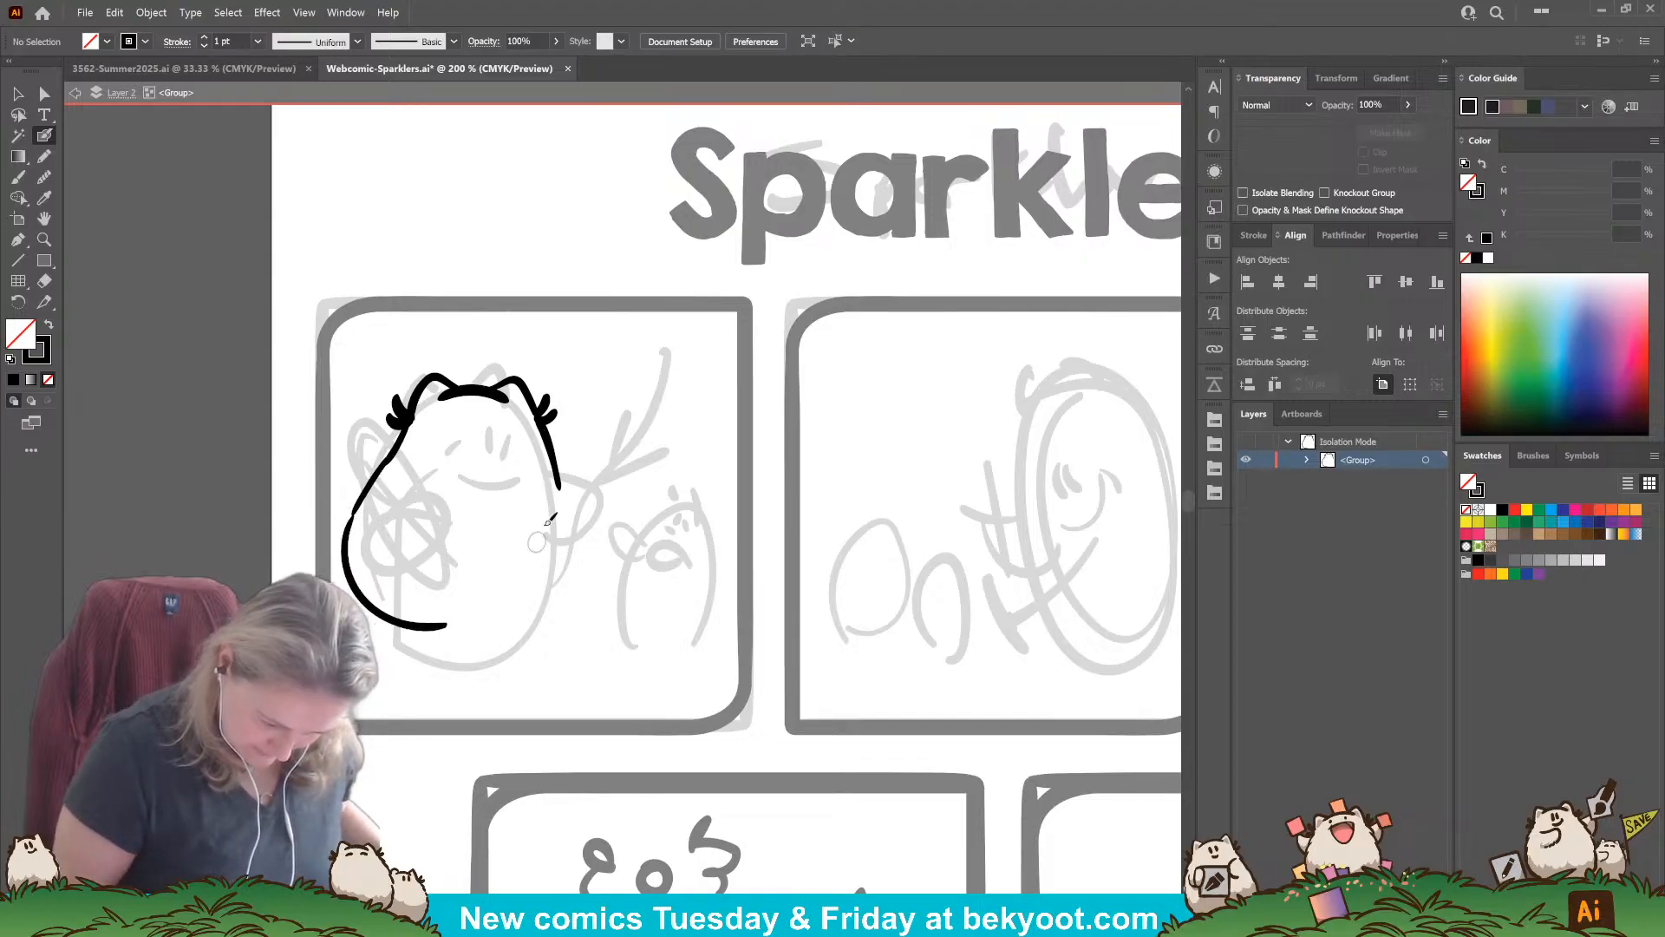
pyautogui.moveTo(557, 462)
pyautogui.mouseDown()
pyautogui.moveTo(550, 585)
pyautogui.moveTo(487, 634)
pyautogui.moveTo(384, 615)
pyautogui.moveTo(360, 588)
pyautogui.moveTo(353, 513)
pyautogui.mouseUp()
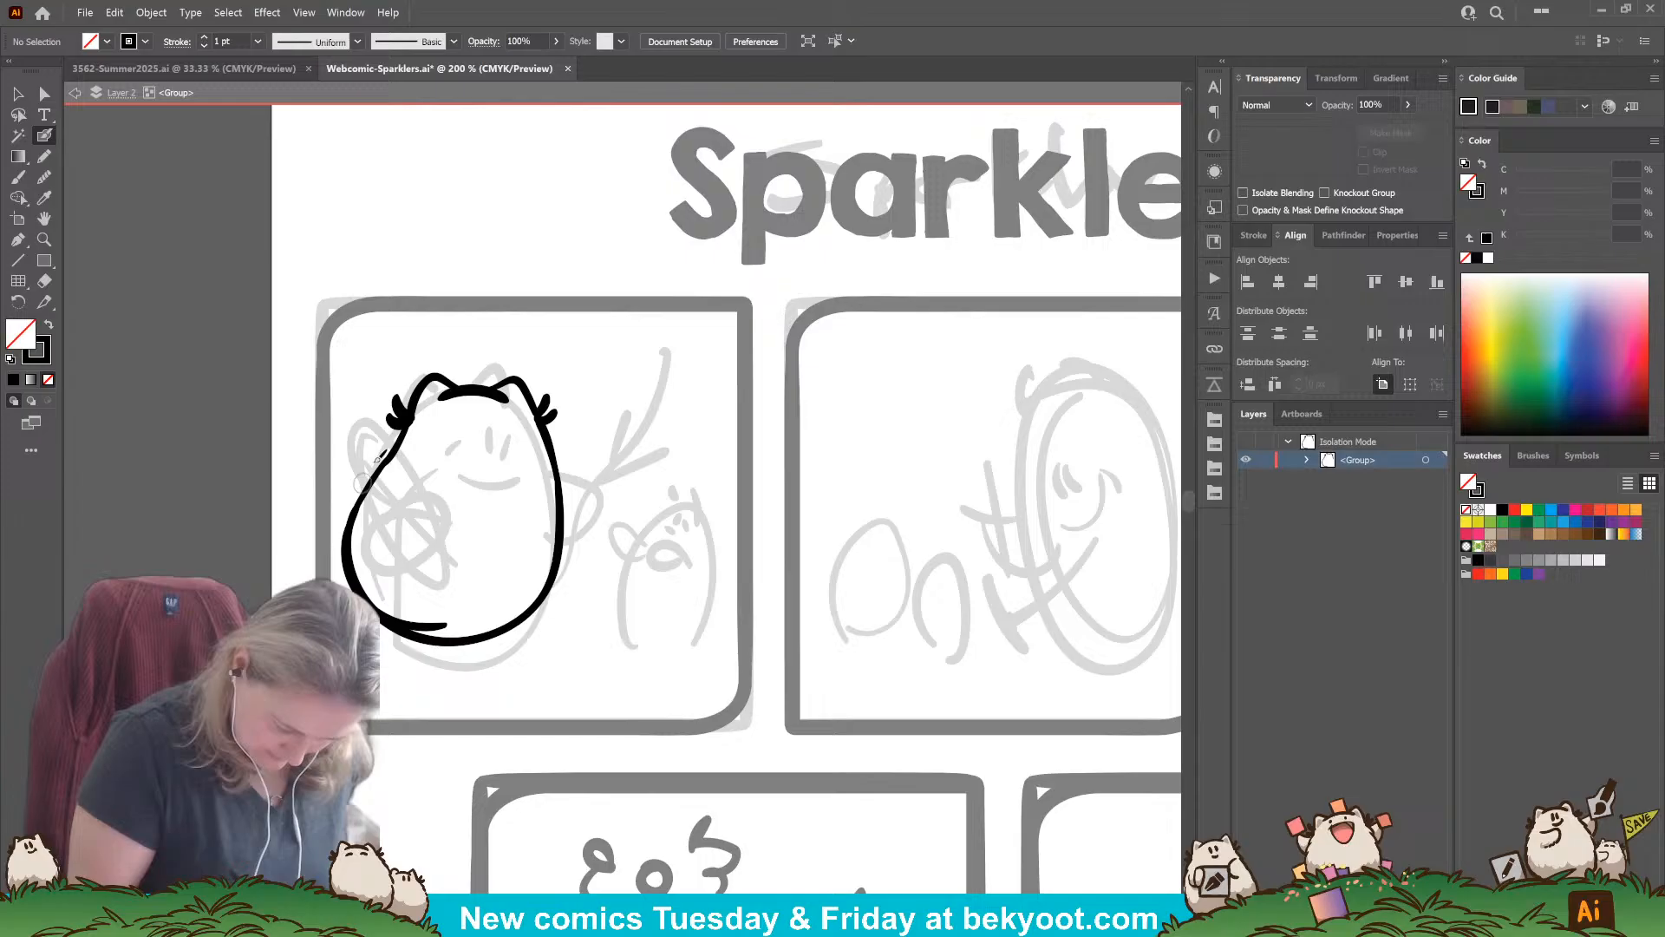
pyautogui.keyDown('ctrl'); pyautogui.click(443, 624); pyautogui.keyUp('ctrl')
pyautogui.keyDown('ctrl'); pyautogui.click(639, 691); pyautogui.keyUp('ctrl')
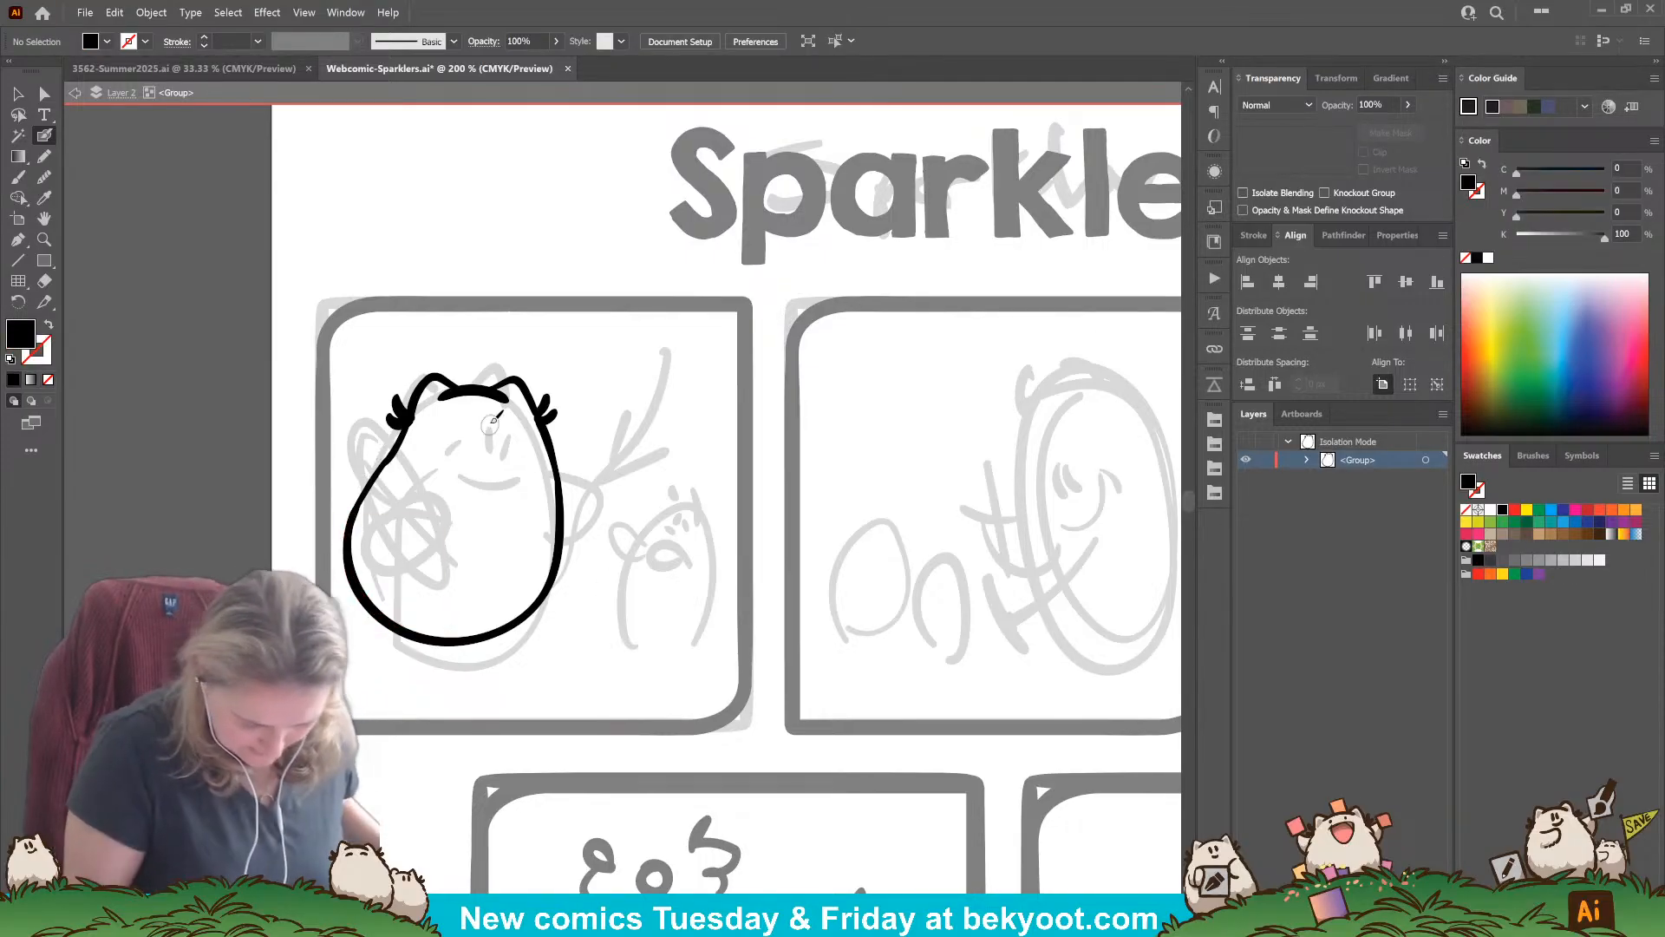
# Step: Ink the character's face with two upright oval eyes and a curved smile ending in a dot
pyautogui.moveTo(491, 414)
pyautogui.mouseDown()
pyautogui.moveTo(503, 437)
pyautogui.moveTo(467, 455)
pyautogui.moveTo(506, 445)
pyautogui.mouseUp()
pyautogui.click(513, 456)
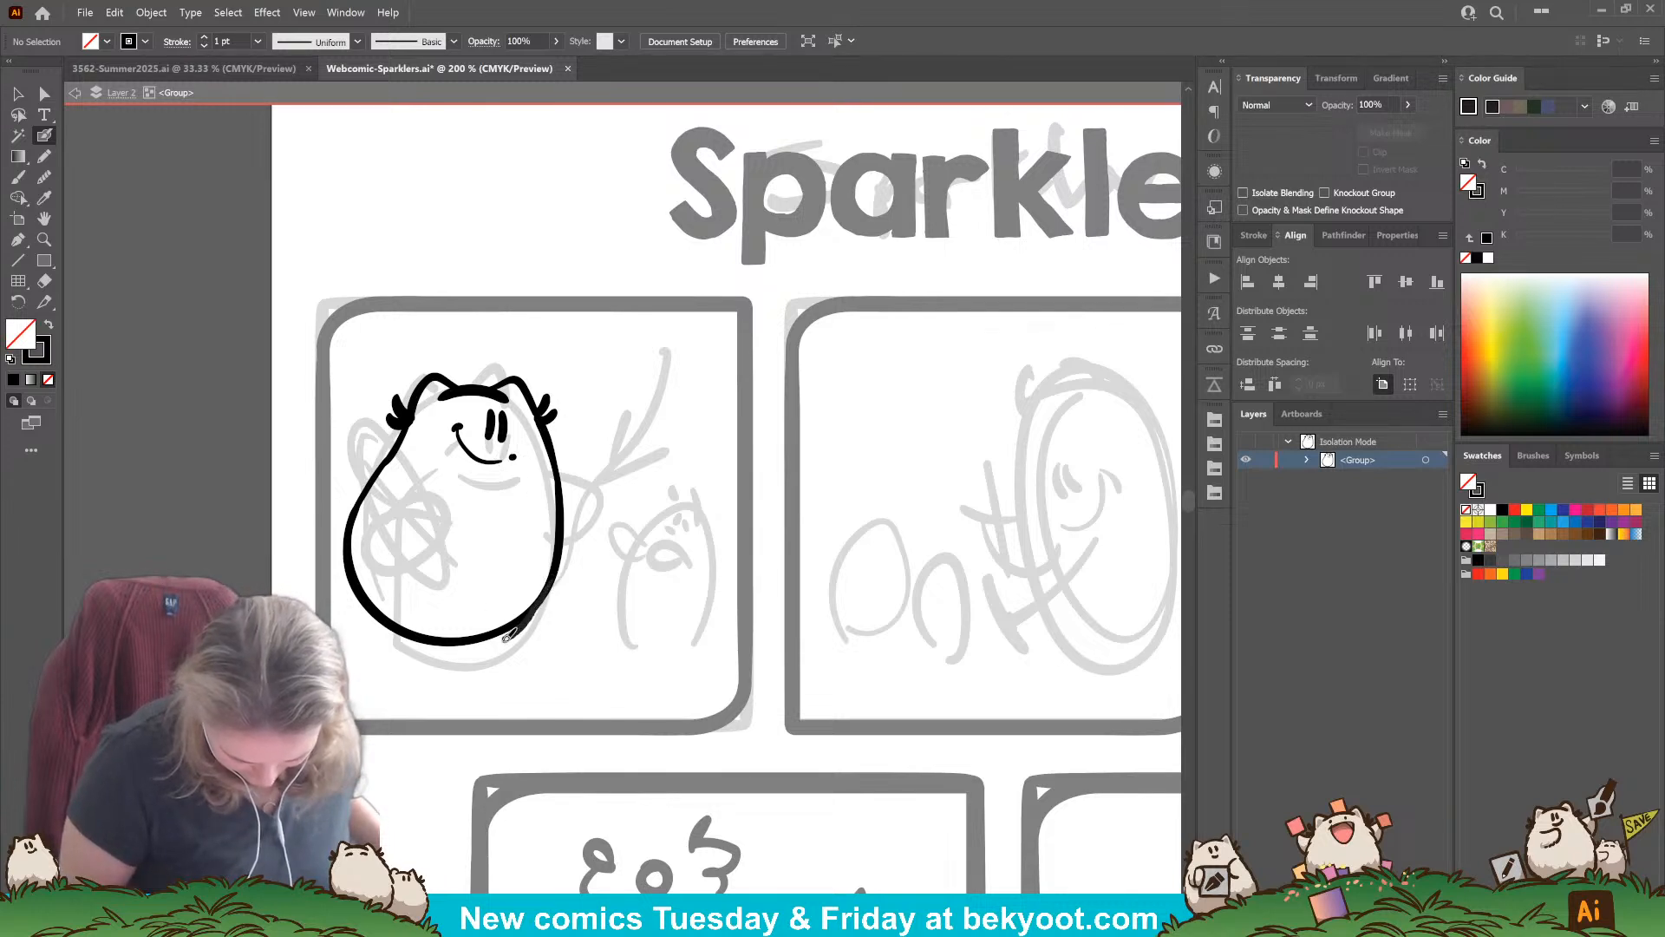
# Step: Ink small flat feet at both lower corners of the character's body
pyautogui.moveTo(507, 636)
pyautogui.mouseDown()
pyautogui.moveTo(446, 642)
pyautogui.moveTo(383, 617)
pyautogui.moveTo(349, 567)
pyautogui.moveTo(383, 630)
pyautogui.moveTo(443, 648)
pyautogui.moveTo(545, 599)
pyautogui.mouseUp()
pyautogui.hotkey('ctrl', 'z')
pyautogui.hotkey('ctrl', 'z')
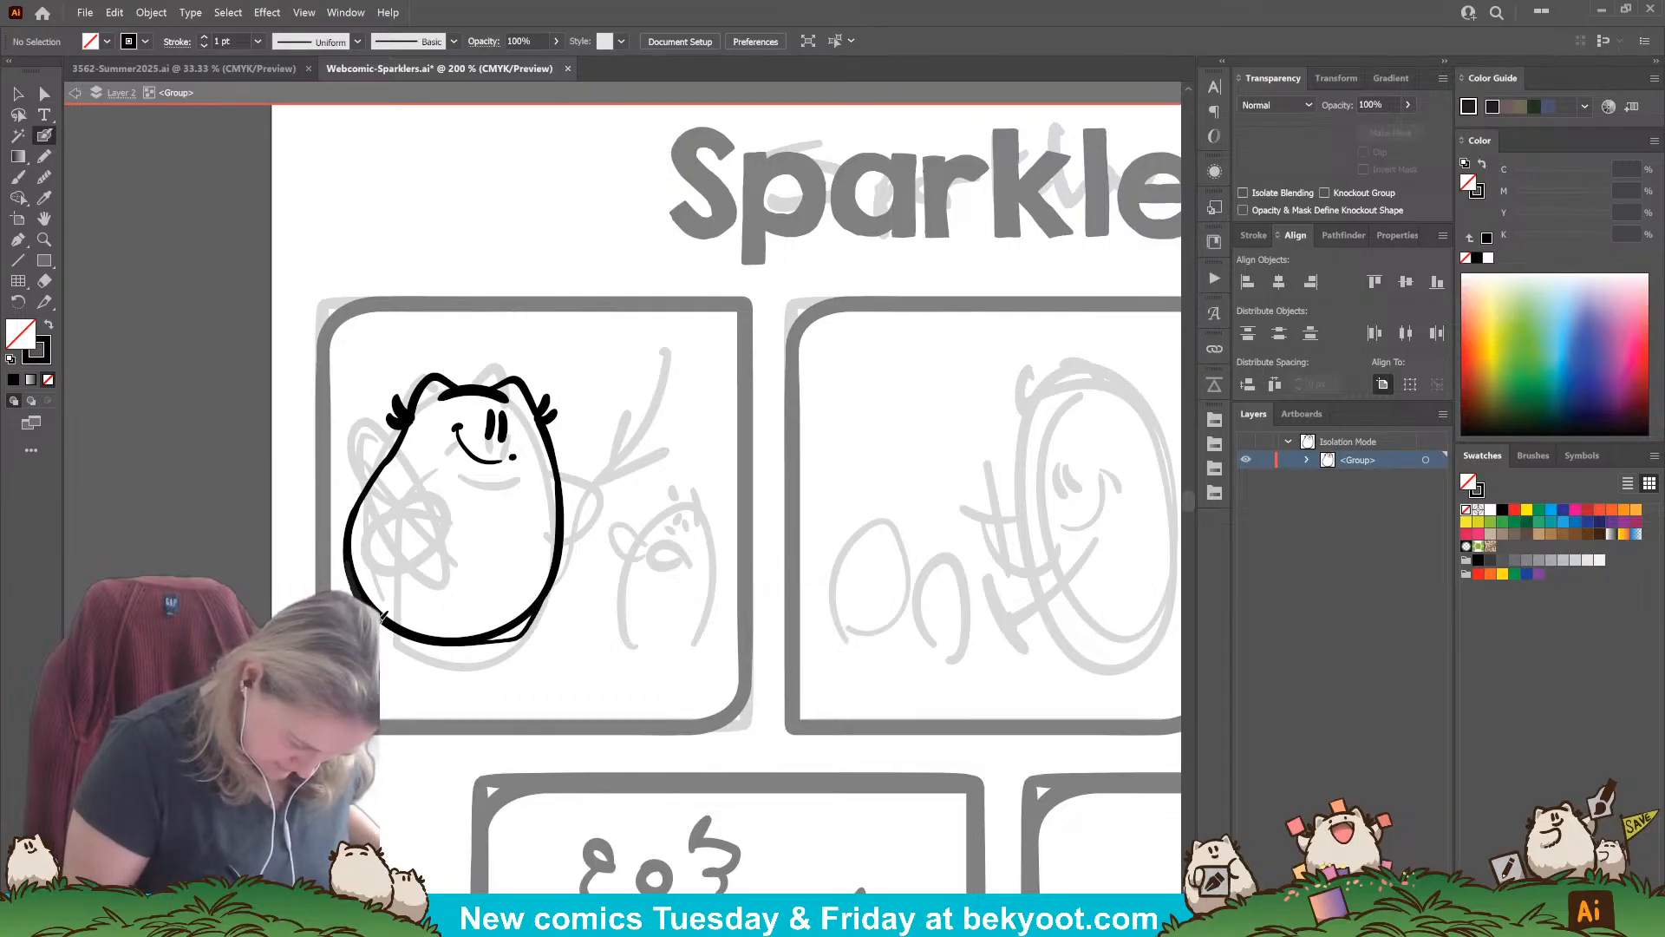
pyautogui.moveTo(383, 616); pyautogui.dragTo(558, 690)
# Step: Ink the raised arm beside the body and the rounded arm resting on the belly
pyautogui.moveTo(626, 488)
pyautogui.mouseDown()
pyautogui.moveTo(678, 495)
pyautogui.moveTo(677, 527)
pyautogui.moveTo(631, 564)
pyautogui.mouseUp()
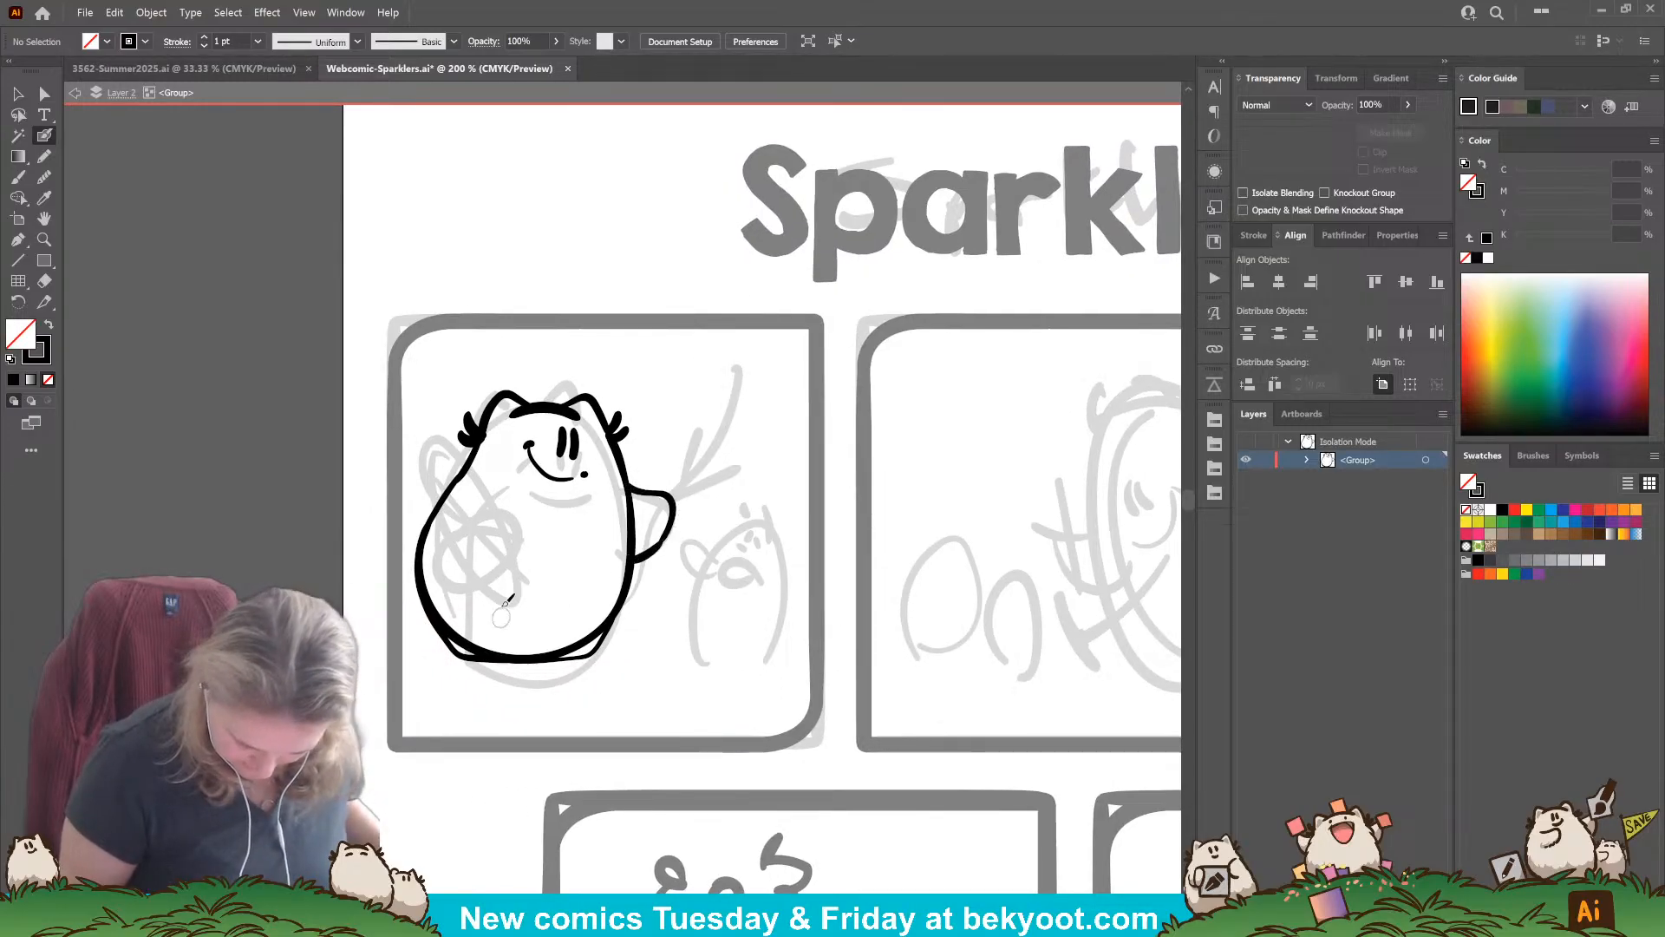
pyautogui.moveTo(490, 531)
pyautogui.mouseDown()
pyautogui.moveTo(486, 574)
pyautogui.moveTo(516, 564)
pyautogui.moveTo(464, 533)
pyautogui.moveTo(512, 562)
pyautogui.mouseUp()
pyautogui.hotkey('ctrl', 'z')
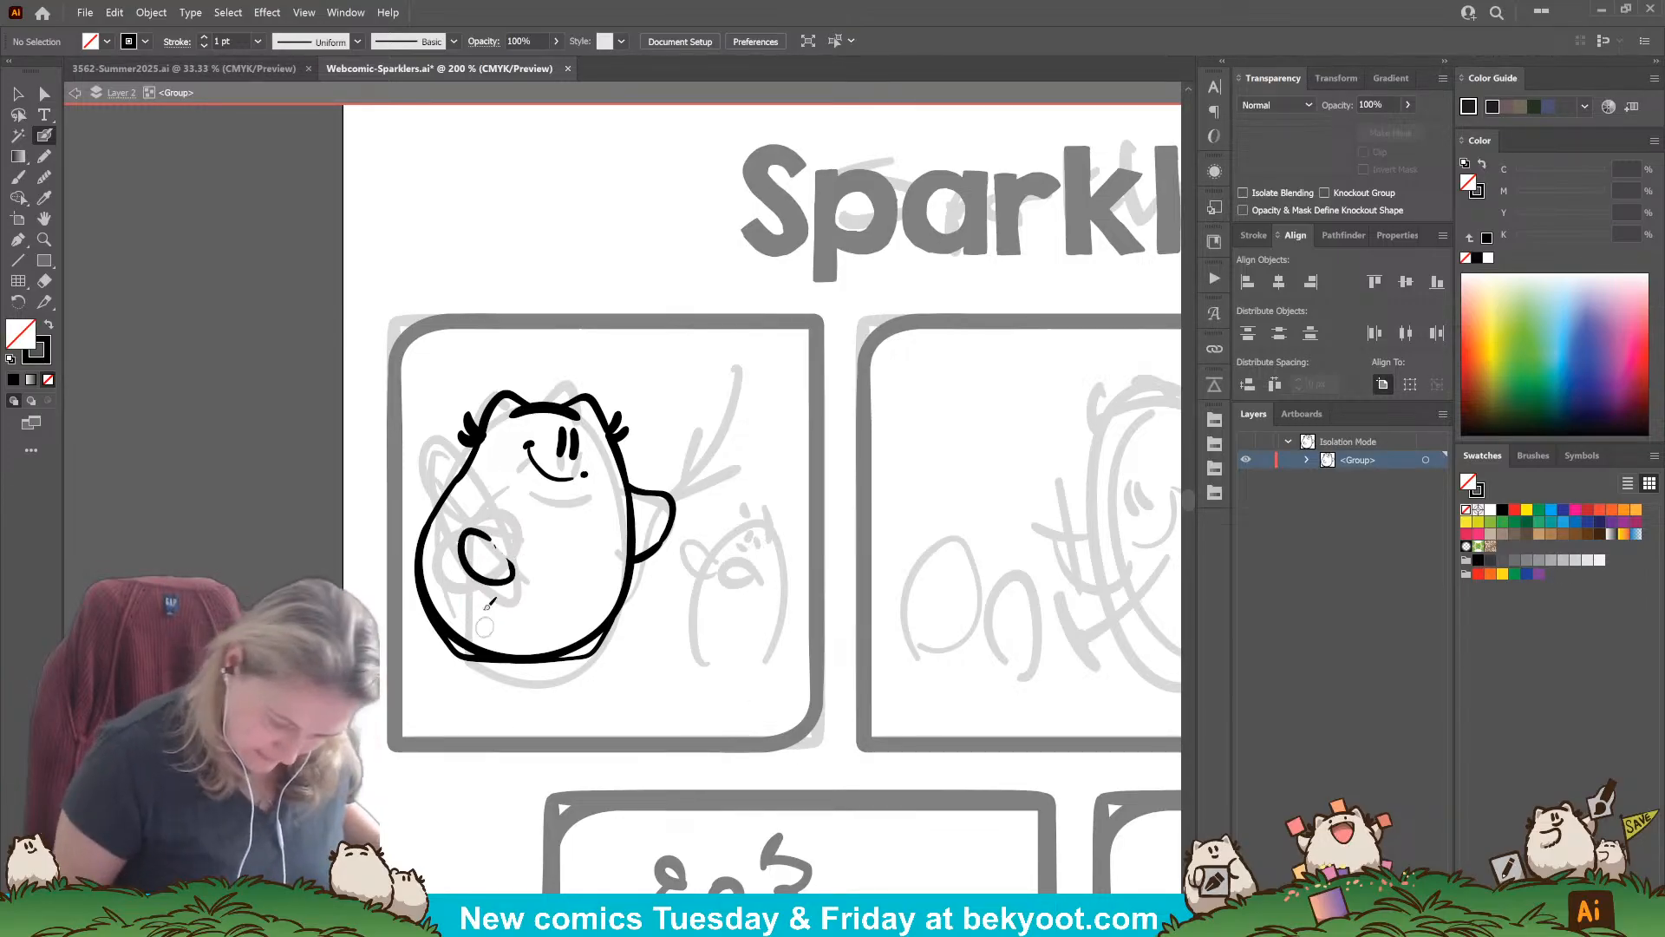
# Step: Stretch the whole inked character to about 281 px wide and 294 px high
pyautogui.moveTo(400, 368)
pyautogui.mouseDown()
pyautogui.moveTo(597, 612)
pyautogui.moveTo(438, 691)
pyautogui.moveTo(401, 677)
pyautogui.mouseUp()
pyautogui.moveTo(503, 674); pyautogui.dragTo(512, 685)
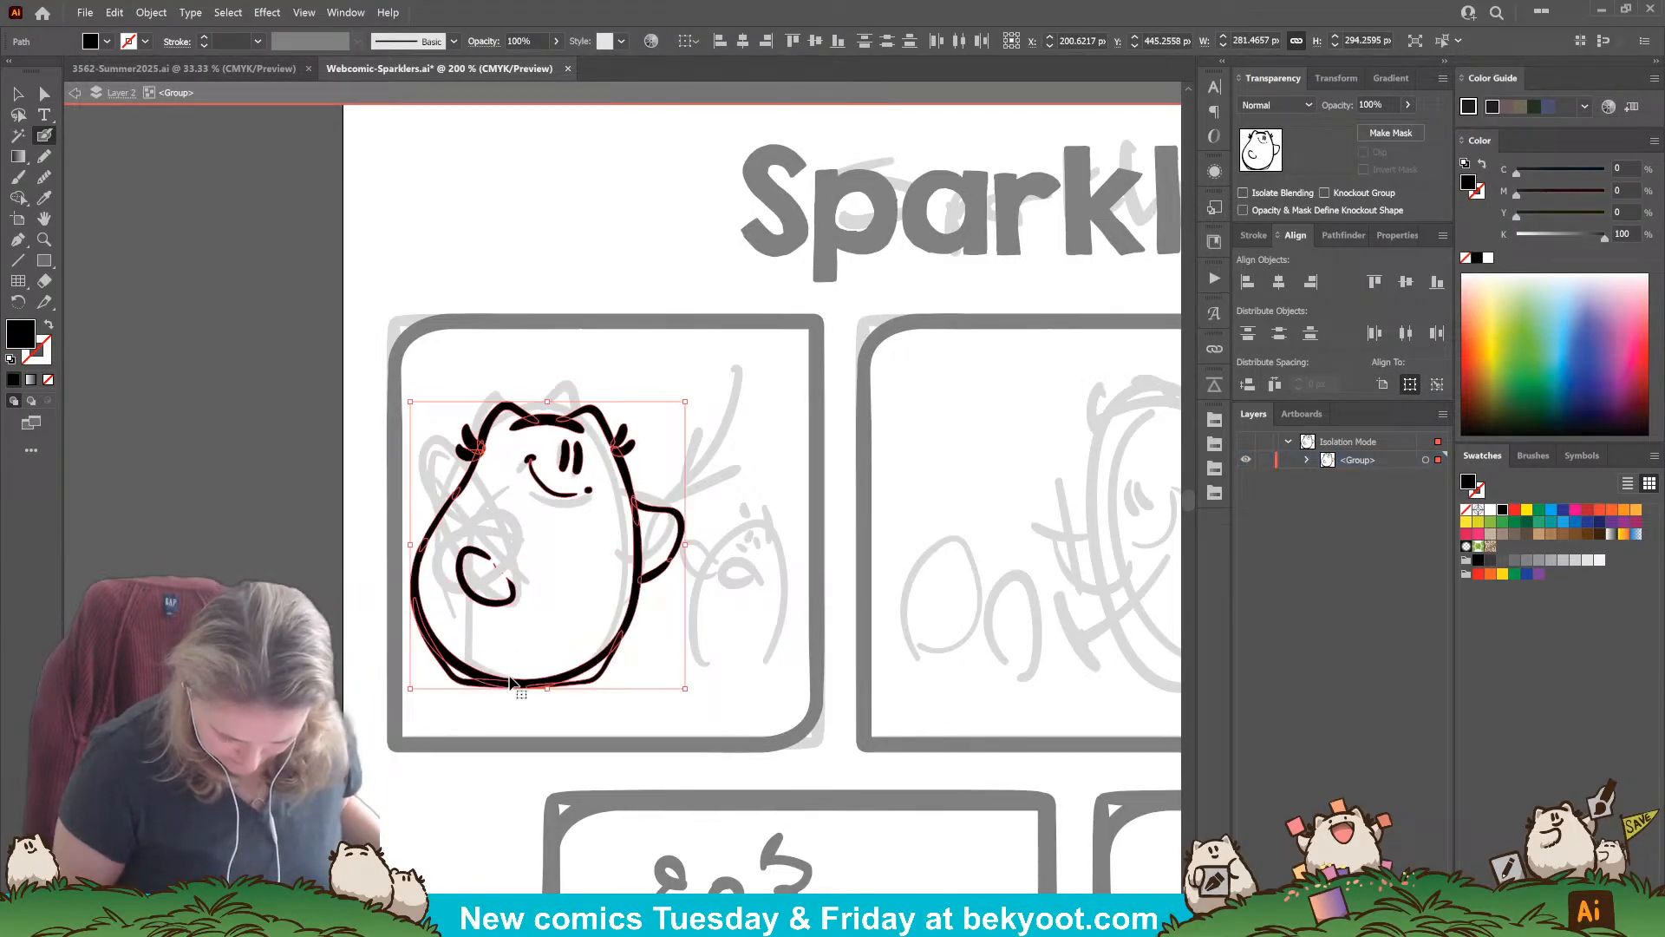
pyautogui.keyDown('ctrl'); pyautogui.click(499, 803); pyautogui.keyUp('ctrl')
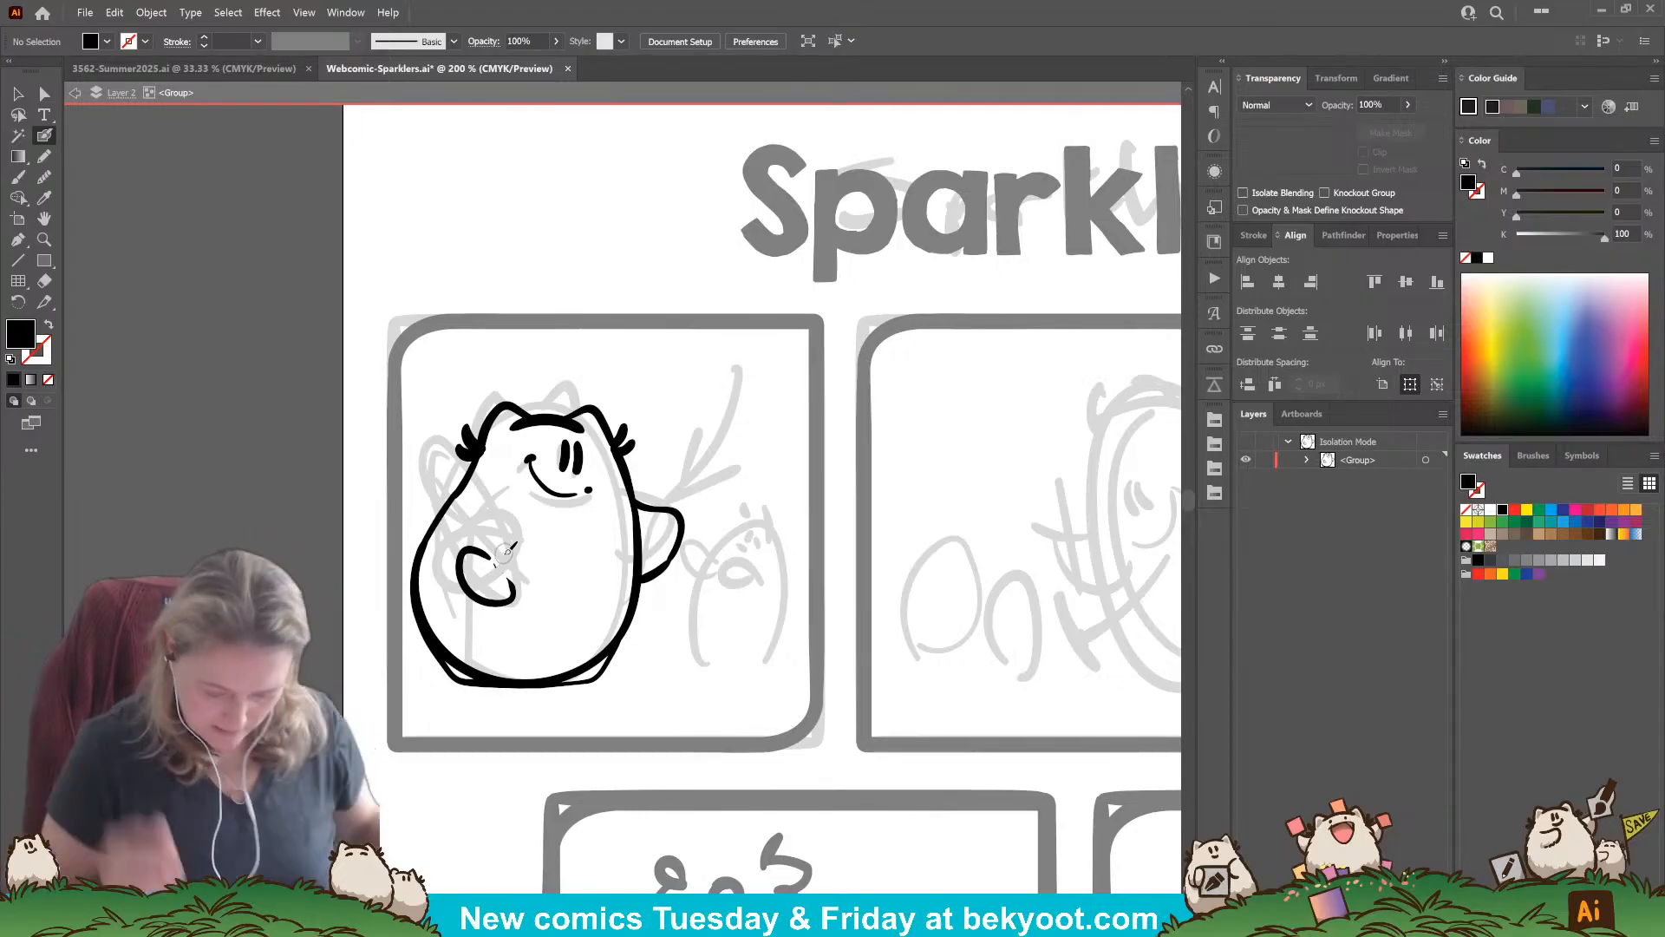
# Step: Ink a forked stick held in the character's raised hand, with a double-lined lower end and a small side twig
pyautogui.moveTo(614, 596)
pyautogui.mouseDown()
pyautogui.moveTo(717, 399)
pyautogui.moveTo(701, 455)
pyautogui.mouseUp()
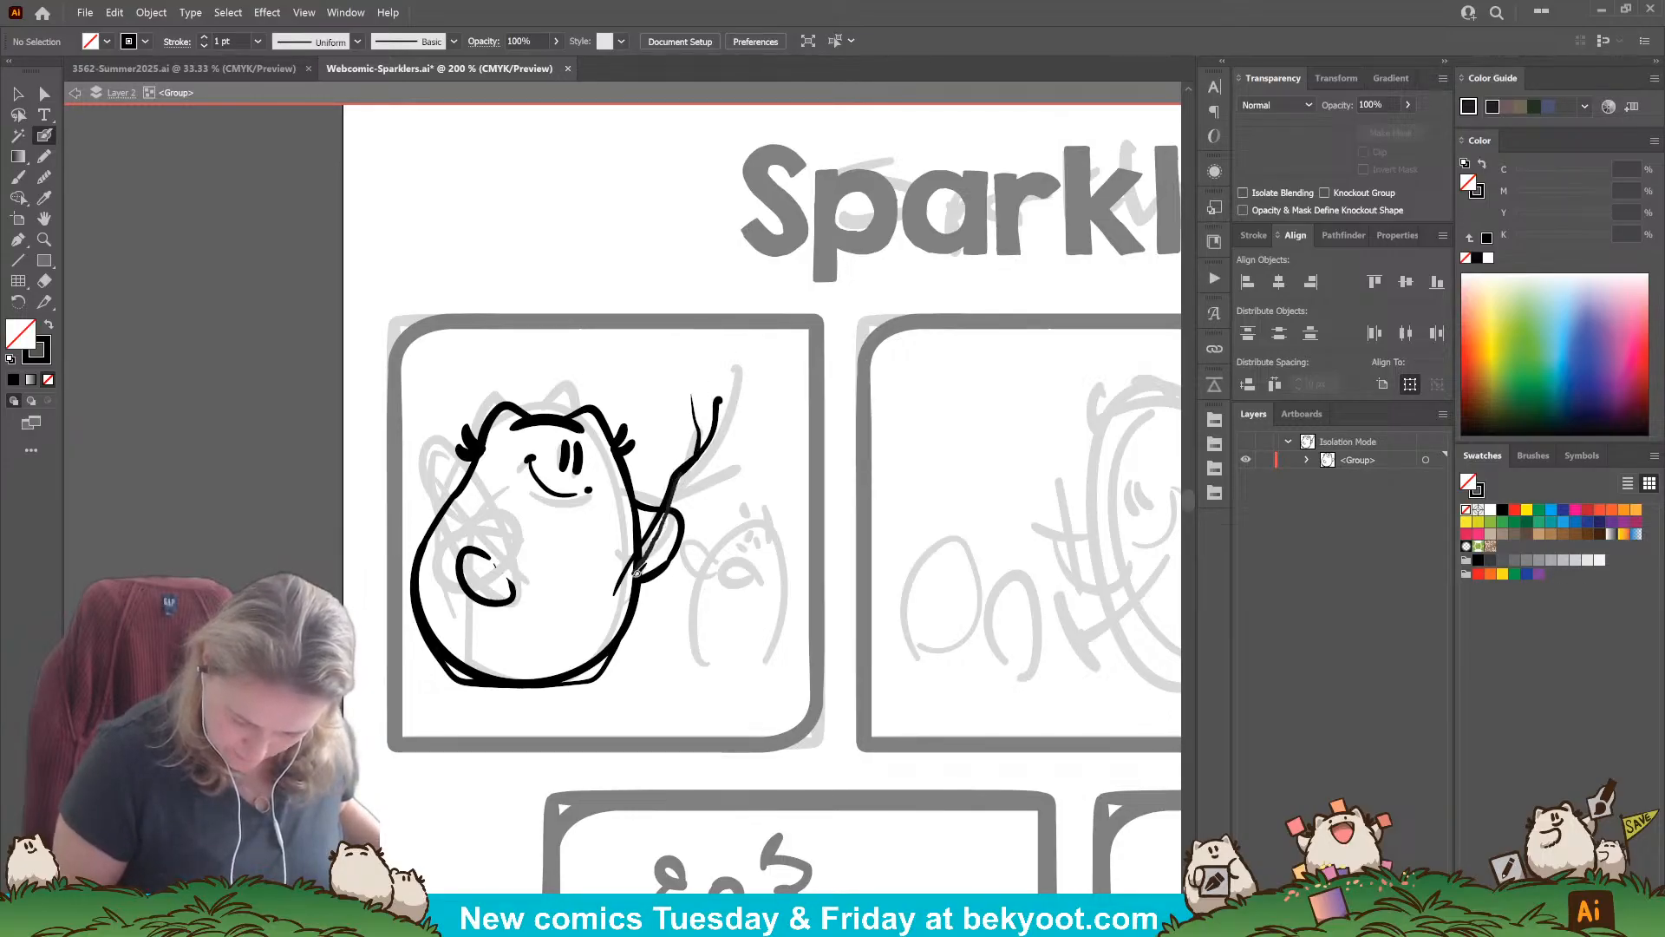
pyautogui.moveTo(624, 596); pyautogui.dragTo(679, 476)
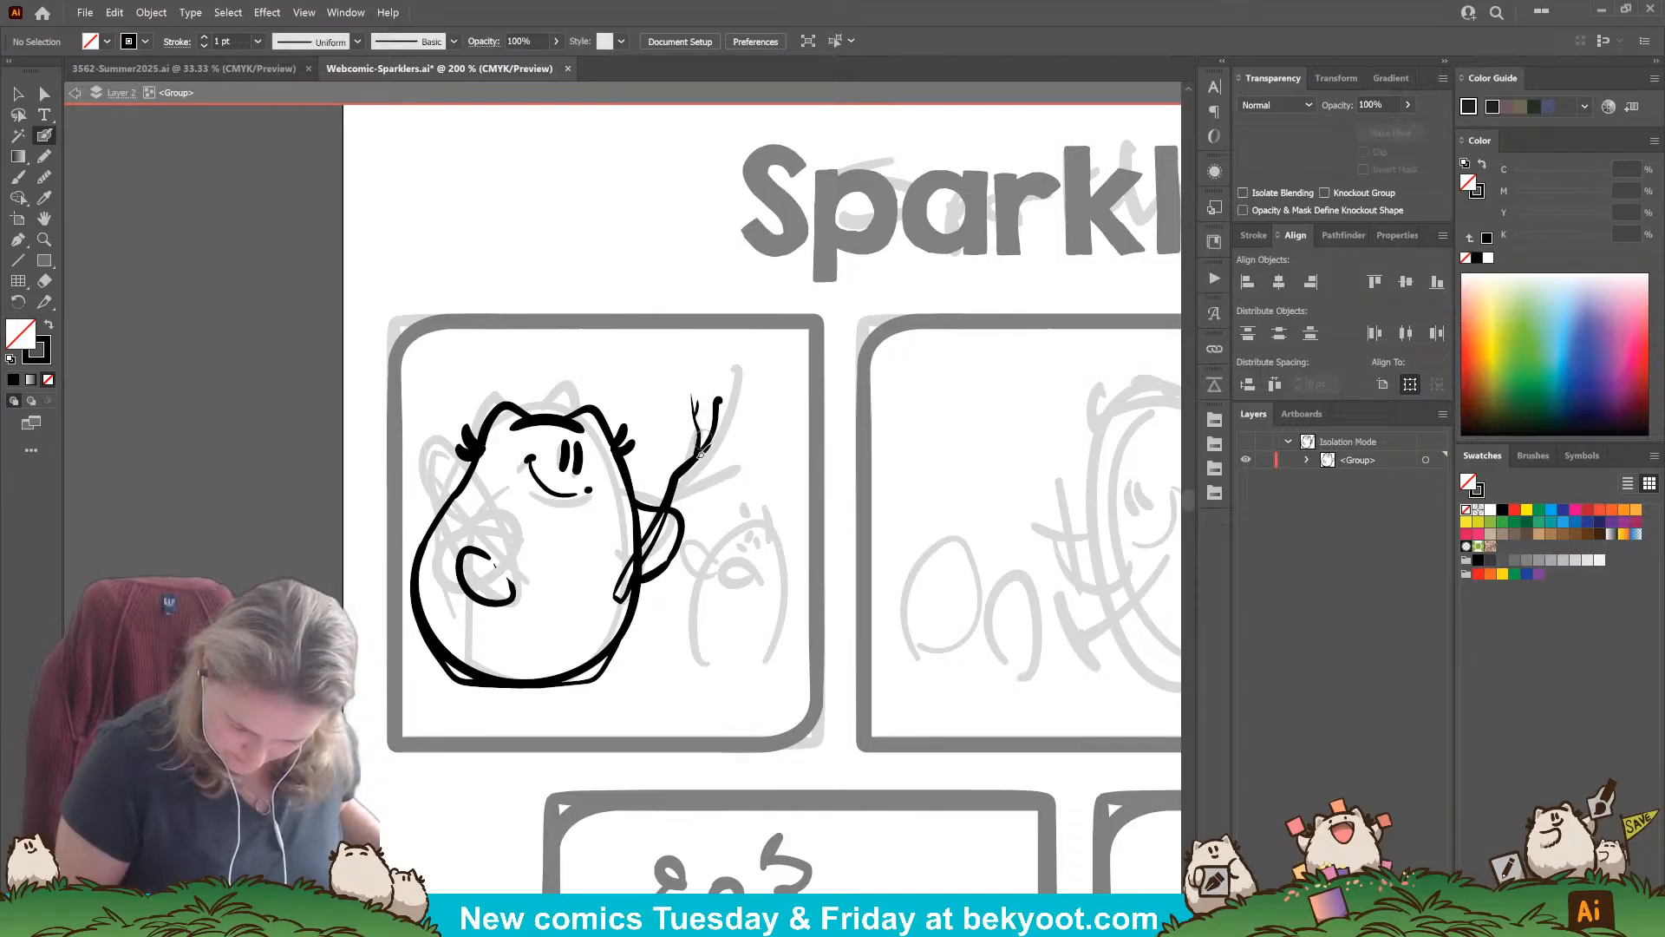
pyautogui.moveTo(691, 395); pyautogui.dragTo(704, 454)
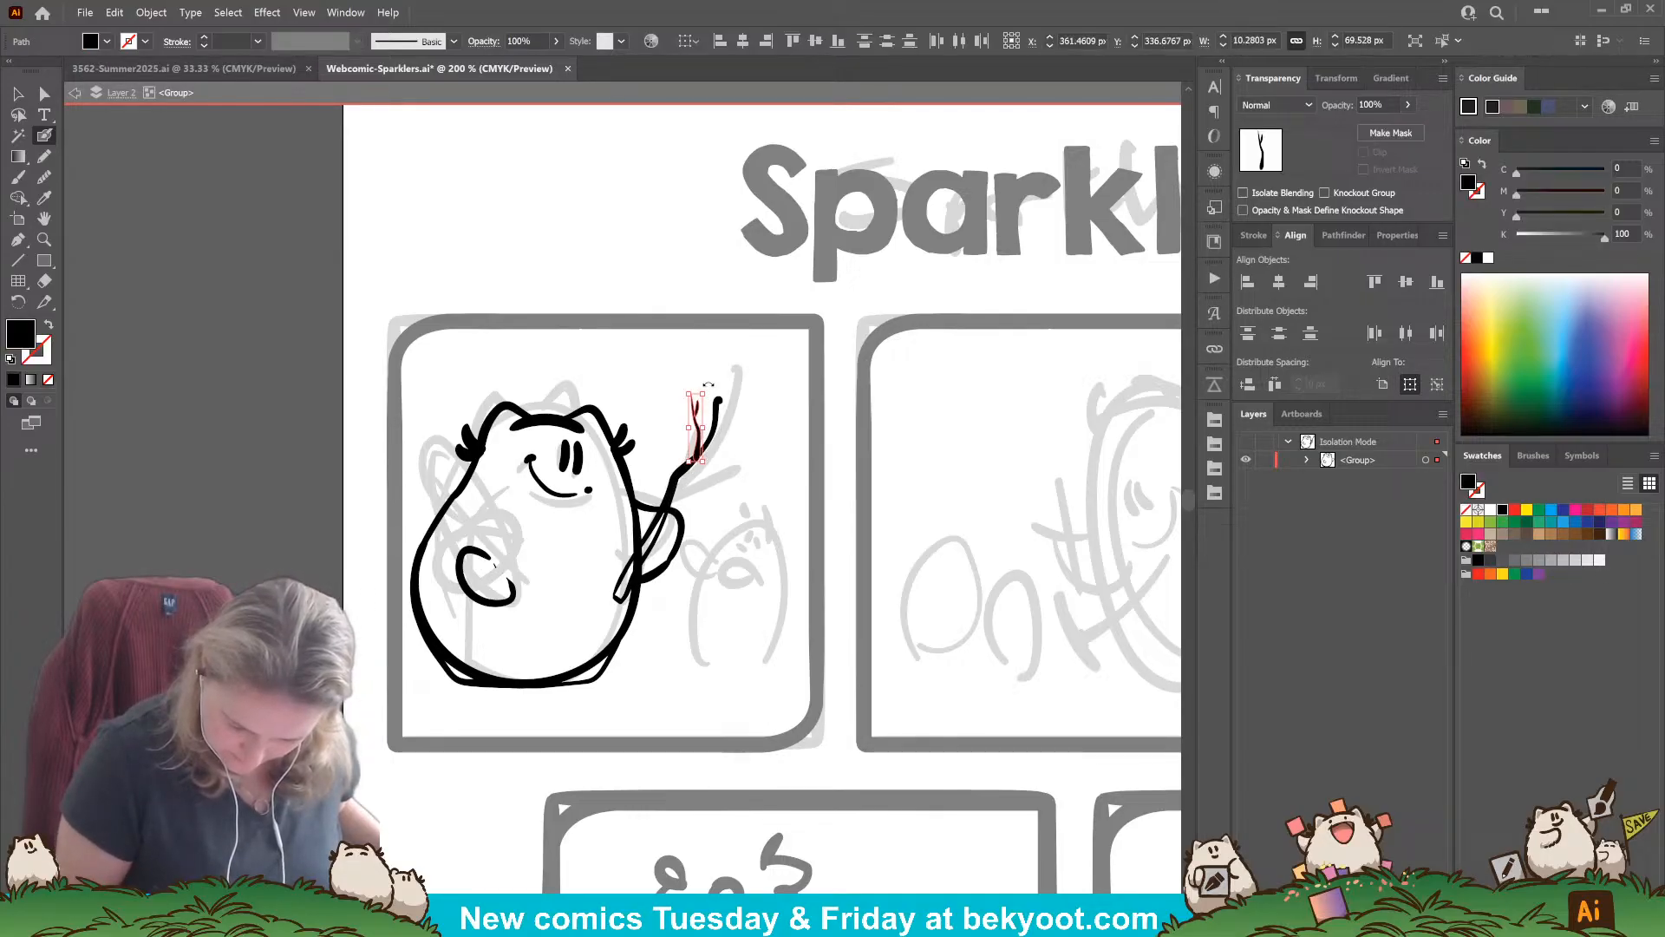
pyautogui.moveTo(706, 388); pyautogui.dragTo(751, 363)
pyautogui.keyDown('ctrl'); pyautogui.click(755, 395); pyautogui.keyUp('ctrl')
pyautogui.hotkey('ctrl', 'z')
pyautogui.hotkey('ctrl', 'z')
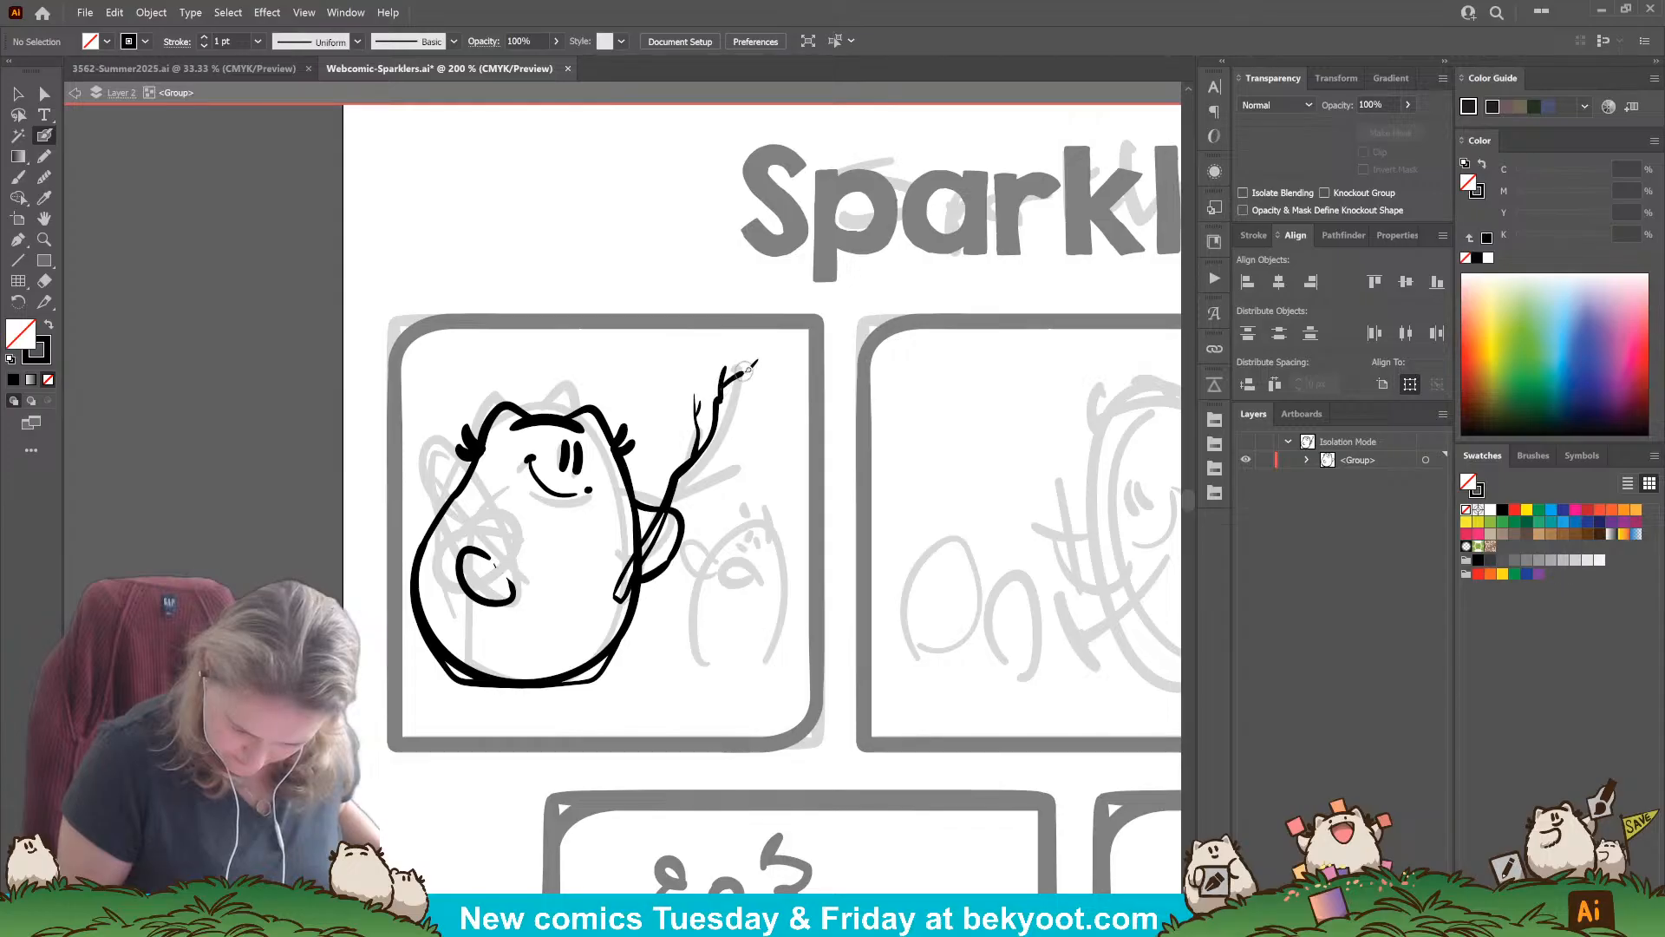
pyautogui.hotkey('ctrl', 'z')
pyautogui.hotkey('ctrl', 'z')
pyautogui.hotkey('ctrl', 'z')
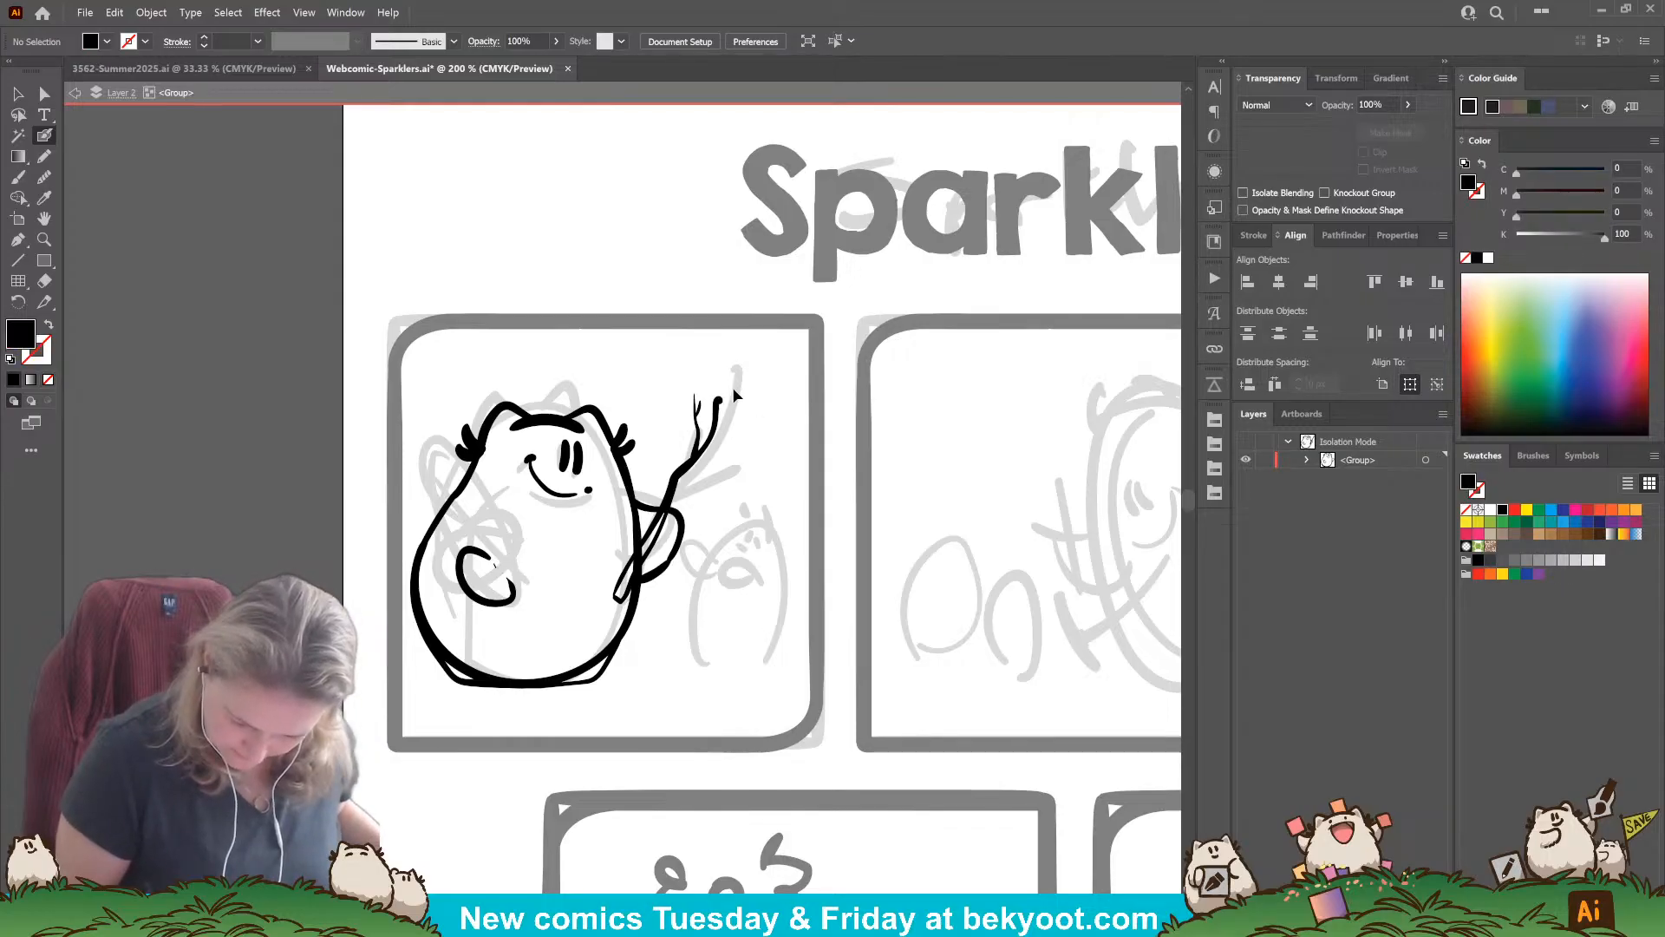
# Step: Extend the stick upward with a short forked tip
pyautogui.moveTo(725, 398); pyautogui.dragTo(735, 362)
pyautogui.hotkey('ctrl', 'z')
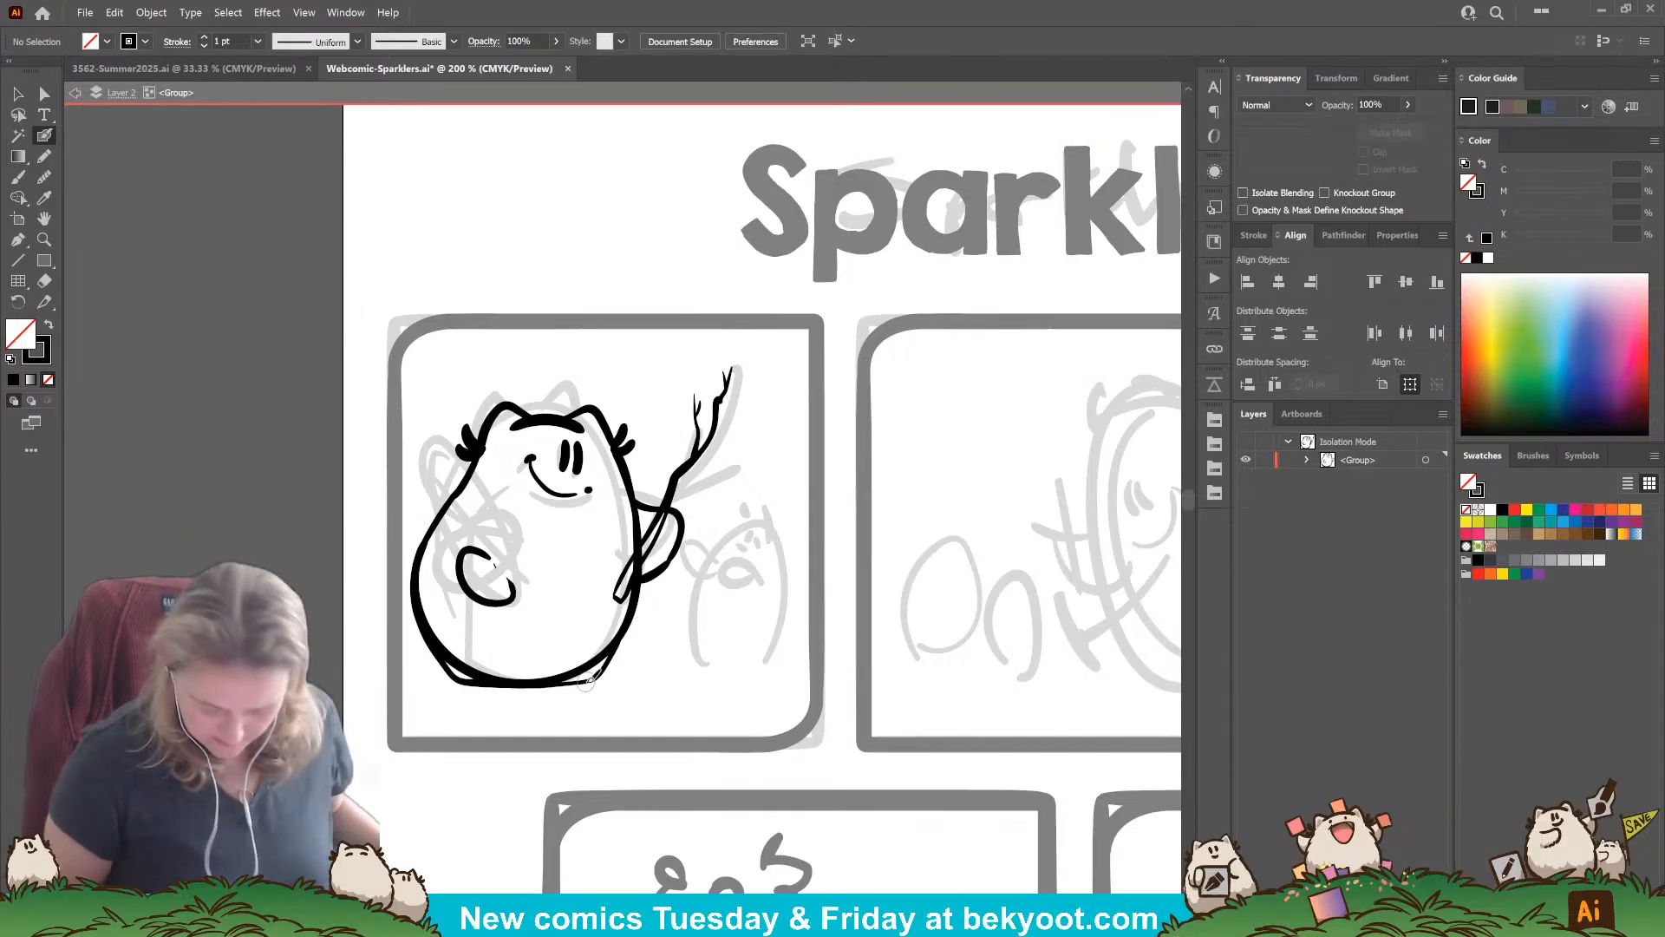
# Step: Group the stick's strokes and shift the stick slightly downward in the raised hand
pyautogui.keyDown('ctrl'); pyautogui.click(683, 473); pyautogui.keyUp('ctrl')
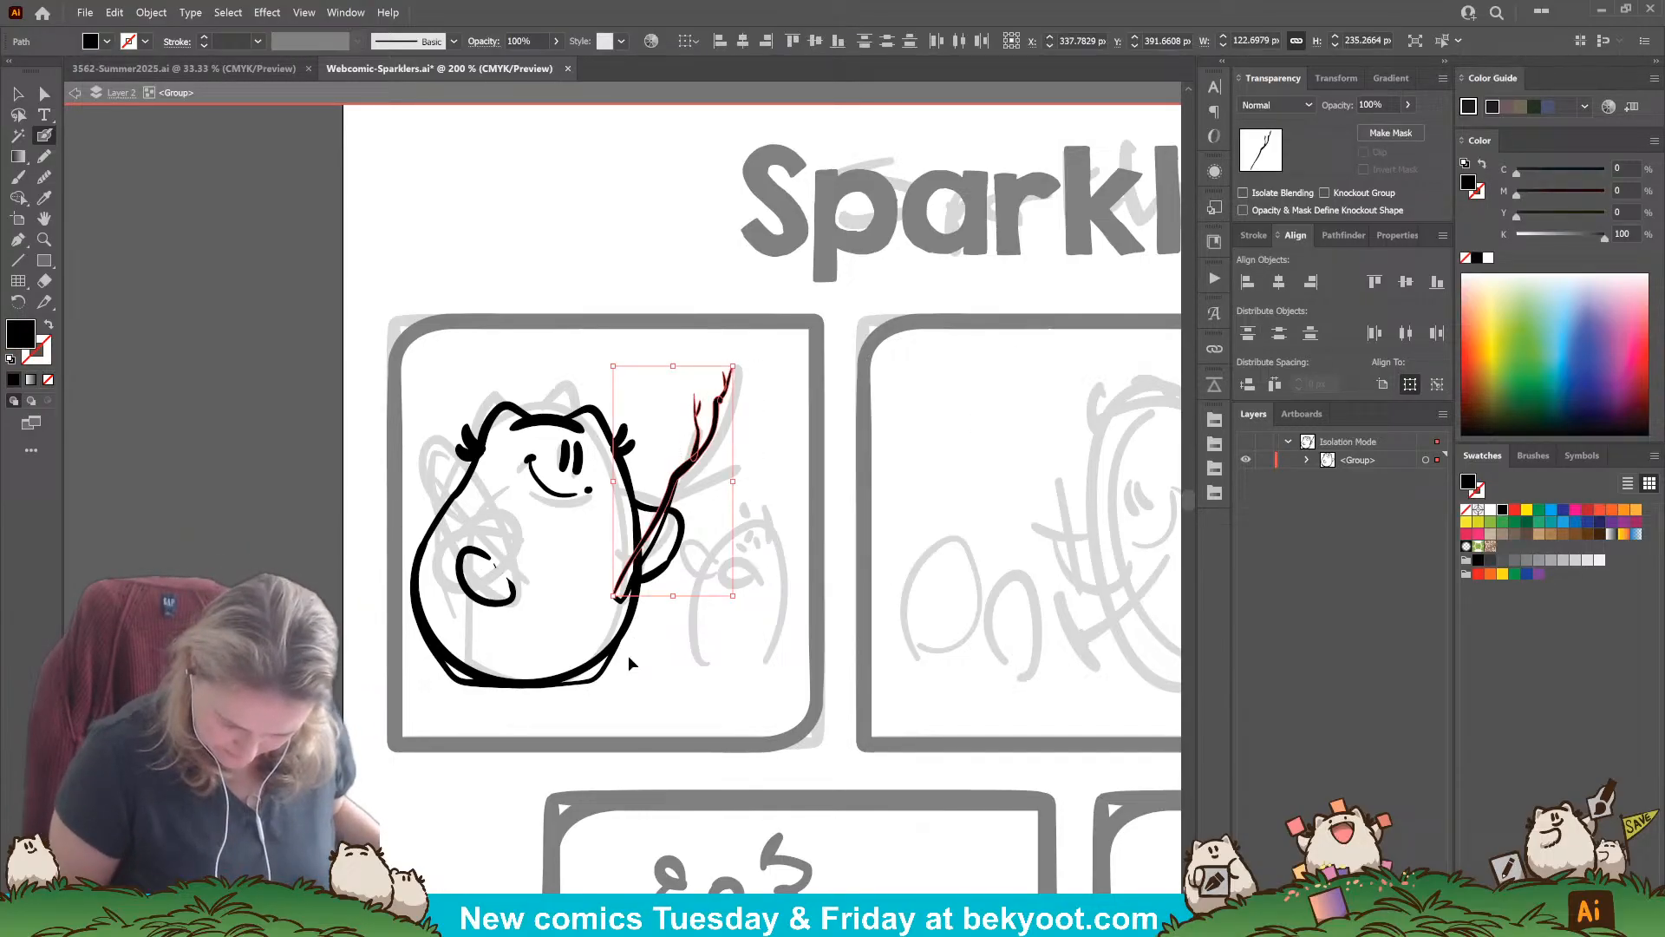
pyautogui.keyDown('ctrl'); pyautogui.keyDown('shift'); pyautogui.click(657, 545); pyautogui.keyUp('shift'); pyautogui.keyUp('ctrl')
pyautogui.hotkey('ctrl', 'g')
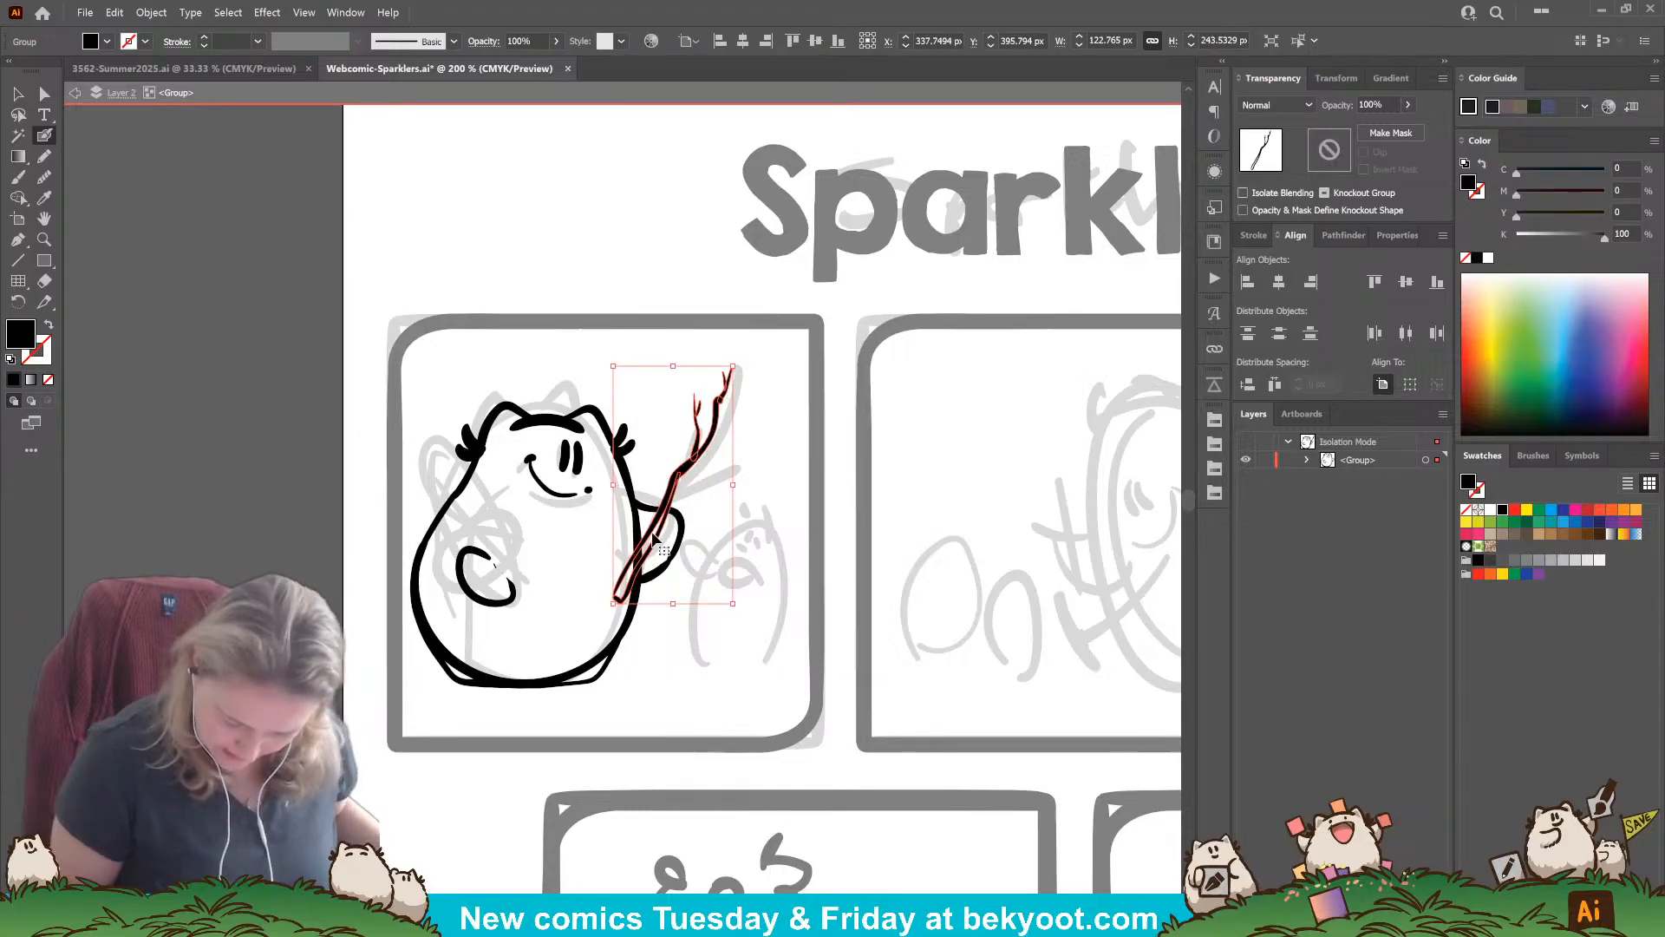
pyautogui.moveTo(653, 533); pyautogui.dragTo(651, 540)
pyautogui.keyDown('ctrl'); pyautogui.click(673, 690); pyautogui.keyUp('ctrl')
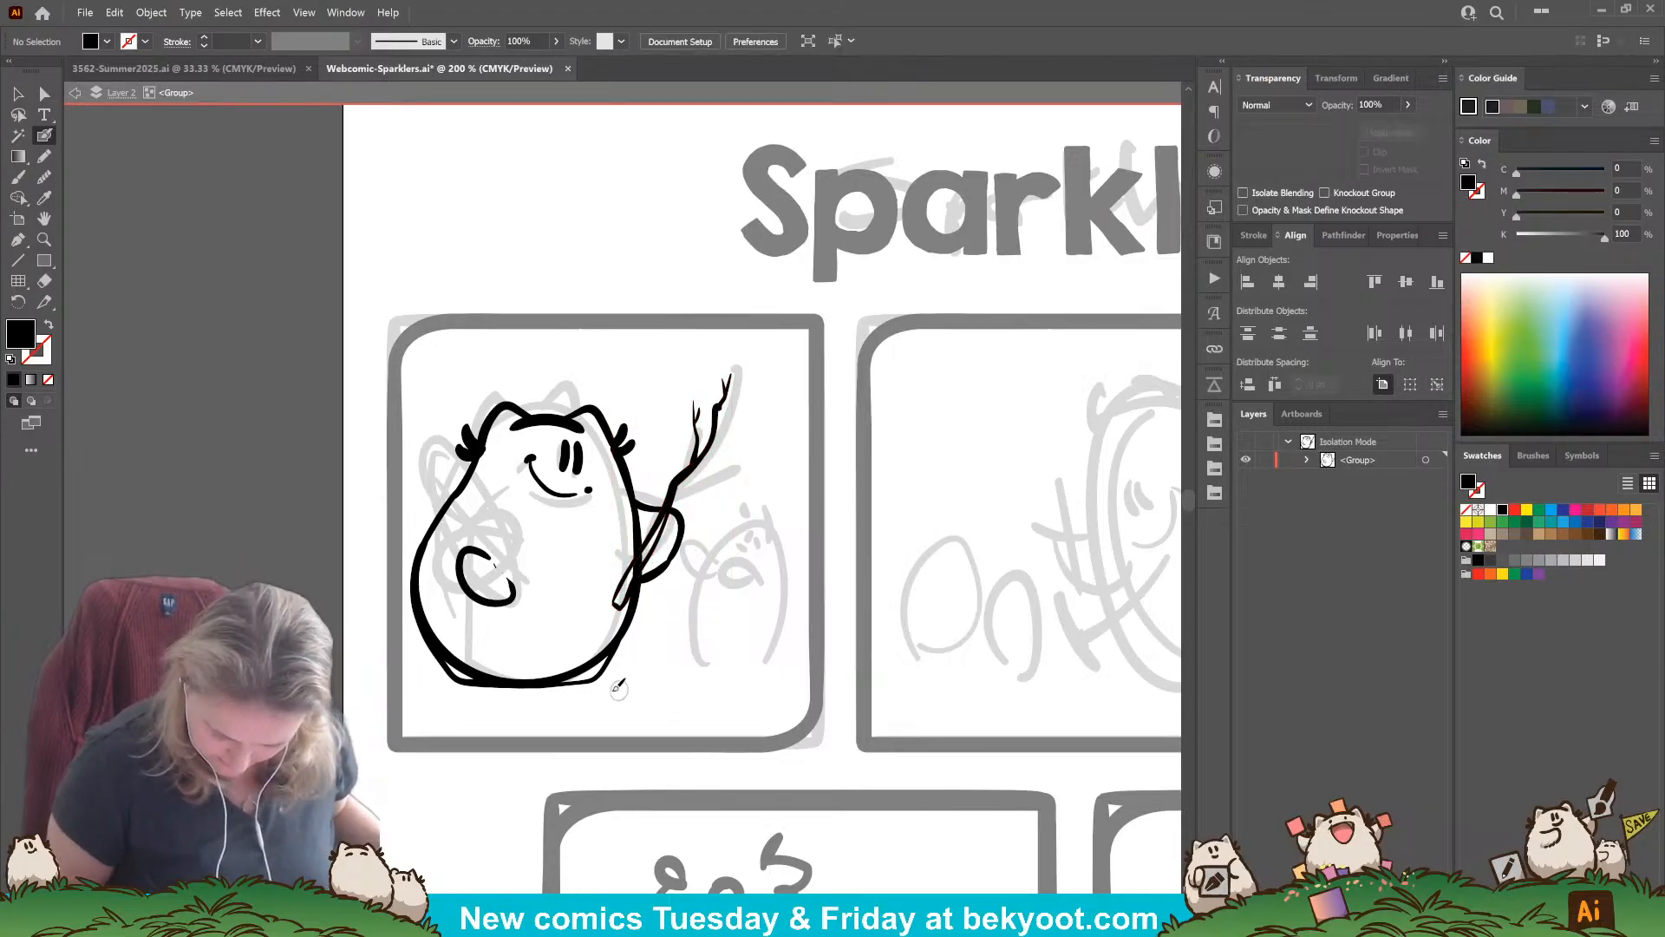
# Step: Ink a fanned bundle of thin sticks crossing the big character's lowered hand in the first panel
pyautogui.moveTo(698, 671); pyautogui.dragTo(734, 664)
pyautogui.moveTo(427, 466); pyautogui.dragTo(603, 621)
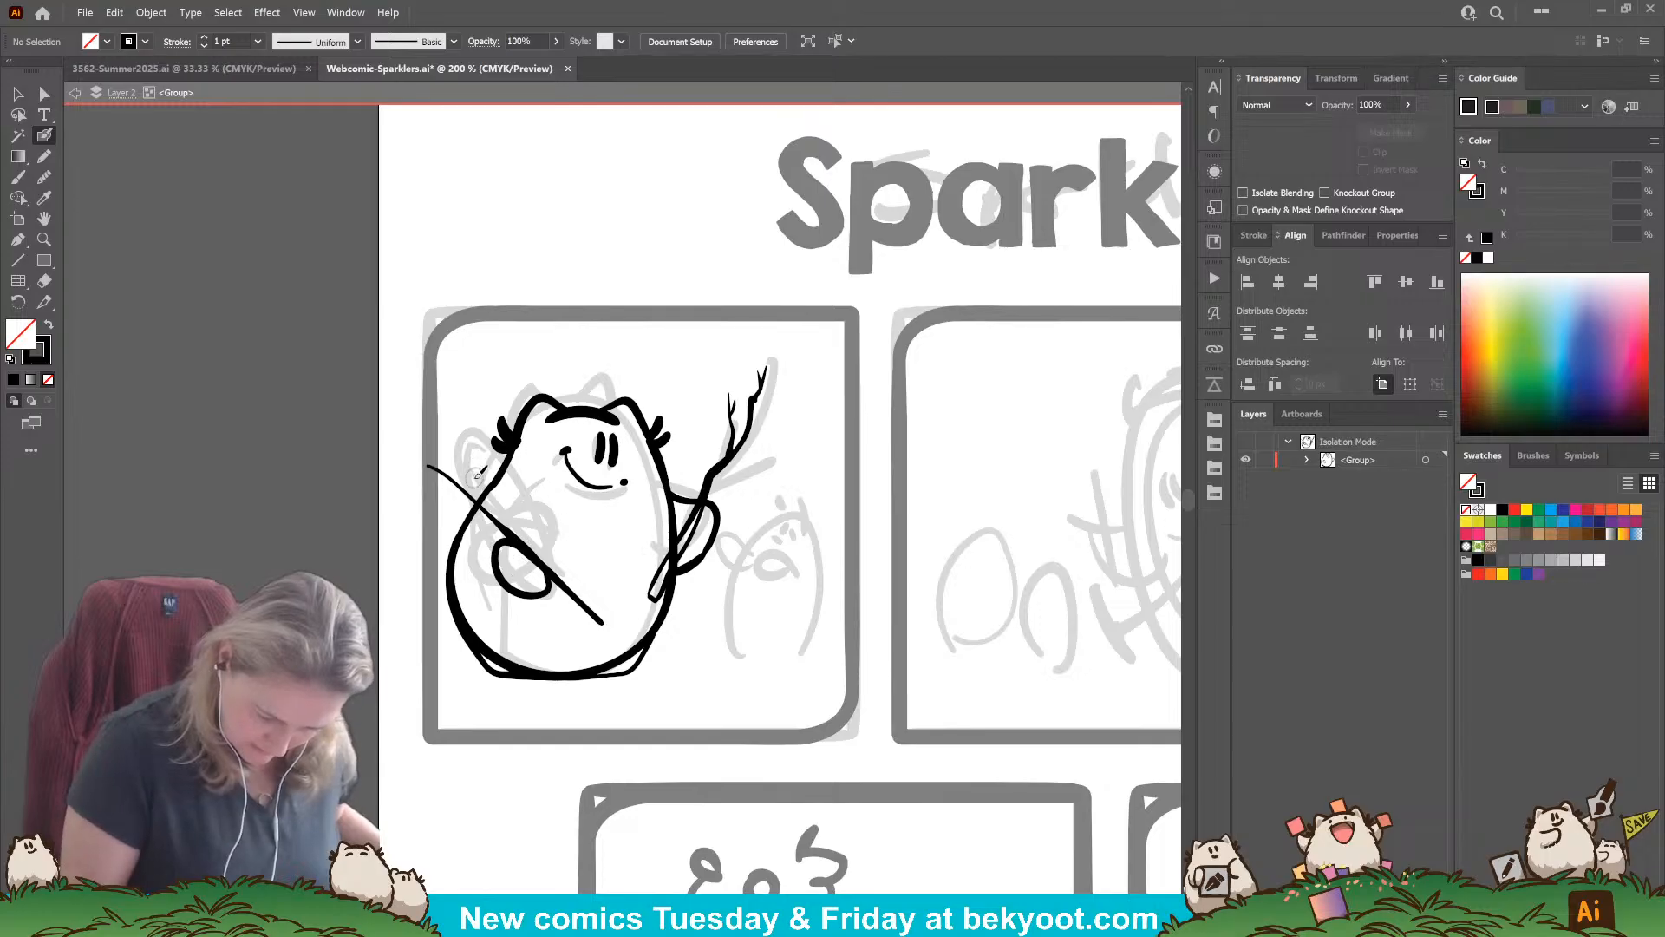
pyautogui.moveTo(466, 446)
pyautogui.mouseDown()
pyautogui.moveTo(542, 536)
pyautogui.moveTo(574, 631)
pyautogui.mouseUp()
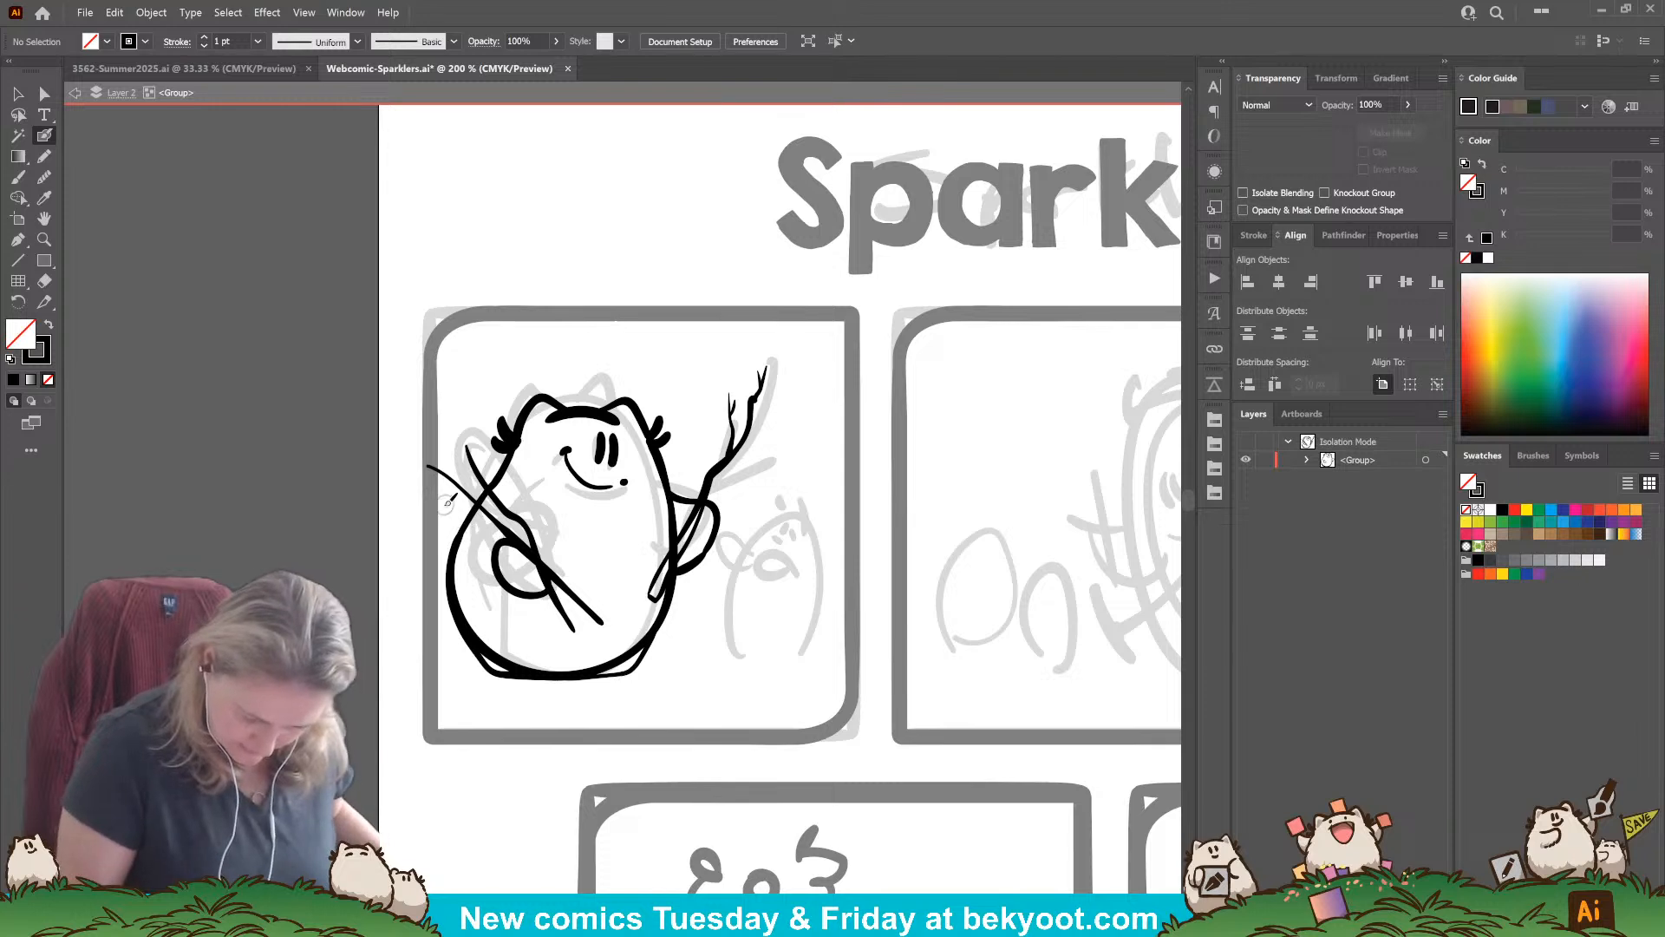
pyautogui.moveTo(442, 504)
pyautogui.mouseDown()
pyautogui.moveTo(532, 541)
pyautogui.moveTo(594, 595)
pyautogui.mouseUp()
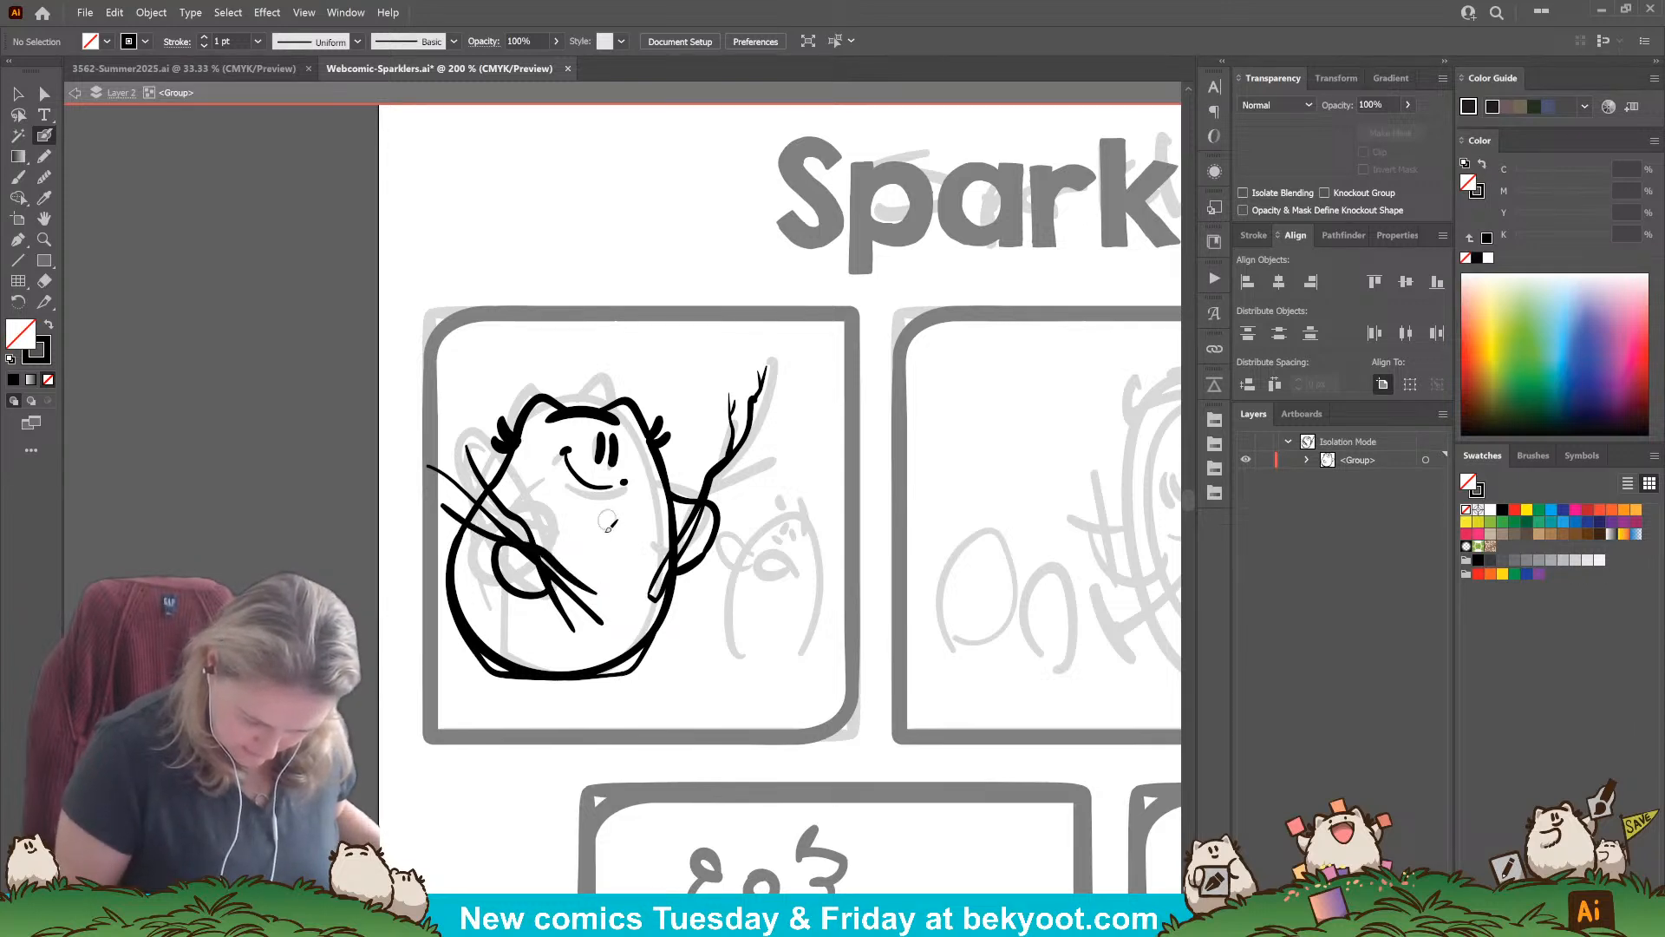
pyautogui.hotkey('ctrl', 'z')
pyautogui.moveTo(443, 498)
pyautogui.mouseDown()
pyautogui.moveTo(612, 598)
pyautogui.moveTo(476, 534)
pyautogui.mouseUp()
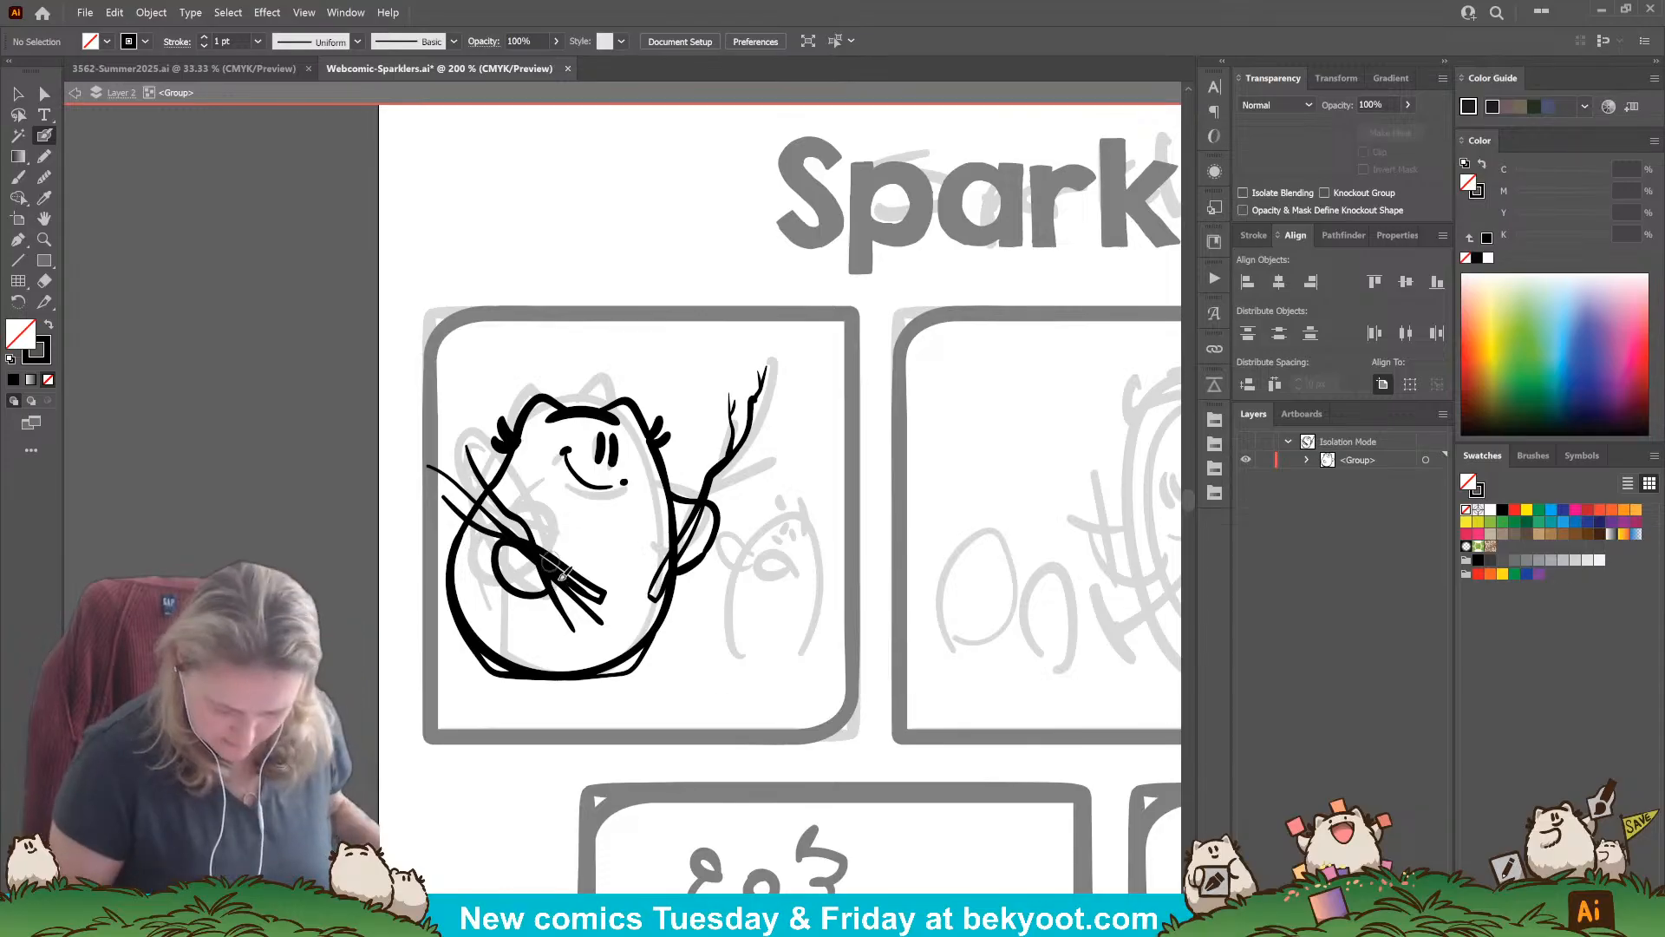
# Step: Ink the small character's forehead line and two rounded ears beside the big character
pyautogui.moveTo(635, 682); pyautogui.dragTo(616, 680)
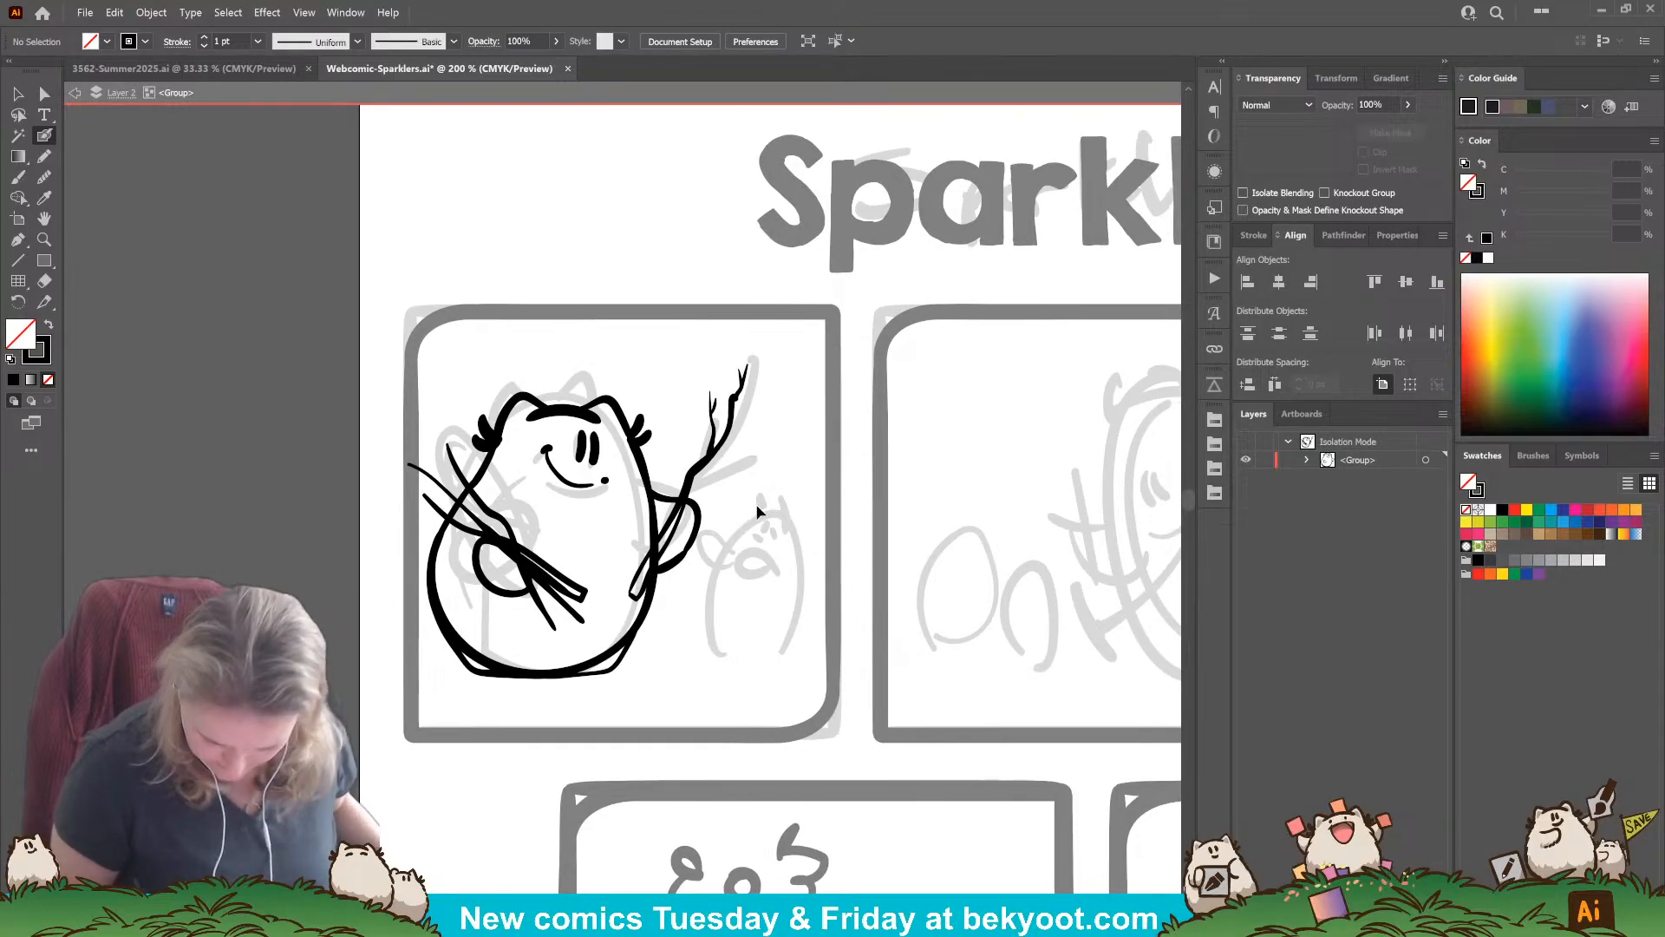
pyautogui.moveTo(794, 515)
pyautogui.mouseDown()
pyautogui.moveTo(750, 512)
pyautogui.moveTo(809, 519)
pyautogui.mouseUp()
pyautogui.hotkey('ctrl', 'z')
pyautogui.hotkey('ctrl', 'z')
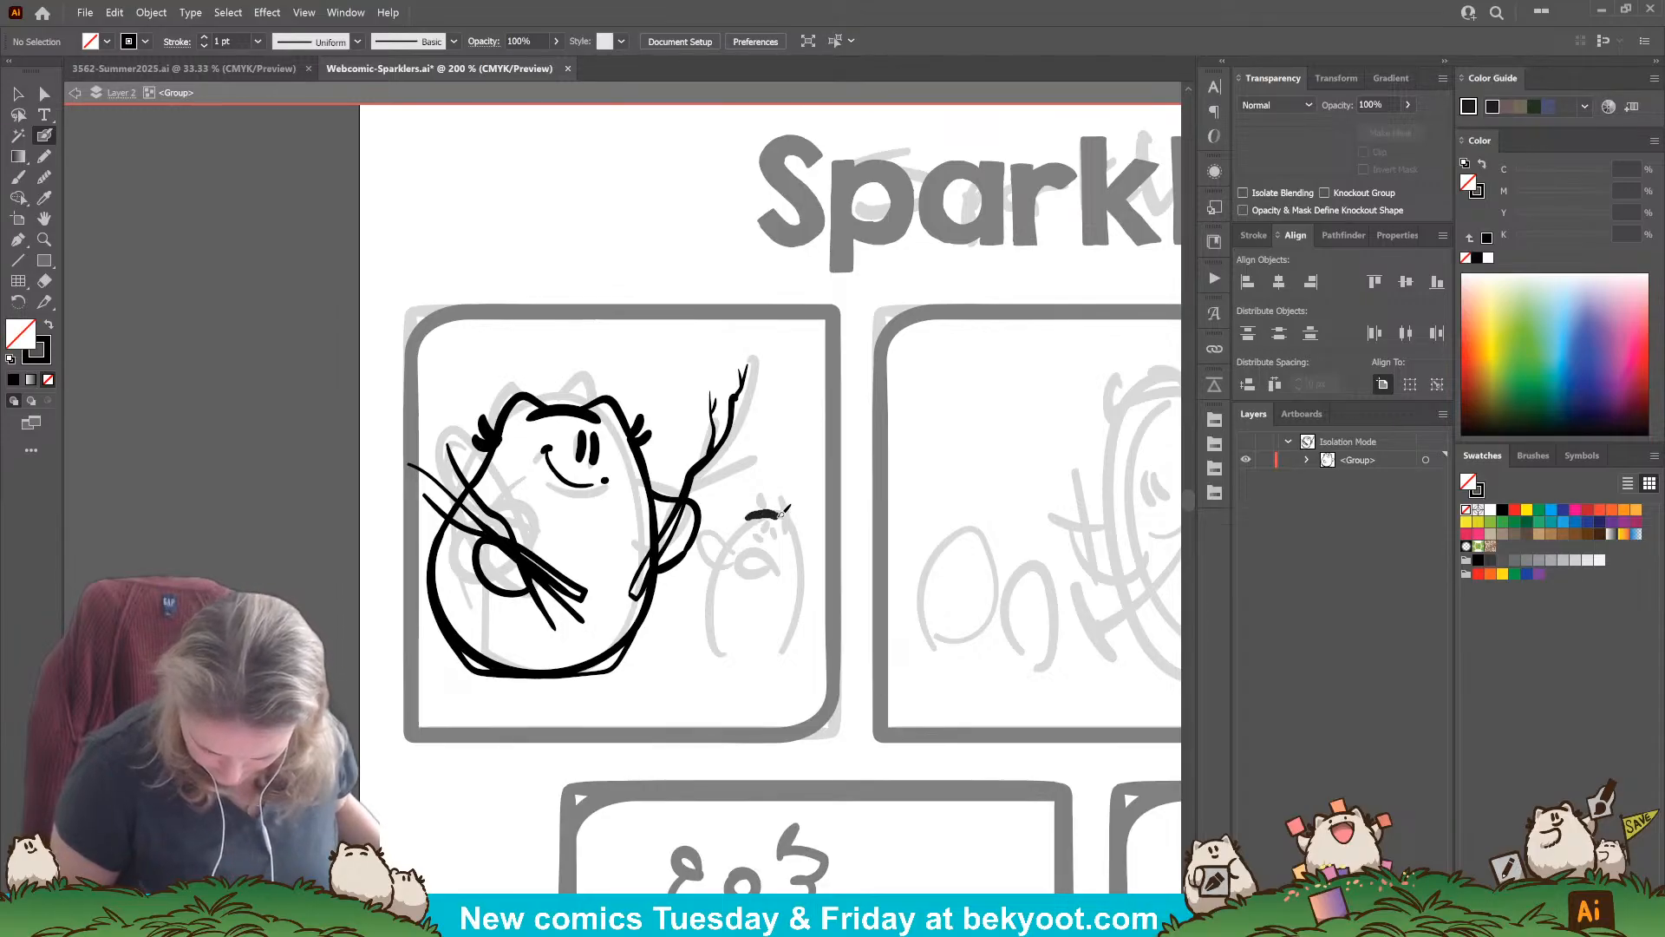
pyautogui.moveTo(802, 508); pyautogui.dragTo(807, 545)
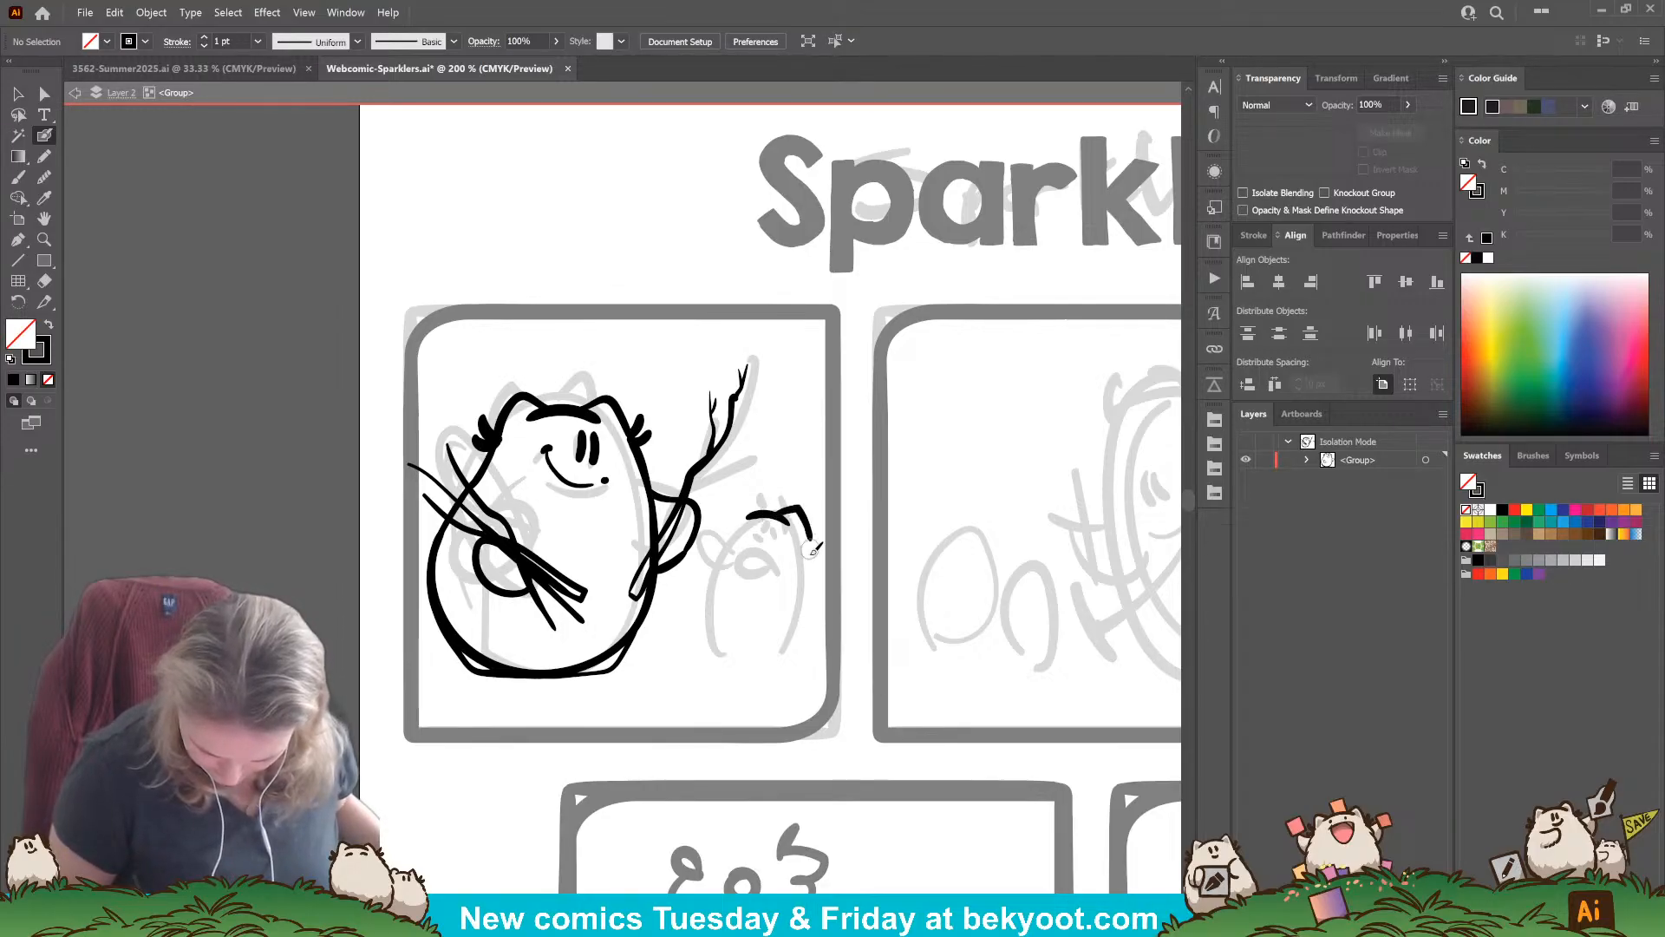
pyautogui.hotkey('ctrl', 'z')
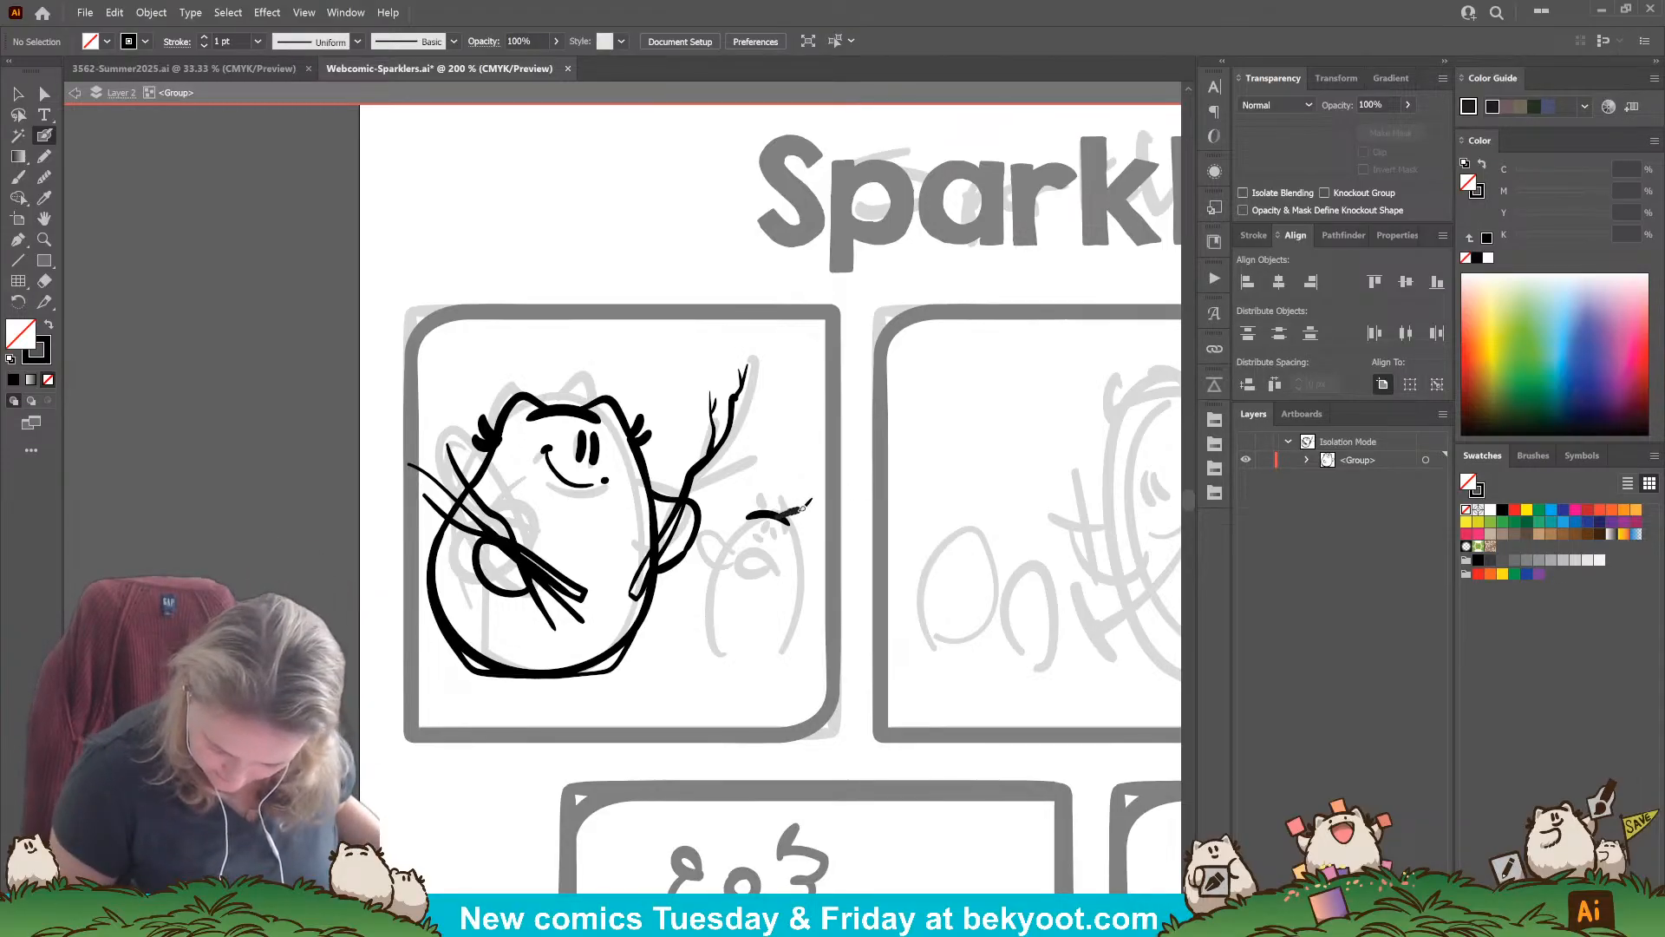
pyautogui.moveTo(818, 530); pyautogui.dragTo(723, 530)
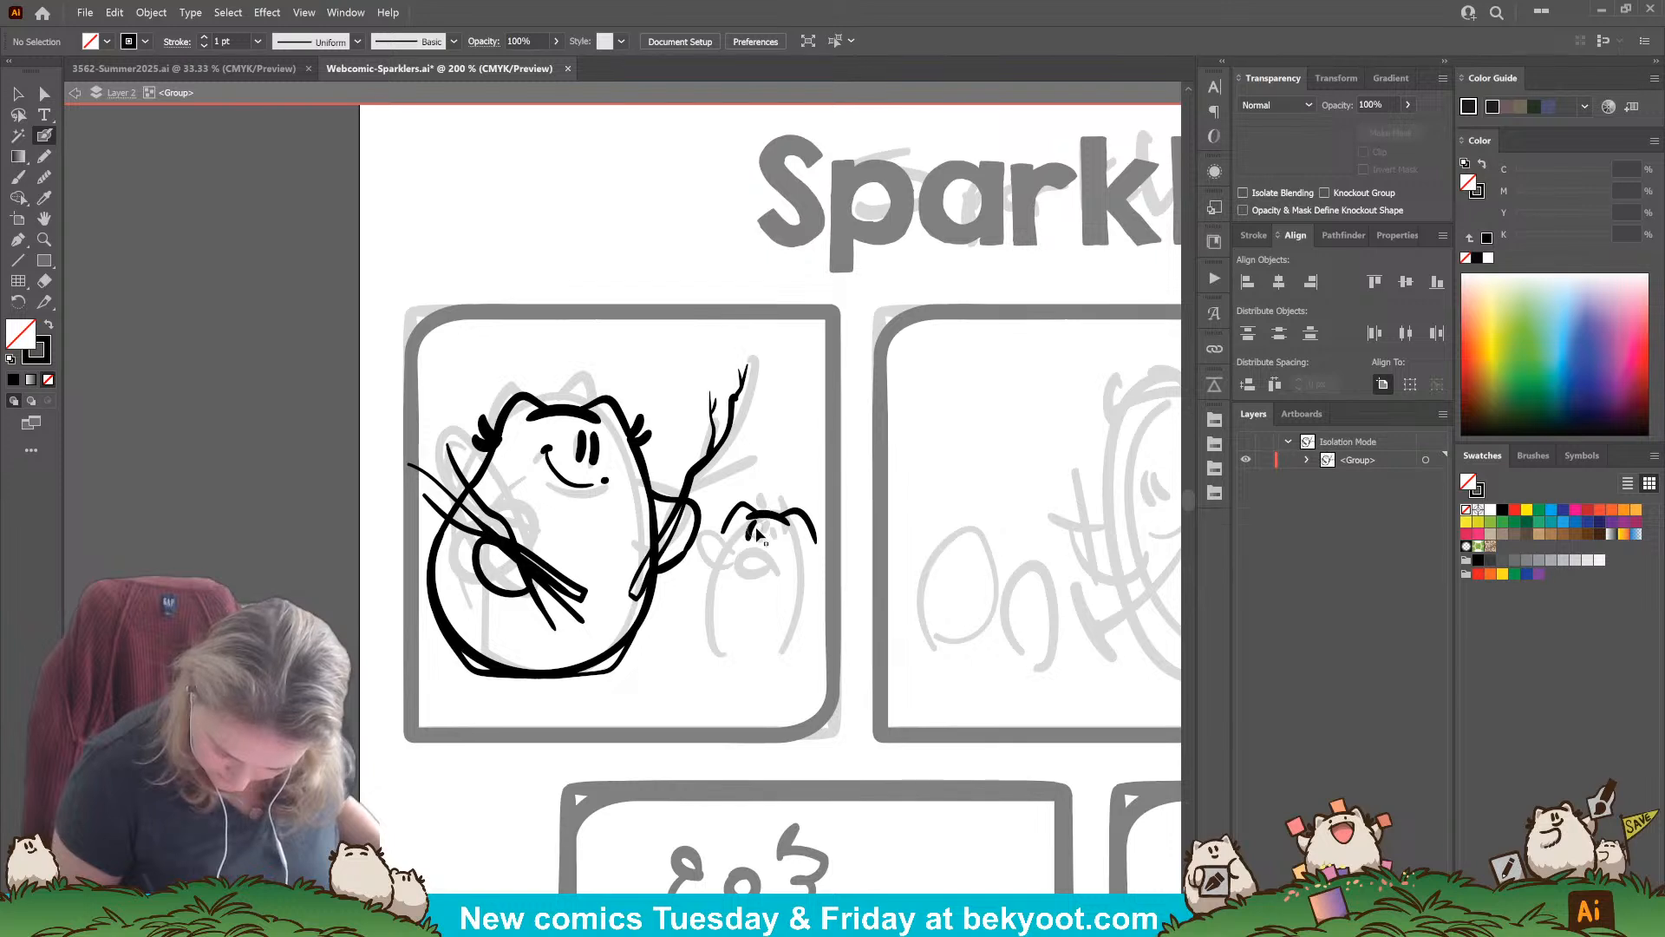
# Step: Ink the small character's two eyes, a nose dot and a dark fur tuft on each side of the head
pyautogui.moveTo(753, 524); pyautogui.dragTo(754, 537)
pyautogui.moveTo(762, 524); pyautogui.dragTo(762, 537)
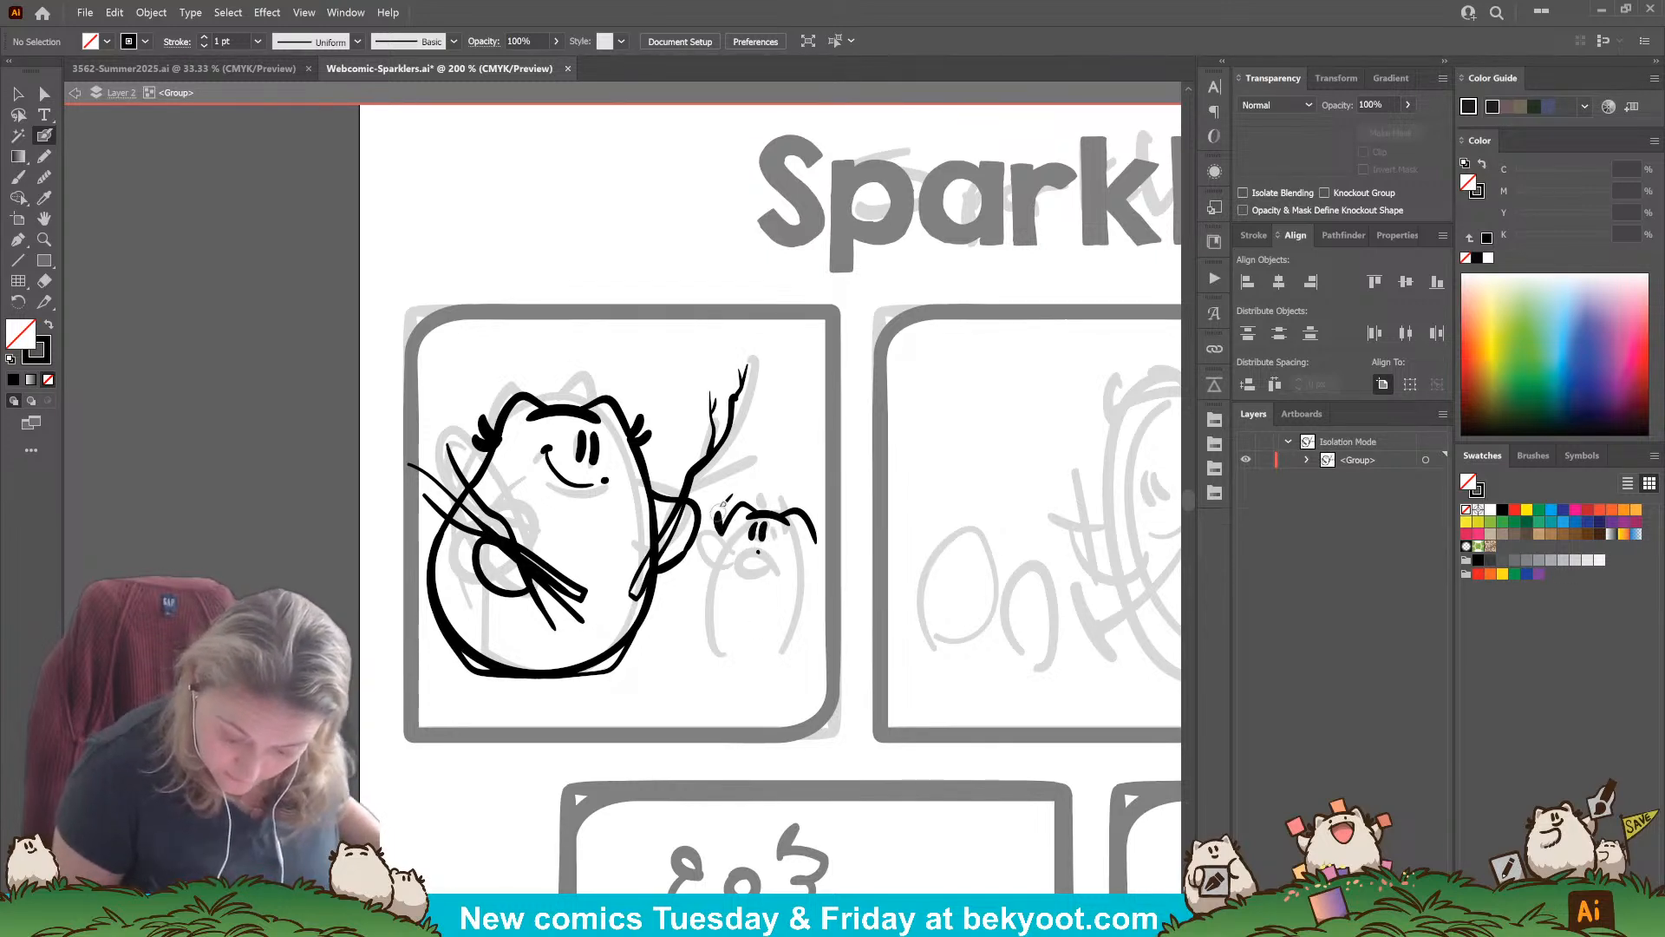
pyautogui.moveTo(708, 535); pyautogui.dragTo(721, 536)
pyautogui.moveTo(821, 527); pyautogui.dragTo(819, 547)
pyautogui.hotkey('ctrl', 'z')
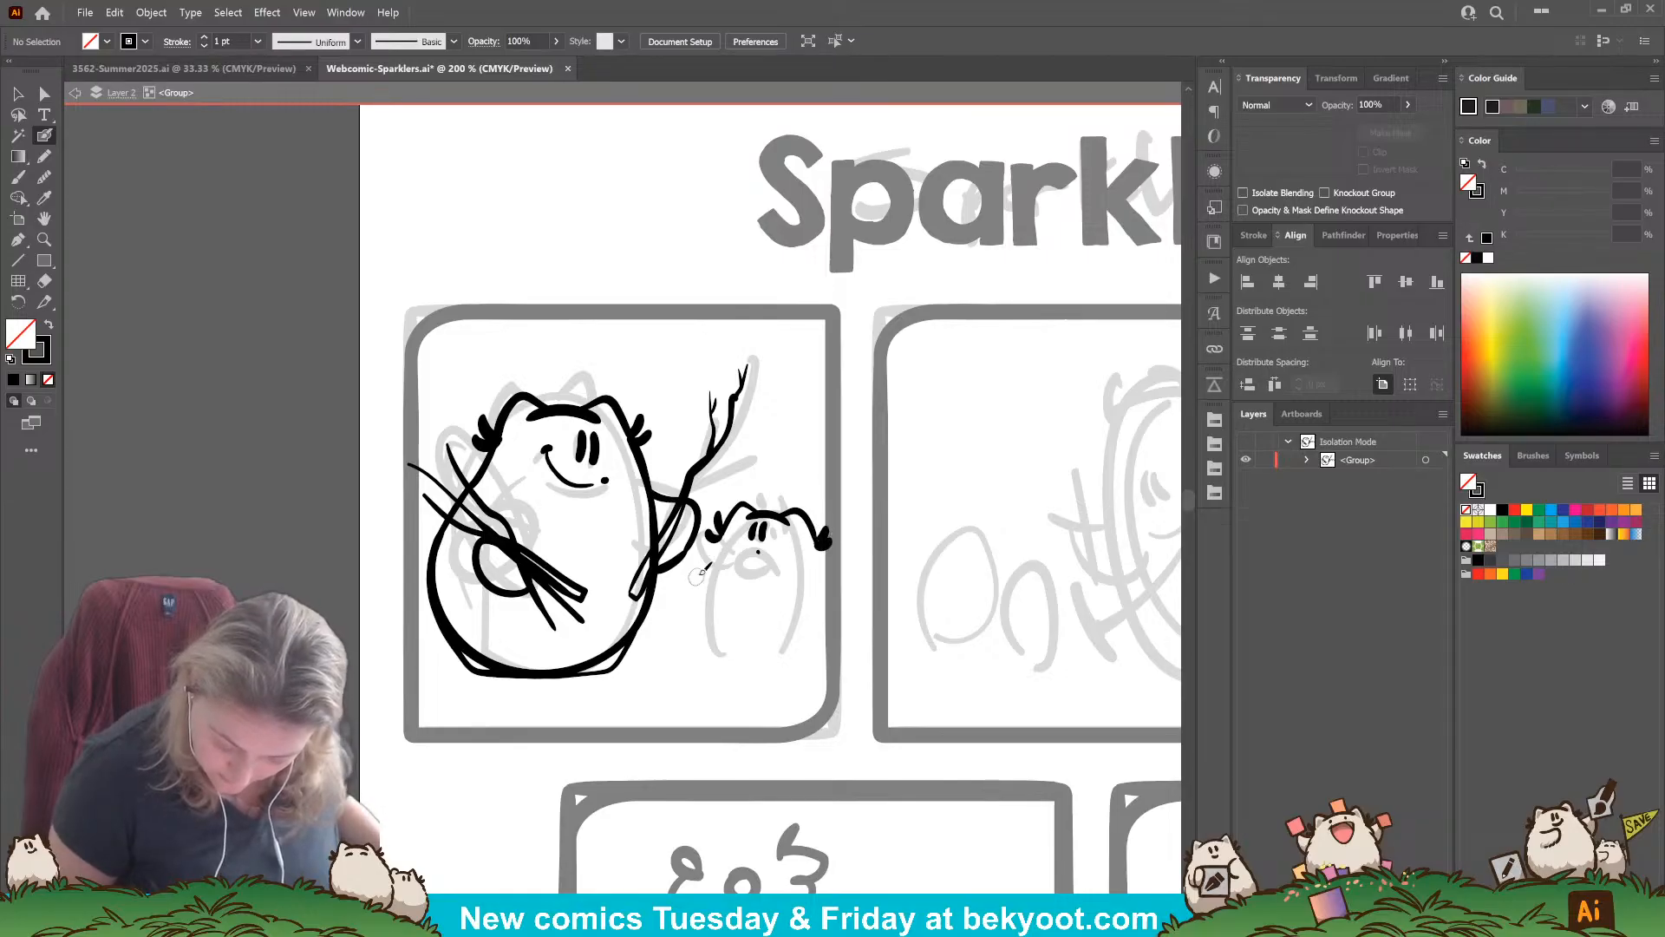
# Step: Make the small character's head narrower and lower, and ink a rounded body outline beneath it
pyautogui.moveTo(729, 502); pyautogui.dragTo(821, 585)
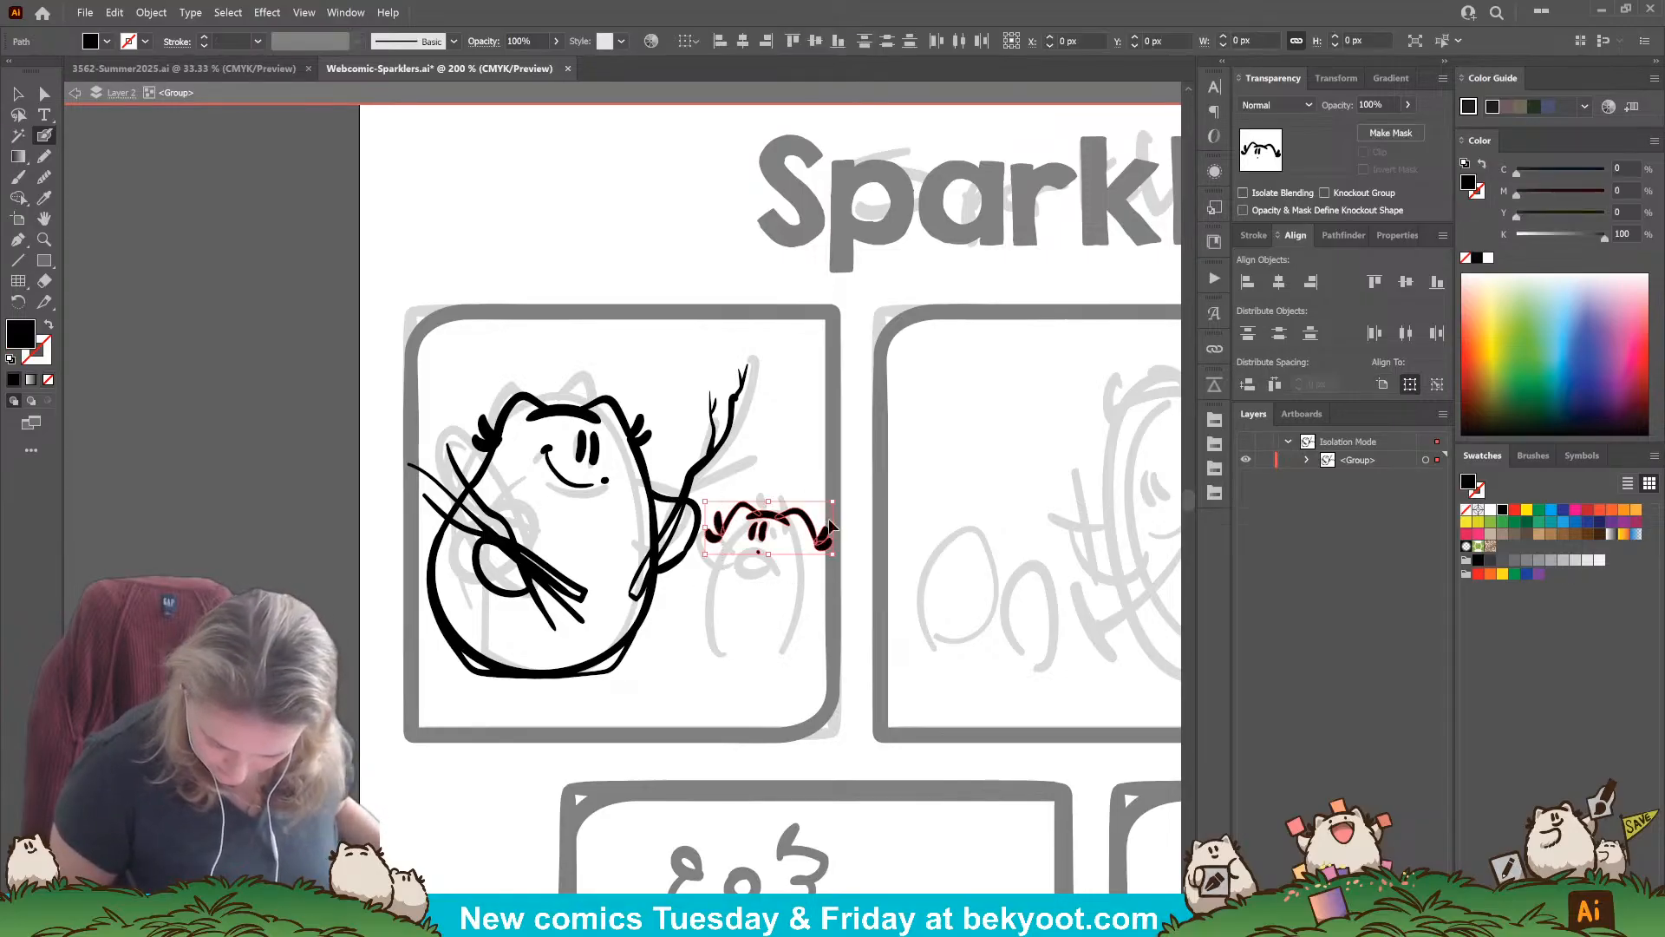
pyautogui.moveTo(833, 500)
pyautogui.mouseDown()
pyautogui.moveTo(716, 573)
pyautogui.moveTo(707, 608)
pyautogui.moveTo(733, 666)
pyautogui.moveTo(796, 667)
pyautogui.mouseUp()
pyautogui.keyDown('ctrl'); pyautogui.click(712, 691); pyautogui.keyUp('ctrl')
pyautogui.hotkey('ctrl', 'z')
pyautogui.moveTo(815, 555)
pyautogui.mouseDown()
pyautogui.moveTo(835, 633)
pyautogui.moveTo(791, 677)
pyautogui.mouseUp()
pyautogui.hotkey('ctrl', 'z')
pyautogui.moveTo(816, 578)
pyautogui.mouseDown()
pyautogui.moveTo(830, 622)
pyautogui.moveTo(787, 671)
pyautogui.mouseUp()
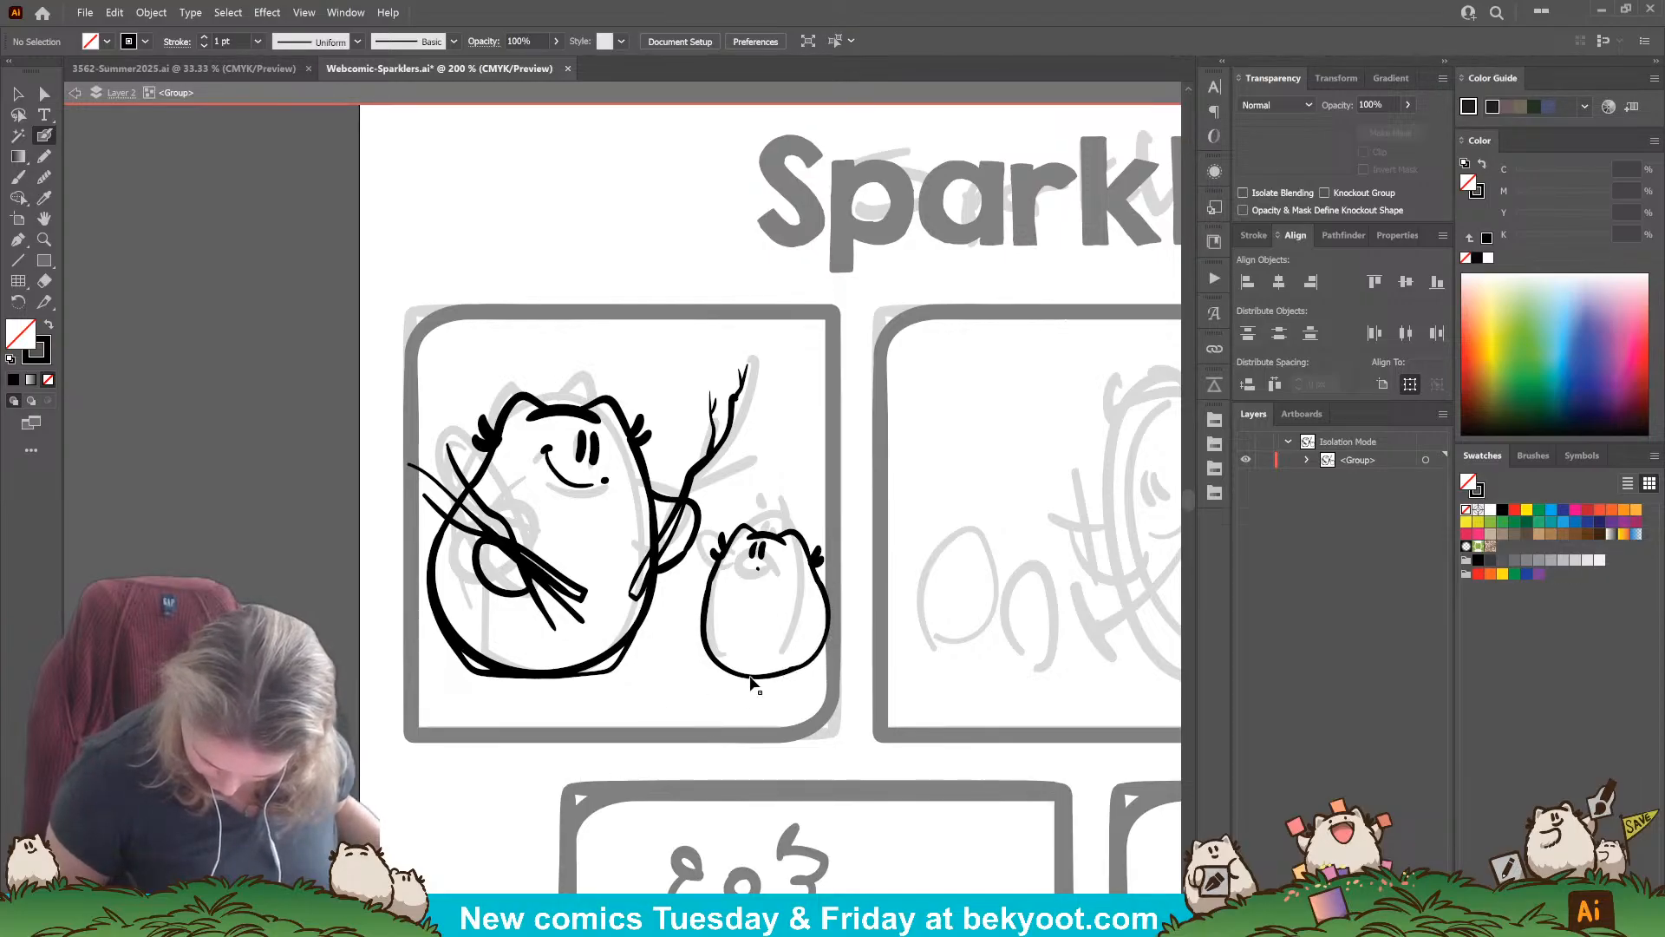
# Step: Delete the stroke forming the small body's left side and underside, and shift the nose dot slightly to the right
pyautogui.keyDown('ctrl'); pyautogui.click(755, 678); pyautogui.keyUp('ctrl')
pyautogui.press('Delete')
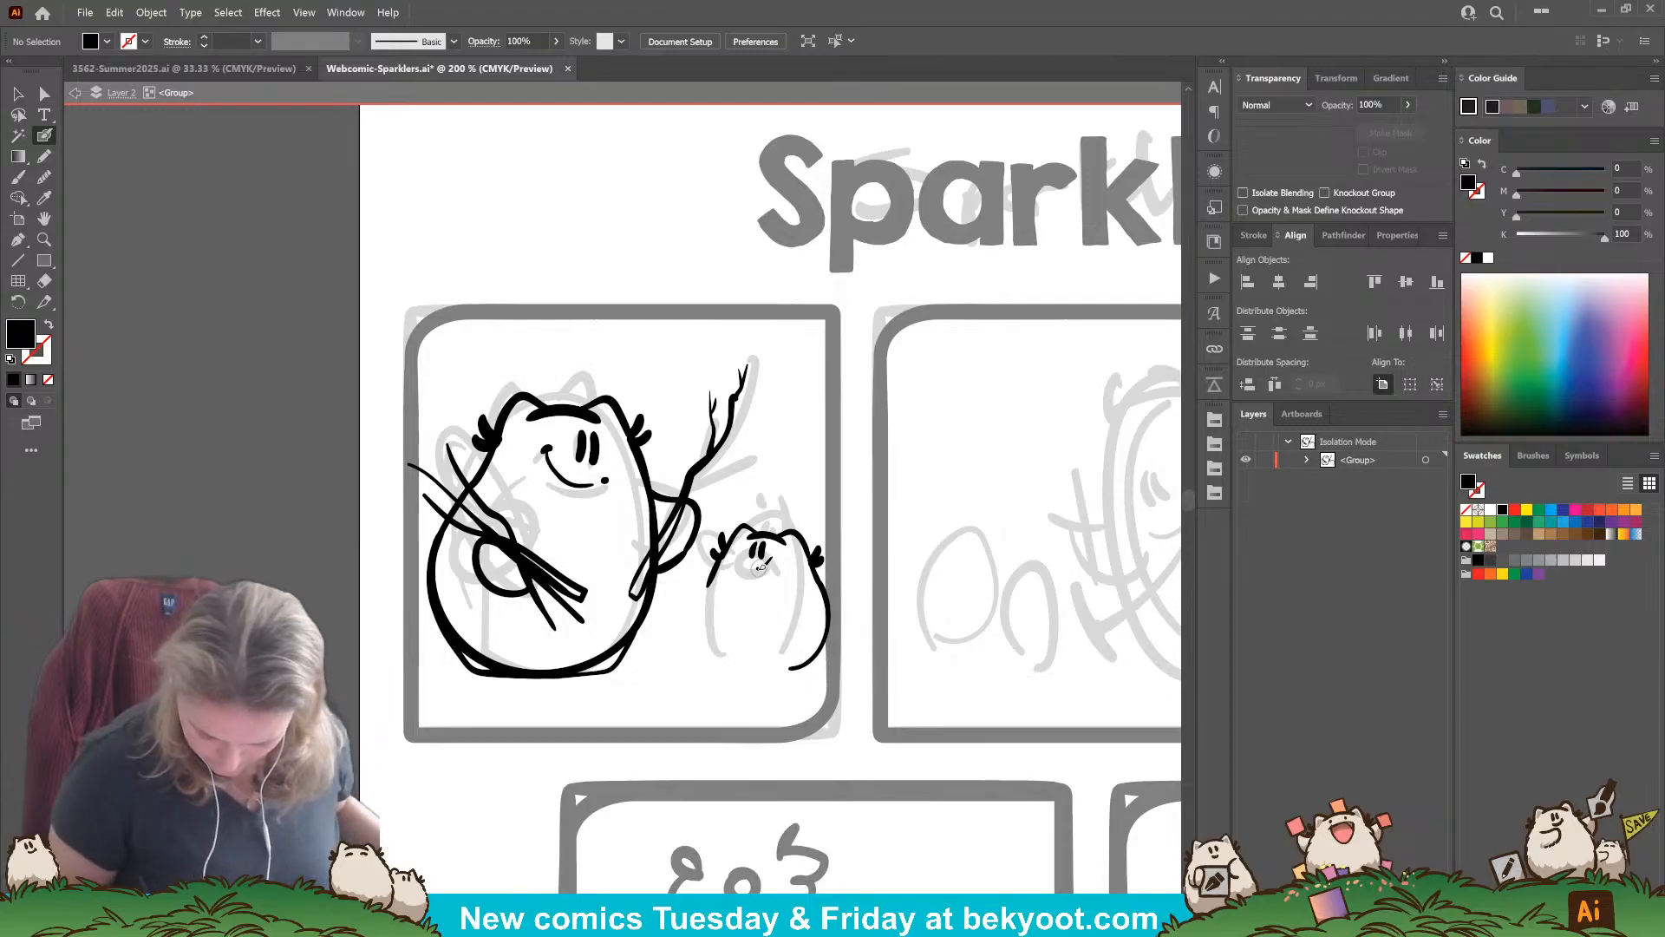
pyautogui.keyDown('ctrl'); pyautogui.click(765, 567); pyautogui.keyUp('ctrl')
pyautogui.keyDown('ctrl'); pyautogui.click(769, 613); pyautogui.keyUp('ctrl')
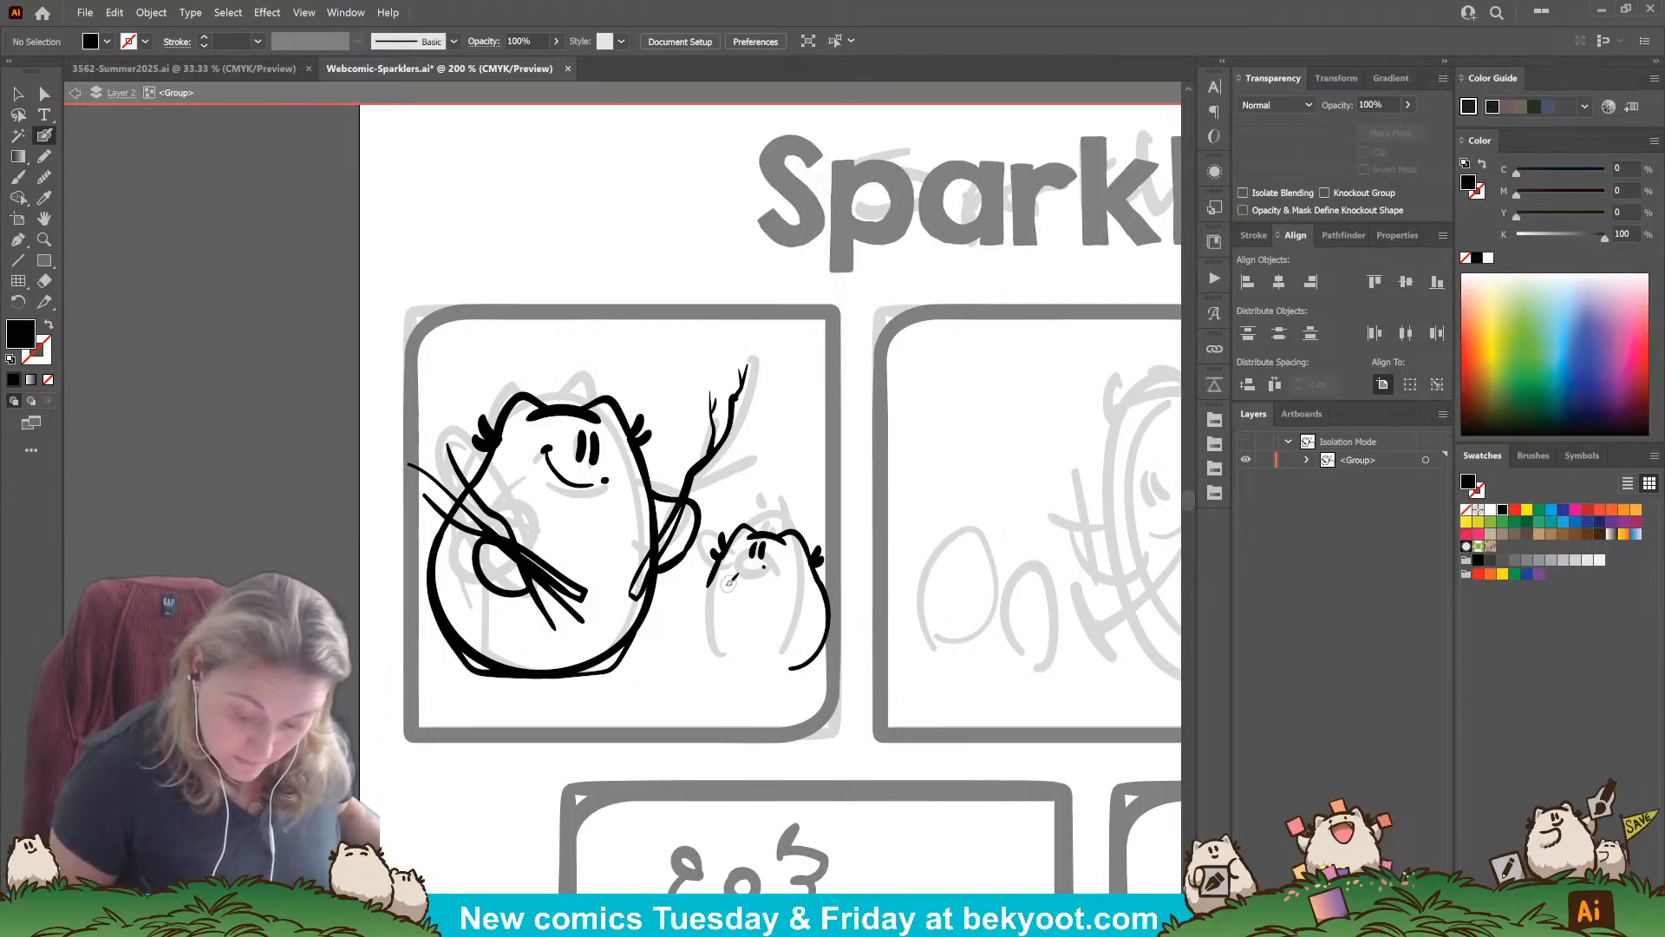
pyautogui.hotkey('ctrl', 'z')
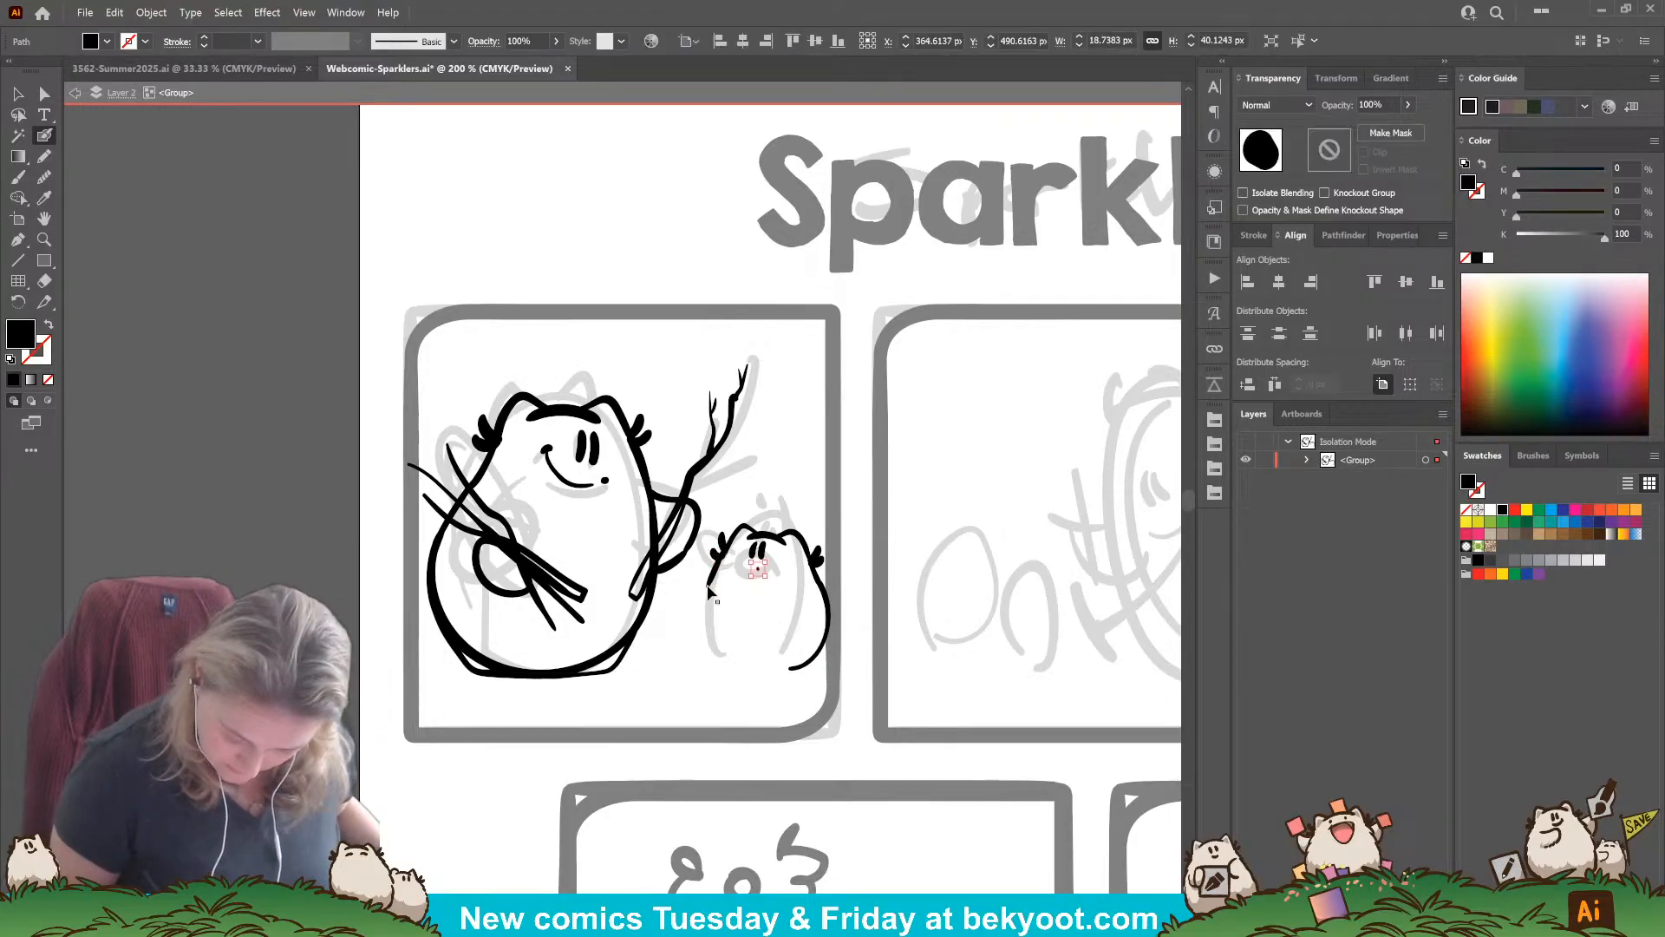
pyautogui.keyDown('ctrl'); pyautogui.click(746, 615); pyautogui.keyUp('ctrl')
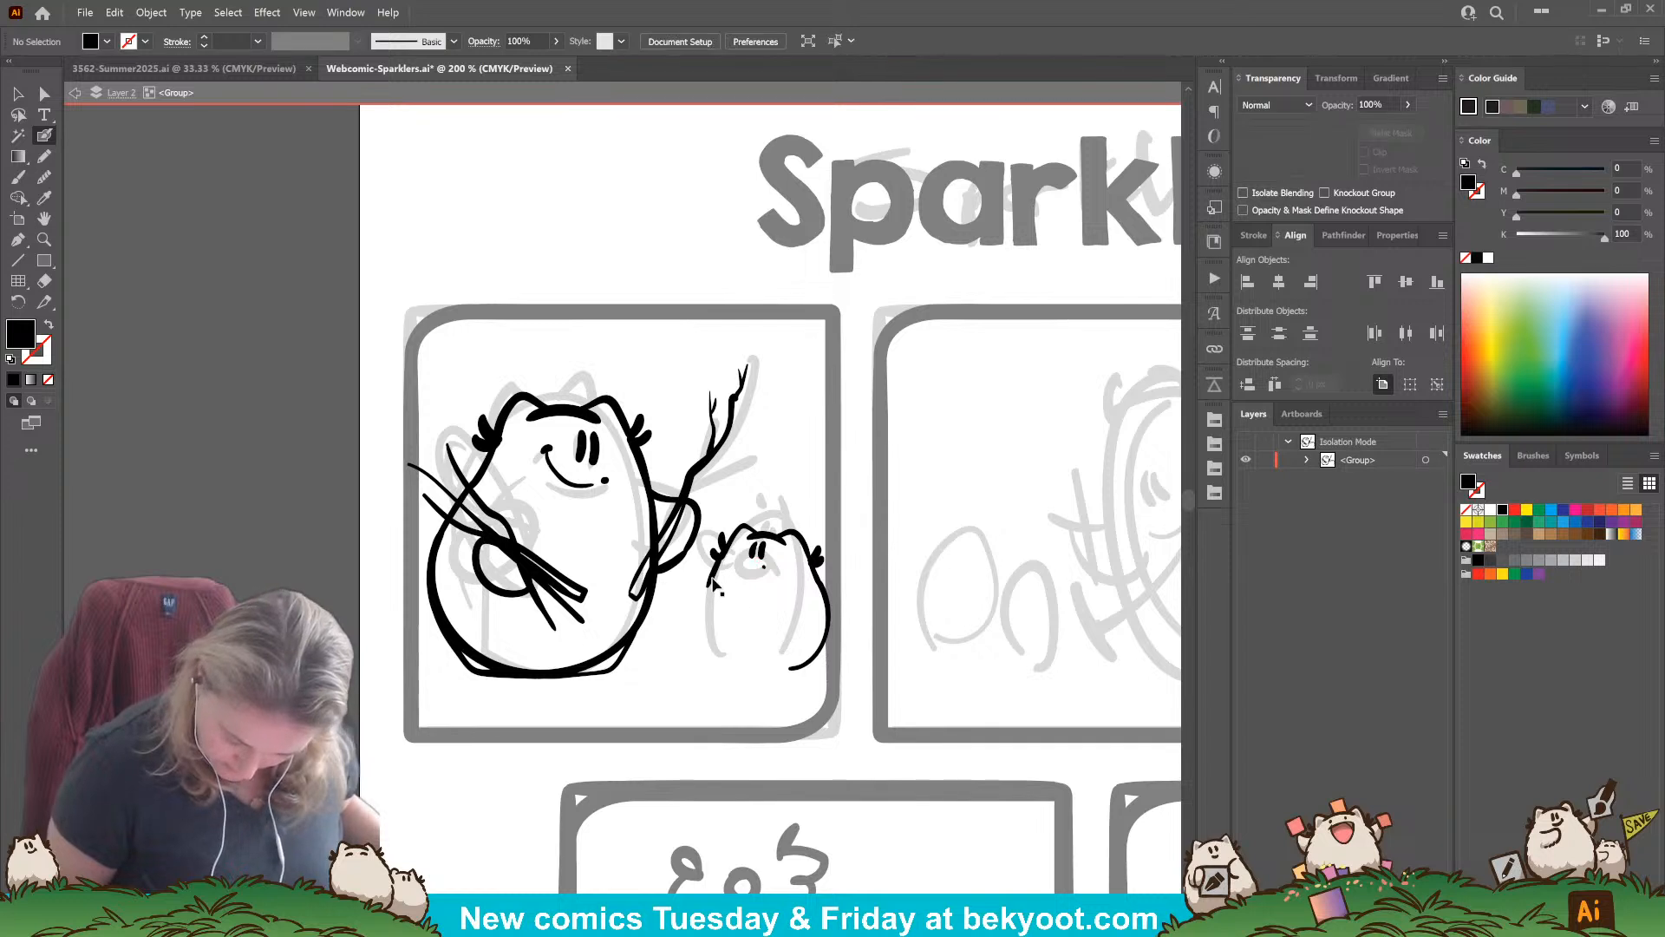
# Step: Nudge the short stroke below the small character's left tuft, and ink the body's left side and rounded underside
pyautogui.moveTo(712, 578); pyautogui.dragTo(713, 584)
pyautogui.keyDown('ctrl'); pyautogui.click(711, 560); pyautogui.keyUp('ctrl')
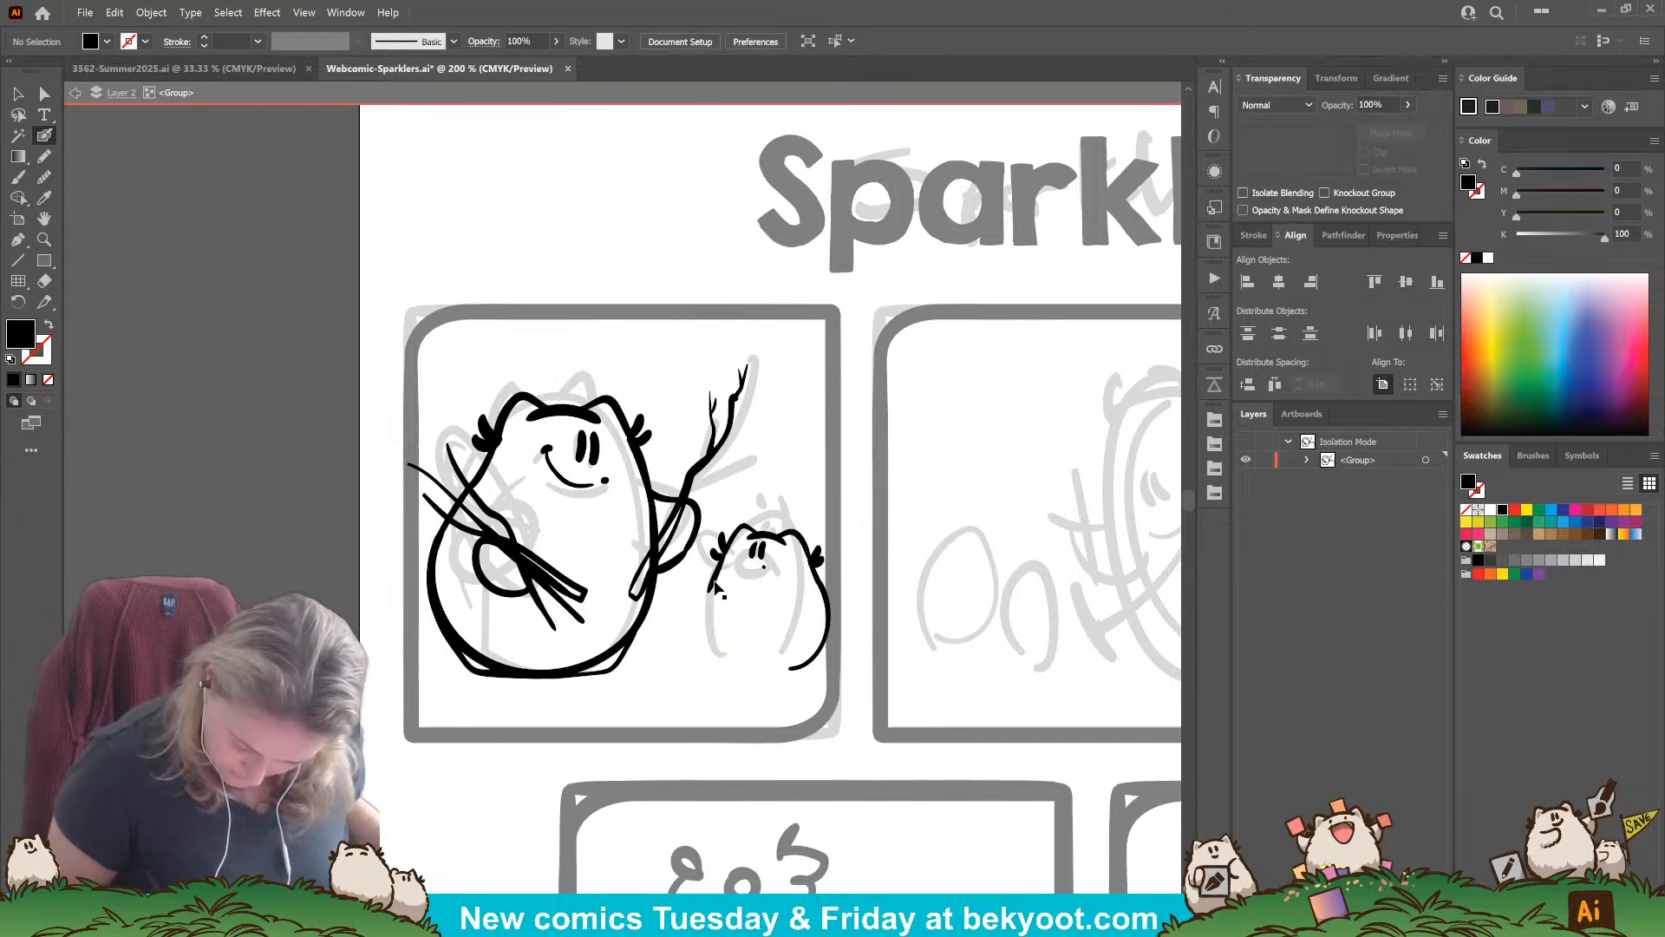
pyautogui.keyDown('ctrl'); pyautogui.click(715, 577); pyautogui.keyUp('ctrl')
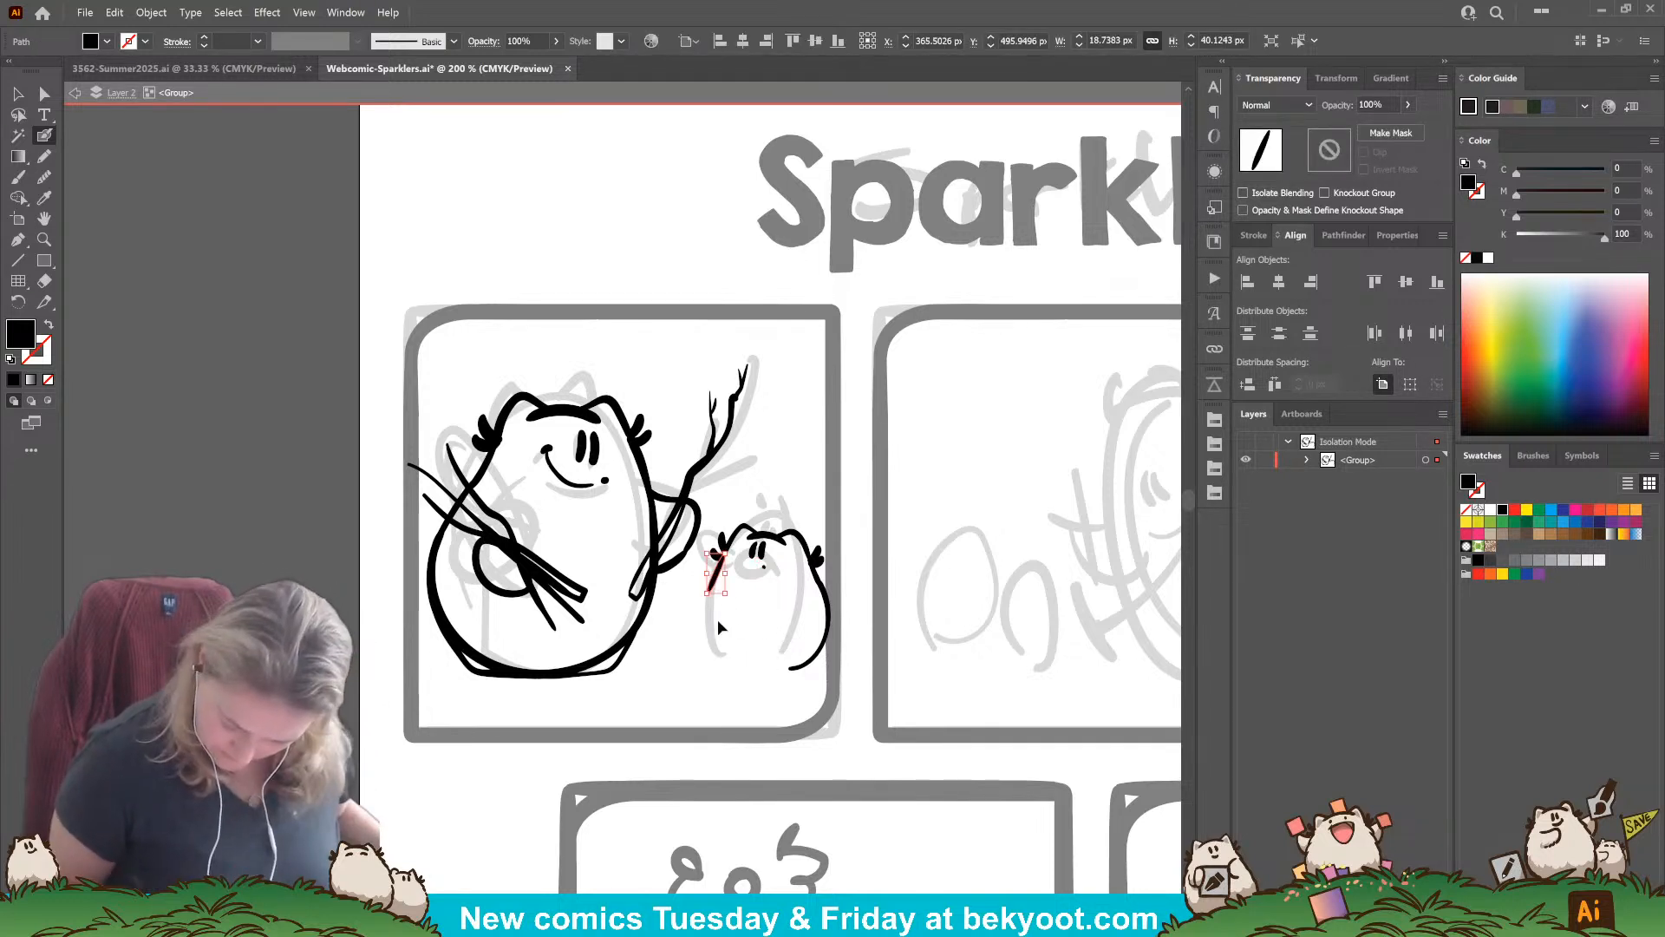
pyautogui.moveTo(727, 550)
pyautogui.mouseDown()
pyautogui.moveTo(710, 641)
pyautogui.moveTo(748, 673)
pyautogui.mouseUp()
pyautogui.keyDown('ctrl'); pyautogui.click(748, 600); pyautogui.keyUp('ctrl')
pyautogui.hotkey('ctrl', 'z')
pyautogui.moveTo(713, 601)
pyautogui.mouseDown()
pyautogui.moveTo(730, 644)
pyautogui.moveTo(791, 667)
pyautogui.mouseUp()
pyautogui.hotkey('ctrl', 'z')
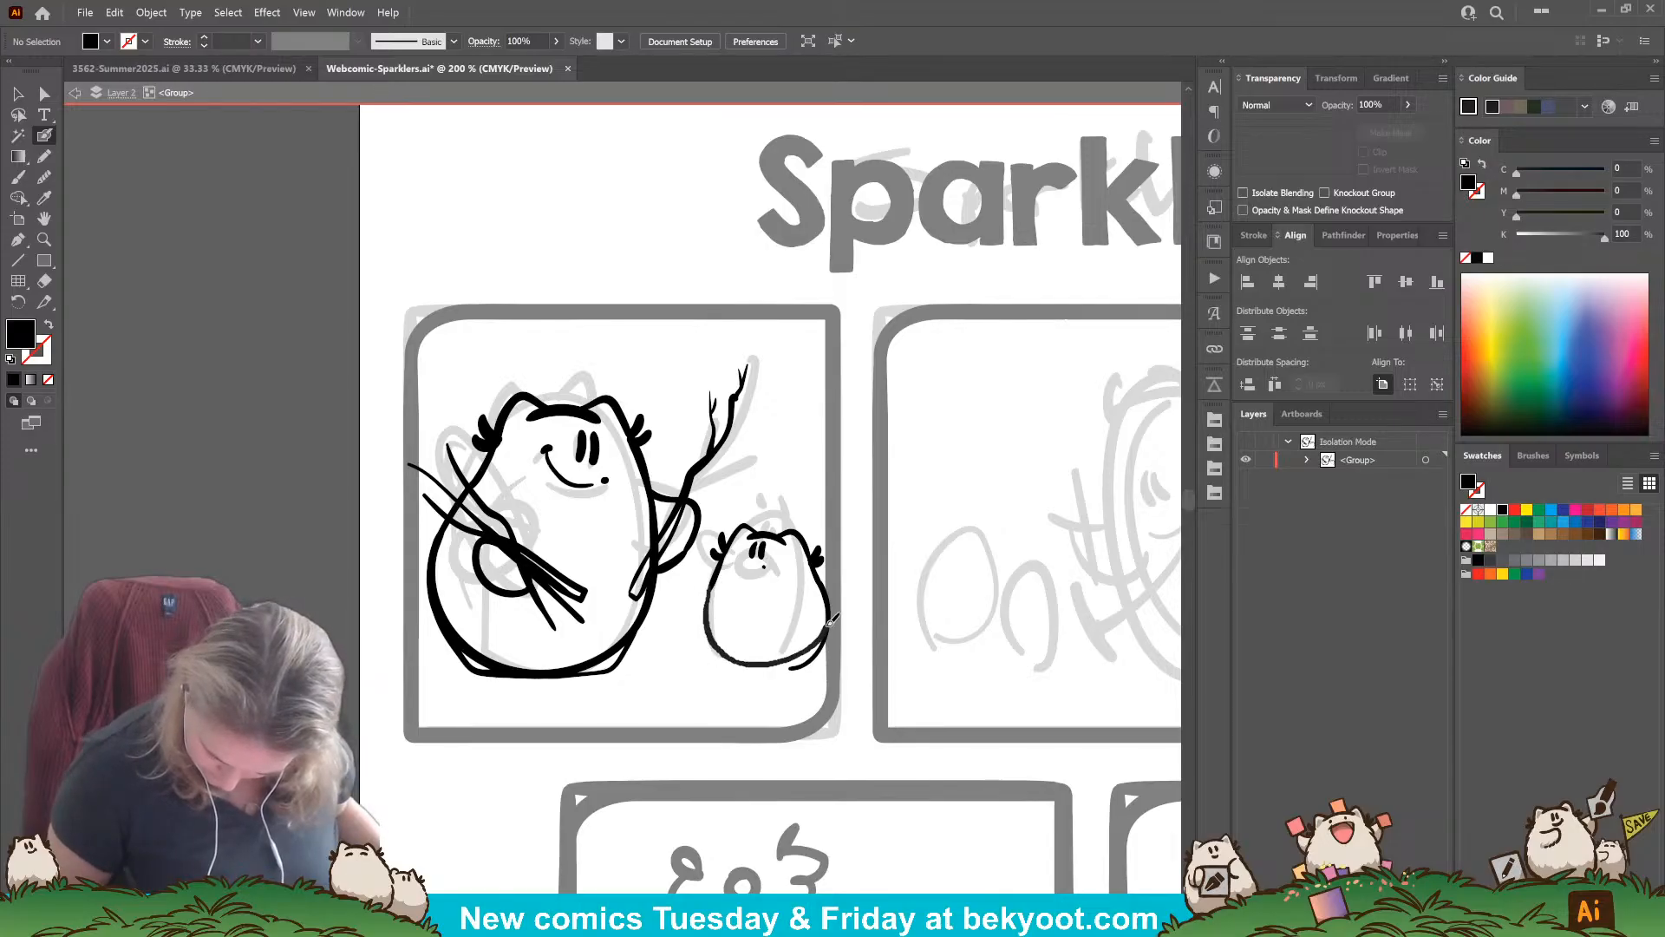
# Step: Ink a new right side joining the small body's underside, and delete the old overlapping right stroke
pyautogui.moveTo(821, 580); pyautogui.dragTo(818, 570)
pyautogui.keyDown('ctrl'); pyautogui.click(810, 664); pyautogui.keyUp('ctrl')
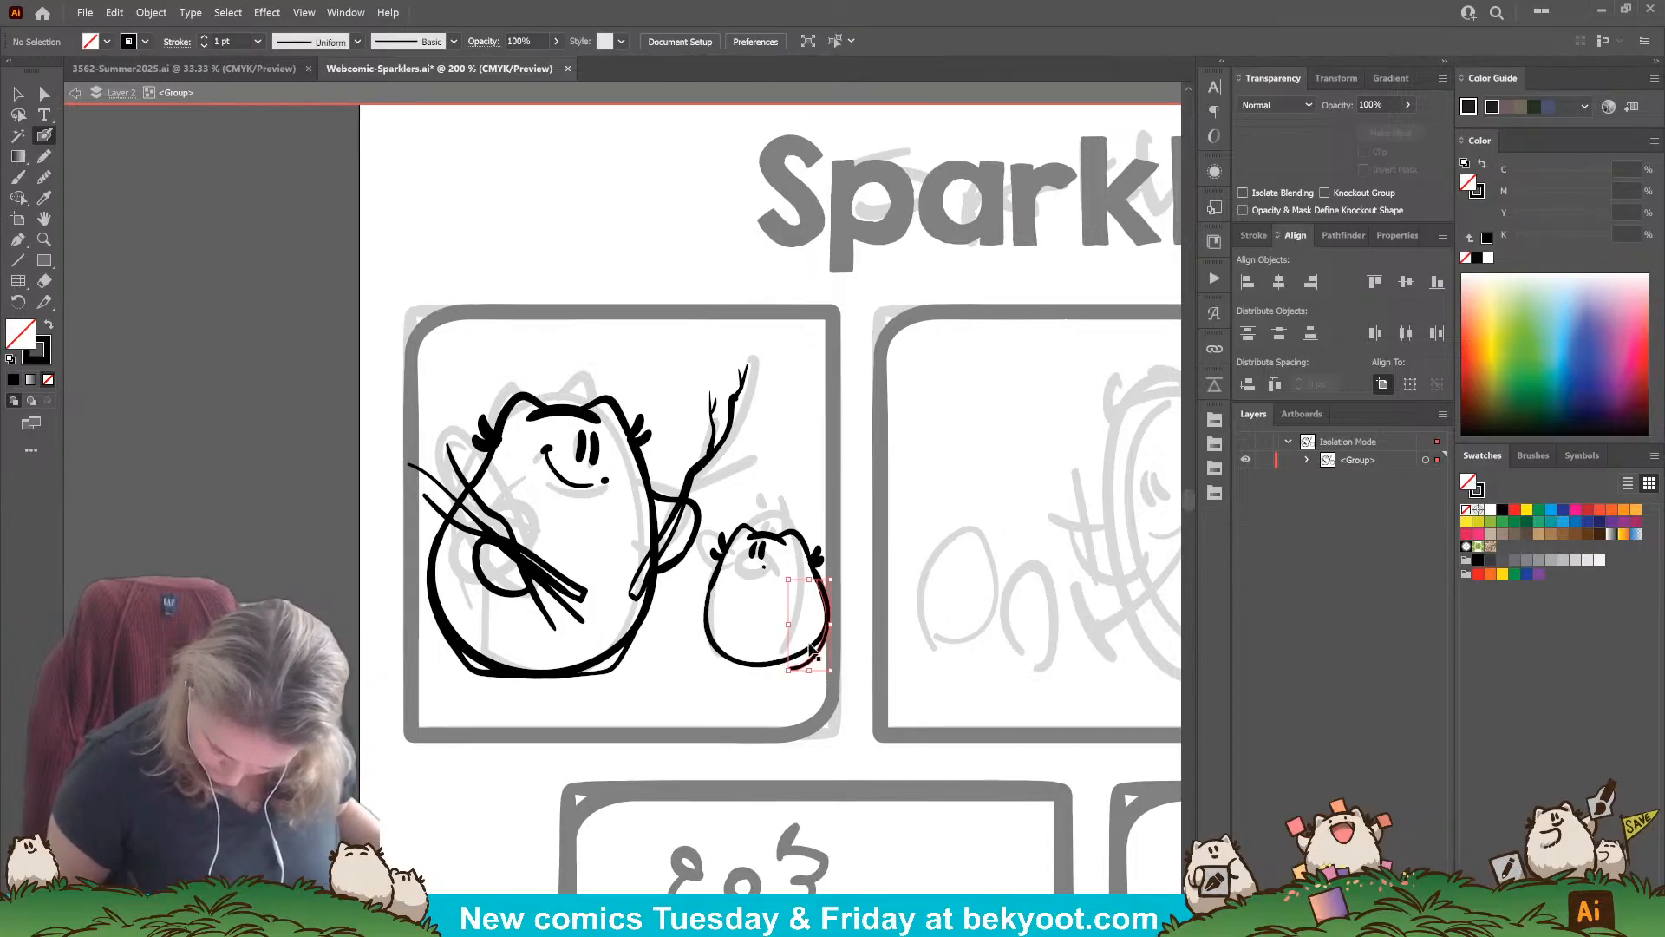
pyautogui.press('Delete')
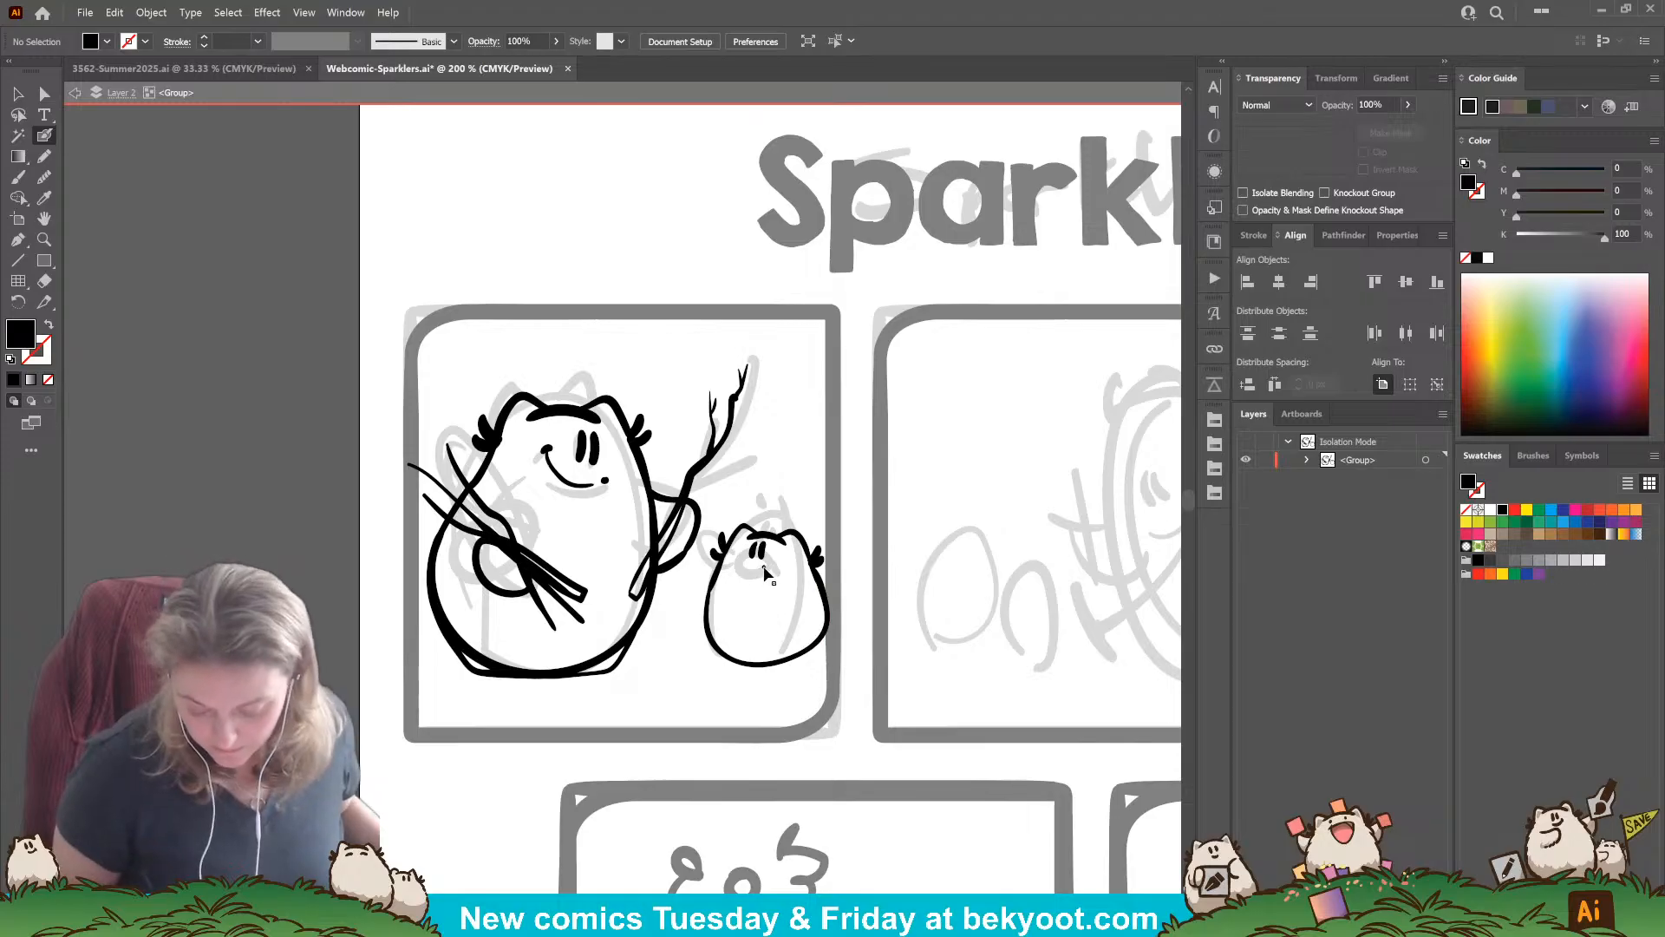
# Step: Remove the small character's nose dot, and ink a raised outer arm and a curved arm in front of the body
pyautogui.keyDown('ctrl'); pyautogui.click(764, 567); pyautogui.keyUp('ctrl')
pyautogui.press('Delete')
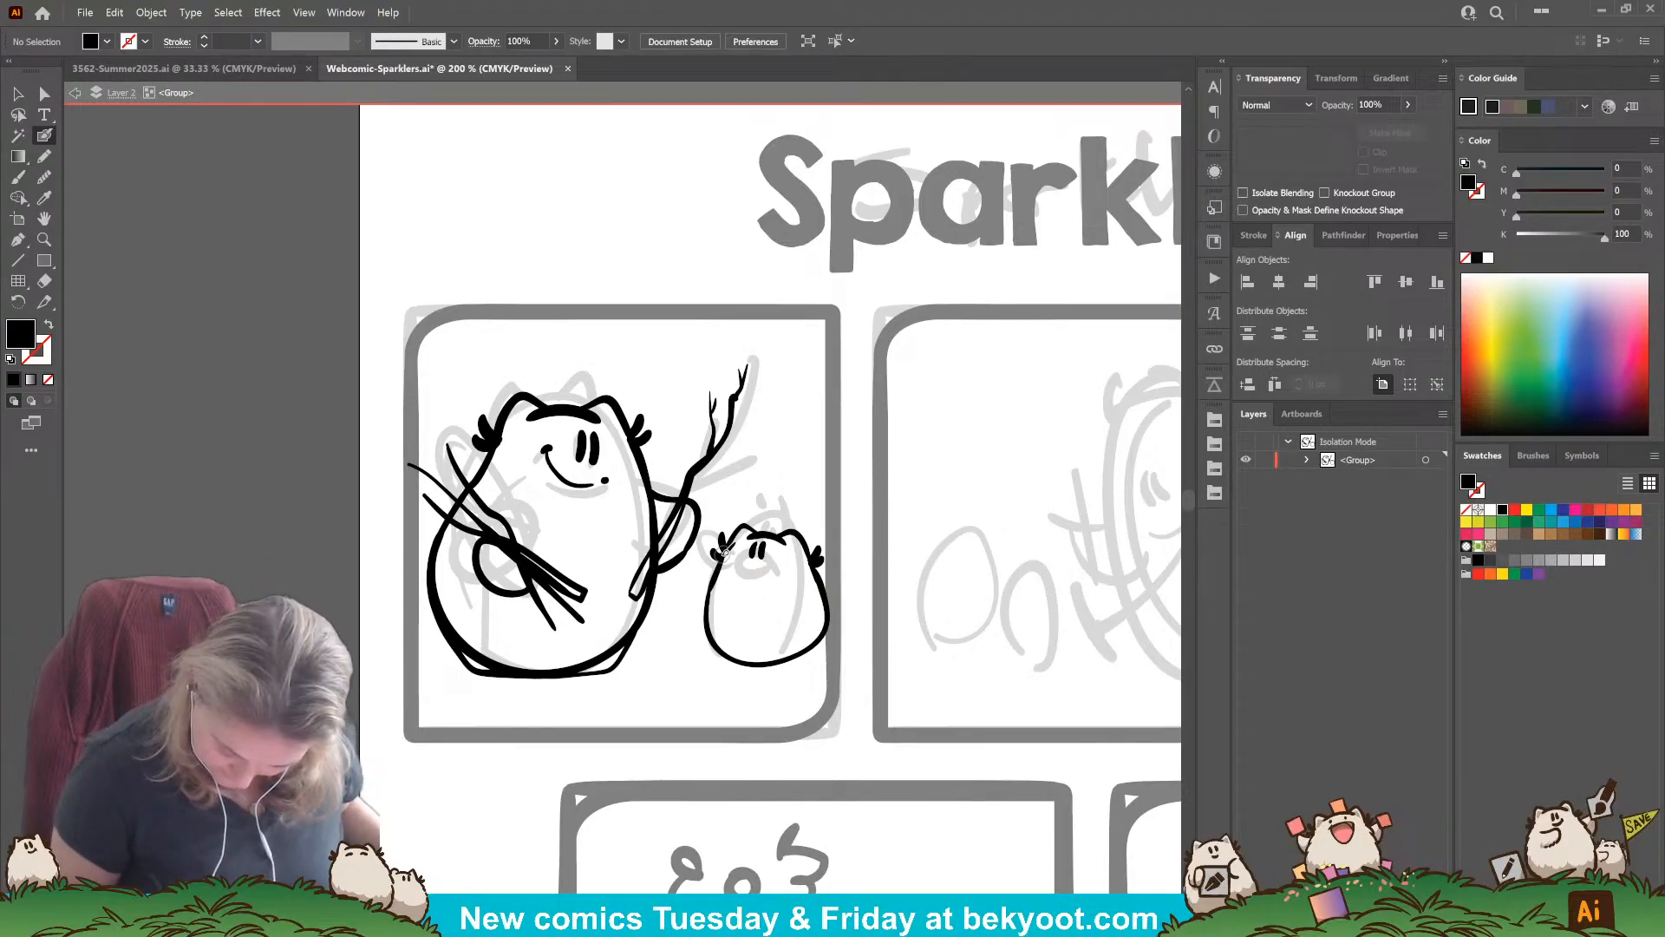
pyautogui.moveTo(699, 565)
pyautogui.mouseDown()
pyautogui.moveTo(710, 600)
pyautogui.moveTo(747, 571)
pyautogui.moveTo(756, 614)
pyautogui.mouseUp()
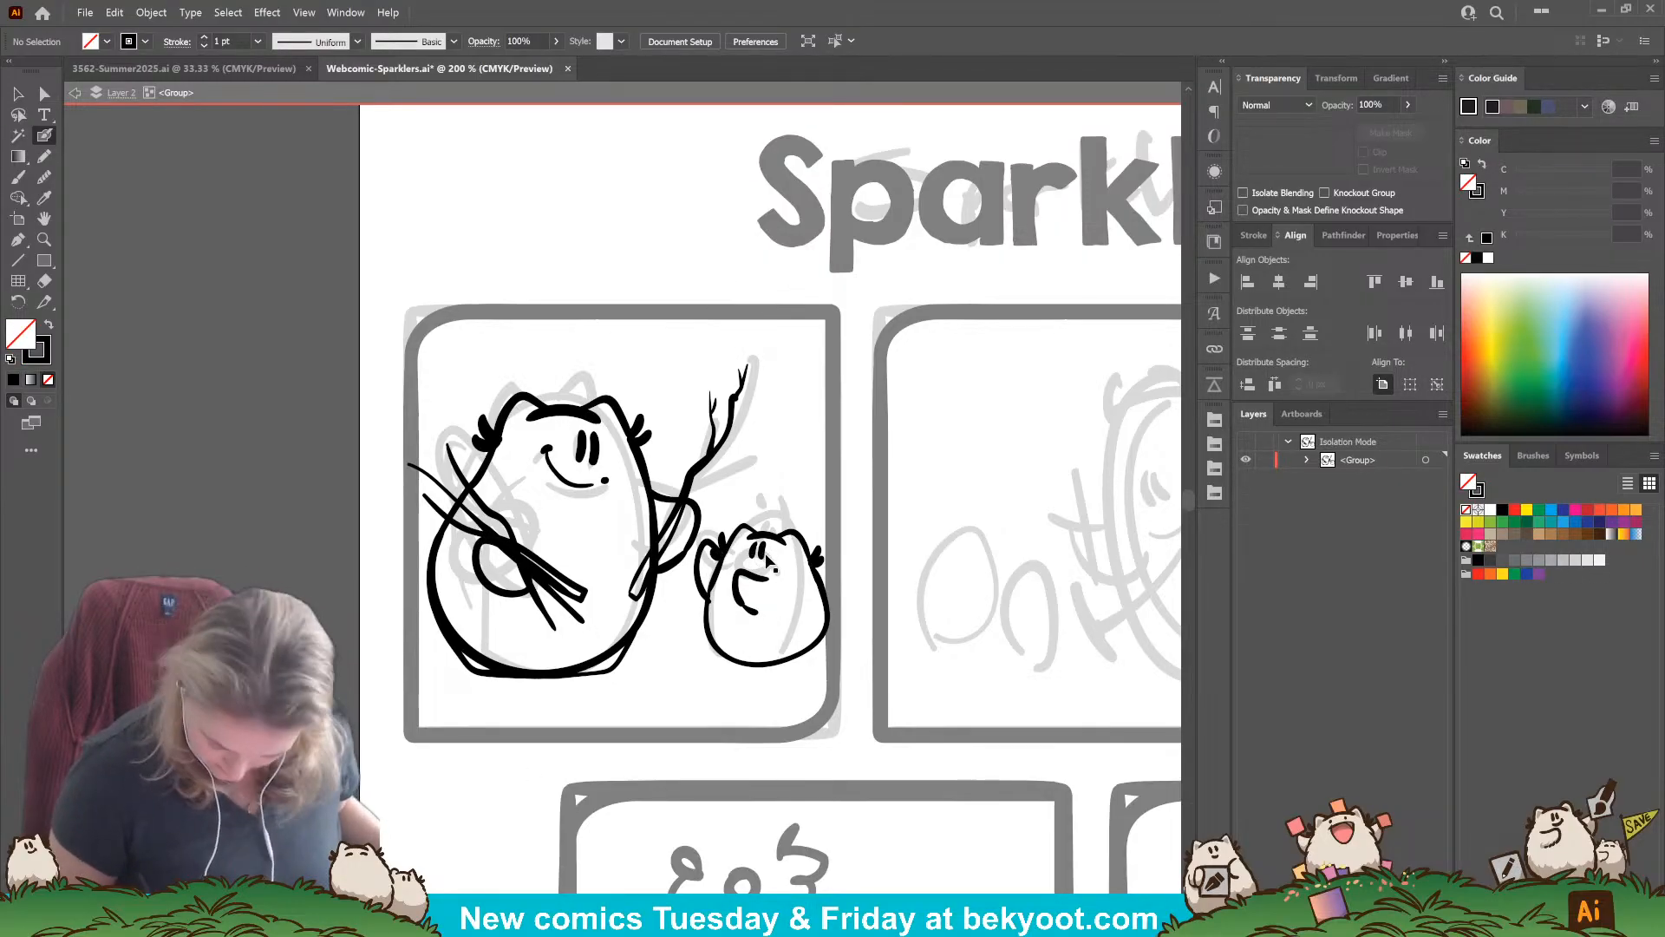
# Step: Adjust the positions of the small character's eye and raised outer arm slightly
pyautogui.moveTo(754, 555); pyautogui.dragTo(756, 552)
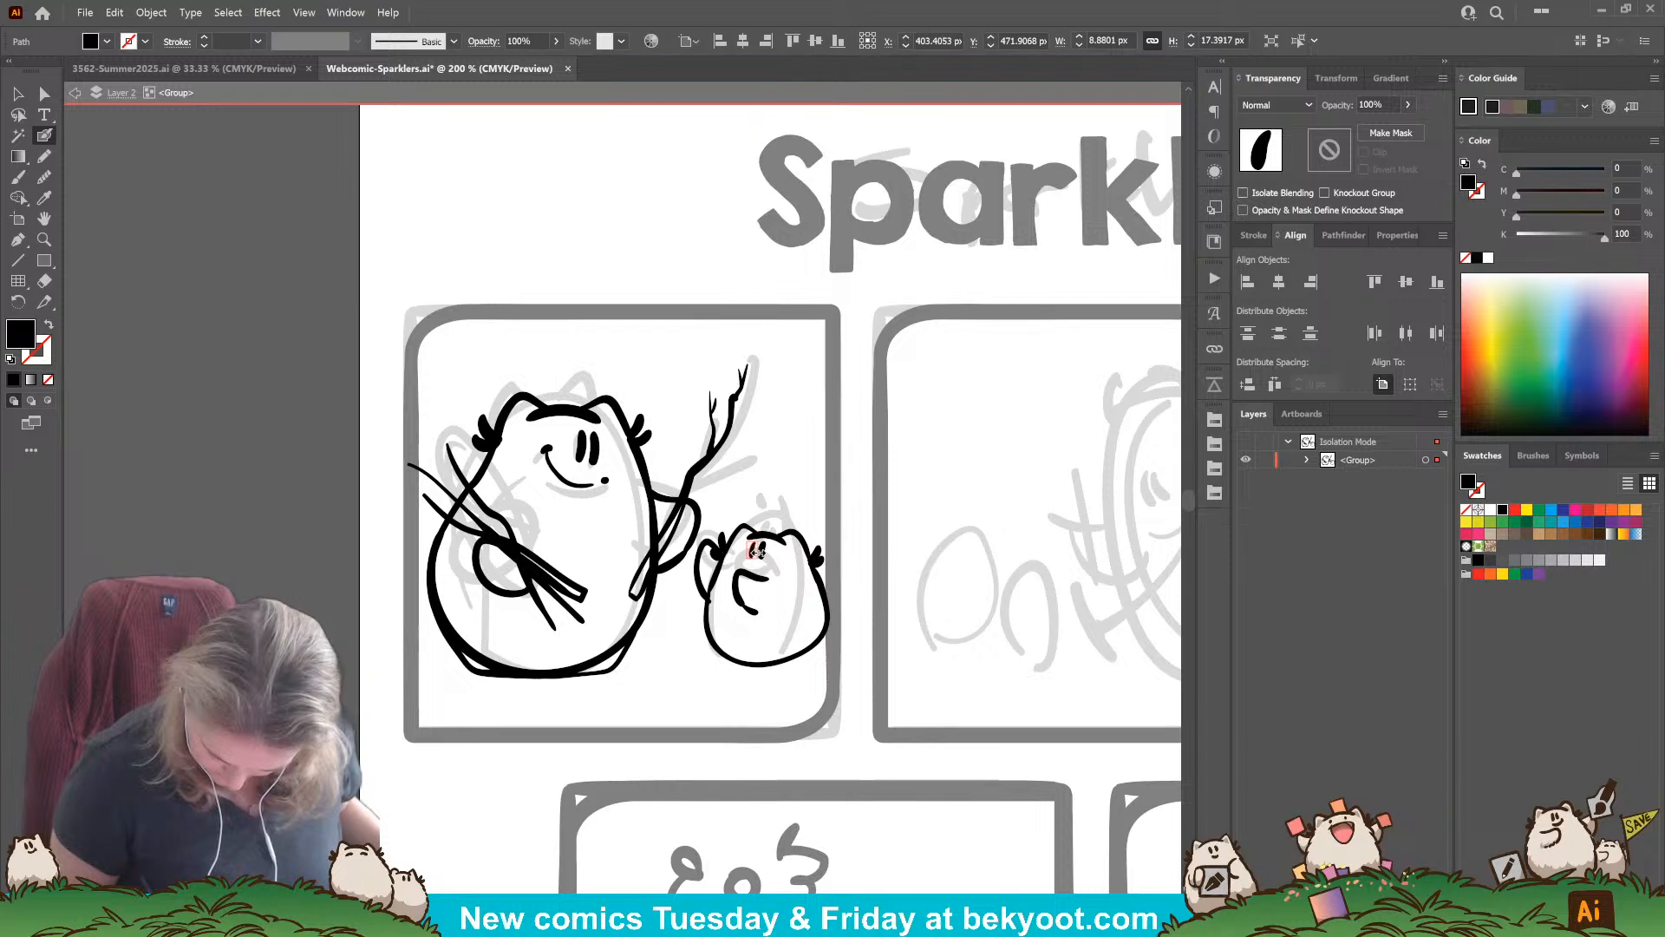
pyautogui.keyDown('ctrl'); pyautogui.click(788, 517); pyautogui.keyUp('ctrl')
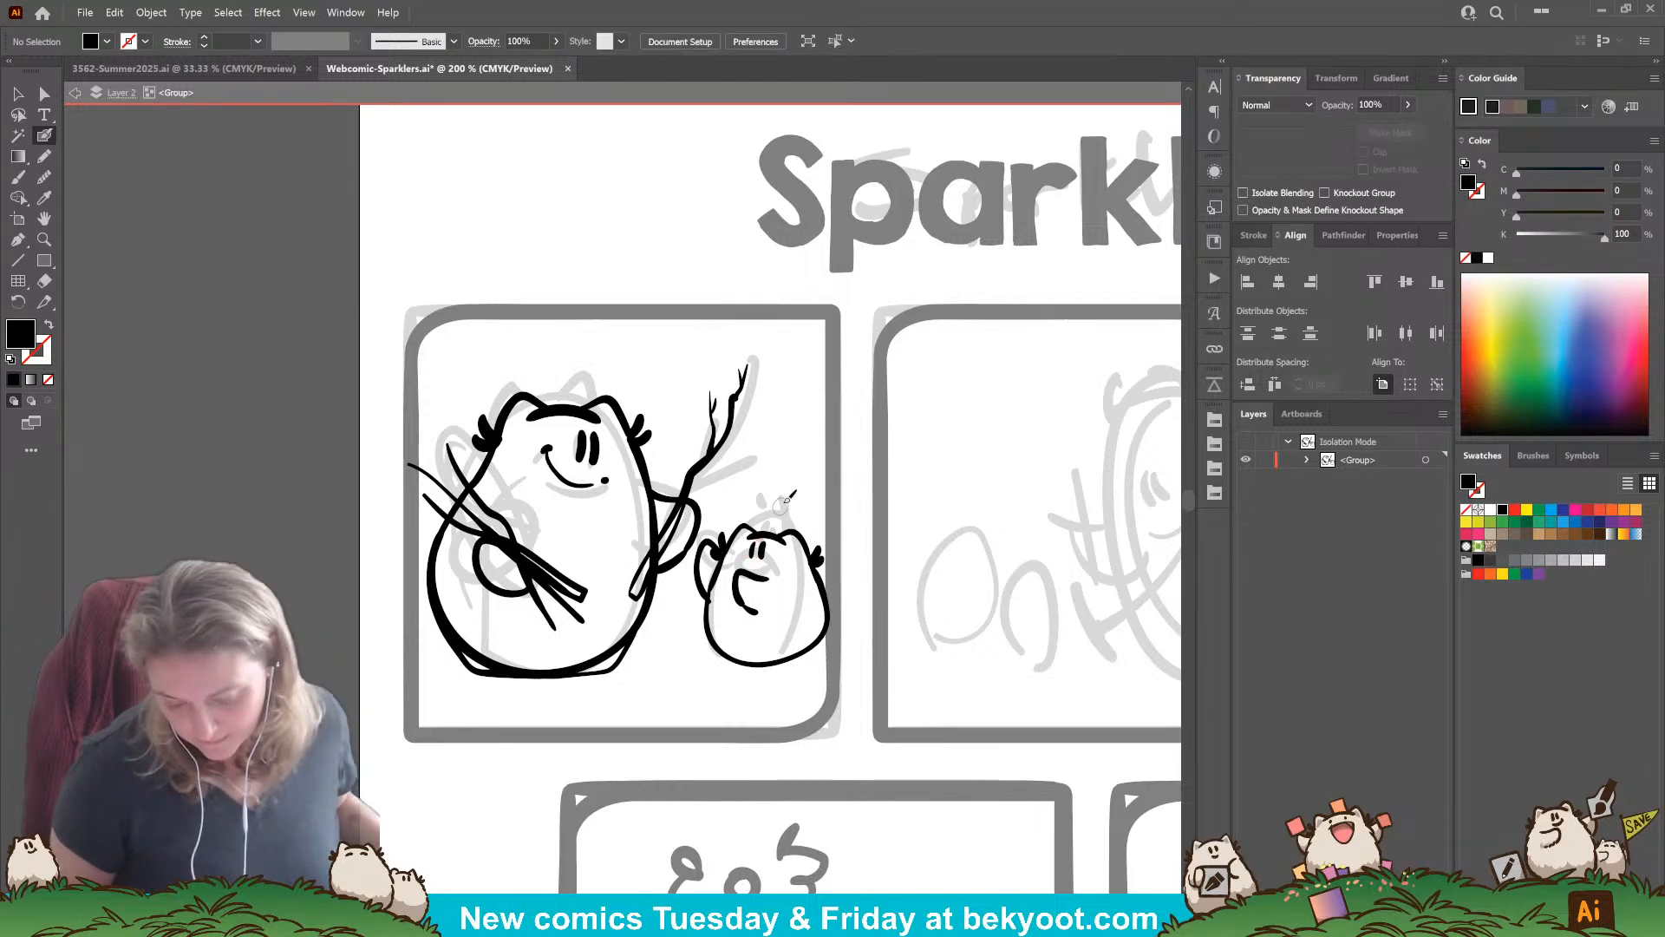
pyautogui.keyDown('ctrl'); pyautogui.click(701, 588); pyautogui.keyUp('ctrl')
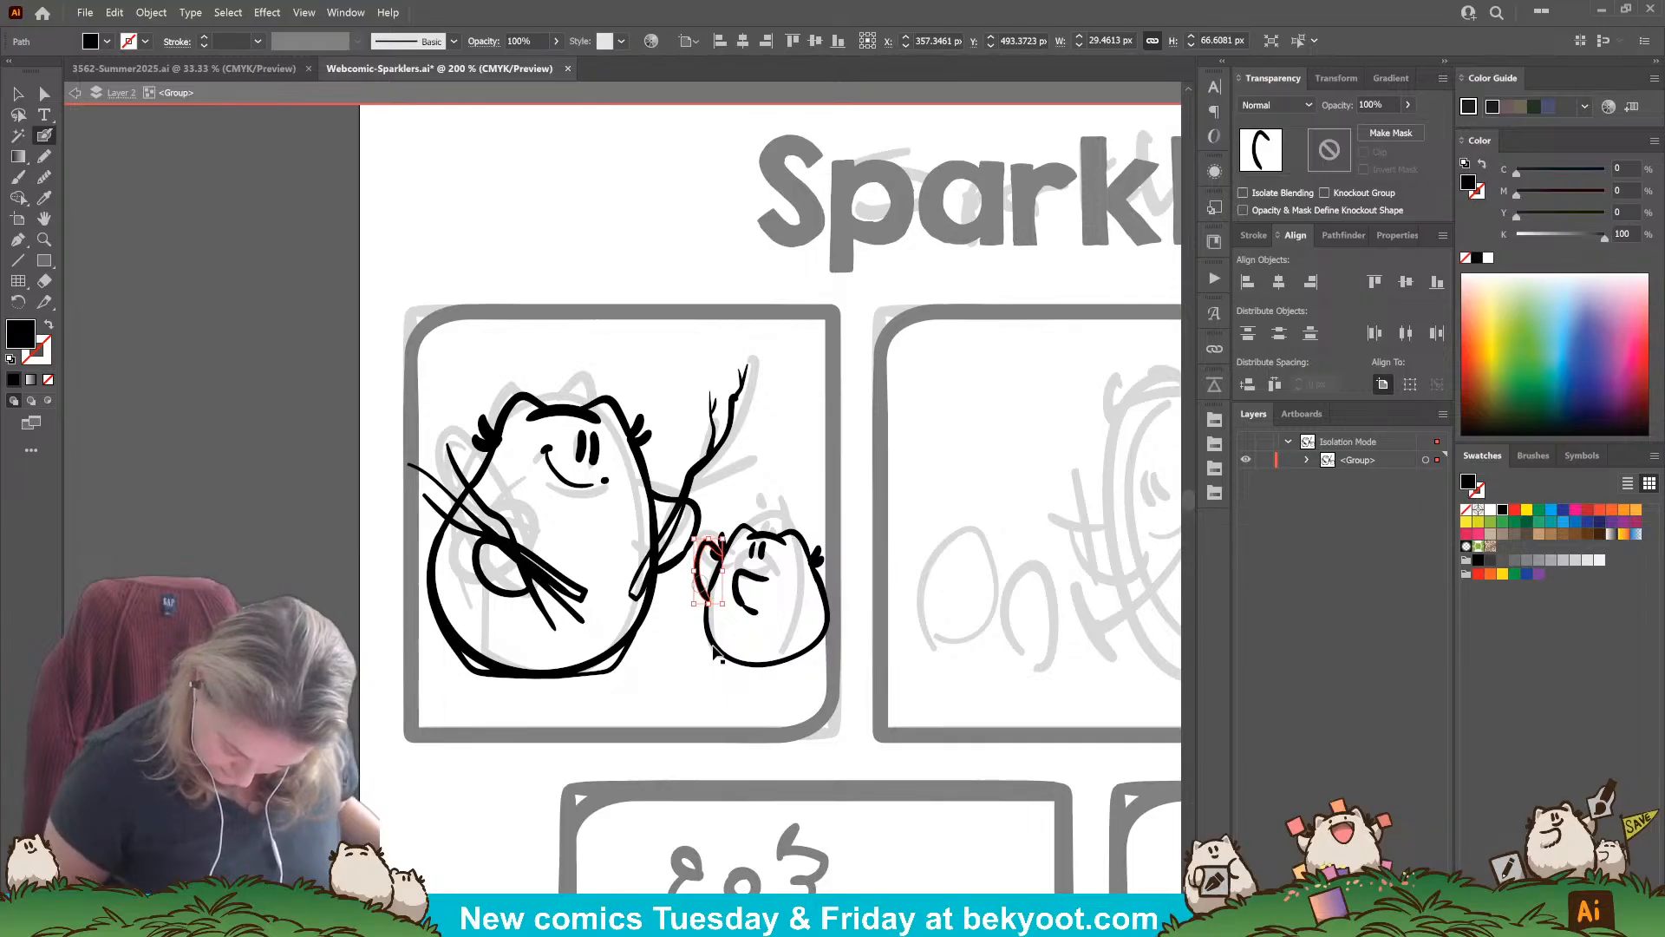
pyautogui.keyDown('ctrl'); pyautogui.click(715, 700); pyautogui.keyUp('ctrl')
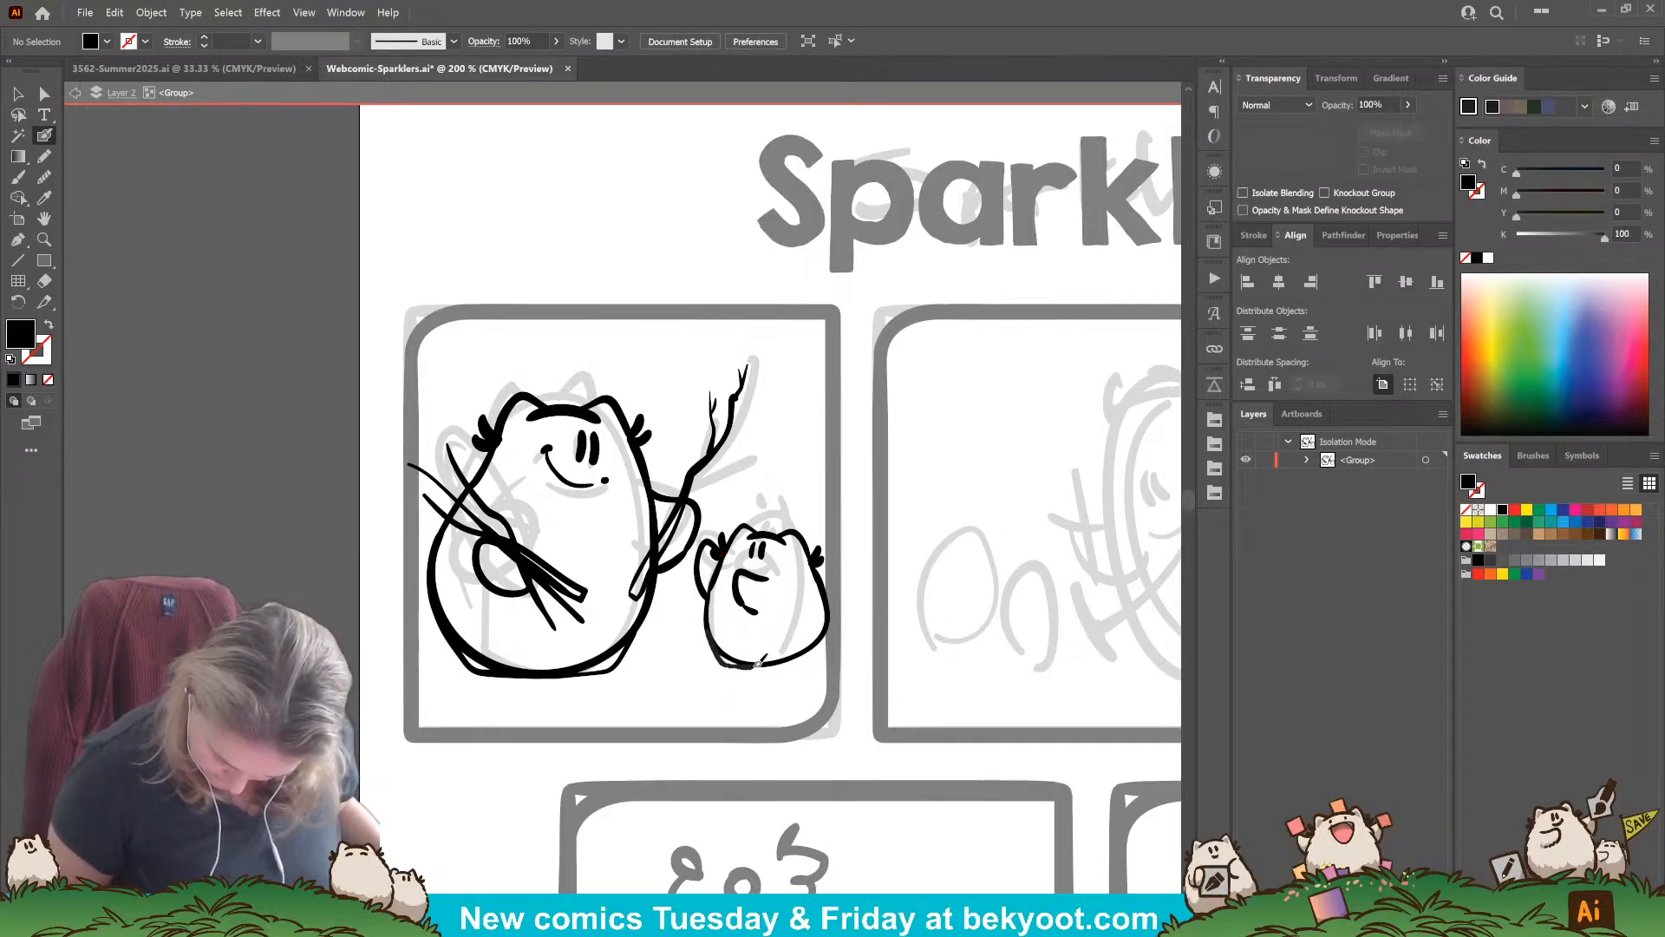
# Step: Ink a flattened base with angled corners under the small character, and dot in its nose
pyautogui.hotkey('shift', 'x')
pyautogui.moveTo(824, 637); pyautogui.dragTo(765, 664)
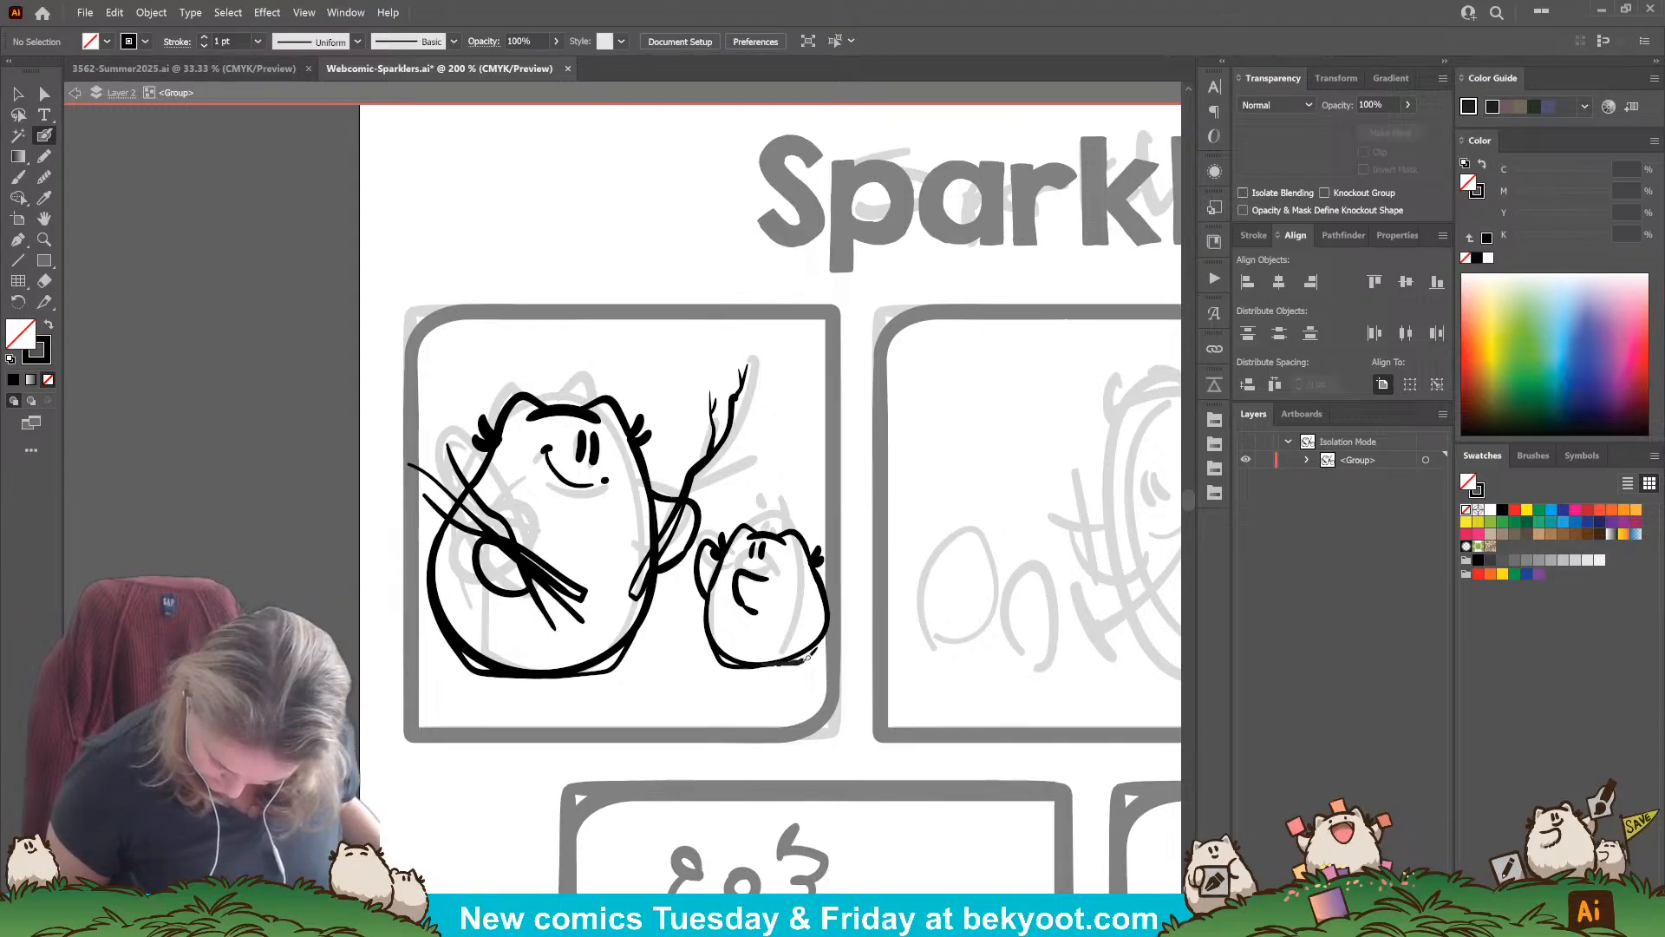
pyautogui.moveTo(823, 636); pyautogui.dragTo(826, 626)
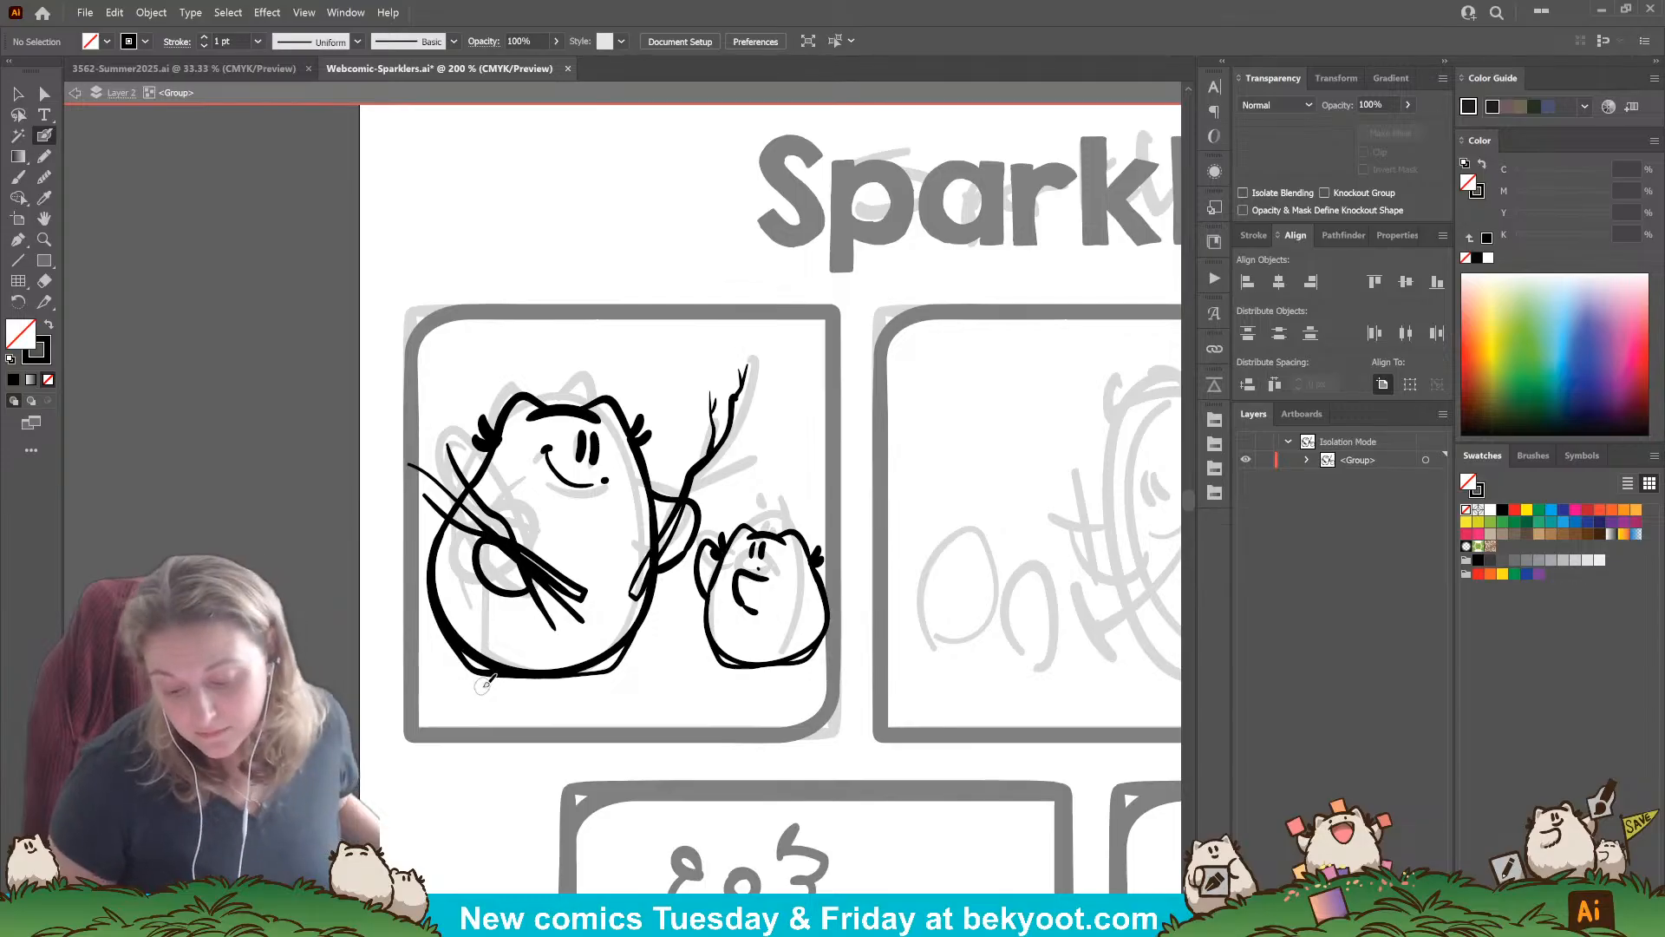
# Step: Fine-tune the placement of the small character's two arms and eyes
pyautogui.moveTo(720, 539); pyautogui.dragTo(710, 601)
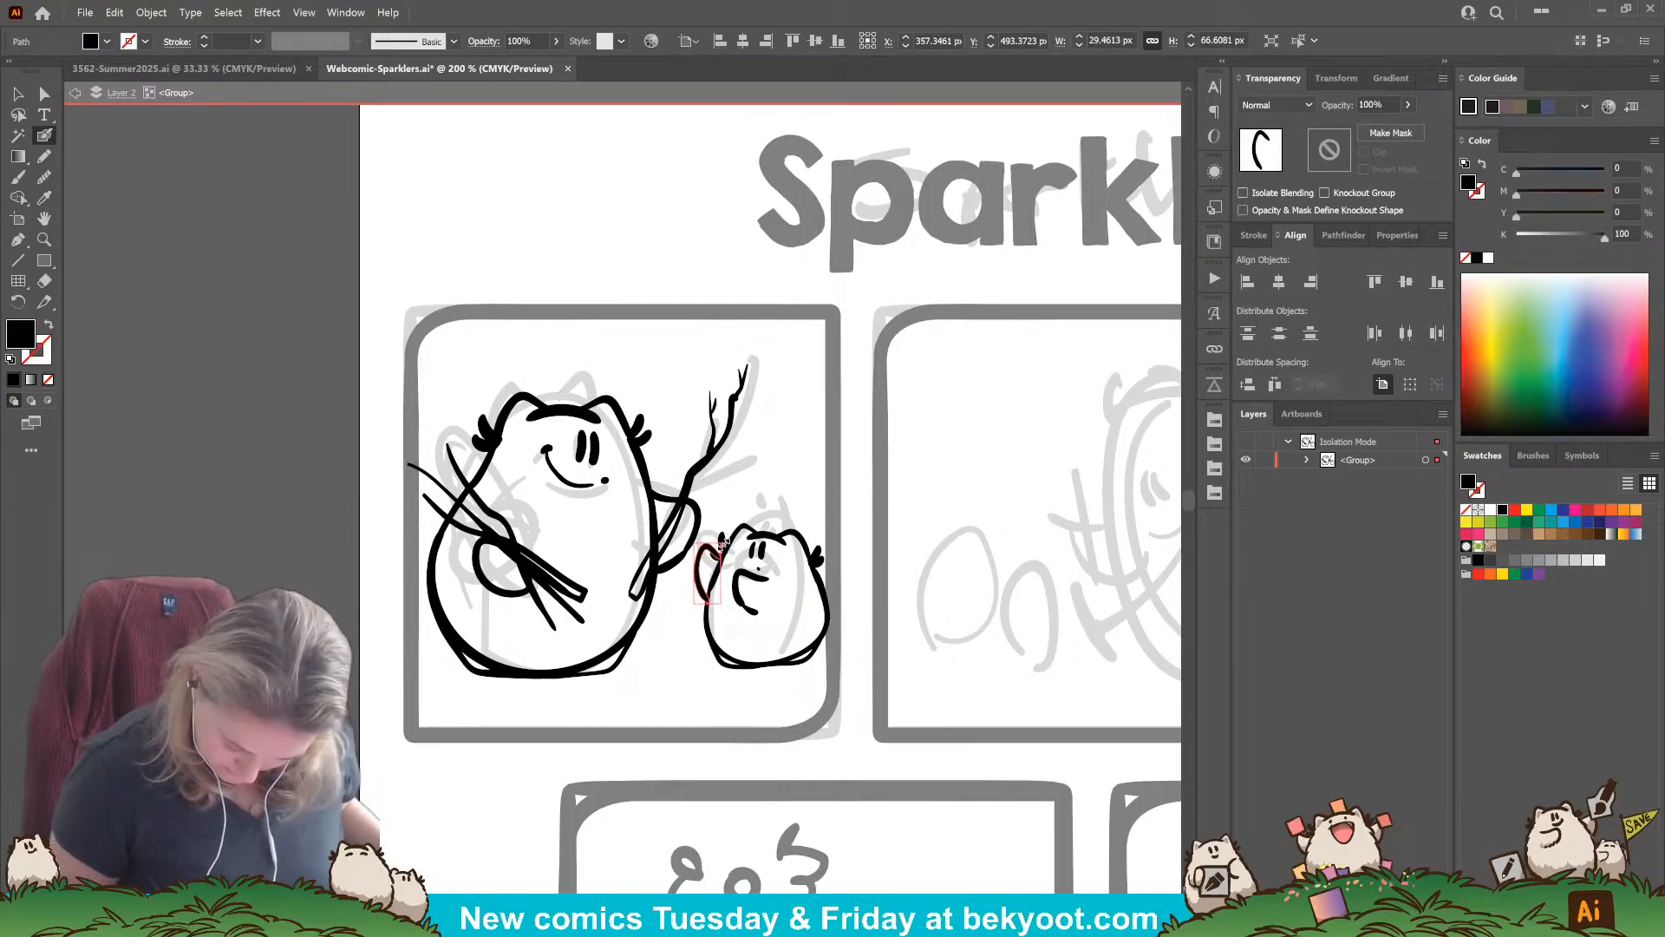
pyautogui.keyDown('ctrl'); pyautogui.click(687, 681); pyautogui.keyUp('ctrl')
pyautogui.moveTo(741, 612); pyautogui.dragTo(750, 614)
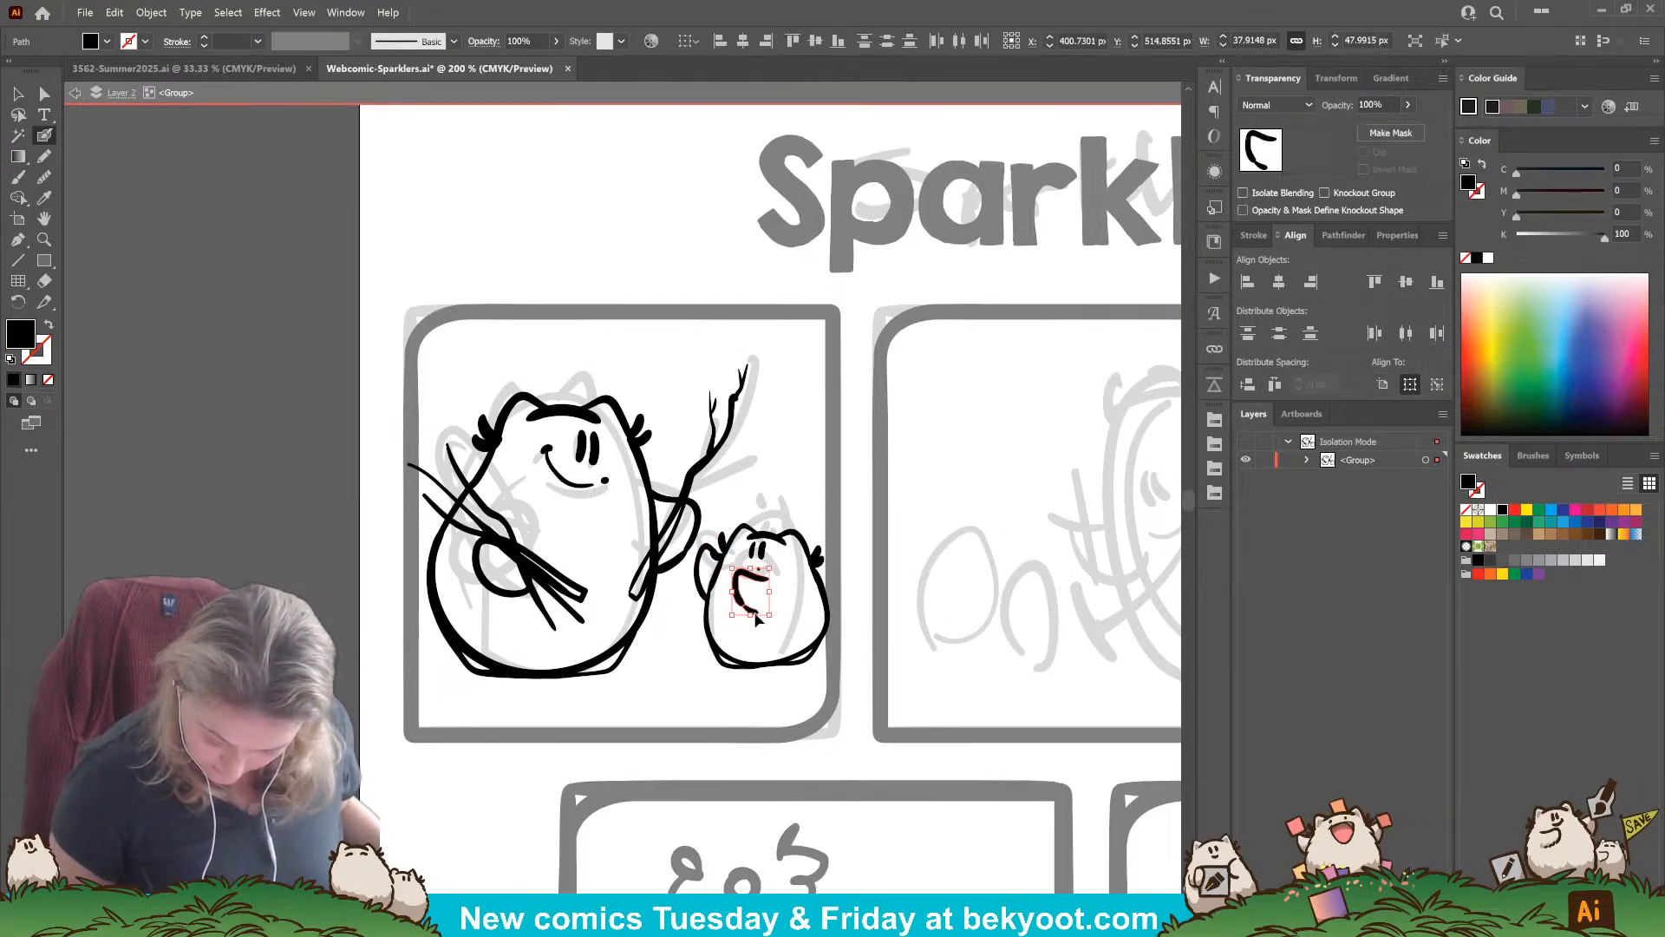
pyautogui.keyDown('ctrl'); pyautogui.click(778, 538); pyautogui.keyUp('ctrl')
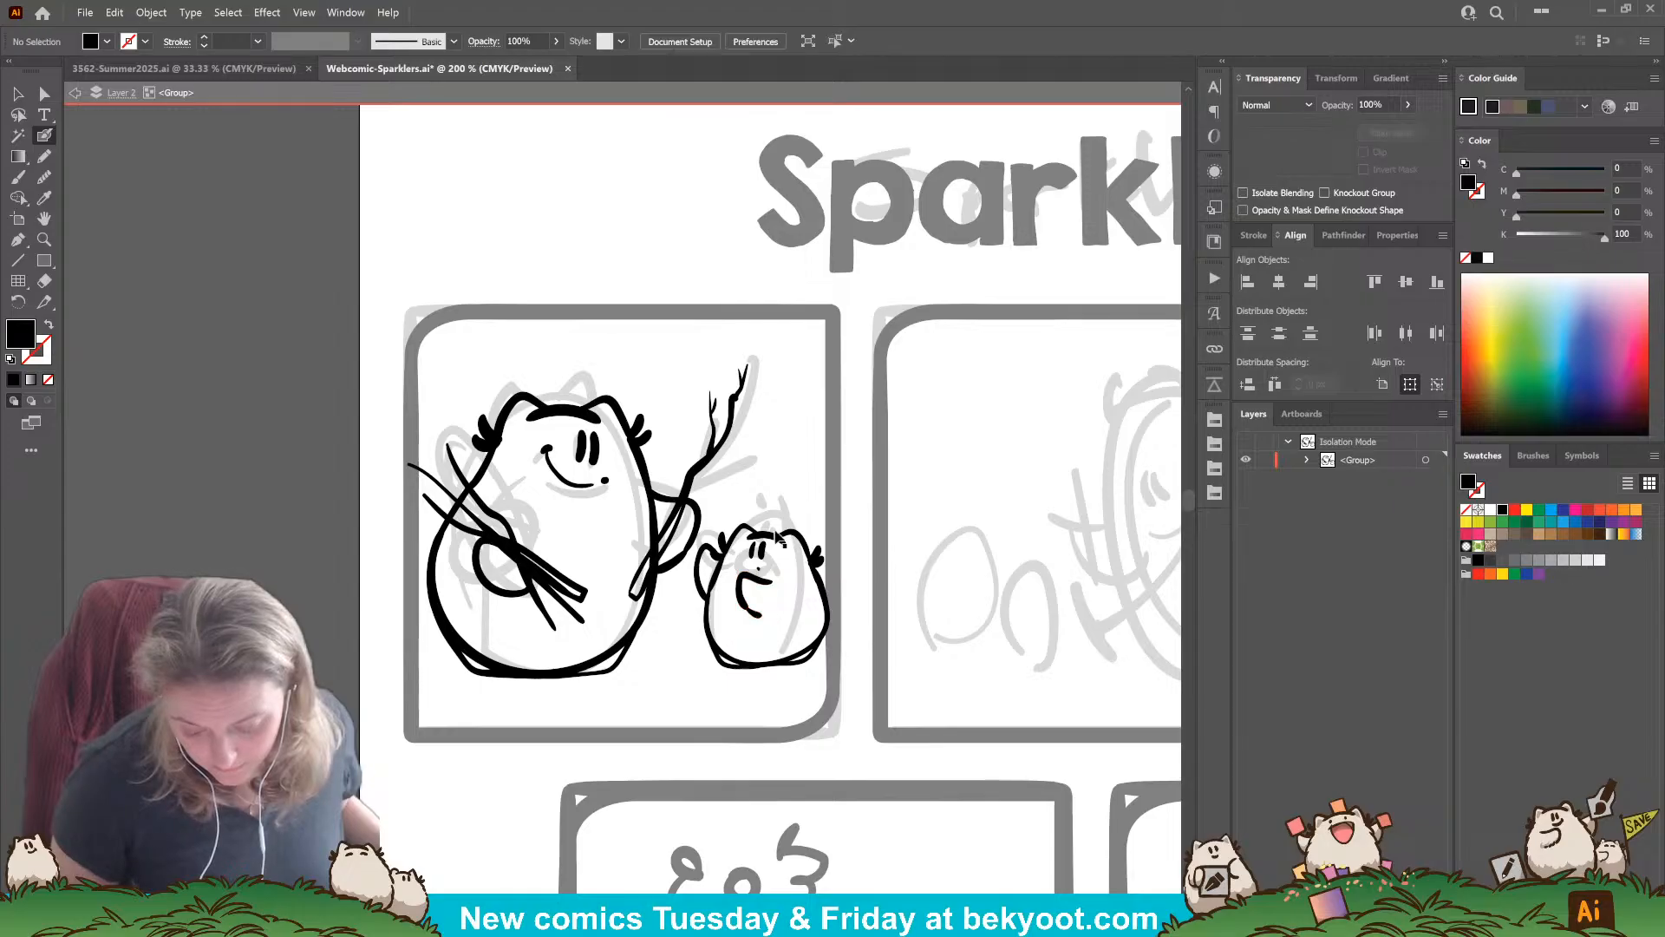
pyautogui.moveTo(761, 542); pyautogui.dragTo(759, 556)
pyautogui.hotkey('ctrl', 'shift', 'a')
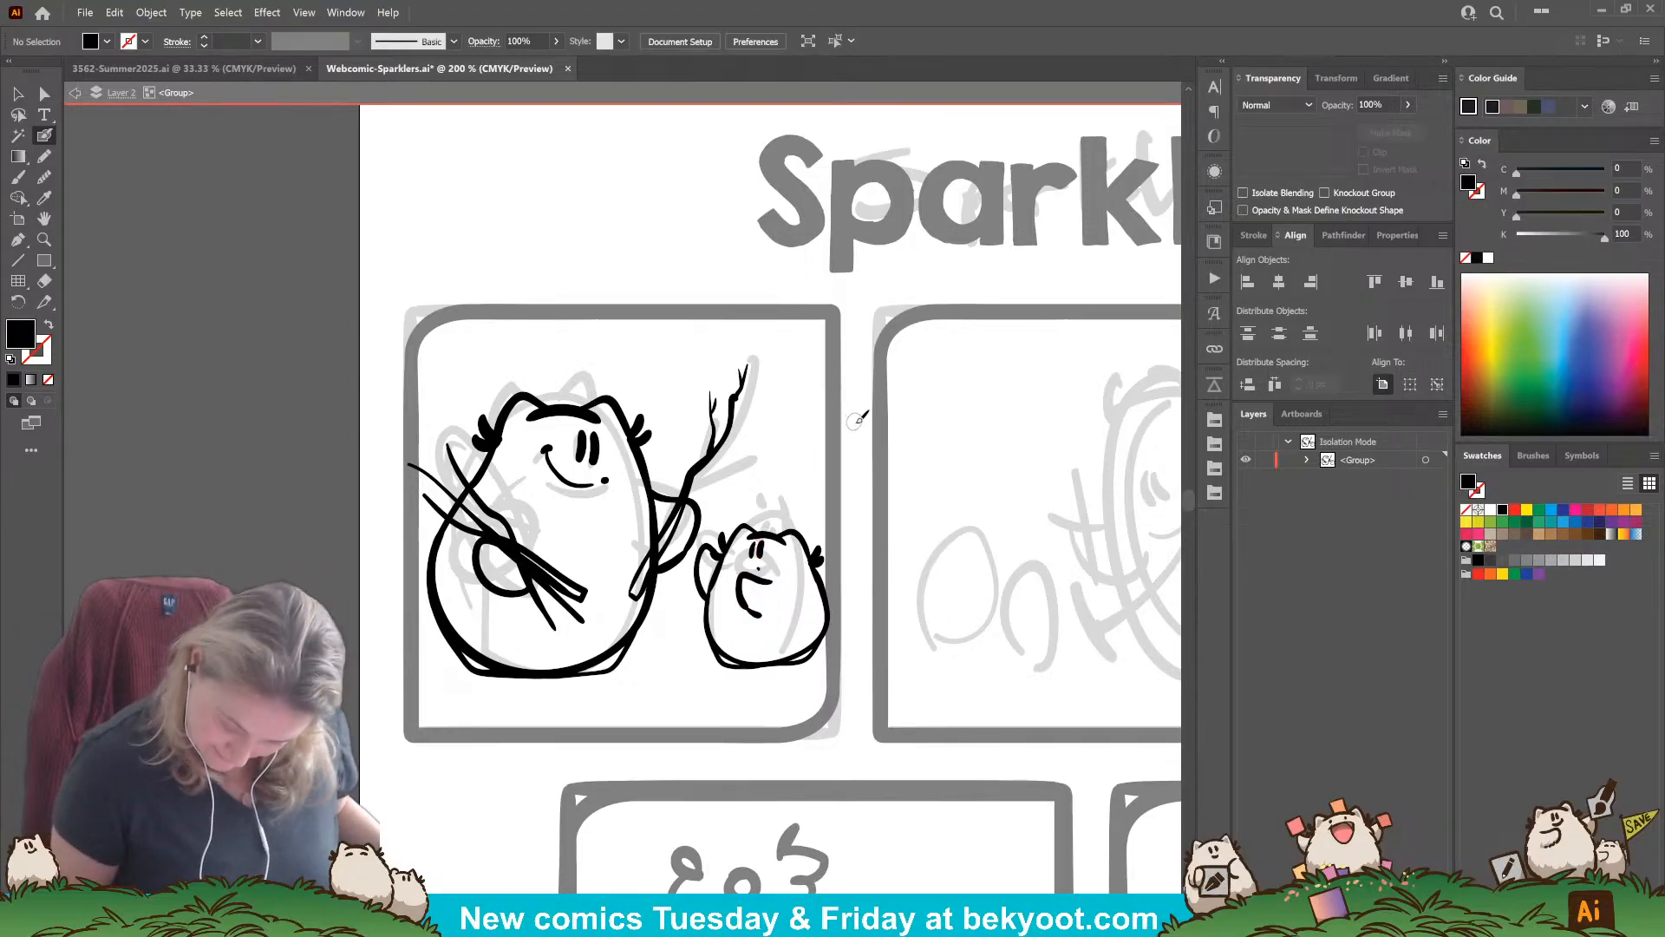
# Step: Ink a small question mark above the small character's head
pyautogui.moveTo(770, 501); pyautogui.dragTo(772, 513)
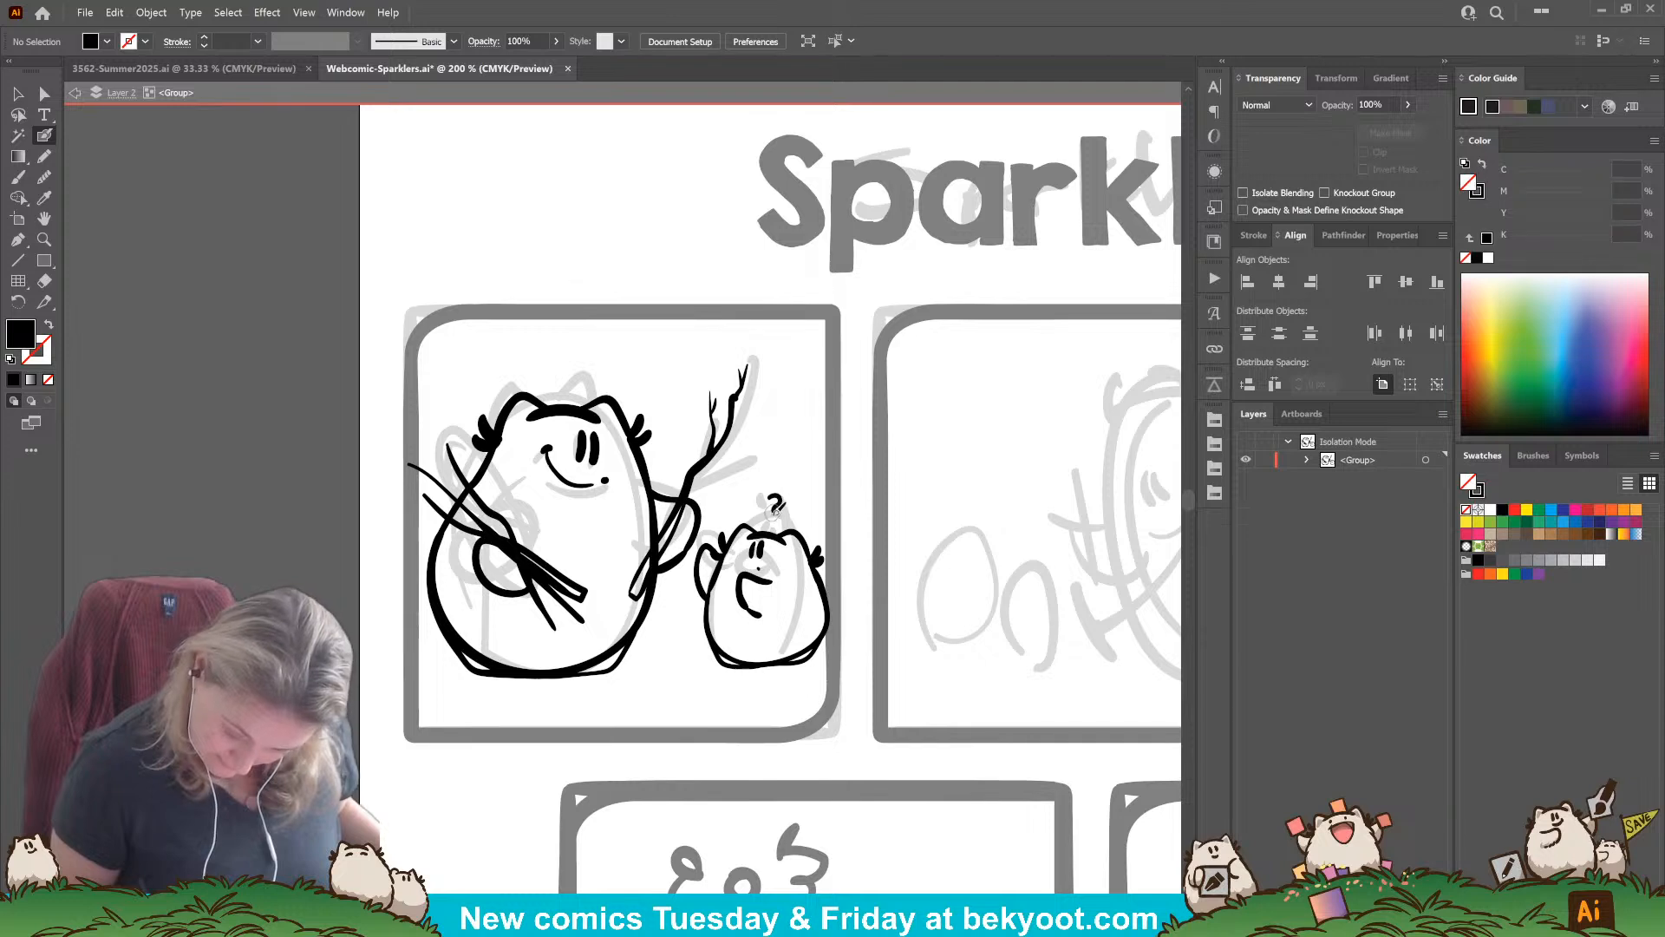
# Step: Finish the small character's question mark and ink the ground line with grass between and beneath the two characters
pyautogui.click(771, 521)
pyautogui.moveTo(743, 716); pyautogui.dragTo(769, 675)
pyautogui.moveTo(718, 626); pyautogui.dragTo(855, 631)
pyautogui.moveTo(735, 623)
pyautogui.mouseDown()
pyautogui.moveTo(720, 591)
pyautogui.moveTo(700, 598)
pyautogui.moveTo(712, 618)
pyautogui.moveTo(646, 620)
pyautogui.moveTo(698, 653)
pyautogui.moveTo(726, 618)
pyautogui.moveTo(664, 632)
pyautogui.moveTo(744, 648)
pyautogui.mouseUp()
pyautogui.hotkey('ctrl', 'z')
pyautogui.moveTo(605, 626)
pyautogui.mouseDown()
pyautogui.moveTo(576, 633)
pyautogui.moveTo(752, 638)
pyautogui.mouseUp()
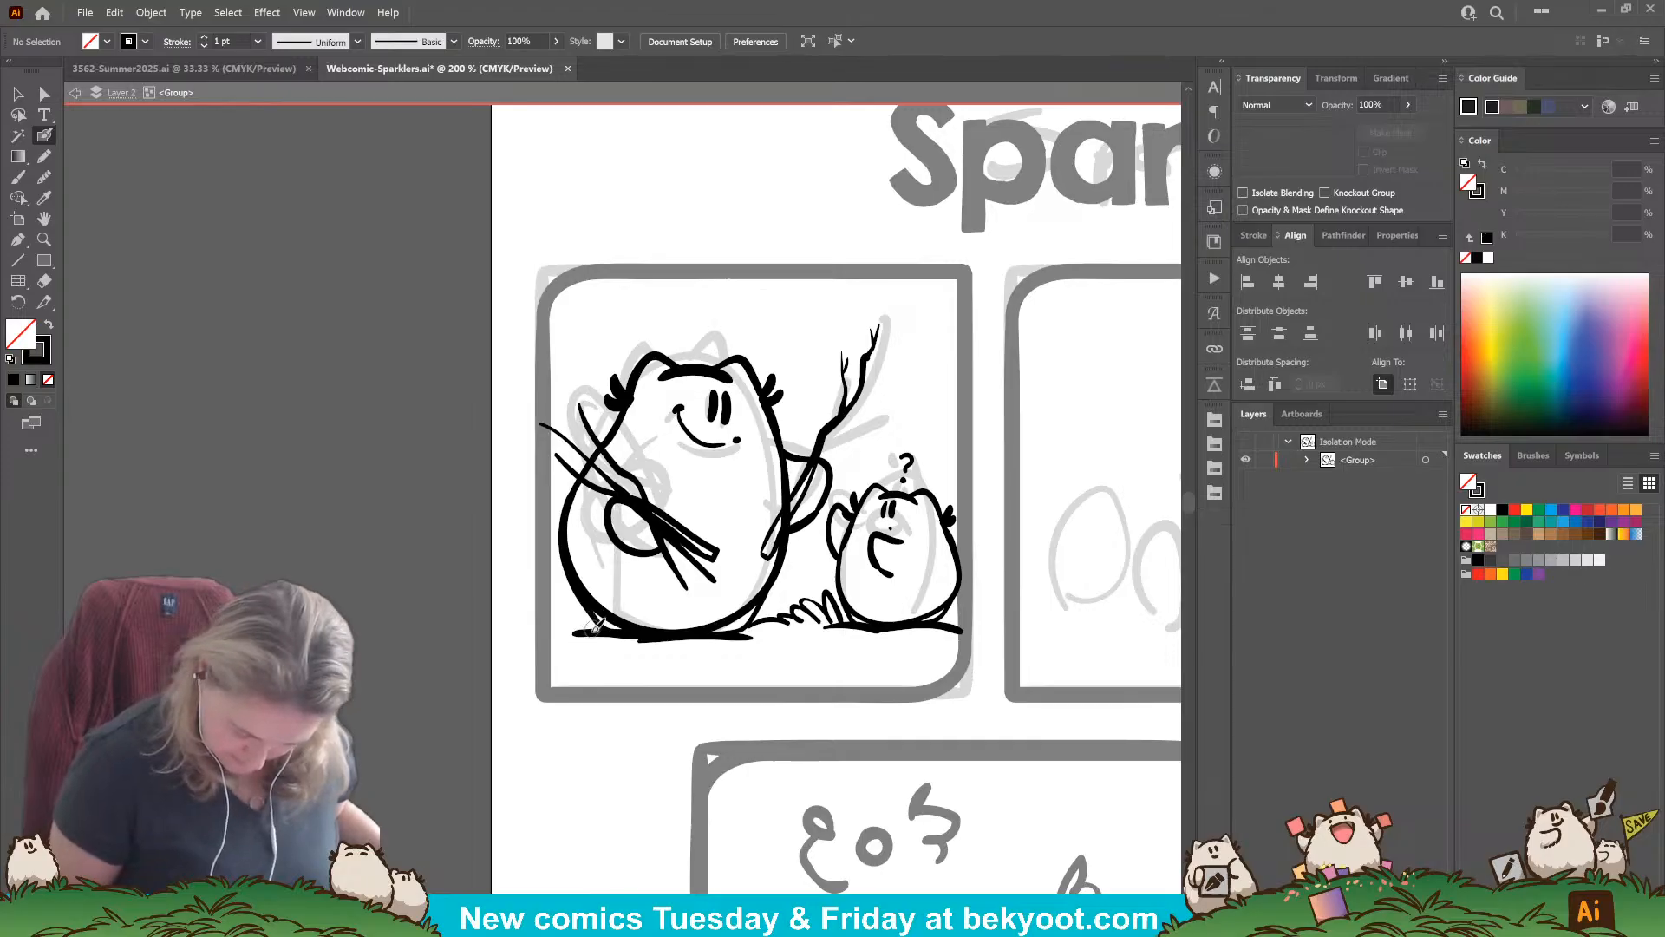
# Step: Ink a grass tuft beside the large character's base and three grass clumps along the foreground of the first panel
pyautogui.moveTo(591, 631)
pyautogui.mouseDown()
pyautogui.moveTo(574, 601)
pyautogui.moveTo(548, 627)
pyautogui.moveTo(593, 642)
pyautogui.moveTo(574, 671)
pyautogui.mouseUp()
pyautogui.moveTo(600, 655)
pyautogui.mouseDown()
pyautogui.moveTo(628, 686)
pyautogui.moveTo(643, 636)
pyautogui.moveTo(681, 623)
pyautogui.moveTo(690, 652)
pyautogui.moveTo(720, 626)
pyautogui.moveTo(703, 654)
pyautogui.moveTo(745, 656)
pyautogui.moveTo(608, 670)
pyautogui.mouseUp()
pyautogui.moveTo(850, 665)
pyautogui.mouseDown()
pyautogui.moveTo(822, 631)
pyautogui.moveTo(763, 666)
pyautogui.moveTo(800, 643)
pyautogui.mouseUp()
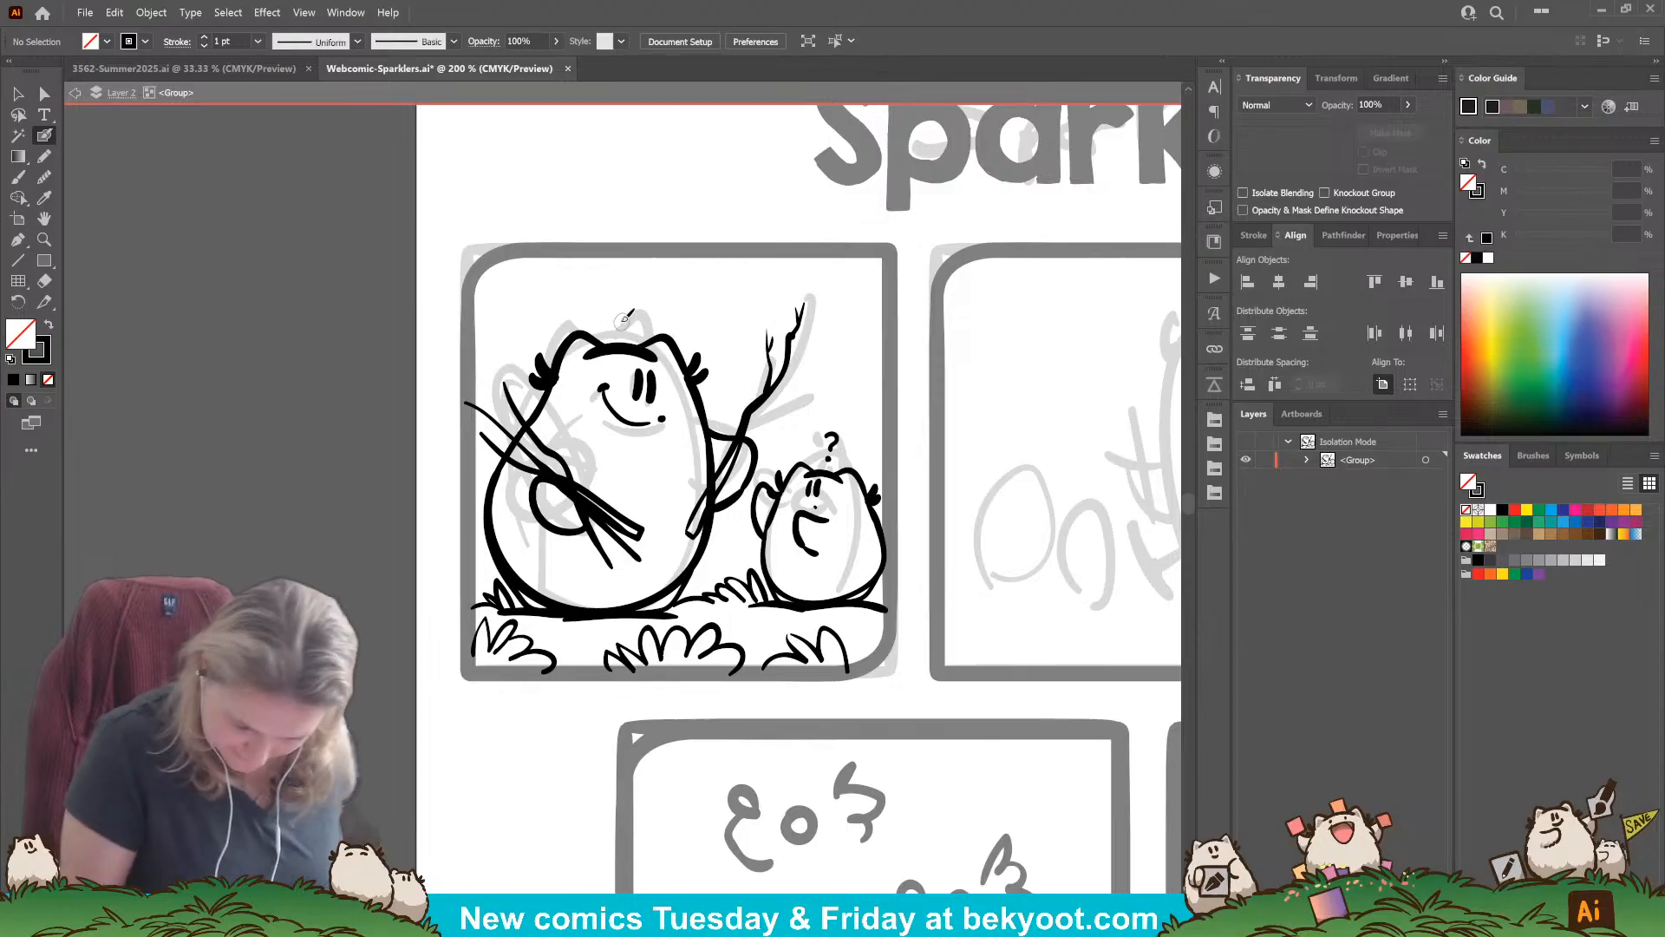
# Step: Ink a small solid heart with a short accent mark beside the large character's cheek
pyautogui.moveTo(720, 361)
pyautogui.mouseDown()
pyautogui.moveTo(731, 338)
pyautogui.moveTo(712, 384)
pyautogui.moveTo(731, 385)
pyautogui.mouseUp()
pyautogui.keyDown('ctrl'); pyautogui.click(733, 314); pyautogui.keyUp('ctrl')
pyautogui.moveTo(783, 731); pyautogui.dragTo(663, 710)
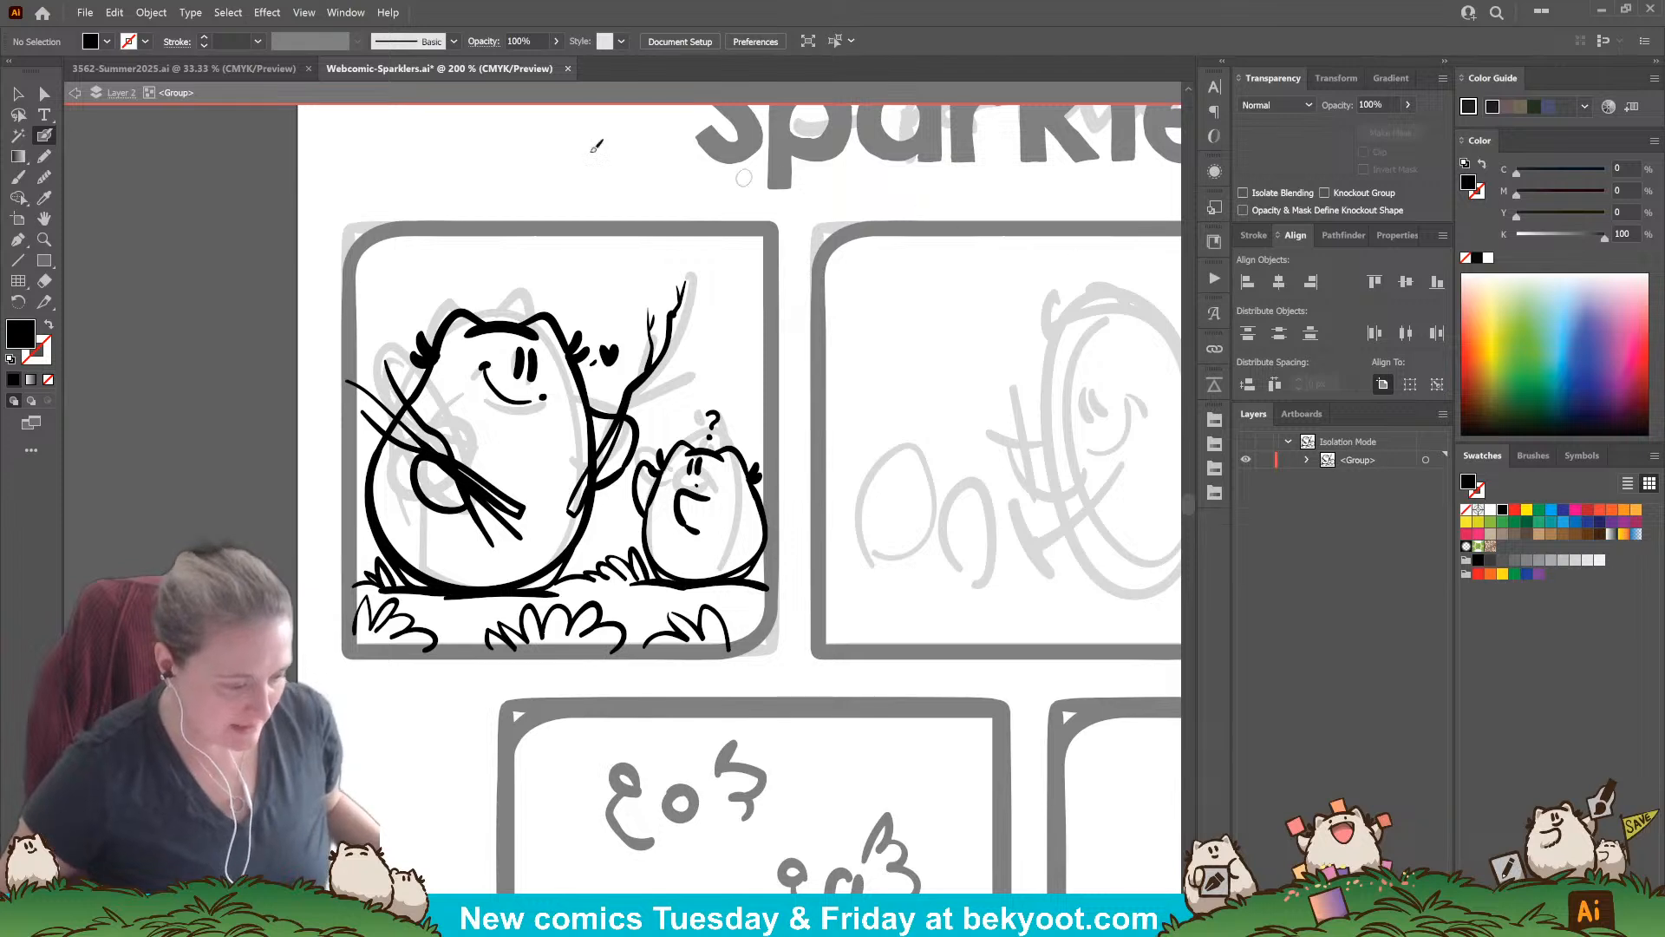
# Step: Leave the drawing group's isolation mode and save the webcomic document
pyautogui.press('v')
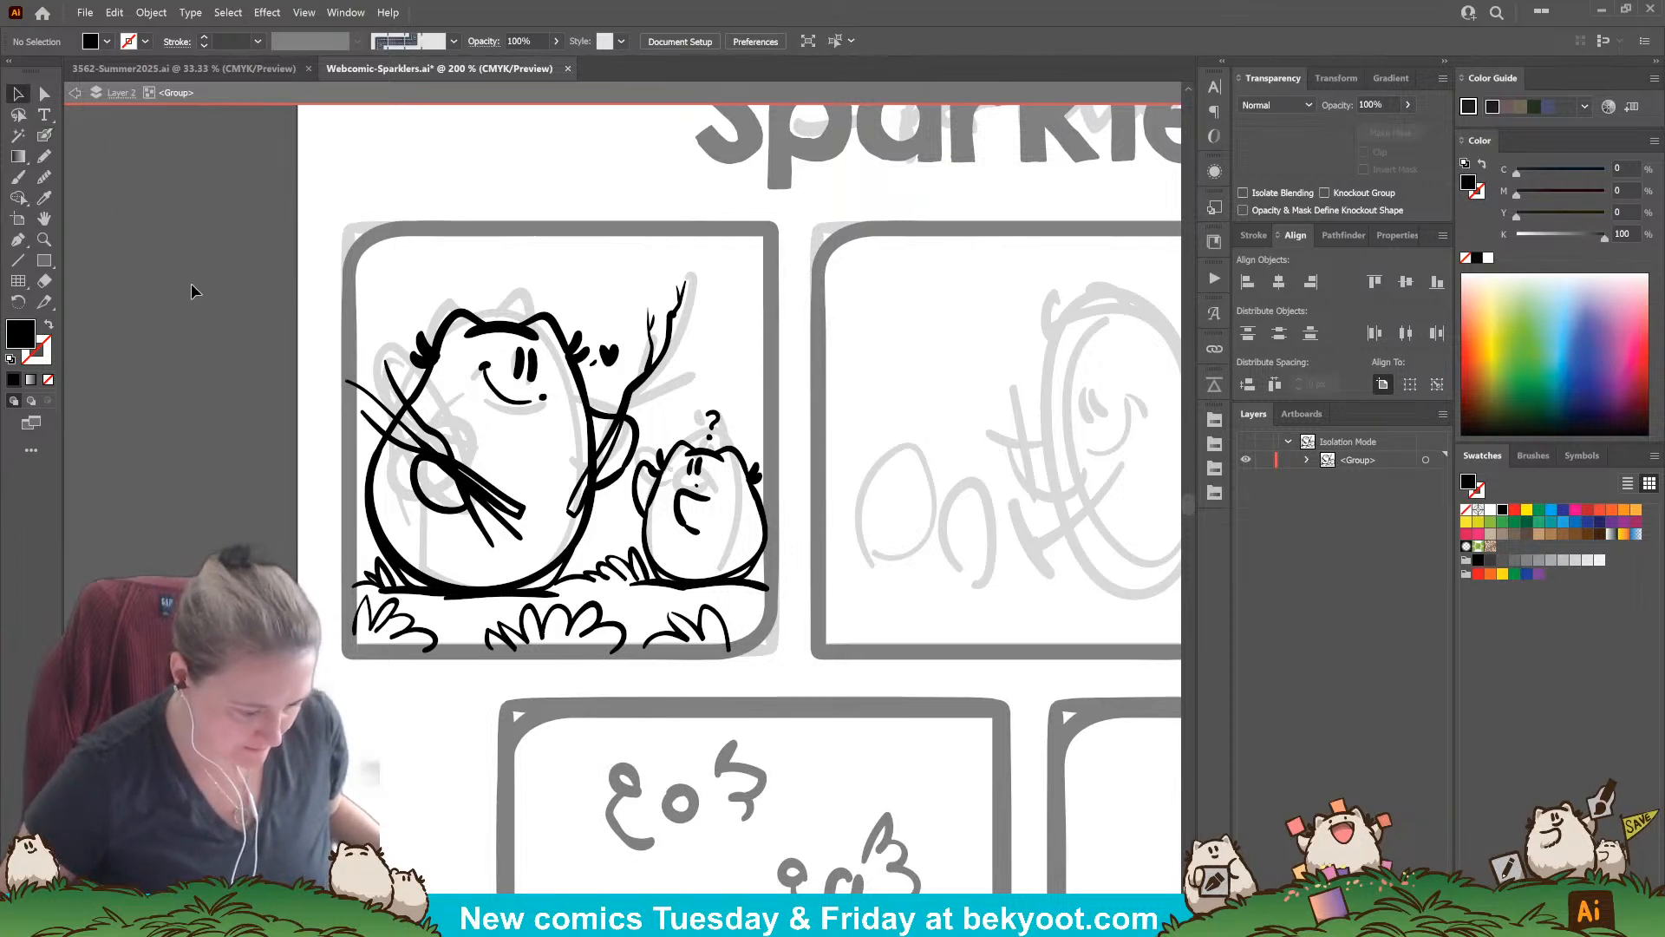
pyautogui.doubleClick(191, 283)
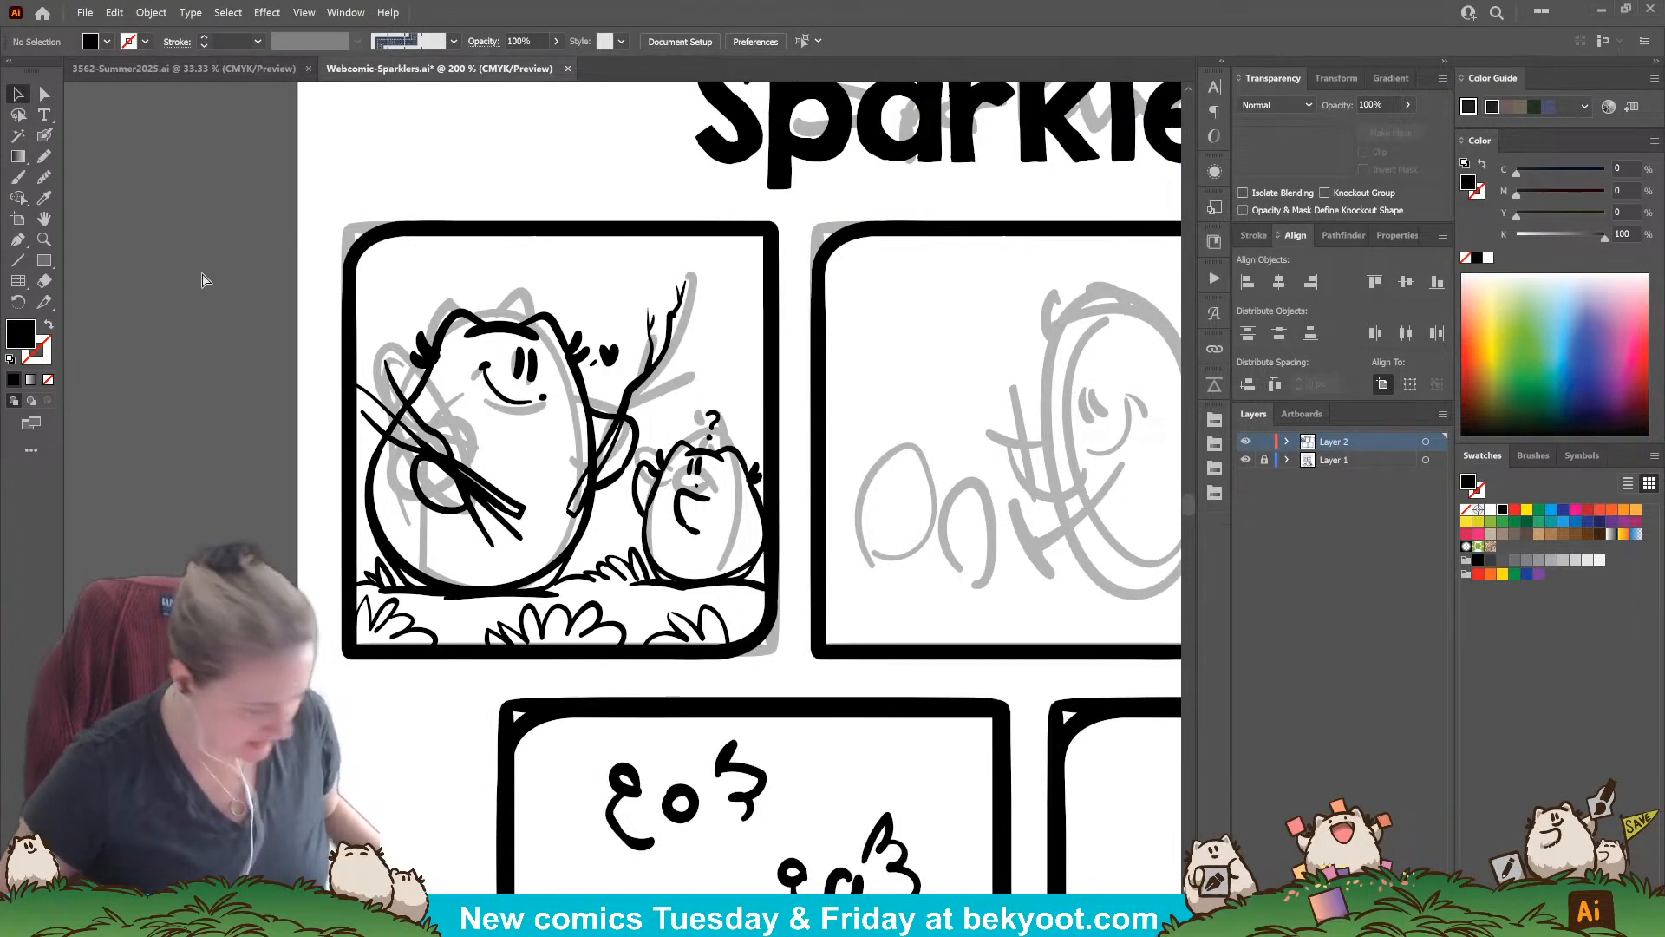
pyautogui.hotkey('ctrl', 's')
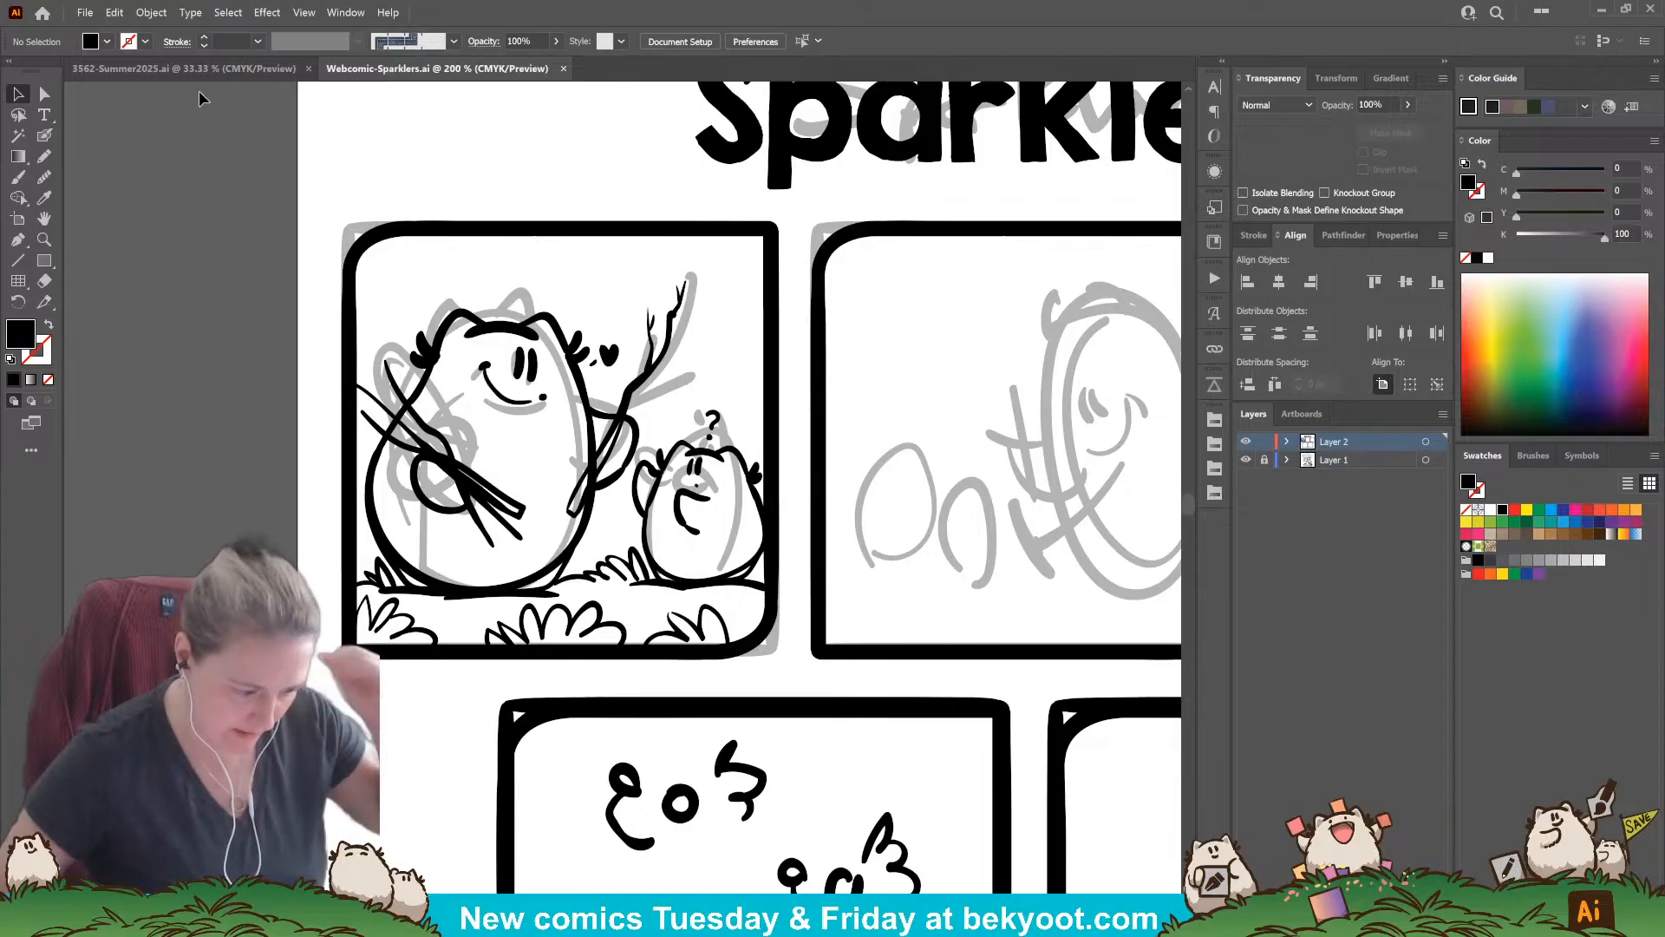
# Step: Switch to 3562-Summer2025.ai and examine the green Strawberry Festival T-shirt mockups, including the back print and small chest print
pyautogui.click(191, 69)
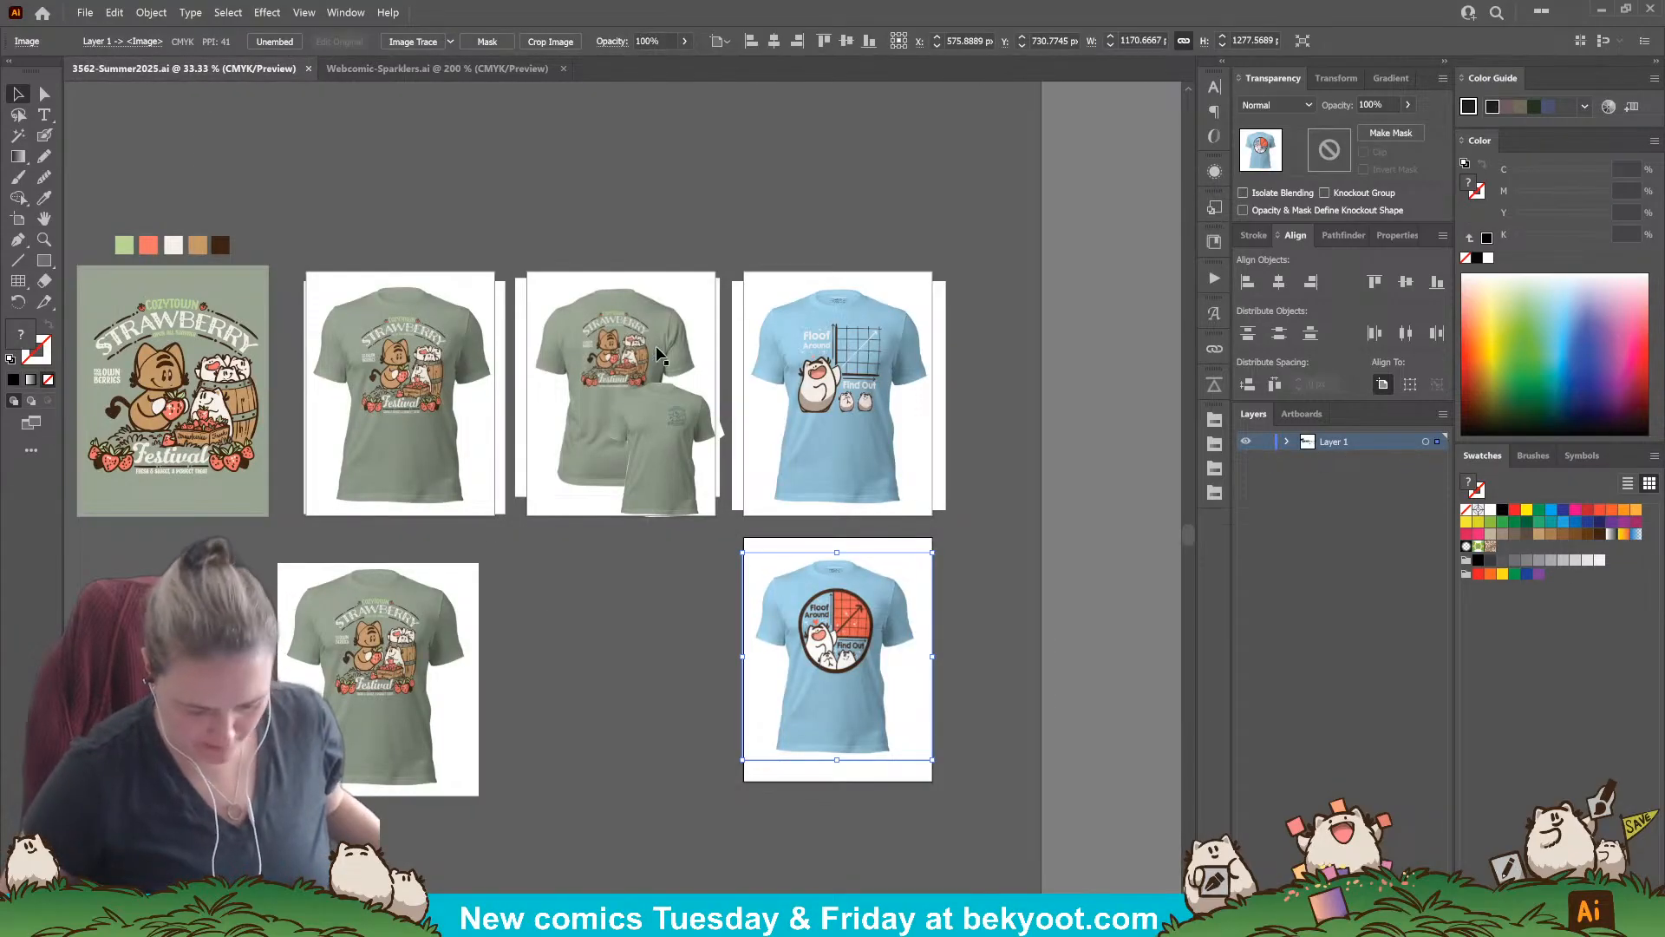
pyautogui.scroll(2, 482, 365)
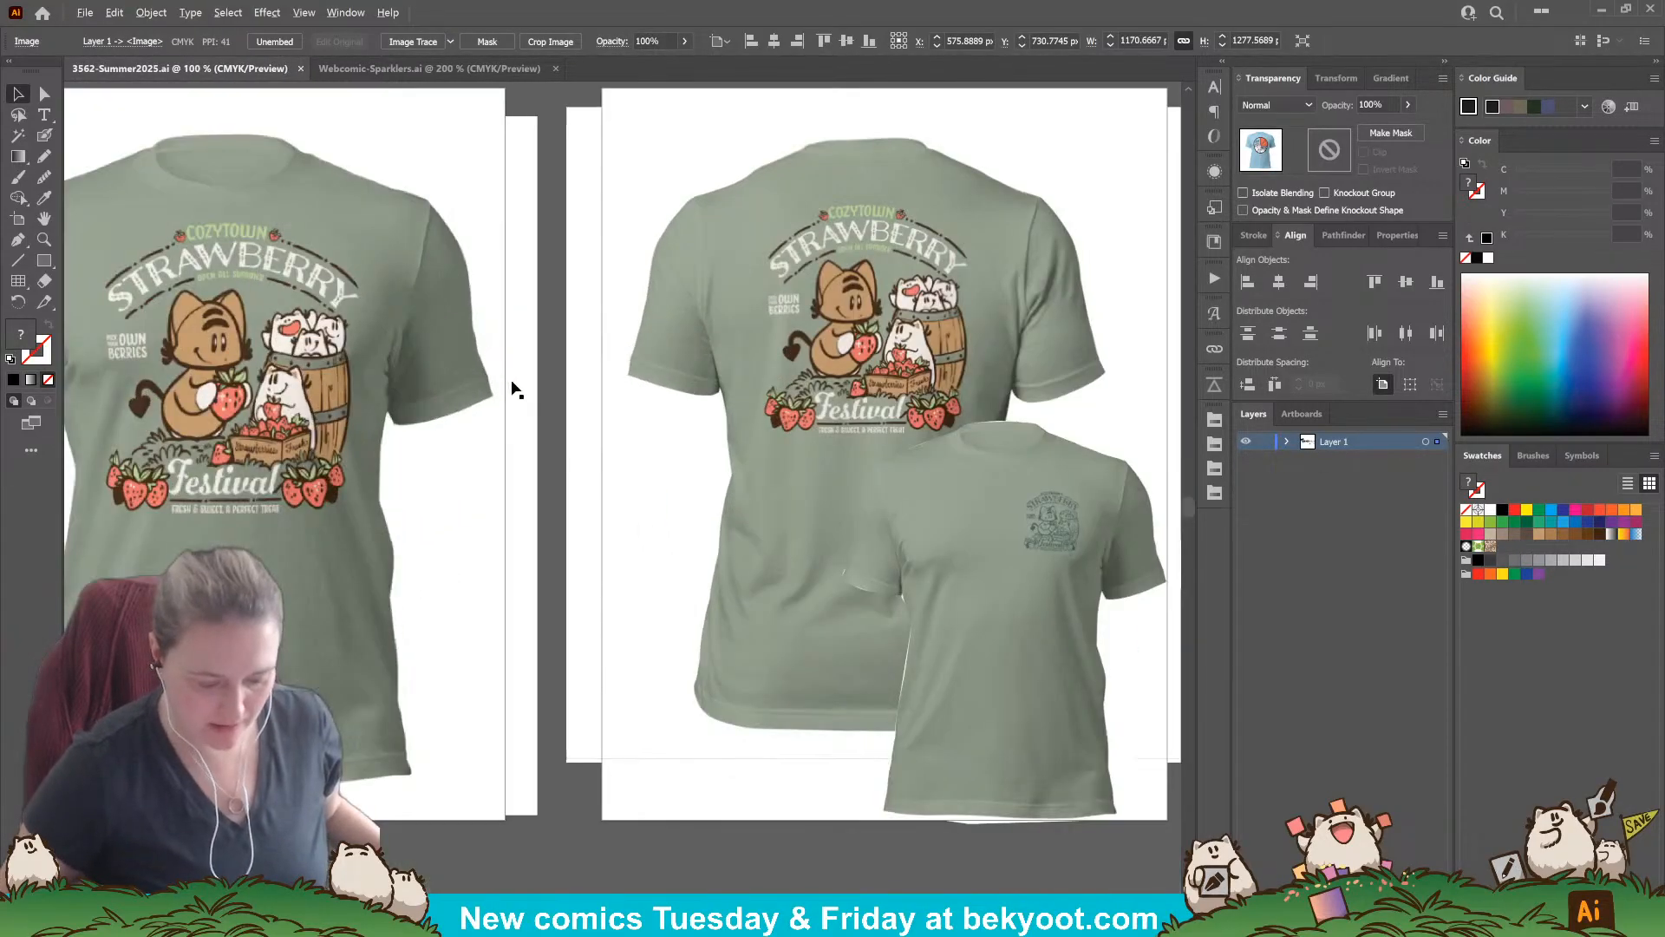
pyautogui.scroll(2, 539, 410)
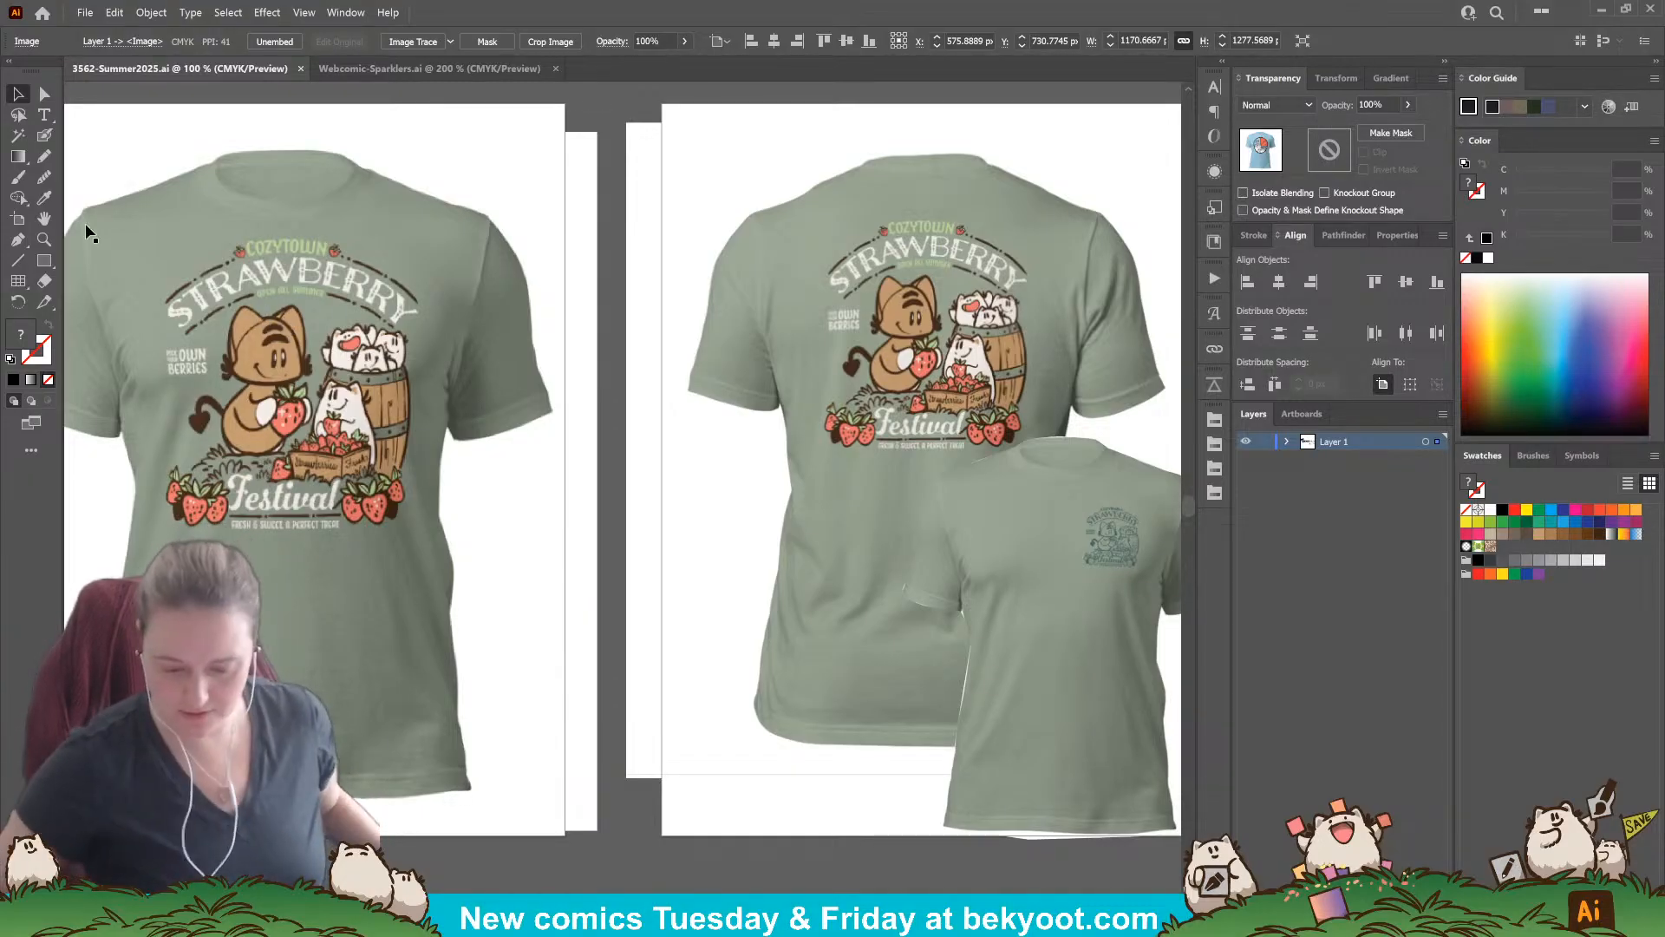
pyautogui.moveTo(896, 360); pyautogui.dragTo(653, 347)
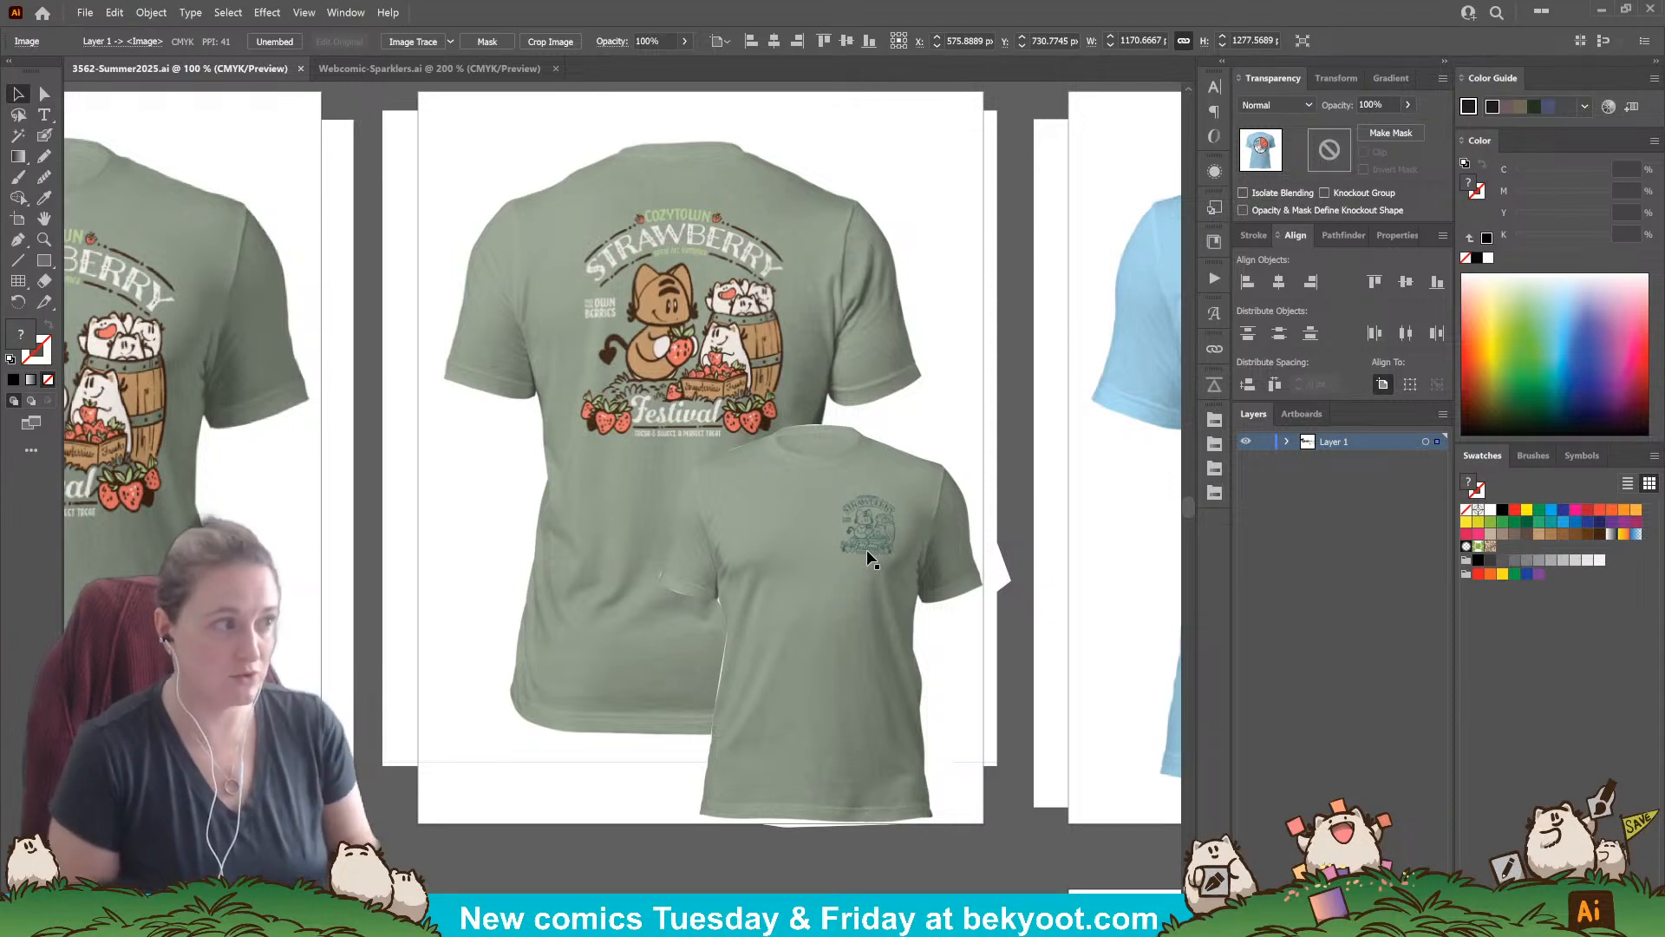
pyautogui.moveTo(908, 596); pyautogui.dragTo(252, 512)
pyautogui.moveTo(702, 333); pyautogui.dragTo(684, 369)
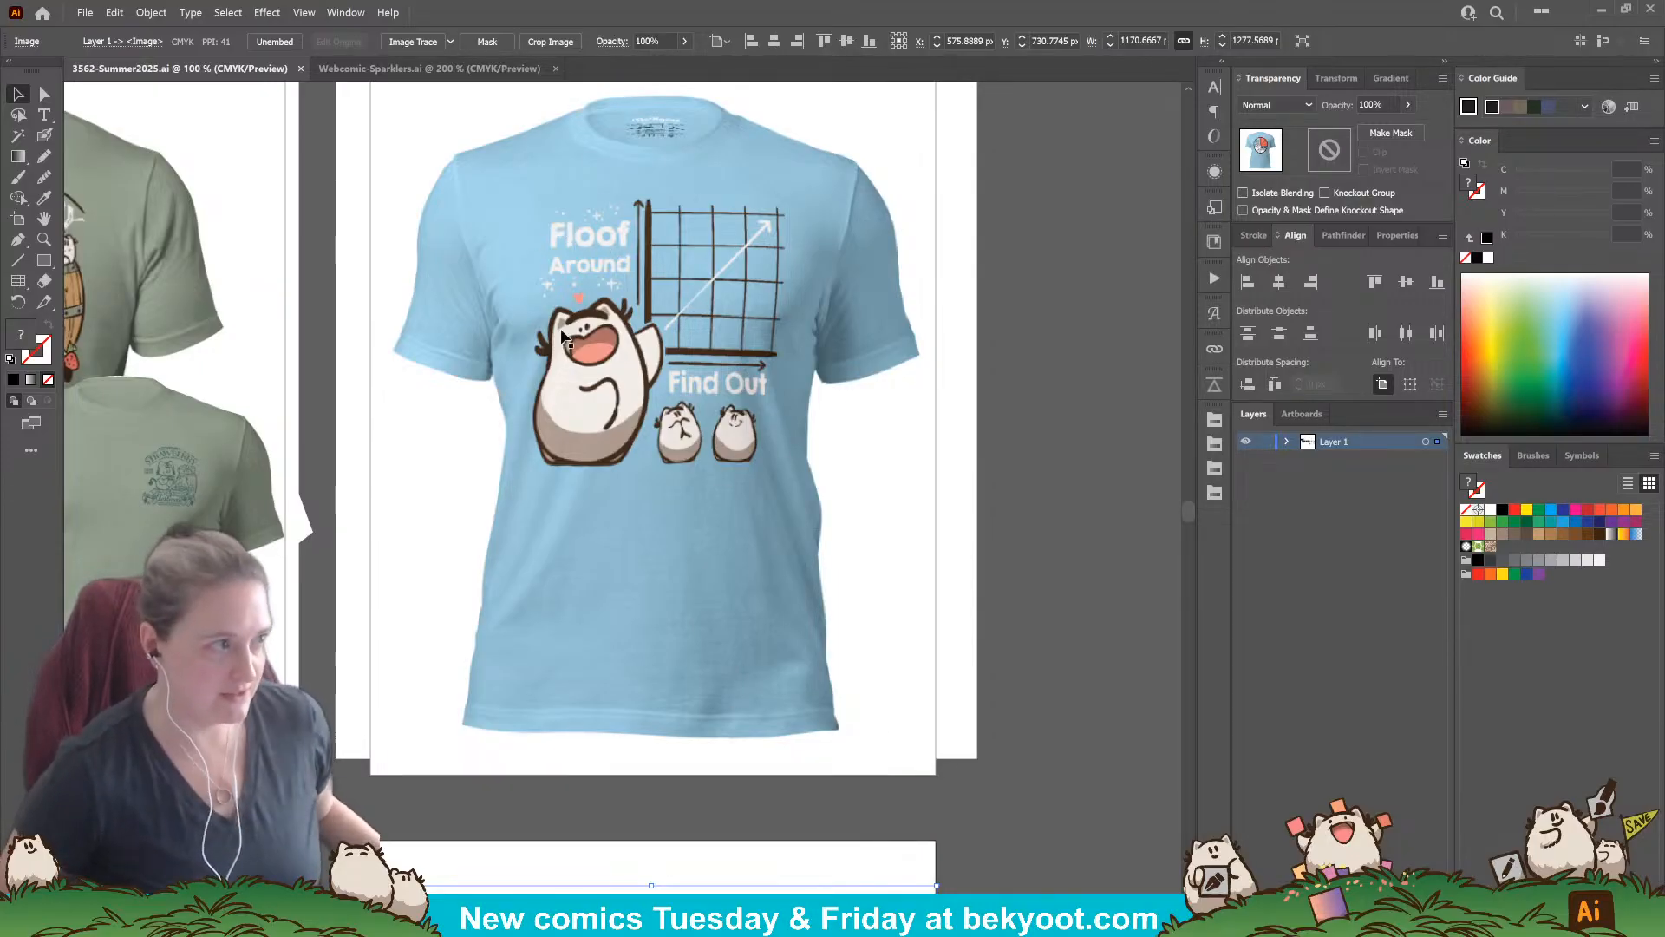
# Step: Compare the two blue "Floof Around Find Out" T-shirt mockups, the open graph design and the oval badge design
pyautogui.scroll(-5, 793, 624)
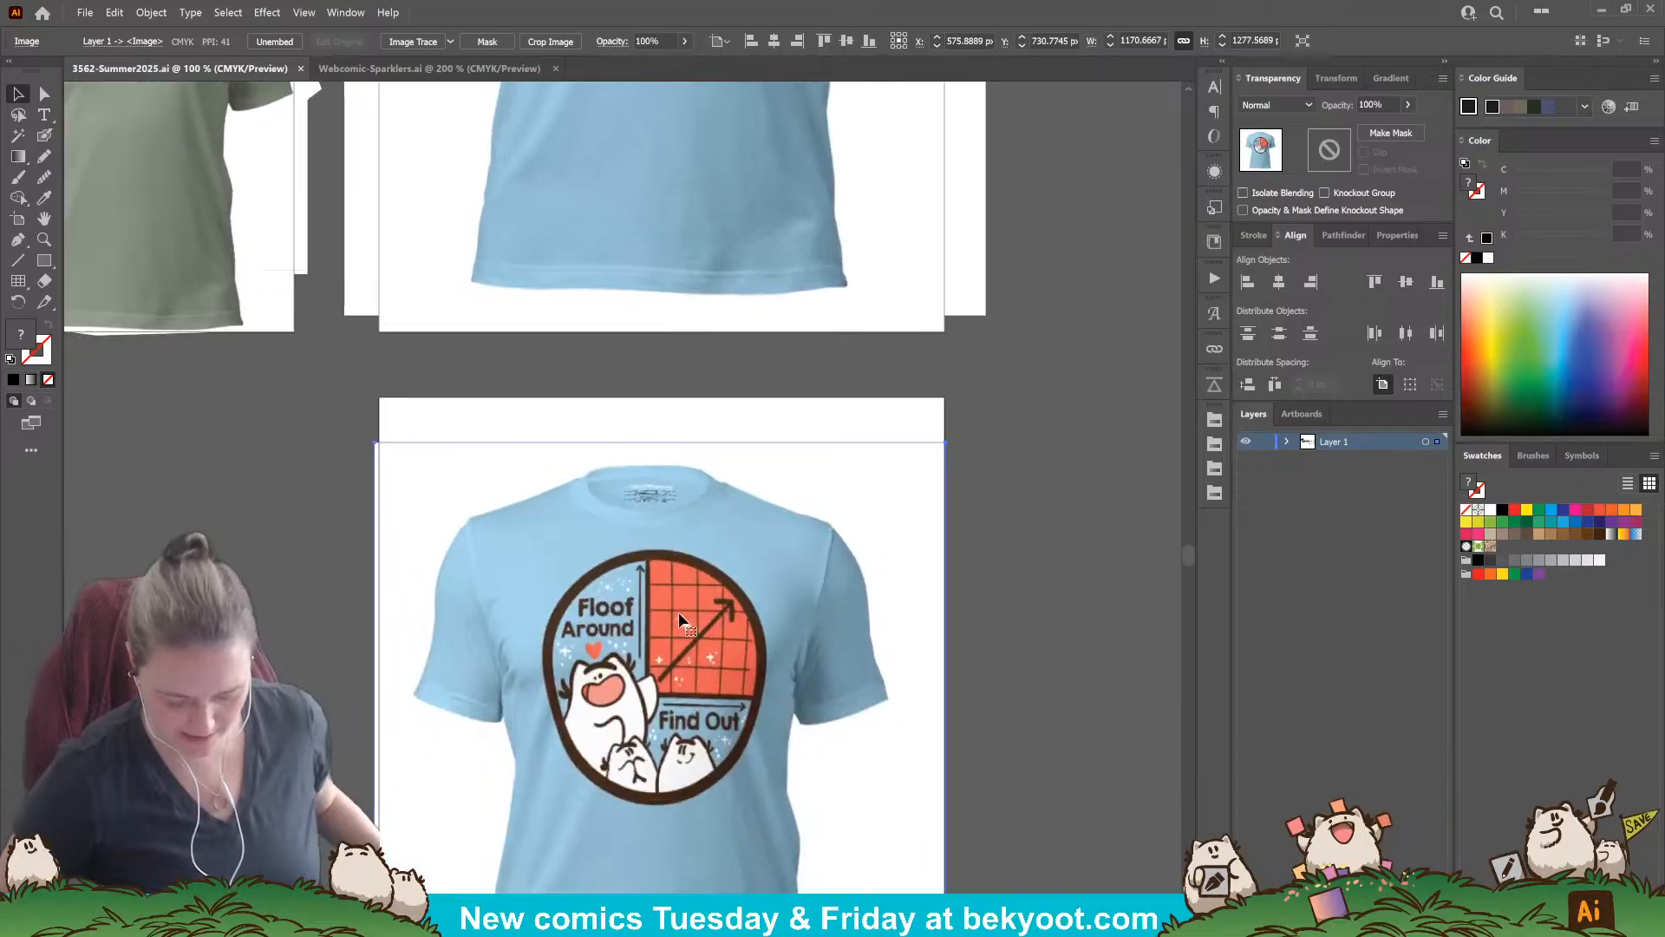
pyautogui.scroll(-12, 650, 273)
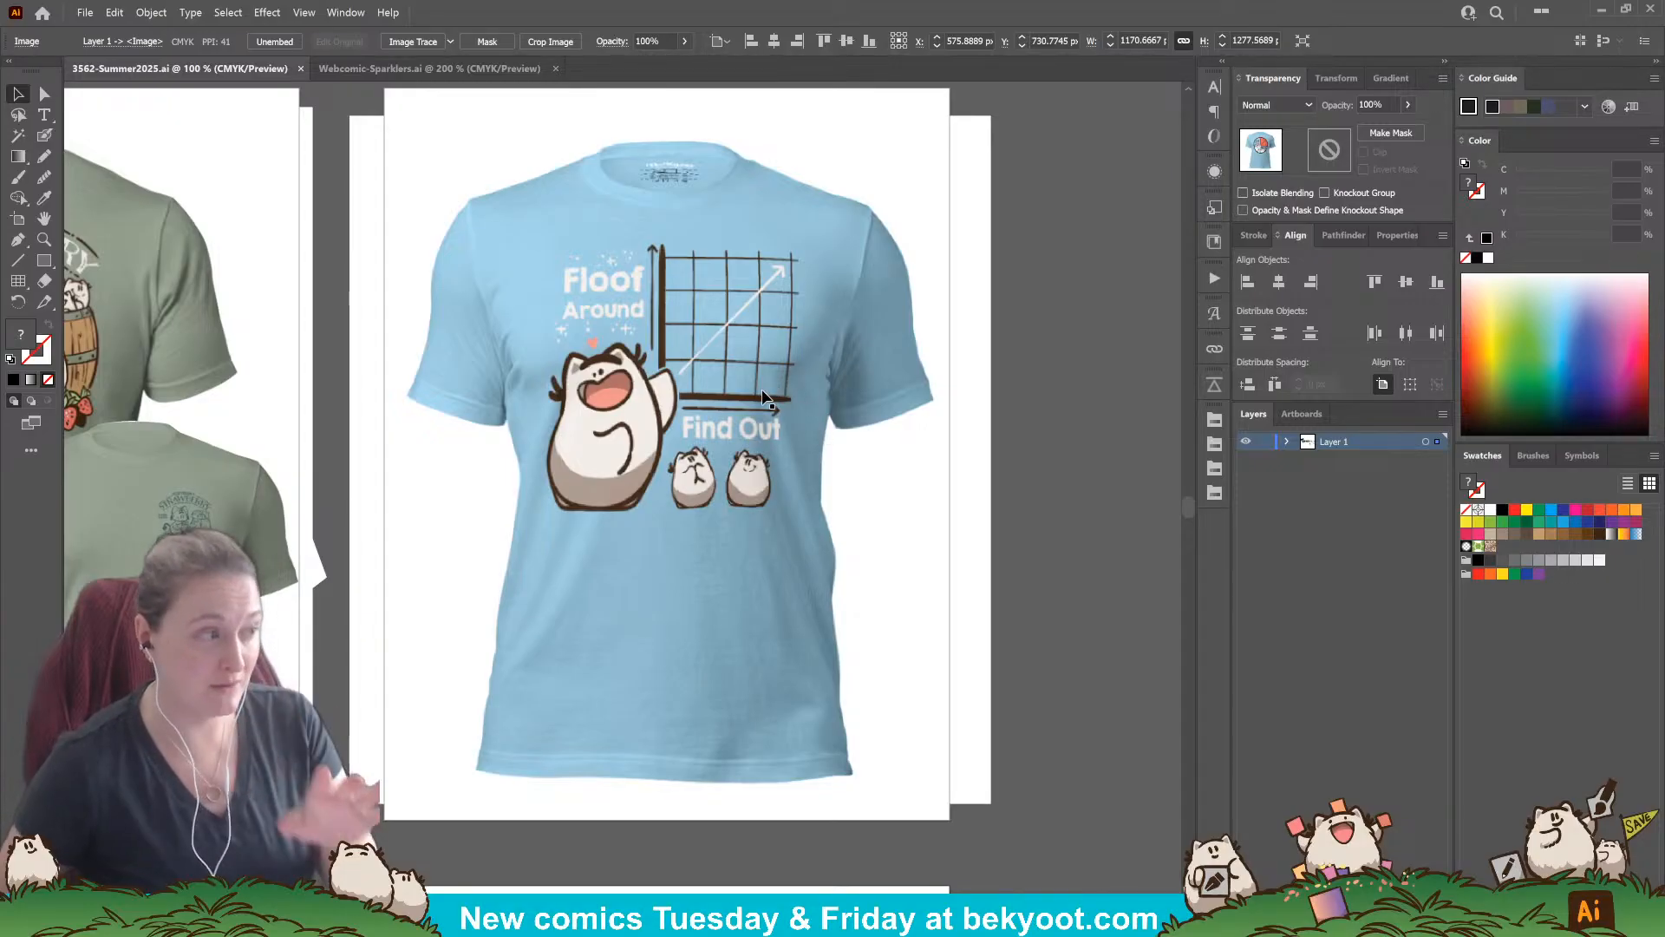
pyautogui.moveTo(691, 819); pyautogui.dragTo(698, 537)
pyautogui.moveTo(698, 914); pyautogui.dragTo(687, 731)
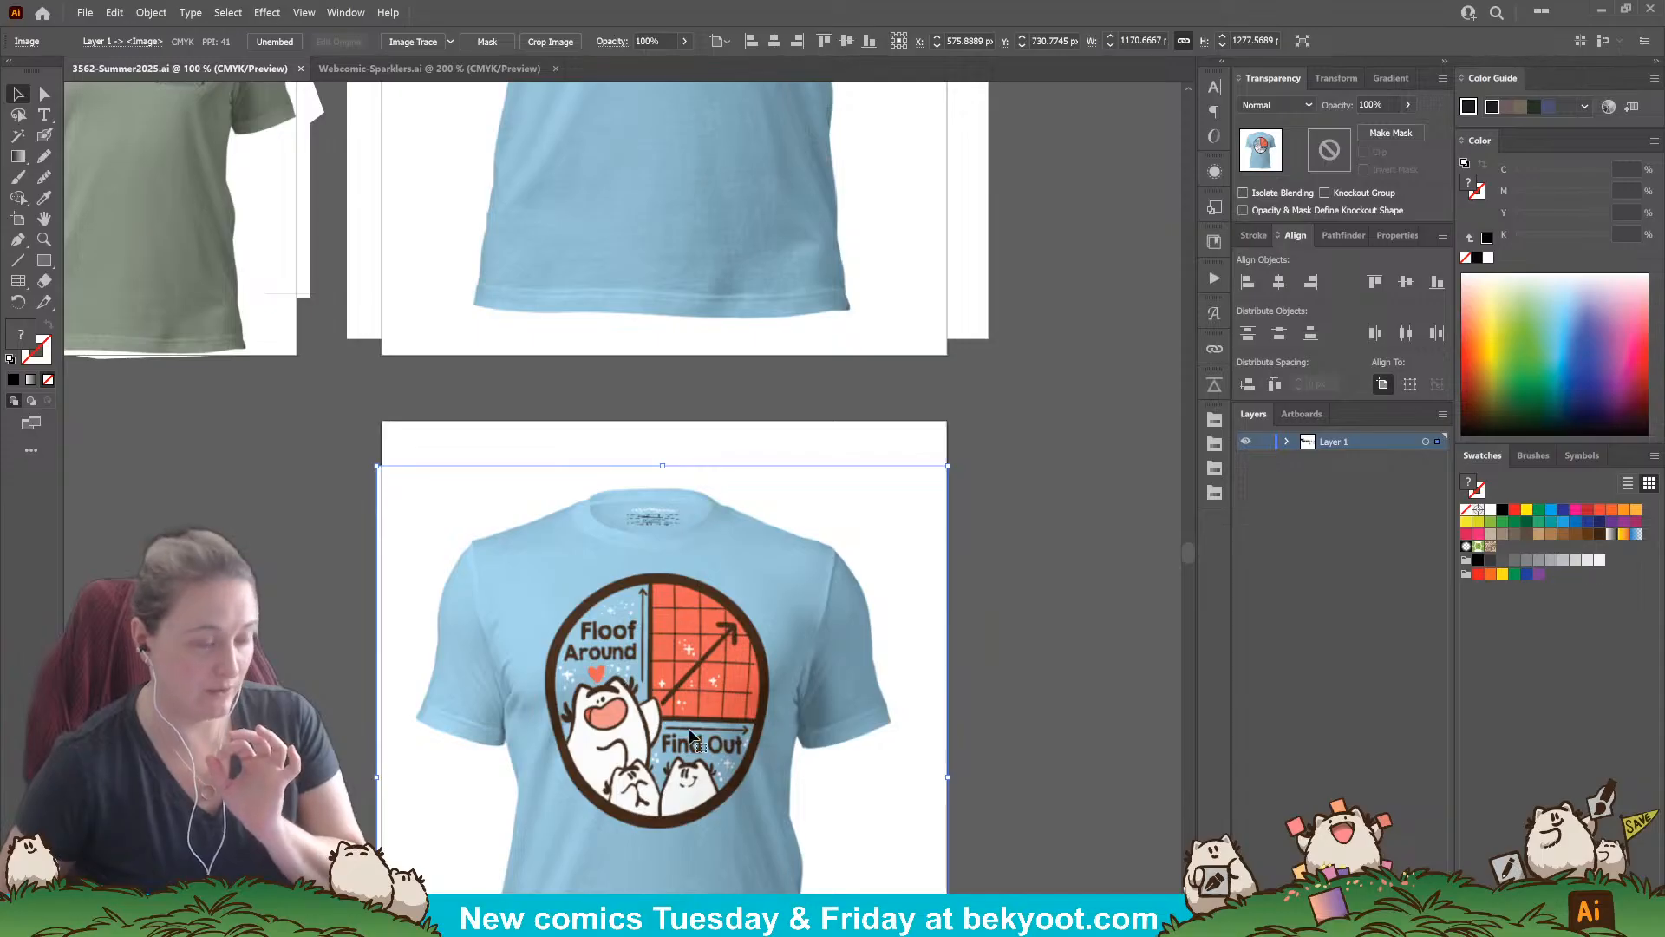
pyautogui.scroll(5, 767, 365)
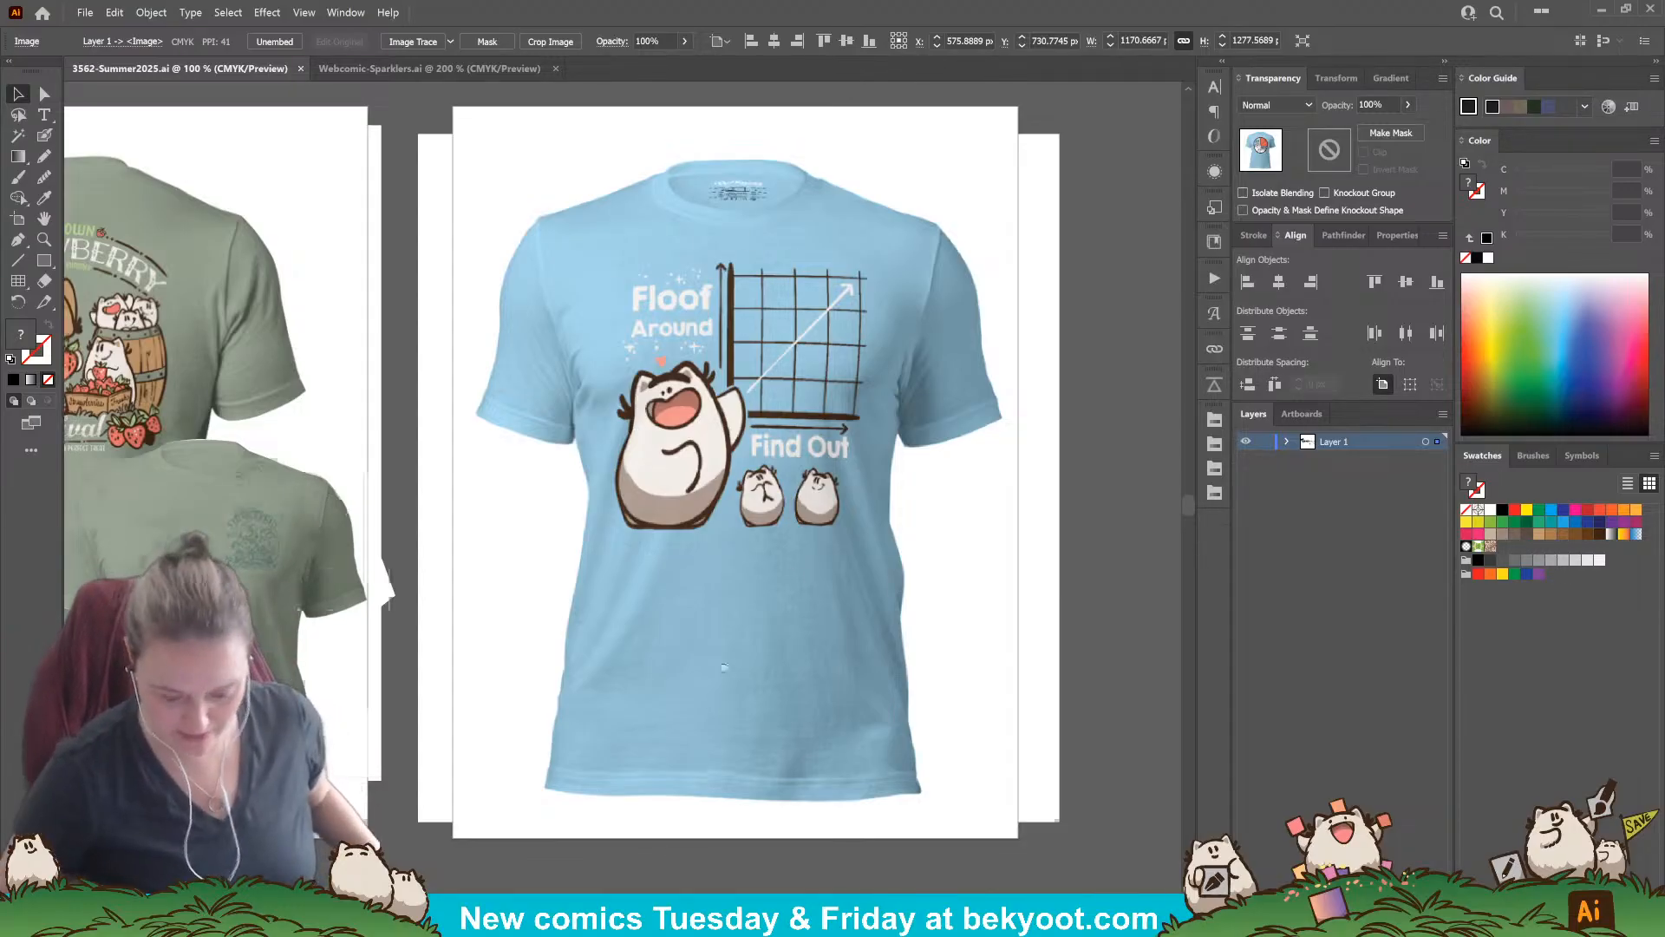
pyautogui.scroll(-6, 657, 491)
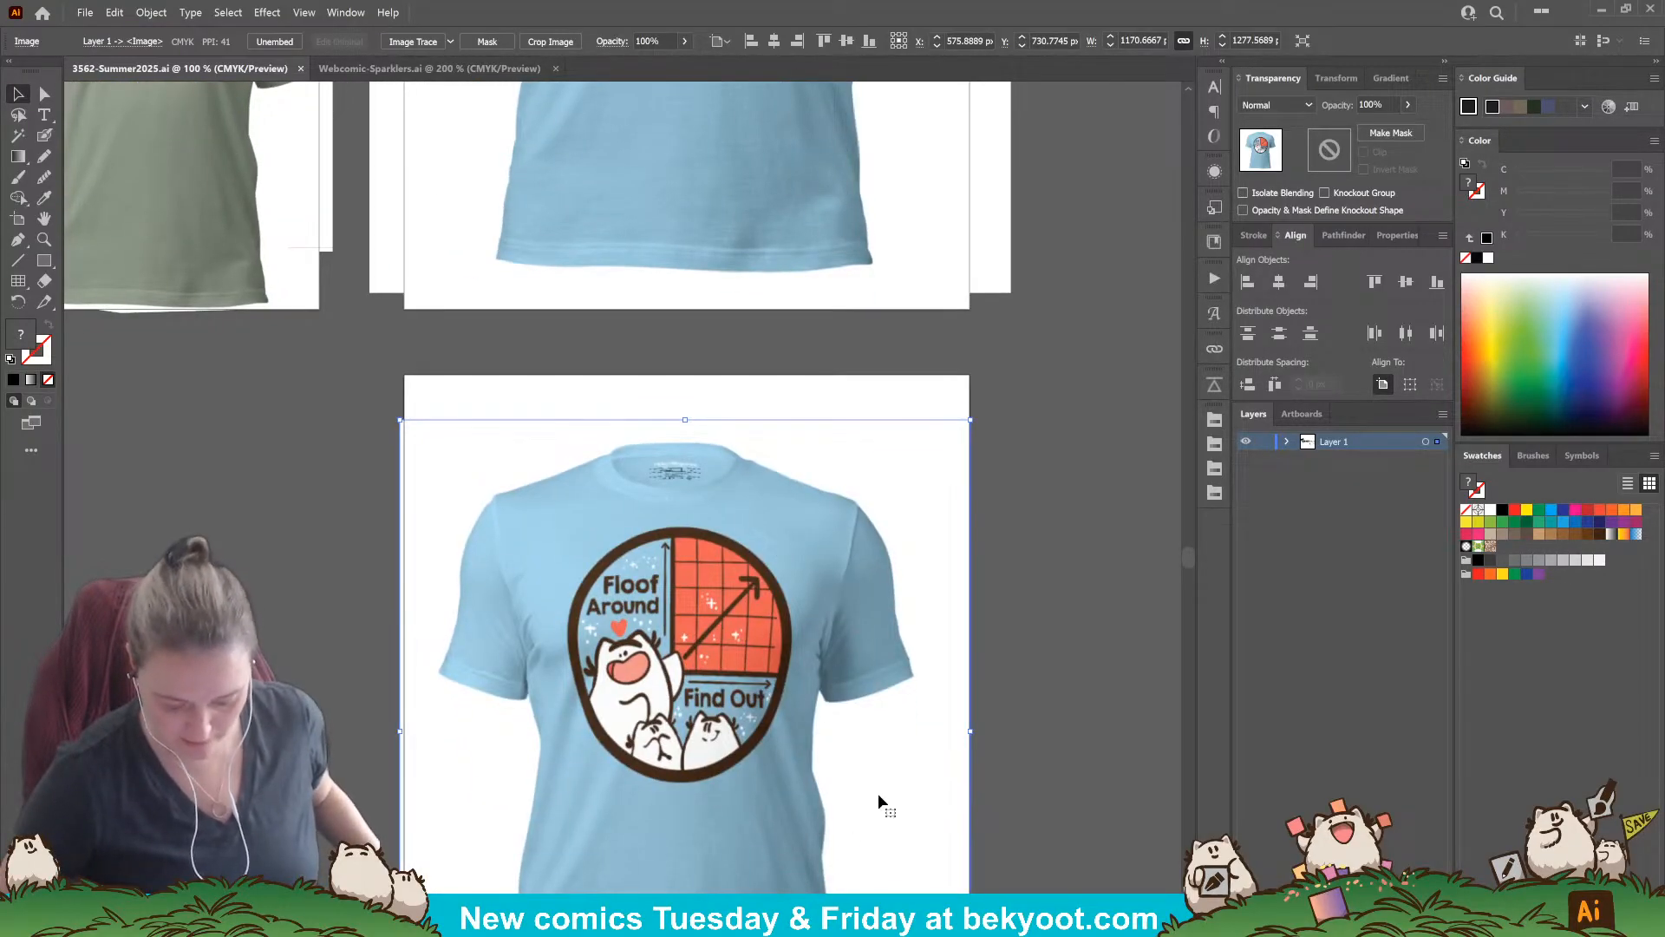
pyautogui.press('space')
pyautogui.moveTo(598, 393); pyautogui.dragTo(695, 653)
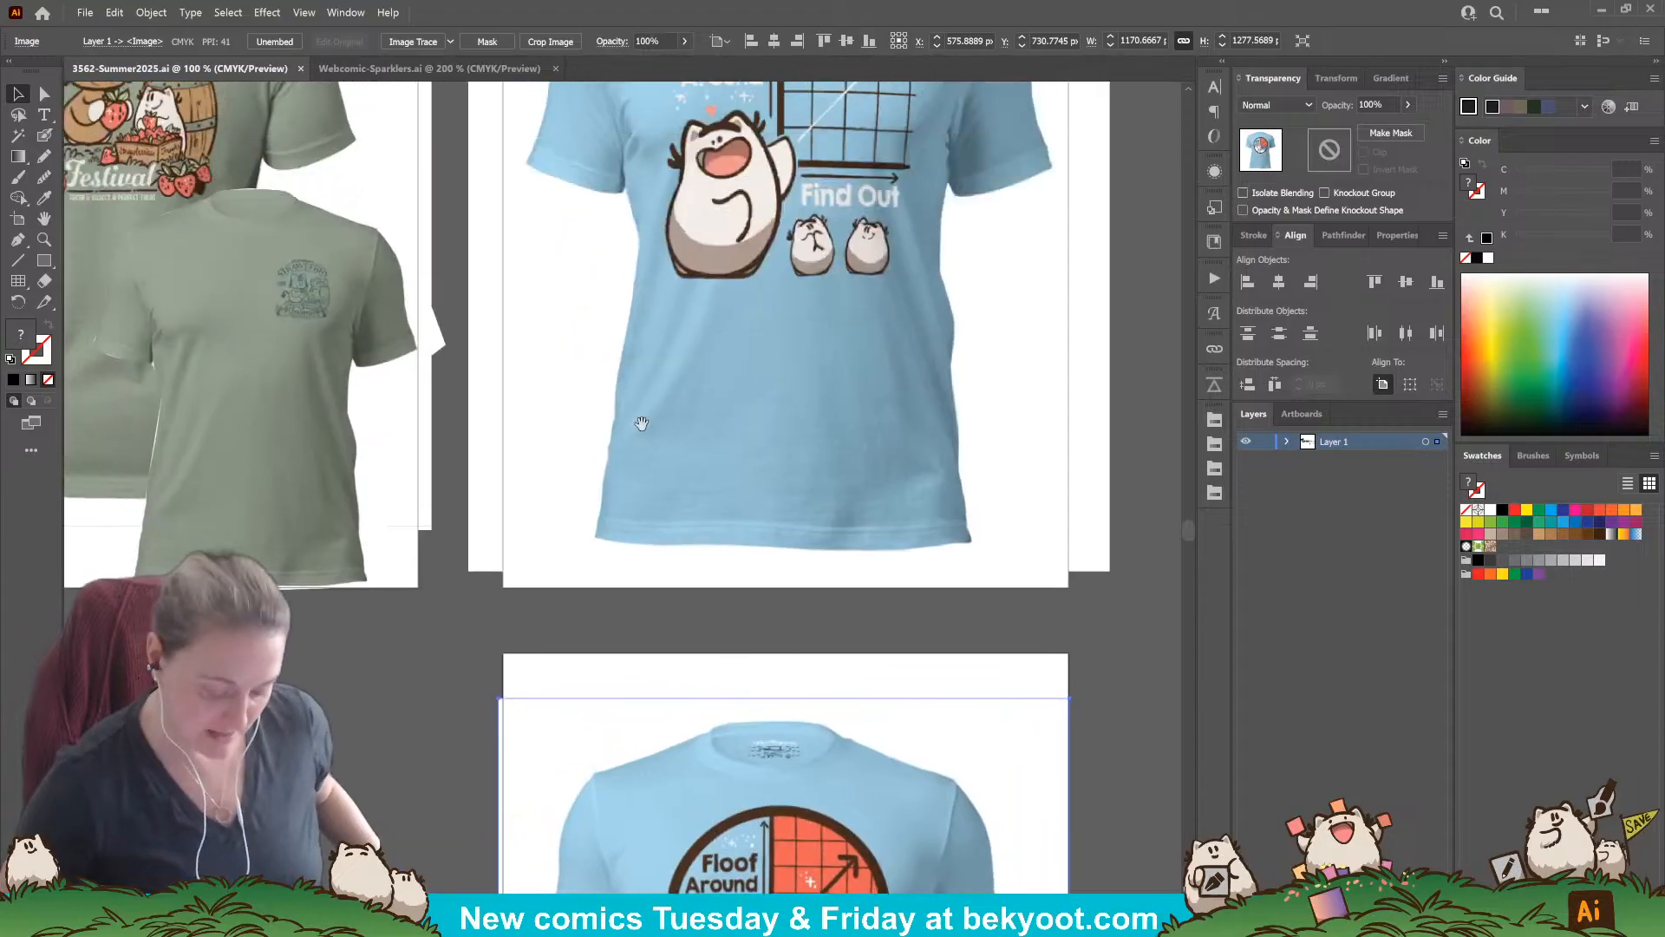
pyautogui.moveTo(639, 425); pyautogui.dragTo(495, 781)
pyautogui.click(972, 409)
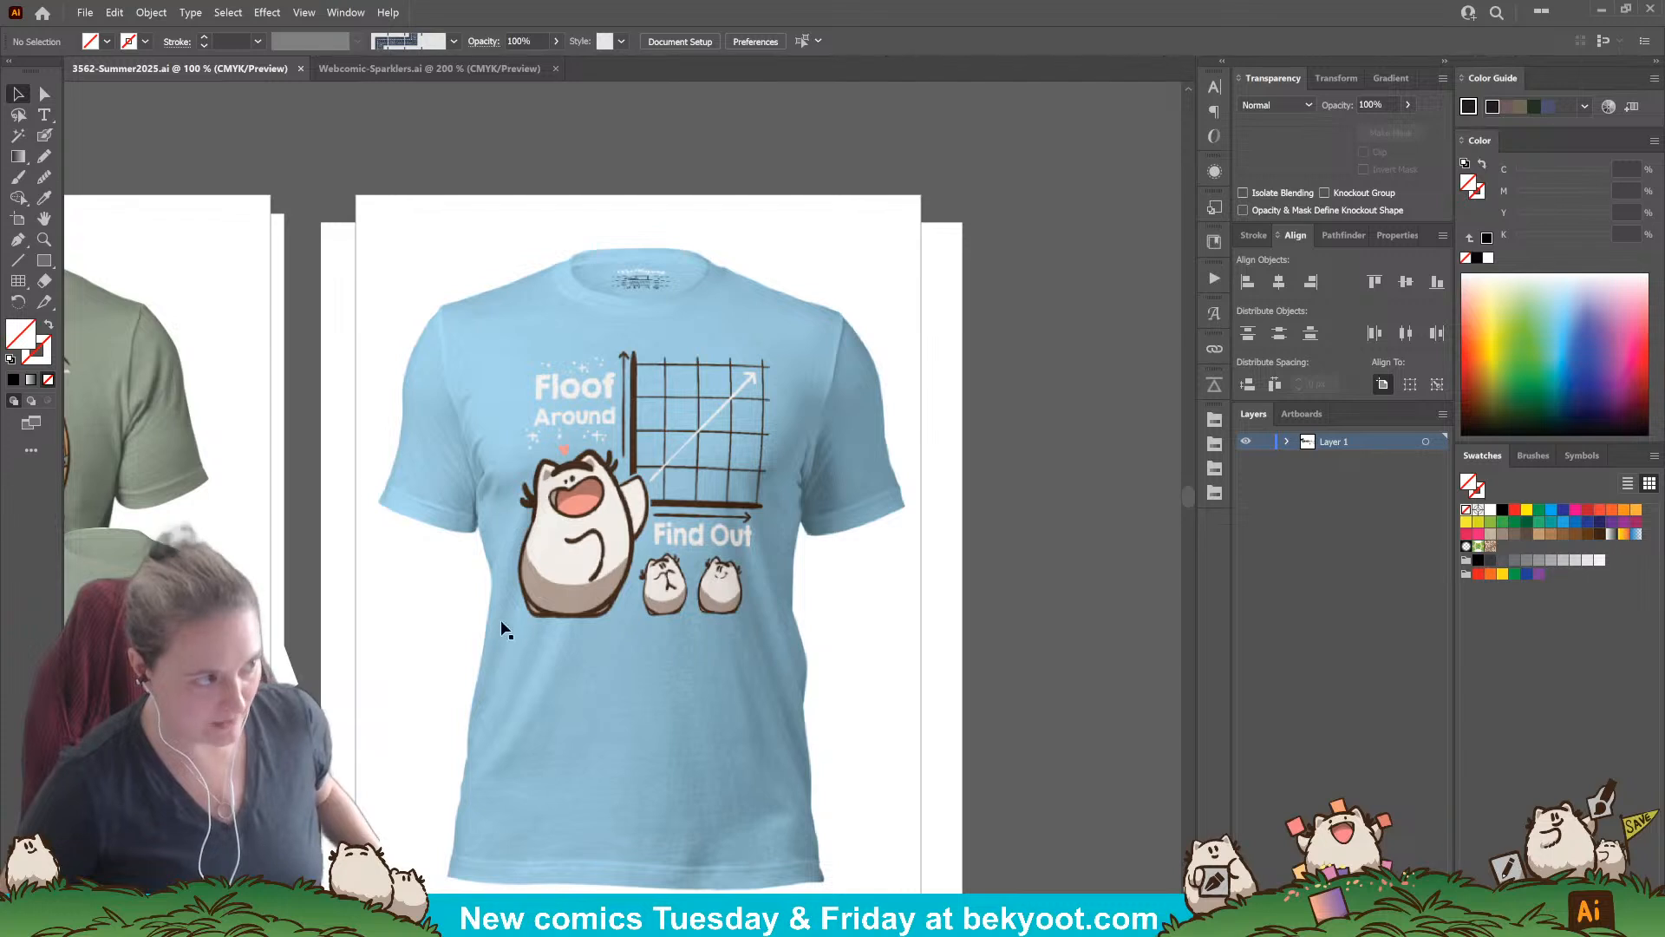
# Step: Look over the front-print and back-print versions of the Strawberry Festival T-shirt again
pyautogui.moveTo(449, 586); pyautogui.dragTo(711, 549)
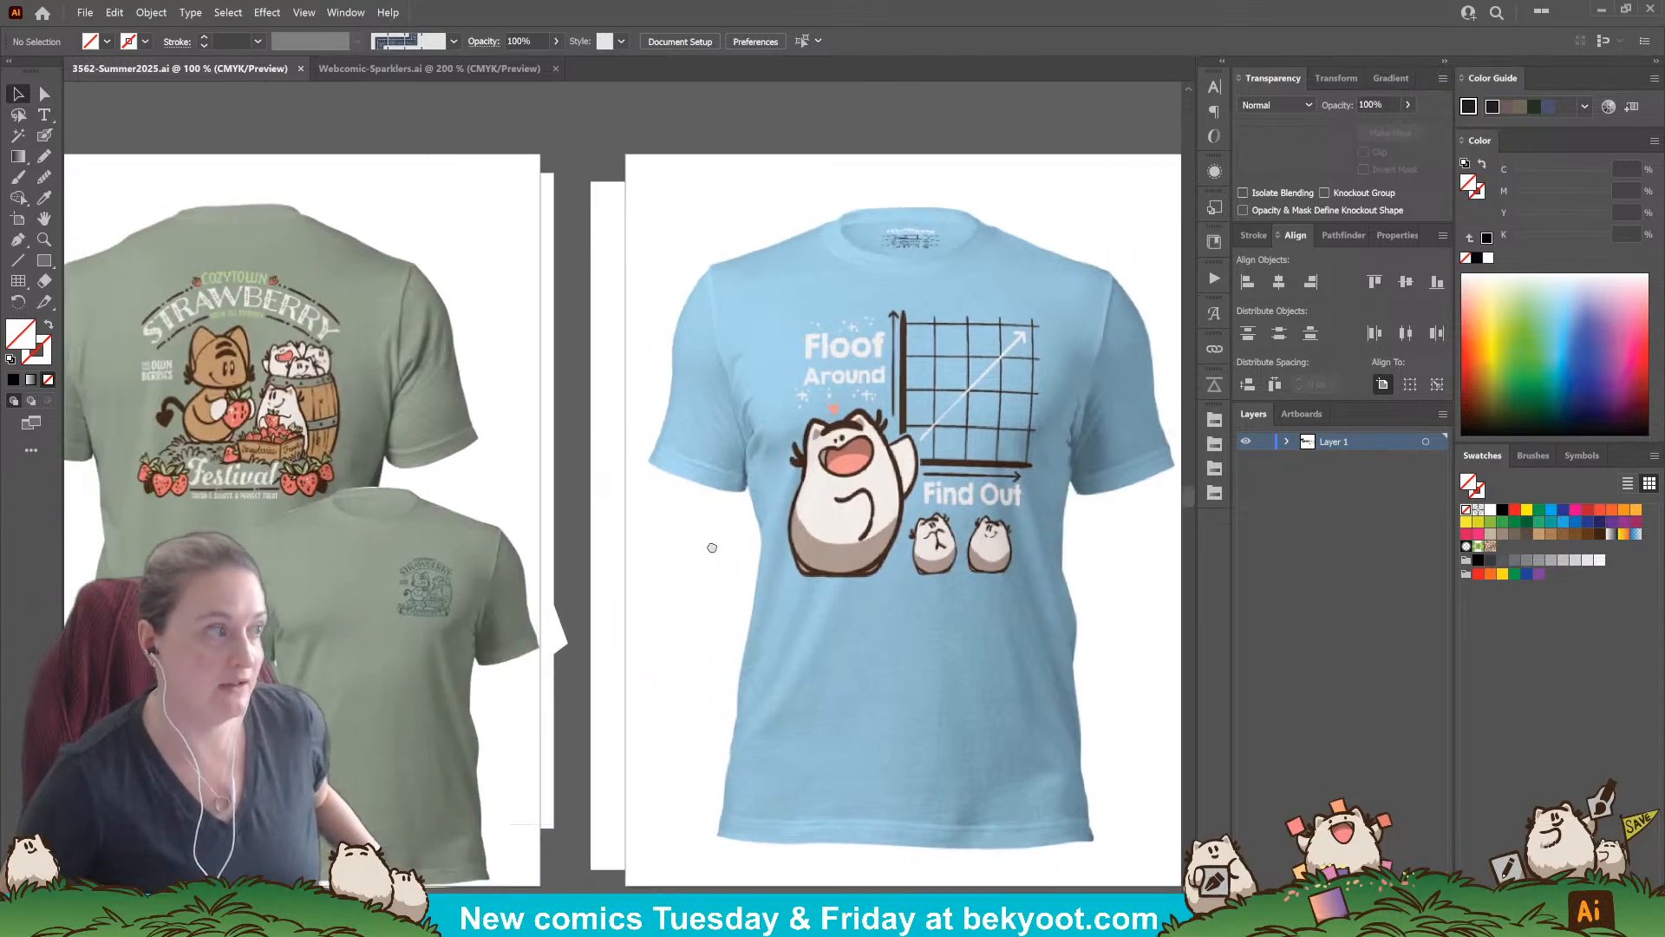
pyautogui.moveTo(332, 555); pyautogui.dragTo(589, 547)
pyautogui.moveTo(409, 497); pyautogui.dragTo(815, 495)
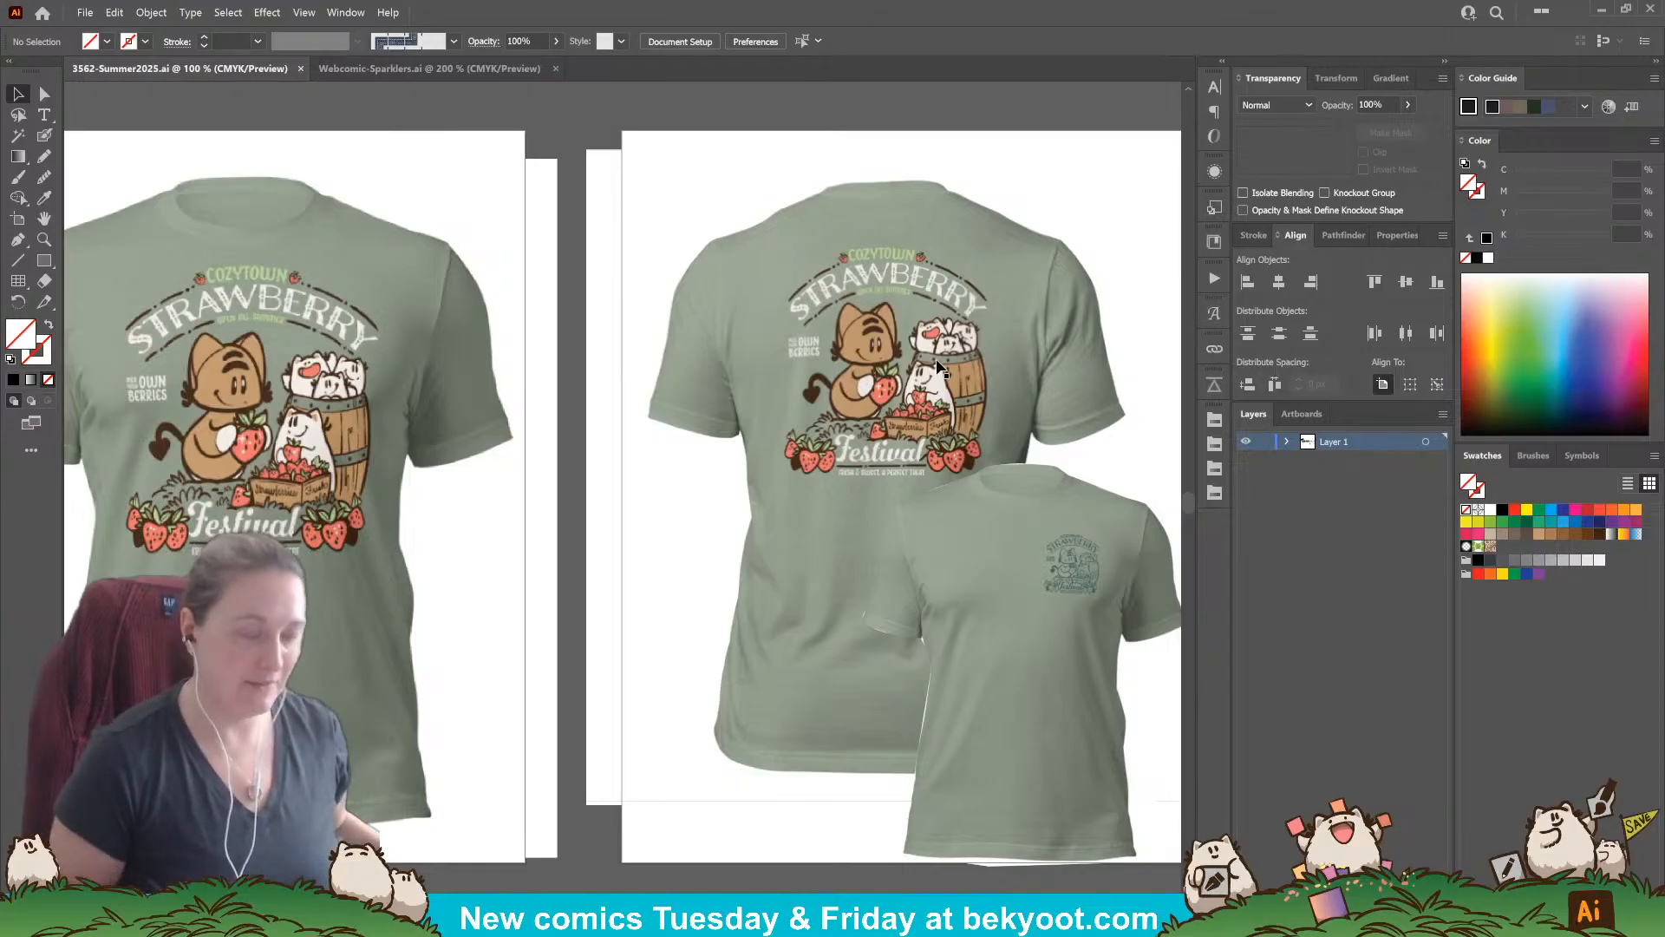
# Step: Examine the blue T-shirts' open graph layout against the oval-framed version with the red grid
pyautogui.moveTo(939, 703); pyautogui.dragTo(301, 600)
pyautogui.moveTo(928, 614); pyautogui.dragTo(639, 179)
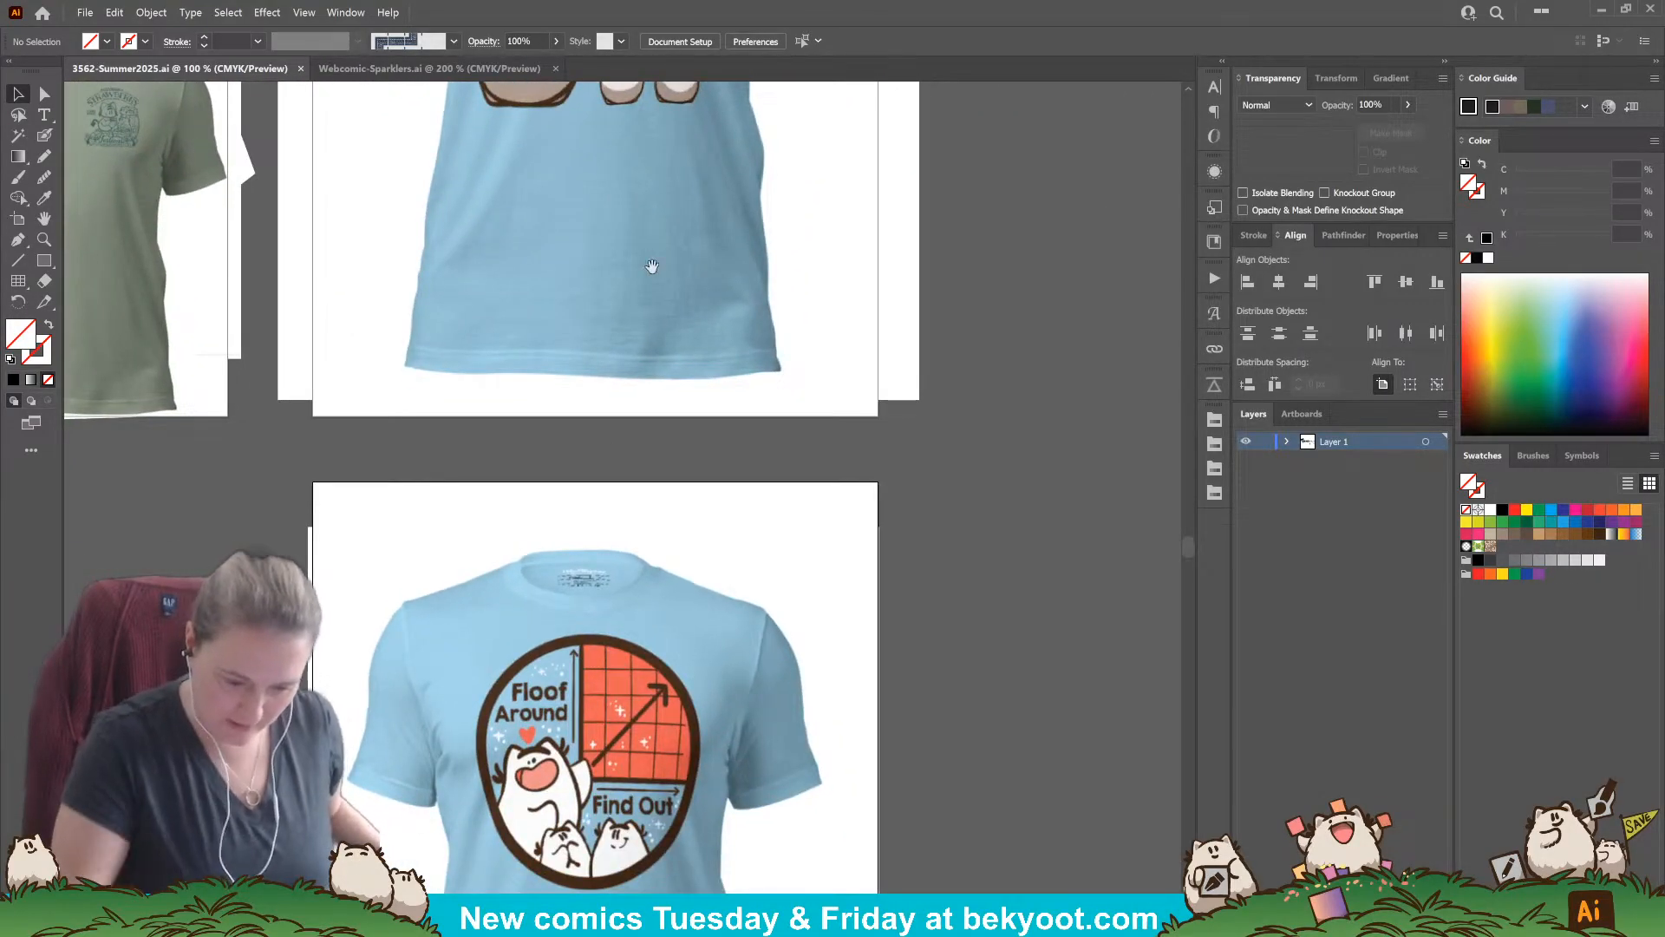
pyautogui.scroll(4, 649, 265)
pyautogui.scroll(-6, 642, 265)
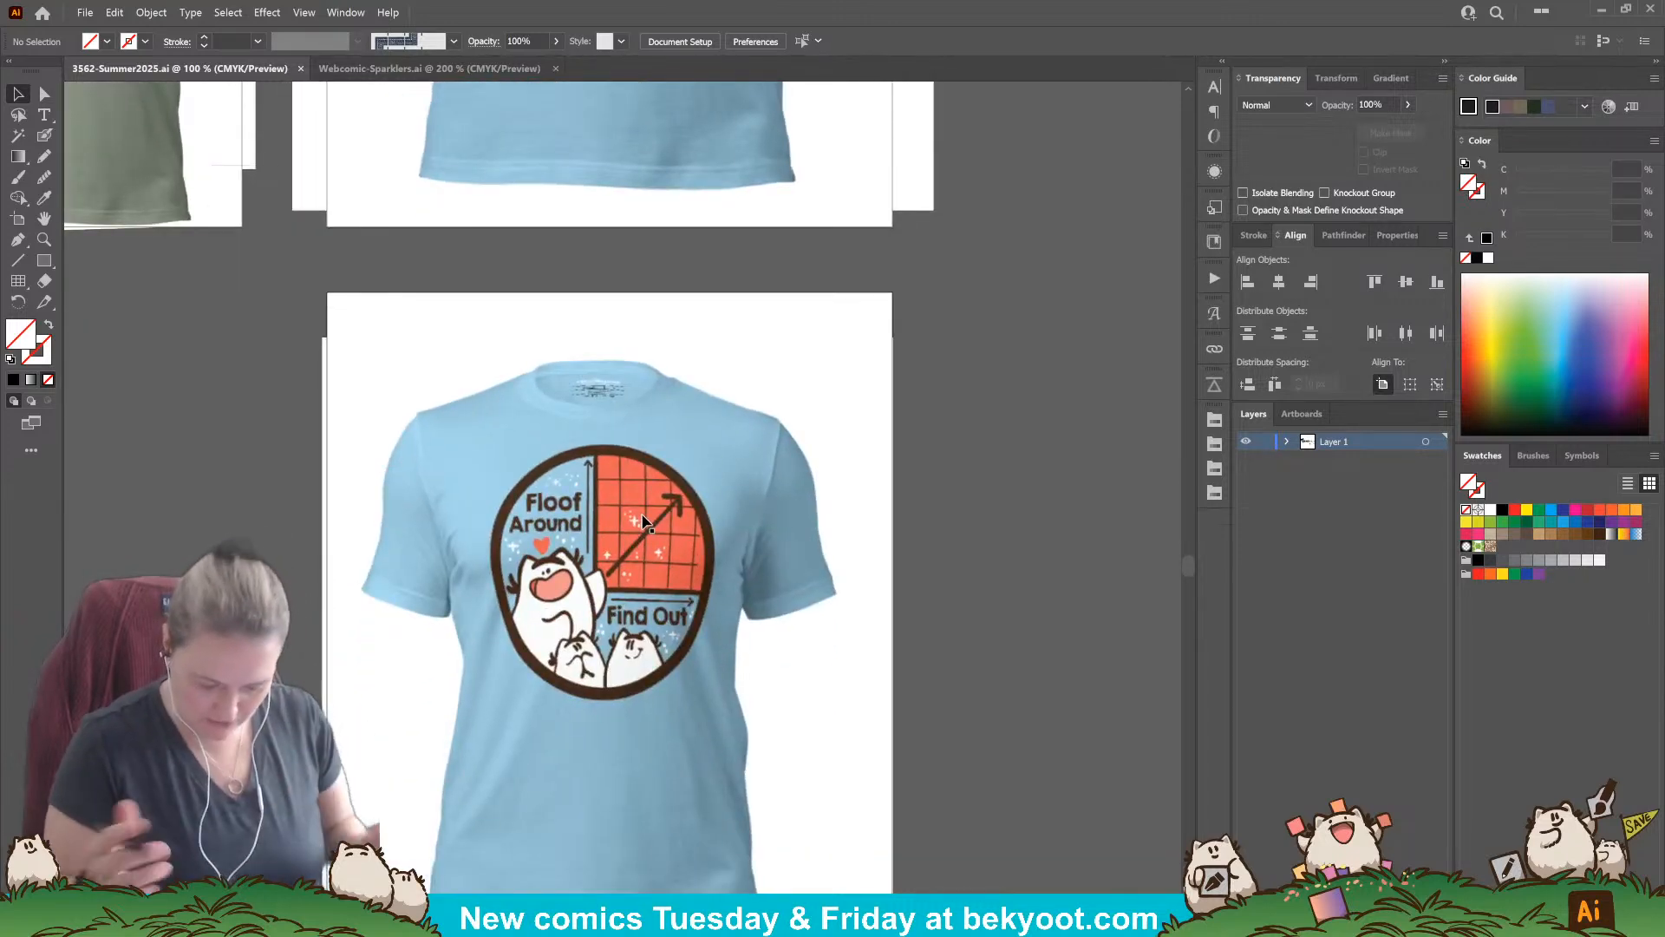
pyautogui.scroll(5, 642, 520)
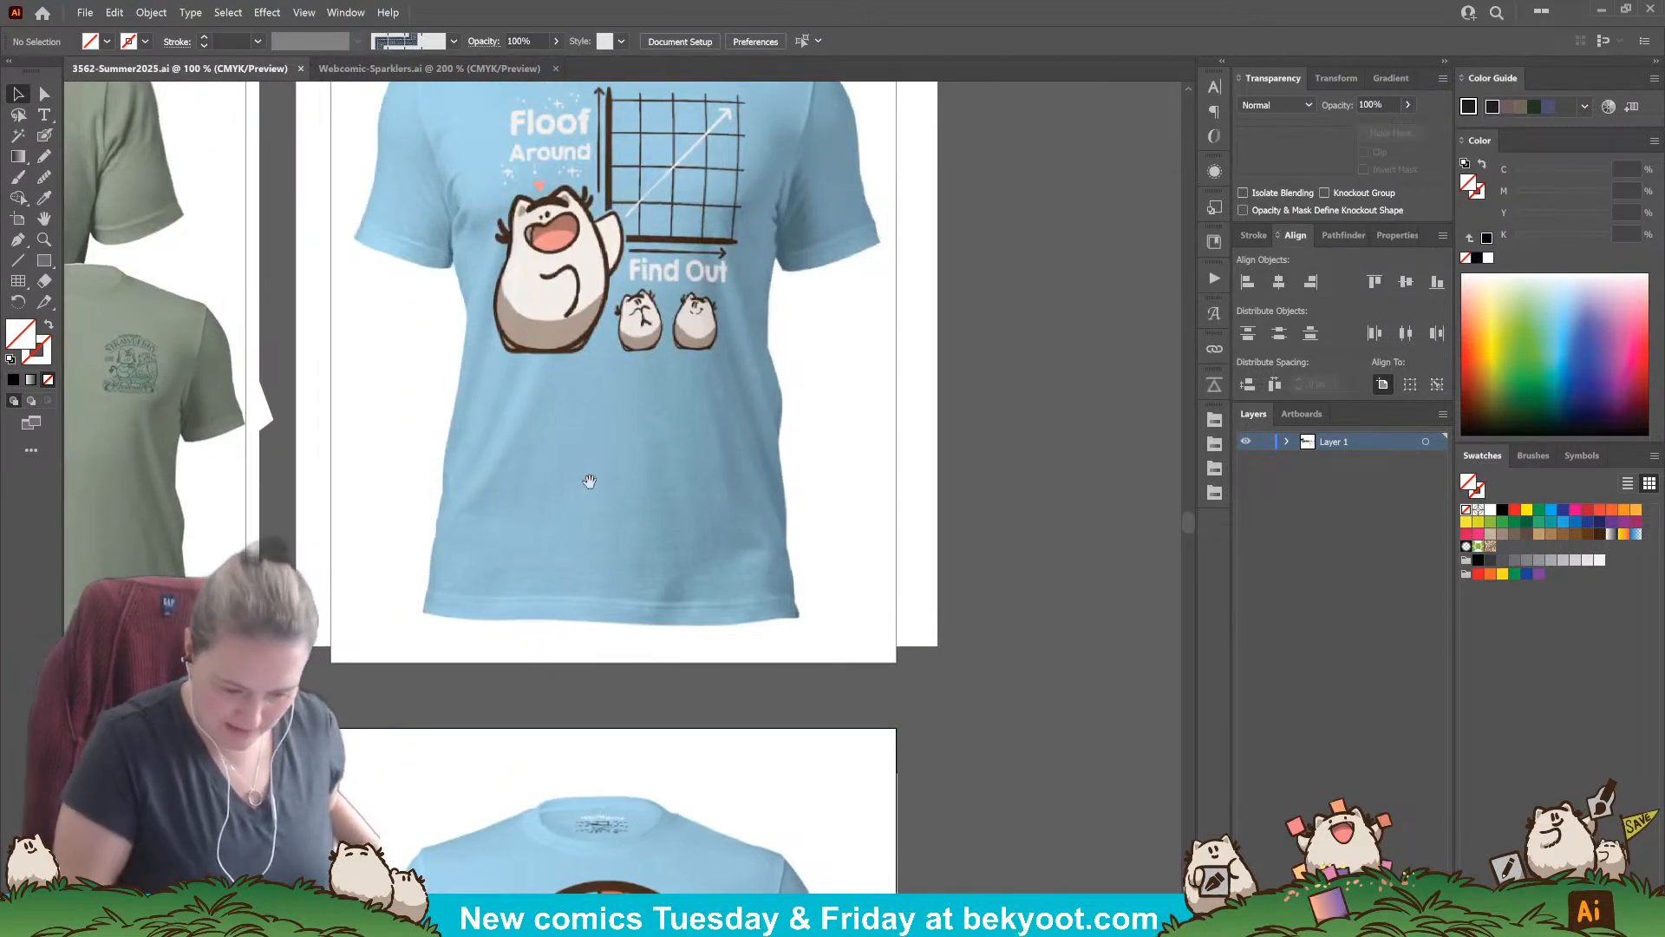
pyautogui.scroll(-5, 589, 481)
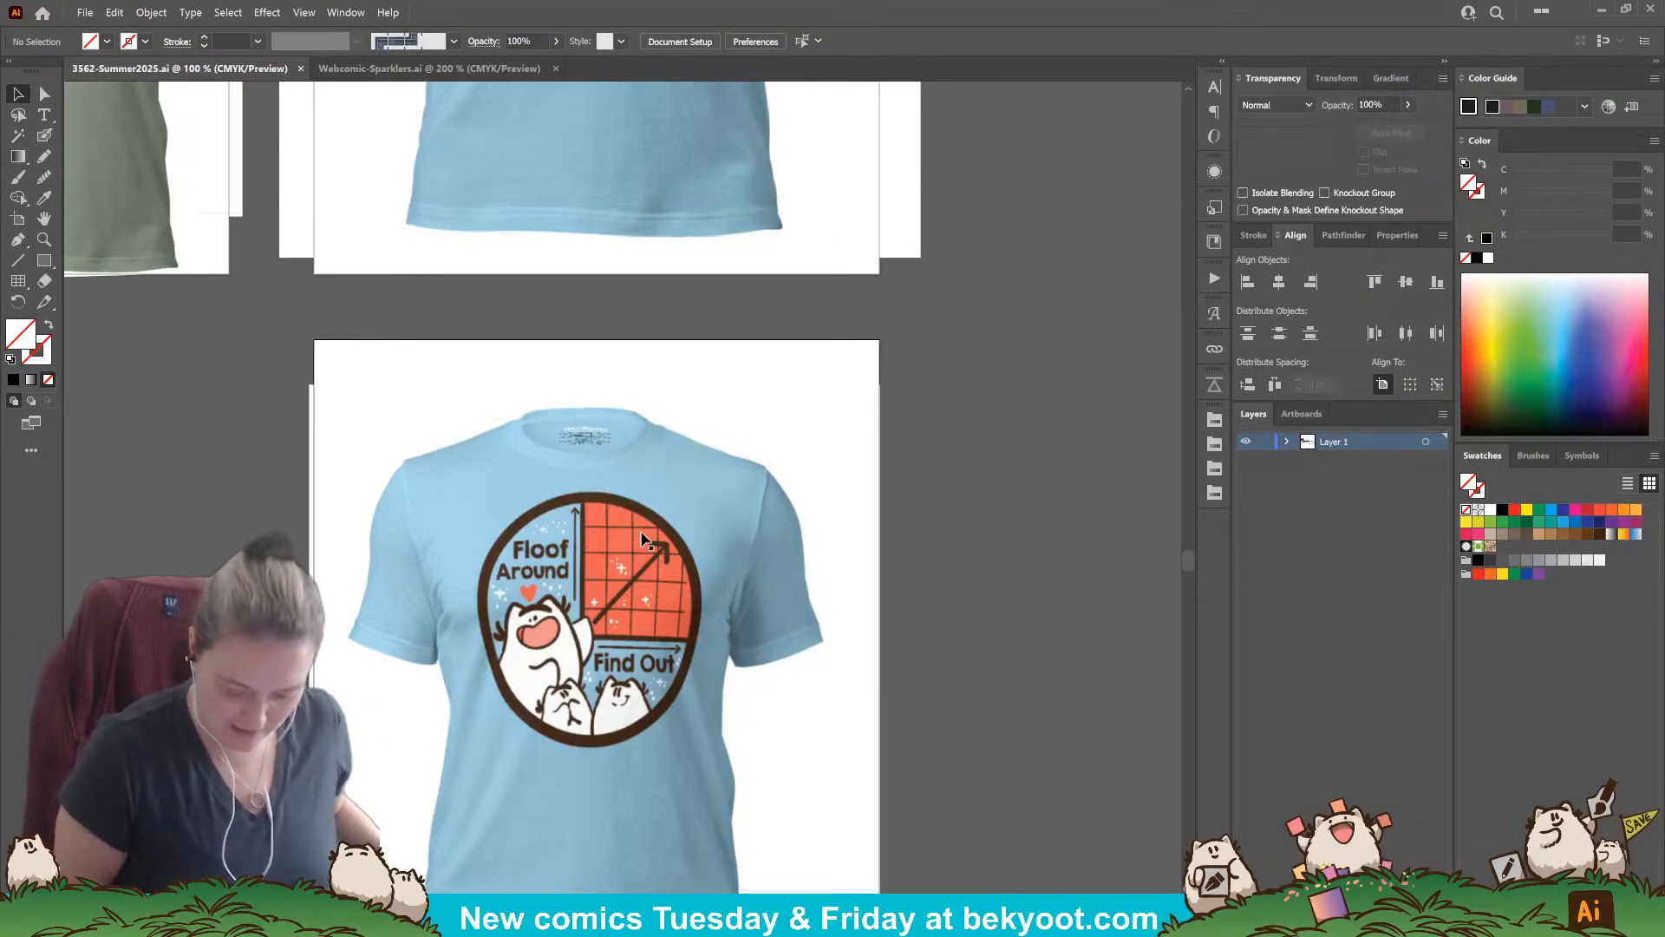
pyautogui.moveTo(660, 360); pyautogui.dragTo(659, 829)
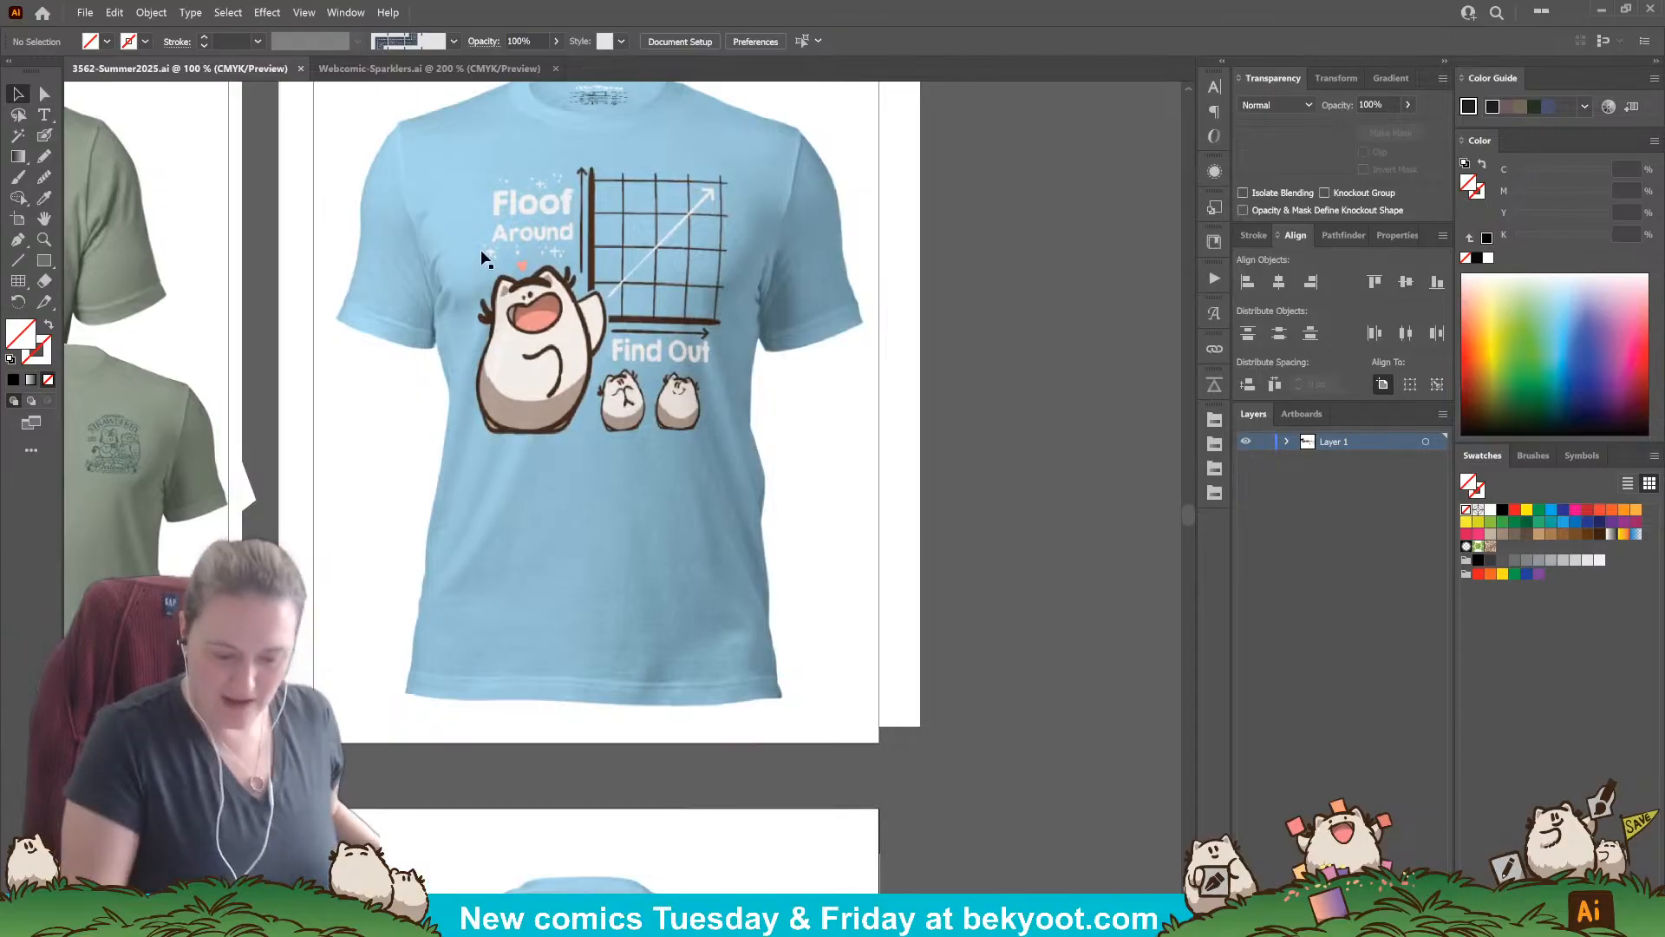
pyautogui.scroll(-5, 546, 772)
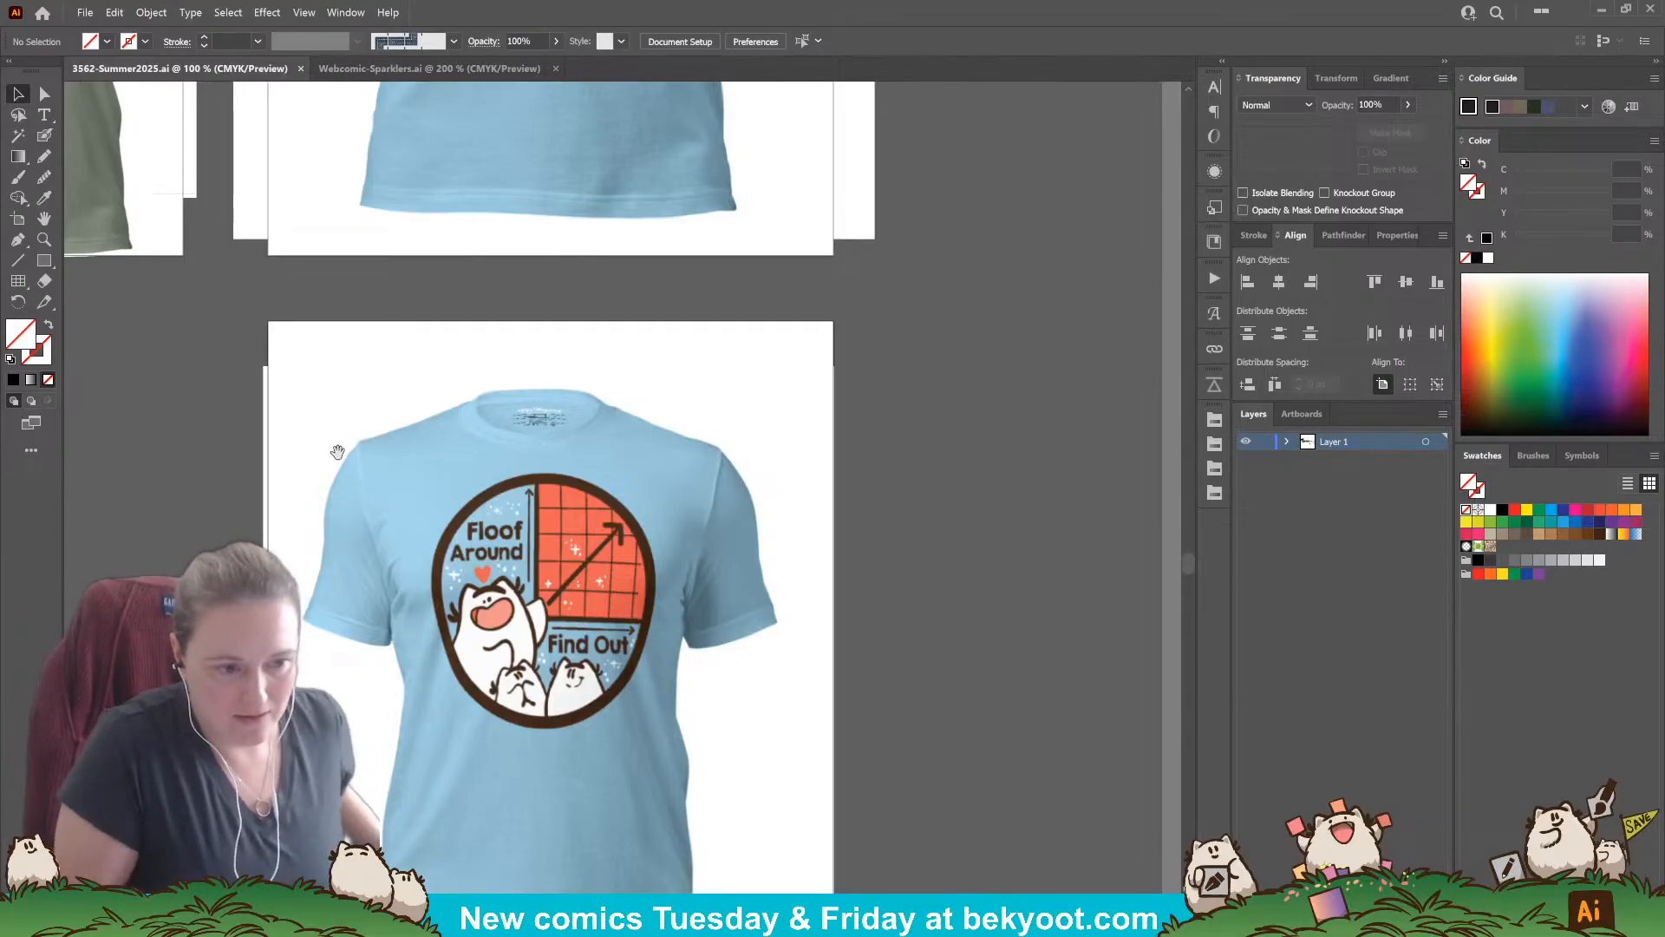
pyautogui.hscroll(-5, 386, 434)
pyautogui.scroll(2, 386, 434)
pyautogui.moveTo(389, 464); pyautogui.dragTo(465, 595)
pyautogui.moveTo(1083, 719); pyautogui.dragTo(716, 572)
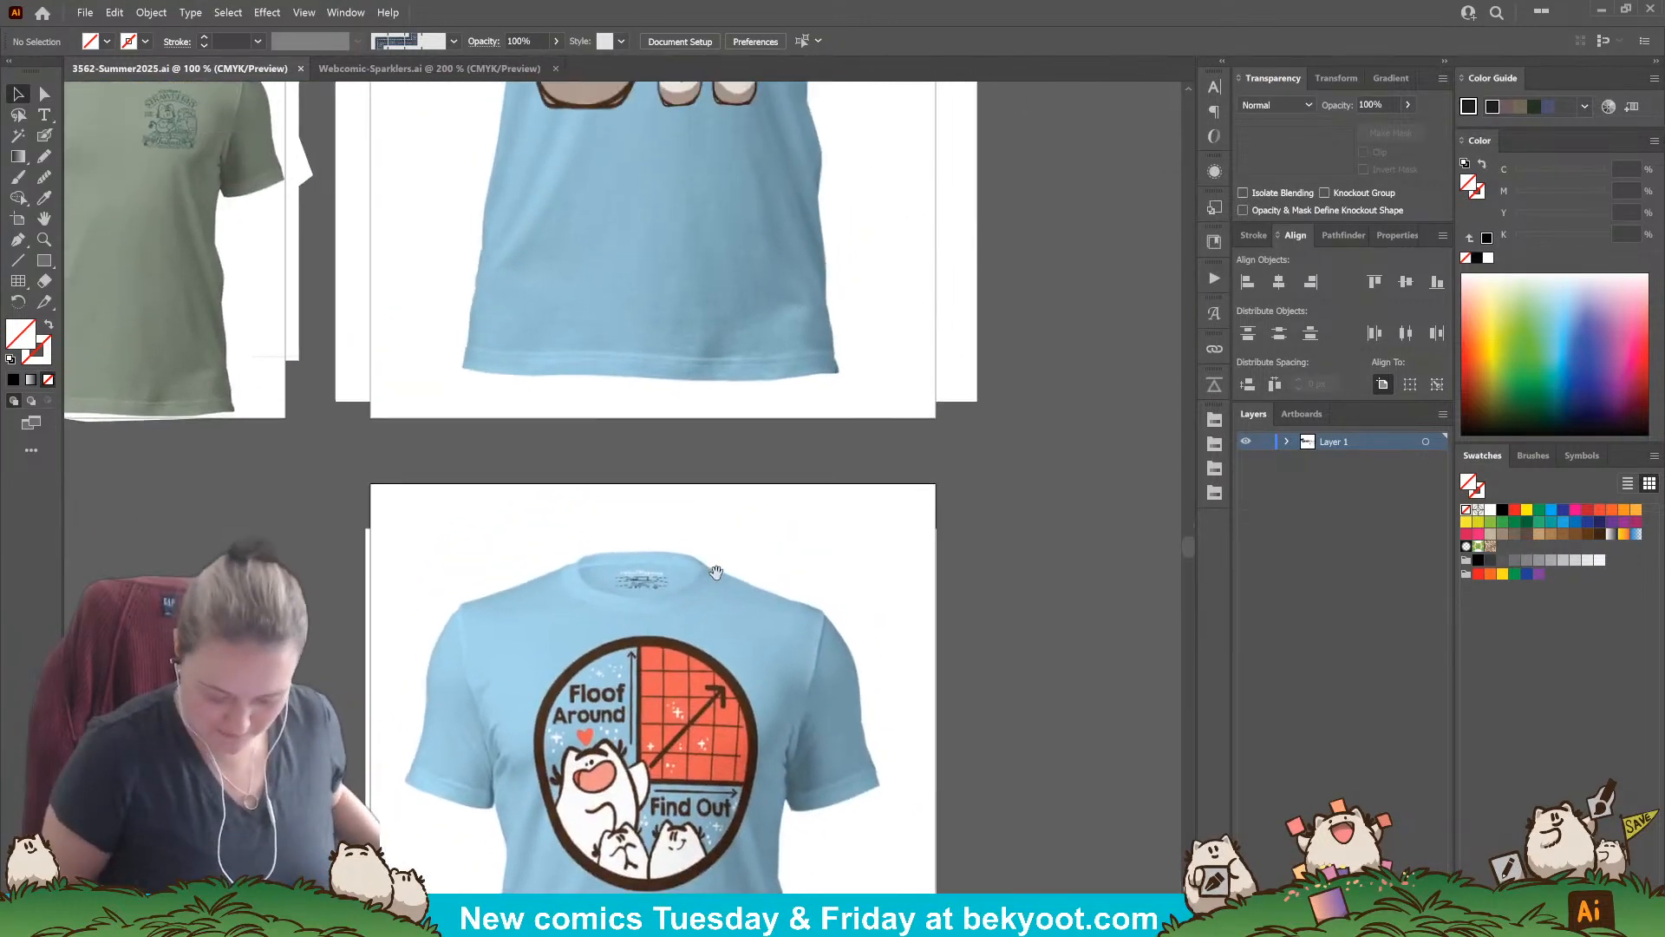
pyautogui.click(44, 136)
pyautogui.moveTo(834, 563)
pyautogui.mouseDown()
pyautogui.moveTo(781, 632)
pyautogui.moveTo(835, 632)
pyautogui.mouseUp()
pyautogui.scroll(-3, 698, 577)
pyautogui.scroll(9, 698, 578)
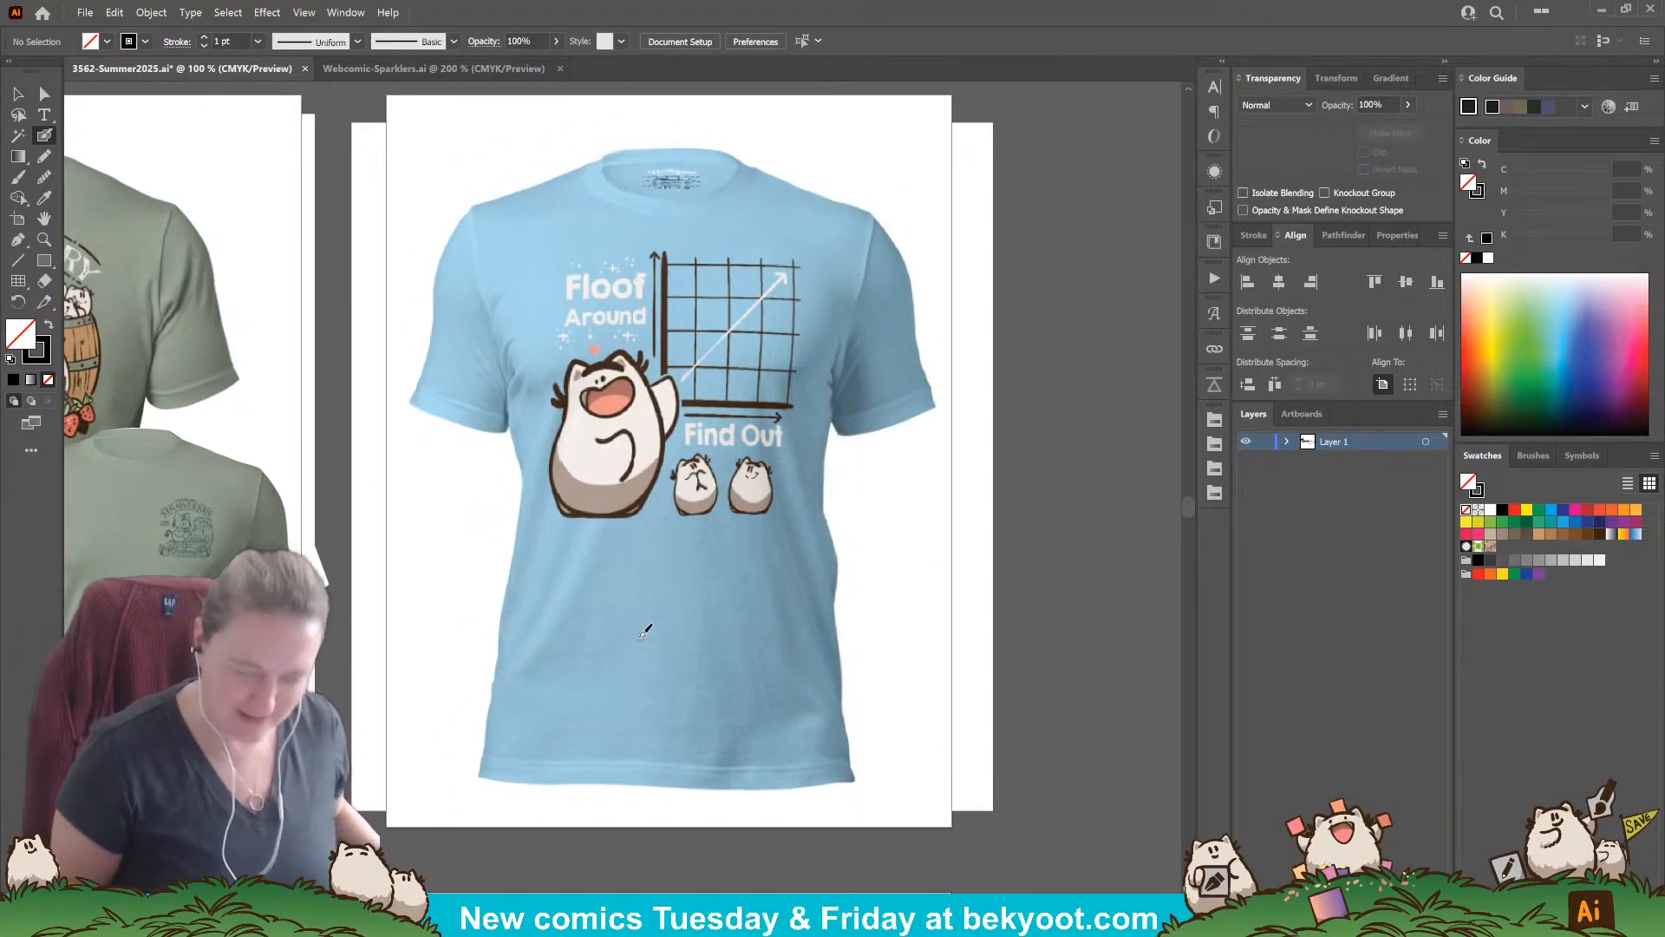
pyautogui.hscroll(-6, 645, 630)
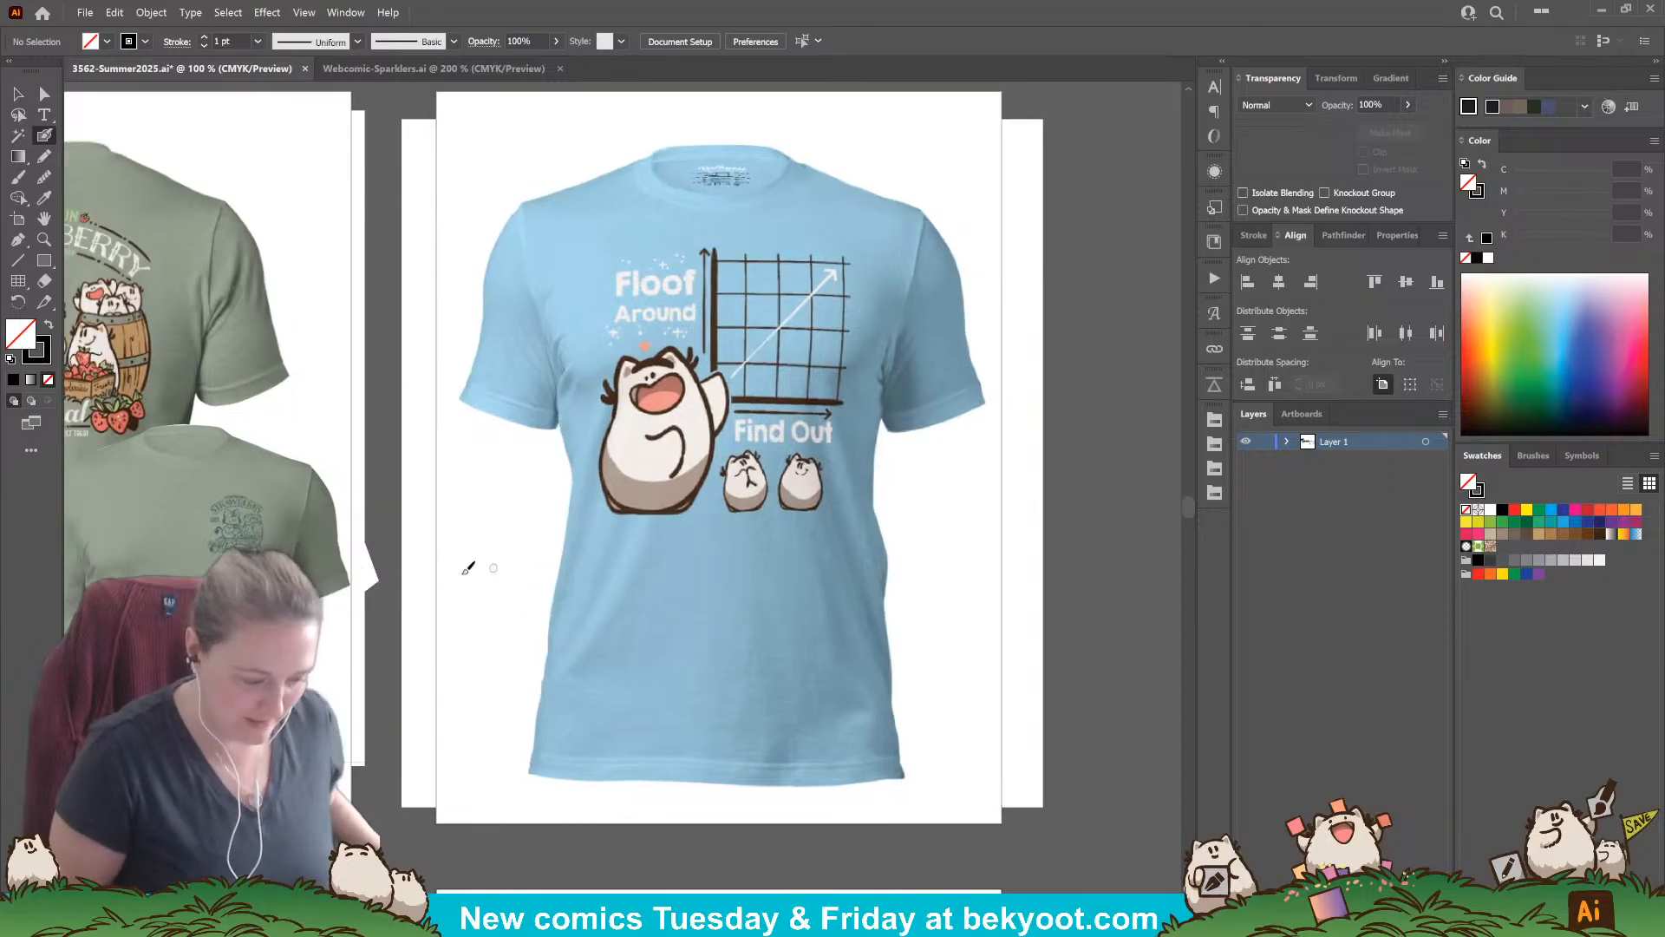
# Step: Review the Strawberry Festival shirt mockups side by side and view the whole row of T-shirt designs
pyautogui.hscroll(-5, 830, 616)
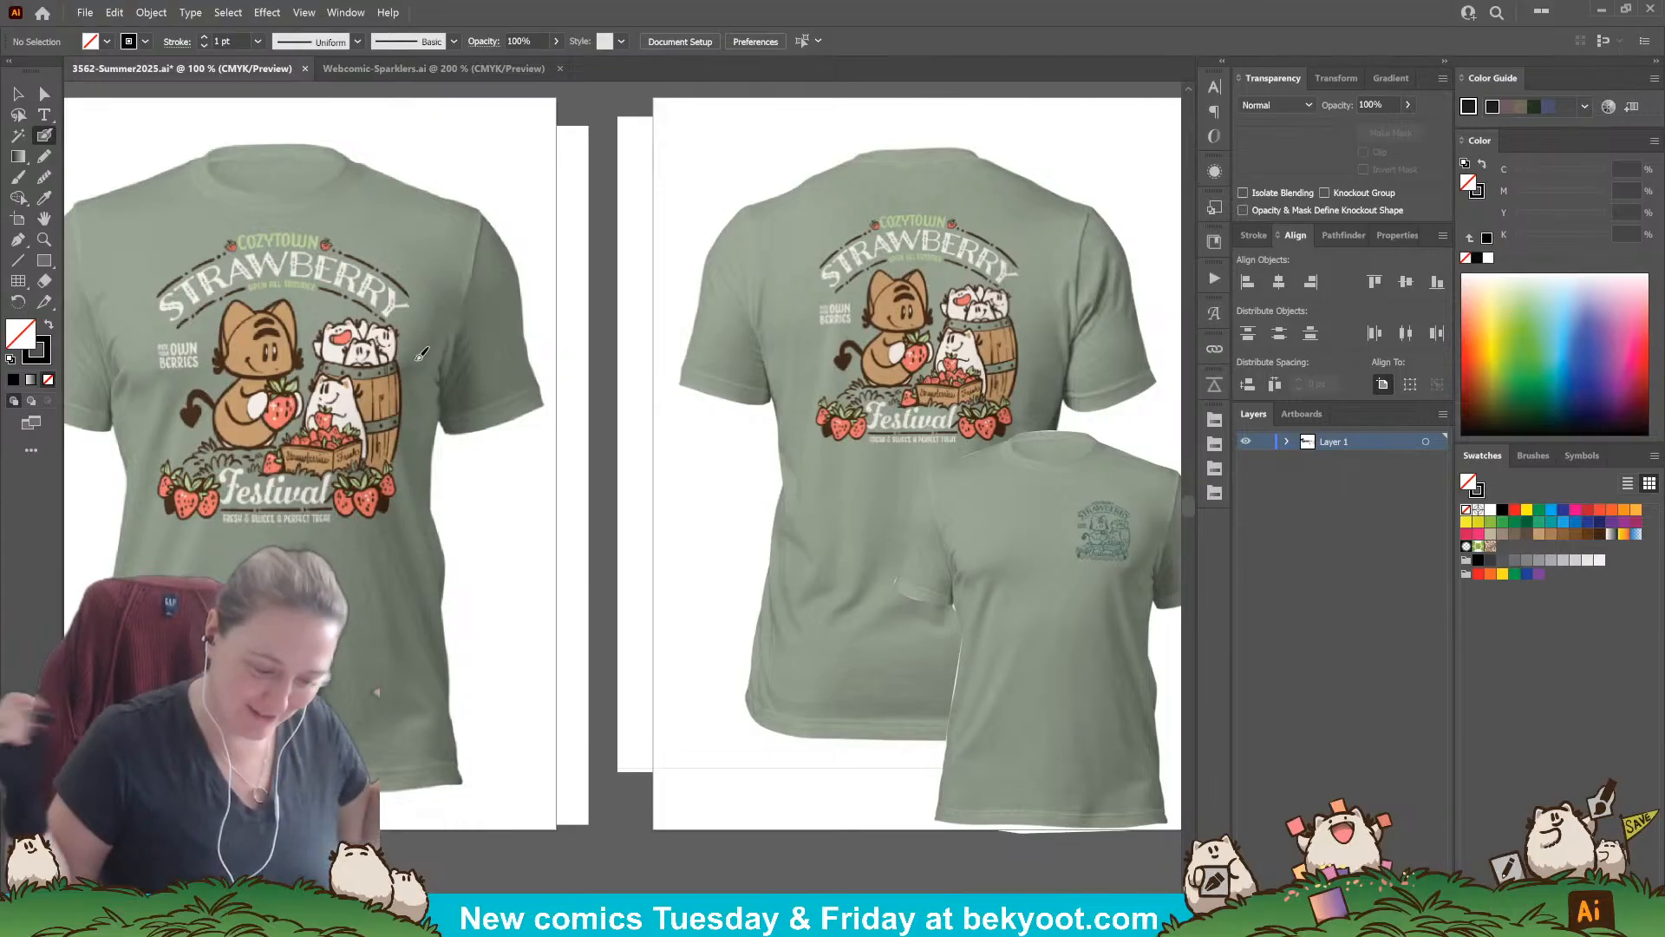
pyautogui.scroll(1, 438, 570)
pyautogui.moveTo(625, 585); pyautogui.dragTo(638, 595)
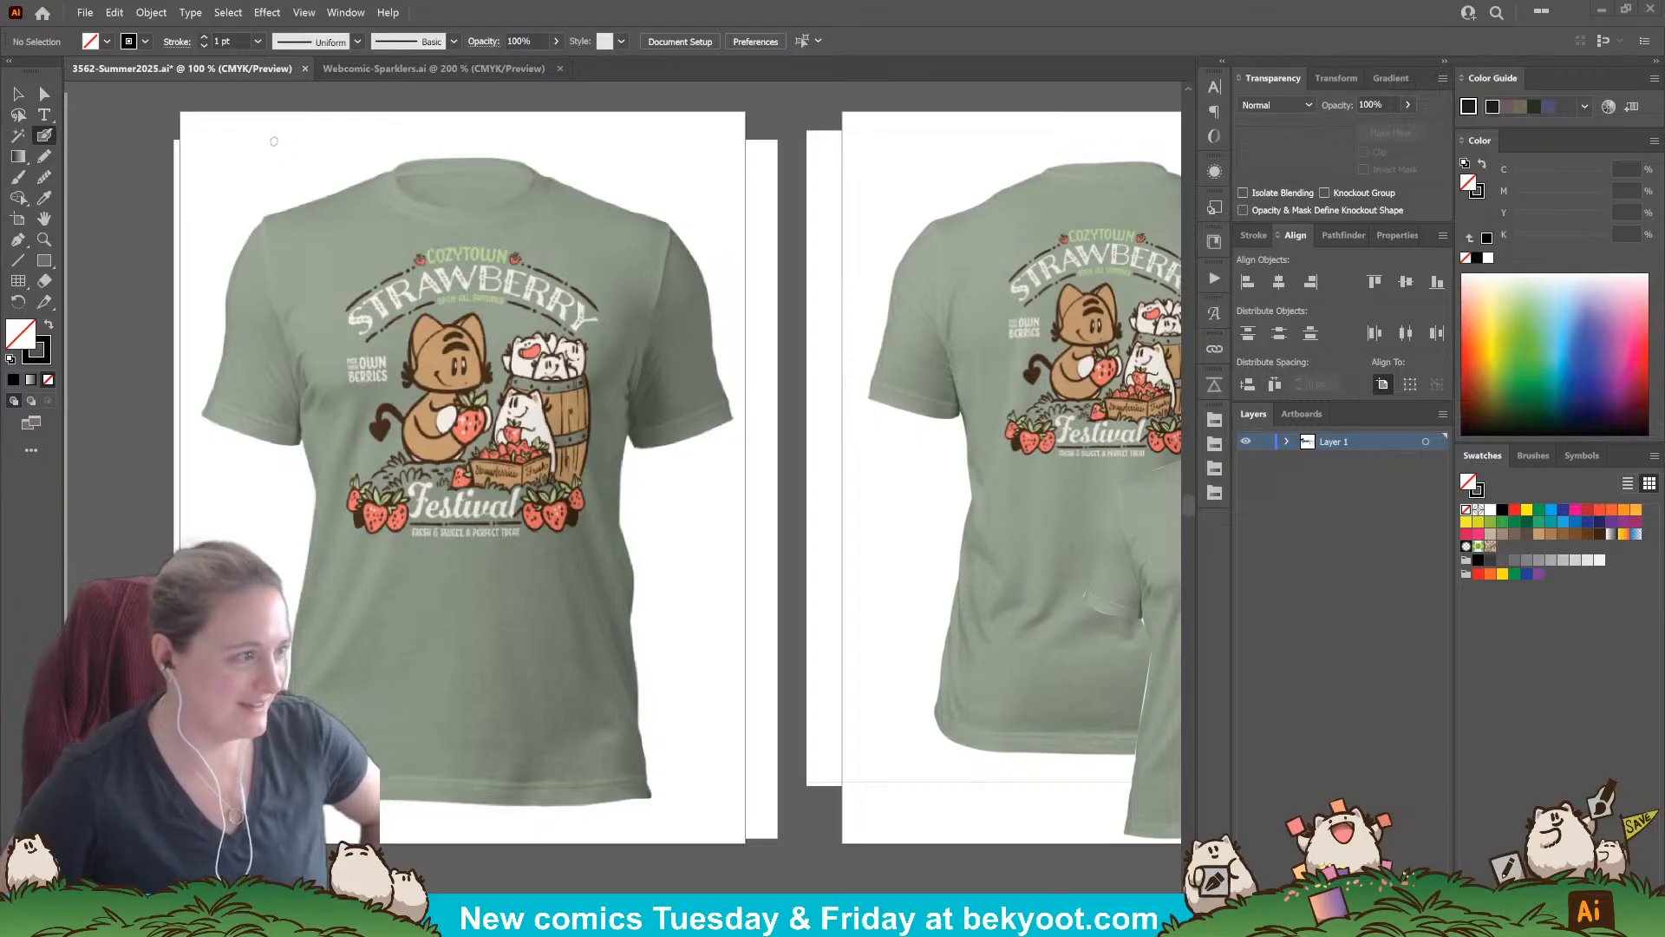
pyautogui.press('super+shift+s')
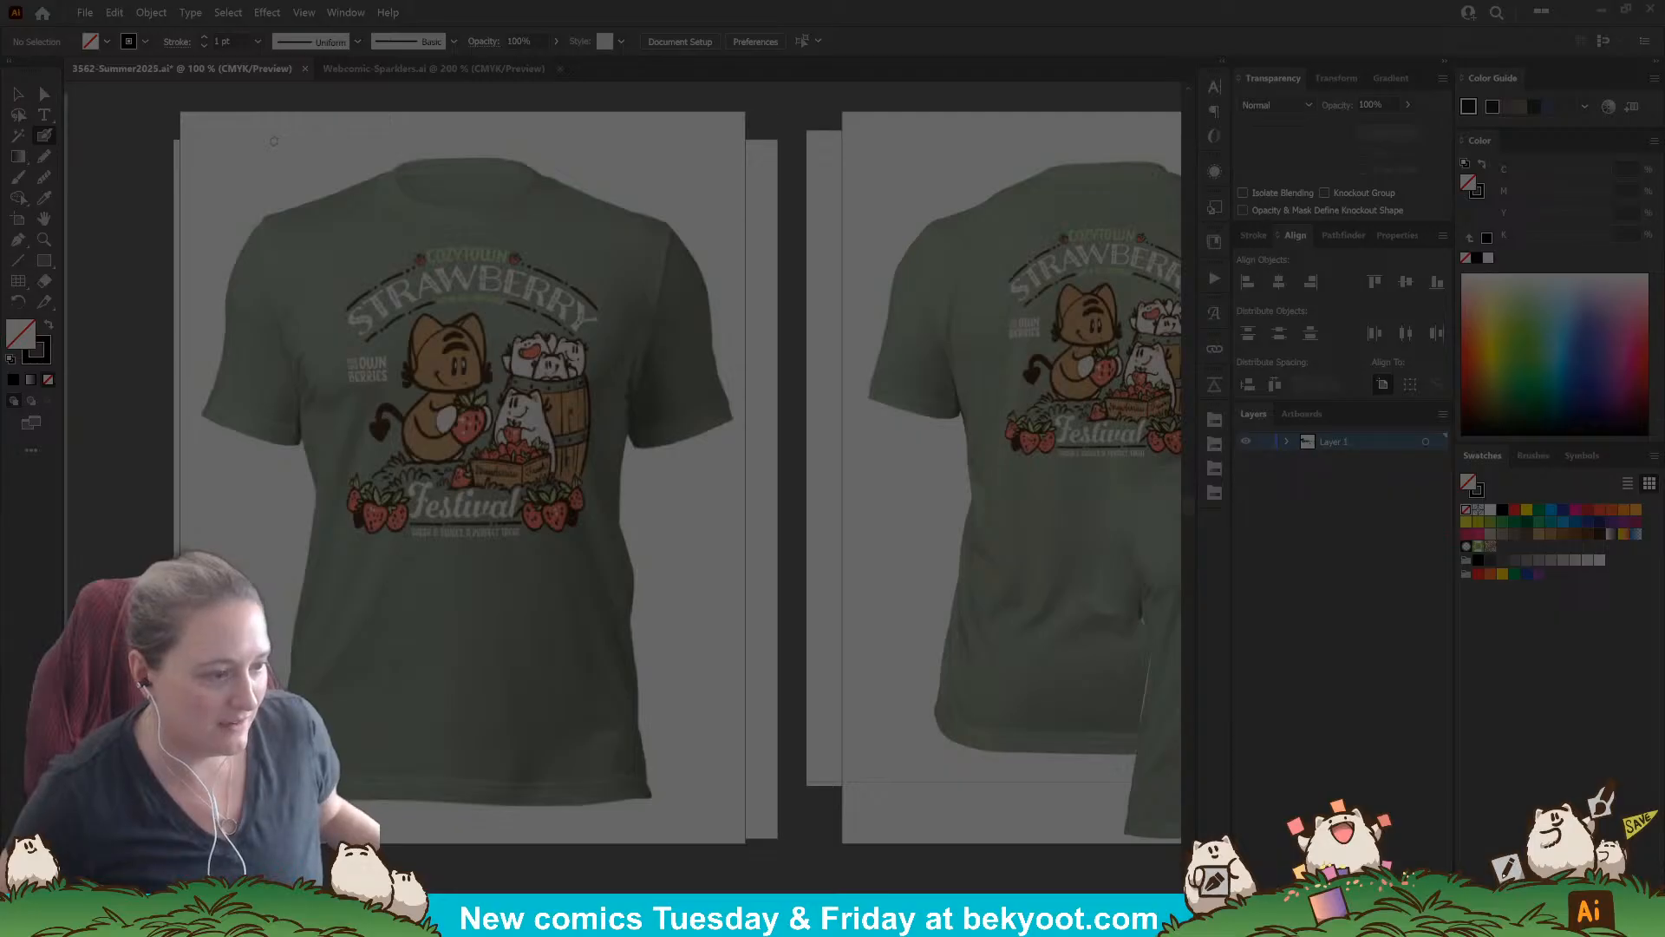
pyautogui.press('Escape')
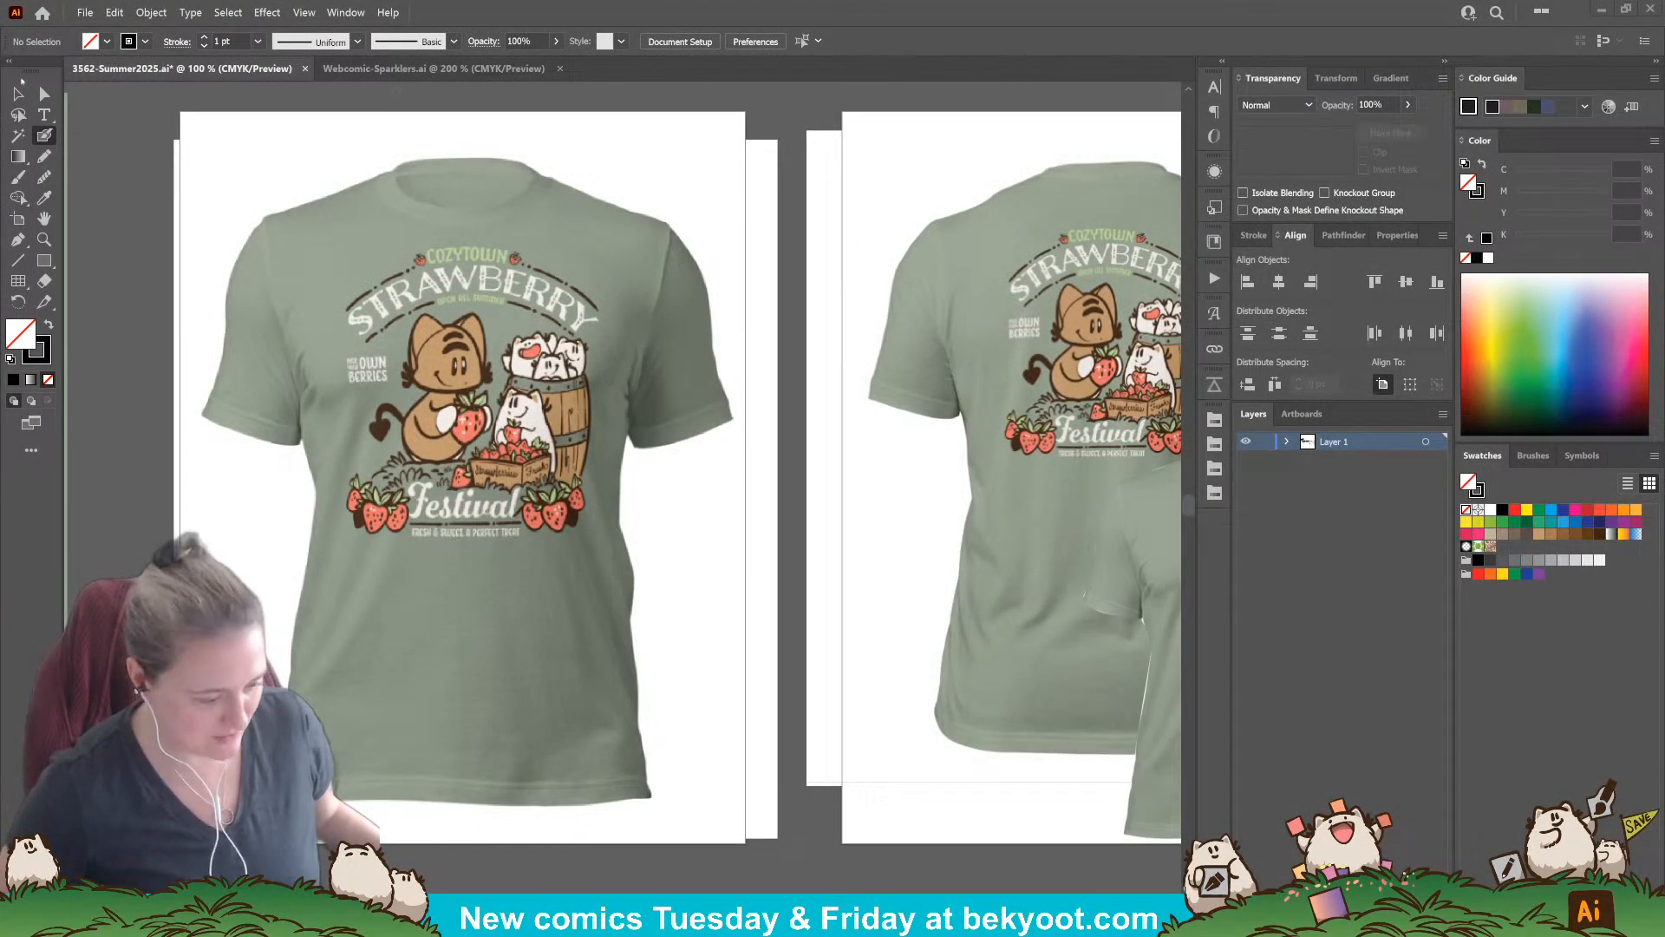
pyautogui.press('v')
pyautogui.moveTo(641, 364); pyautogui.dragTo(515, 440)
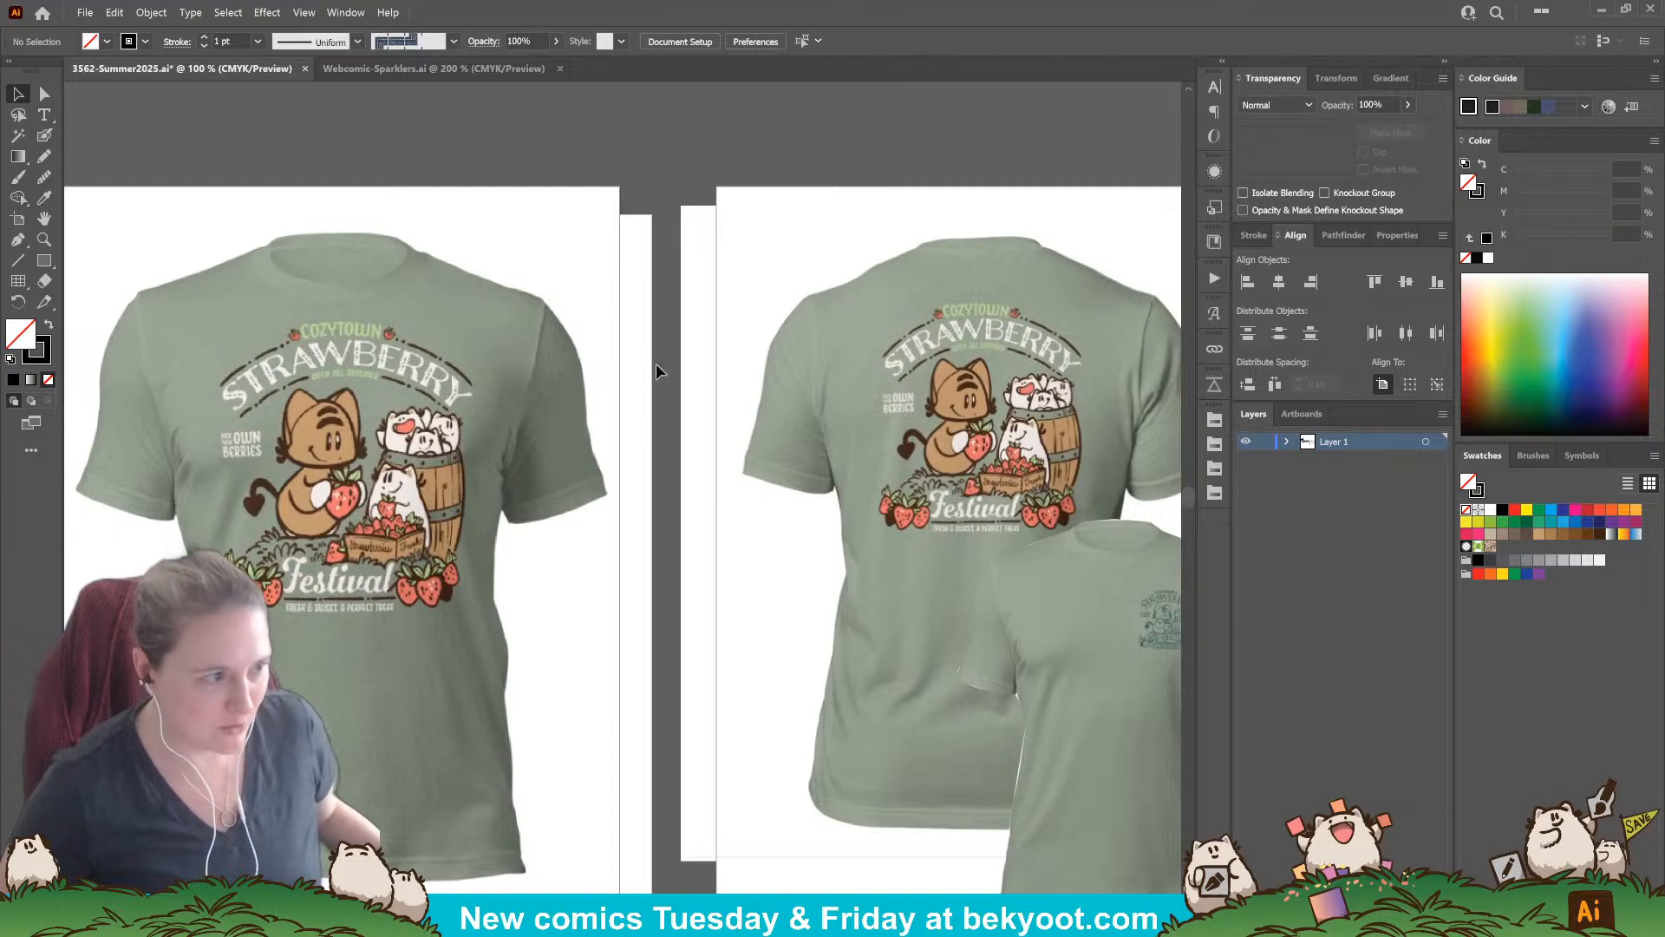
pyautogui.scroll(-2, 694, 438)
pyautogui.scroll(5, 666, 353)
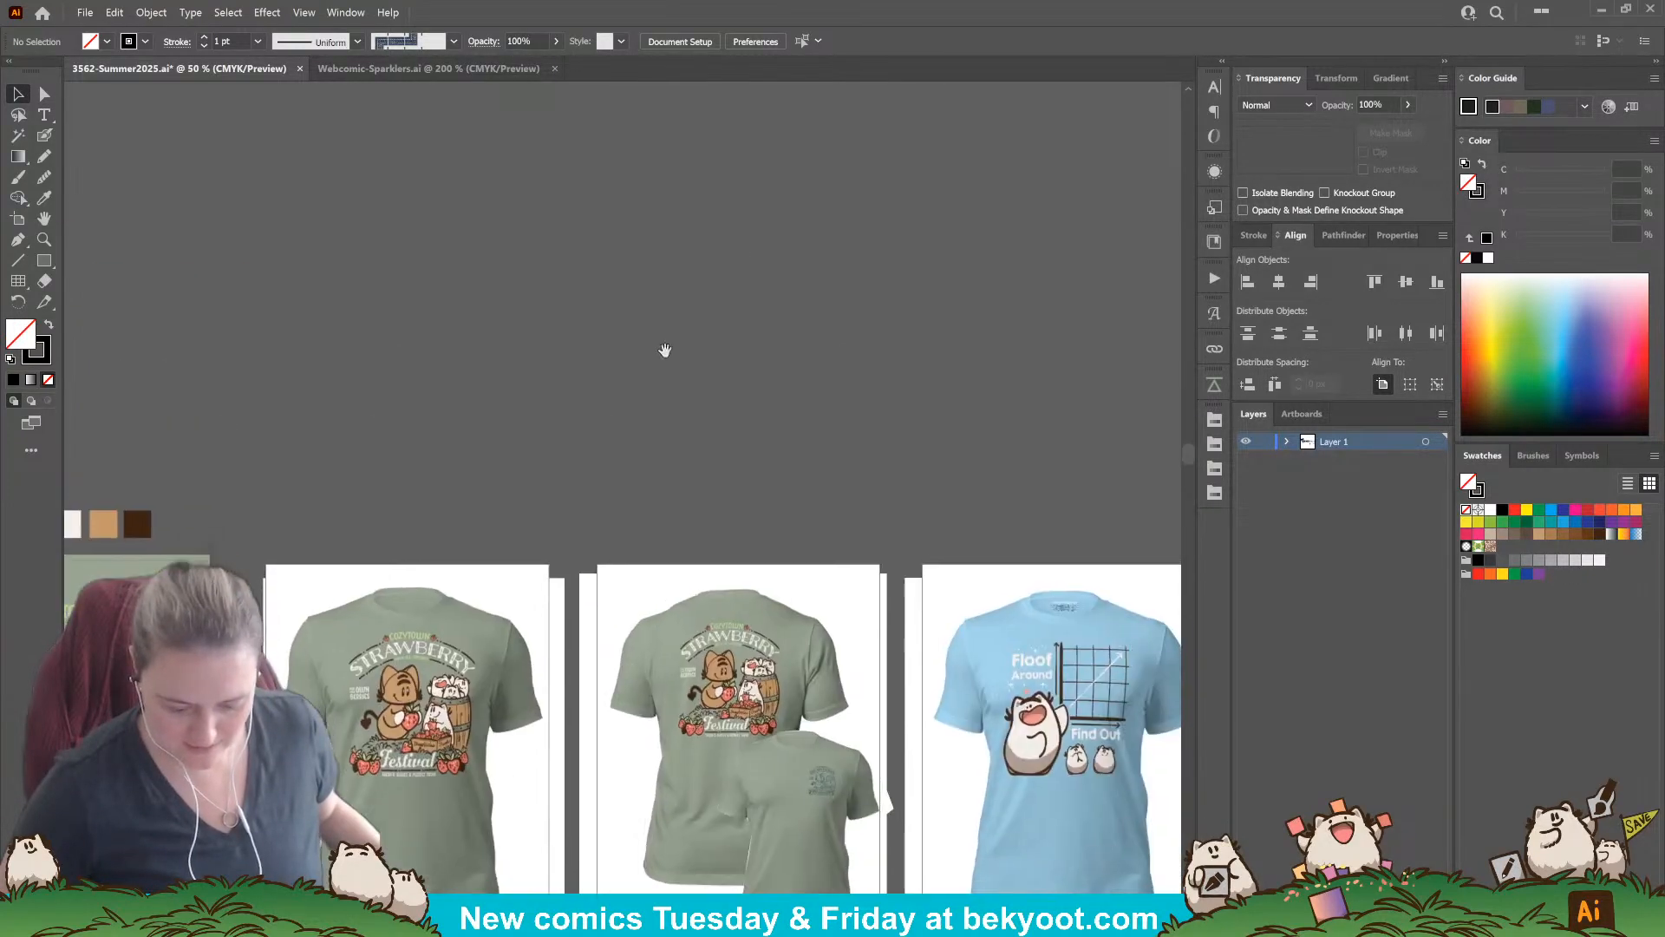
# Step: Paste the four-photo Jaws T-shirt reference image, enlarge it to about 959 × 924 px and place it above the Strawberry Festival mockups
pyautogui.hotkey('ctrl', 'v')
pyautogui.scroll(2, 690, 468)
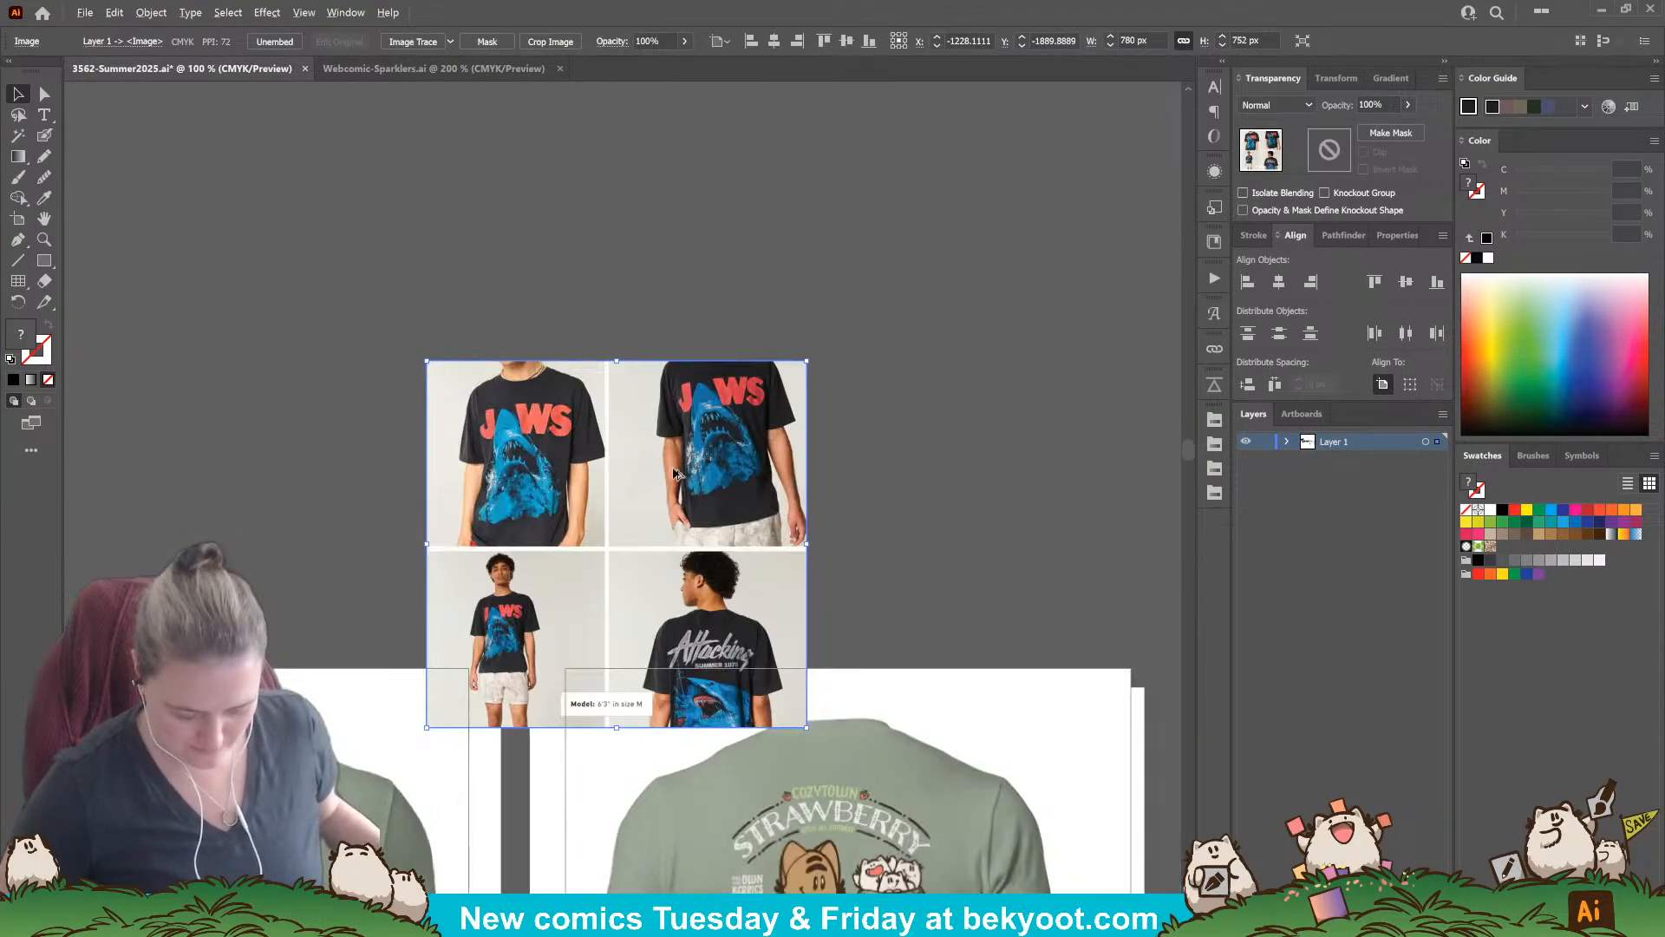
pyautogui.moveTo(808, 361); pyautogui.dragTo(892, 272)
pyautogui.moveTo(742, 307); pyautogui.dragTo(772, 207)
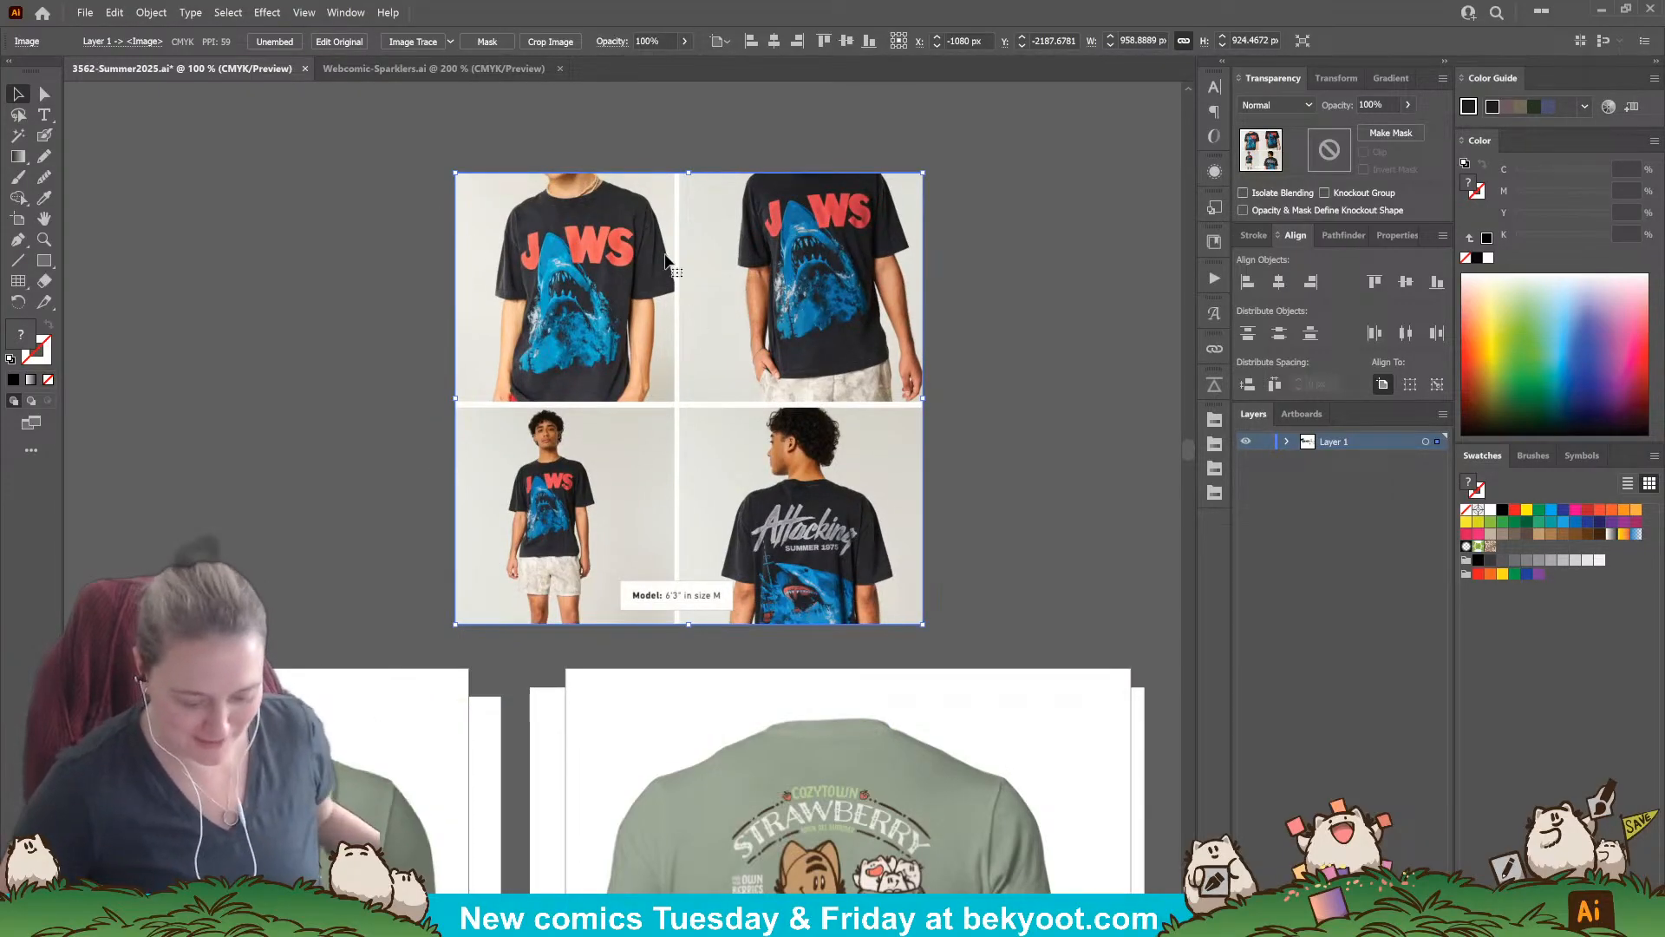
# Step: Examine the Jaws reference's front and back prints and compare them with the front-print and back-print Strawberry Festival shirt mockups
pyautogui.scroll(1, 845, 632)
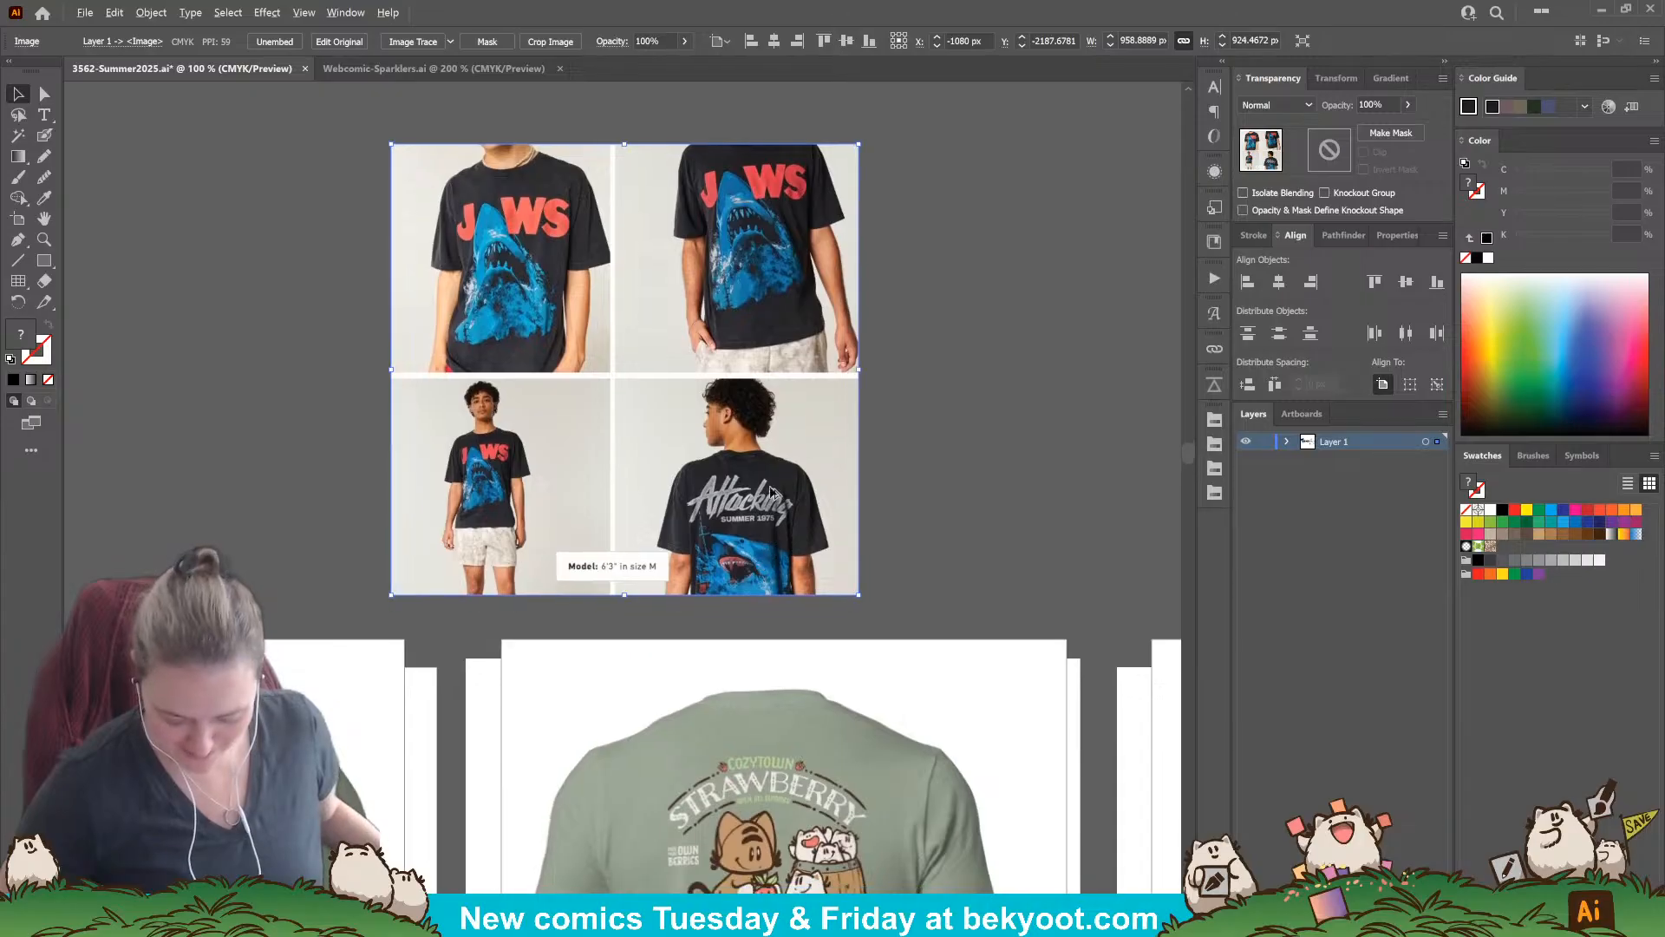
pyautogui.scroll(1, 831, 581)
pyautogui.scroll(1, 831, 581)
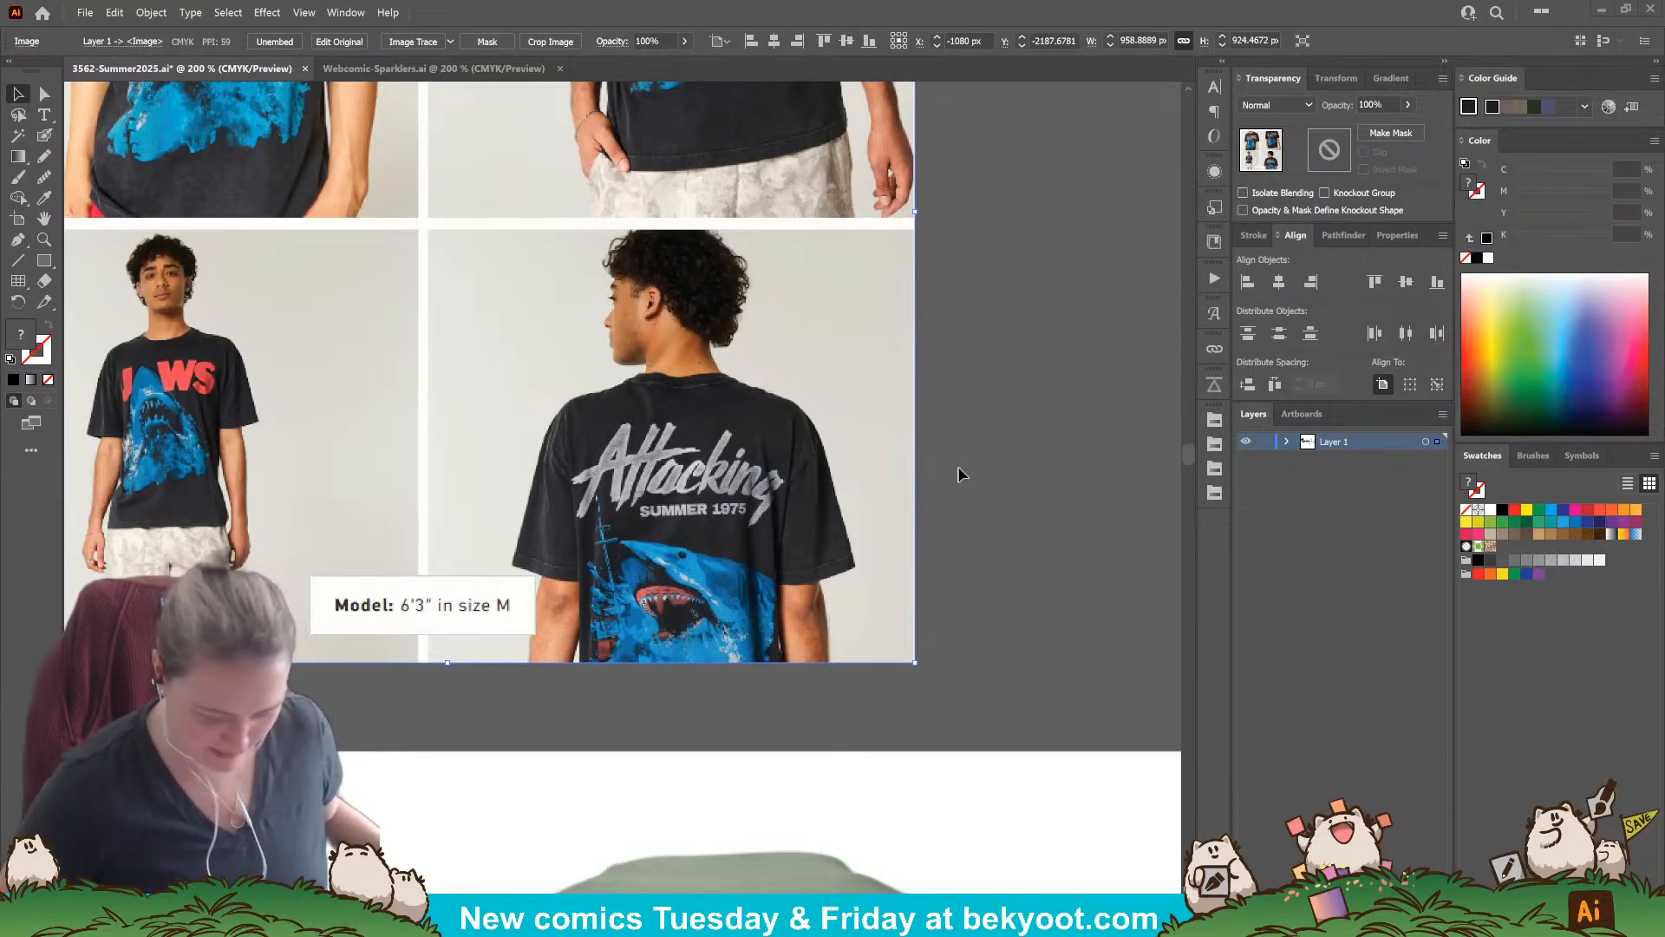
pyautogui.scroll(-8, 683, 806)
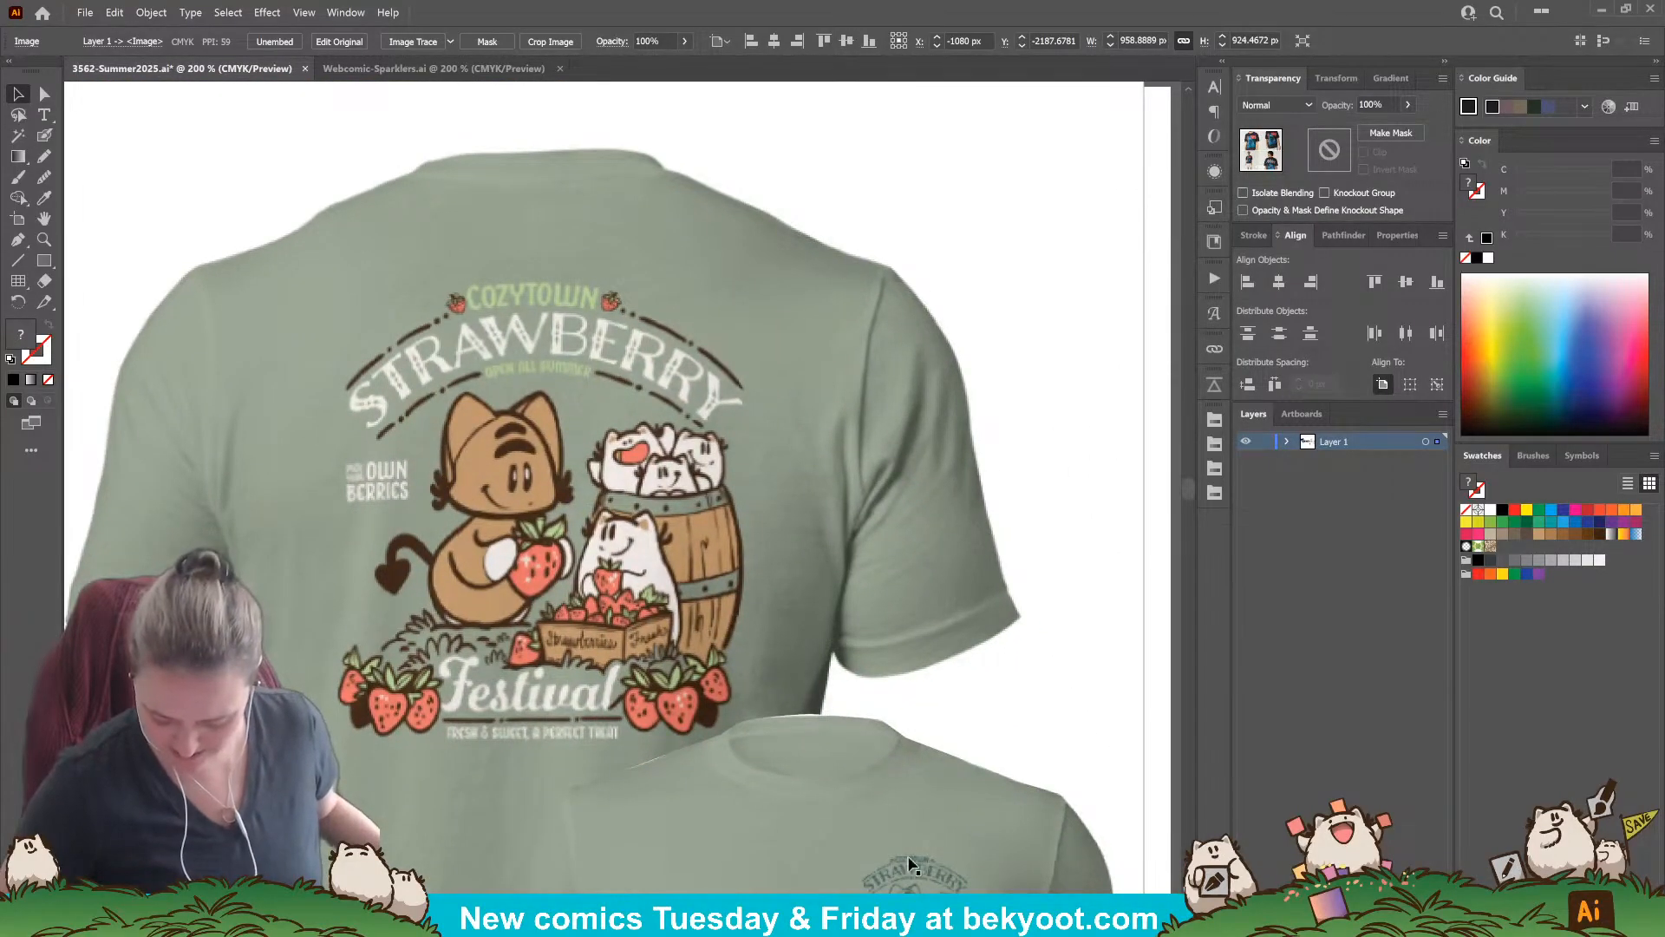
pyautogui.scroll(-2, 864, 867)
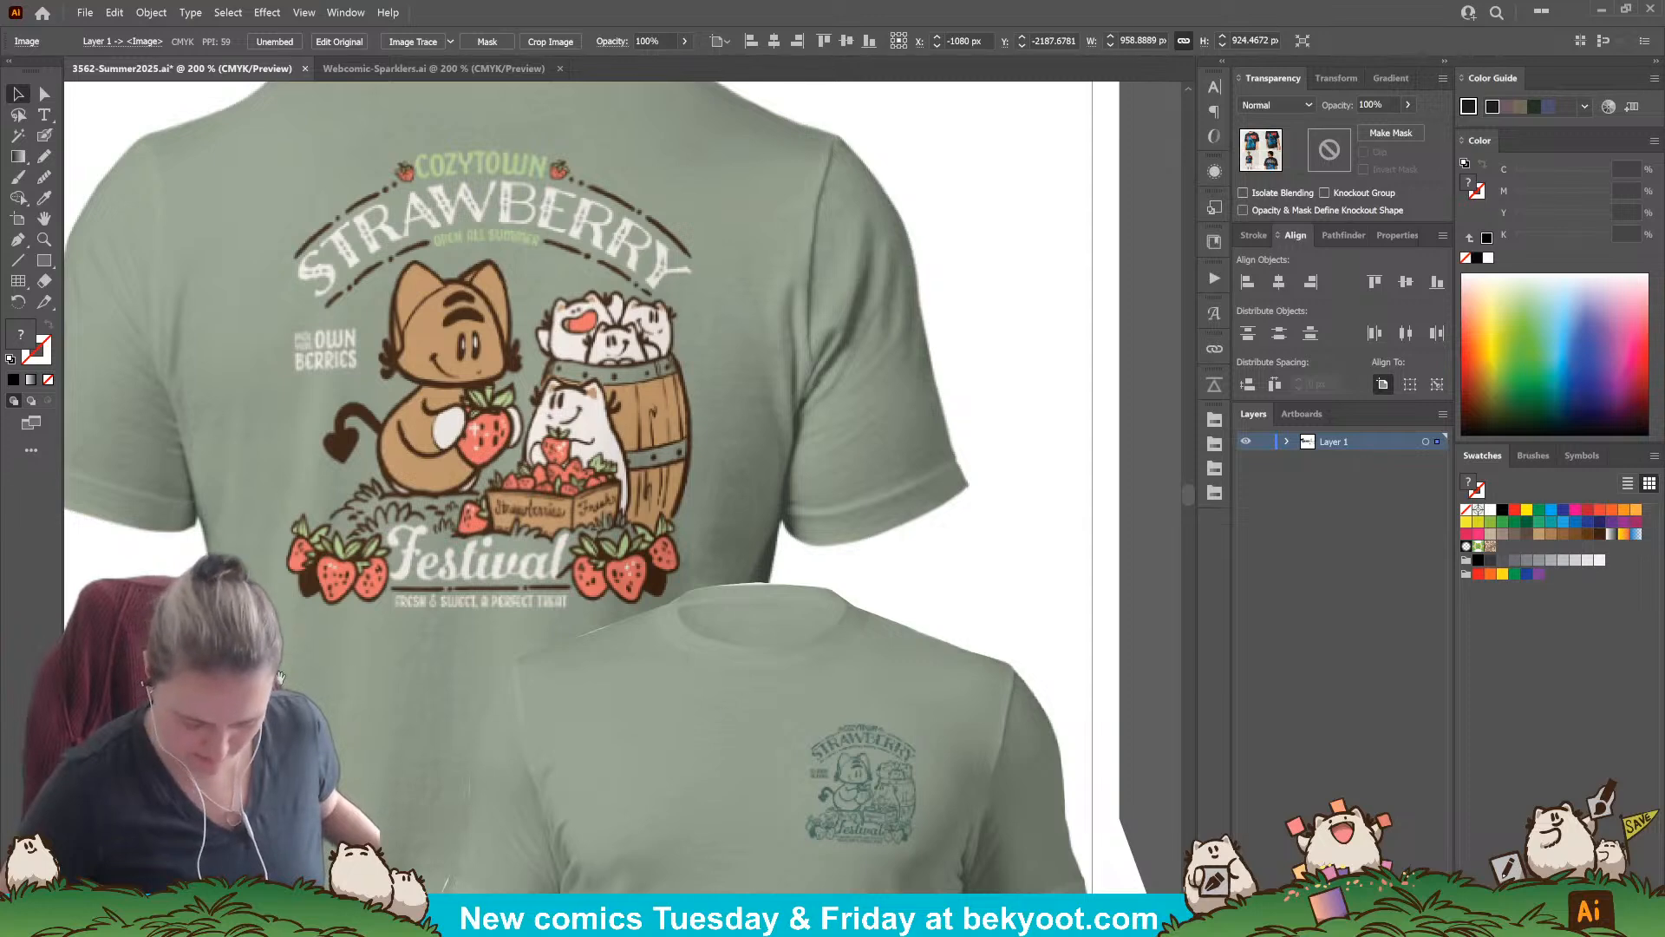
pyautogui.moveTo(174, 672); pyautogui.dragTo(643, 687)
pyautogui.moveTo(104, 347)
pyautogui.mouseDown()
pyautogui.moveTo(501, 500)
pyautogui.moveTo(596, 328)
pyautogui.mouseUp()
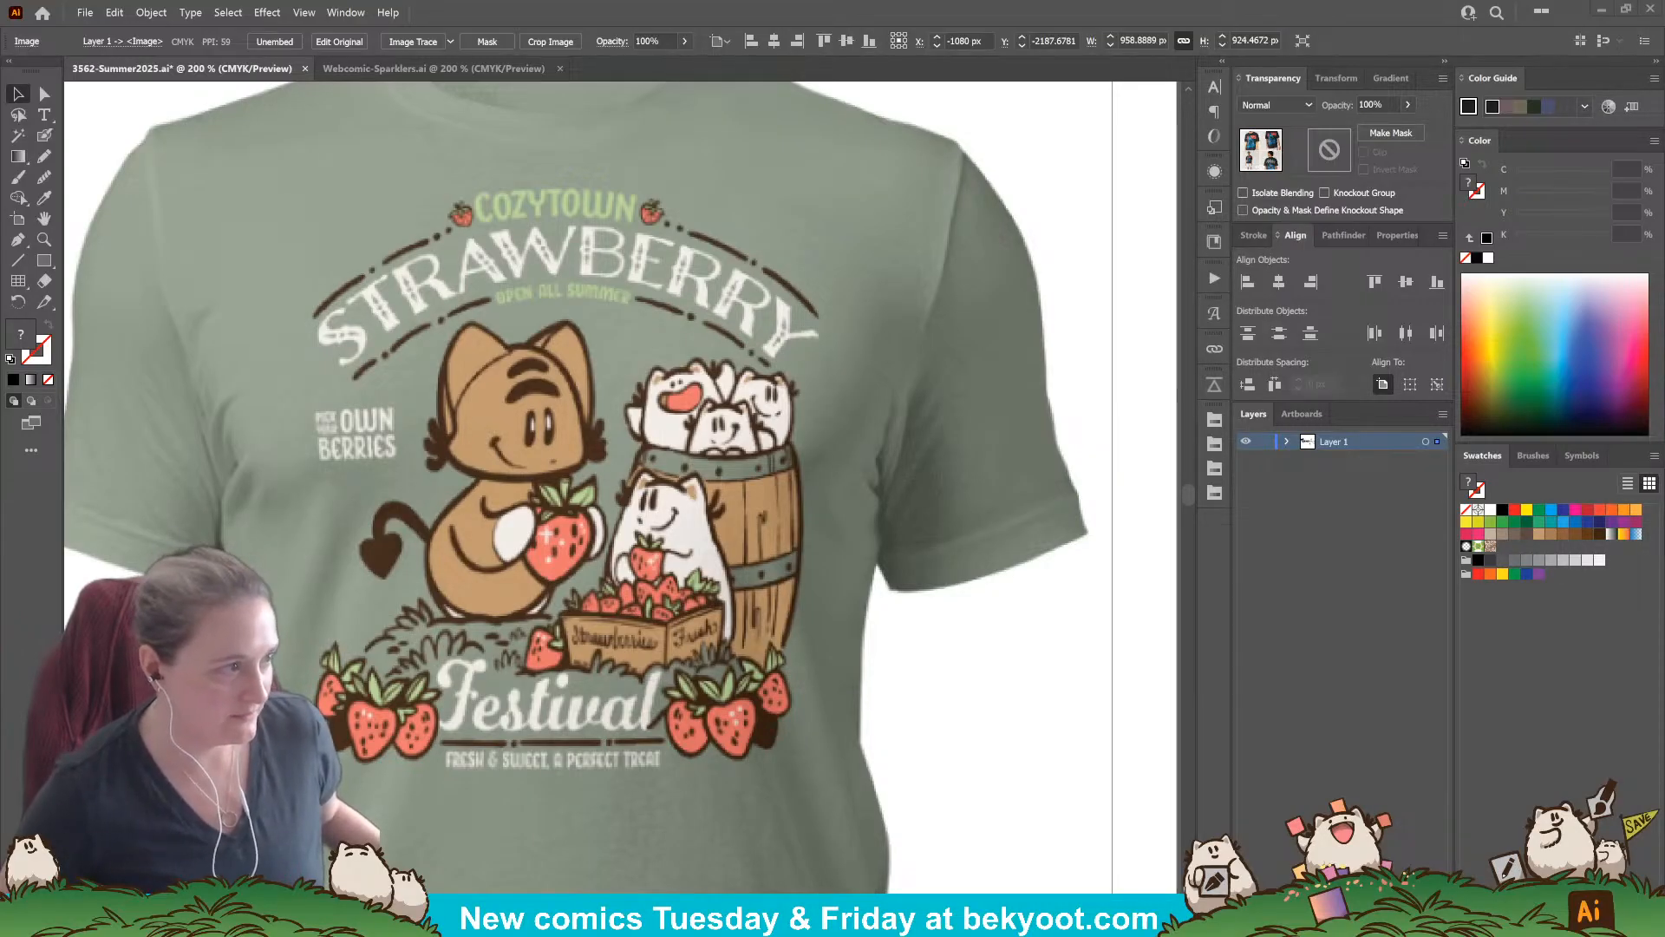
pyautogui.scroll(-1, 643, 595)
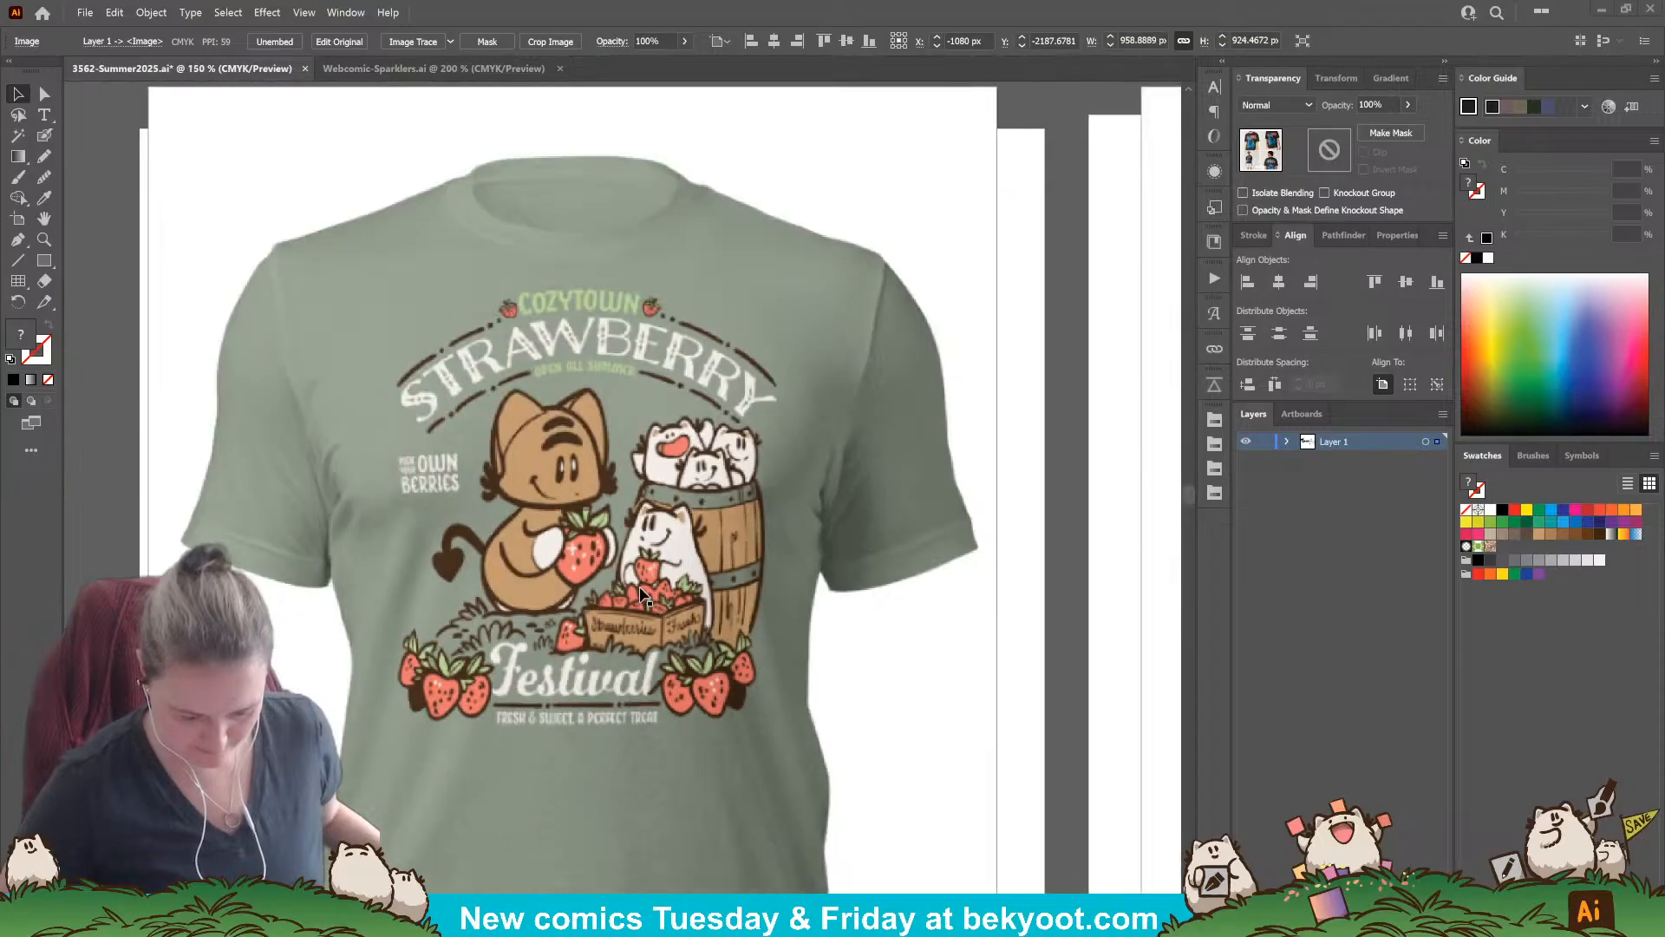
pyautogui.scroll(-1, 643, 595)
pyautogui.click(913, 345)
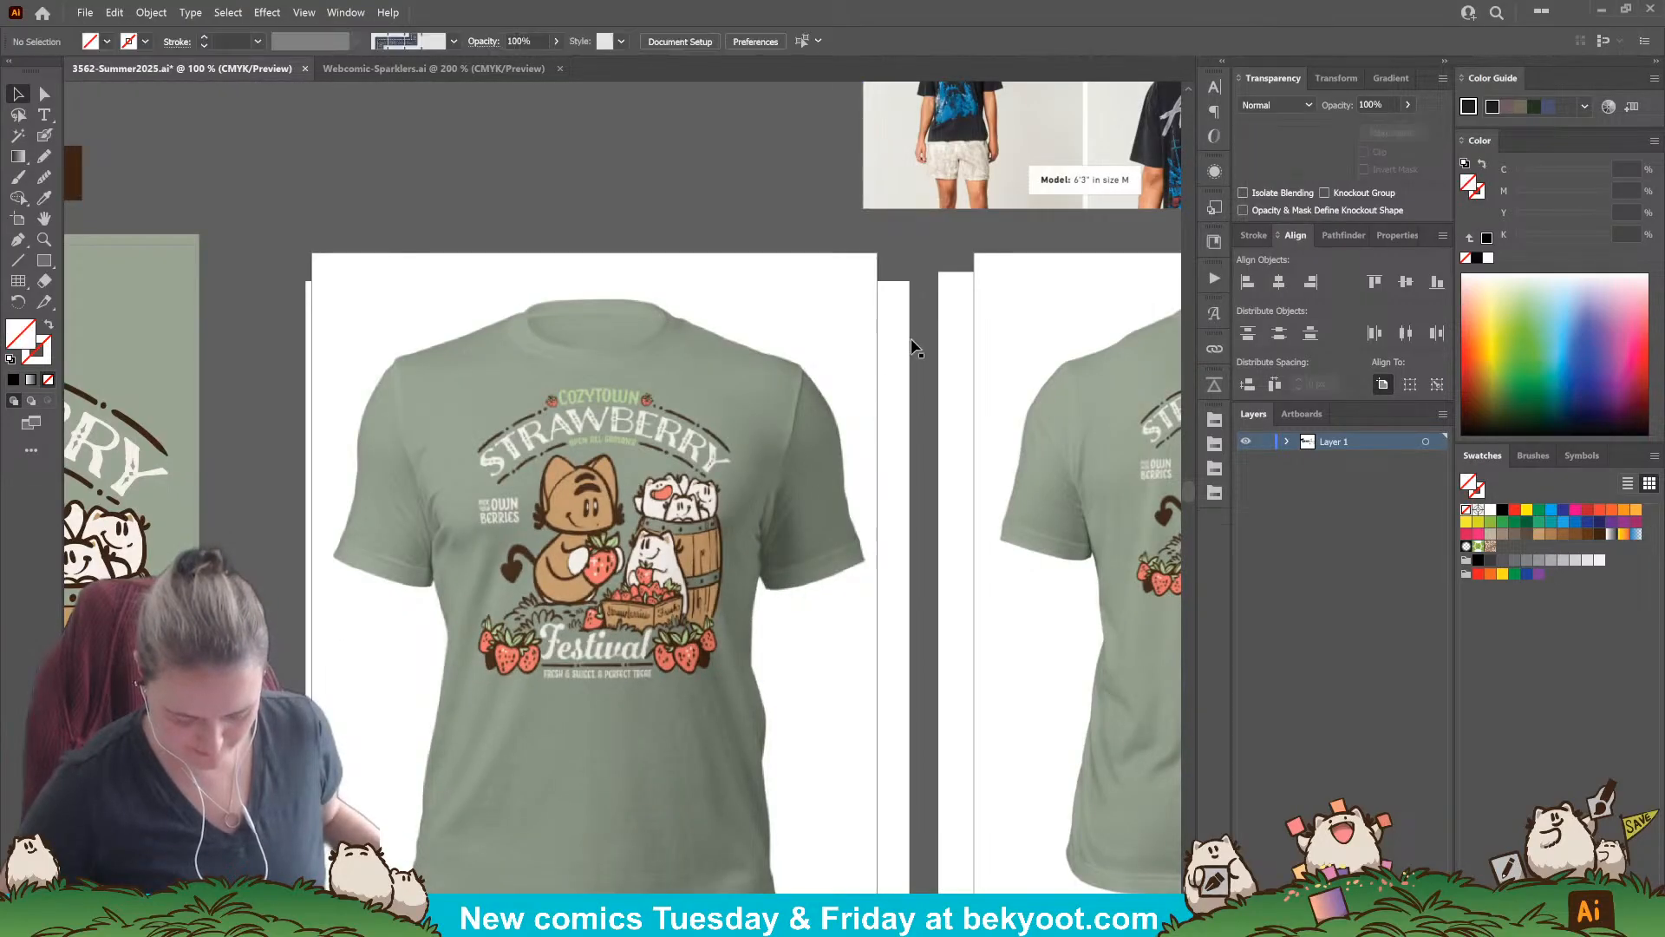
pyautogui.hscroll(5, 914, 340)
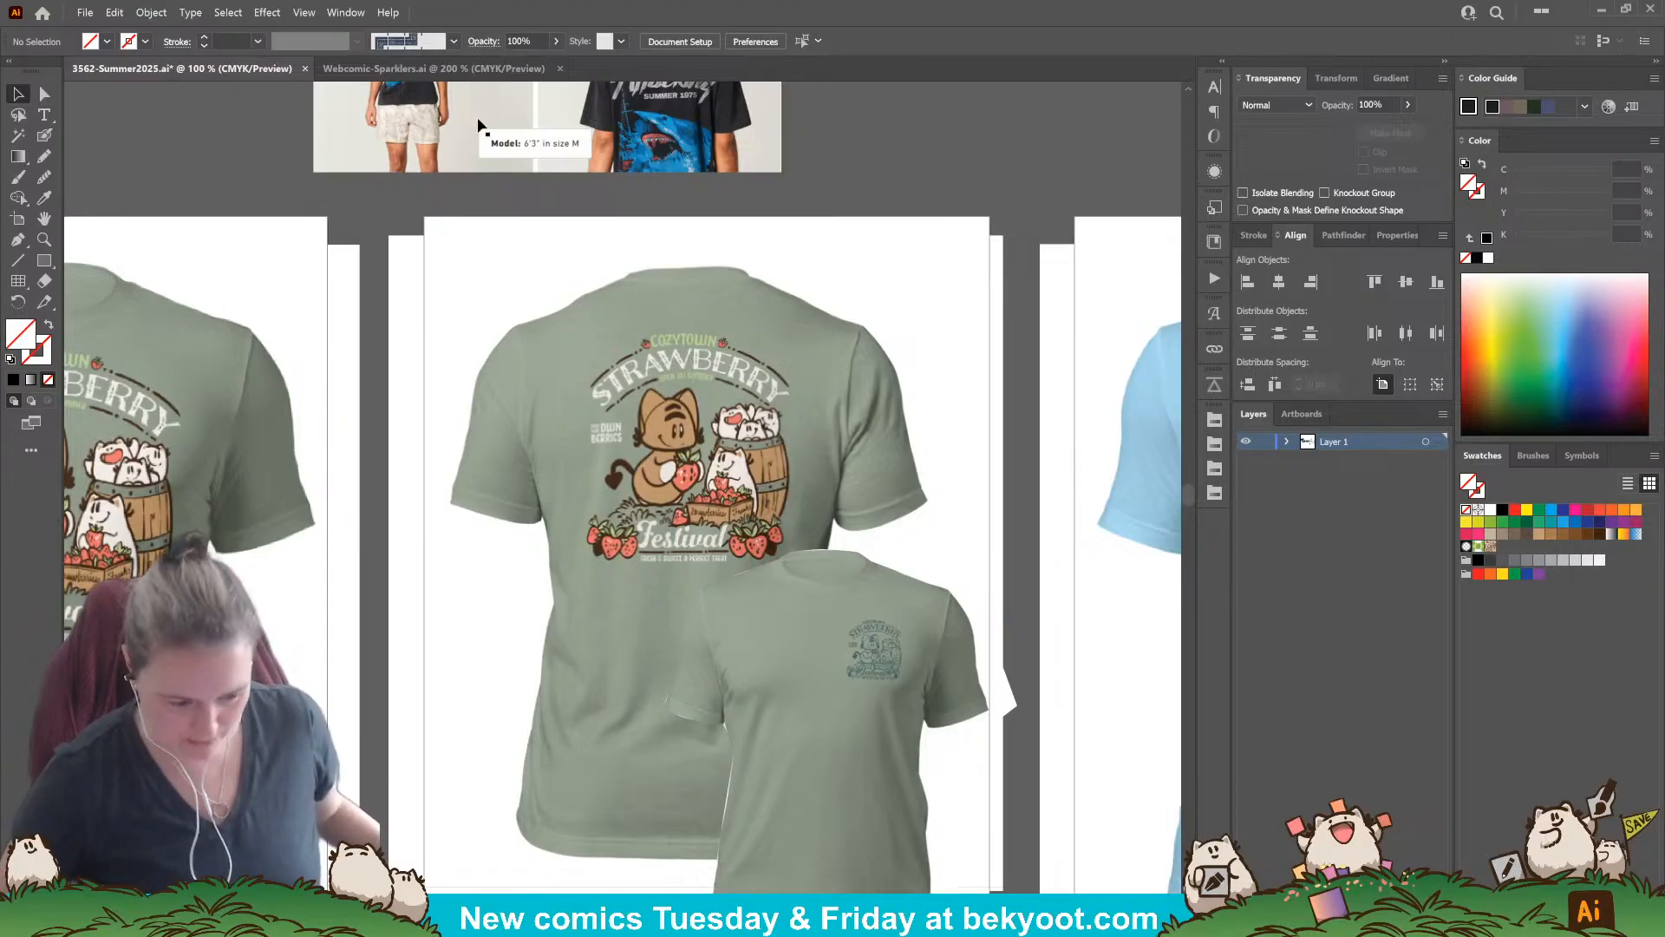
# Step: In Webcomic-Sparklers.ai, enter the first panel's artwork group and ink extra twigs on the upper end of the large character's stick bundle
pyautogui.click(433, 68)
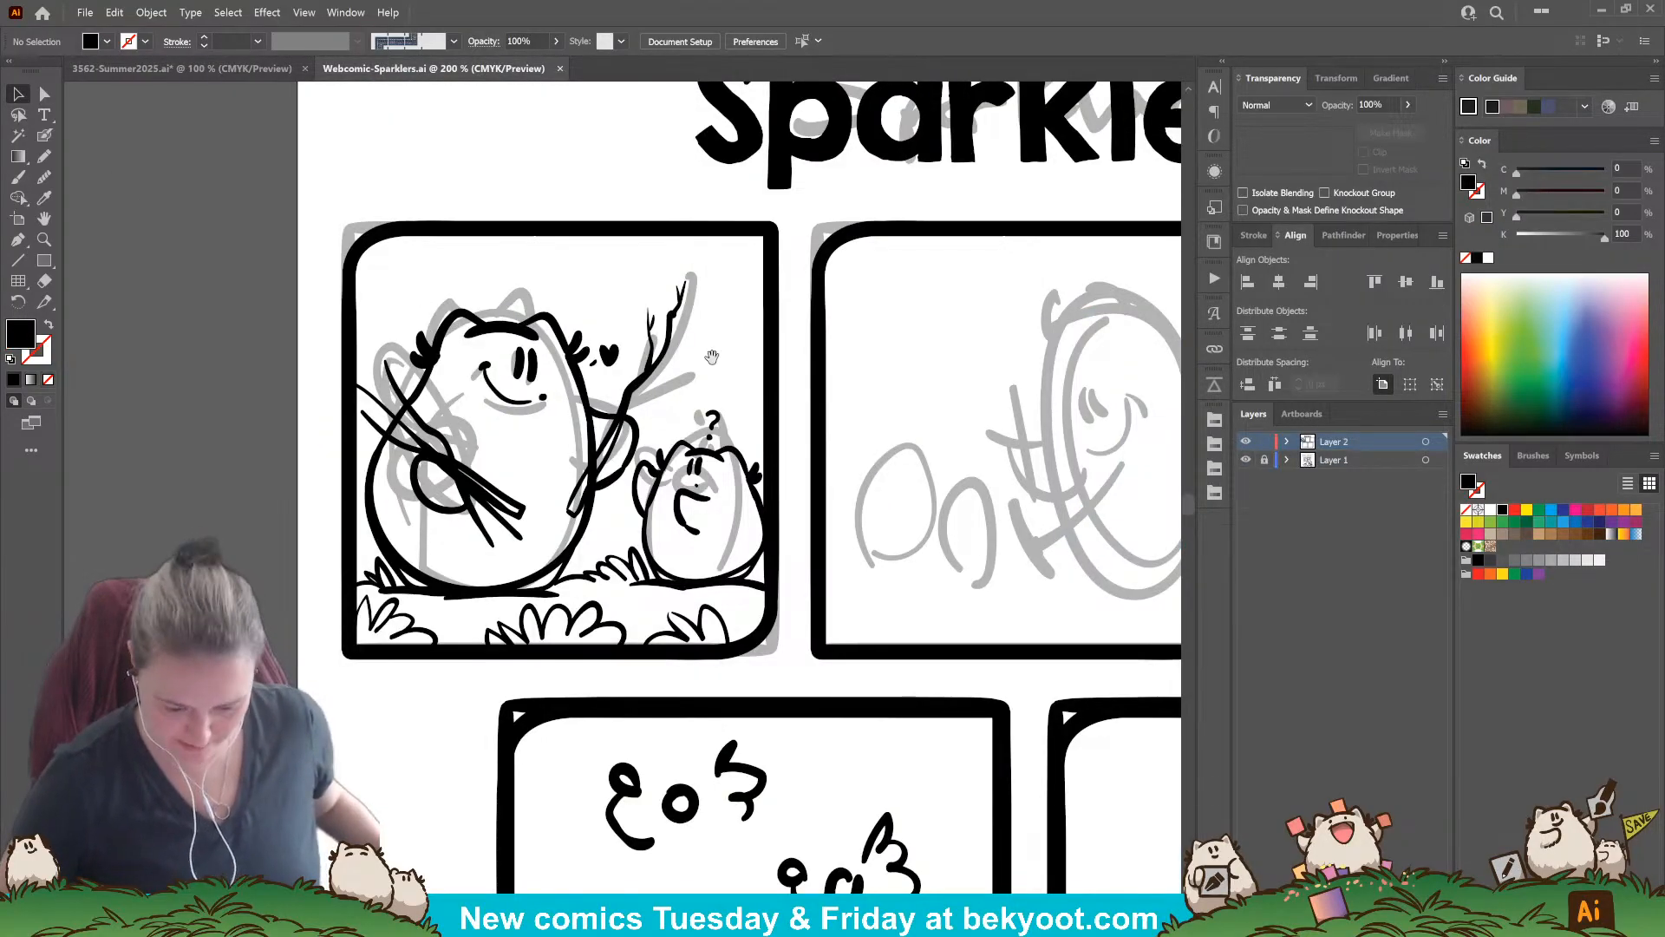
pyautogui.moveTo(712, 357); pyautogui.dragTo(664, 341)
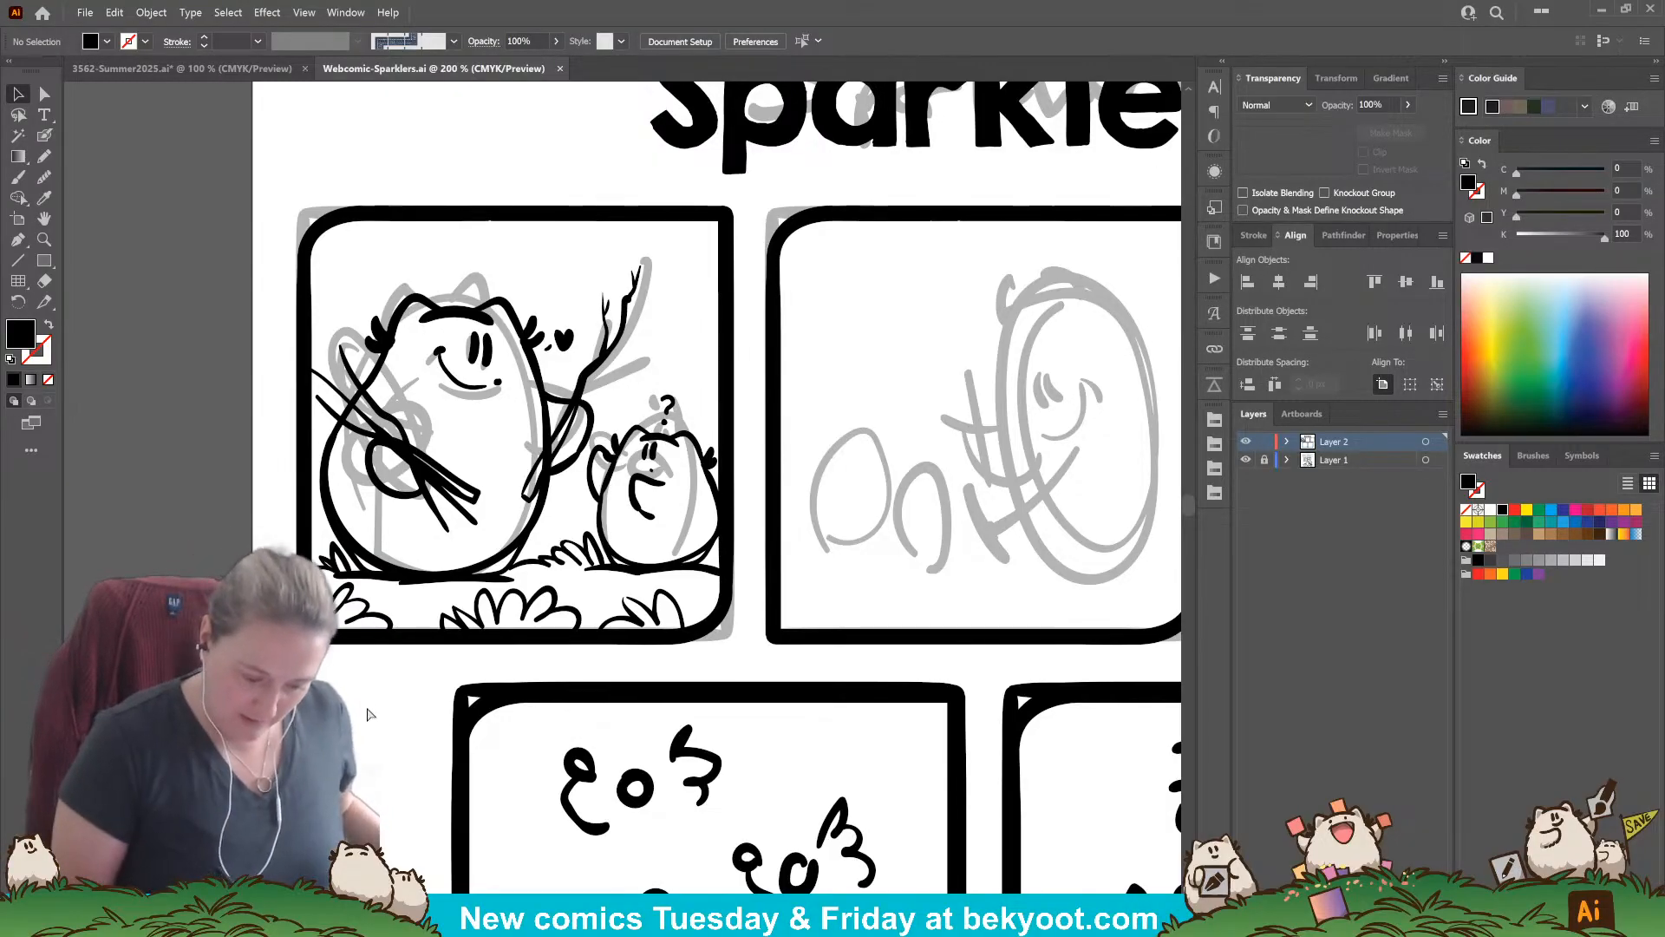
pyautogui.doubleClick(438, 457)
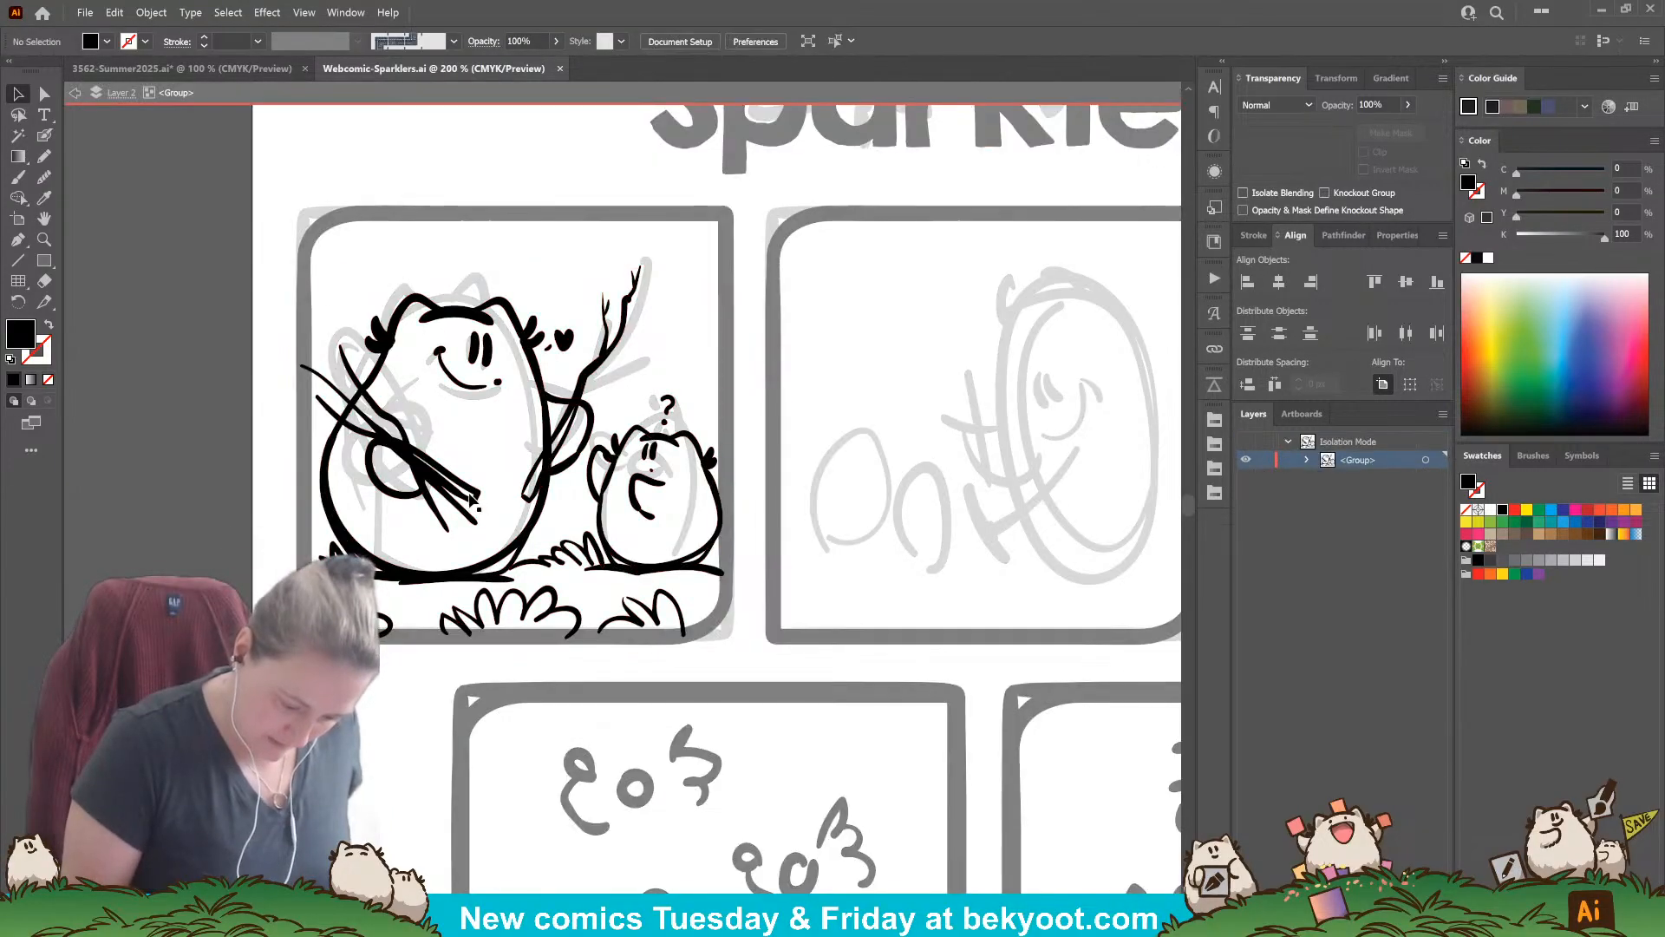
pyautogui.click(44, 135)
pyautogui.hotkey('ctrl', 'shift', 'a')
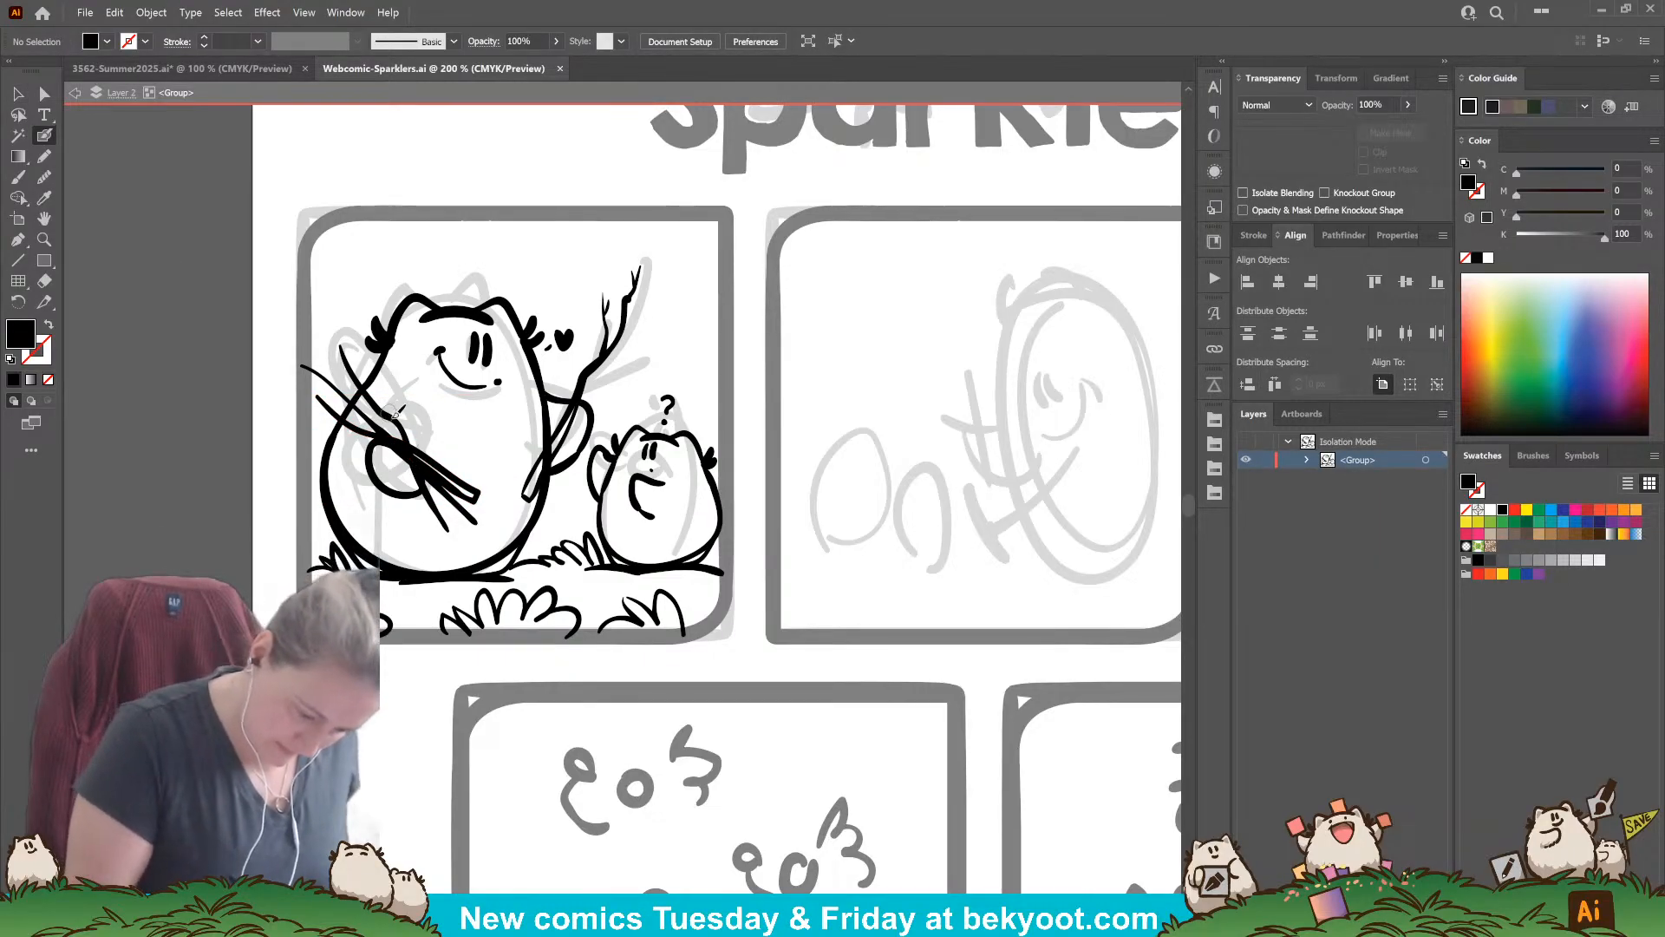
pyautogui.moveTo(384, 400)
pyautogui.mouseDown()
pyautogui.moveTo(378, 362)
pyautogui.moveTo(405, 426)
pyautogui.moveTo(372, 337)
pyautogui.moveTo(363, 381)
pyautogui.moveTo(327, 356)
pyautogui.moveTo(377, 441)
pyautogui.moveTo(323, 357)
pyautogui.moveTo(354, 404)
pyautogui.mouseUp()
pyautogui.hotkey('ctrl', 'z')
pyautogui.moveTo(327, 350); pyautogui.dragTo(340, 379)
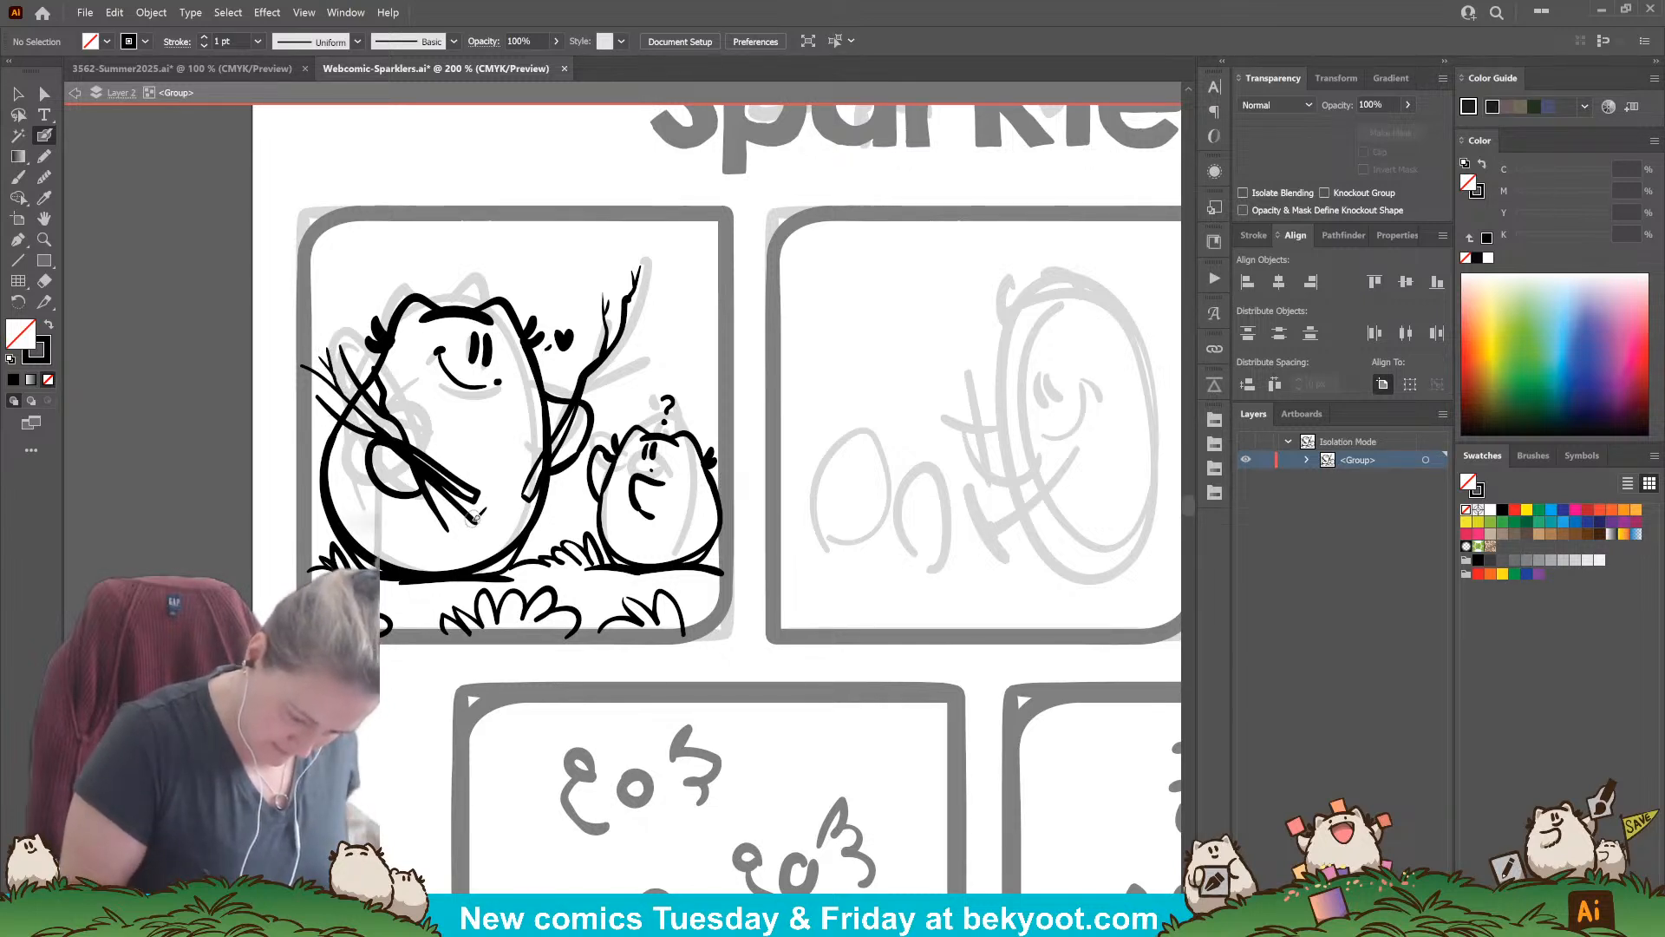
# Step: Ink the cut stick ends below the large character's hand and add lines within the bundle above it
pyautogui.moveTo(473, 520)
pyautogui.mouseDown()
pyautogui.moveTo(425, 472)
pyautogui.moveTo(454, 482)
pyautogui.moveTo(426, 470)
pyautogui.moveTo(478, 518)
pyautogui.mouseUp()
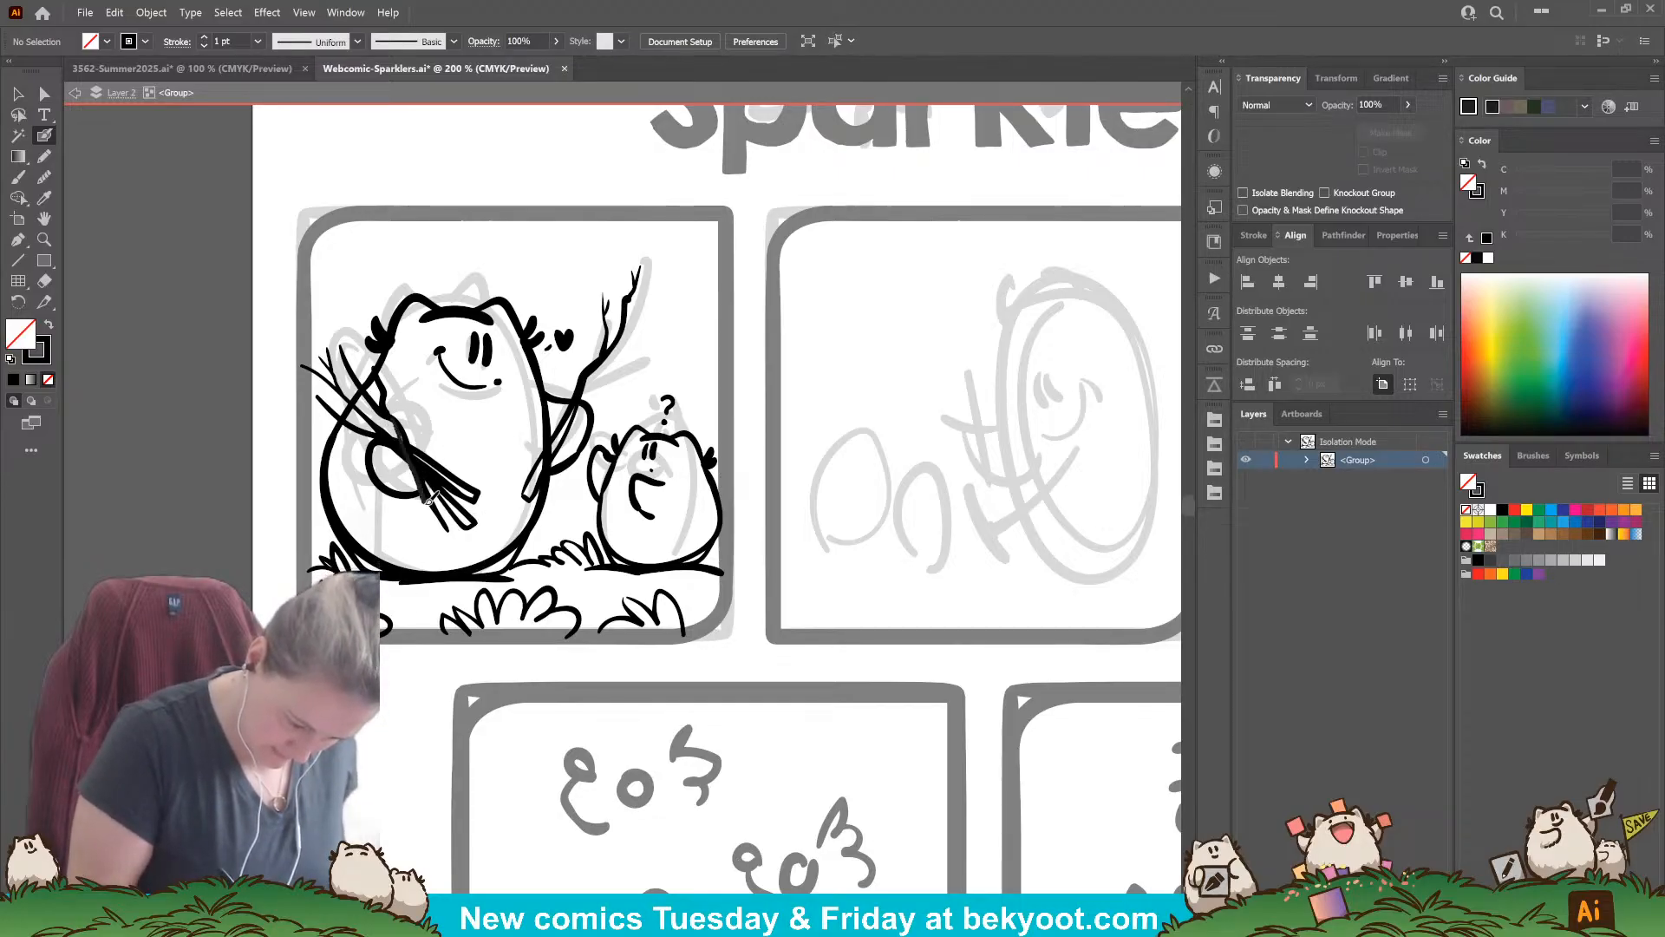
pyautogui.moveTo(427, 500); pyautogui.dragTo(432, 509)
pyautogui.moveTo(397, 424)
pyautogui.mouseDown()
pyautogui.moveTo(452, 537)
pyautogui.moveTo(419, 481)
pyautogui.mouseUp()
pyautogui.hotkey('ctrl', 'z')
pyautogui.moveTo(396, 423); pyautogui.dragTo(318, 412)
# Step: Erase the part of the large character's body outline that crosses the stick held in the raised hand
pyautogui.moveTo(401, 666); pyautogui.dragTo(375, 685)
pyautogui.moveTo(559, 409); pyautogui.dragTo(591, 366)
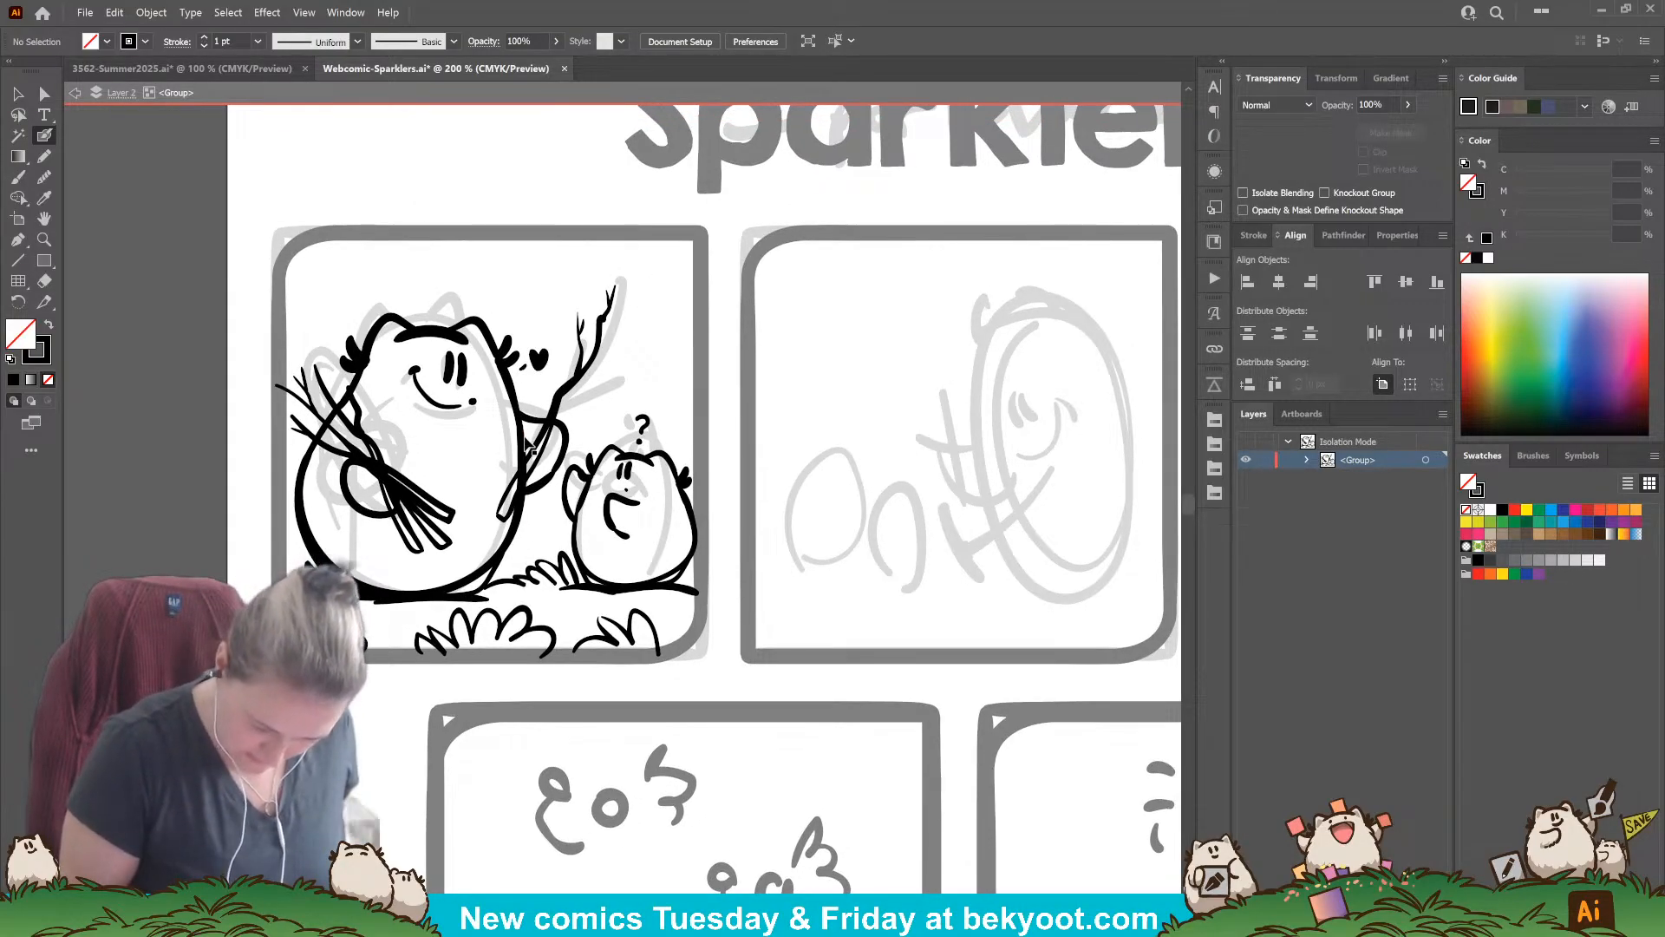
pyautogui.keyDown('ctrl'); pyautogui.click(526, 433); pyautogui.keyUp('ctrl')
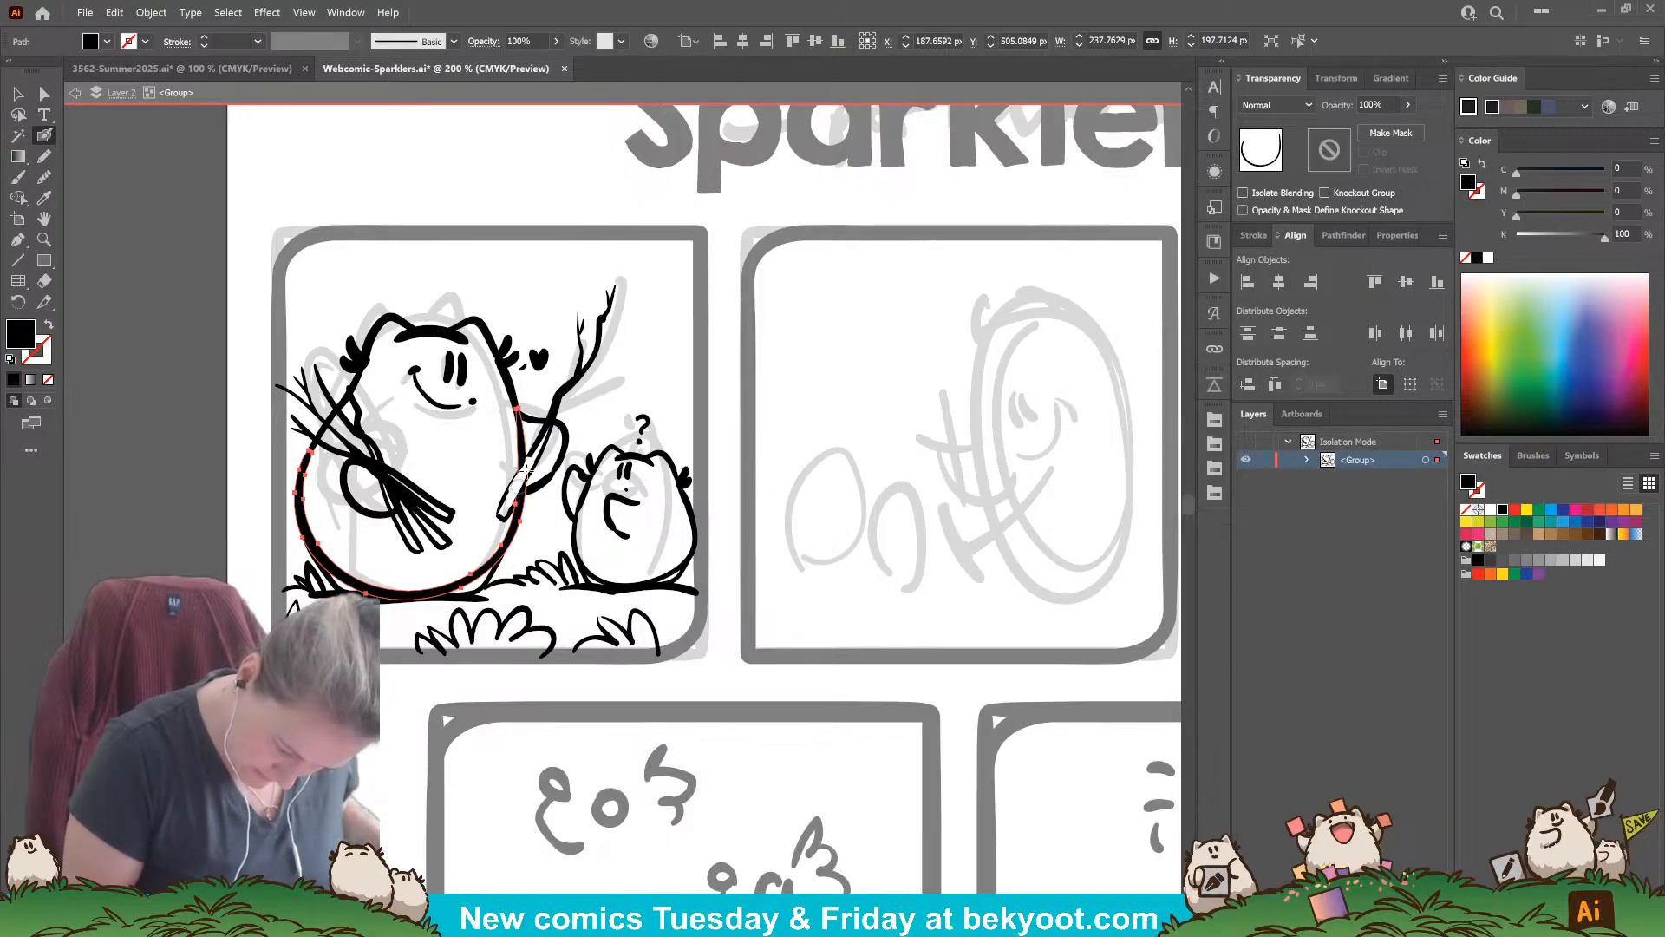
pyautogui.moveTo(535, 454); pyautogui.dragTo(514, 490)
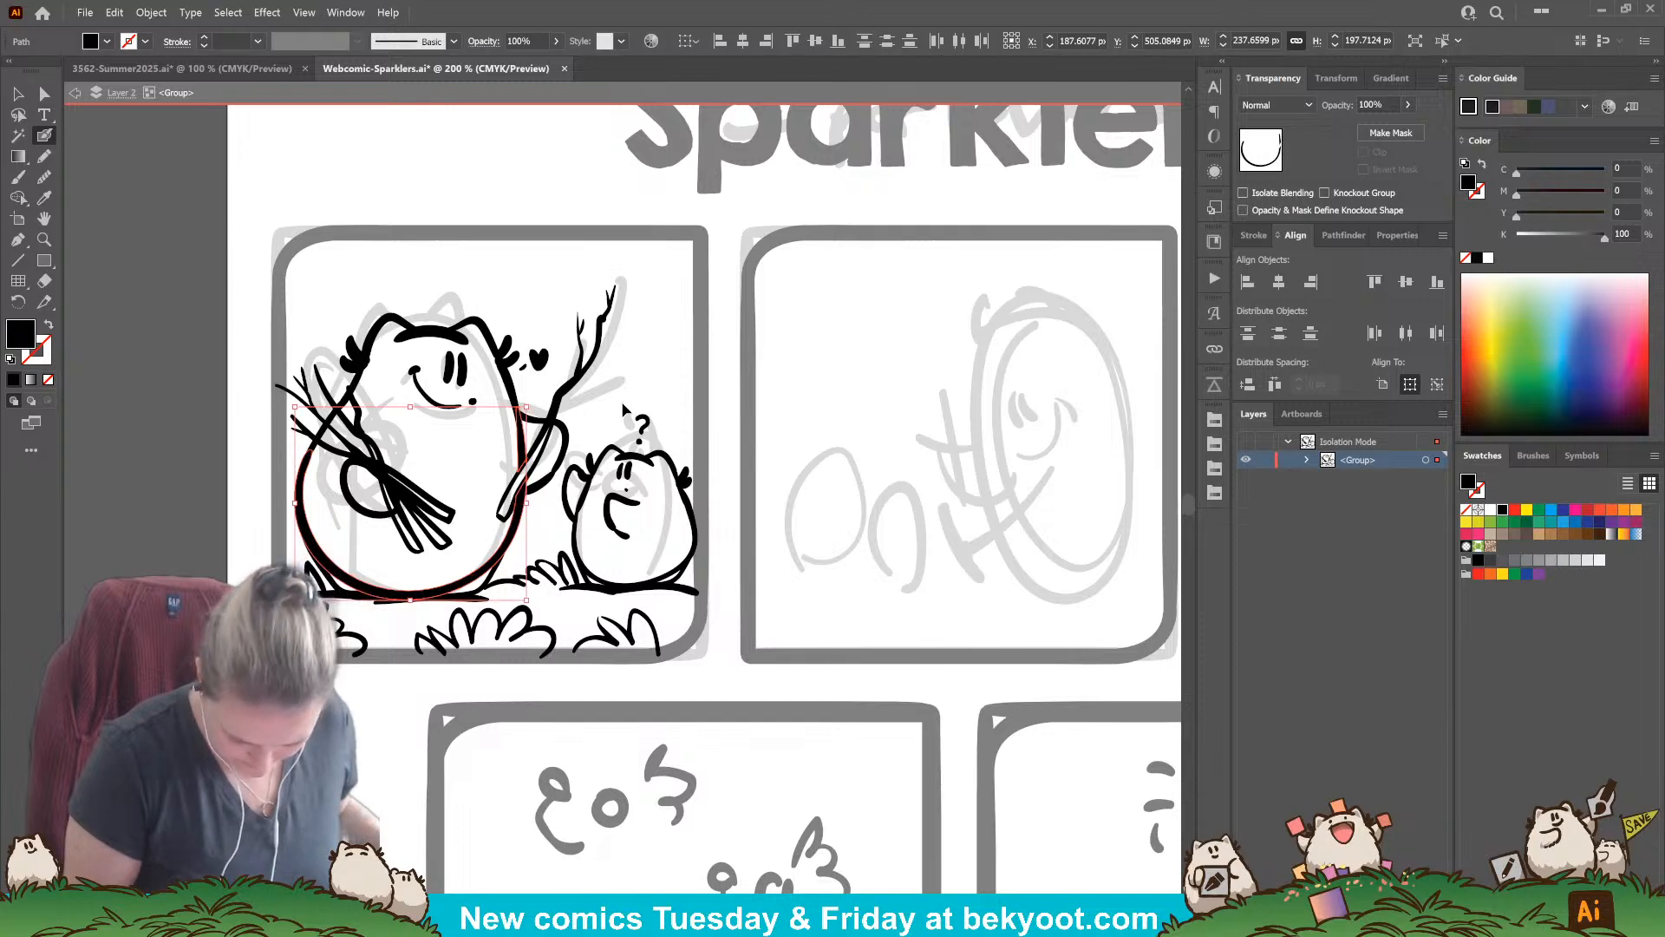
pyautogui.hotkey('ctrl', 'shift', 'a')
pyautogui.moveTo(546, 577); pyautogui.dragTo(552, 595)
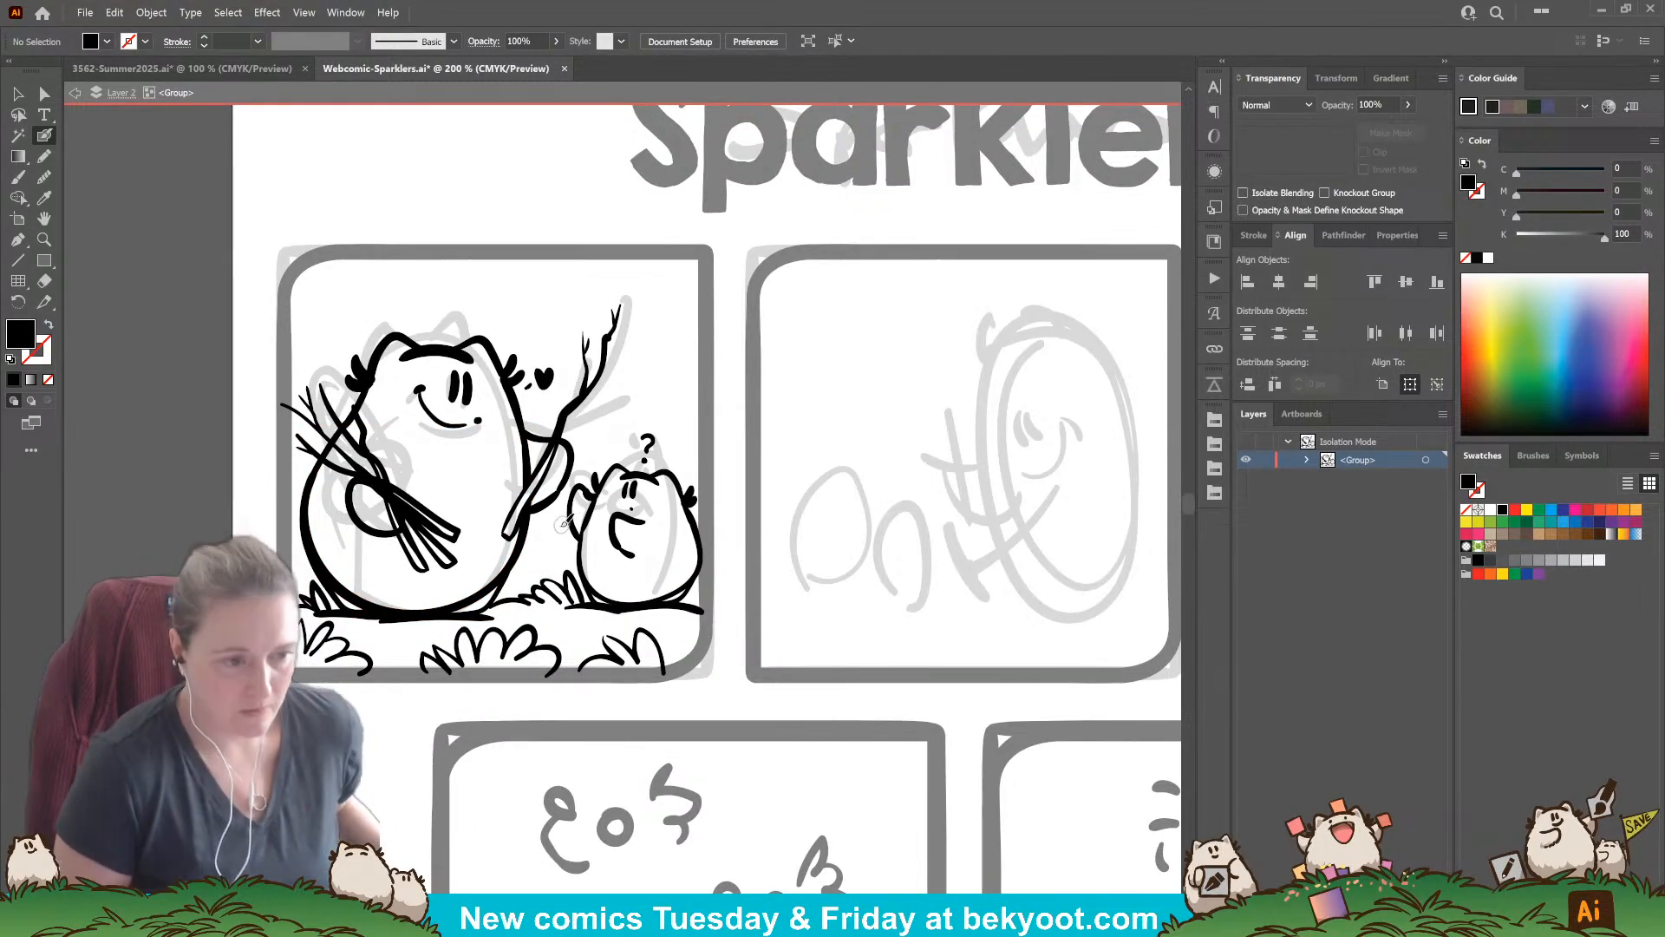
# Step: Erase the overlapping part of the large character's hand outline where it crosses the stick bundle
pyautogui.moveTo(538, 493); pyautogui.dragTo(546, 550)
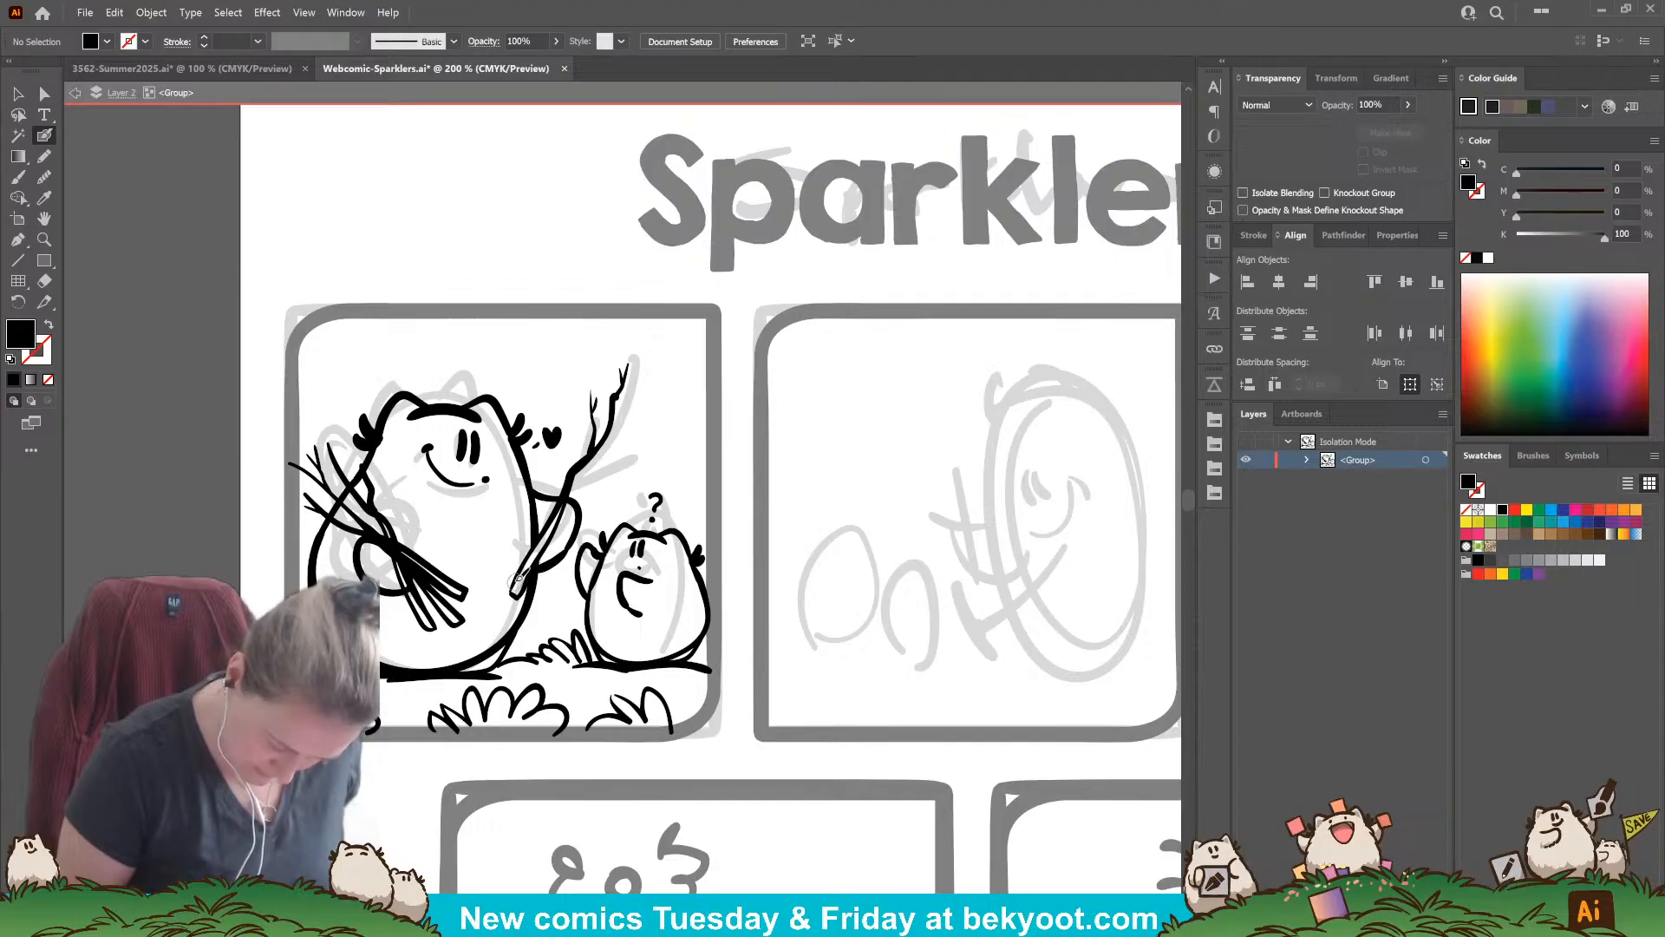
pyautogui.hotkey('shift', 'x')
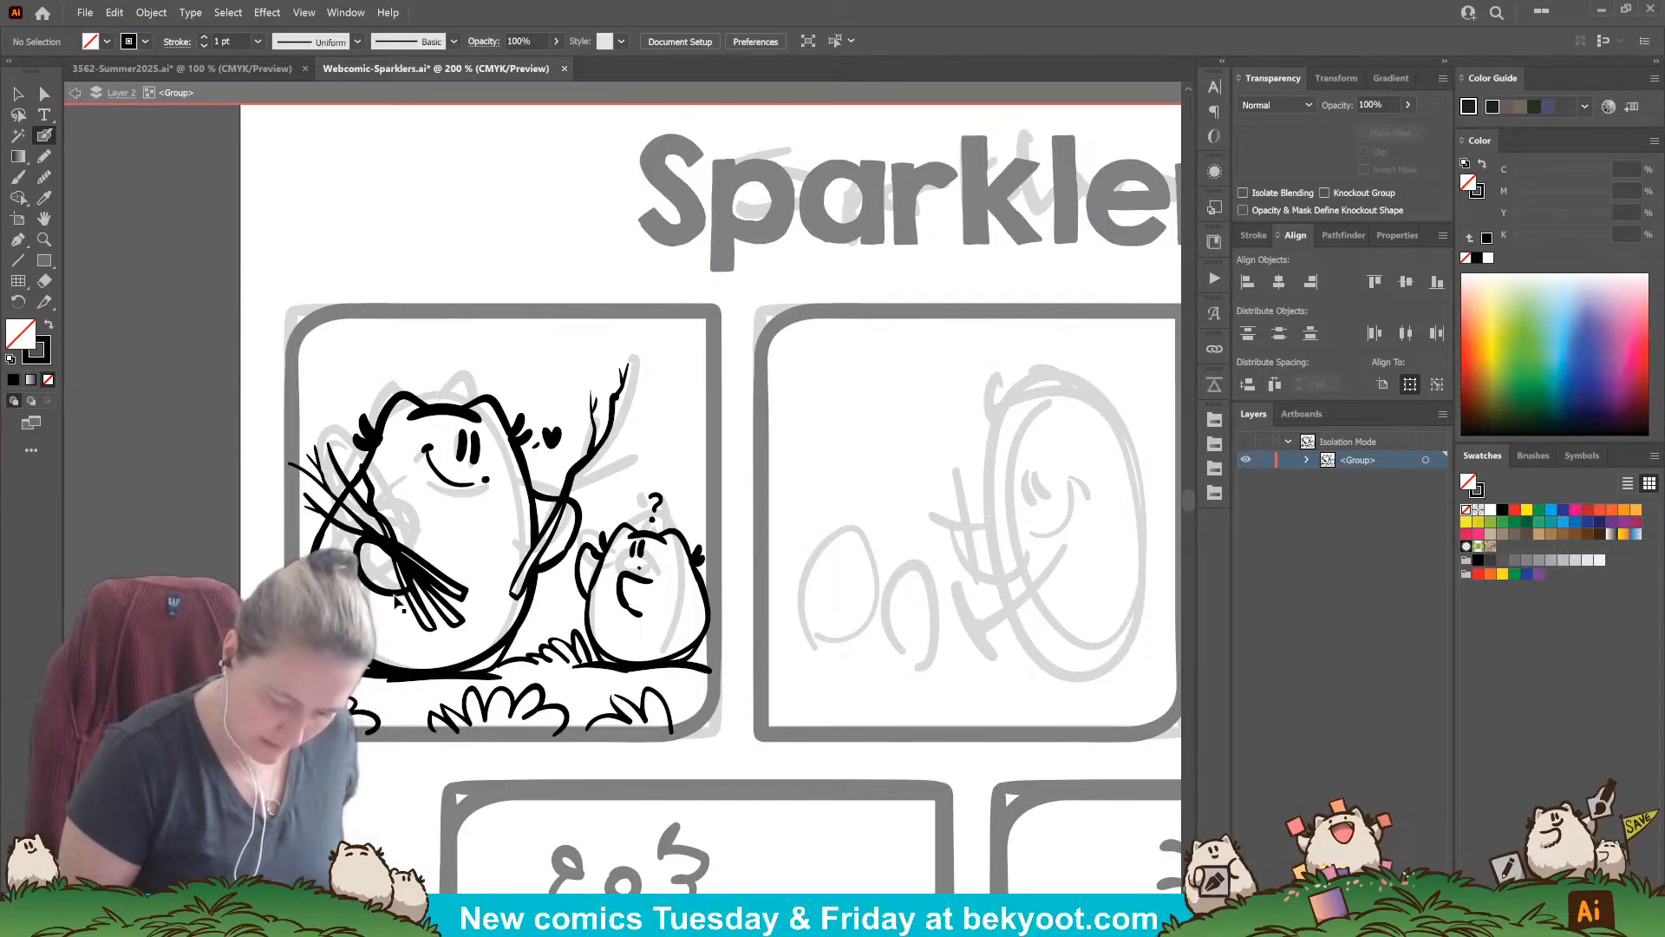
pyautogui.moveTo(360, 546); pyautogui.dragTo(396, 588)
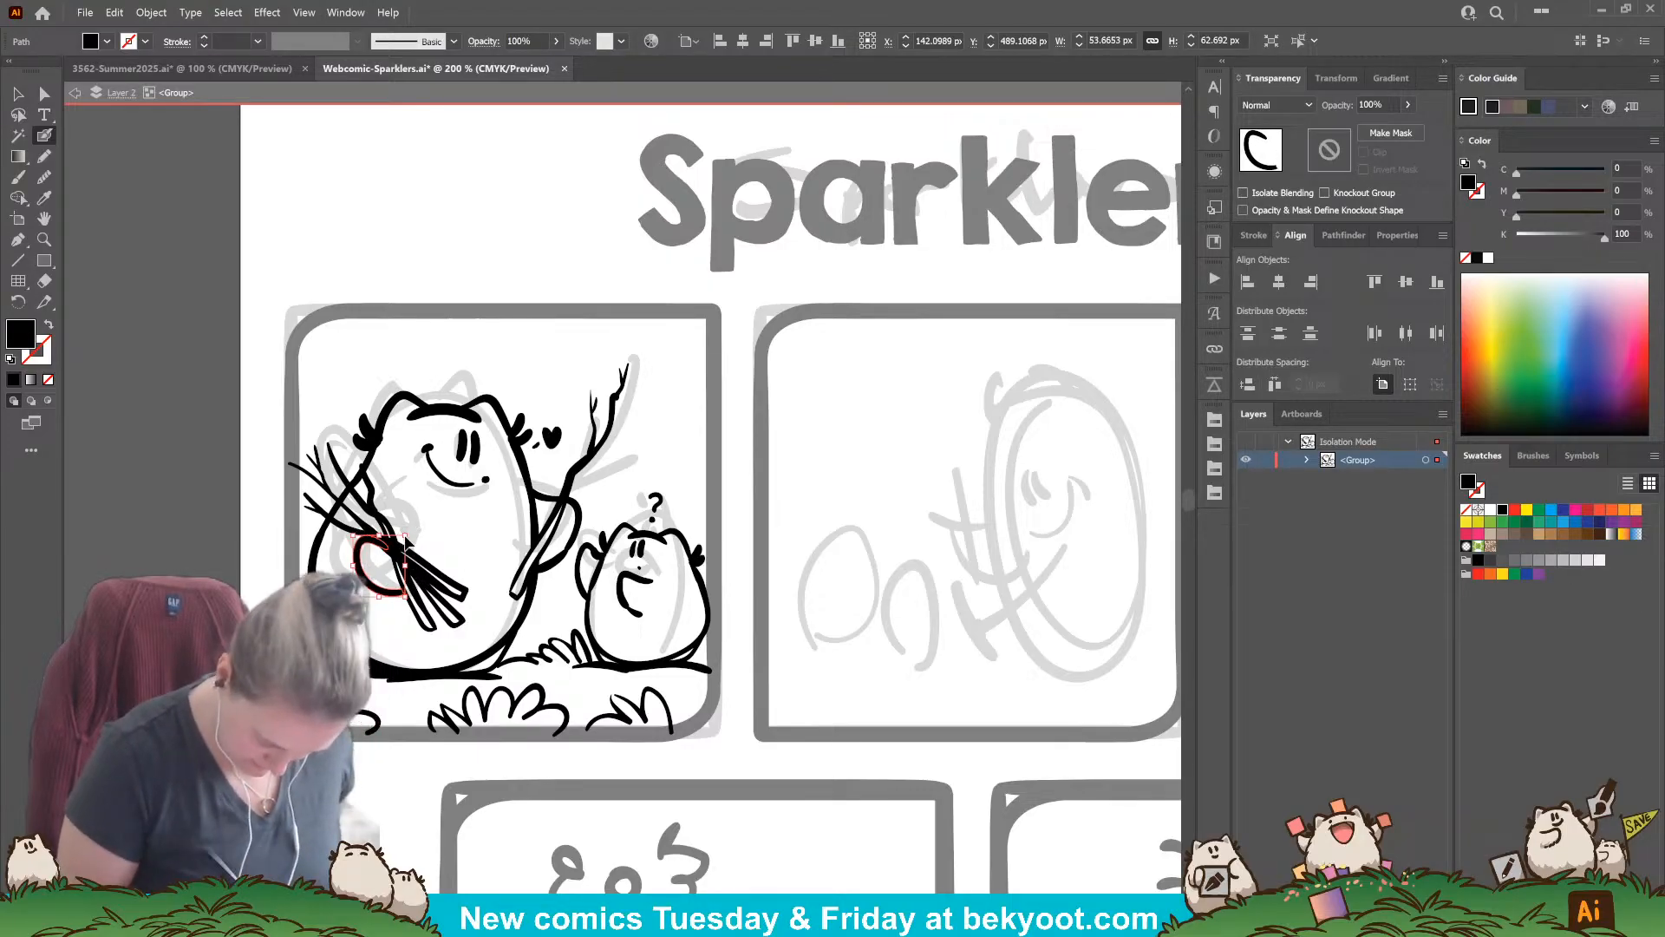
pyautogui.hotkey('ctrl', 'shift', 'a')
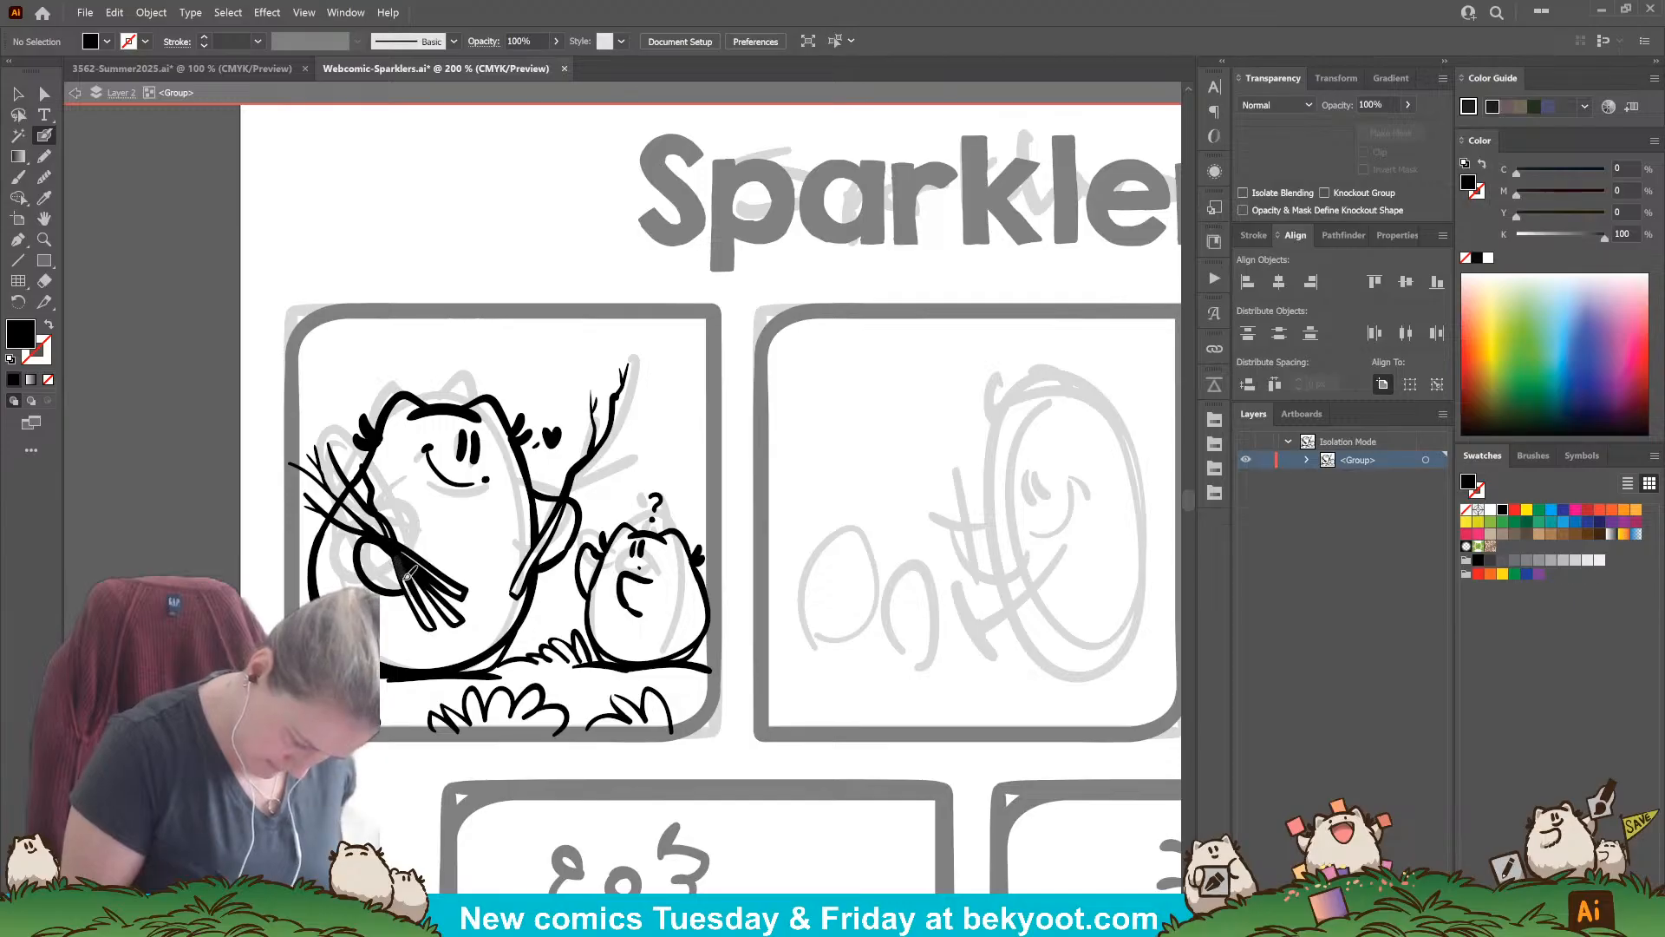
# Step: Add thin detail lines to the raised stick and leave the first panel's isolated group
pyautogui.hotkey('shift', 'x')
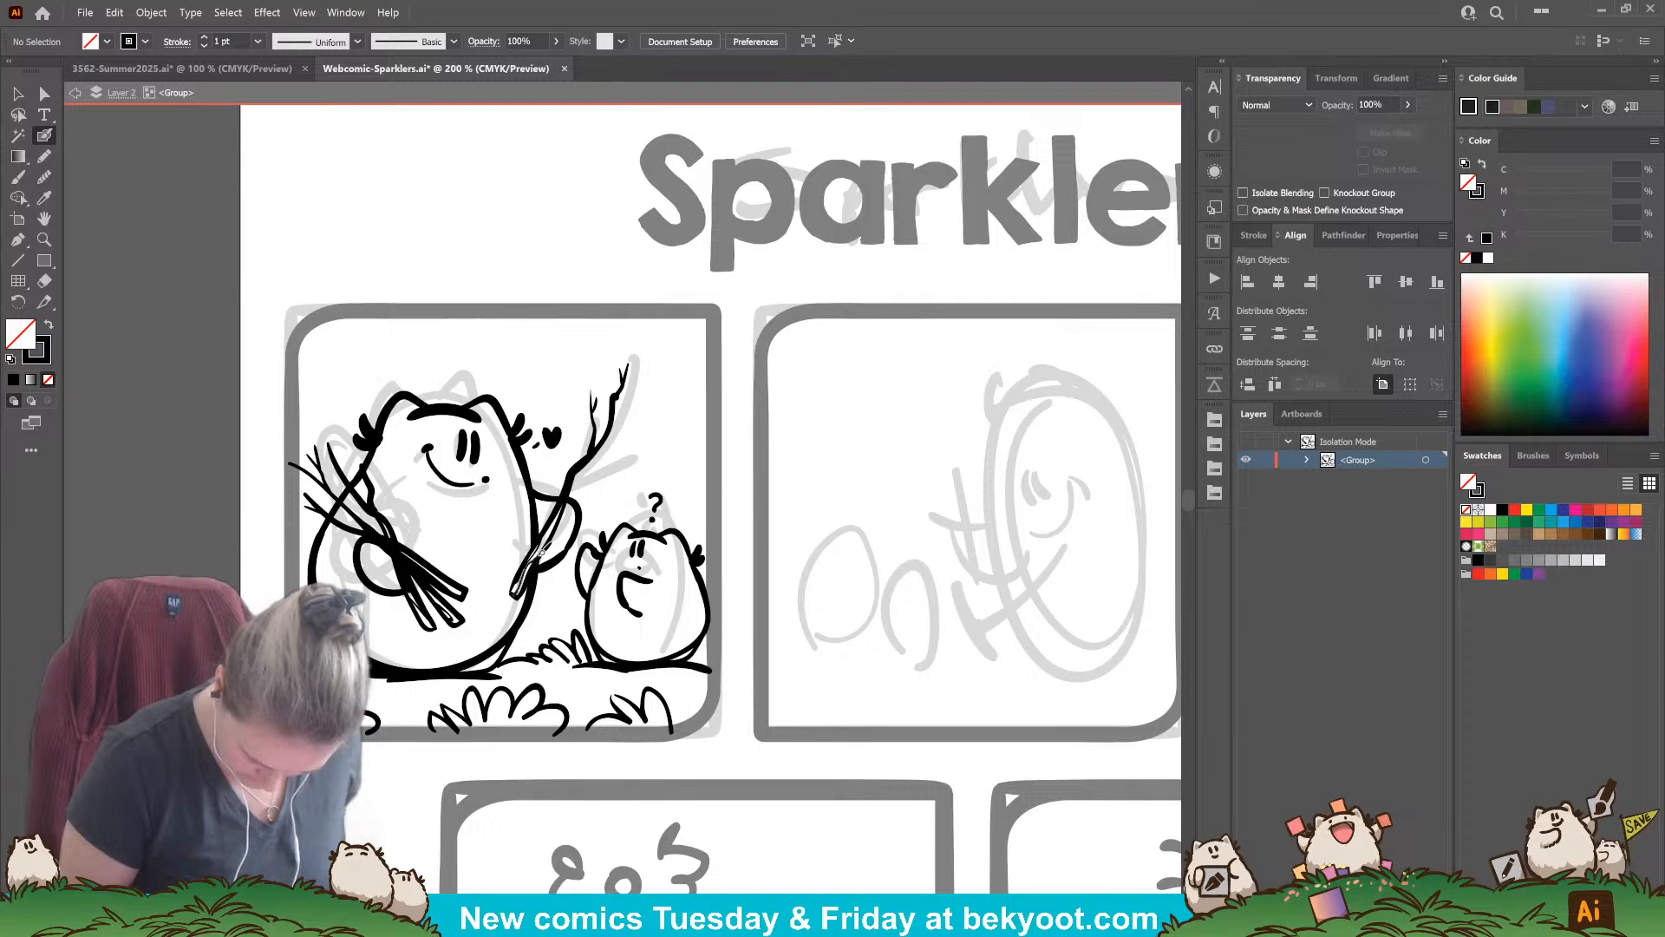
pyautogui.moveTo(590, 705); pyautogui.dragTo(532, 690)
pyautogui.press('v')
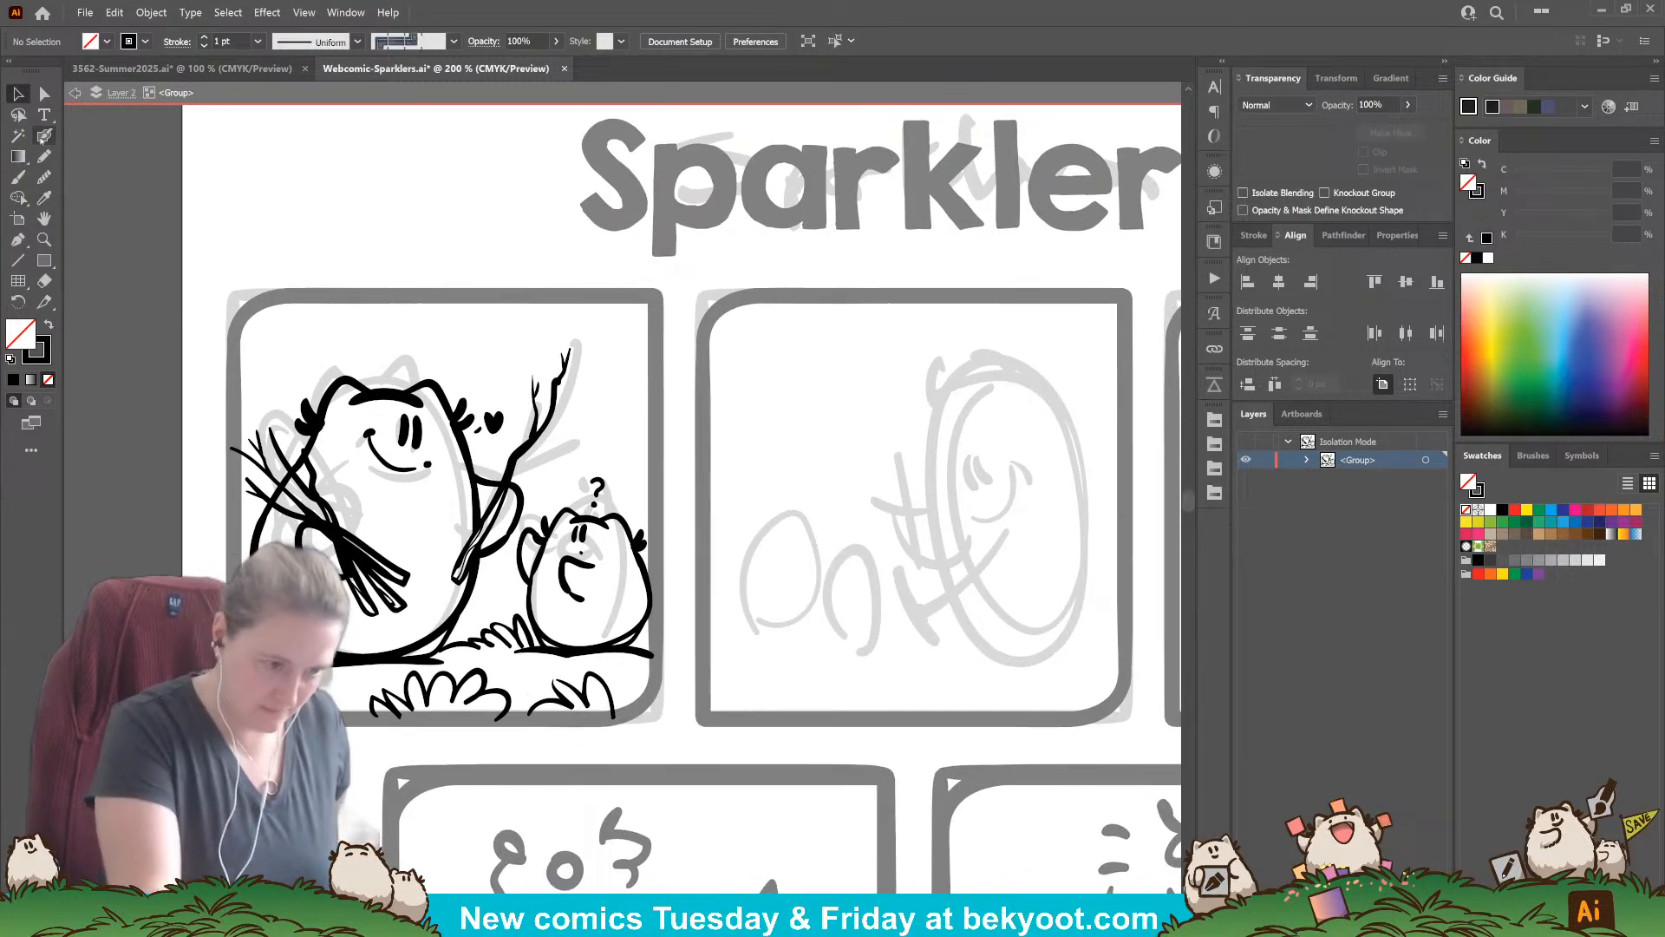
pyautogui.doubleClick(681, 397)
pyautogui.moveTo(846, 687); pyautogui.dragTo(624, 675)
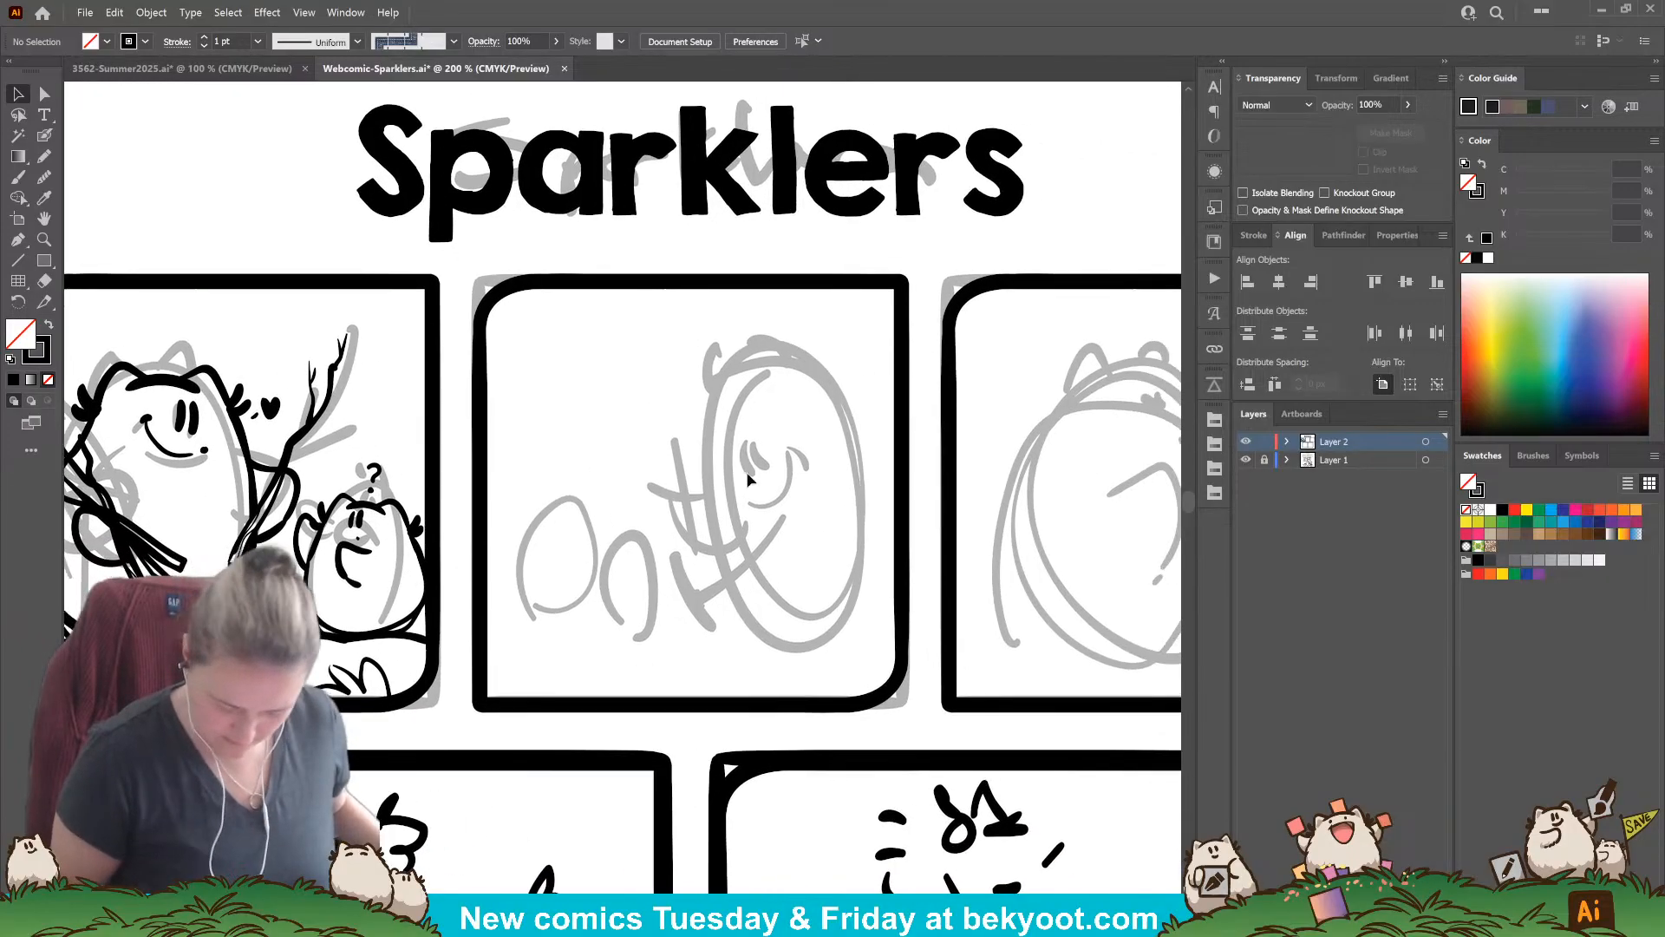
# Step: Ink the second panel character's top-of-head line and both ears over the gray sketch, tidying the overlap at the left ear
pyautogui.click(44, 136)
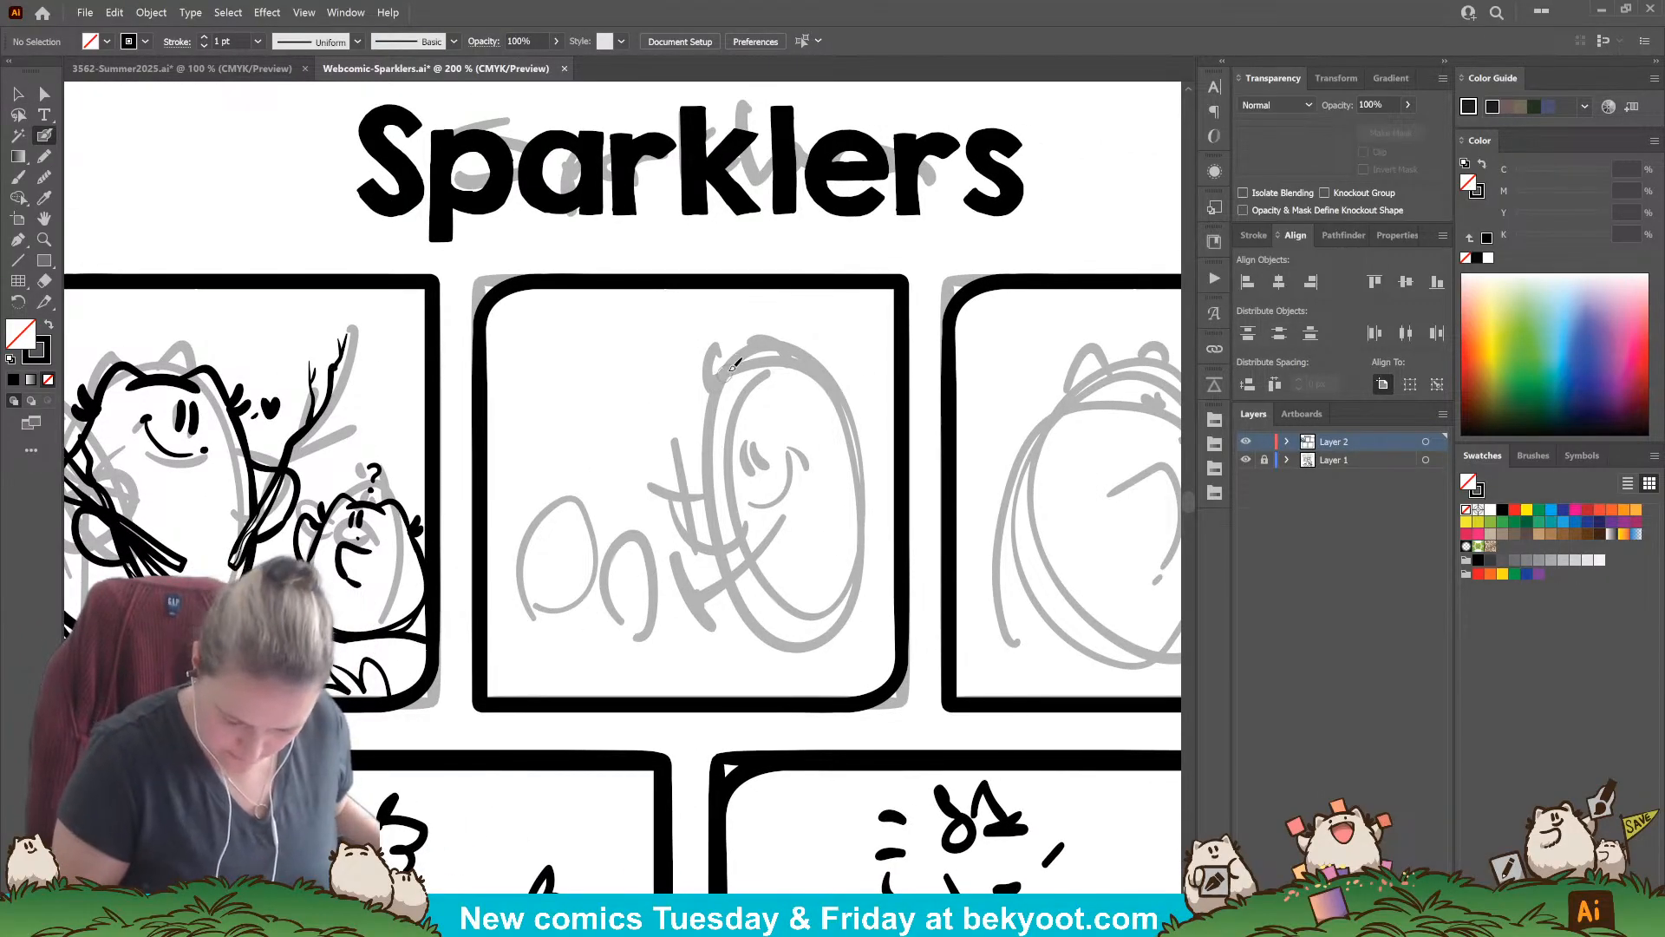
pyautogui.moveTo(762, 353); pyautogui.dragTo(756, 355)
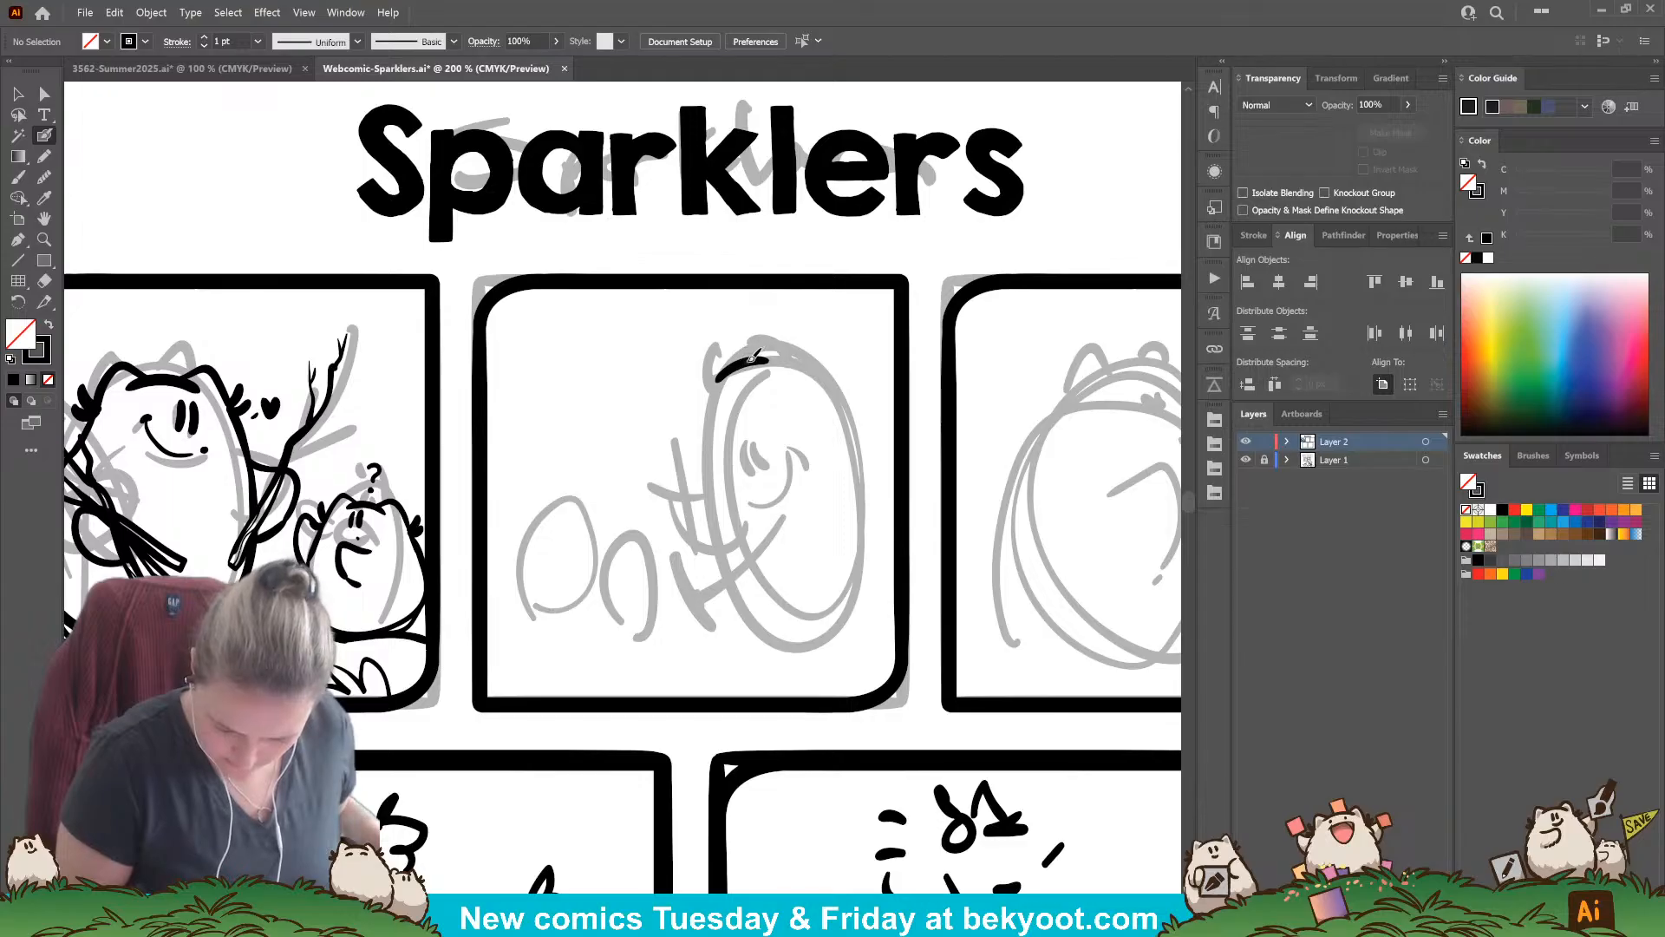
pyautogui.hotkey('ctrl', 'z')
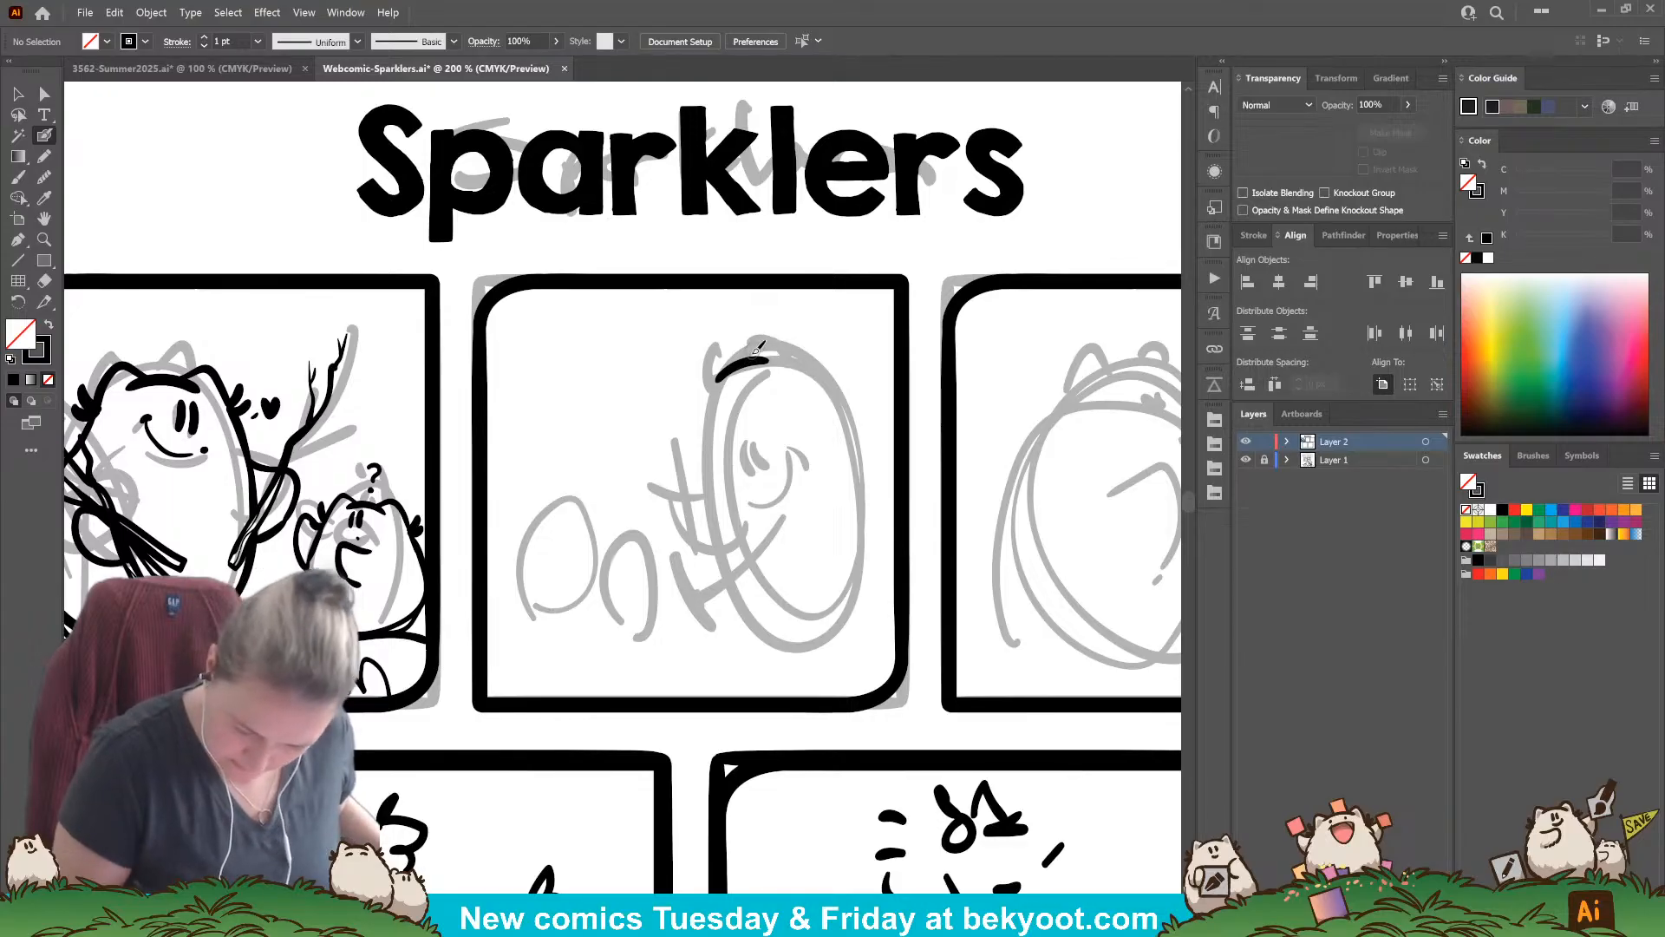
pyautogui.moveTo(786, 331)
pyautogui.mouseDown()
pyautogui.moveTo(818, 372)
pyautogui.moveTo(773, 340)
pyautogui.moveTo(786, 330)
pyautogui.moveTo(817, 358)
pyautogui.moveTo(758, 356)
pyautogui.moveTo(815, 363)
pyautogui.mouseUp()
pyautogui.hotkey('ctrl', 'z')
pyautogui.hotkey('ctrl', 'z')
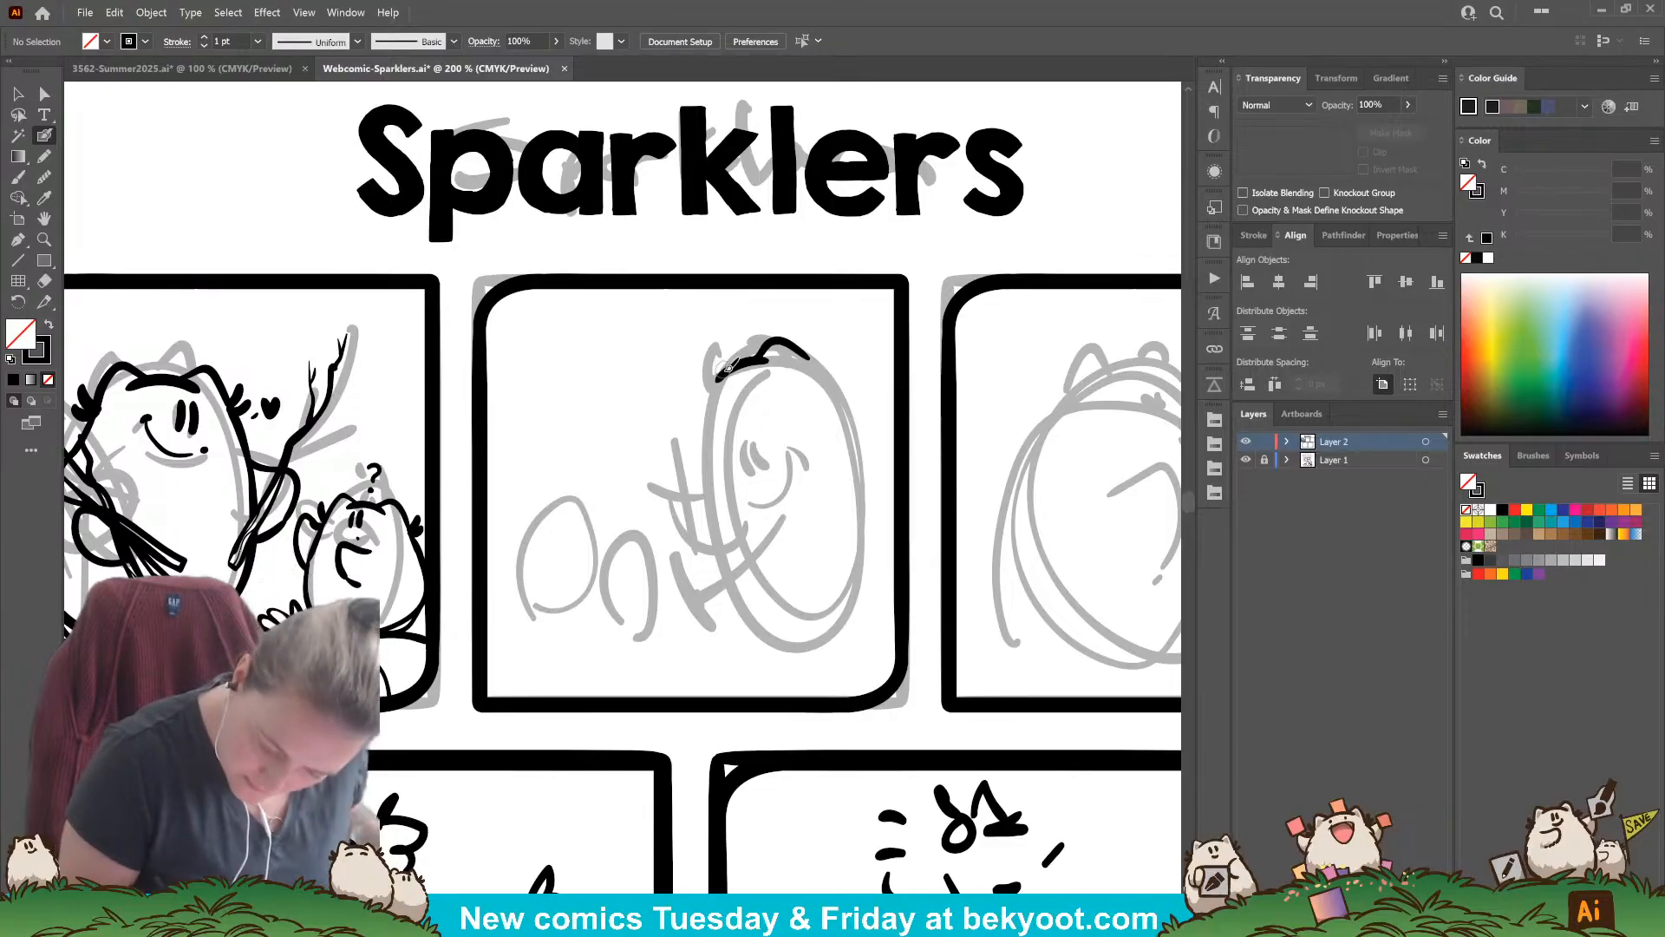
pyautogui.moveTo(701, 398); pyautogui.dragTo(699, 409)
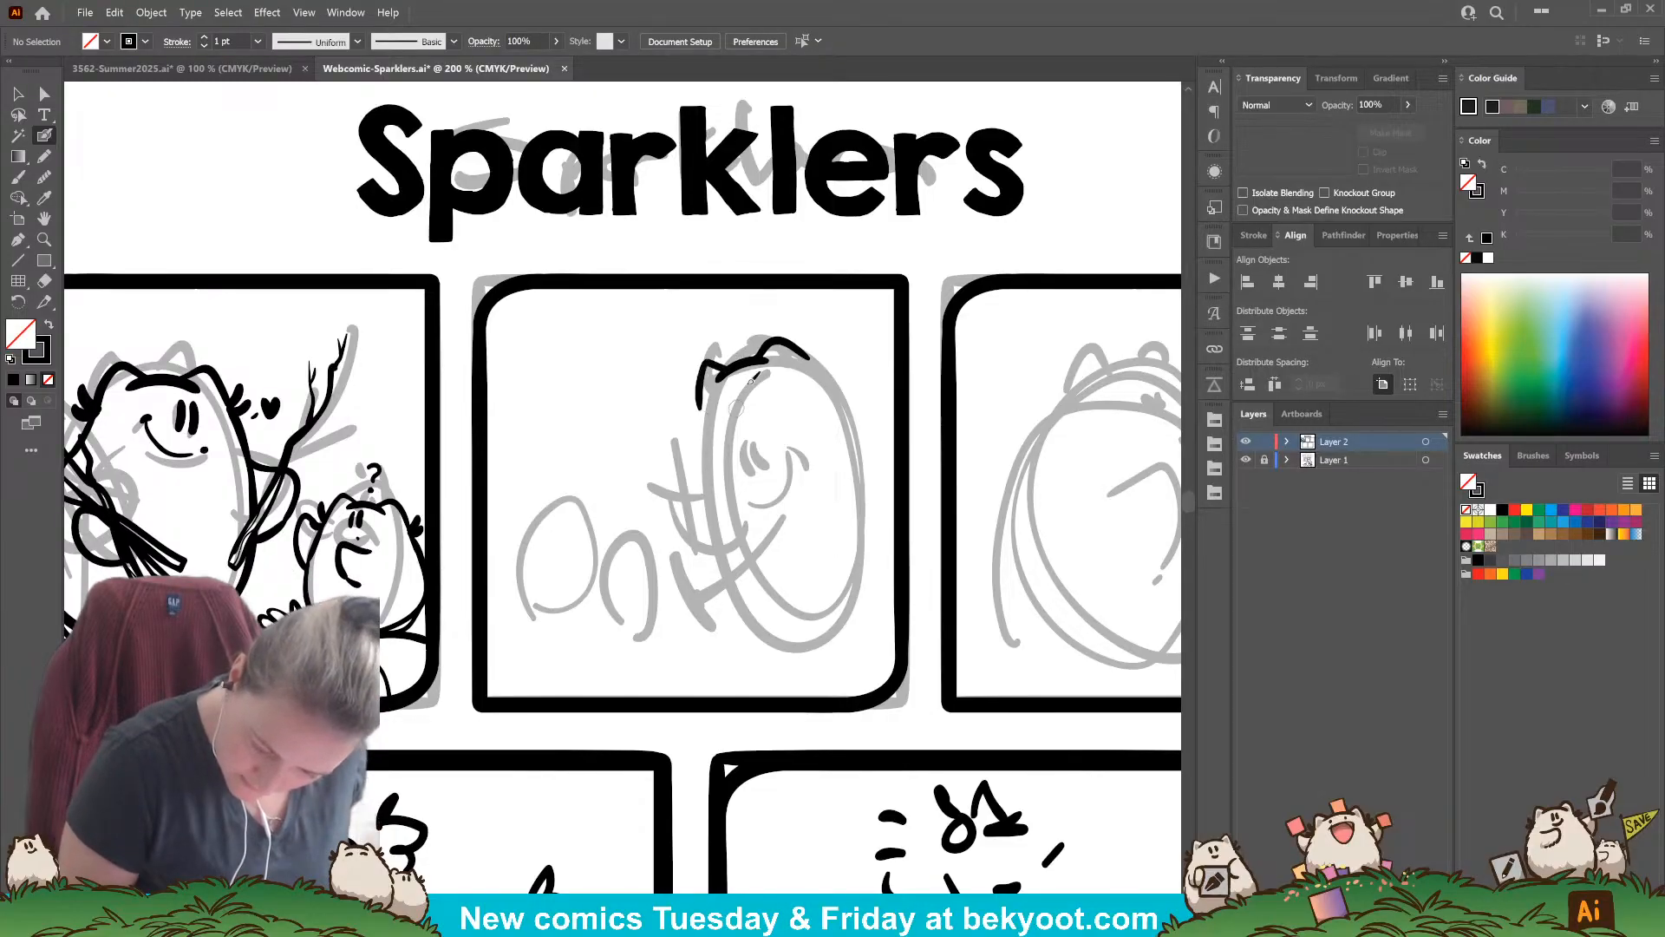
pyautogui.keyDown('ctrl'); pyautogui.click(727, 373); pyautogui.keyUp('ctrl')
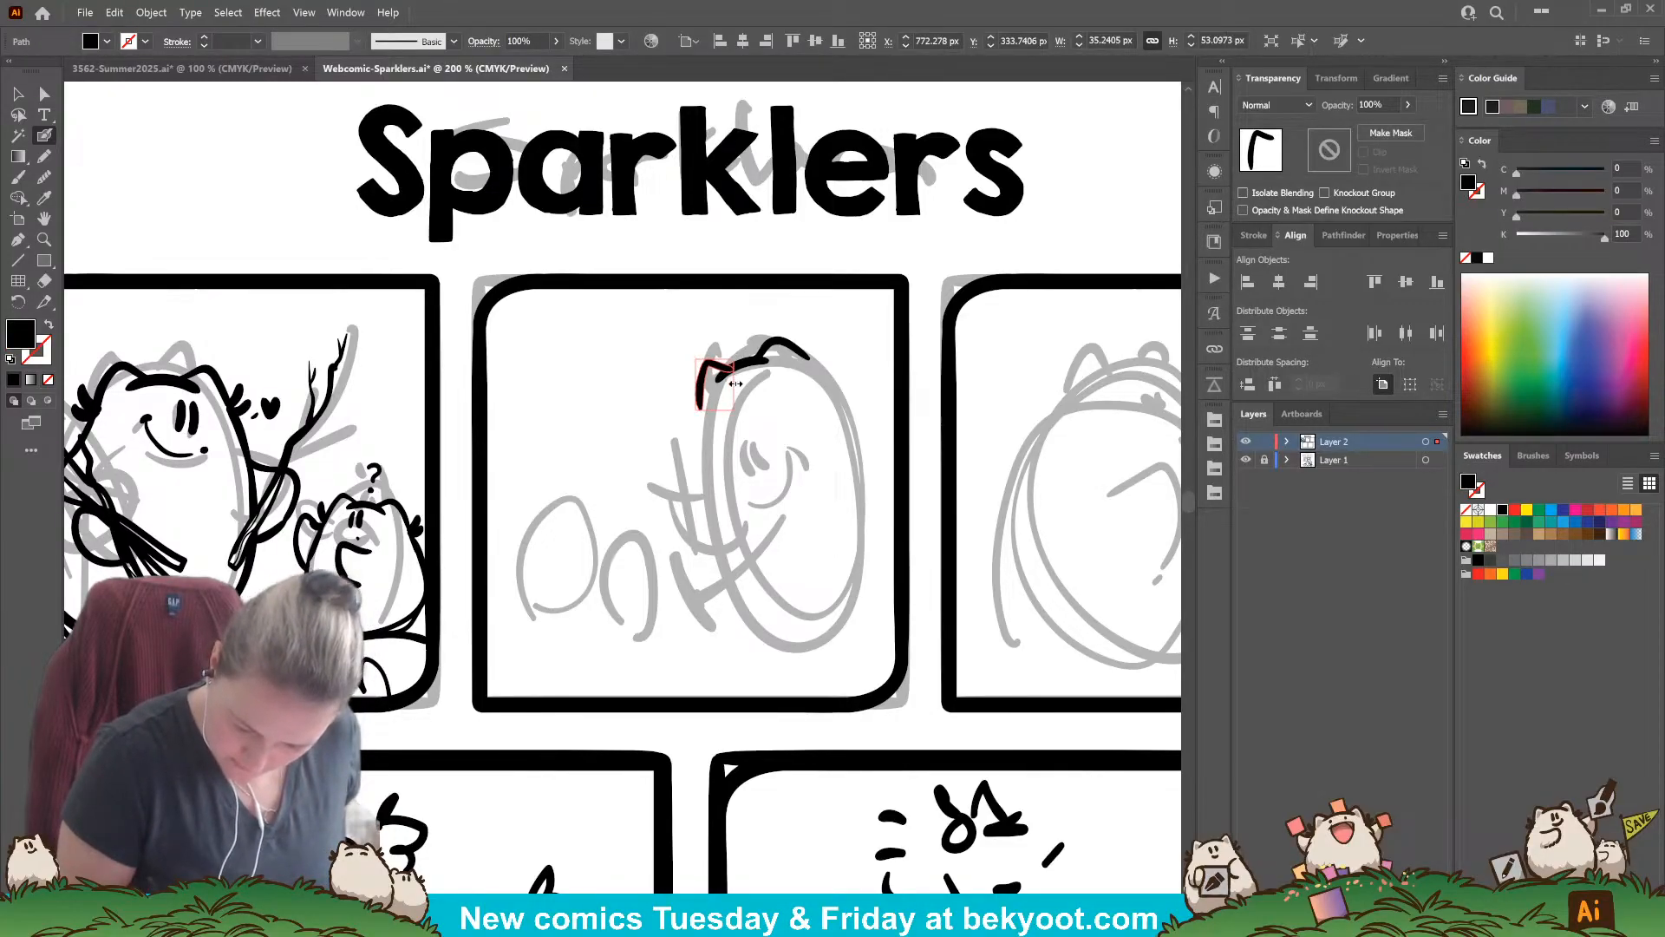
pyautogui.keyDown('ctrl'); pyautogui.click(731, 396); pyautogui.keyUp('ctrl')
# Step: Ink the second panel character's eyes, nose dot and smile, and undo the trial fur tuft beside the right ear
pyautogui.moveTo(734, 392)
pyautogui.mouseDown()
pyautogui.moveTo(747, 417)
pyautogui.moveTo(784, 397)
pyautogui.mouseUp()
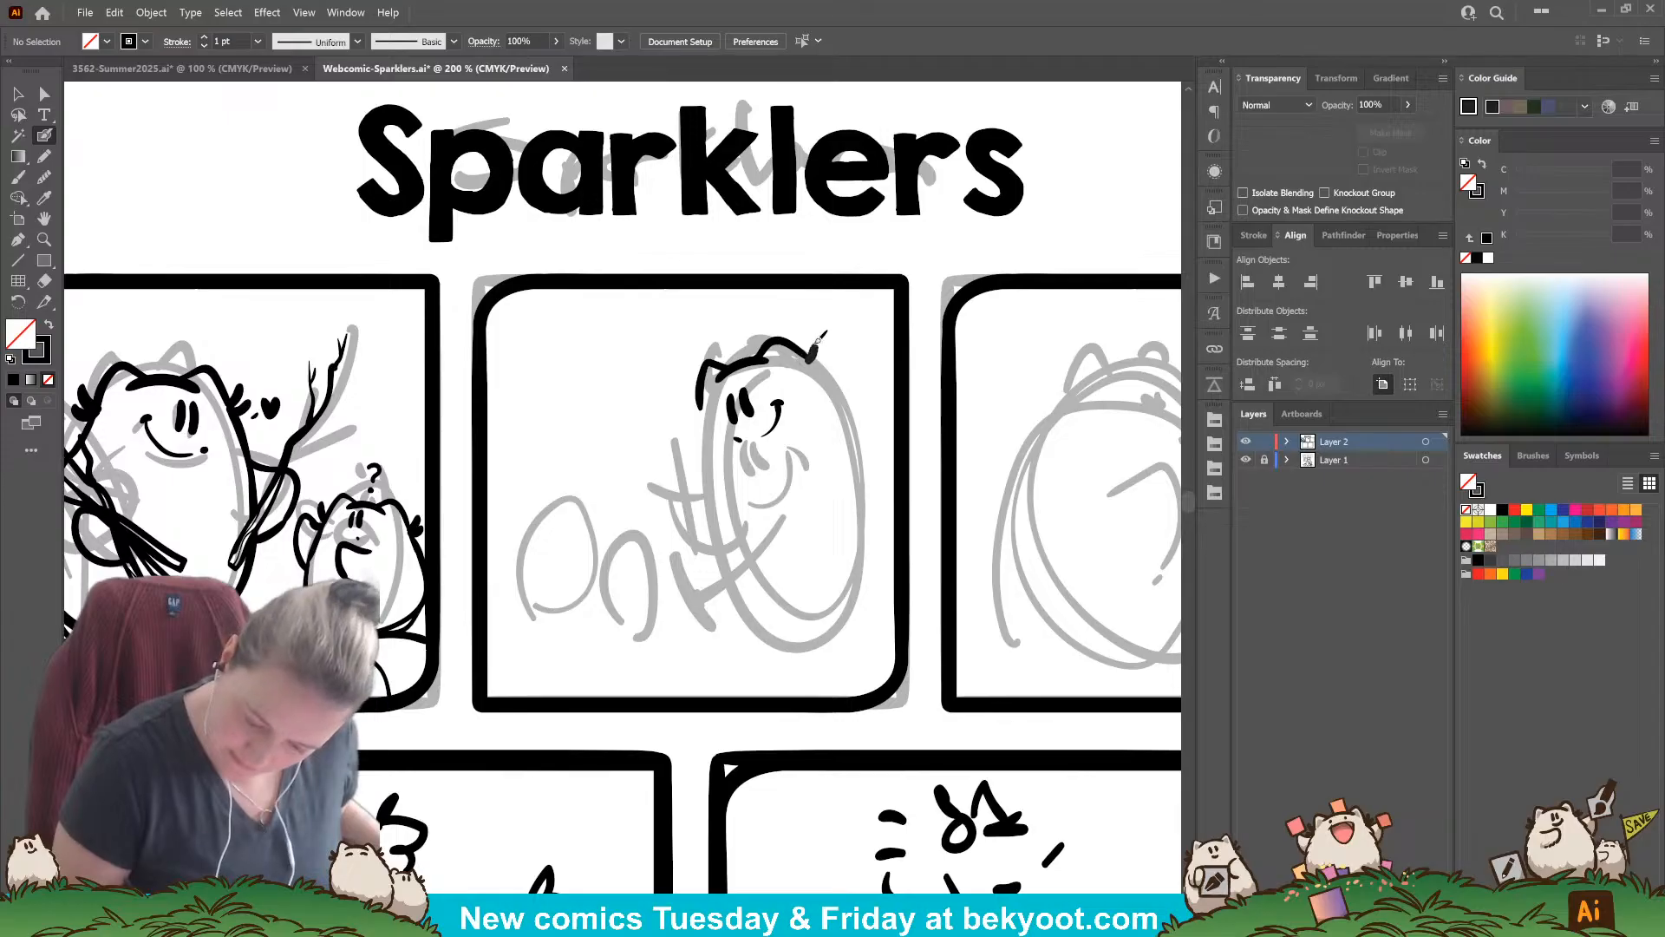
pyautogui.hotkey('ctrl', 'z')
pyautogui.hotkey('ctrl', 'z')
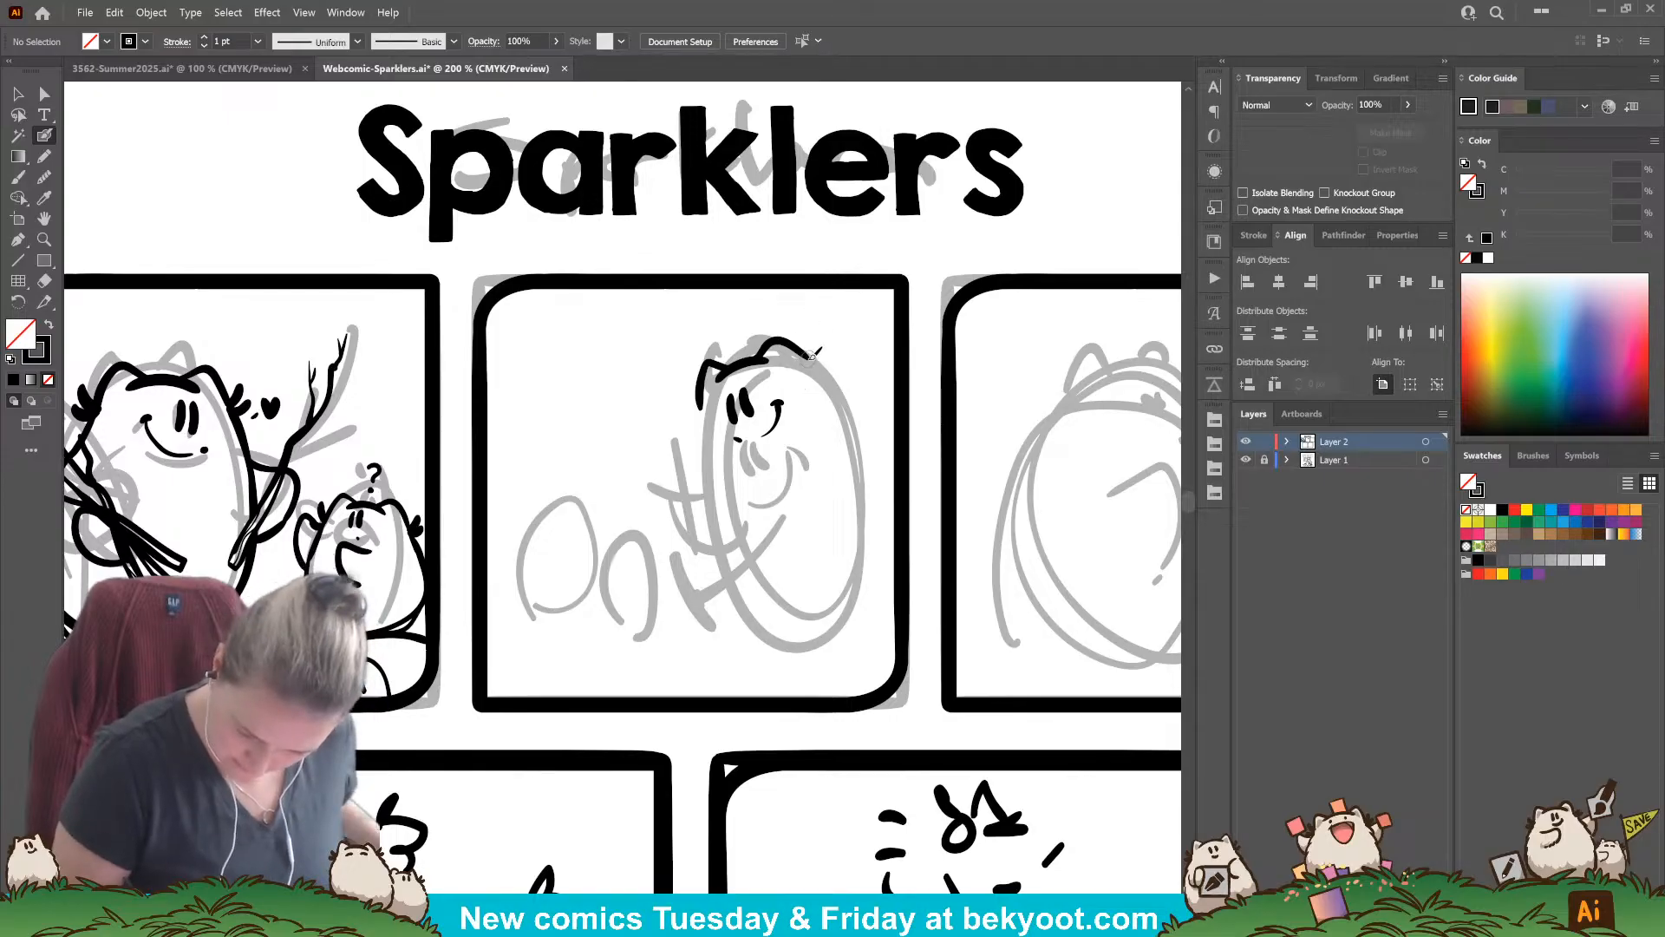
# Step: Ink short fur tufts beside the second panel character's left and right ears, undoing the stray stroke
pyautogui.moveTo(812, 336); pyautogui.dragTo(812, 360)
pyautogui.moveTo(827, 352); pyautogui.dragTo(812, 362)
pyautogui.moveTo(710, 400)
pyautogui.mouseDown()
pyautogui.moveTo(696, 412)
pyautogui.moveTo(688, 393)
pyautogui.moveTo(693, 417)
pyautogui.mouseUp()
pyautogui.hotkey('ctrl', 'z')
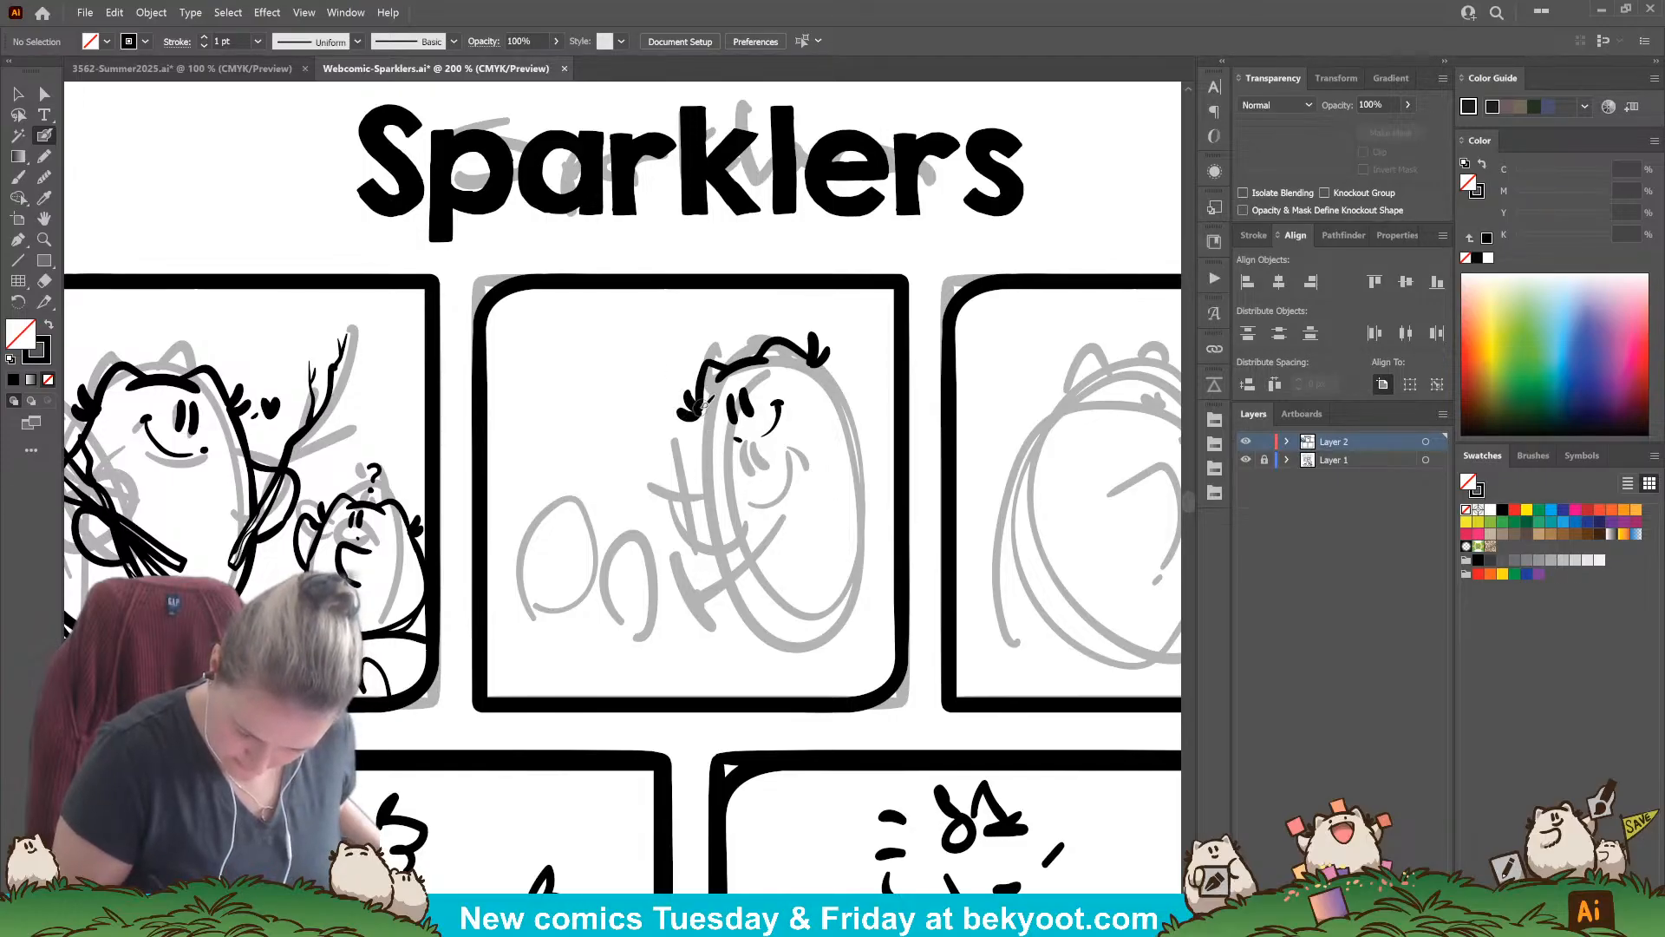
# Step: Ink the second panel character's body outline down both sides and add its two arms
pyautogui.moveTo(703, 394)
pyautogui.mouseDown()
pyautogui.moveTo(733, 591)
pyautogui.moveTo(811, 607)
pyautogui.moveTo(839, 591)
pyautogui.mouseUp()
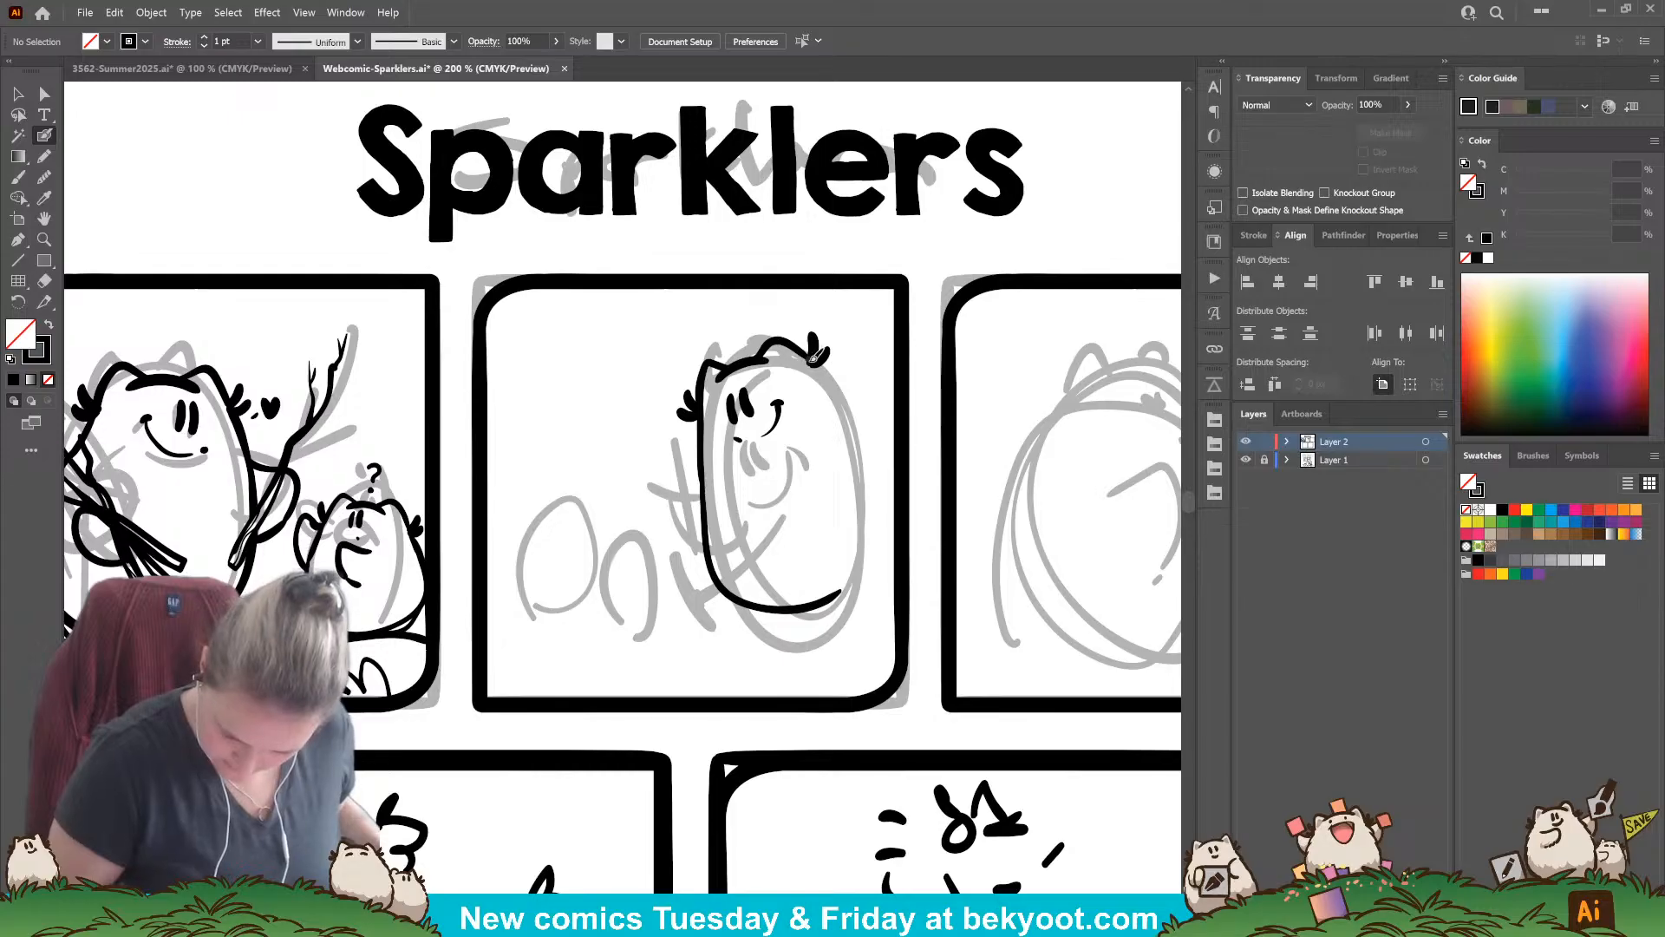
pyautogui.moveTo(826, 364)
pyautogui.mouseDown()
pyautogui.moveTo(889, 421)
pyautogui.moveTo(902, 495)
pyautogui.moveTo(863, 573)
pyautogui.moveTo(822, 600)
pyautogui.mouseUp()
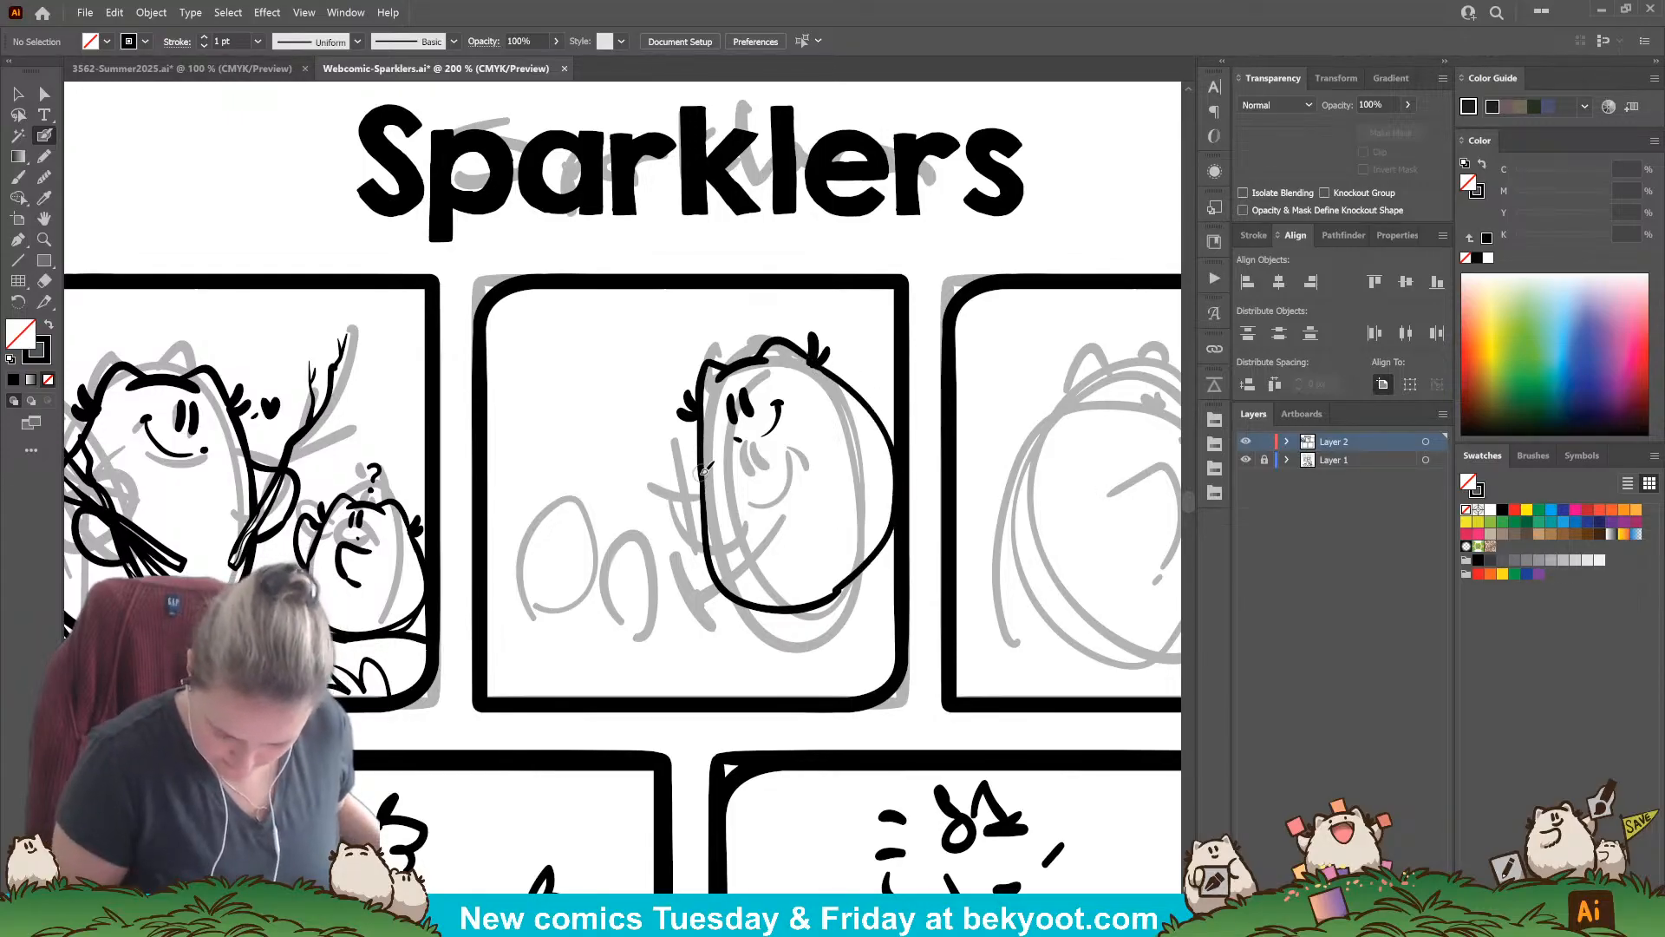
pyautogui.moveTo(694, 475)
pyautogui.mouseDown()
pyautogui.moveTo(670, 518)
pyautogui.moveTo(704, 526)
pyautogui.mouseUp()
pyautogui.moveTo(802, 449)
pyautogui.mouseDown()
pyautogui.moveTo(762, 513)
pyautogui.moveTo(811, 531)
pyautogui.mouseUp()
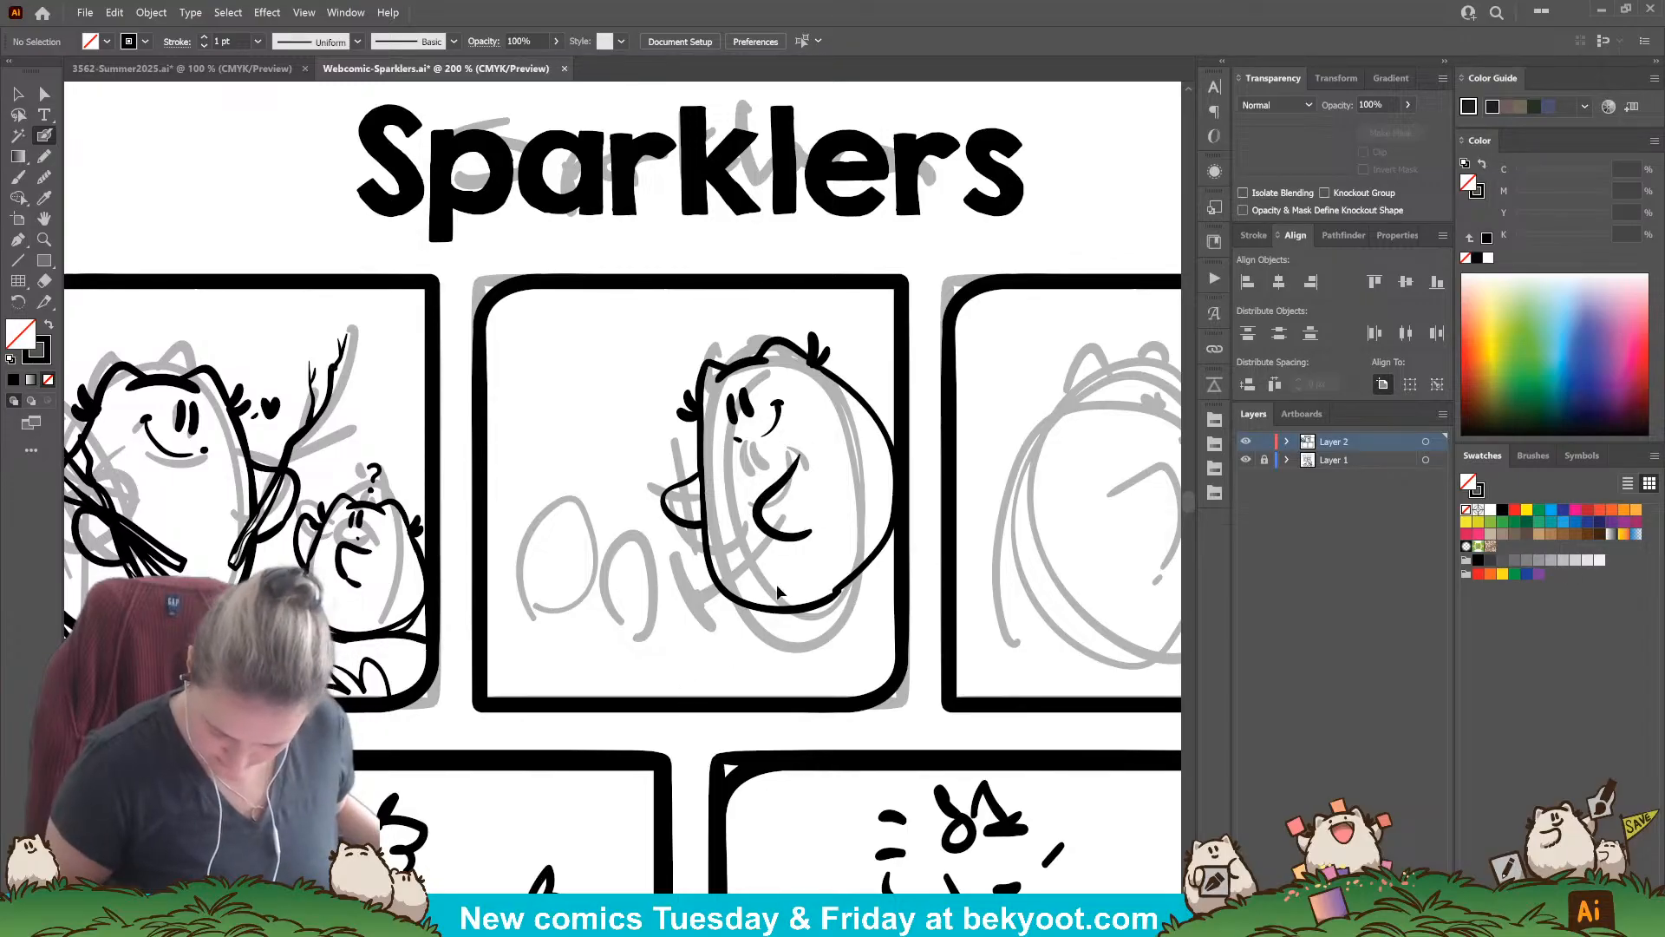
# Step: Delete the lower-left and right-side strokes of the second panel character's body outline
pyautogui.keyDown('ctrl'); pyautogui.click(769, 612); pyautogui.keyUp('ctrl')
pyautogui.press('Delete')
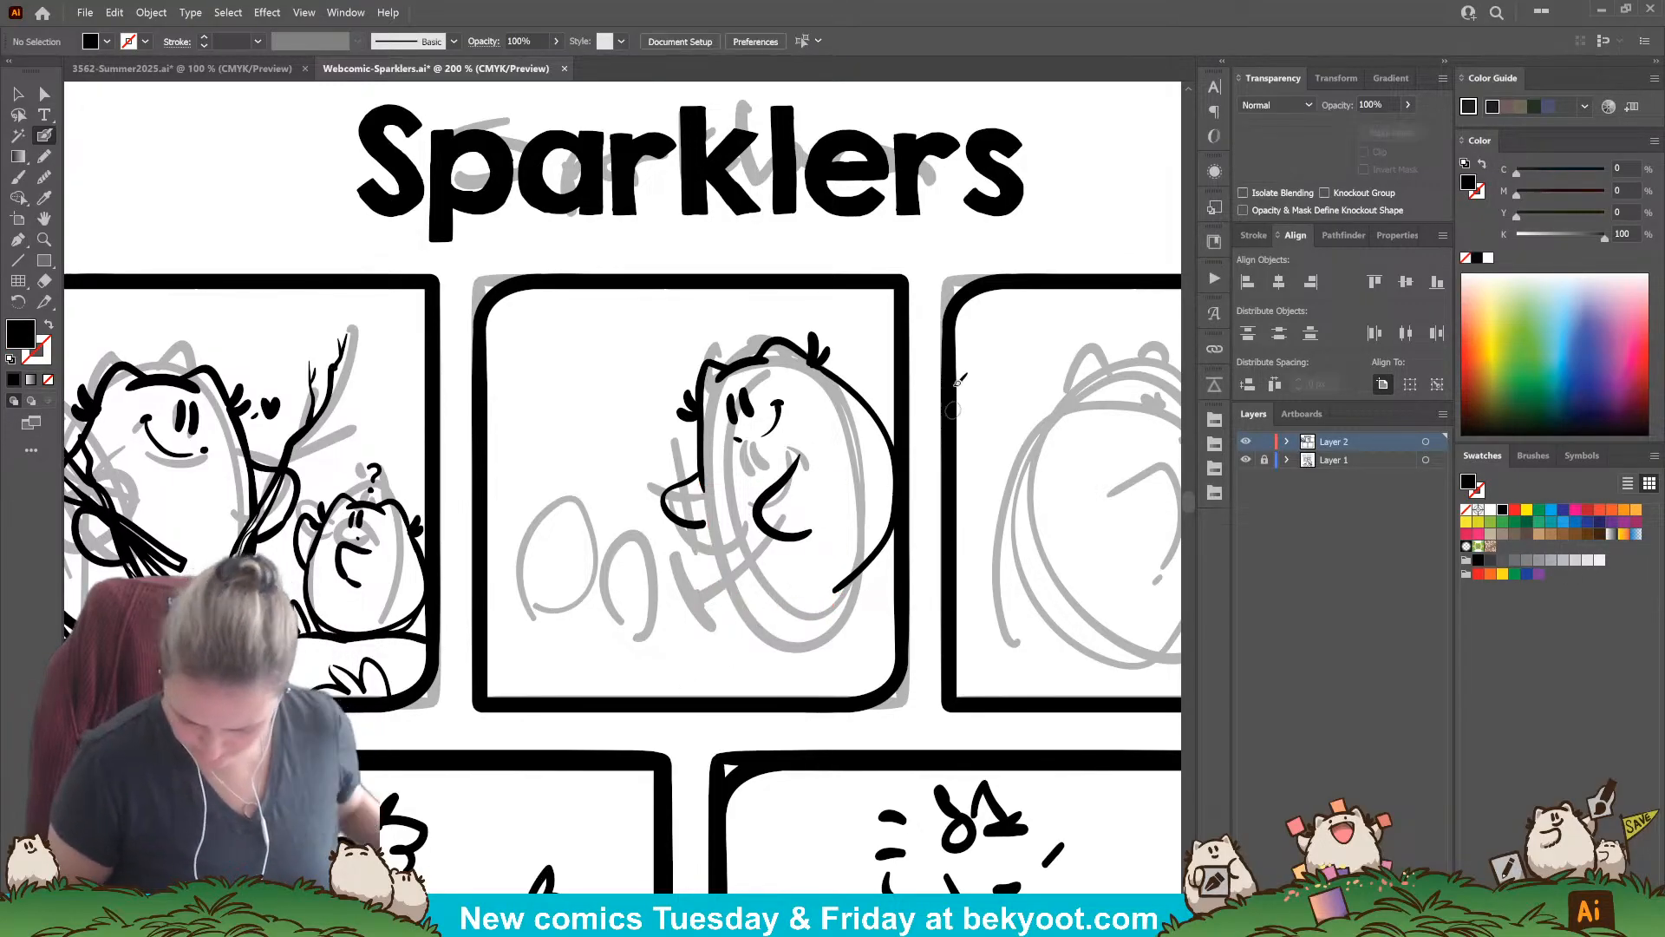
pyautogui.keyDown('ctrl'); pyautogui.click(871, 560); pyautogui.keyUp('ctrl')
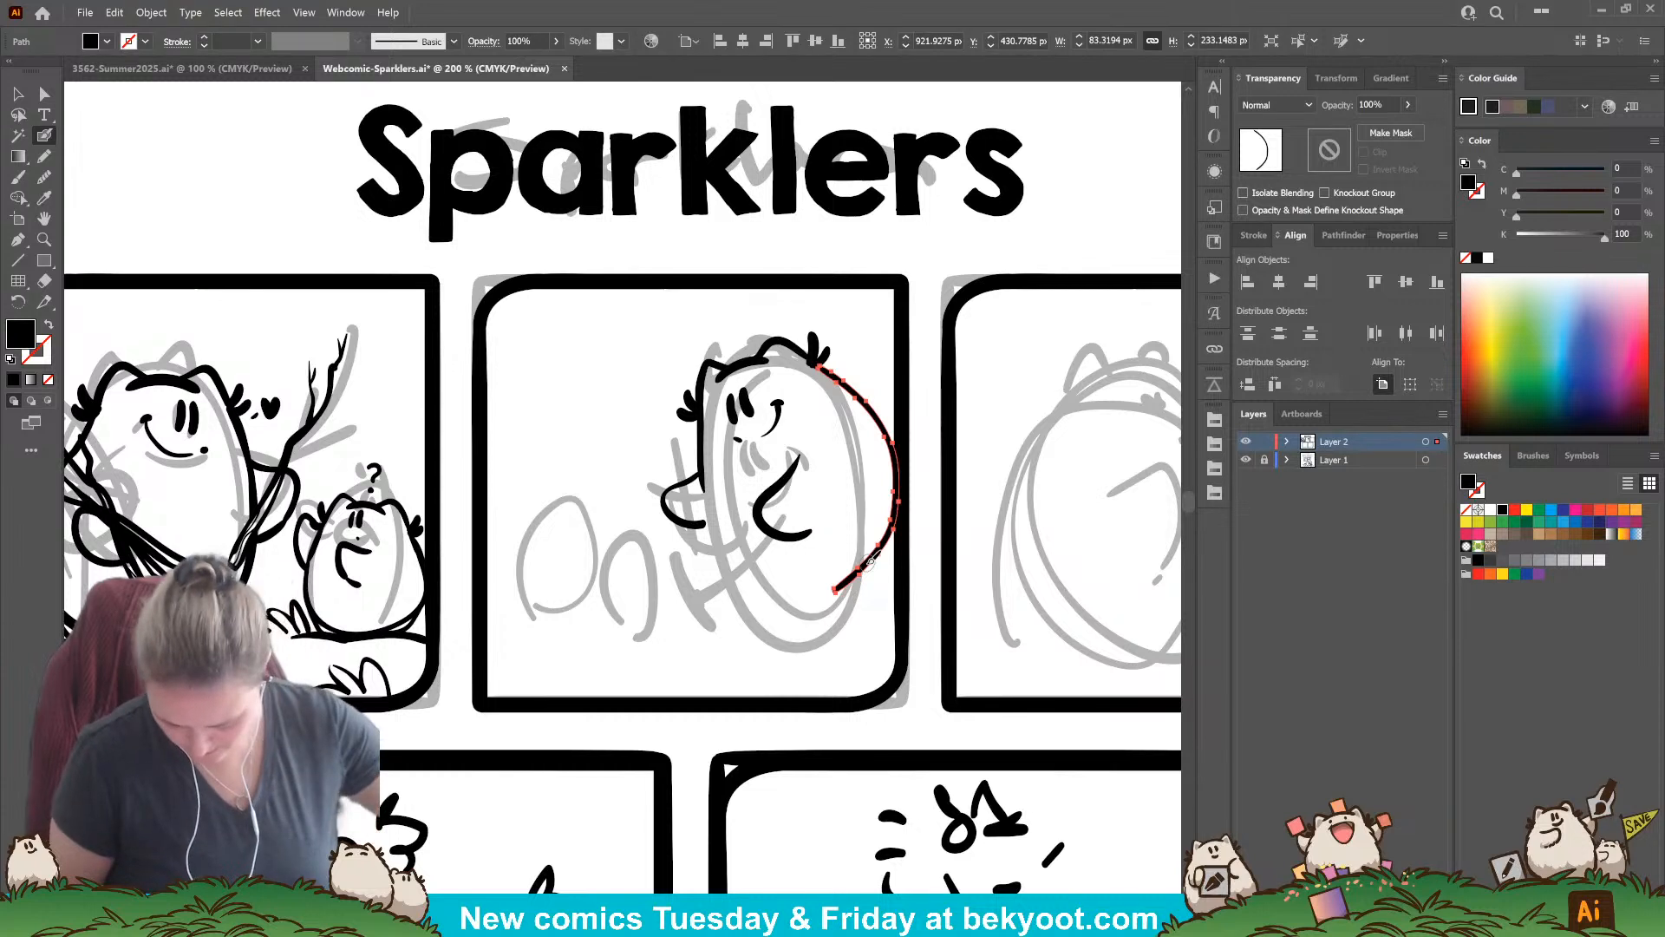
pyautogui.press('Delete')
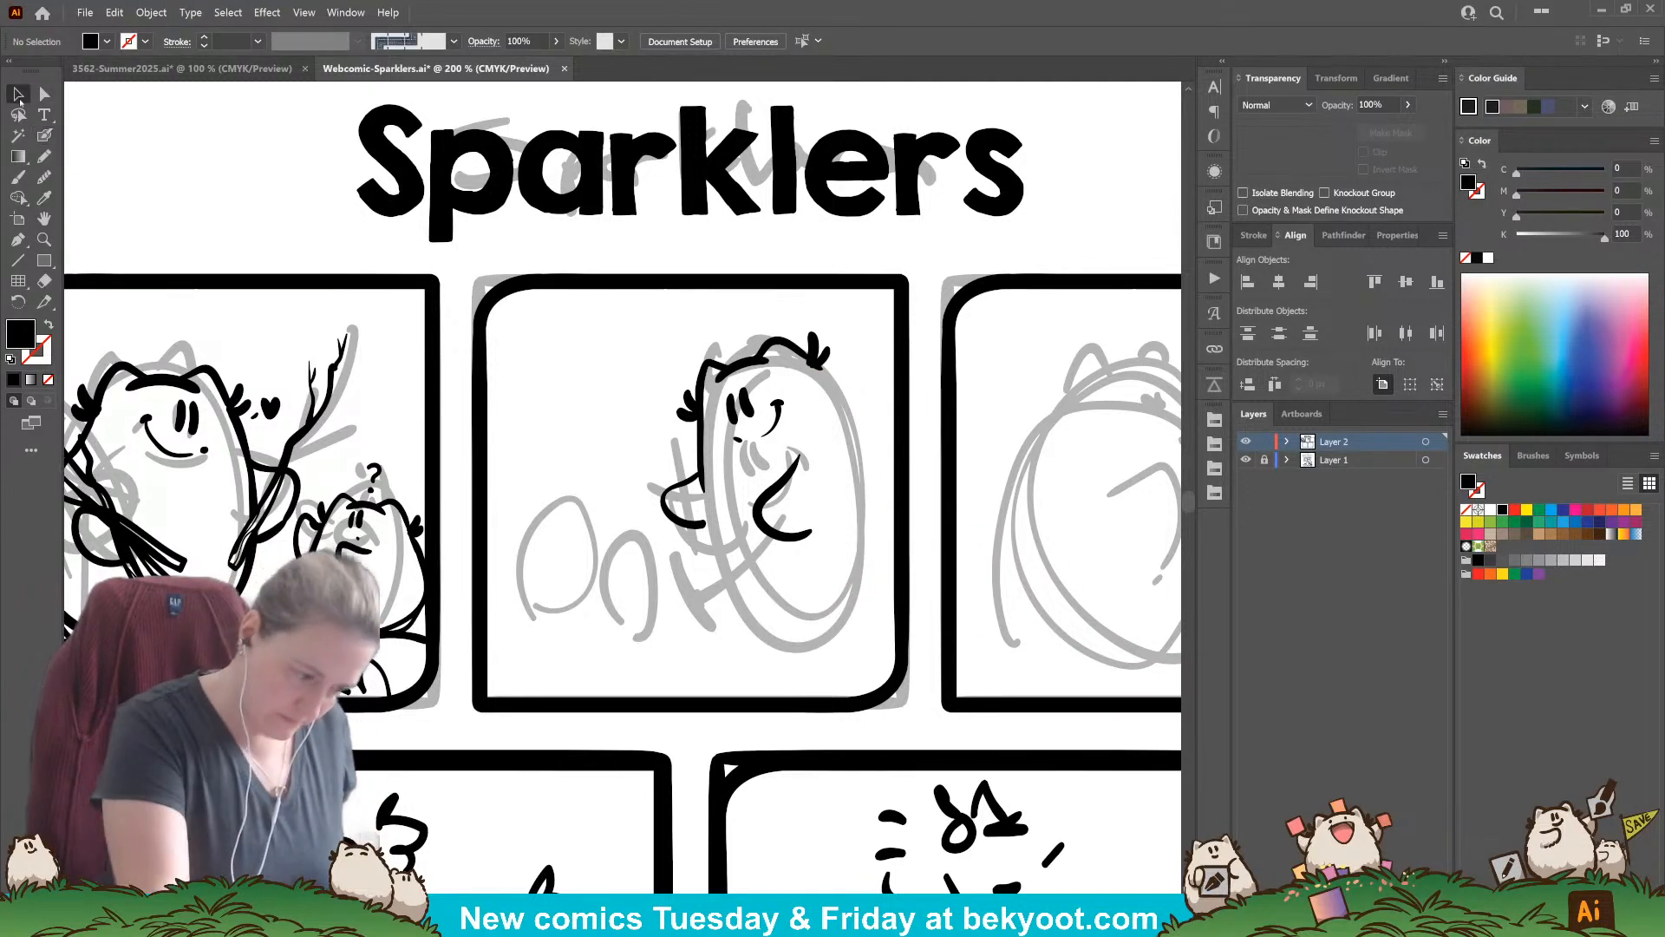
# Step: Move the inked second panel character slightly left and down within the panel, and isolate its group for inking
pyautogui.click(774, 536)
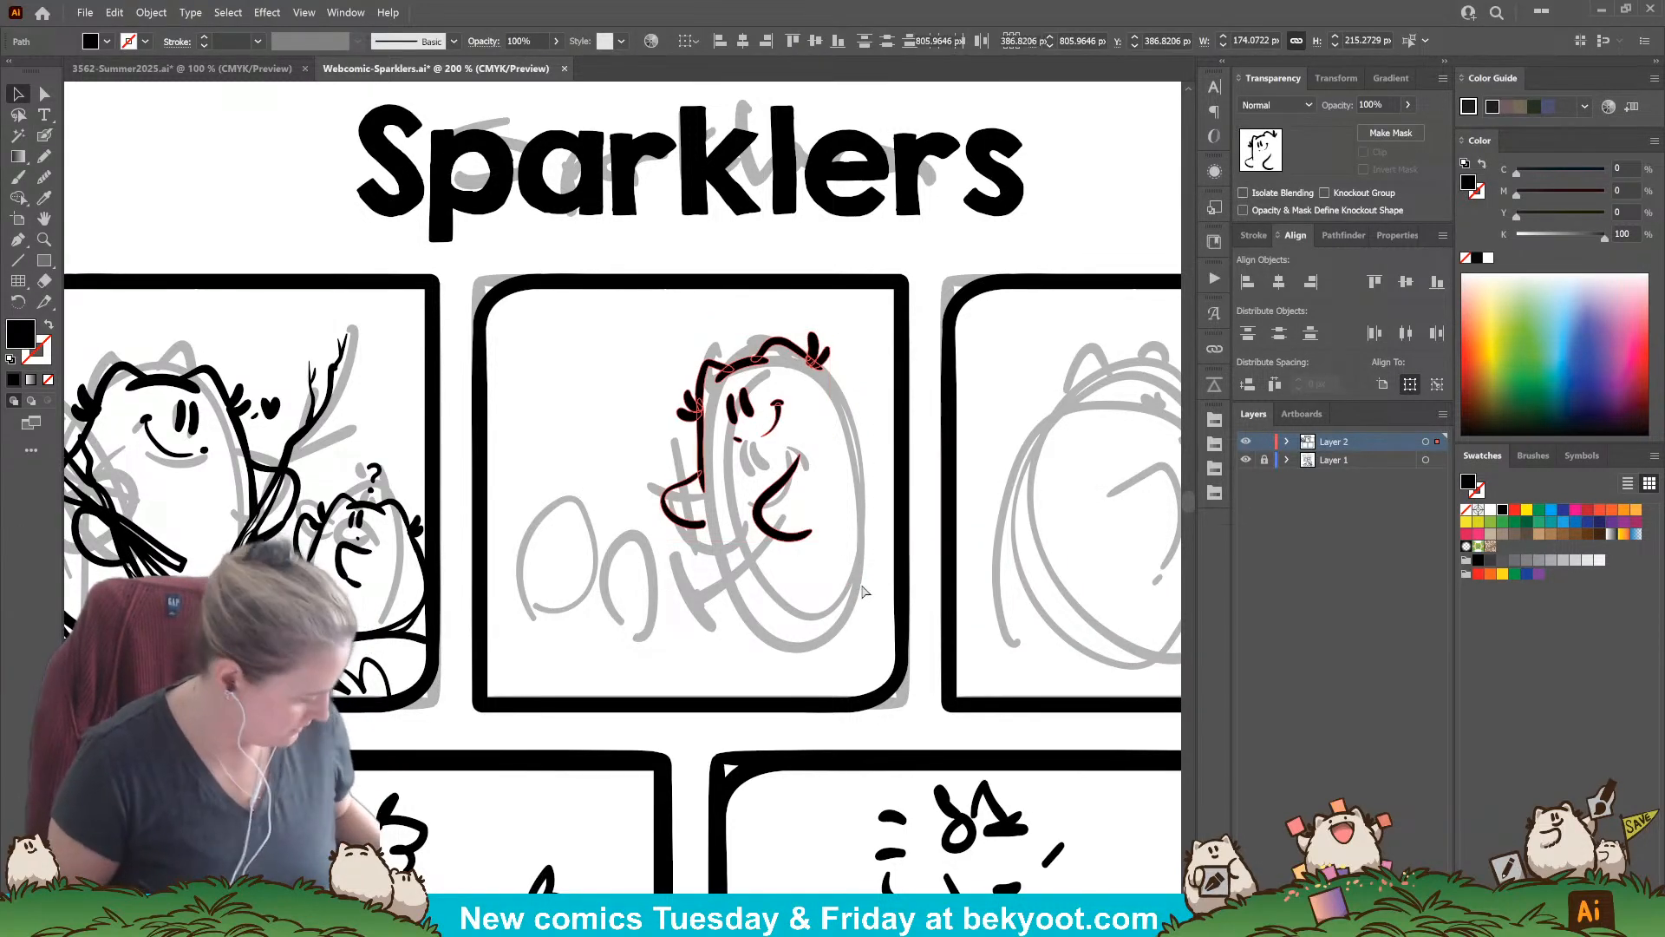
pyautogui.moveTo(775, 535); pyautogui.dragTo(769, 542)
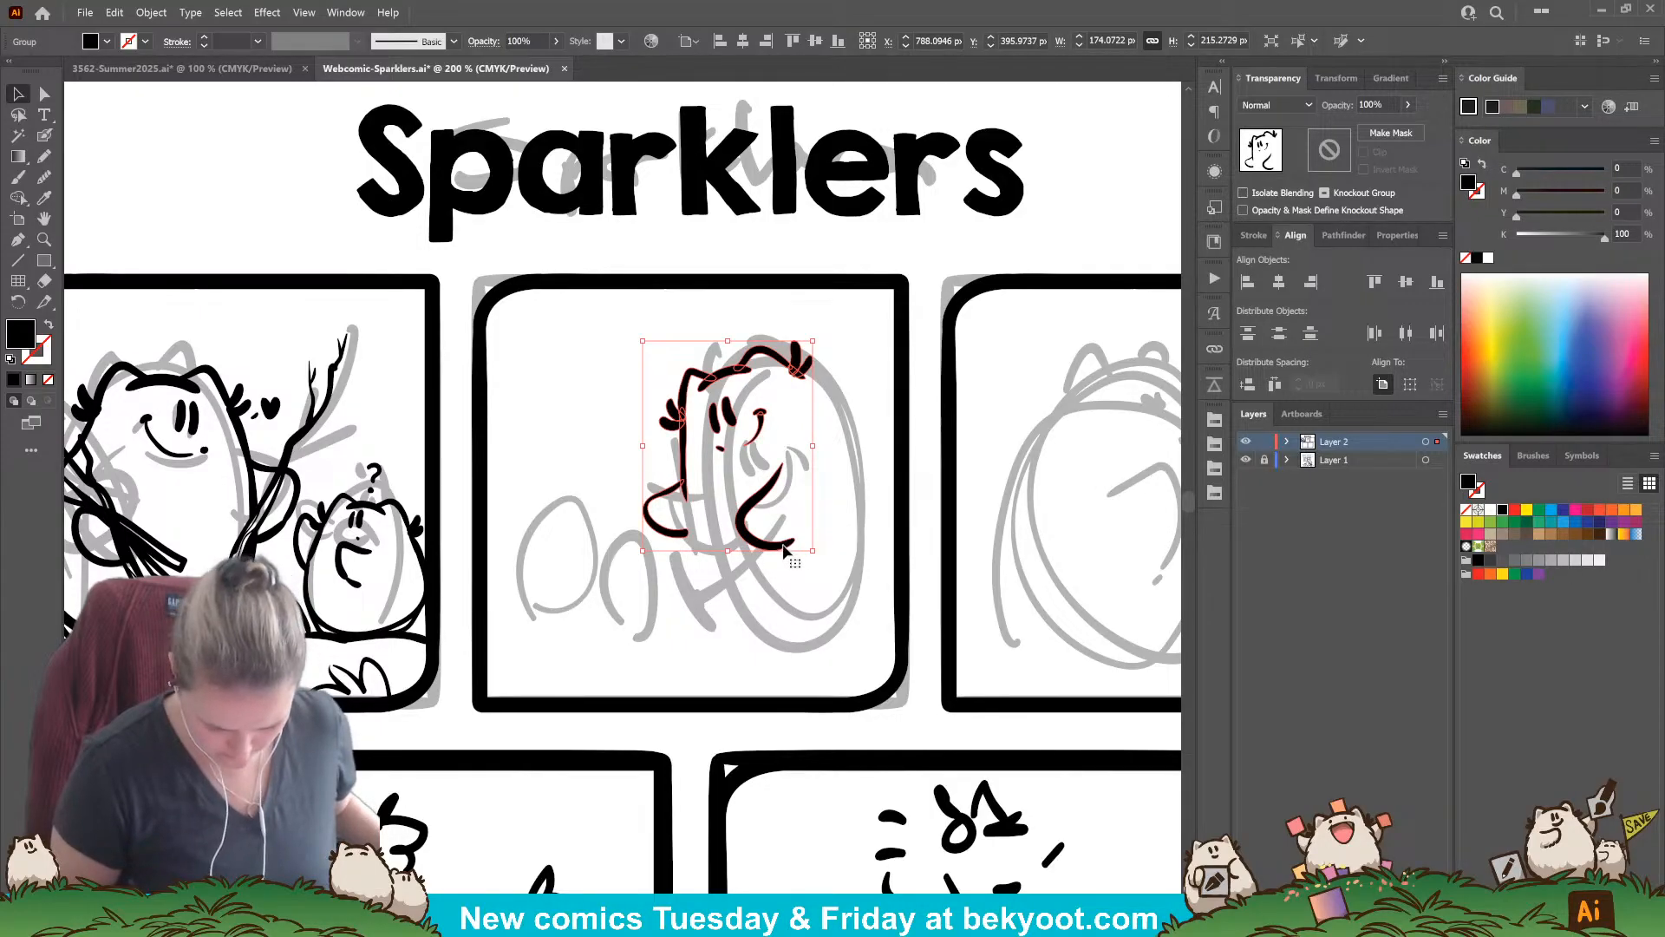
pyautogui.moveTo(783, 545); pyautogui.dragTo(786, 558)
pyautogui.doubleClick(779, 557)
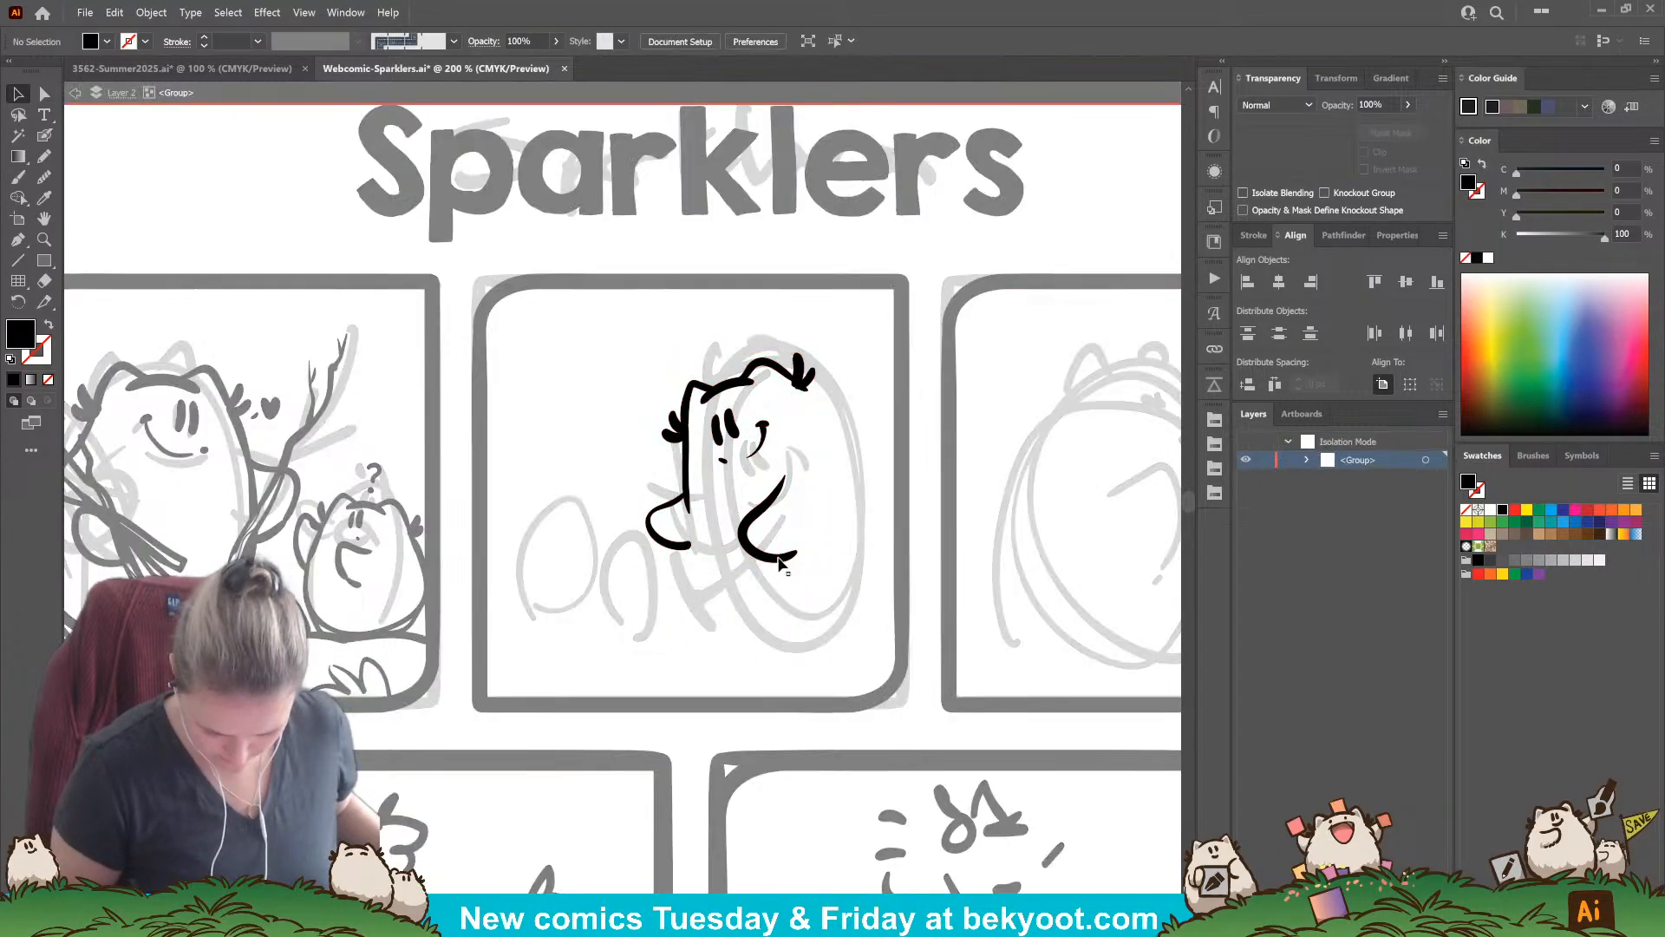
pyautogui.click(44, 136)
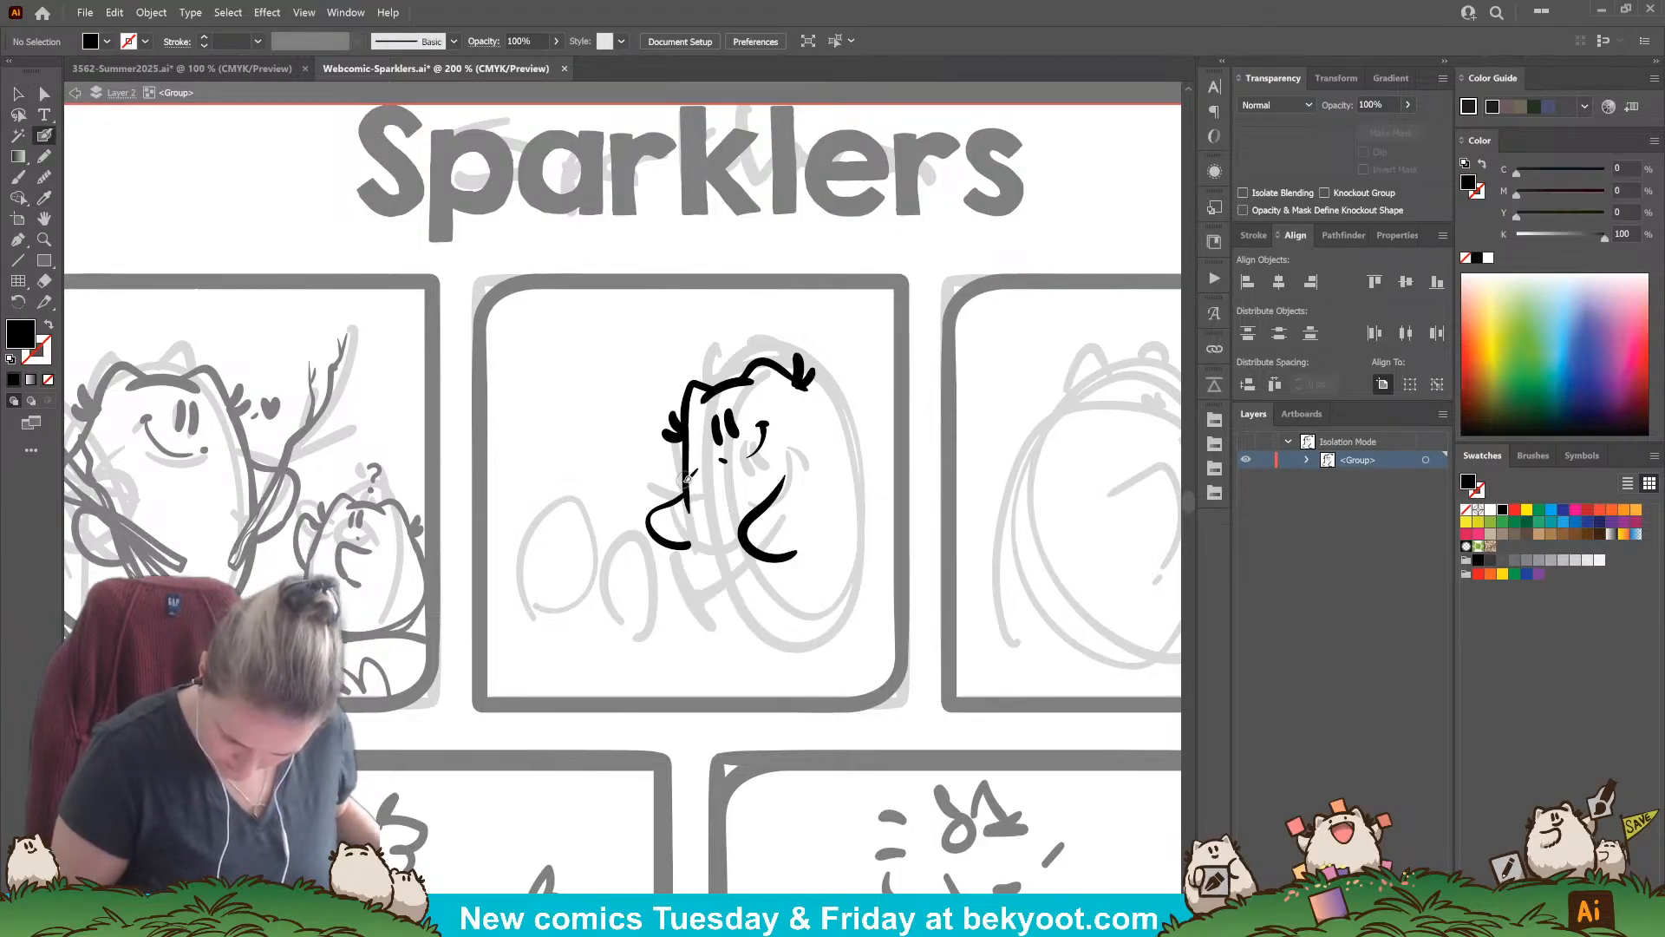
# Step: Ink a longer, rounder body outline for the second panel character, joining the left side around the base to the right ear
pyautogui.moveTo(695, 541)
pyautogui.mouseDown()
pyautogui.moveTo(745, 623)
pyautogui.moveTo(814, 638)
pyautogui.mouseUp()
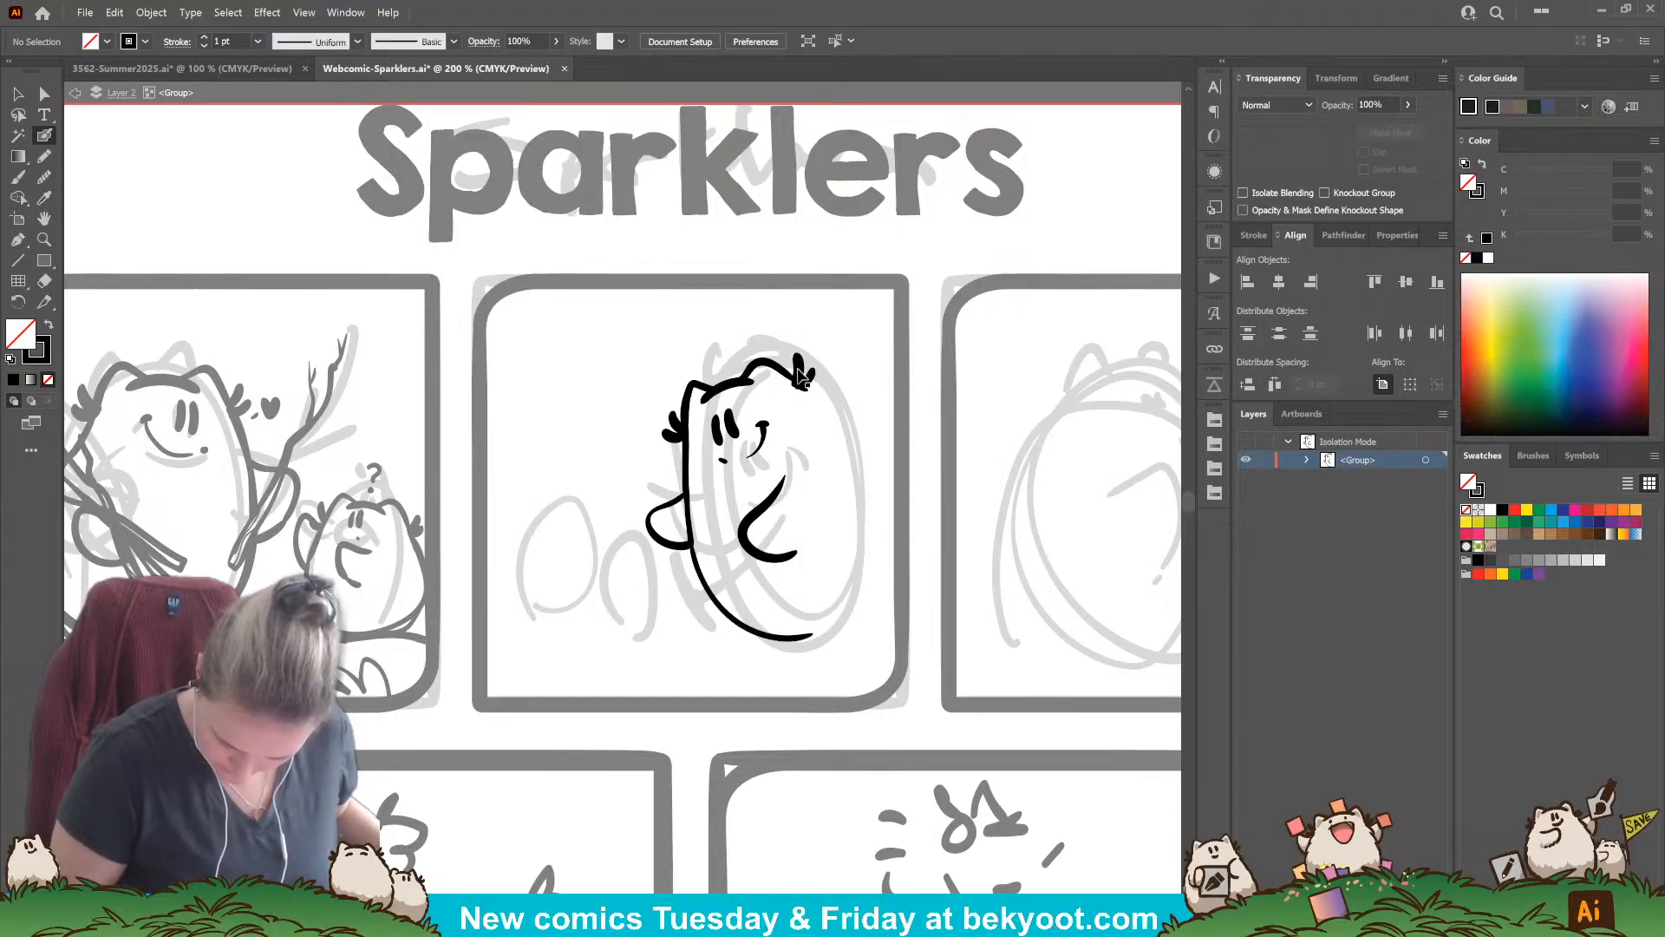
pyautogui.moveTo(813, 368)
pyautogui.mouseDown()
pyautogui.moveTo(796, 388)
pyautogui.moveTo(818, 382)
pyautogui.moveTo(906, 503)
pyautogui.moveTo(887, 583)
pyautogui.moveTo(822, 629)
pyautogui.mouseUp()
pyautogui.keyDown('ctrl'); pyautogui.click(873, 399); pyautogui.keyUp('ctrl')
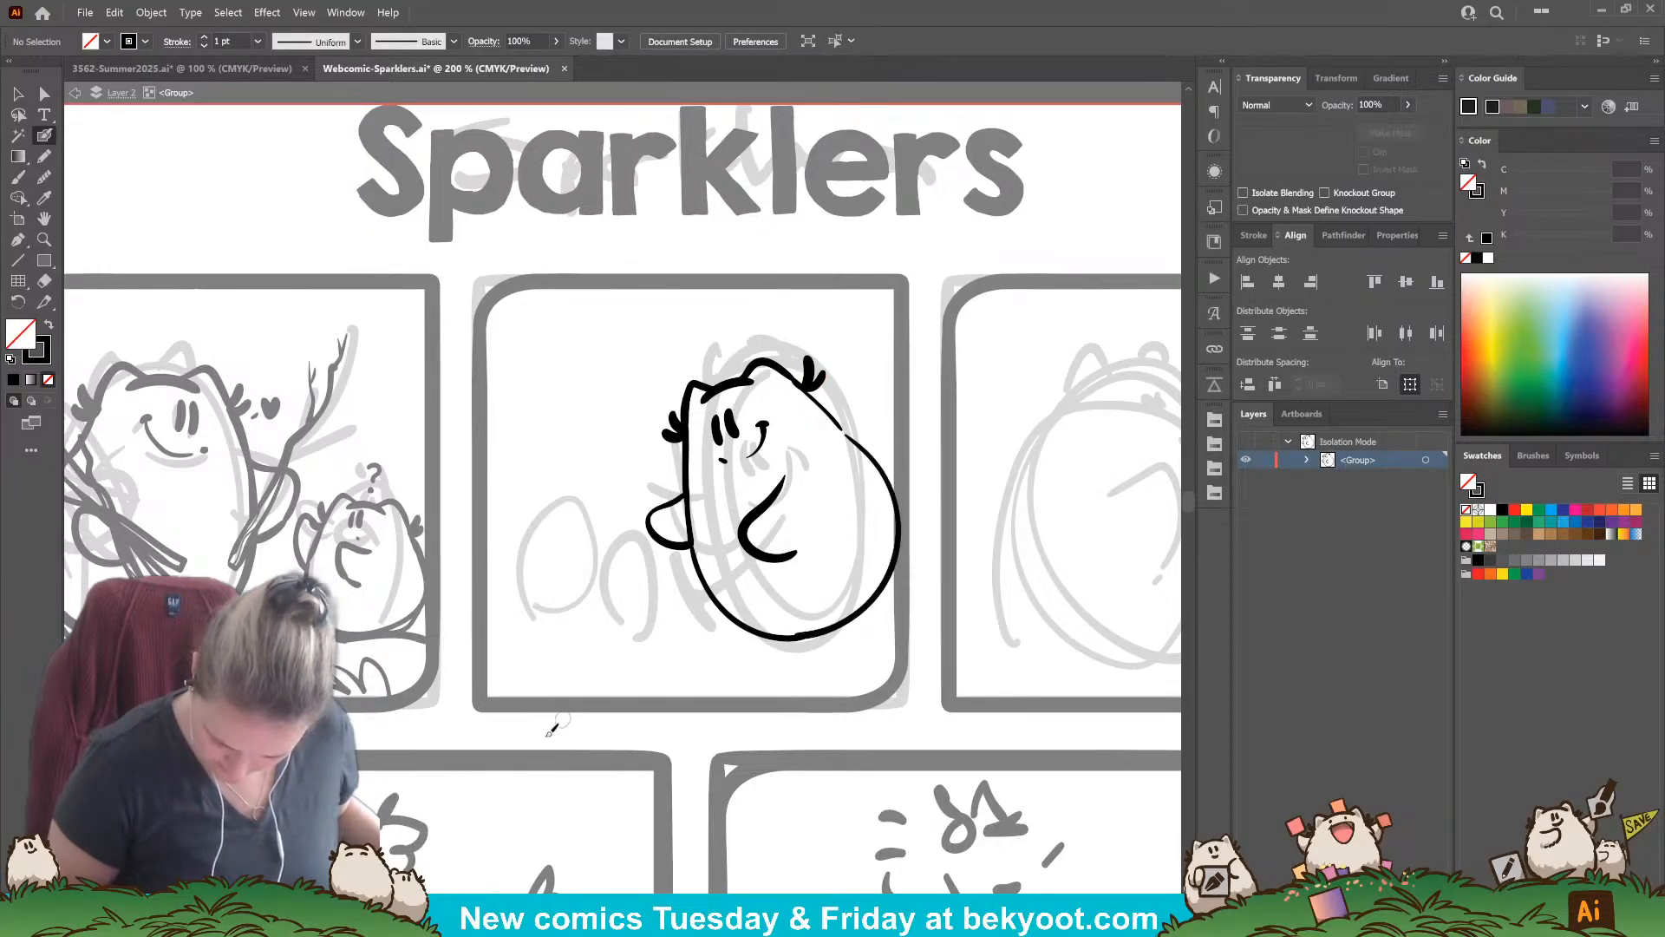
pyautogui.keyDown('ctrl'); pyautogui.click(802, 636); pyautogui.keyUp('ctrl')
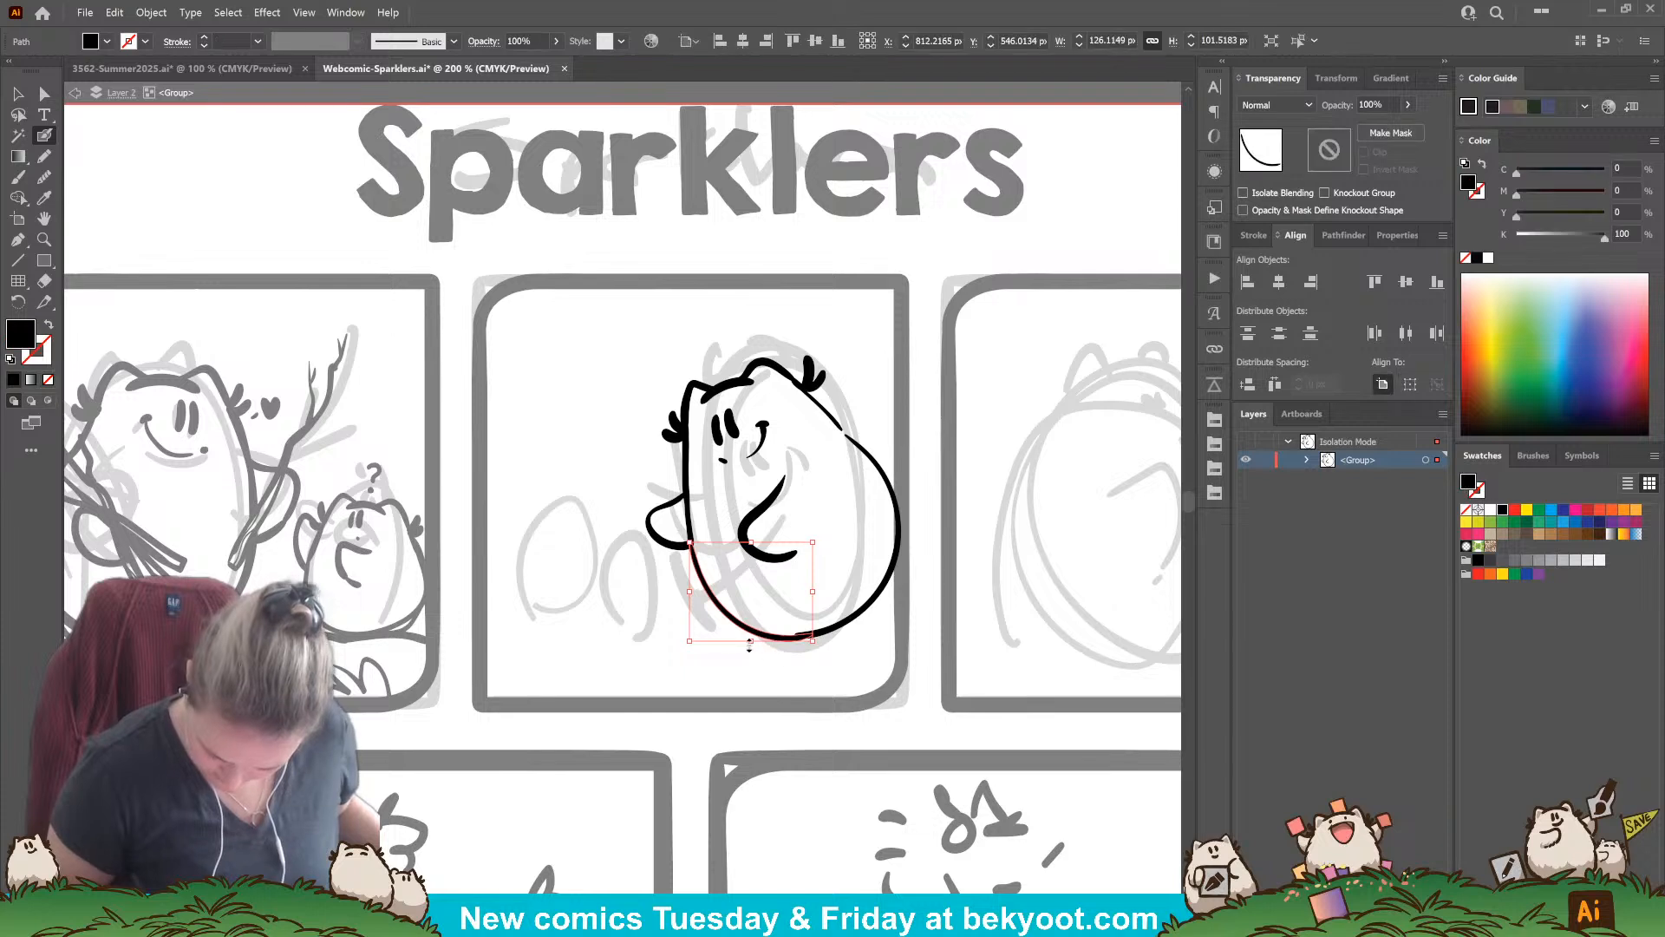
pyautogui.keyDown('ctrl'); pyautogui.click(760, 670); pyautogui.keyUp('ctrl')
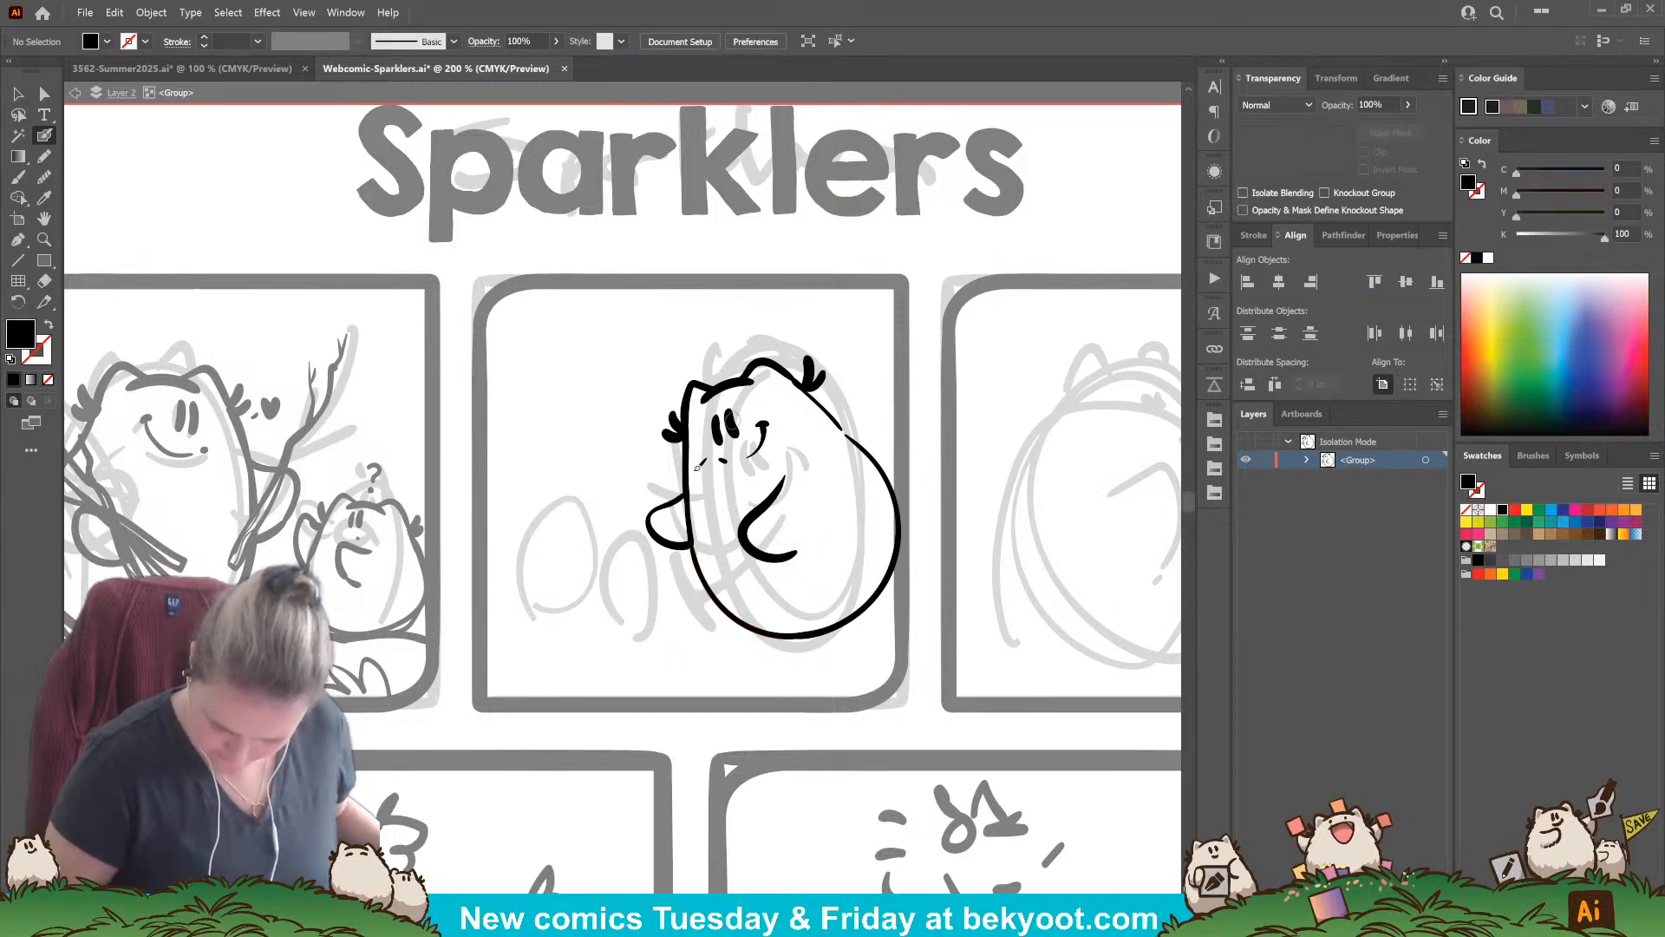
# Step: Replace both arms of the second panel character with thinner ones, setting the outer arm slightly lower
pyautogui.keyDown('ctrl'); pyautogui.click(682, 546); pyautogui.keyUp('ctrl')
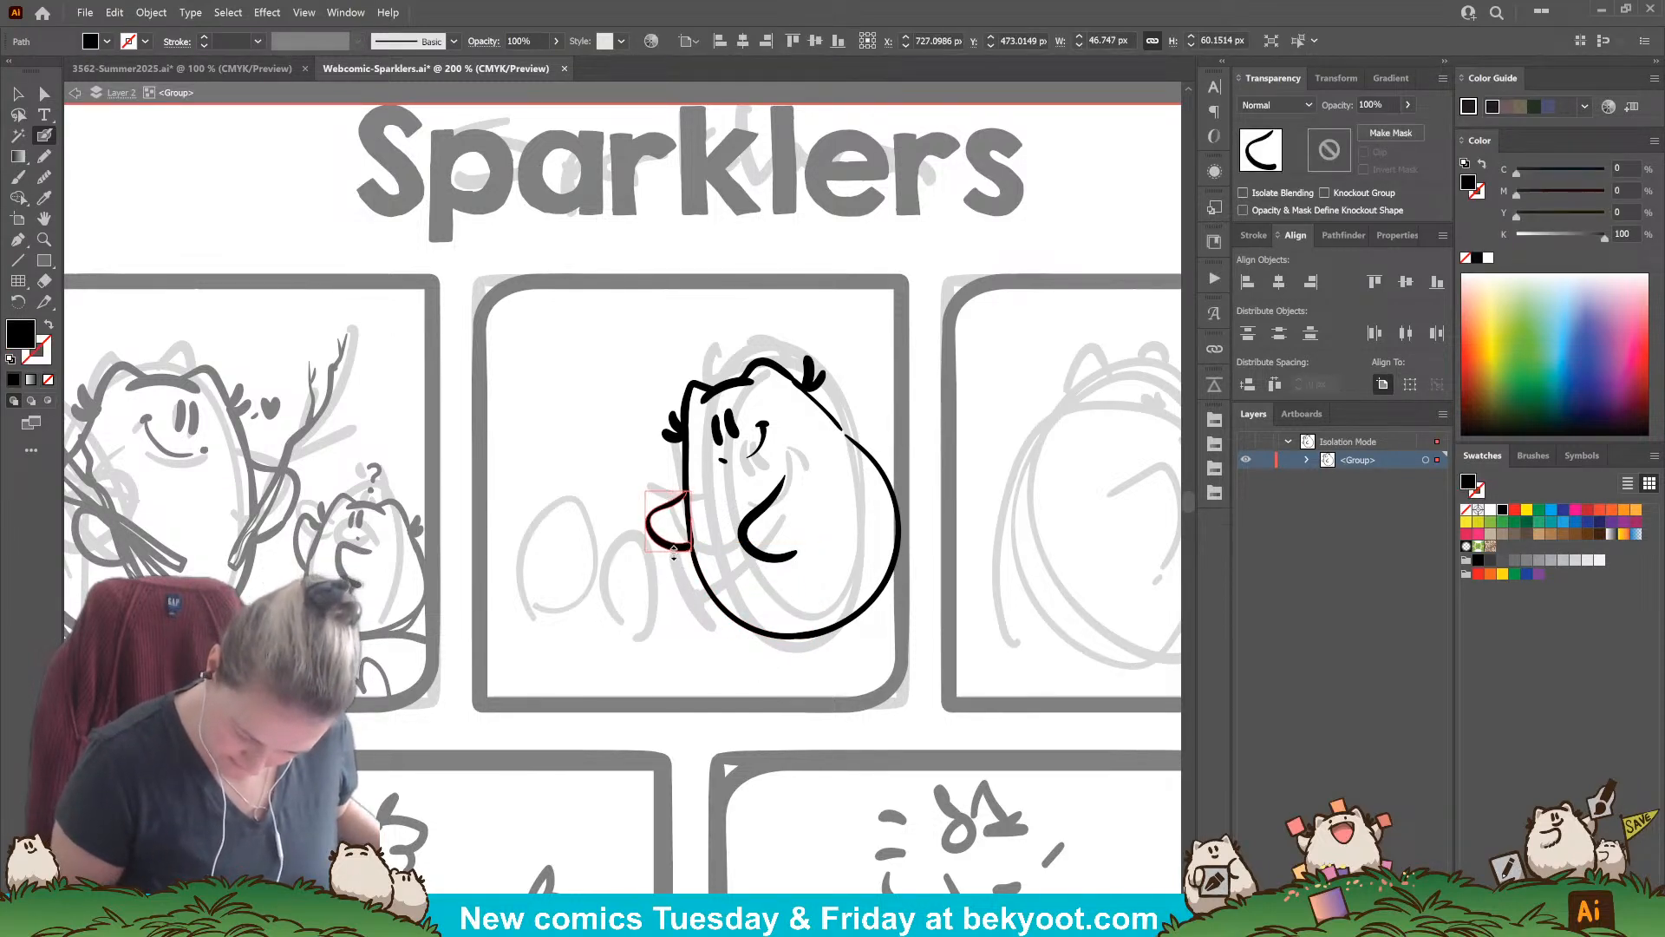
pyautogui.press('Delete')
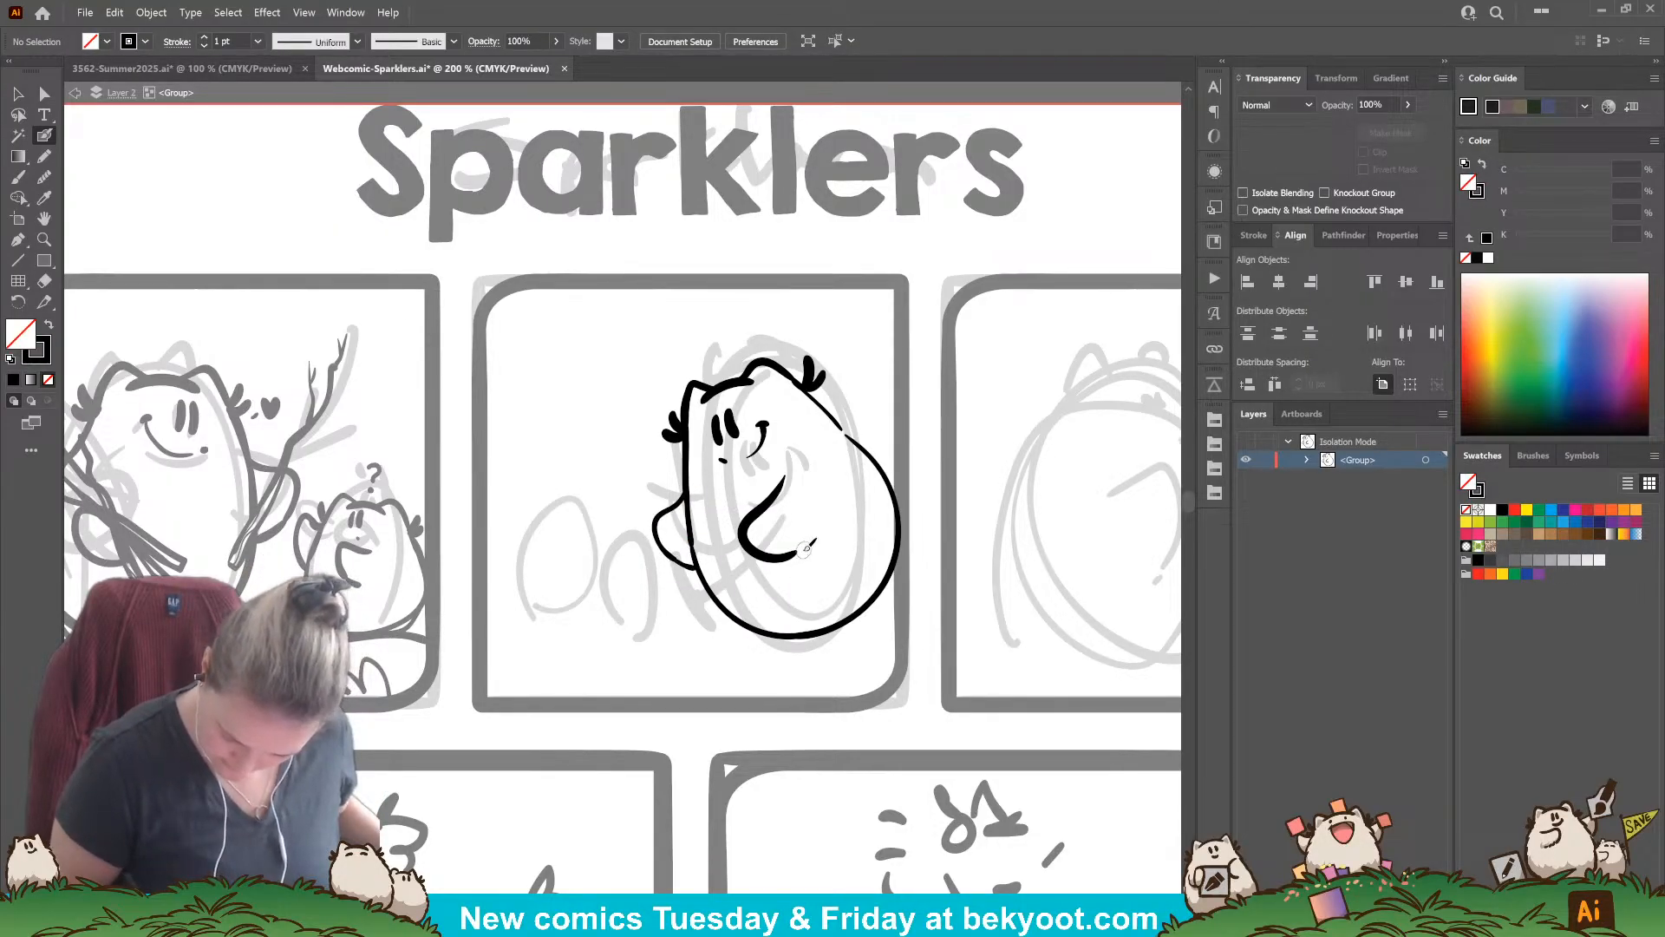
pyautogui.keyDown('ctrl'); pyautogui.click(785, 568); pyautogui.keyUp('ctrl')
pyautogui.press('Delete')
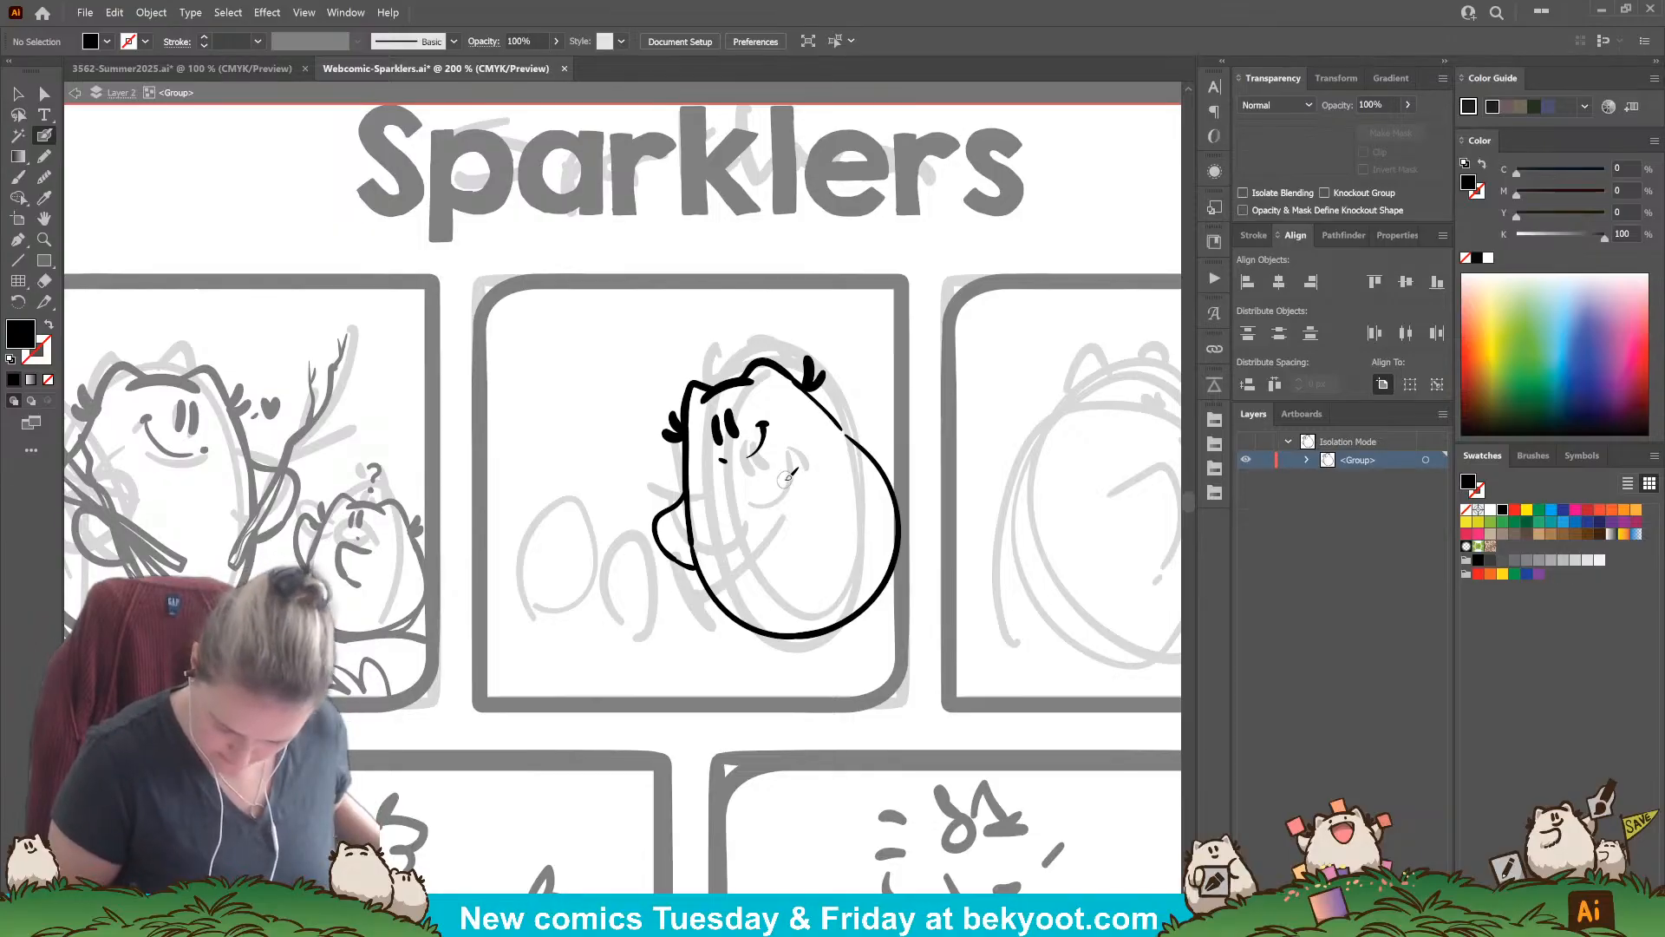
pyautogui.moveTo(775, 549); pyautogui.dragTo(799, 562)
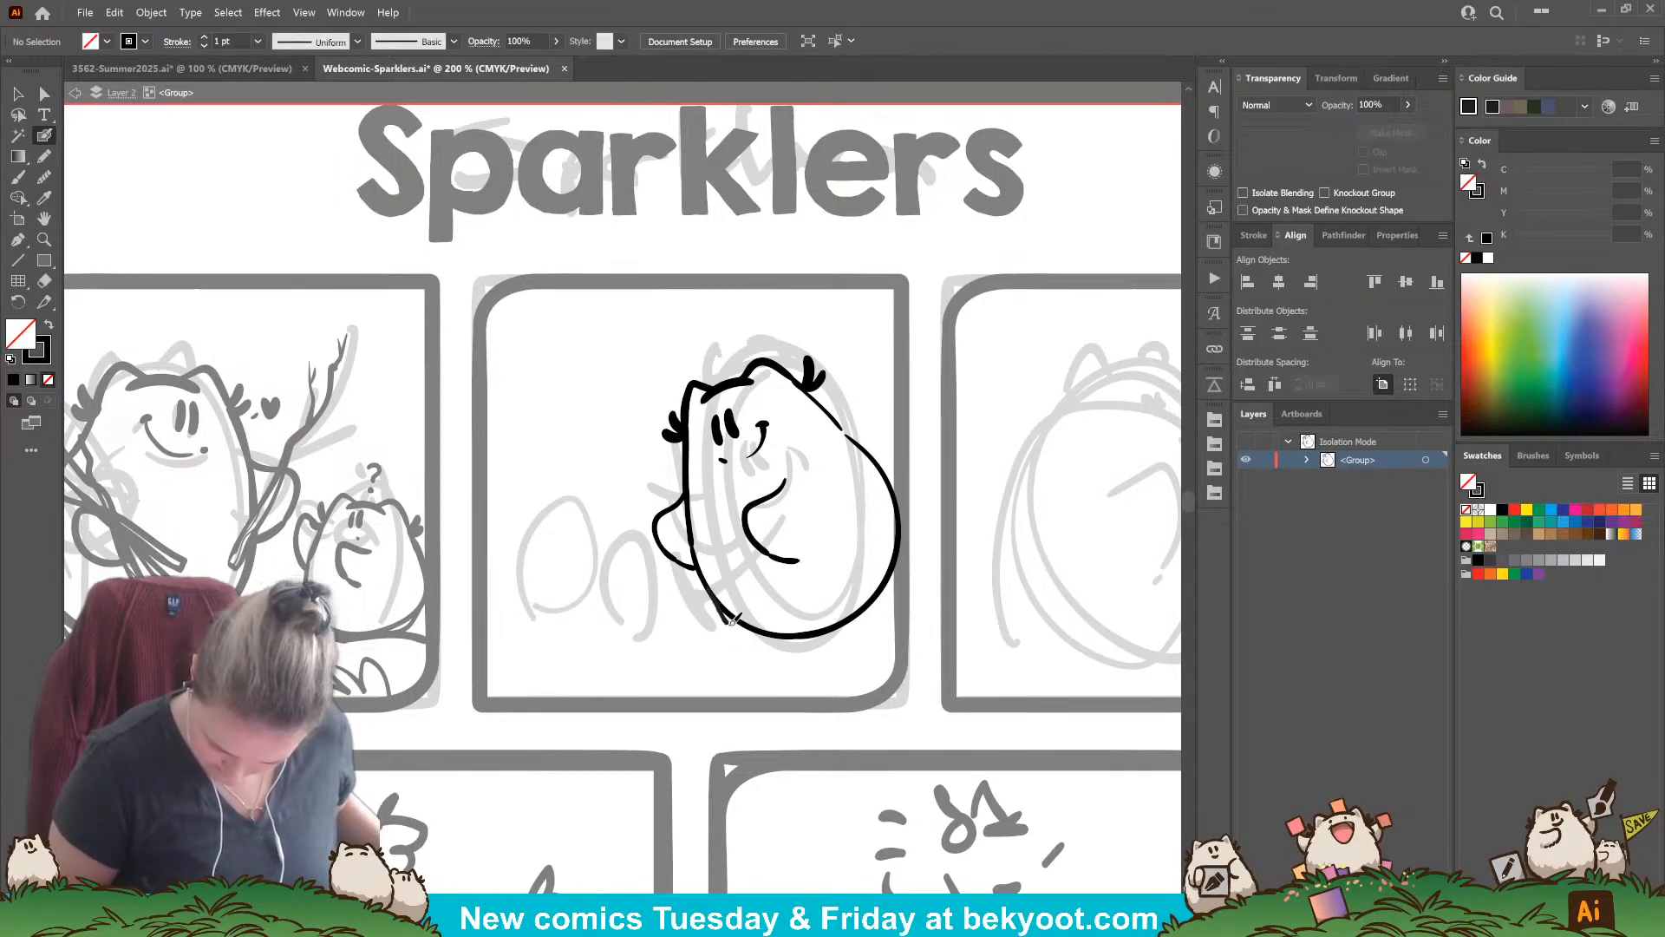
# Step: Ink a horizontal ground line under the second panel character and rework the curves at its base to widen the bottom corners
pyautogui.moveTo(795, 636)
pyautogui.mouseDown()
pyautogui.moveTo(818, 632)
pyautogui.moveTo(782, 639)
pyautogui.moveTo(827, 631)
pyautogui.moveTo(891, 580)
pyautogui.mouseUp()
pyautogui.hotkey('ctrl', 'z')
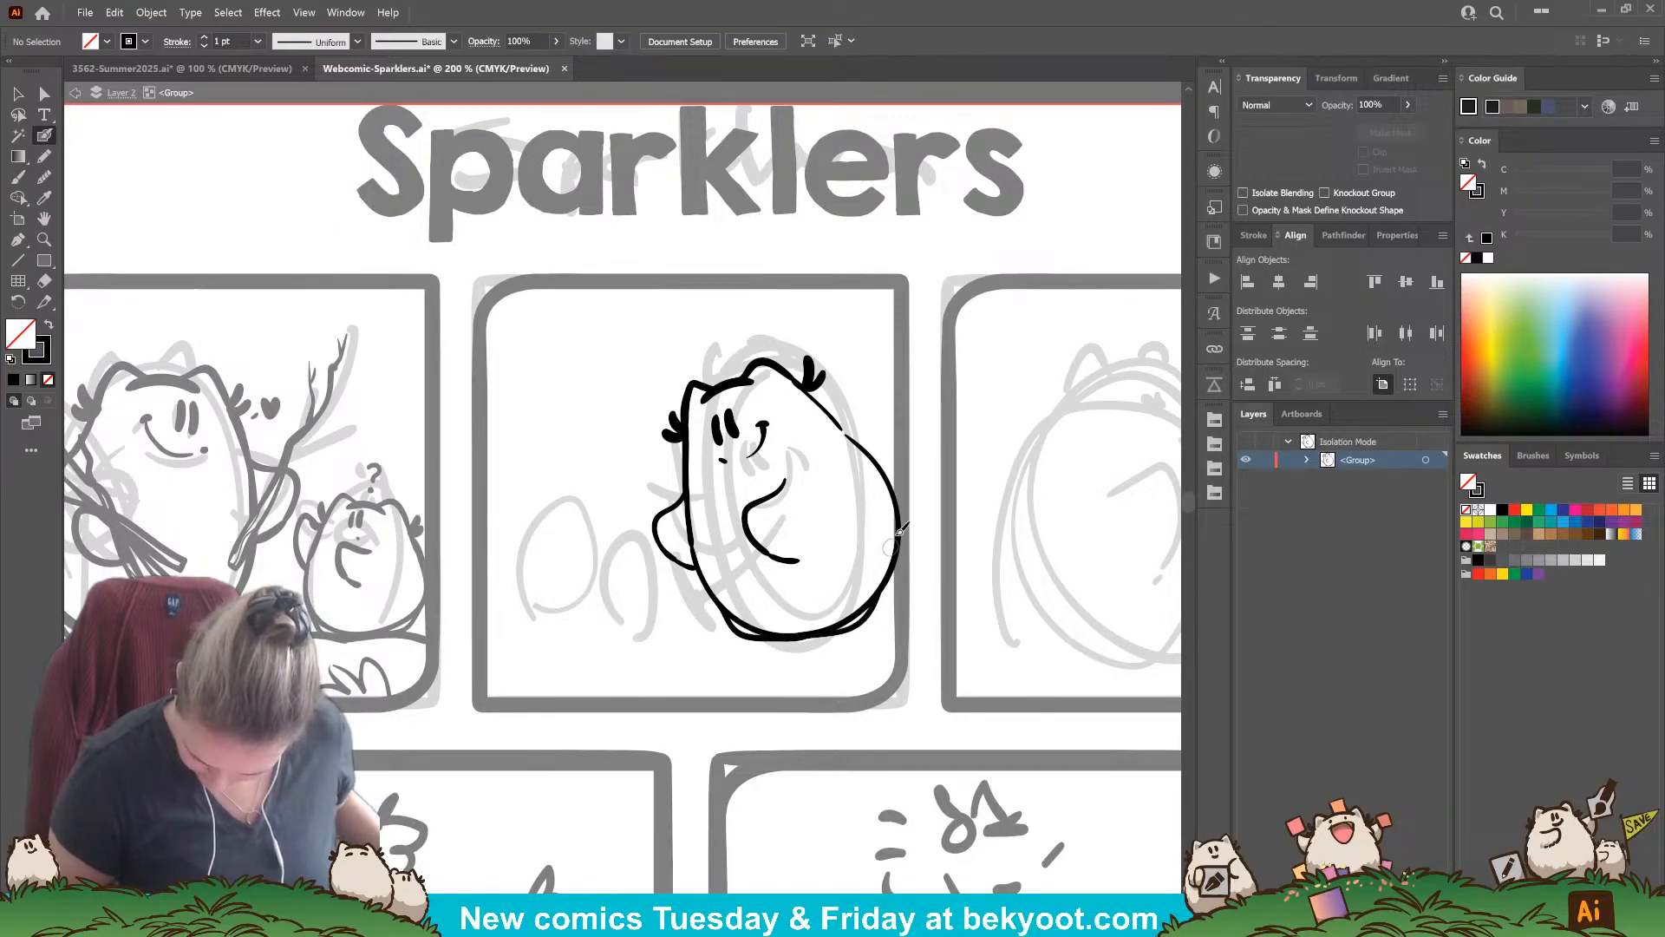
pyautogui.moveTo(697, 641); pyautogui.dragTo(930, 647)
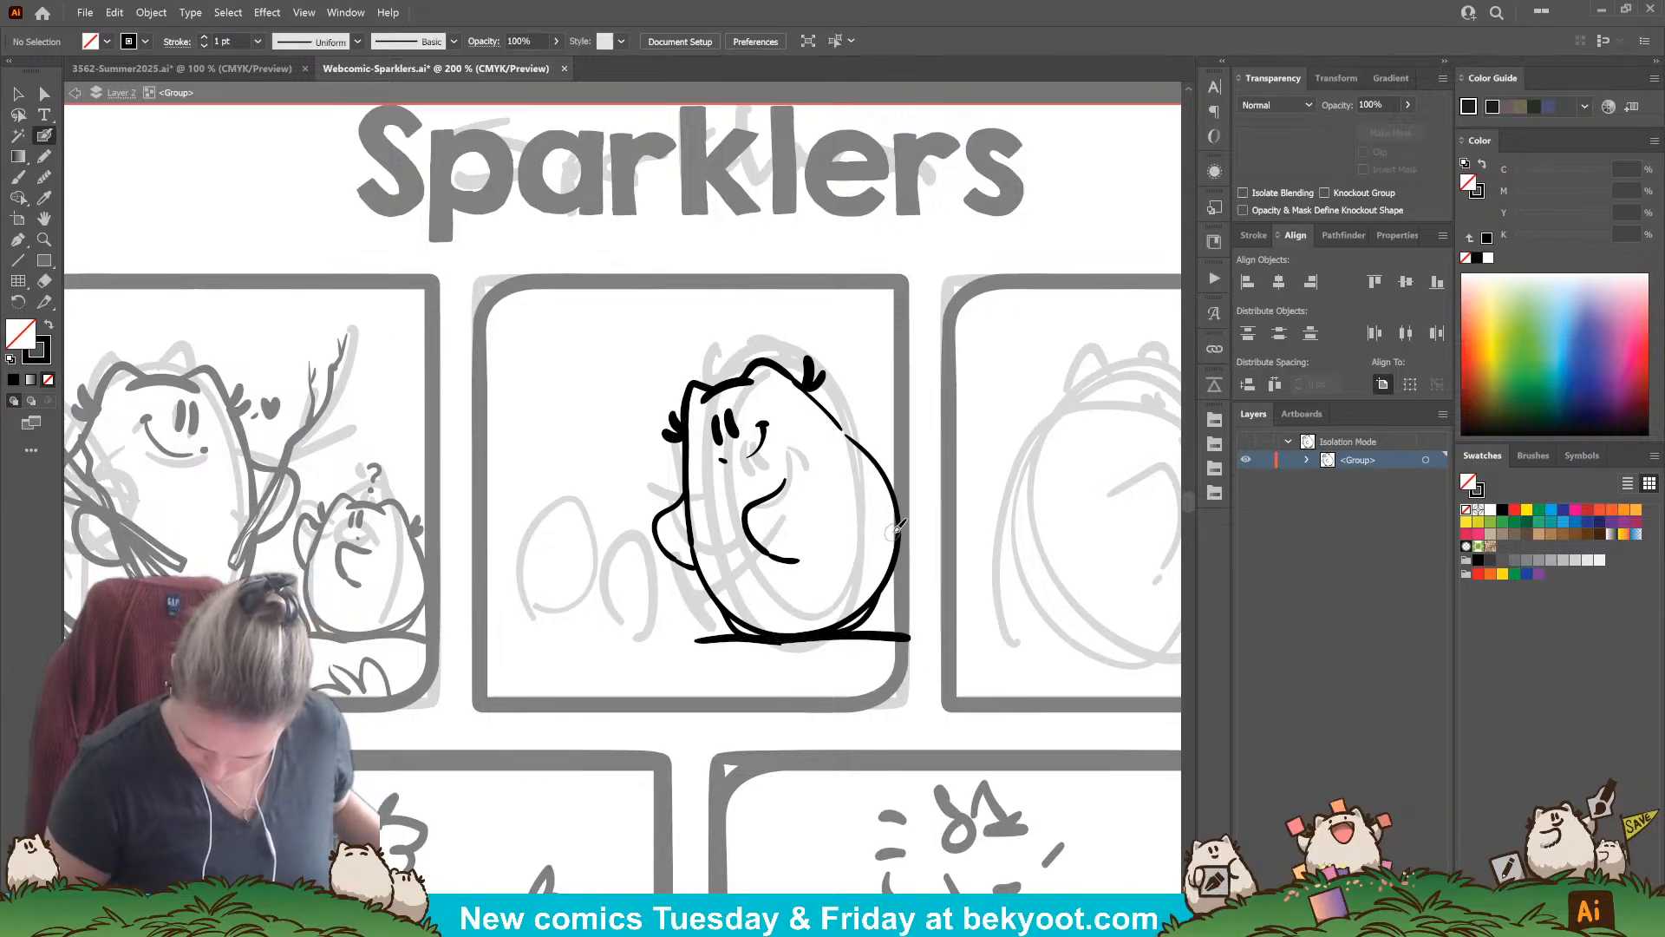
pyautogui.moveTo(882, 588); pyautogui.dragTo(798, 637)
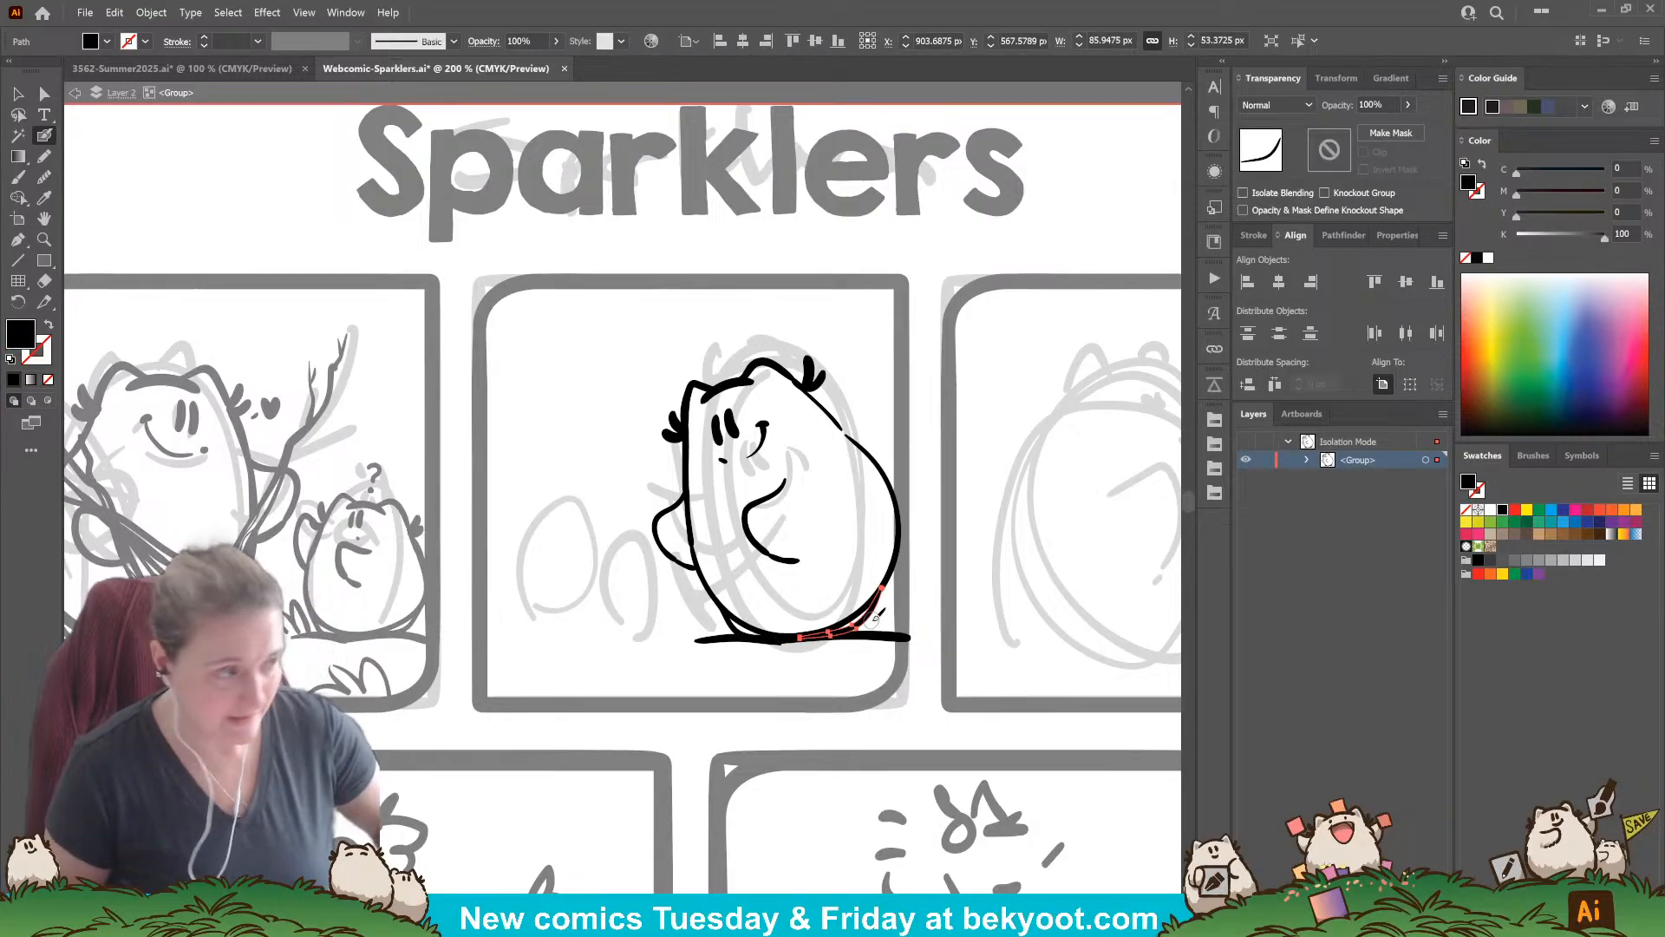
pyautogui.hotkey('ctrl', 'shift', 'a')
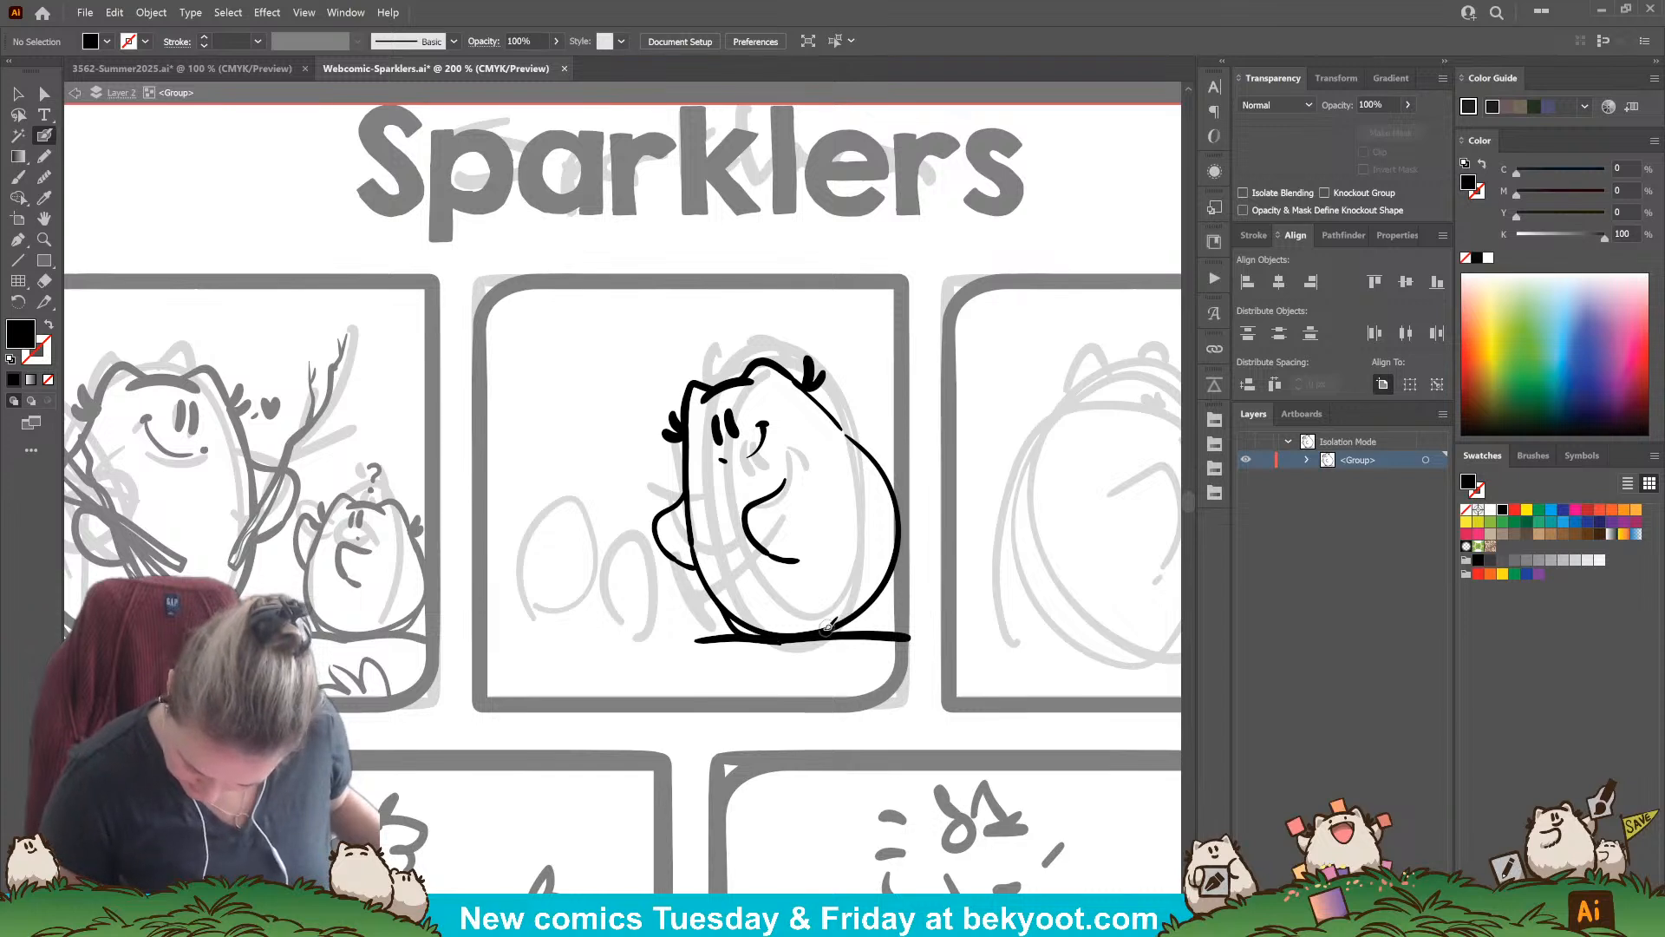
pyautogui.moveTo(870, 624); pyautogui.dragTo(898, 579)
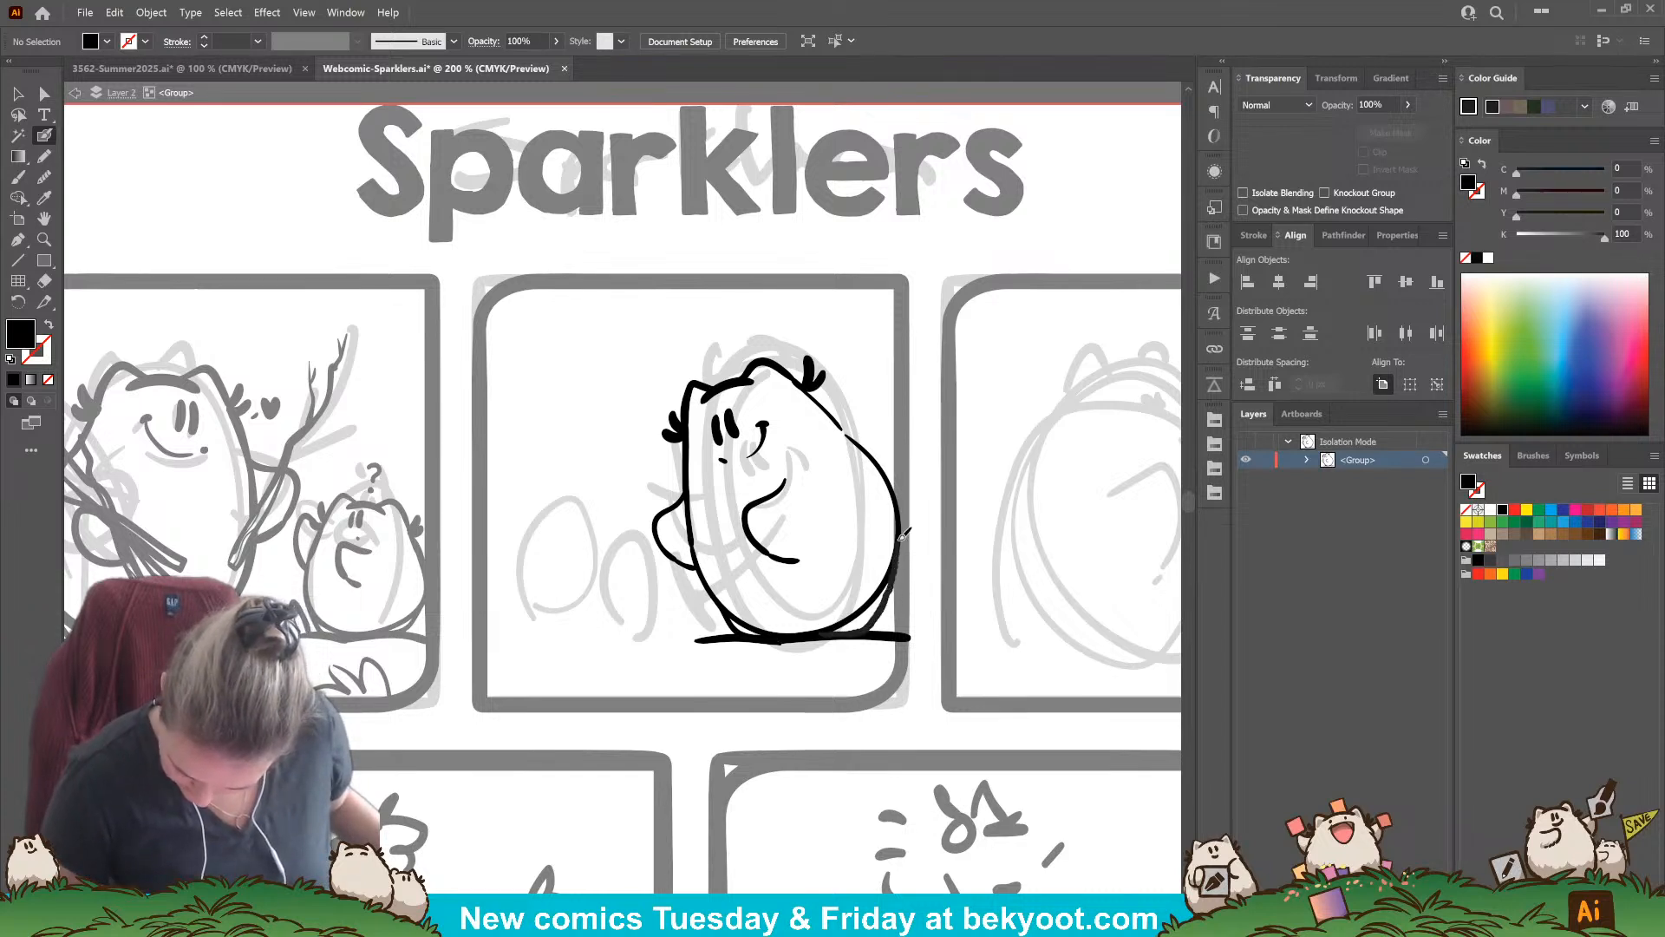
# Step: Ink the ground hills across the left half of the second panel, with a small grass tuft at the panel's edge
pyautogui.hotkey('shift', 'x')
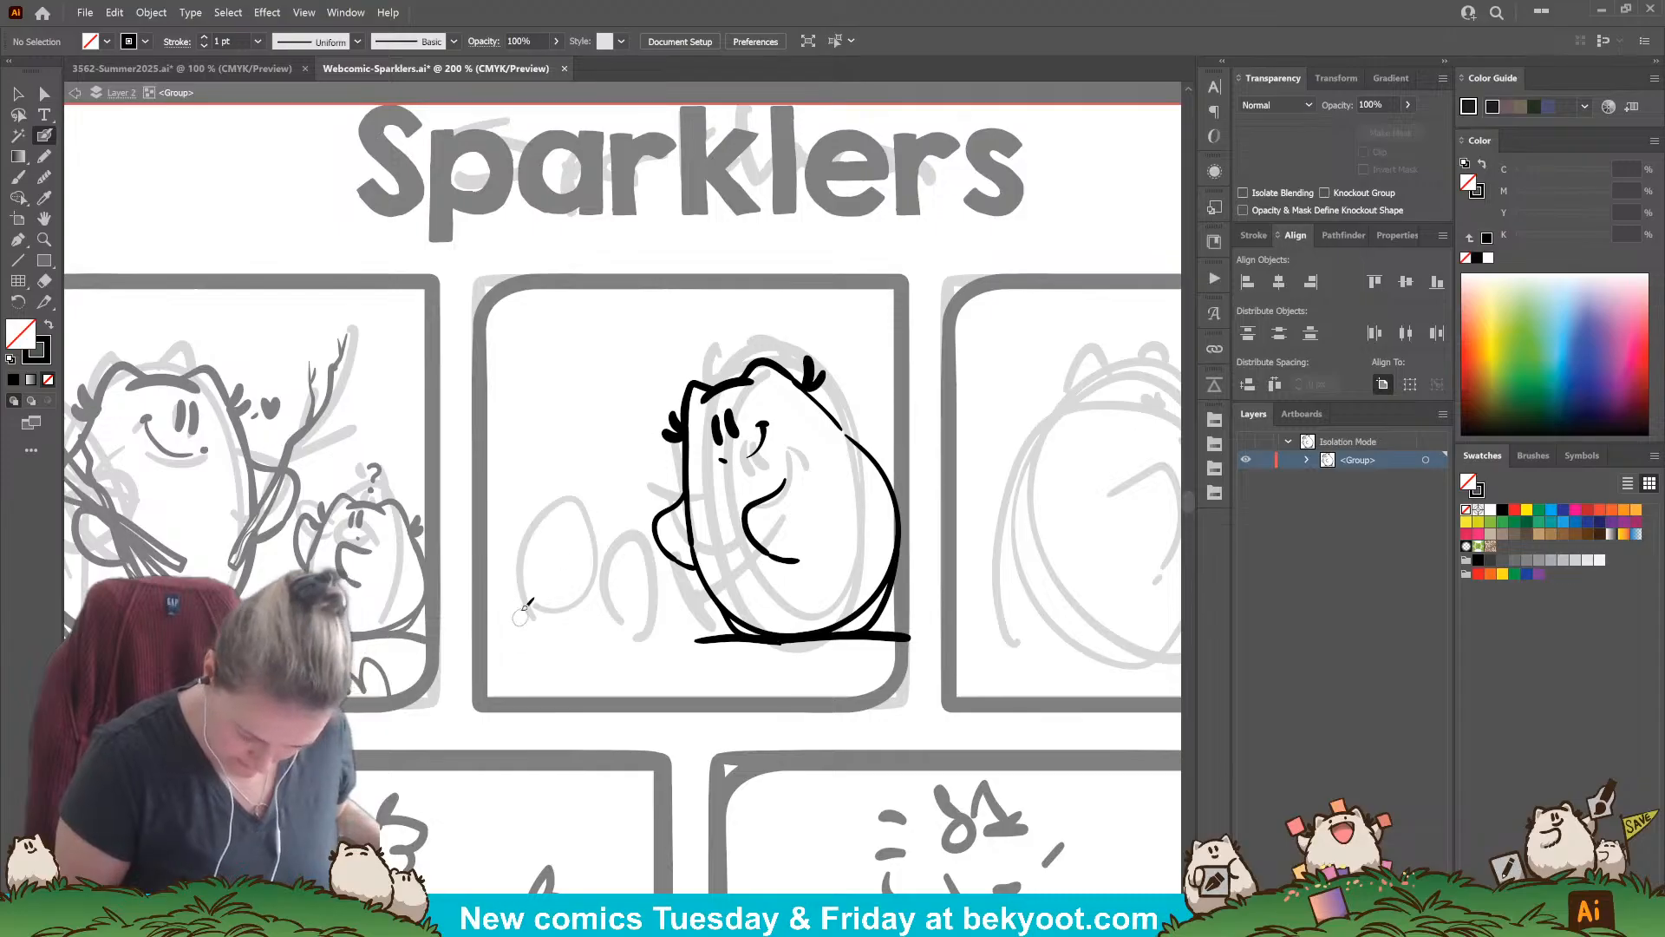
pyautogui.moveTo(501, 586)
pyautogui.mouseDown()
pyautogui.moveTo(548, 603)
pyautogui.moveTo(623, 657)
pyautogui.moveTo(660, 624)
pyautogui.moveTo(699, 642)
pyautogui.mouseUp()
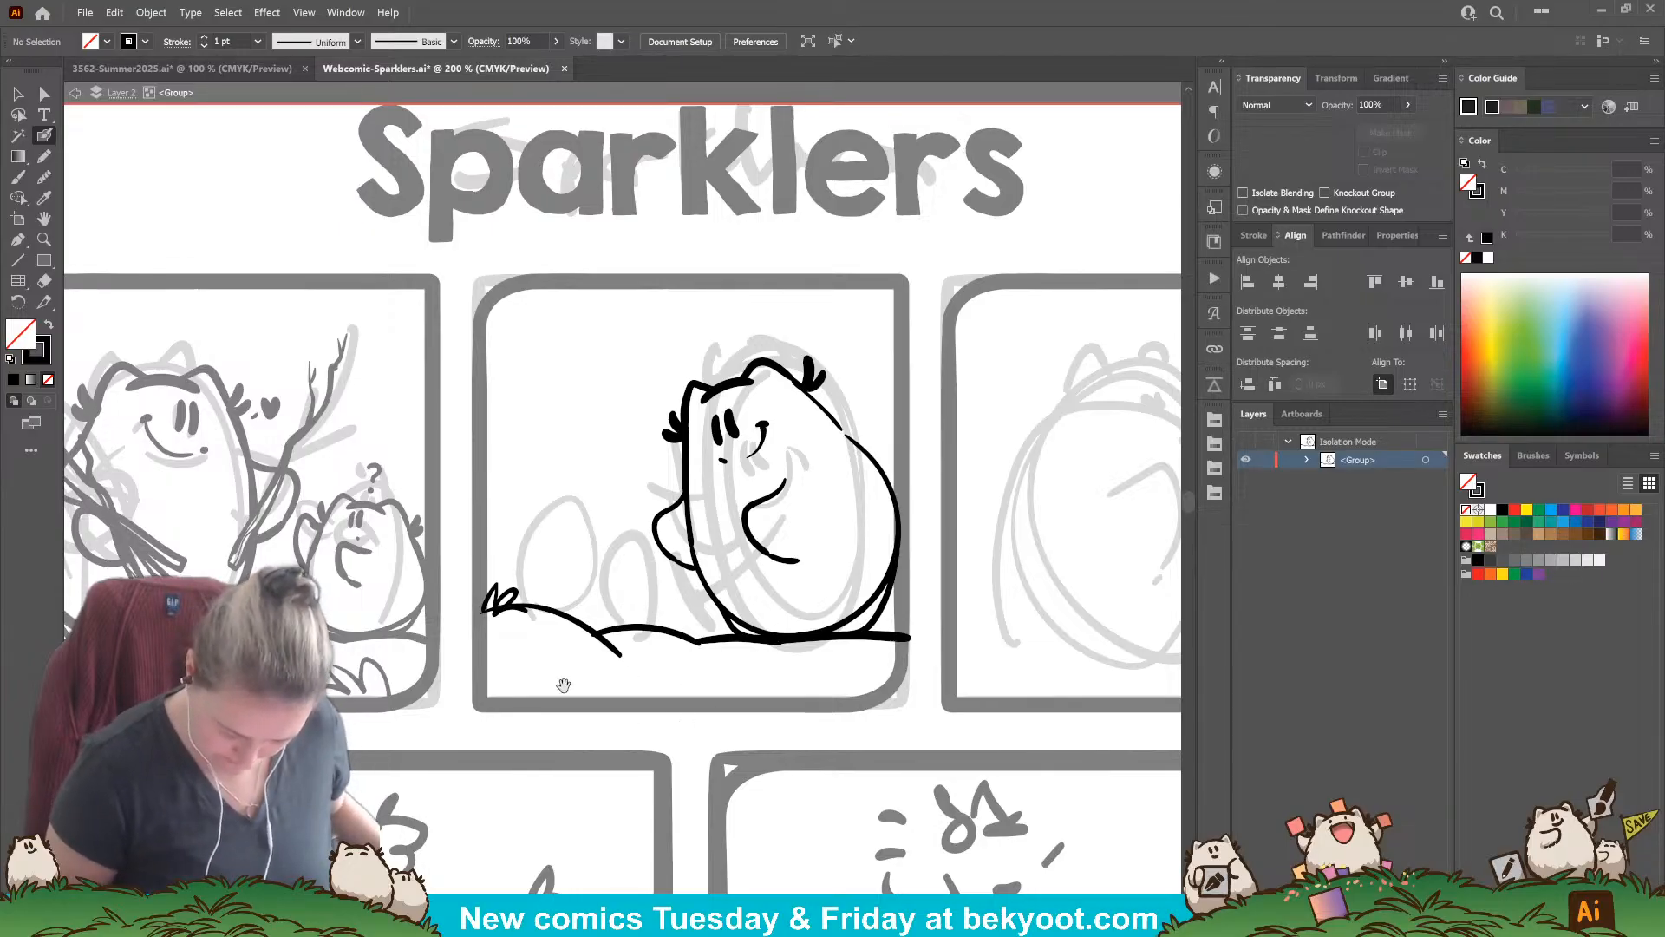
pyautogui.moveTo(565, 684); pyautogui.dragTo(621, 695)
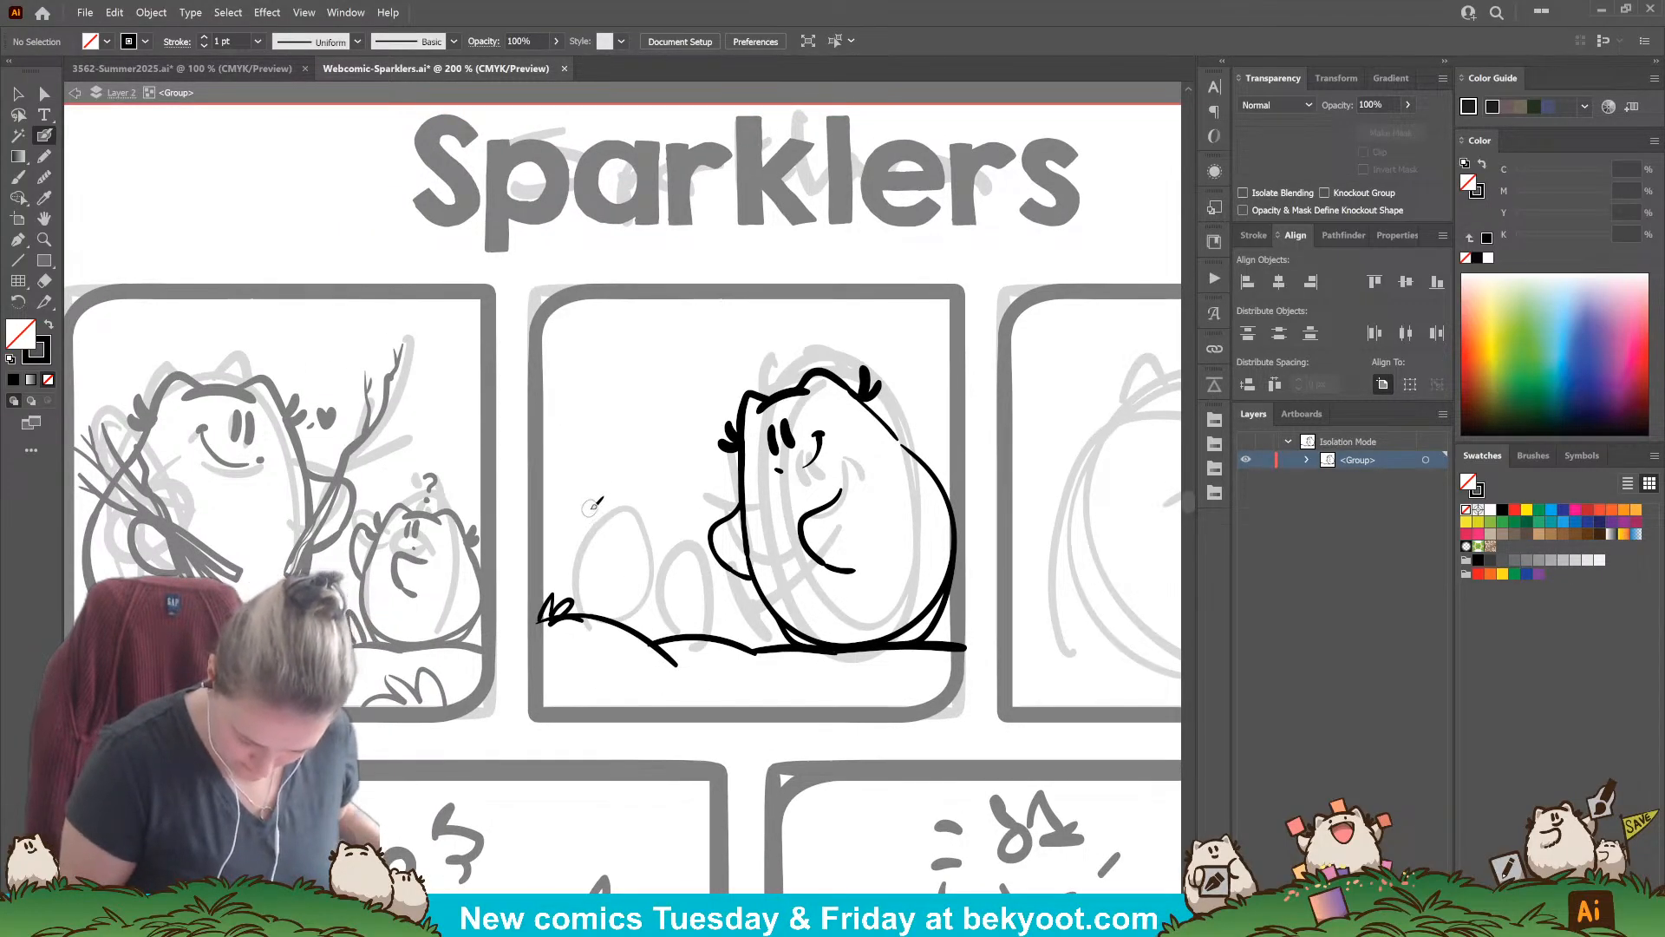
# Step: Ink the small character's head, with ears, eyes, smile and fluffy side tufts, over the sketch left of the large character
pyautogui.moveTo(607, 502); pyautogui.dragTo(642, 510)
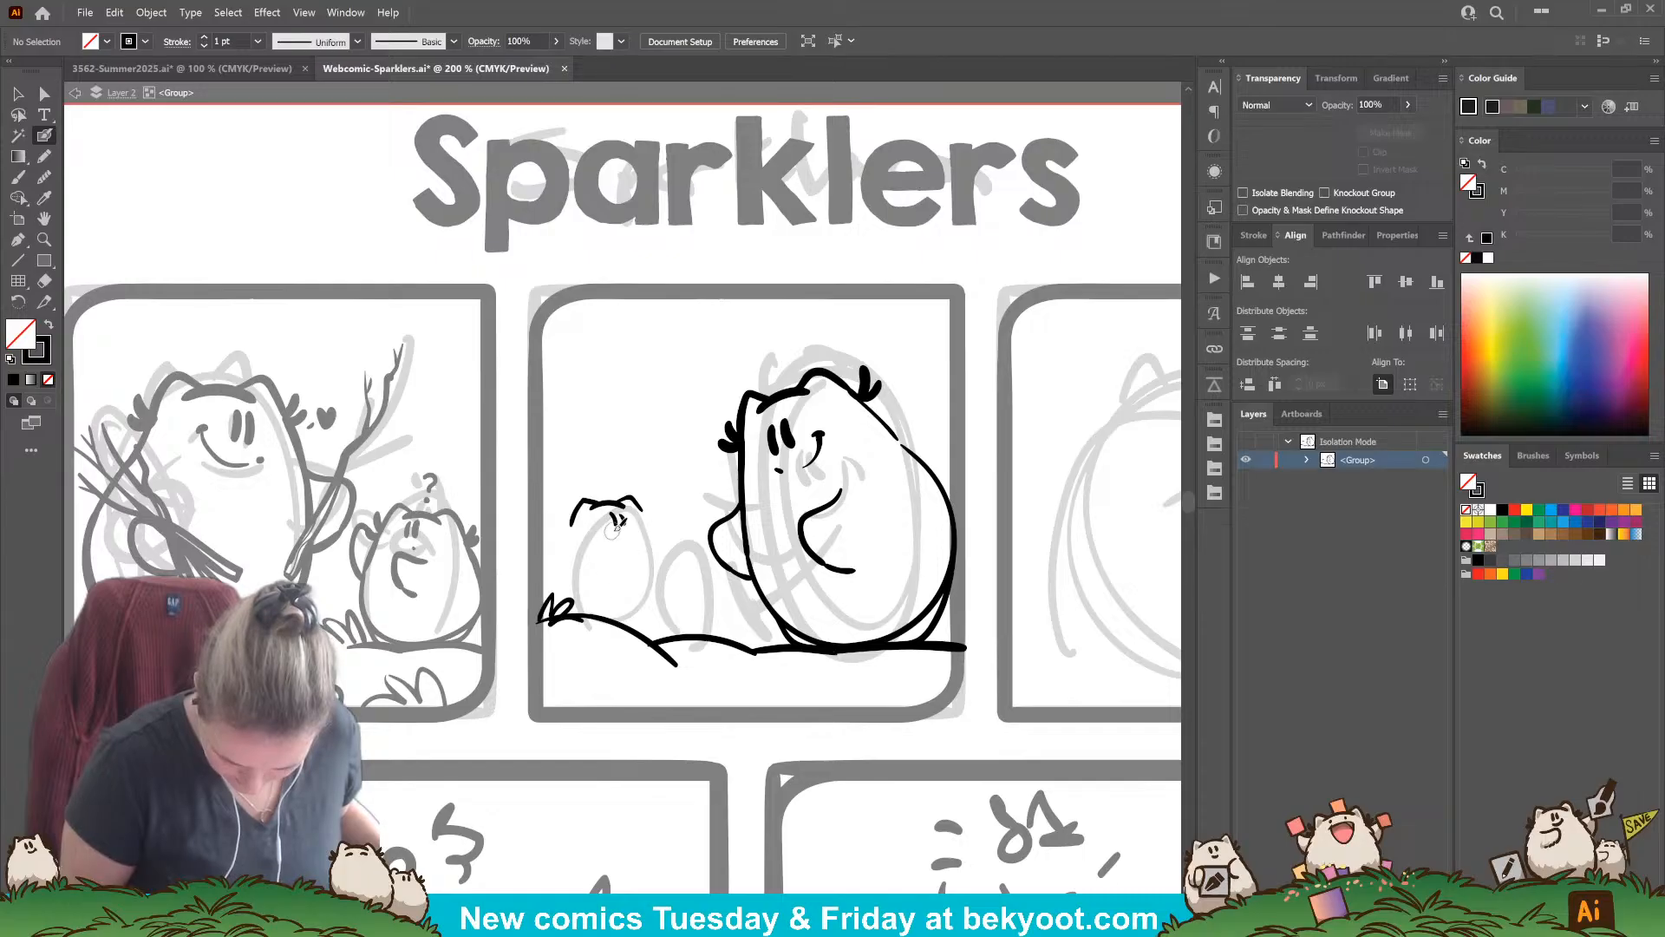
pyautogui.moveTo(622, 514); pyautogui.dragTo(621, 523)
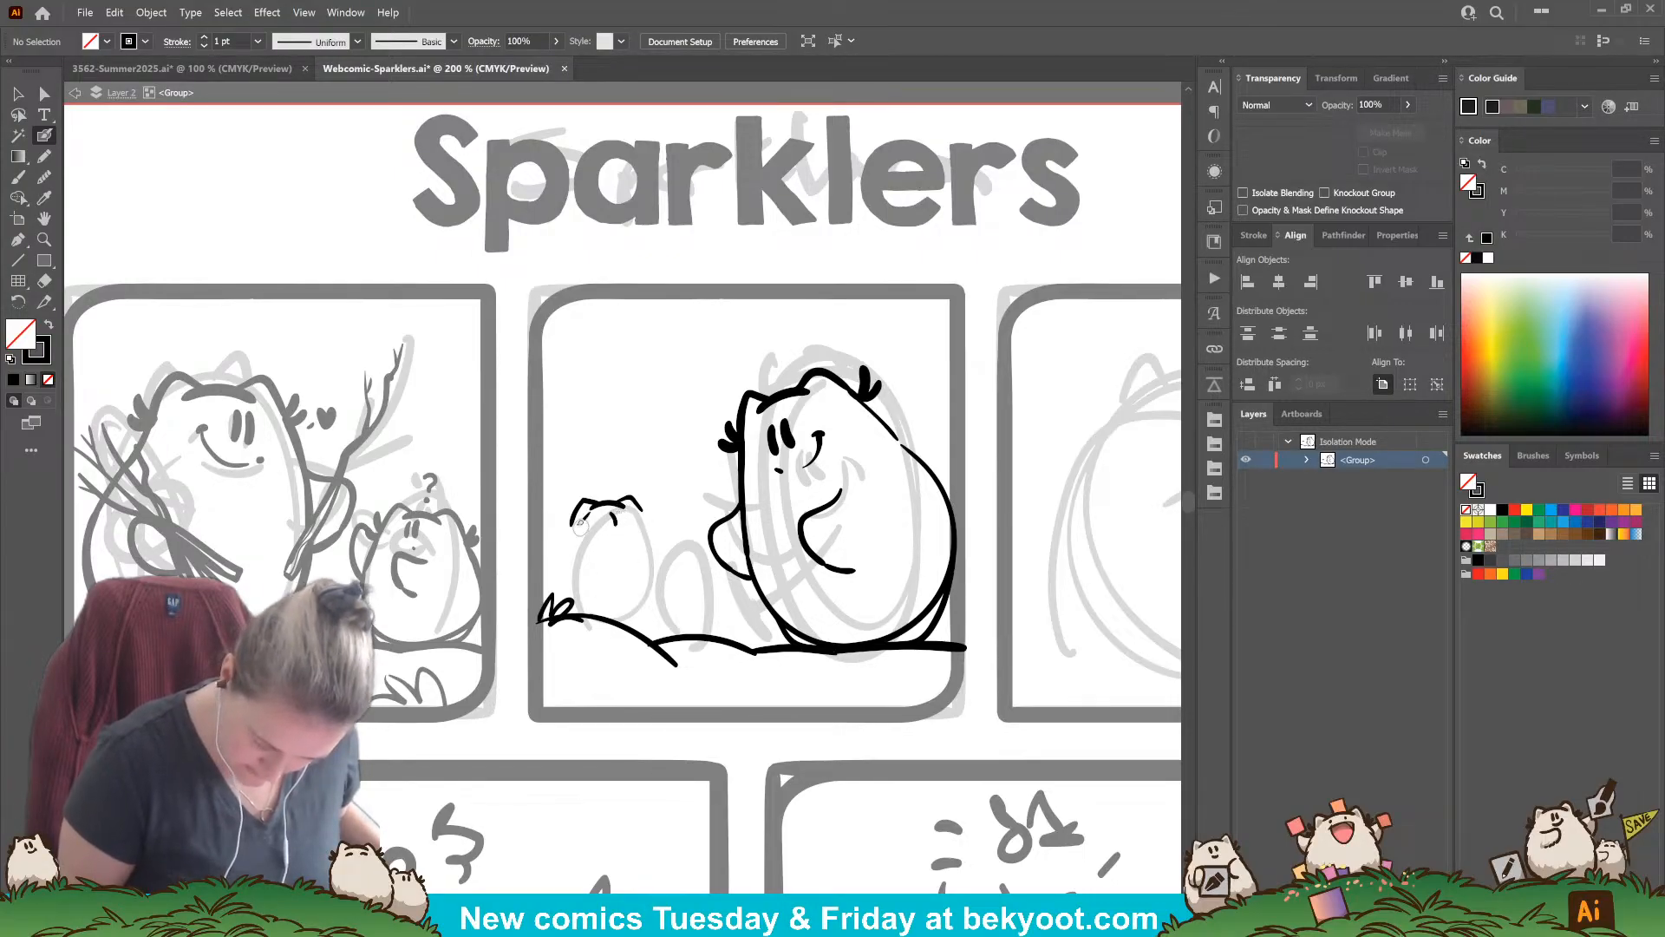
pyautogui.moveTo(564, 522); pyautogui.dragTo(565, 513)
pyautogui.hotkey('ctrl', 'z')
pyautogui.hotkey('ctrl', 'z')
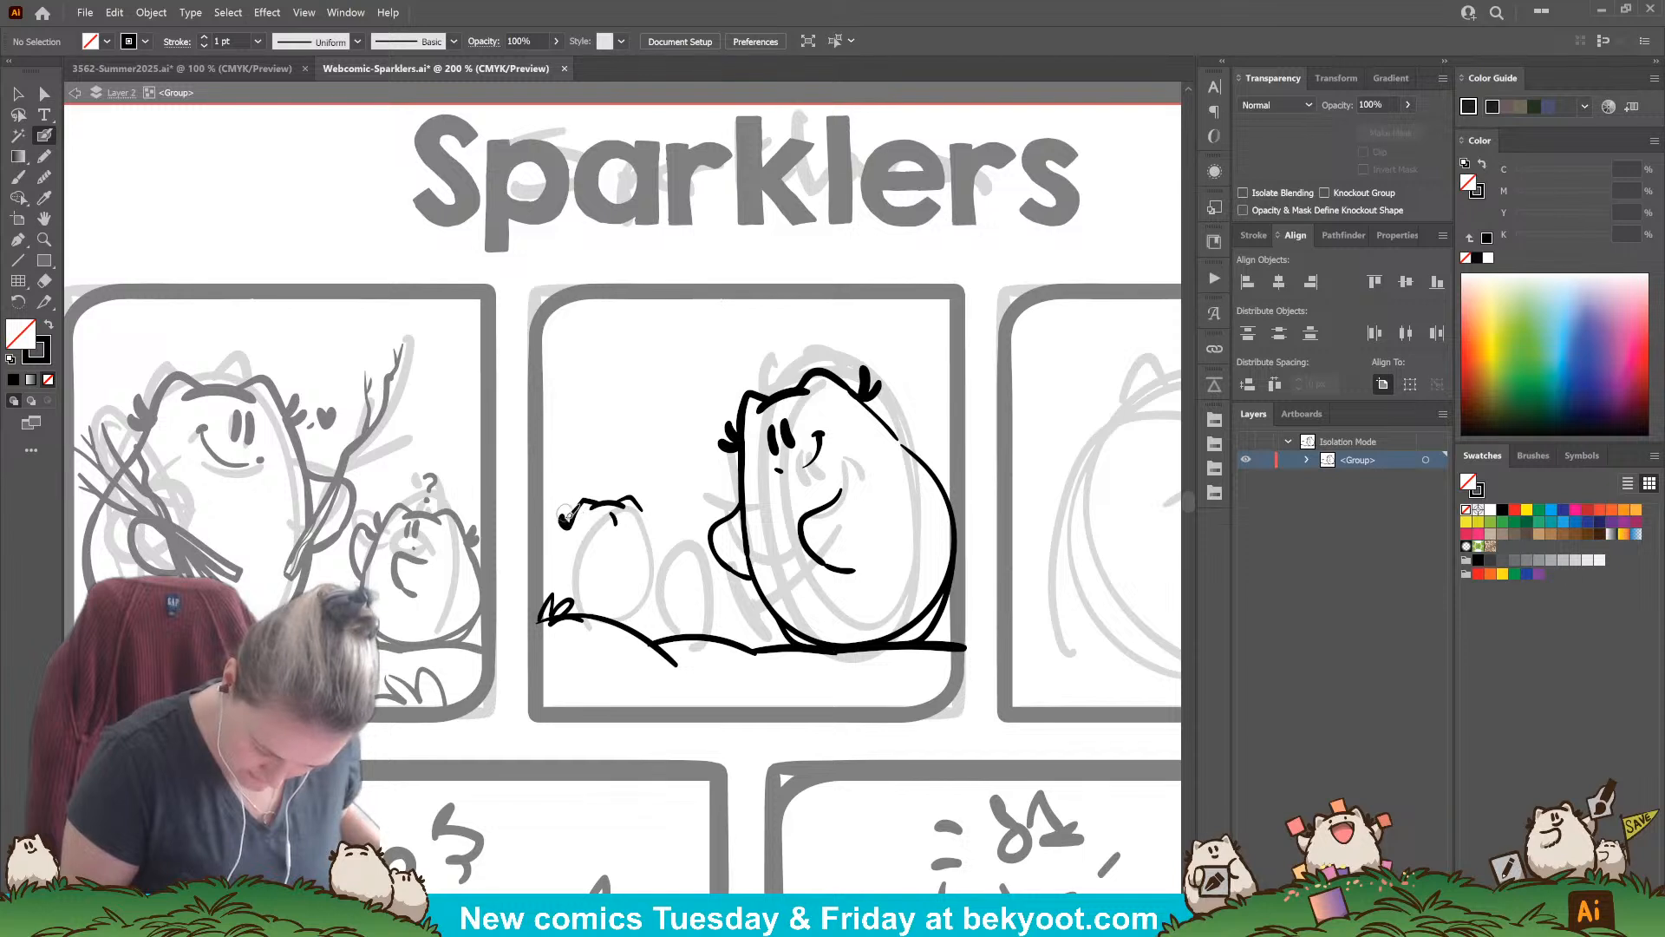
pyautogui.hotkey('ctrl', 'z')
pyautogui.hotkey('ctrl', 'z')
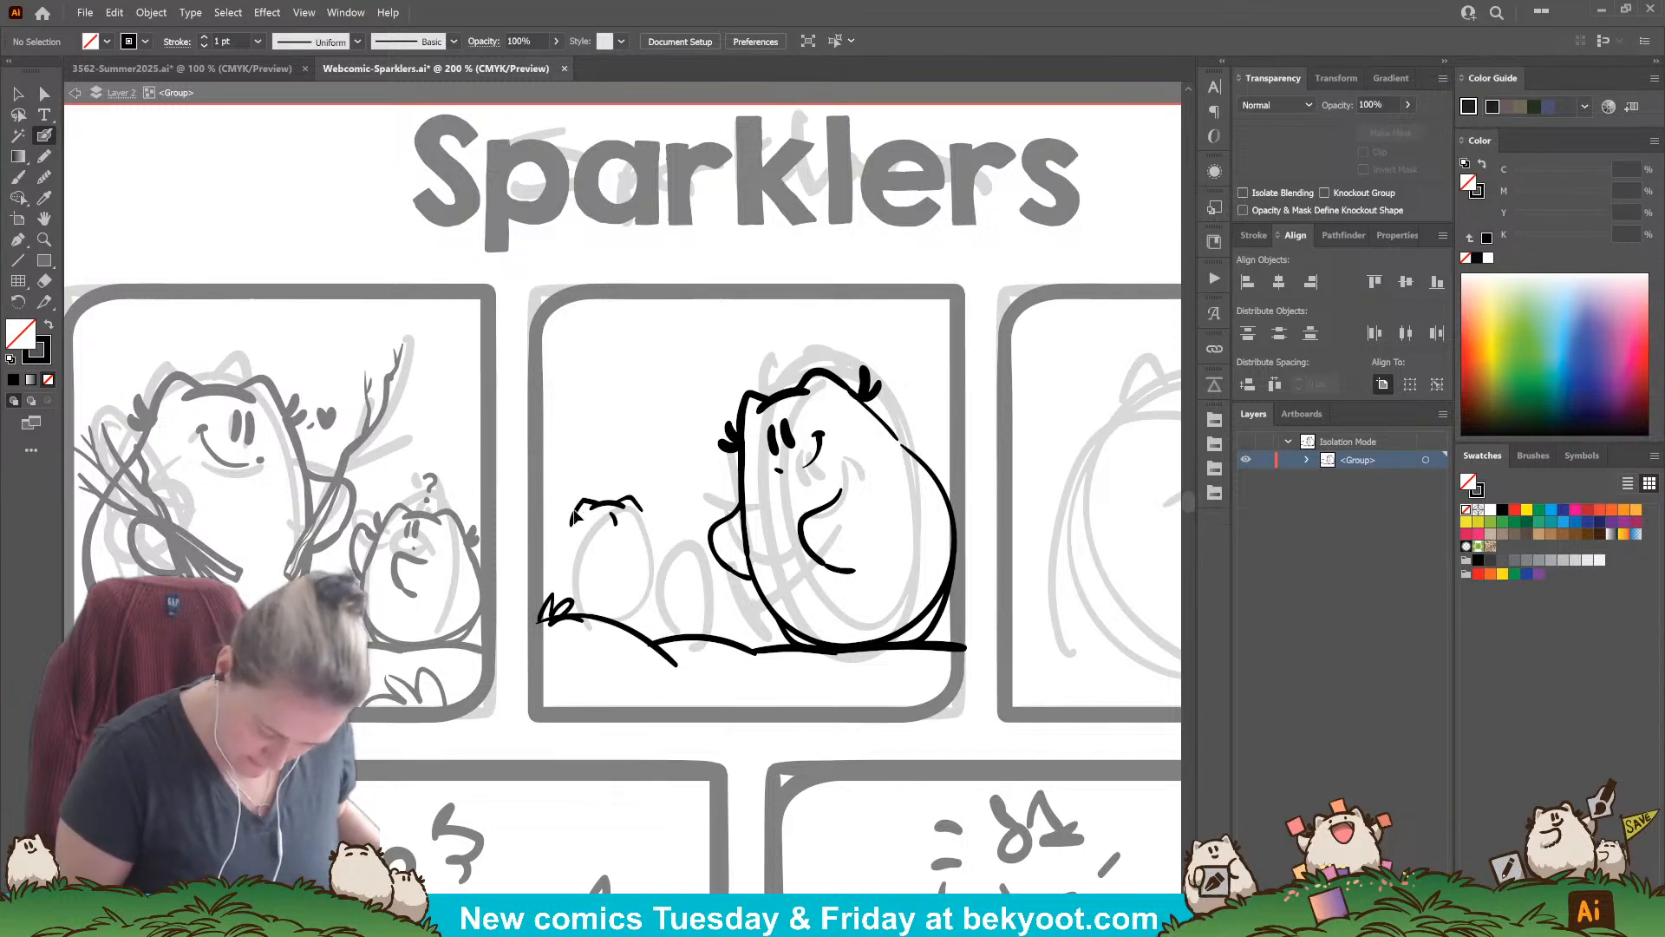
pyautogui.moveTo(570, 525); pyautogui.dragTo(648, 509)
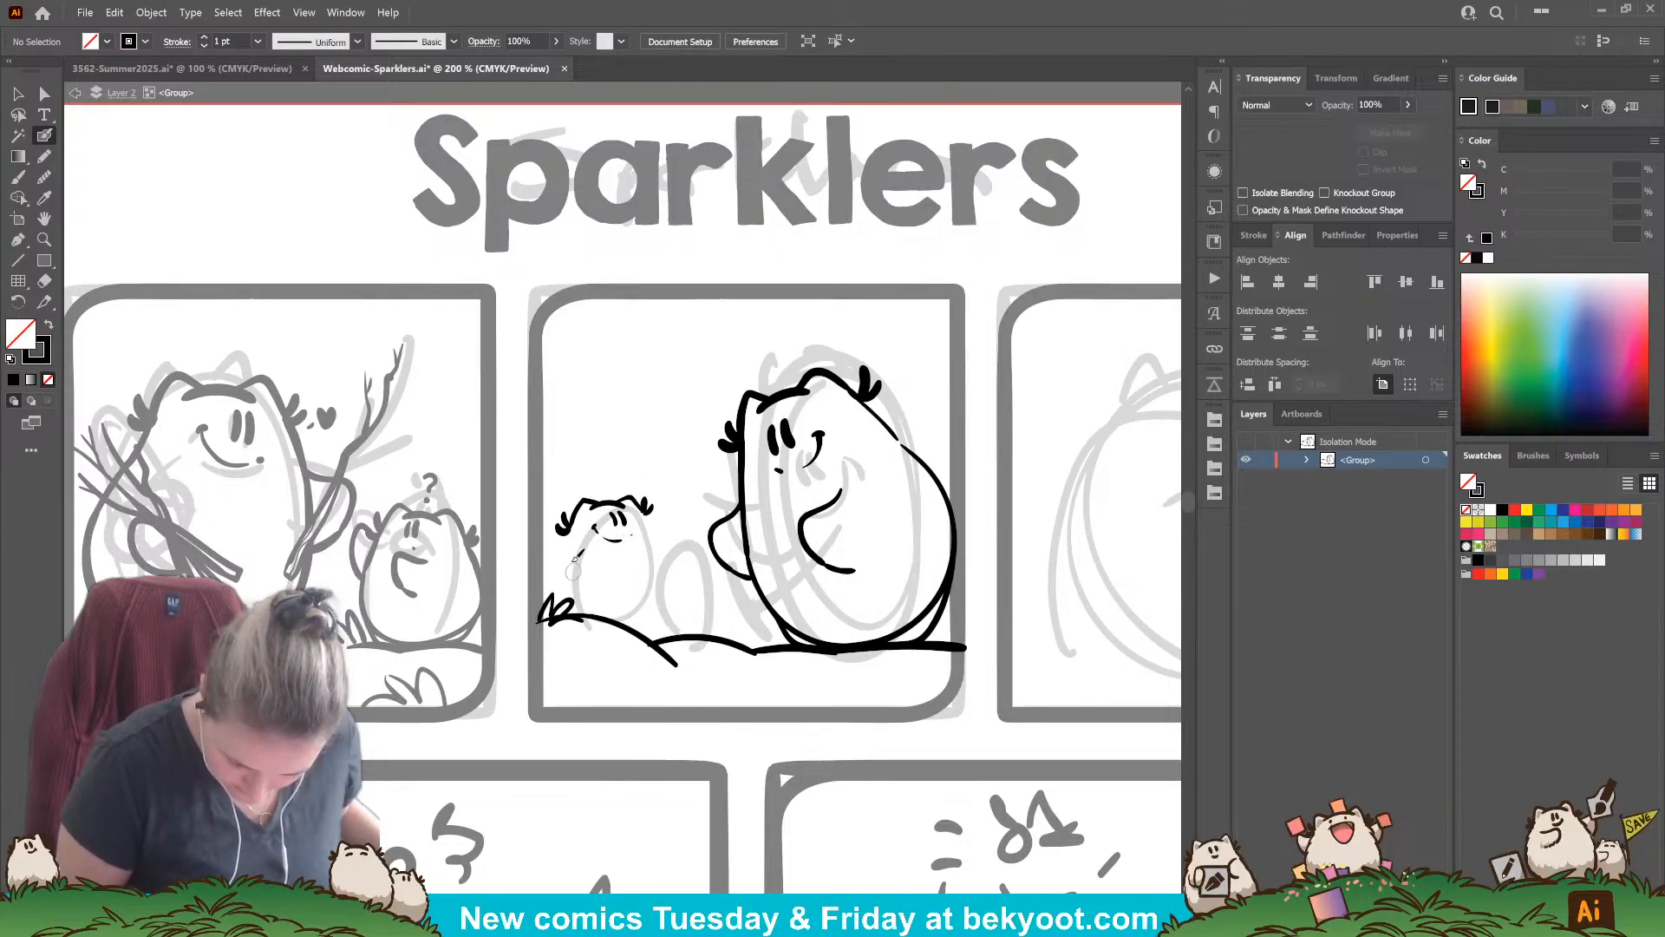
# Step: Ink the small character's rounded body sides and bottom so it sits on the left hill
pyautogui.moveTo(568, 602); pyautogui.dragTo(580, 614)
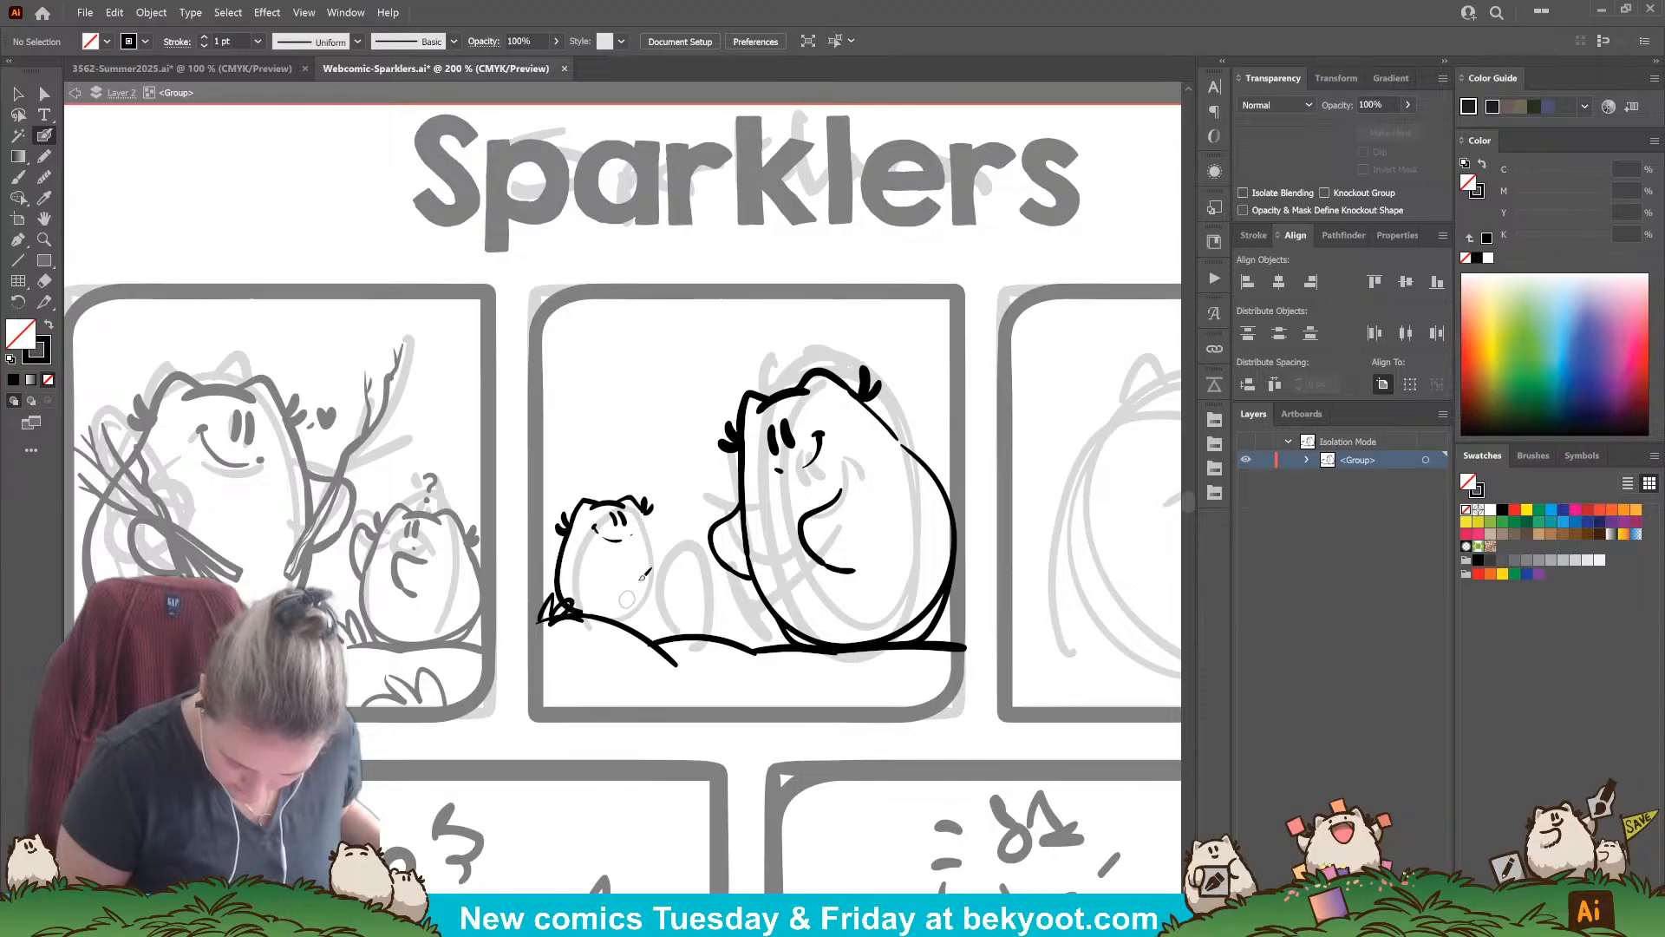
pyautogui.moveTo(649, 518); pyautogui.dragTo(656, 595)
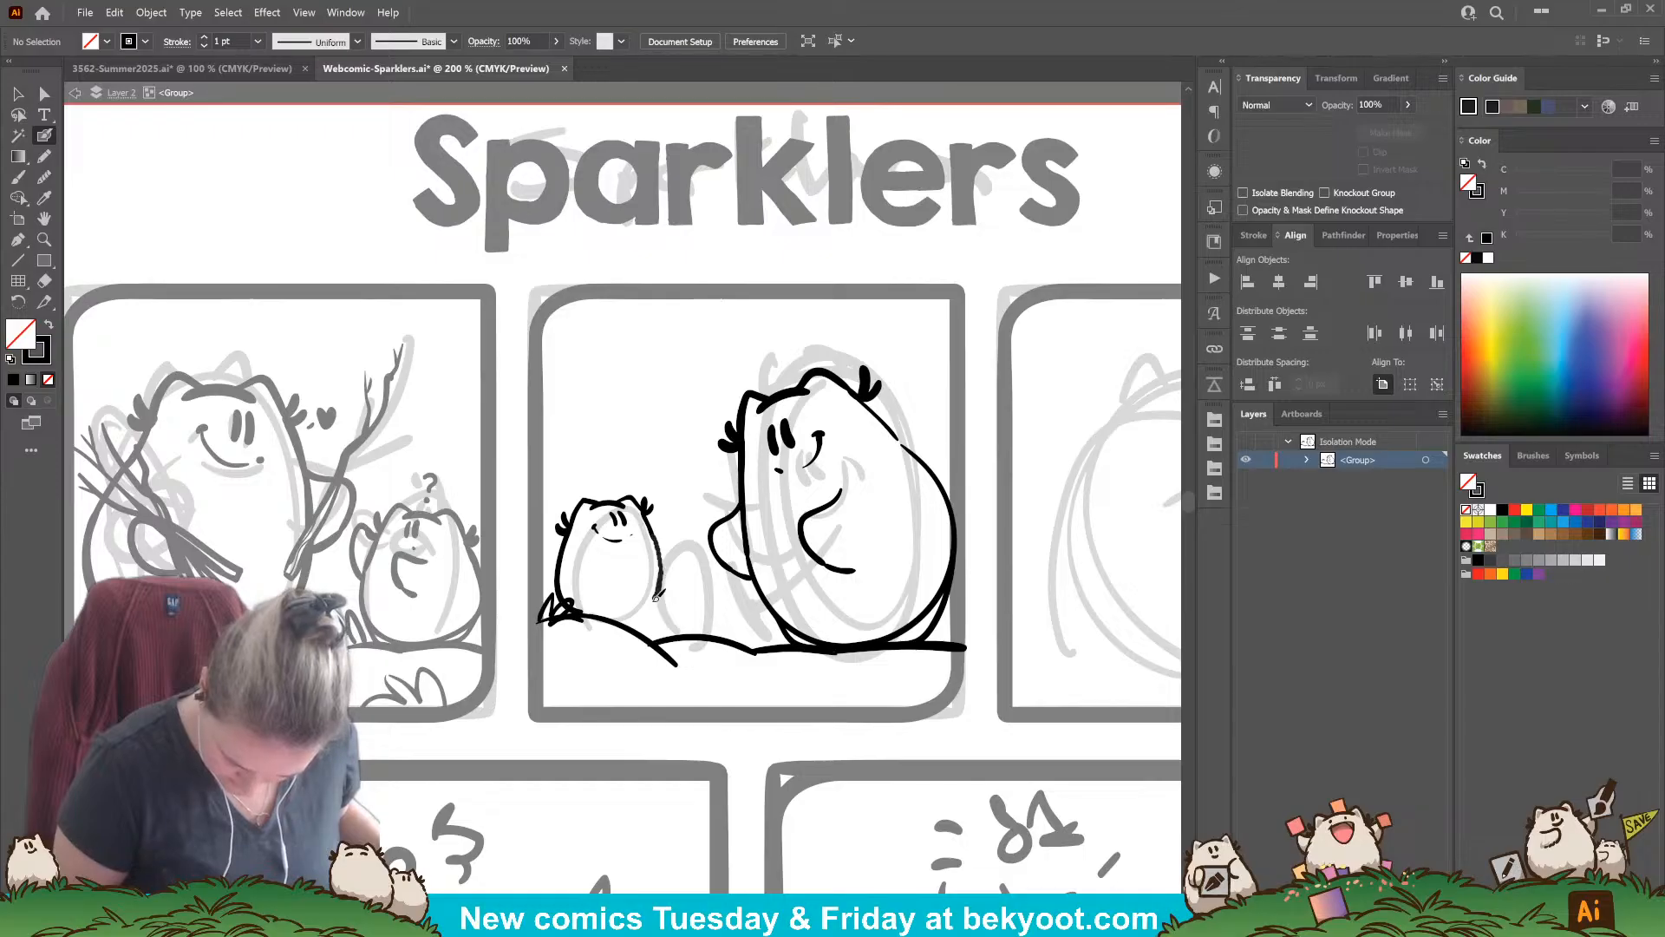
pyautogui.moveTo(657, 597); pyautogui.dragTo(582, 625)
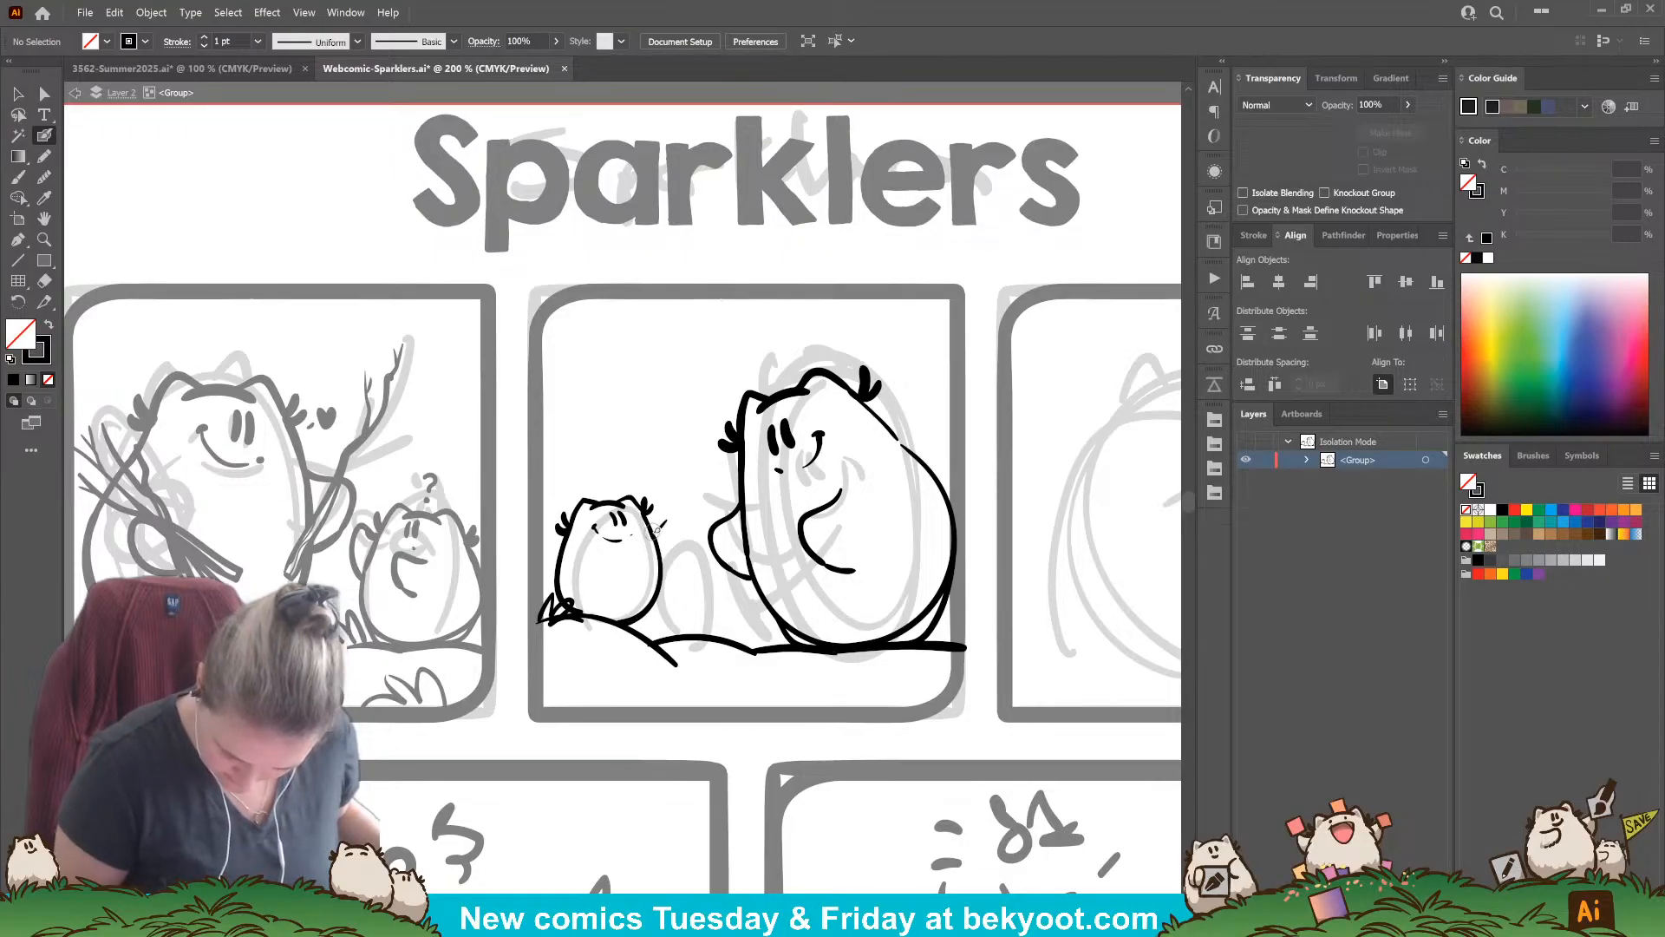
# Step: Draw a forked branch held in the large character's rear hand, with thin twigs at its tip and a thick lower end
pyautogui.moveTo(747, 590)
pyautogui.mouseDown()
pyautogui.moveTo(680, 429)
pyautogui.moveTo(753, 607)
pyautogui.mouseUp()
pyautogui.hotkey('ctrl', 'z')
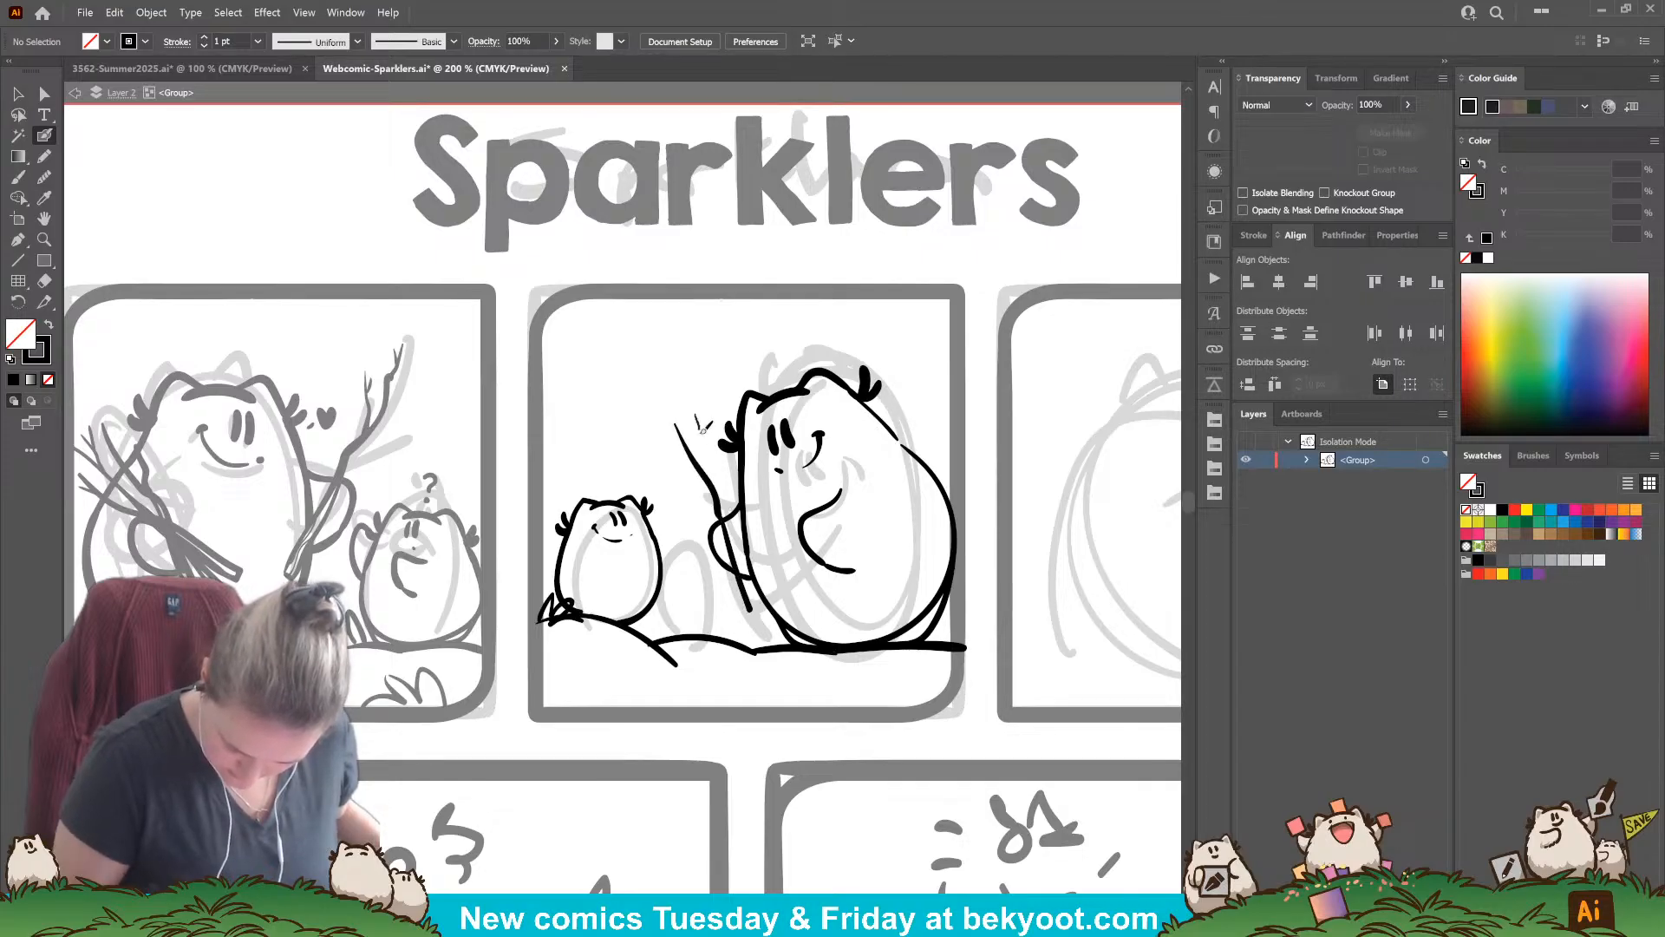
pyautogui.moveTo(696, 415)
pyautogui.mouseDown()
pyautogui.moveTo(710, 482)
pyautogui.moveTo(689, 455)
pyautogui.mouseUp()
pyautogui.hotkey('ctrl', 'z')
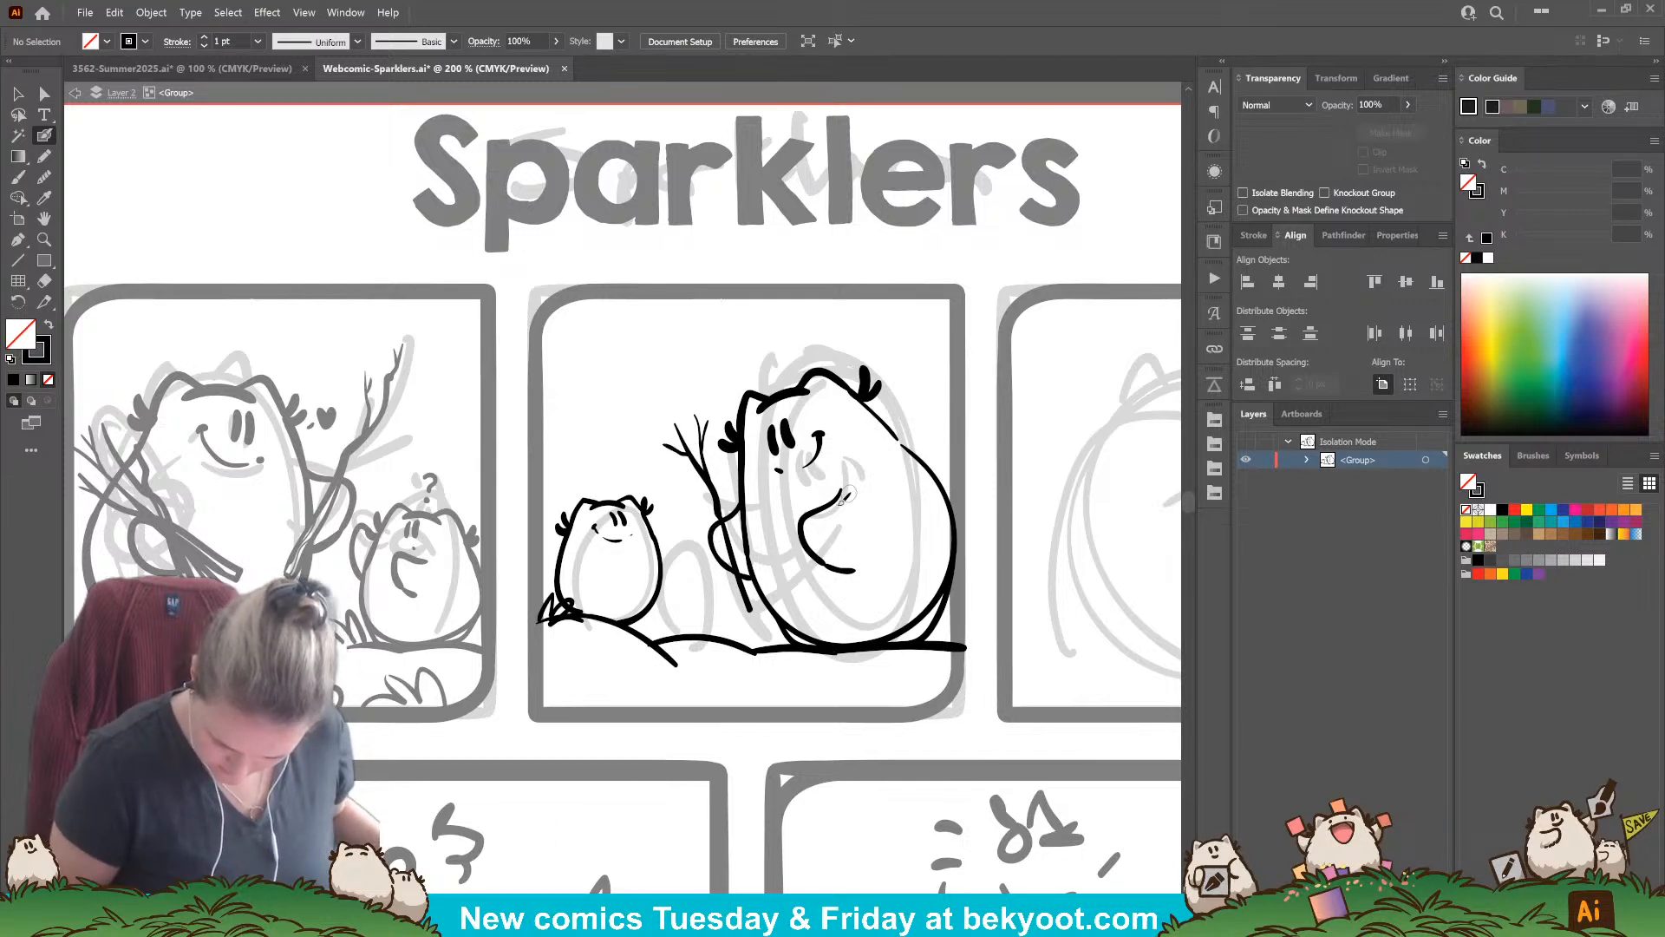
pyautogui.moveTo(719, 513); pyautogui.dragTo(741, 615)
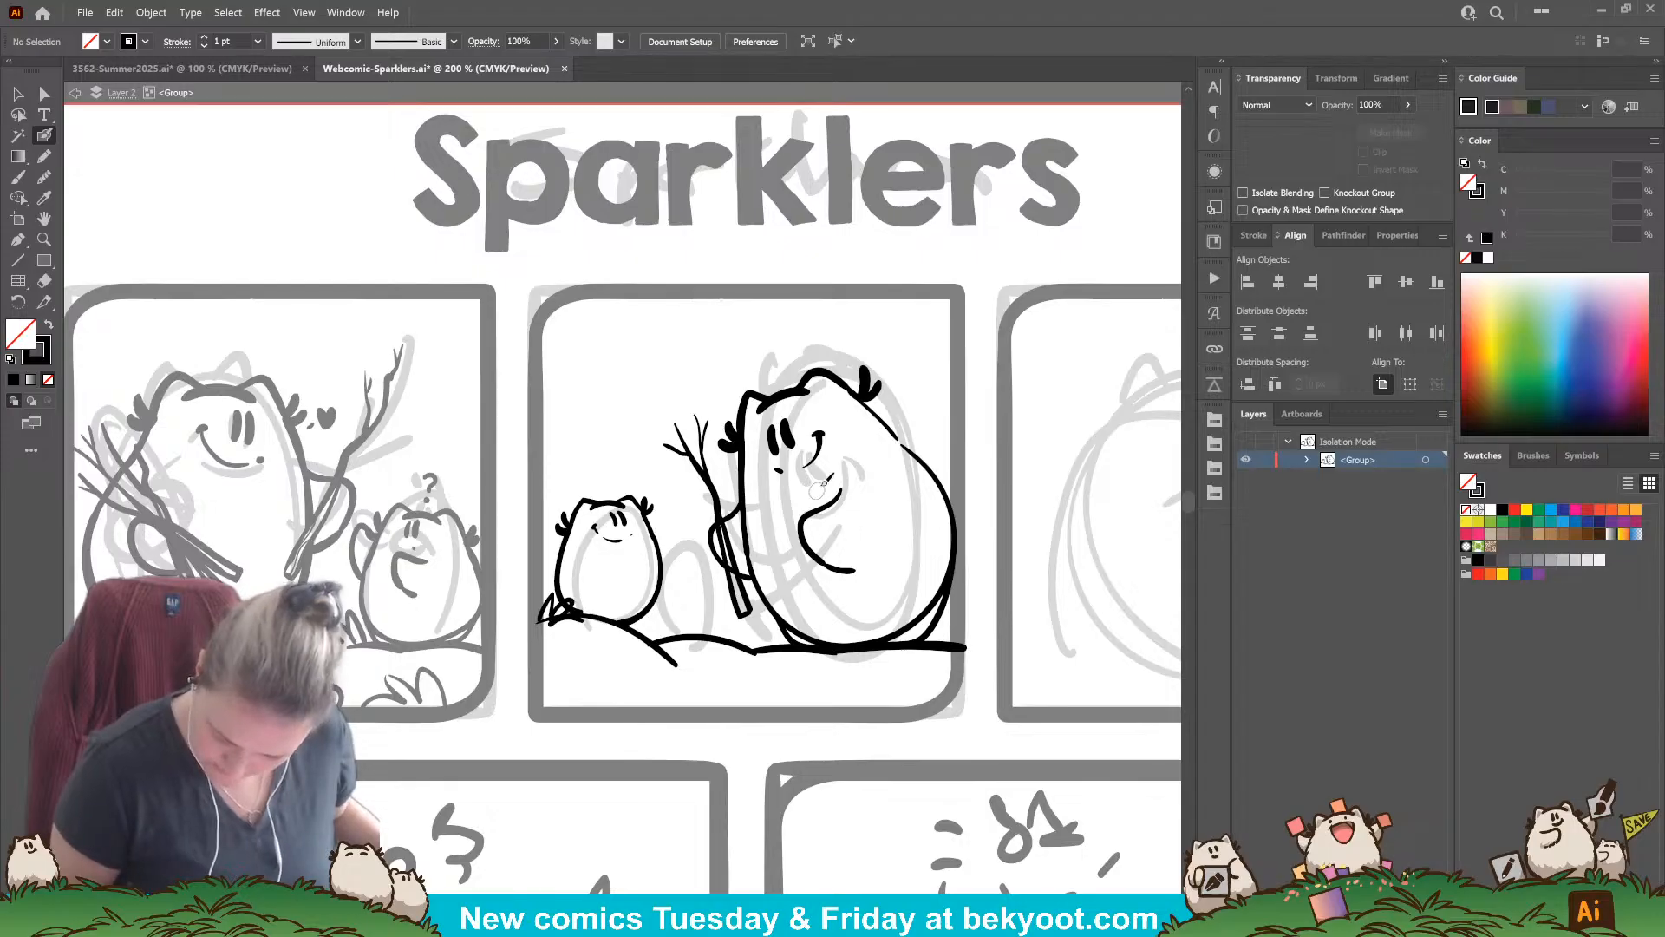
# Step: Move the large character's curved front arm slightly down and left on its belly
pyautogui.moveTo(820, 488)
pyautogui.mouseDown()
pyautogui.moveTo(800, 548)
pyautogui.moveTo(845, 573)
pyautogui.moveTo(834, 582)
pyautogui.mouseUp()
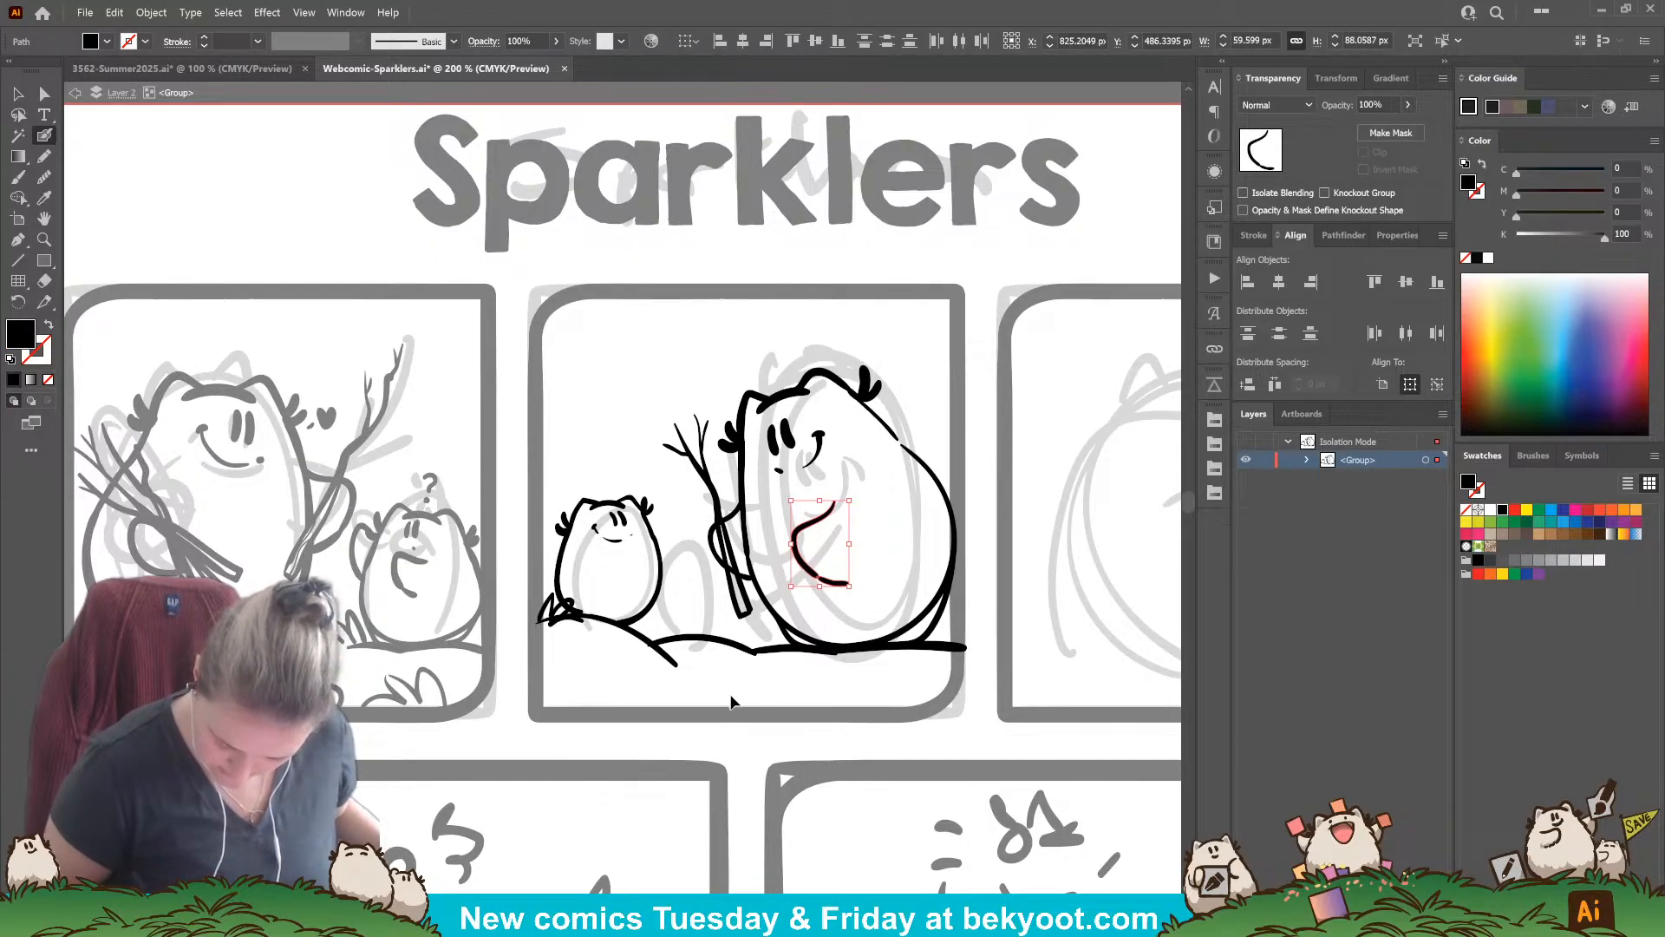
pyautogui.keyDown('ctrl'); pyautogui.click(740, 681); pyautogui.keyUp('ctrl')
pyautogui.moveTo(769, 490); pyautogui.dragTo(816, 522)
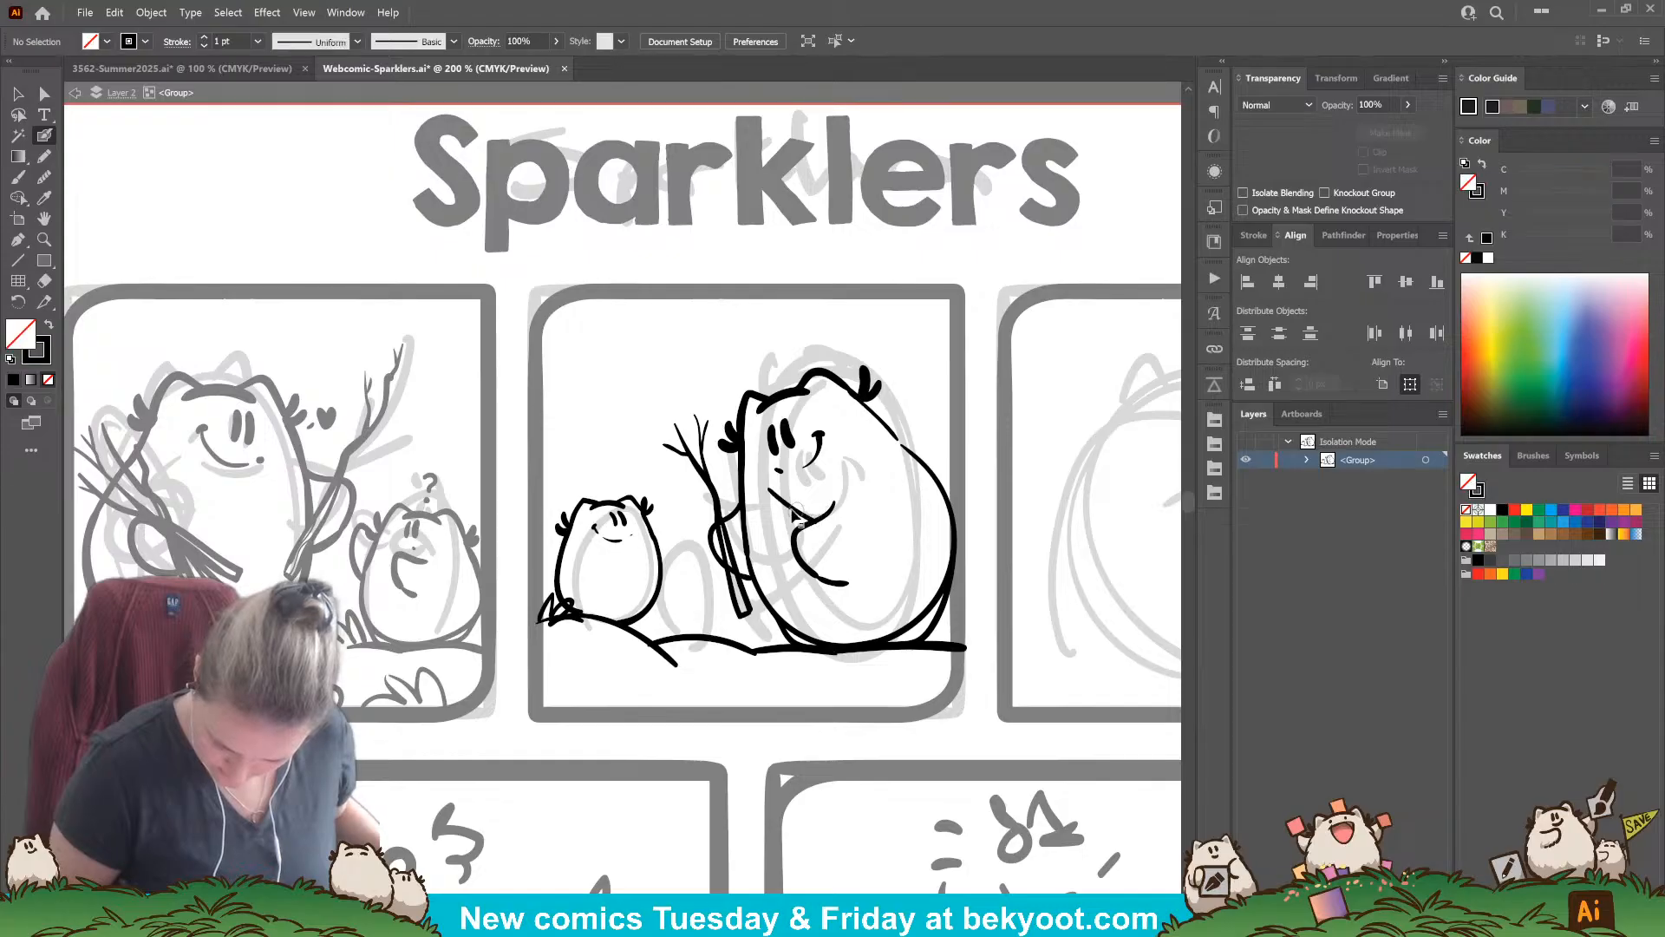
pyautogui.hotkey('ctrl', 'z')
pyautogui.hotkey('shift', 'x')
pyautogui.hotkey('shift', 'x')
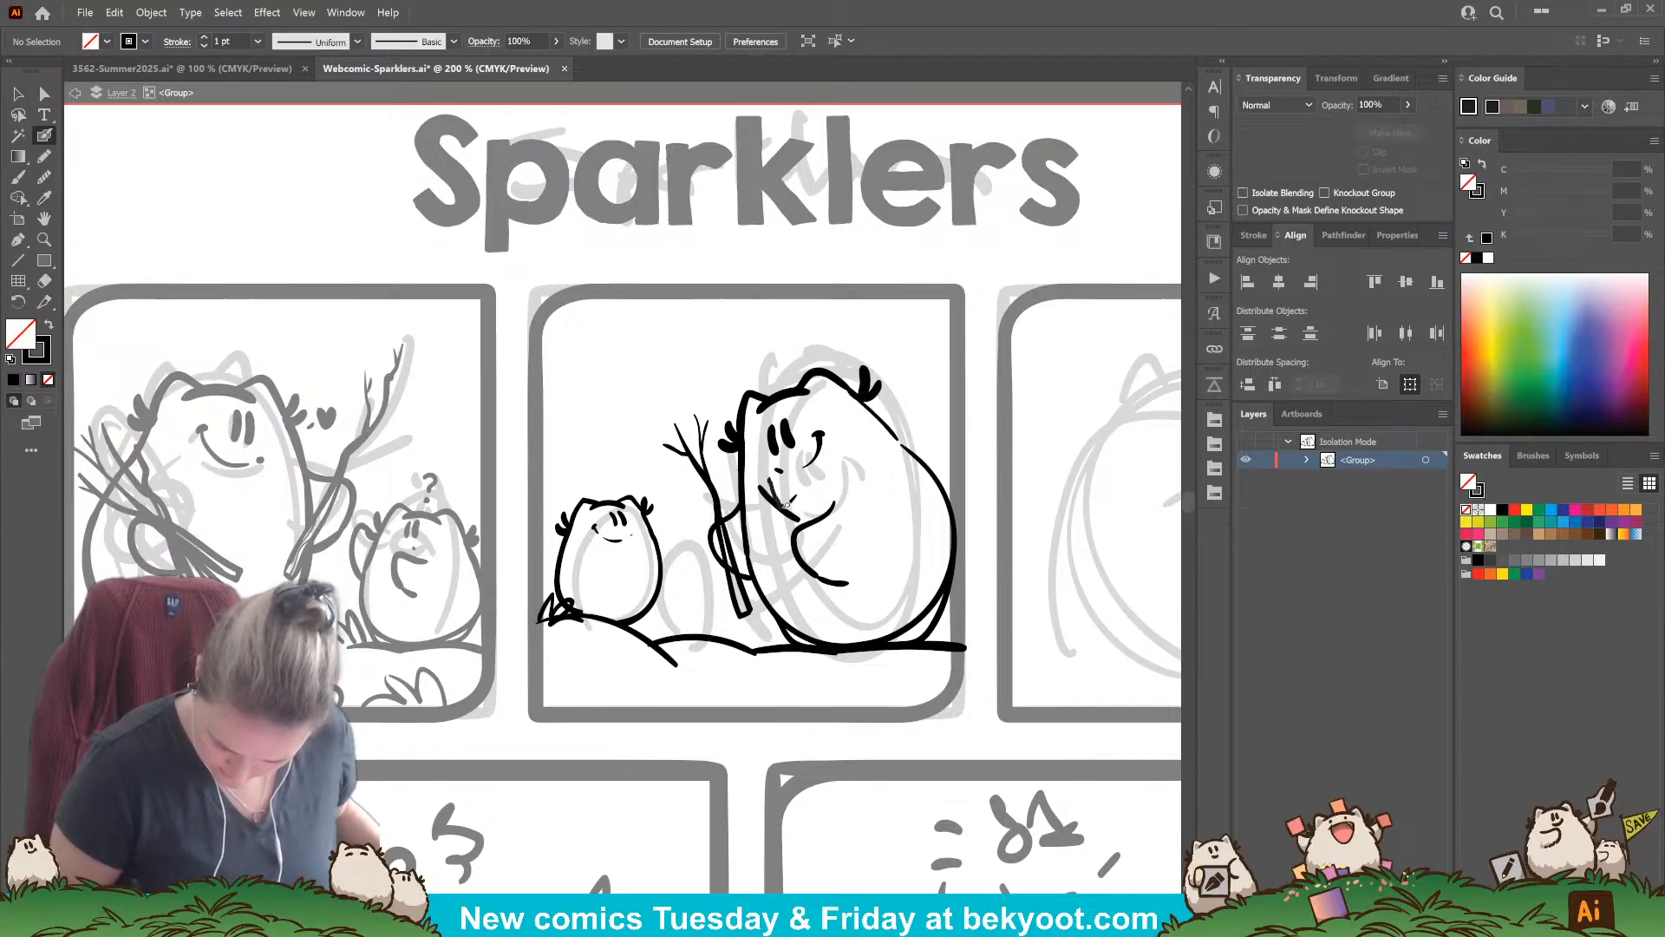
pyautogui.hotkey('ctrl', 'z')
pyautogui.hotkey('shift', 'x')
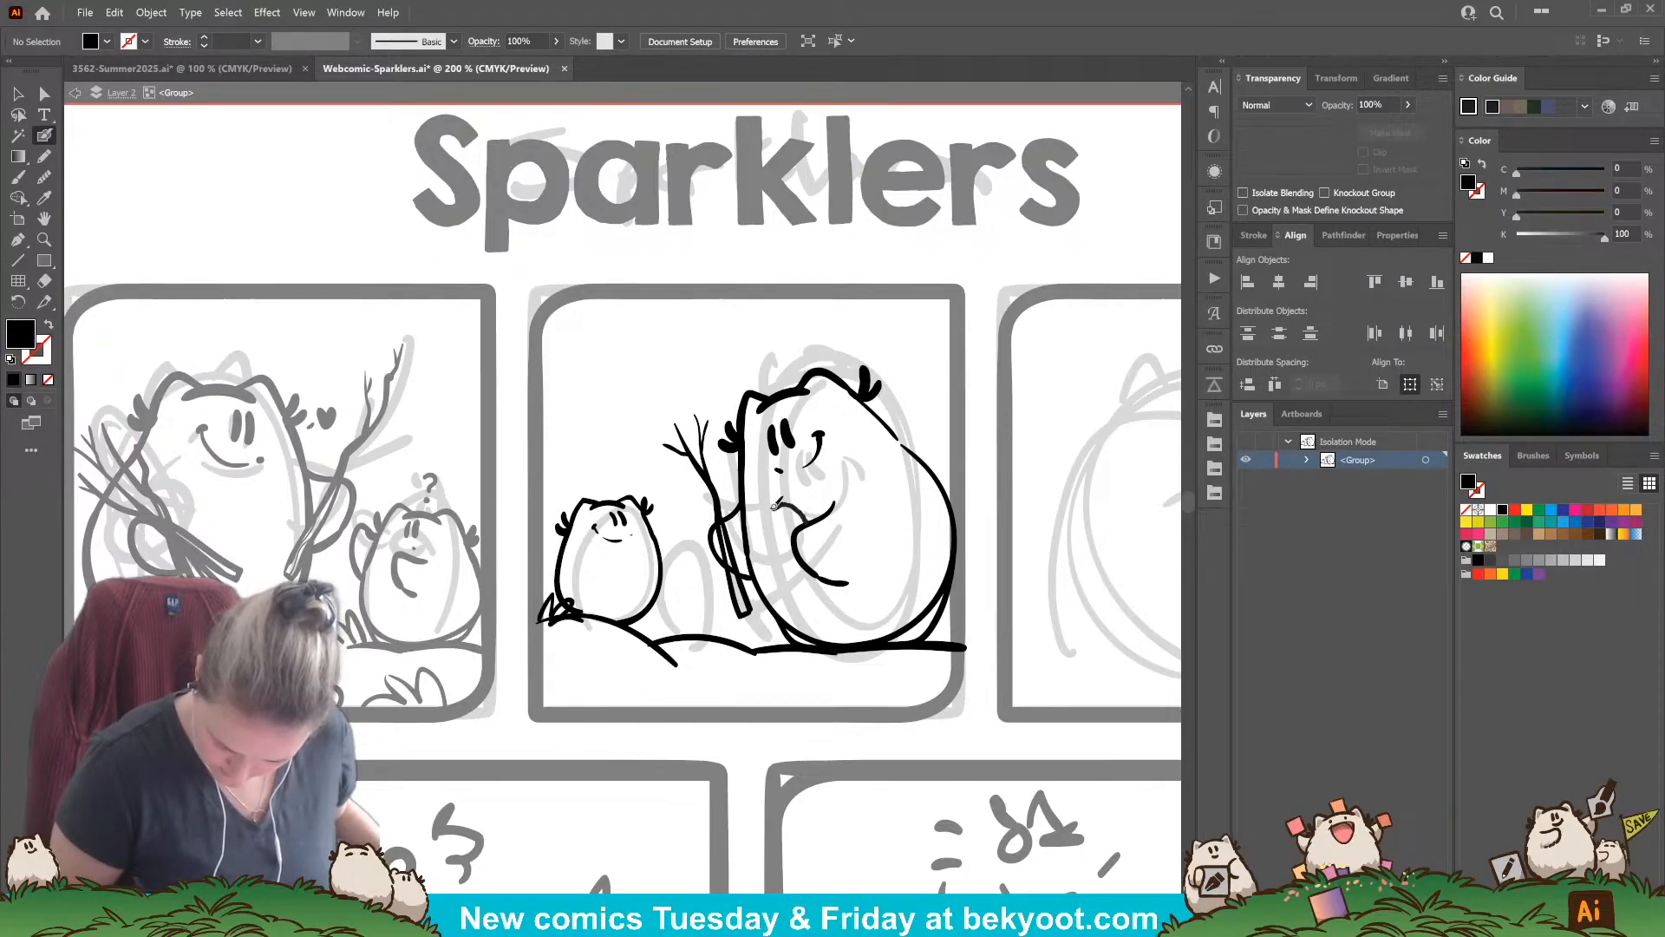
pyautogui.moveTo(775, 505); pyautogui.dragTo(805, 496)
pyautogui.hotkey('shift', 'x')
pyautogui.hotkey('shift', 'x')
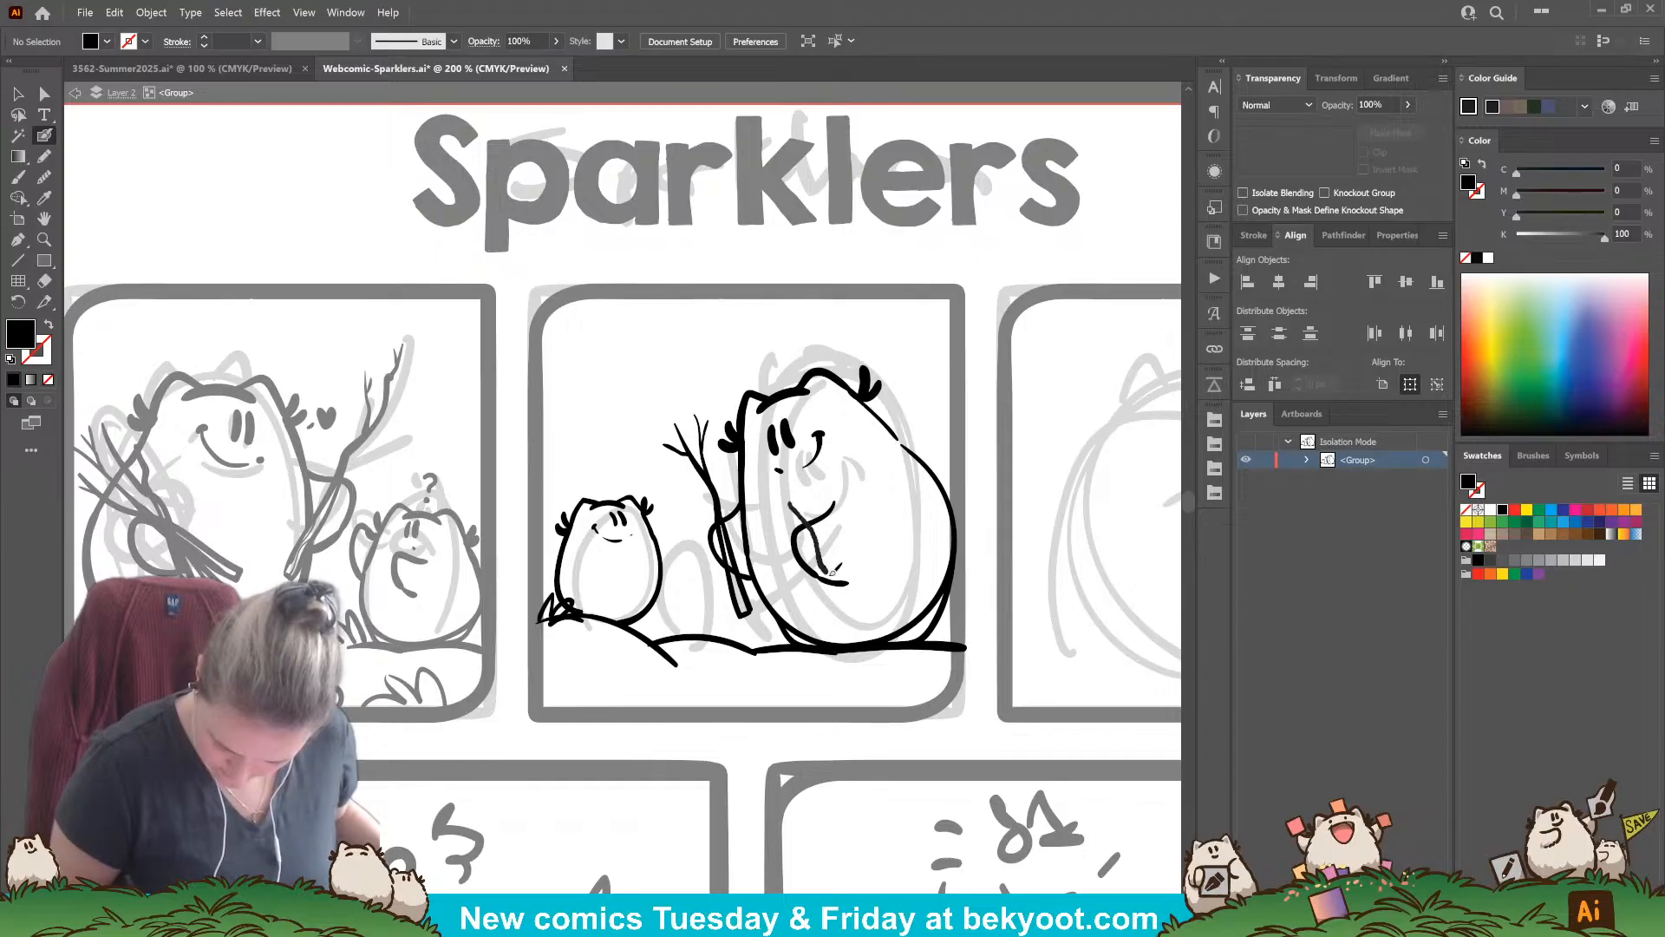
pyautogui.moveTo(832, 572)
pyautogui.mouseDown()
pyautogui.moveTo(879, 638)
pyautogui.moveTo(772, 474)
pyautogui.mouseUp()
pyautogui.hotkey('ctrl', 'z')
# Step: Draw a second forked stick running diagonally through the large character's front hand, closing its lower end
pyautogui.hotkey('shift', 'x')
pyautogui.moveTo(859, 620); pyautogui.dragTo(805, 510)
pyautogui.hotkey('shift', 'x')
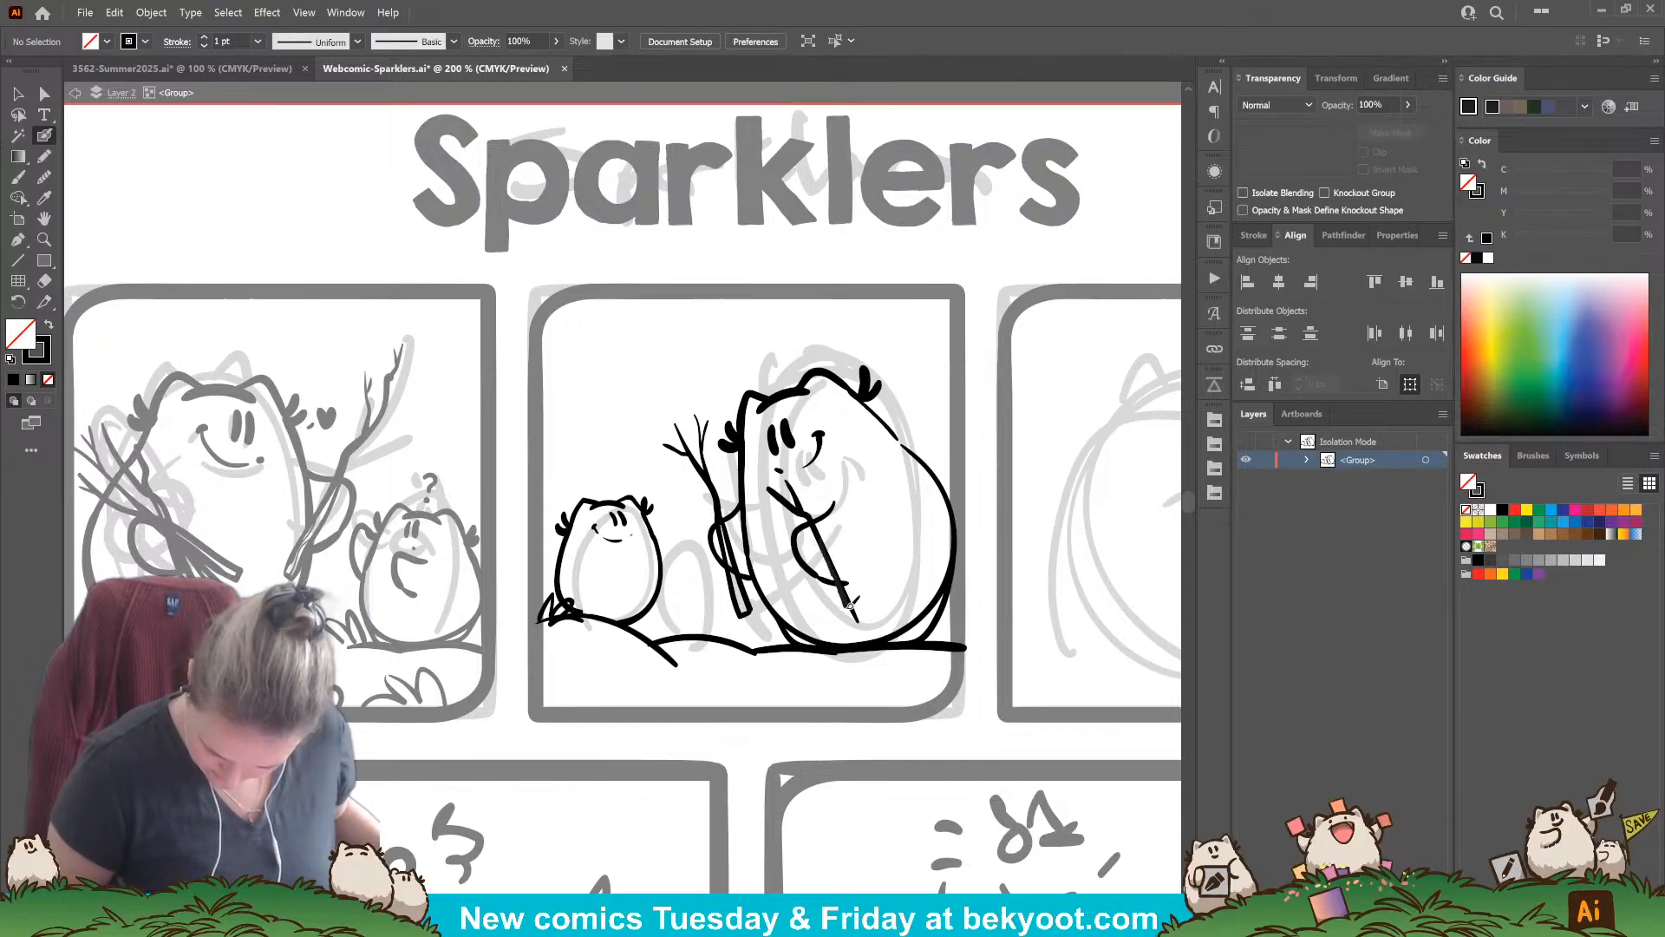
pyautogui.moveTo(852, 605); pyautogui.dragTo(815, 537)
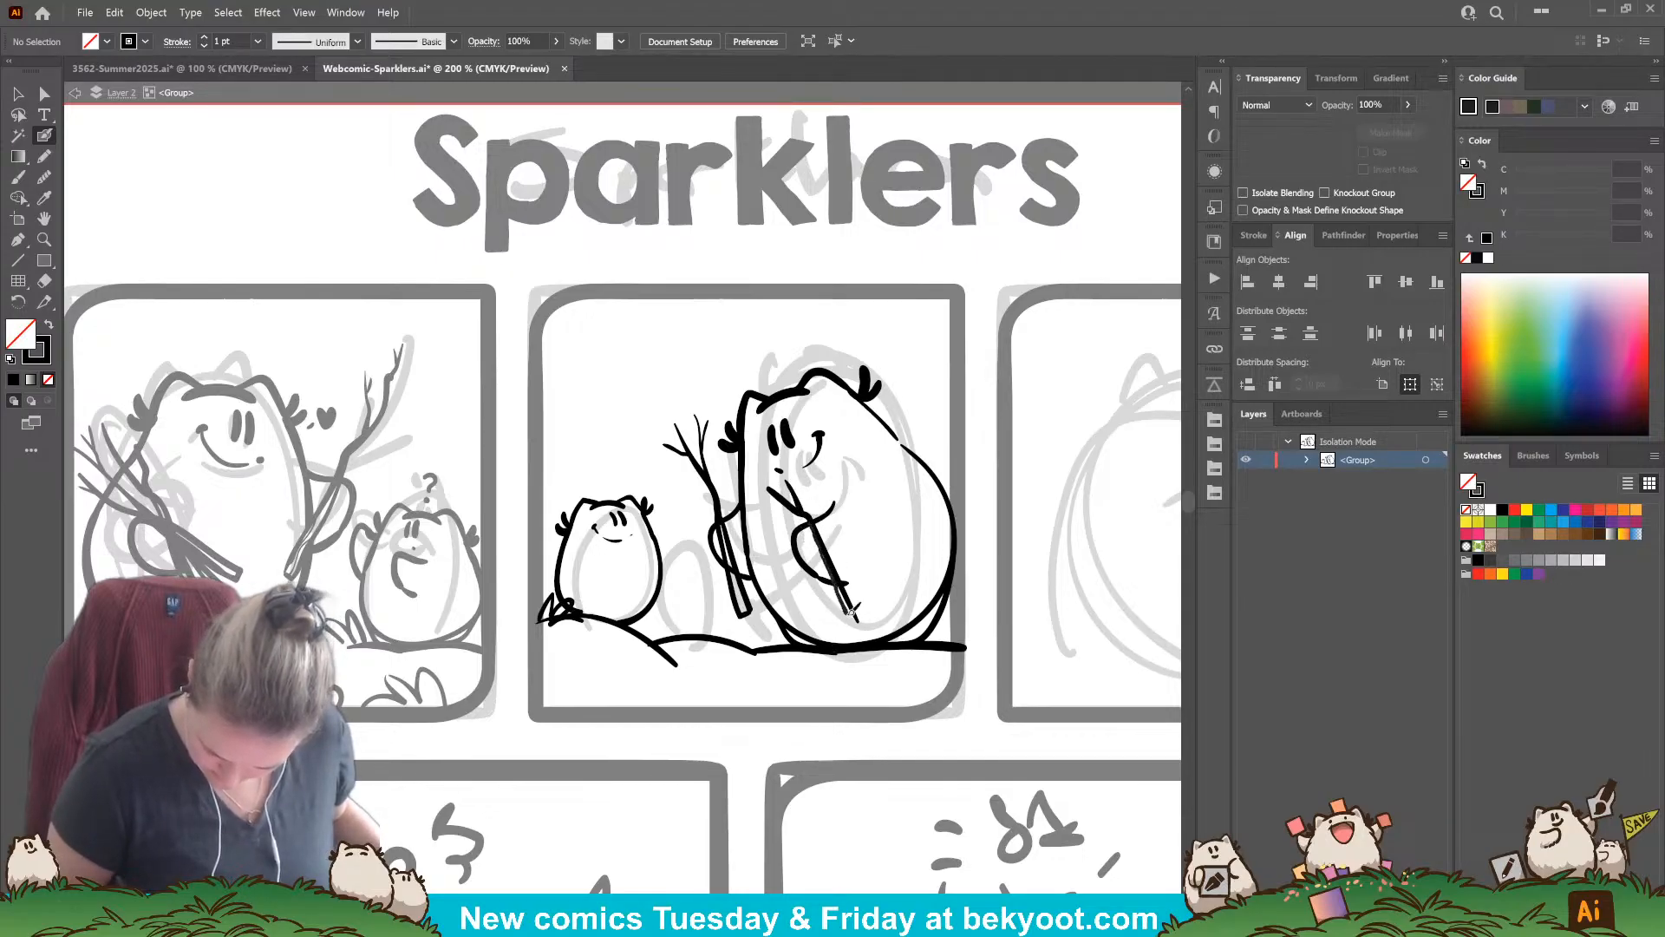
pyautogui.moveTo(856, 628); pyautogui.dragTo(861, 626)
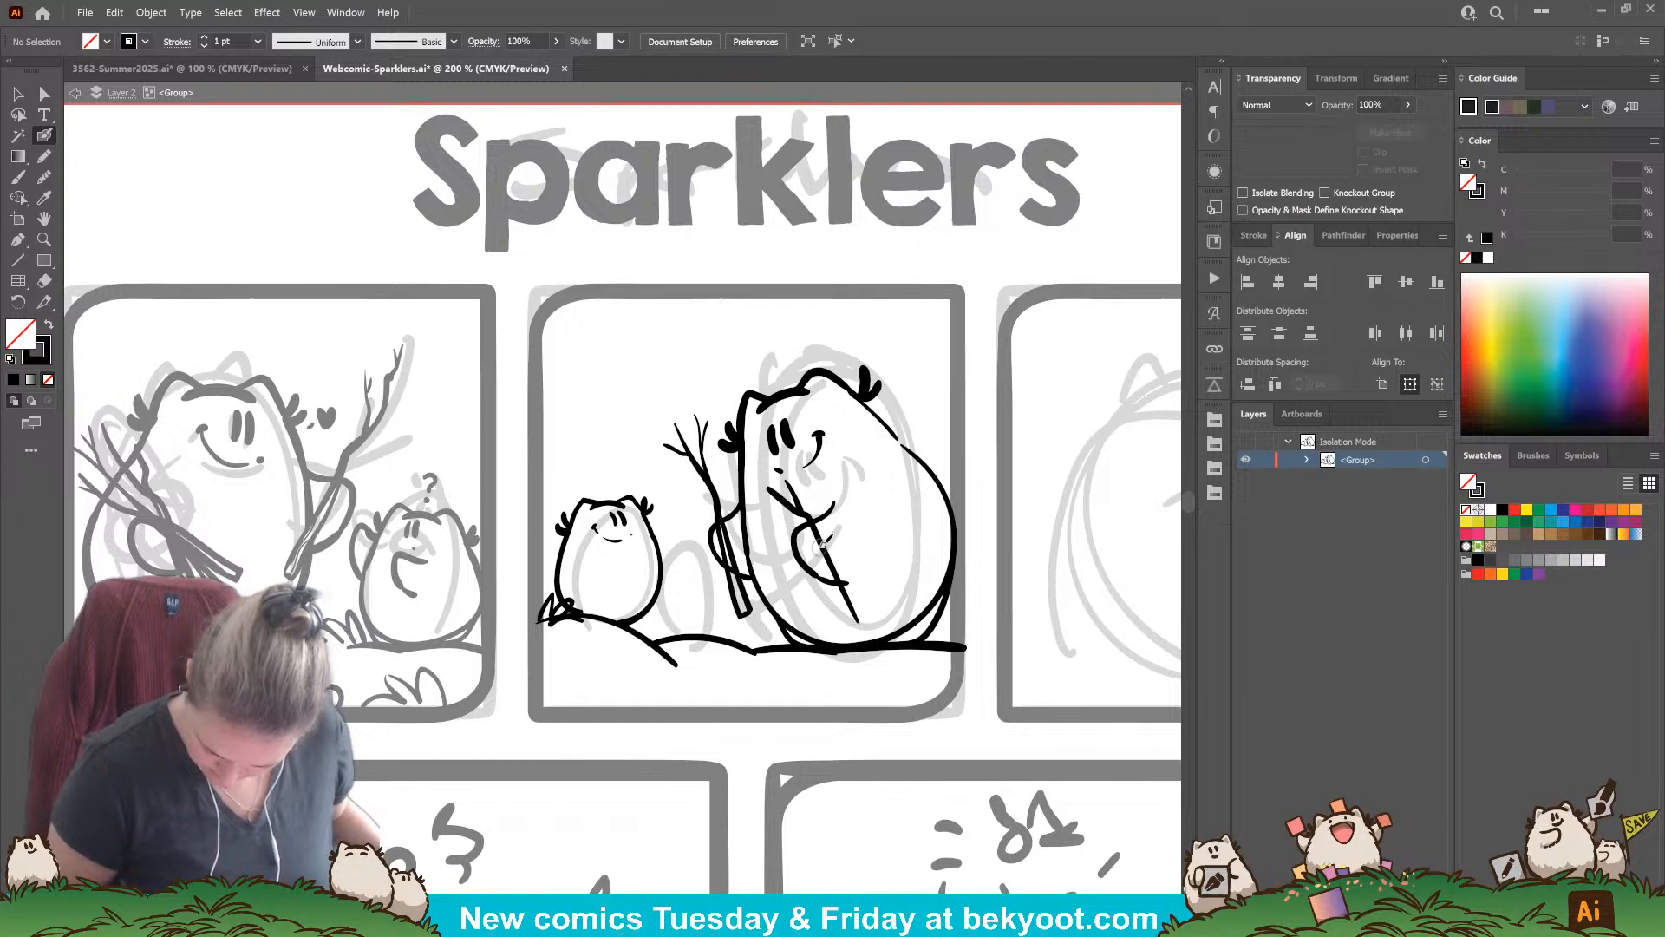
pyautogui.moveTo(855, 618); pyautogui.dragTo(858, 628)
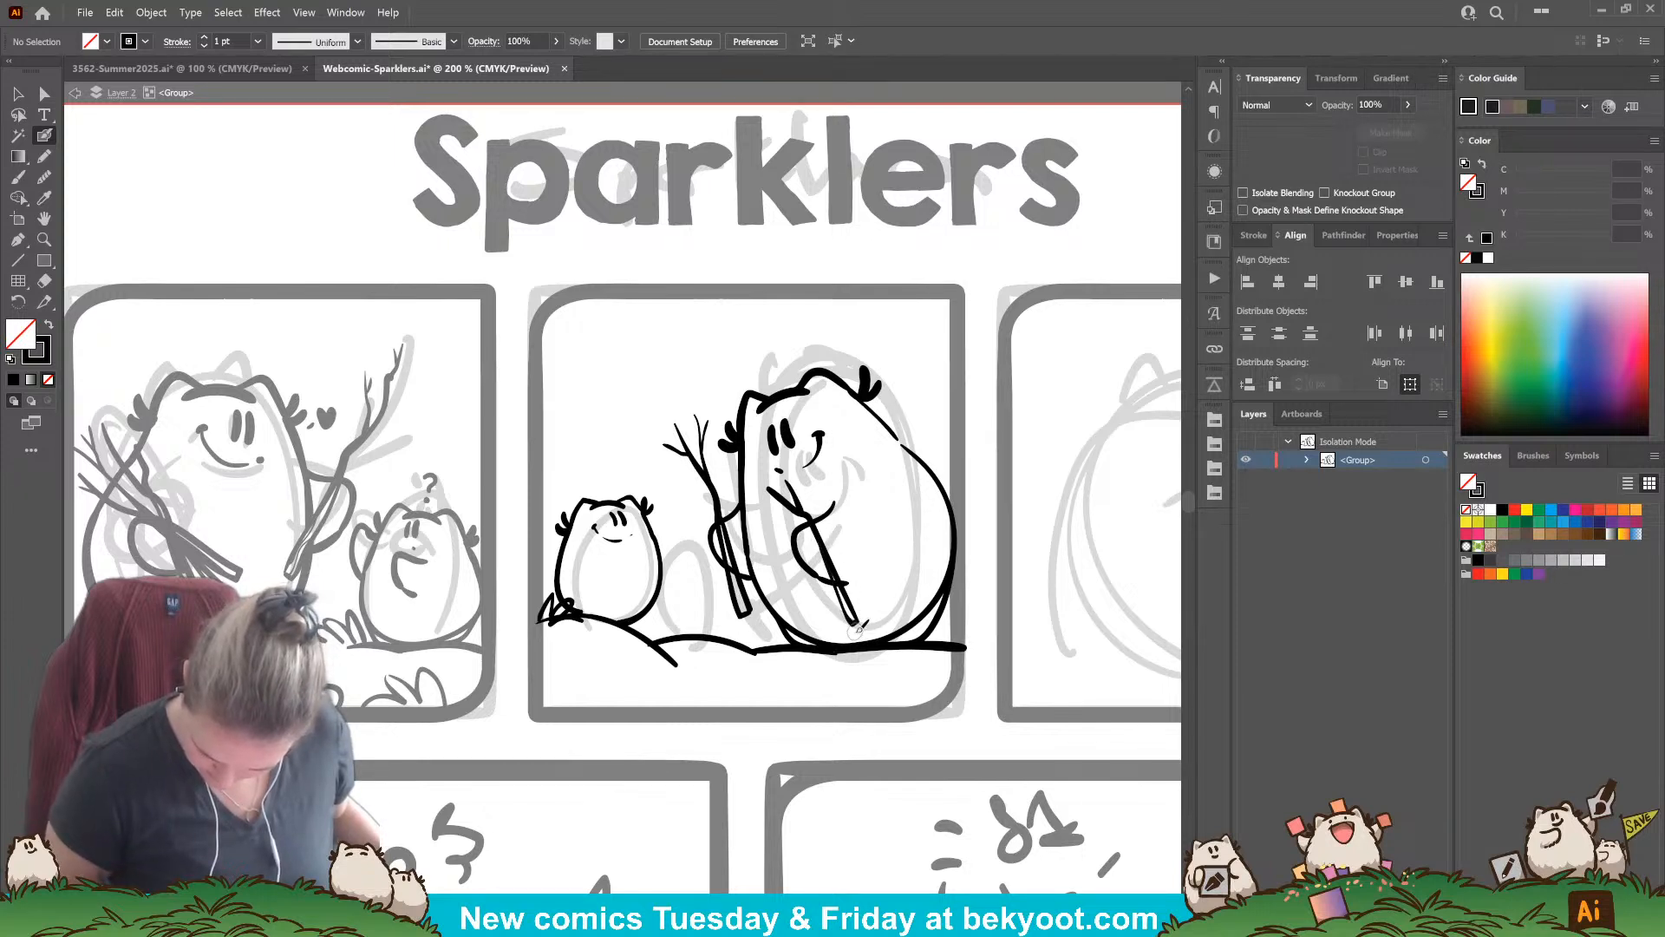
# Step: Group the diagonal stick's strokes and move the stick slightly up and left across the large character's hand
pyautogui.keyDown('ctrl'); pyautogui.click(855, 618); pyautogui.keyUp('ctrl')
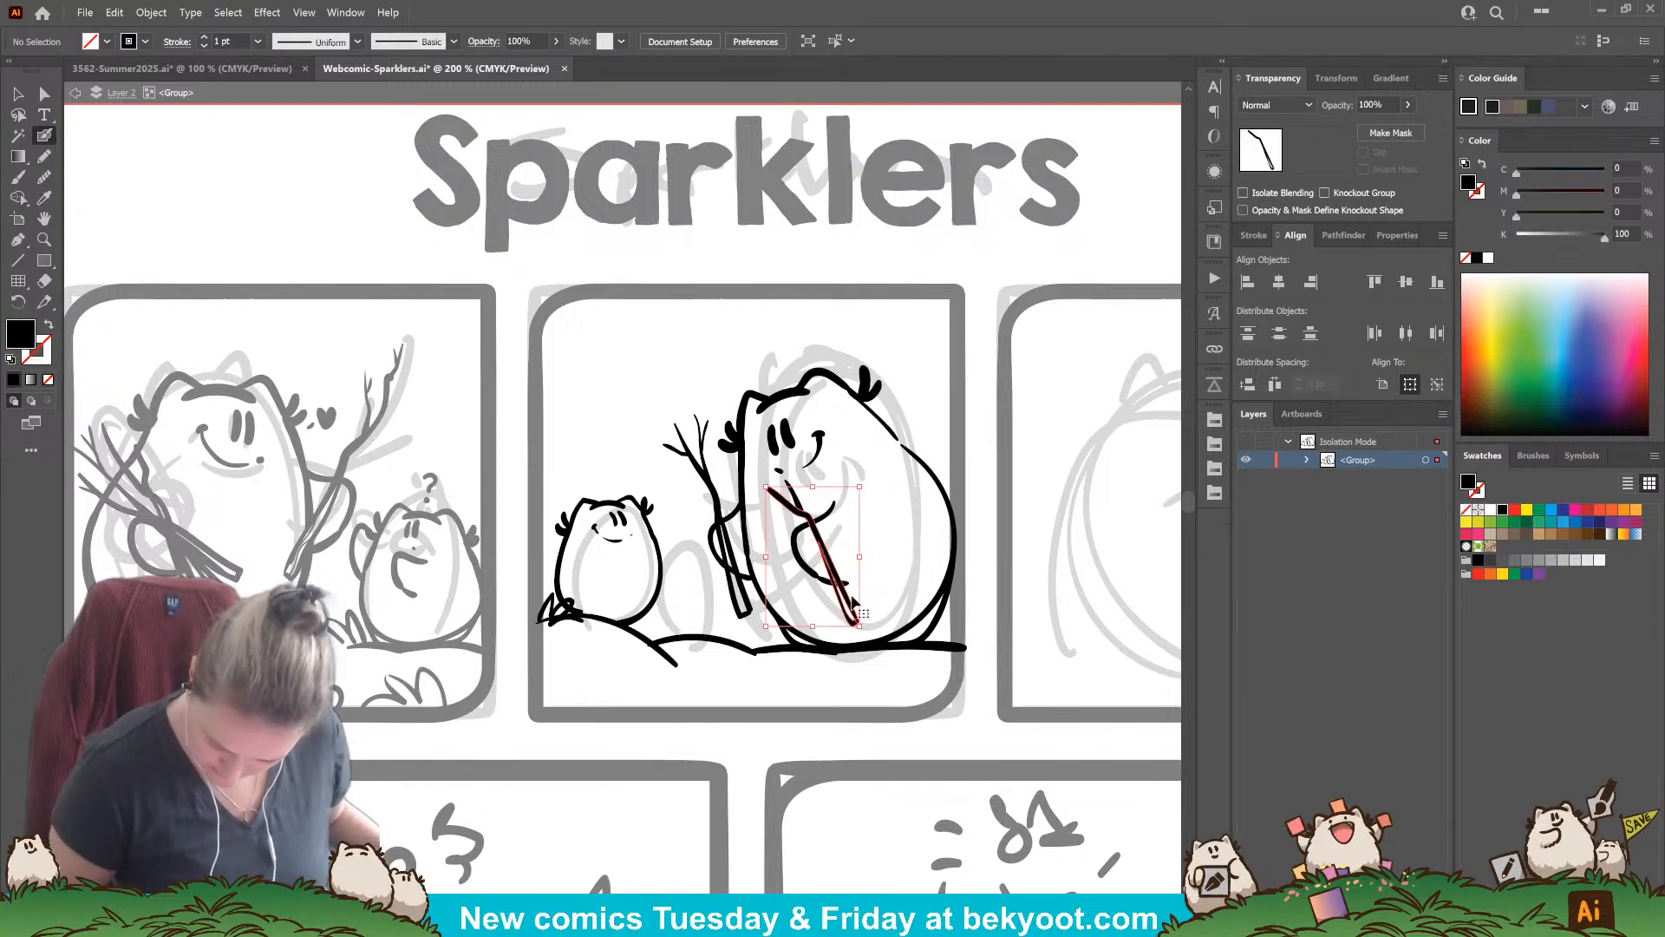
pyautogui.hotkey('ctrl', 'g')
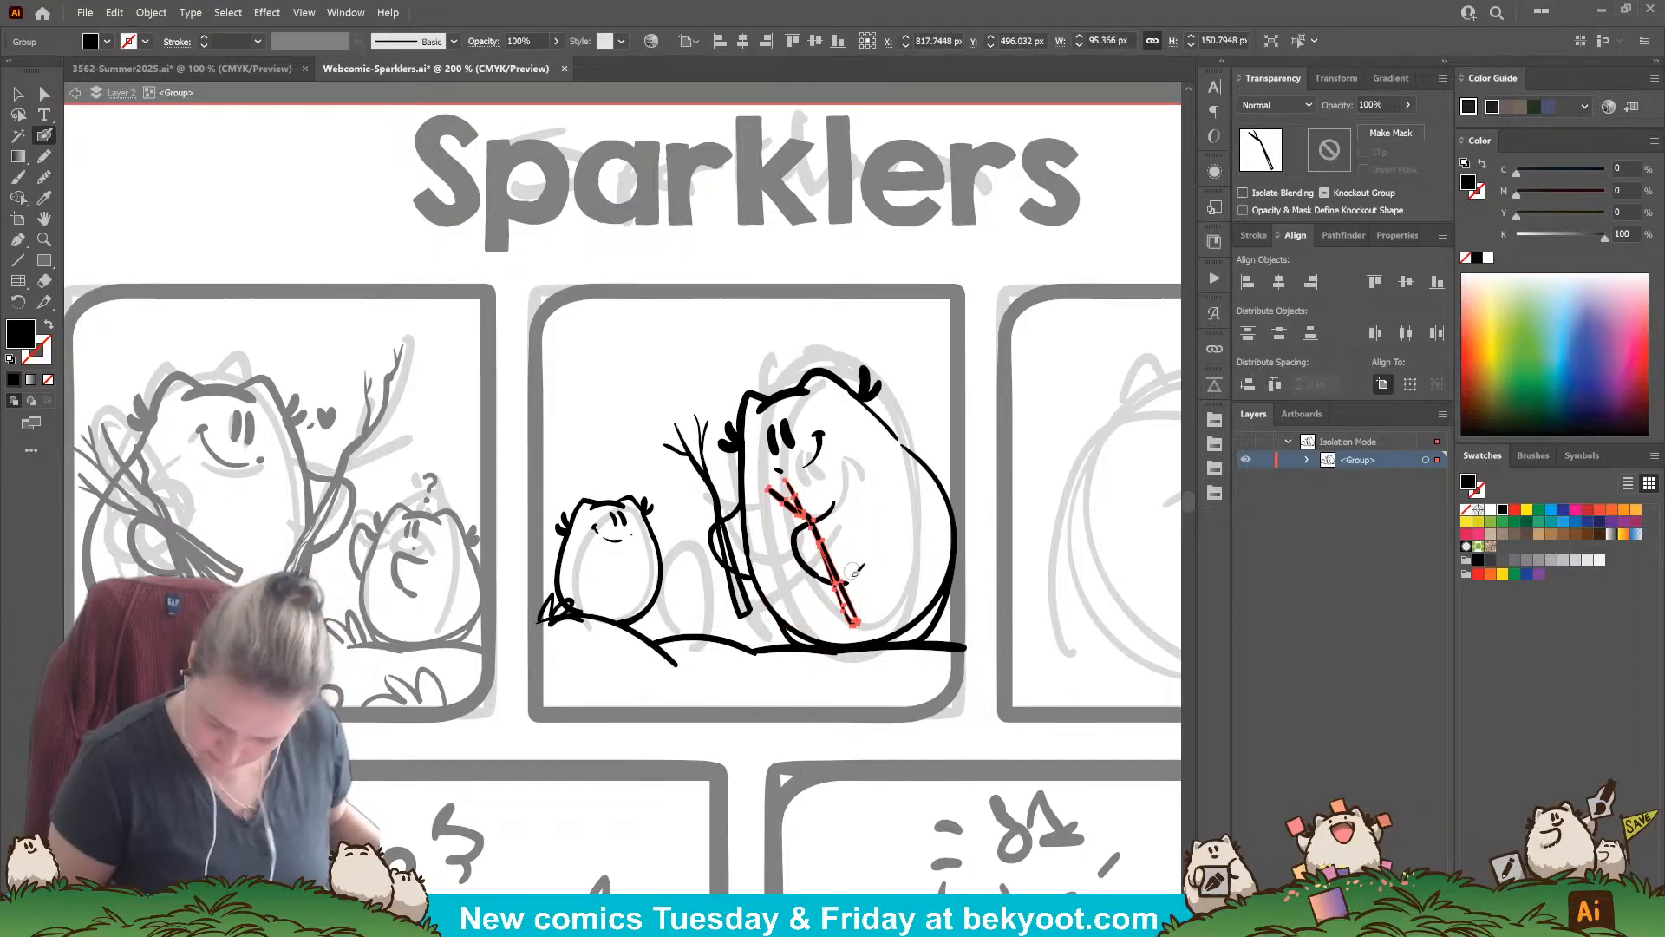
pyautogui.moveTo(846, 613)
pyautogui.mouseDown()
pyautogui.moveTo(823, 611)
pyautogui.moveTo(847, 612)
pyautogui.mouseUp()
pyautogui.keyDown('ctrl'); pyautogui.click(745, 696); pyautogui.keyUp('ctrl')
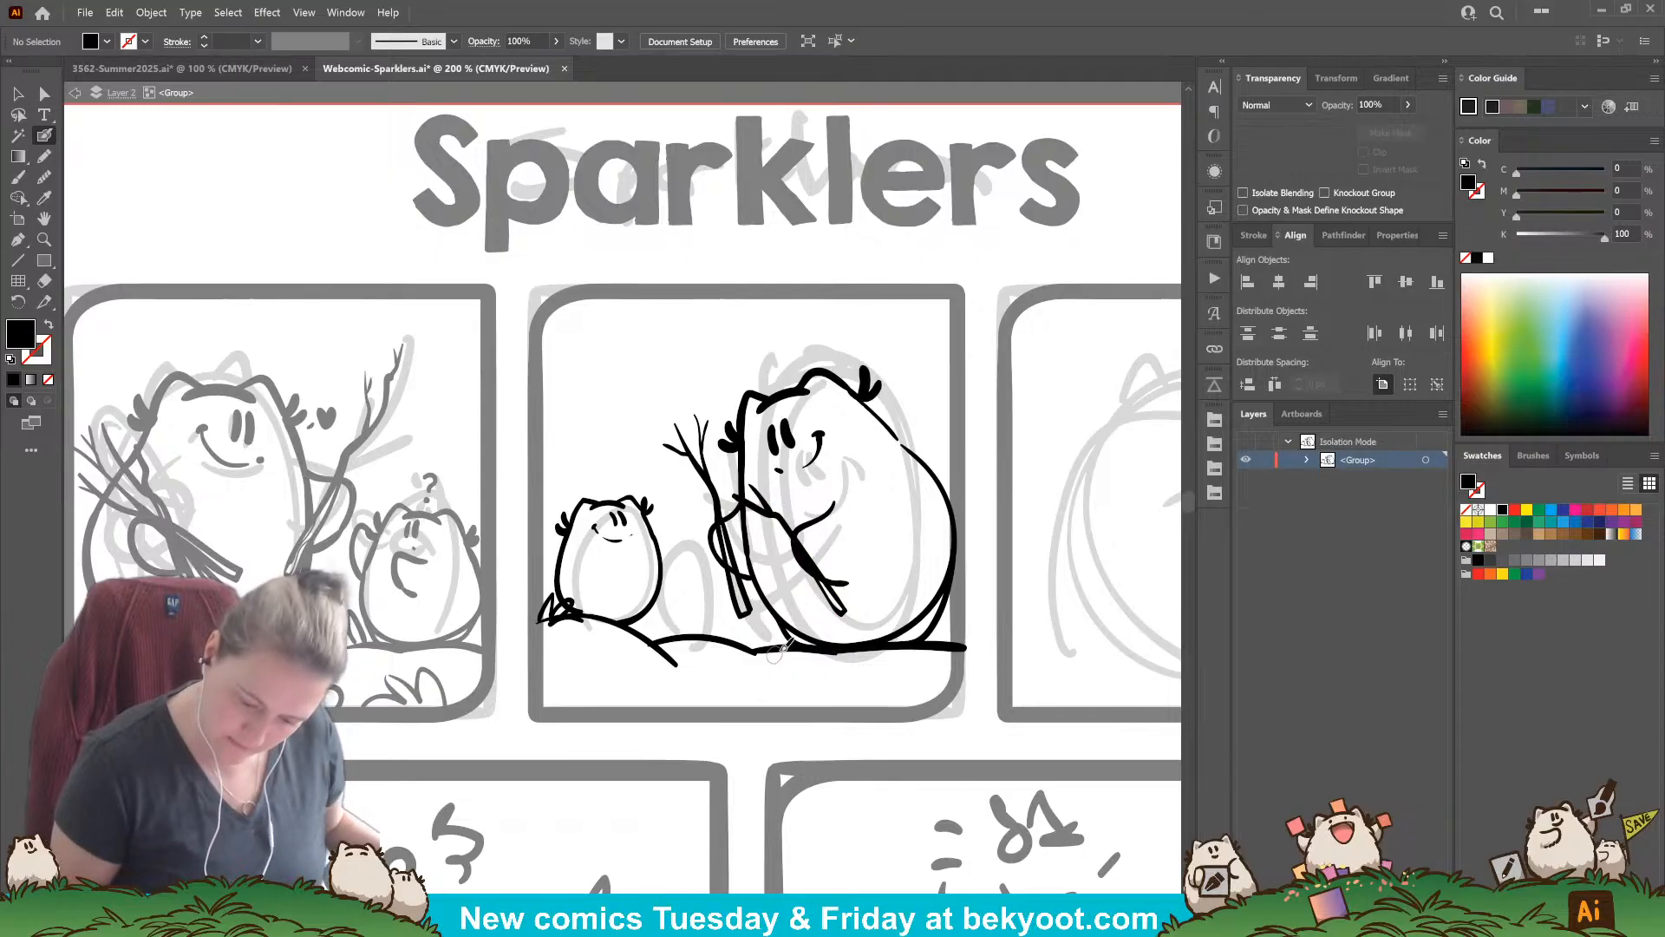
pyautogui.moveTo(640, 689)
pyautogui.mouseDown()
pyautogui.moveTo(637, 636)
pyautogui.moveTo(716, 657)
pyautogui.moveTo(656, 681)
pyautogui.moveTo(703, 675)
pyautogui.mouseUp()
pyautogui.hotkey('ctrl', 'z')
pyautogui.moveTo(735, 609); pyautogui.dragTo(718, 627)
pyautogui.hotkey('ctrl', 'z')
pyautogui.hotkey('ctrl', 'z')
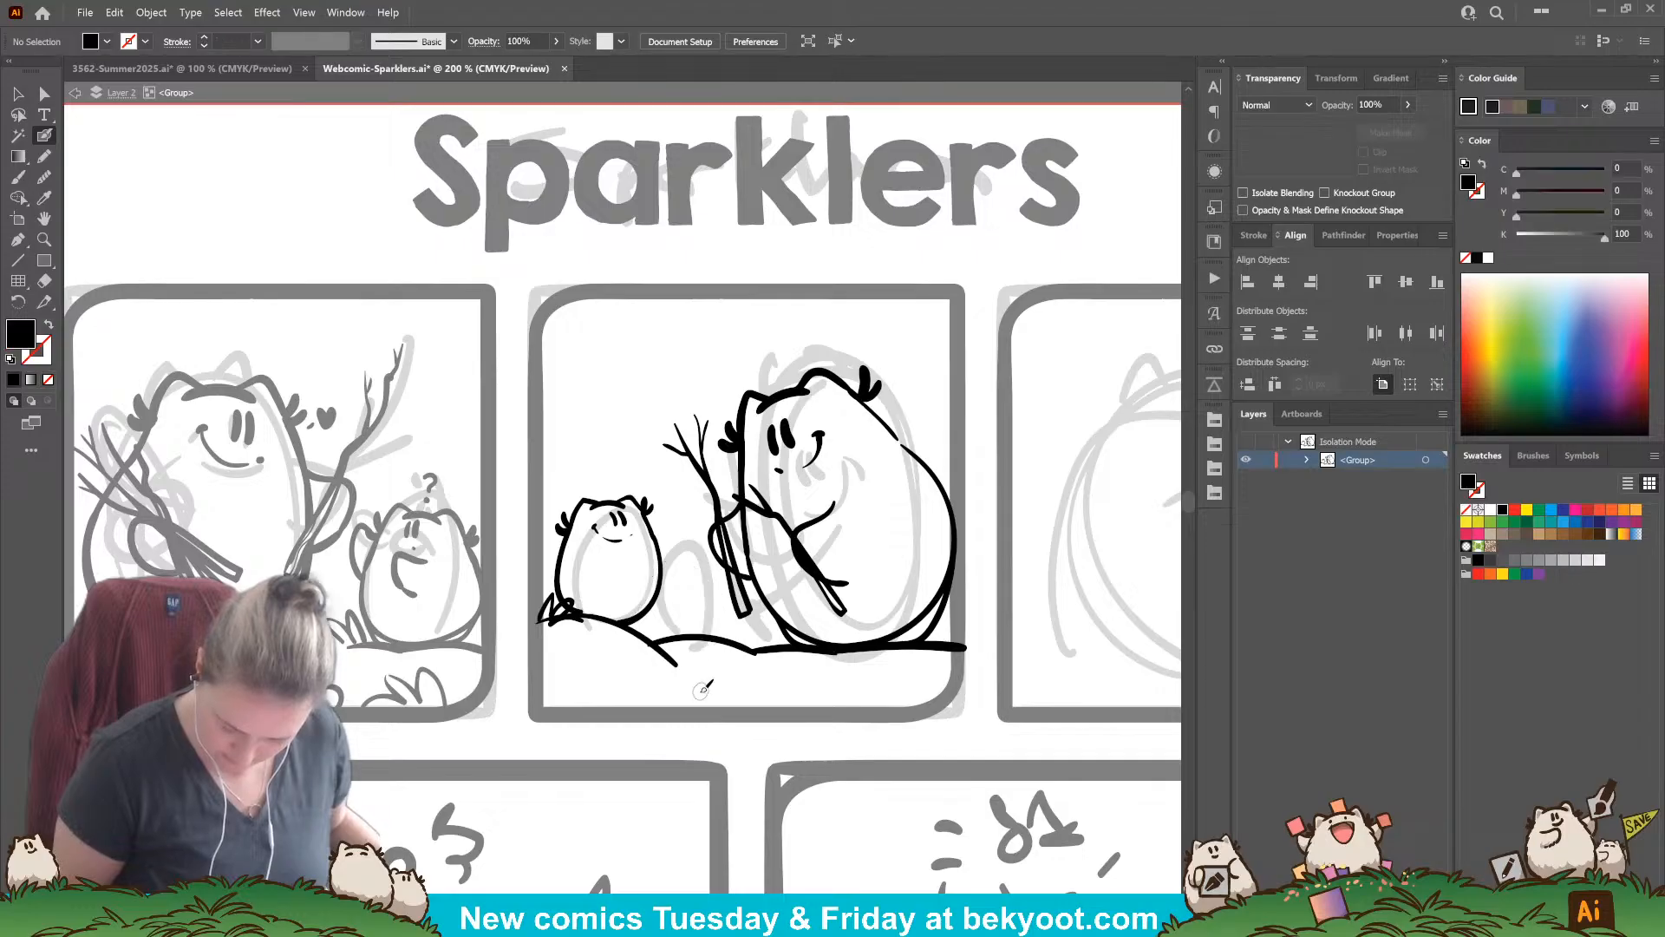
# Step: Draw a rounded body outline with a small arm in the foreground between the small and large characters
pyautogui.moveTo(691, 687)
pyautogui.mouseDown()
pyautogui.moveTo(747, 616)
pyautogui.moveTo(735, 688)
pyautogui.mouseUp()
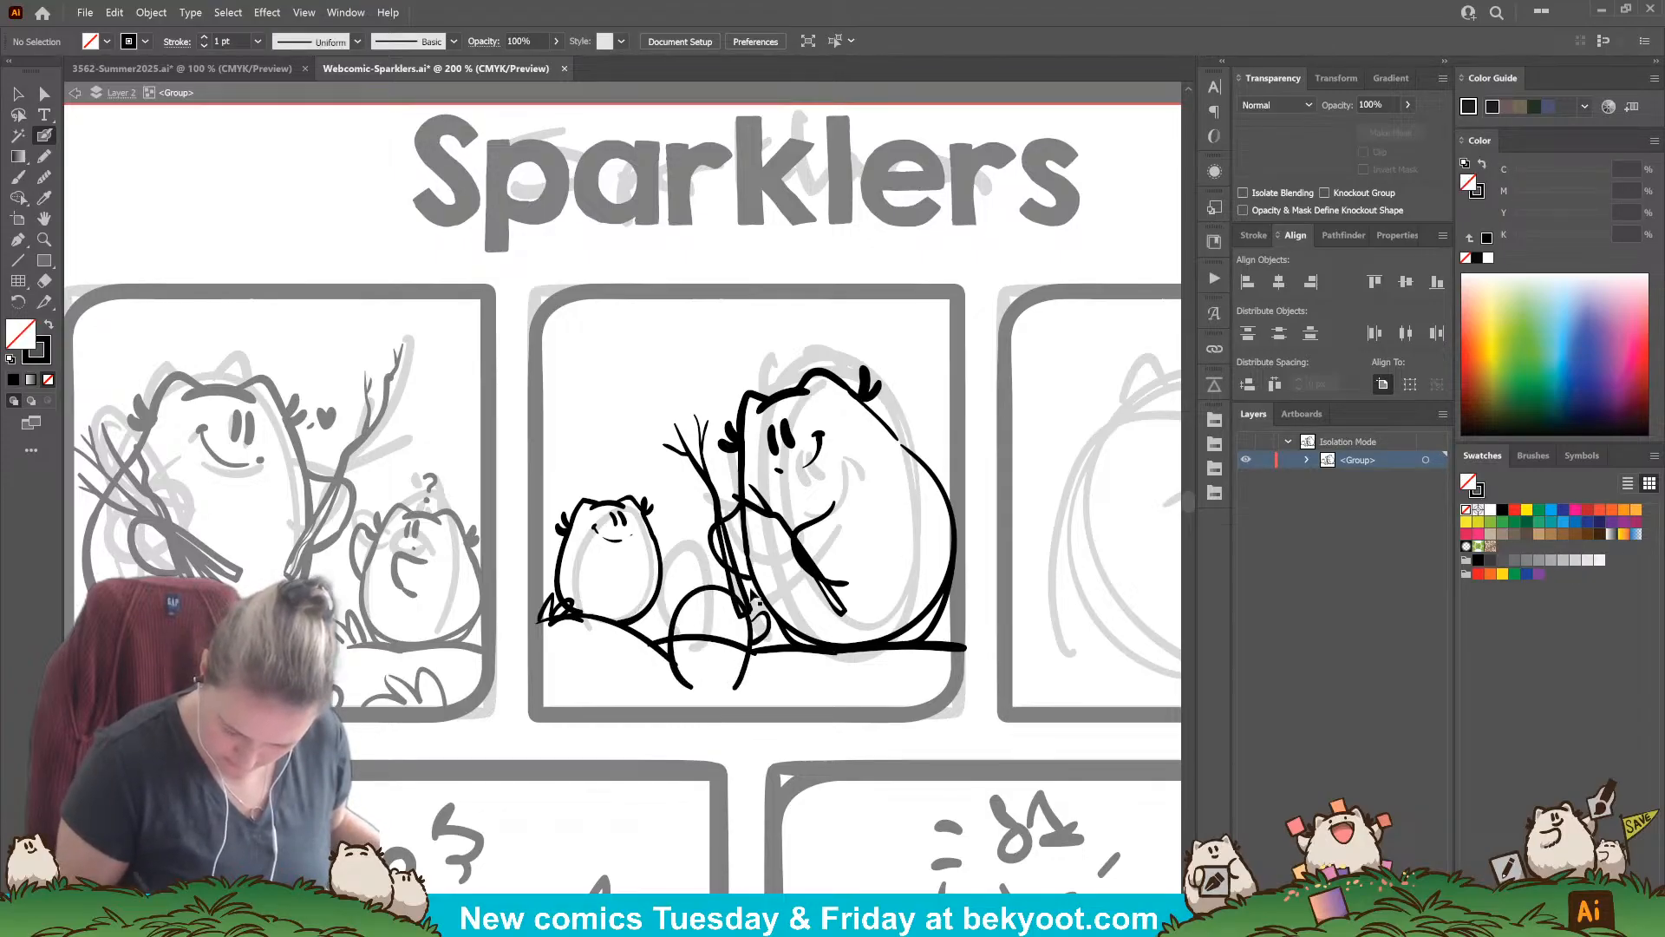
# Step: Group the forked branch in the large character's rear hand and move it slightly up and left
pyautogui.moveTo(753, 599)
pyautogui.mouseDown()
pyautogui.moveTo(657, 402)
pyautogui.moveTo(711, 472)
pyautogui.mouseUp()
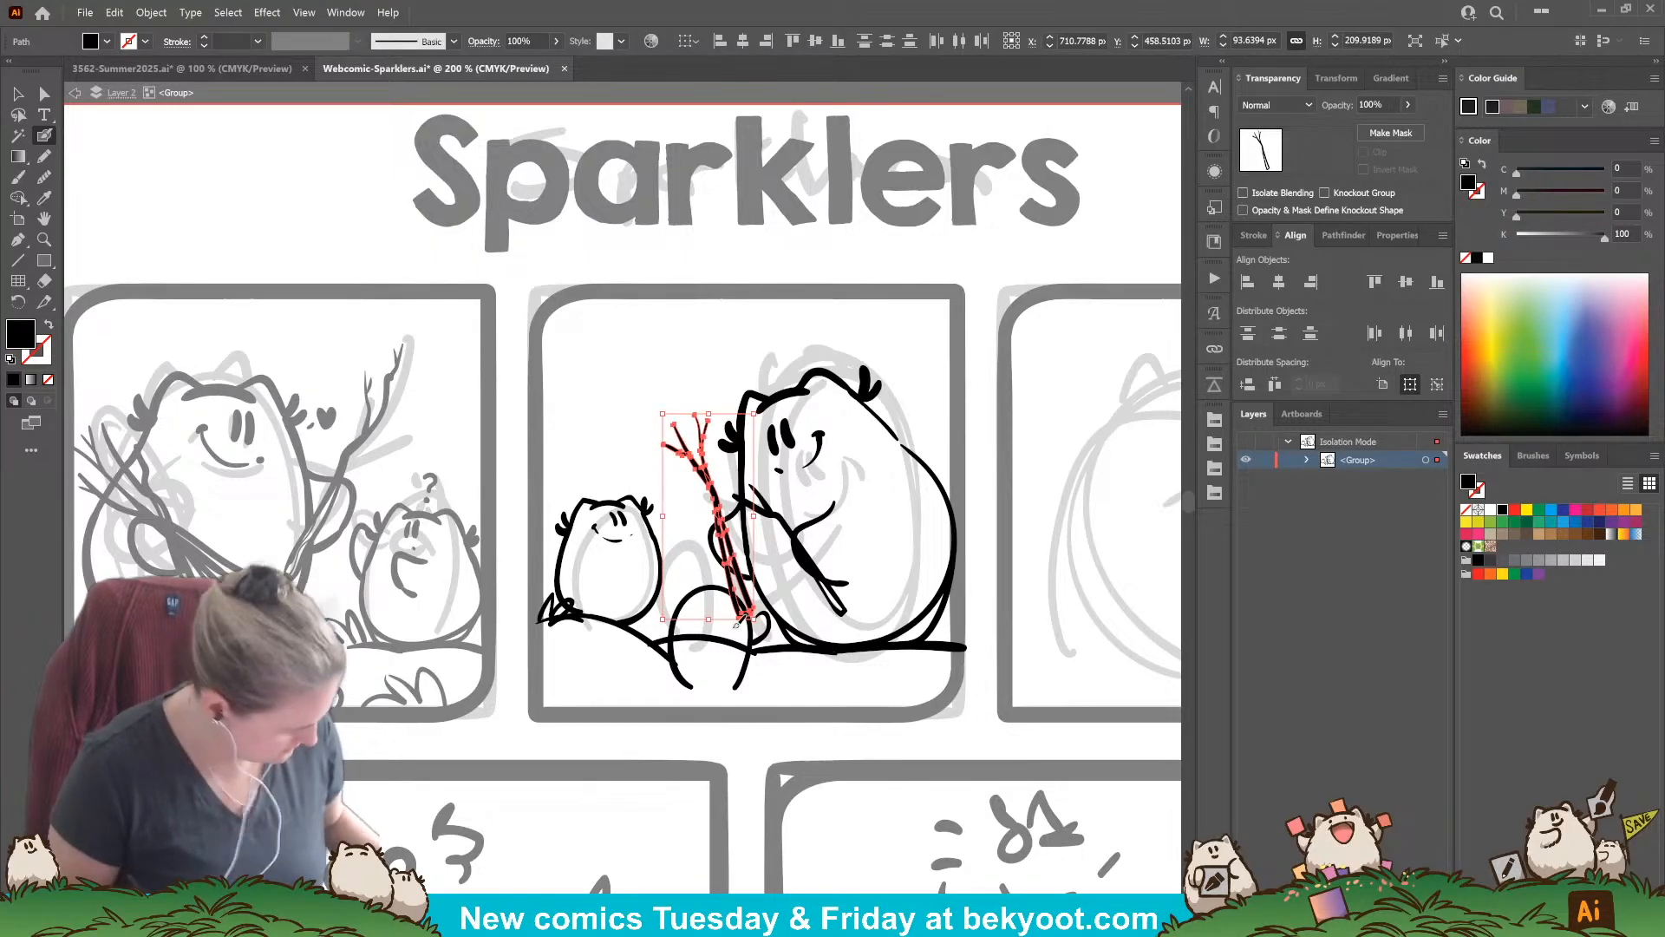
pyautogui.hotkey('ctrl', 'g')
pyautogui.moveTo(748, 598)
pyautogui.mouseDown()
pyautogui.moveTo(722, 515)
pyautogui.moveTo(655, 506)
pyautogui.mouseUp()
pyautogui.keyDown('ctrl'); pyautogui.click(684, 602); pyautogui.keyUp('ctrl')
# Step: Draw the small character's raised side arm and its curved front arm on the belly
pyautogui.keyDown('ctrl'); pyautogui.click(666, 531); pyautogui.keyUp('ctrl')
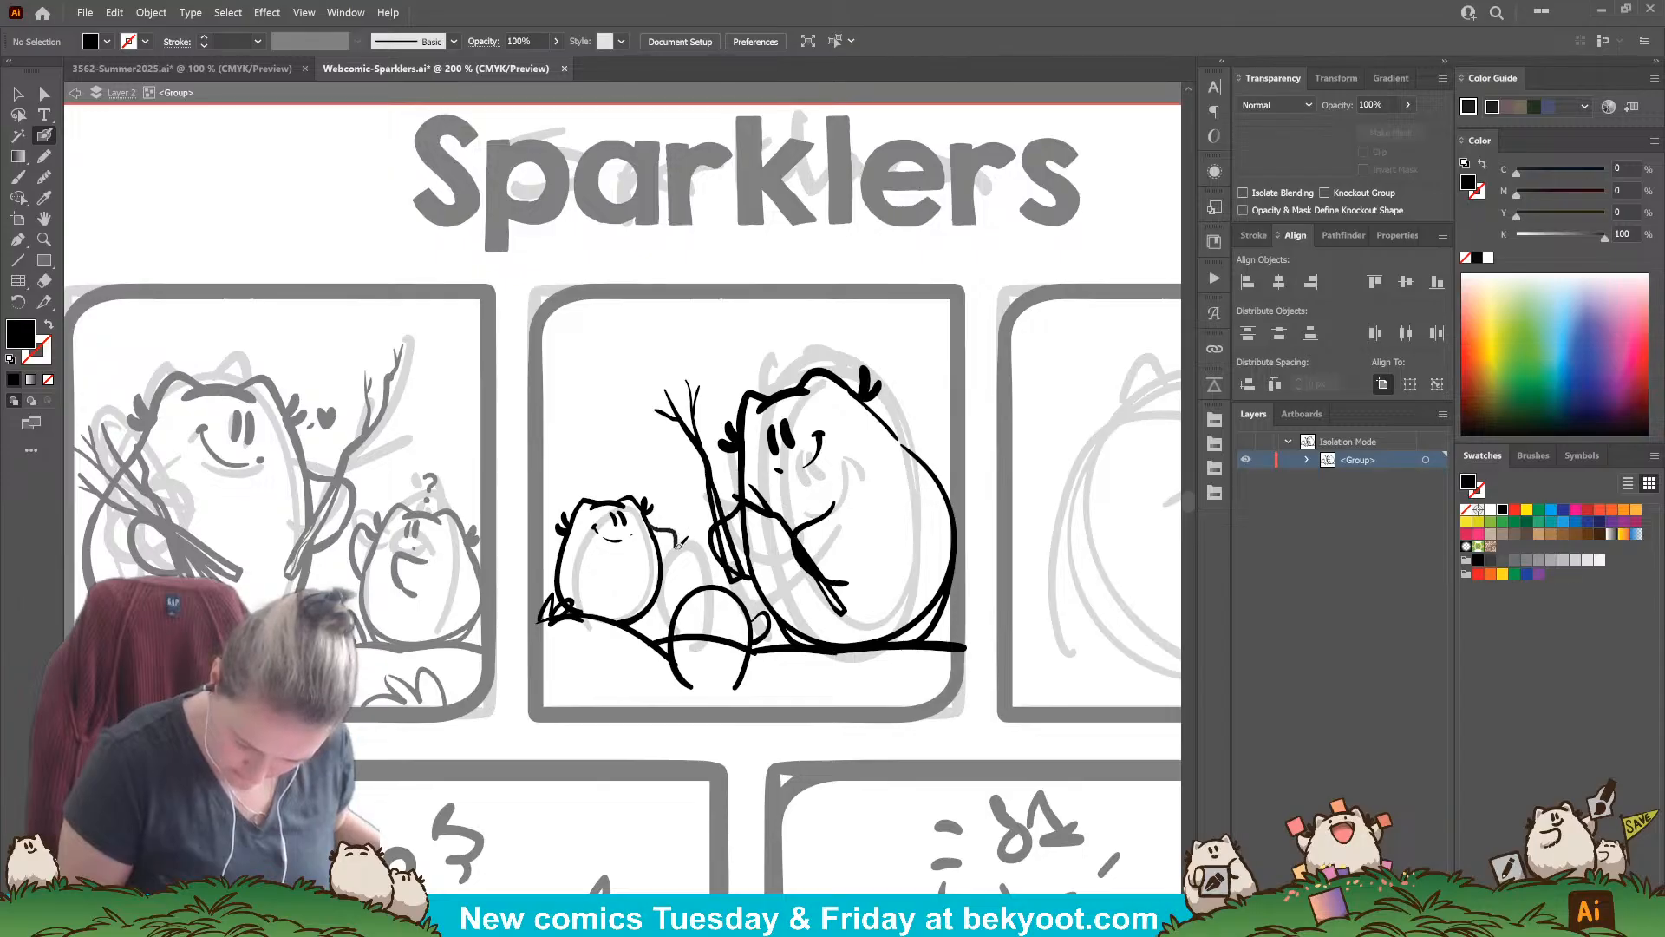
pyautogui.hotkey('shift', 'x')
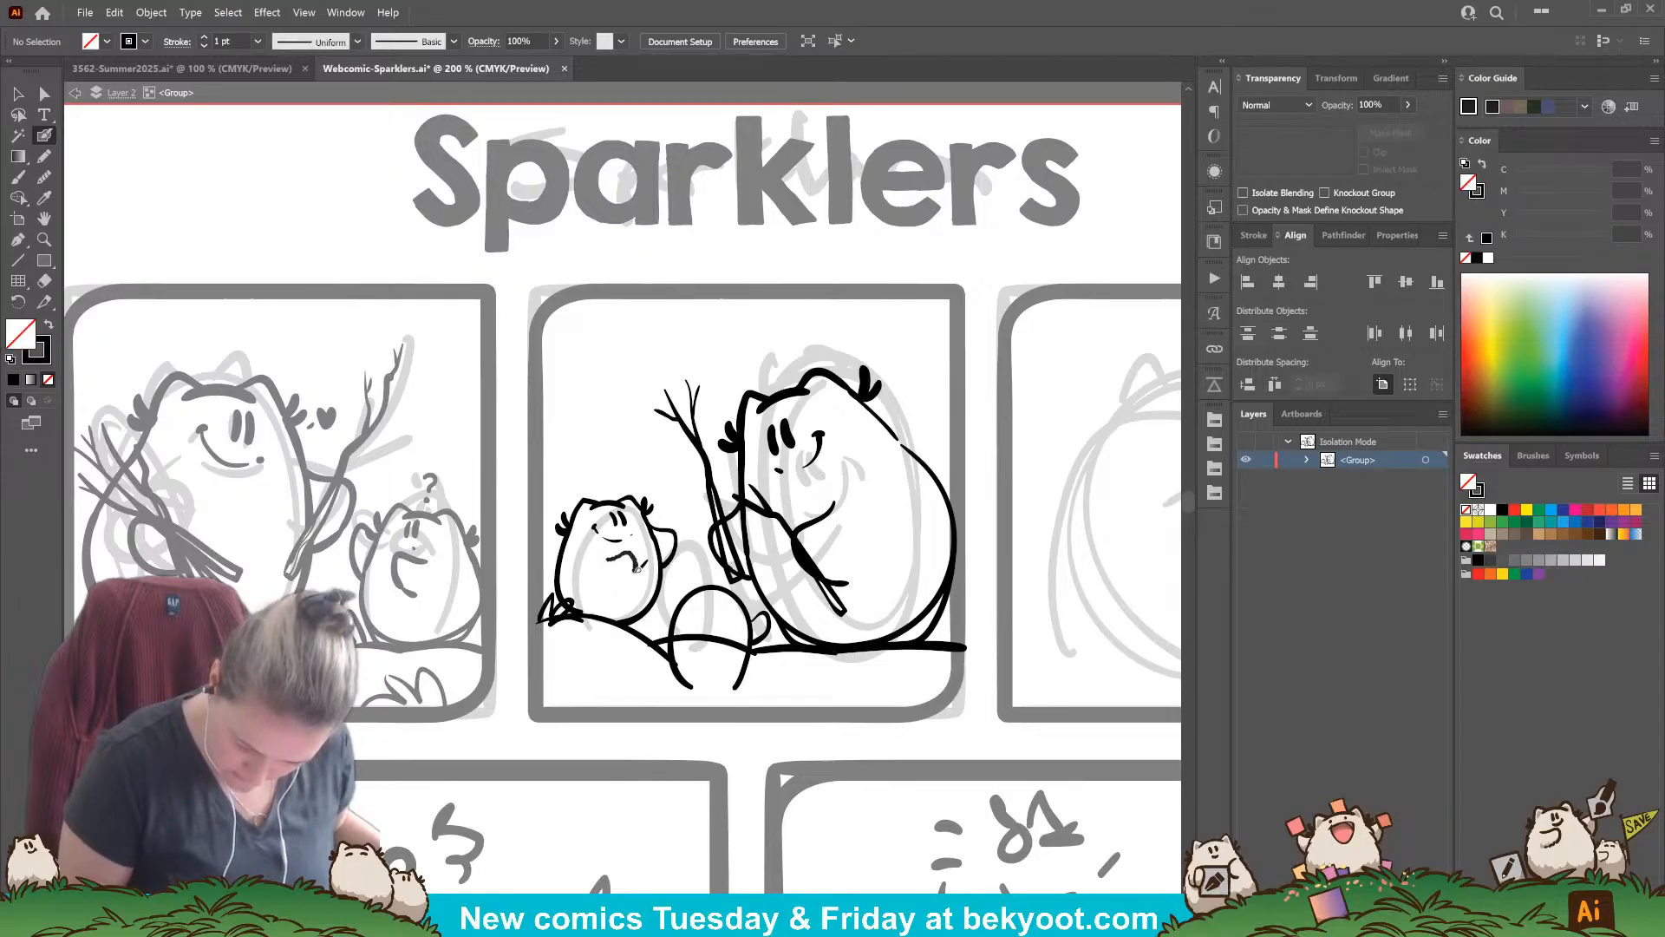
pyautogui.moveTo(636, 569); pyautogui.dragTo(621, 592)
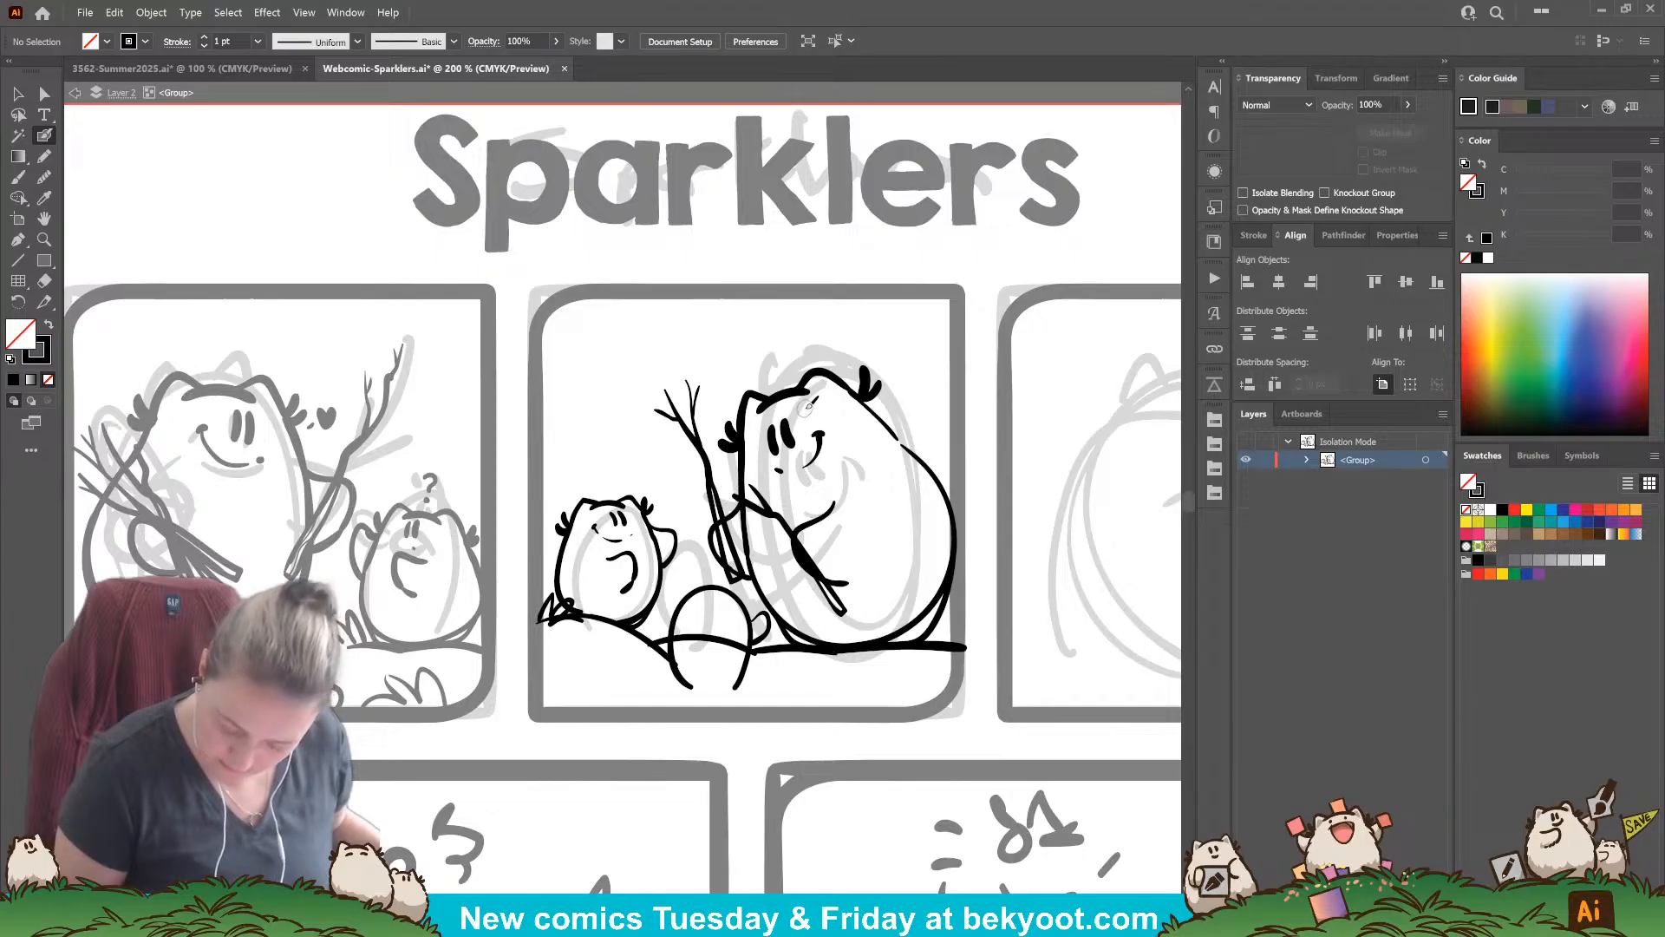
# Step: Lower the opacity of the rounded foreground figure between the two characters to about 31%
pyautogui.keyDown('ctrl'); pyautogui.click(750, 630); pyautogui.keyUp('ctrl')
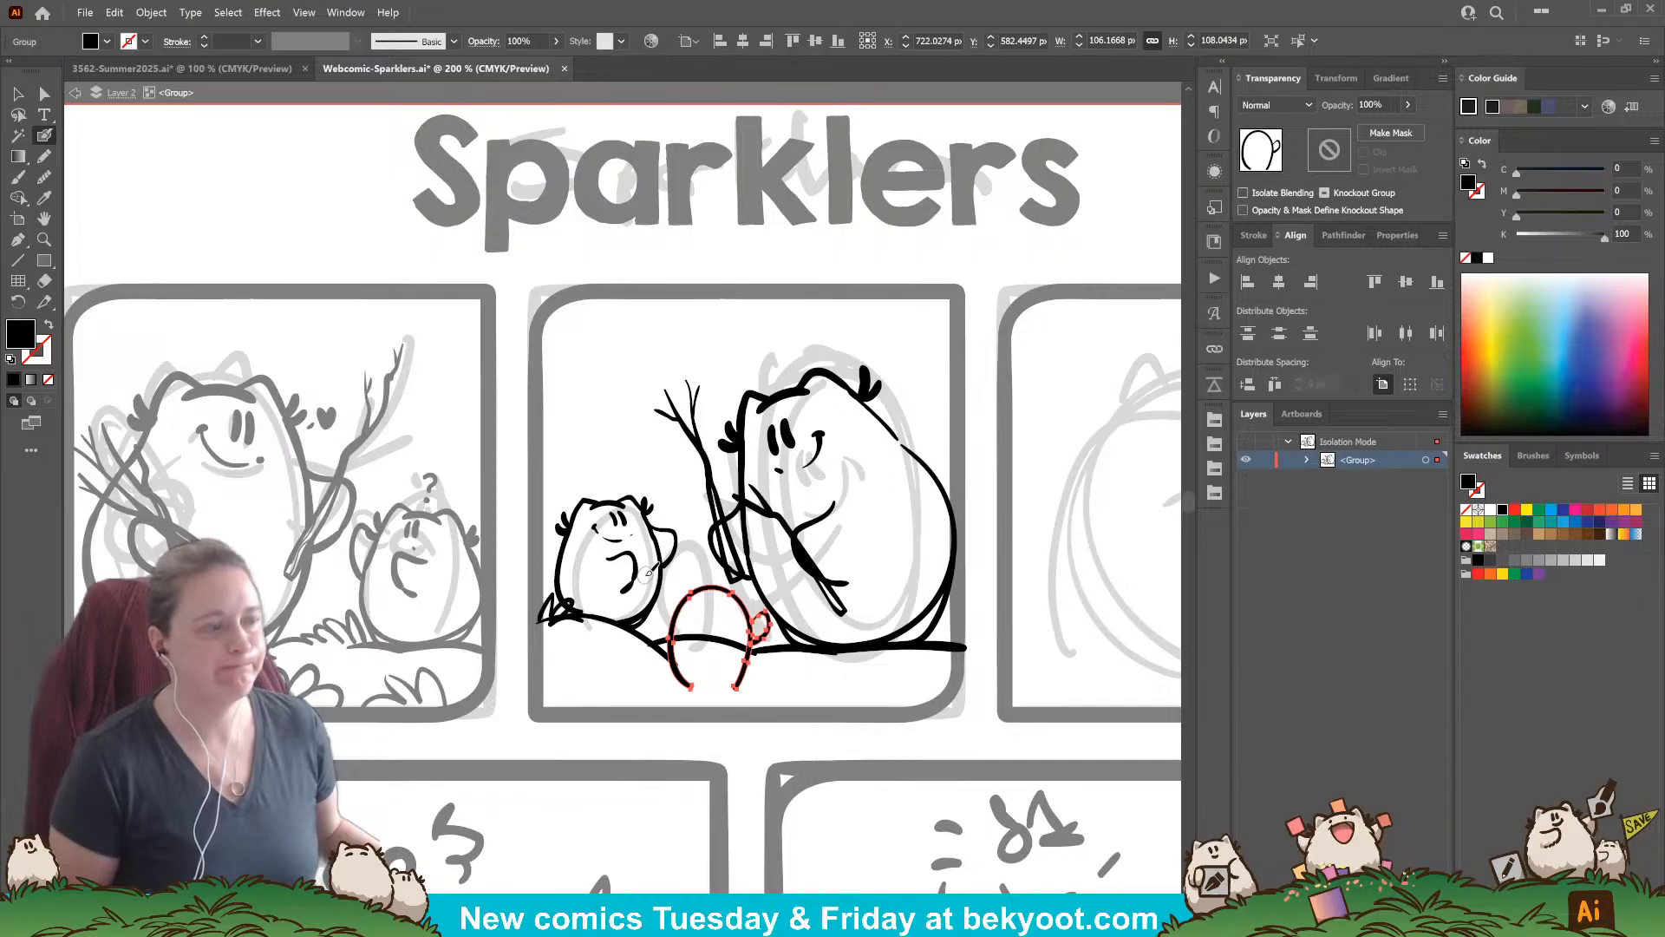
pyautogui.click(1407, 104)
pyautogui.moveTo(1413, 126); pyautogui.dragTo(1378, 126)
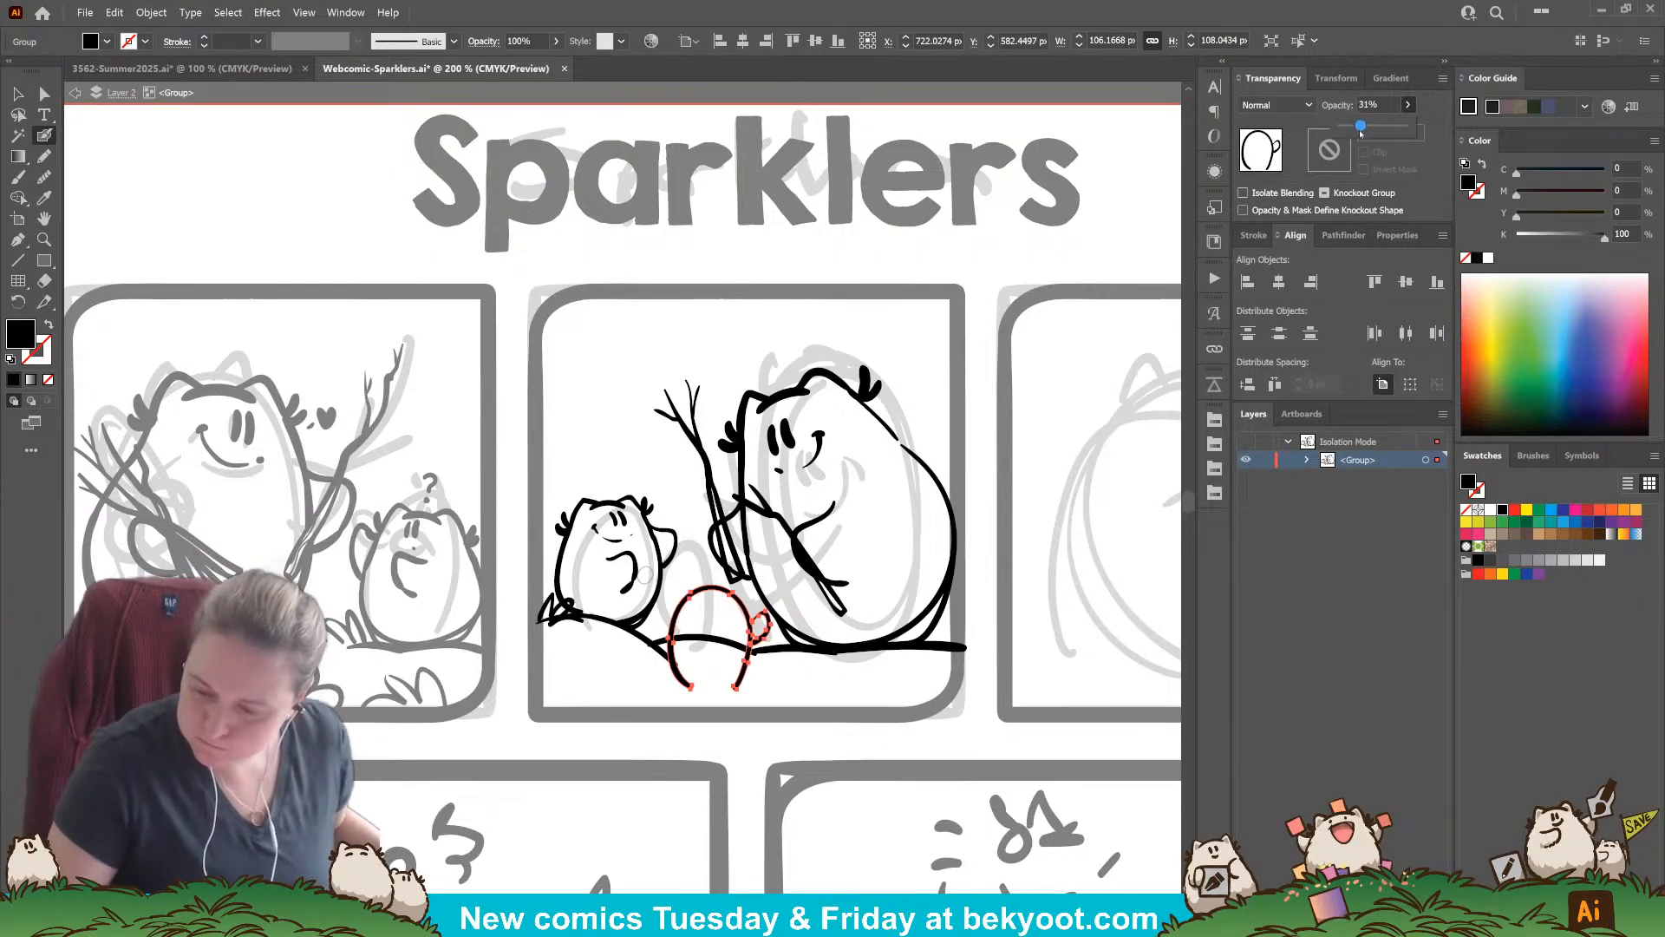
pyautogui.click(977, 417)
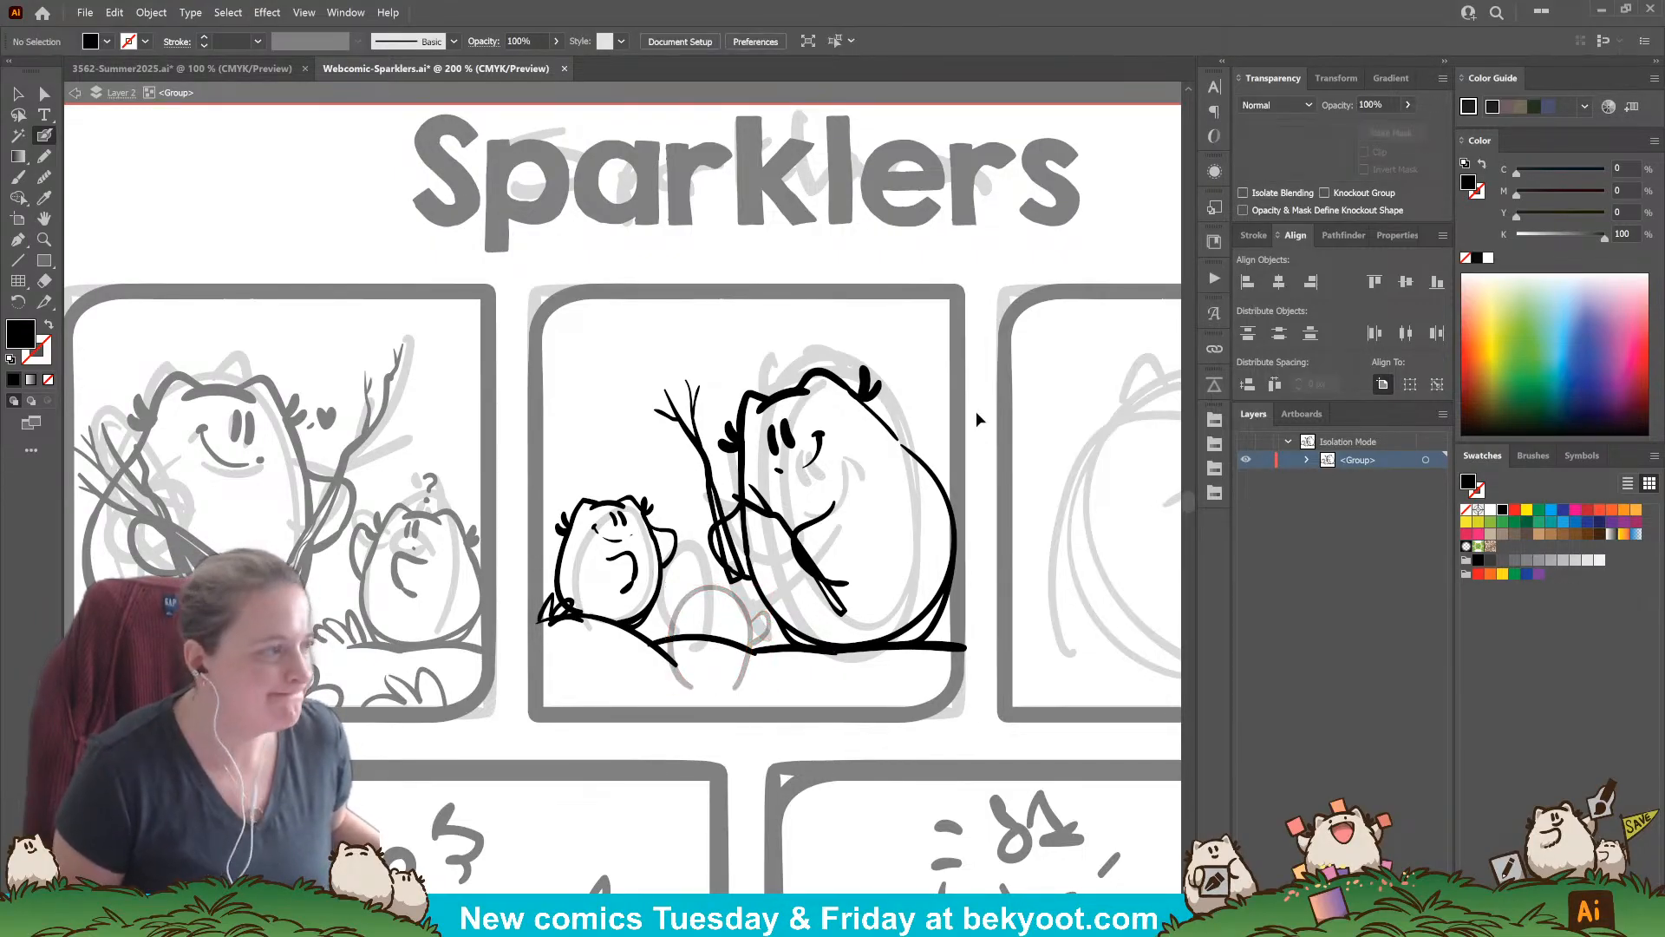
# Step: Touch up the large character's back outline where the upper and lower strokes meet
pyautogui.keyDown('ctrl'); pyautogui.click(915, 456); pyautogui.keyUp('ctrl')
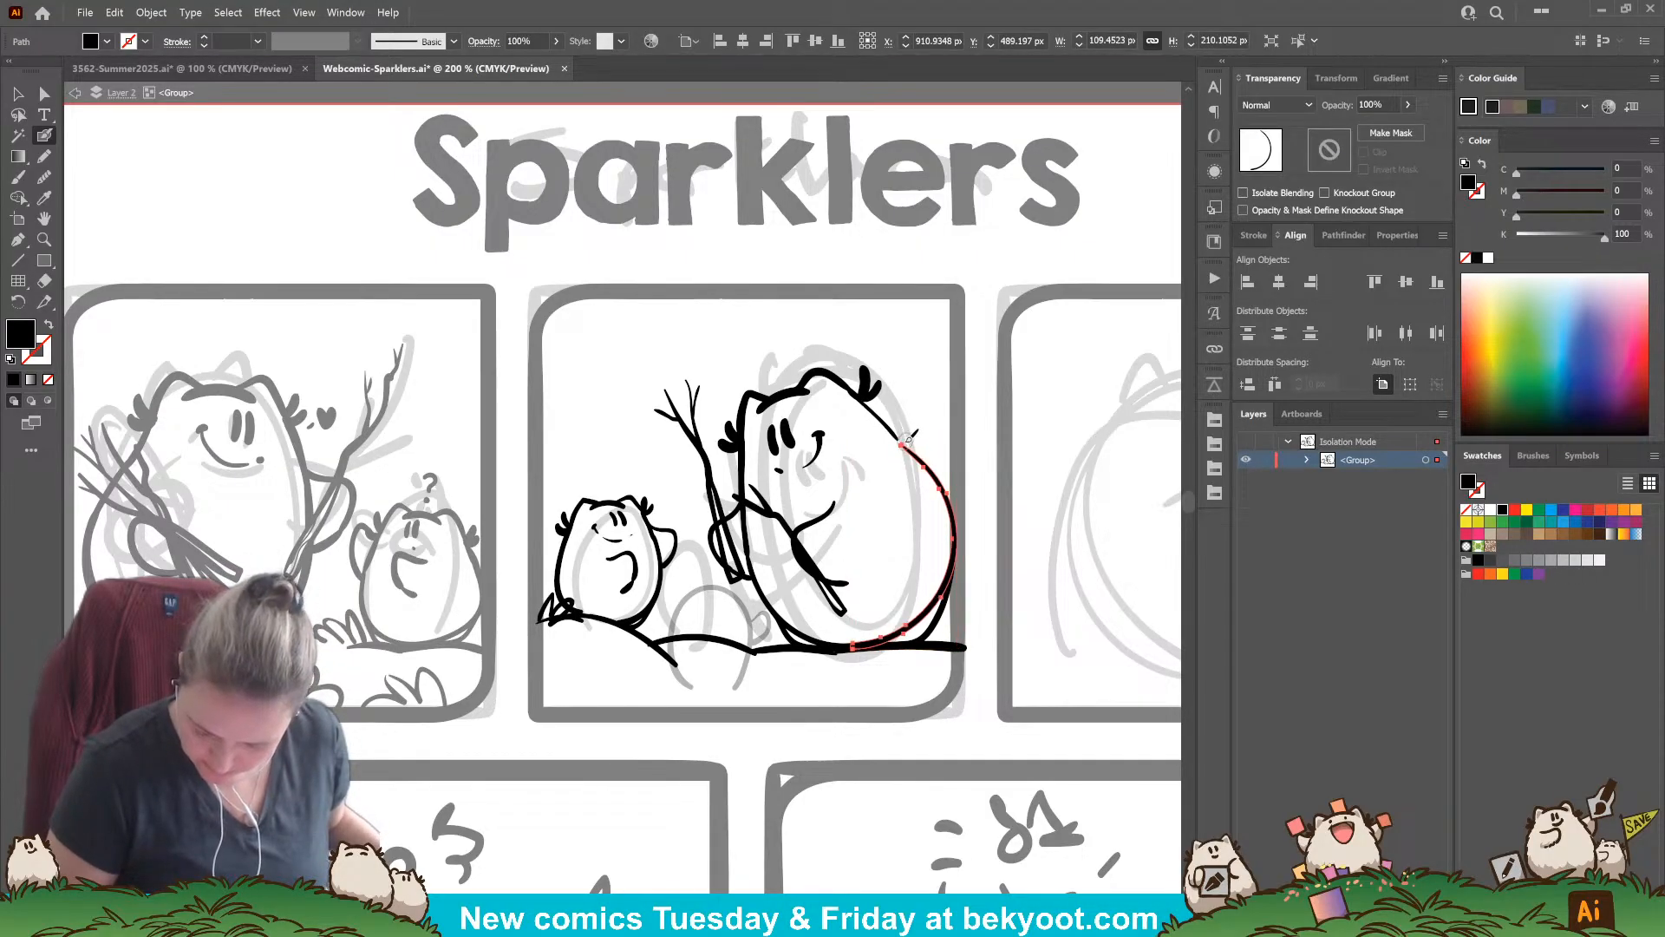
pyautogui.moveTo(904, 445); pyautogui.dragTo(903, 444)
pyautogui.keyDown('ctrl'); pyautogui.click(921, 421); pyautogui.keyUp('ctrl')
pyautogui.keyDown('ctrl'); pyautogui.click(888, 429); pyautogui.keyUp('ctrl')
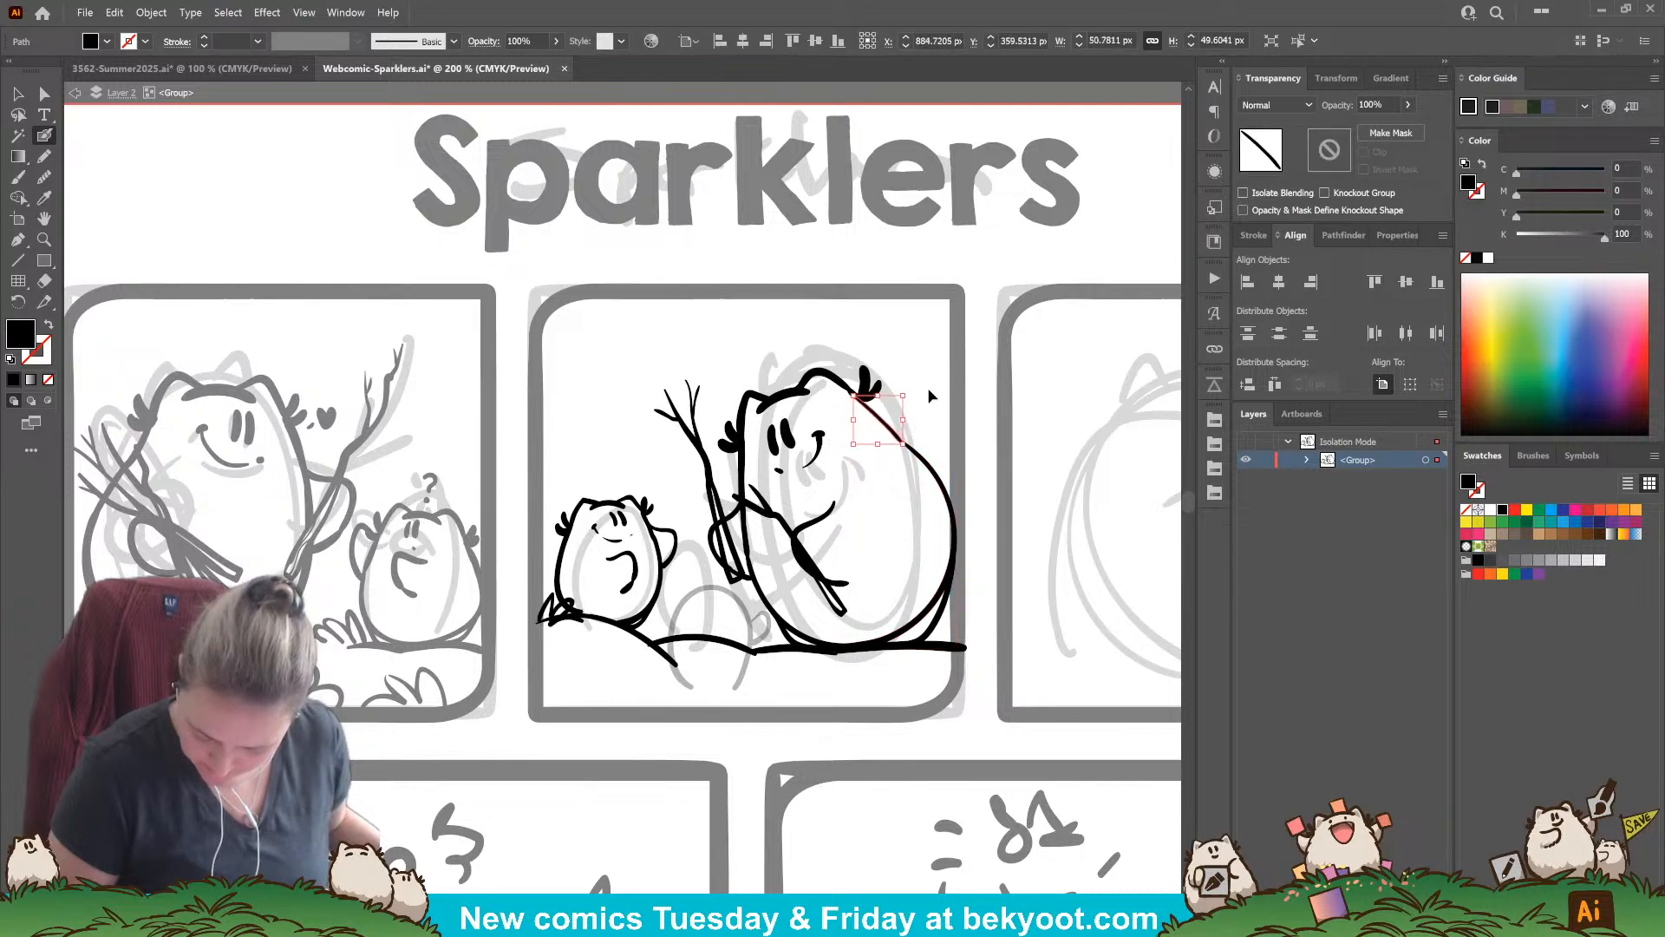
pyautogui.keyDown('ctrl'); pyautogui.click(933, 396); pyautogui.keyUp('ctrl')
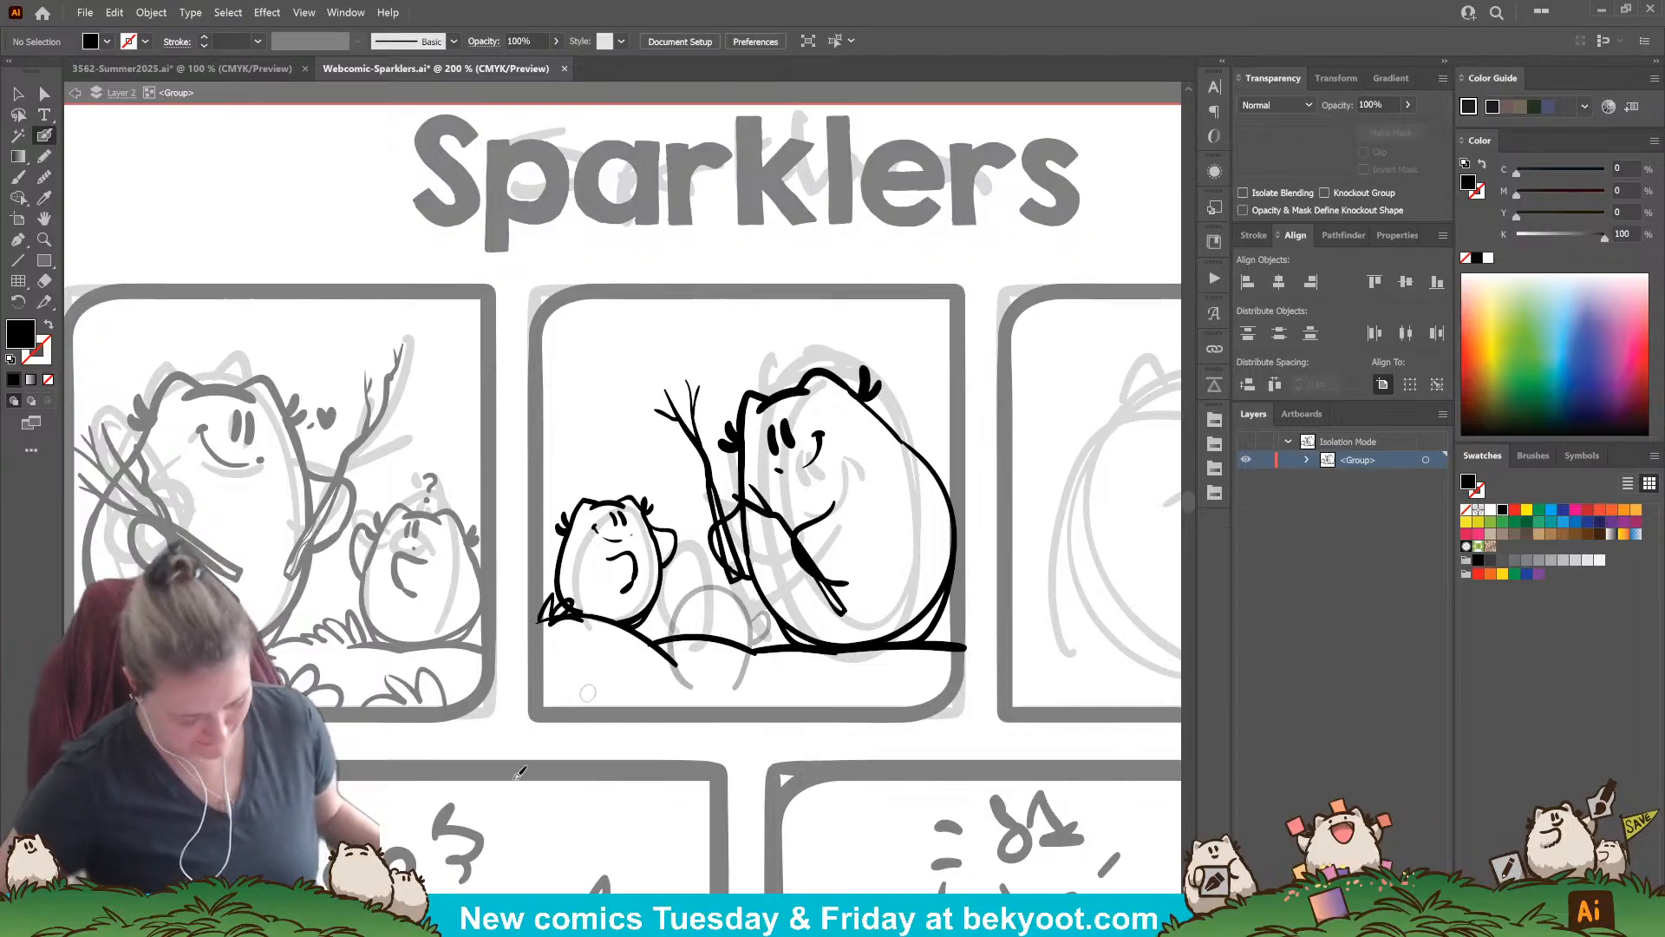
# Step: Ink the short curve on top of the head of the faded foreground figure between the two characters
pyautogui.scroll(1, 704, 659)
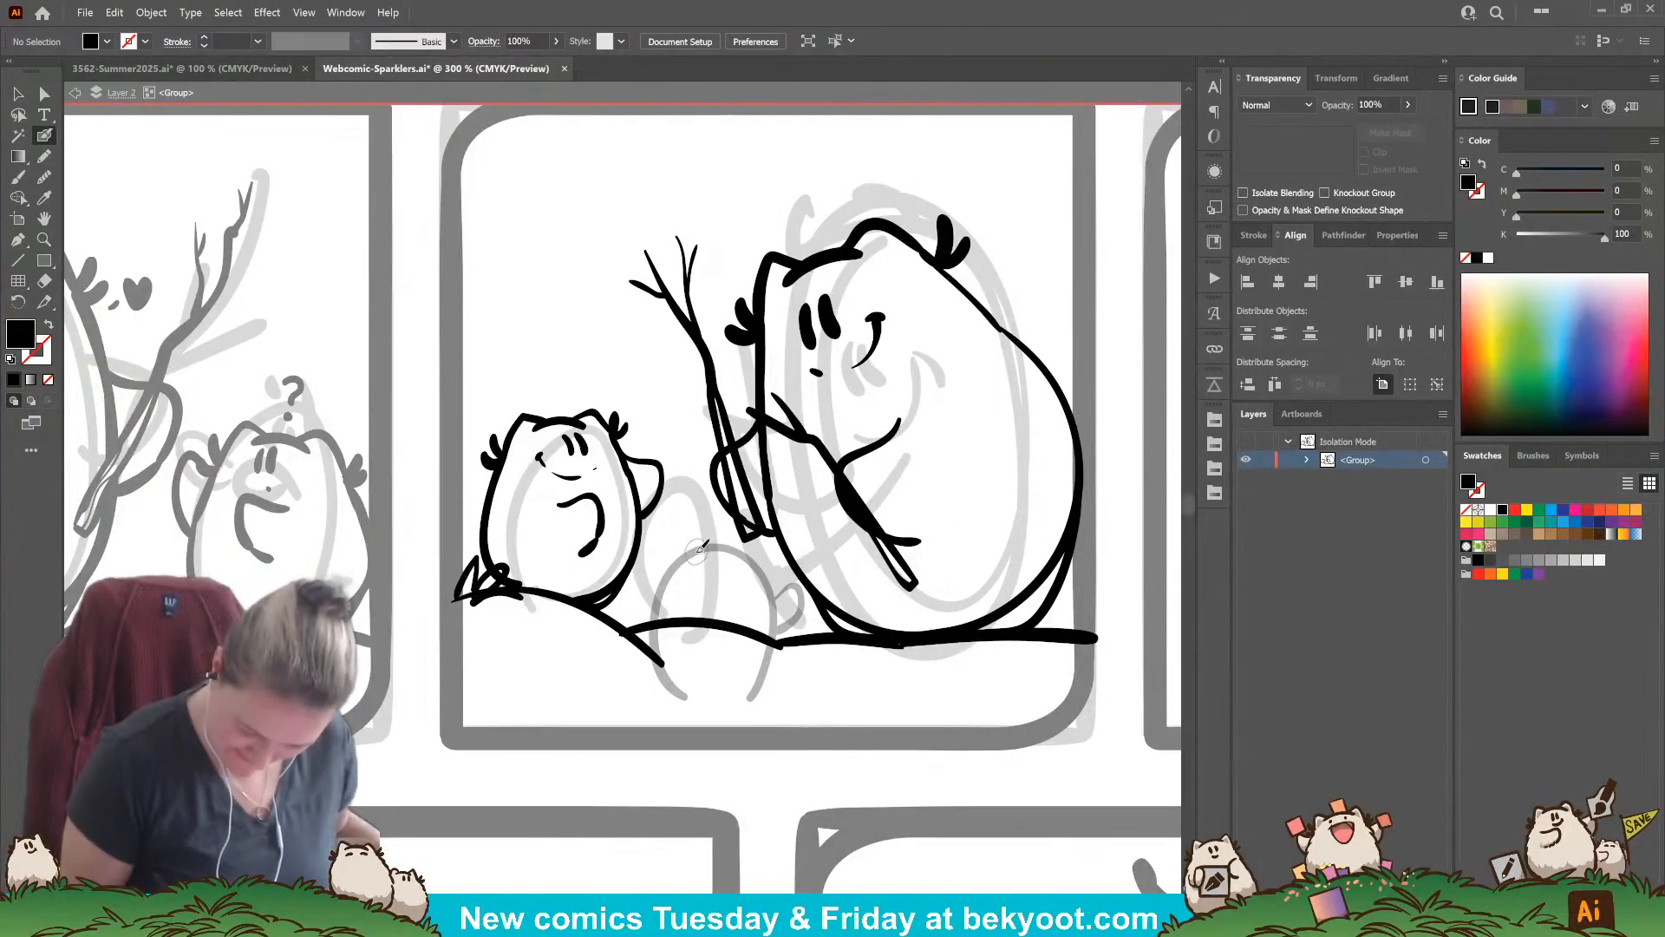
pyautogui.moveTo(692, 555); pyautogui.dragTo(709, 545)
pyautogui.hotkey('ctrl', 'z')
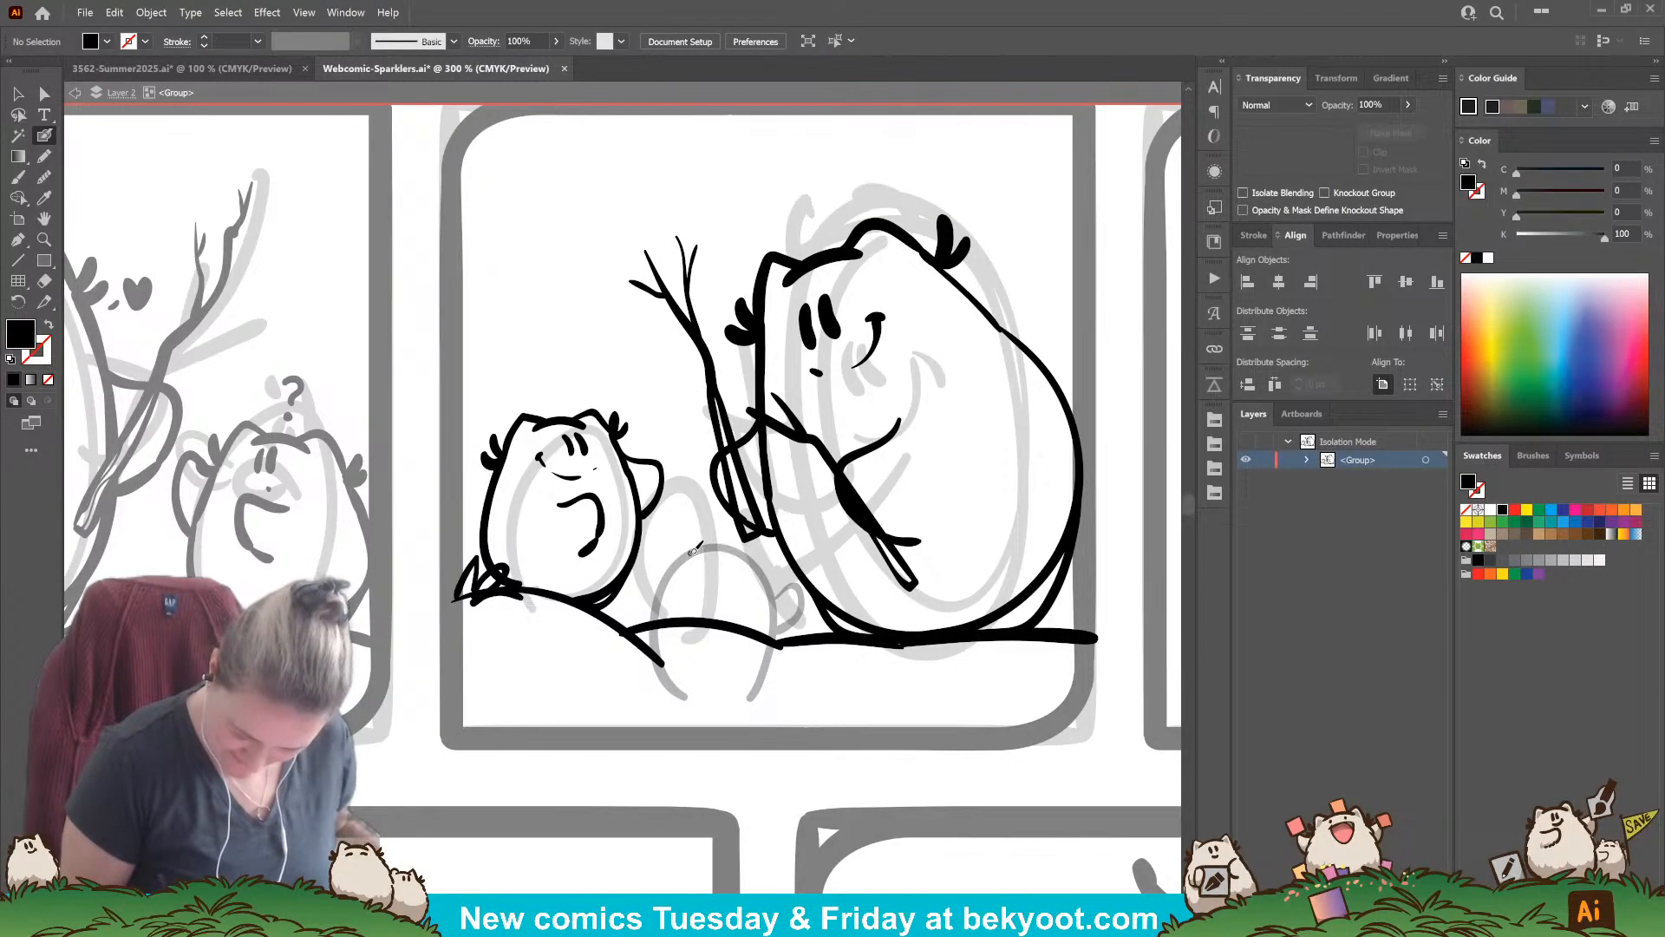
pyautogui.hotkey('ctrl', 'z')
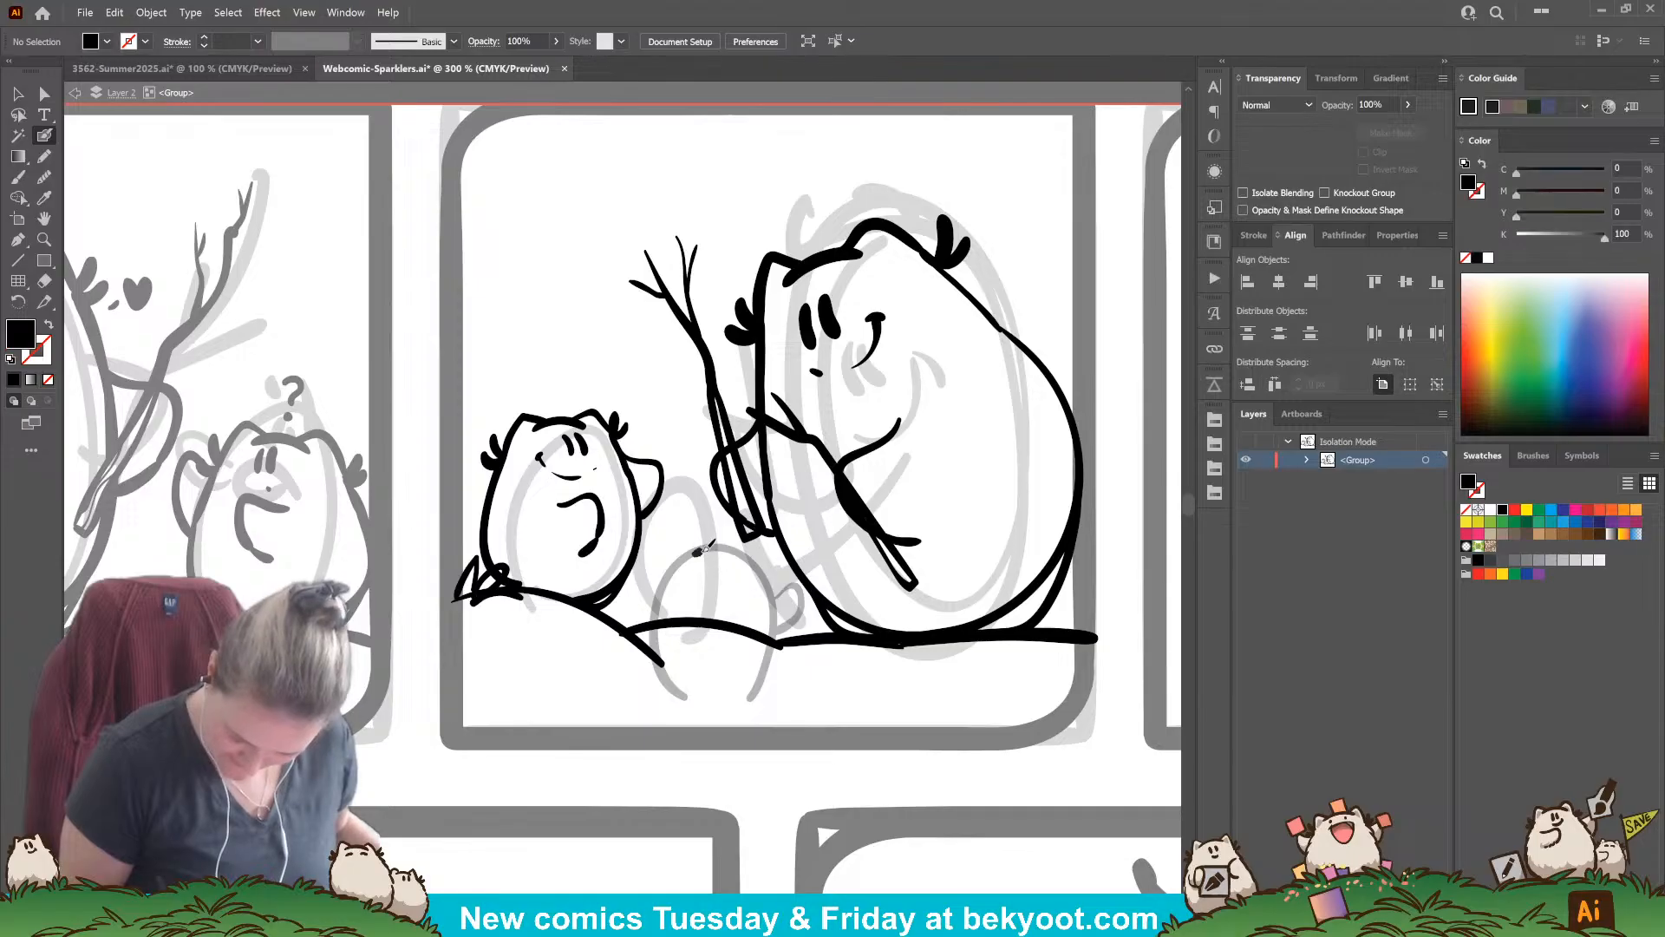
pyautogui.hotkey('ctrl', 'z')
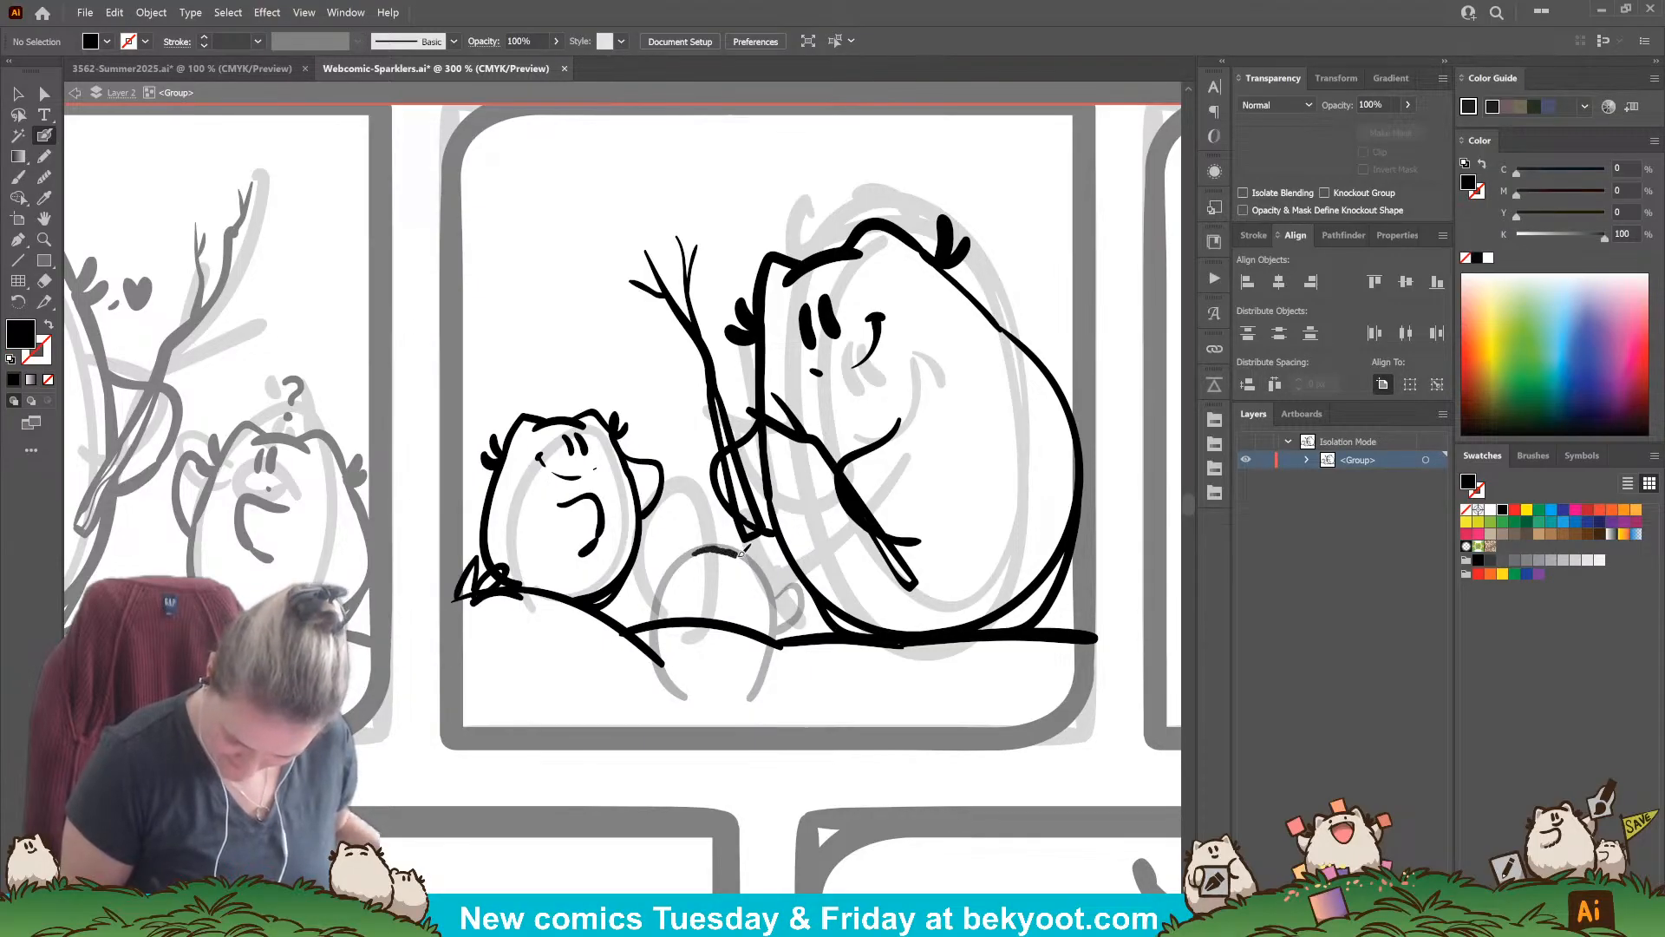
pyautogui.hotkey('ctrl', 'z')
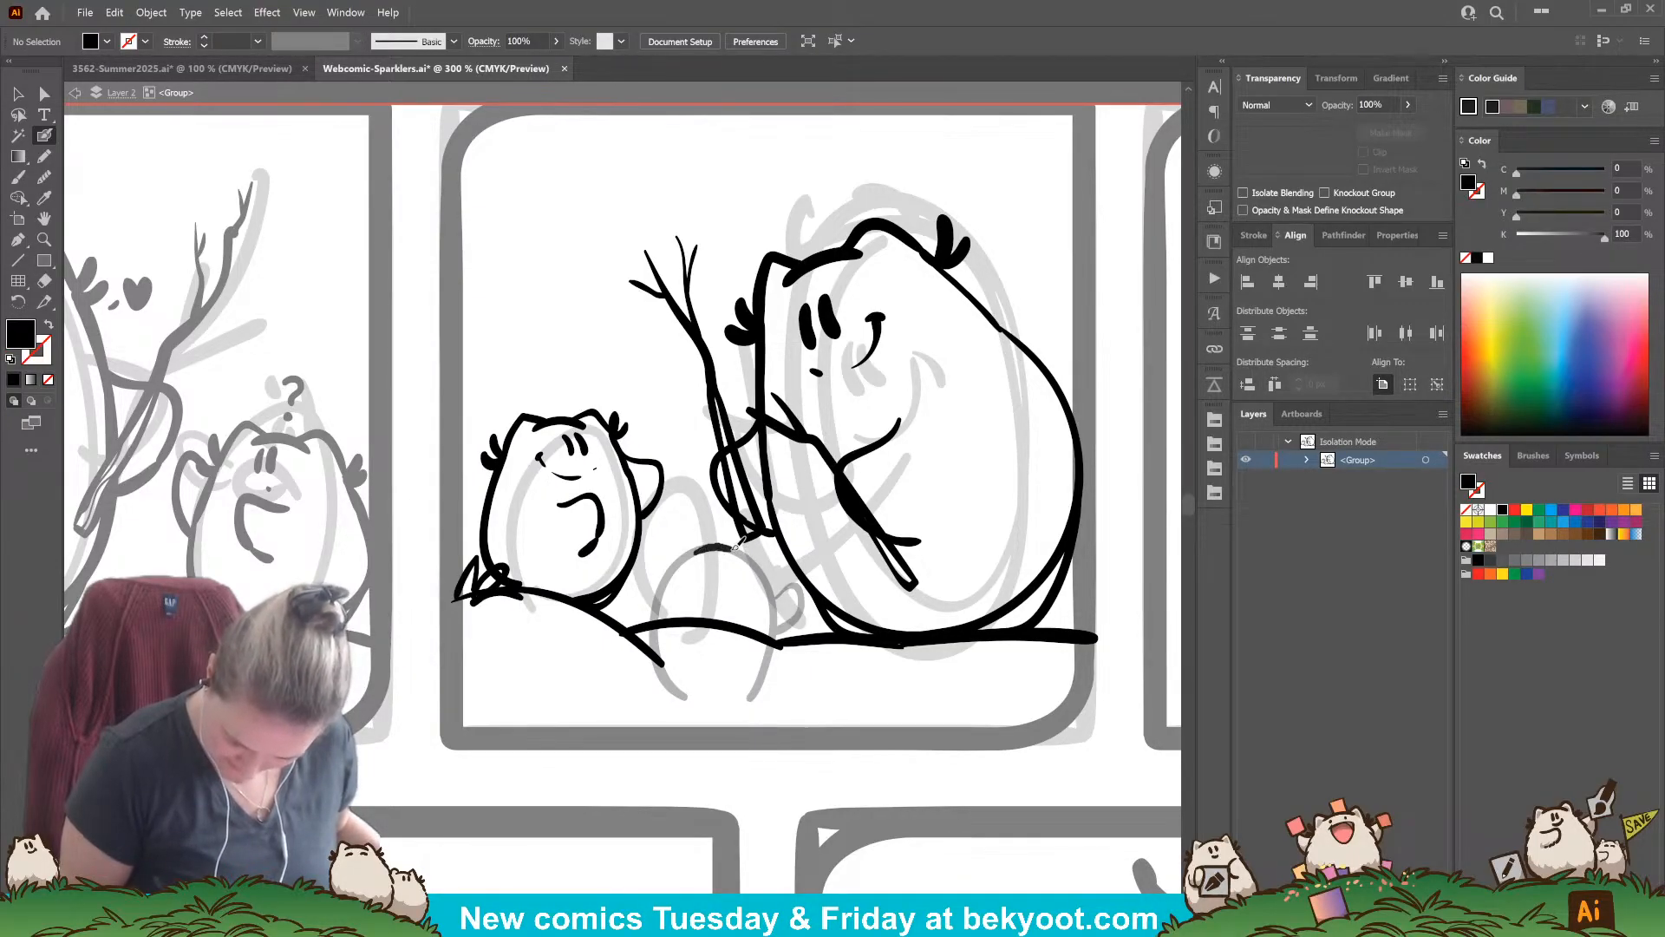
# Step: Draw the foreground figure's left ear and the small fur tuft beside it
pyautogui.hotkey('shift', 'x')
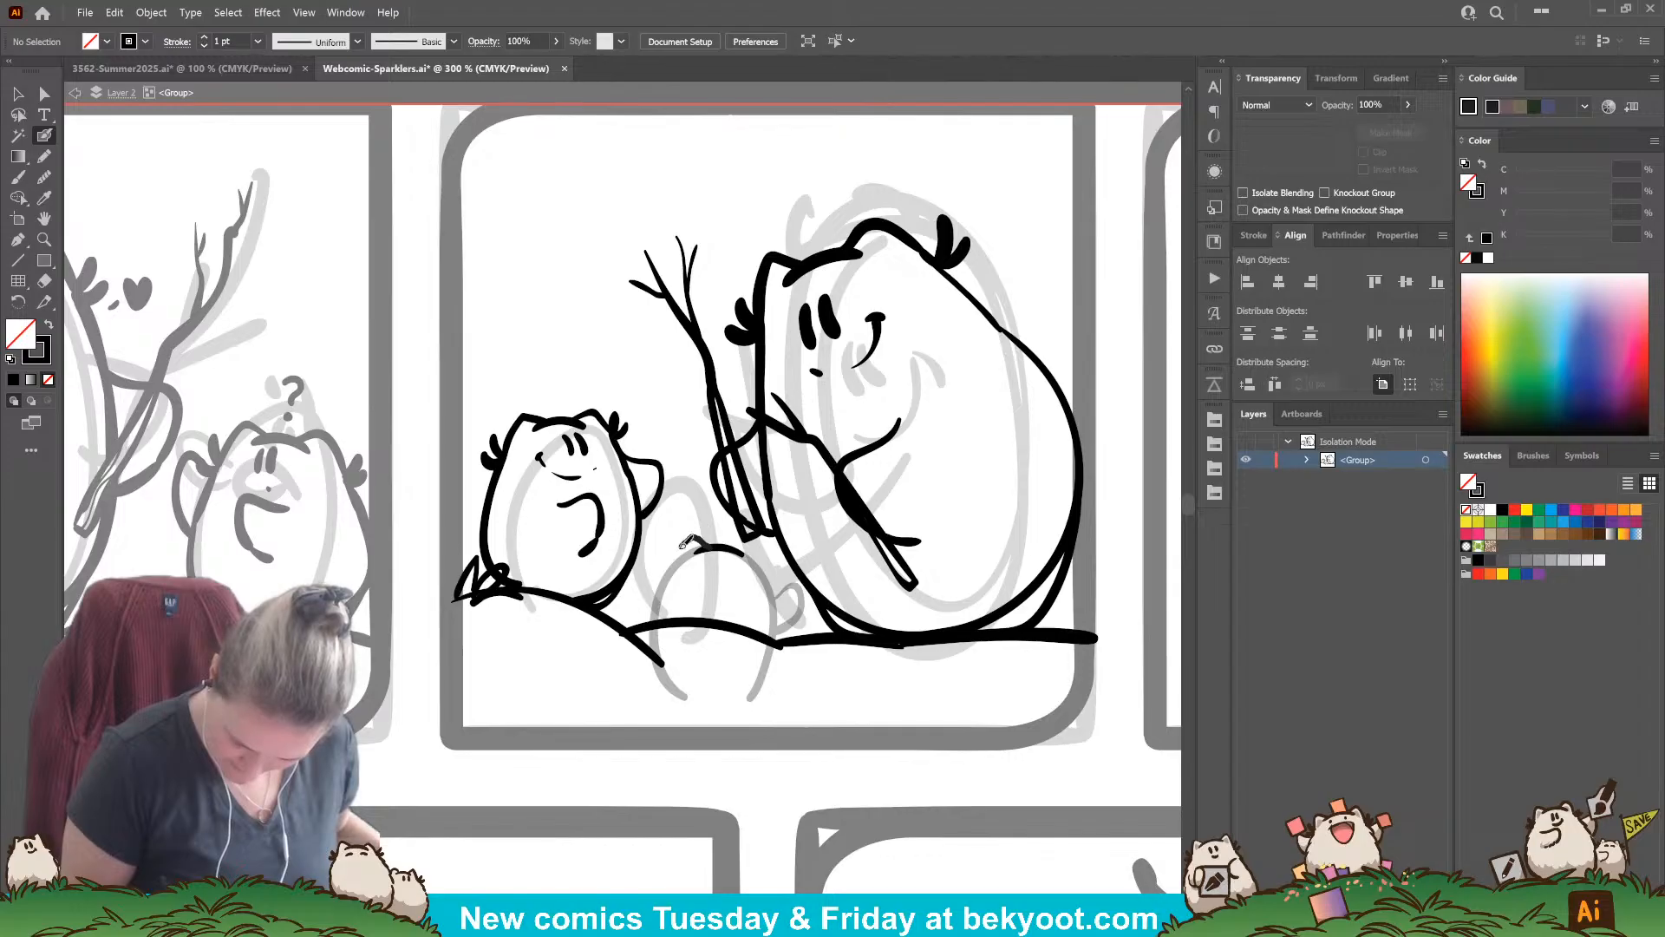
pyautogui.moveTo(682, 547); pyautogui.dragTo(669, 564)
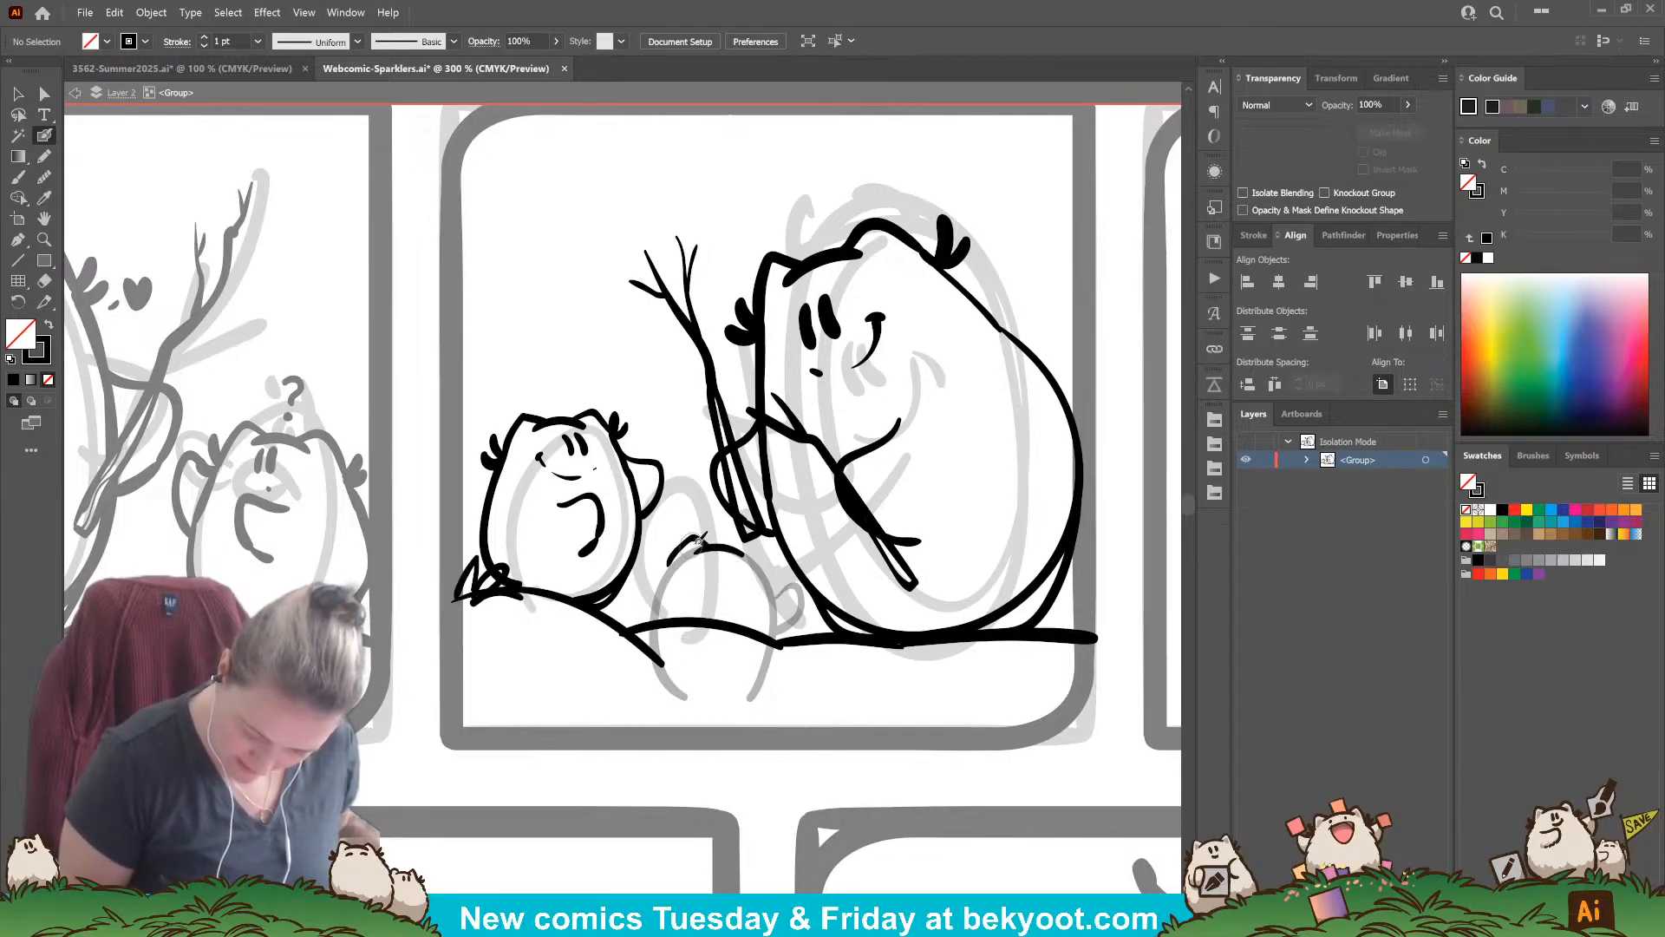
pyautogui.hotkey('ctrl', 'z')
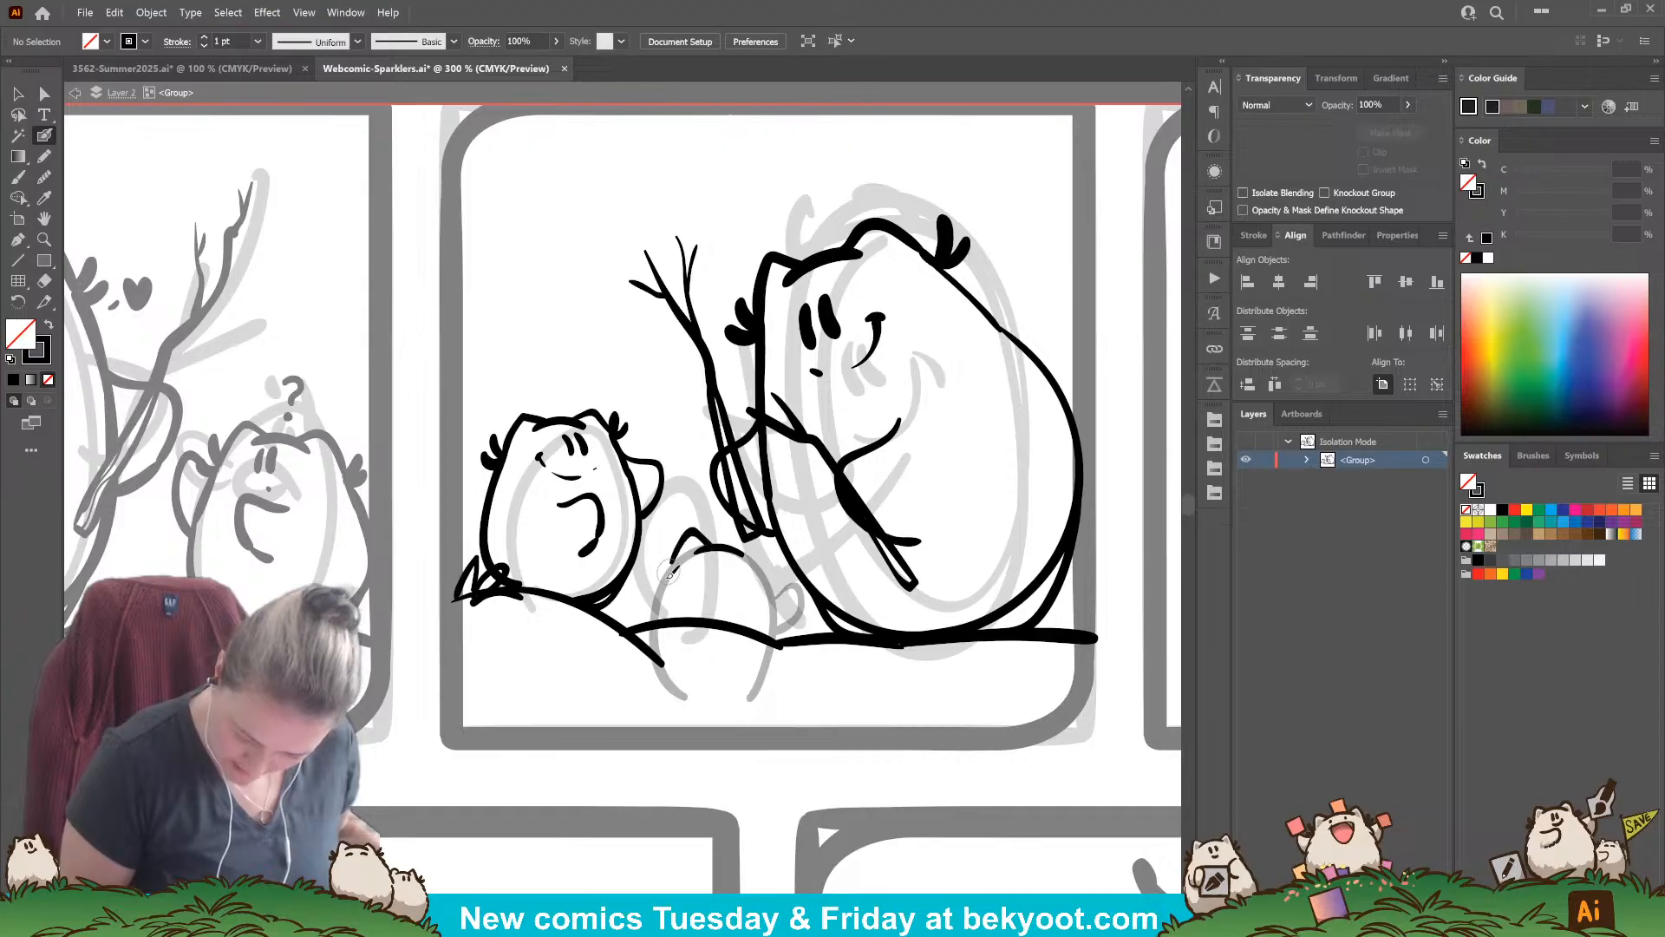
pyautogui.hotkey('ctrl', 'z')
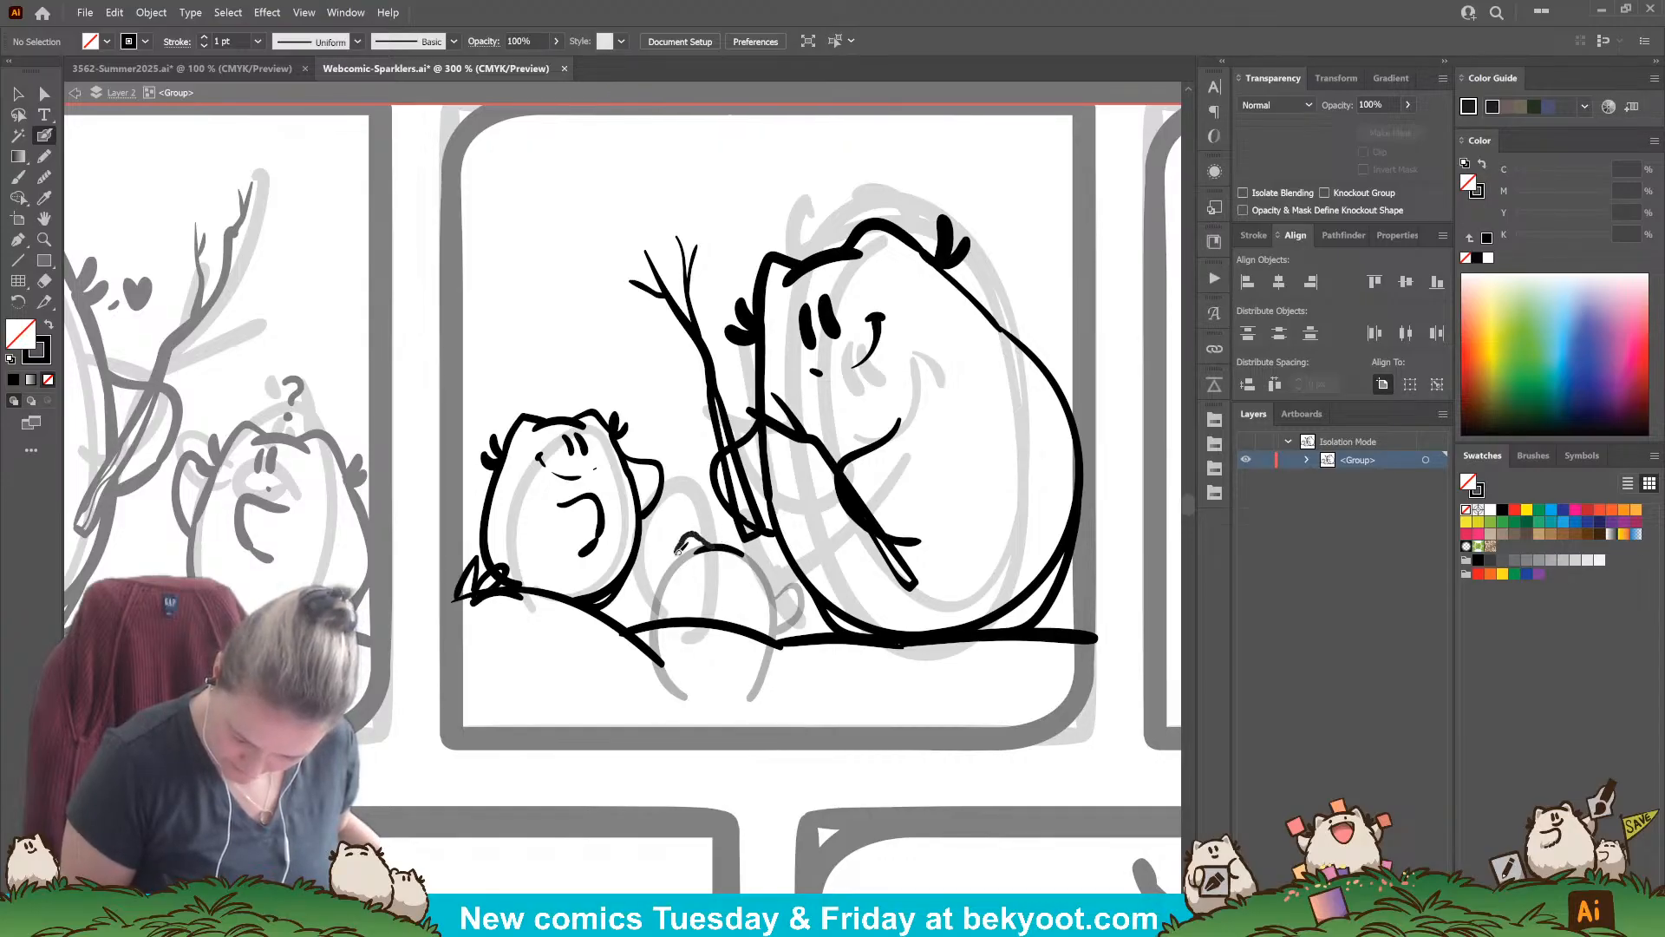
pyautogui.moveTo(683, 539); pyautogui.dragTo(672, 562)
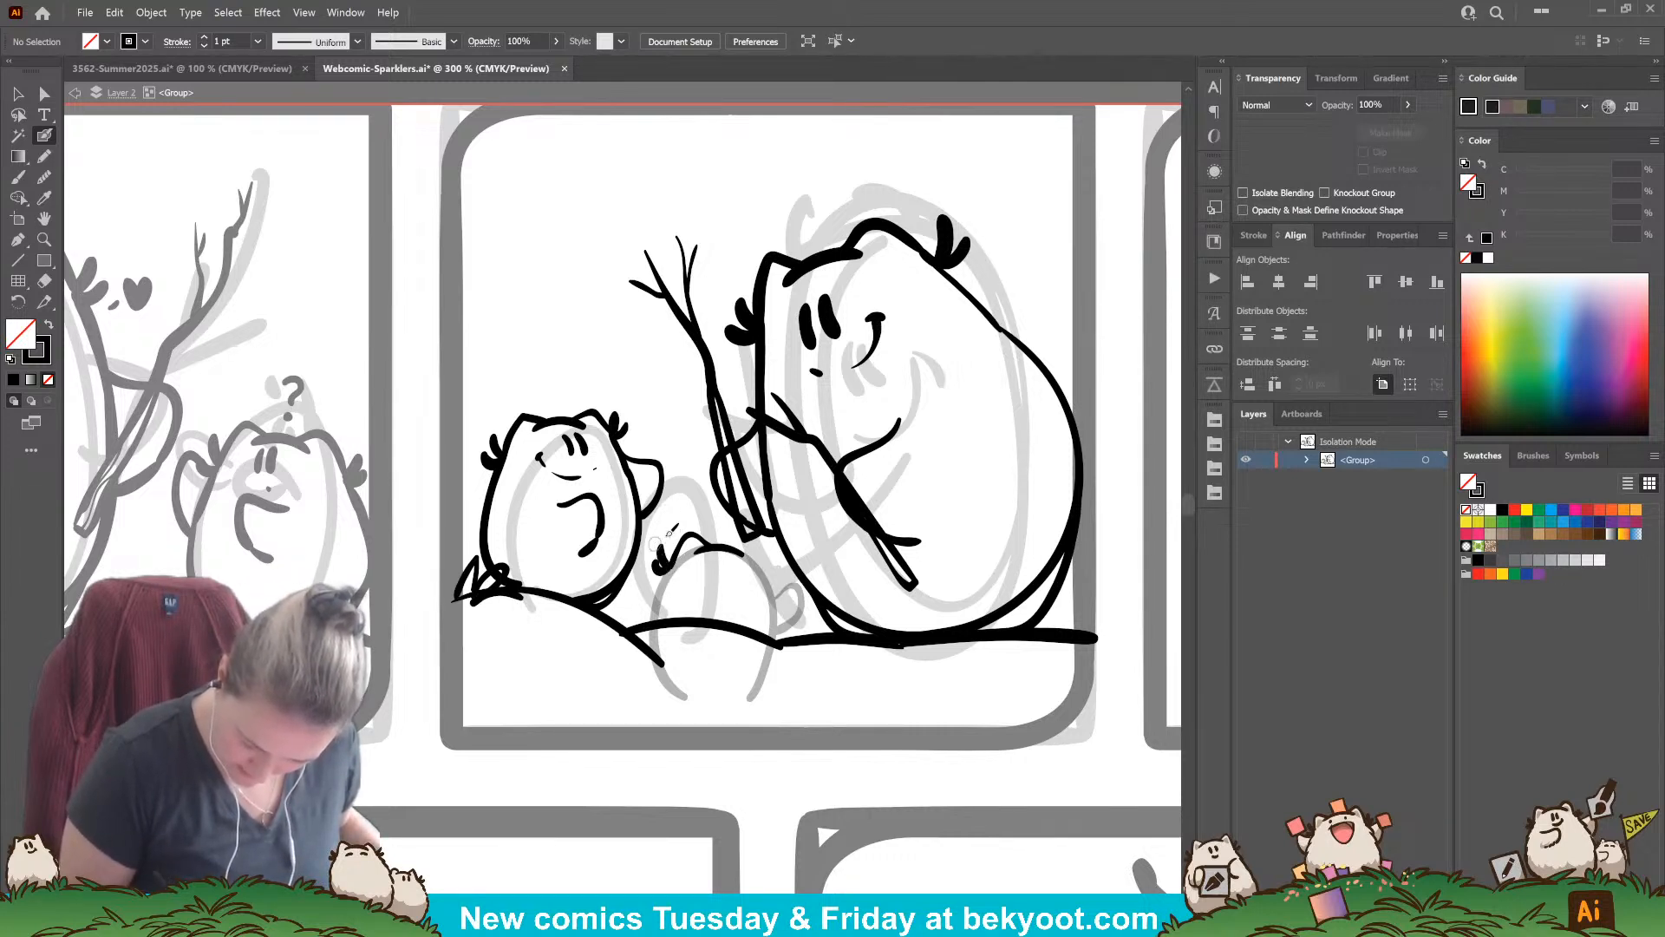
pyautogui.hotkey('ctrl', 'z')
pyautogui.moveTo(673, 564); pyautogui.dragTo(656, 566)
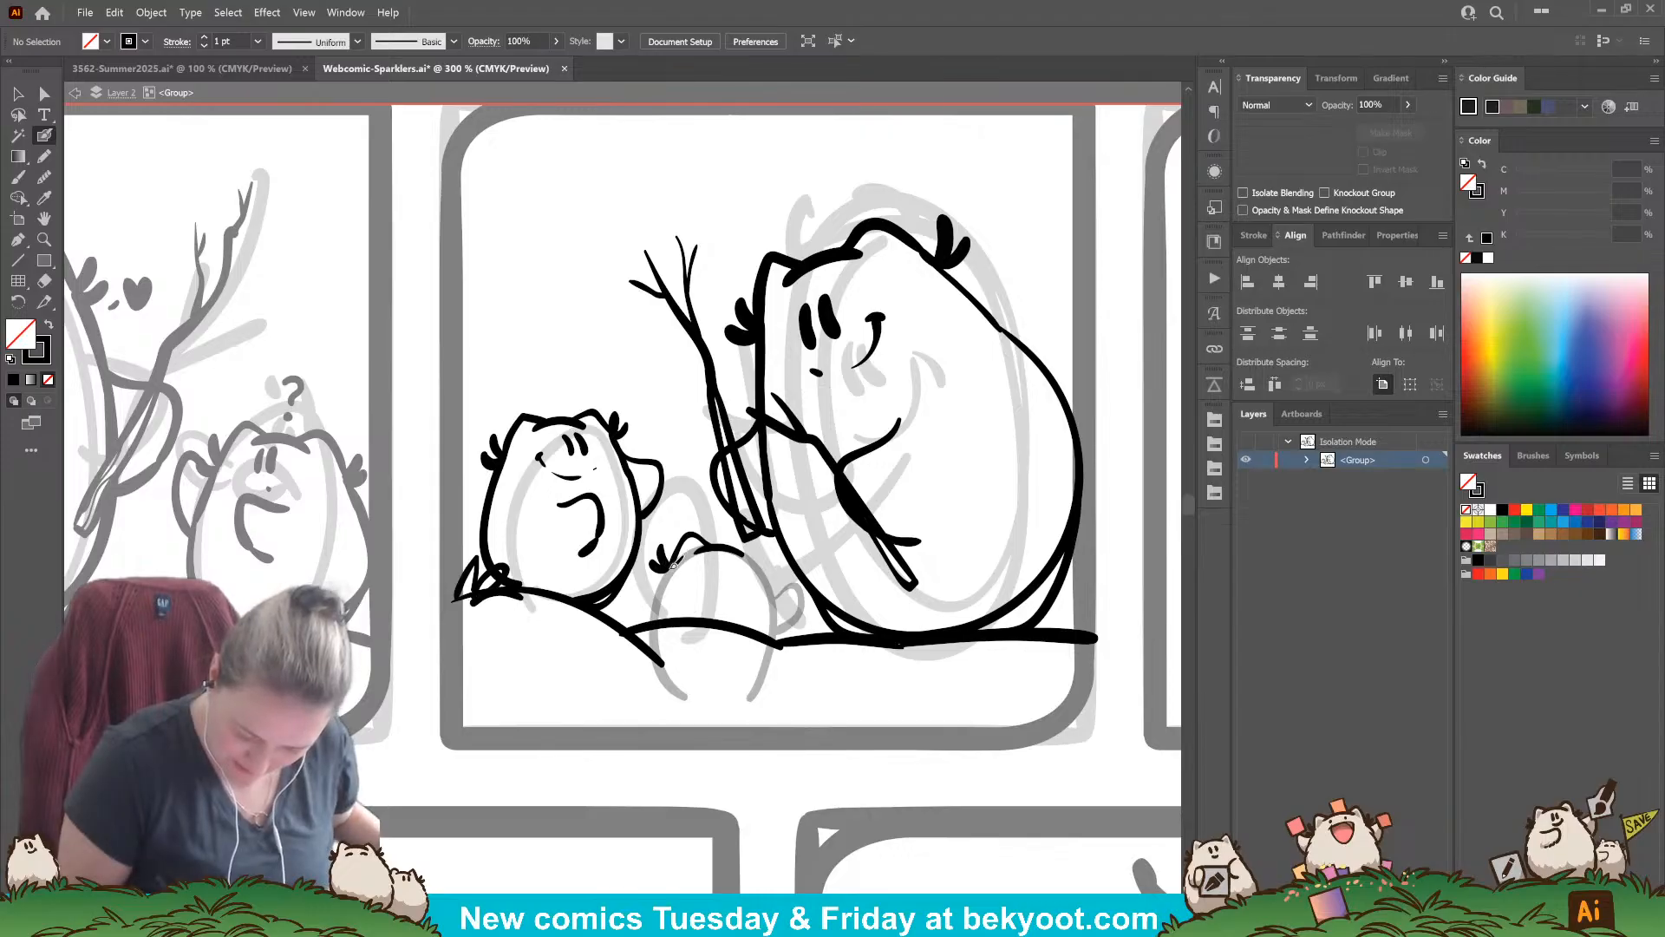
# Step: Ink the left side and rounded bottom of the foreground figure's body, starting below the fur tuft
pyautogui.moveTo(655, 602)
pyautogui.mouseDown()
pyautogui.moveTo(642, 666)
pyautogui.moveTo(663, 690)
pyautogui.moveTo(716, 700)
pyautogui.mouseUp()
pyautogui.hotkey('ctrl', 'z')
pyautogui.hotkey('ctrl', 'z')
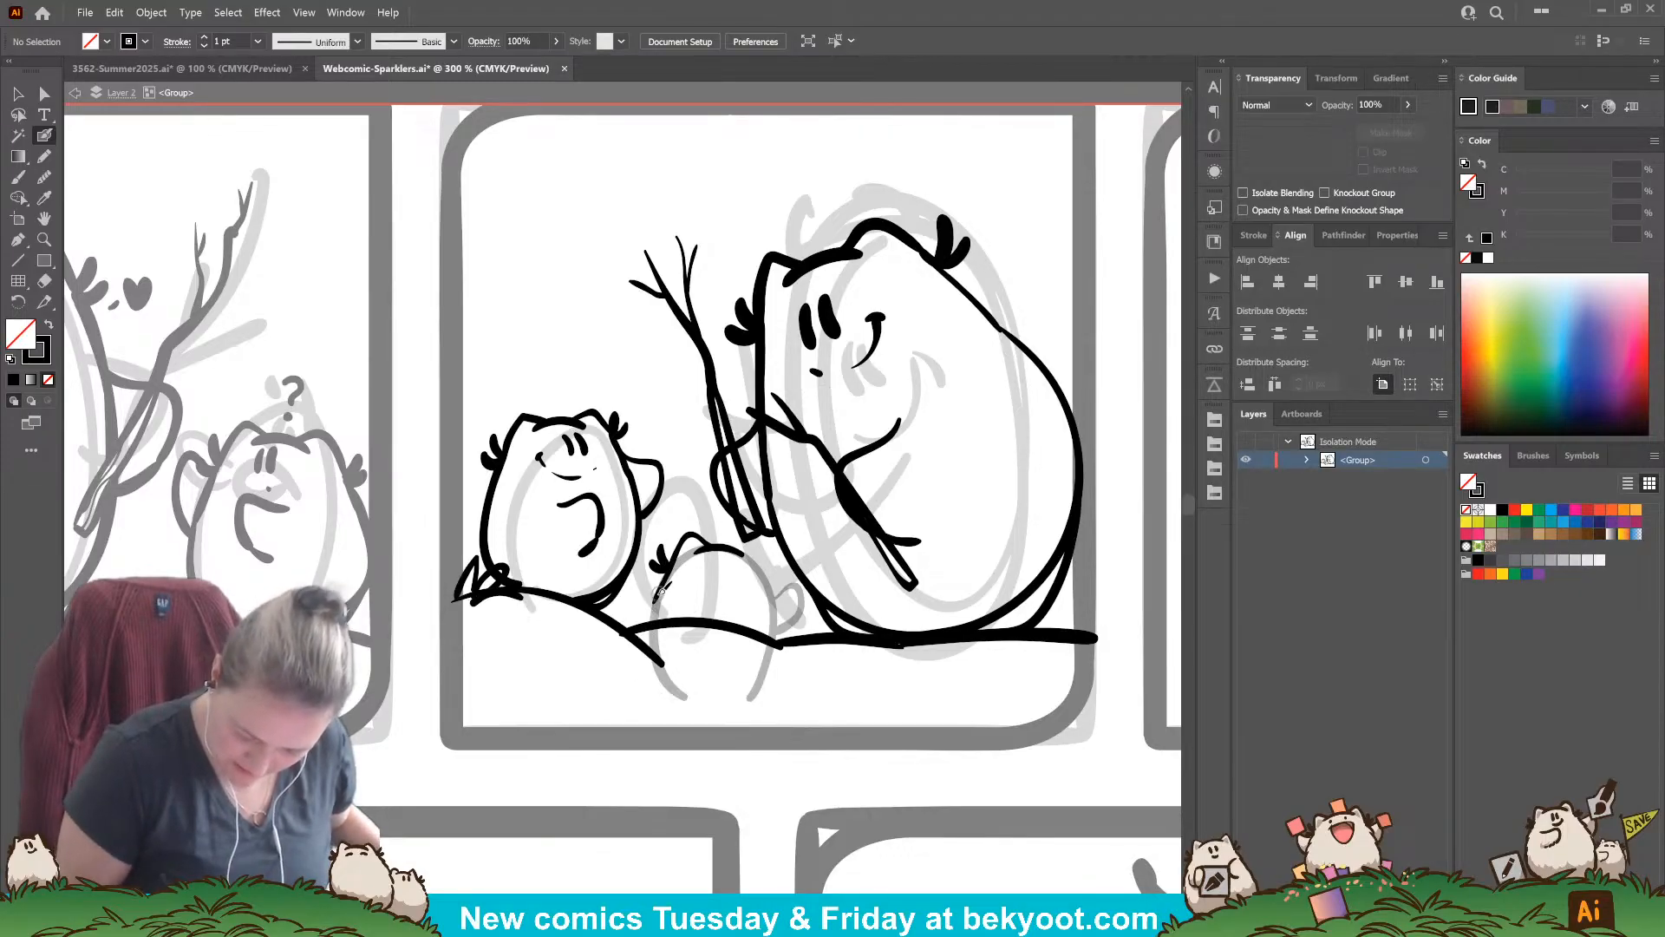
pyautogui.moveTo(657, 595)
pyautogui.mouseDown()
pyautogui.moveTo(643, 638)
pyautogui.moveTo(659, 685)
pyautogui.moveTo(698, 703)
pyautogui.mouseUp()
pyautogui.hotkey('ctrl', 'z')
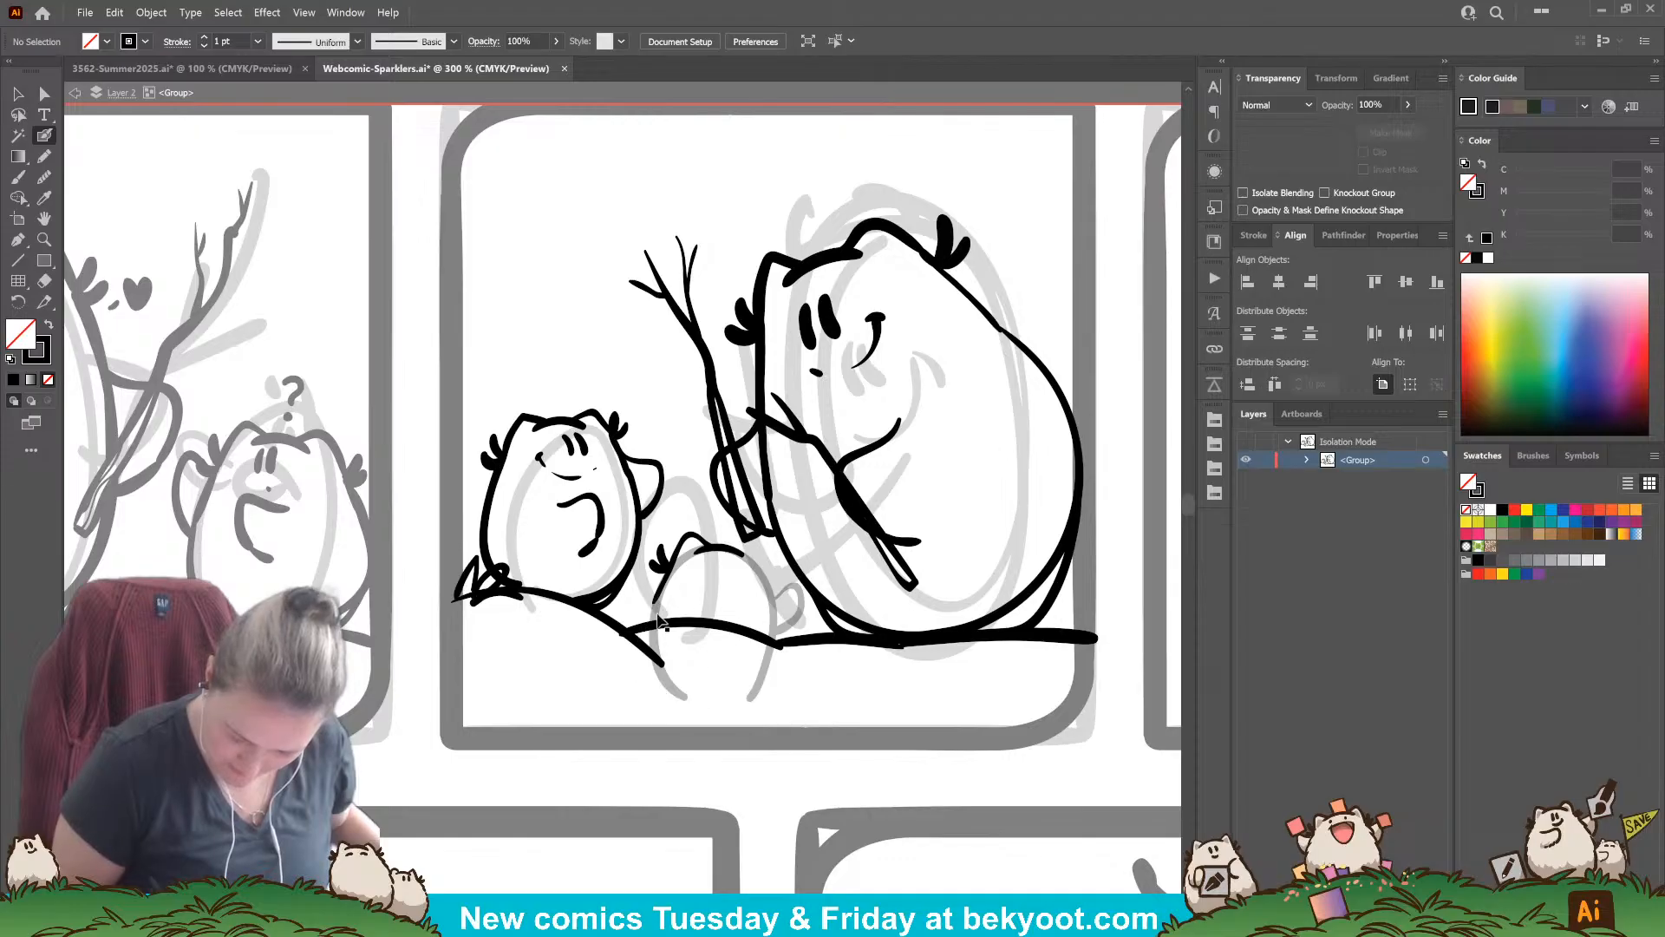
pyautogui.moveTo(677, 578)
pyautogui.mouseDown()
pyautogui.moveTo(650, 660)
pyautogui.moveTo(696, 687)
pyautogui.moveTo(741, 675)
pyautogui.mouseUp()
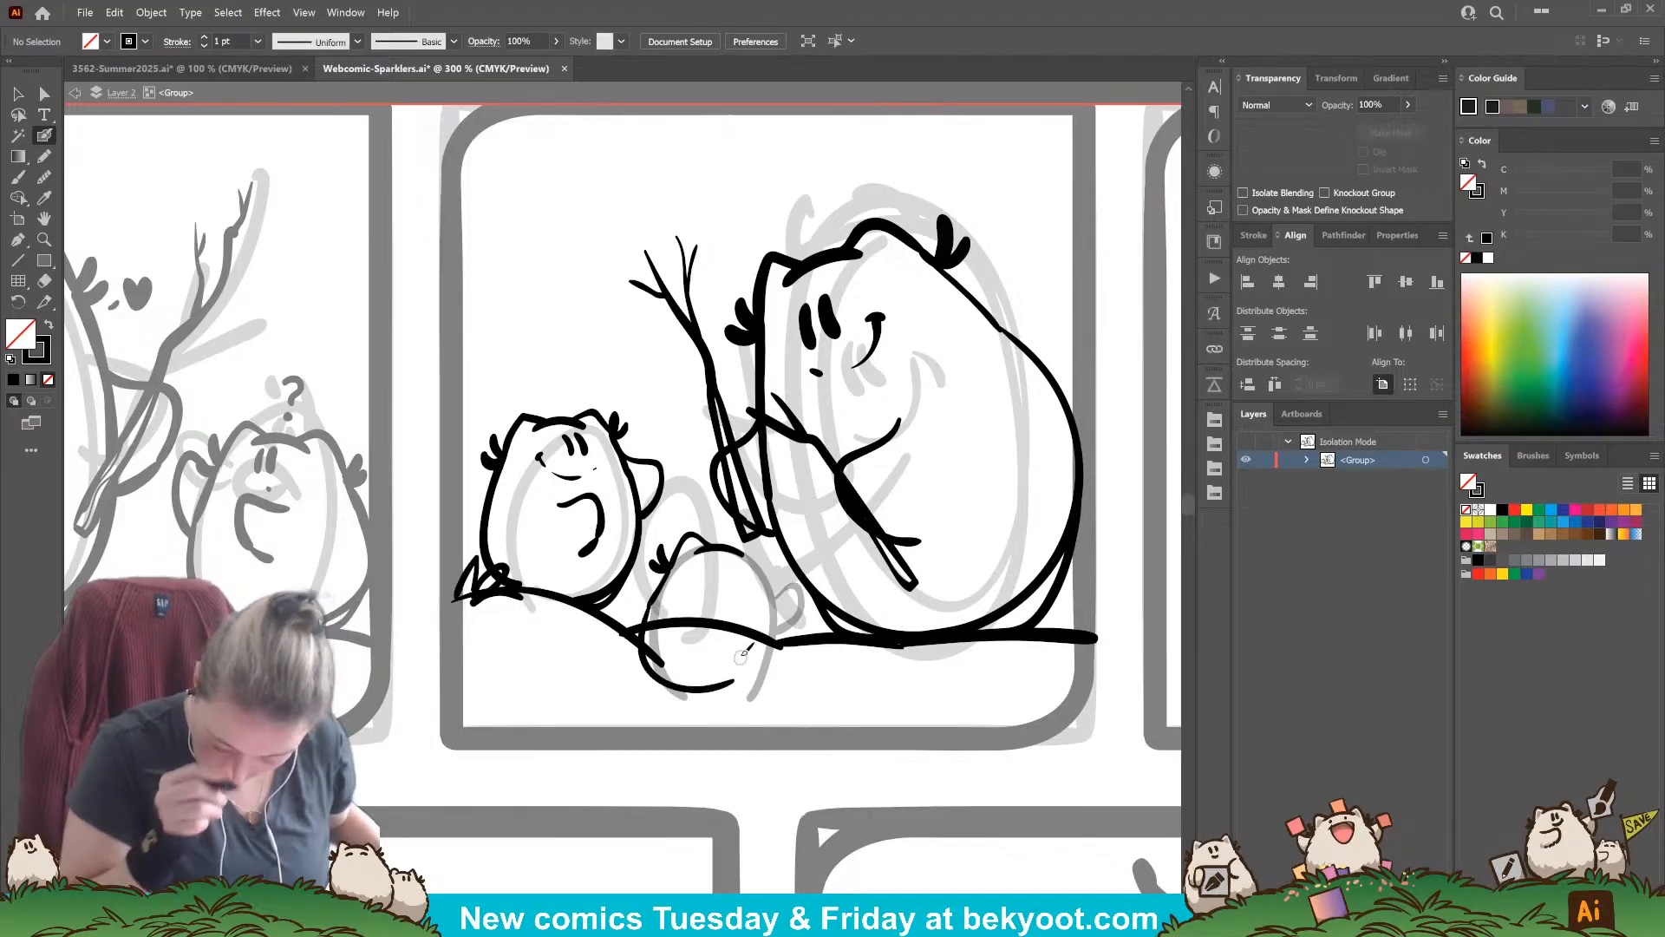
pyautogui.hotkey('ctrl', 'z')
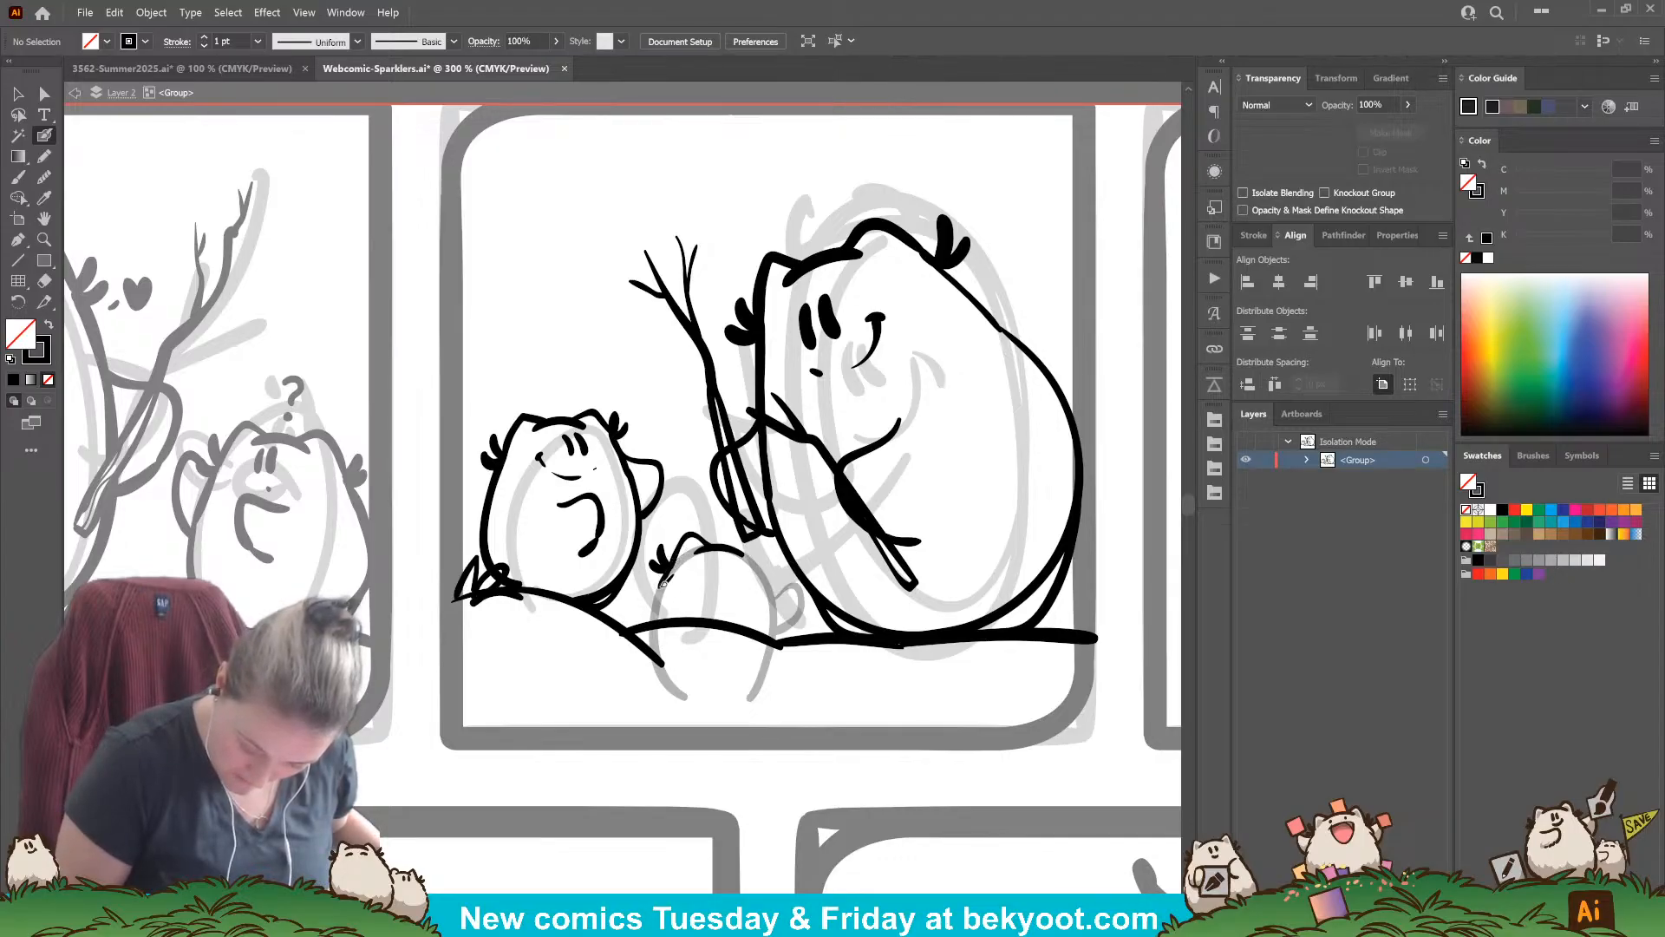
pyautogui.moveTo(665, 584)
pyautogui.mouseDown()
pyautogui.moveTo(645, 639)
pyautogui.moveTo(669, 682)
pyautogui.moveTo(760, 683)
pyautogui.mouseUp()
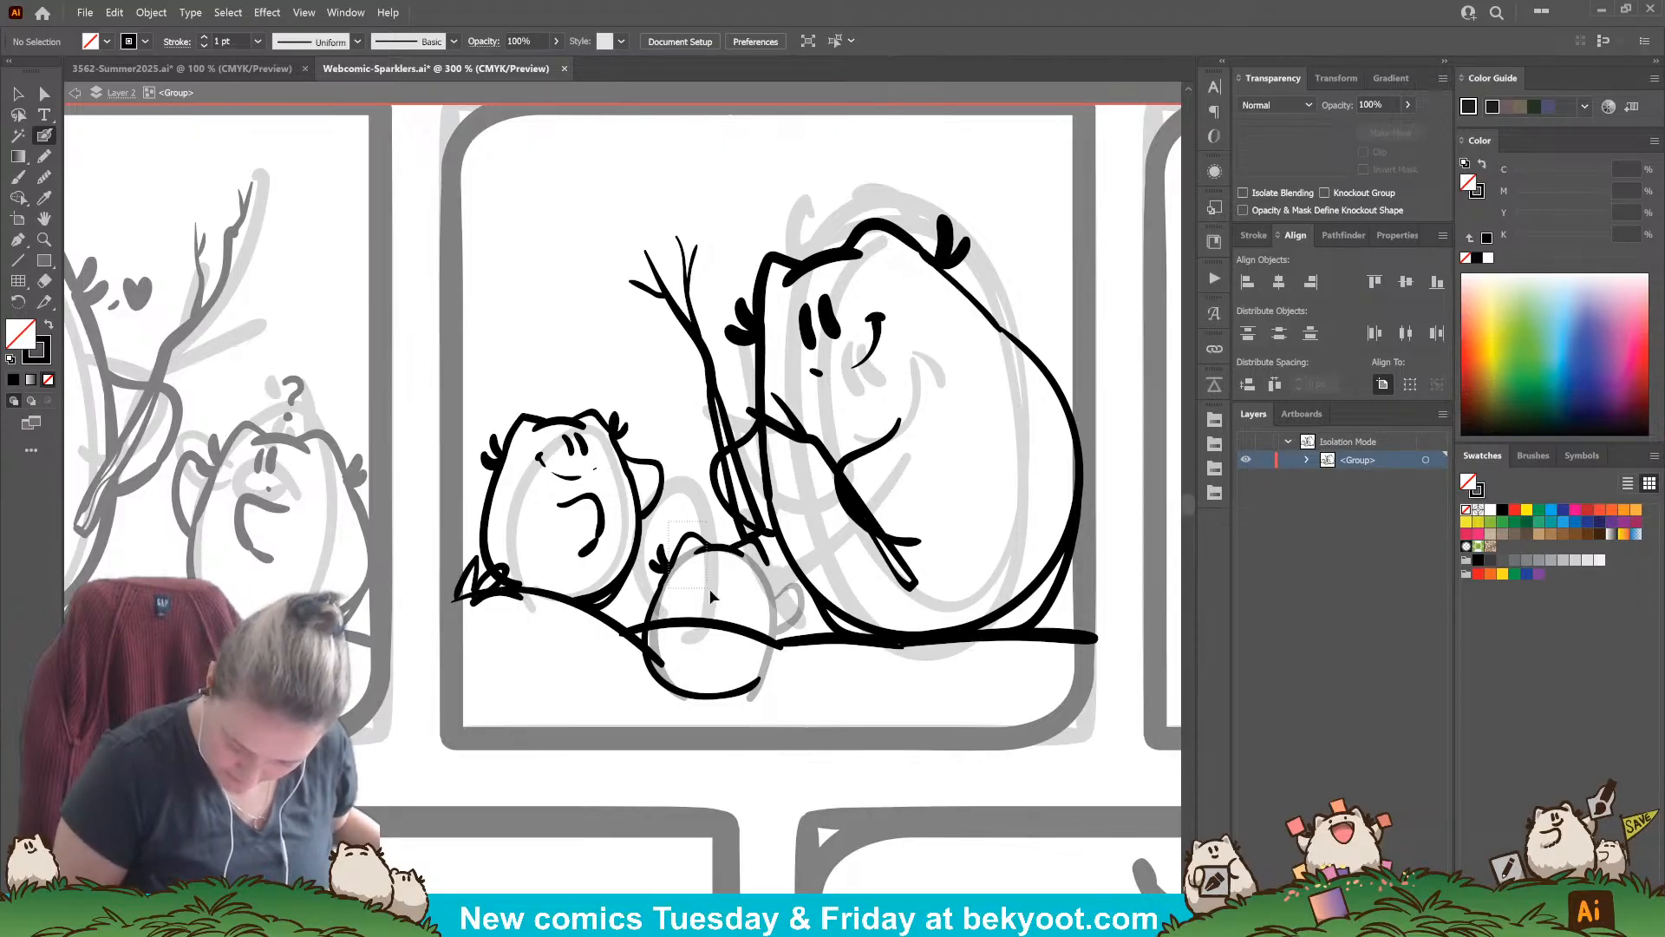
# Step: Group the foreground figure's inked strokes without the faded sketch and scale them down to about 81 by 106 px
pyautogui.moveTo(710, 588); pyautogui.dragTo(707, 589)
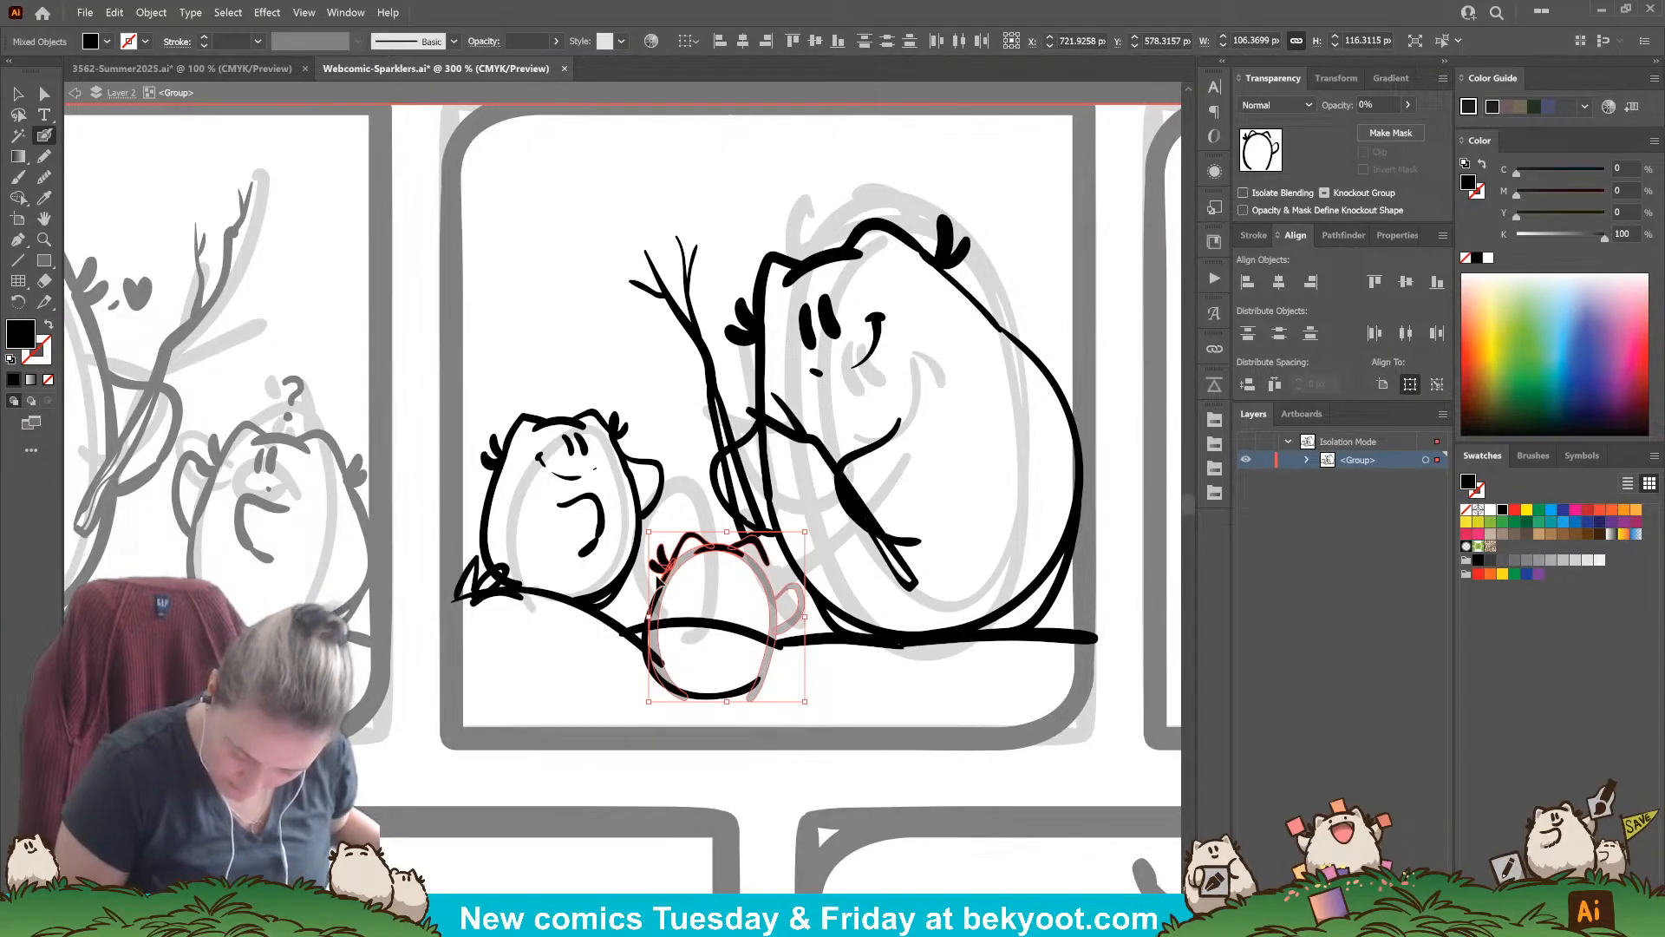
pyautogui.moveTo(681, 701); pyautogui.dragTo(682, 703)
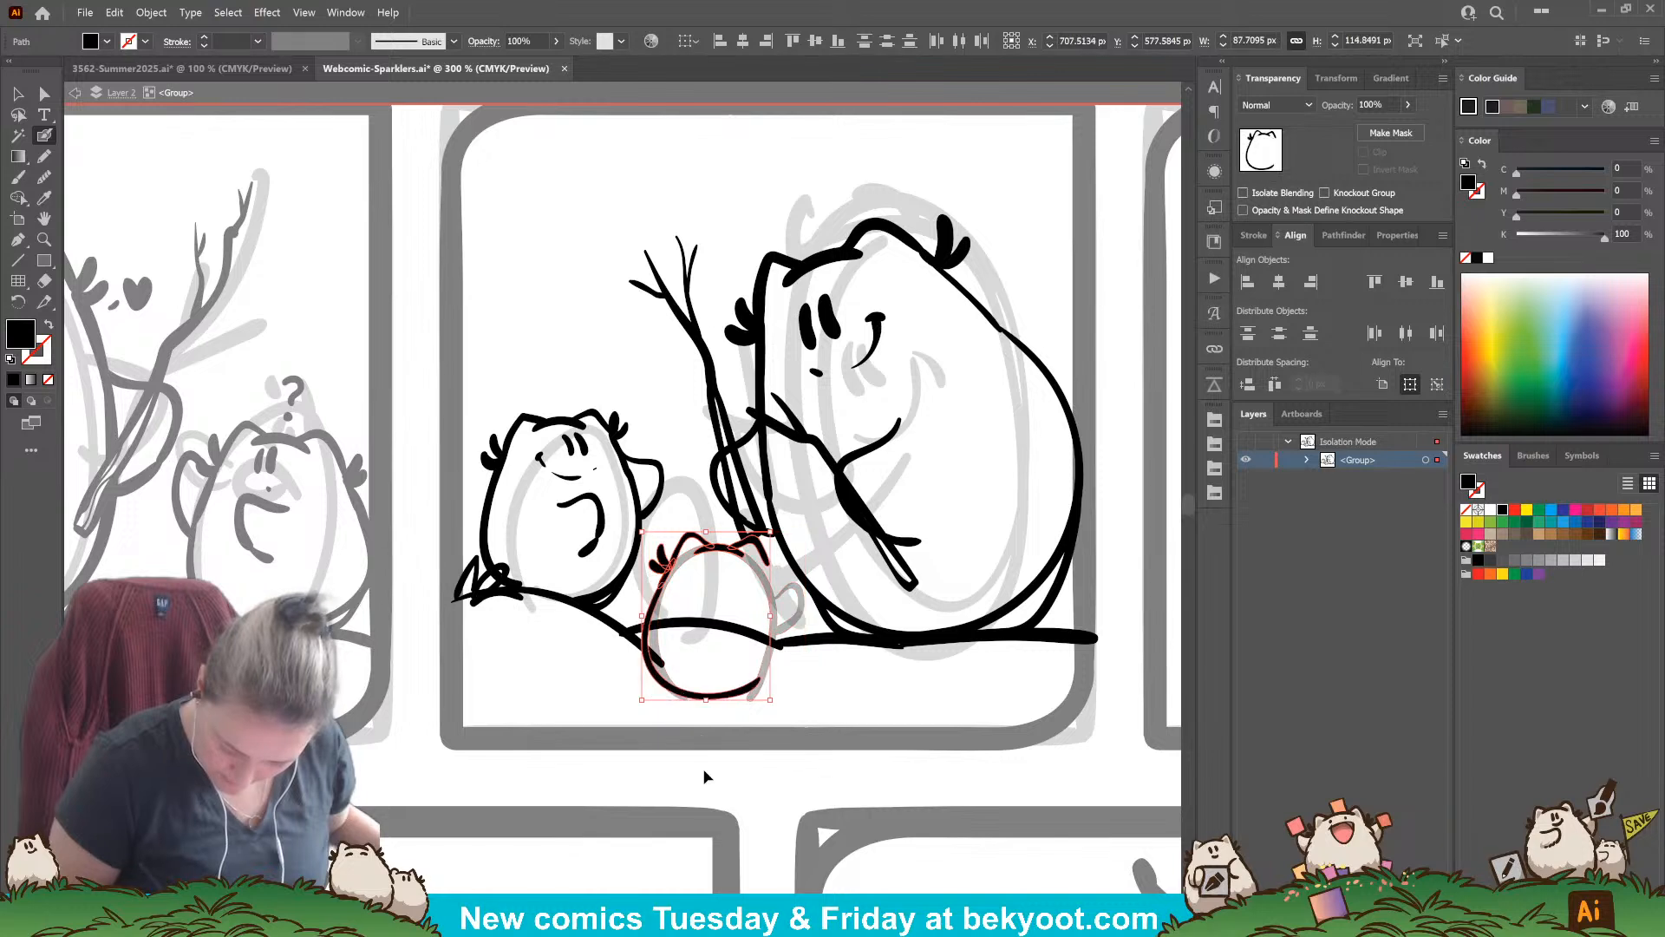
pyautogui.hotkey('ctrl', 'g')
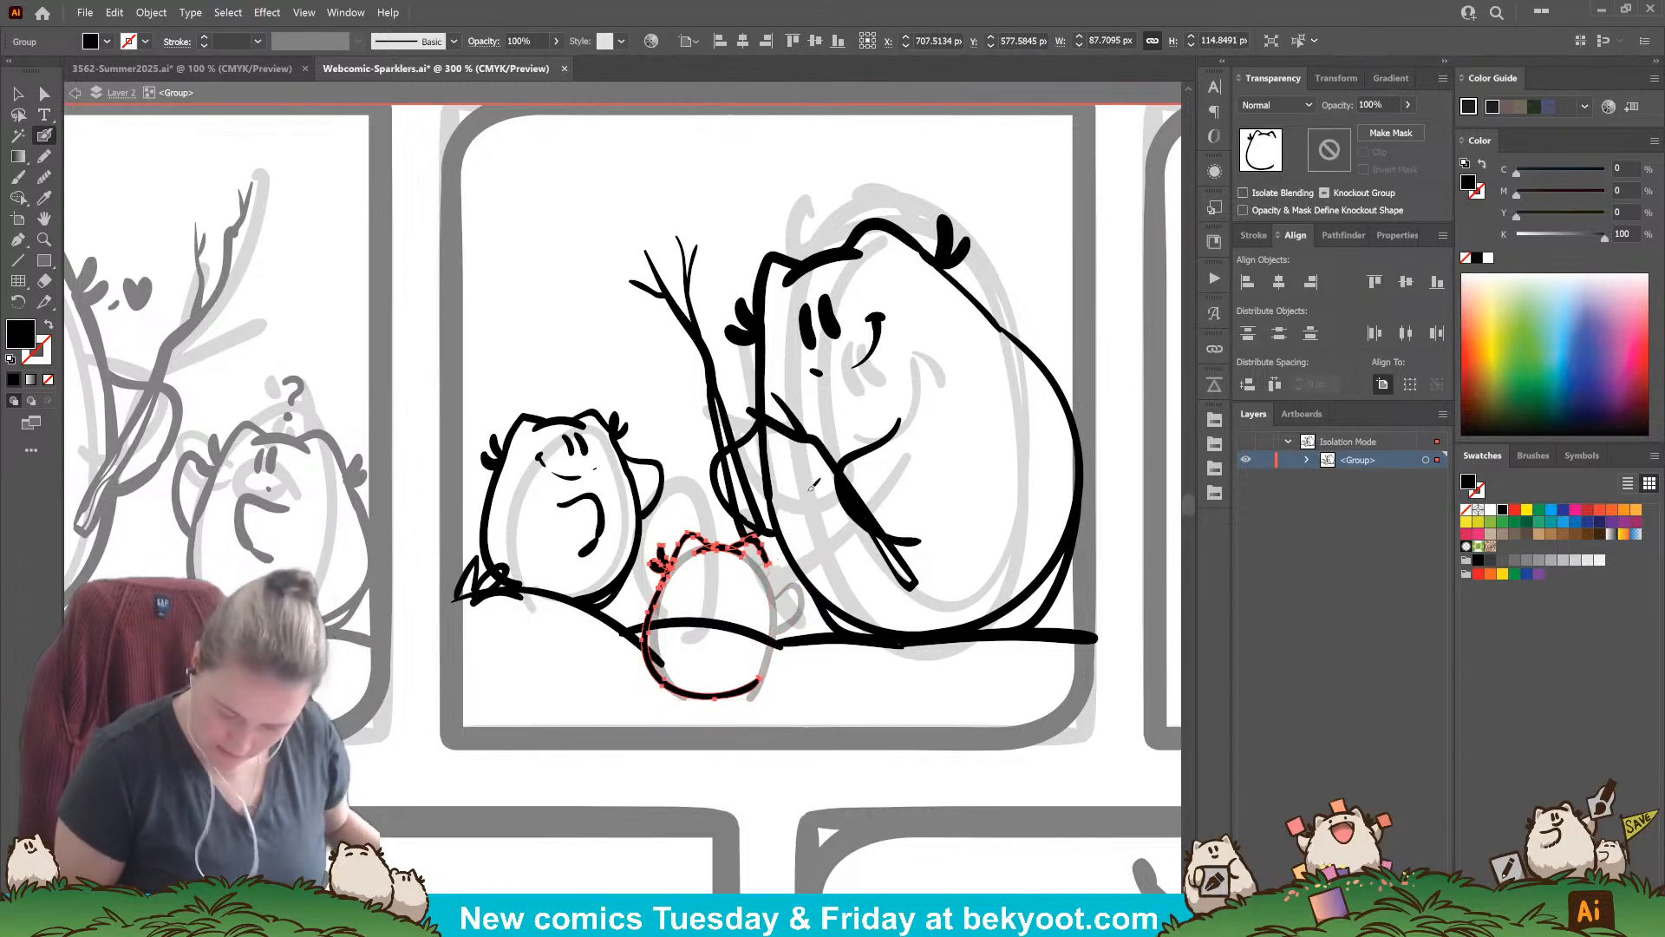
pyautogui.moveTo(771, 531); pyautogui.dragTo(759, 544)
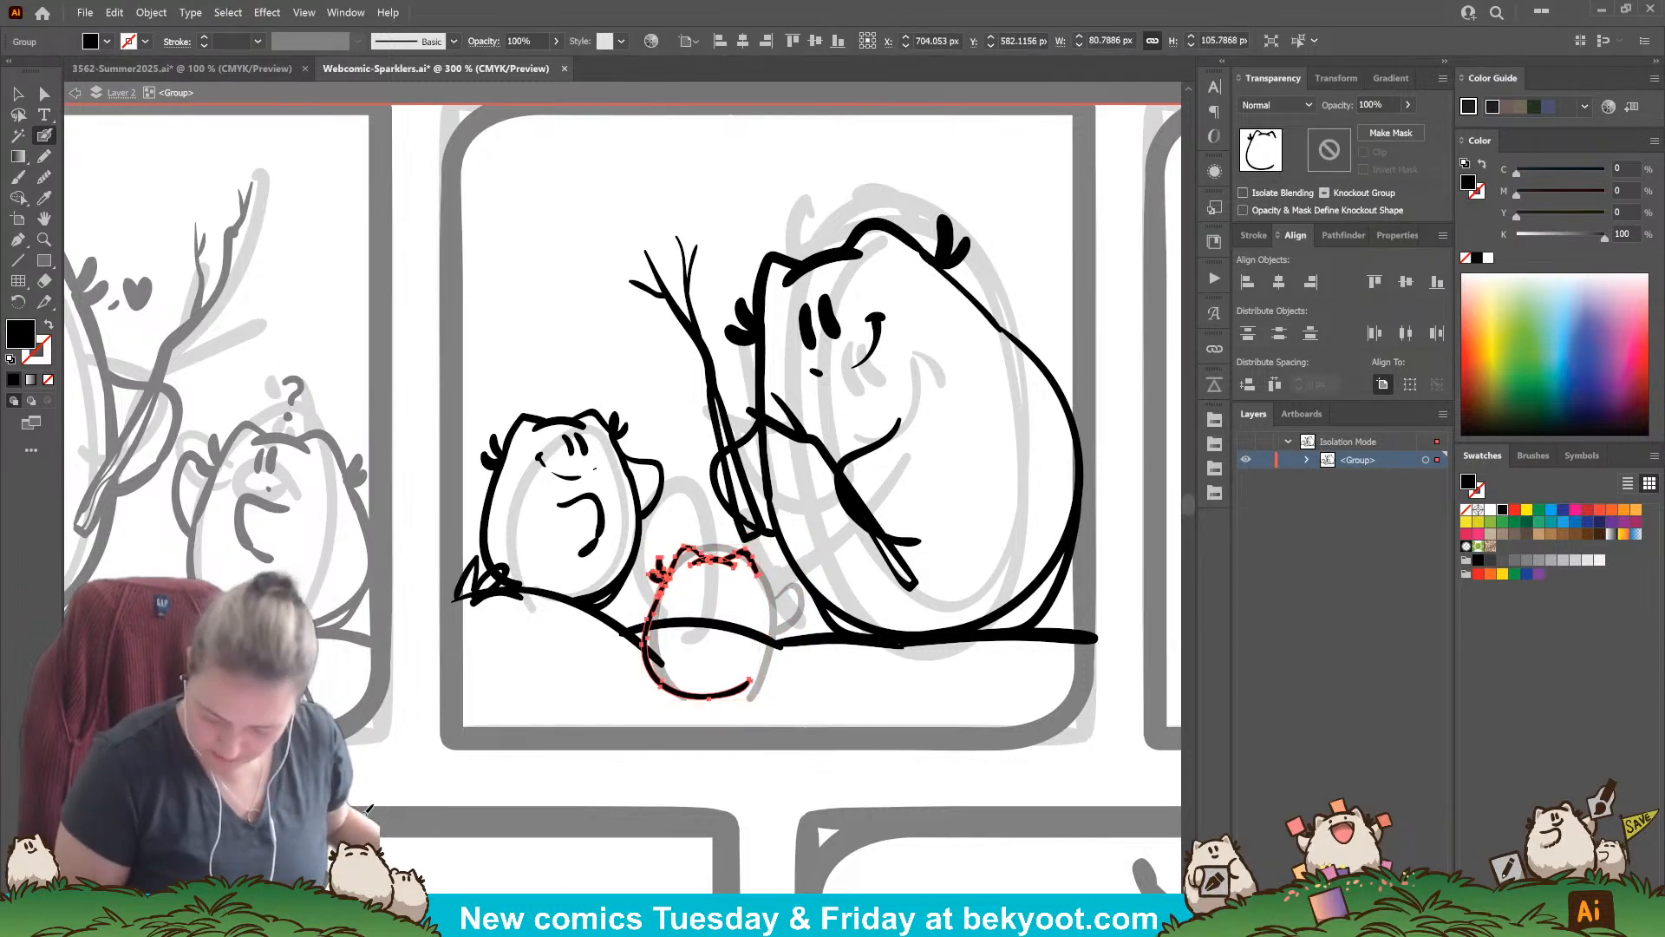
# Step: Inside the foreground figure's group, add the right fur tuft and close the right side of the body outline
pyautogui.press('ctrl')
pyautogui.doubleClick(726, 694)
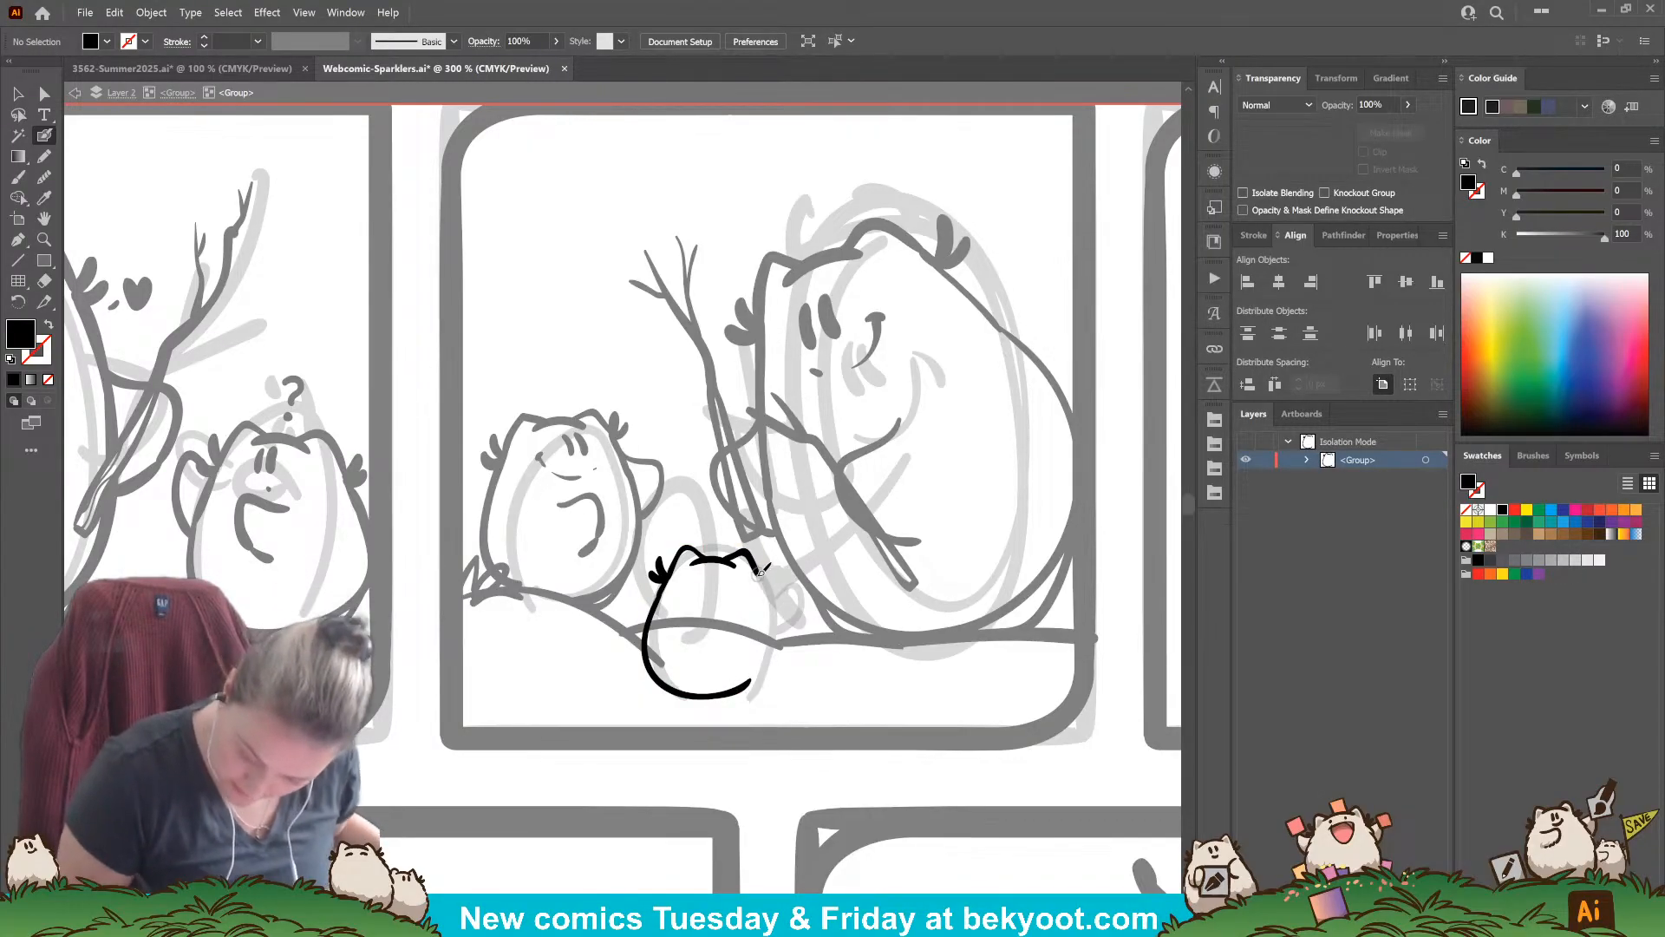
pyautogui.moveTo(760, 562); pyautogui.dragTo(770, 574)
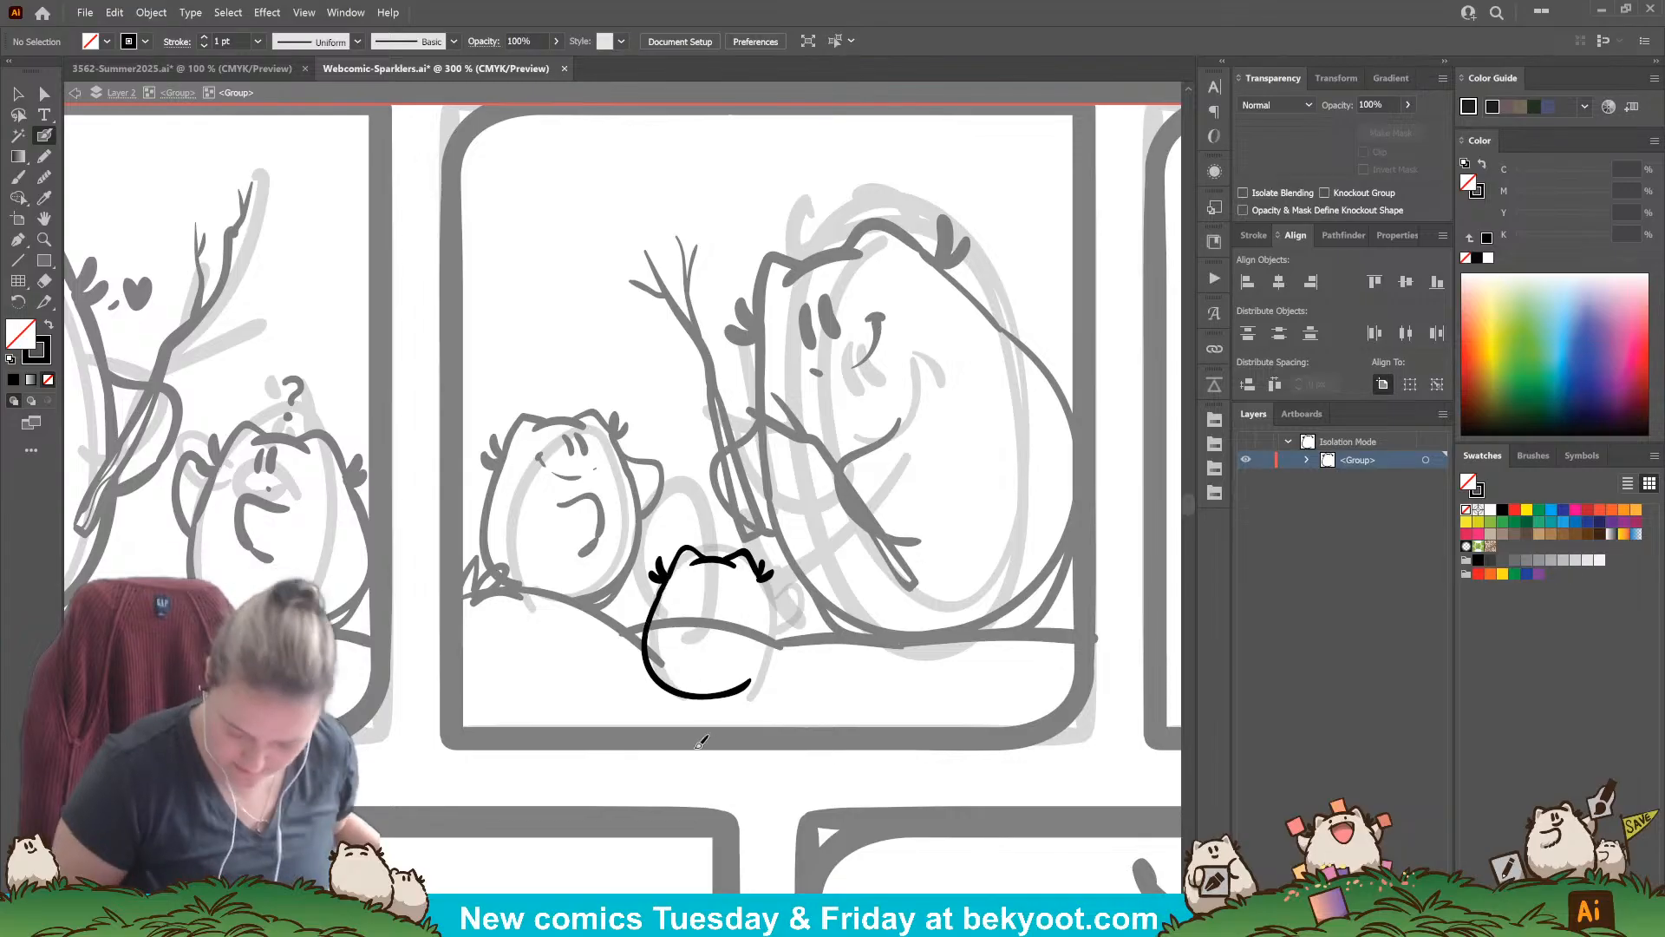
pyautogui.moveTo(760, 687); pyautogui.dragTo(751, 694)
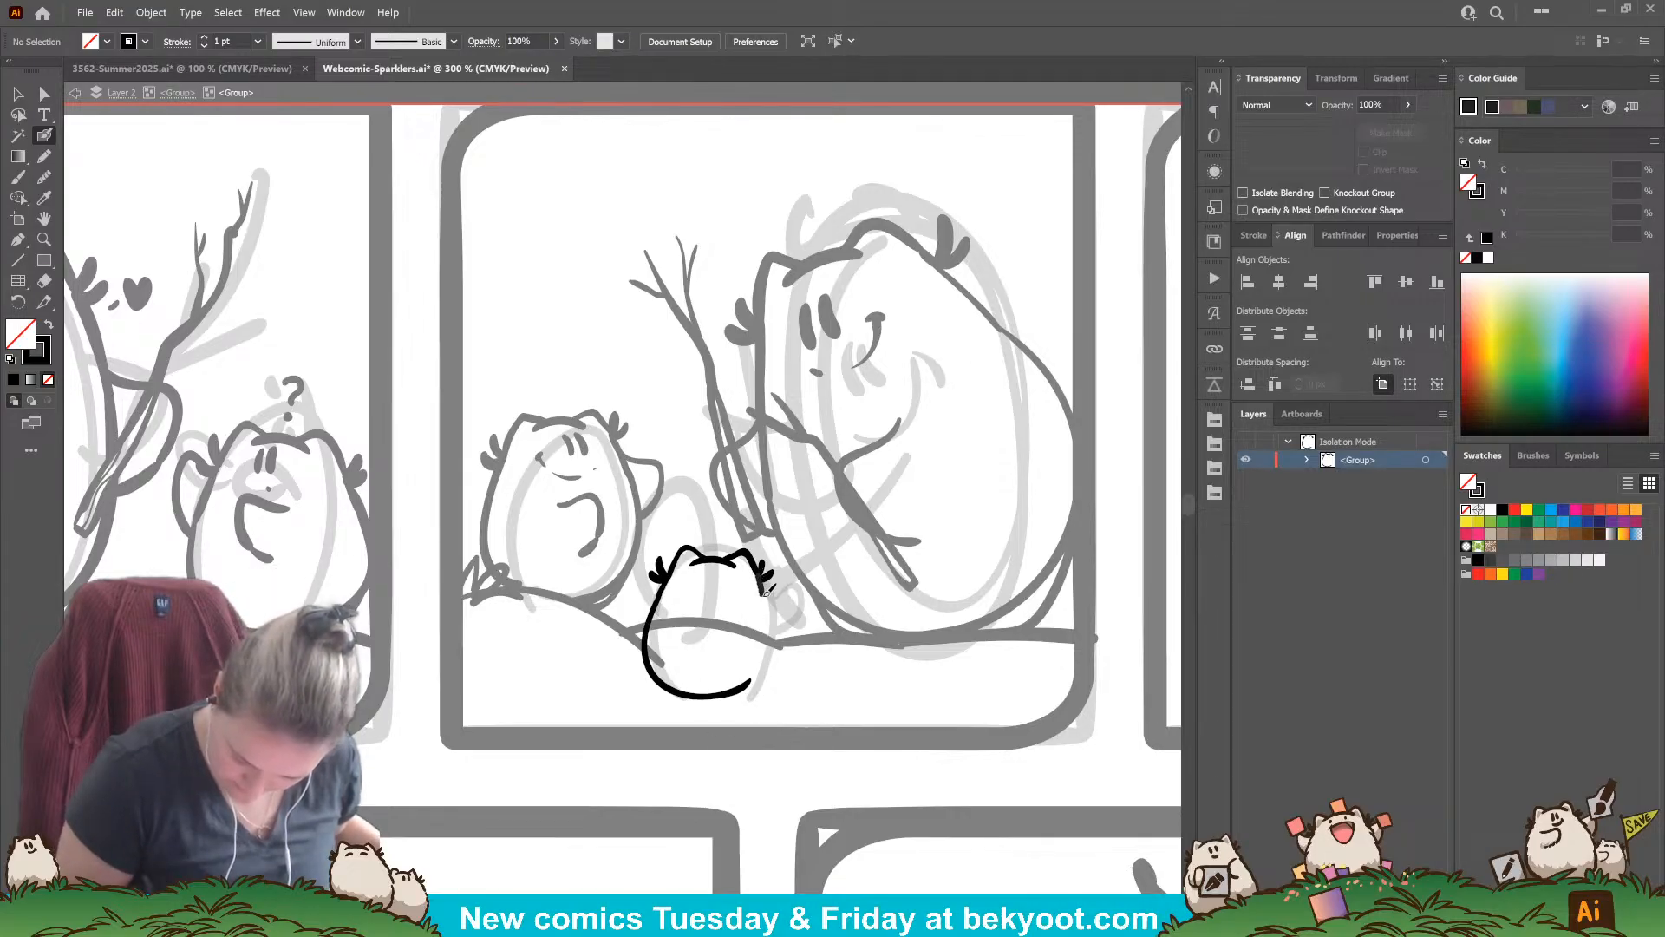
pyautogui.moveTo(767, 589)
pyautogui.mouseDown()
pyautogui.moveTo(781, 657)
pyautogui.moveTo(737, 696)
pyautogui.mouseUp()
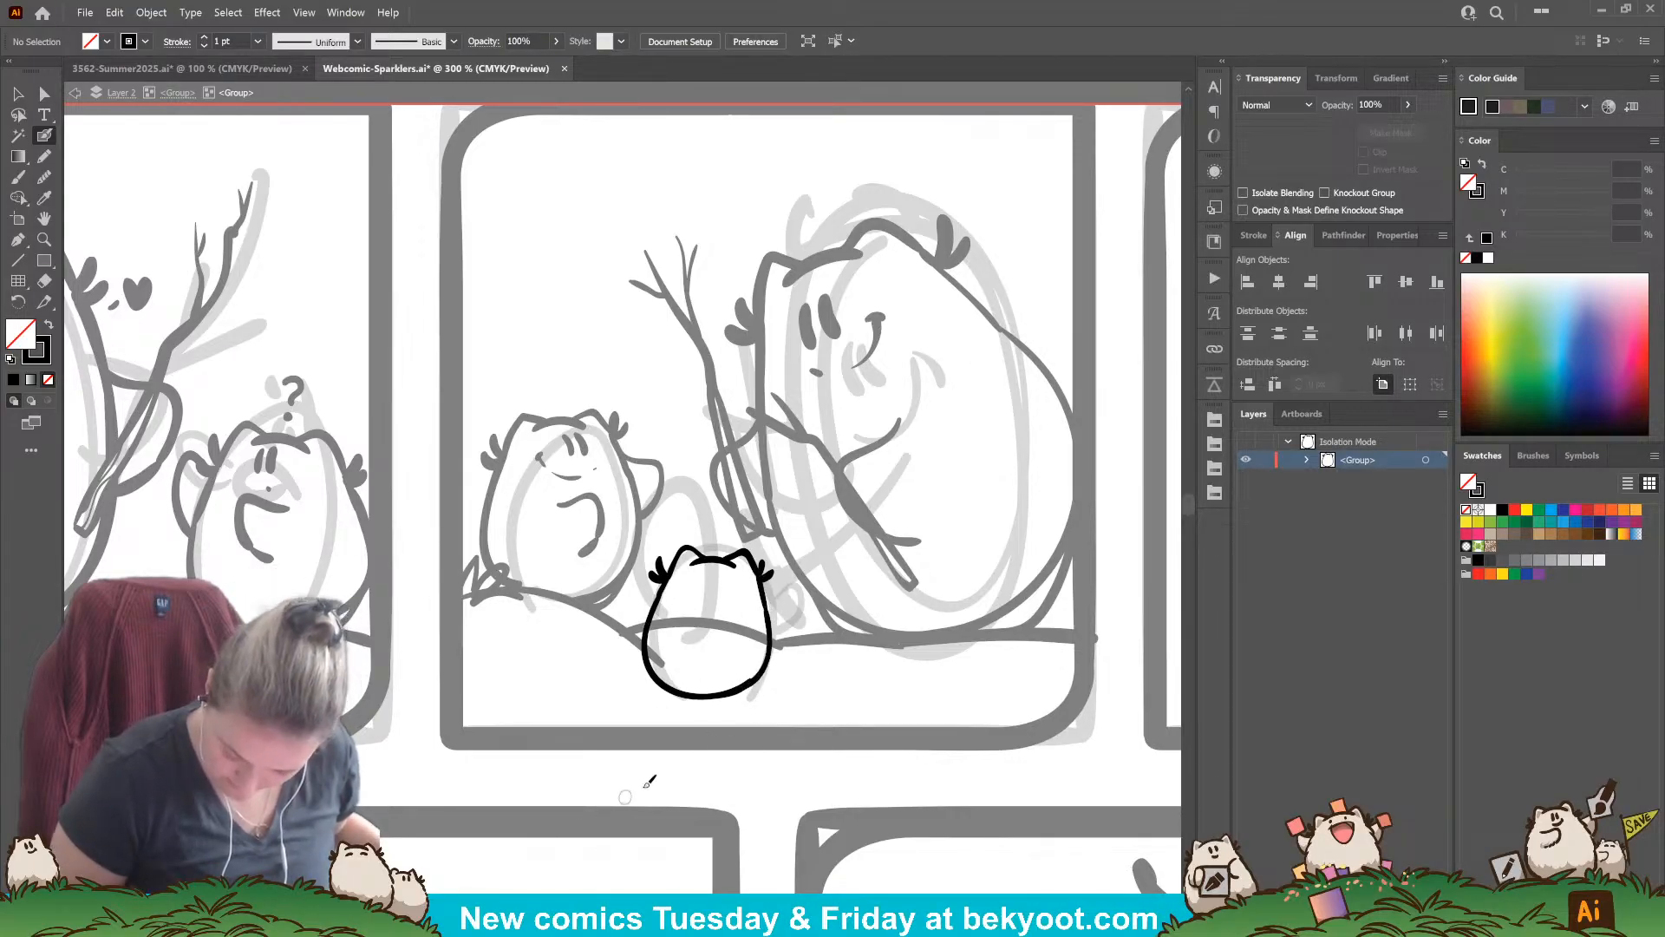
# Step: Draw a curved line down the foreground figure's back and a small round tail at its base
pyautogui.moveTo(713, 555)
pyautogui.mouseDown()
pyautogui.moveTo(683, 639)
pyautogui.moveTo(689, 698)
pyautogui.mouseUp()
pyautogui.hotkey('ctrl', 'z')
pyautogui.moveTo(712, 559)
pyautogui.mouseDown()
pyautogui.moveTo(686, 631)
pyautogui.moveTo(706, 698)
pyautogui.mouseUp()
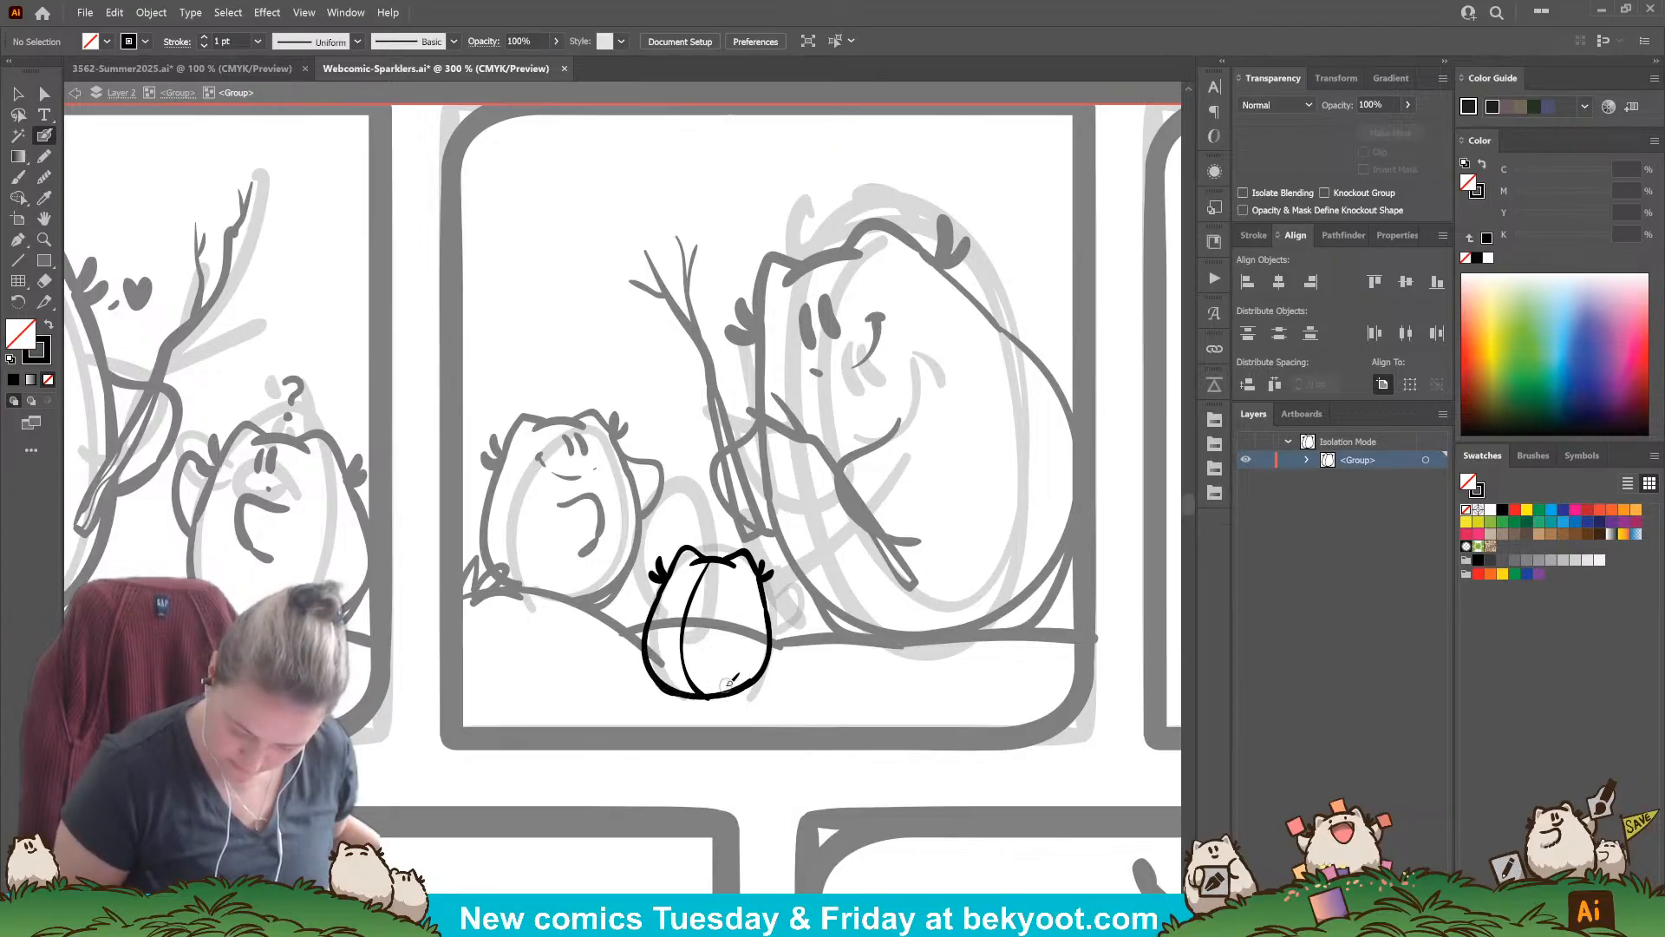
pyautogui.moveTo(708, 696)
pyautogui.mouseDown()
pyautogui.moveTo(735, 660)
pyautogui.moveTo(706, 693)
pyautogui.mouseUp()
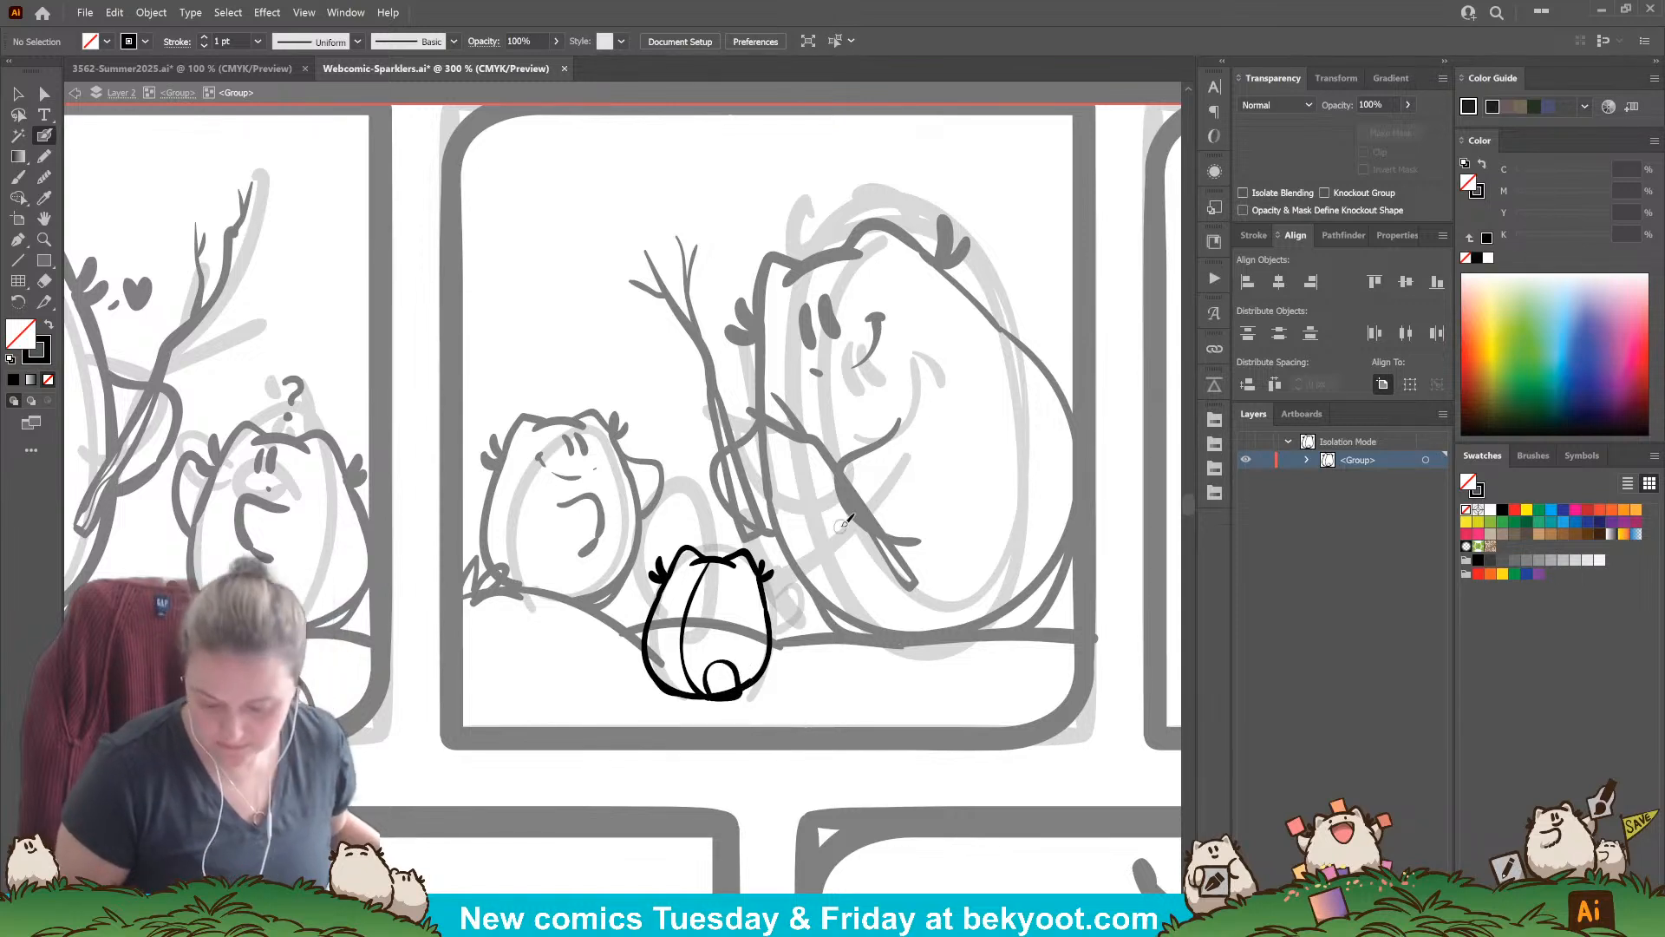
# Step: Draw the foreground figure's small rounded arm on its right side, just below the fur tuft
pyautogui.moveTo(778, 575); pyautogui.dragTo(794, 597)
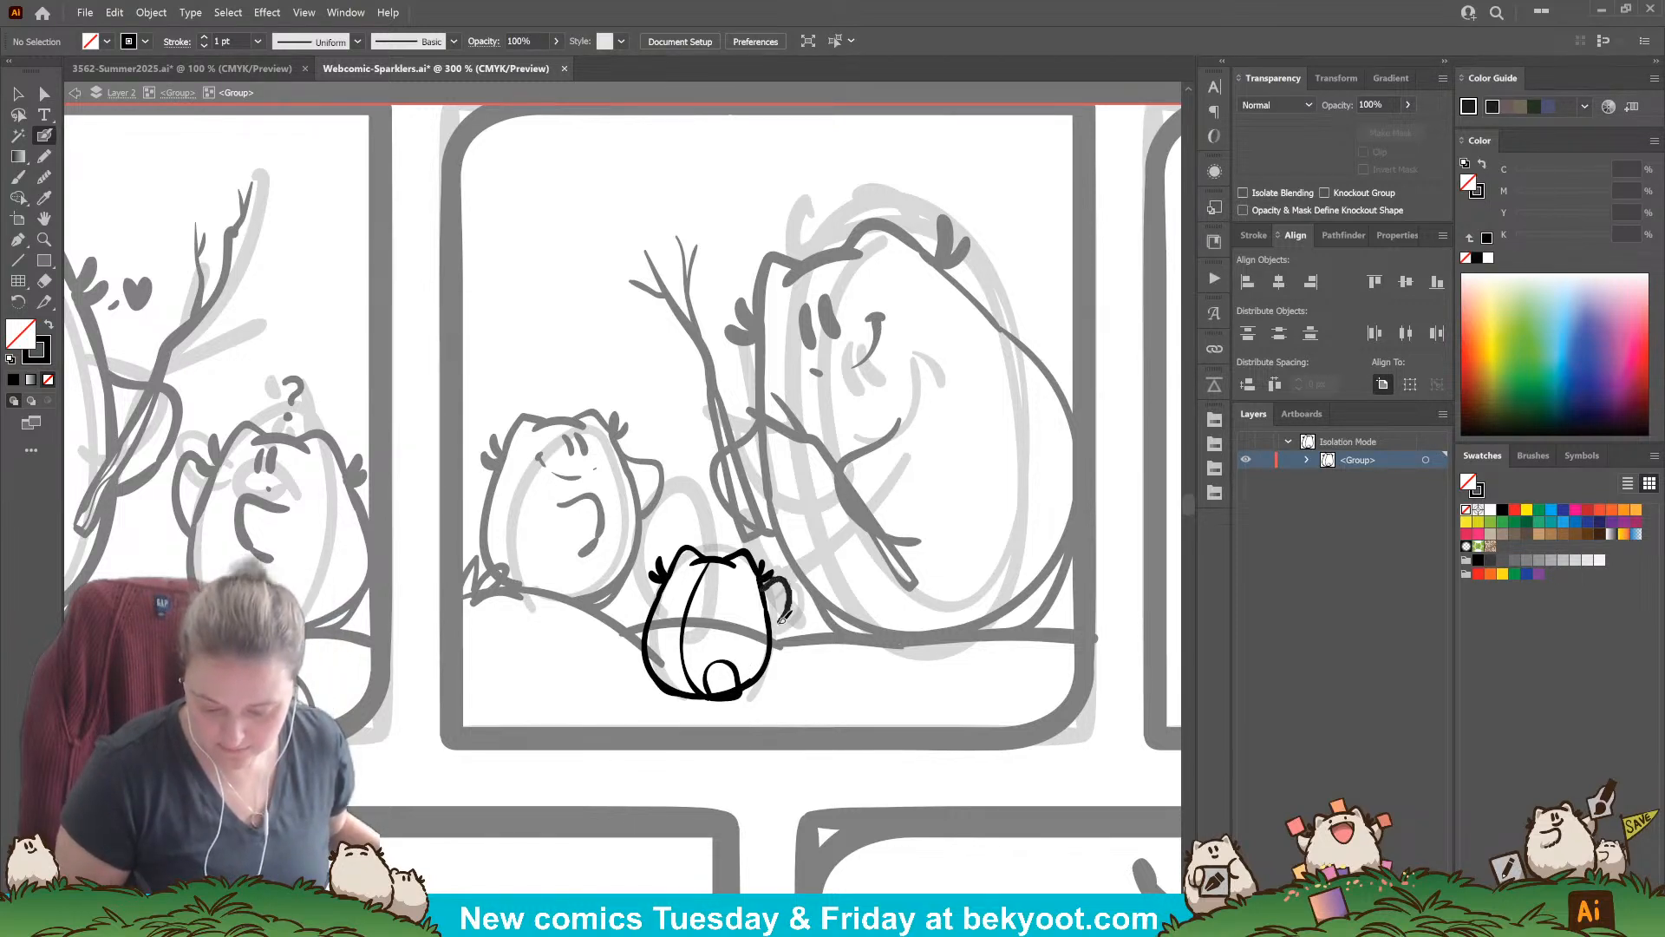
pyautogui.hotkey('ctrl', 'z')
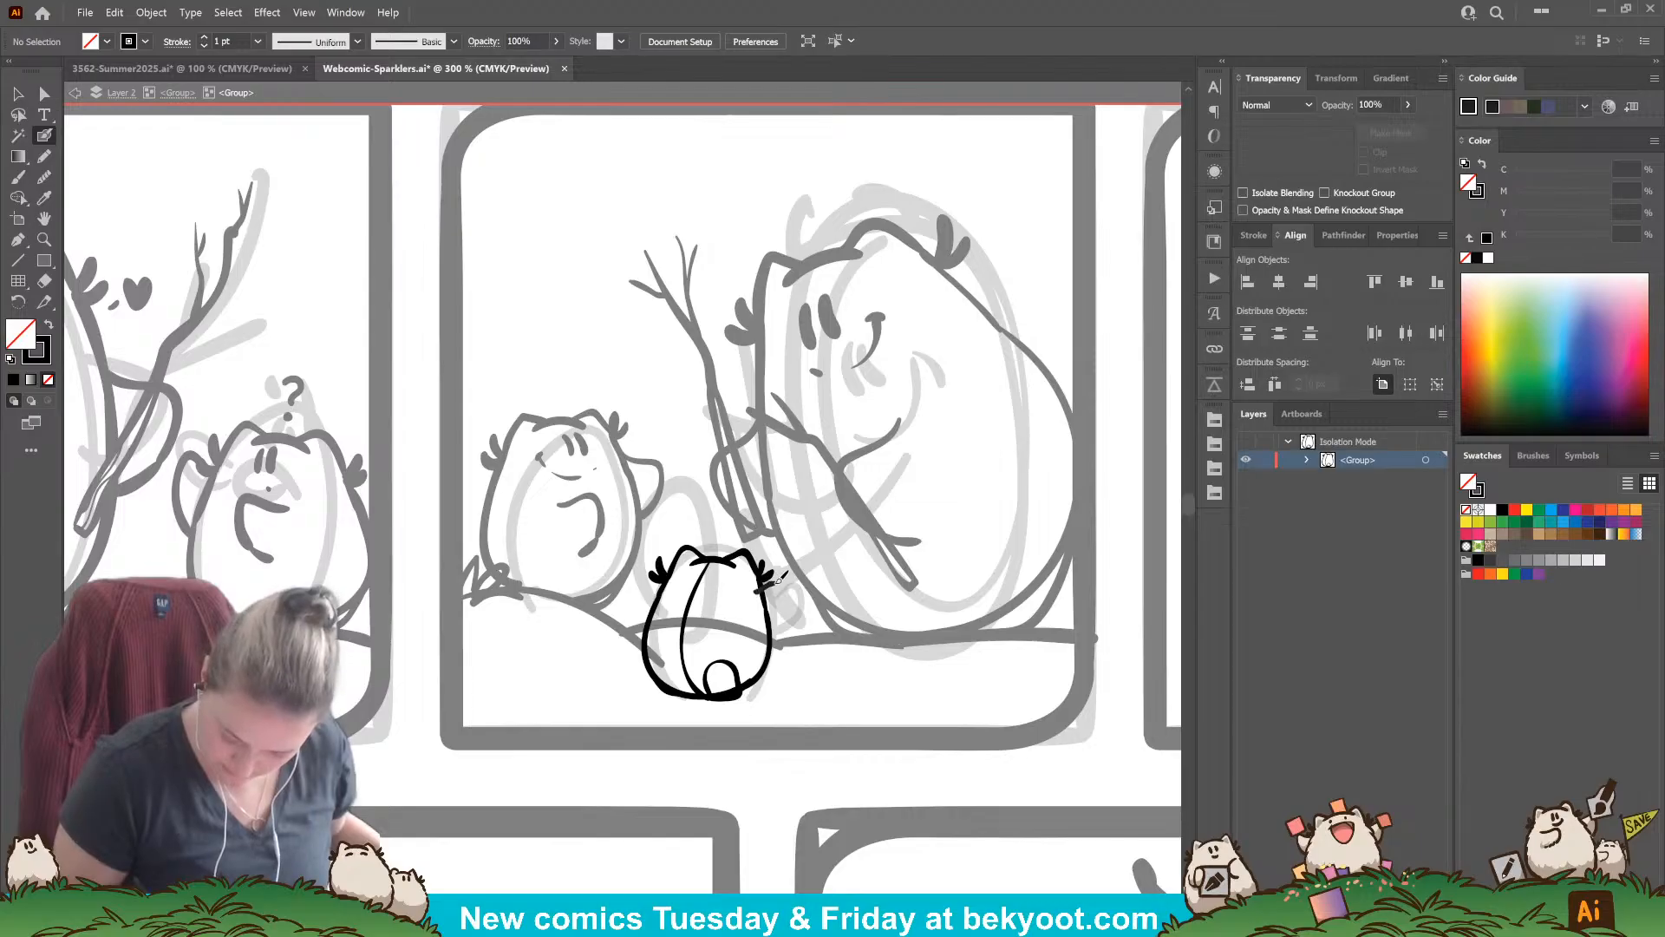
pyautogui.moveTo(785, 591); pyautogui.dragTo(768, 640)
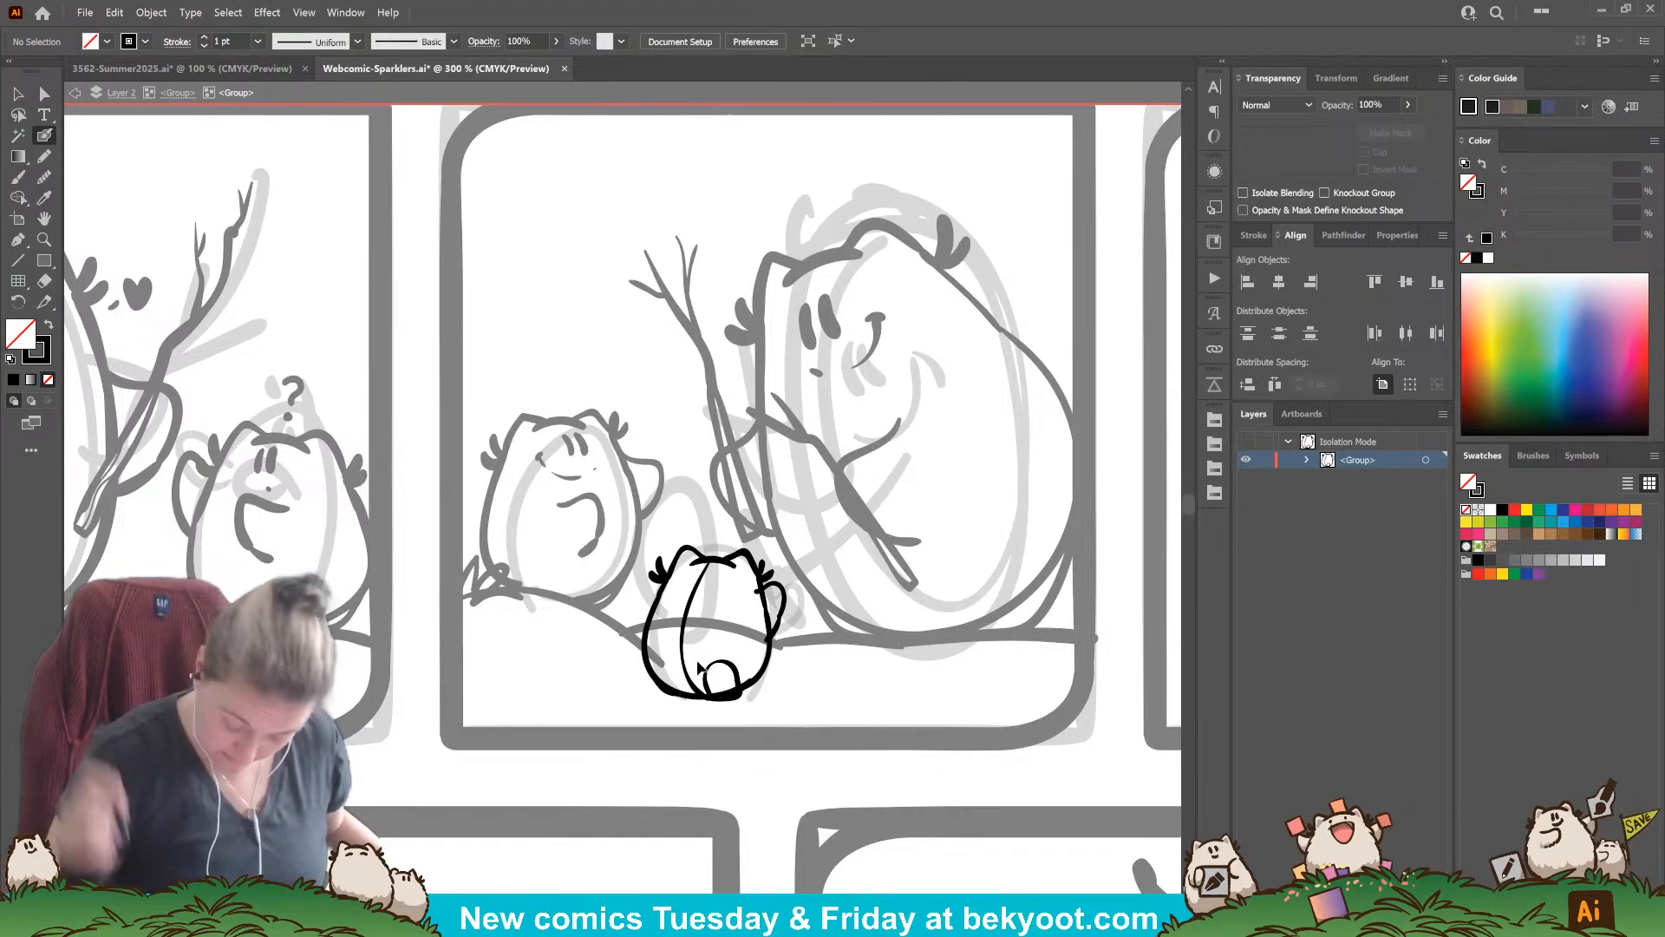
pyautogui.hotkey('ctrl', 'z')
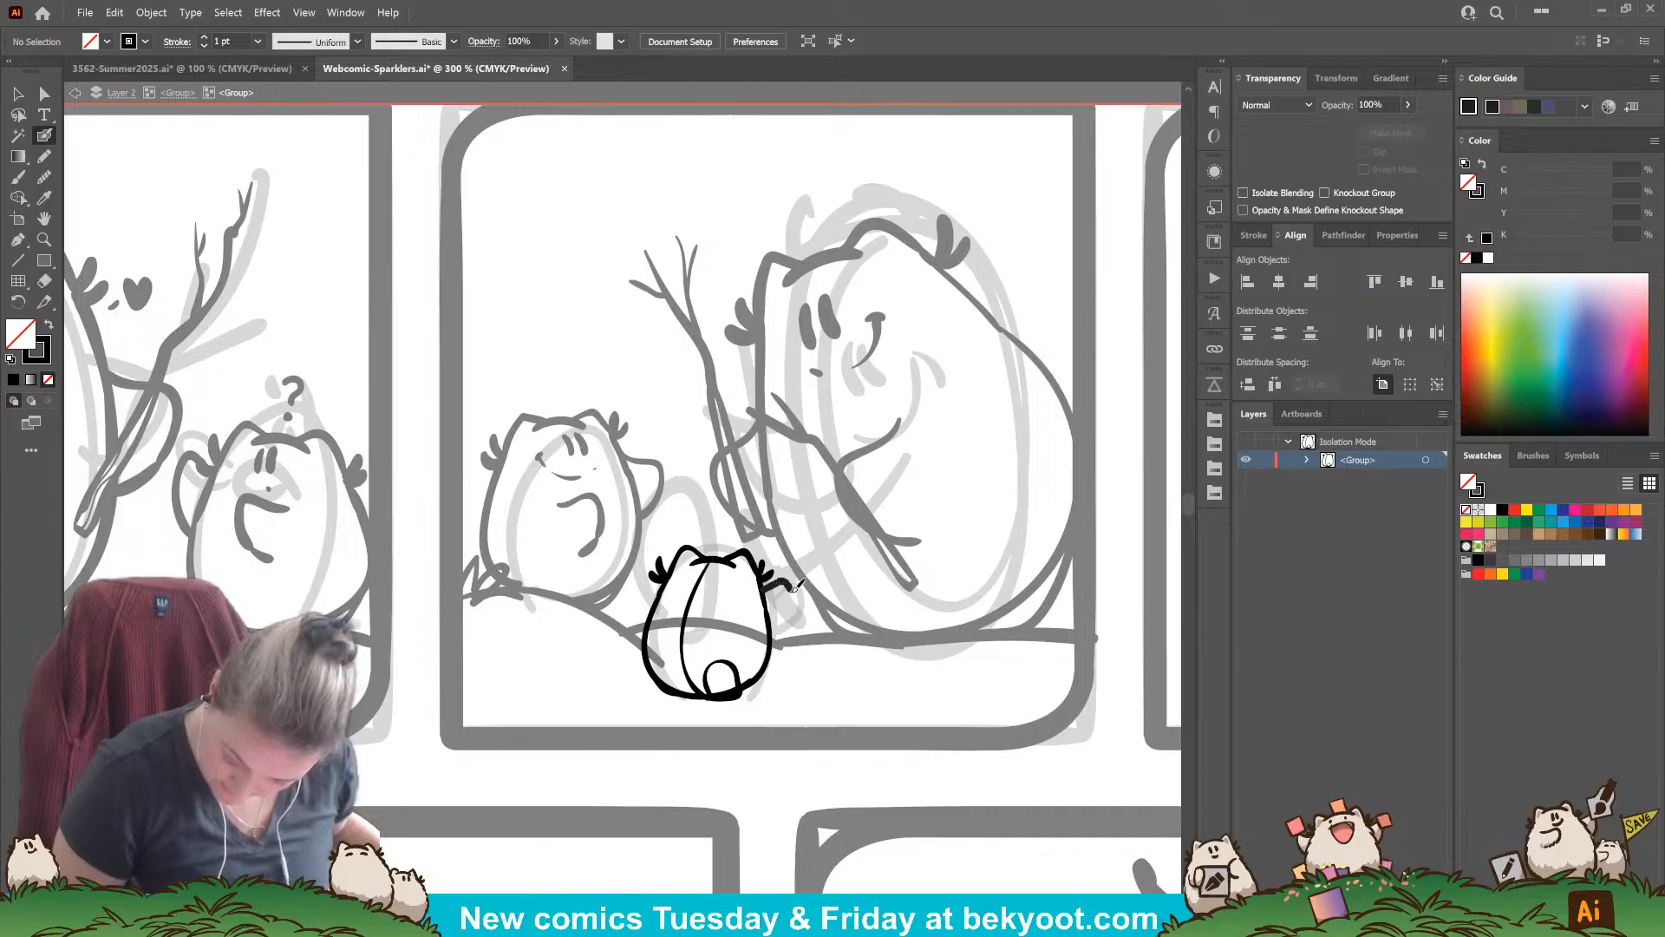
pyautogui.moveTo(793, 590); pyautogui.dragTo(781, 643)
pyautogui.hotkey('ctrl', 'z')
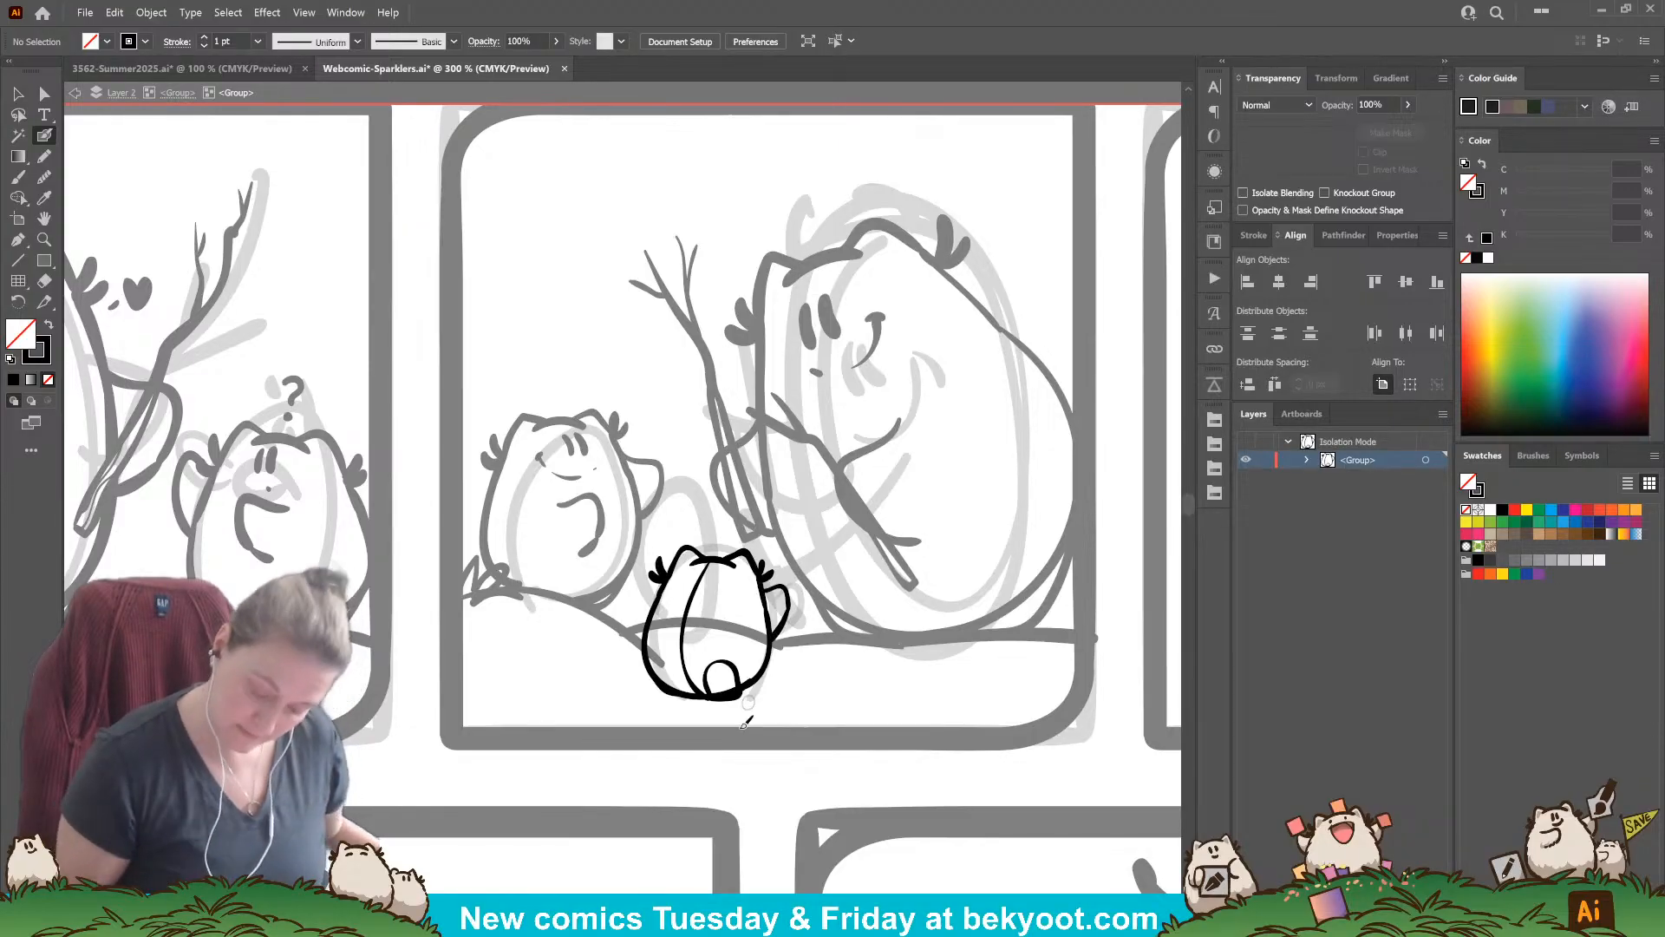
# Step: Erase the foreground figure's body outline where it crosses the tail, and delete the curved line down its back
pyautogui.keyDown('ctrl'); pyautogui.click(752, 686); pyautogui.keyUp('ctrl')
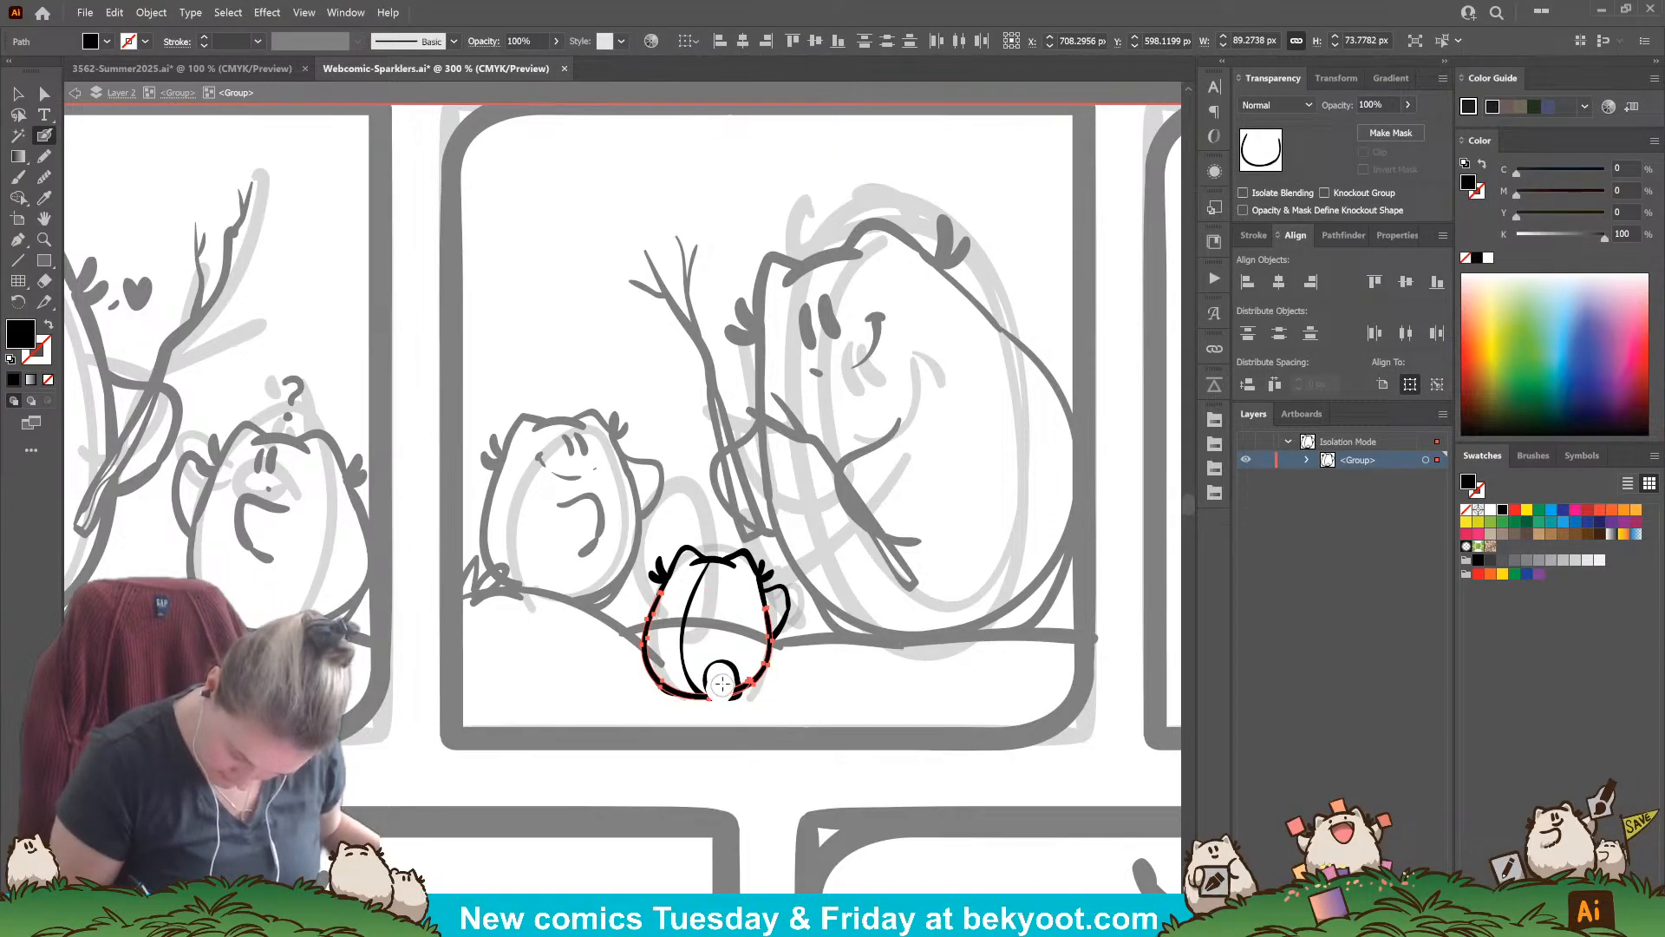
pyautogui.keyDown('ctrl'); pyautogui.click(726, 675); pyautogui.keyUp('ctrl')
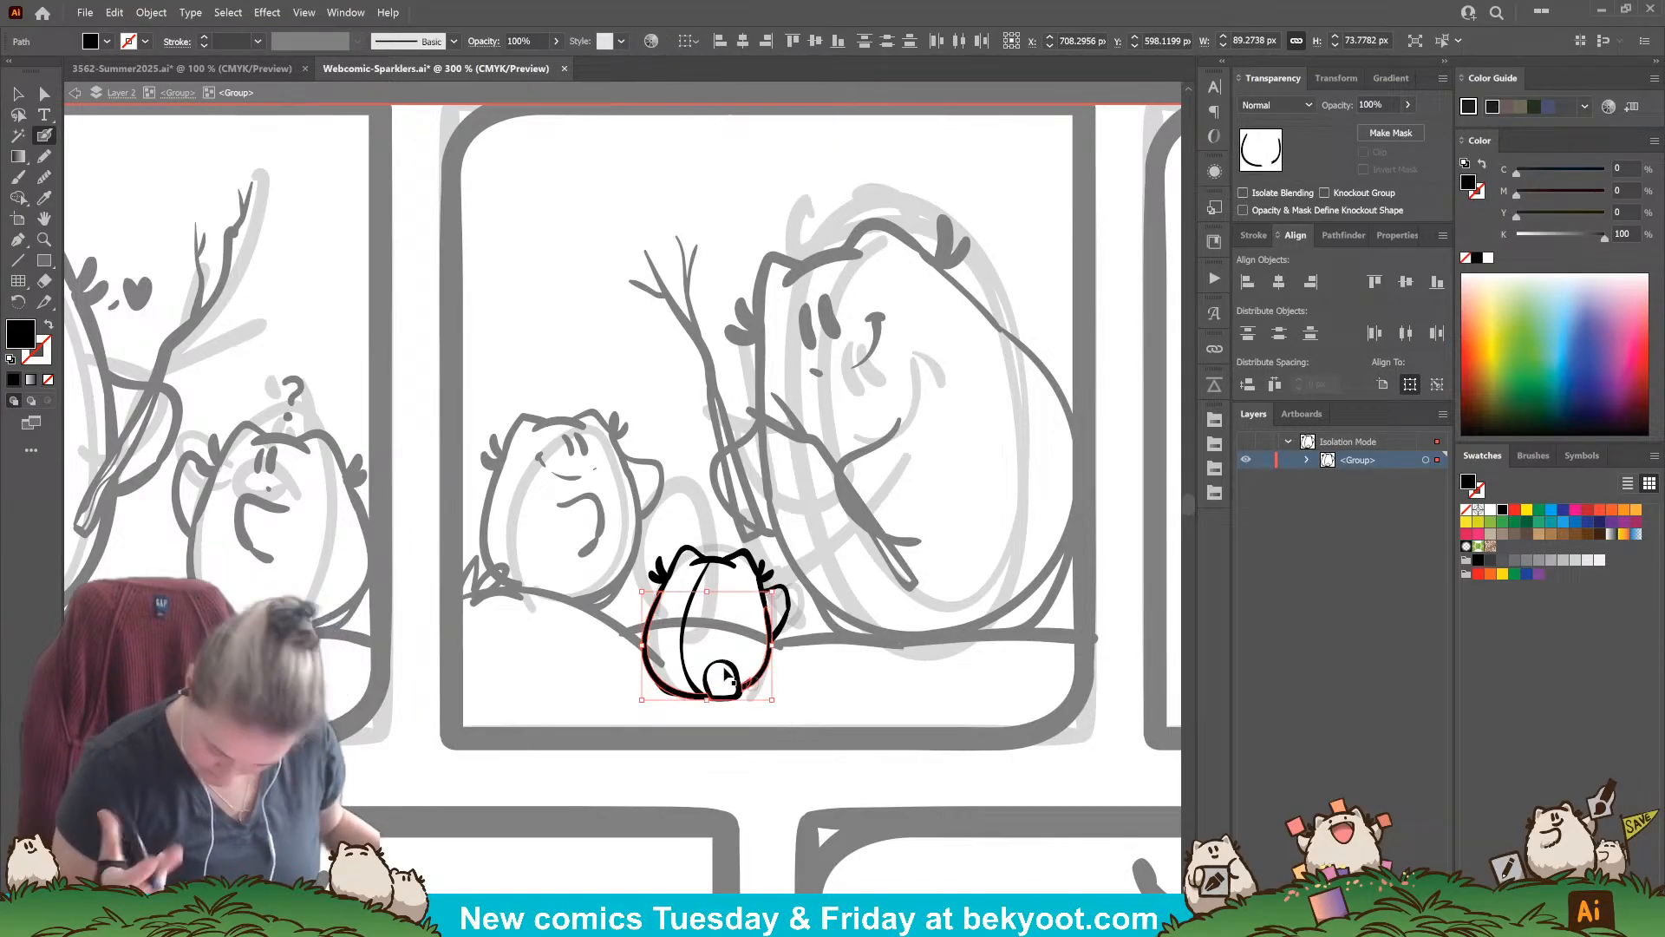
pyautogui.keyDown('ctrl'); pyautogui.click(754, 782); pyautogui.keyUp('ctrl')
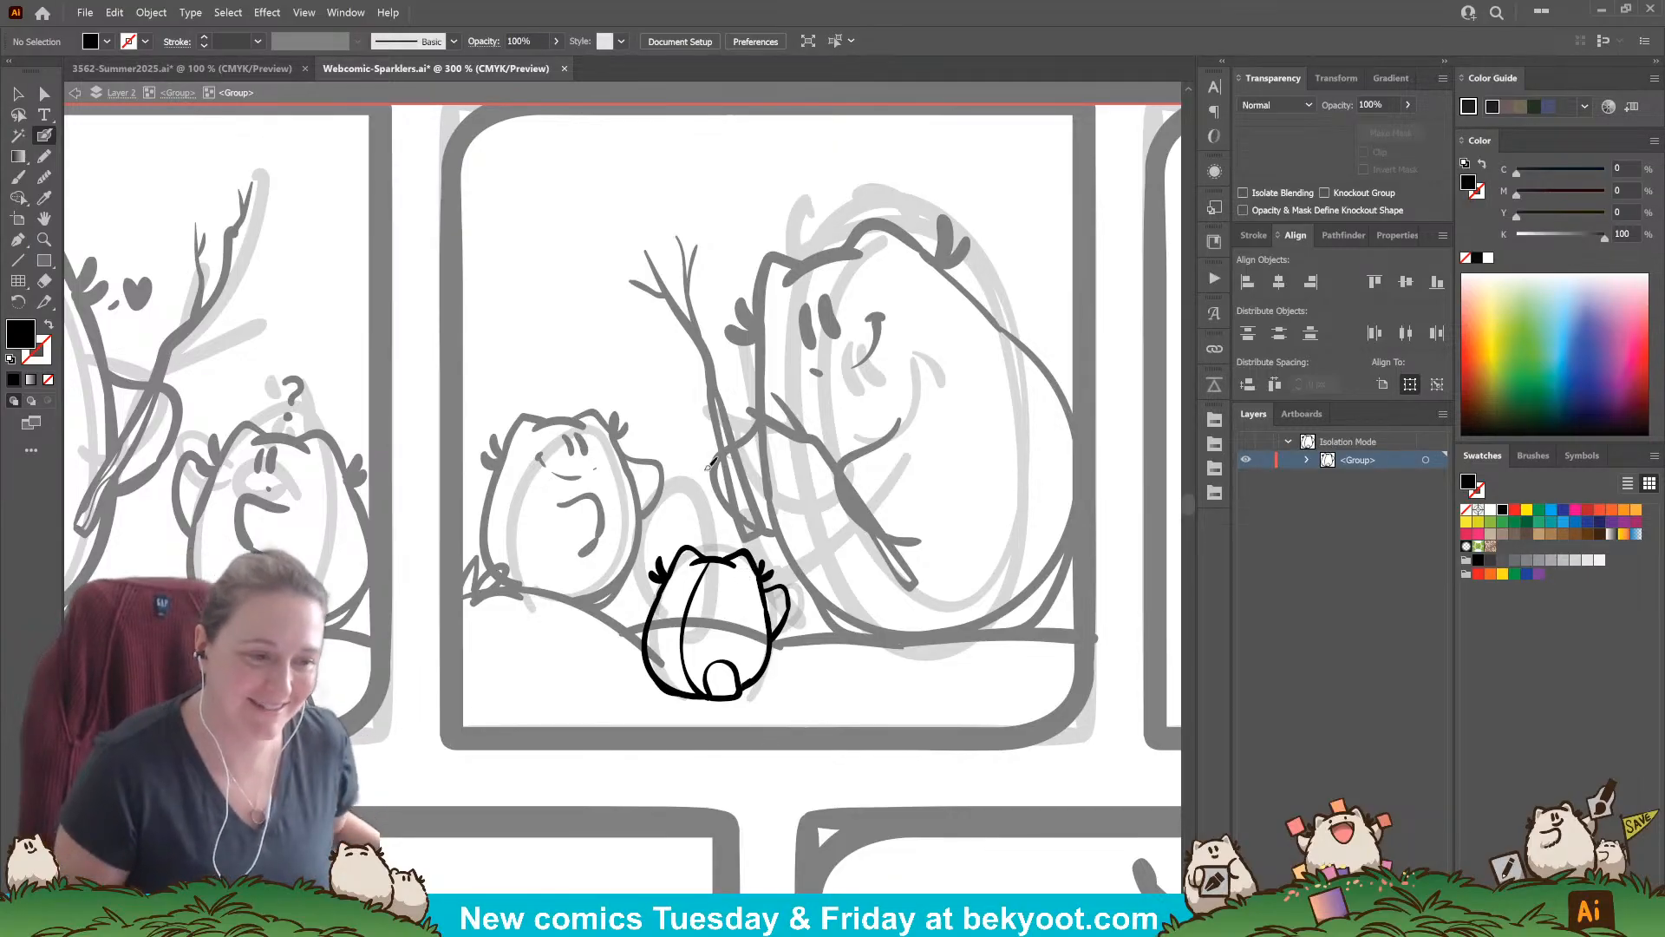
pyautogui.keyDown('ctrl'); pyautogui.click(691, 596); pyautogui.keyUp('ctrl')
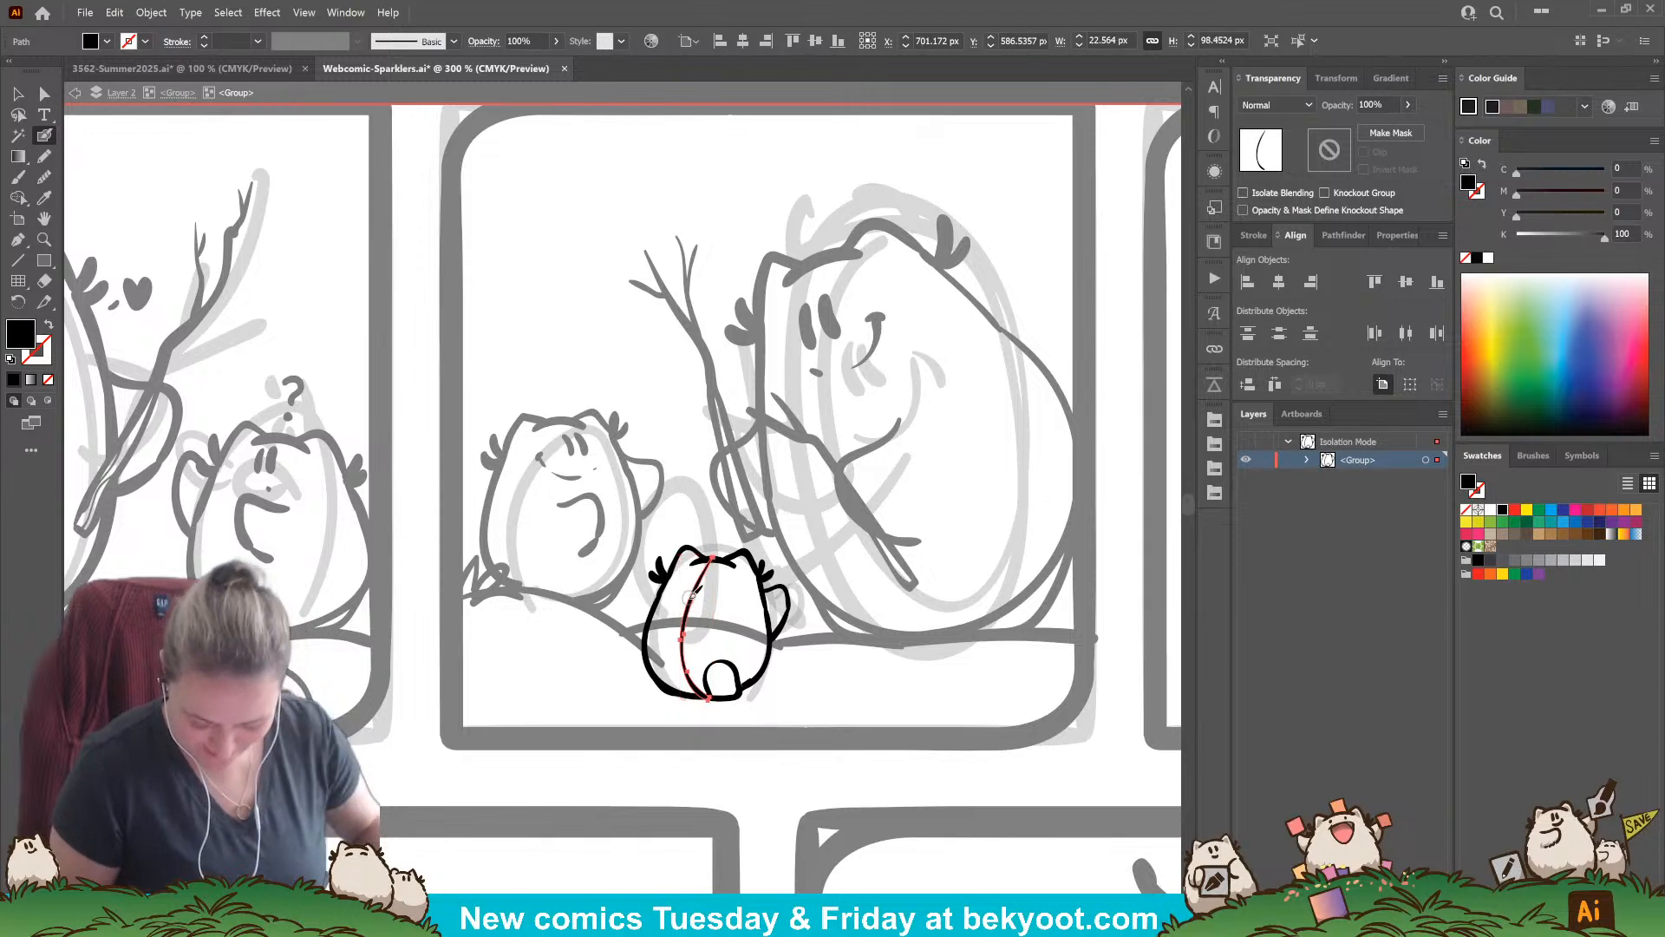
pyautogui.press('Delete')
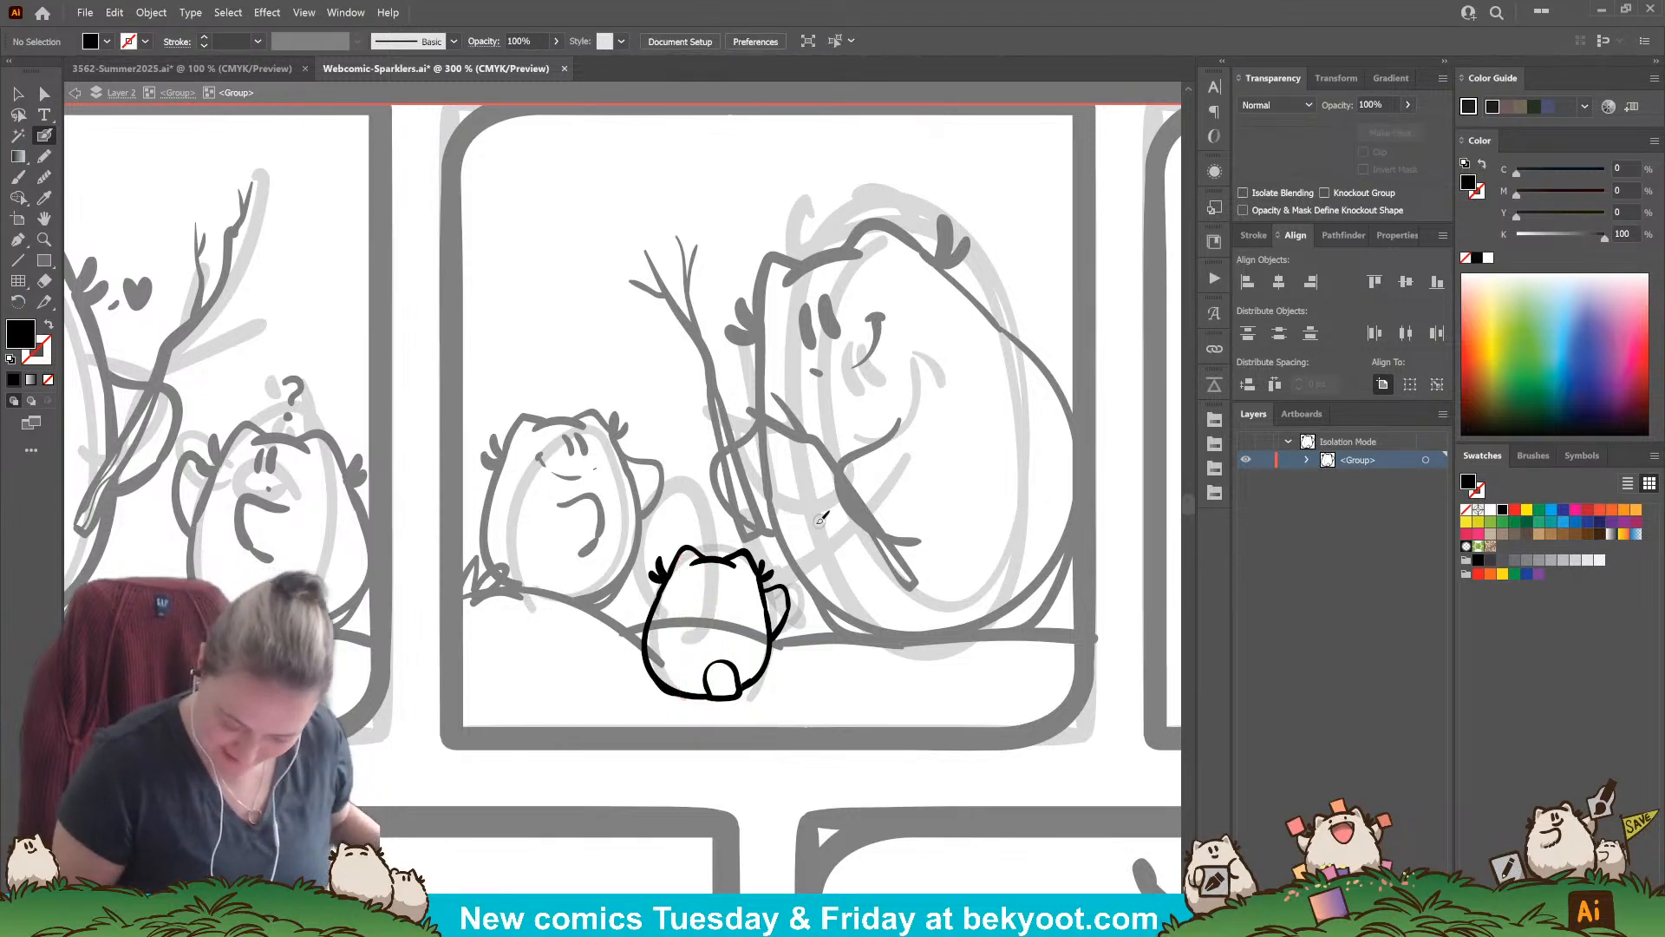
# Step: Delete the lower right stroke of the foreground figure's body outline and redraw it as a smoother curve up from the tail
pyautogui.keyDown('ctrl'); pyautogui.click(748, 682); pyautogui.keyUp('ctrl')
pyautogui.press('Delete')
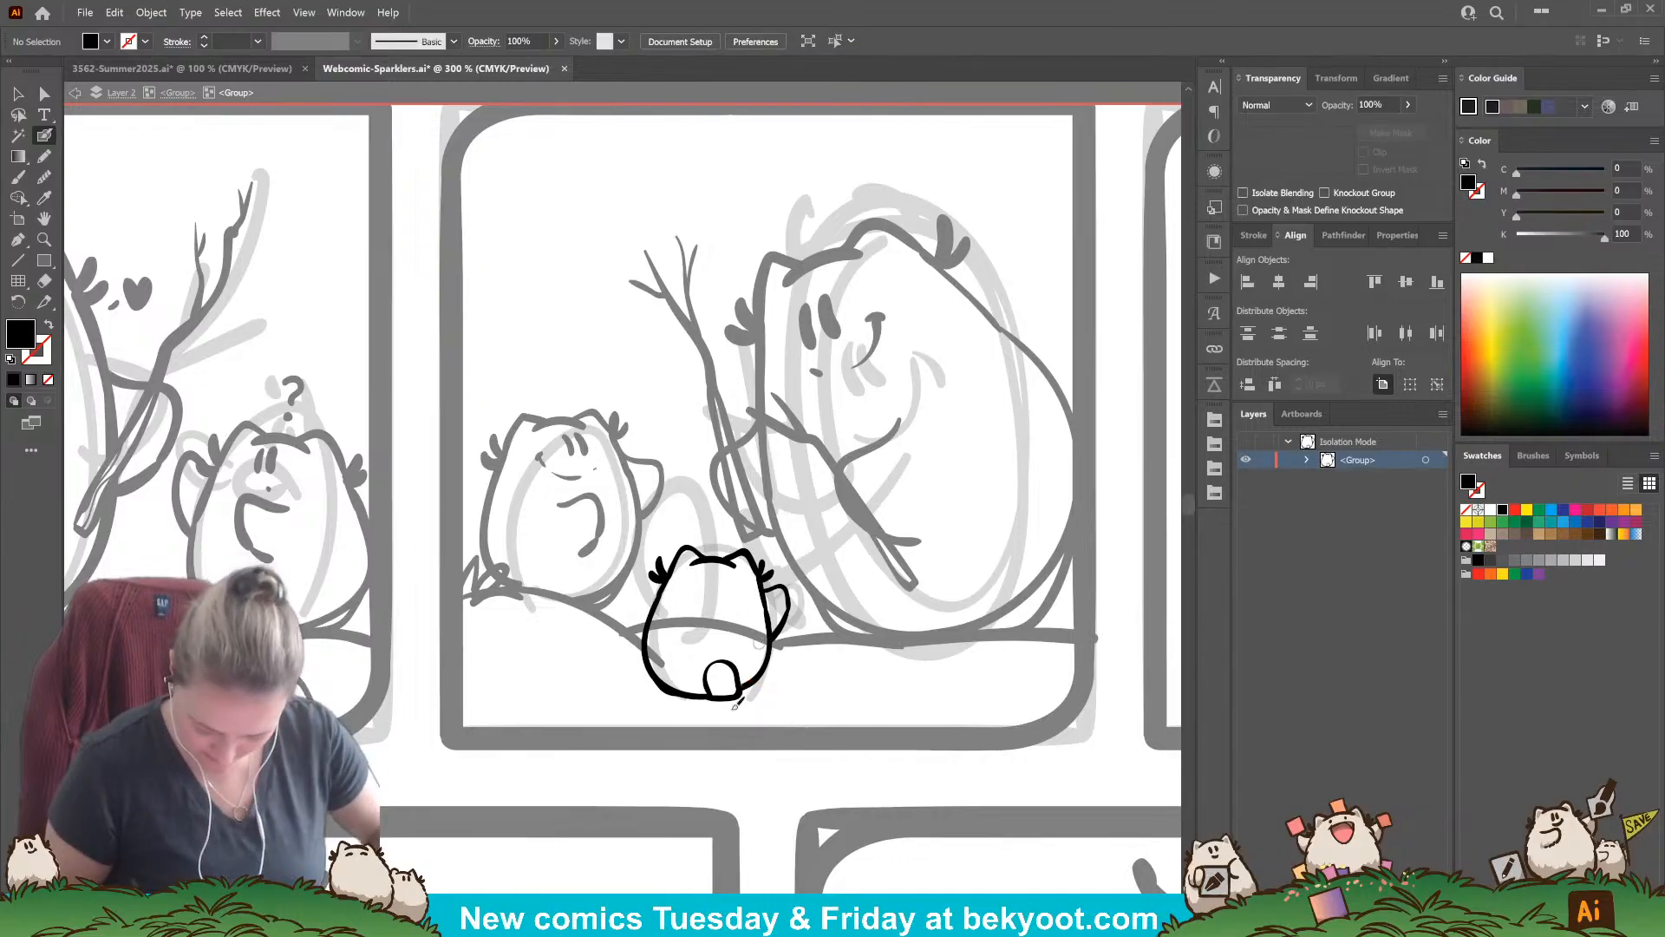
pyautogui.moveTo(751, 681); pyautogui.dragTo(770, 609)
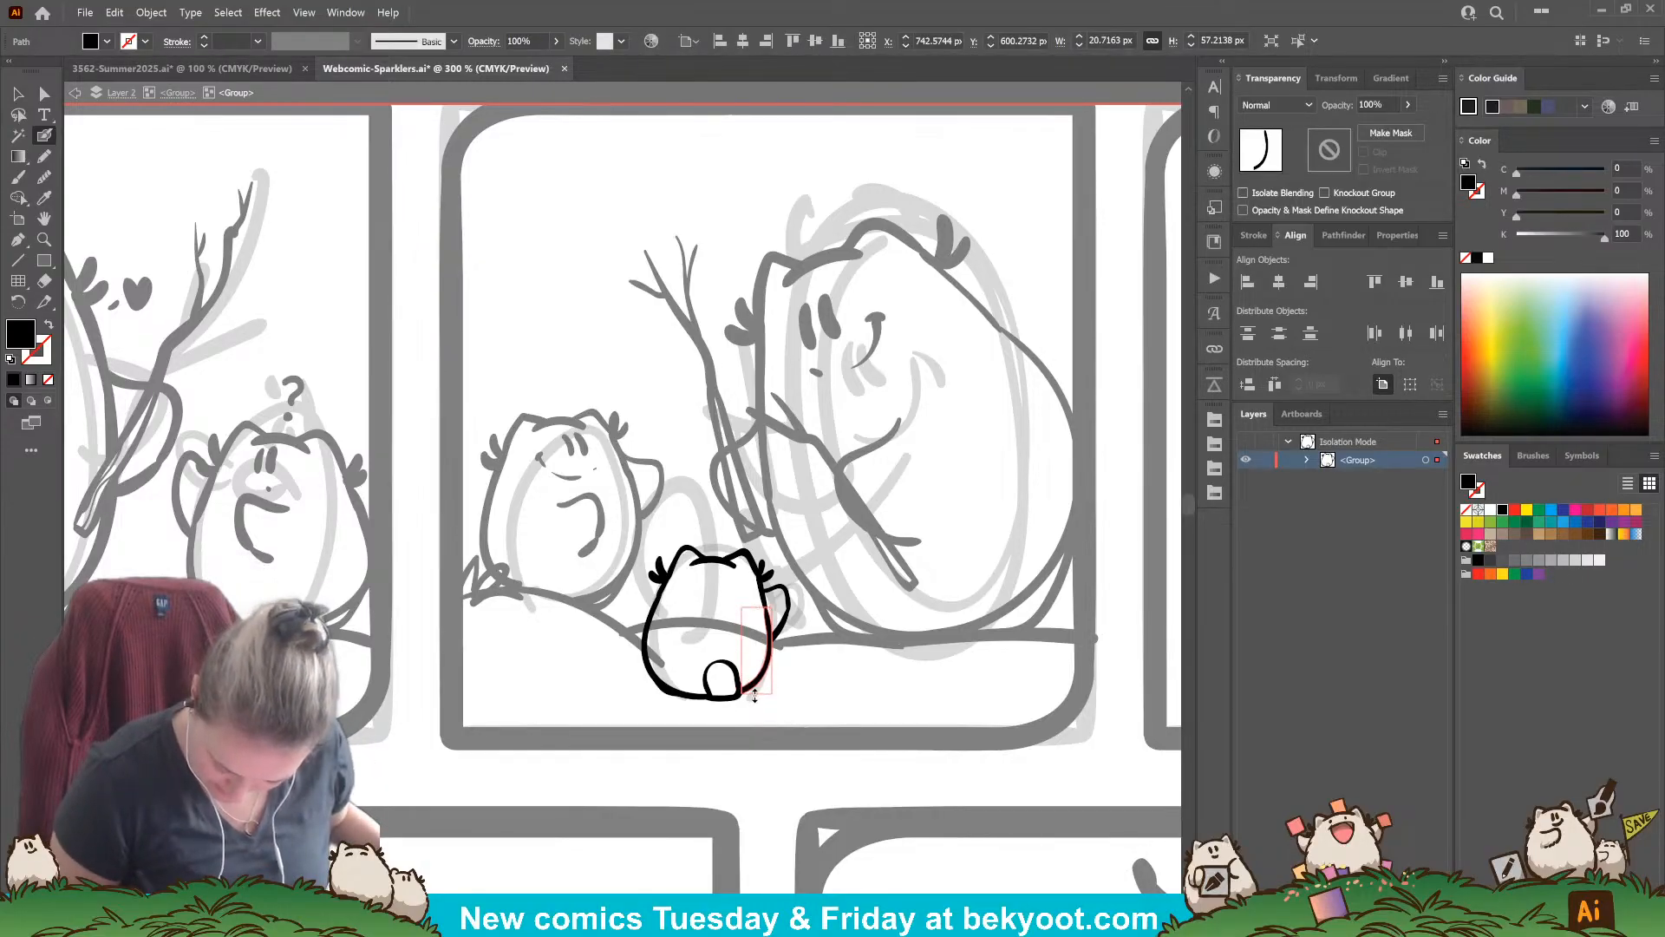
pyautogui.keyDown('ctrl'); pyautogui.click(780, 666); pyautogui.keyUp('ctrl')
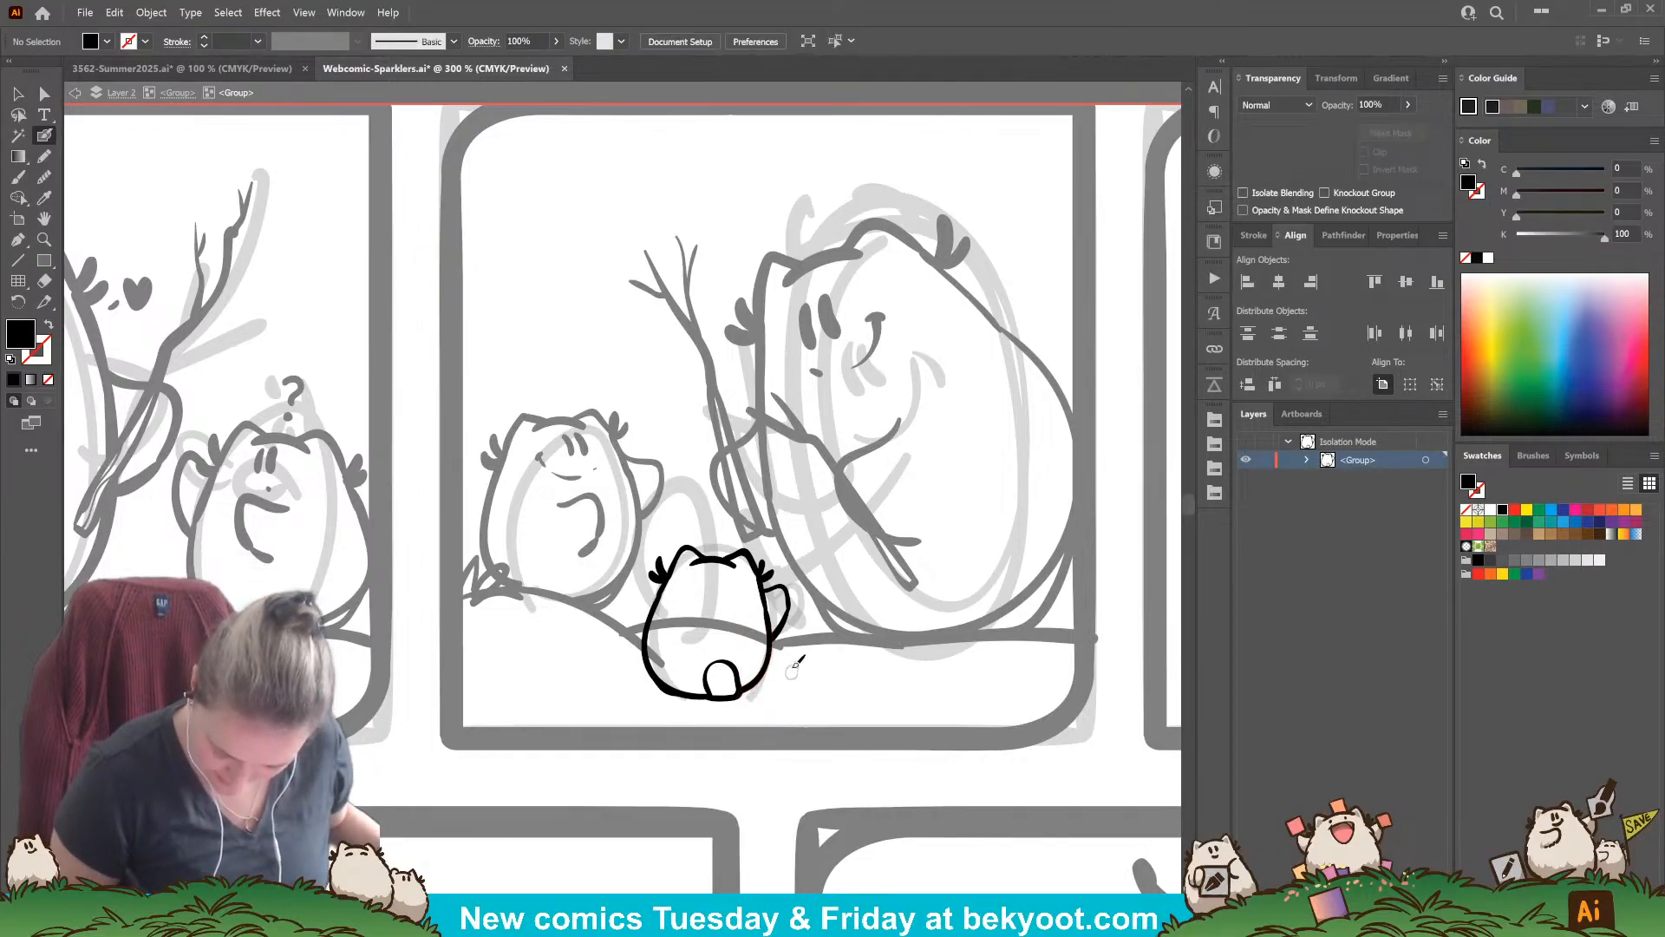
# Step: Rotate all of the foreground figure's inked strokes slightly counterclockwise
pyautogui.moveTo(806, 617); pyautogui.dragTo(762, 600)
pyautogui.moveTo(605, 512); pyautogui.dragTo(768, 711)
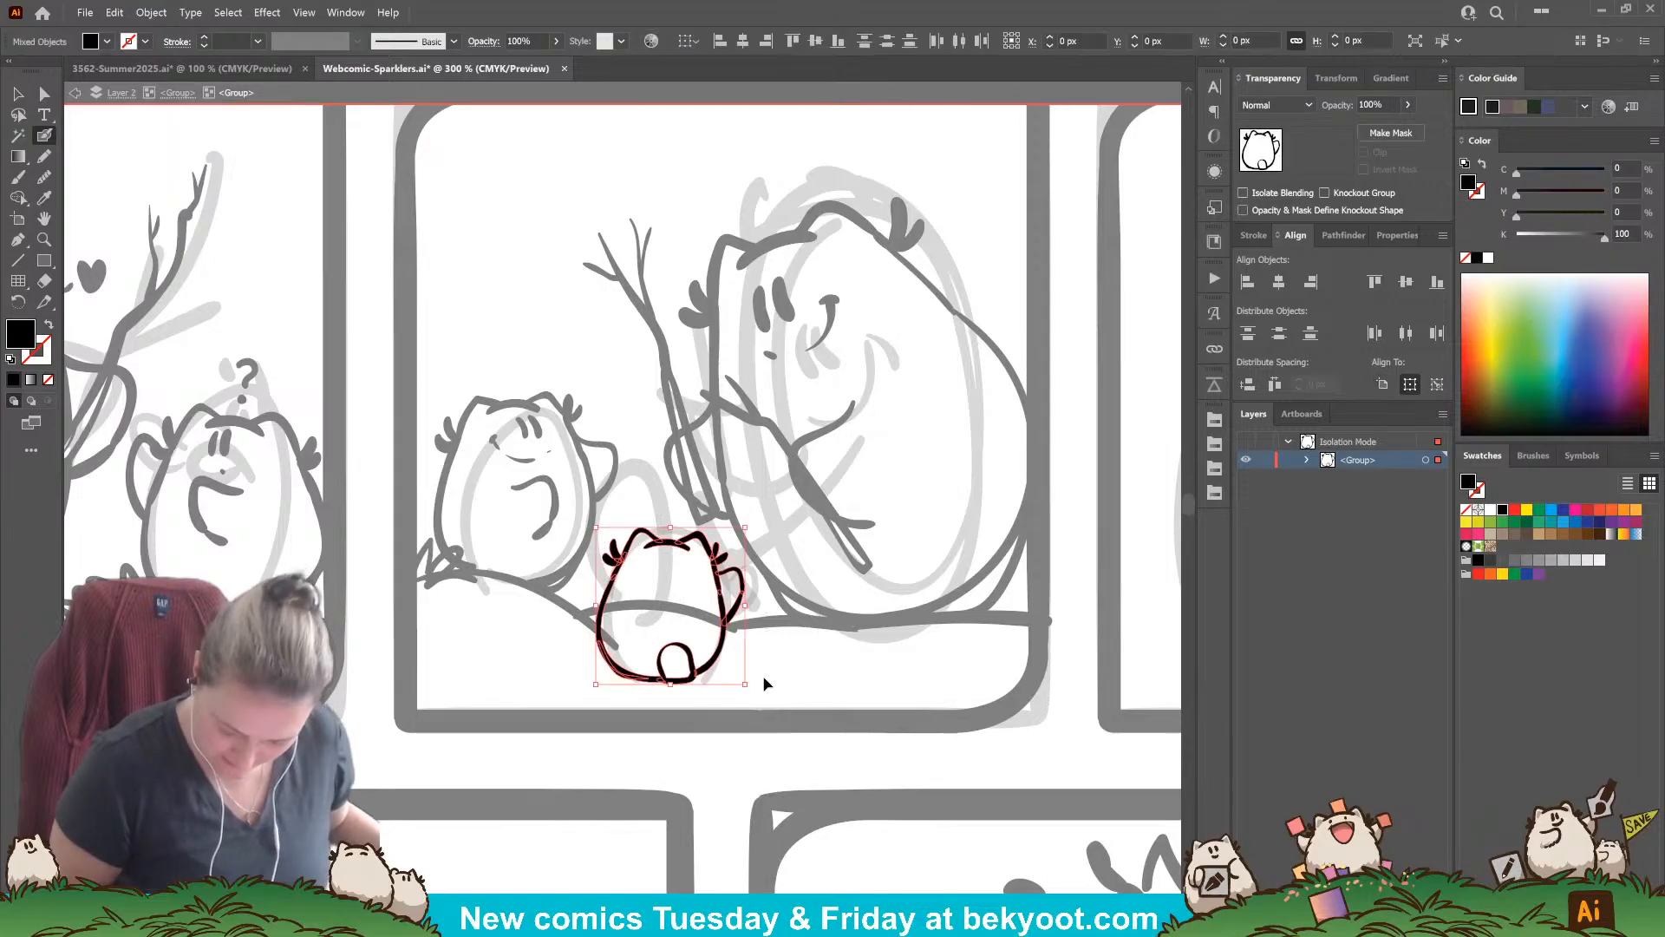
pyautogui.moveTo(748, 518); pyautogui.dragTo(749, 519)
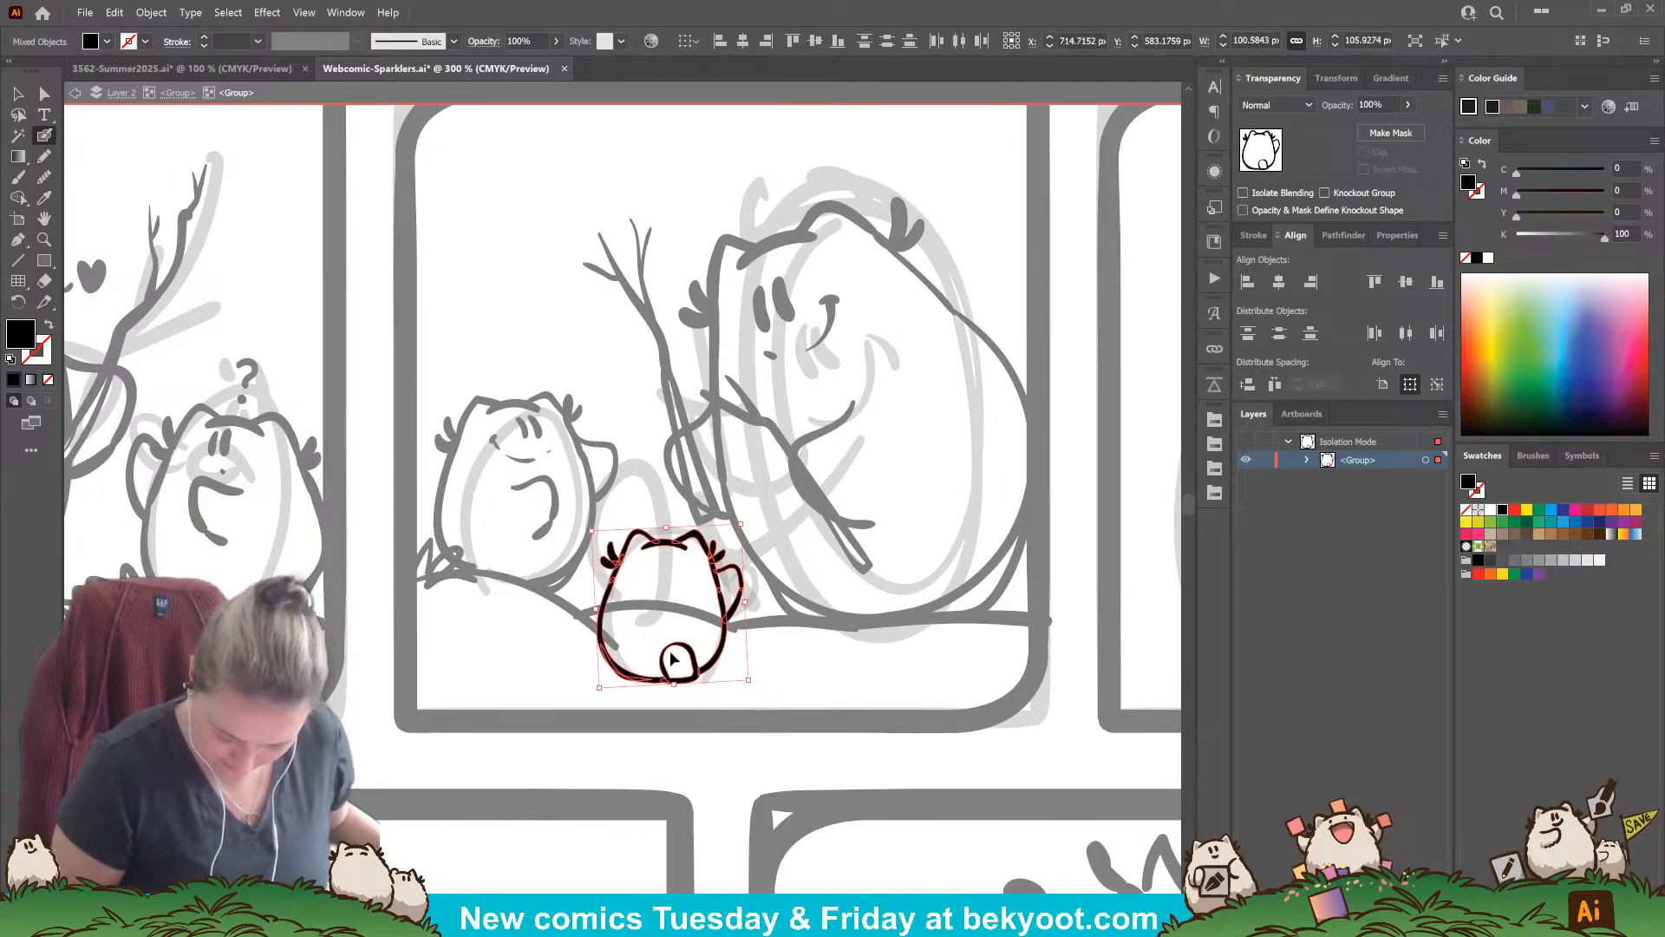
pyautogui.keyDown('ctrl'); pyautogui.click(612, 752); pyautogui.keyUp('ctrl')
pyautogui.moveTo(753, 634); pyautogui.dragTo(736, 658)
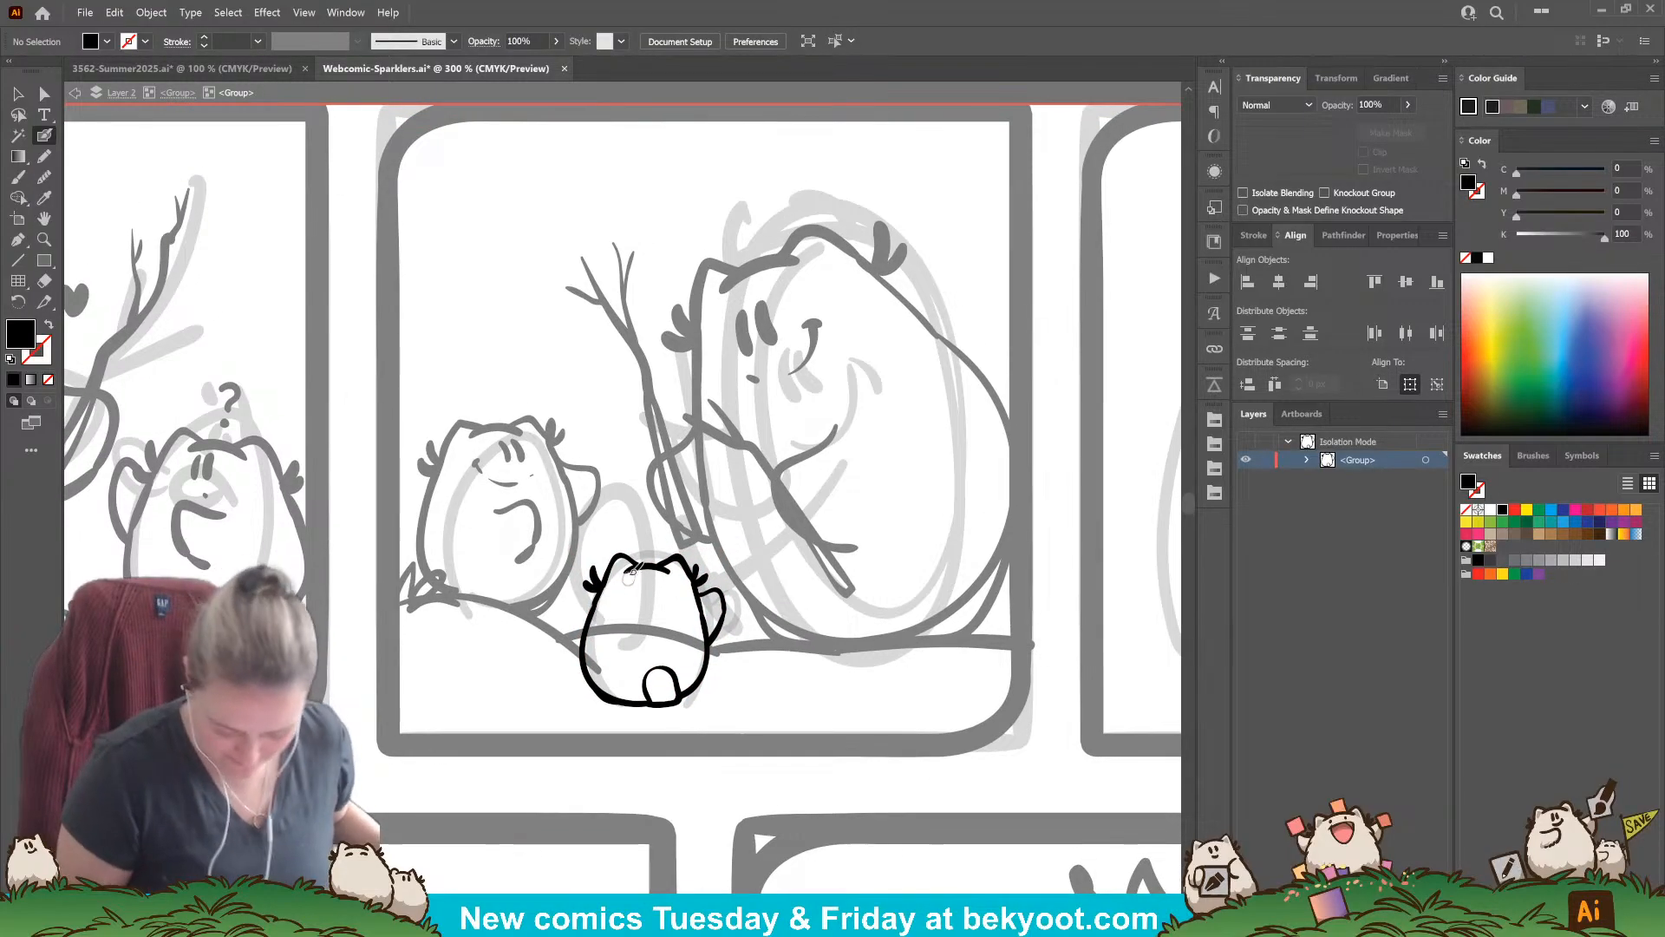
# Step: Rework the short curved line across the foreground figure's head so that it spans the gap between the ears
pyautogui.hotkey('shift', 'x')
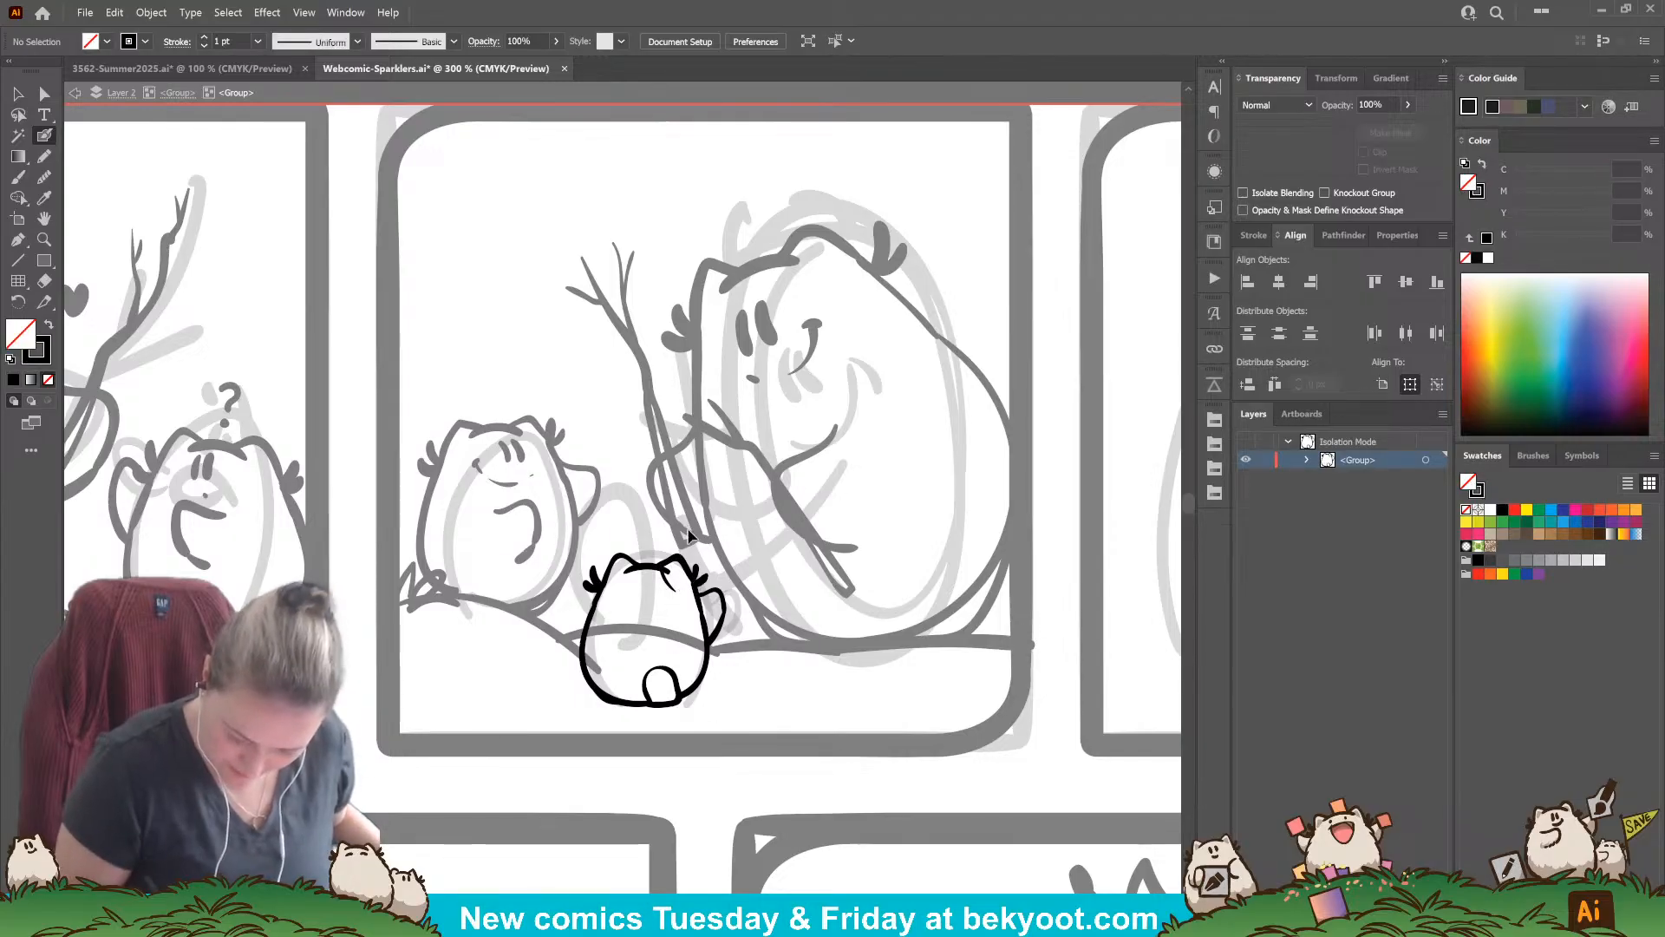
pyautogui.moveTo(624, 572); pyautogui.dragTo(667, 576)
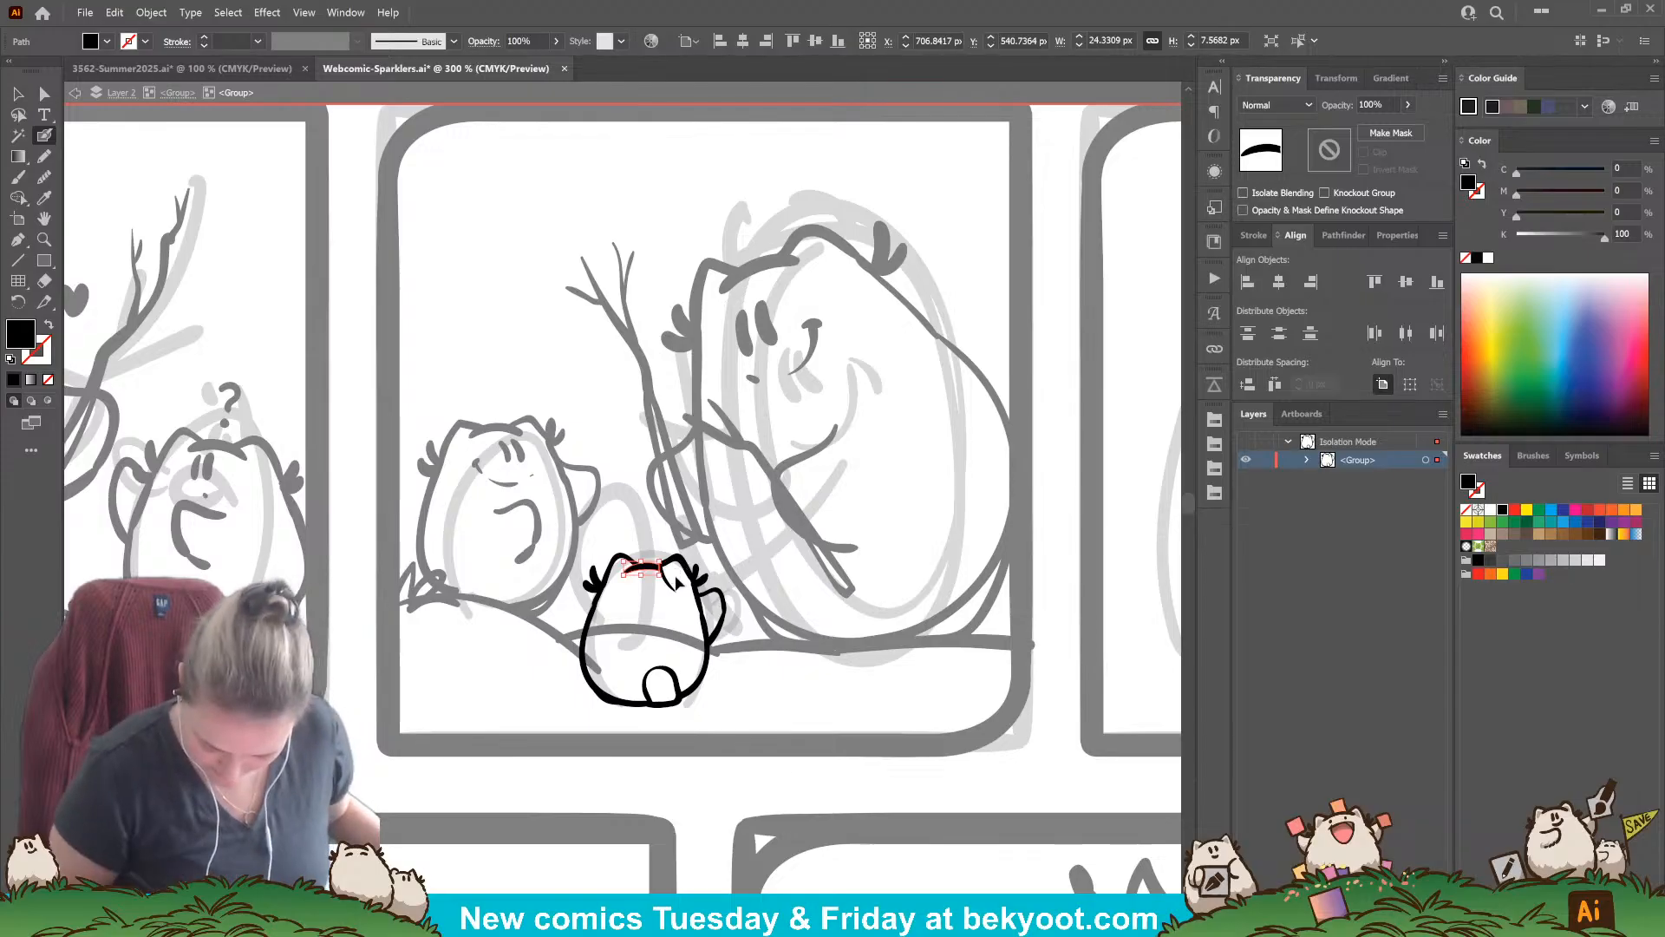
pyautogui.hotkey('ctrl', 'z')
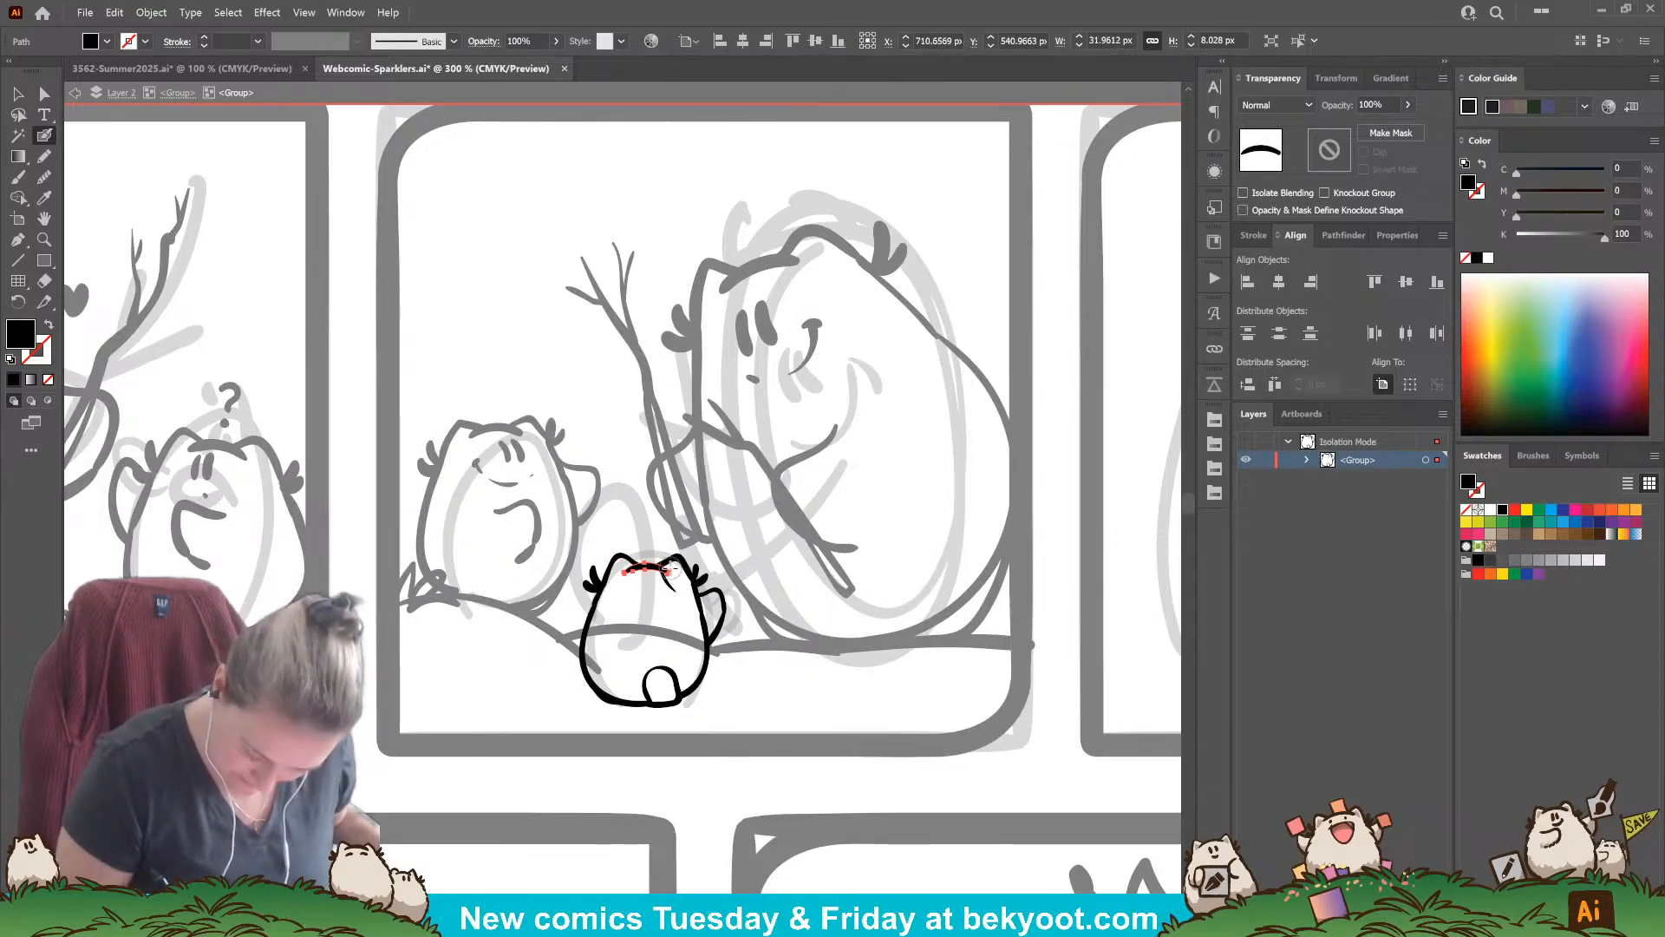
pyautogui.moveTo(668, 562); pyautogui.dragTo(668, 576)
pyautogui.keyDown('ctrl'); pyautogui.click(703, 800); pyautogui.keyUp('ctrl')
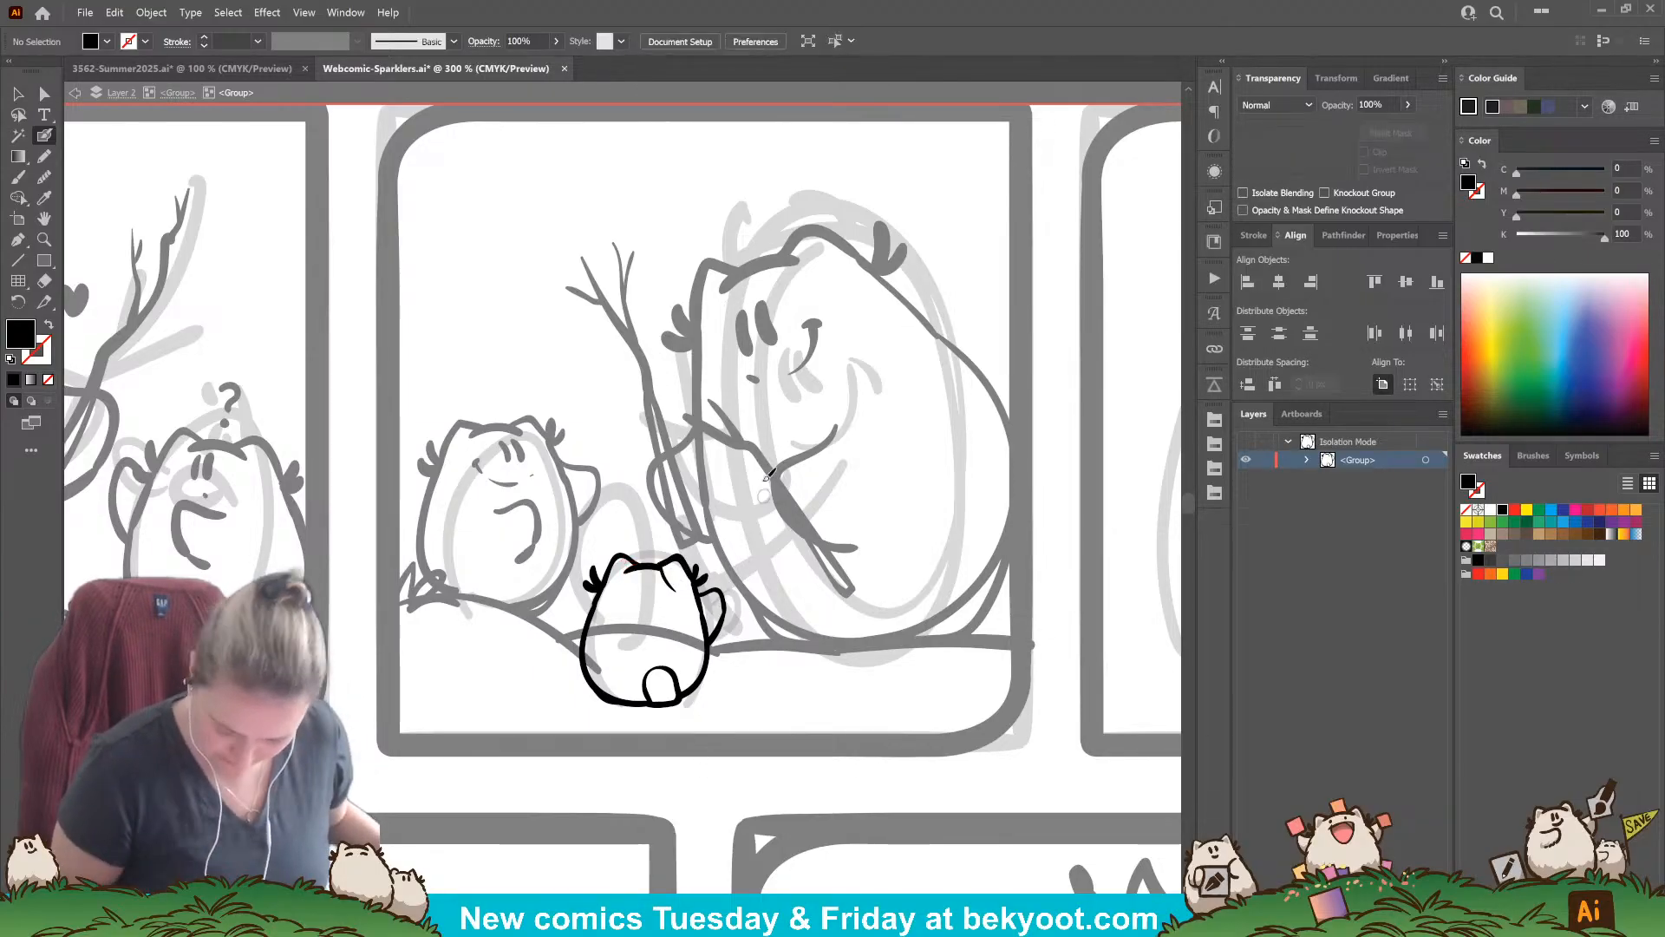
pyautogui.hotkey('ctrl', 'z')
pyautogui.keyDown('ctrl'); pyautogui.click(669, 637); pyautogui.keyUp('ctrl')
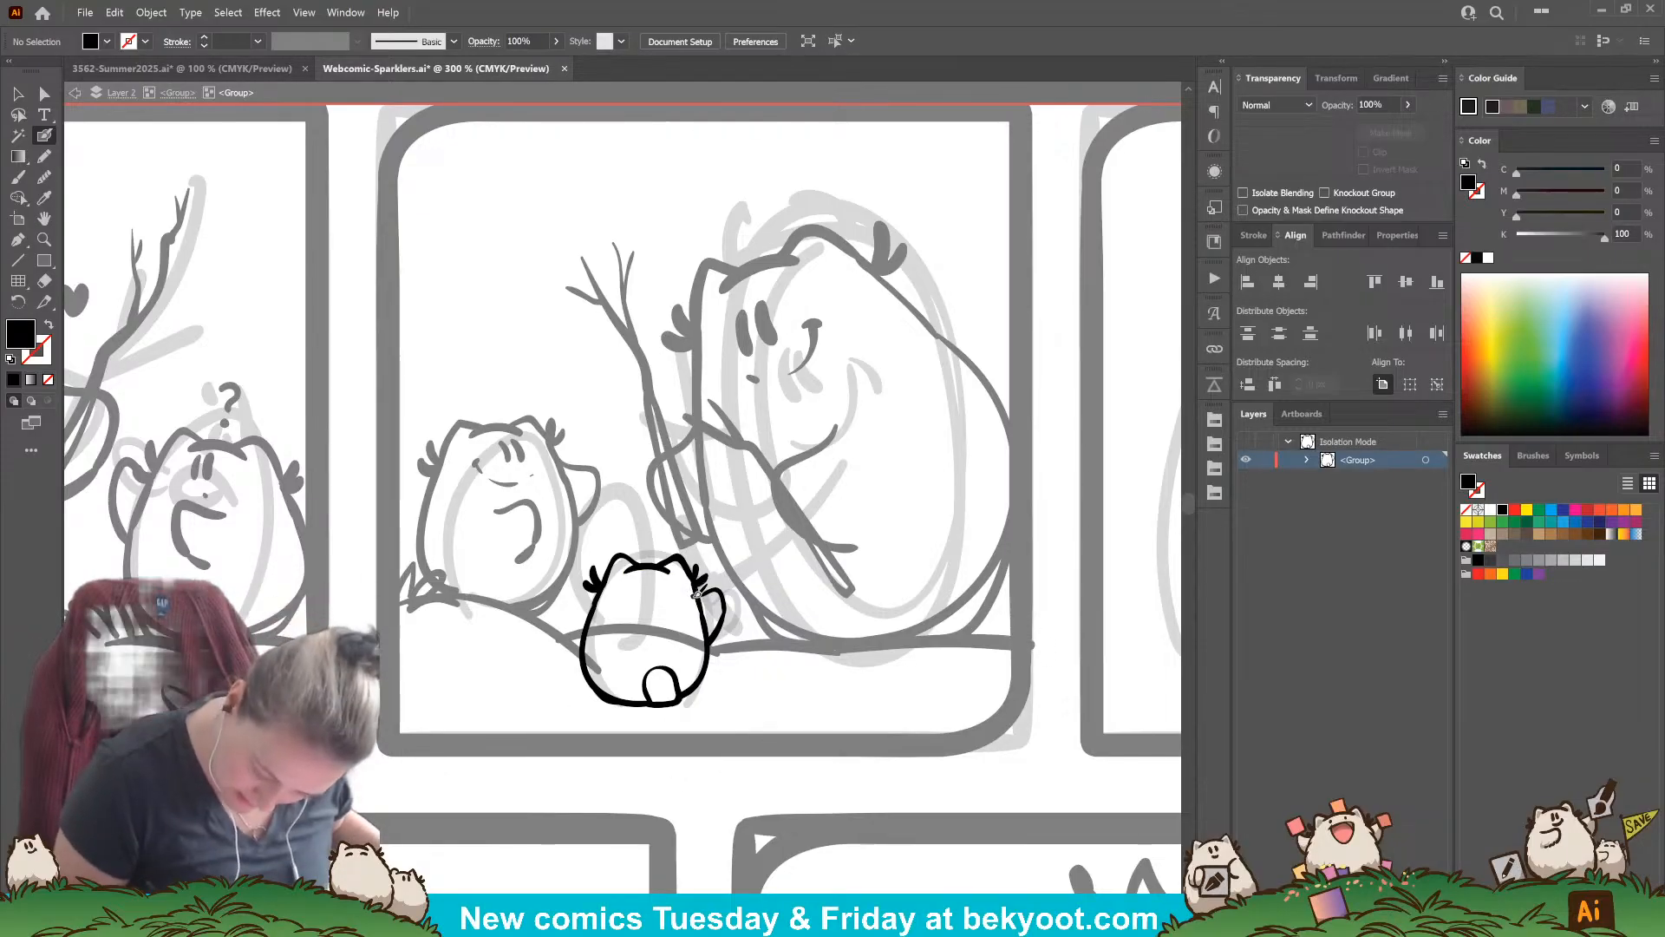
# Step: Erase the part of the foreground figure's right body outline that crosses the base of its raised arm
pyautogui.hotkey('shift', 'x')
pyautogui.moveTo(695, 579); pyautogui.dragTo(685, 692)
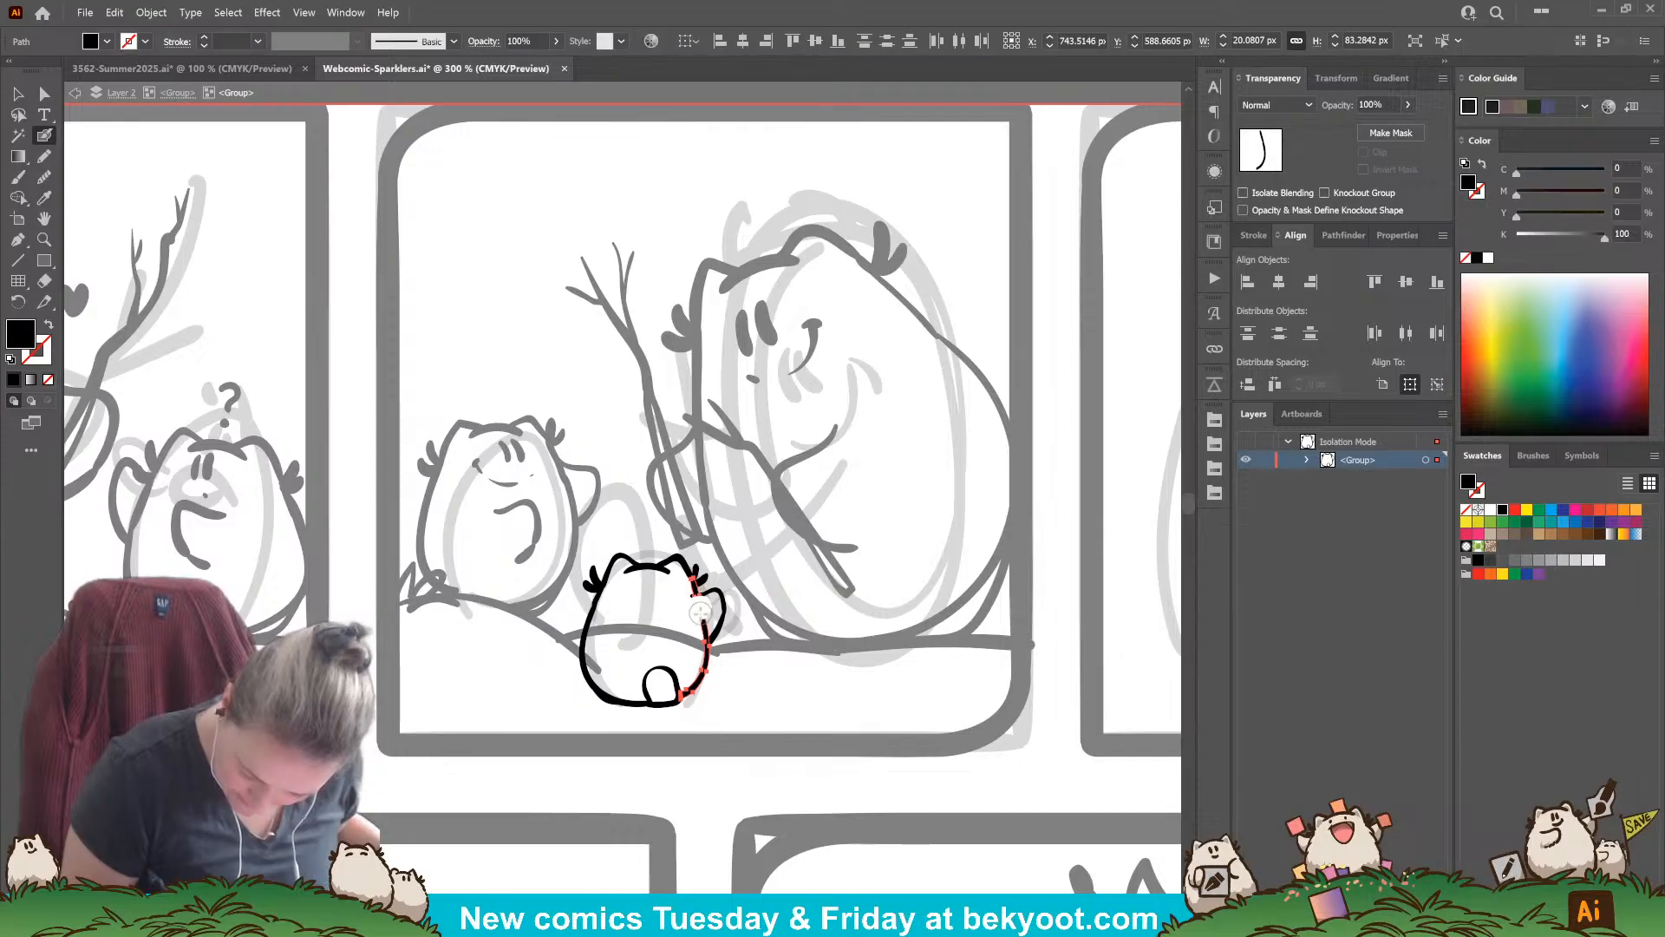
pyautogui.moveTo(703, 630); pyautogui.dragTo(702, 626)
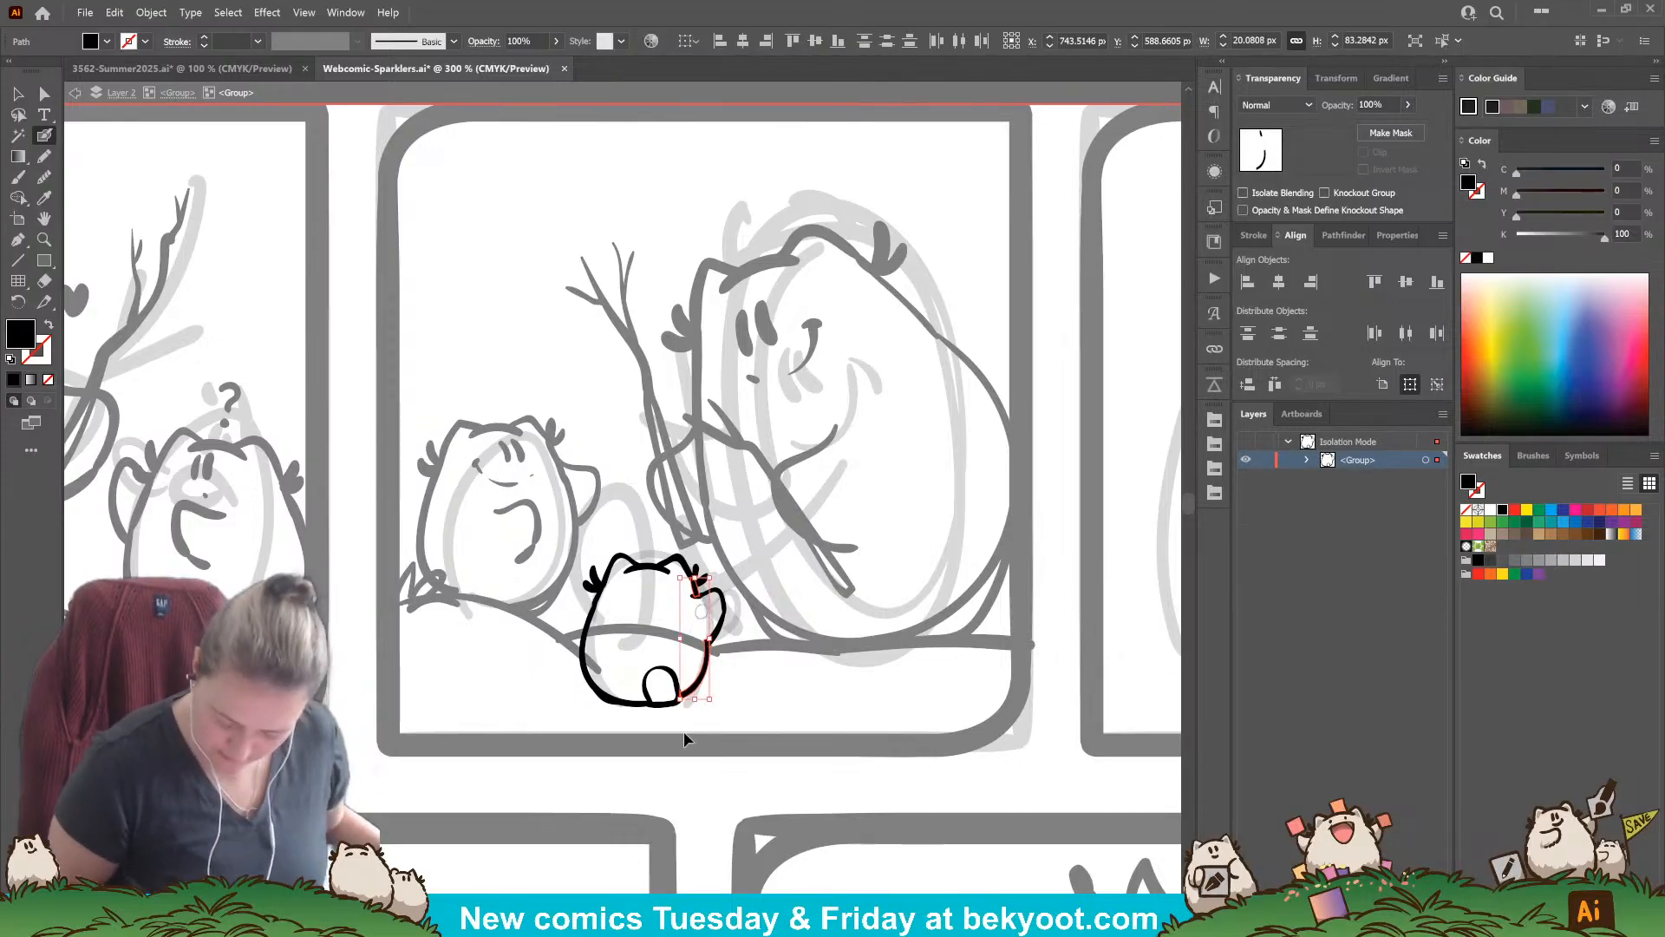
pyautogui.keyDown('ctrl'); pyautogui.click(695, 787); pyautogui.keyUp('ctrl')
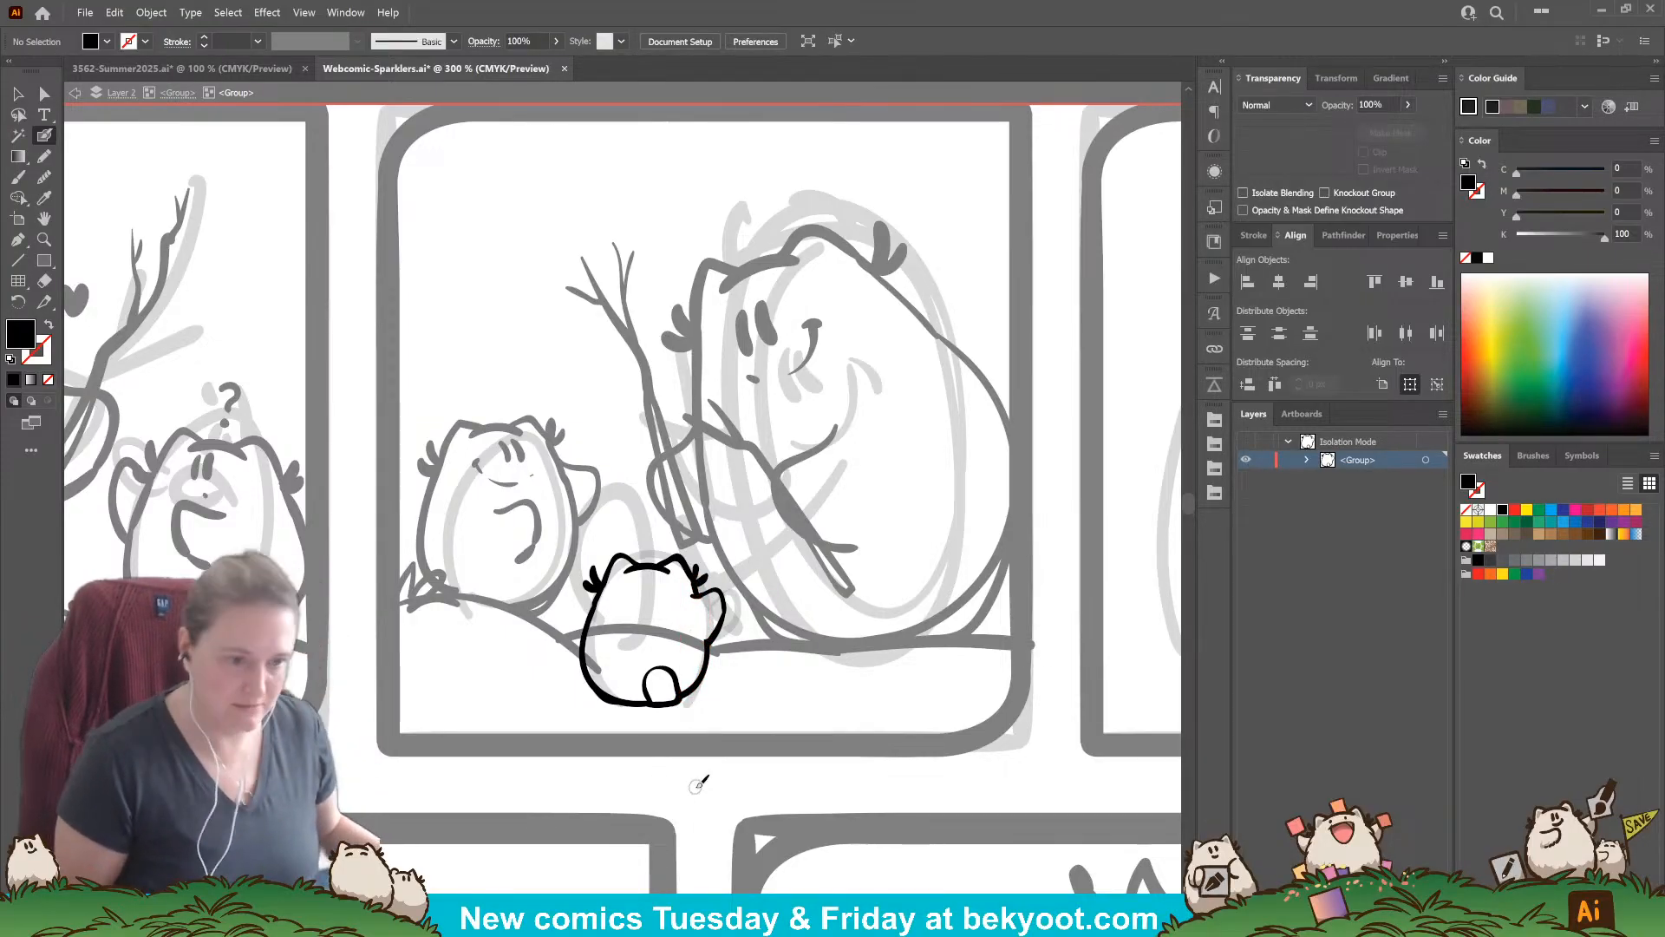
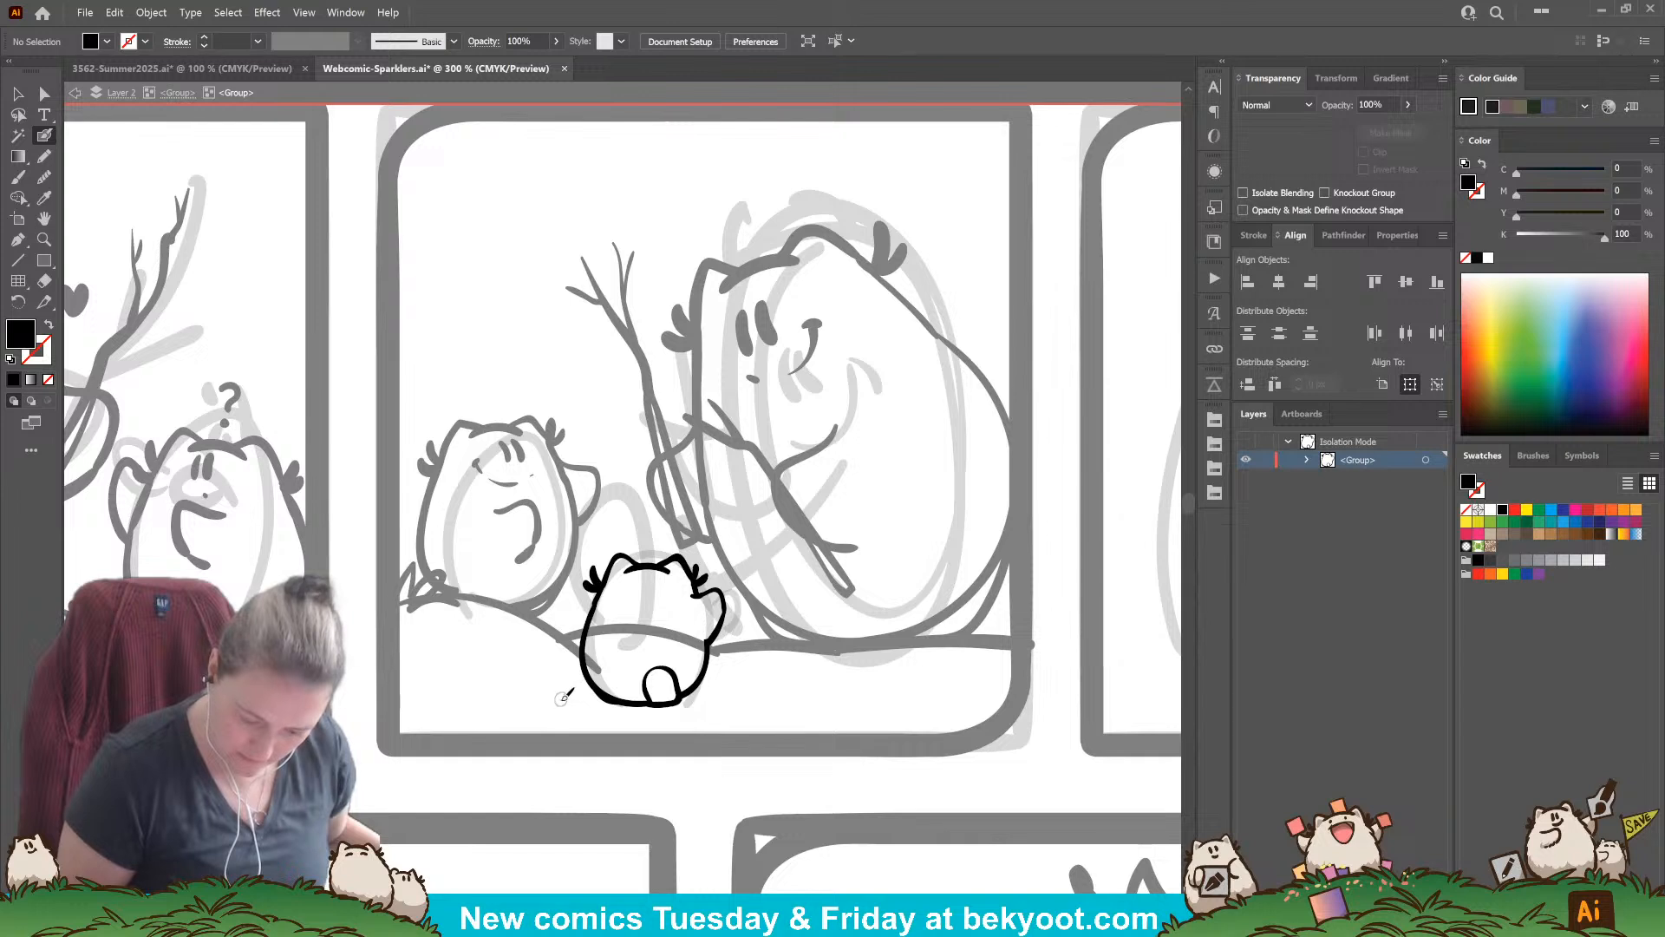
# Step: Draw a ground line beneath the foreground figure with grass tufts sloping down on both sides, and leave the figure's group
pyautogui.moveTo(570, 700)
pyautogui.mouseDown()
pyautogui.moveTo(729, 703)
pyautogui.moveTo(720, 687)
pyautogui.moveTo(740, 673)
pyautogui.moveTo(755, 689)
pyautogui.moveTo(777, 671)
pyautogui.moveTo(774, 710)
pyautogui.mouseUp()
pyautogui.hotkey('shift', 'x')
pyautogui.hotkey('ctrl', 'z')
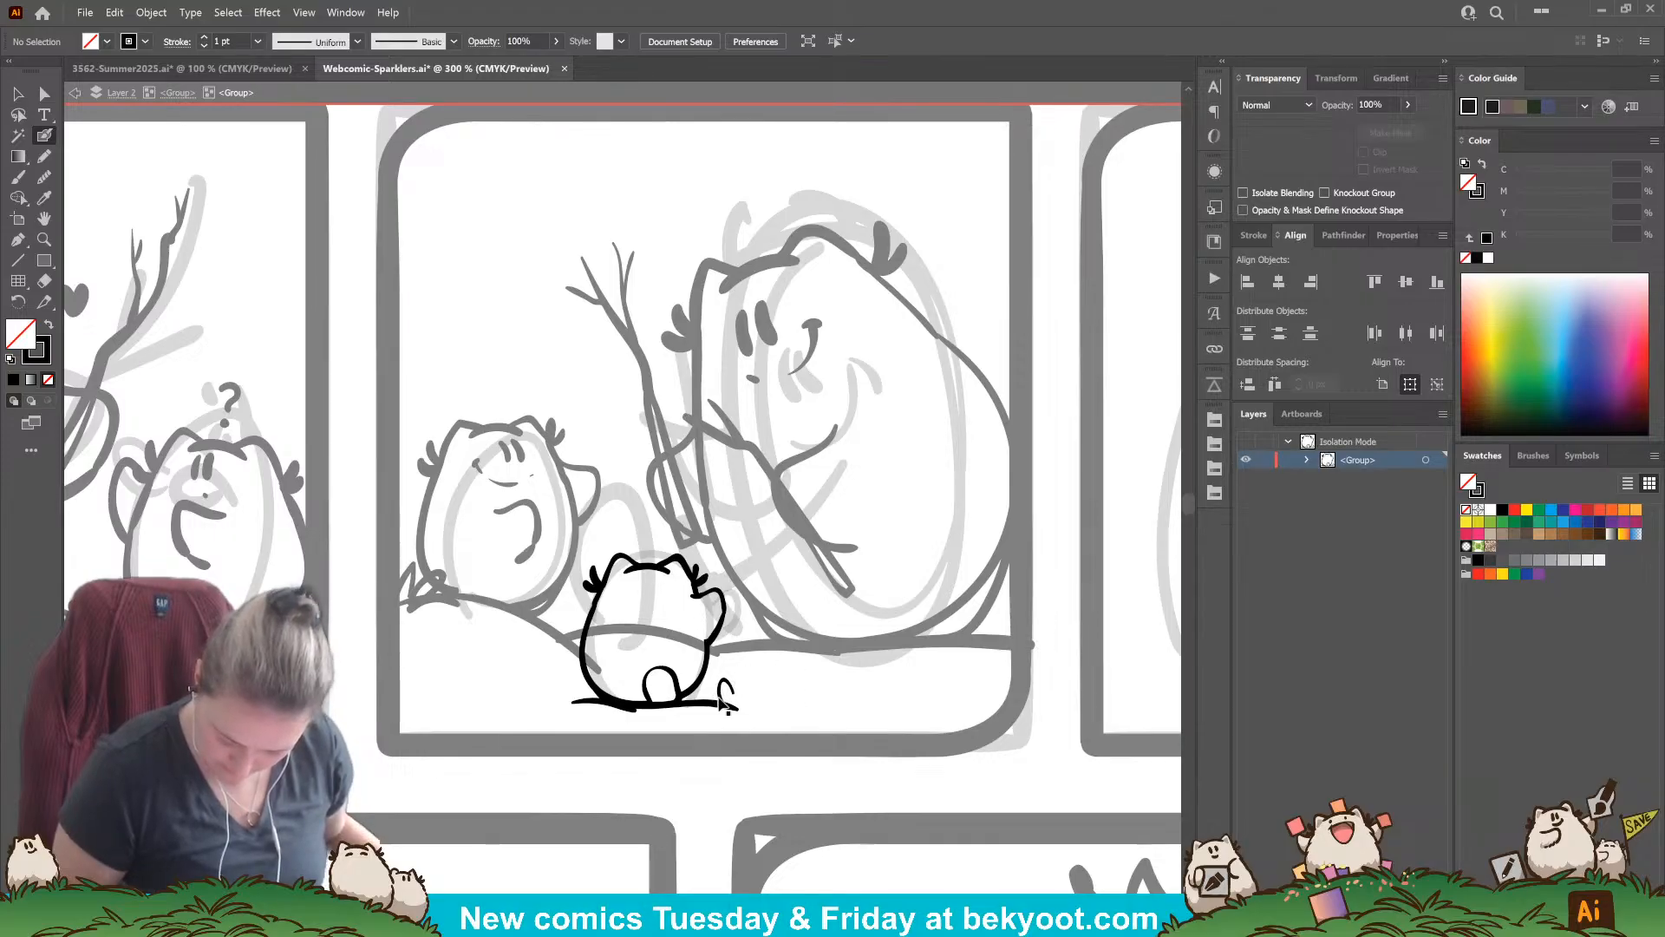
pyautogui.moveTo(620, 704)
pyautogui.mouseDown()
pyautogui.moveTo(773, 689)
pyautogui.moveTo(802, 723)
pyautogui.moveTo(819, 696)
pyautogui.moveTo(854, 726)
pyautogui.mouseUp()
pyautogui.keyDown('ctrl'); pyautogui.click(745, 692); pyautogui.keyUp('ctrl')
pyautogui.moveTo(598, 720)
pyautogui.mouseDown()
pyautogui.moveTo(643, 725)
pyautogui.moveTo(614, 686)
pyautogui.moveTo(534, 740)
pyautogui.mouseUp()
pyautogui.hotkey('ctrl', 'z')
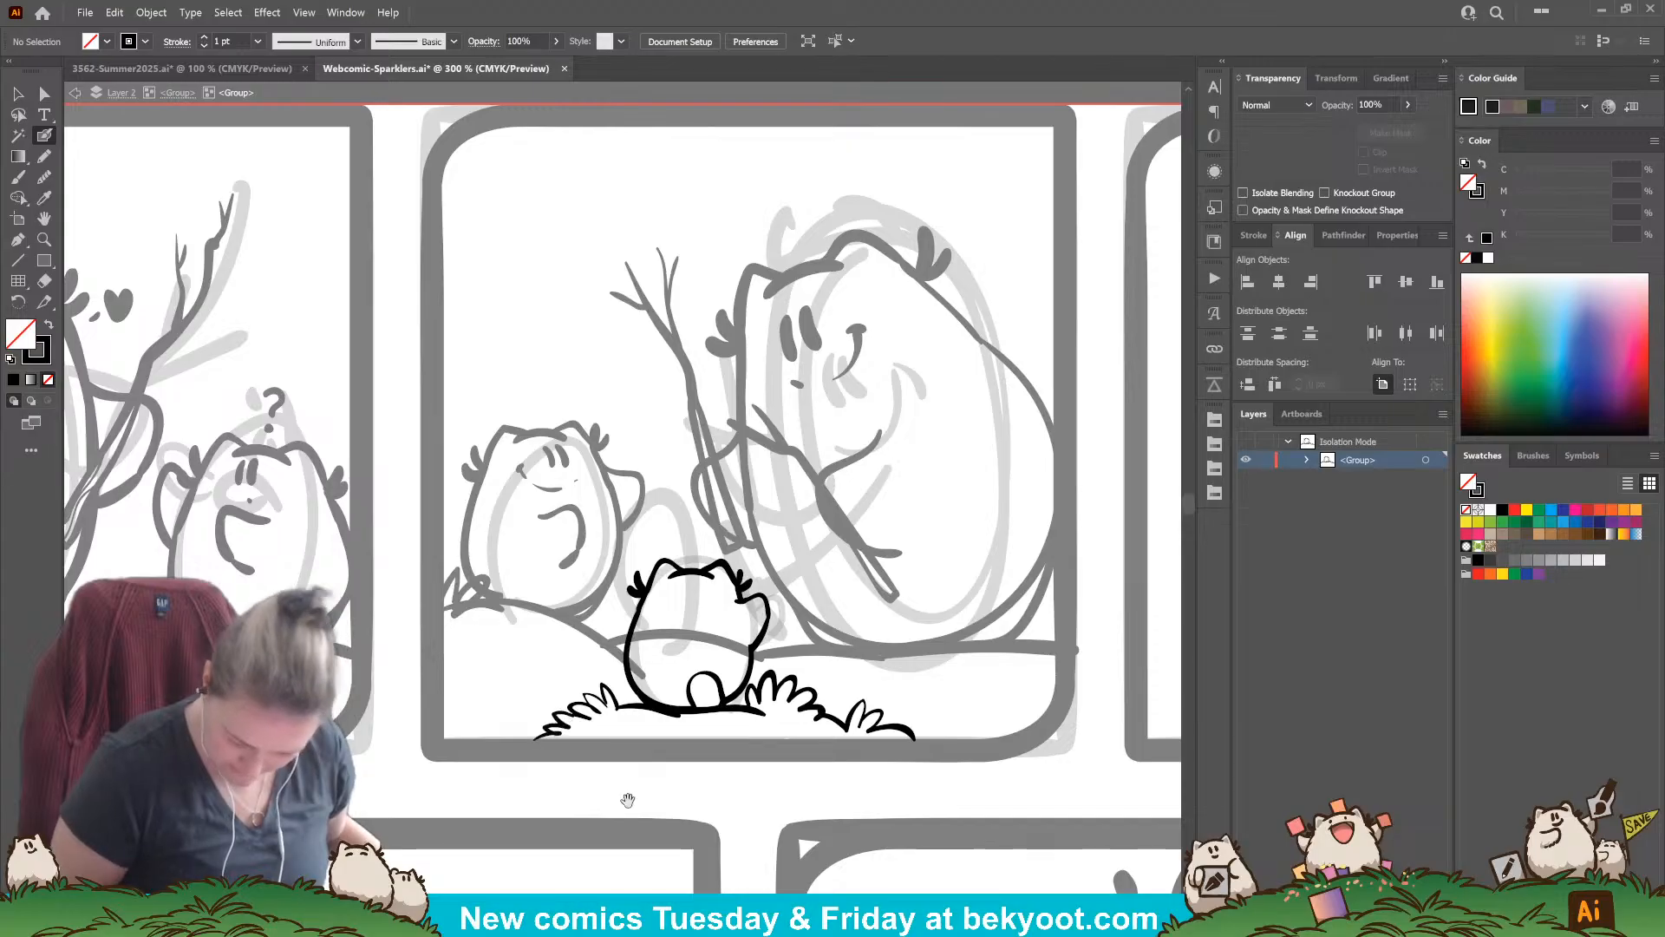
pyautogui.moveTo(628, 800); pyautogui.dragTo(518, 807)
pyautogui.press('Escape')
pyautogui.moveTo(436, 719); pyautogui.dragTo(436, 716)
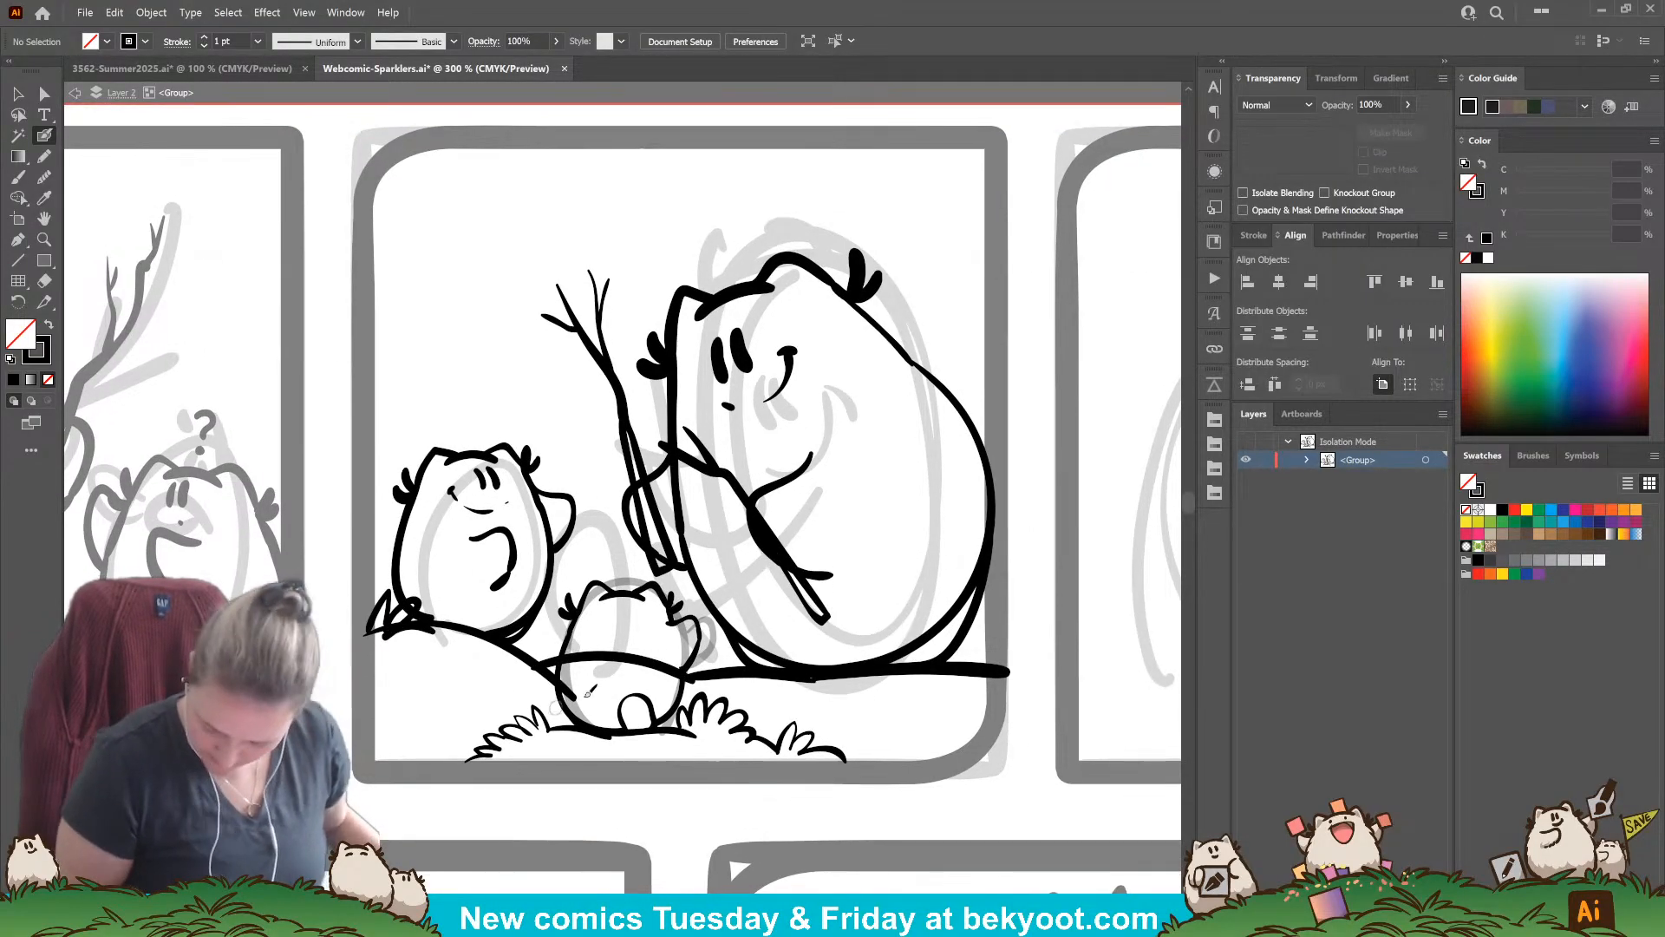
# Step: Group the two curved hill lines behind the foreground figure and lower their opacity to 41%
pyautogui.keyDown('ctrl'); pyautogui.click(627, 659); pyautogui.keyUp('ctrl')
pyautogui.keyDown('ctrl'); pyautogui.keyDown('shift'); pyautogui.click(515, 658); pyautogui.keyUp('shift'); pyautogui.keyUp('ctrl')
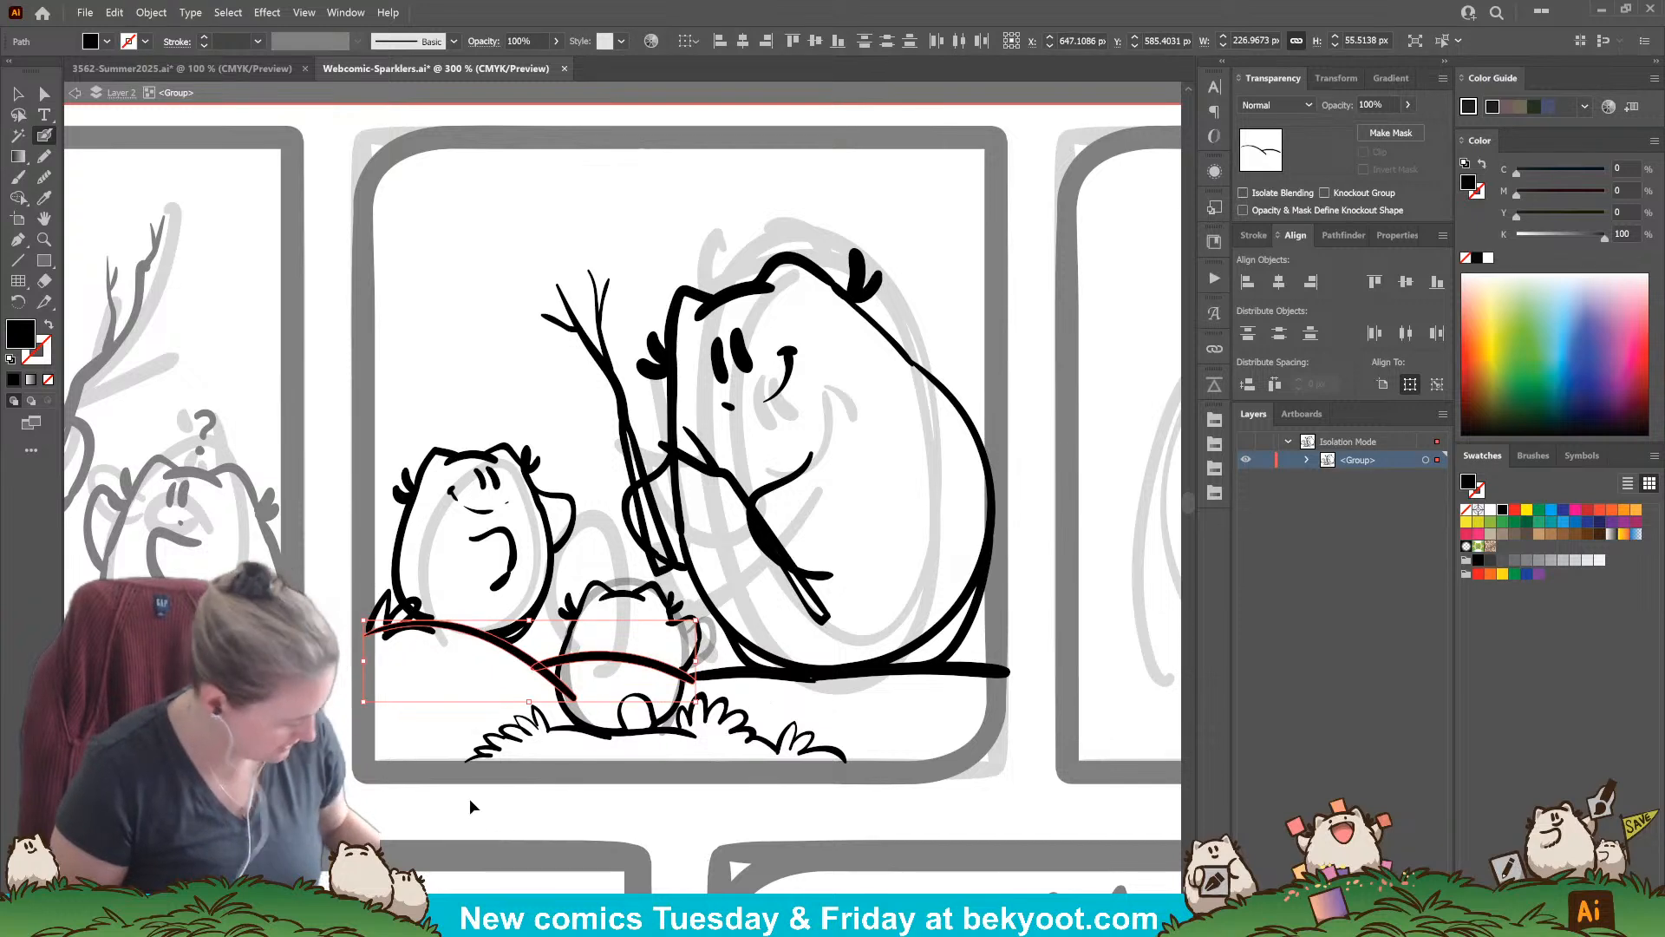
pyautogui.keyDown('ctrl'); pyautogui.click(628, 581); pyautogui.keyUp('ctrl')
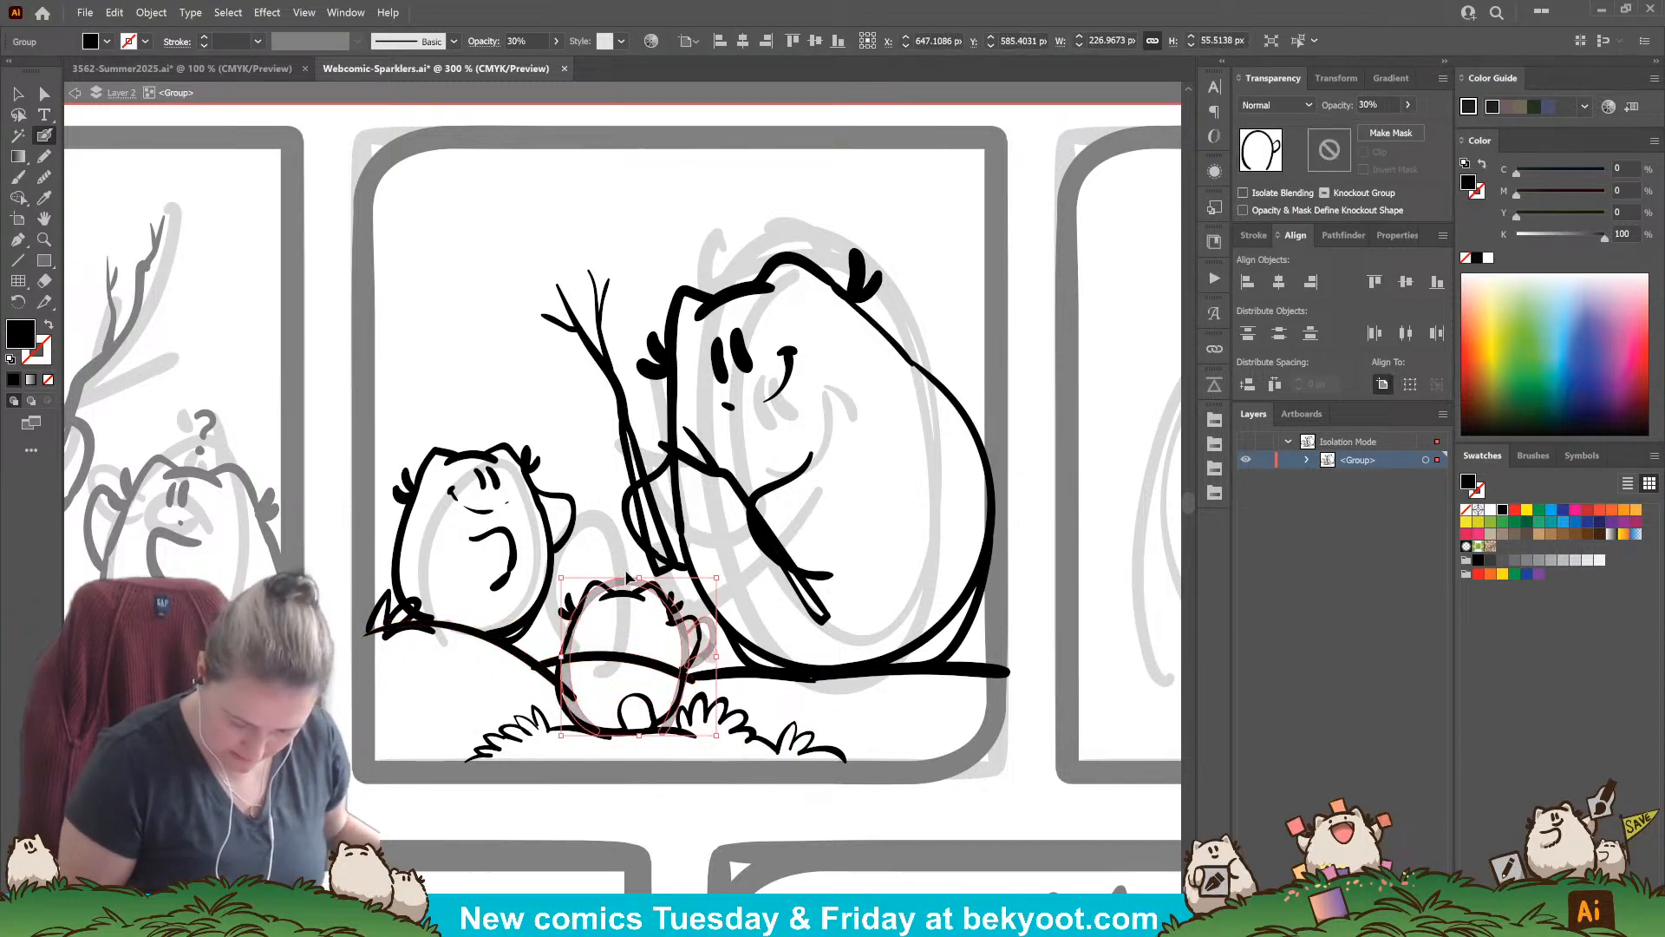
pyautogui.keyDown('ctrl'); pyautogui.click(582, 655); pyautogui.keyUp('ctrl')
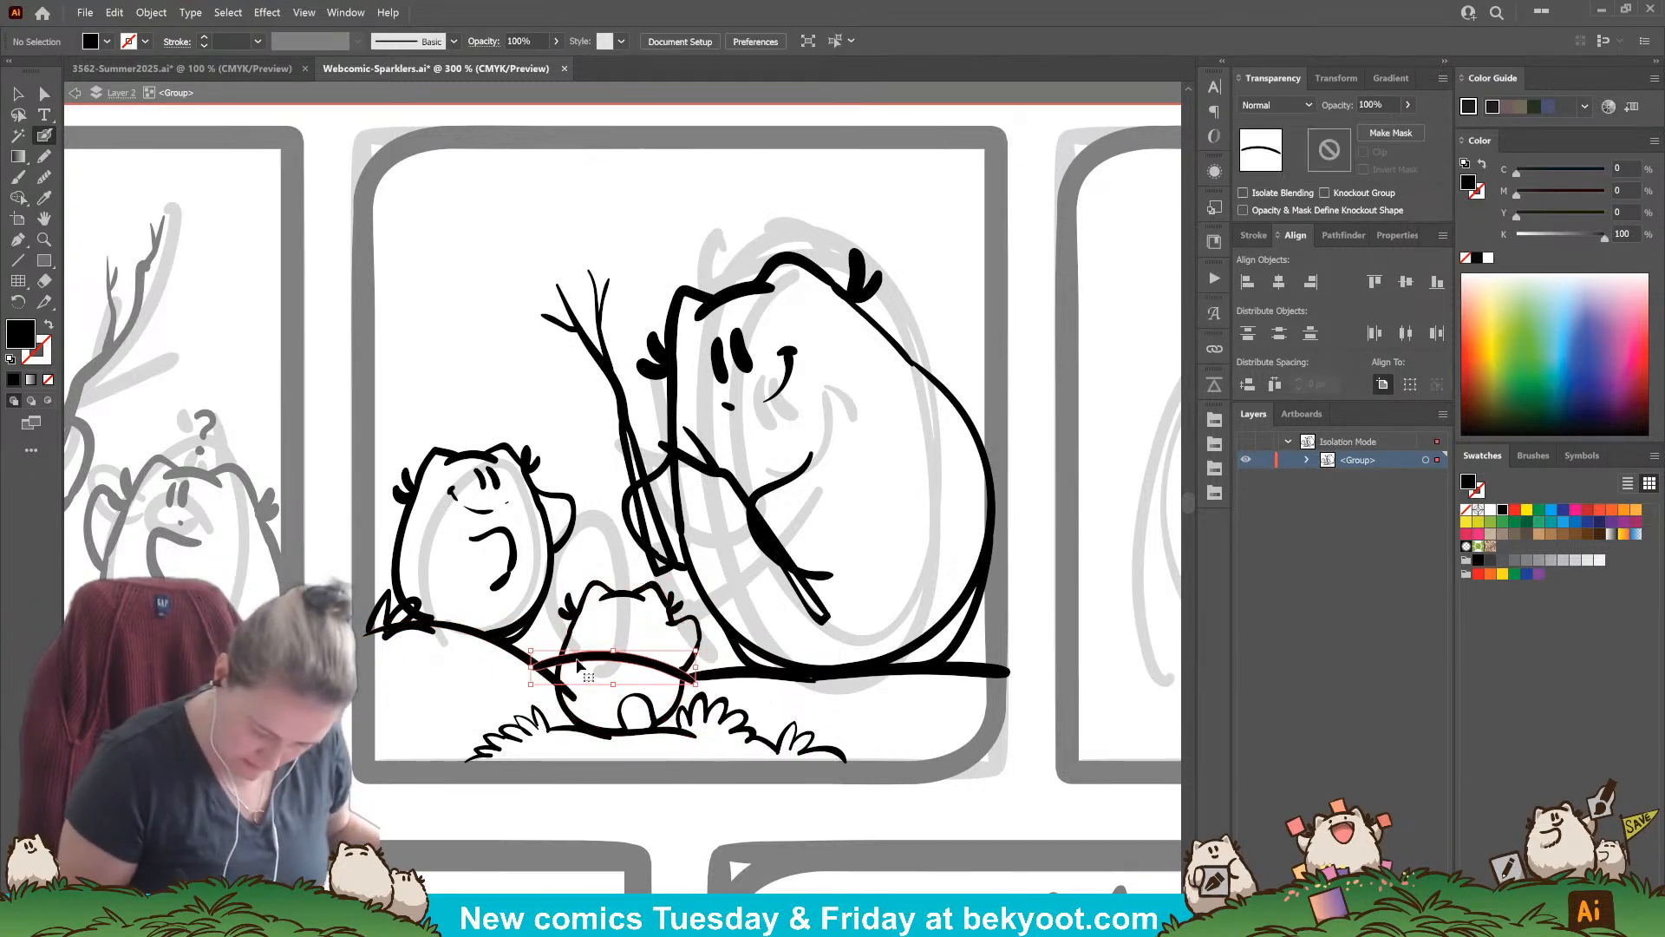
pyautogui.keyDown('ctrl'); pyautogui.keyDown('shift'); pyautogui.click(513, 663); pyautogui.keyUp('shift'); pyautogui.keyUp('ctrl')
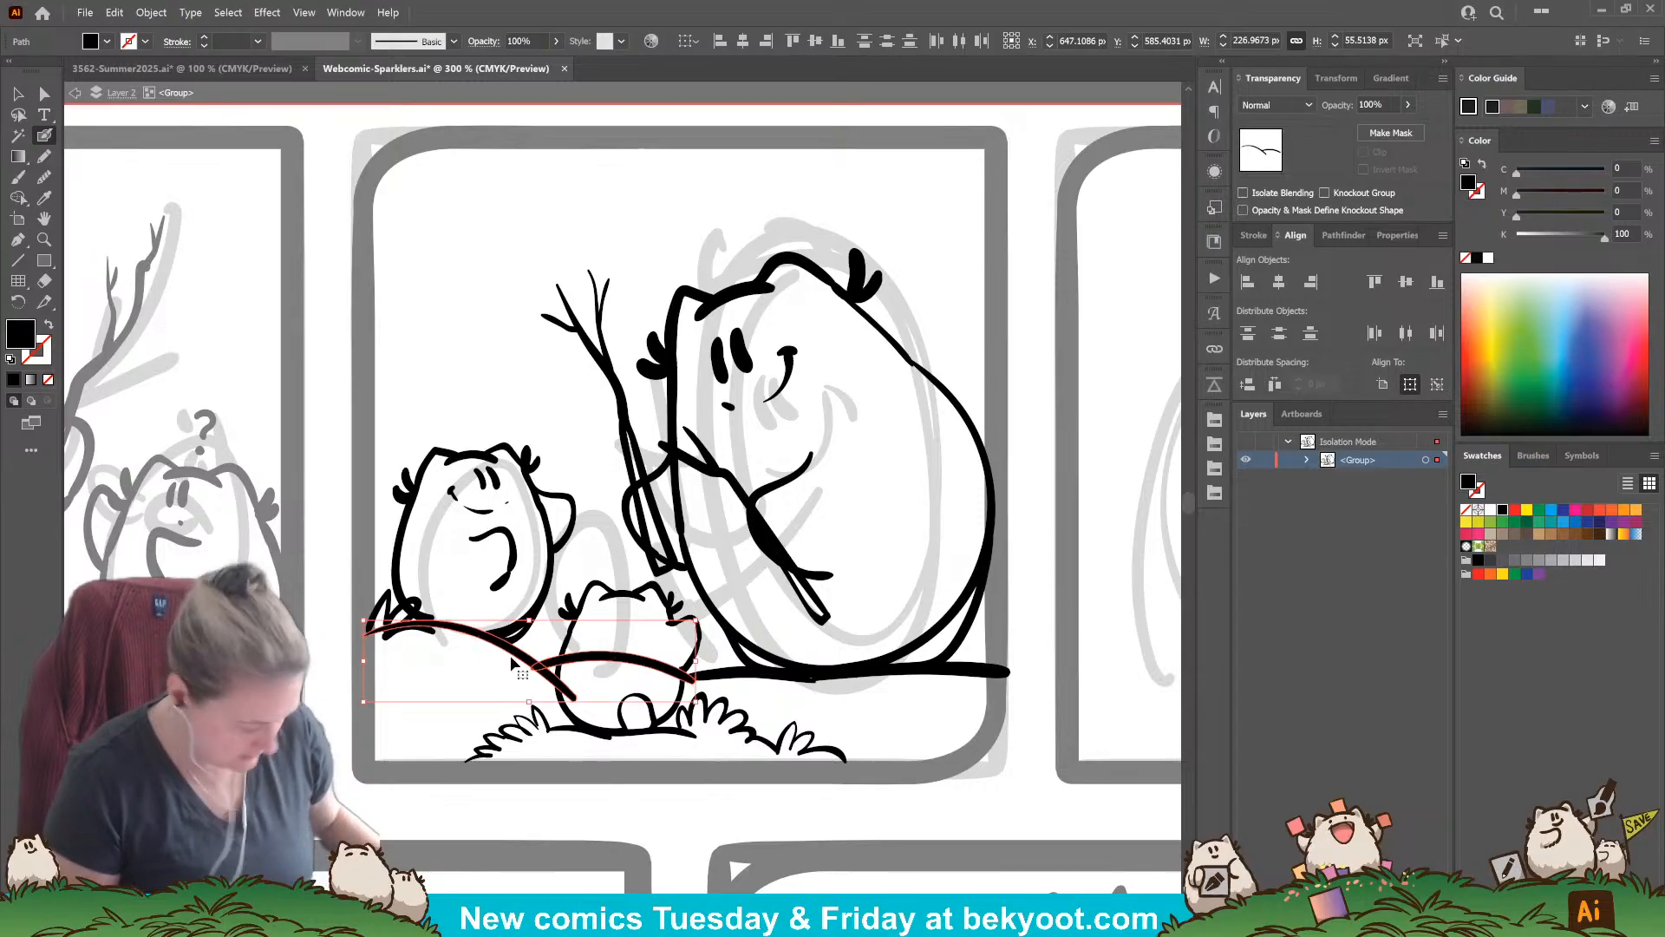
pyautogui.hotkey('ctrl', 'g')
pyautogui.click(1408, 105)
pyautogui.moveTo(1405, 127); pyautogui.dragTo(1368, 127)
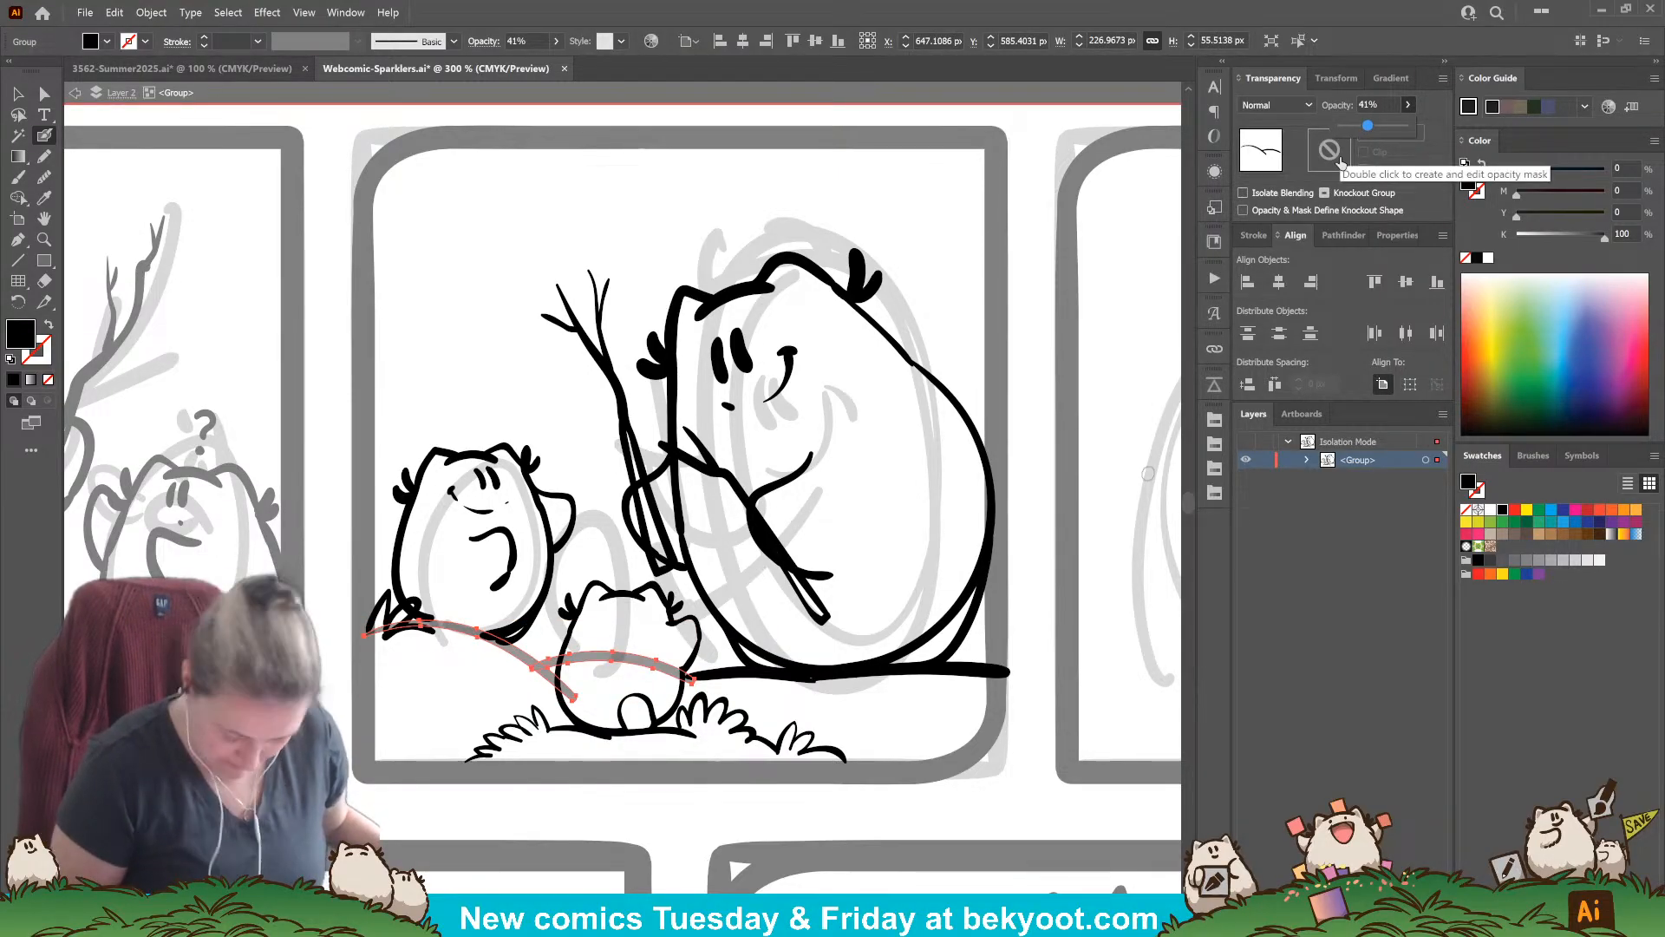
pyautogui.press('ctrl')
pyautogui.keyDown('ctrl'); pyautogui.click(524, 830); pyautogui.keyUp('ctrl')
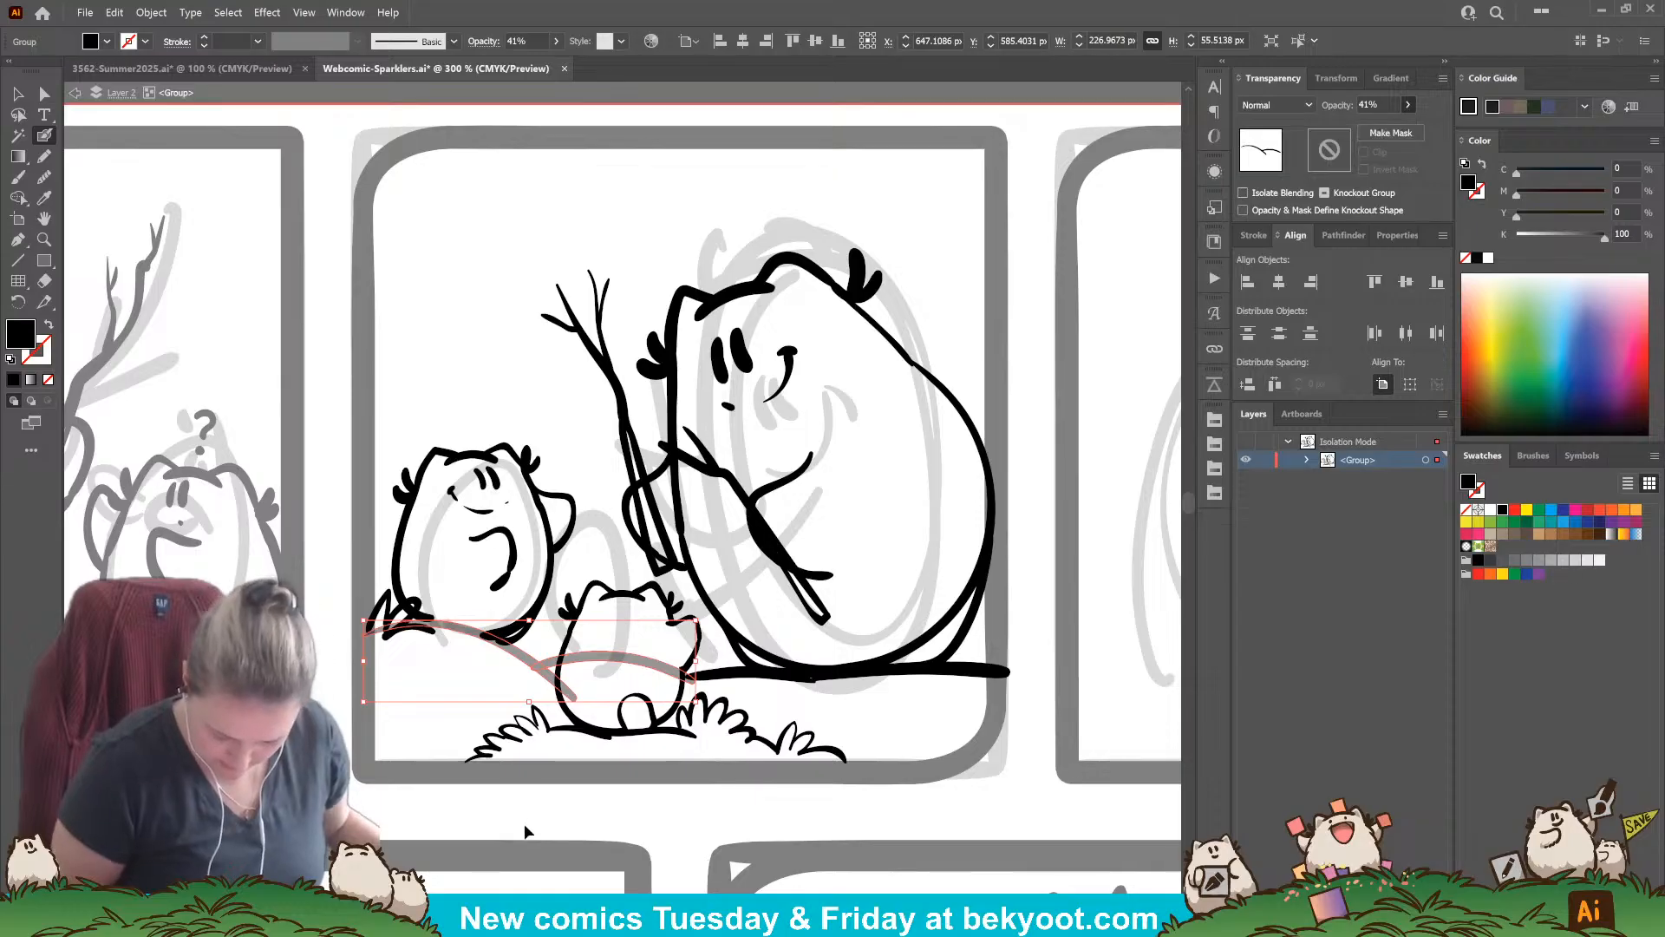
# Step: Ink grass tufts behind the foreground figure's right side and along the faded hill beneath the small character on the left
pyautogui.keyDown('ctrl'); pyautogui.click(724, 670); pyautogui.keyUp('ctrl')
pyautogui.keyDown('ctrl'); pyautogui.click(675, 836); pyautogui.keyUp('ctrl')
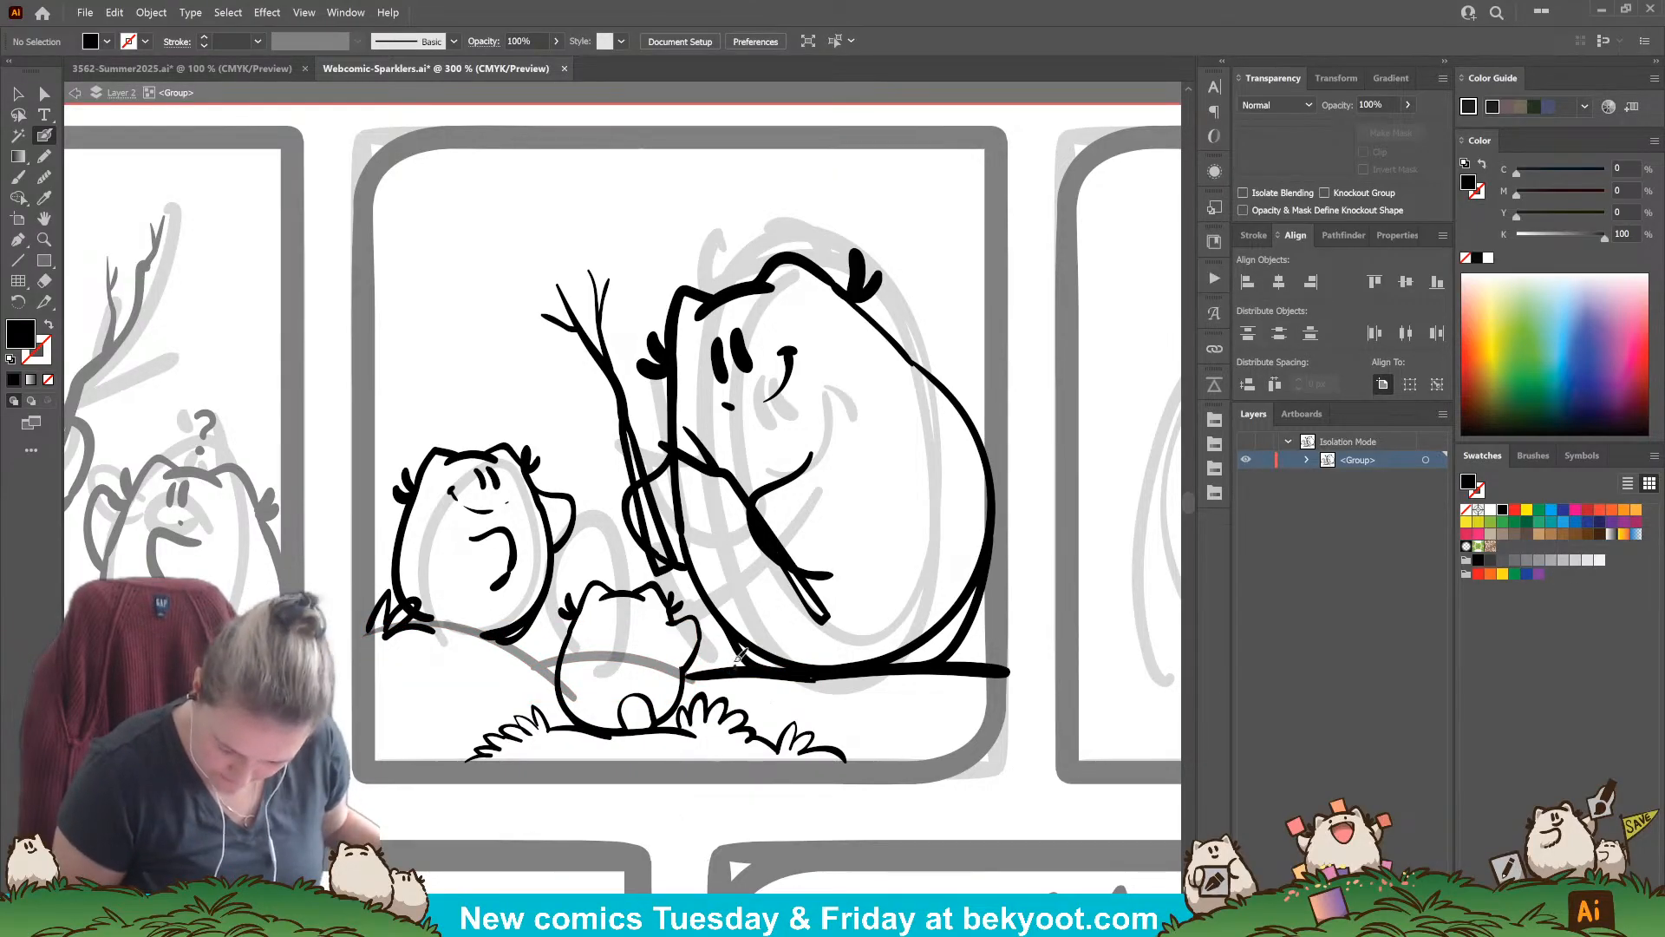
pyautogui.moveTo(718, 664); pyautogui.dragTo(681, 675)
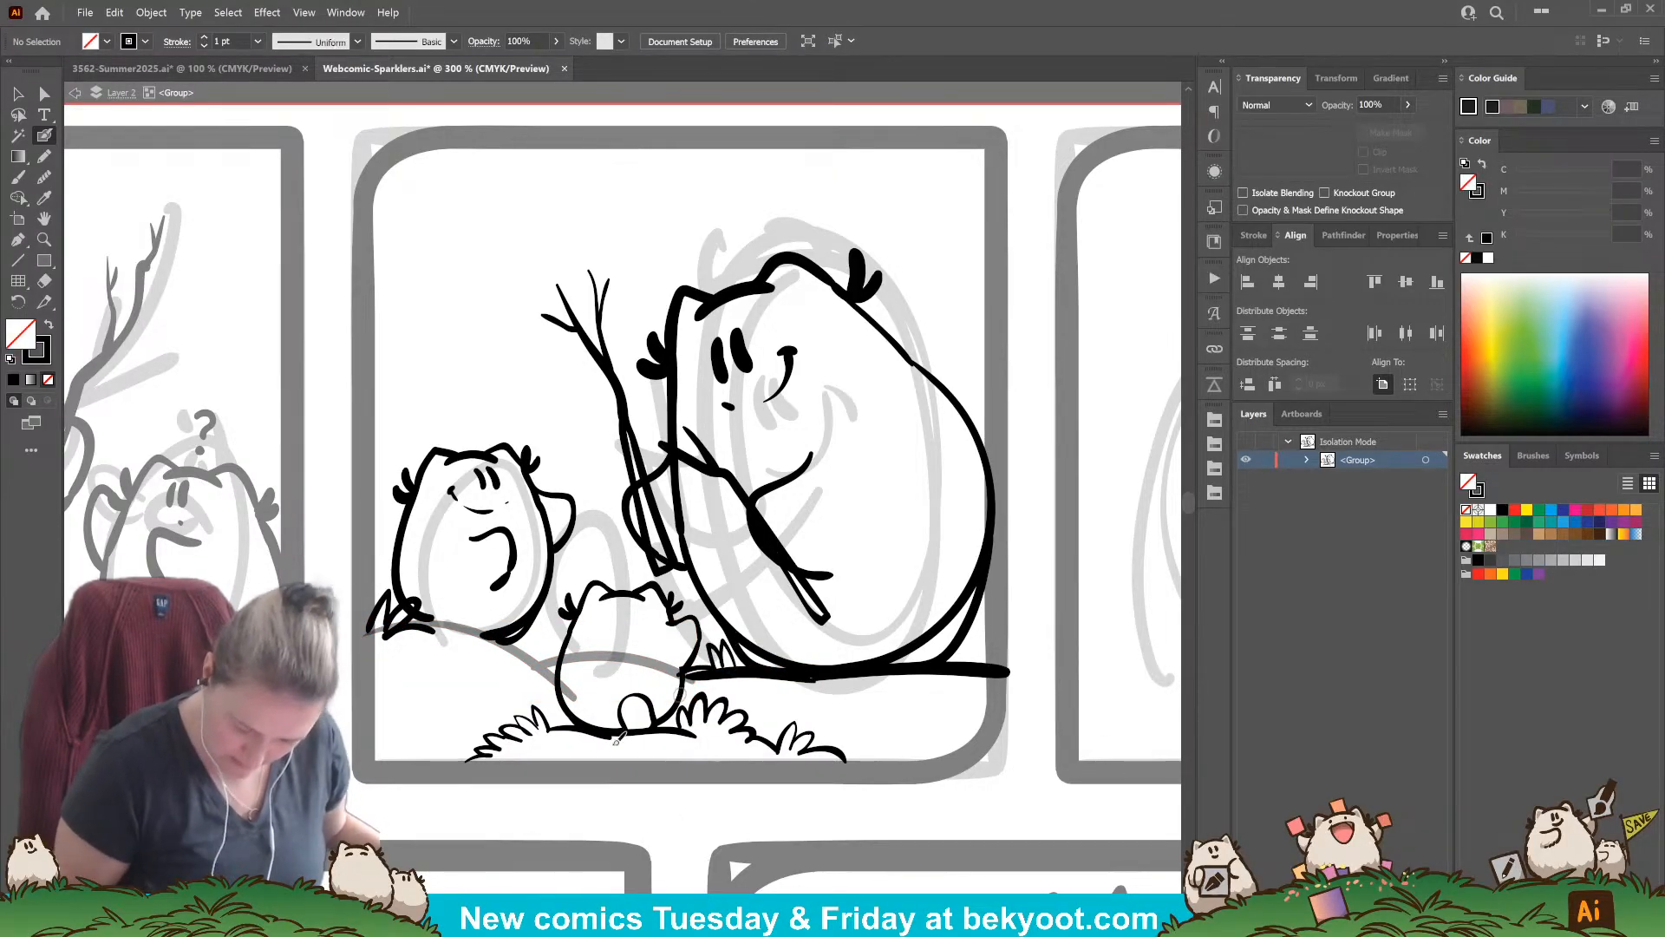
pyautogui.keyDown('ctrl'); pyautogui.click(415, 624); pyautogui.keyUp('ctrl')
pyautogui.moveTo(415, 625)
pyautogui.mouseDown()
pyautogui.moveTo(449, 598)
pyautogui.moveTo(480, 607)
pyautogui.moveTo(482, 636)
pyautogui.moveTo(519, 629)
pyautogui.moveTo(520, 648)
pyautogui.moveTo(544, 629)
pyautogui.moveTo(536, 659)
pyautogui.moveTo(602, 595)
pyautogui.moveTo(556, 601)
pyautogui.moveTo(555, 640)
pyautogui.mouseUp()
pyautogui.keyDown('ctrl'); pyautogui.click(438, 581); pyautogui.keyUp('ctrl')
pyautogui.hotkey('ctrl', 'z')
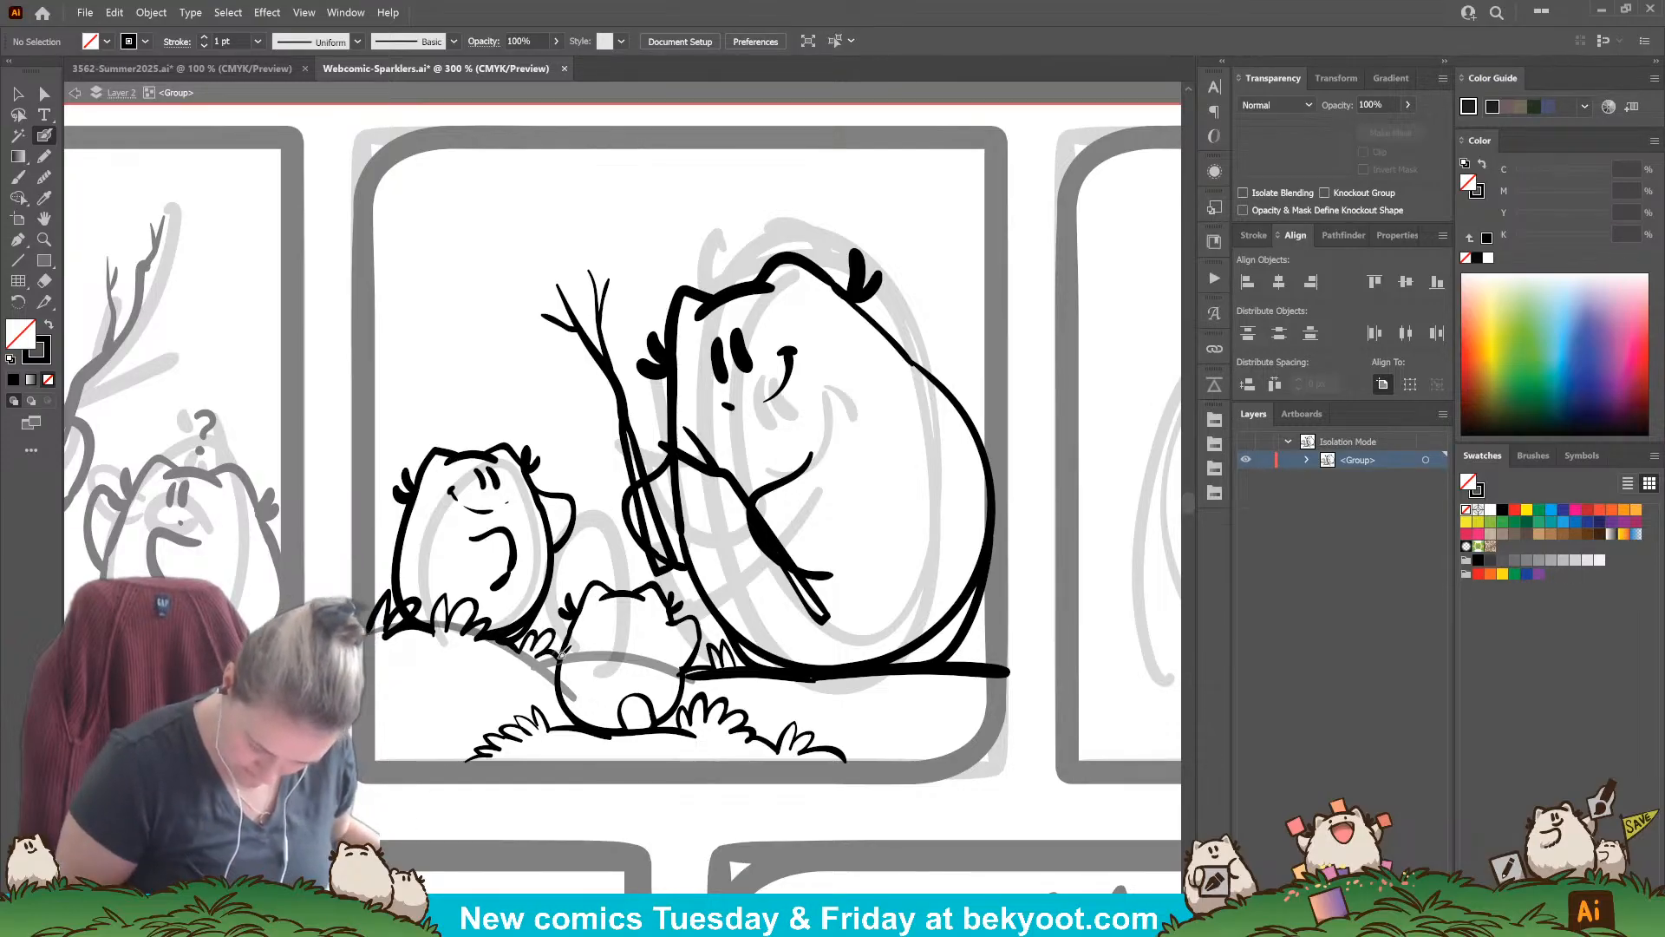
# Step: Delete the faded hill lines and replace the grass tufts at the left small character's lower-left side with newly inked ones
pyautogui.hotkey('shift', 'x')
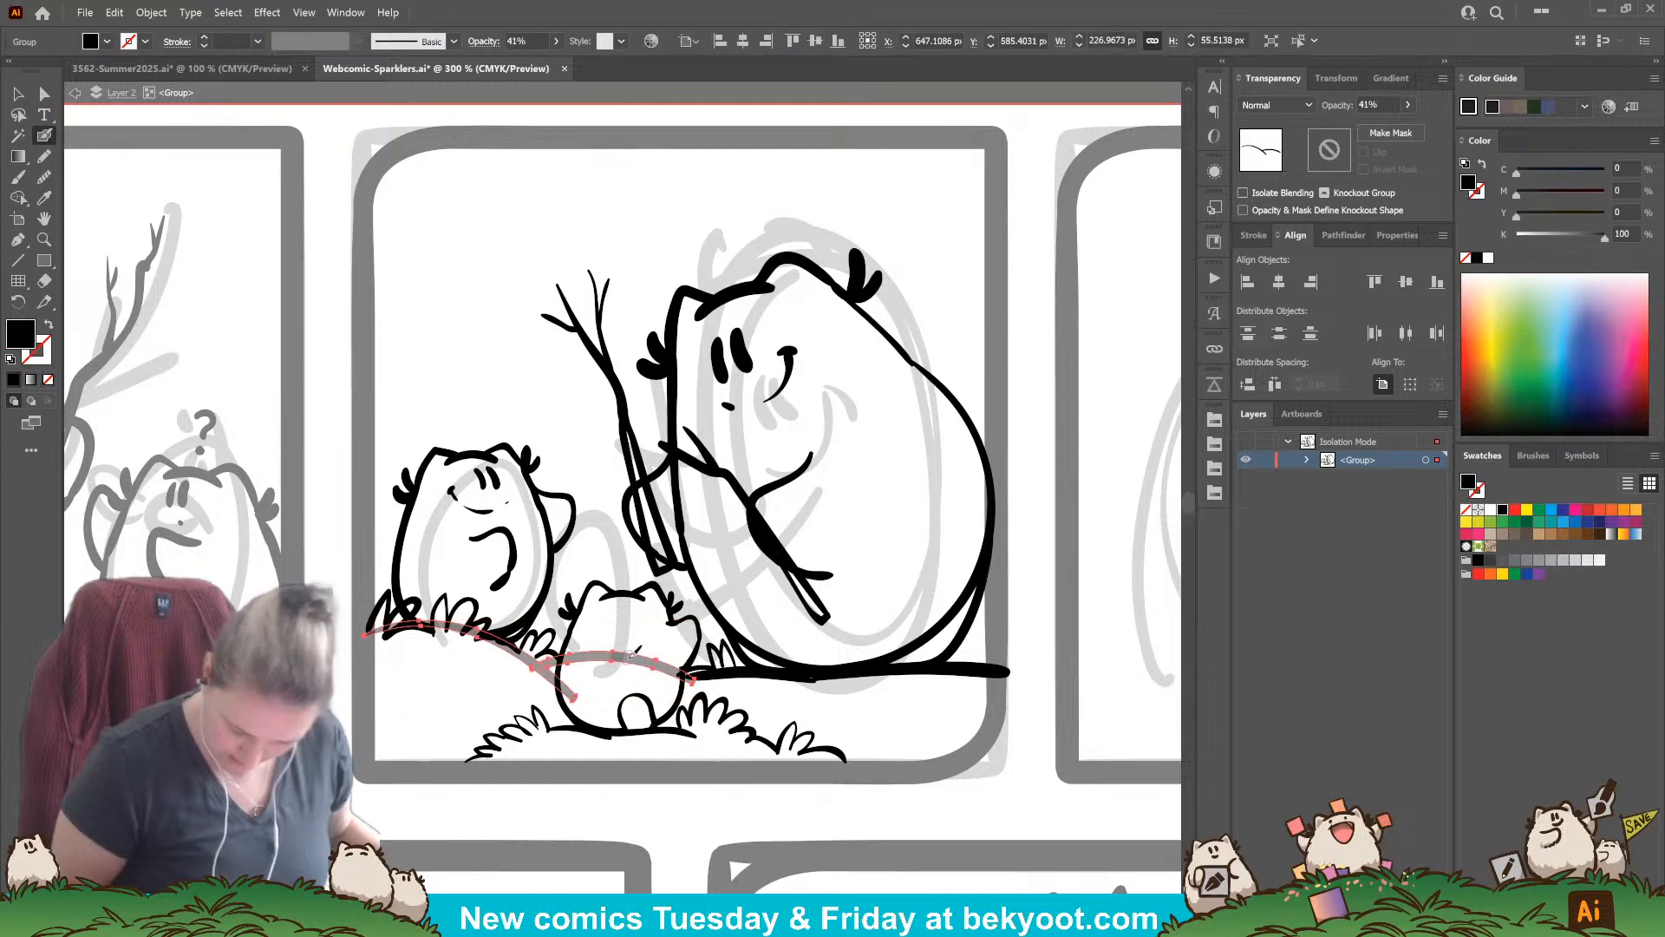
pyautogui.keyDown('ctrl'); pyautogui.click(399, 579); pyautogui.keyUp('ctrl')
pyautogui.keyDown('ctrl'); pyautogui.click(413, 700); pyautogui.keyUp('ctrl')
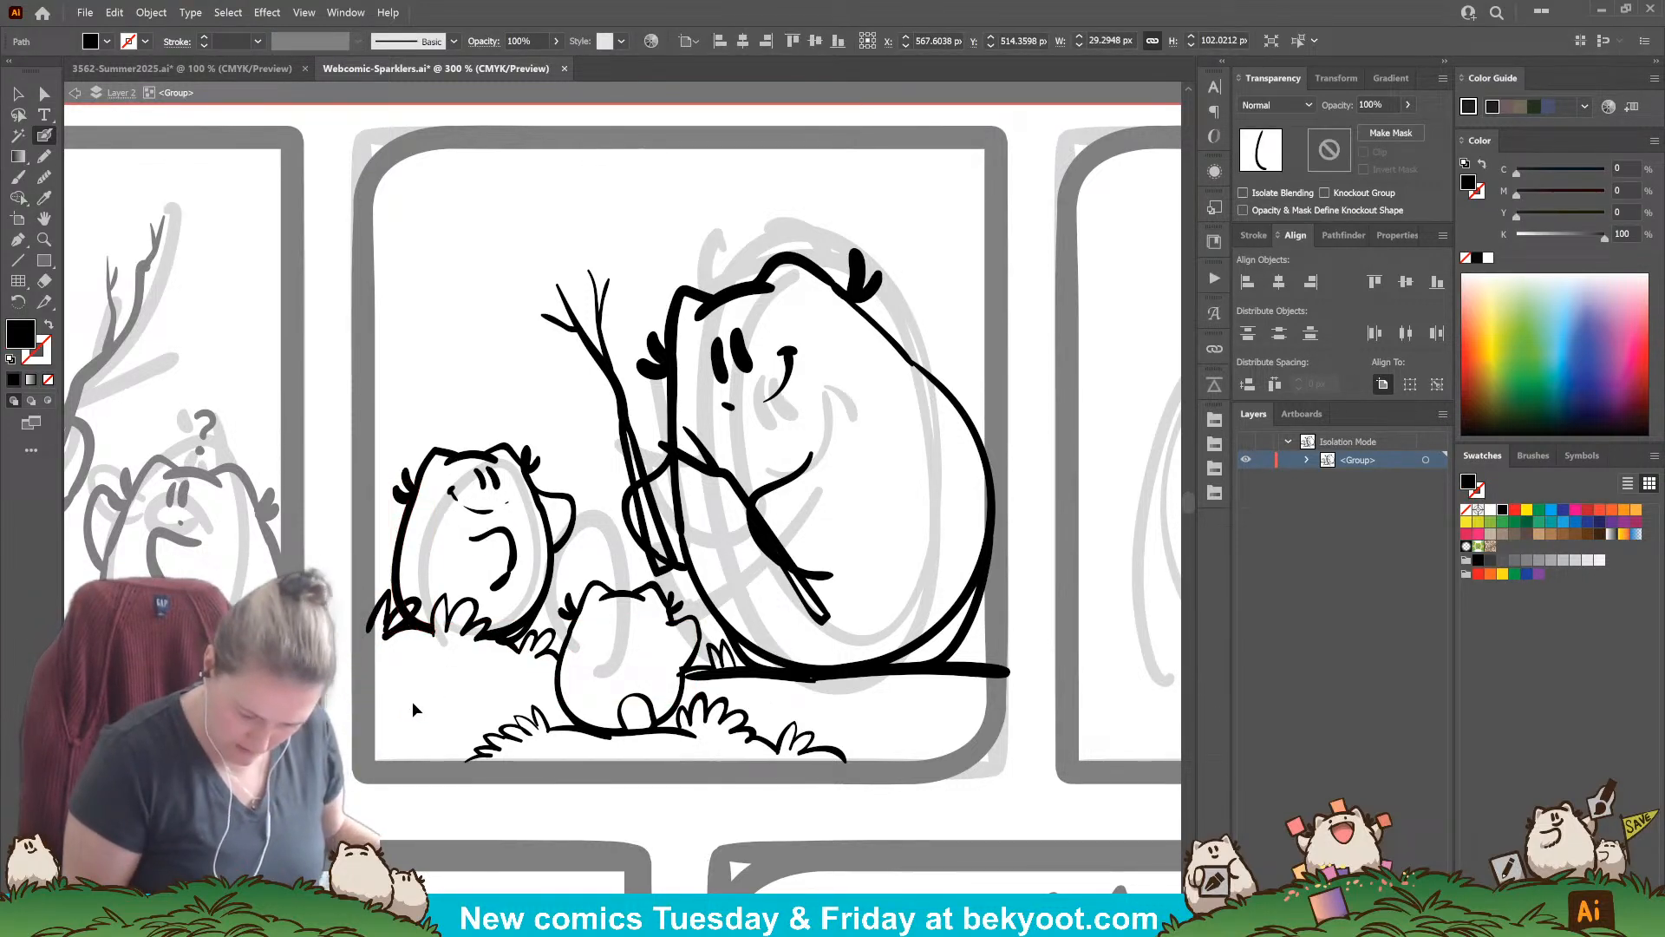
pyautogui.keyDown('ctrl'); pyautogui.click(393, 629); pyautogui.keyUp('ctrl')
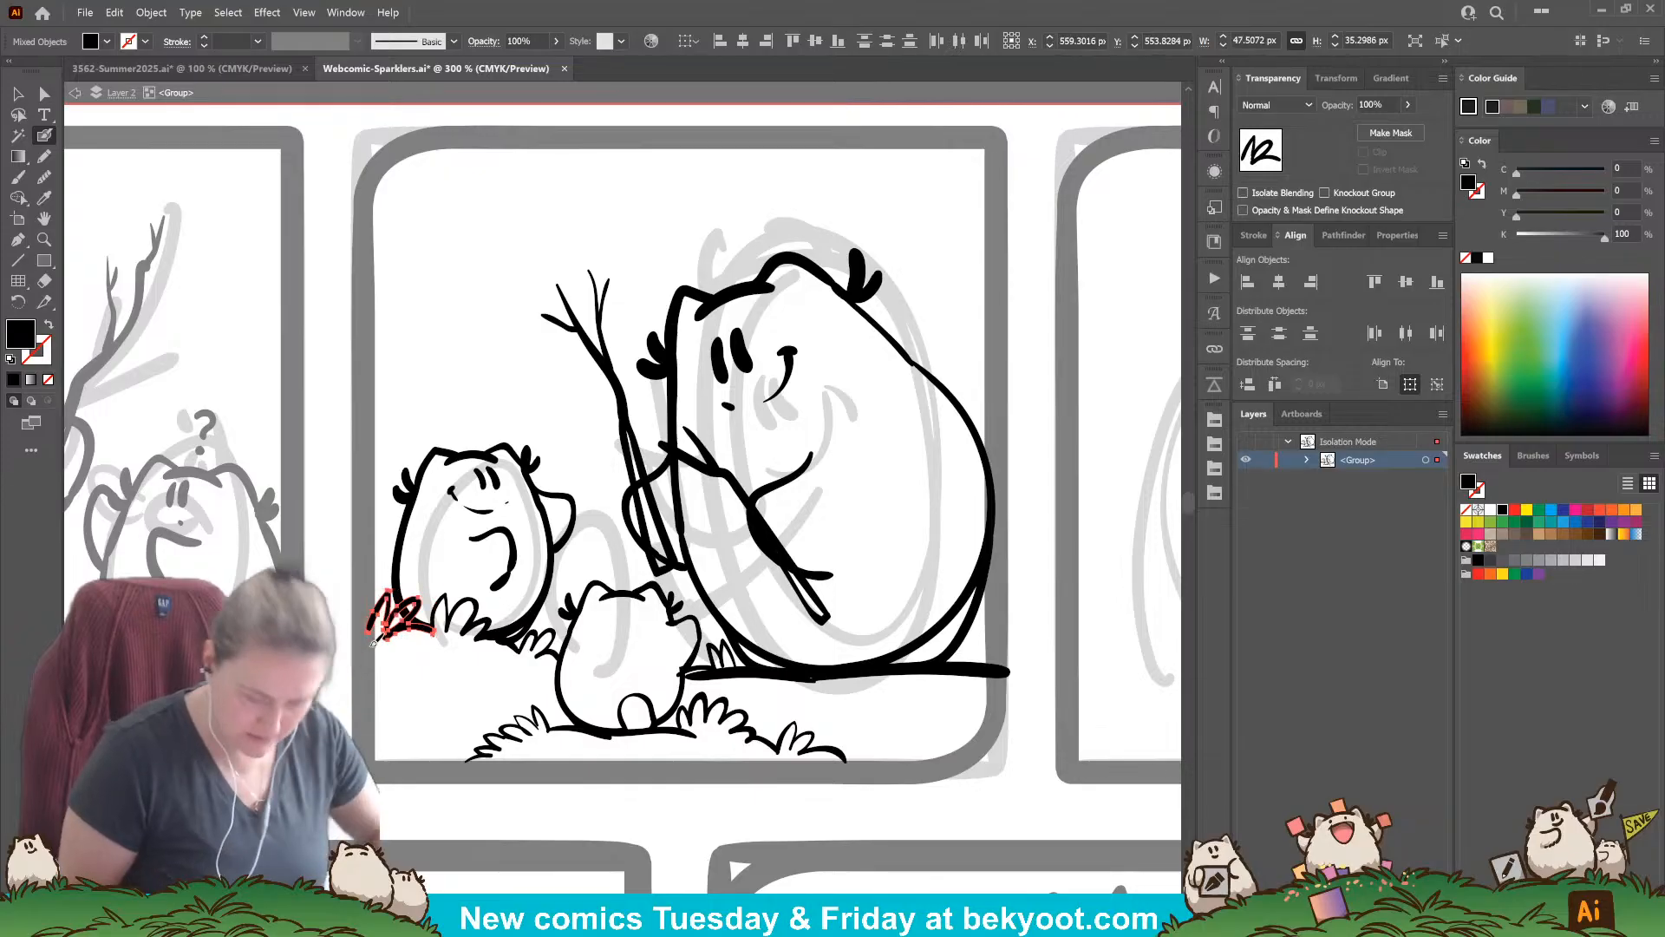
pyautogui.press('Delete')
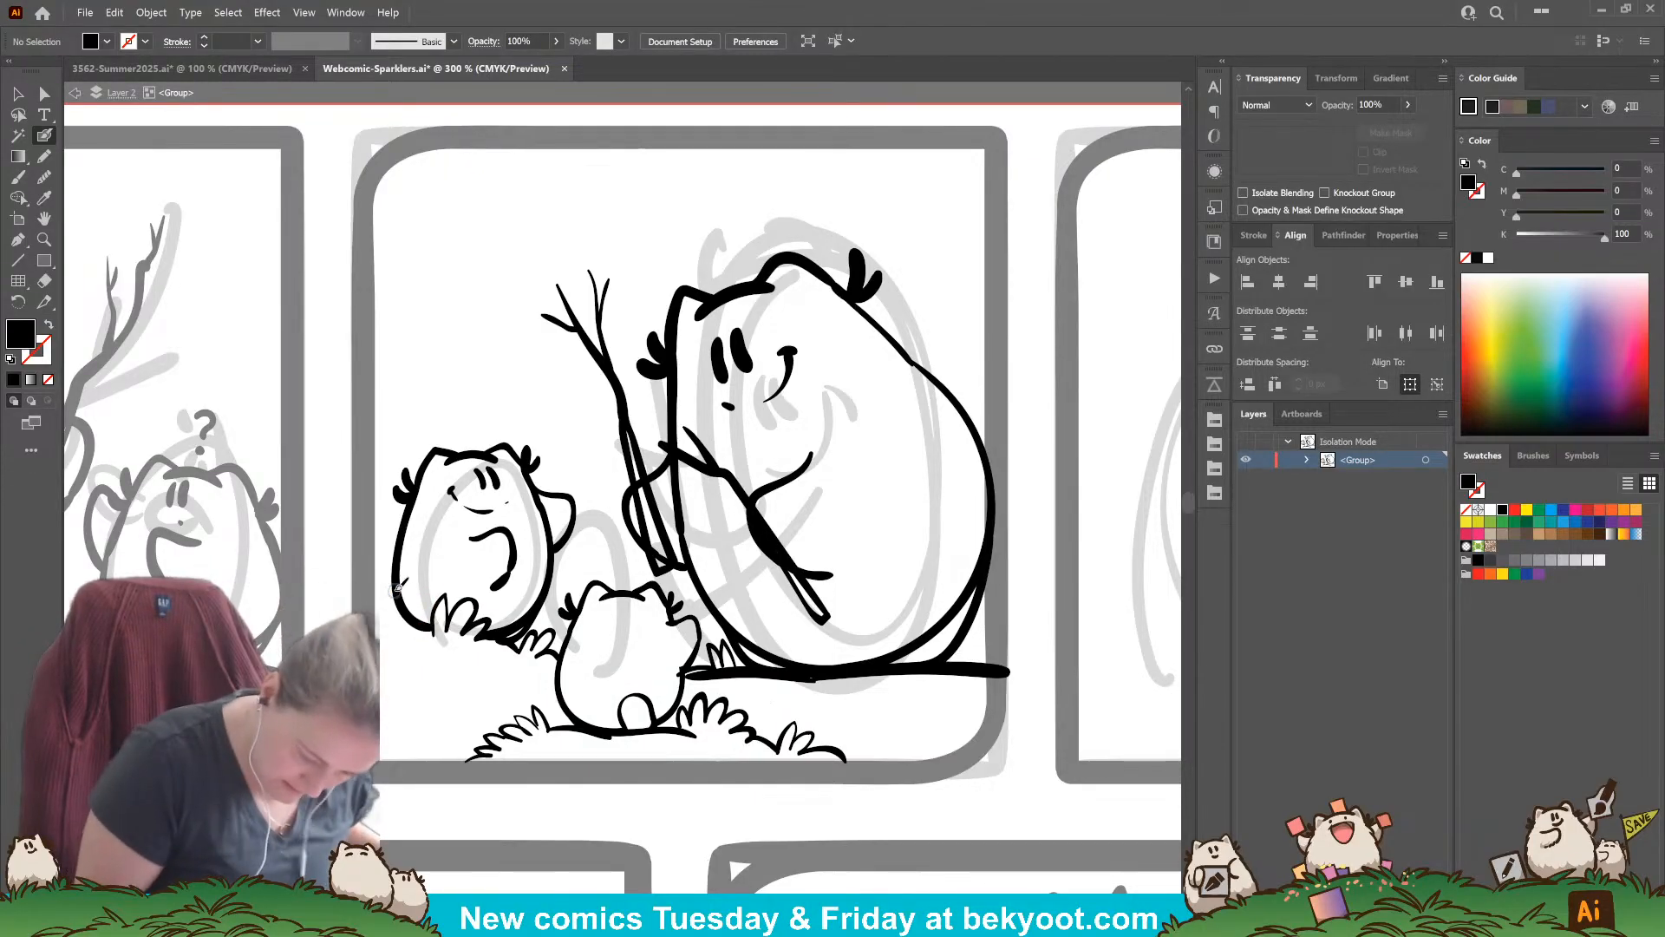
pyautogui.moveTo(433, 631)
pyautogui.mouseDown()
pyautogui.moveTo(416, 597)
pyautogui.moveTo(419, 624)
pyautogui.moveTo(391, 594)
pyautogui.moveTo(402, 613)
pyautogui.moveTo(367, 623)
pyautogui.mouseUp()
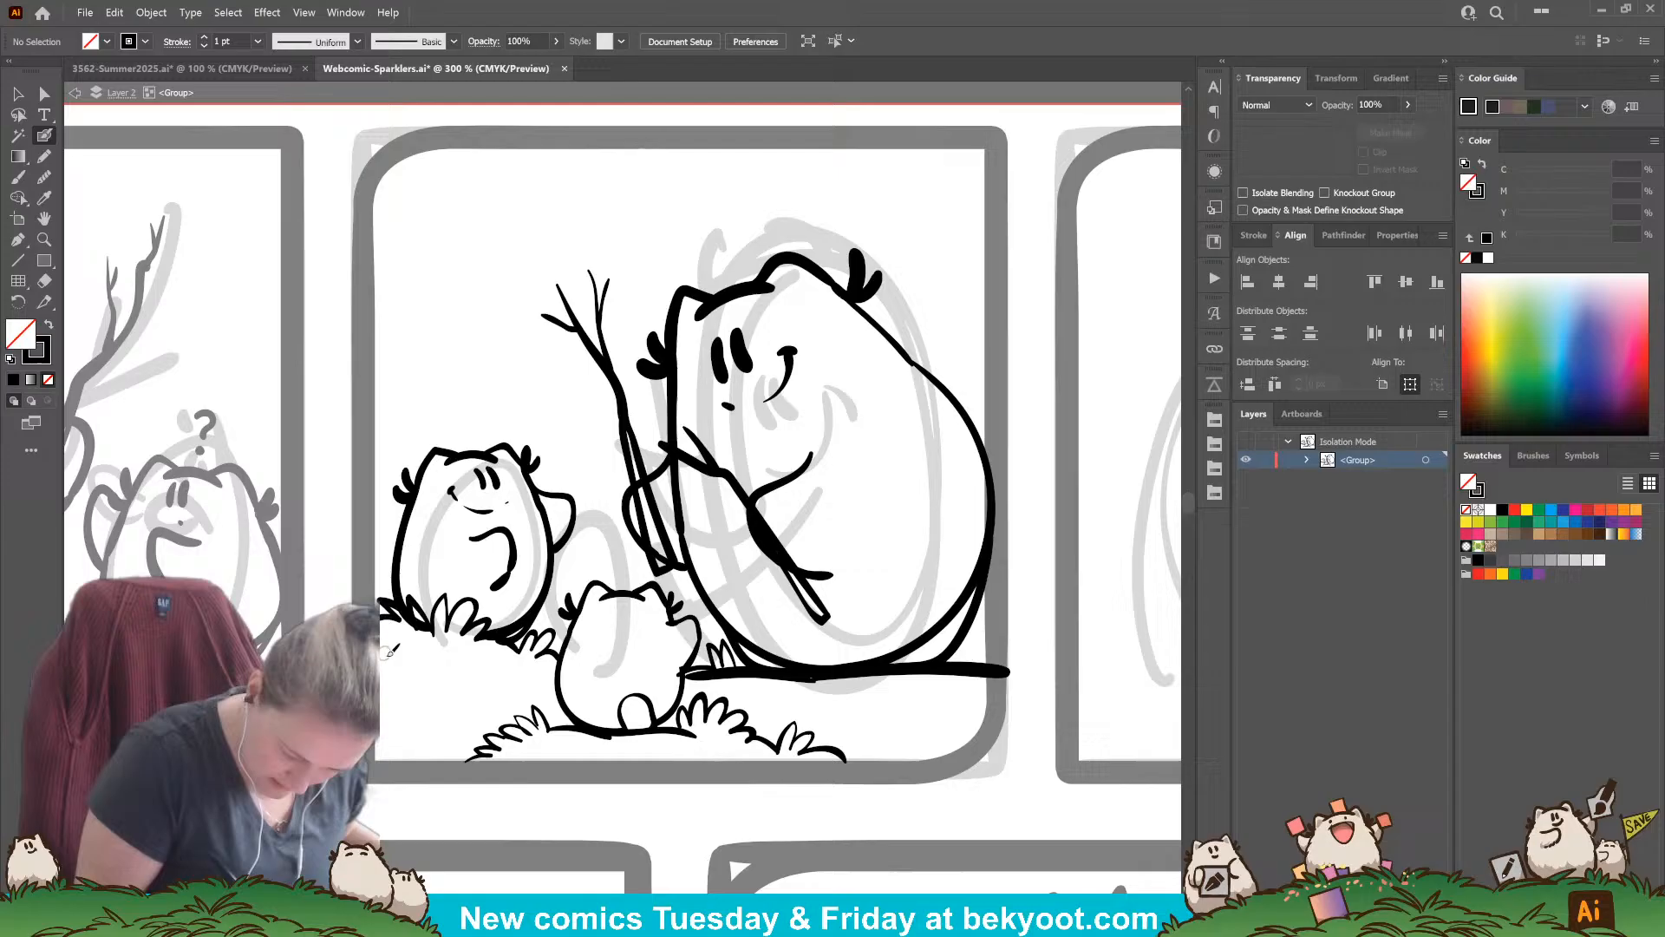
# Step: Erase the lower end of the left small character's left body outline where it runs into the grass
pyautogui.keyDown('ctrl'); pyautogui.click(398, 556); pyautogui.keyUp('ctrl')
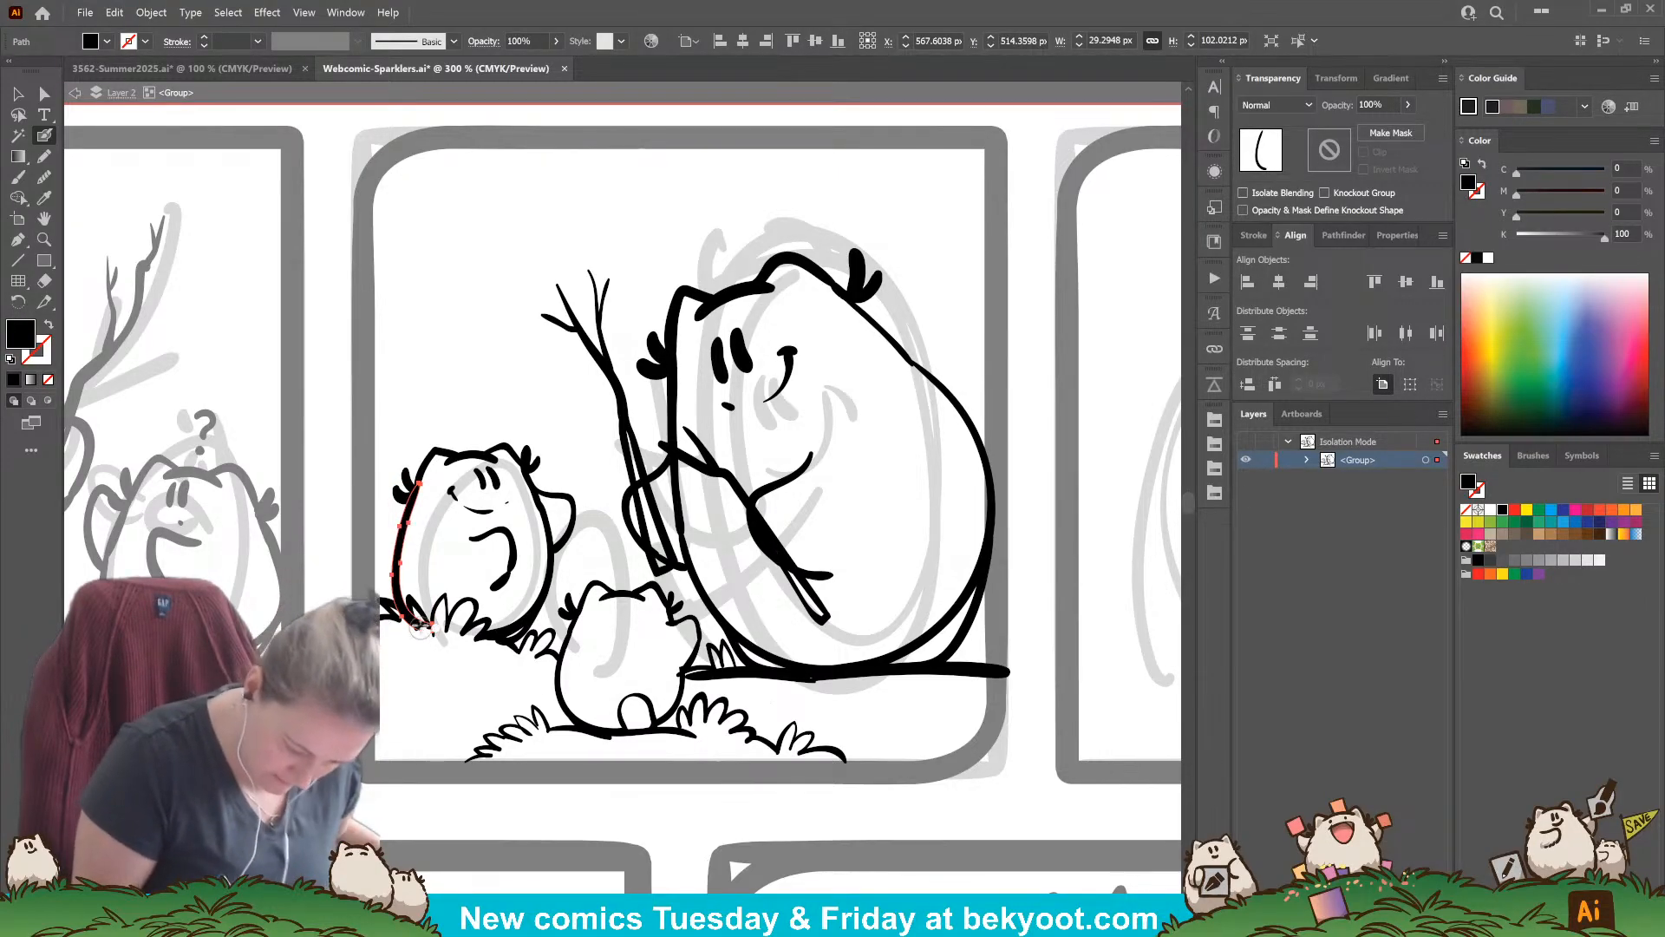
pyautogui.moveTo(412, 622)
pyautogui.mouseDown()
pyautogui.moveTo(429, 694)
pyautogui.moveTo(433, 633)
pyautogui.mouseUp()
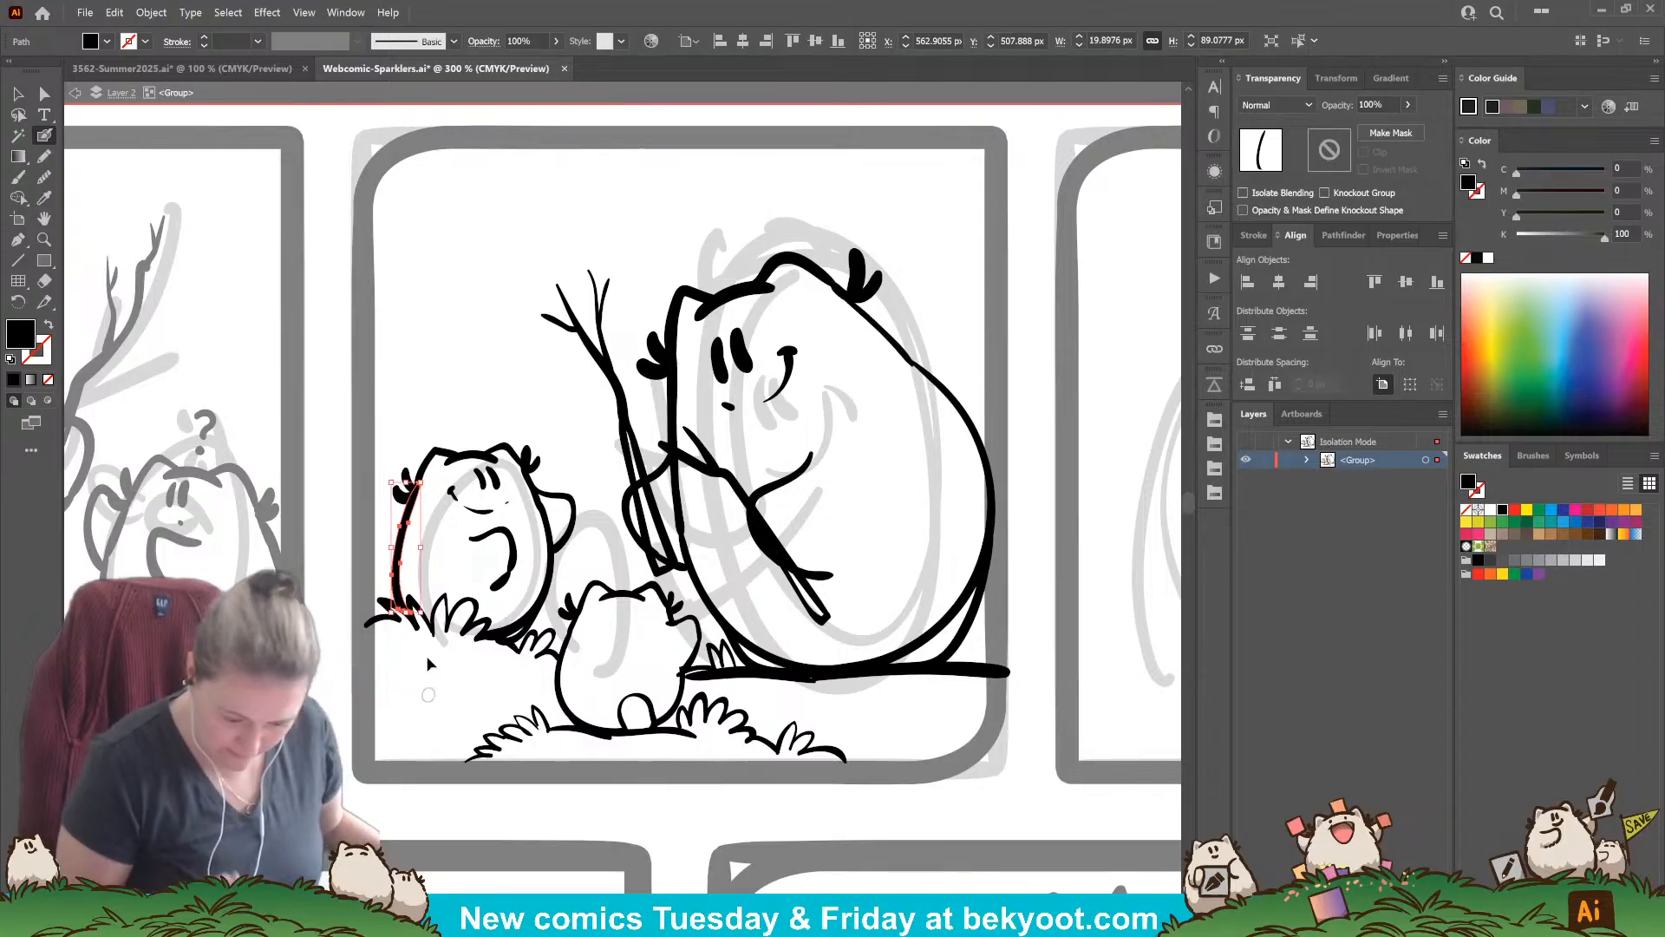
pyautogui.keyDown('ctrl'); pyautogui.click(429, 666); pyautogui.keyUp('ctrl')
# Step: Ink grass tufts behind the large character's right side and in the panel's bottom-right corner, and adjust the corner tuft's position
pyautogui.moveTo(678, 706)
pyautogui.mouseDown()
pyautogui.moveTo(694, 735)
pyautogui.moveTo(636, 772)
pyautogui.moveTo(562, 760)
pyautogui.mouseUp()
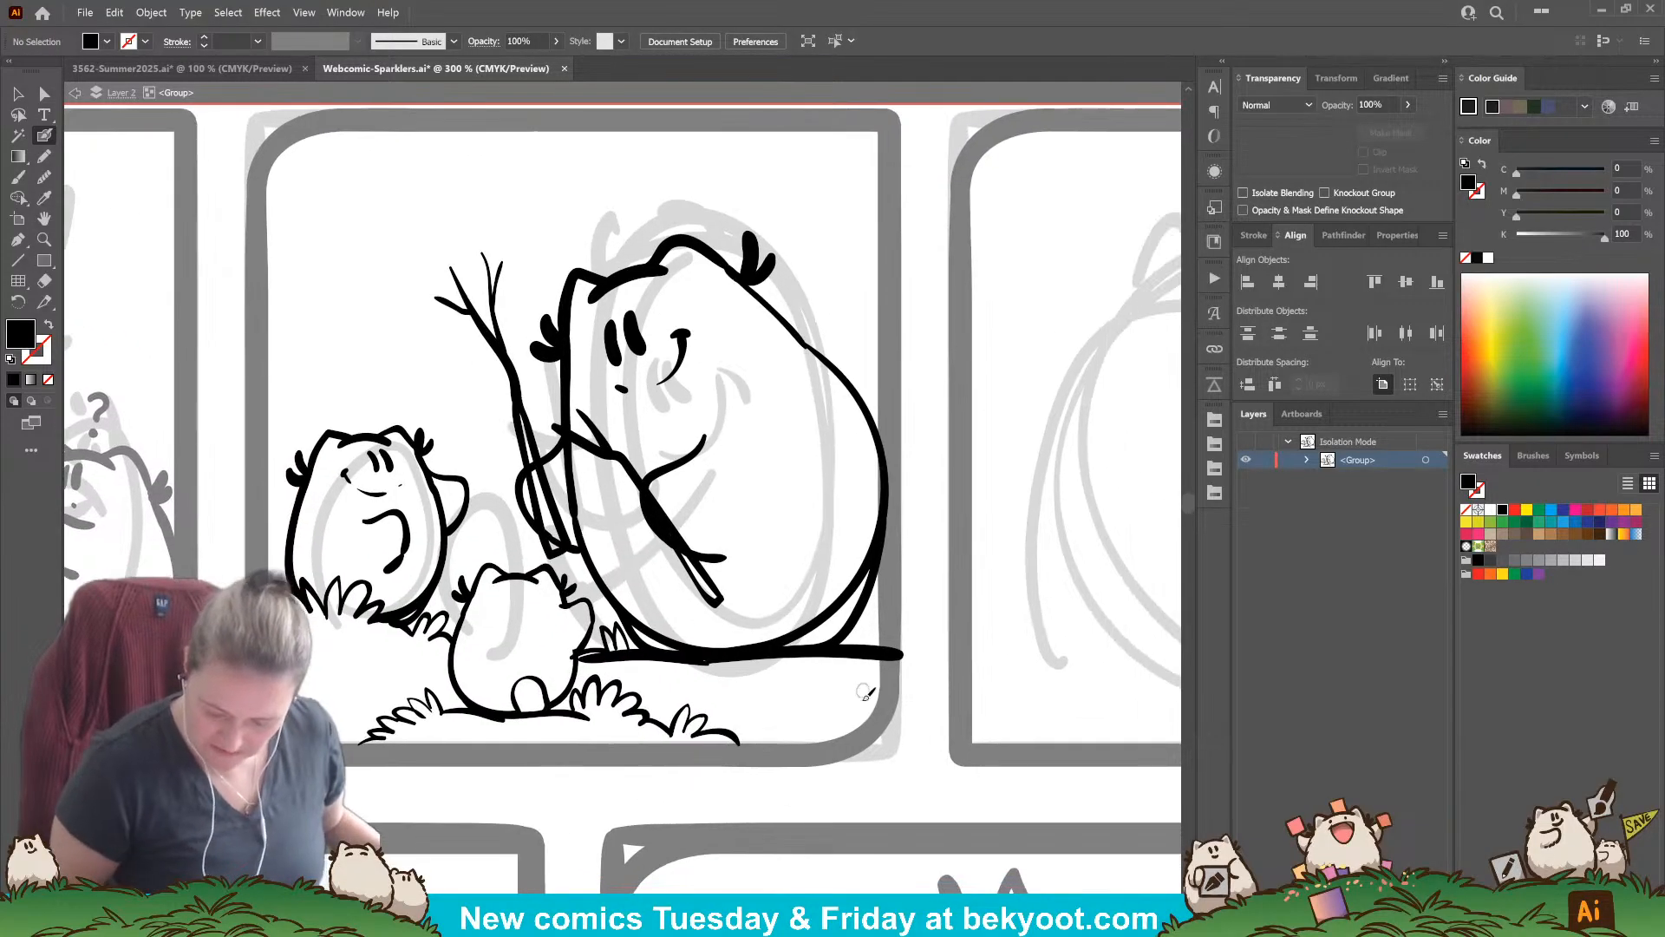
pyautogui.moveTo(855, 642); pyautogui.dragTo(888, 642)
pyautogui.moveTo(873, 711)
pyautogui.mouseDown()
pyautogui.moveTo(856, 674)
pyautogui.moveTo(860, 690)
pyautogui.moveTo(825, 684)
pyautogui.moveTo(827, 708)
pyautogui.moveTo(789, 710)
pyautogui.moveTo(750, 747)
pyautogui.mouseUp()
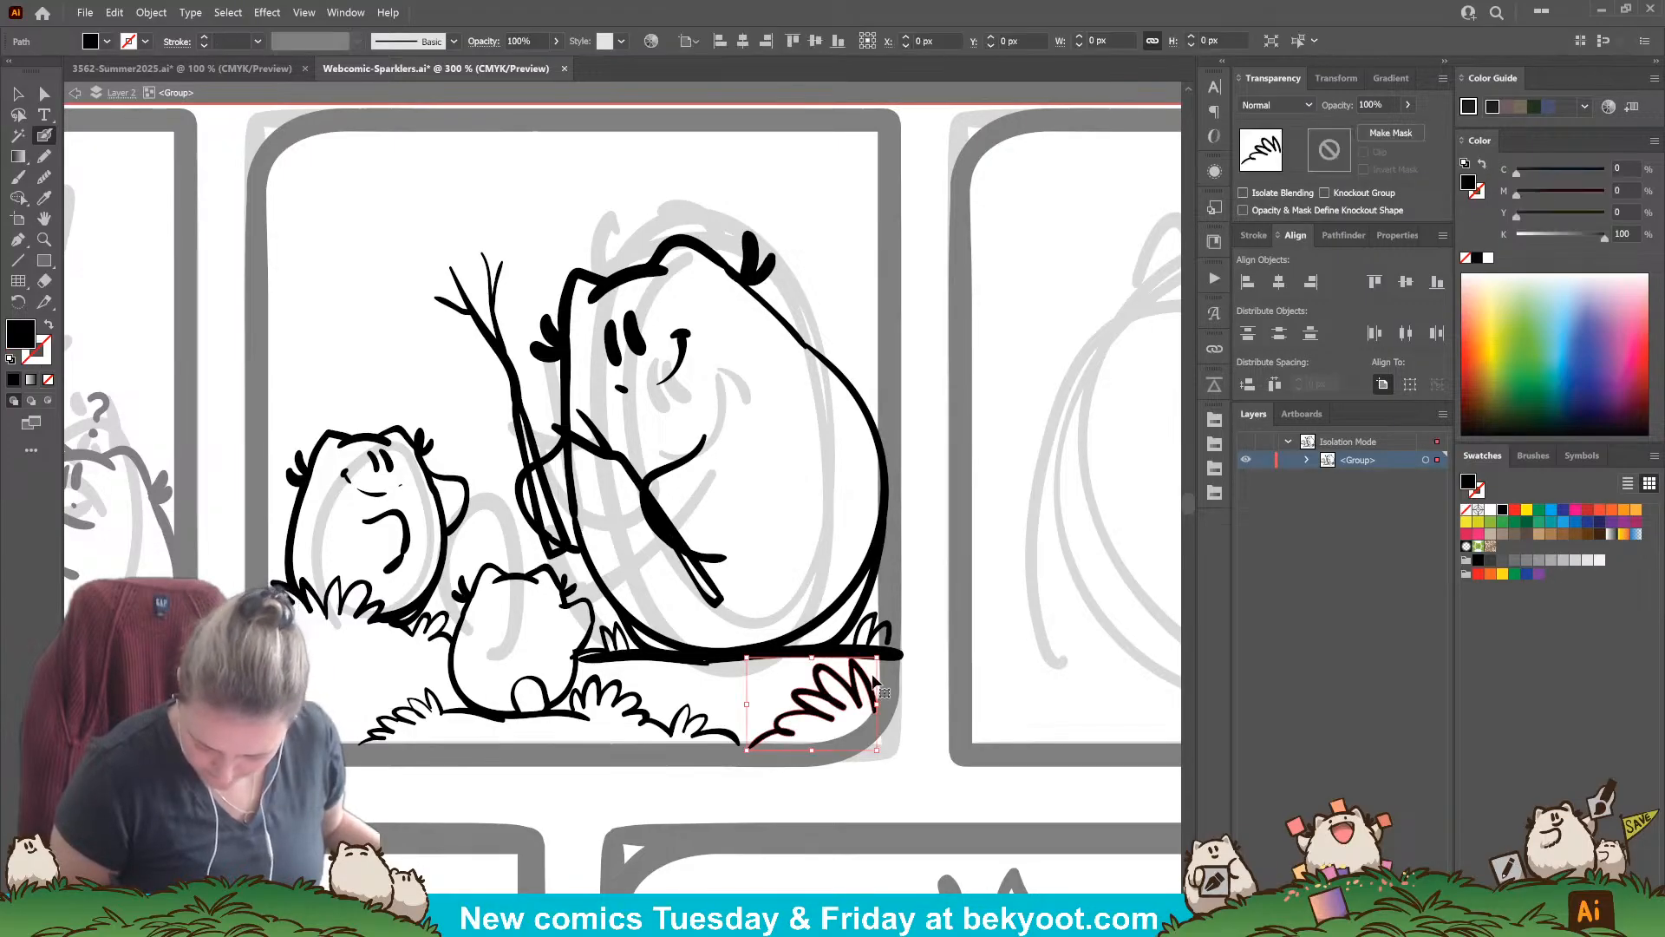
pyautogui.moveTo(866, 692); pyautogui.dragTo(873, 693)
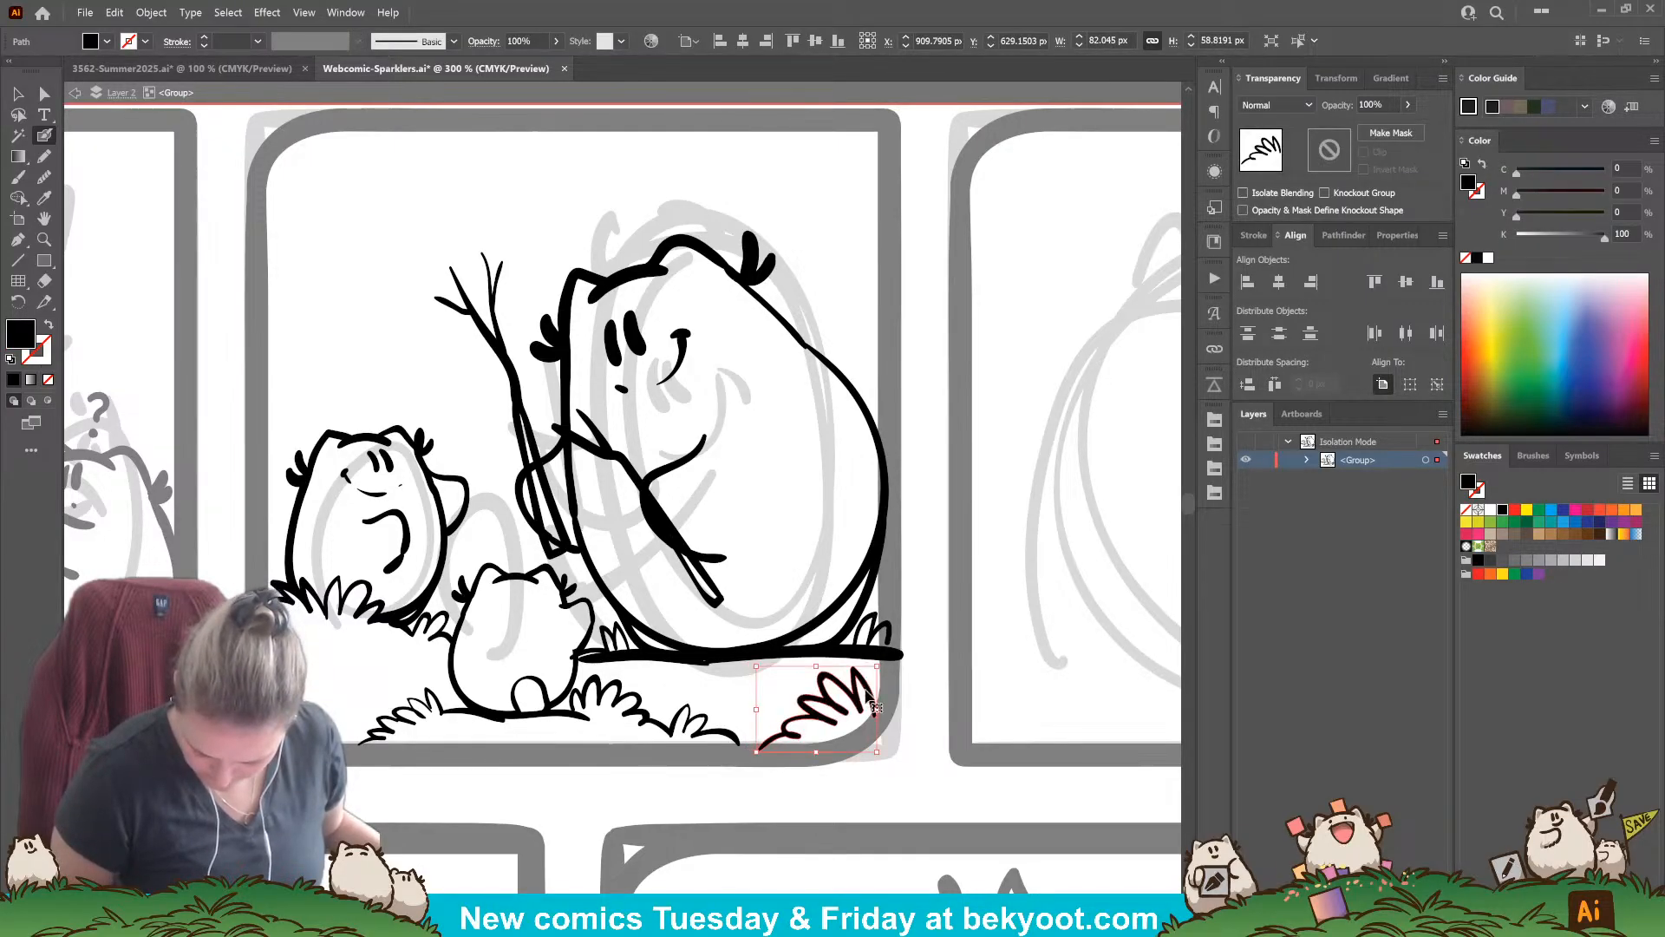
# Step: Ink grass tufts sloping down in the second panel's bottom-left corner
pyautogui.keyDown('ctrl'); pyautogui.click(597, 788); pyautogui.keyUp('ctrl')
pyautogui.moveTo(511, 788); pyautogui.dragTo(698, 790)
pyautogui.moveTo(455, 650)
pyautogui.mouseDown()
pyautogui.moveTo(487, 675)
pyautogui.moveTo(514, 682)
pyautogui.moveTo(514, 726)
pyautogui.moveTo(532, 704)
pyautogui.moveTo(527, 729)
pyautogui.moveTo(562, 742)
pyautogui.mouseUp()
pyautogui.hotkey('shift', 'x')
pyautogui.moveTo(587, 799); pyautogui.dragTo(416, 815)
pyautogui.scroll(-2, 576, 562)
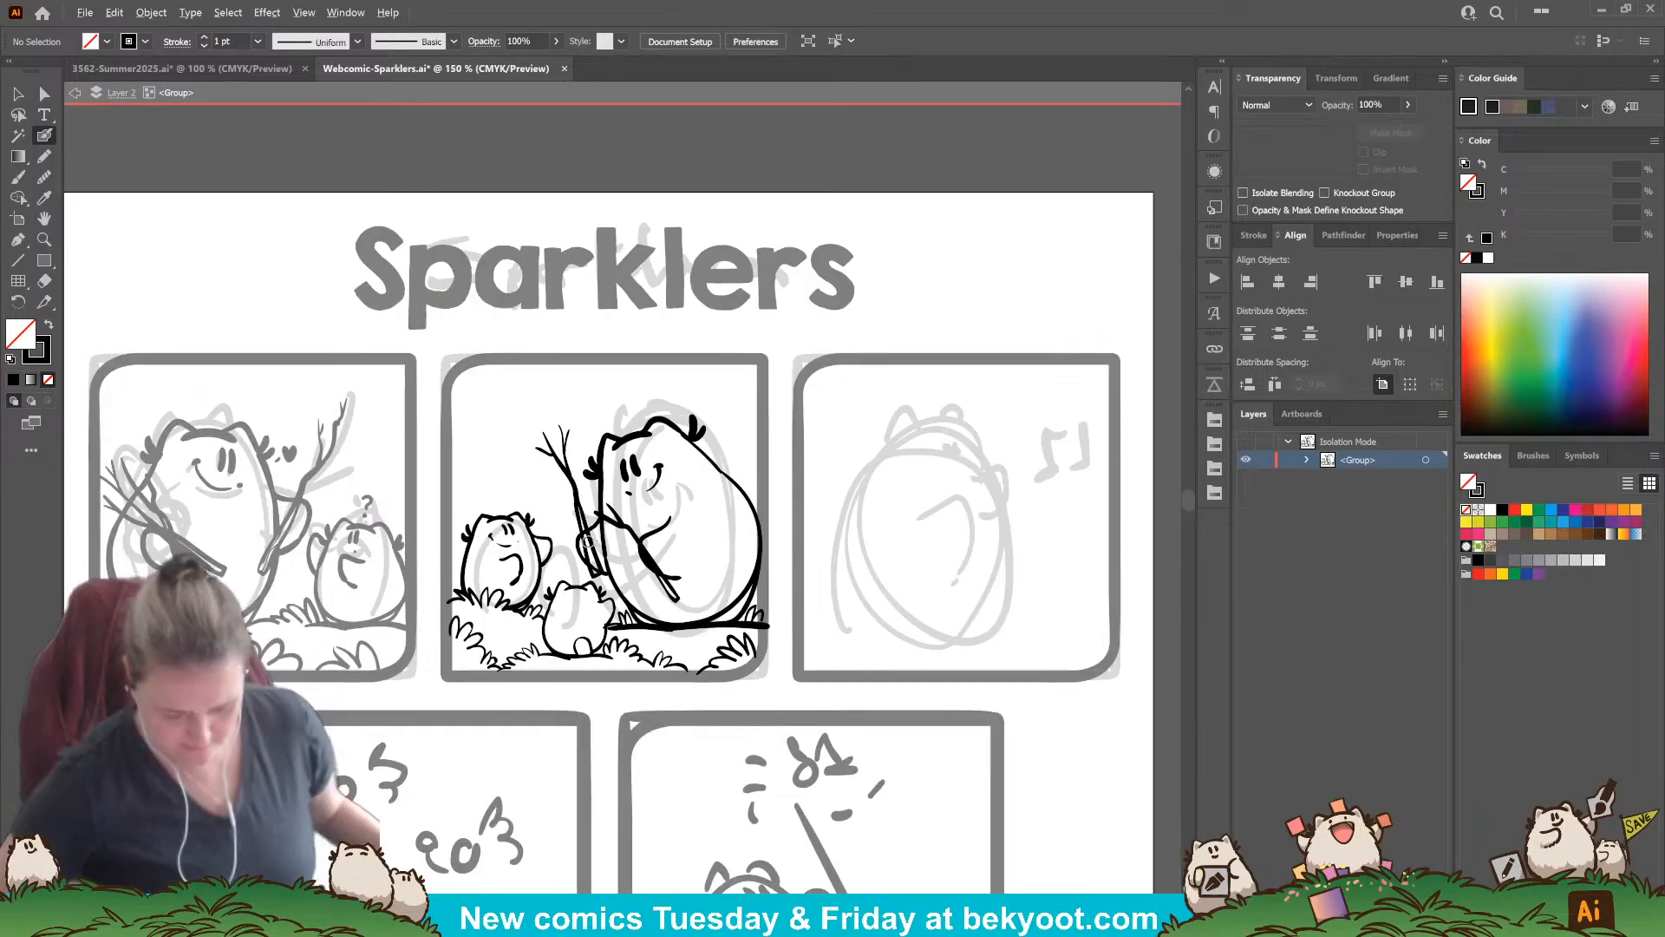
# Step: Leave the second panel's group and save the comic file
pyautogui.click(17, 94)
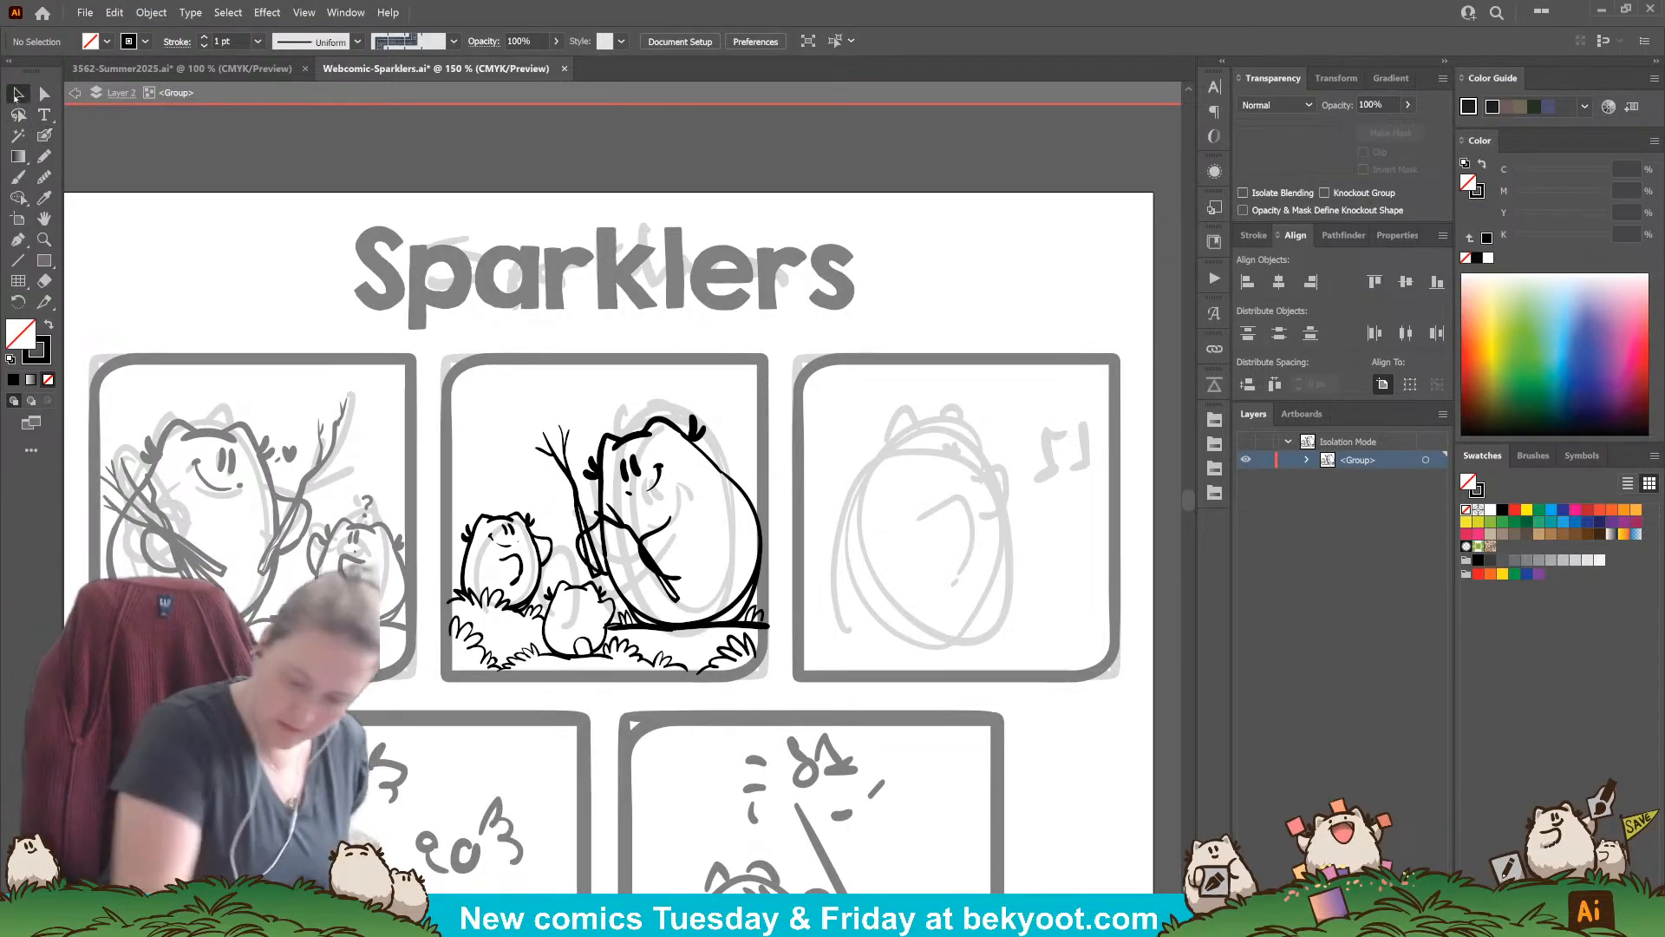
pyautogui.doubleClick(1052, 703)
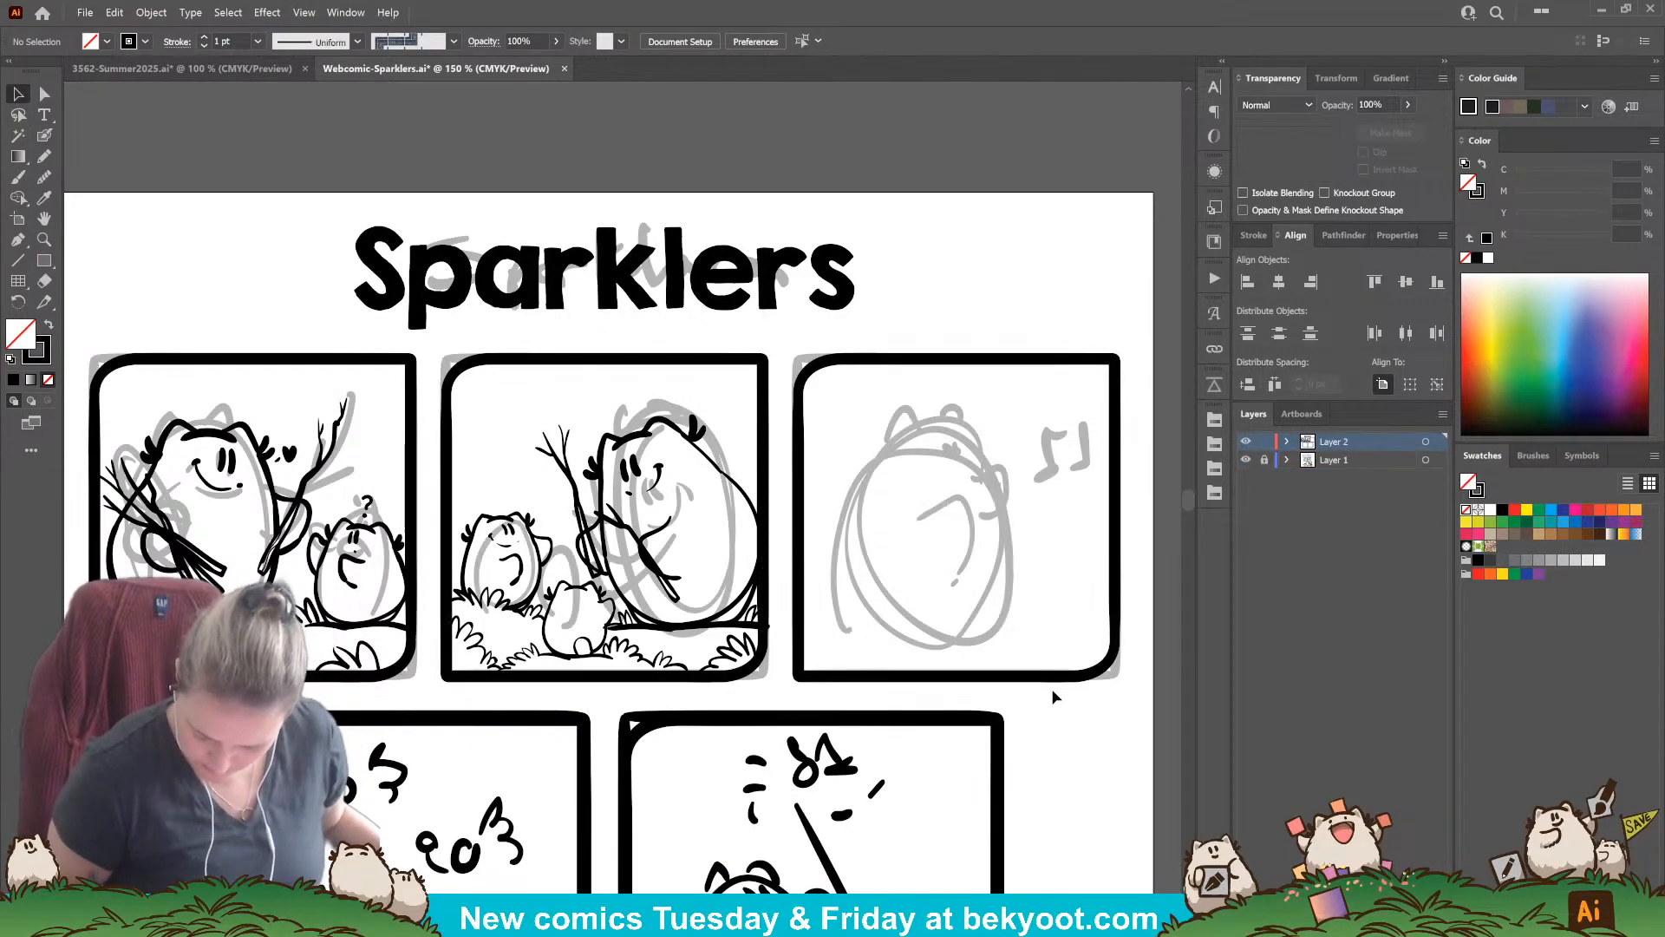
pyautogui.hotkey('ctrl', 's')
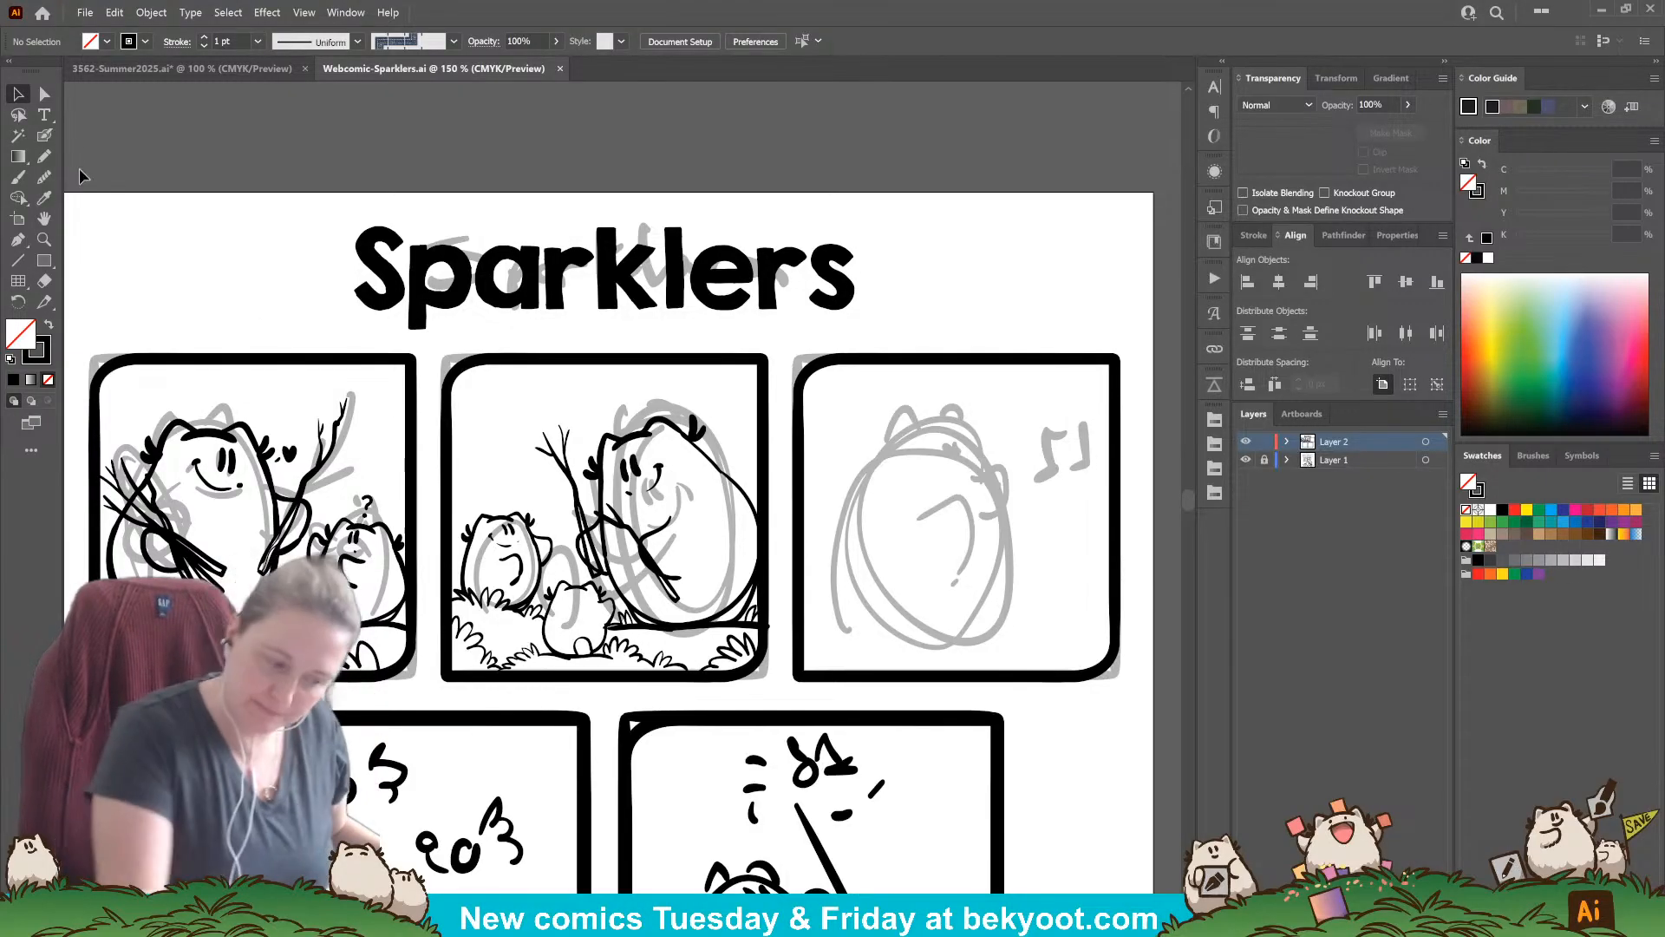
# Step: Ink the top of the head and both ears of the third panel's character over the rough sketch
pyautogui.click(45, 136)
pyautogui.moveTo(818, 636); pyautogui.dragTo(697, 581)
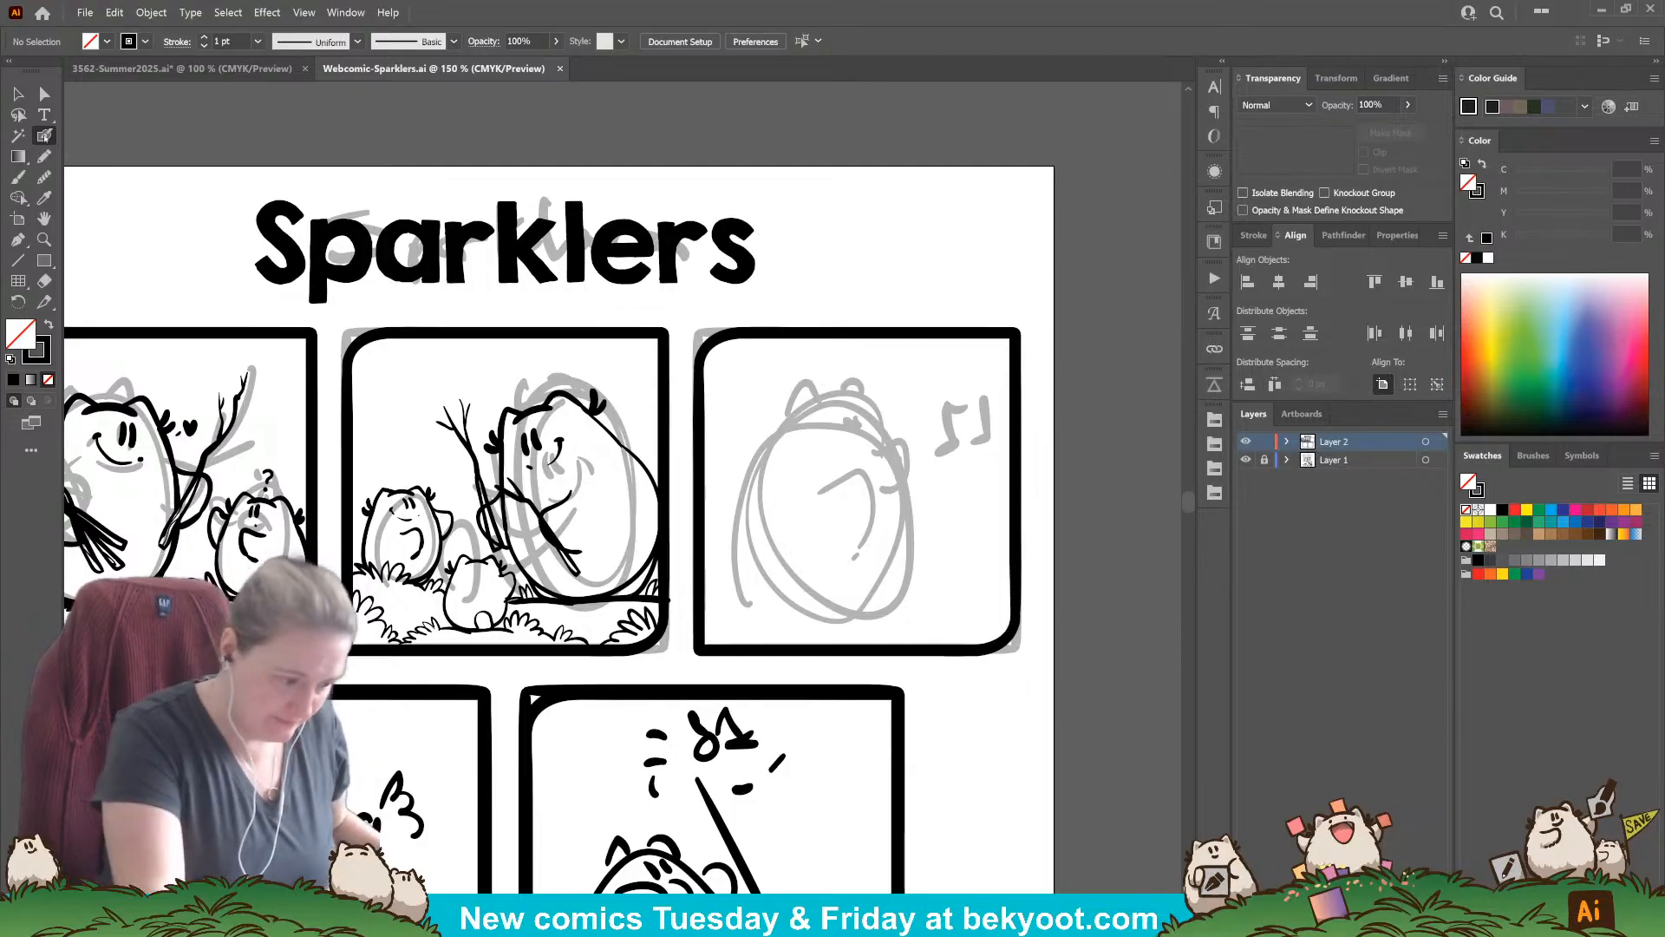
pyautogui.moveTo(838, 549); pyautogui.dragTo(804, 539)
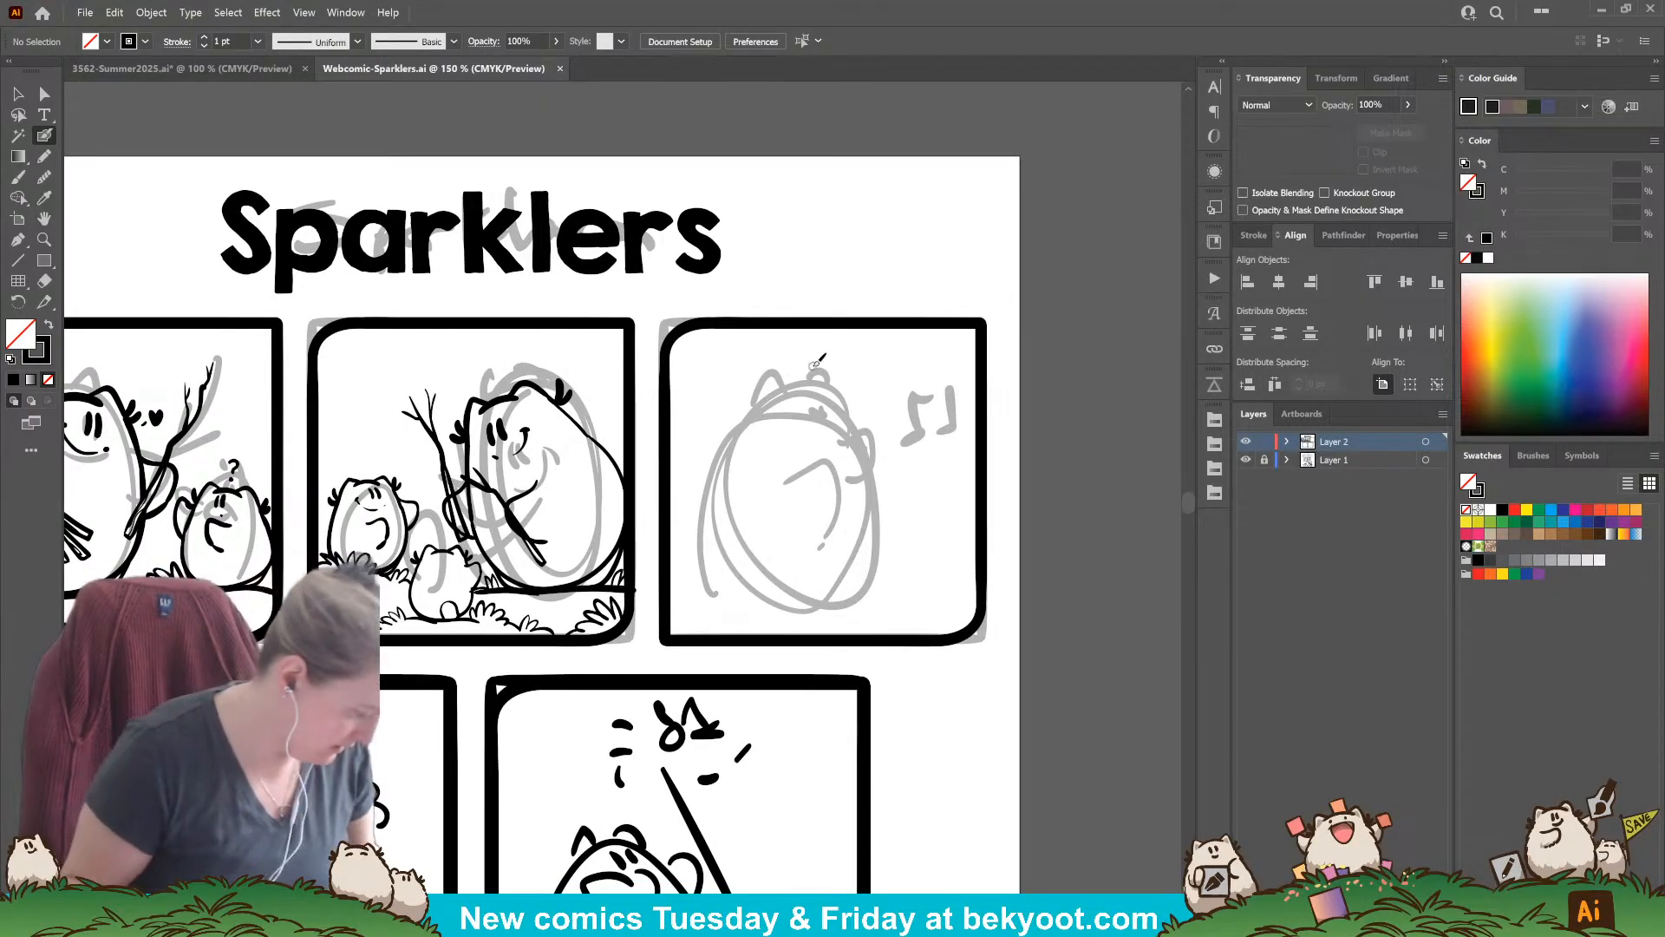
pyautogui.press('Return')
pyautogui.press('Return')
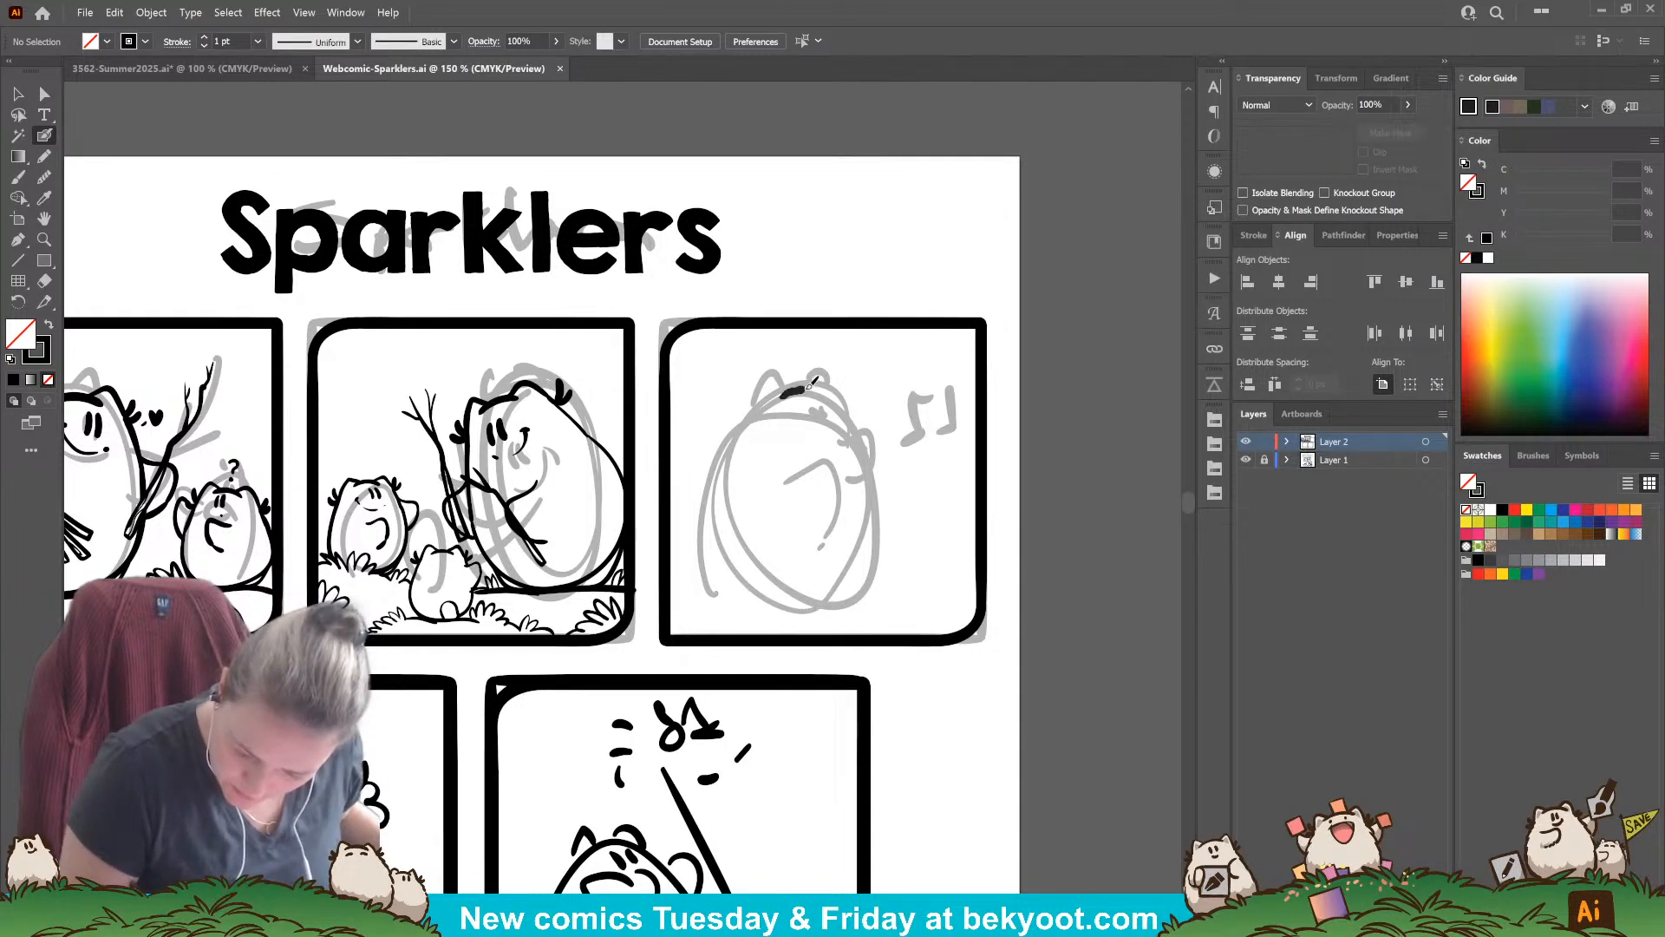
pyautogui.moveTo(808, 388); pyautogui.dragTo(830, 379)
pyautogui.hotkey('ctrl', 'z')
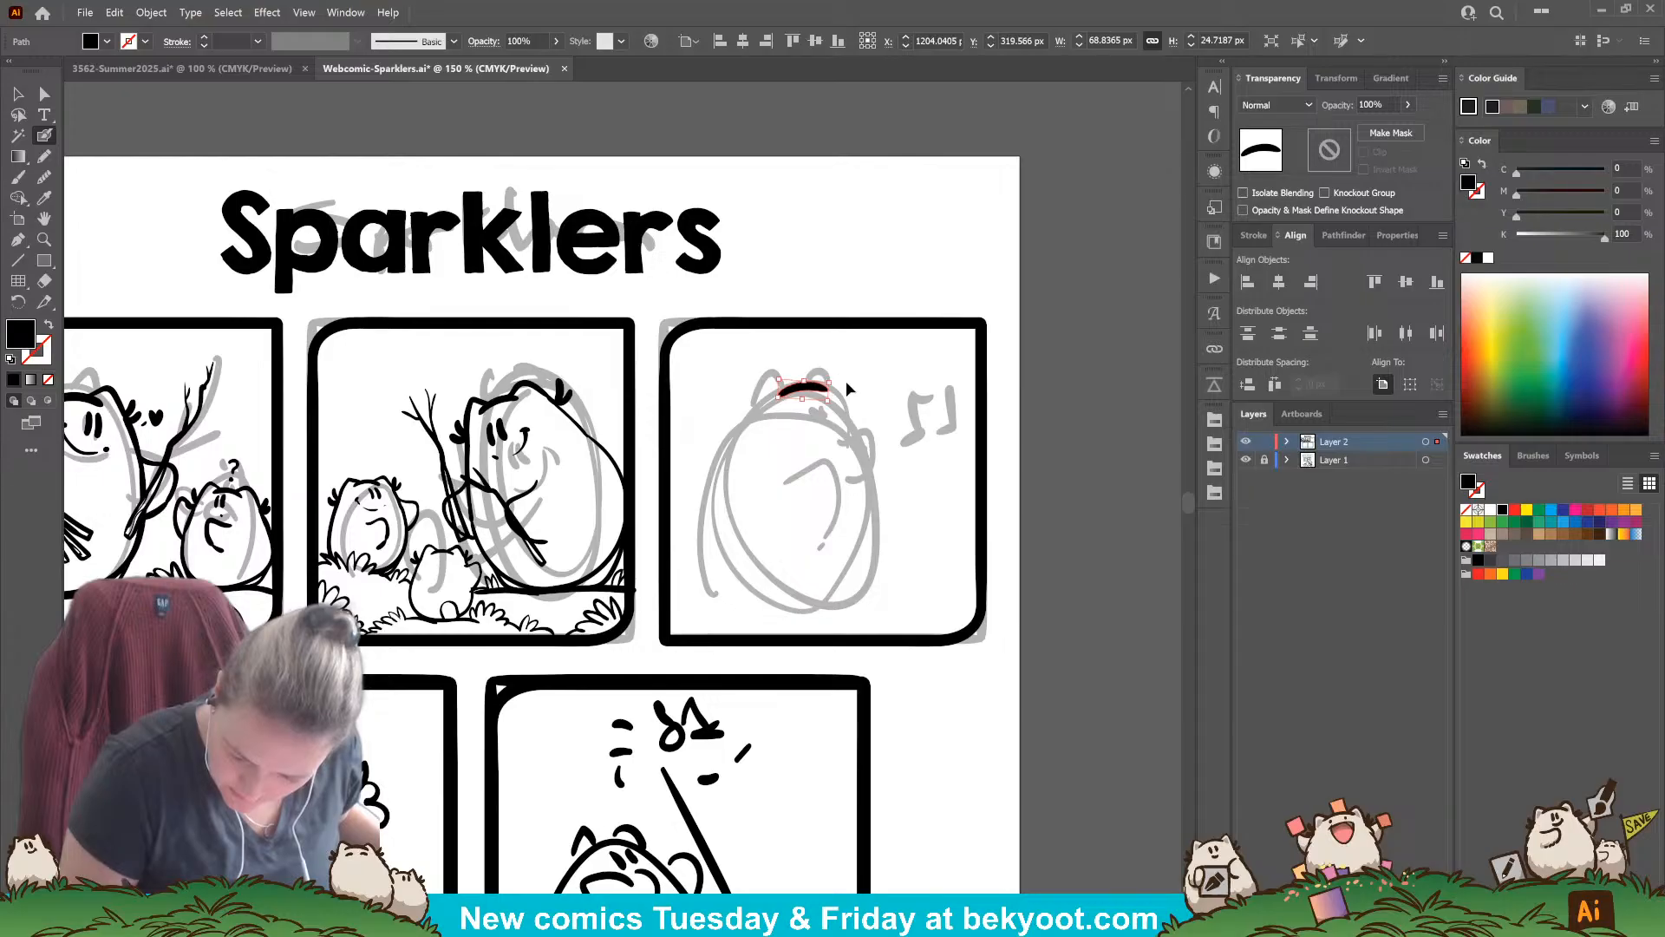
pyautogui.keyDown('ctrl'); pyautogui.click(848, 389); pyautogui.keyUp('ctrl')
pyautogui.moveTo(840, 369); pyautogui.dragTo(854, 399)
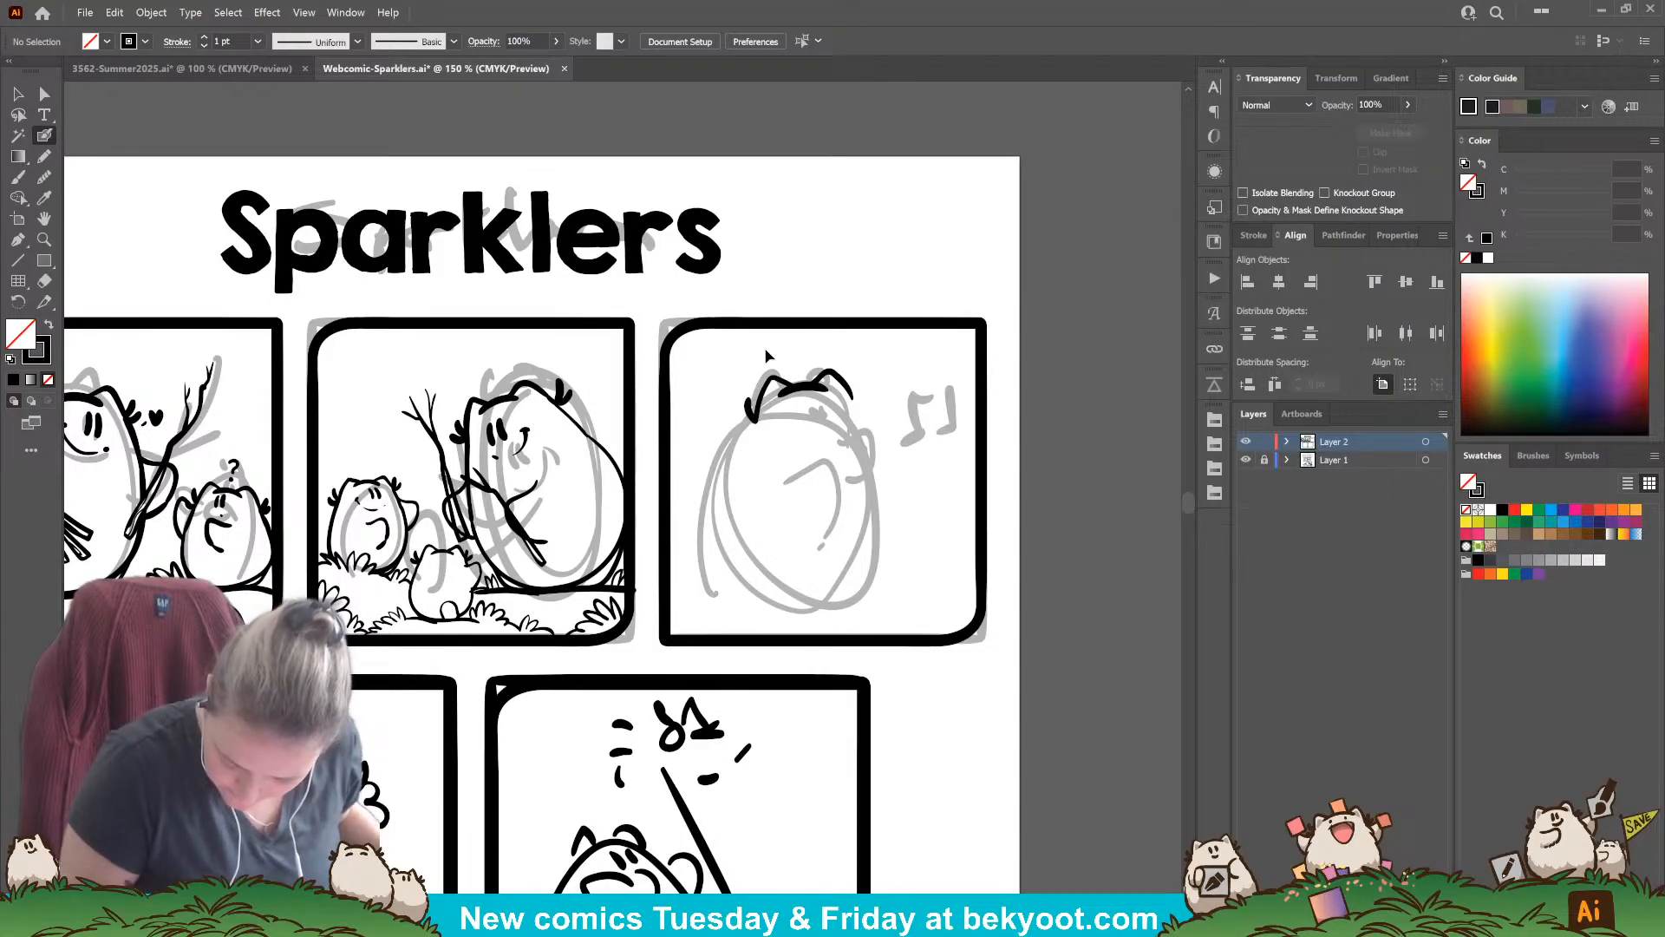
# Step: Ink the fur tuft beside the third-panel character's left ear and thin the head-top line from below
pyautogui.hotkey('ctrl', 'z')
pyautogui.moveTo(757, 417)
pyautogui.mouseDown()
pyautogui.moveTo(739, 406)
pyautogui.moveTo(749, 428)
pyautogui.moveTo(735, 423)
pyautogui.mouseUp()
pyautogui.hotkey('ctrl', 'z')
pyautogui.hotkey('ctrl', 'z')
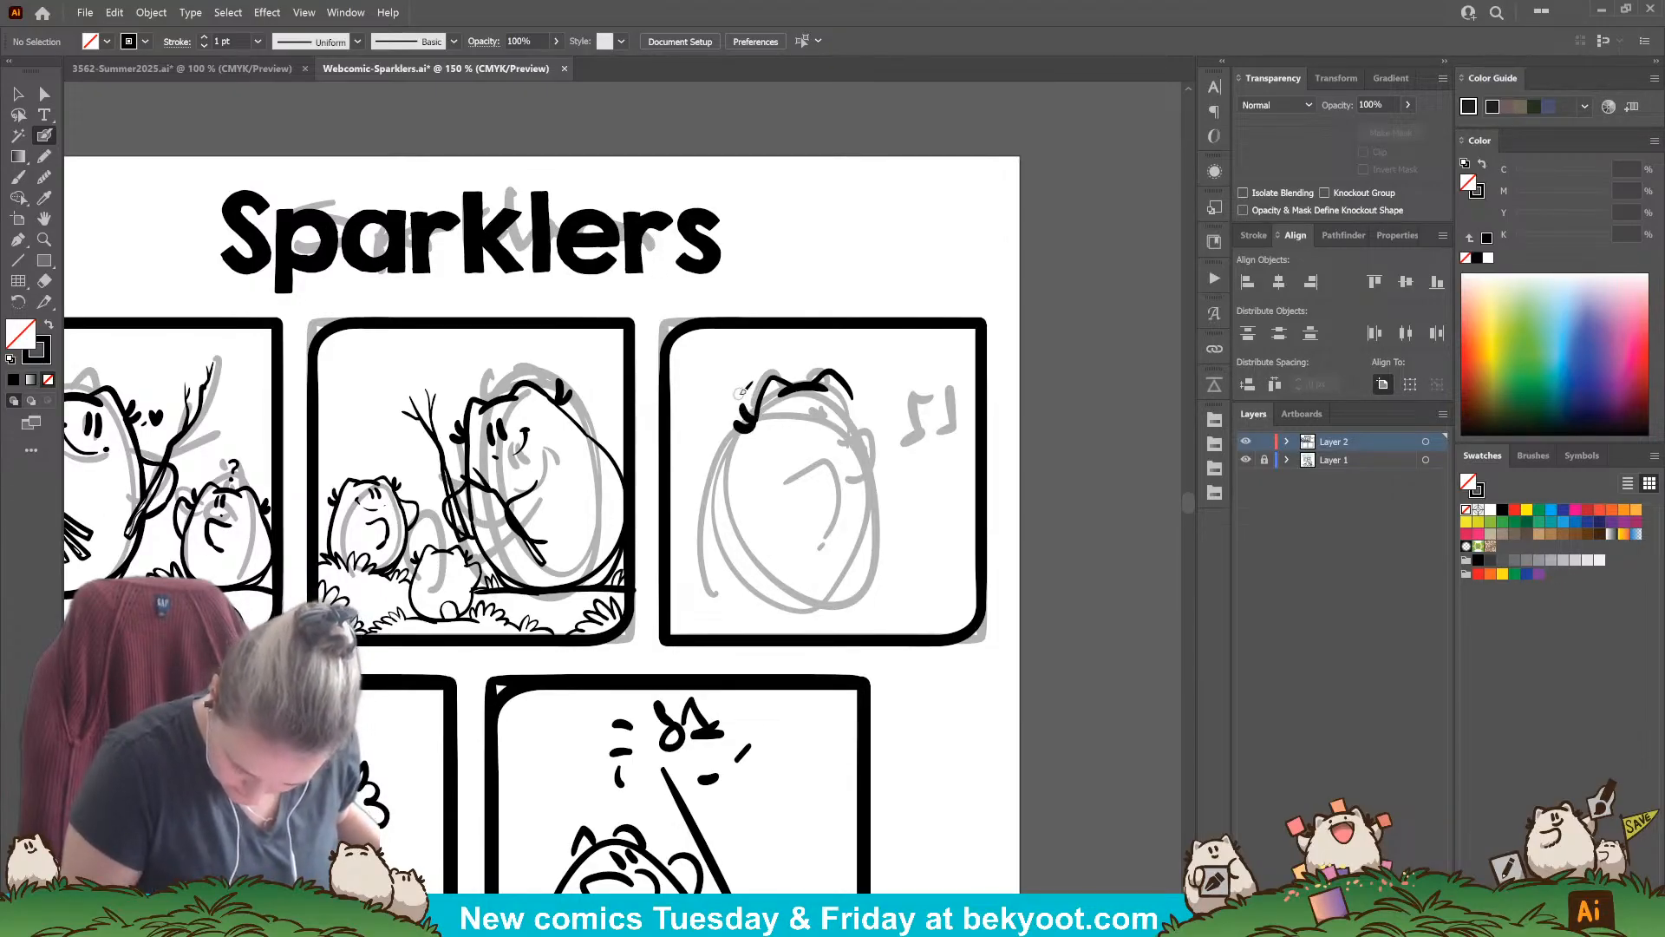
pyautogui.keyDown('ctrl'); pyautogui.click(798, 388); pyautogui.keyUp('ctrl')
pyautogui.moveTo(797, 405); pyautogui.dragTo(781, 400)
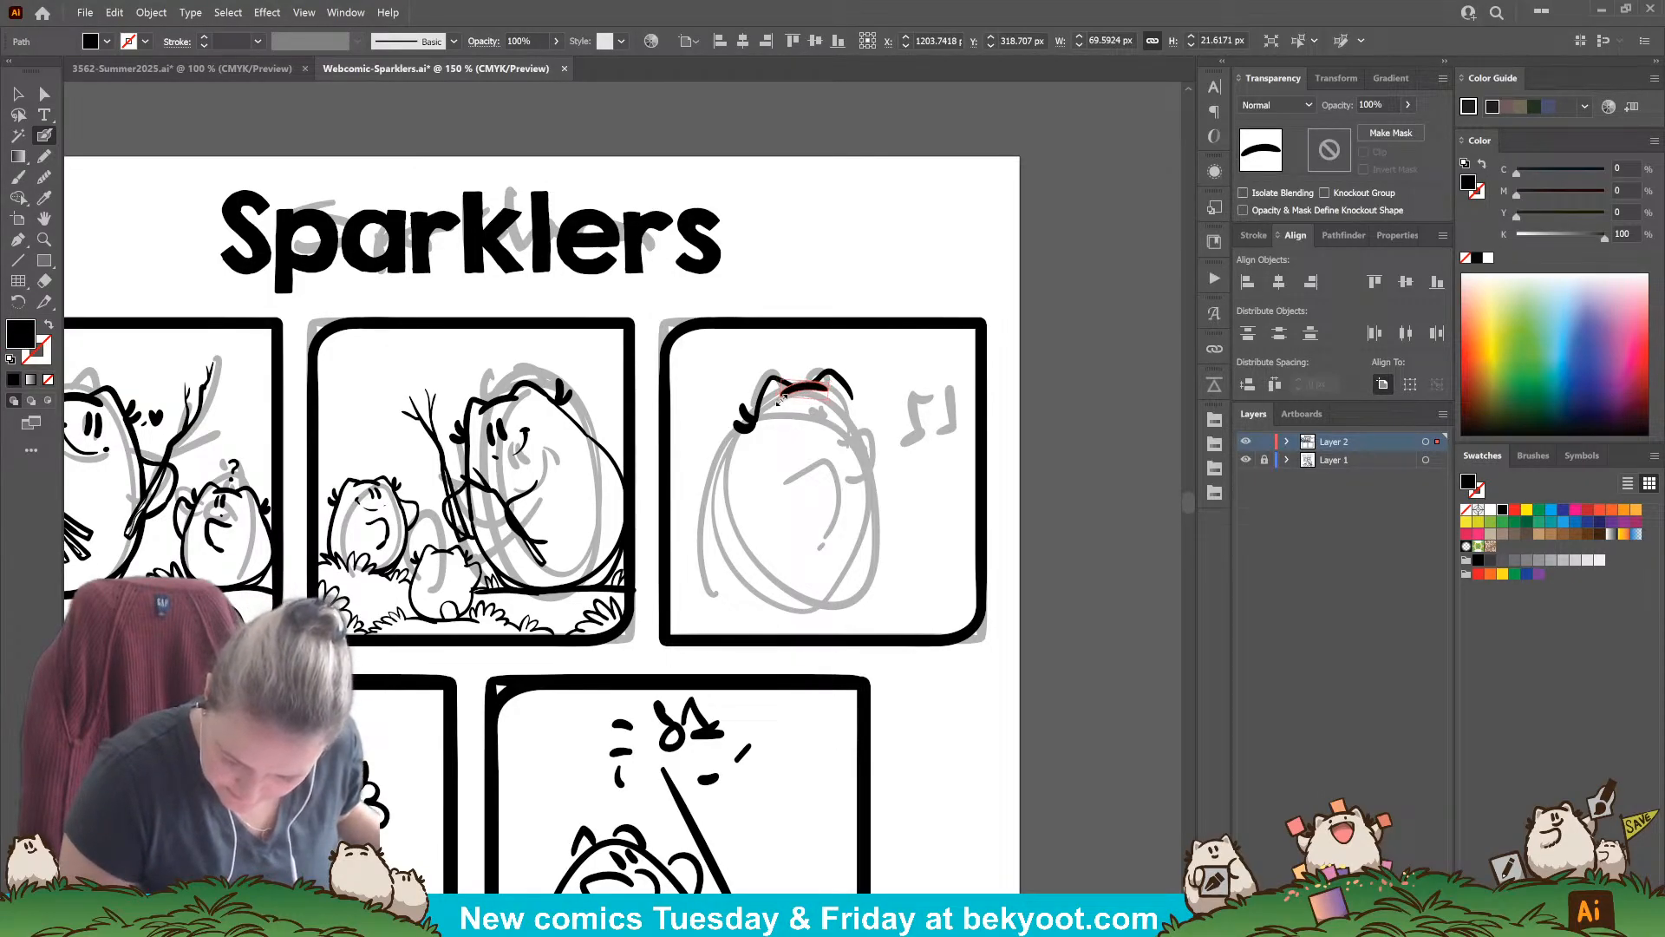
pyautogui.keyDown('ctrl'); pyautogui.click(809, 394); pyautogui.keyUp('ctrl')
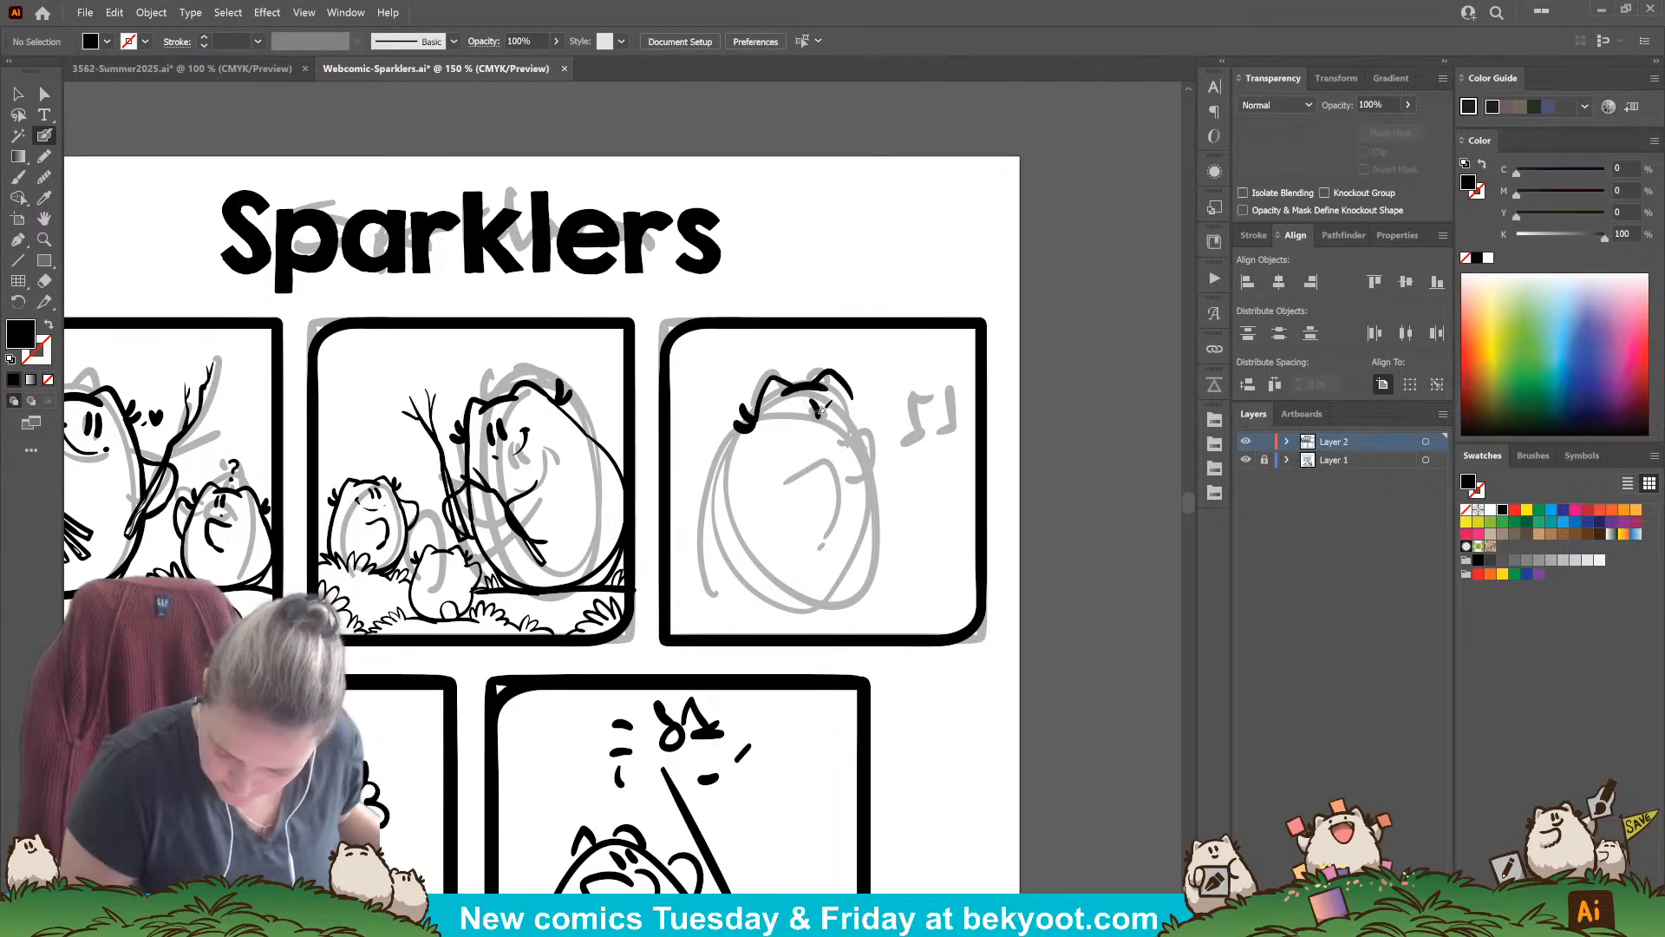
# Step: Ink the third-panel character's eyes and the fur tuft beside its right ear
pyautogui.hotkey('shift', 'x')
pyautogui.moveTo(864, 388)
pyautogui.mouseDown()
pyautogui.moveTo(854, 396)
pyautogui.moveTo(869, 371)
pyautogui.moveTo(871, 402)
pyautogui.mouseUp()
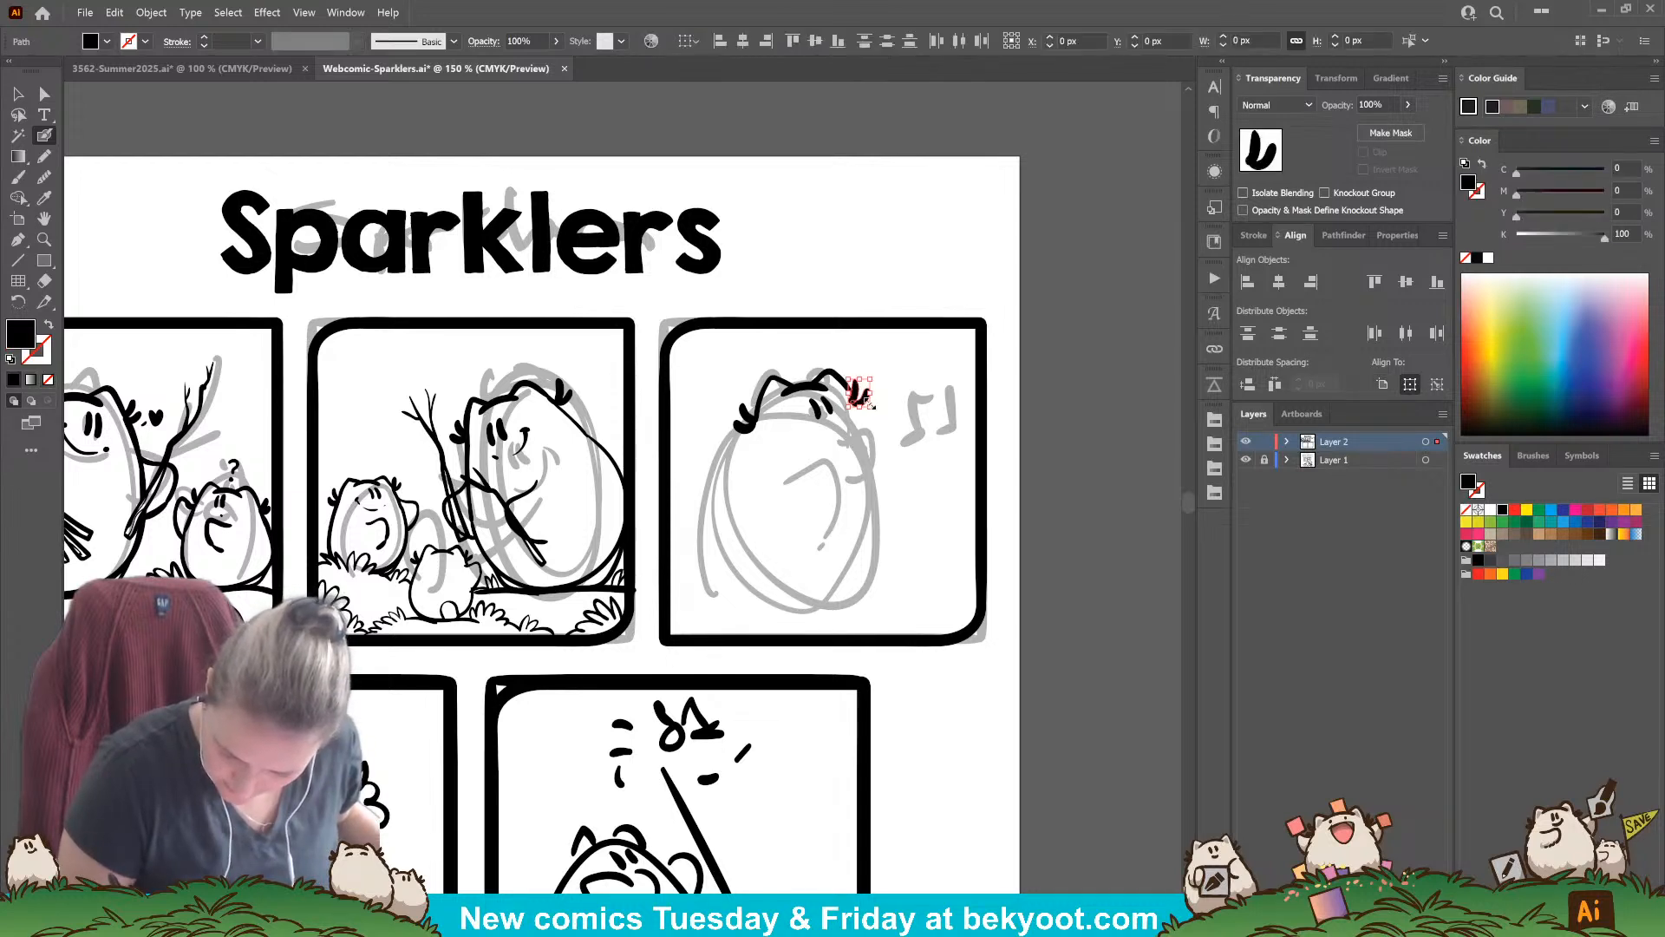
pyautogui.keyDown('ctrl'); pyautogui.click(912, 382); pyautogui.keyUp('ctrl')
pyautogui.moveTo(881, 507); pyautogui.dragTo(876, 505)
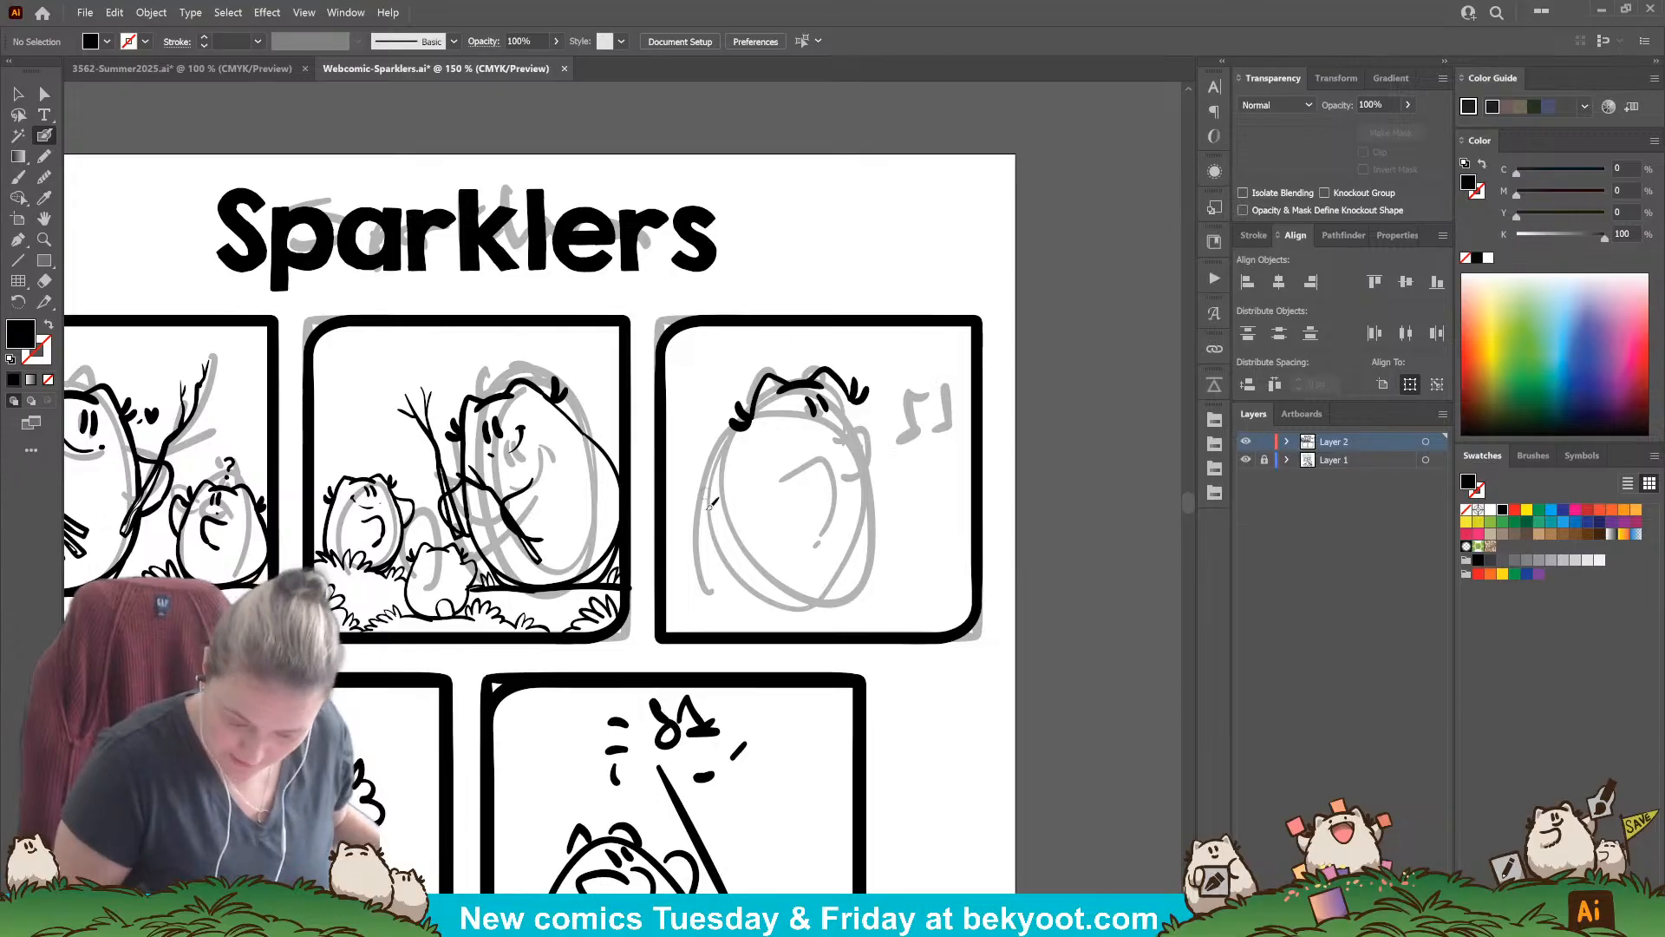
pyautogui.moveTo(722, 356); pyautogui.dragTo(870, 432)
pyautogui.moveTo(796, 384)
pyautogui.mouseDown()
pyautogui.moveTo(732, 455)
pyautogui.moveTo(711, 531)
pyautogui.moveTo(748, 594)
pyautogui.moveTo(814, 597)
pyautogui.mouseUp()
pyautogui.keyDown('ctrl'); pyautogui.click(848, 514); pyautogui.keyUp('ctrl')
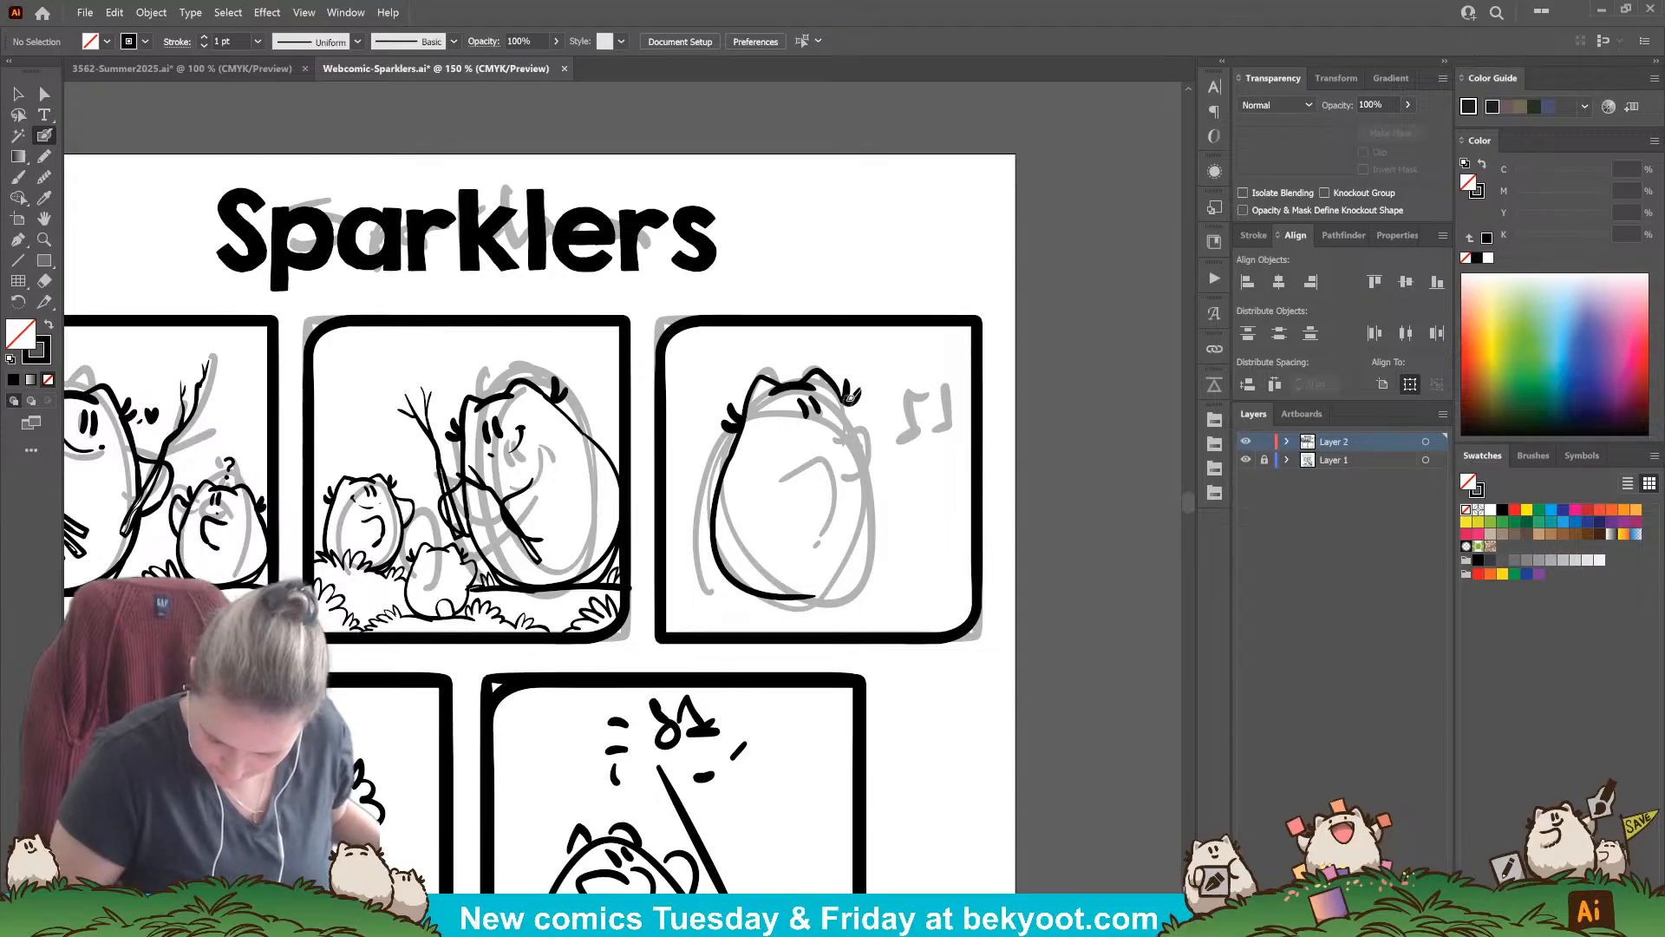
pyautogui.moveTo(840, 386); pyautogui.dragTo(860, 411)
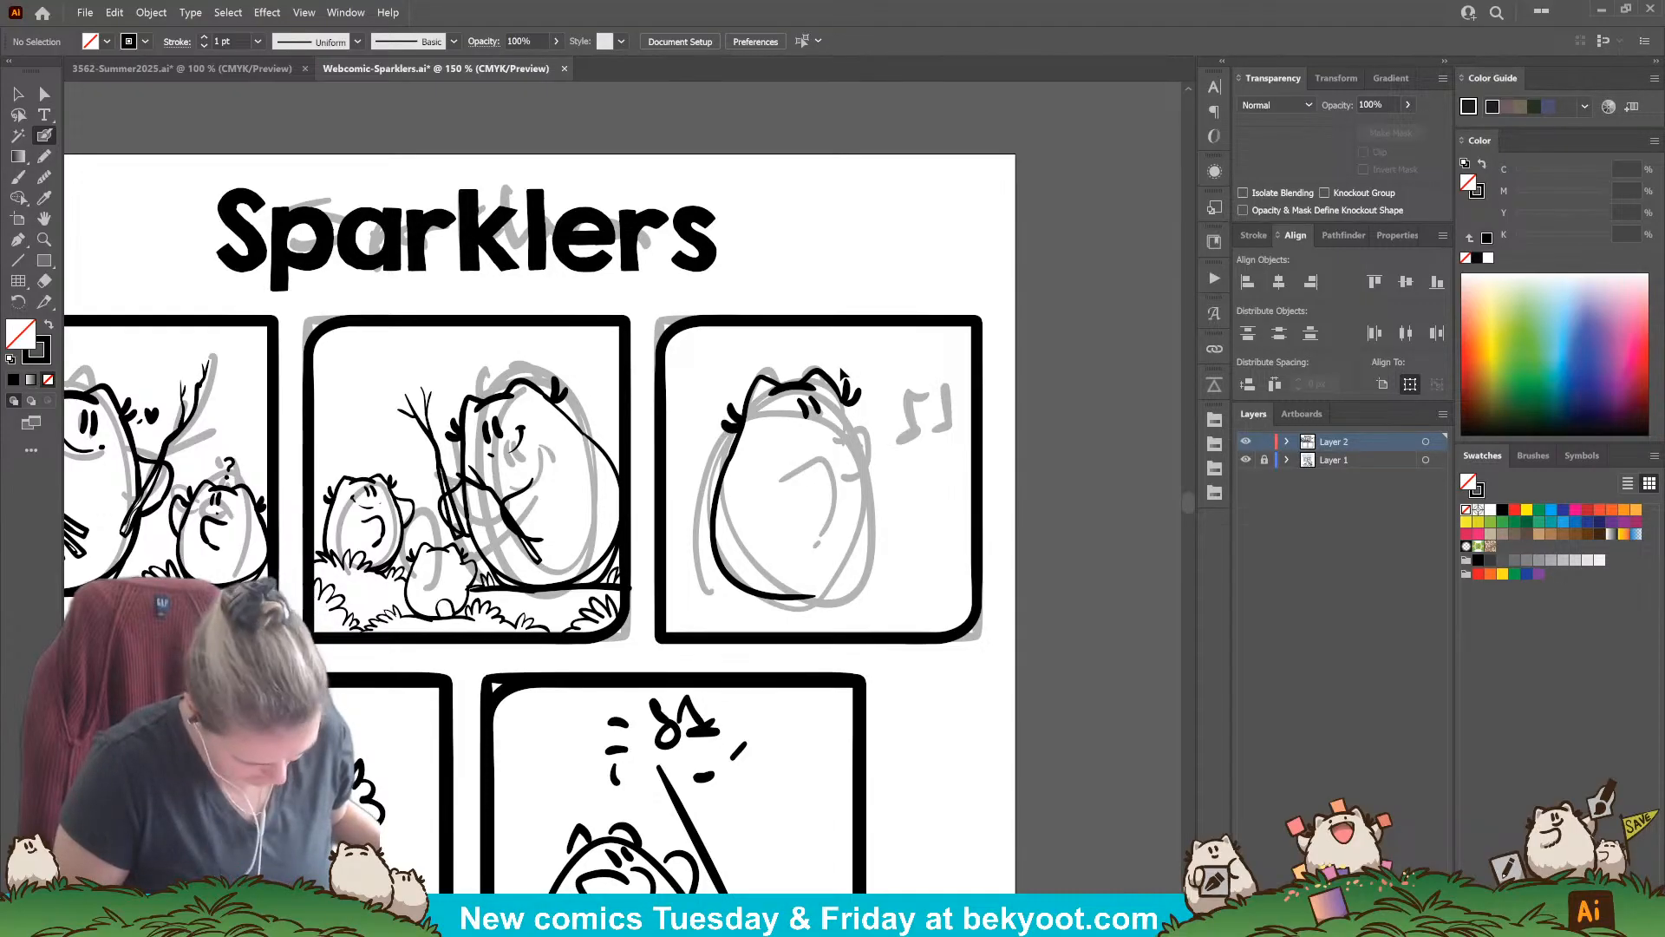
pyautogui.moveTo(832, 406); pyautogui.dragTo(824, 416)
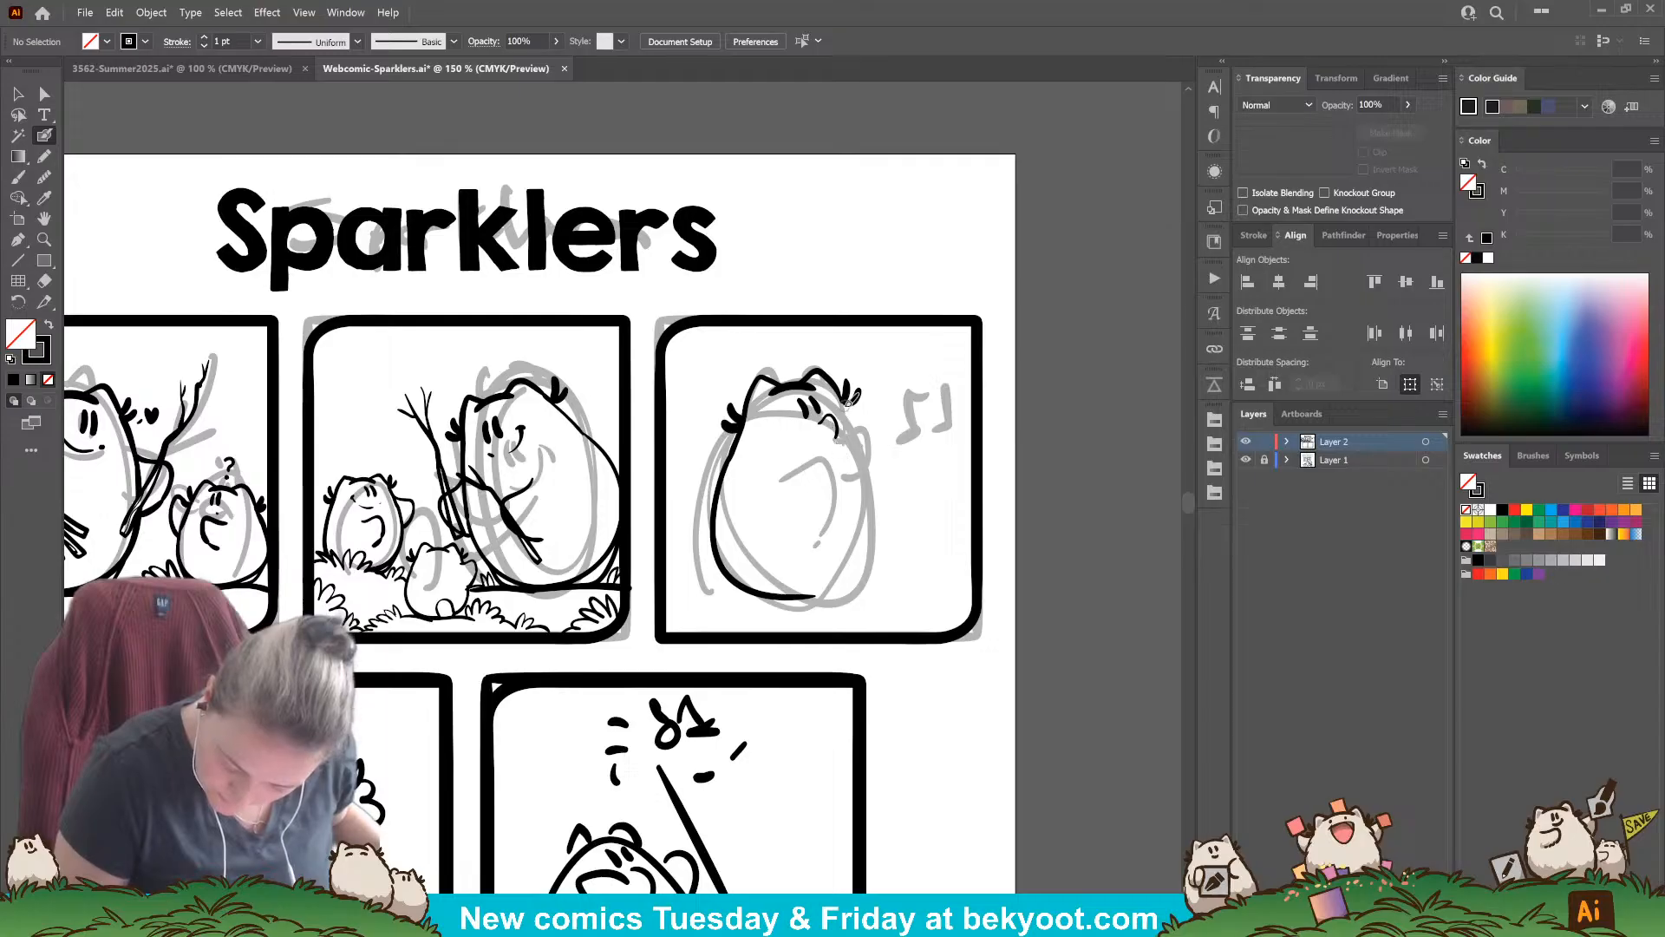
pyautogui.hotkey('ctrl', 'z')
pyautogui.hotkey('ctrl', 'z')
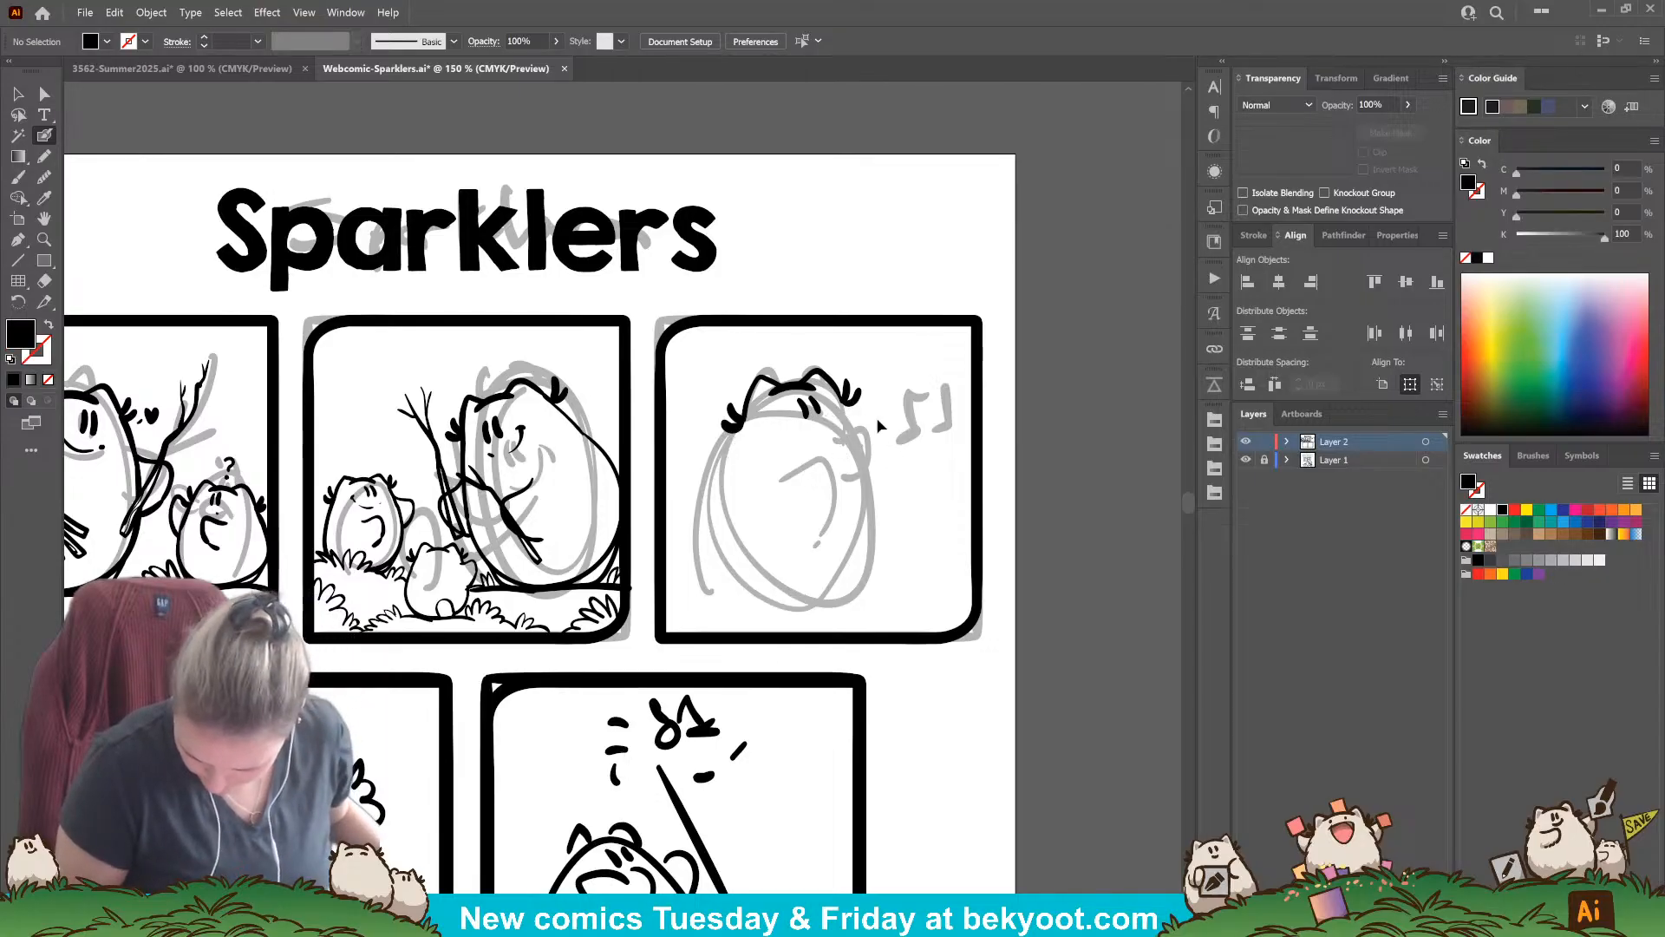
# Step: Restore the short upper-left body stroke, delete the right fur tuft, and redraw it with a short upper-right body stroke
pyautogui.hotkey('ctrl', 'shift', 'z')
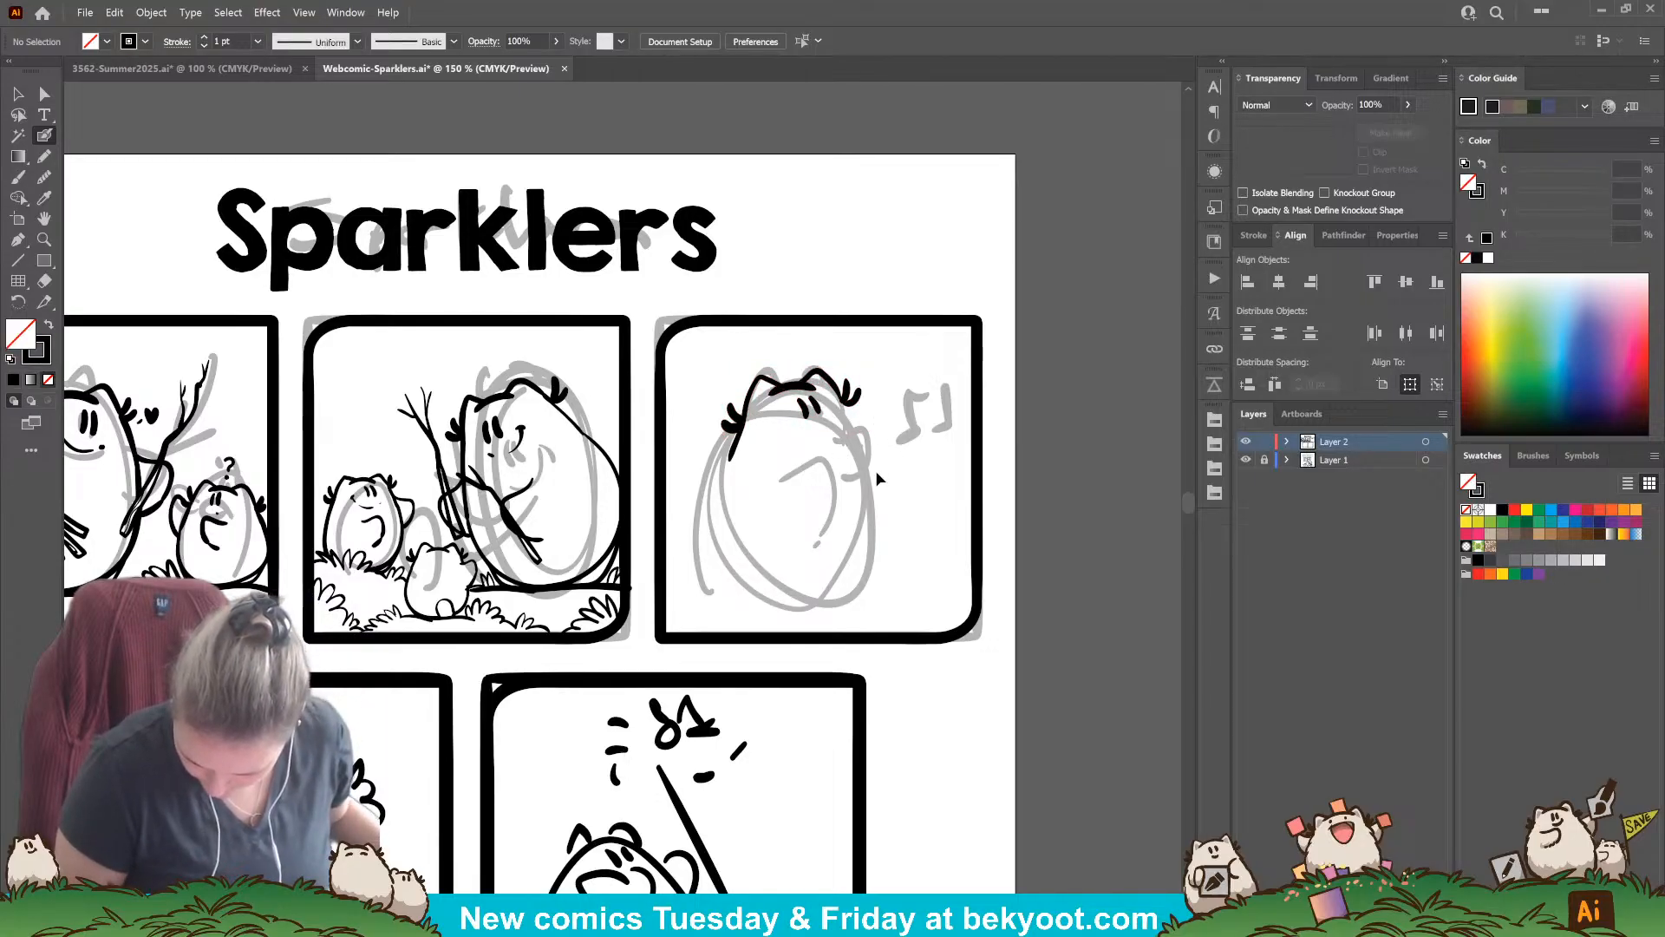
pyautogui.keyDown('ctrl'); pyautogui.click(852, 399); pyautogui.keyUp('ctrl')
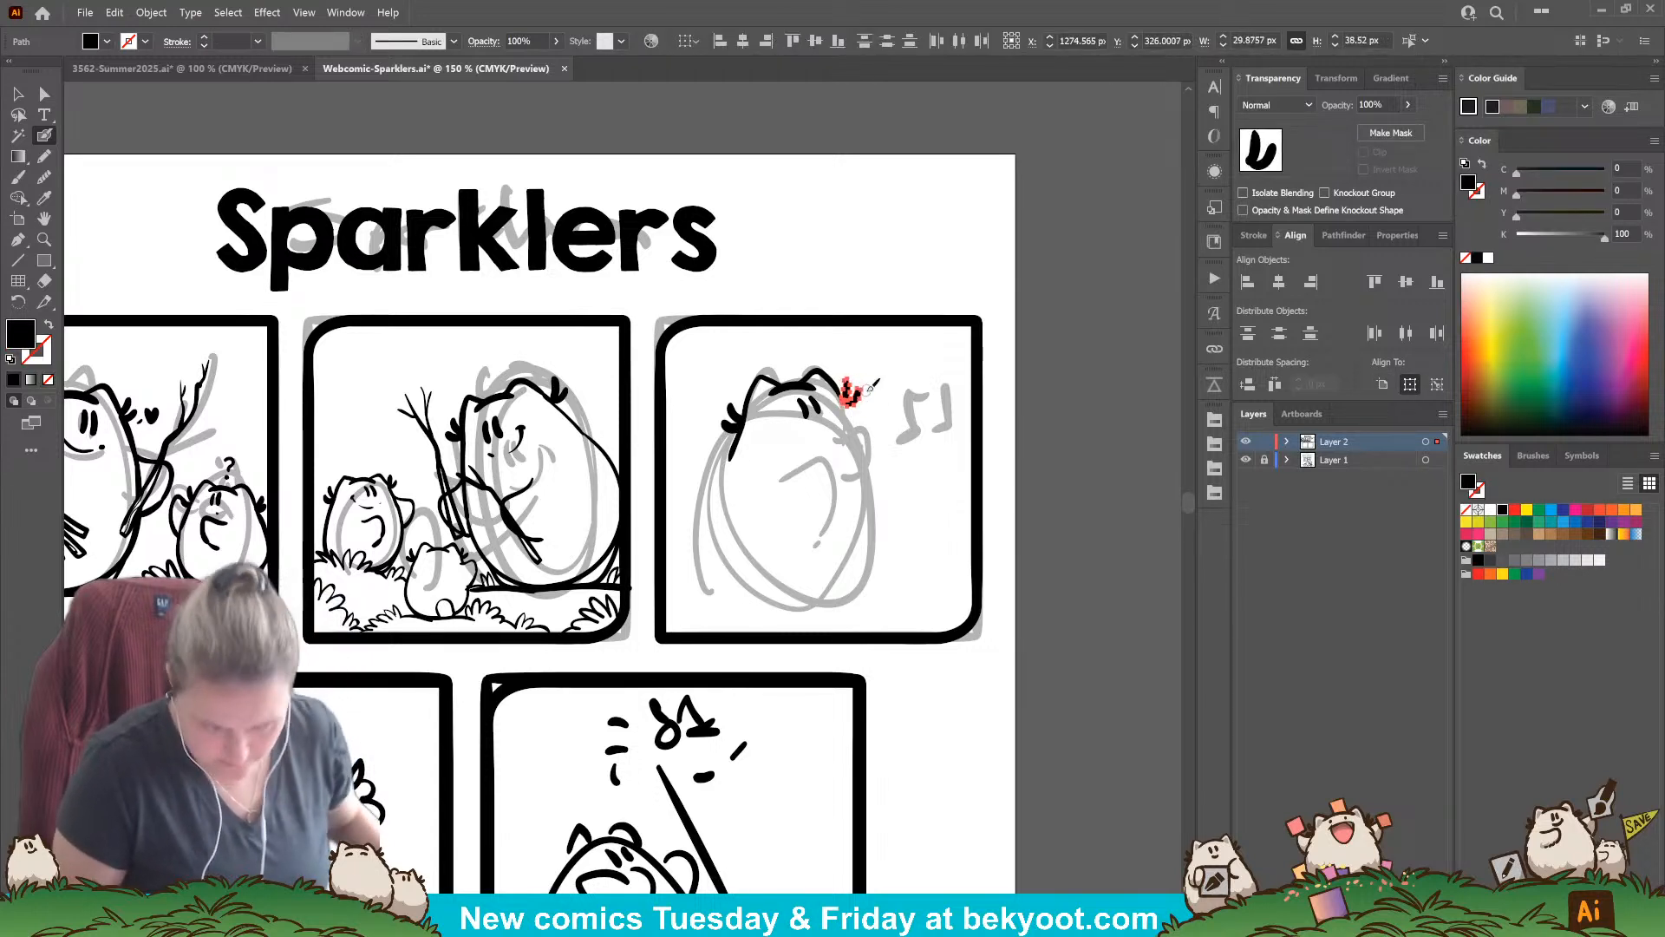
pyautogui.press('Delete')
pyautogui.moveTo(843, 379)
pyautogui.mouseDown()
pyautogui.moveTo(881, 510)
pyautogui.moveTo(850, 578)
pyautogui.moveTo(779, 590)
pyautogui.moveTo(716, 545)
pyautogui.moveTo(743, 426)
pyautogui.mouseUp()
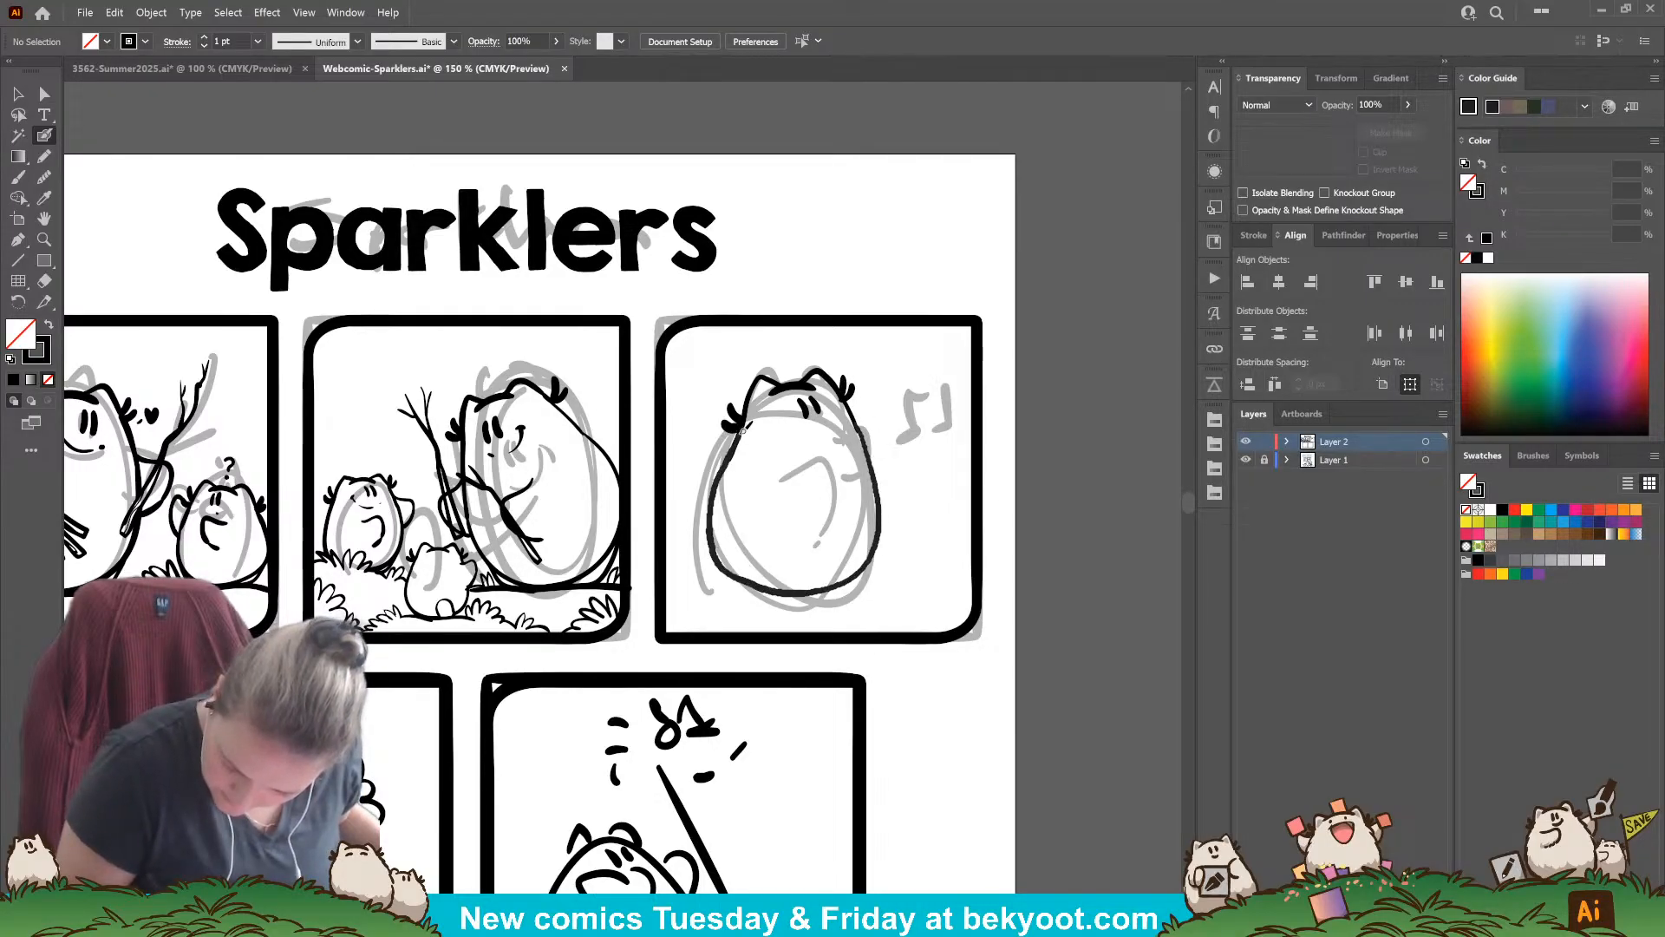
pyautogui.hotkey('ctrl', 'z')
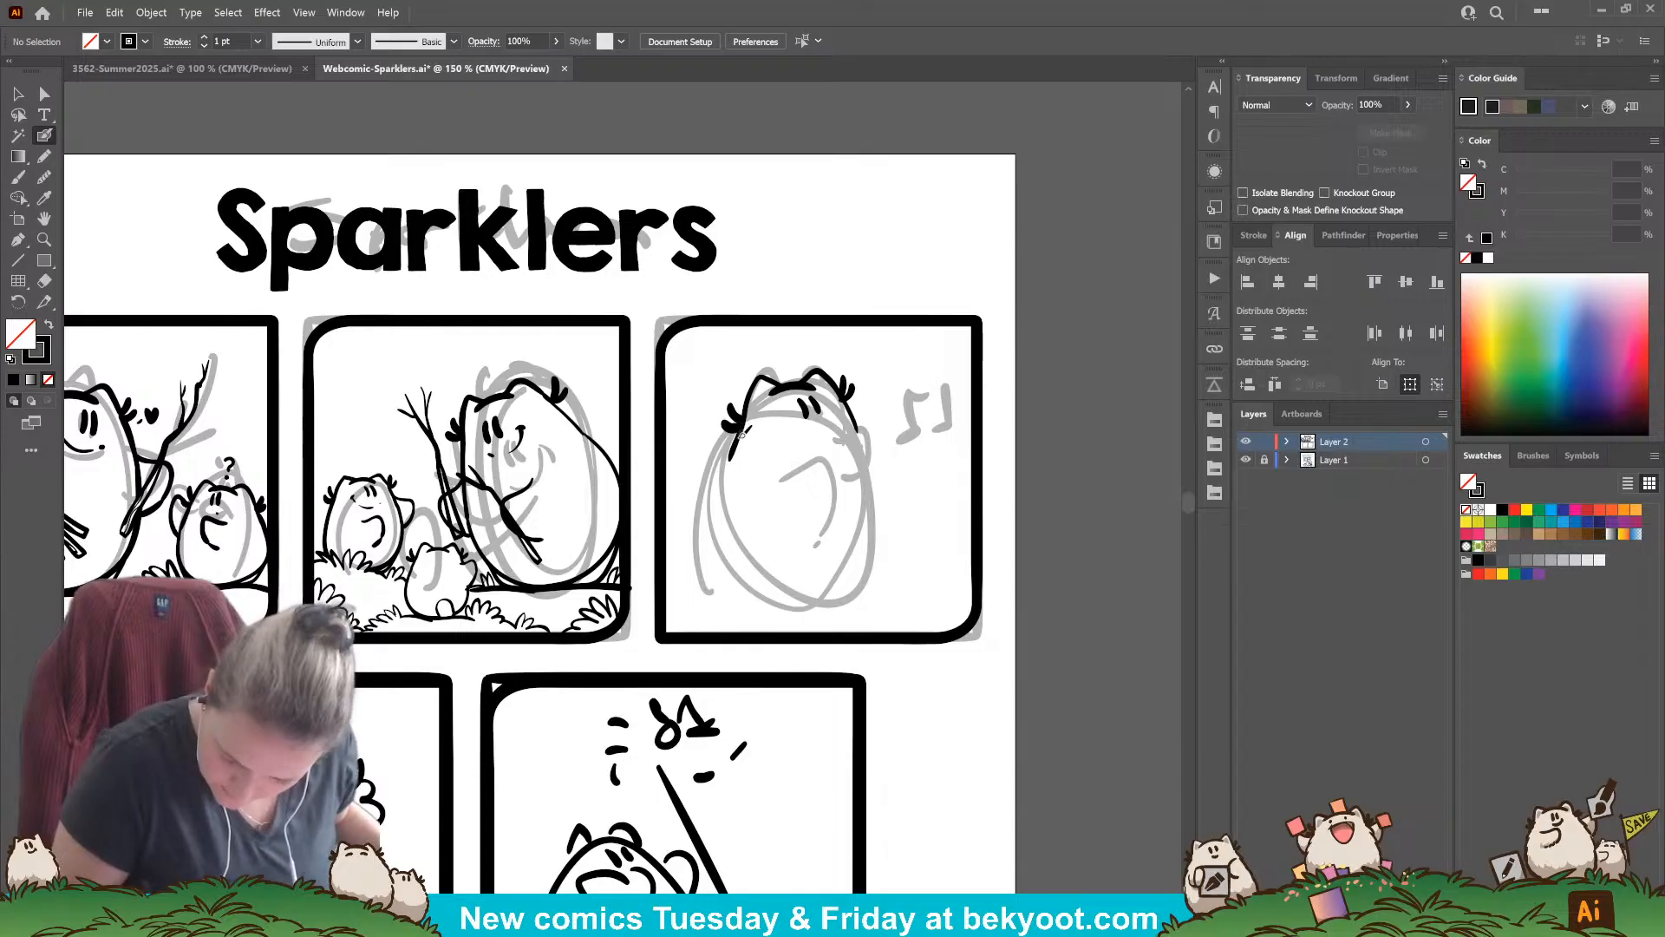
pyautogui.moveTo(721, 476); pyautogui.dragTo(707, 544)
pyautogui.hotkey('ctrl', 'z')
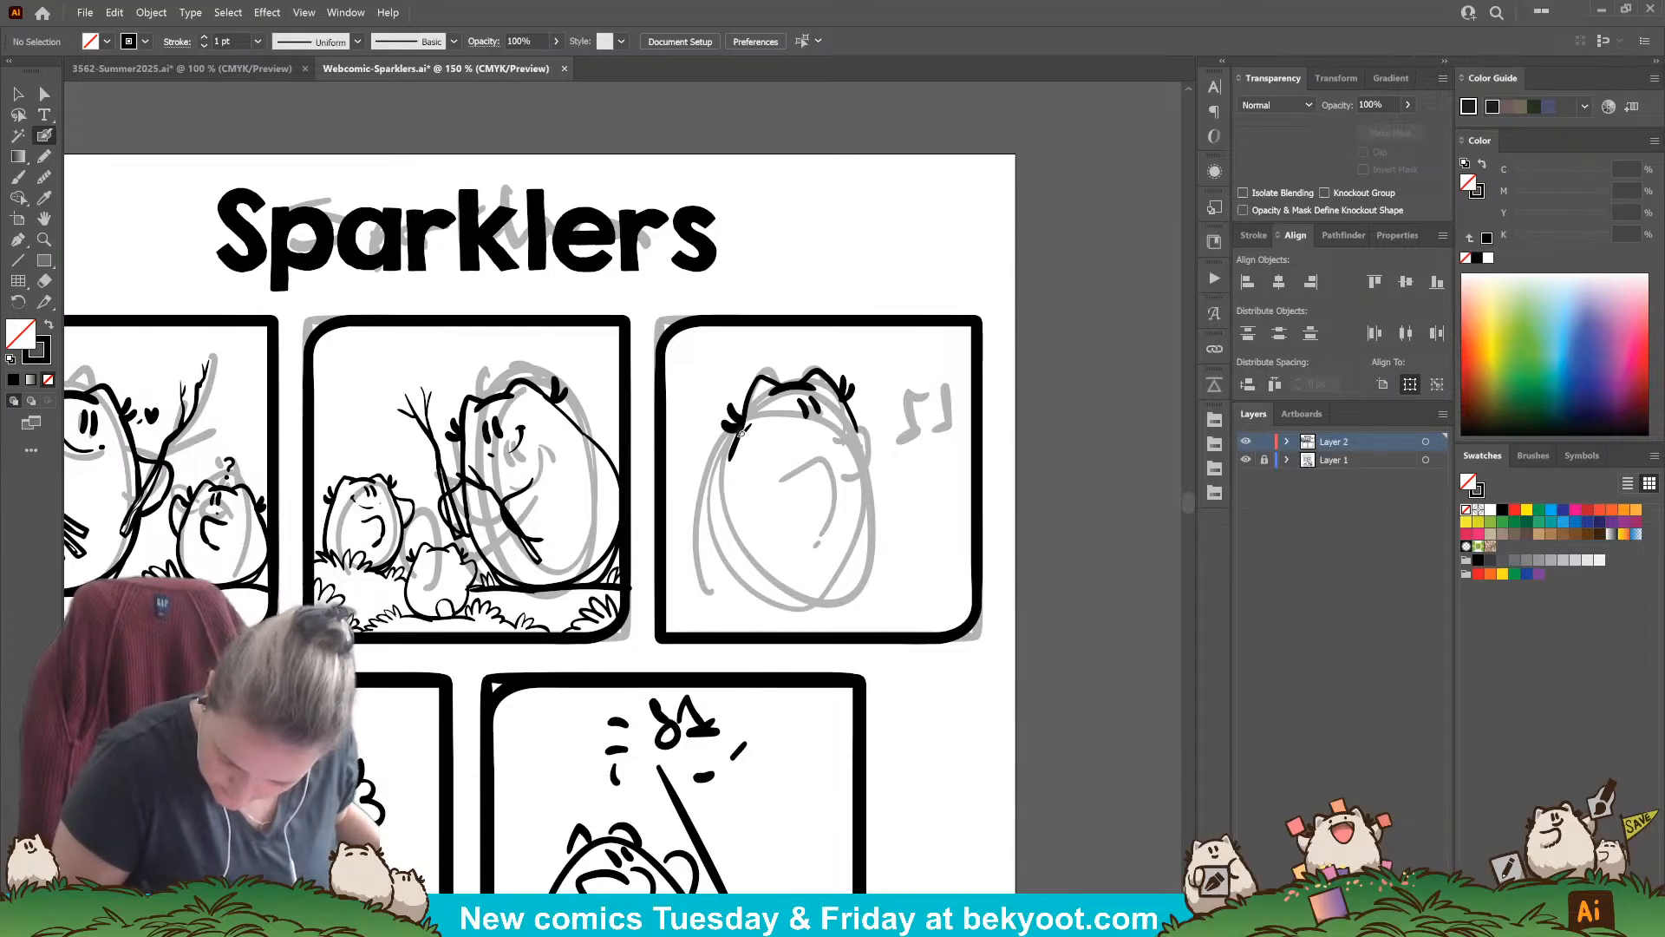
pyautogui.moveTo(743, 425); pyautogui.dragTo(712, 511)
pyautogui.hotkey('ctrl', 'z')
pyautogui.hotkey('ctrl', 'z')
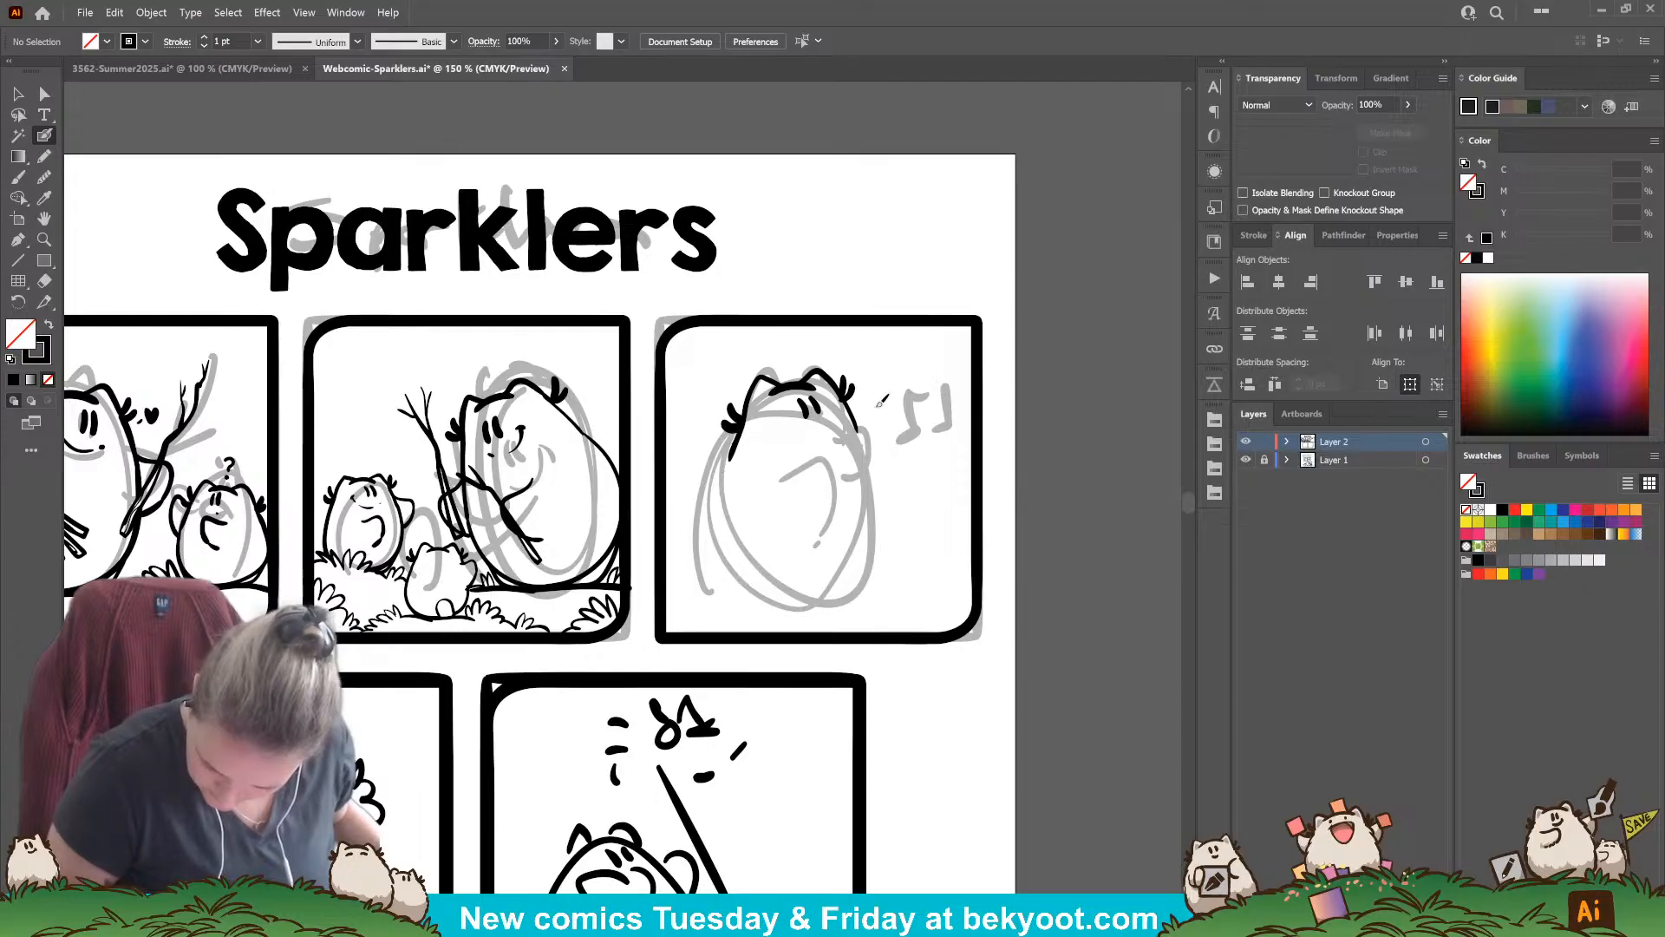
pyautogui.moveTo(866, 424)
pyautogui.mouseDown()
pyautogui.moveTo(876, 549)
pyautogui.moveTo(820, 592)
pyautogui.mouseUp()
pyautogui.hotkey('ctrl', 'z')
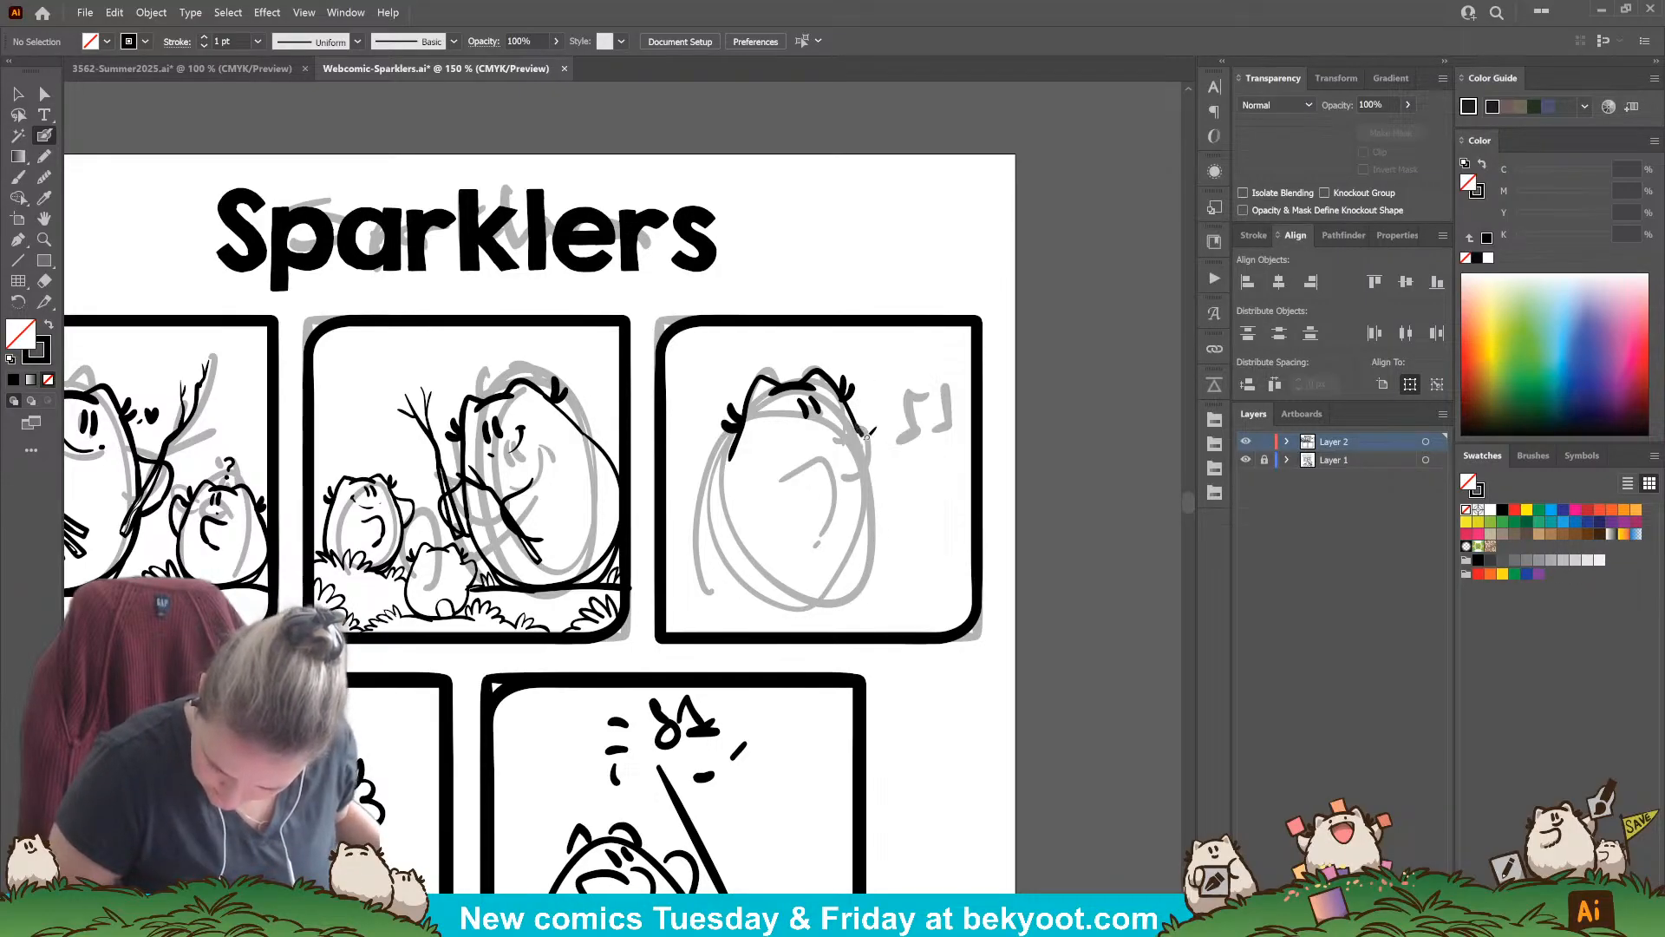
pyautogui.moveTo(865, 434)
pyautogui.mouseDown()
pyautogui.moveTo(867, 547)
pyautogui.moveTo(817, 597)
pyautogui.moveTo(737, 591)
pyautogui.moveTo(708, 562)
pyautogui.moveTo(716, 471)
pyautogui.moveTo(705, 500)
pyautogui.moveTo(742, 437)
pyautogui.mouseUp()
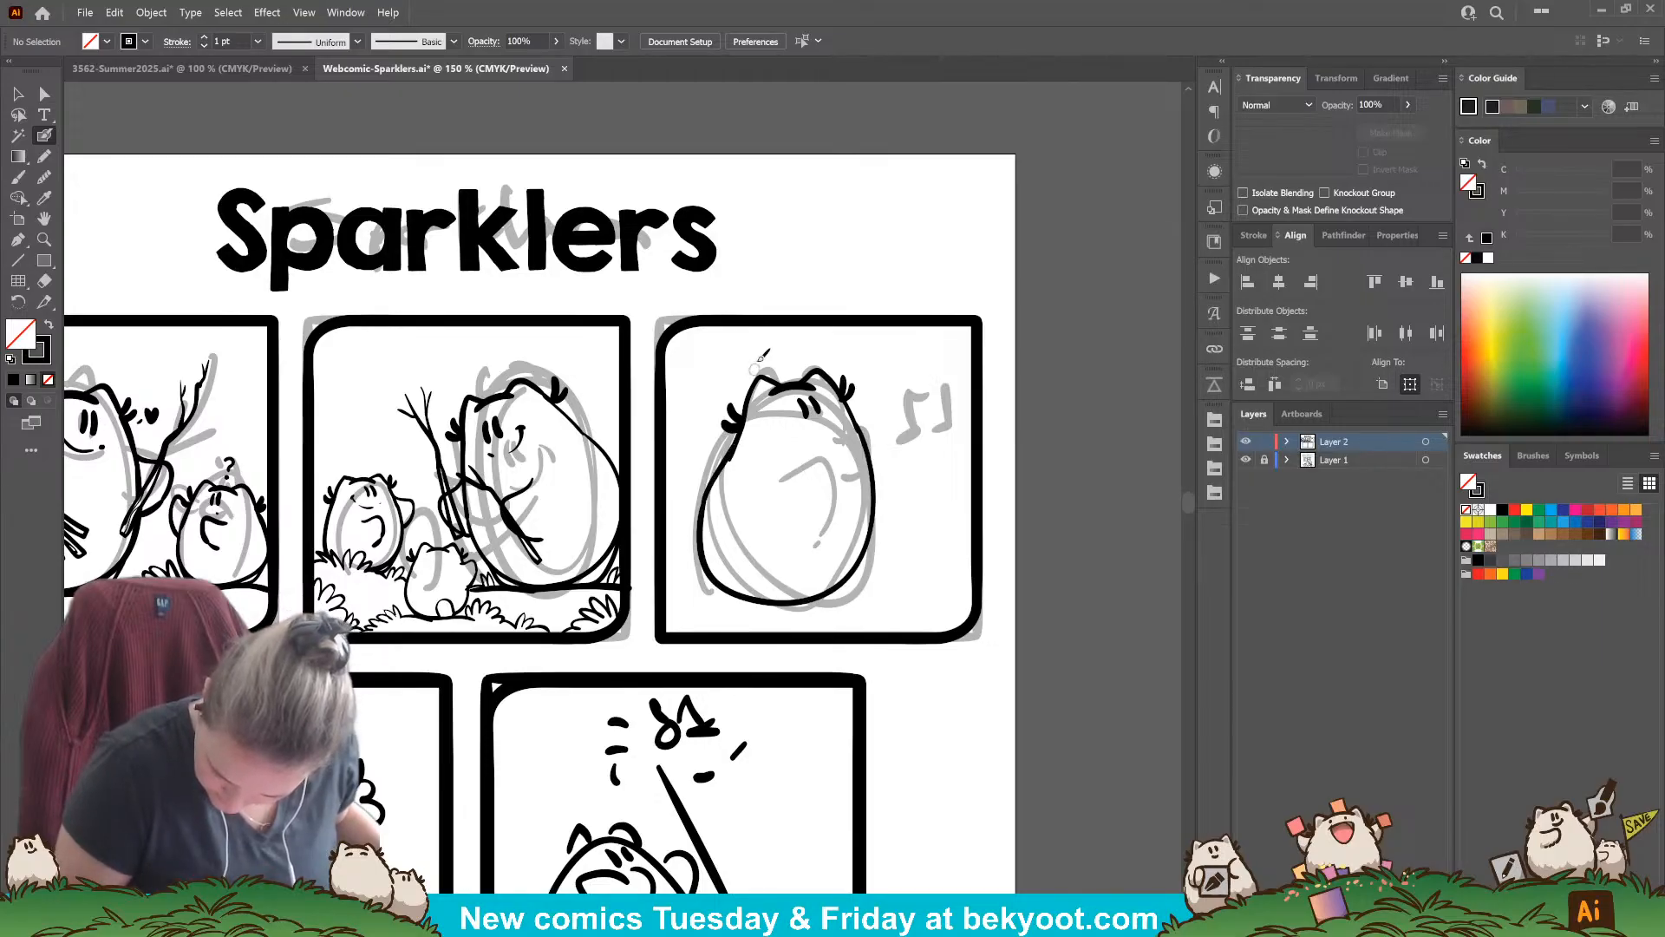
pyautogui.keyDown('ctrl'); pyautogui.click(701, 565); pyautogui.keyUp('ctrl')
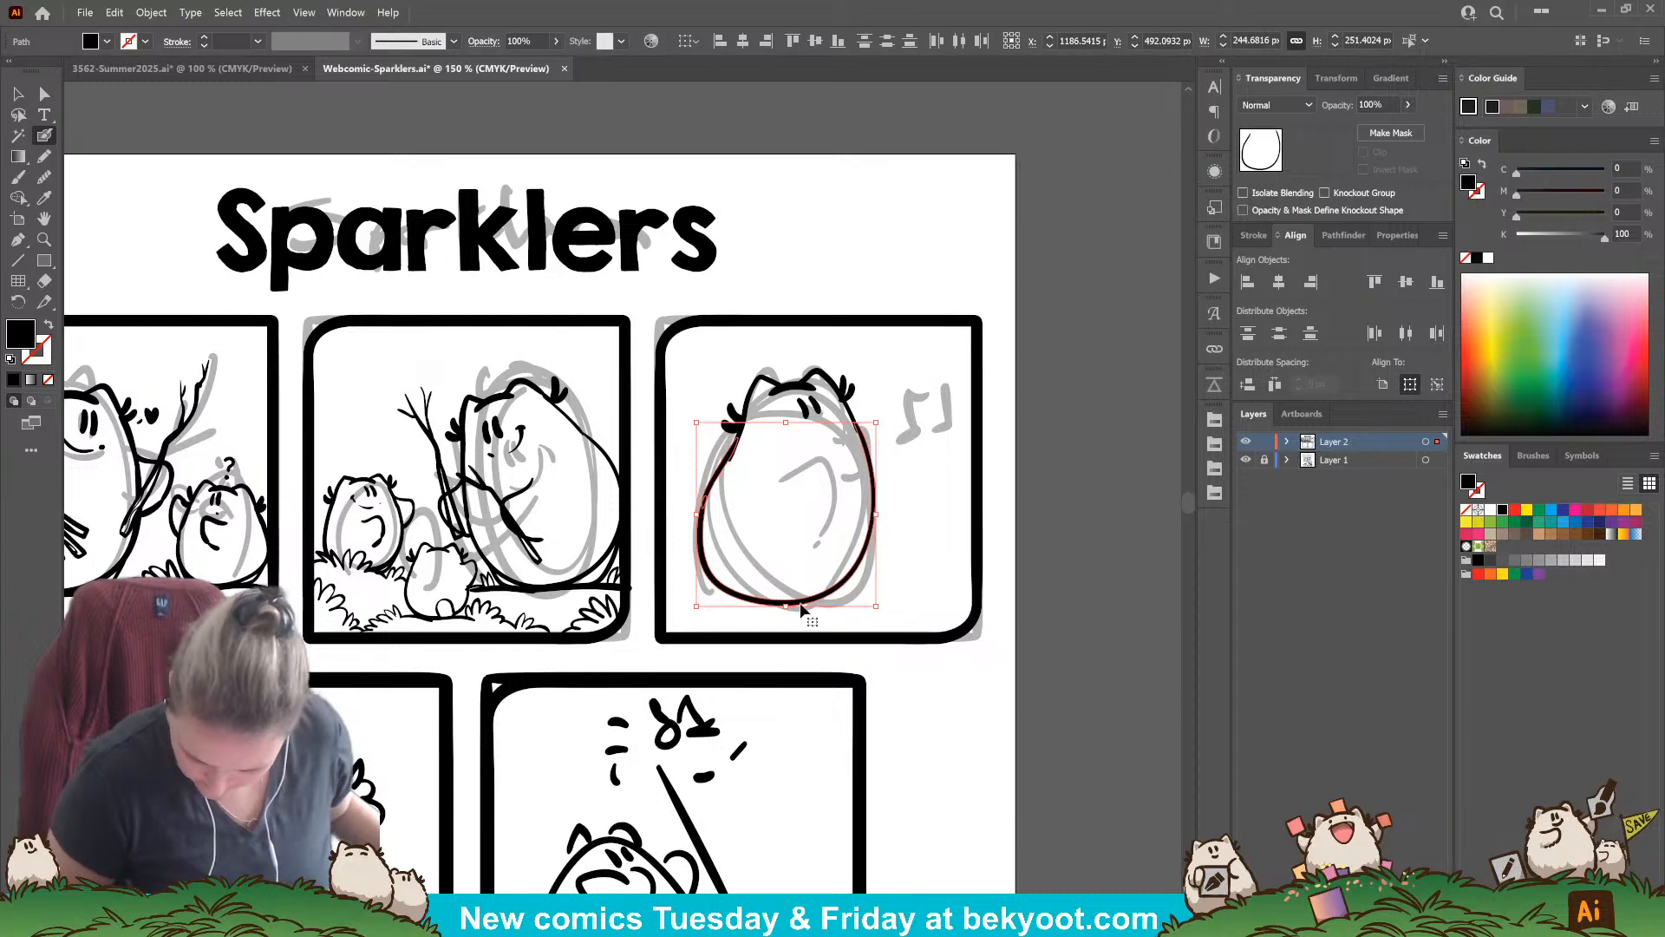
pyautogui.moveTo(786, 608); pyautogui.dragTo(791, 604)
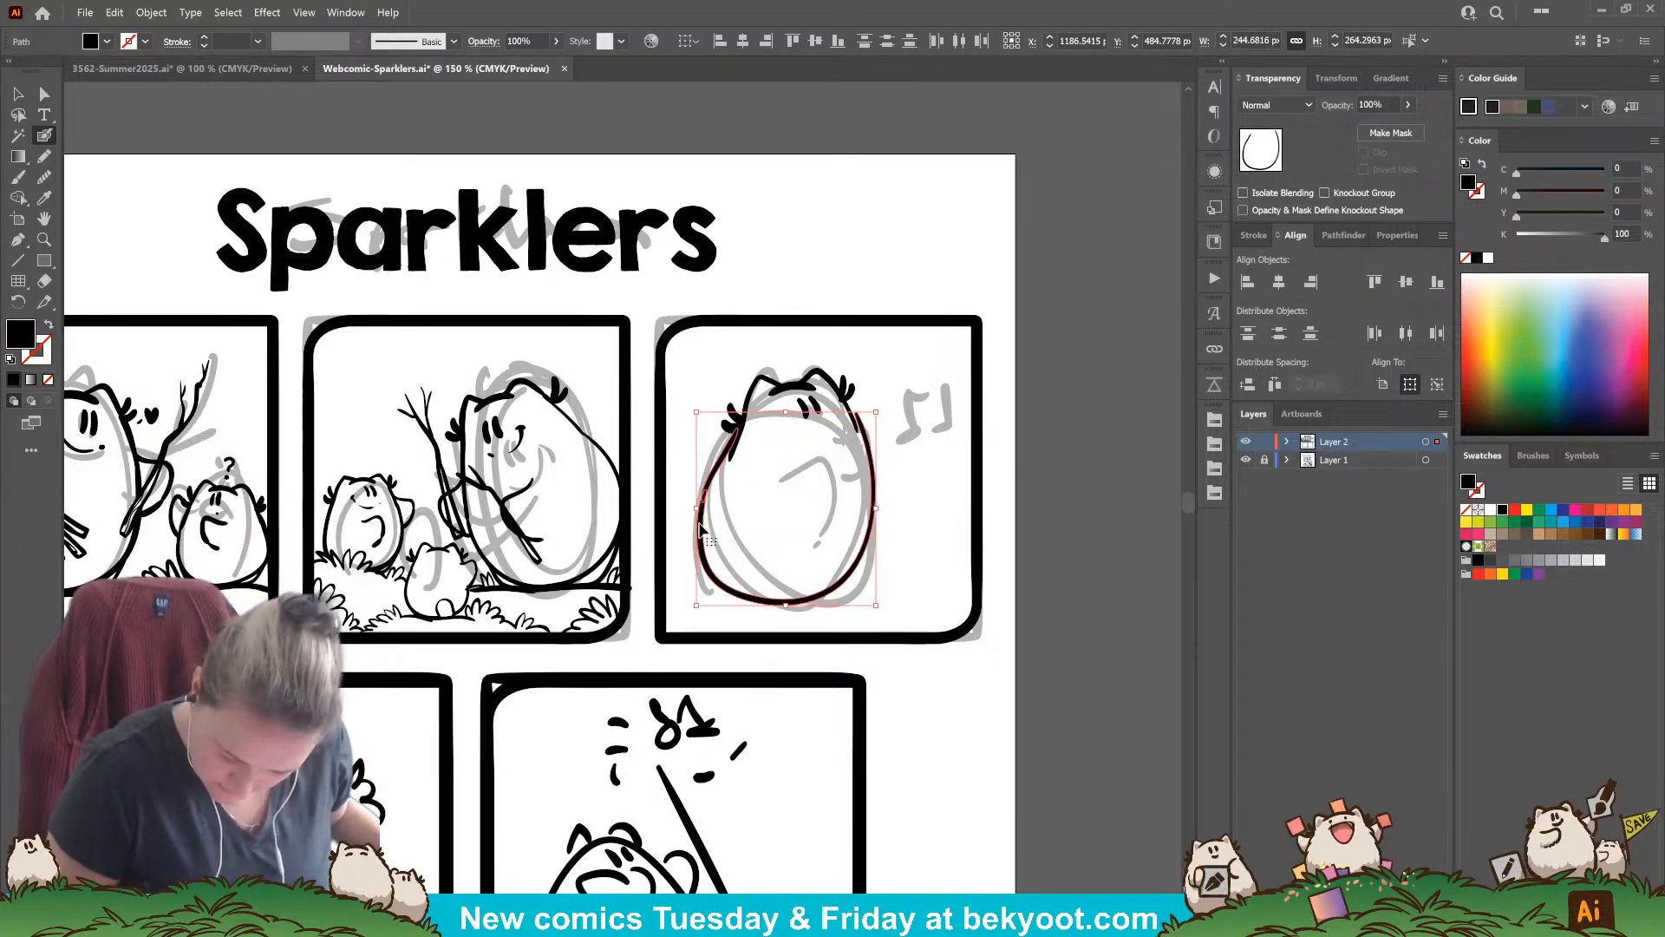
pyautogui.moveTo(697, 508); pyautogui.dragTo(701, 508)
pyautogui.keyDown('ctrl'); pyautogui.click(907, 501); pyautogui.keyUp('ctrl')
pyautogui.keyDown('ctrl'); pyautogui.click(732, 458); pyautogui.keyUp('ctrl')
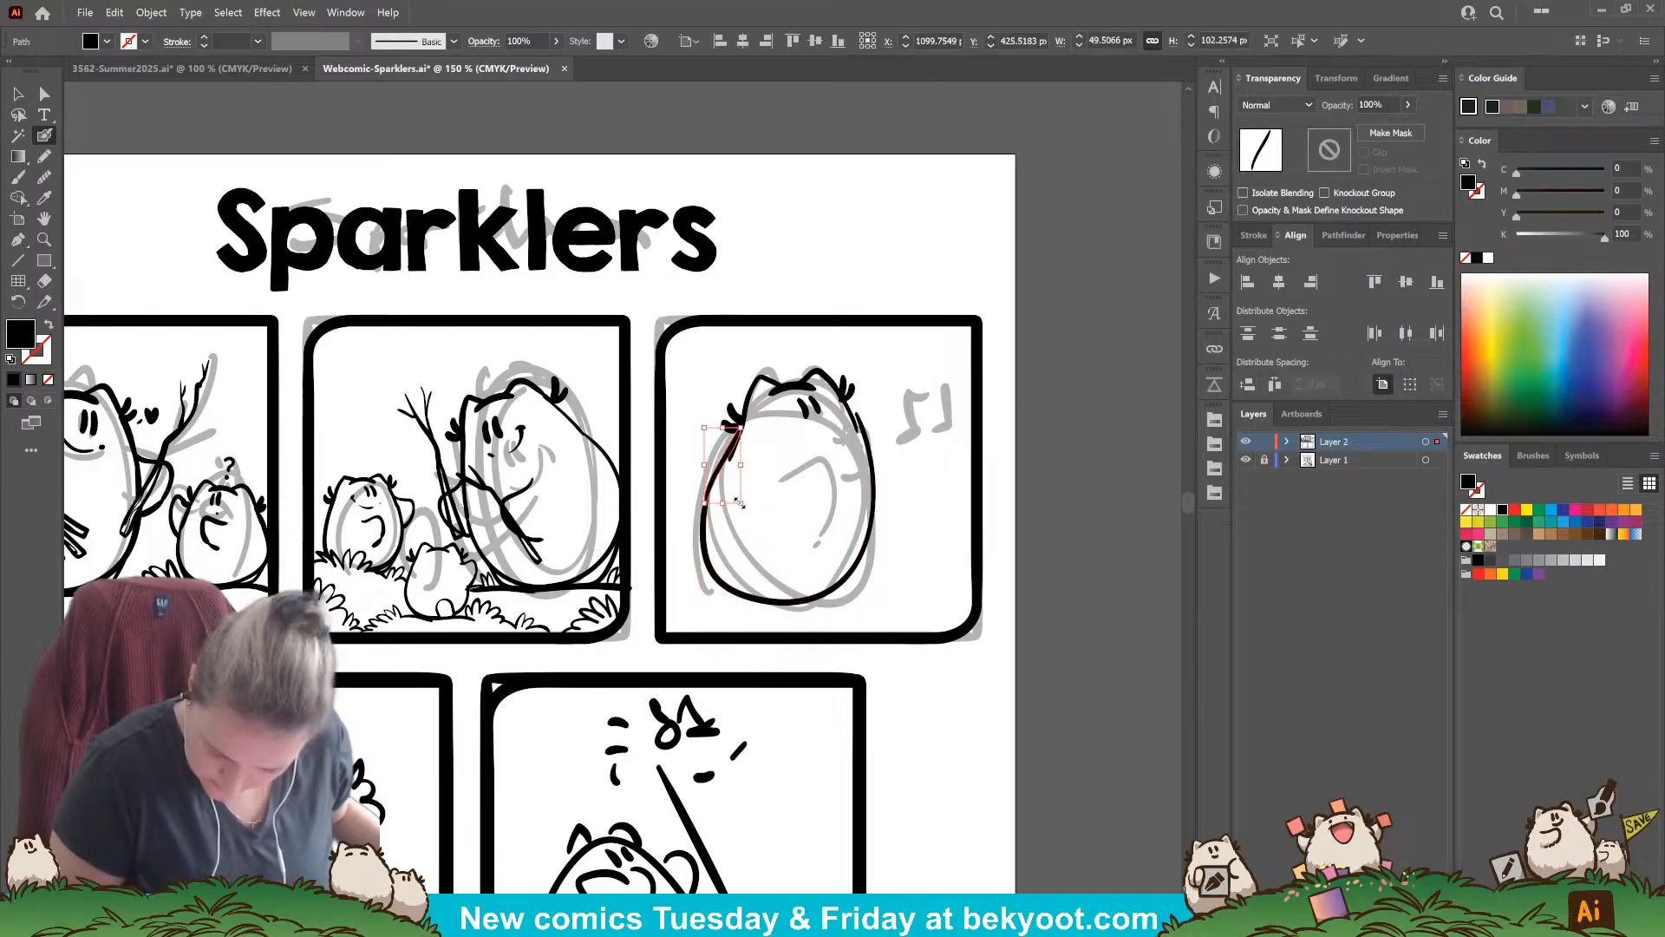
pyautogui.keyDown('ctrl'); pyautogui.click(775, 485); pyautogui.keyUp('ctrl')
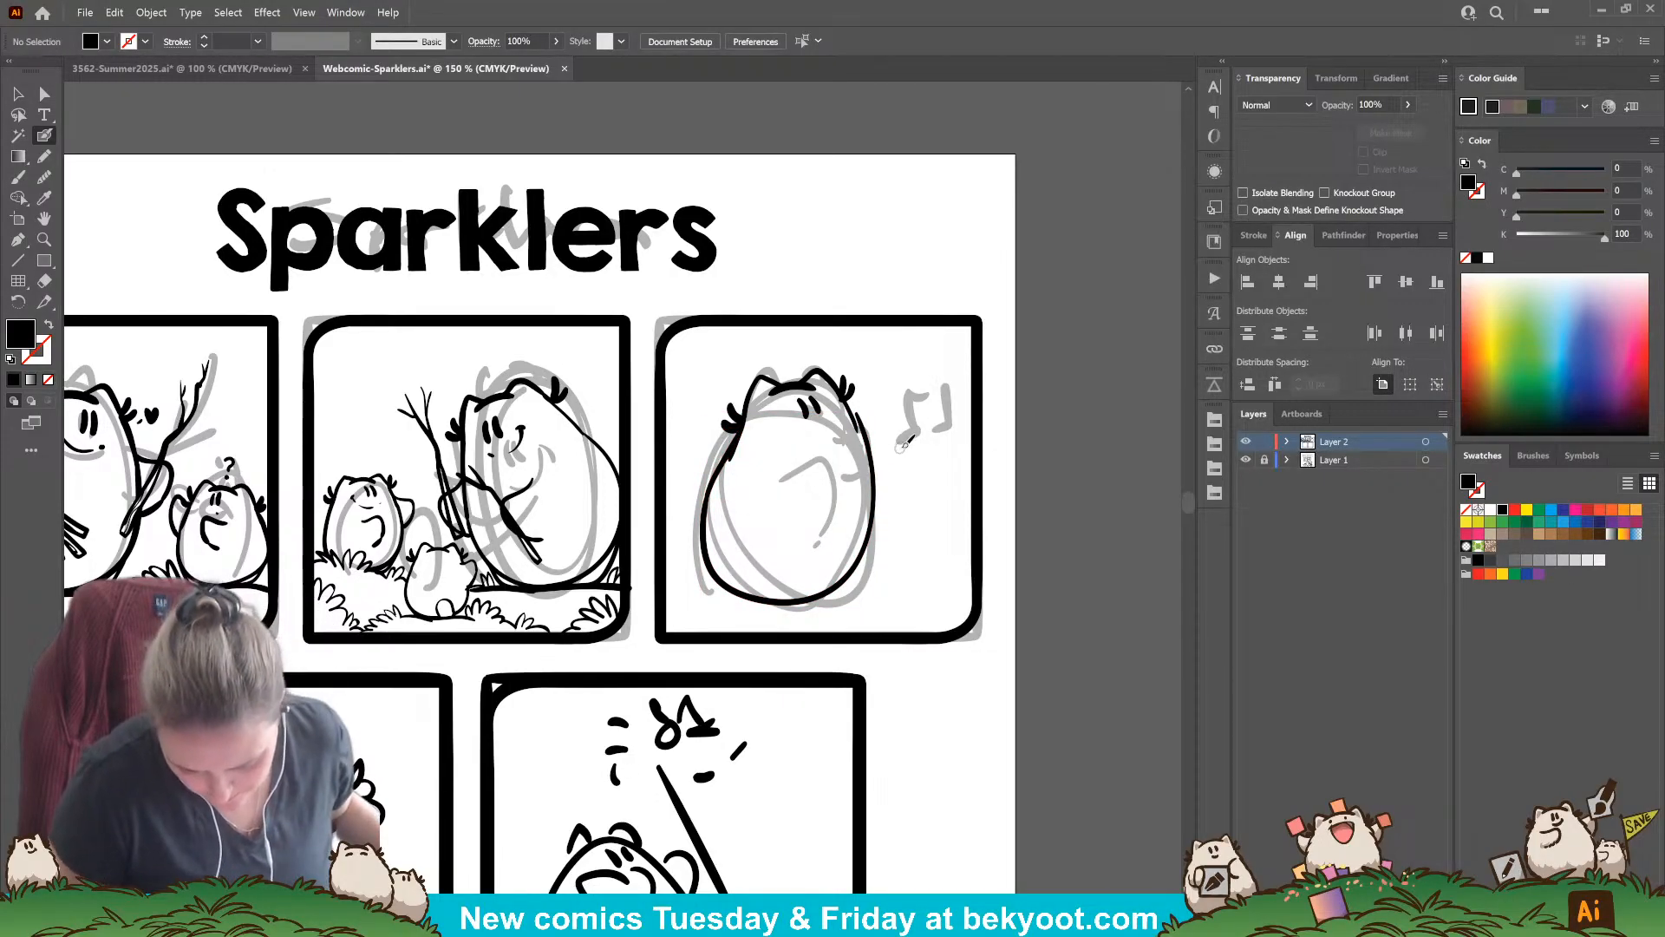
pyautogui.hotkey('ctrl', 'z')
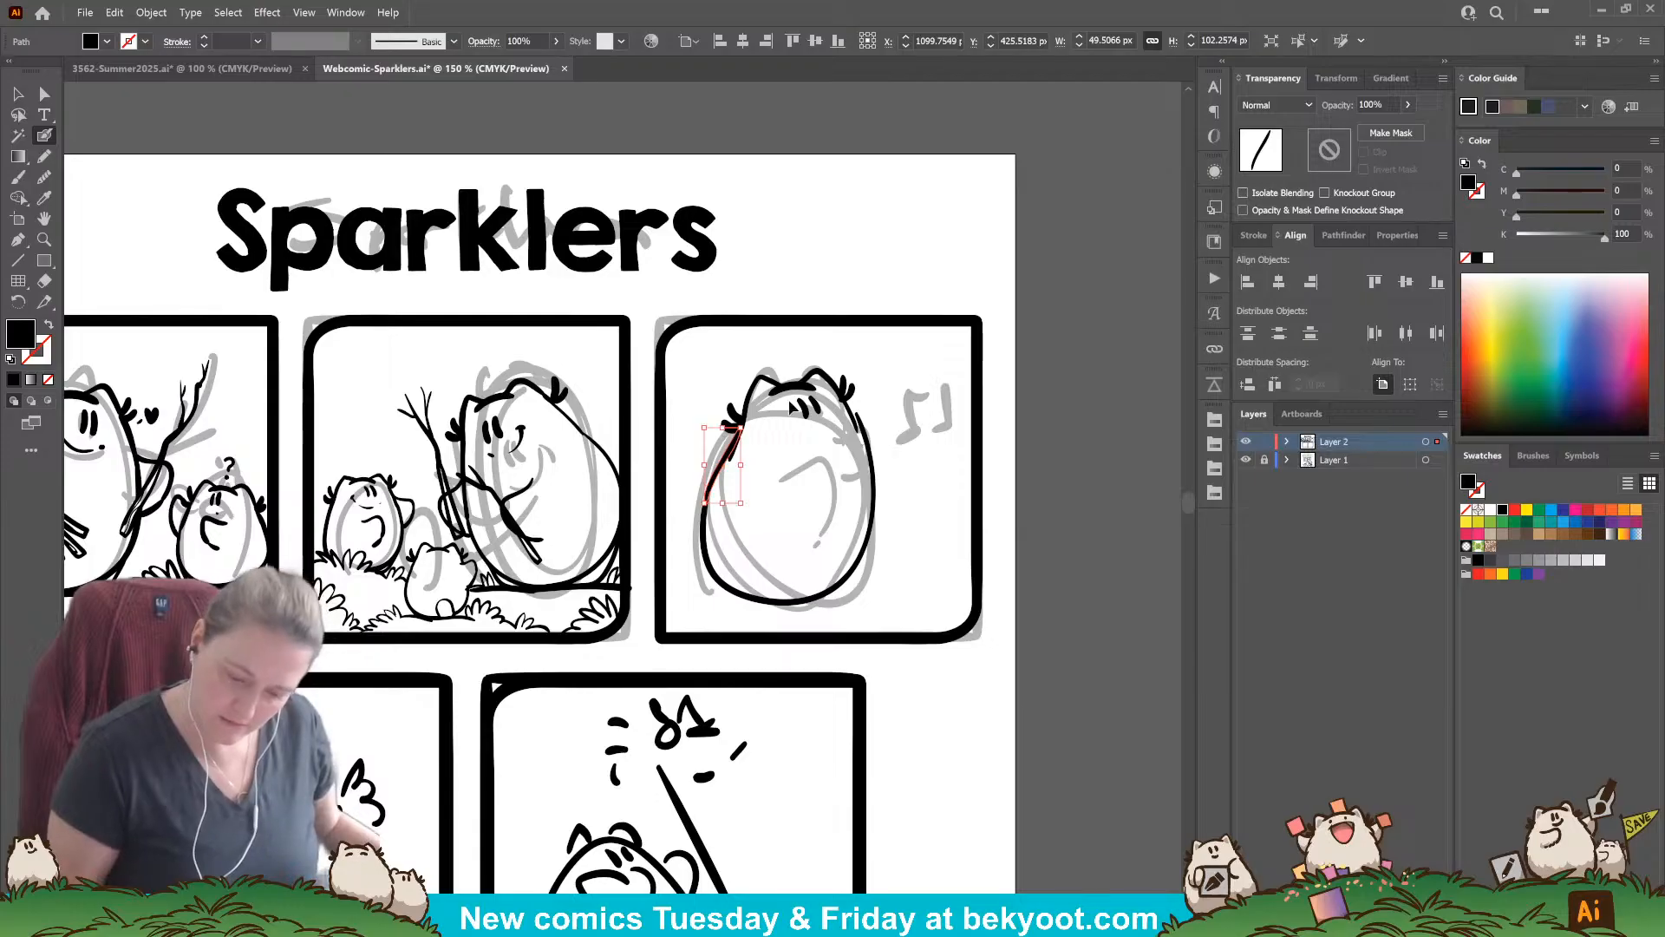
pyautogui.keyDown('ctrl'); pyautogui.keyDown('shift'); pyautogui.click(869, 466); pyautogui.keyUp('shift'); pyautogui.keyUp('ctrl')
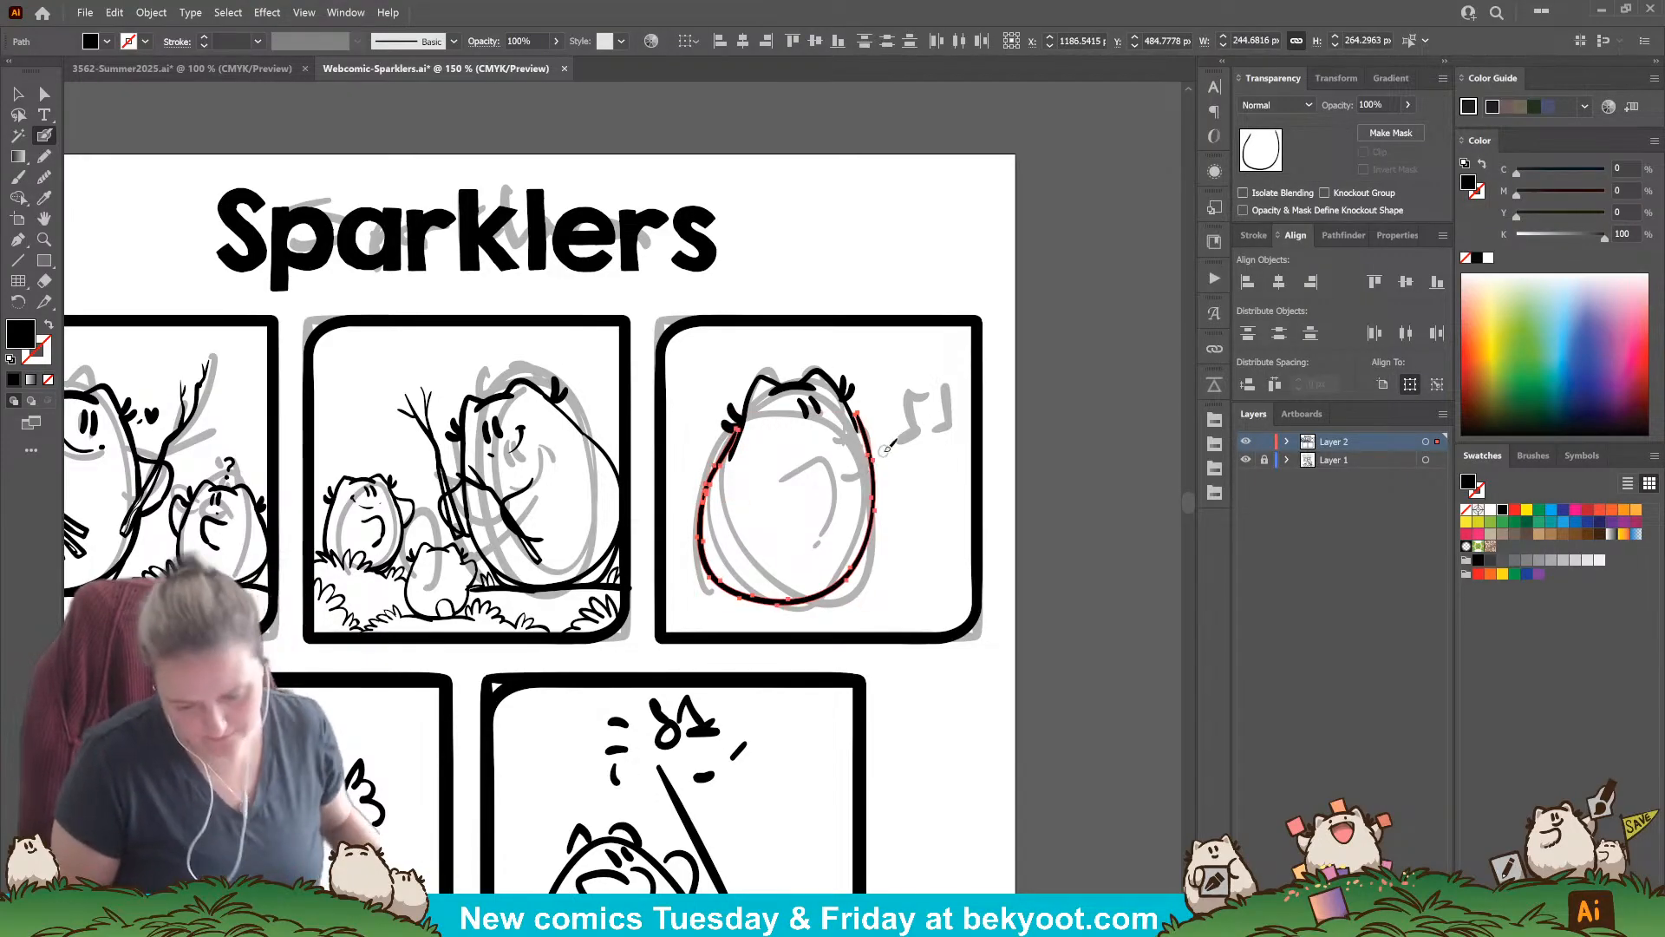
pyautogui.press('Delete')
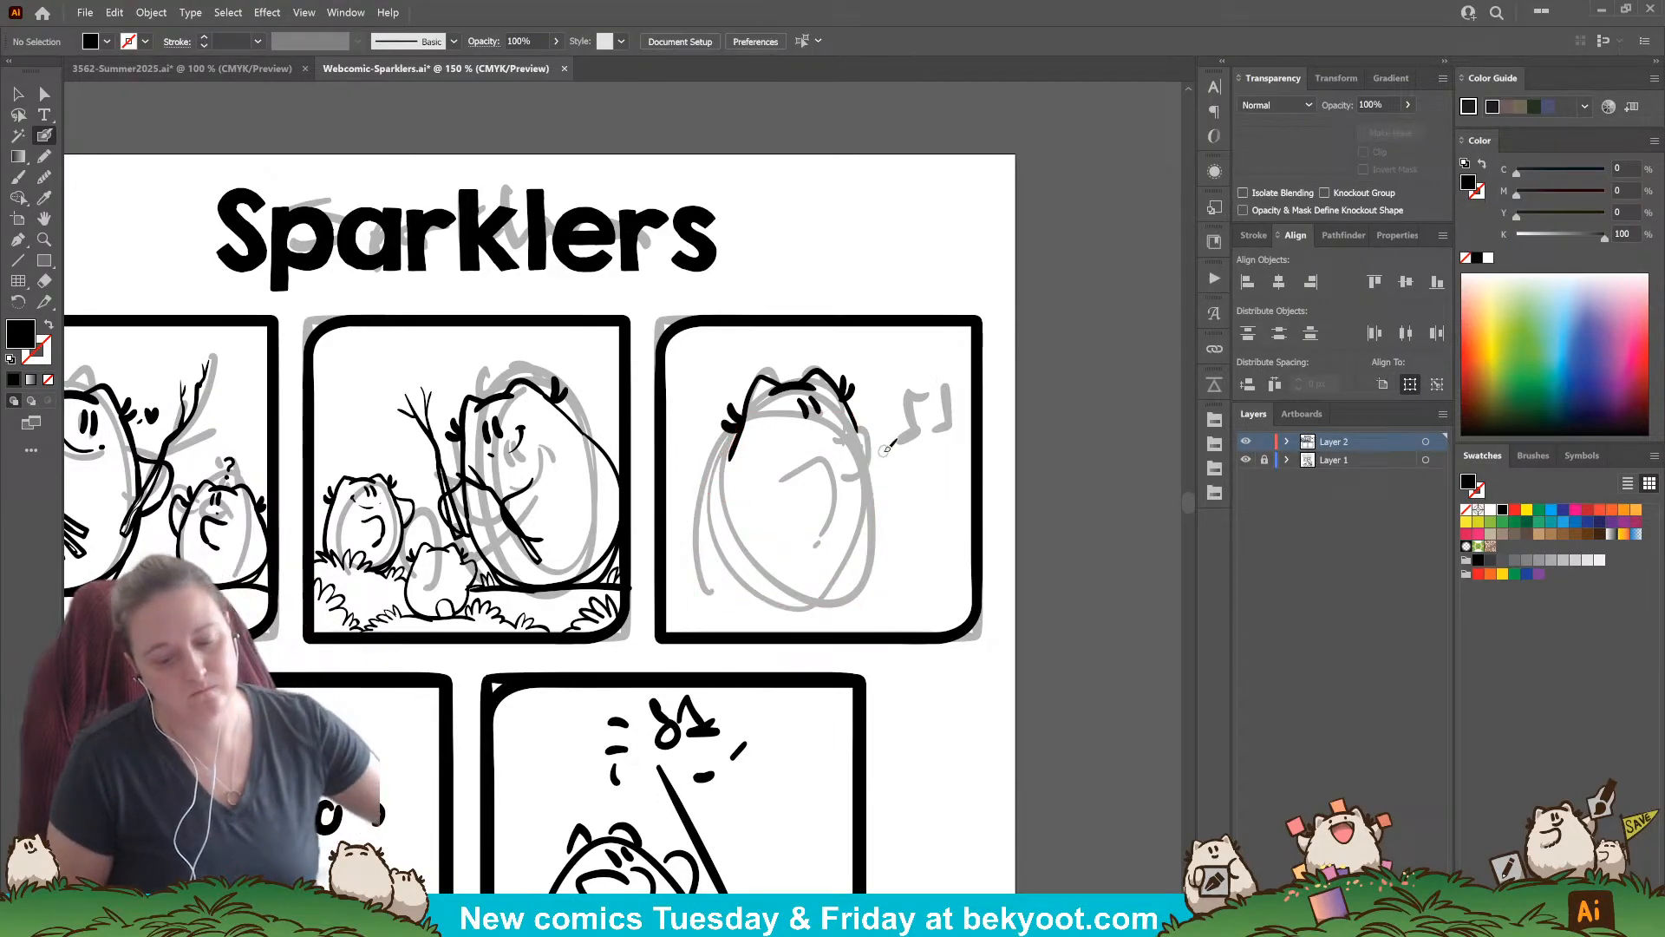
# Step: Delete the short upper-left and upper-right body strokes of the third-panel character
pyautogui.click(744, 446)
pyautogui.press('Delete')
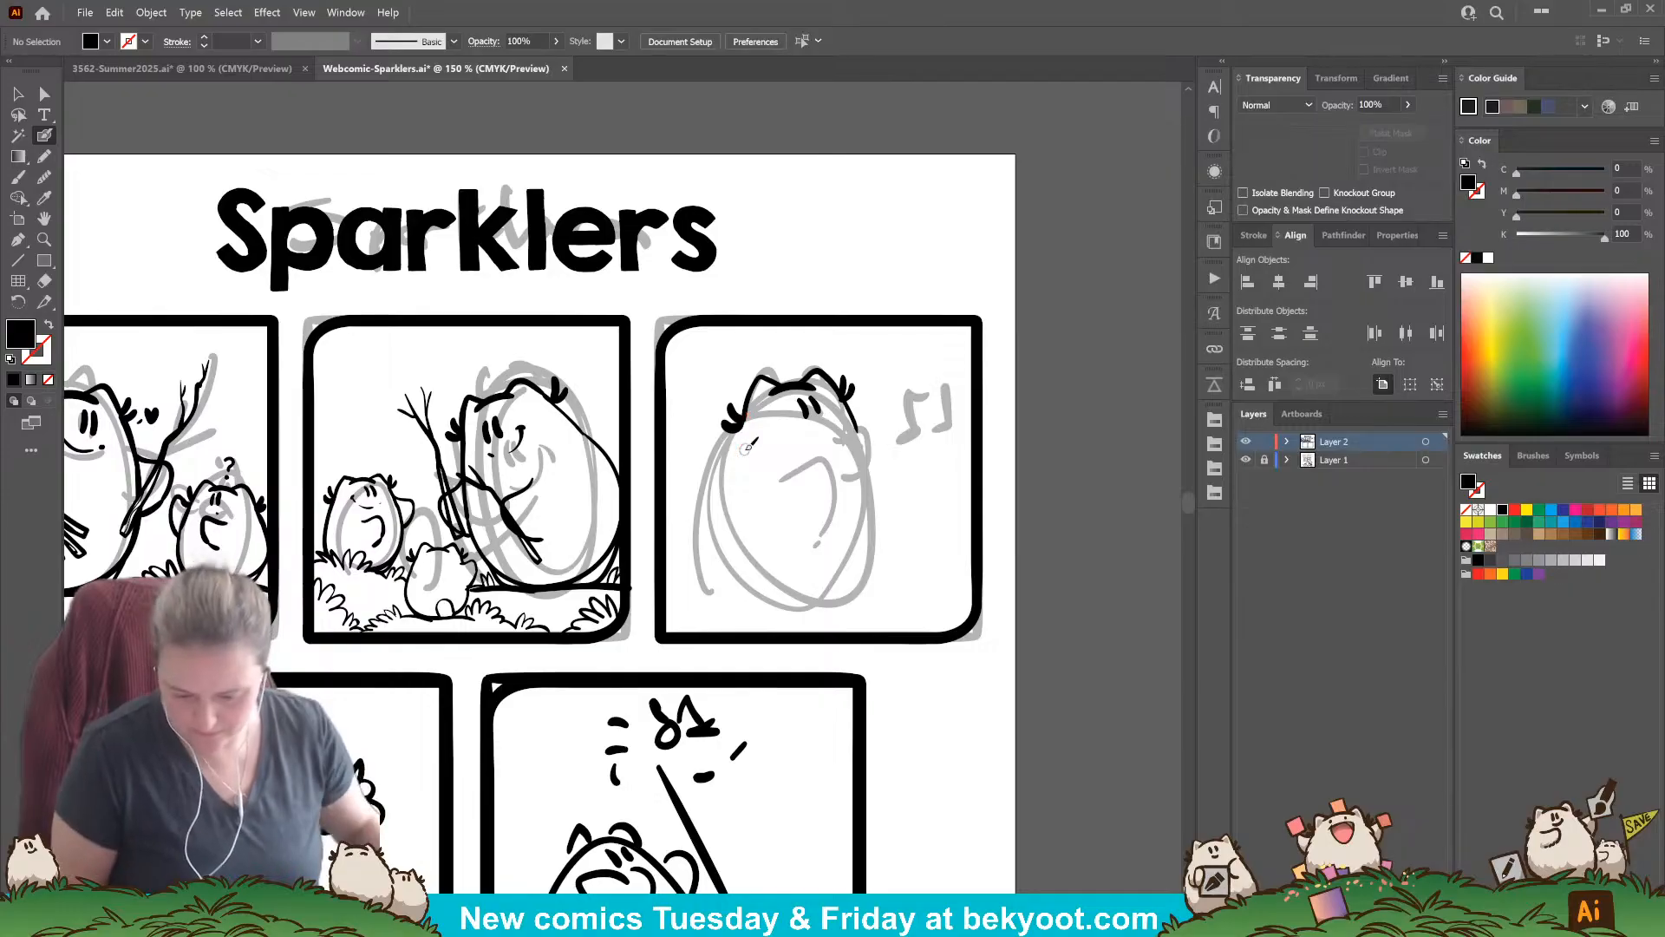
pyautogui.moveTo(876, 457); pyautogui.dragTo(858, 420)
pyautogui.keyDown('ctrl'); pyautogui.click(856, 425); pyautogui.keyUp('ctrl')
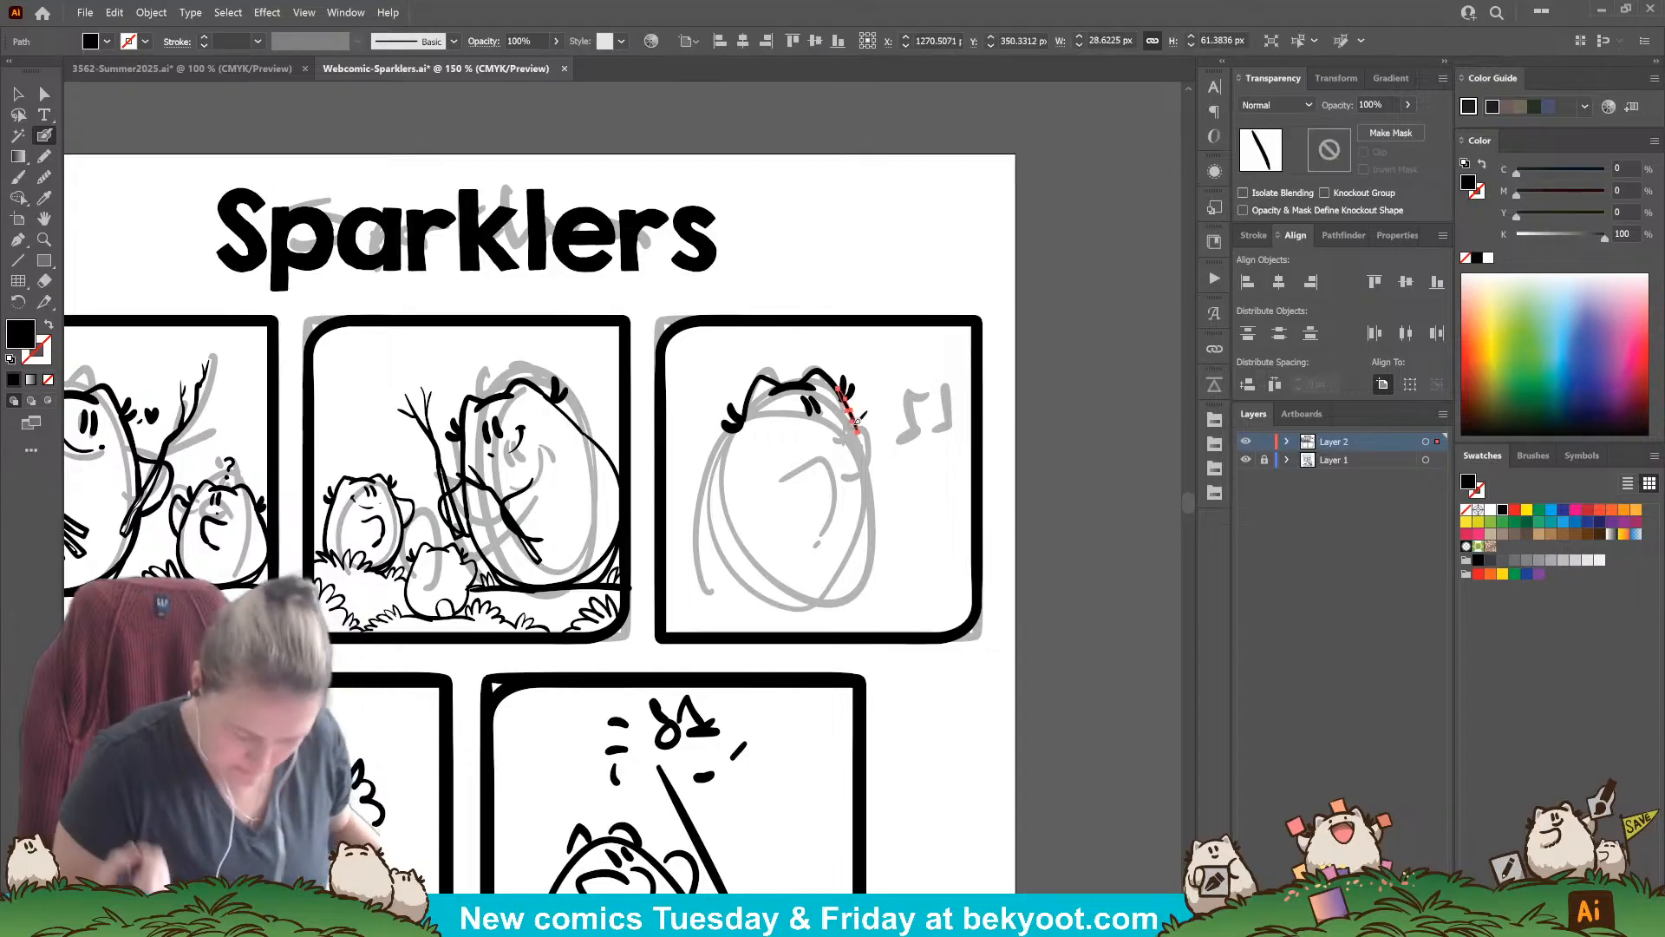
pyautogui.press('Delete')
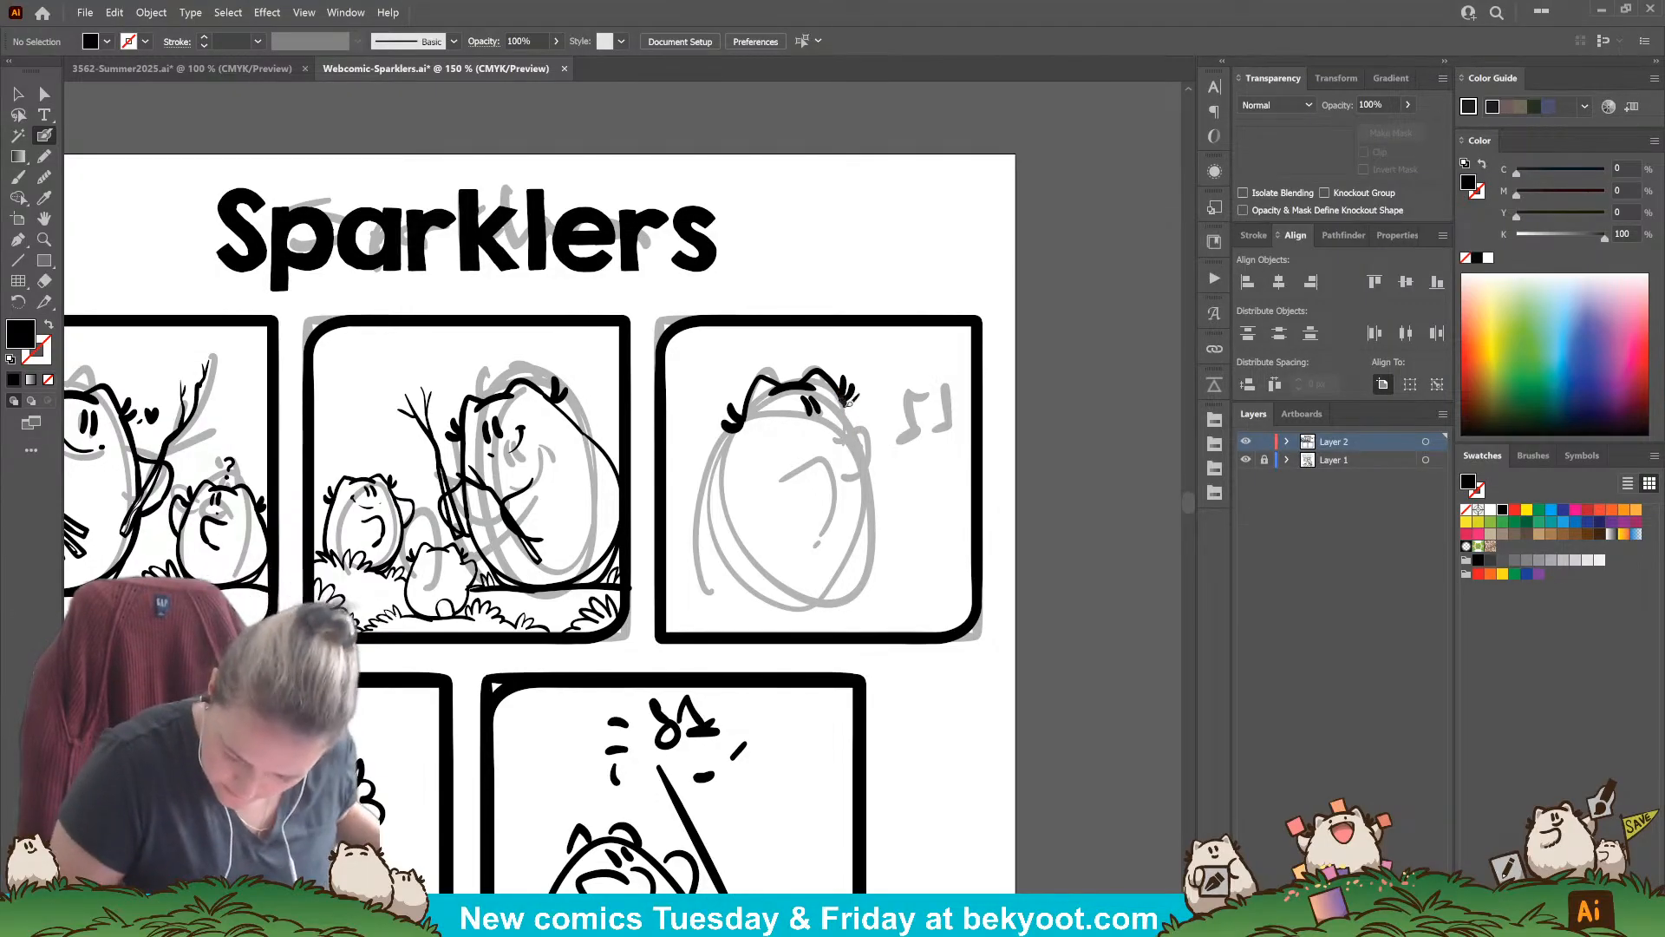
# Step: Ink the third-panel character's rounded body outline from the right fur tuft around the base up to the left tuft
pyautogui.moveTo(848, 400); pyautogui.dragTo(883, 475)
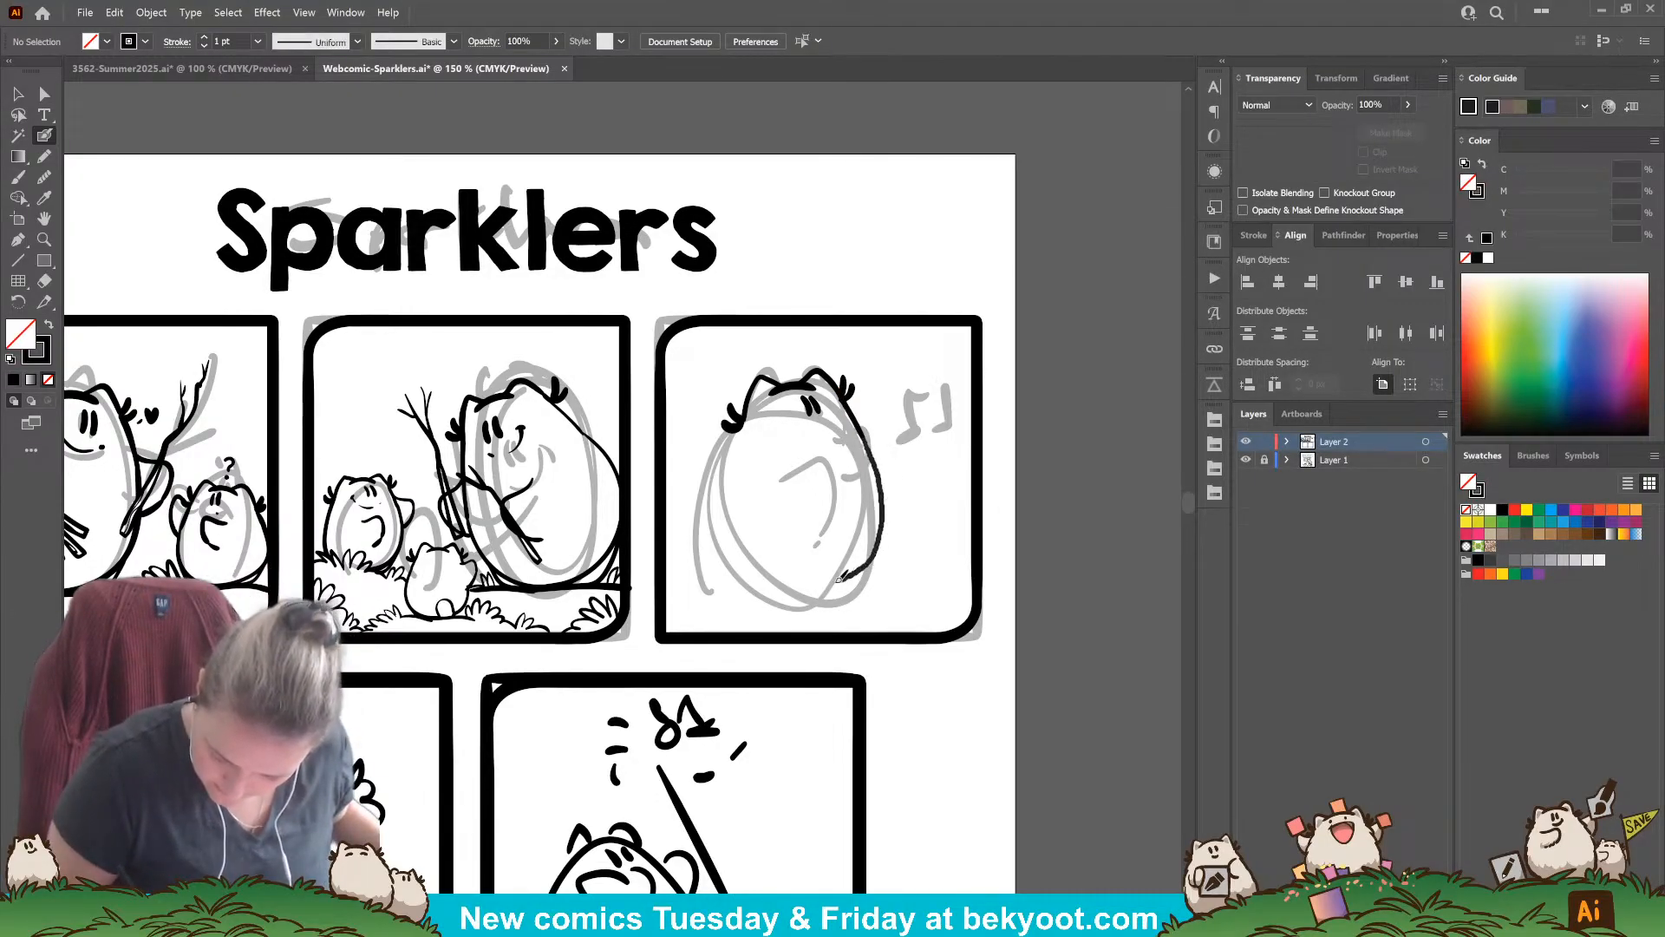
pyautogui.moveTo(838, 579)
pyautogui.mouseDown()
pyautogui.moveTo(755, 578)
pyautogui.moveTo(726, 552)
pyautogui.moveTo(717, 510)
pyautogui.mouseUp()
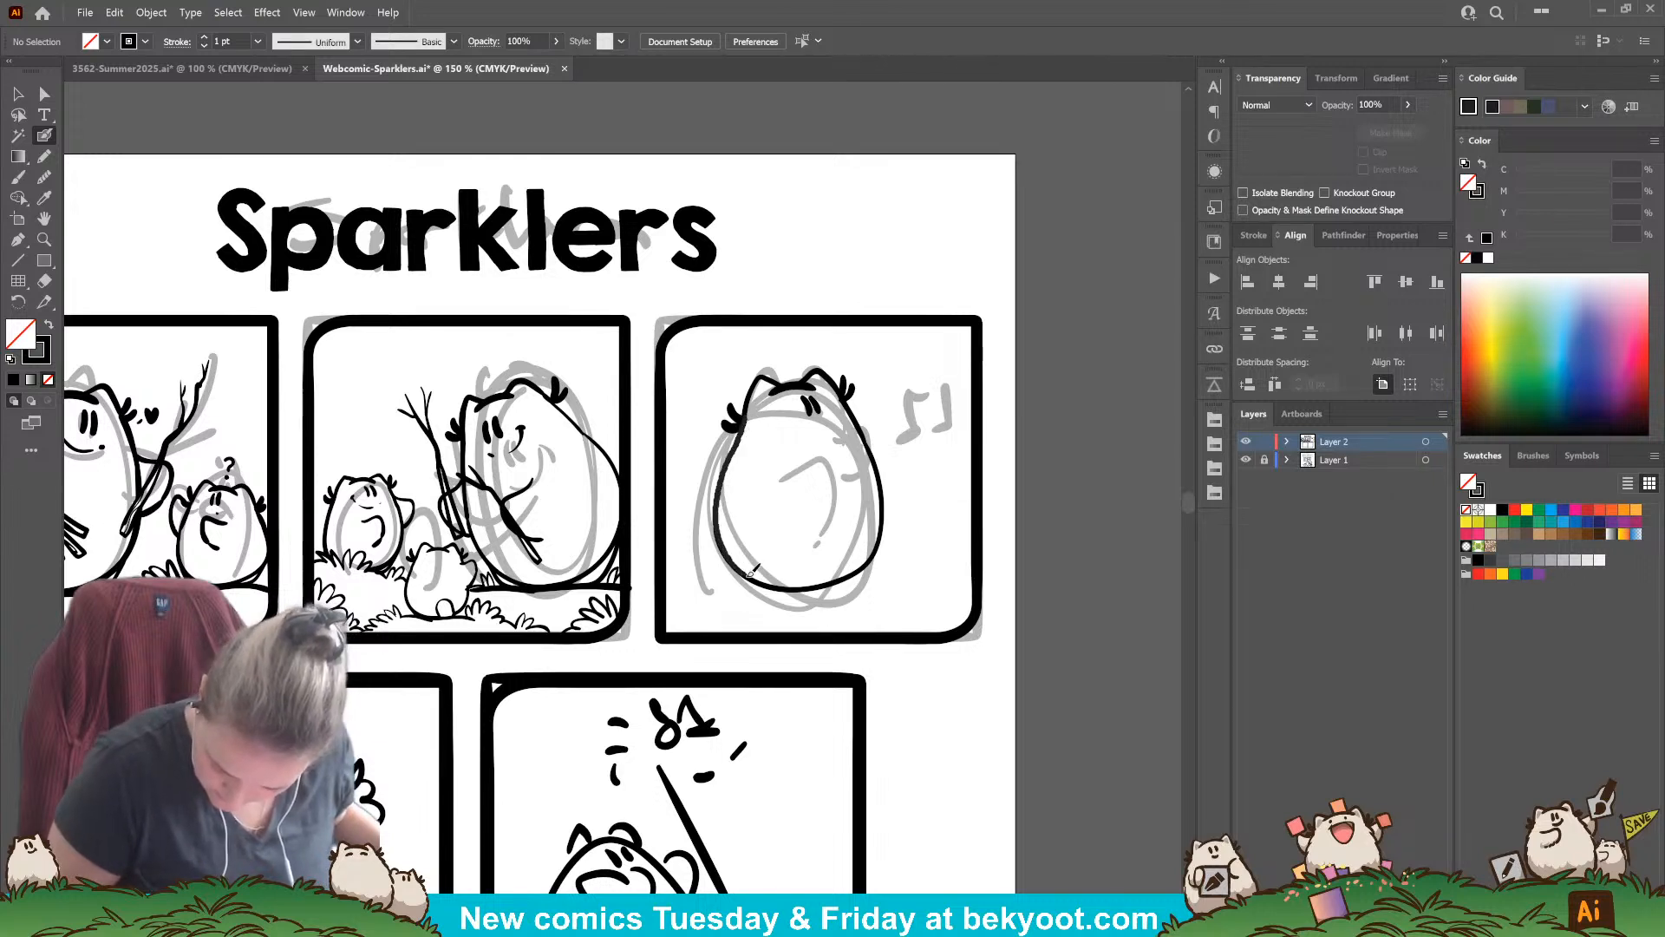
pyautogui.moveTo(751, 572); pyautogui.dragTo(738, 421)
# Step: Tilt the whole inked third-panel character slightly and enlarge it toward the lower left to match the sketch
pyautogui.moveTo(719, 351); pyautogui.dragTo(861, 498)
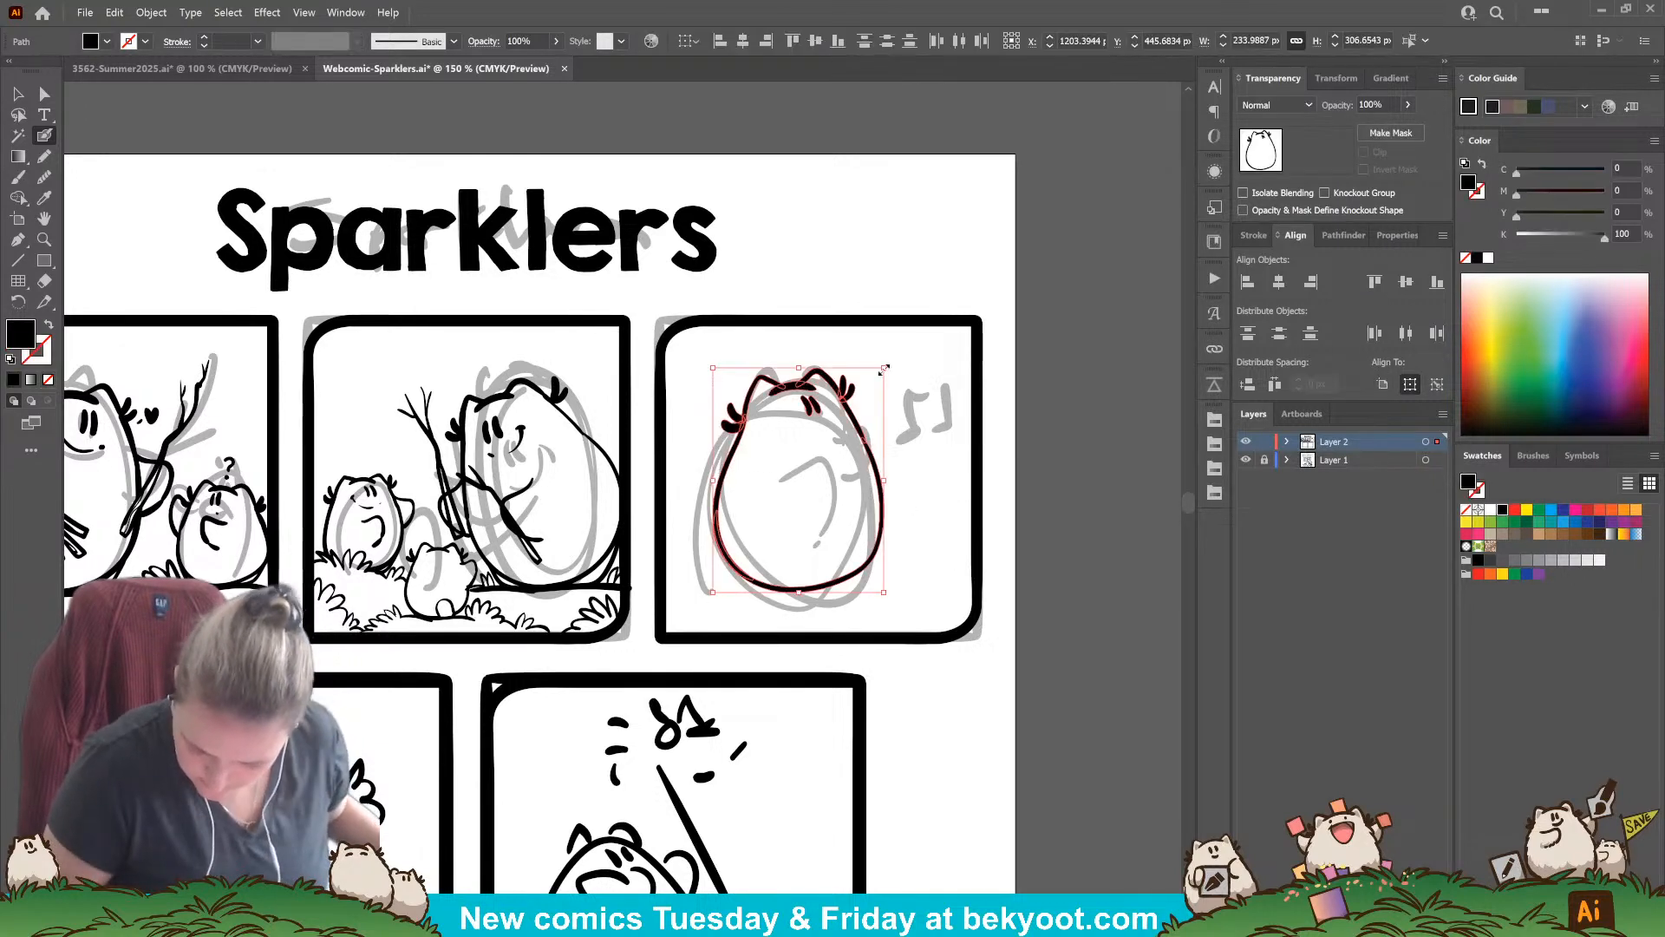
pyautogui.moveTo(891, 362); pyautogui.dragTo(885, 369)
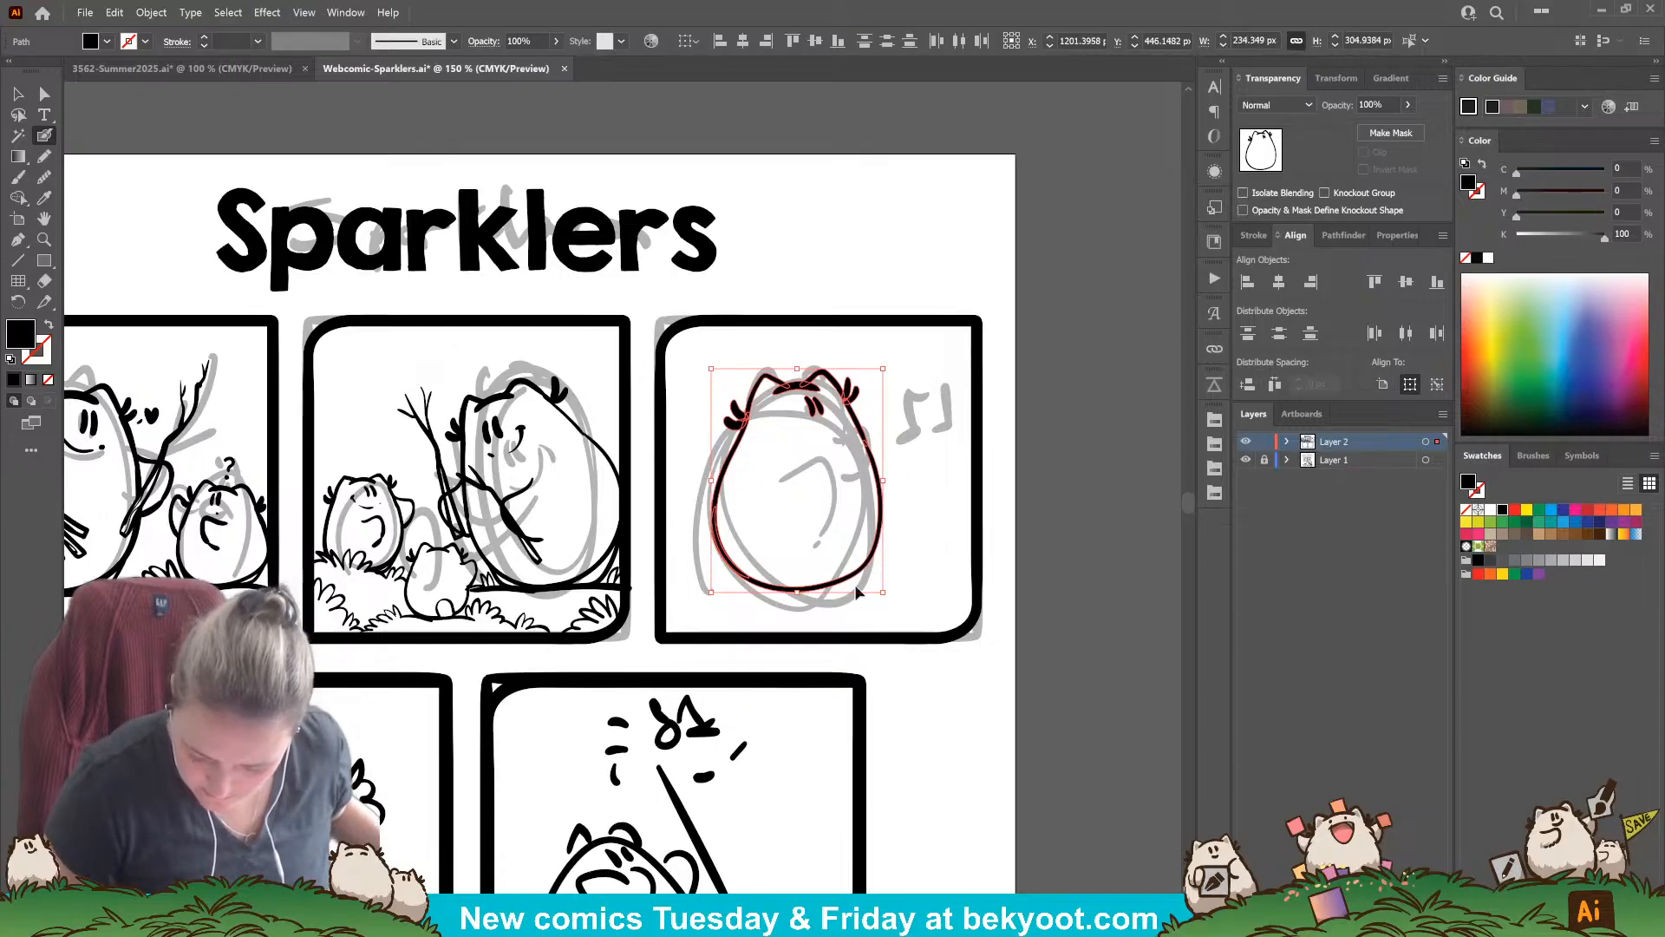
pyautogui.moveTo(711, 593); pyautogui.dragTo(700, 605)
pyautogui.keyDown('ctrl'); pyautogui.click(713, 678); pyautogui.keyUp('ctrl')
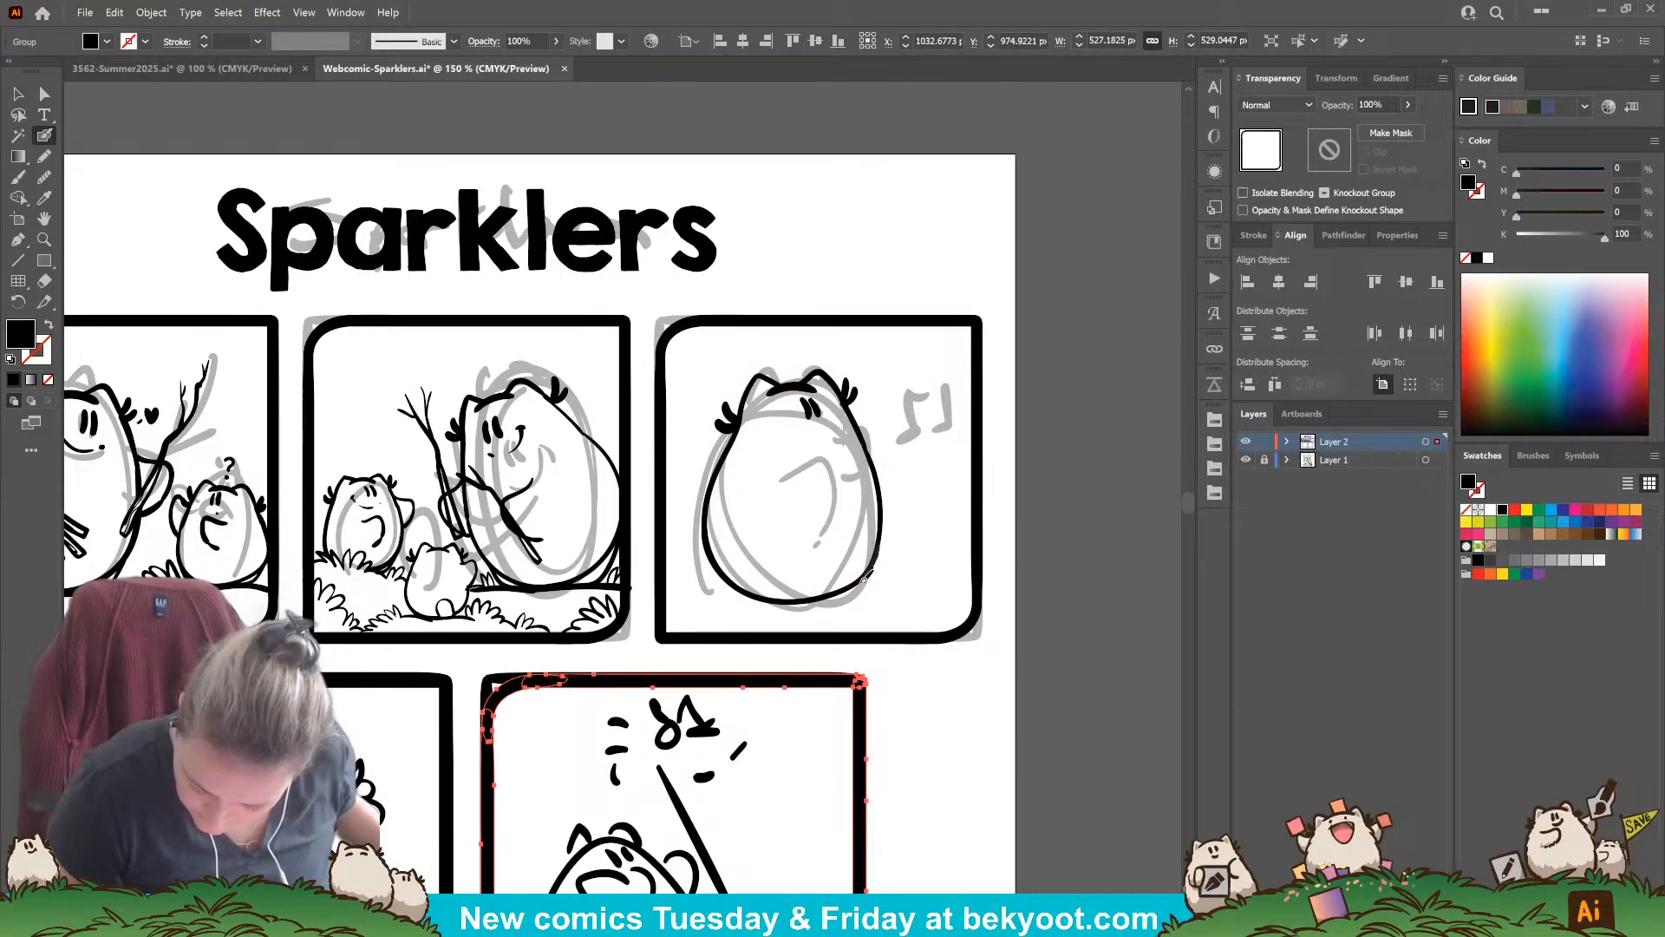
pyautogui.keyDown('ctrl'); pyautogui.click(707, 531); pyautogui.keyUp('ctrl')
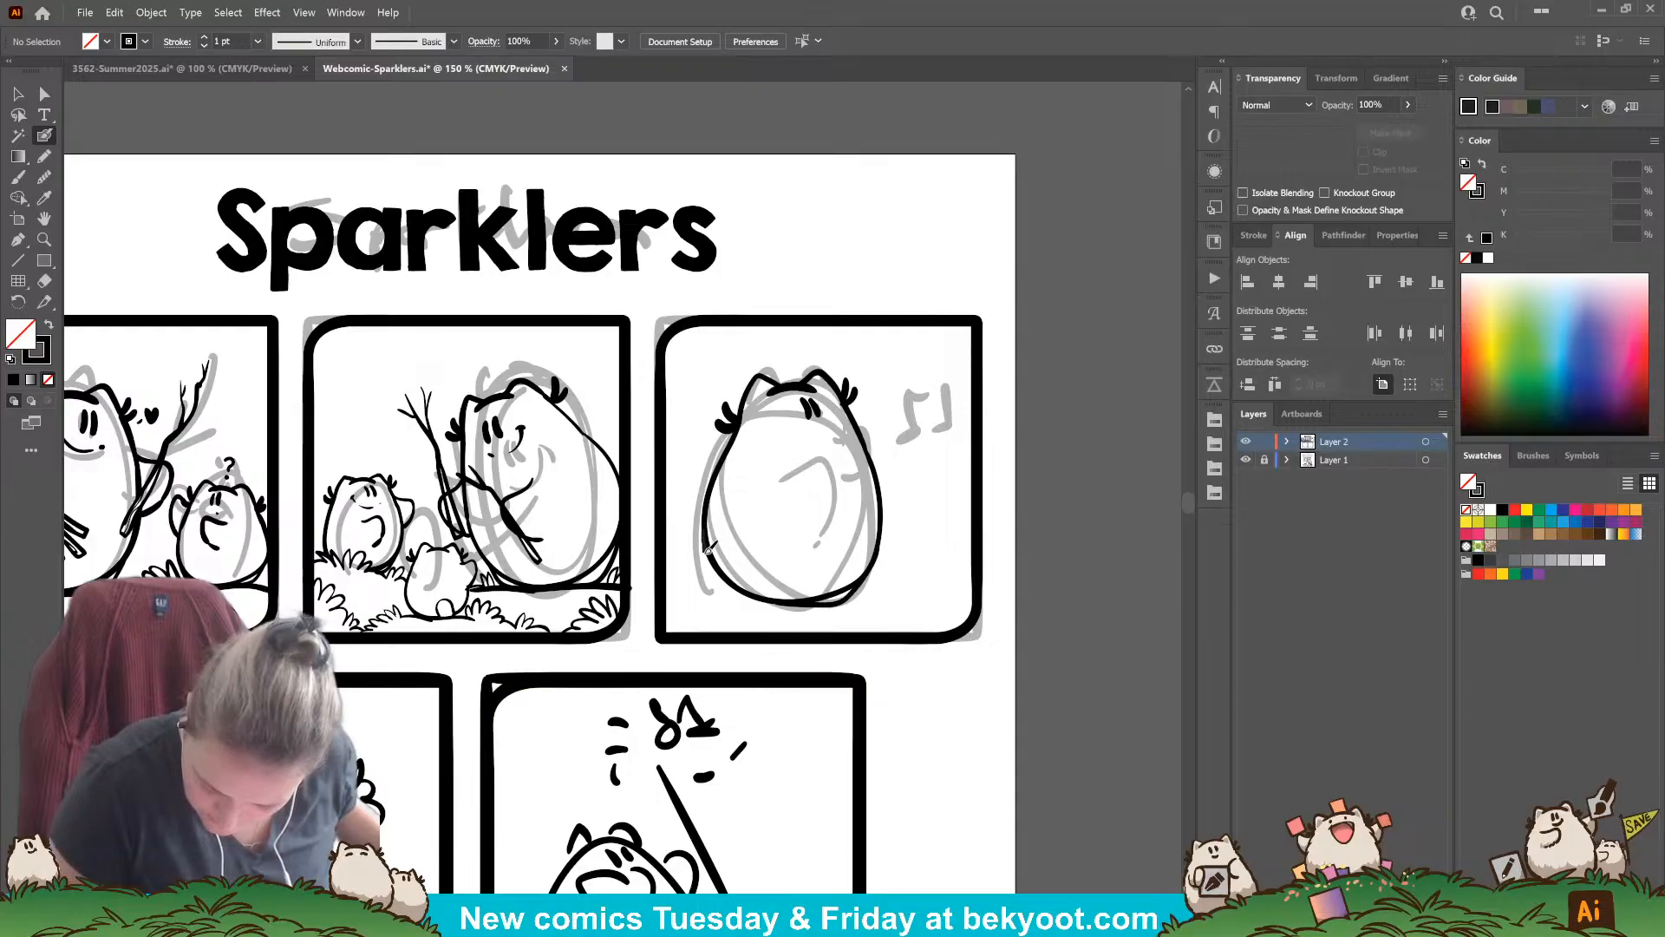
# Step: Ink bulging strokes at the lower-left and lower-right of the third-panel character's body and fit the right one to the outline
pyautogui.moveTo(755, 597); pyautogui.dragTo(771, 600)
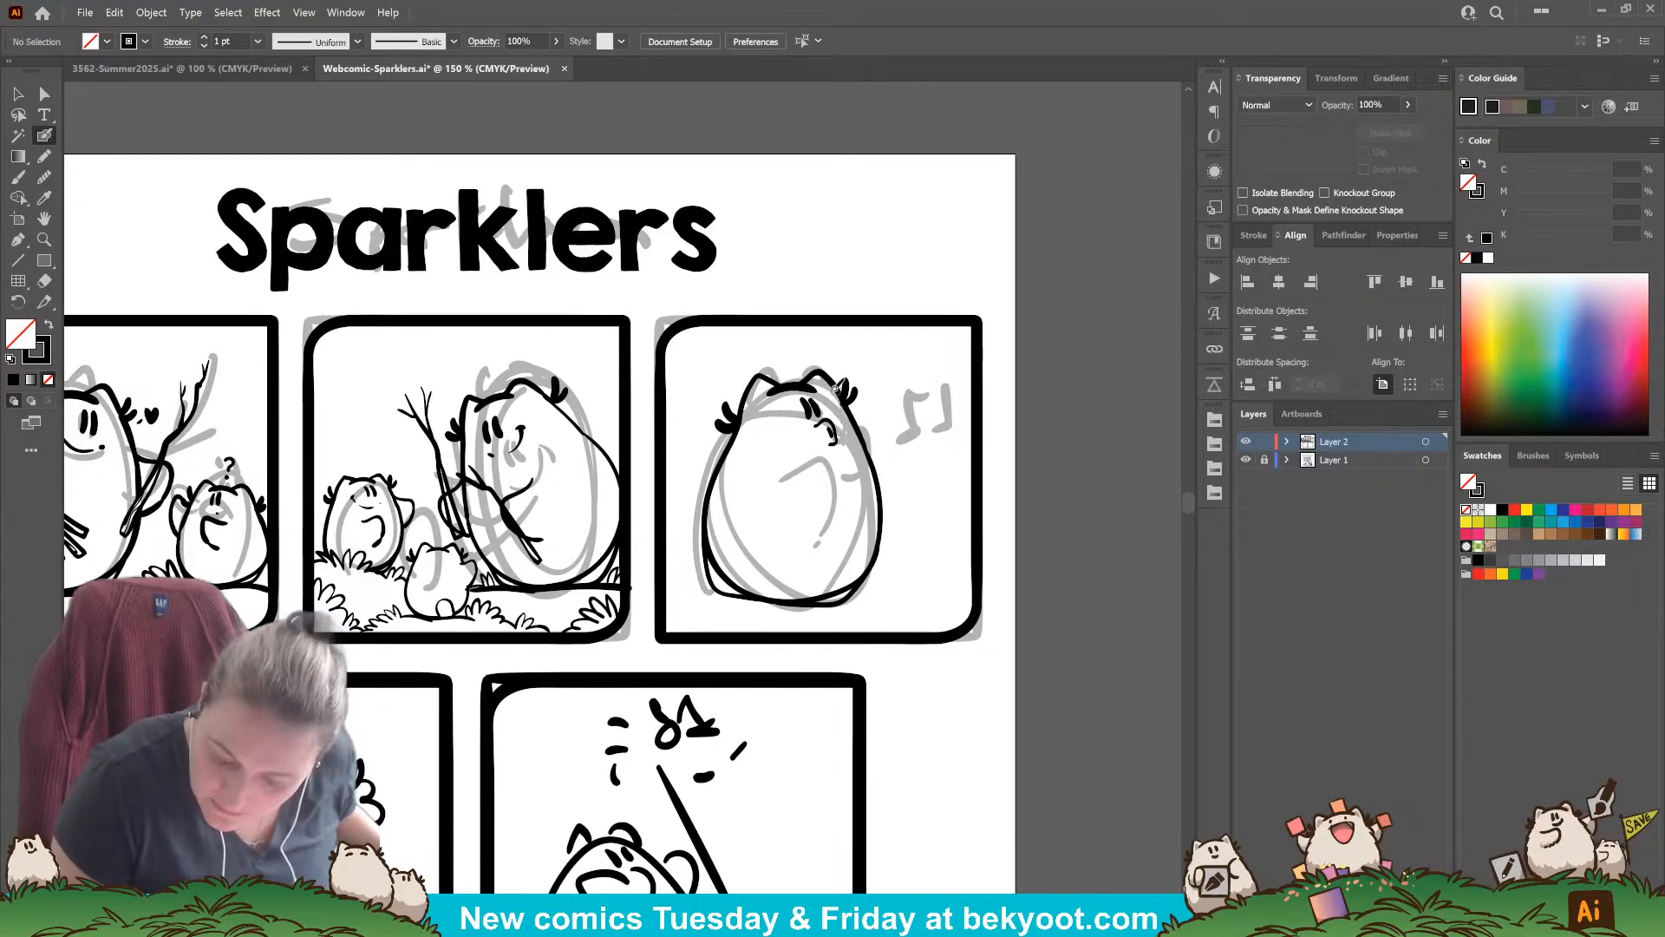
pyautogui.hotkey('shift', 'x')
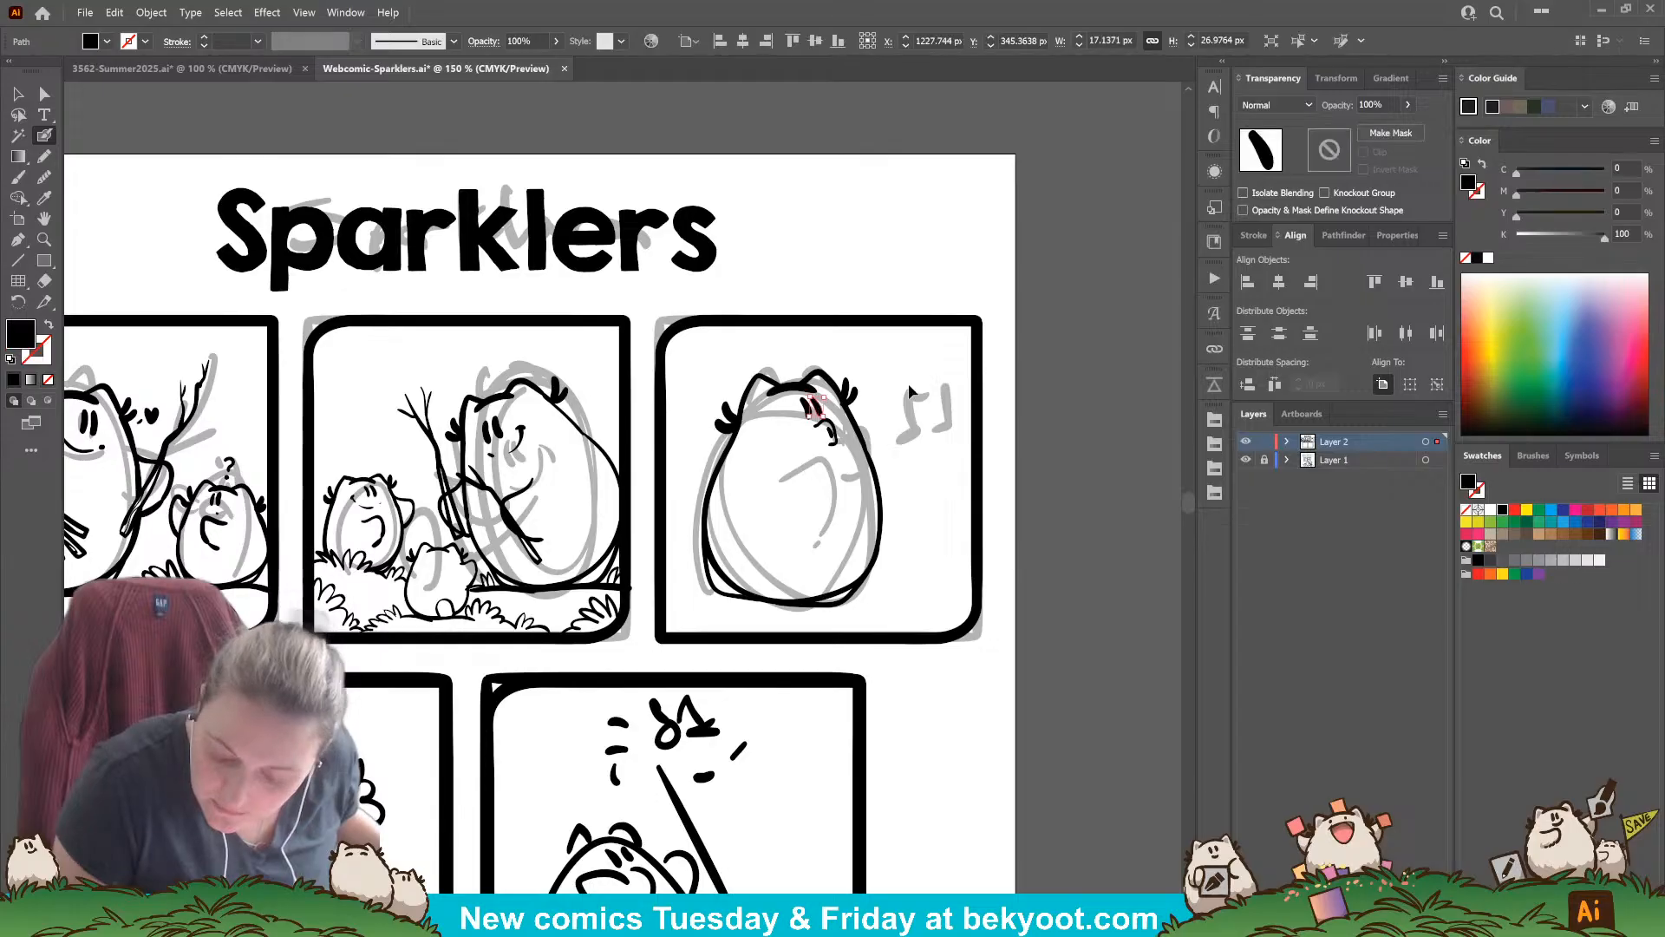
pyautogui.hotkey('shift', 'x')
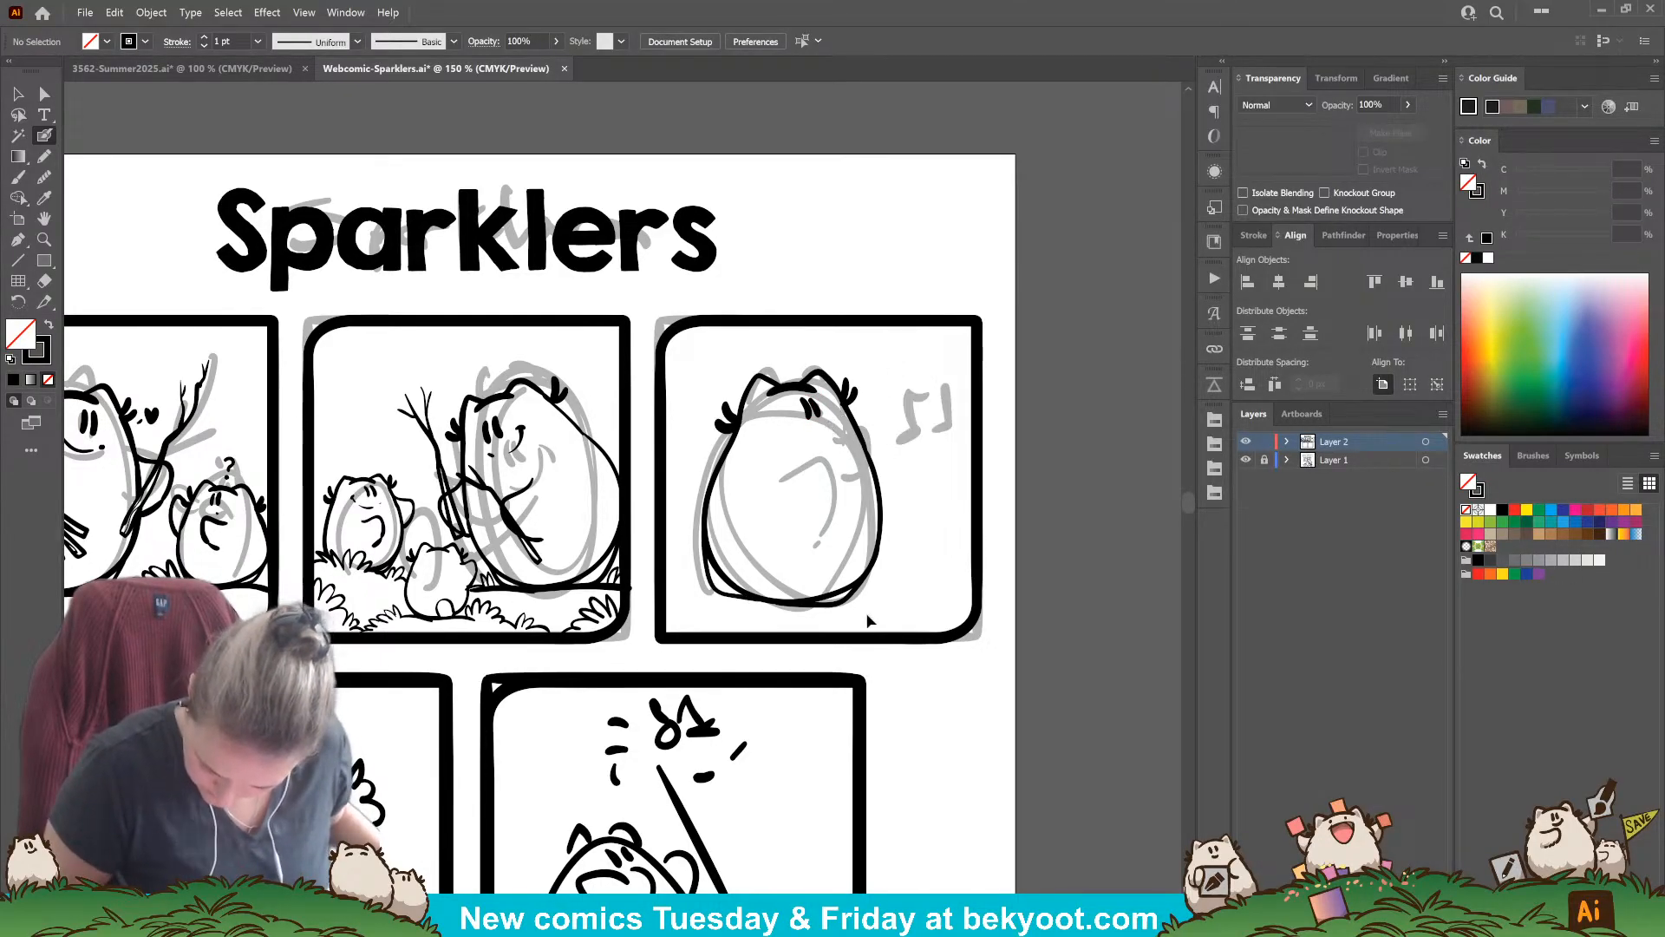
pyautogui.moveTo(777, 603); pyautogui.dragTo(878, 543)
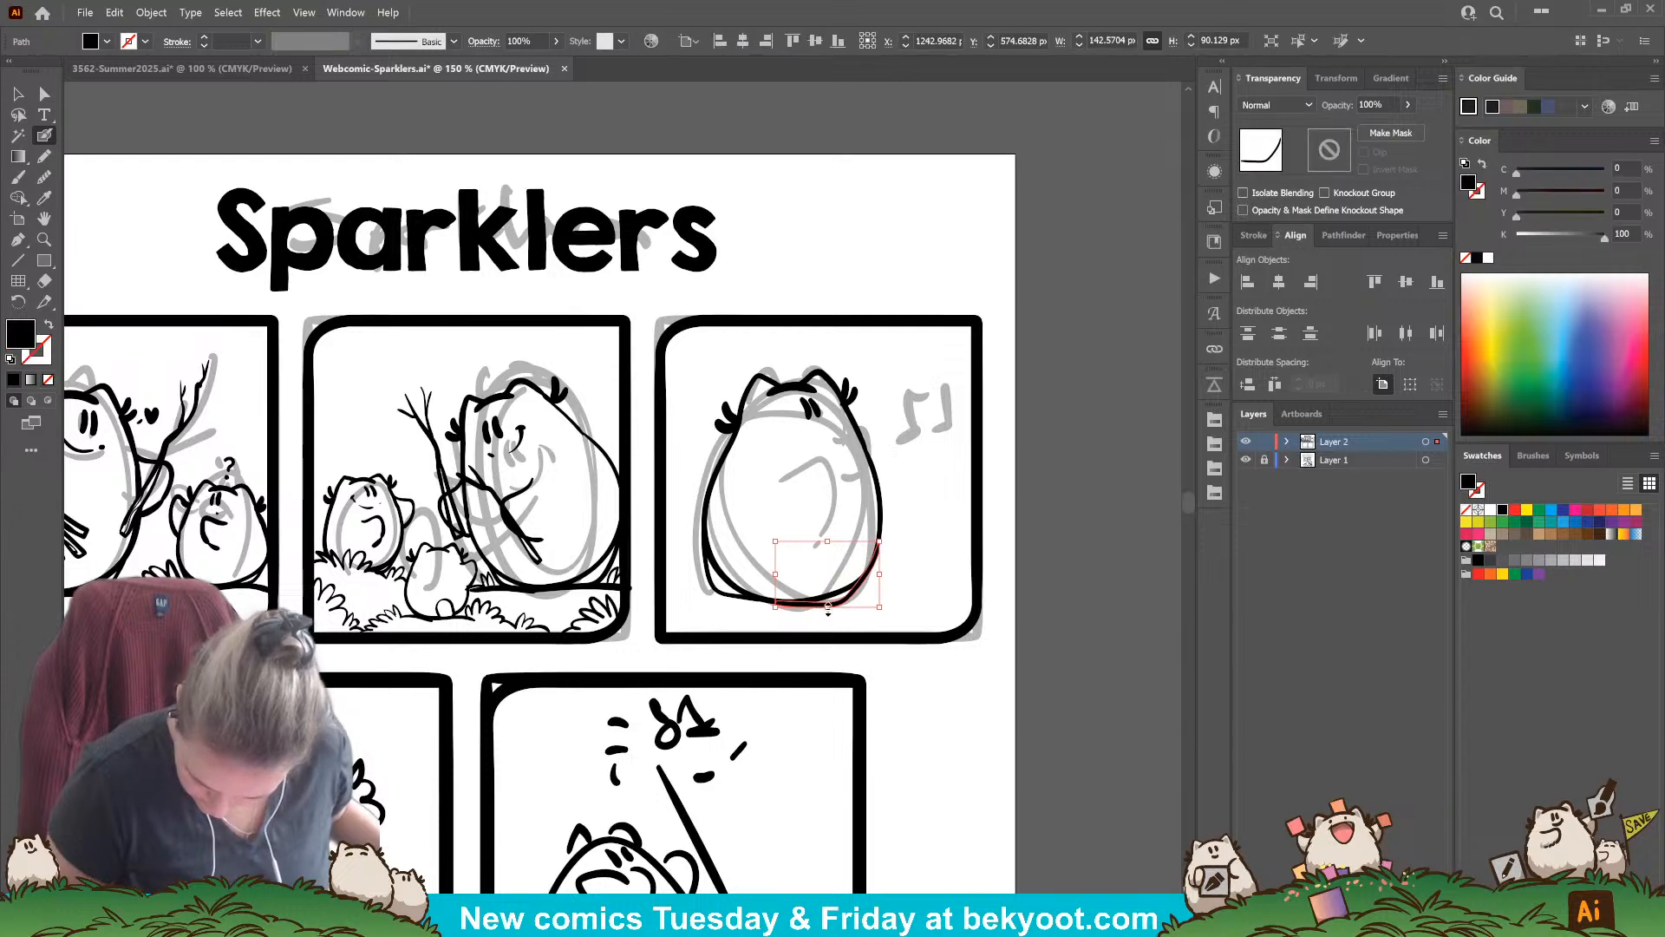
pyautogui.moveTo(831, 604); pyautogui.dragTo(879, 547)
# Step: Ink small mouth marks below the third-panel character's eyes at the right edge of its face
pyautogui.moveTo(645, 548); pyautogui.dragTo(715, 543)
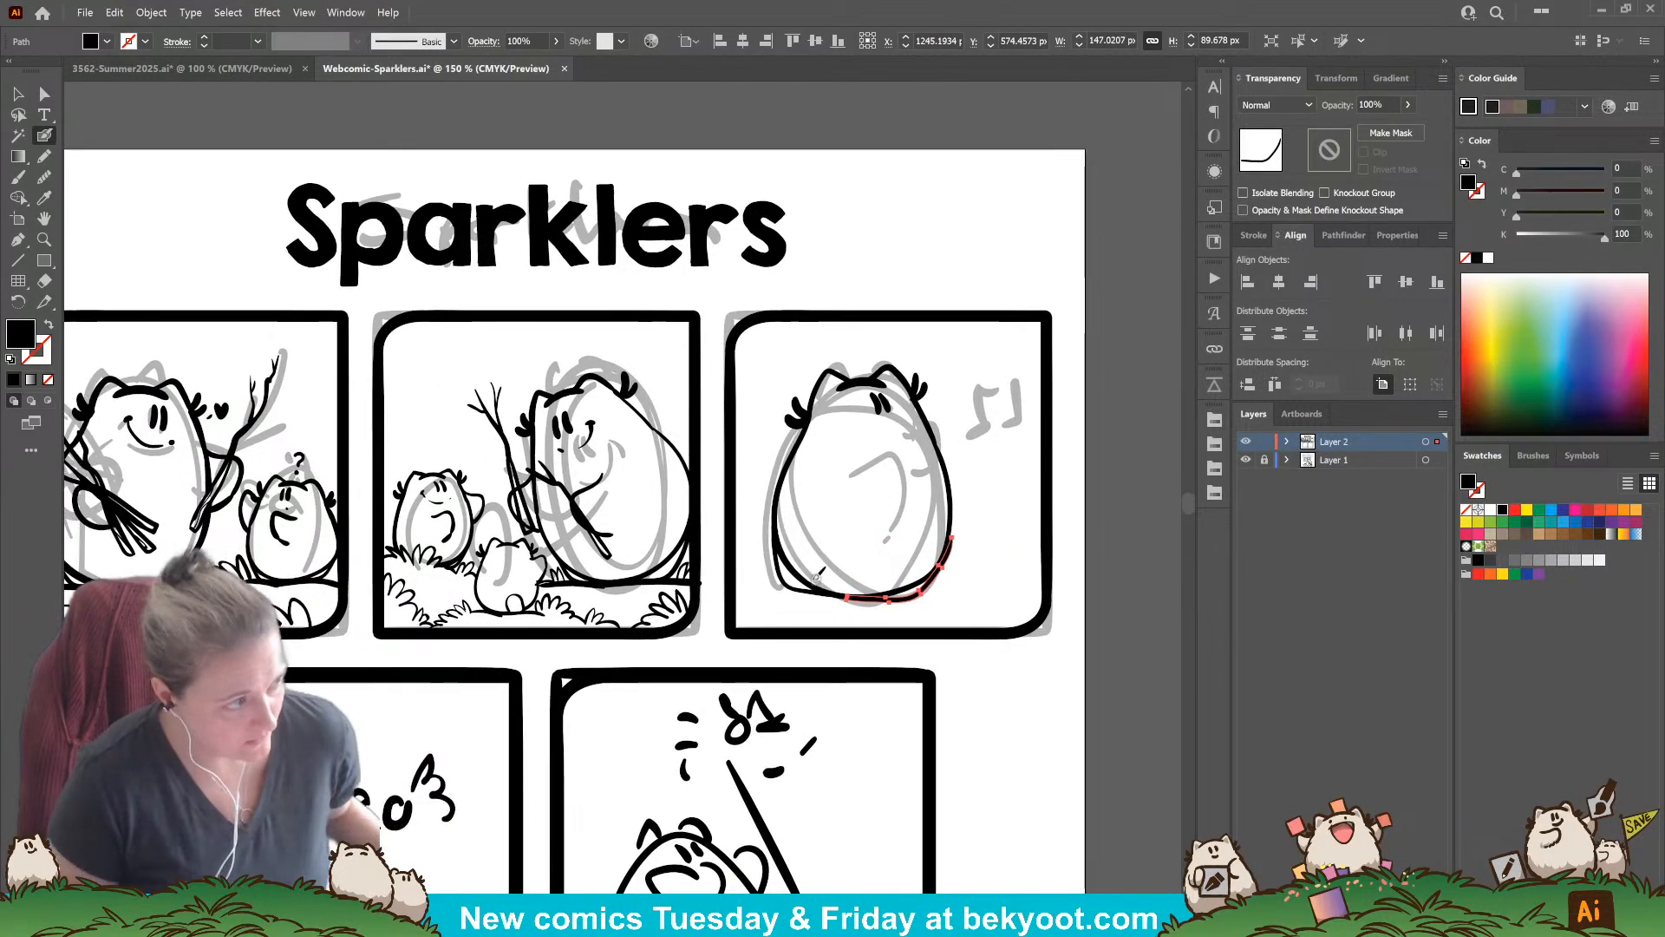
pyautogui.moveTo(863, 423)
pyautogui.mouseDown()
pyautogui.moveTo(925, 414)
pyautogui.moveTo(934, 438)
pyautogui.mouseUp()
pyautogui.keyDown('ctrl'); pyautogui.click(951, 423); pyautogui.keyUp('ctrl')
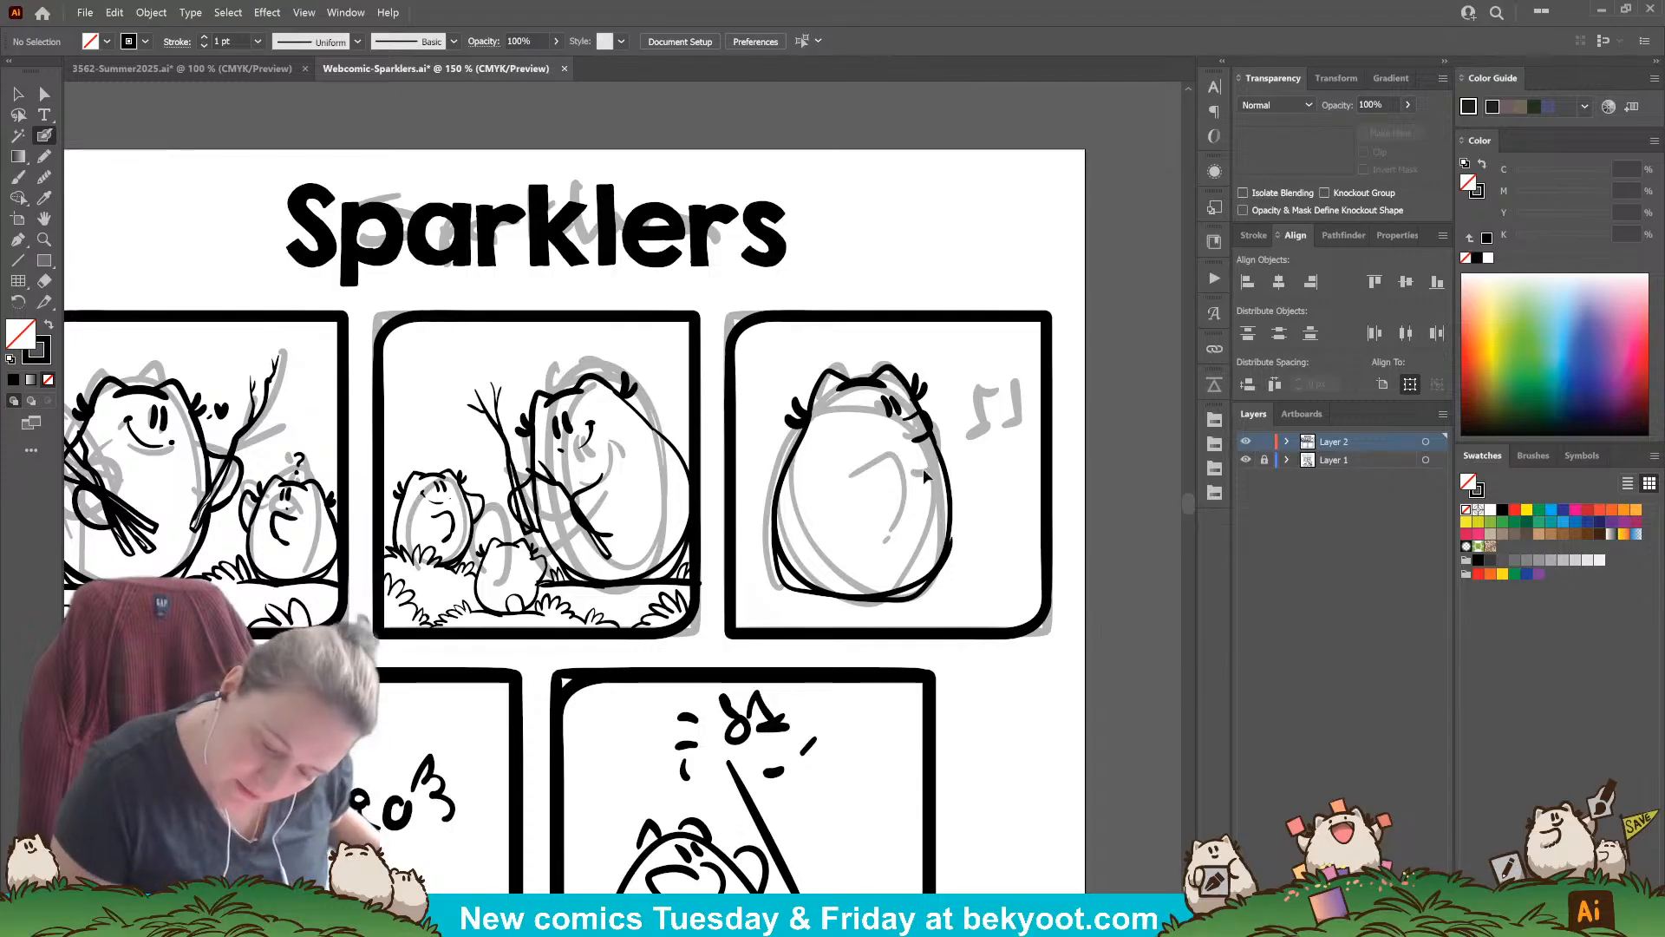
pyautogui.hotkey('ctrl', 'z')
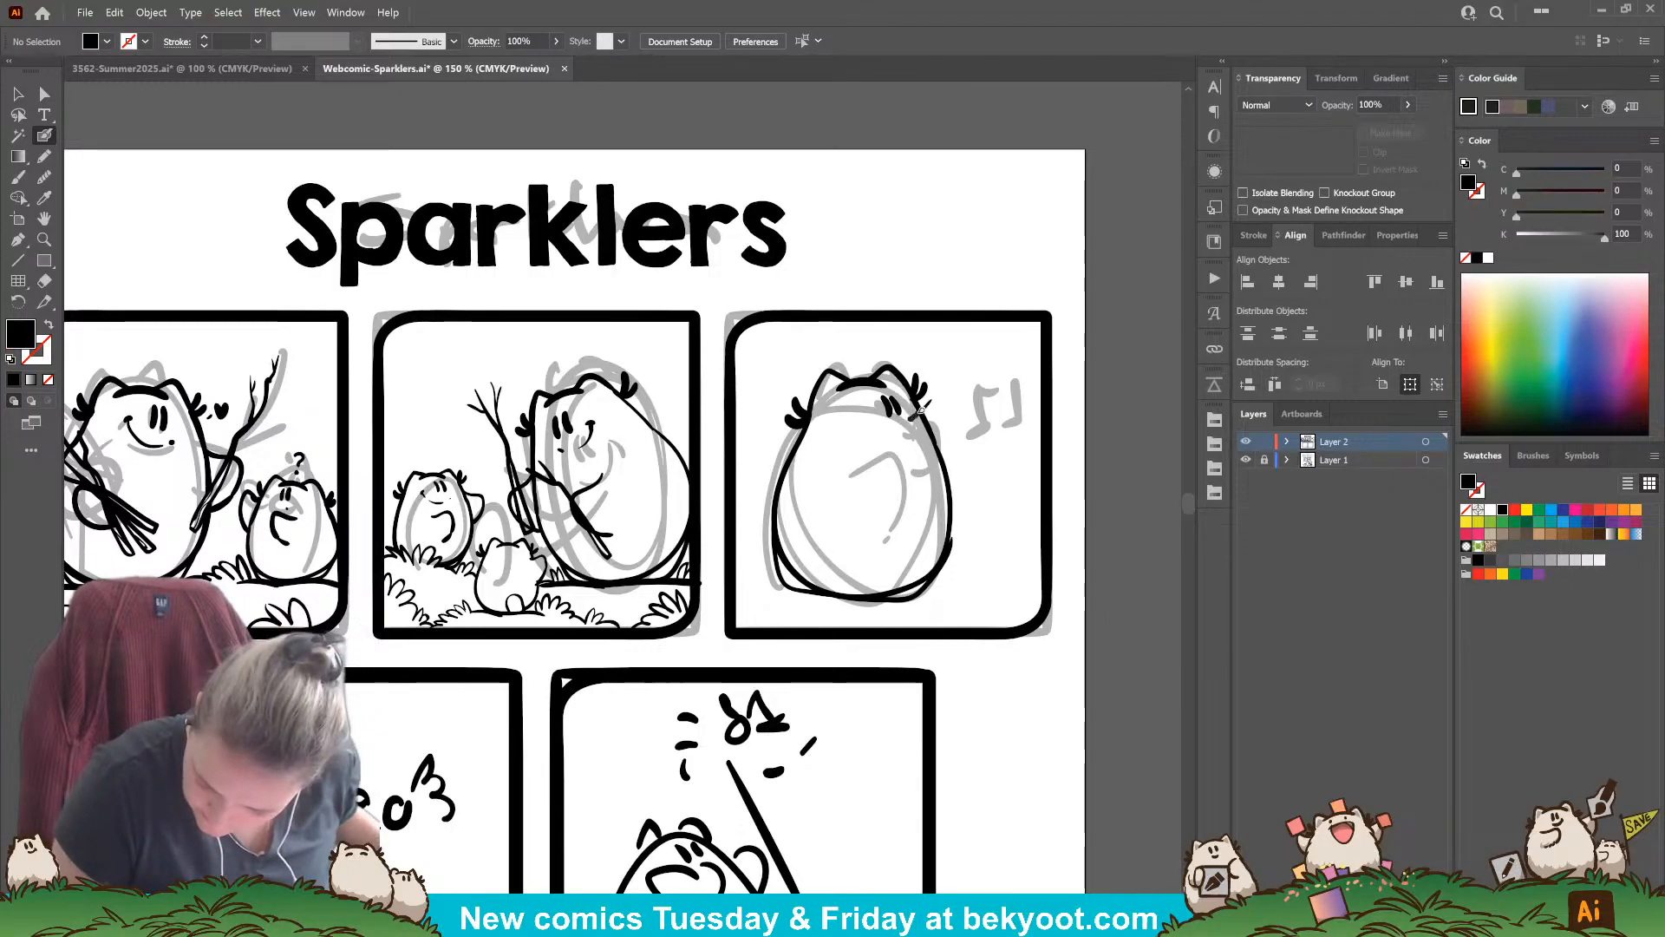
pyautogui.hotkey('shift', 'x')
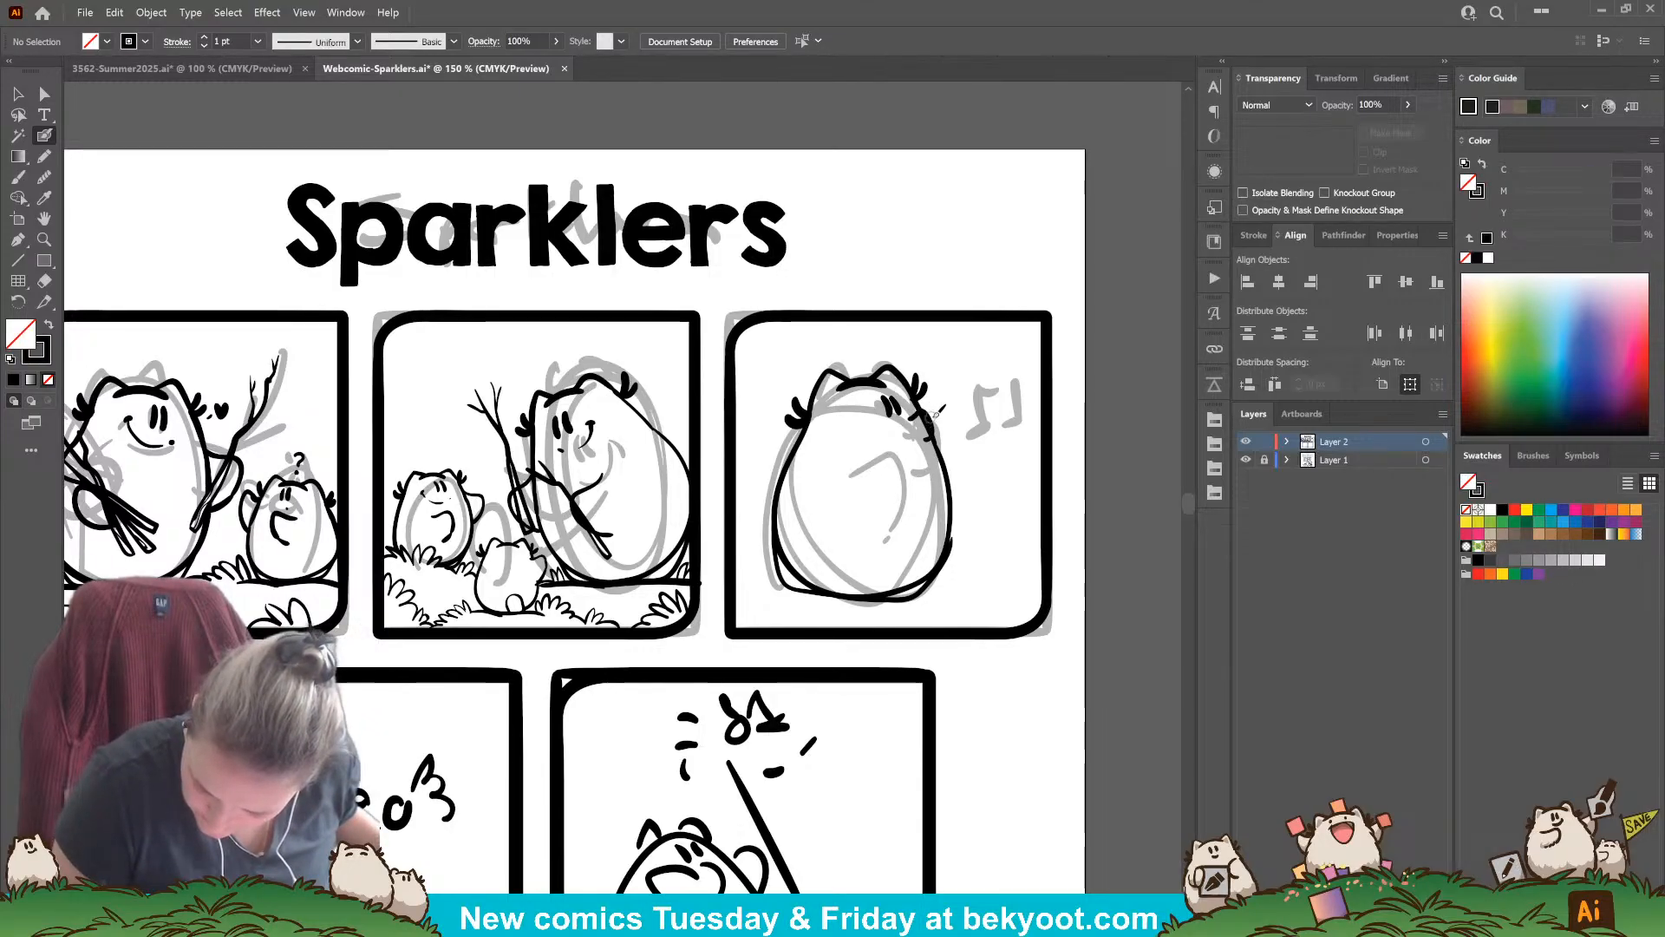
# Step: Ink the third-panel character's curved near arm across the body and the raised far arm outside the right edge
pyautogui.moveTo(865, 452)
pyautogui.mouseDown()
pyautogui.moveTo(911, 434)
pyautogui.moveTo(917, 499)
pyautogui.mouseUp()
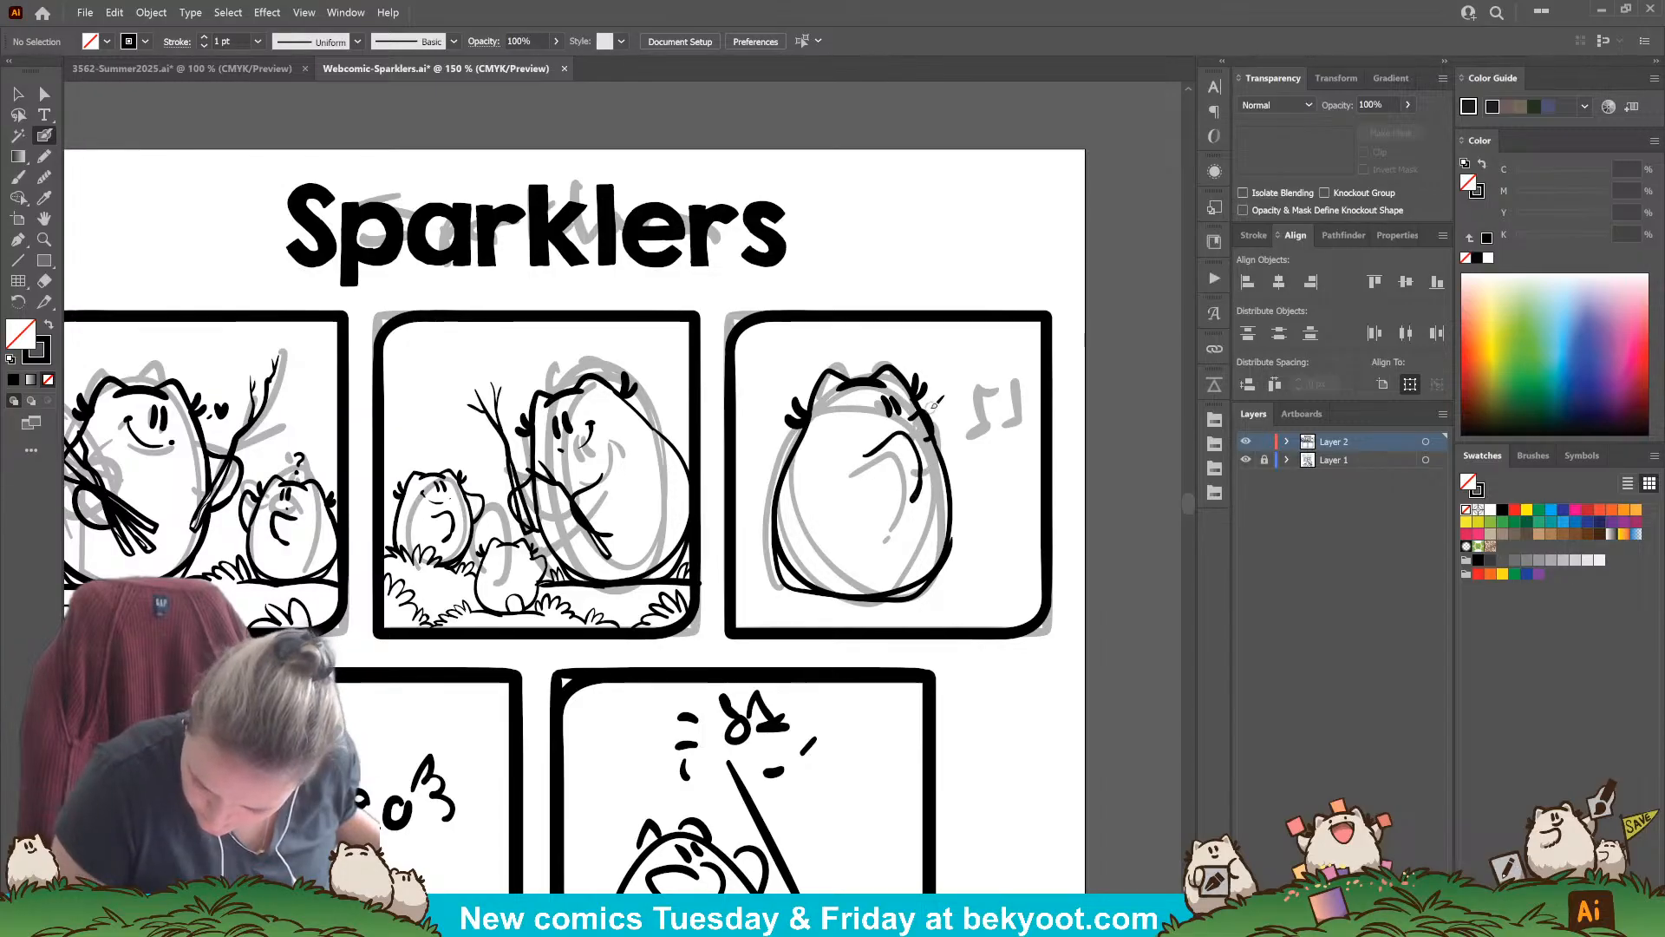
pyautogui.moveTo(930, 407)
pyautogui.mouseDown()
pyautogui.moveTo(954, 427)
pyautogui.moveTo(949, 480)
pyautogui.mouseUp()
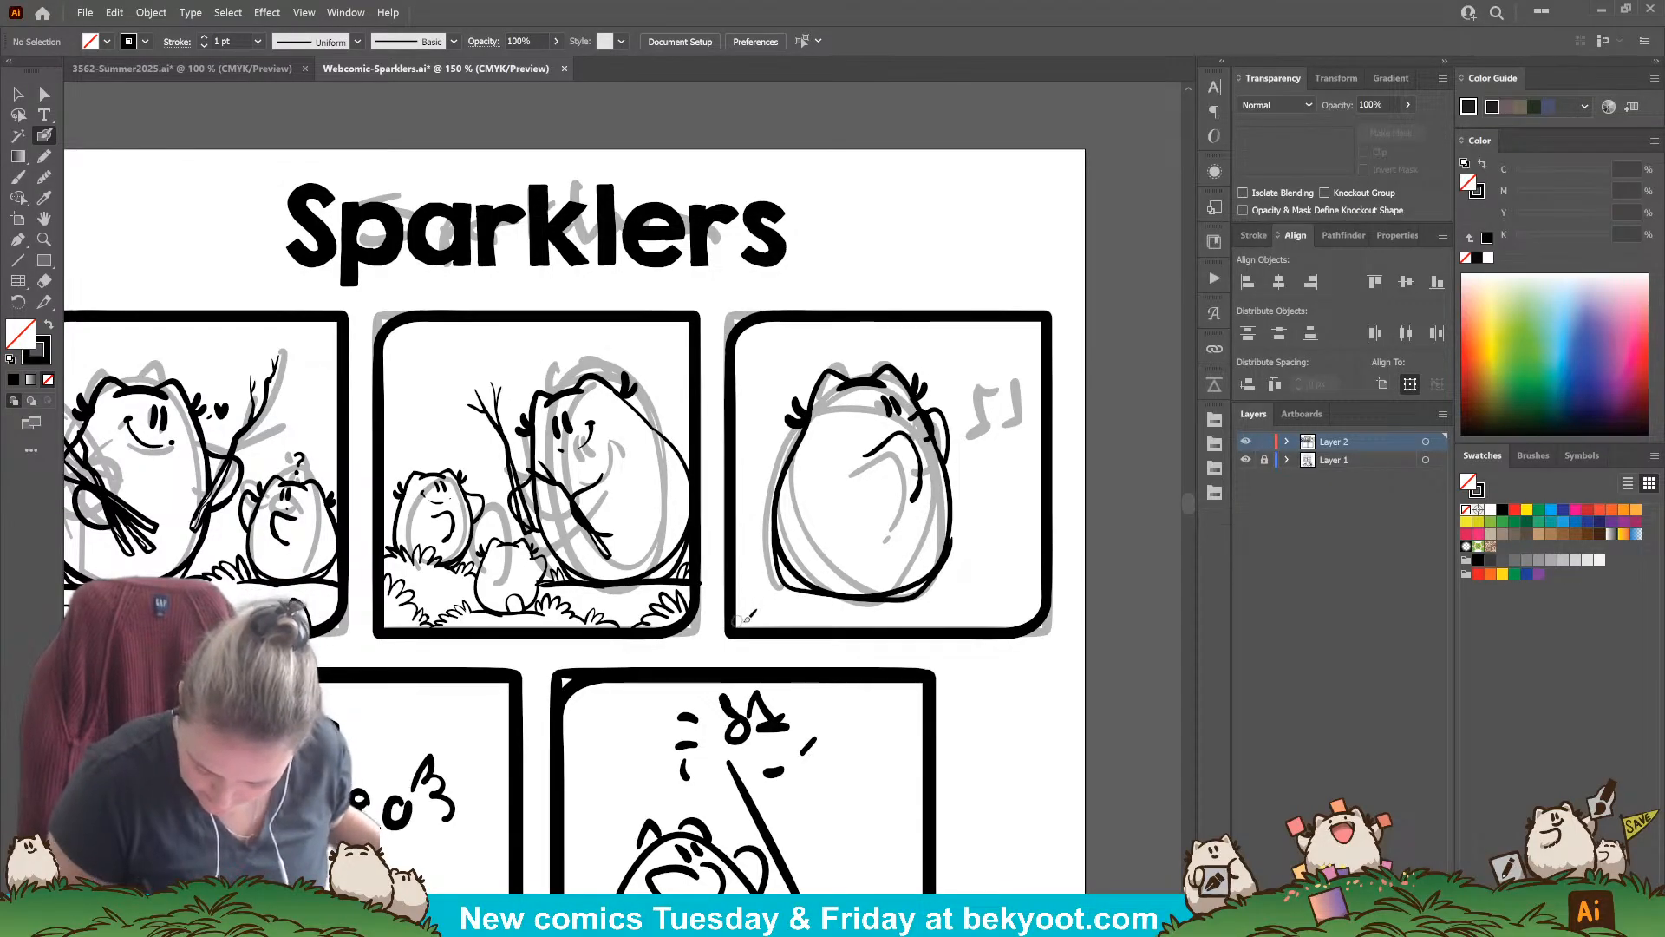
pyautogui.keyDown('ctrl'); pyautogui.click(946, 571); pyautogui.keyUp('ctrl')
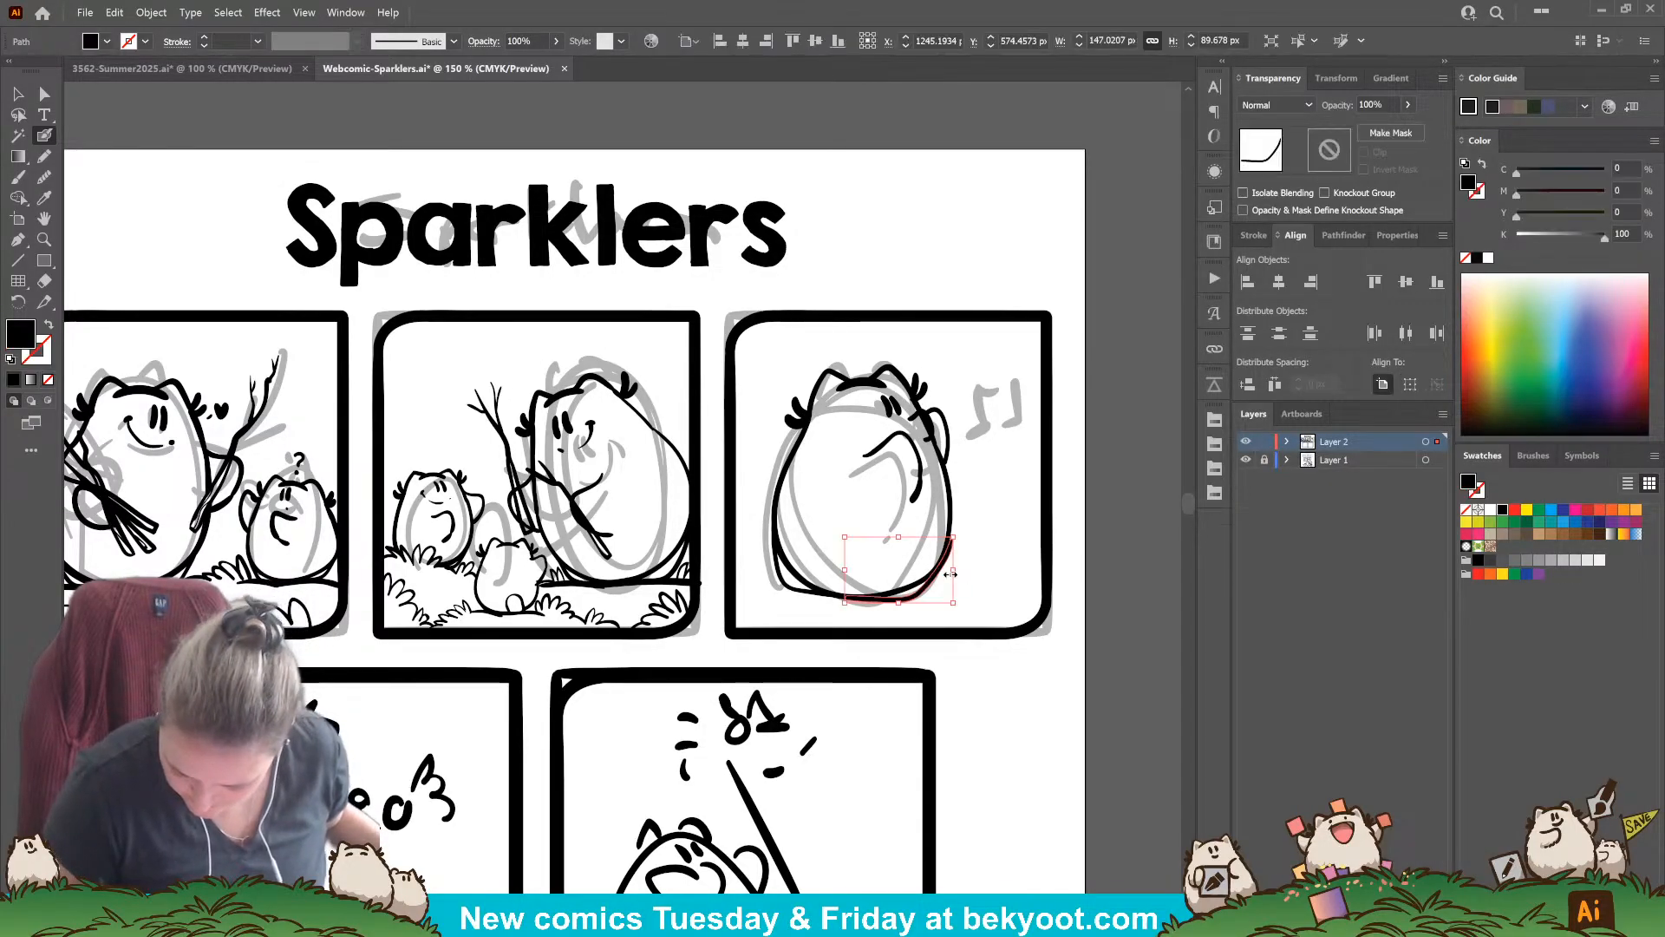
pyautogui.keyDown('ctrl'); pyautogui.click(980, 543); pyautogui.keyUp('ctrl')
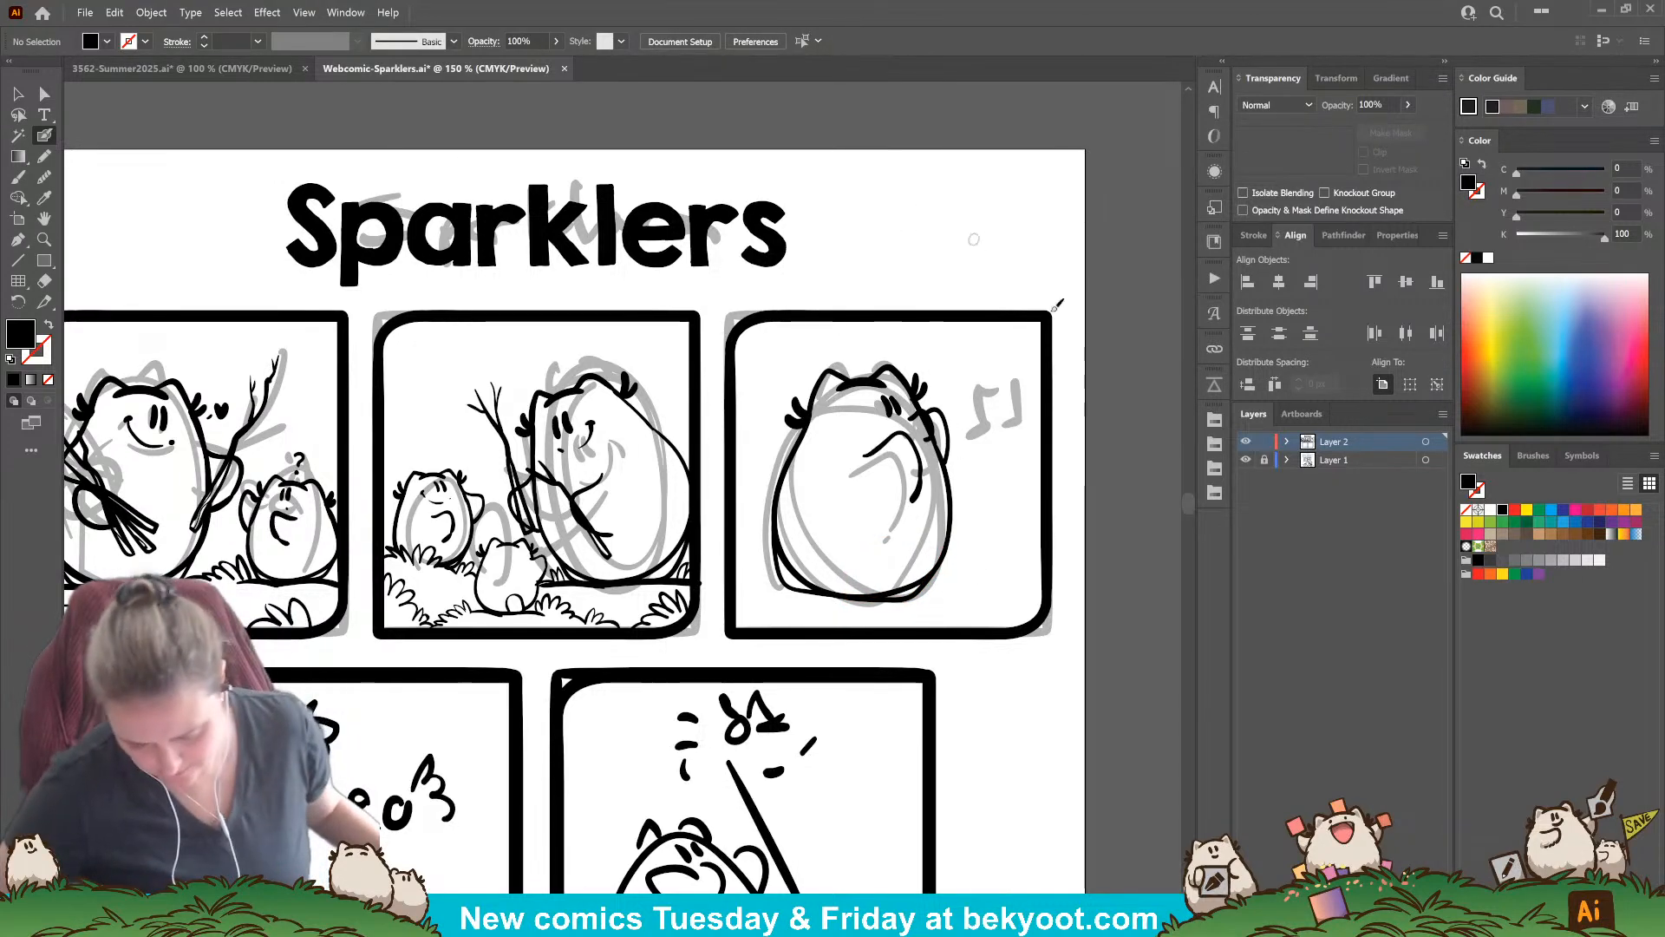
# Step: Replace both eyes of the third-panel character with redrawn ones and shift the head-top line slightly to the right
pyautogui.scroll(1, 967, 490)
pyautogui.scroll(1, 889, 399)
pyautogui.keyDown('ctrl'); pyautogui.click(865, 371); pyautogui.keyUp('ctrl')
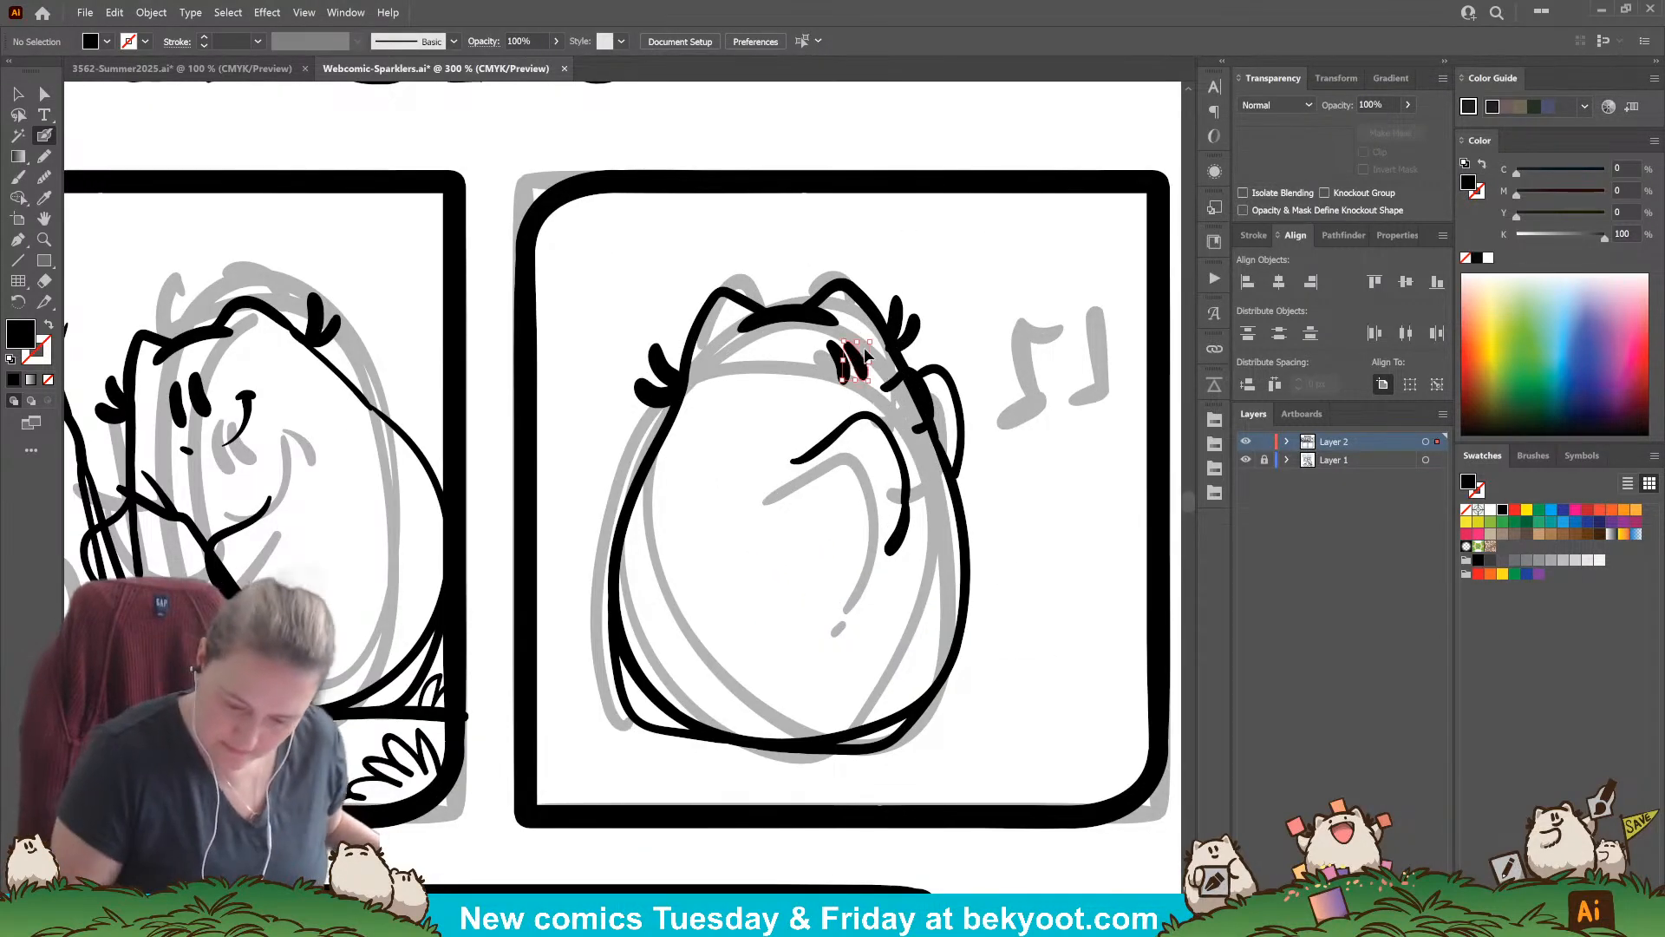
pyautogui.keyDown('ctrl'); pyautogui.click(838, 361); pyautogui.keyUp('ctrl')
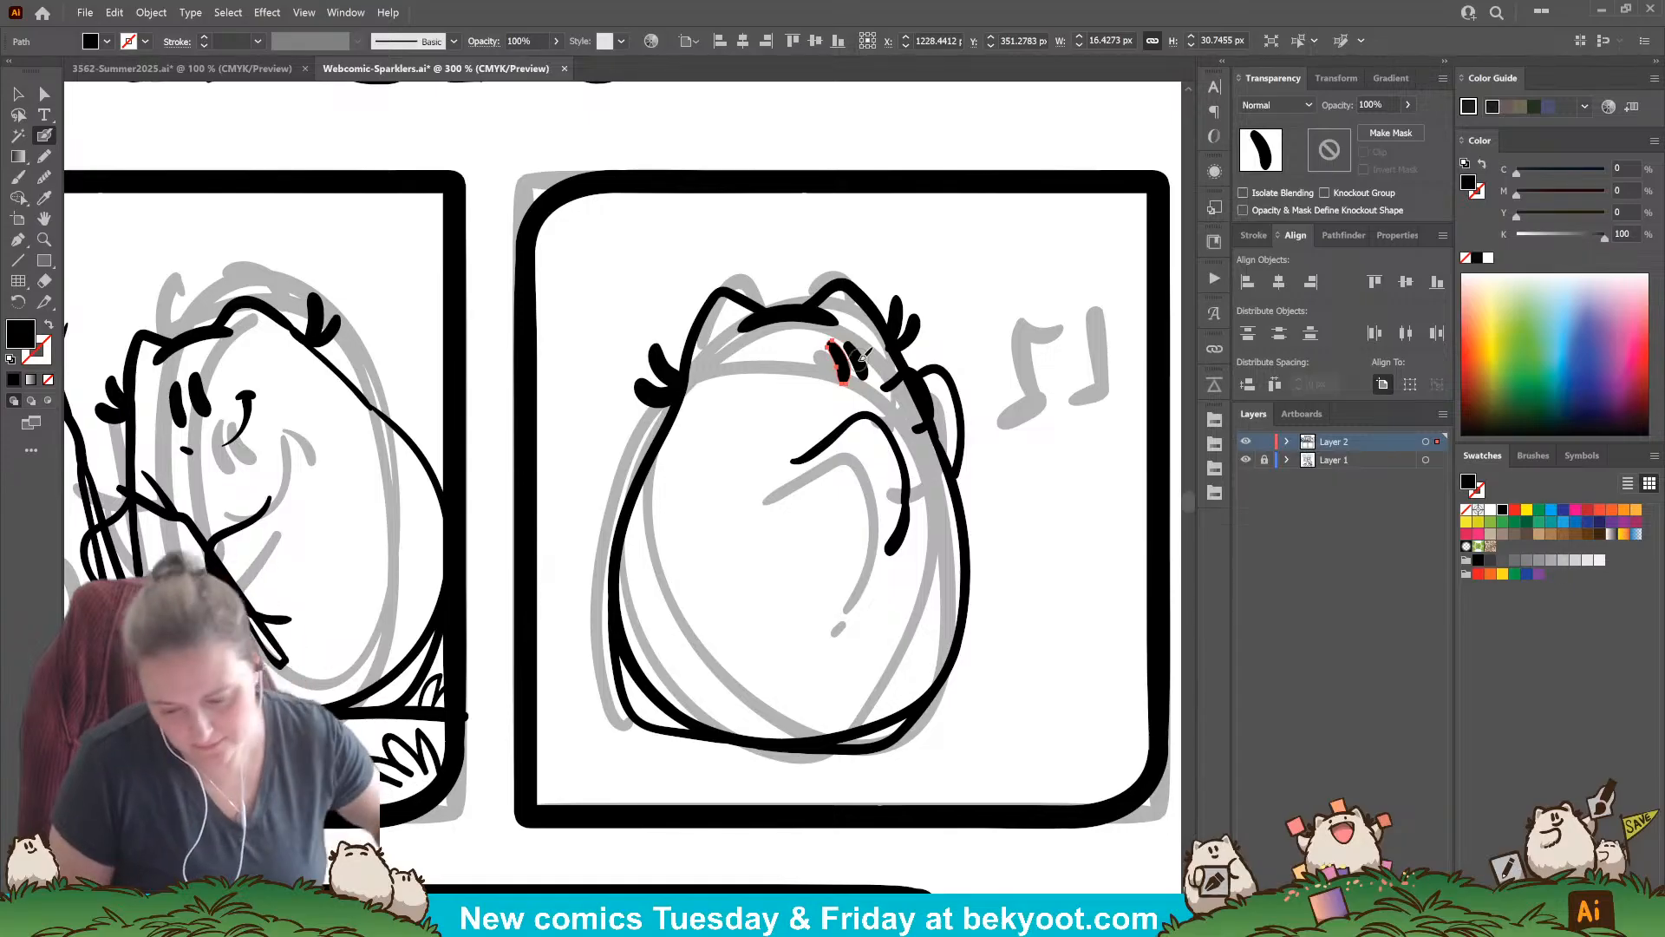
pyautogui.press('Delete')
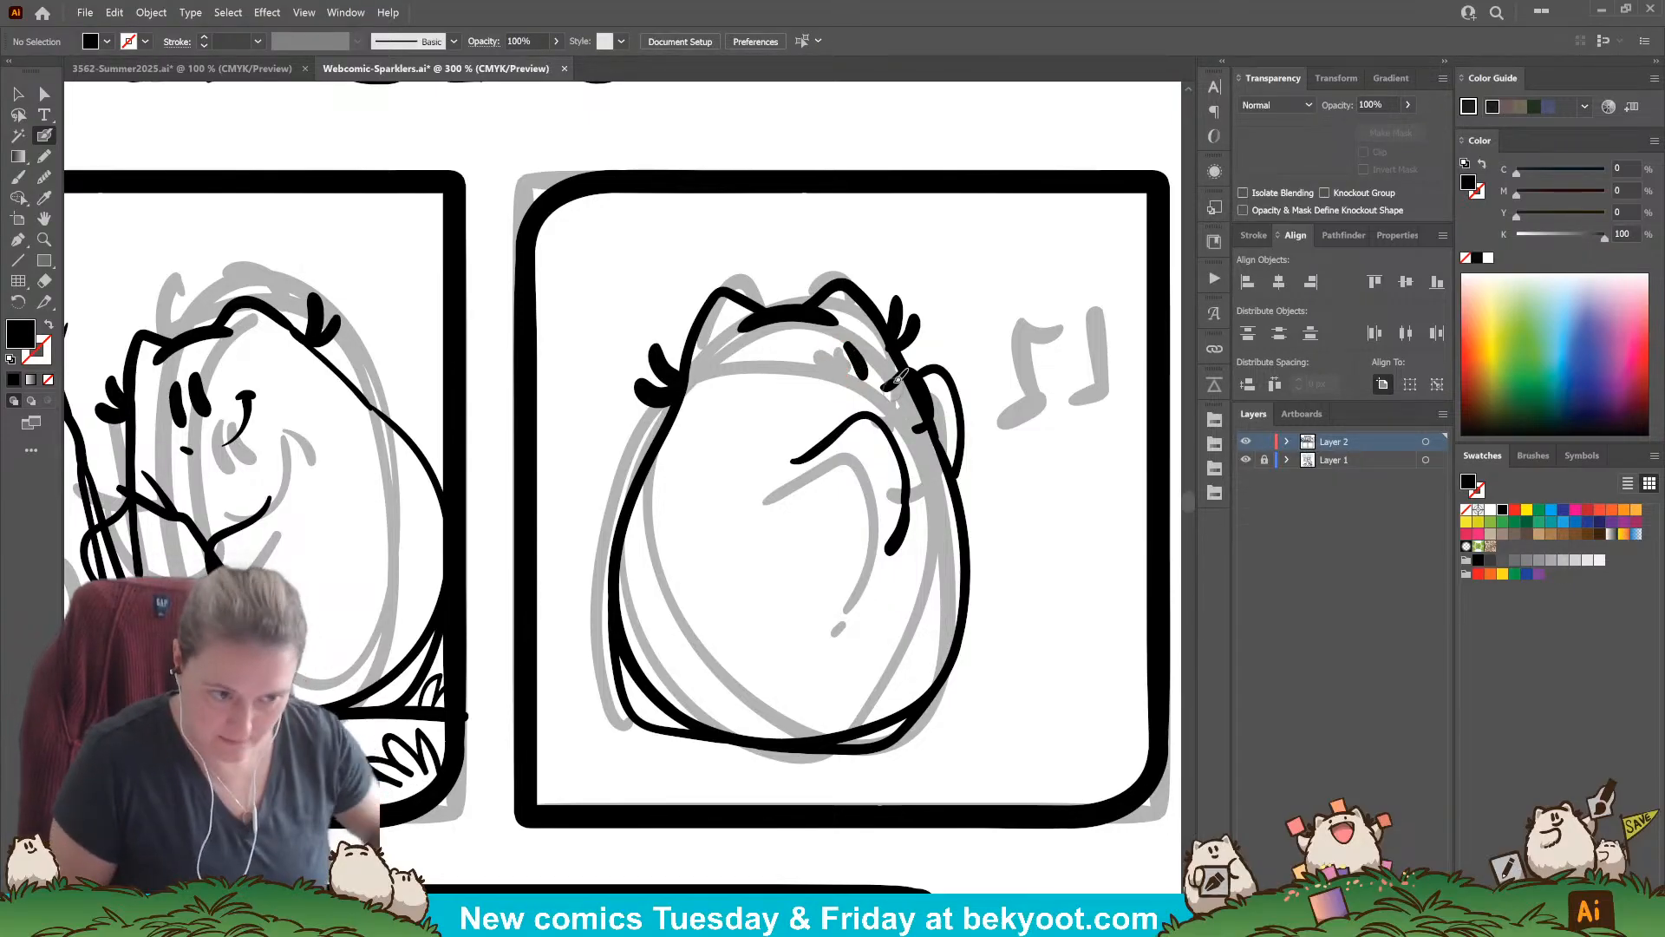
pyautogui.keyDown('ctrl'); pyautogui.click(858, 369); pyautogui.keyUp('ctrl')
pyautogui.press('Delete')
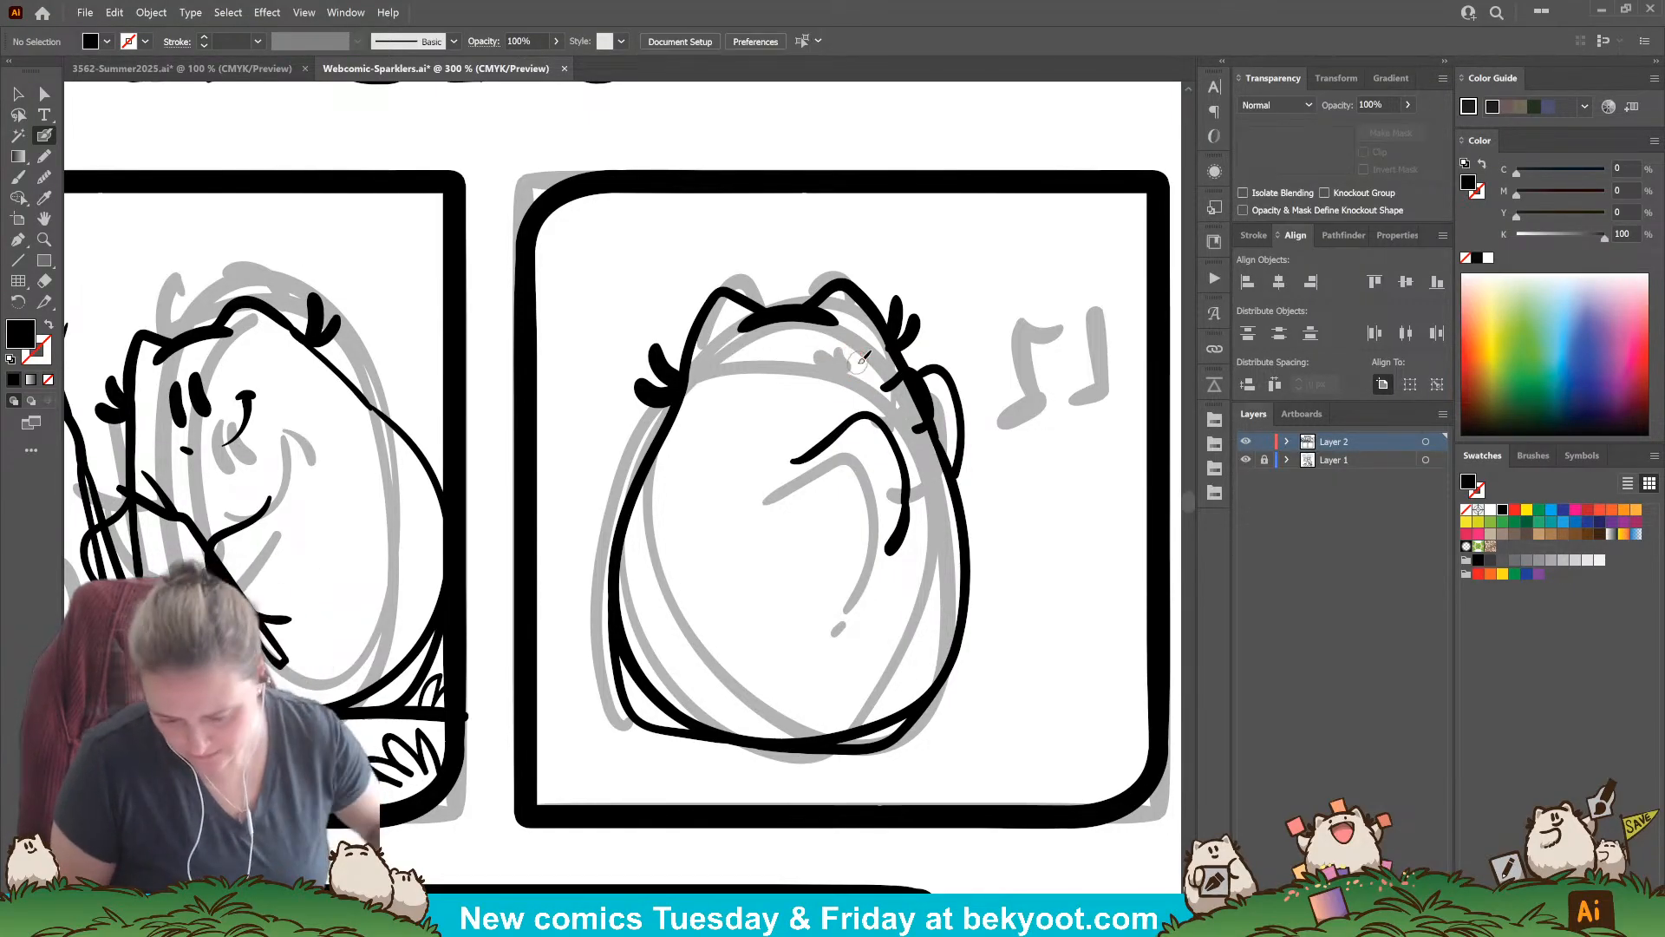
pyautogui.moveTo(815, 318)
pyautogui.mouseDown()
pyautogui.moveTo(840, 376)
pyautogui.moveTo(854, 358)
pyautogui.moveTo(862, 373)
pyautogui.mouseUp()
pyautogui.keyDown('ctrl'); pyautogui.click(943, 270); pyautogui.keyUp('ctrl')
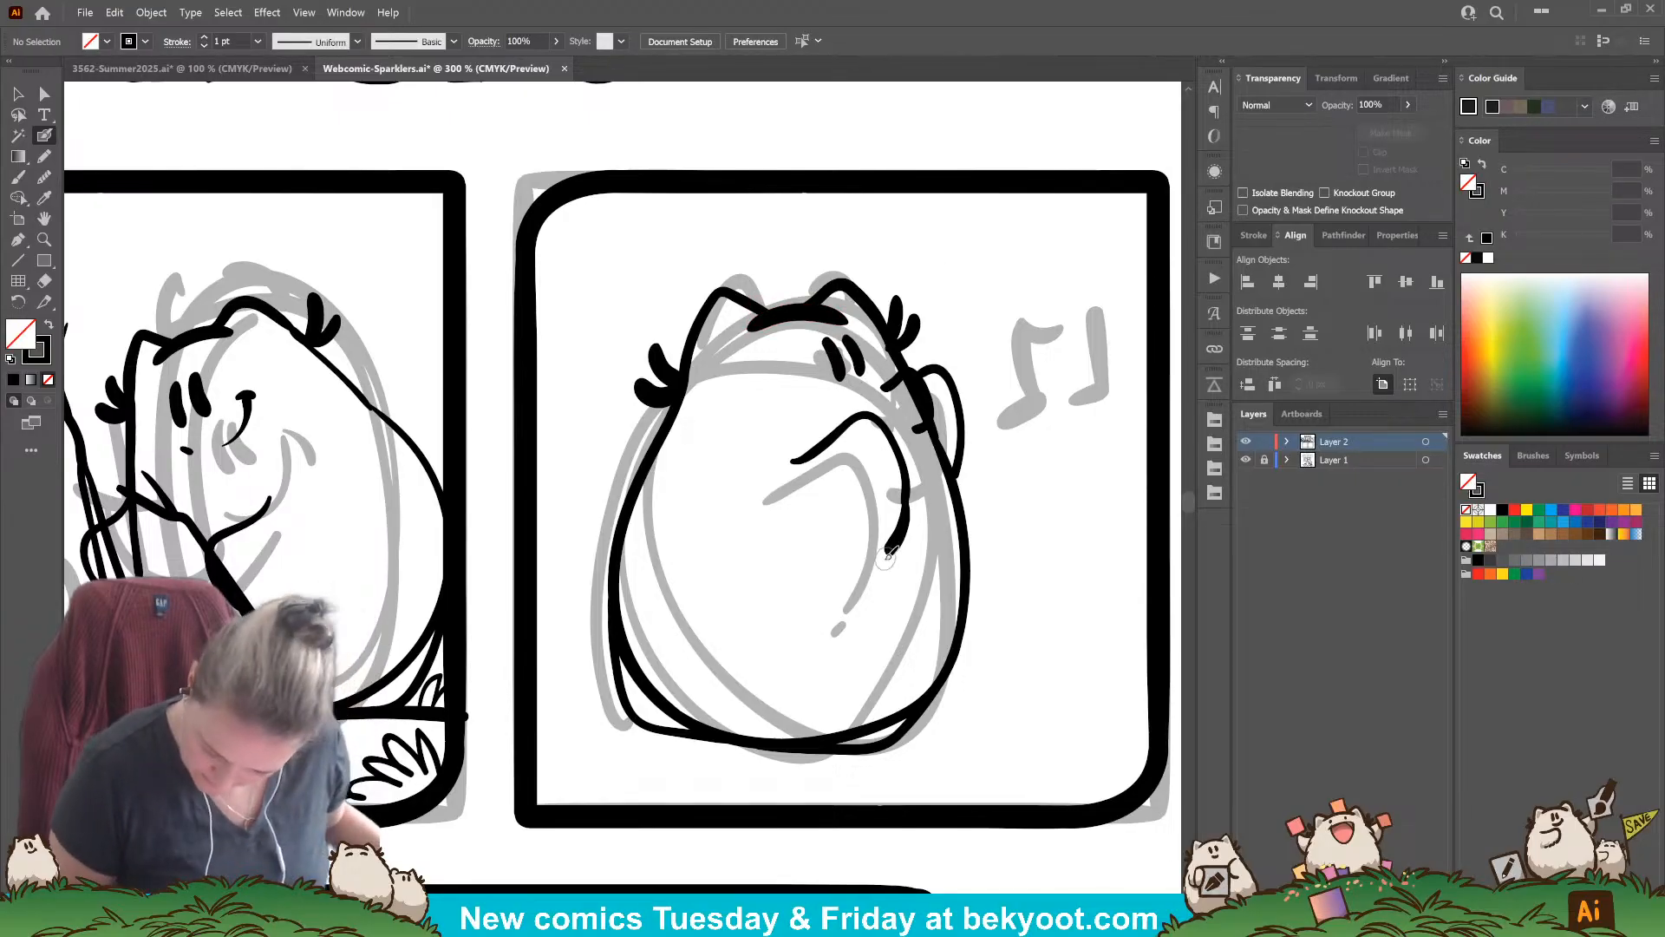
# Step: Ink the end of the third-panel character's near arm and clear the outline segment that crosses its mouth area
pyautogui.moveTo(870, 576)
pyautogui.mouseDown()
pyautogui.moveTo(791, 608)
pyautogui.moveTo(870, 574)
pyautogui.mouseUp()
pyautogui.hotkey('ctrl', 'z')
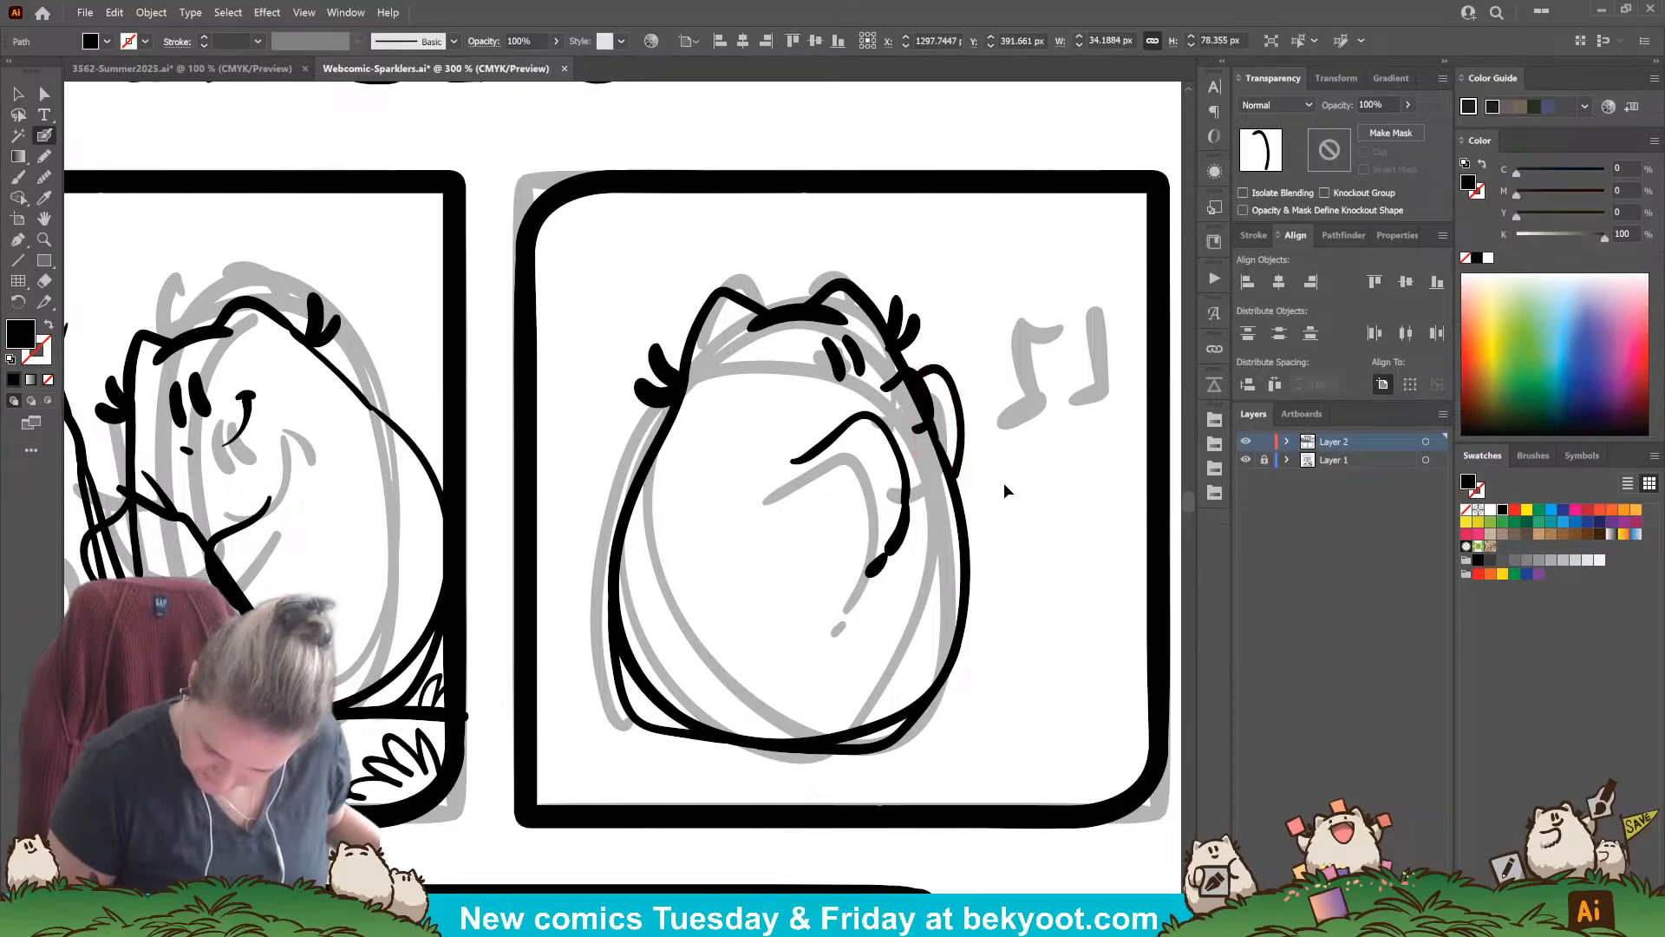
pyautogui.click(915, 406)
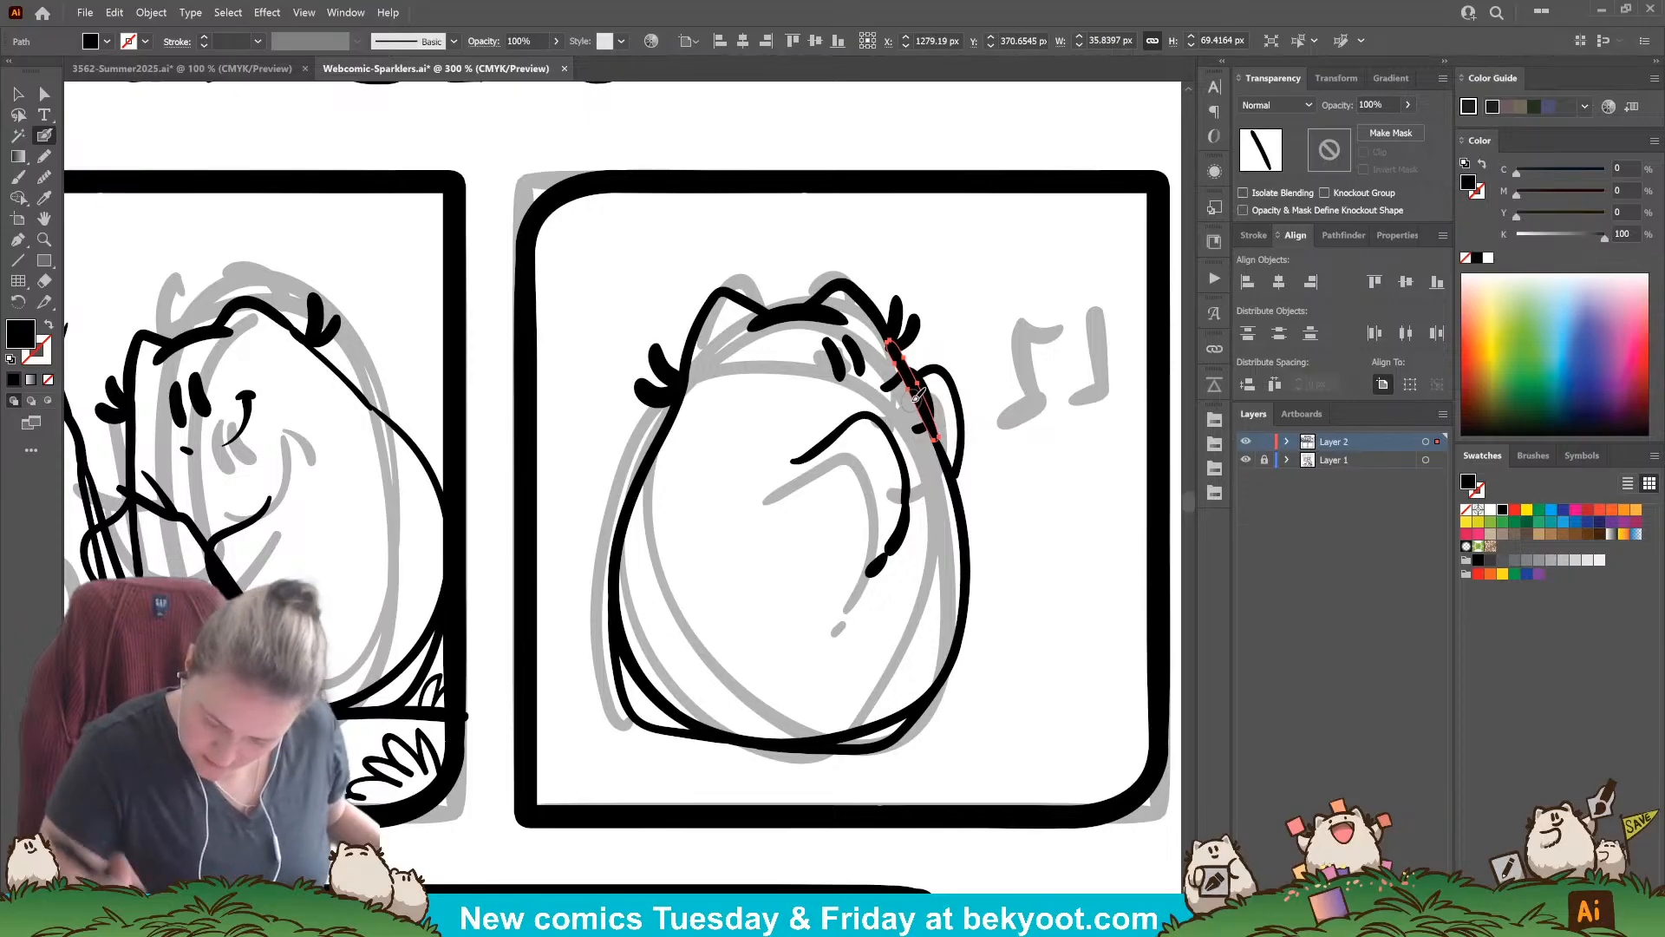
pyautogui.moveTo(908, 386)
pyautogui.mouseDown()
pyautogui.moveTo(925, 425)
pyautogui.moveTo(915, 400)
pyautogui.mouseUp()
pyautogui.keyDown('ctrl'); pyautogui.click(1009, 492); pyautogui.keyUp('ctrl')
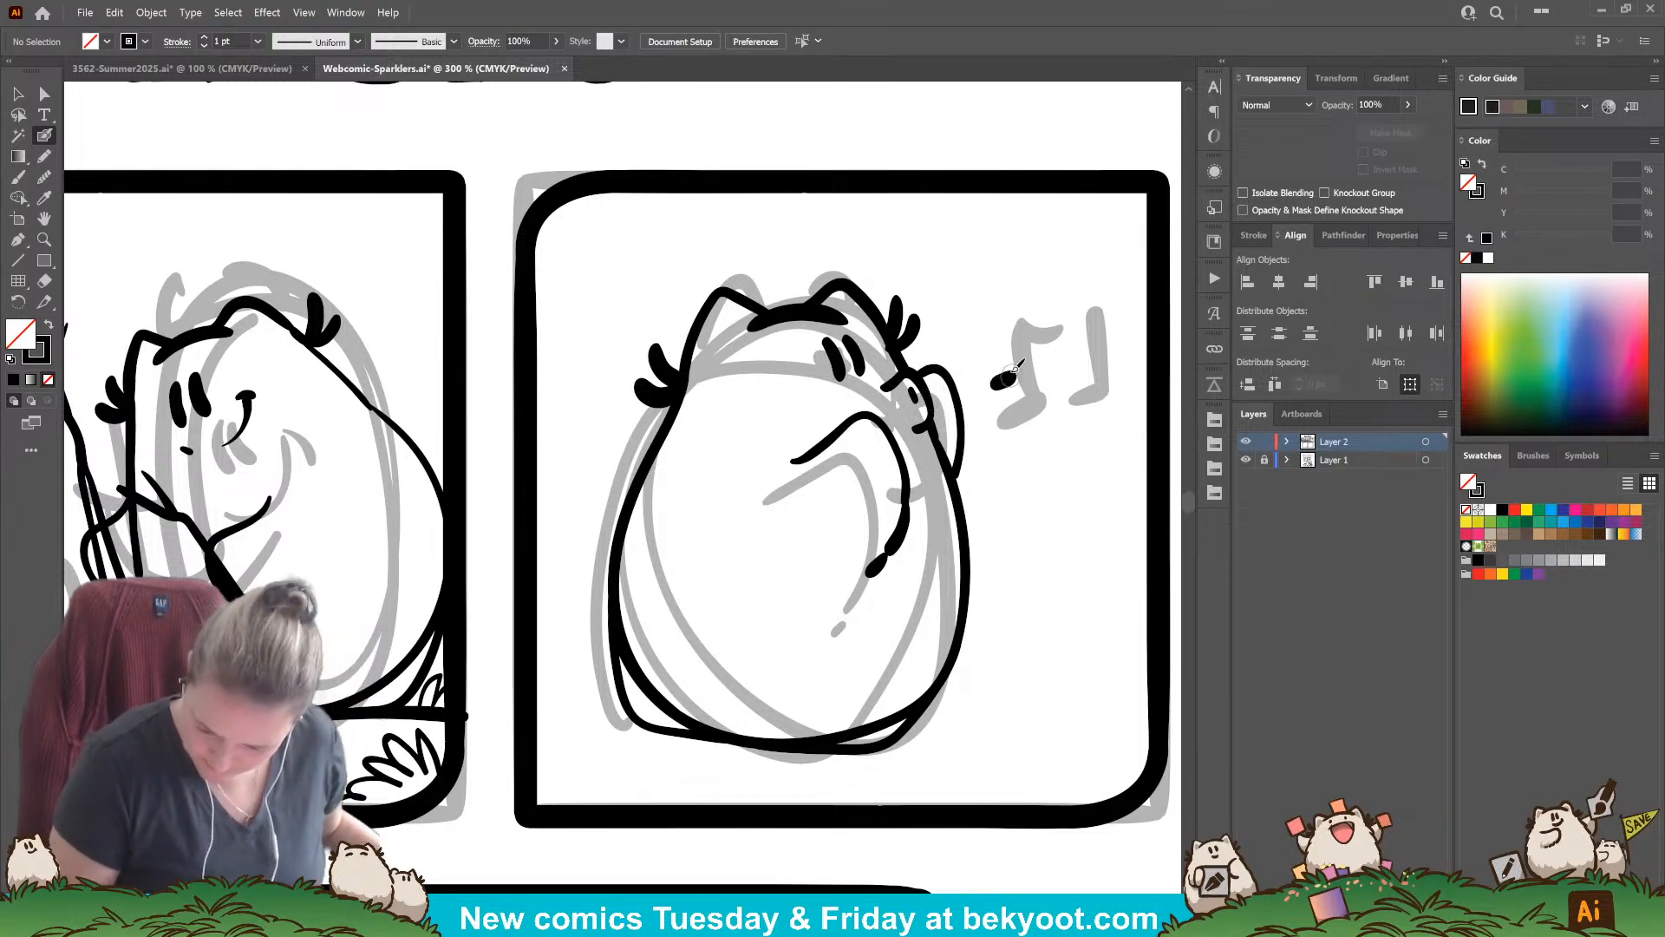
# Step: Ink a short dash and two music notes beside the third-panel character's raised arm
pyautogui.moveTo(995, 389)
pyautogui.mouseDown()
pyautogui.moveTo(1017, 367)
pyautogui.moveTo(1020, 304)
pyautogui.mouseUp()
pyautogui.hotkey('ctrl', 'z')
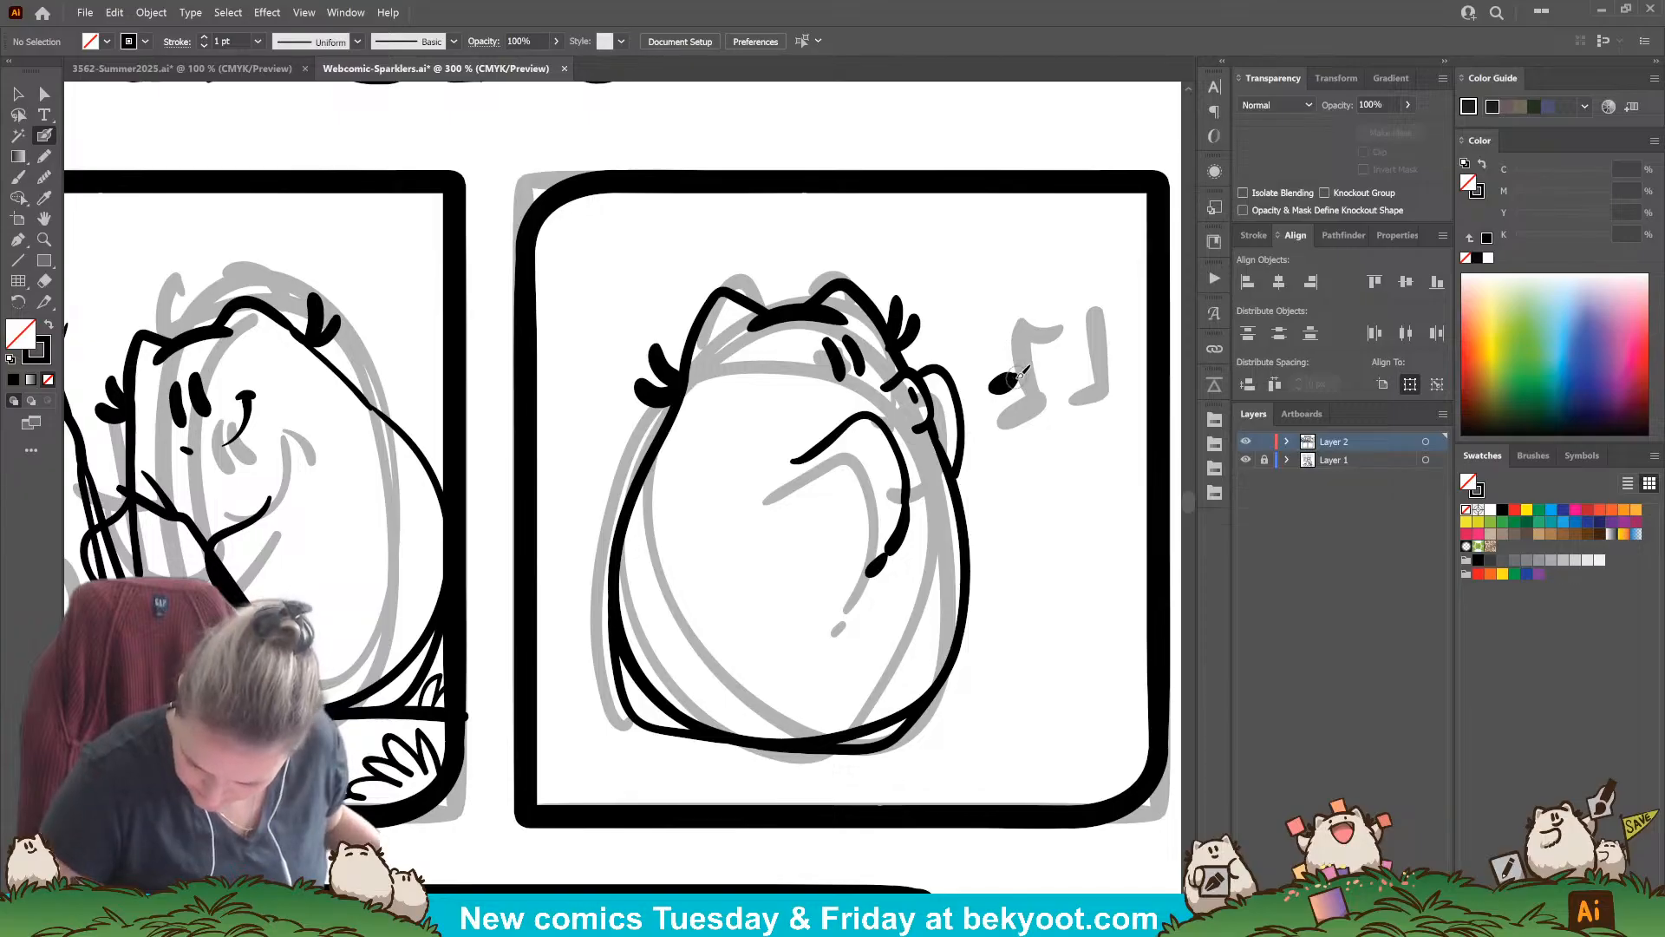
pyautogui.moveTo(1018, 375)
pyautogui.mouseDown()
pyautogui.moveTo(1012, 310)
pyautogui.moveTo(1055, 336)
pyautogui.moveTo(1072, 286)
pyautogui.mouseUp()
pyautogui.hotkey('ctrl', 'z')
pyautogui.hotkey('ctrl', 'z')
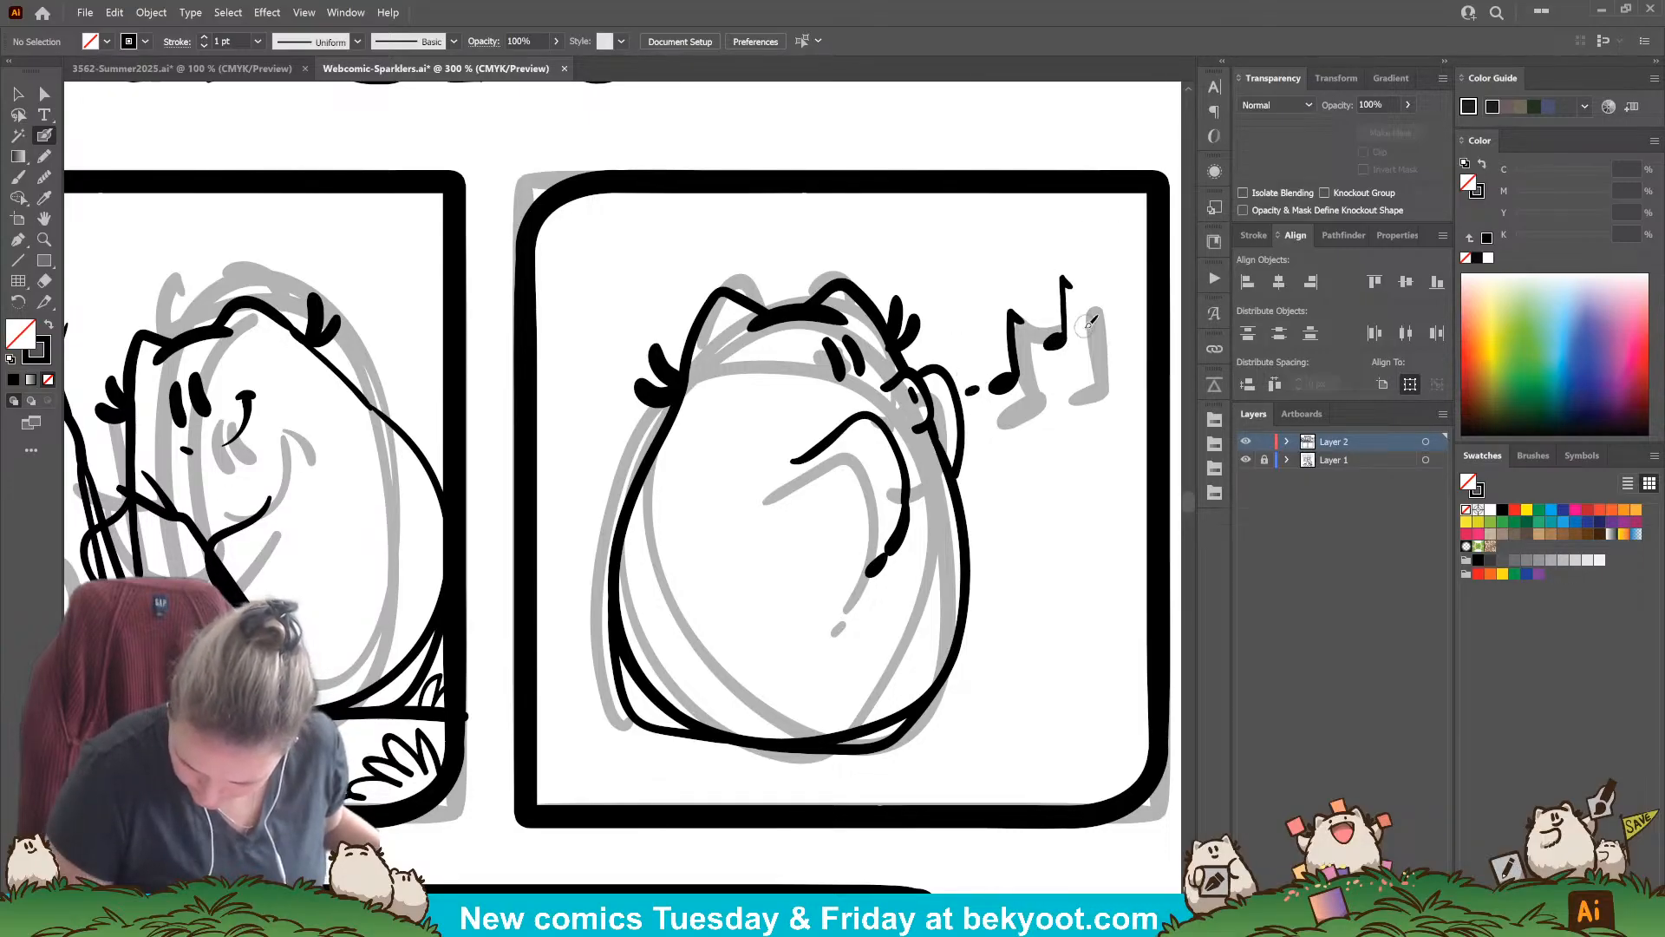
# Step: Ink a third music note with a flagged stem to the right of the first two notes
pyautogui.hotkey('ctrl', 'z')
pyautogui.moveTo(1093, 346); pyautogui.dragTo(1088, 355)
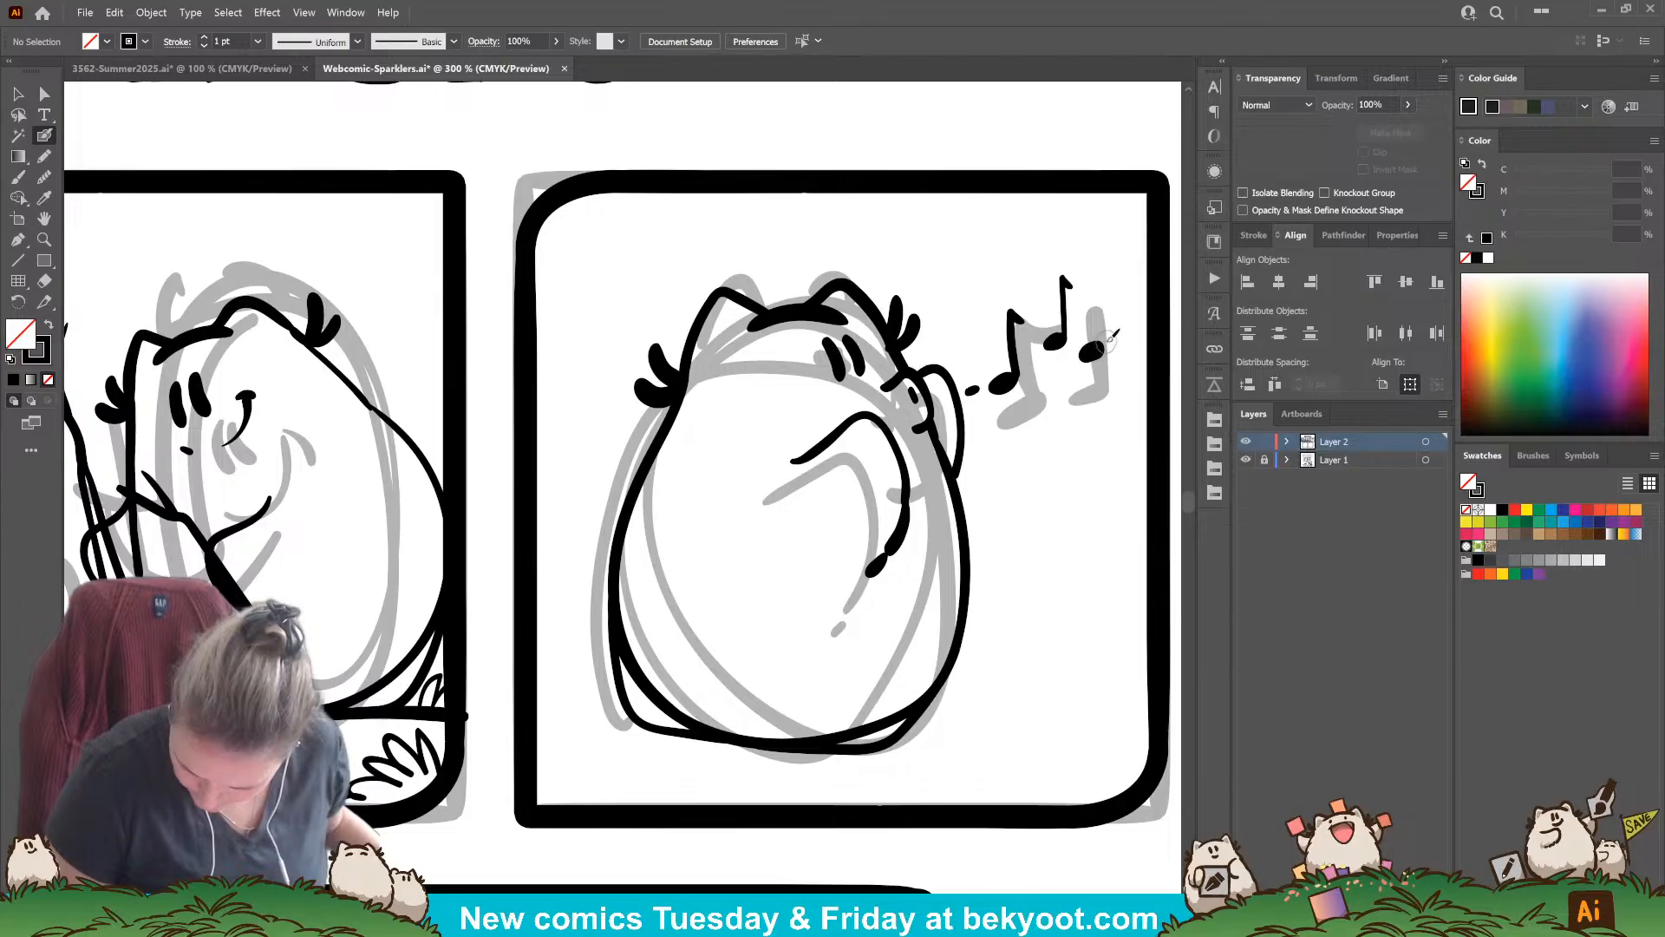
pyautogui.hotkey('ctrl', 'z')
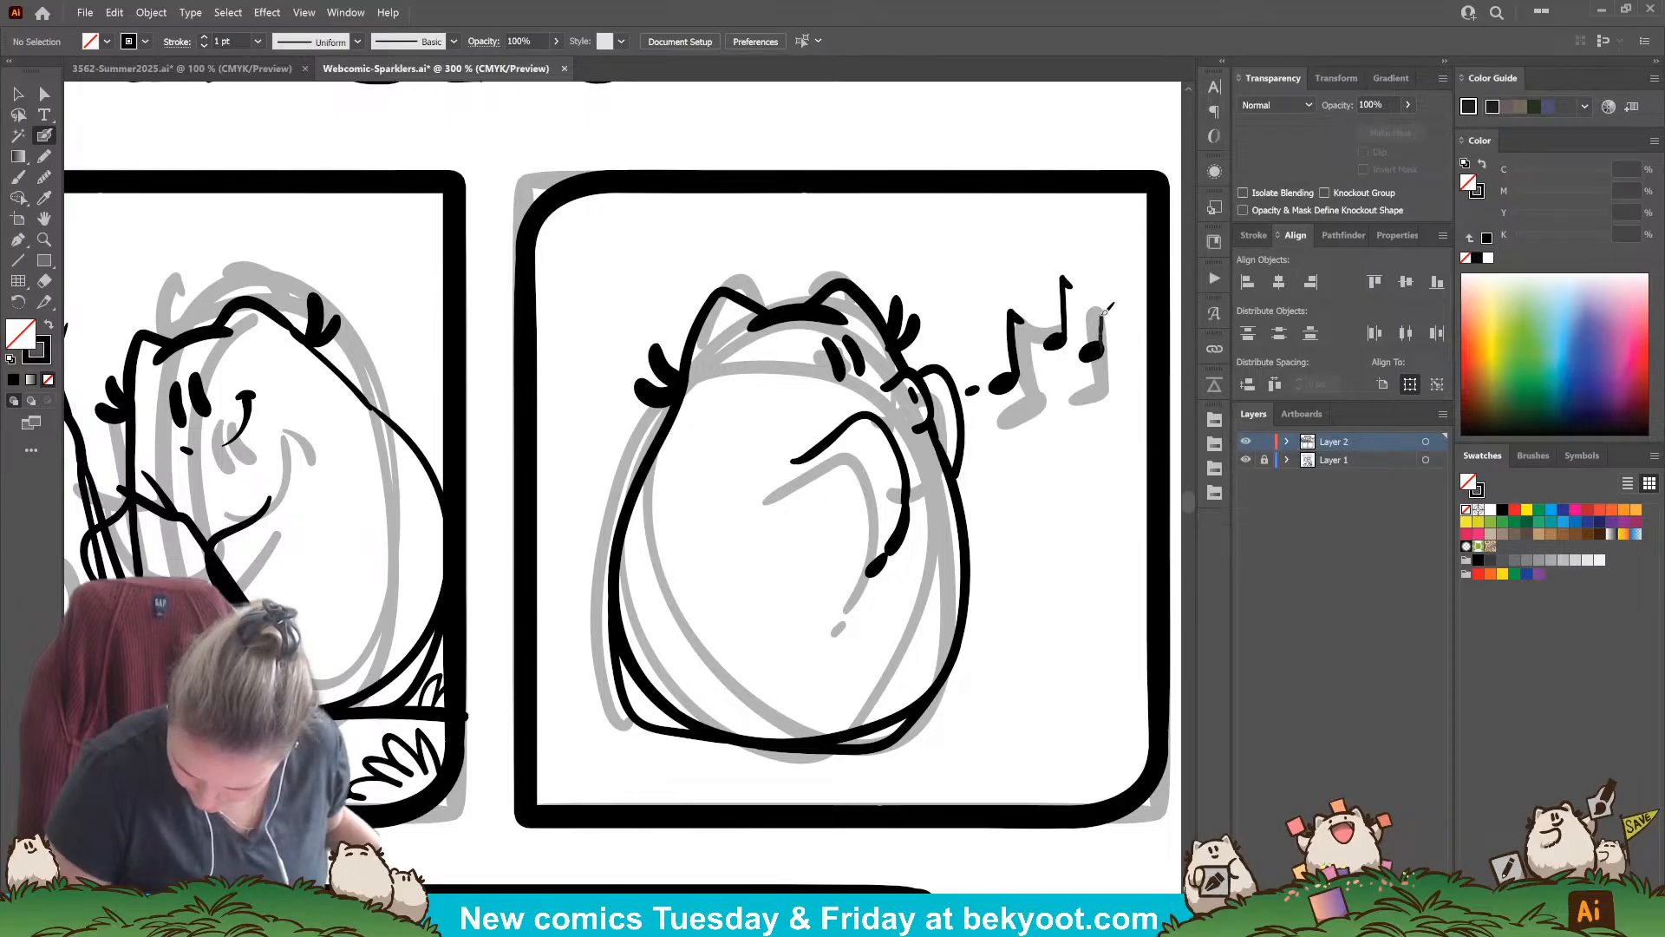
pyautogui.hotkey('ctrl', 'z')
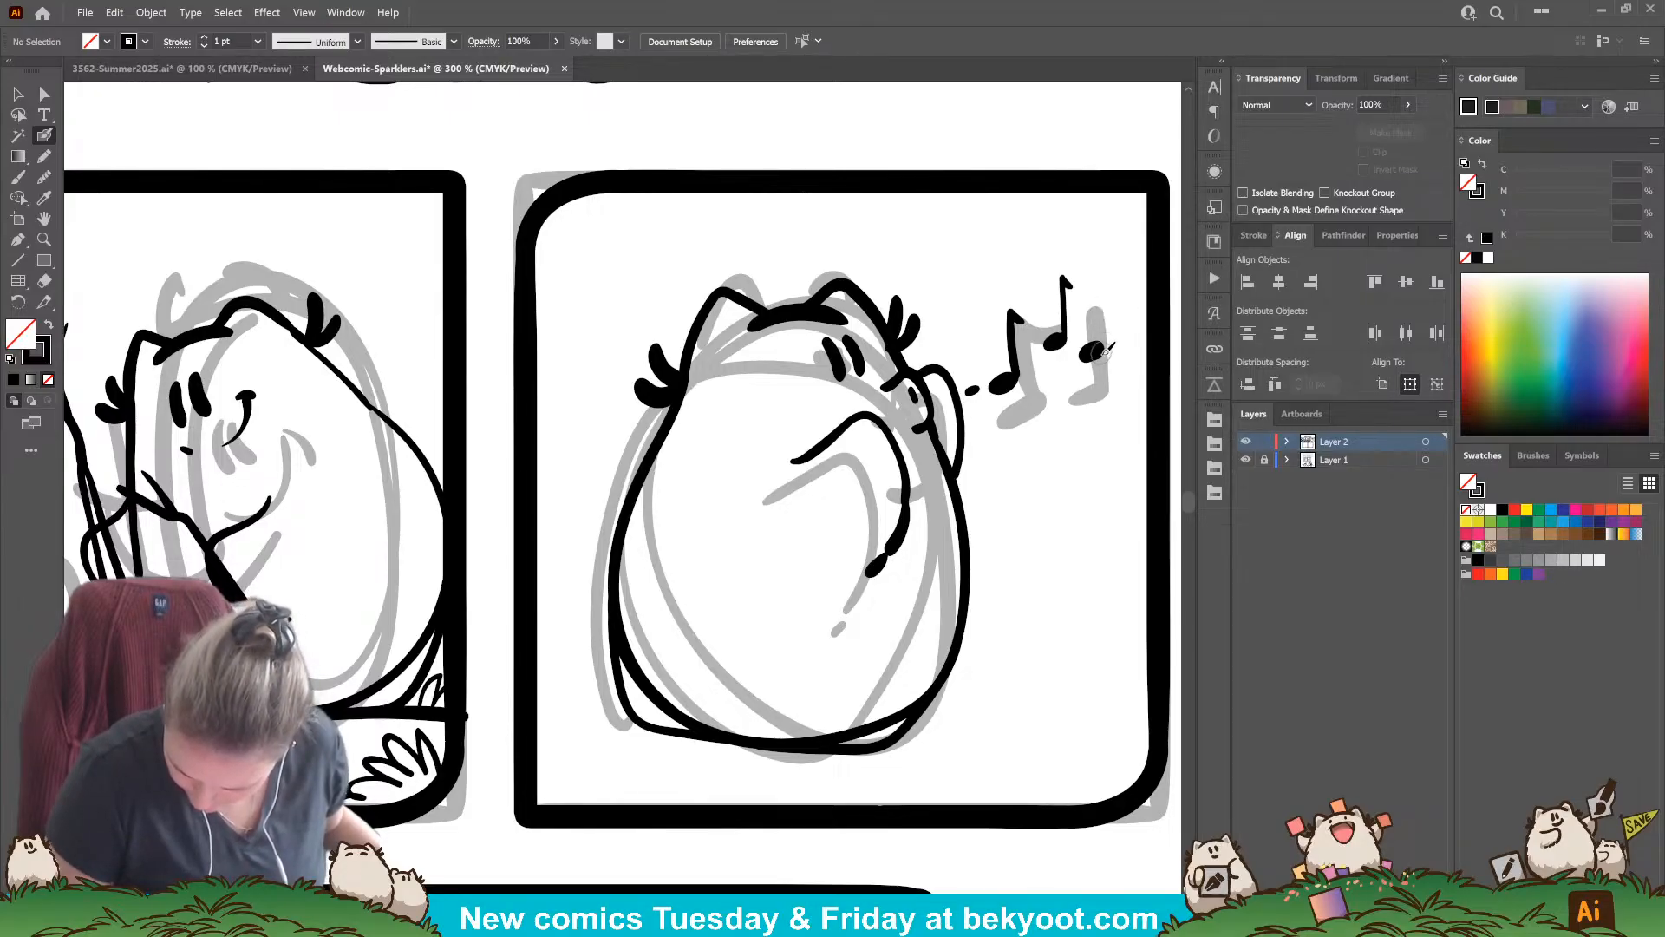
pyautogui.moveTo(1104, 308); pyautogui.dragTo(1110, 285)
pyautogui.hotkey('ctrl', 'z')
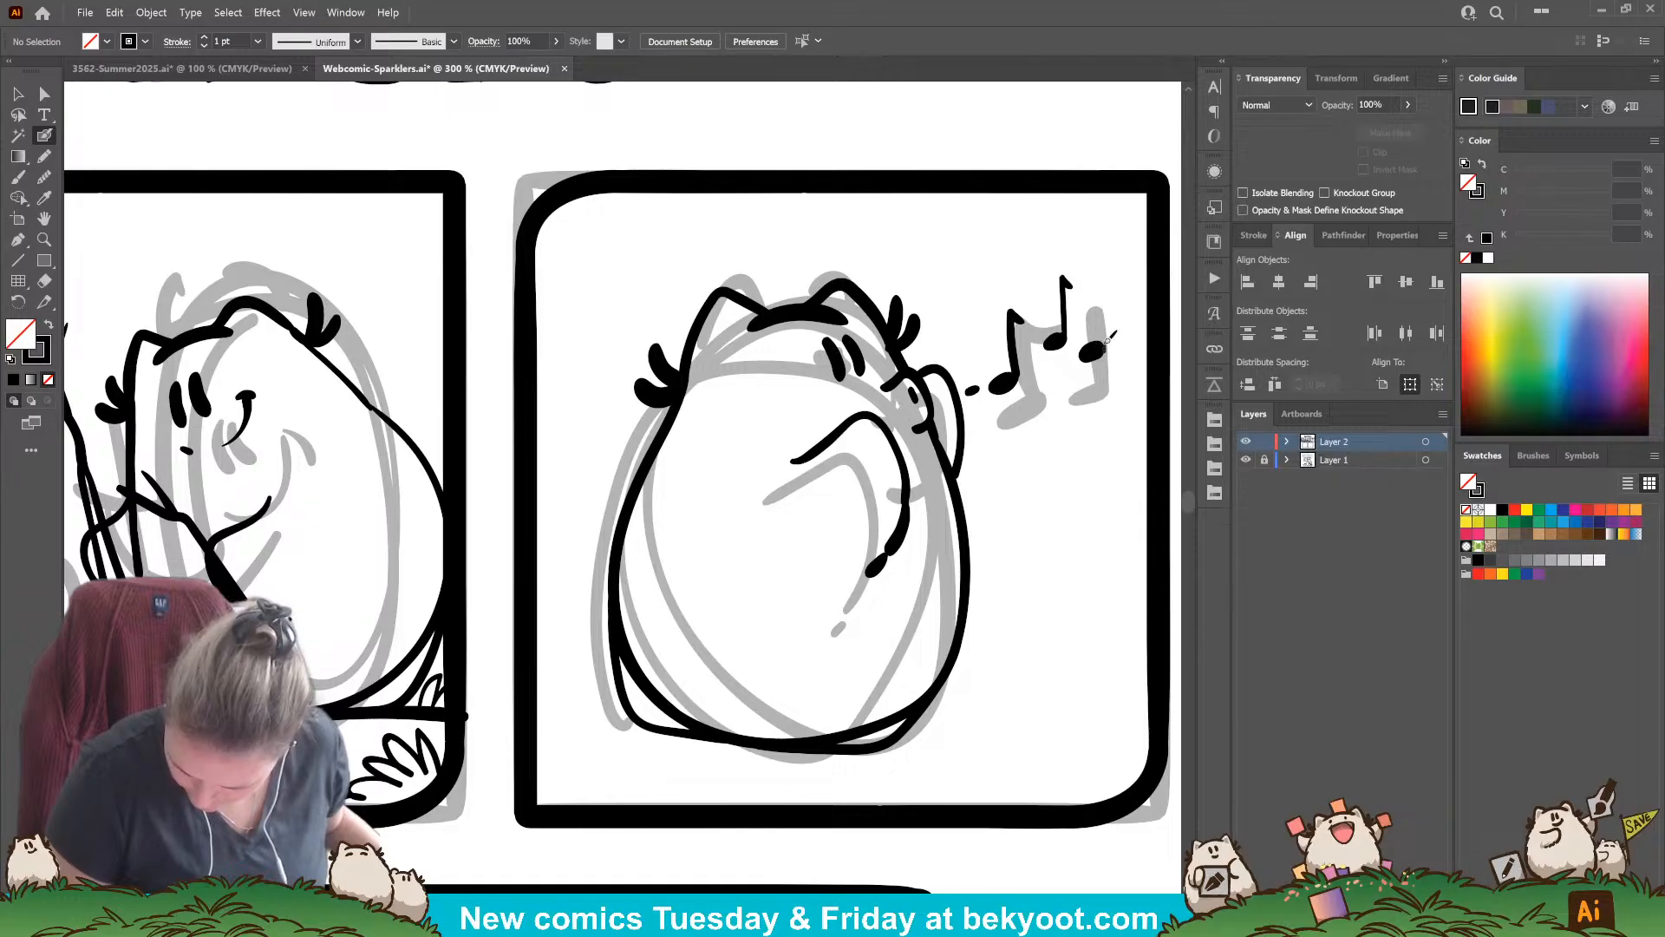
pyautogui.hotkey('ctrl', 'z')
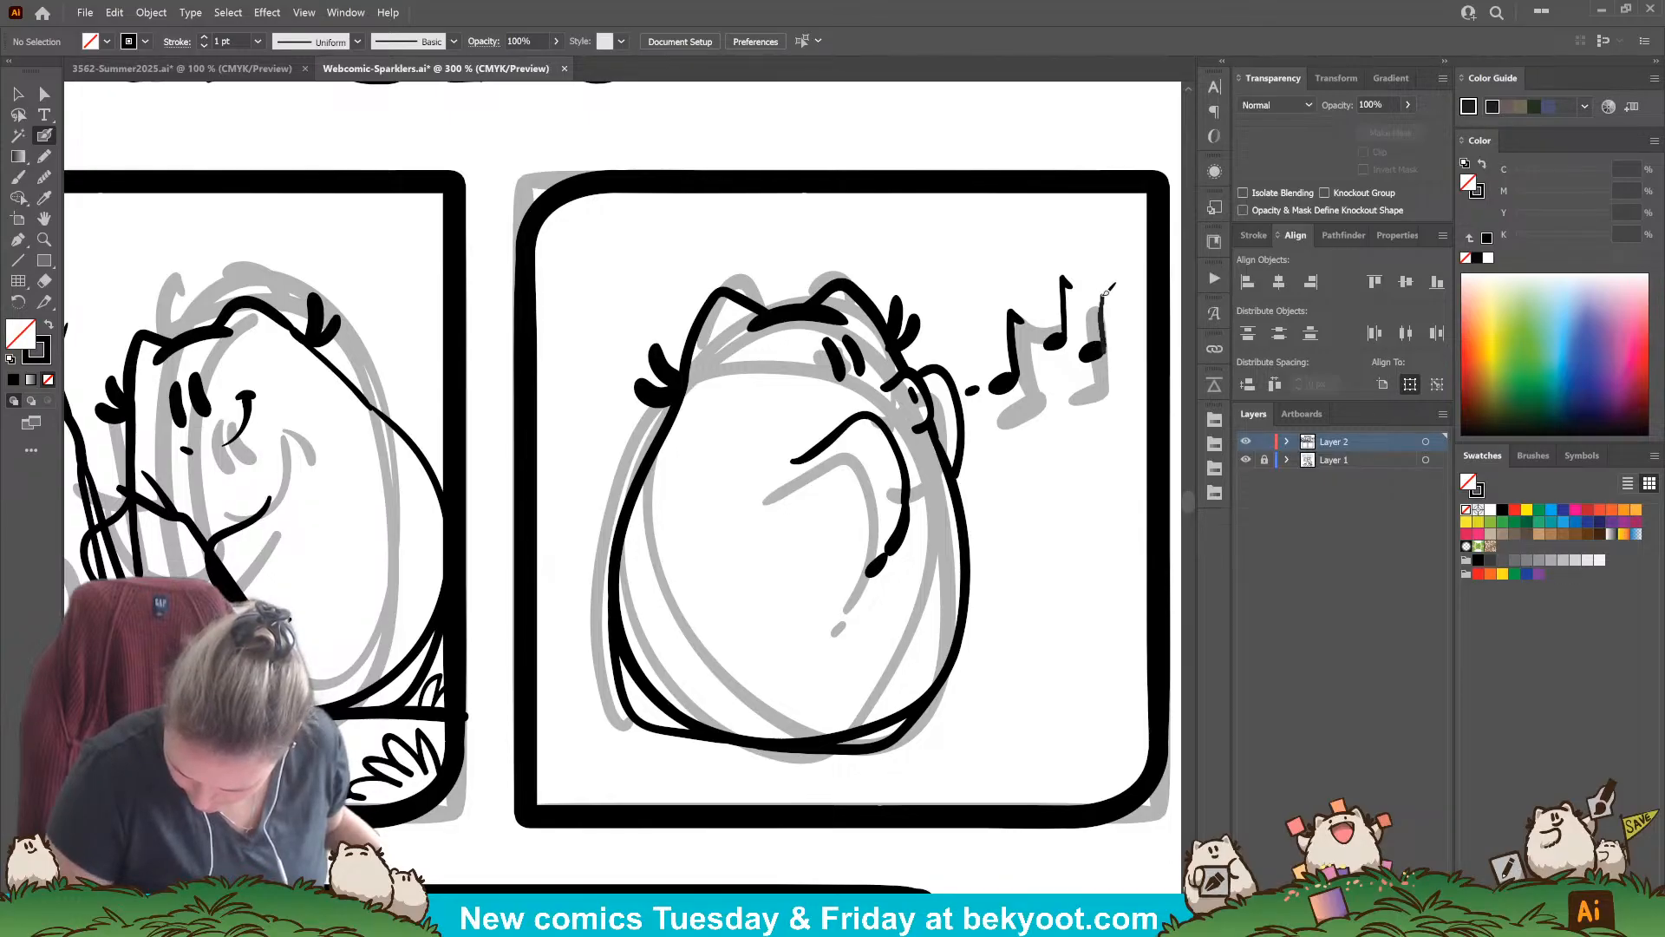
pyautogui.moveTo(1106, 292)
pyautogui.mouseDown()
pyautogui.moveTo(1127, 276)
pyautogui.moveTo(1117, 301)
pyautogui.mouseUp()
pyautogui.hotkey('ctrl', 'z')
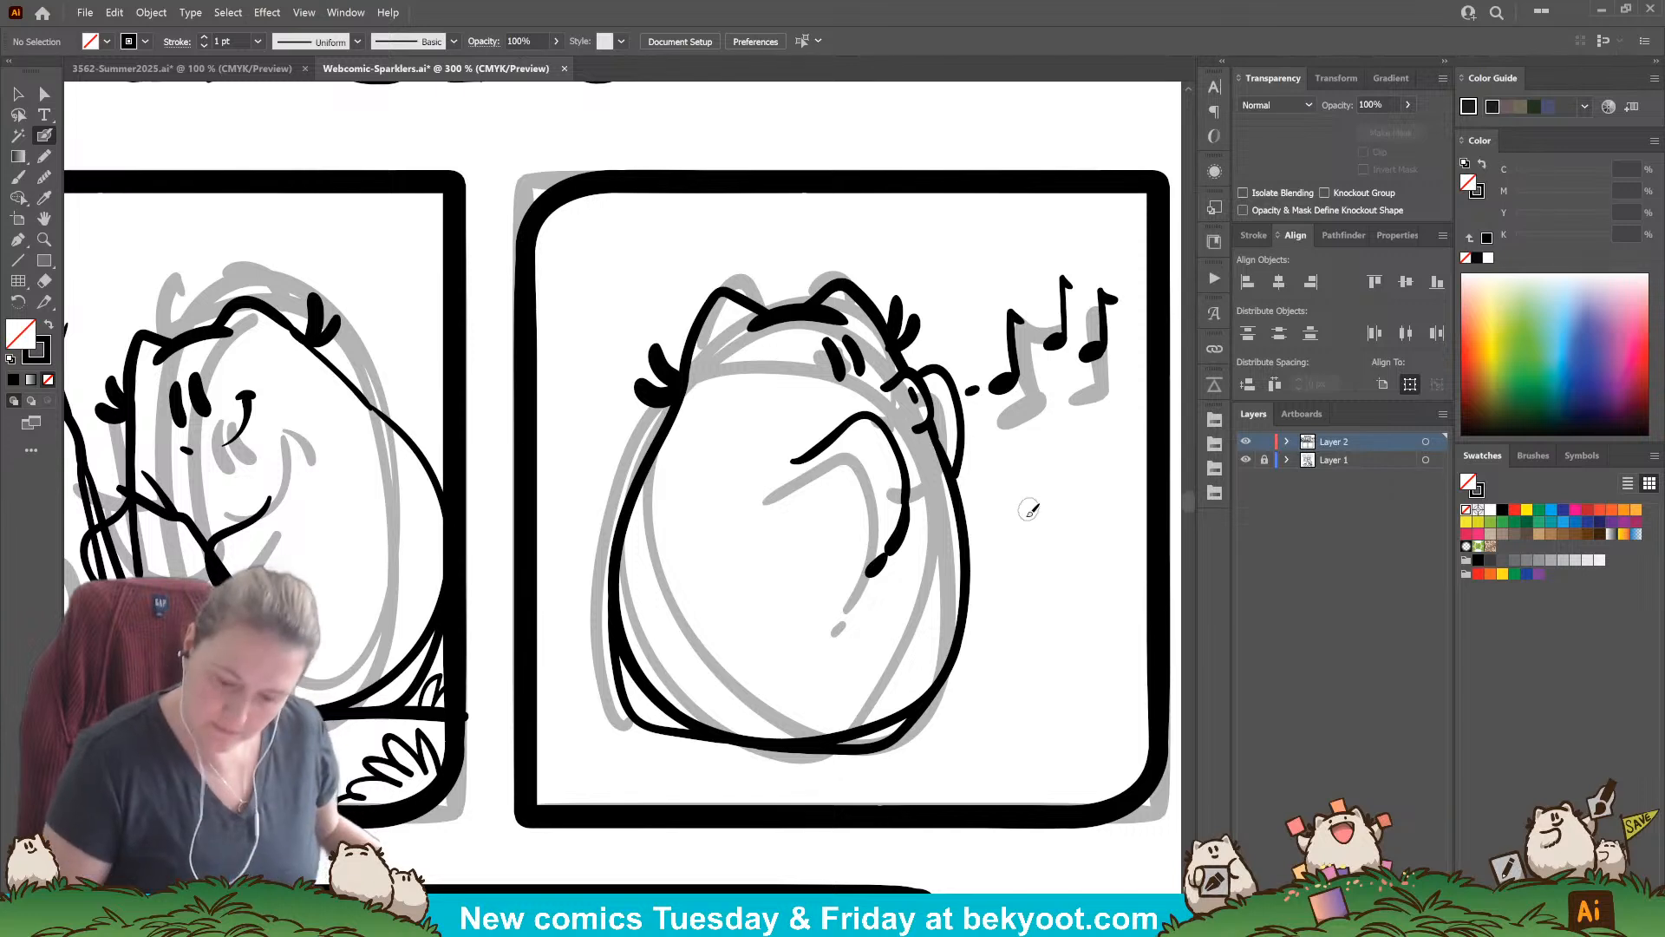
# Step: Ink a grass tuft between the third panel's left border and the character's lower body
pyautogui.moveTo(706, 720); pyautogui.dragTo(755, 680)
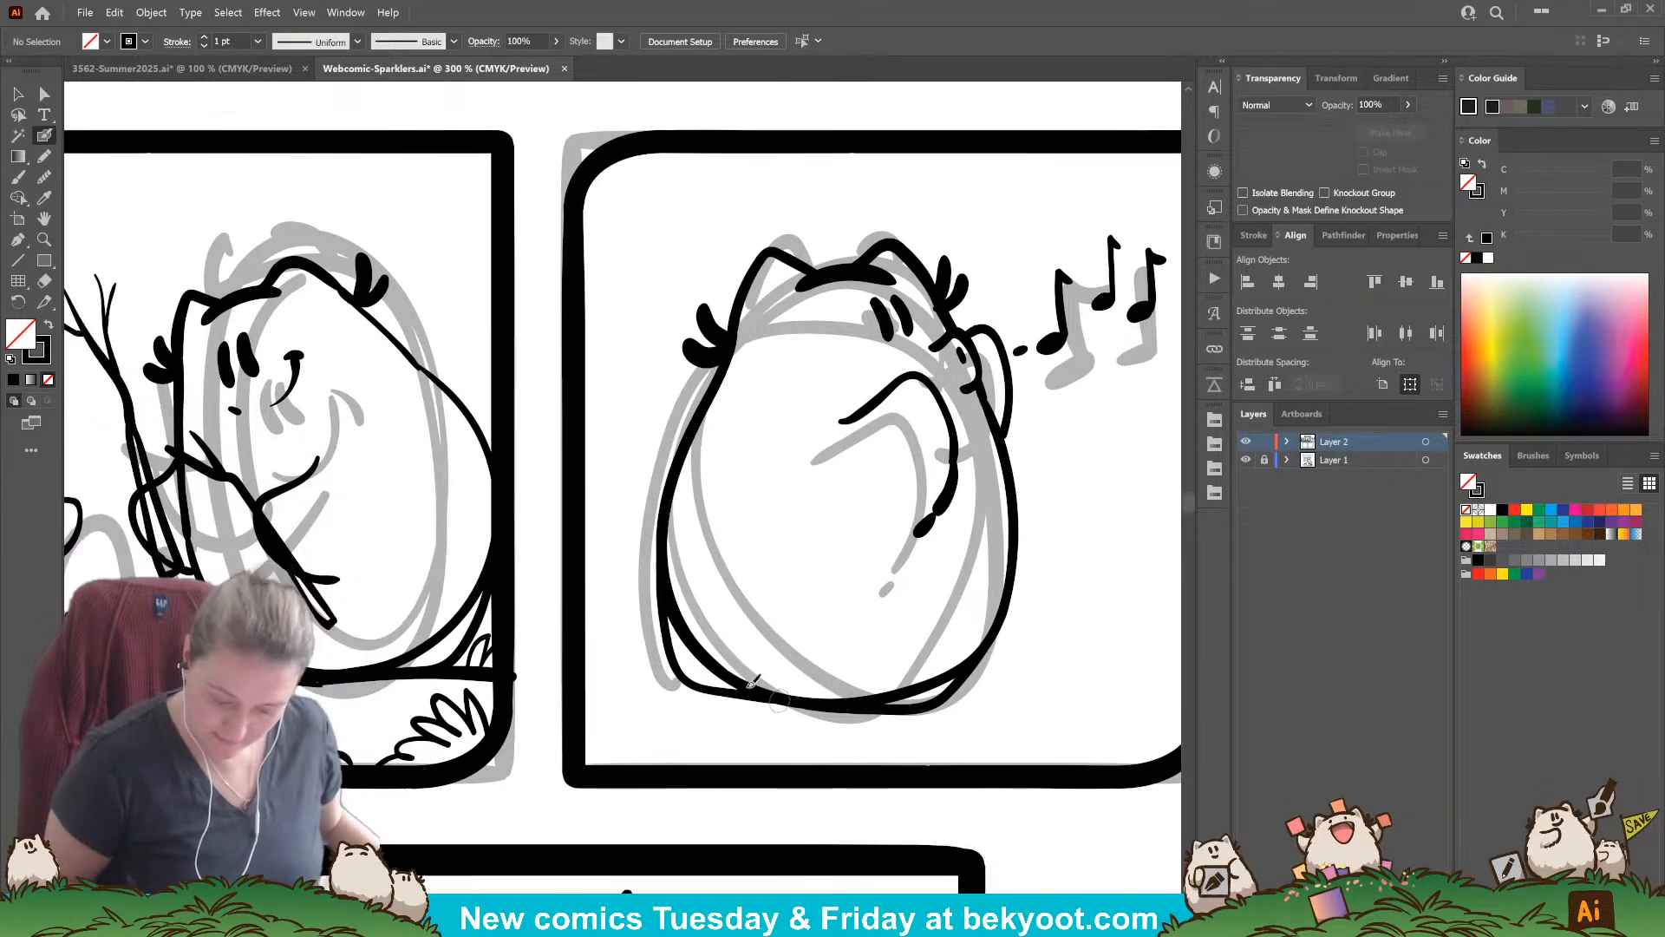
pyautogui.moveTo(644, 652)
pyautogui.mouseDown()
pyautogui.moveTo(634, 615)
pyautogui.moveTo(590, 672)
pyautogui.mouseUp()
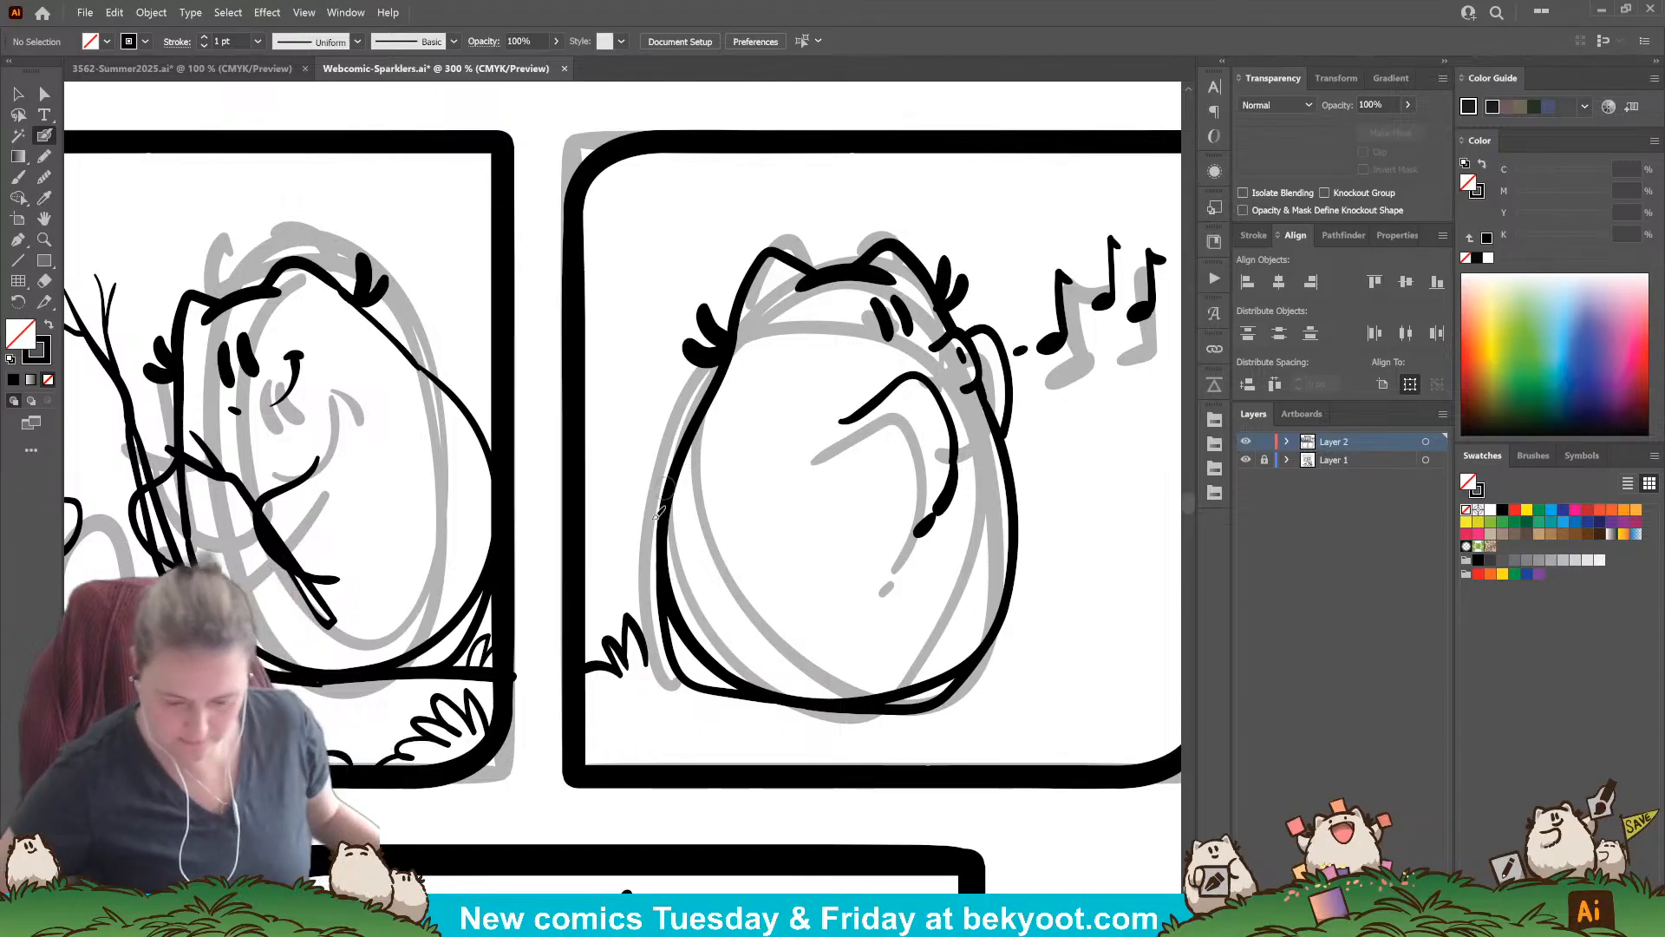
# Step: Group all inked artwork inside the third panel without its frame and open the group in isolation mode
pyautogui.scroll(-2, 770, 564)
pyautogui.press('v')
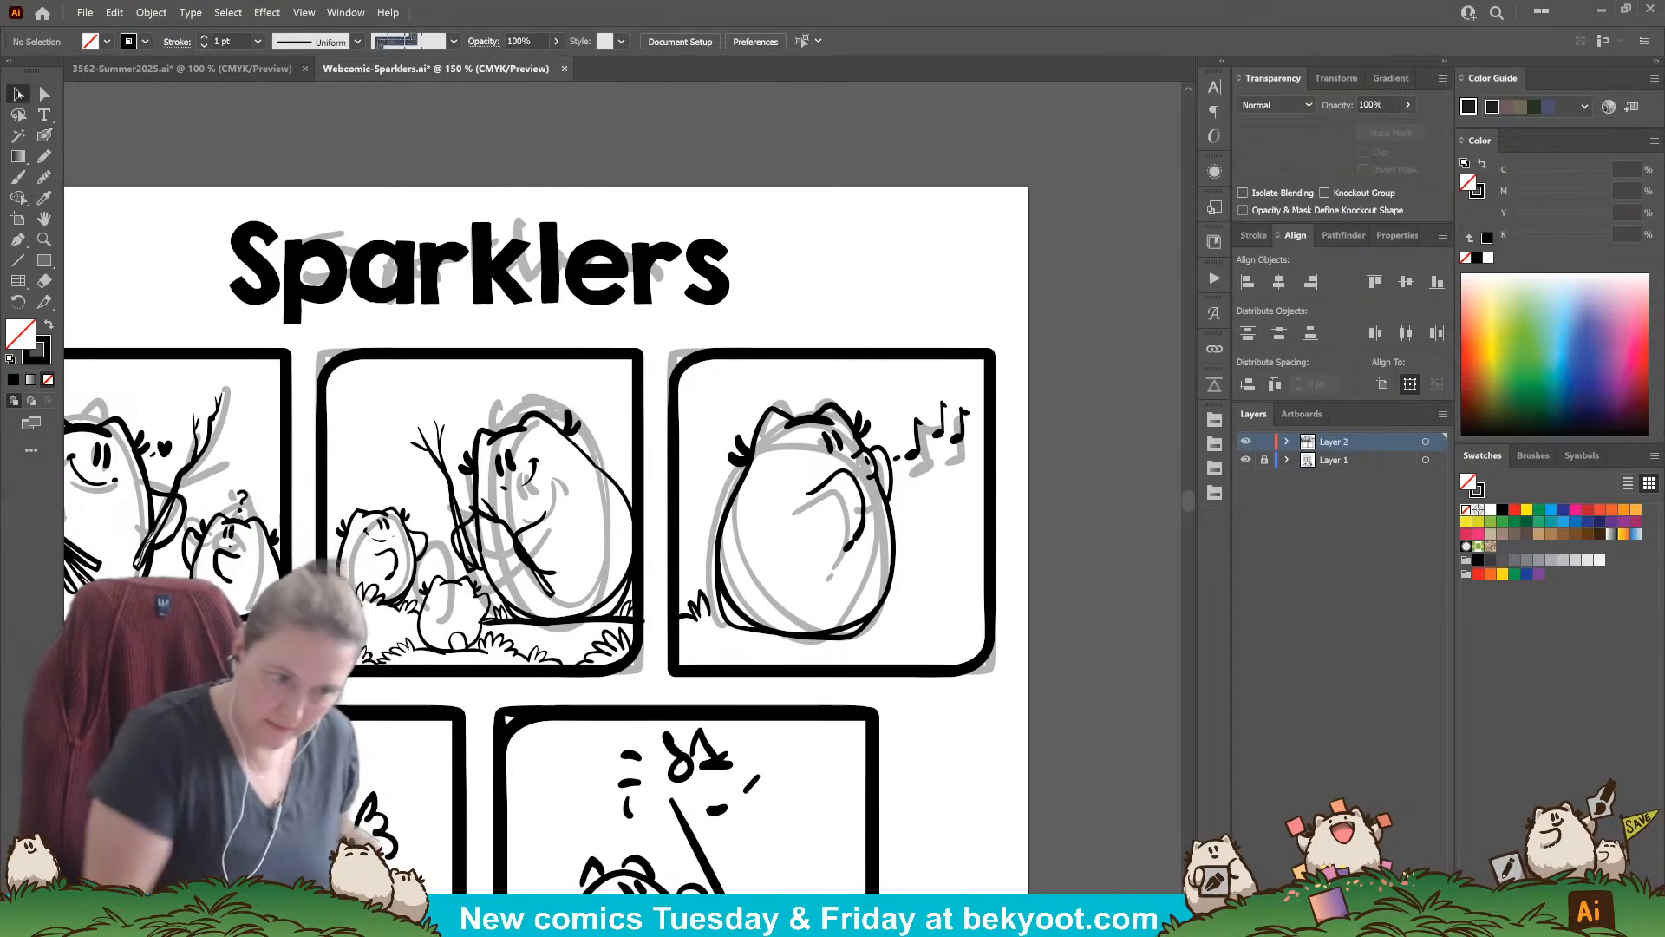
pyautogui.click(878, 616)
pyautogui.click(893, 534)
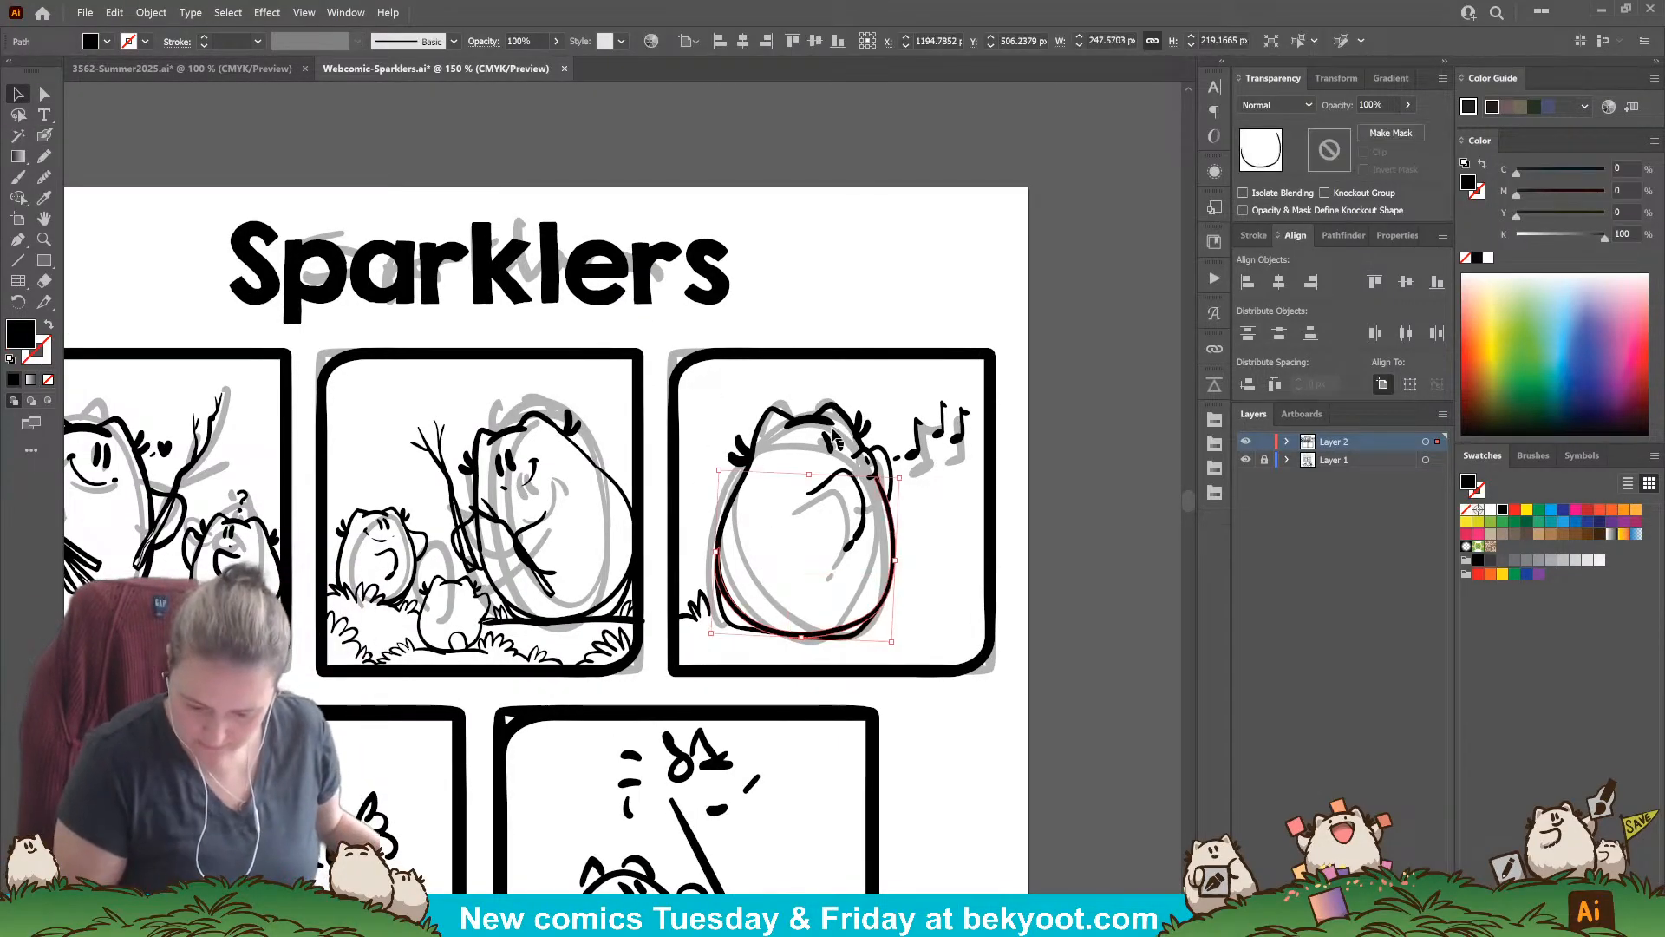
pyautogui.click(837, 440)
pyautogui.click(950, 574)
pyautogui.moveTo(664, 334); pyautogui.dragTo(993, 650)
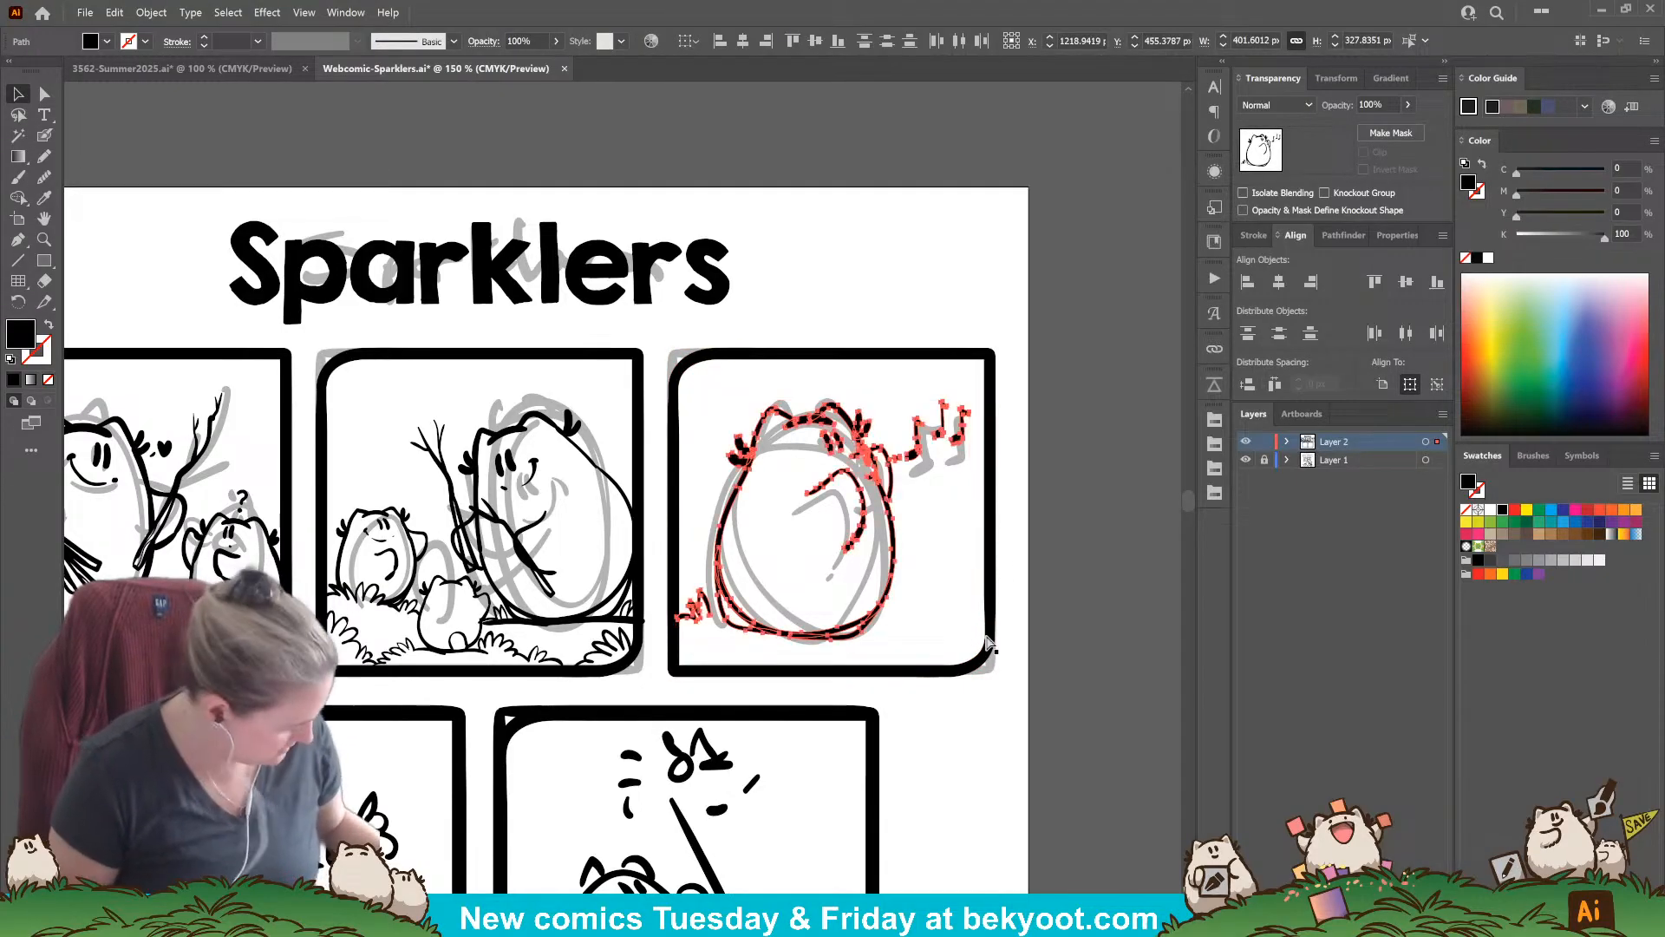
pyautogui.doubleClick(890, 536)
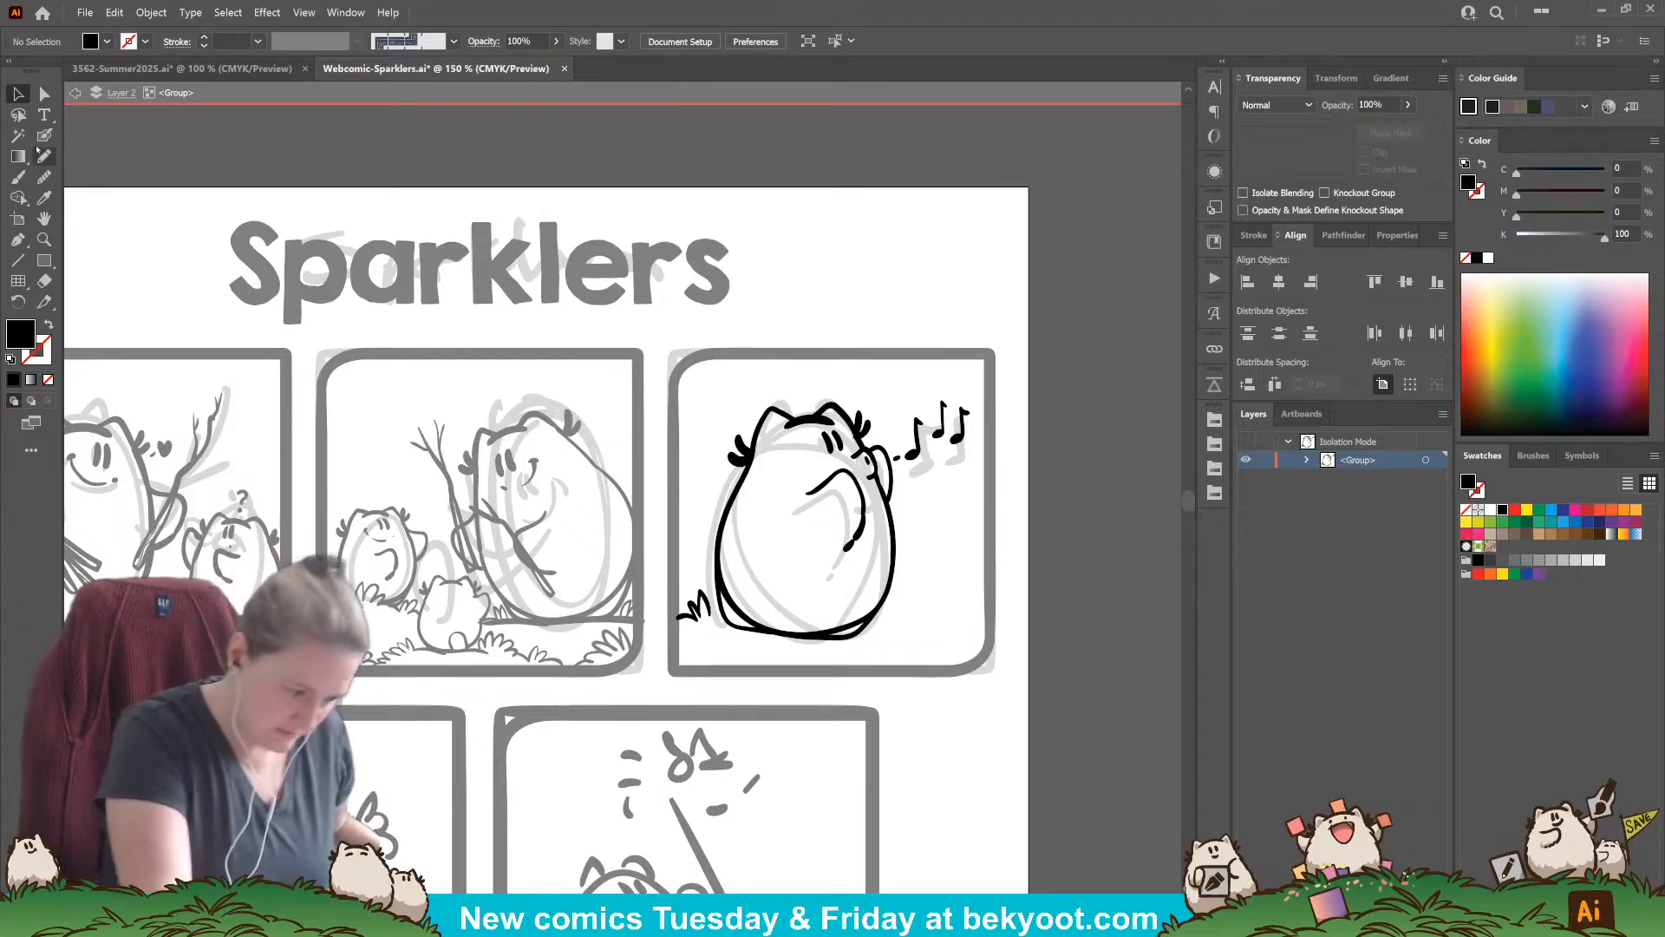
# Step: Ink the third panel's ground line under the character, a grassy mound on the right, and grass tufts along the ground
pyautogui.hotkey('shift', 'b')
pyautogui.moveTo(703, 627)
pyautogui.mouseDown()
pyautogui.moveTo(873, 638)
pyautogui.moveTo(939, 579)
pyautogui.mouseUp()
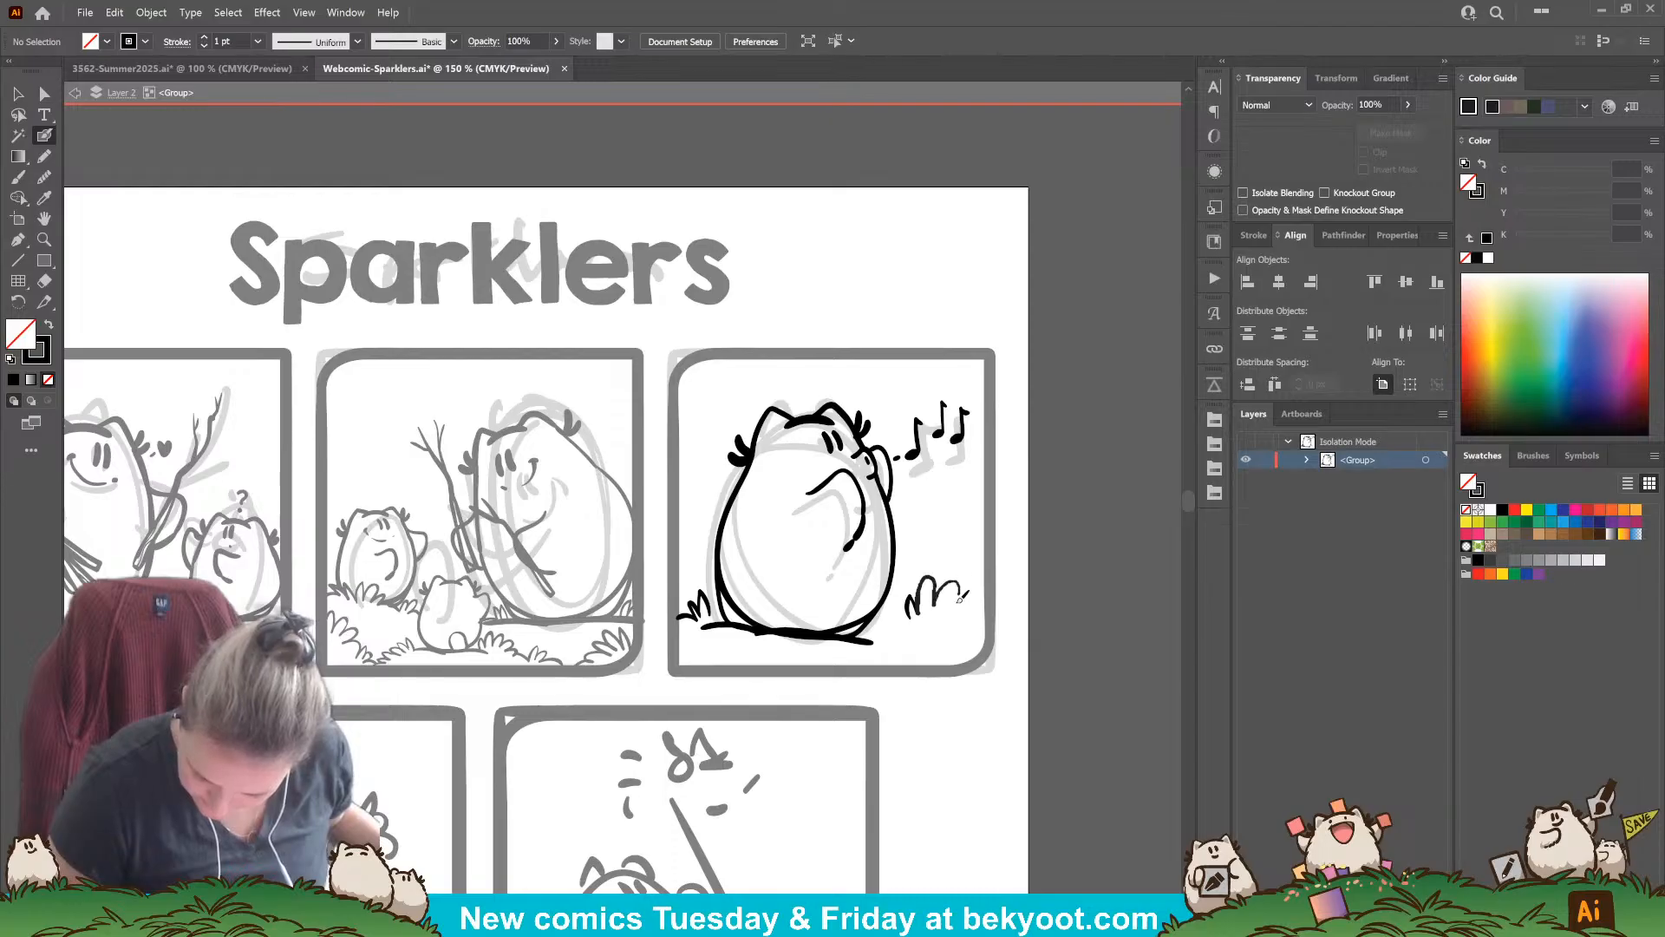
pyautogui.hotkey('ctrl', 'z')
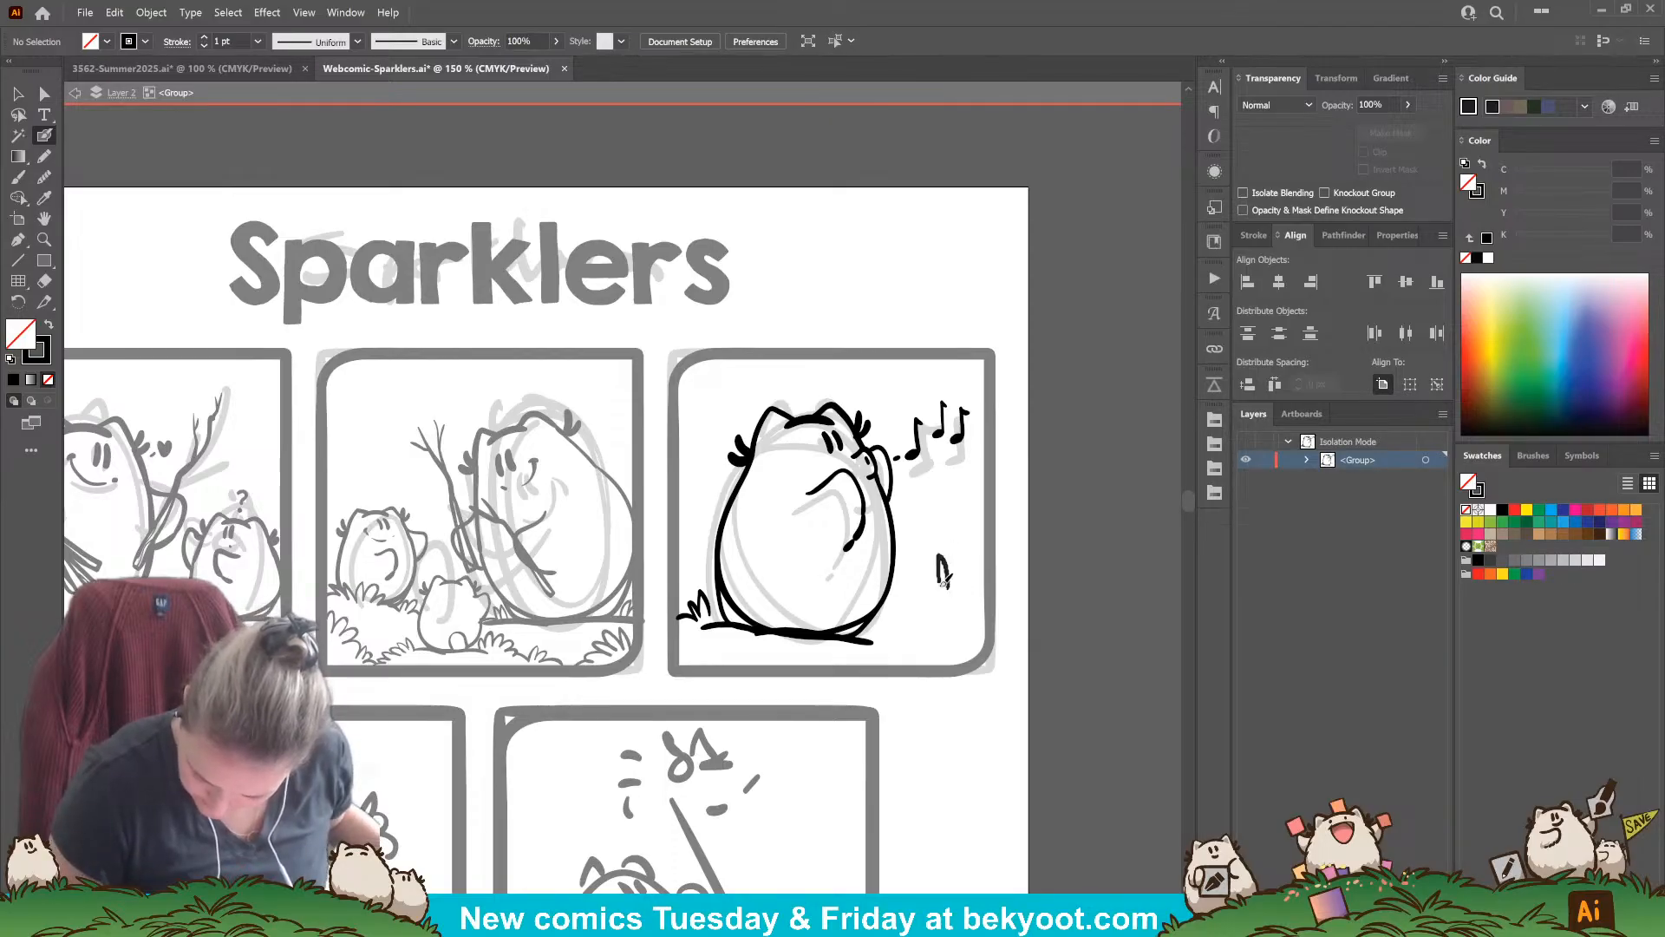
pyautogui.moveTo(898, 617)
pyautogui.mouseDown()
pyautogui.moveTo(942, 577)
pyautogui.moveTo(993, 595)
pyautogui.mouseUp()
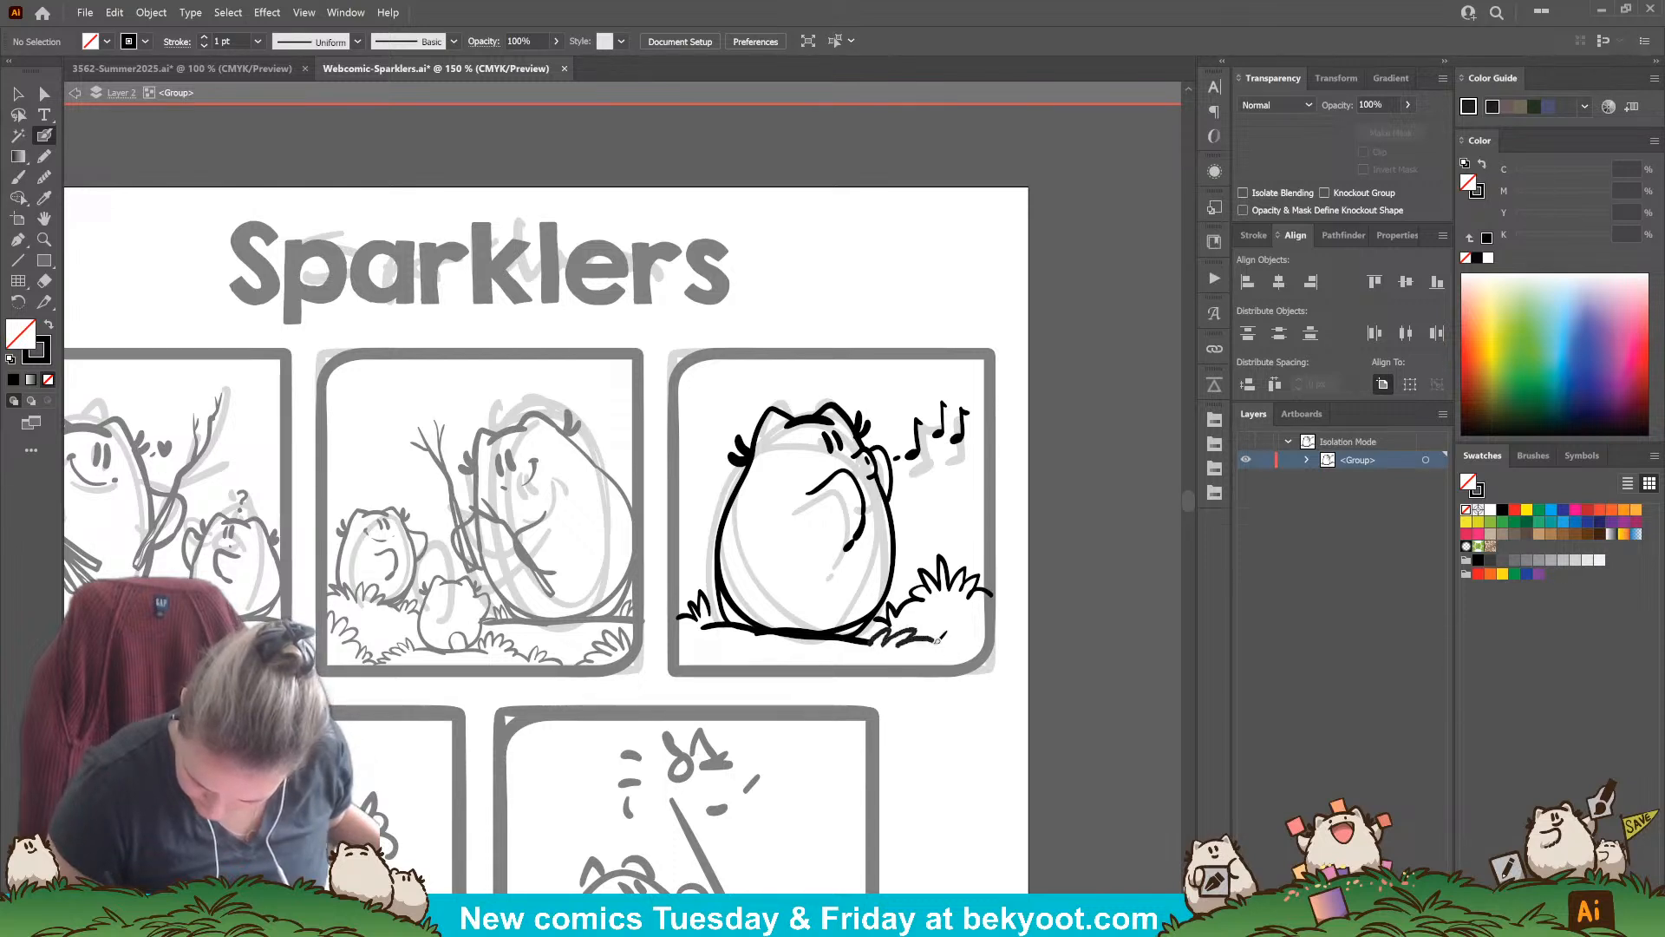
pyautogui.moveTo(867, 640); pyautogui.dragTo(976, 663)
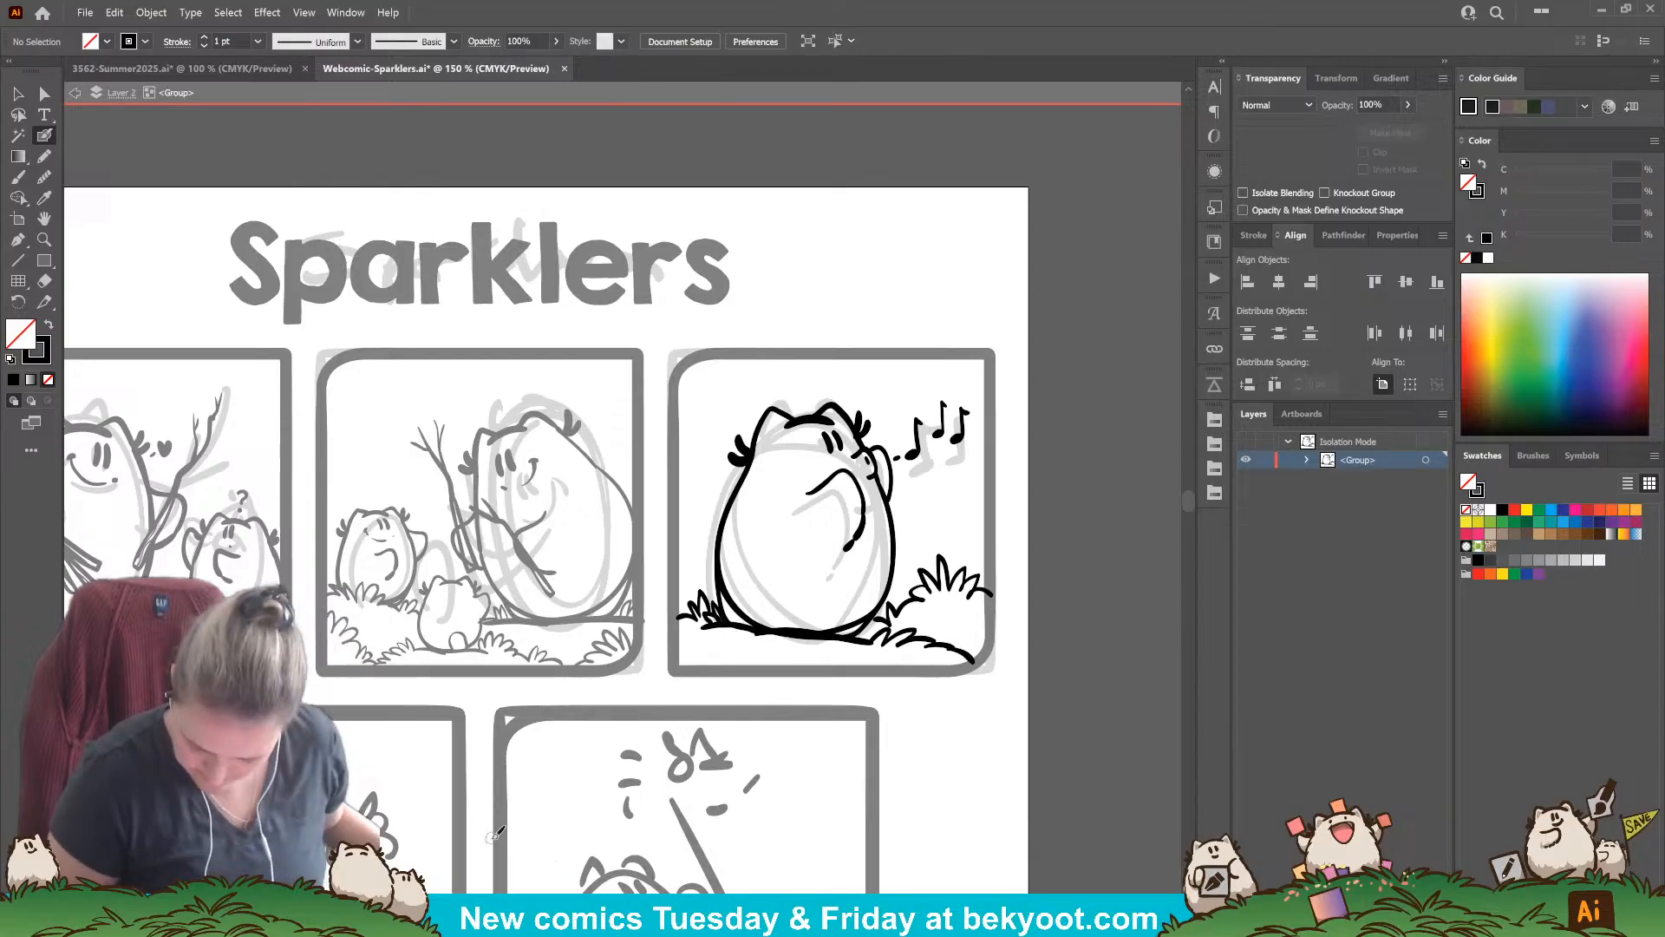
# Step: Trim the base of the third-panel character's body outline where it extends below the ground line
pyautogui.keyDown('ctrl'); pyautogui.click(865, 631); pyautogui.keyUp('ctrl')
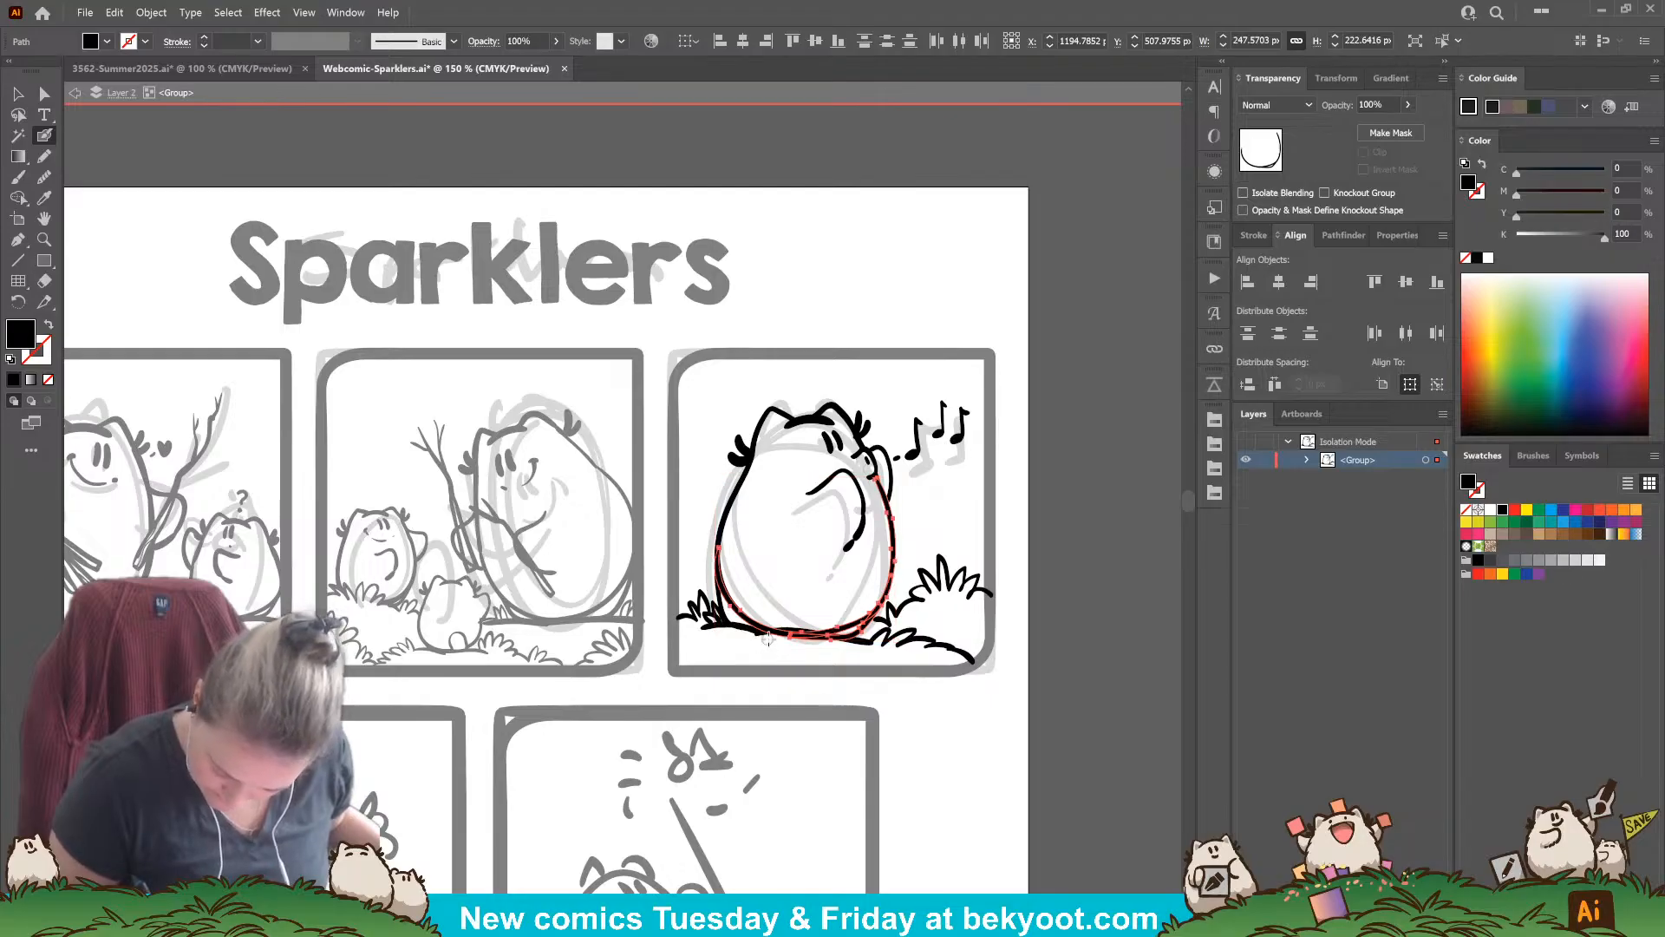
pyautogui.moveTo(841, 643); pyautogui.dragTo(858, 645)
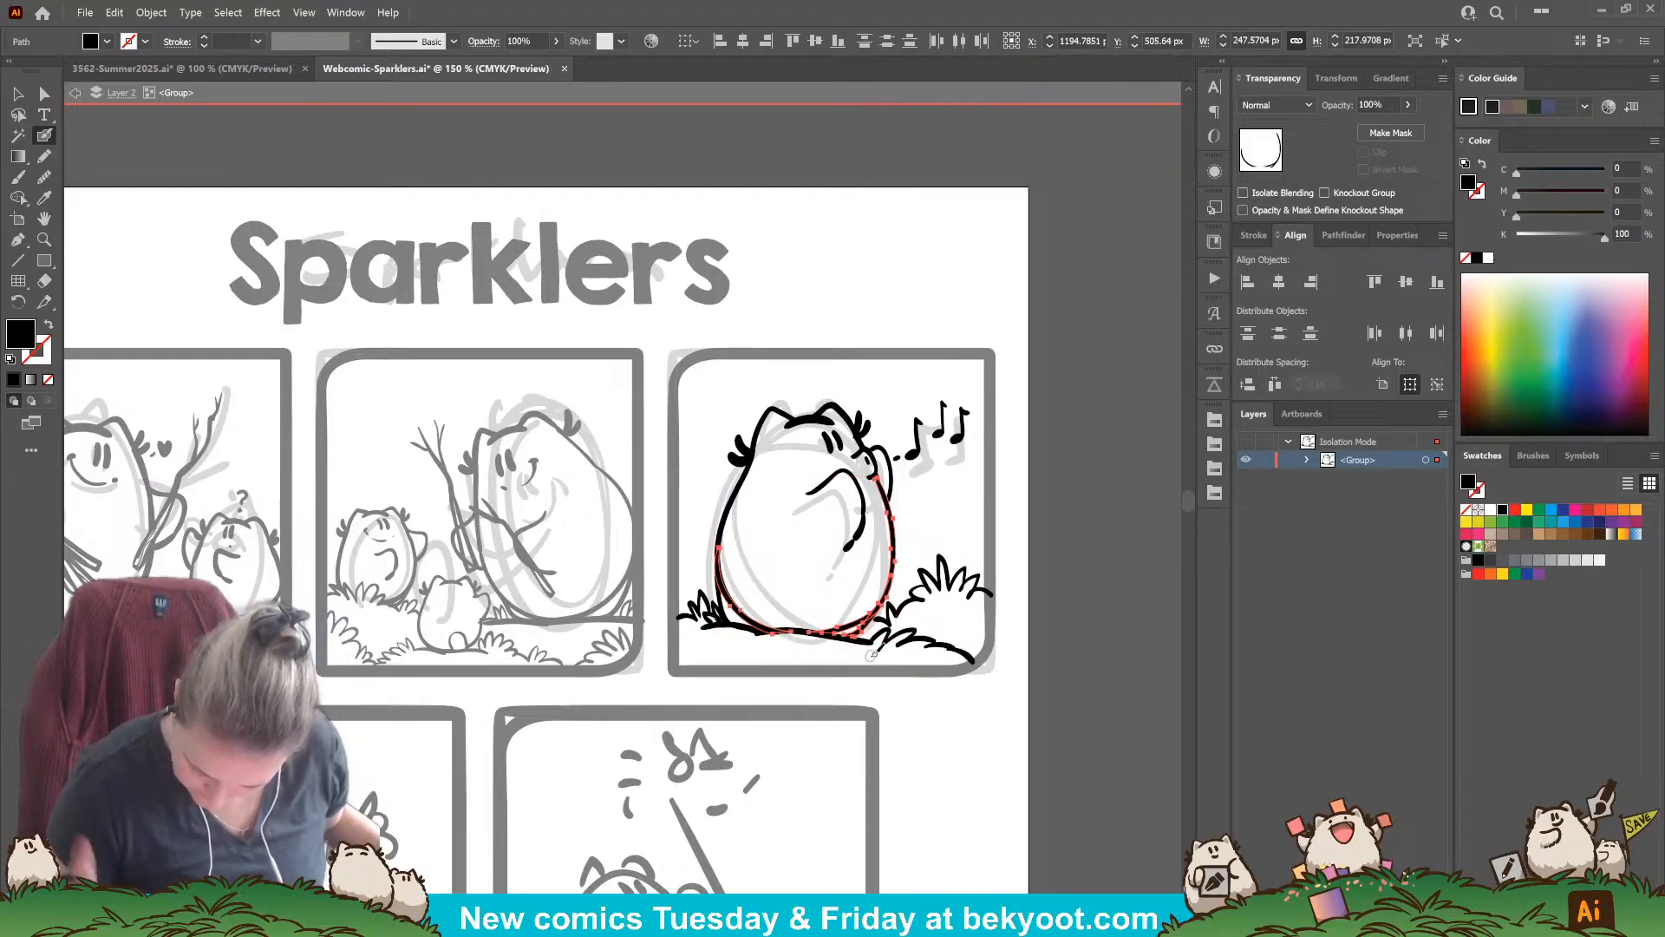
pyautogui.keyDown('ctrl'); pyautogui.click(933, 742); pyautogui.keyUp('ctrl')
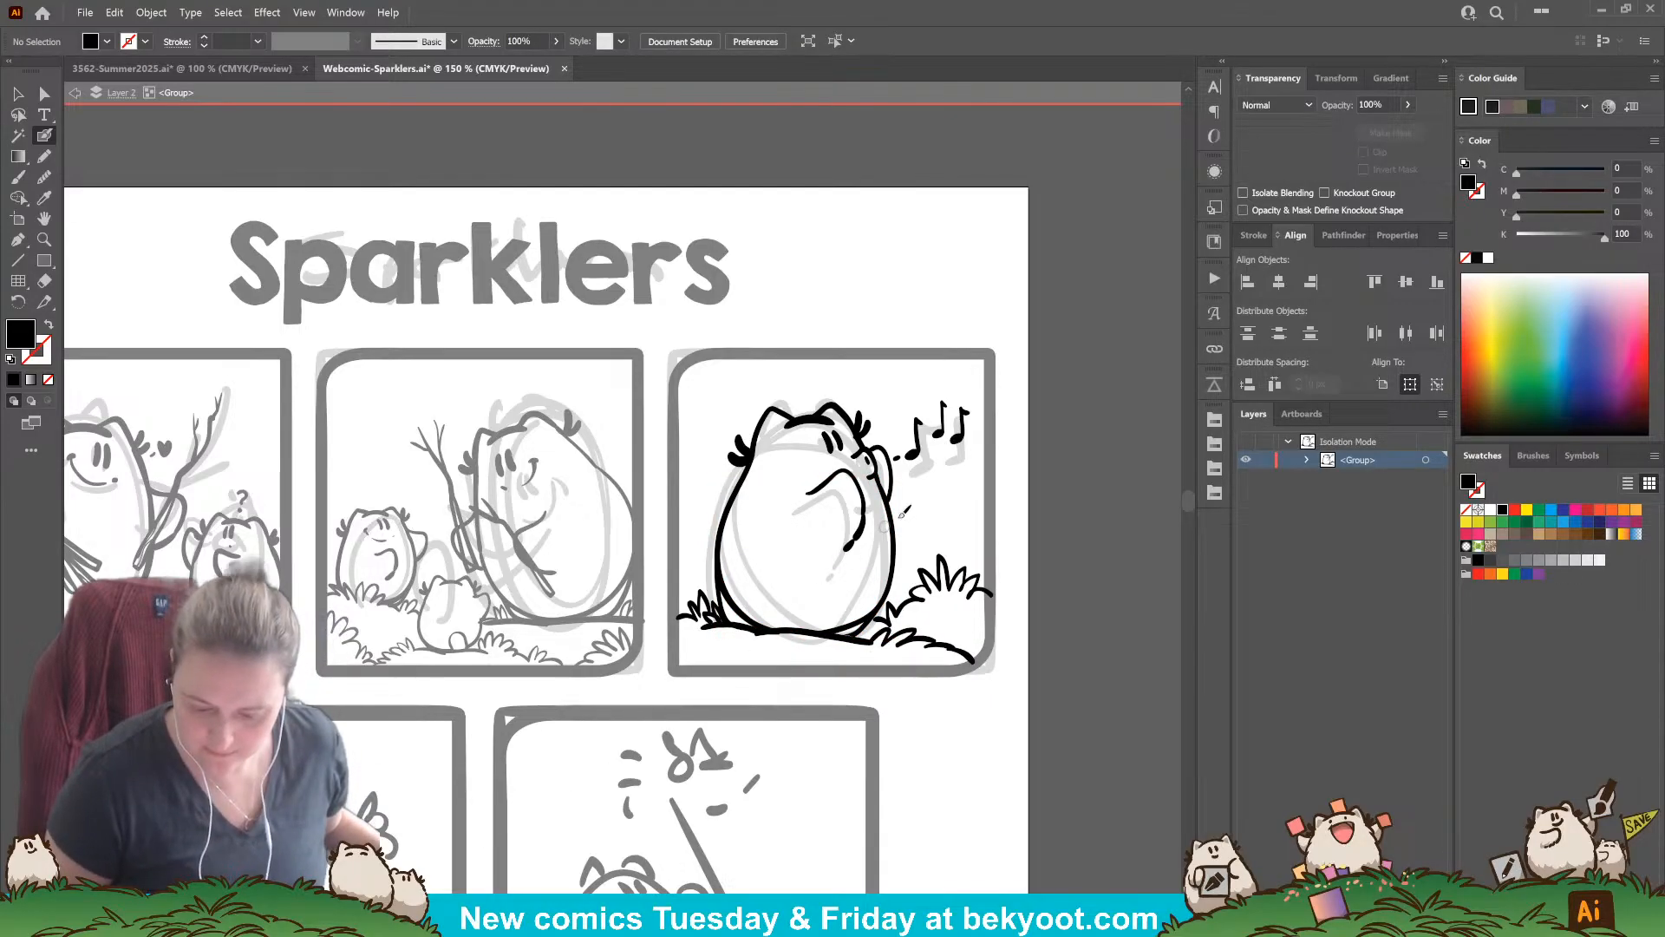
# Step: Nudge the third-panel character's muzzle stroke and small mouth mark slightly, and delete the stray dot by the raised arm
pyautogui.keyDown('ctrl'); pyautogui.click(873, 479); pyautogui.keyUp('ctrl')
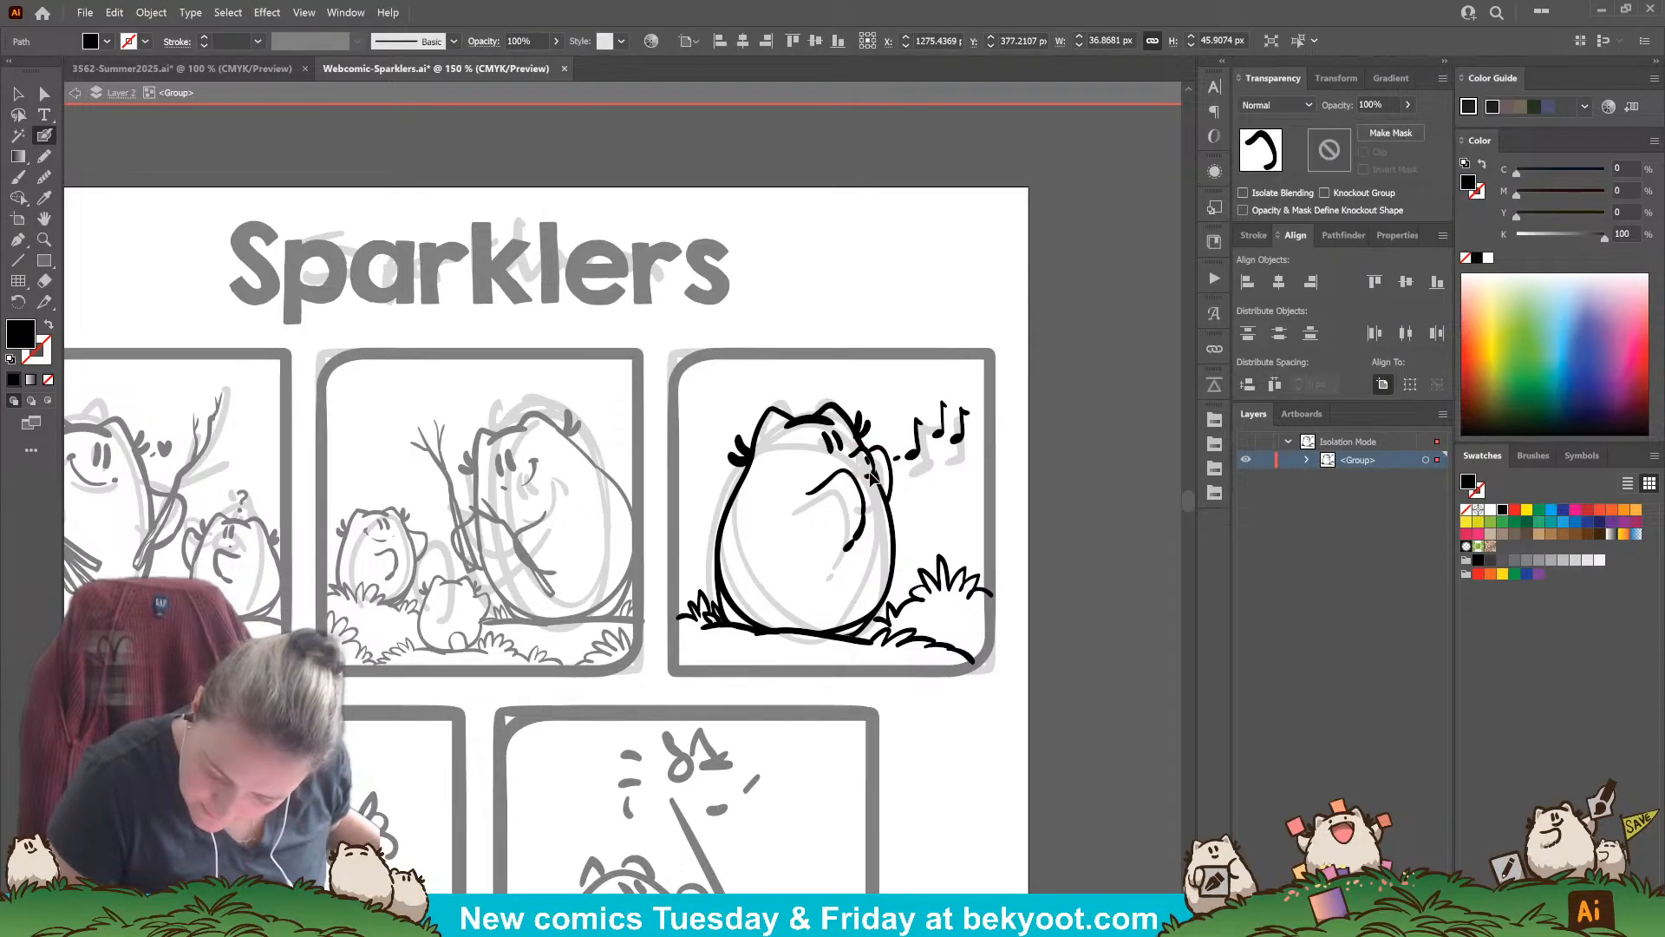
pyautogui.keyDown('ctrl'); pyautogui.click(913, 495); pyautogui.keyUp('ctrl')
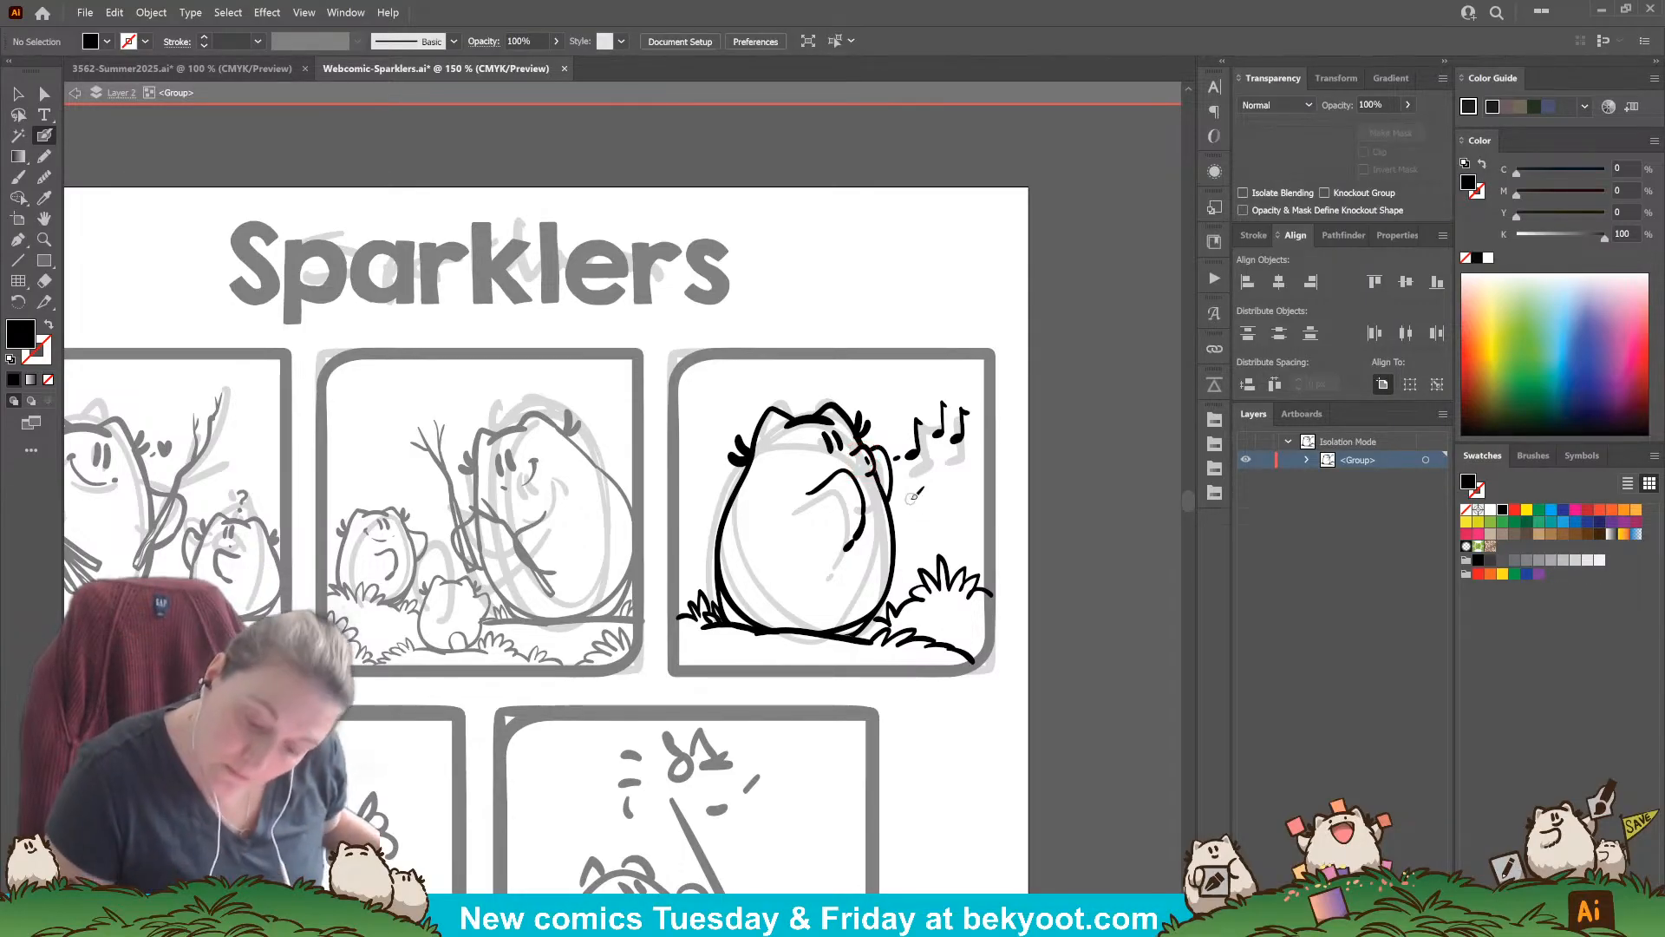
pyautogui.hotkey('ctrl', 'z')
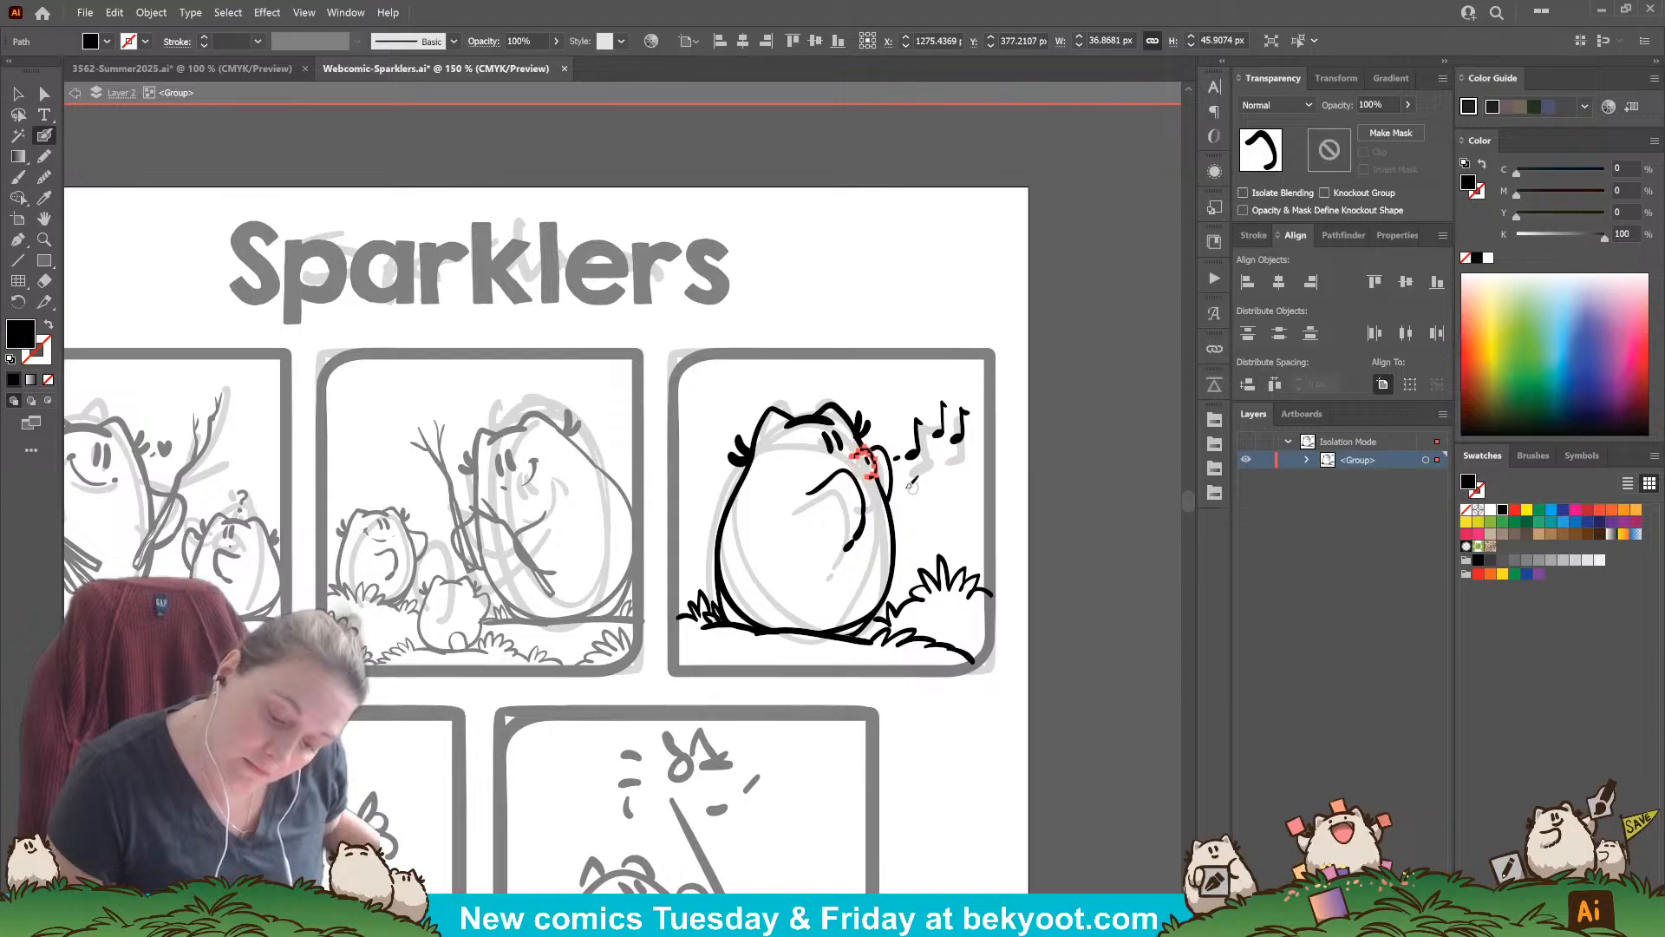
pyautogui.hotkey('ctrl', '+')
pyautogui.hotkey('ctrl', '+')
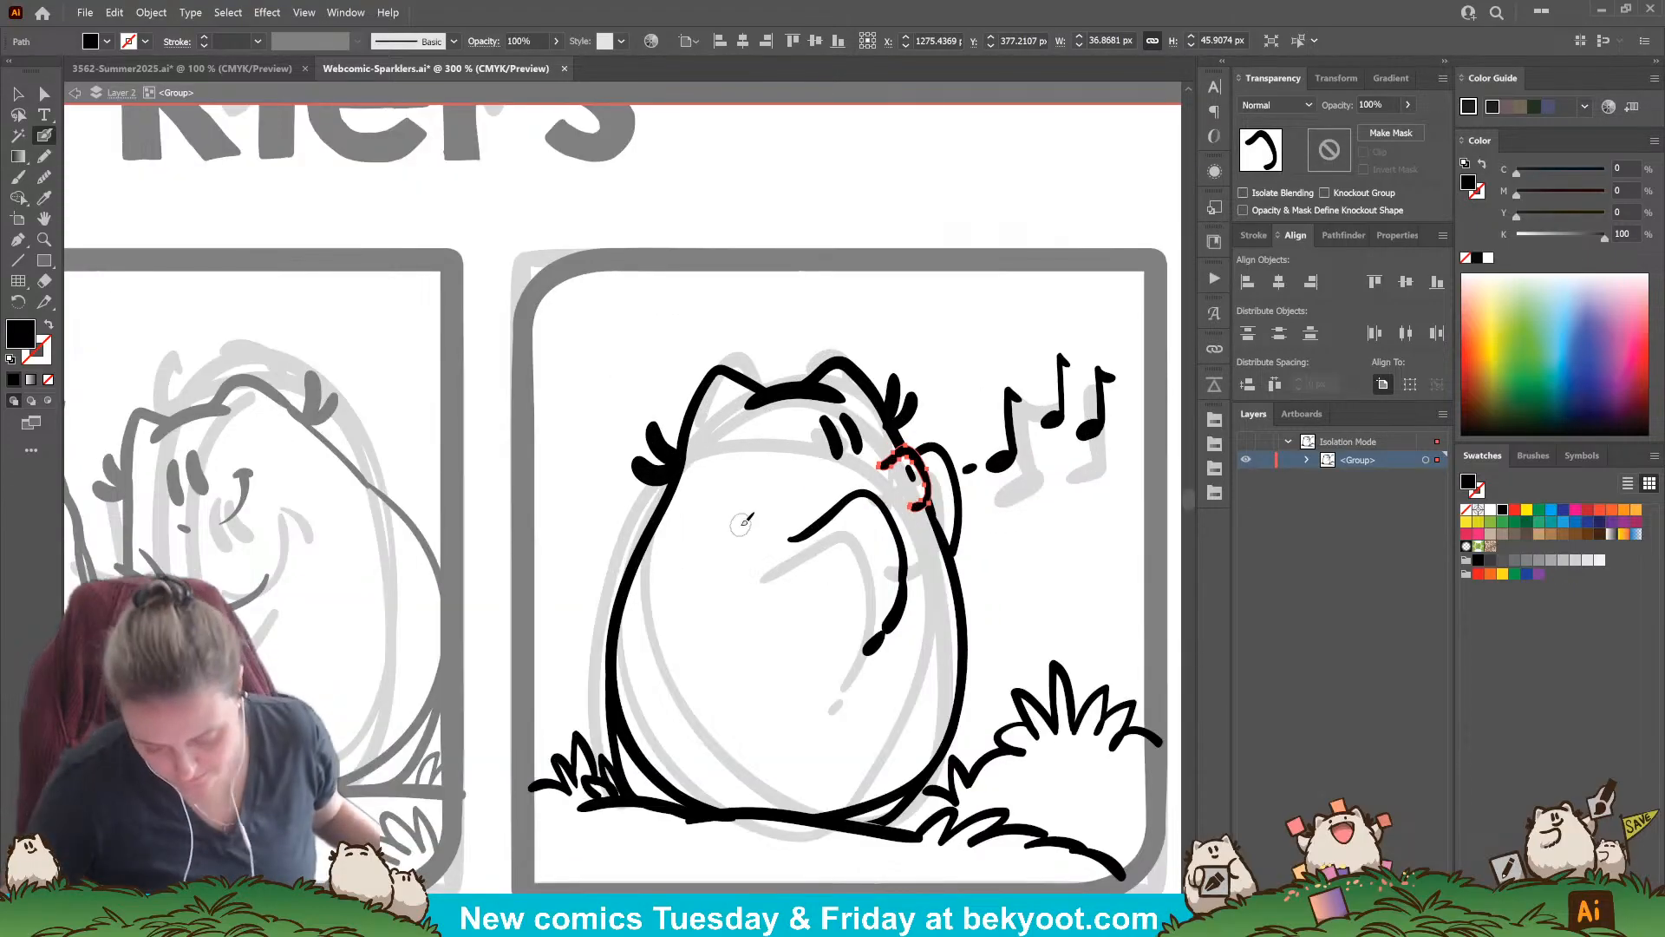
pyautogui.keyDown('ctrl'); pyautogui.keyDown('shift'); pyautogui.click(910, 476); pyautogui.keyUp('shift'); pyautogui.keyUp('ctrl')
pyautogui.moveTo(918, 508); pyautogui.dragTo(922, 501)
pyautogui.keyDown('ctrl'); pyautogui.click(989, 527); pyautogui.keyUp('ctrl')
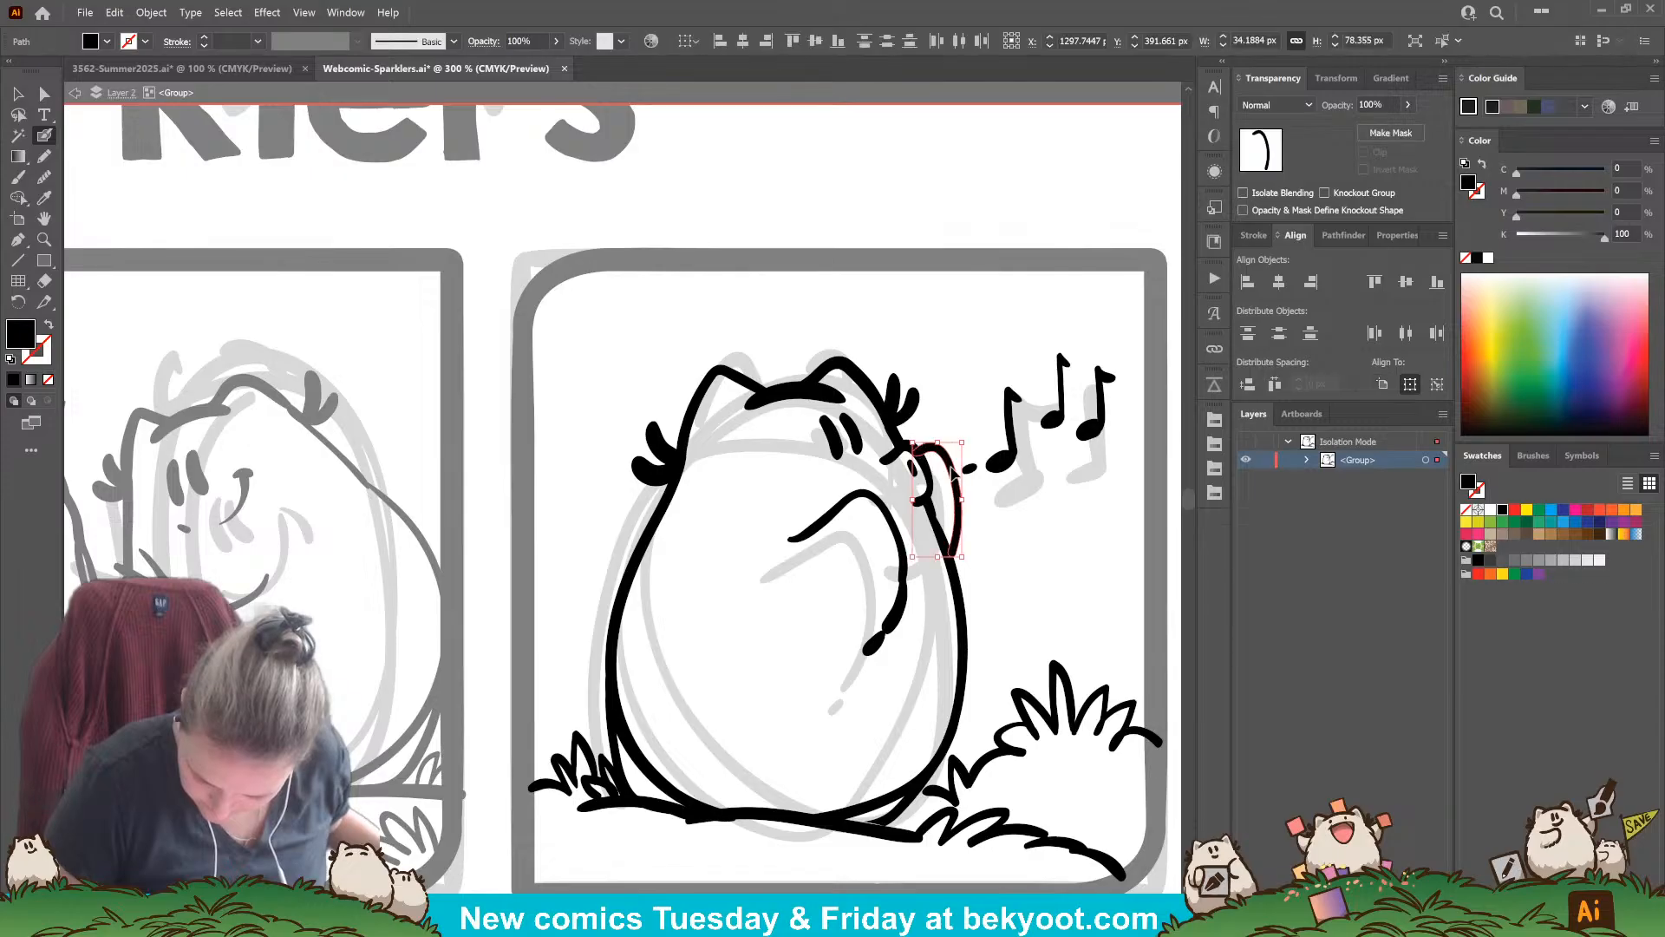
pyautogui.click(954, 457)
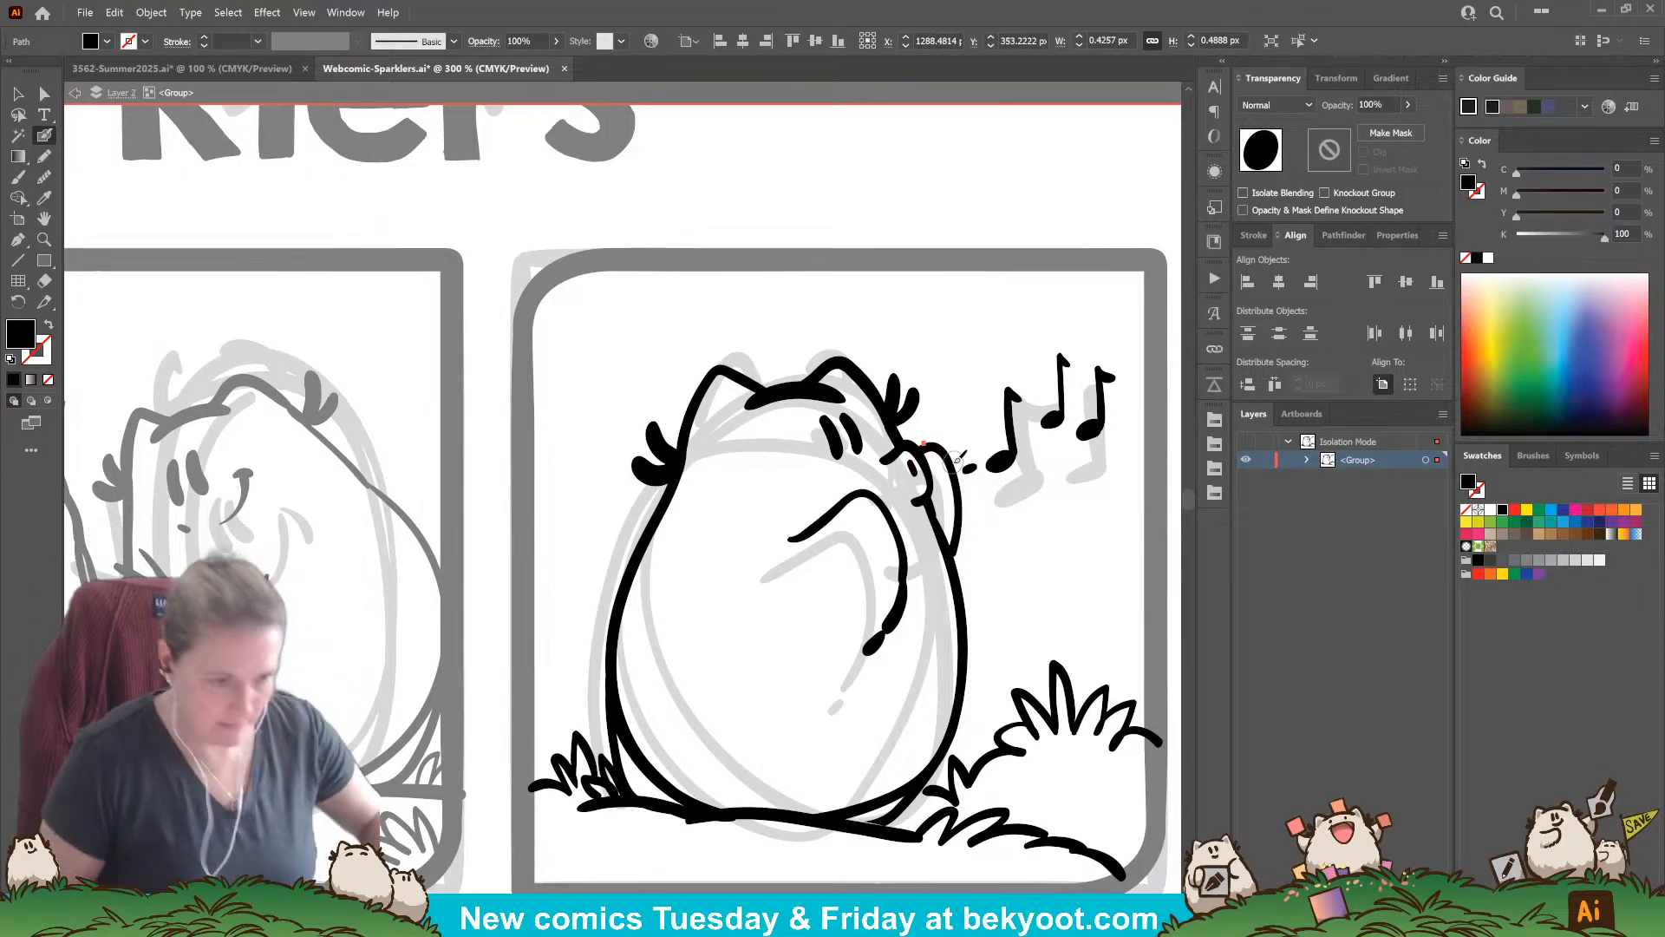
pyautogui.press('Delete')
# Step: Adjust the bulging stroke at the third-panel character's lower right where it meets the ground line
pyautogui.scroll(-1, 808, 503)
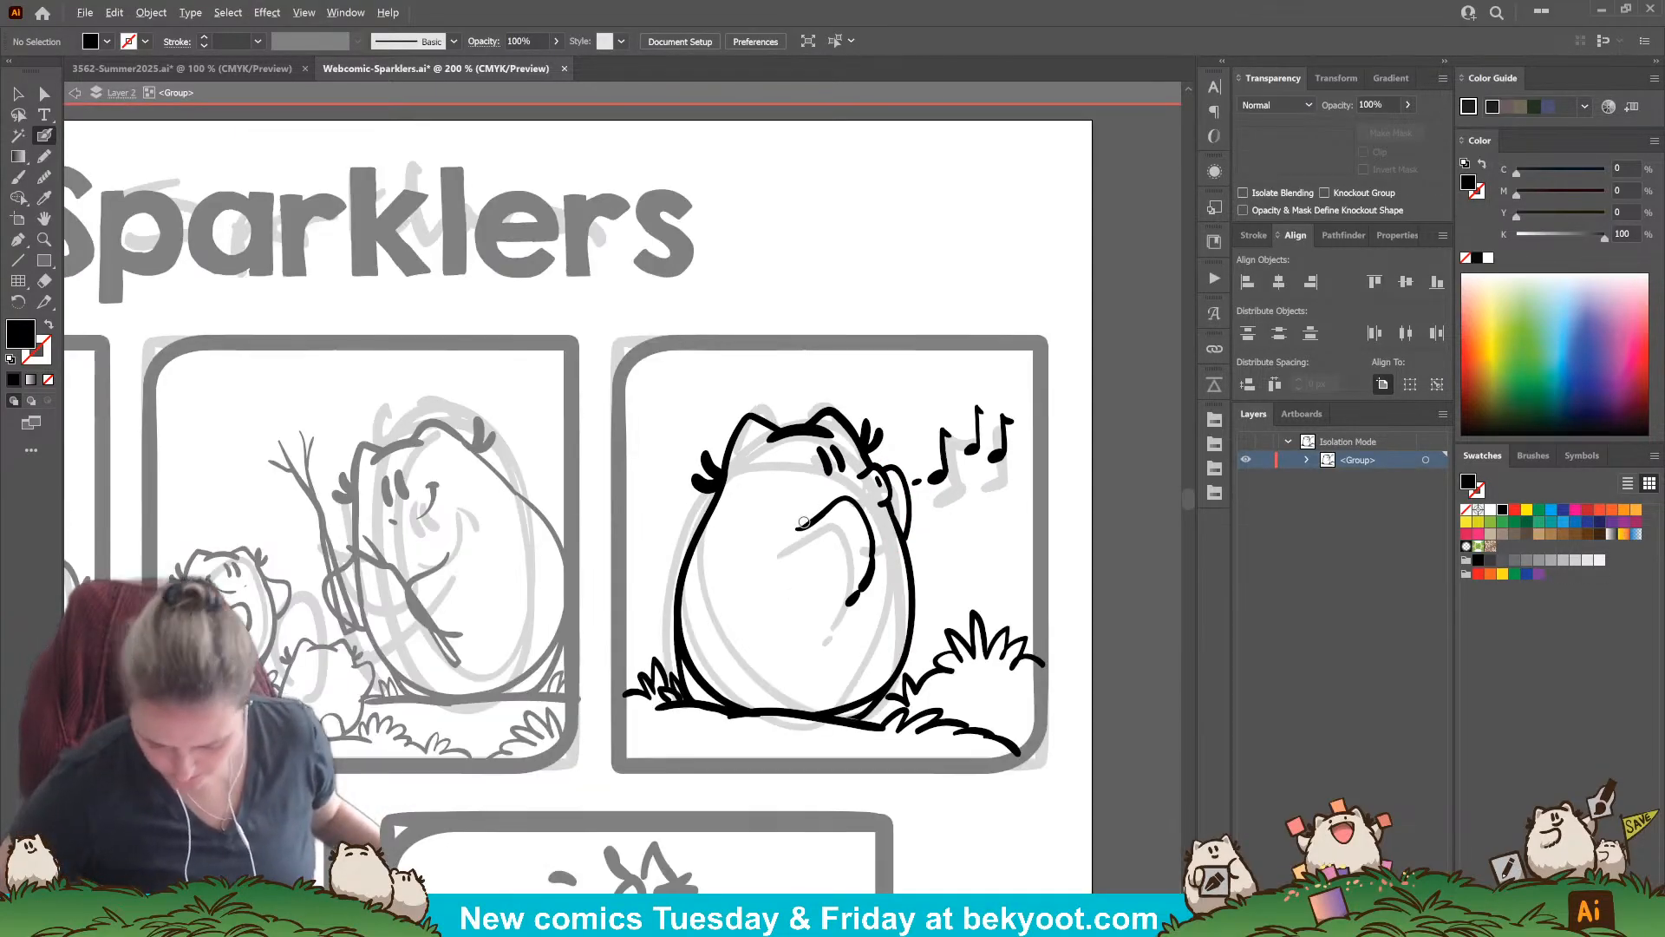
pyautogui.moveTo(882, 785)
pyautogui.mouseDown()
pyautogui.moveTo(910, 603)
pyautogui.moveTo(866, 628)
pyautogui.moveTo(899, 635)
pyautogui.mouseUp()
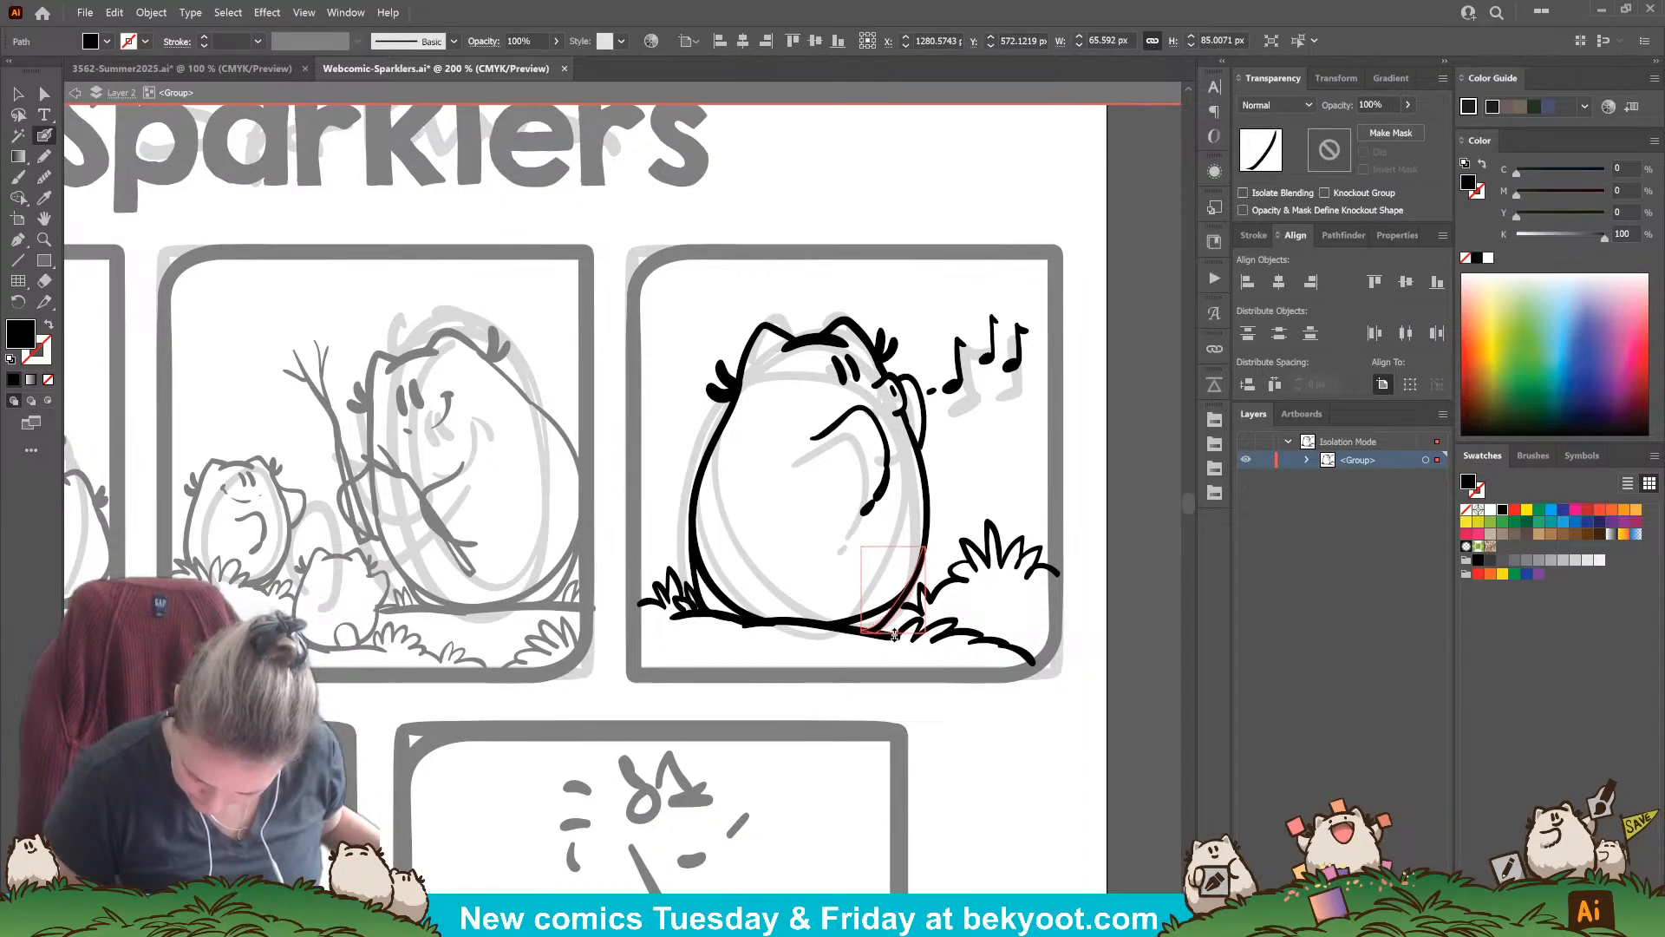
pyautogui.keyDown('ctrl'); pyautogui.click(902, 704); pyautogui.keyUp('ctrl')
pyautogui.moveTo(923, 674); pyautogui.dragTo(924, 677)
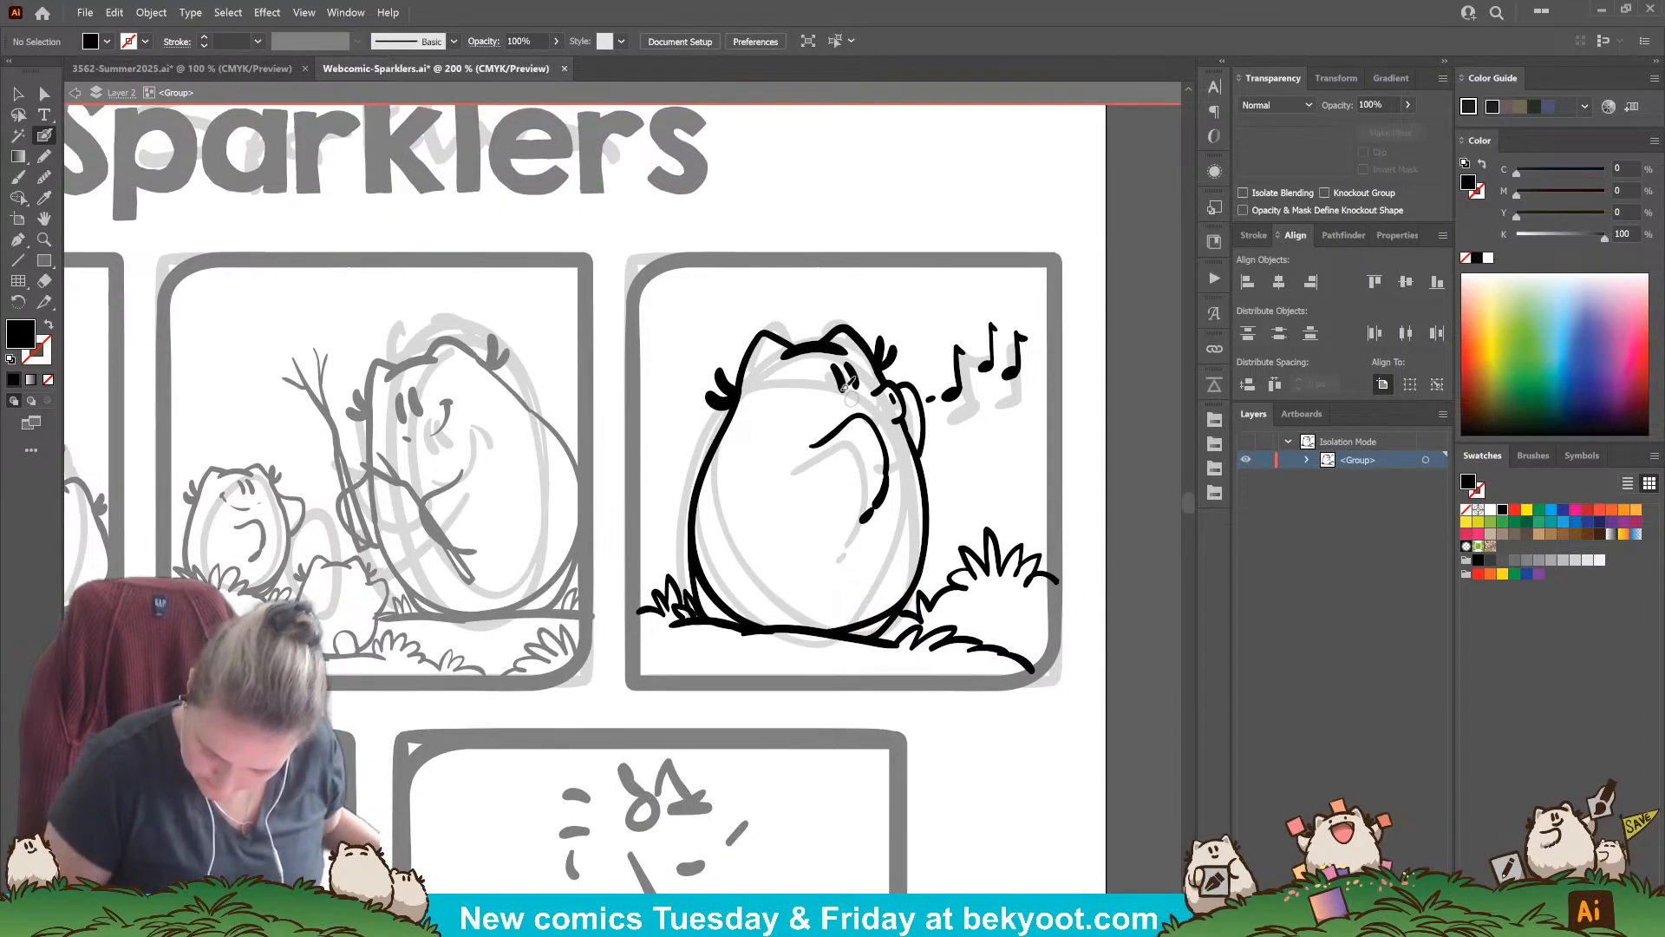
# Step: Delete the third-panel character's eyes and ink bolder ones closer to the right edge of its face
pyautogui.keyDown('ctrl'); pyautogui.click(849, 376); pyautogui.keyUp('ctrl')
pyautogui.press('Delete')
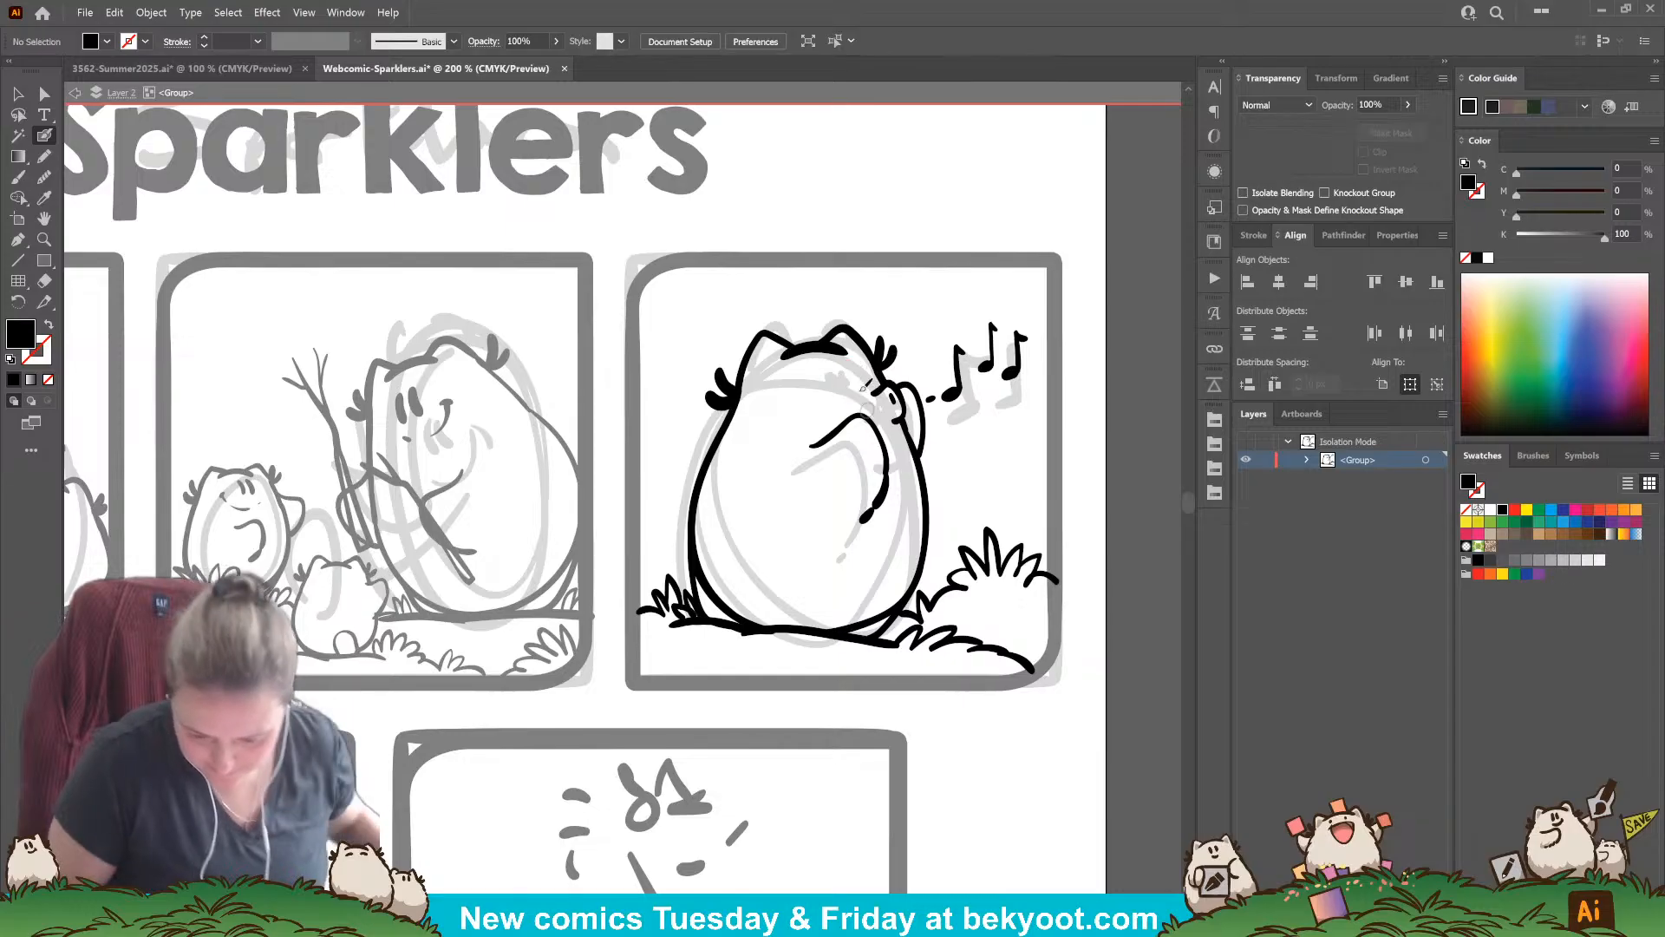
pyautogui.moveTo(813, 382)
pyautogui.mouseDown()
pyautogui.moveTo(854, 371)
pyautogui.moveTo(836, 382)
pyautogui.moveTo(859, 389)
pyautogui.moveTo(839, 390)
pyautogui.moveTo(863, 388)
pyautogui.mouseUp()
pyautogui.hotkey('ctrl', 'z')
pyautogui.hotkey('ctrl', 'z')
pyautogui.hotkey('ctrl', 'z')
pyautogui.hotkey('ctrl', 'z')
pyautogui.hotkey('ctrl', 'z')
pyautogui.hotkey('ctrl', 'z')
pyautogui.hotkey('ctrl', 'z')
pyautogui.hotkey('ctrl', 'z')
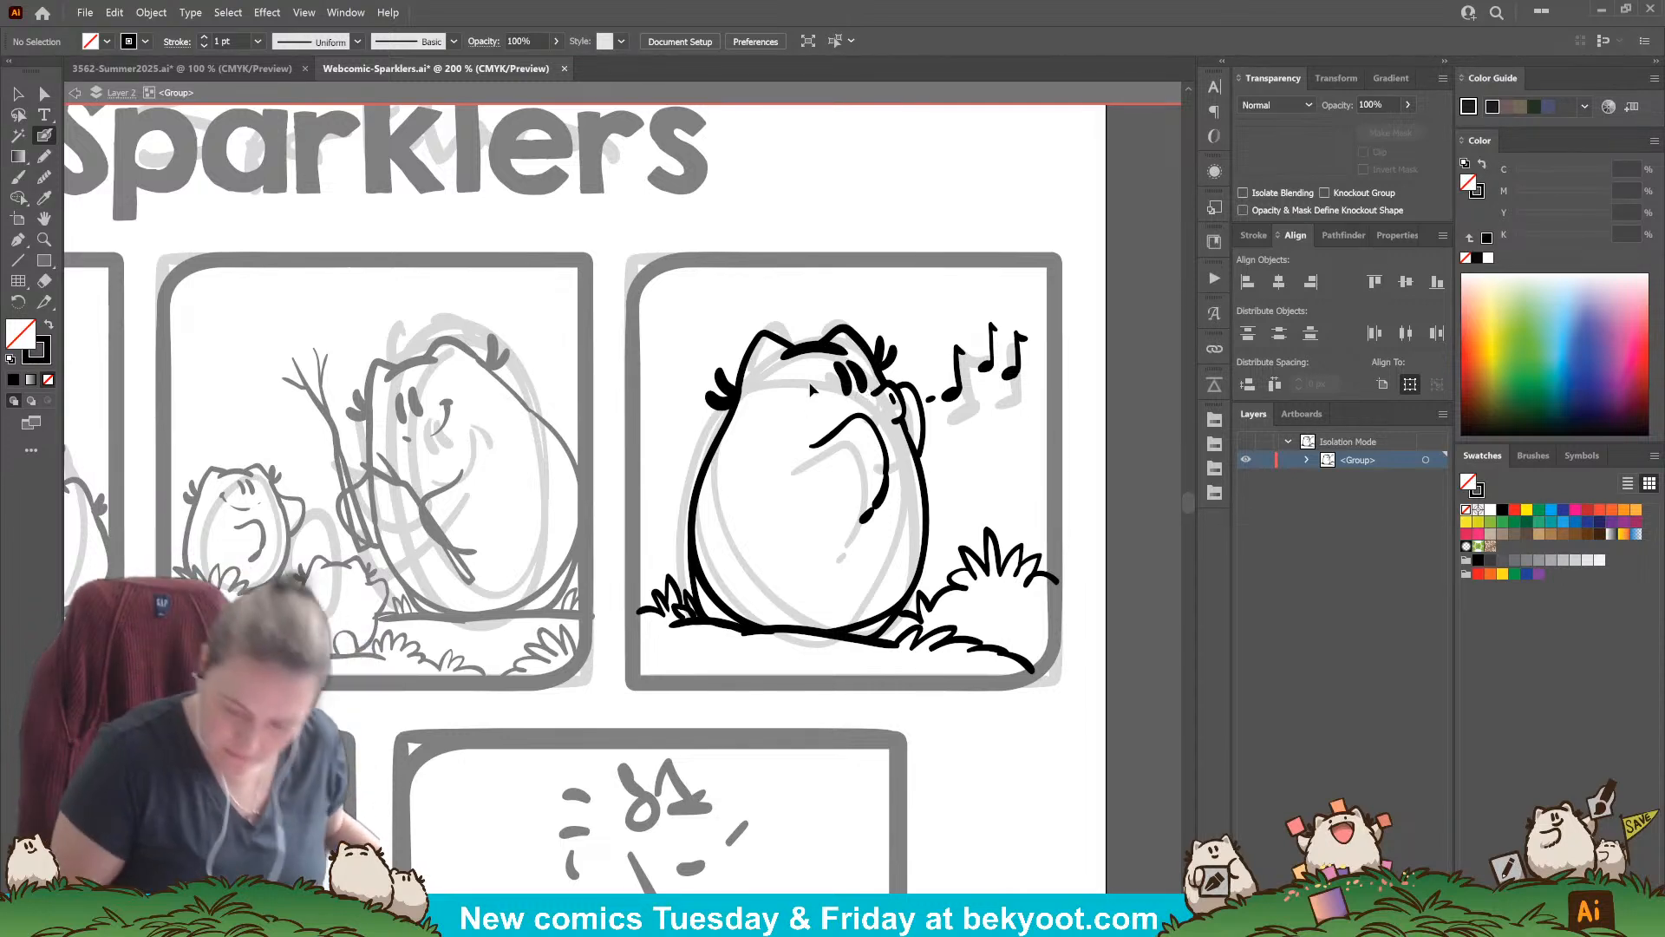
# Step: Undo the bolder eyes on the third-panel character to bring back its earlier pair of eyes
pyautogui.hotkey('ctrl', 'z')
pyautogui.hotkey('ctrl', 'z')
pyautogui.hotkey('ctrl', 'z')
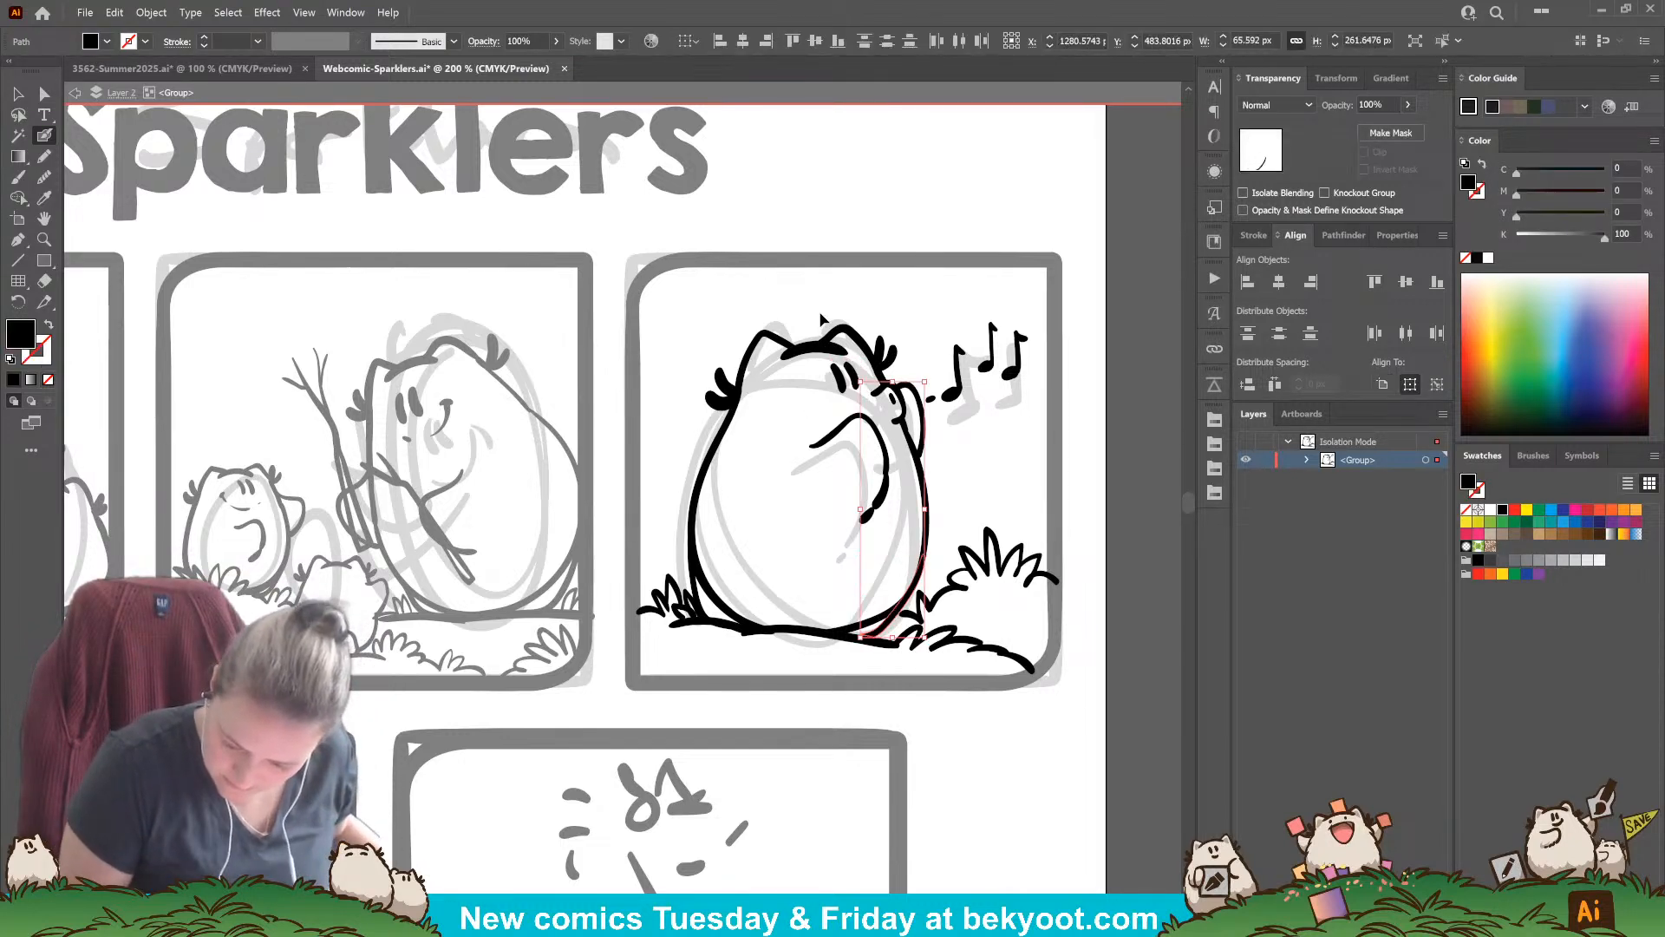
pyautogui.hotkey('ctrl', 'z')
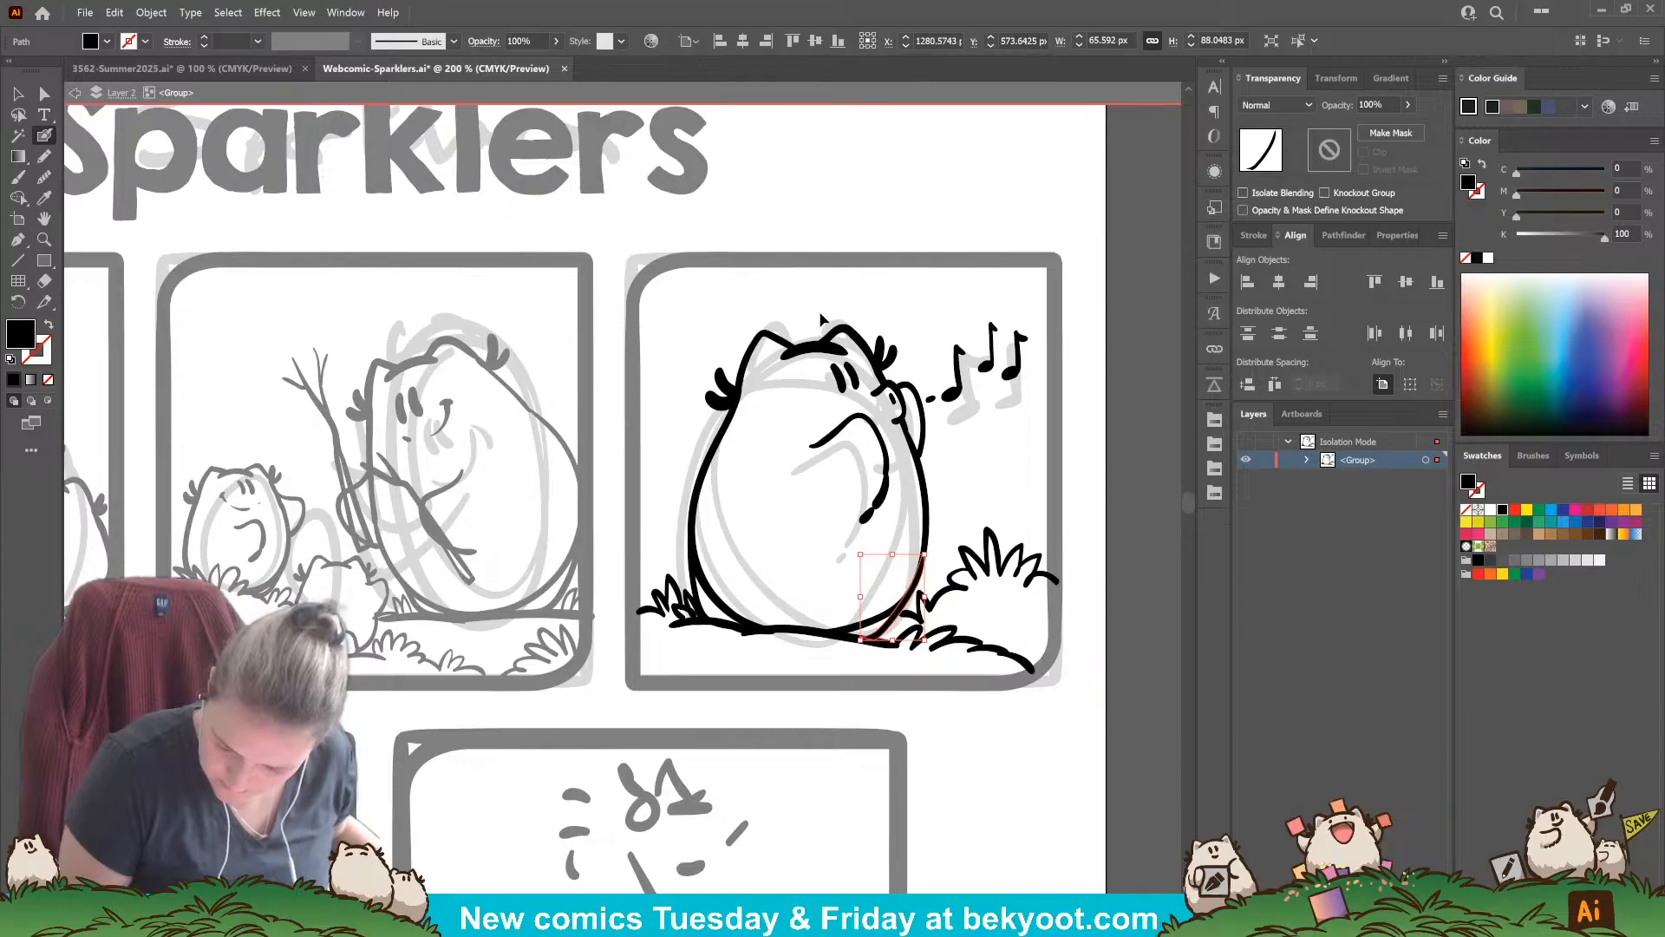
pyautogui.hotkey('ctrl', 'z')
pyautogui.hotkey('ctrl', 'z')
pyautogui.hotkey('ctrl', 'z')
pyautogui.hotkey('ctrl', 'z')
pyautogui.hotkey('ctrl', 'z')
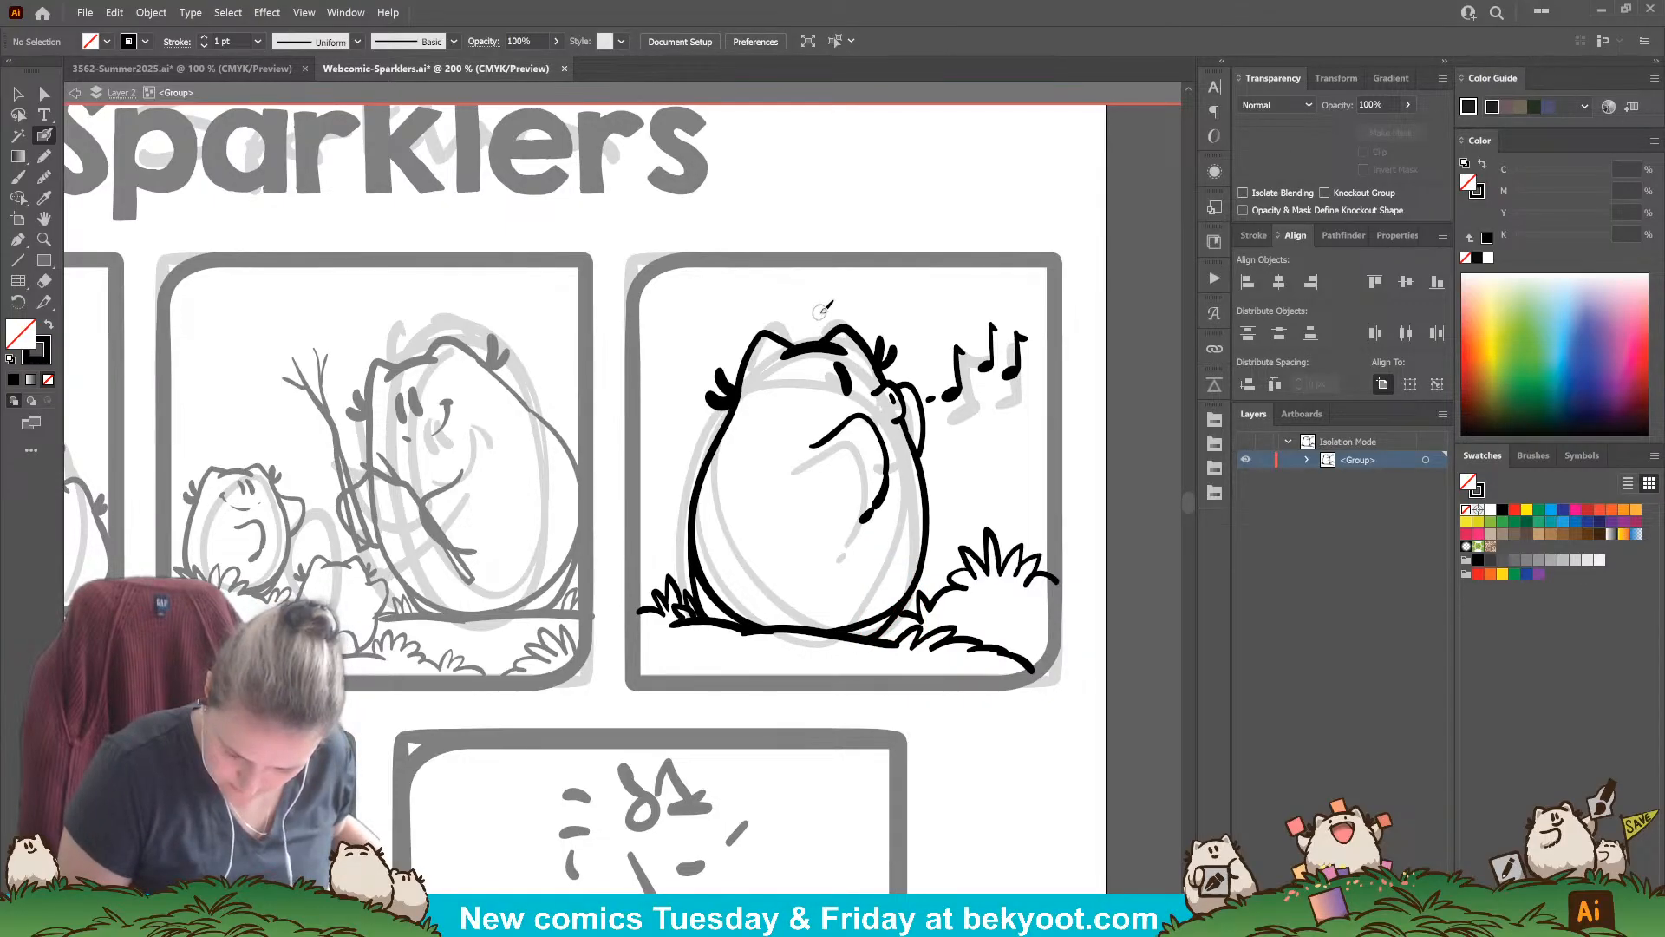
pyautogui.hotkey('ctrl', 'z')
pyautogui.hotkey('ctrl', 'z')
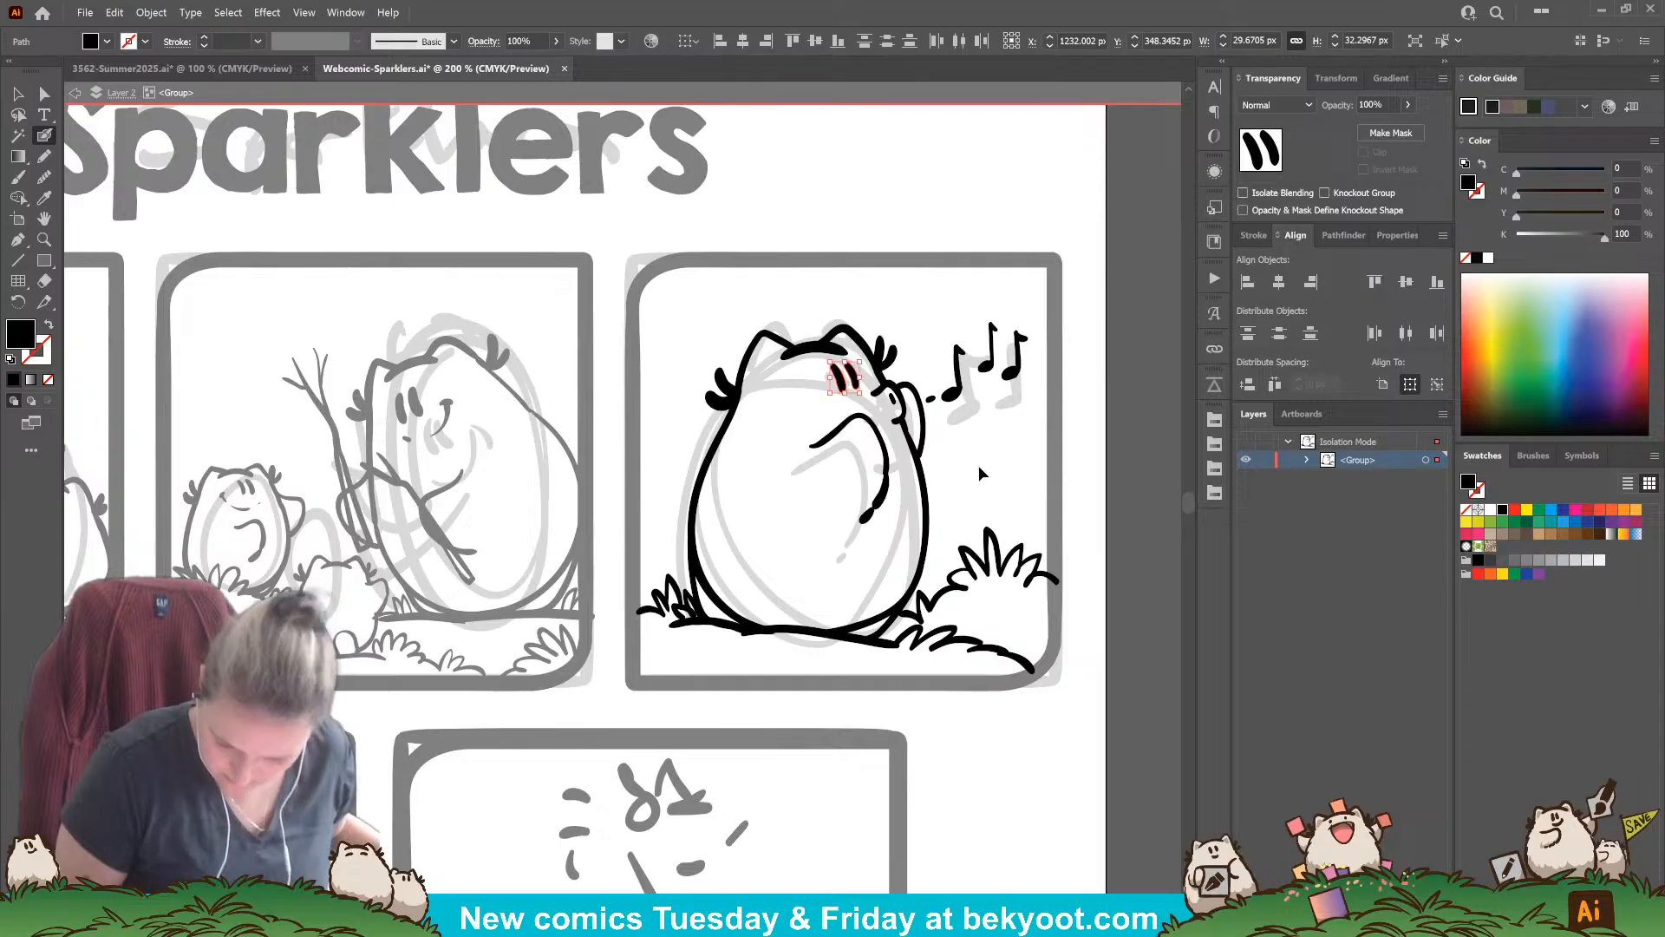
pyautogui.keyDown('ctrl'); pyautogui.click(978, 463); pyautogui.keyUp('ctrl')
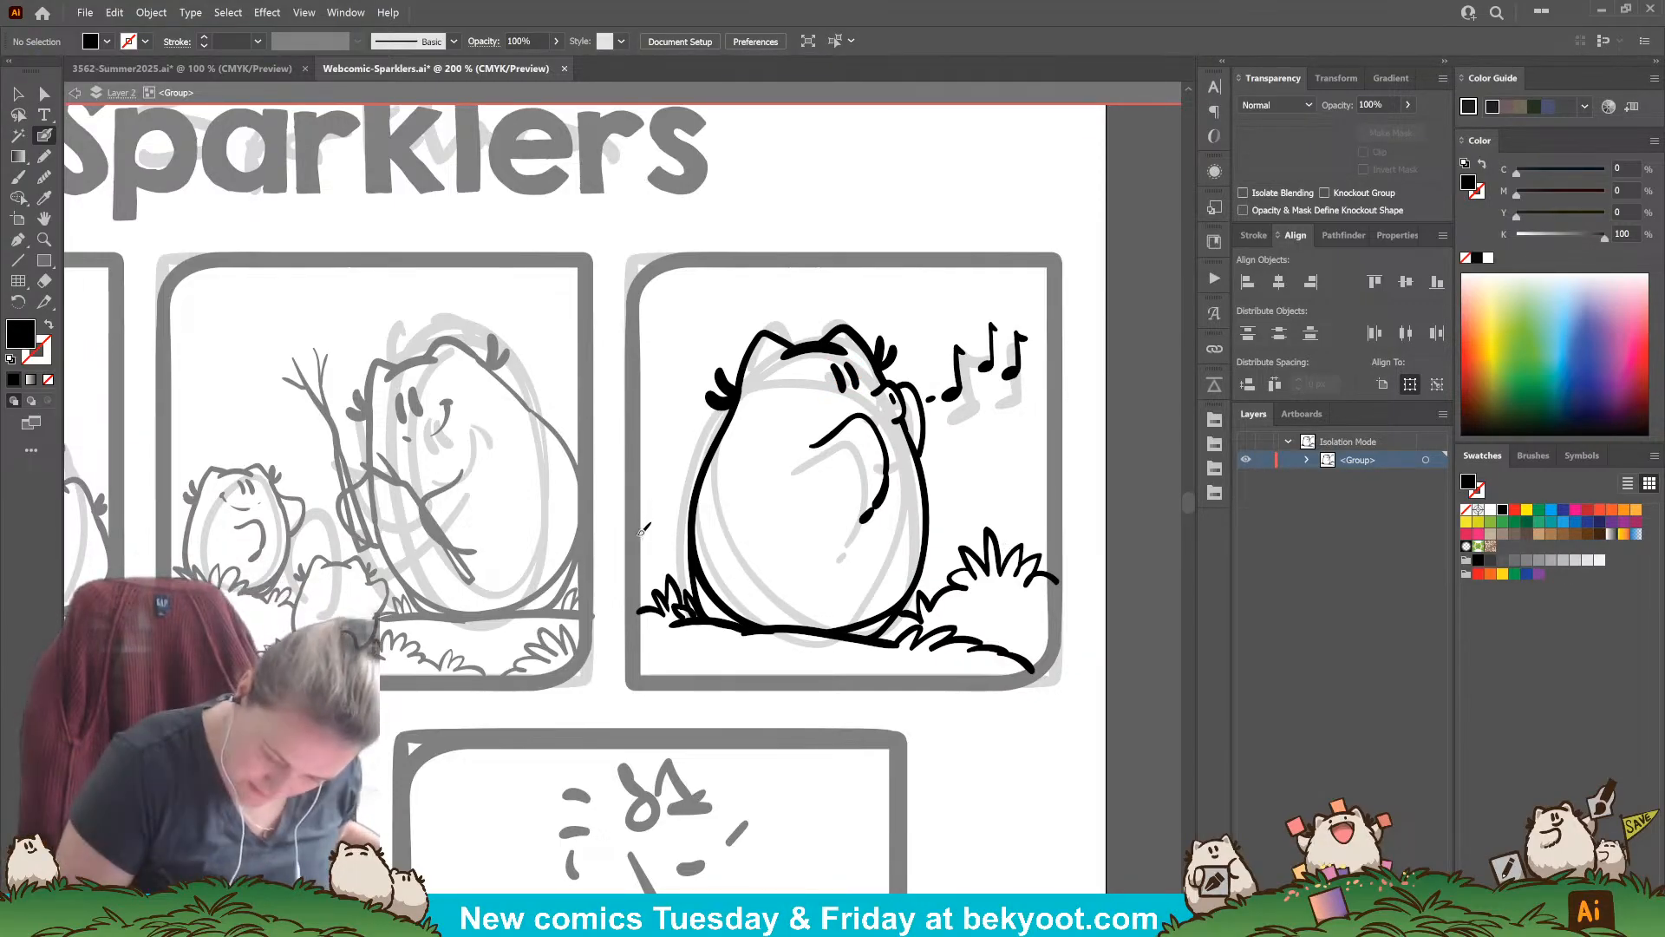
# Step: Ink grass tufts beside the third-panel character along the panel's left edge and across the lower-left foreground
pyautogui.moveTo(645, 496)
pyautogui.mouseDown()
pyautogui.moveTo(649, 524)
pyautogui.moveTo(691, 546)
pyautogui.mouseUp()
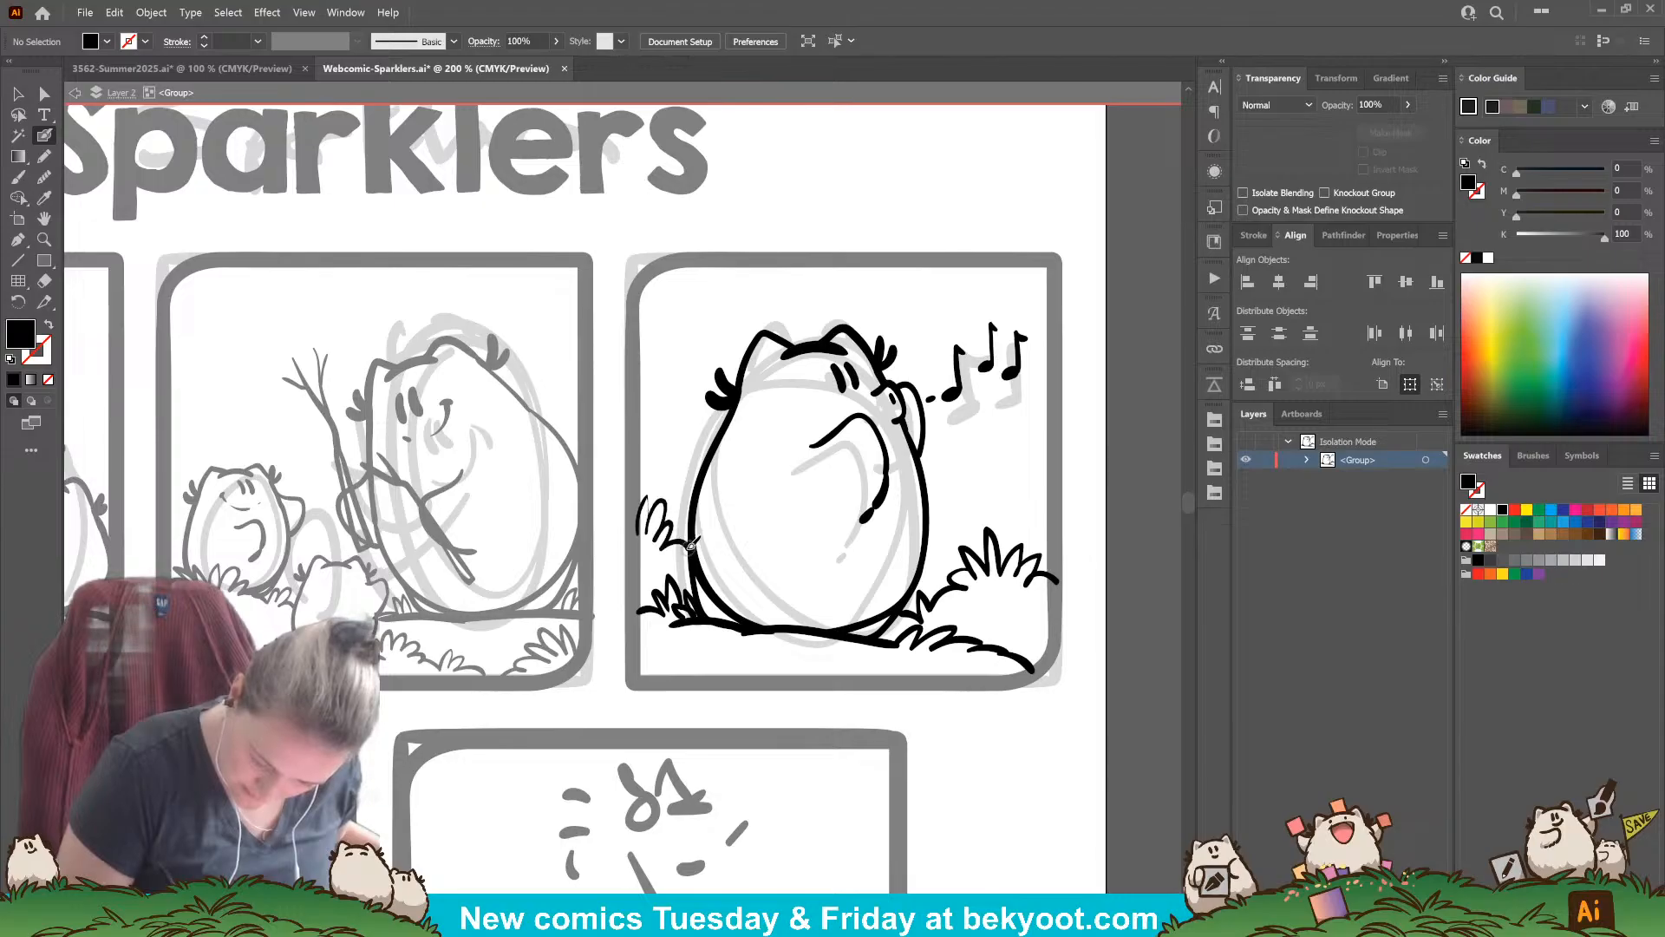
pyautogui.moveTo(776, 702); pyautogui.dragTo(775, 663)
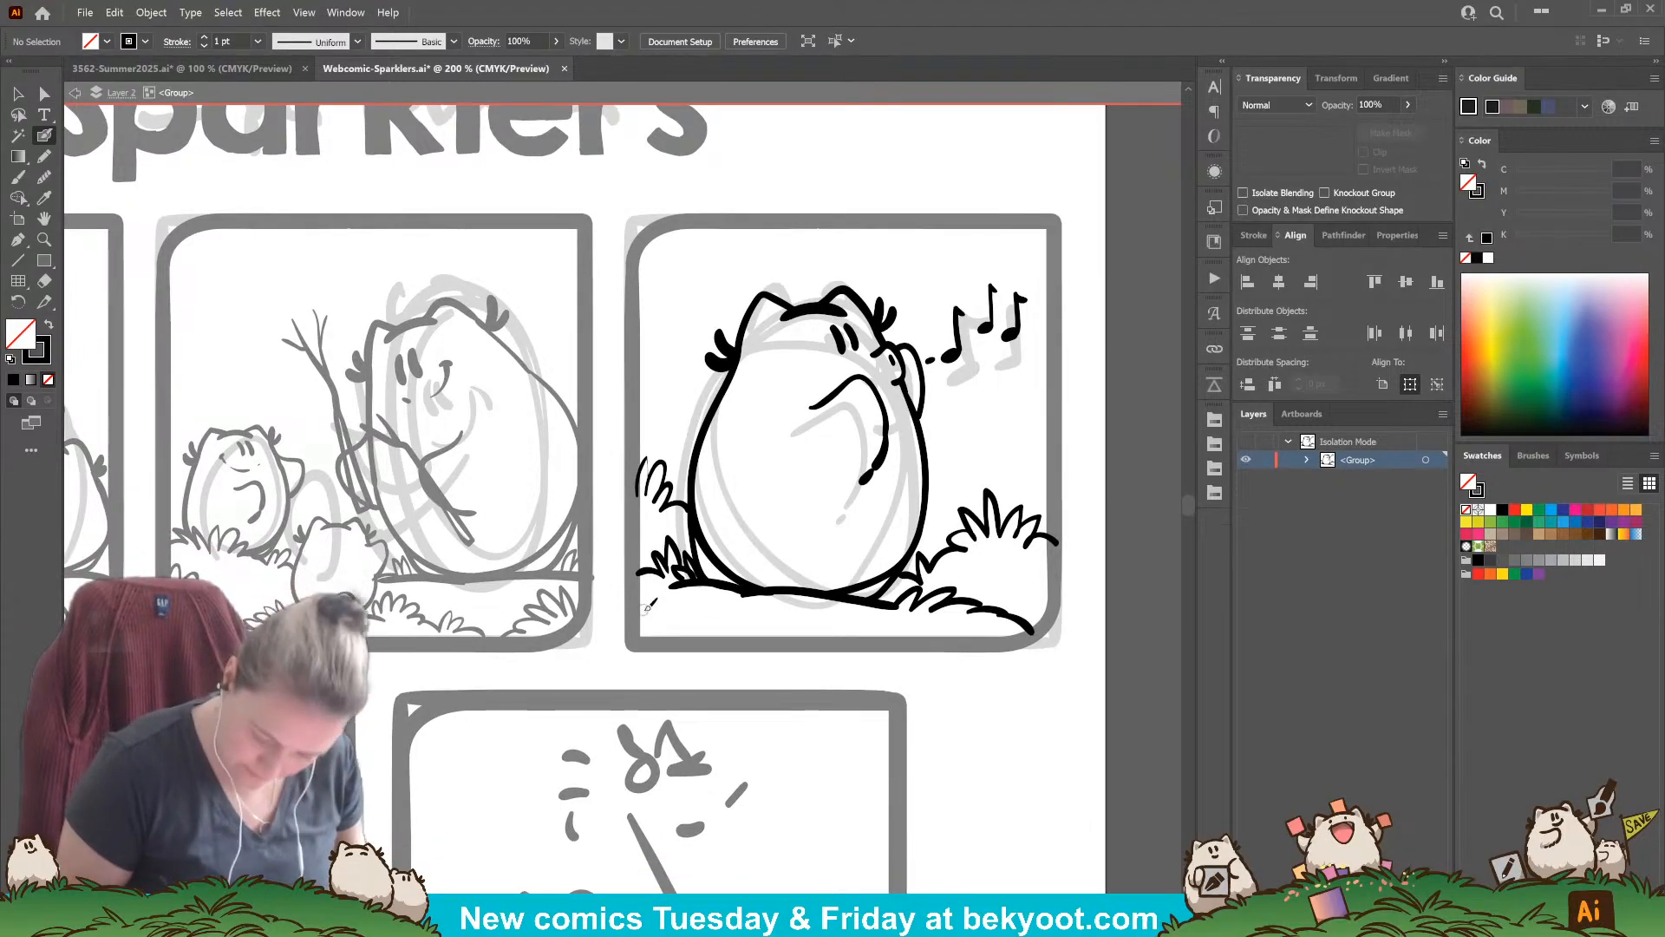
pyautogui.moveTo(650, 598)
pyautogui.mouseDown()
pyautogui.moveTo(747, 618)
pyautogui.moveTo(734, 610)
pyautogui.moveTo(720, 634)
pyautogui.moveTo(757, 621)
pyautogui.mouseUp()
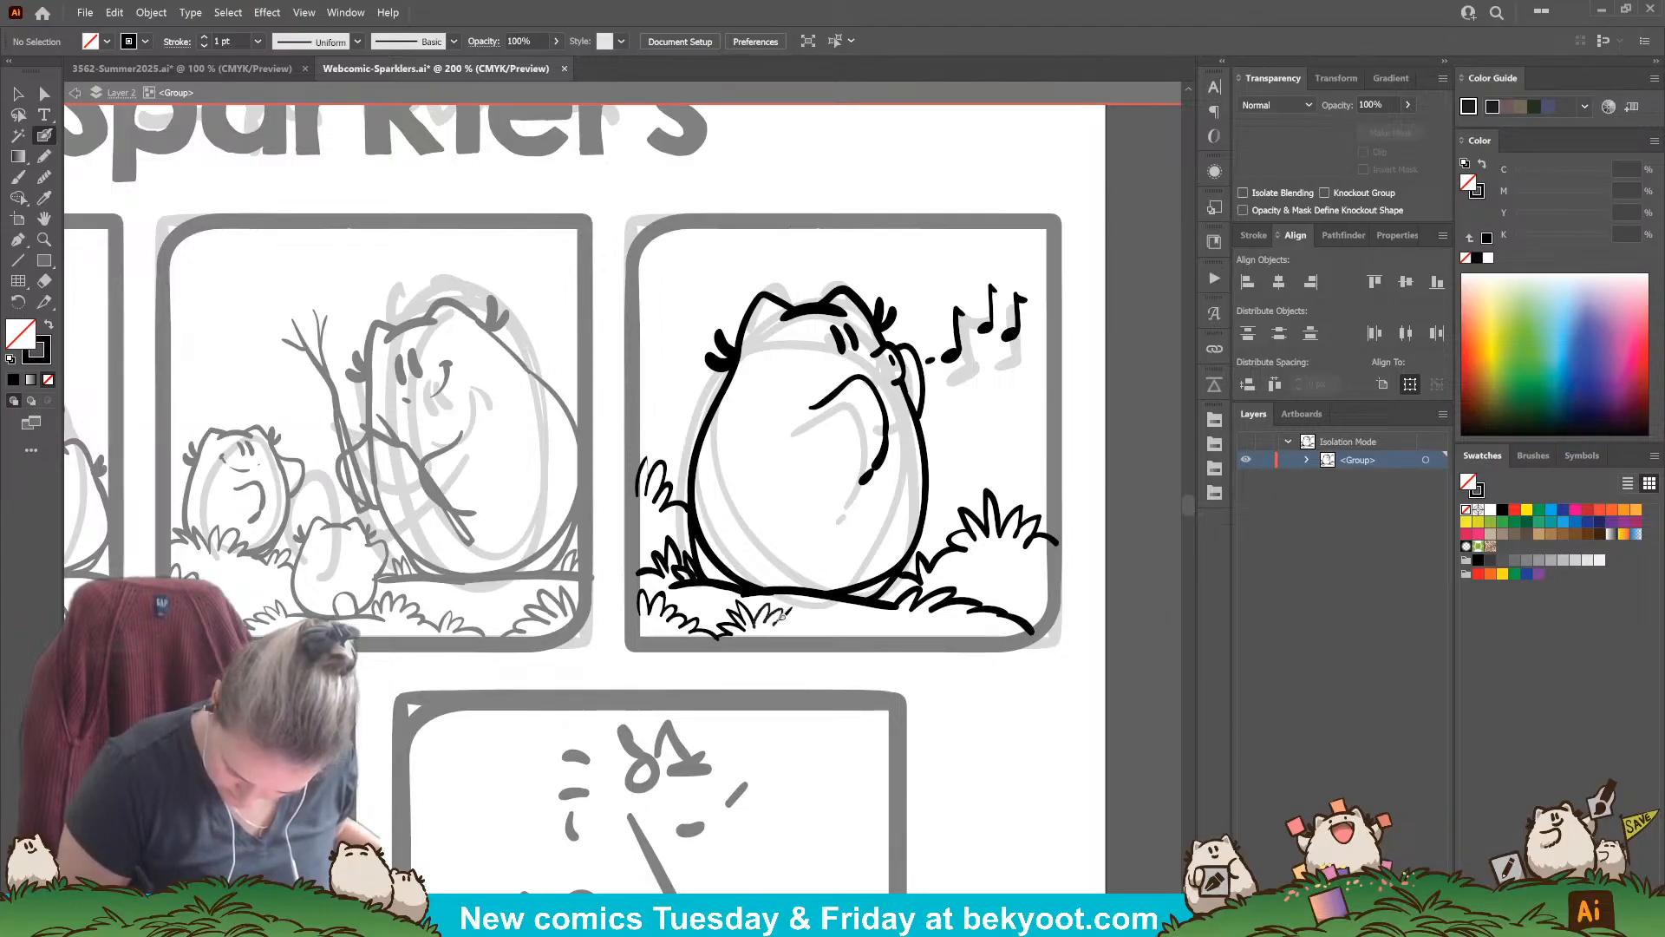
pyautogui.hscroll(3, 806, 629)
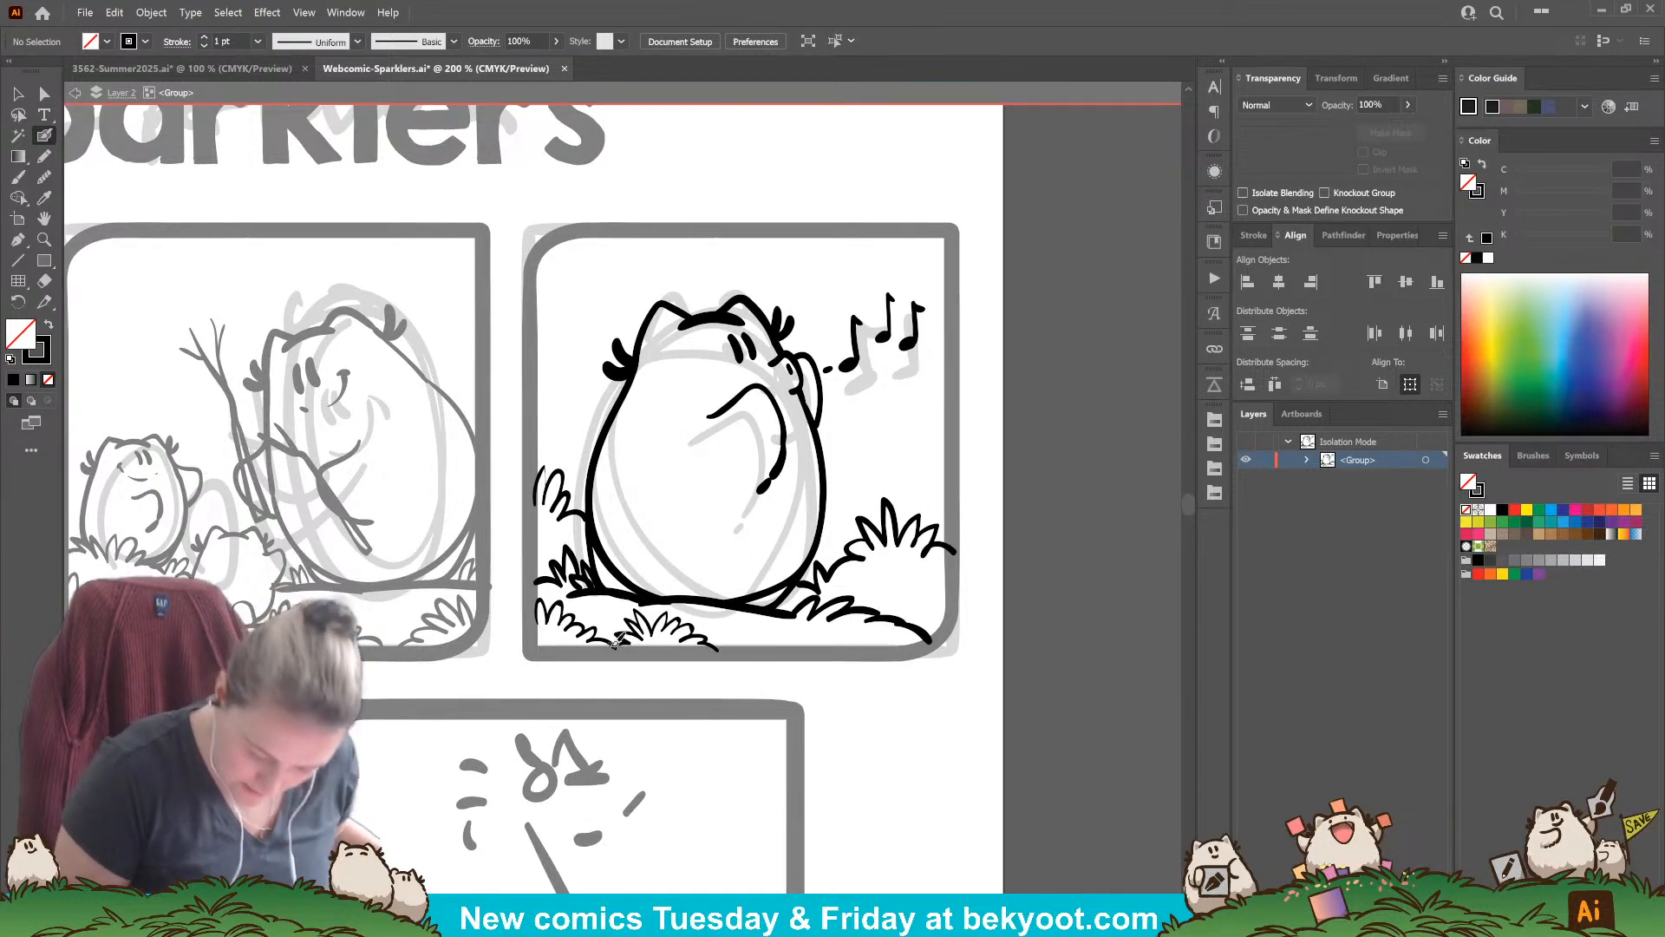
# Step: Refine the third-panel character's lower-left body stroke where its base meets the ground line
pyautogui.keyDown('ctrl'); pyautogui.click(633, 585); pyautogui.keyUp('ctrl')
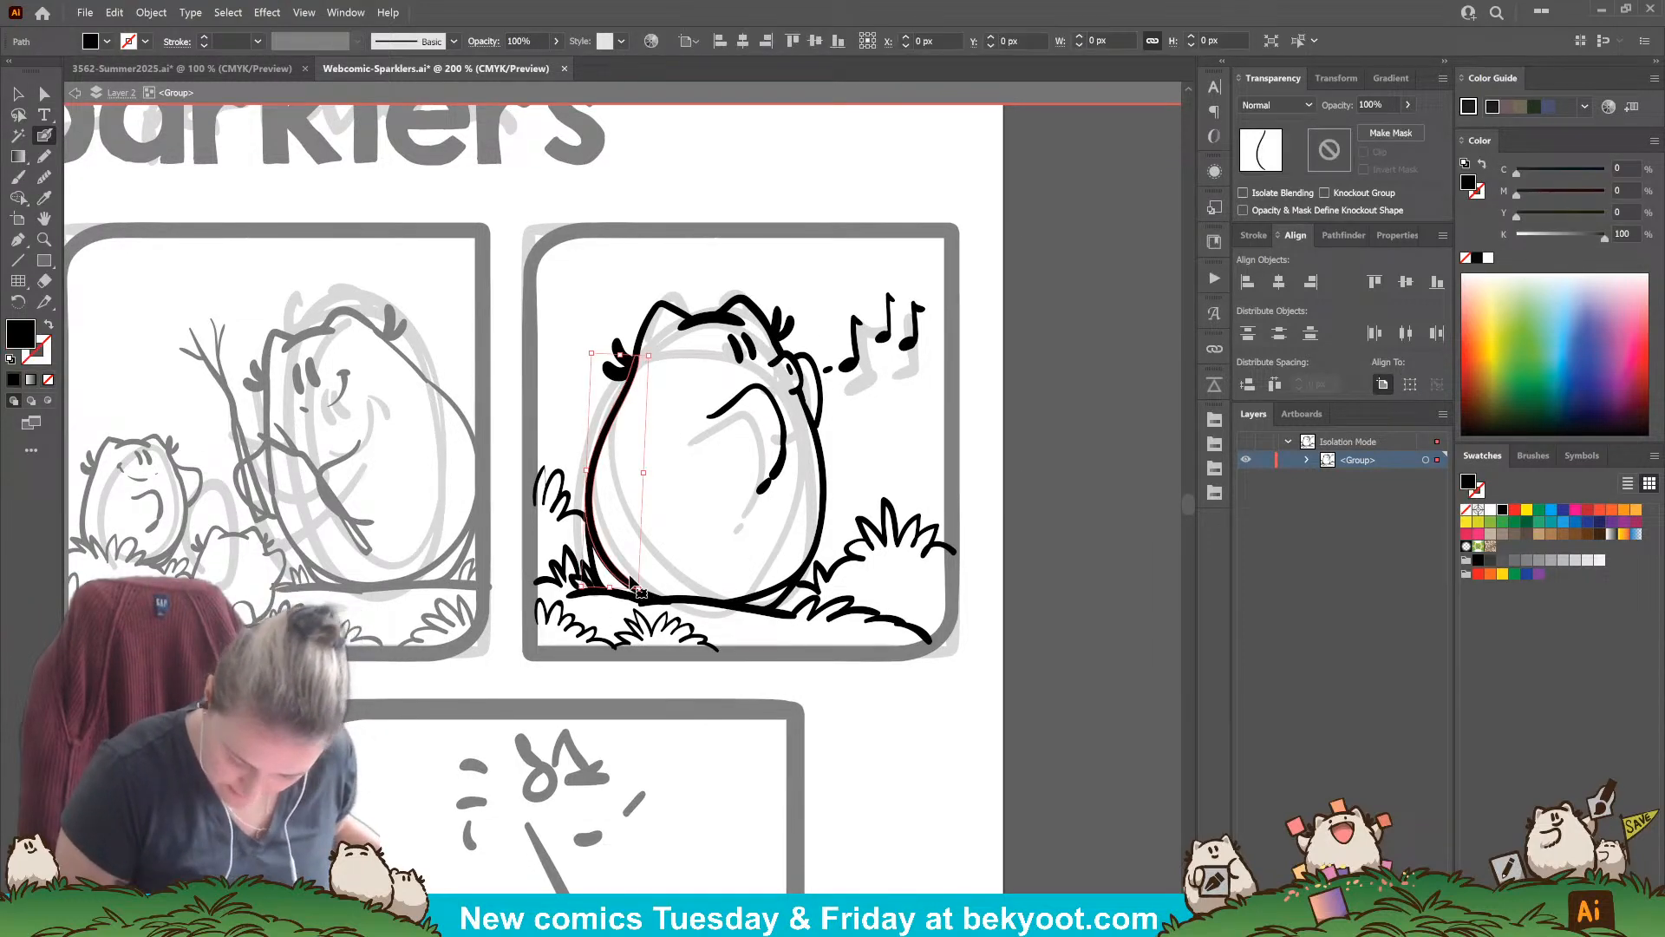
pyautogui.keyDown('ctrl'); pyautogui.click(700, 552); pyautogui.keyUp('ctrl')
pyautogui.keyDown('ctrl'); pyautogui.click(643, 596); pyautogui.keyUp('ctrl')
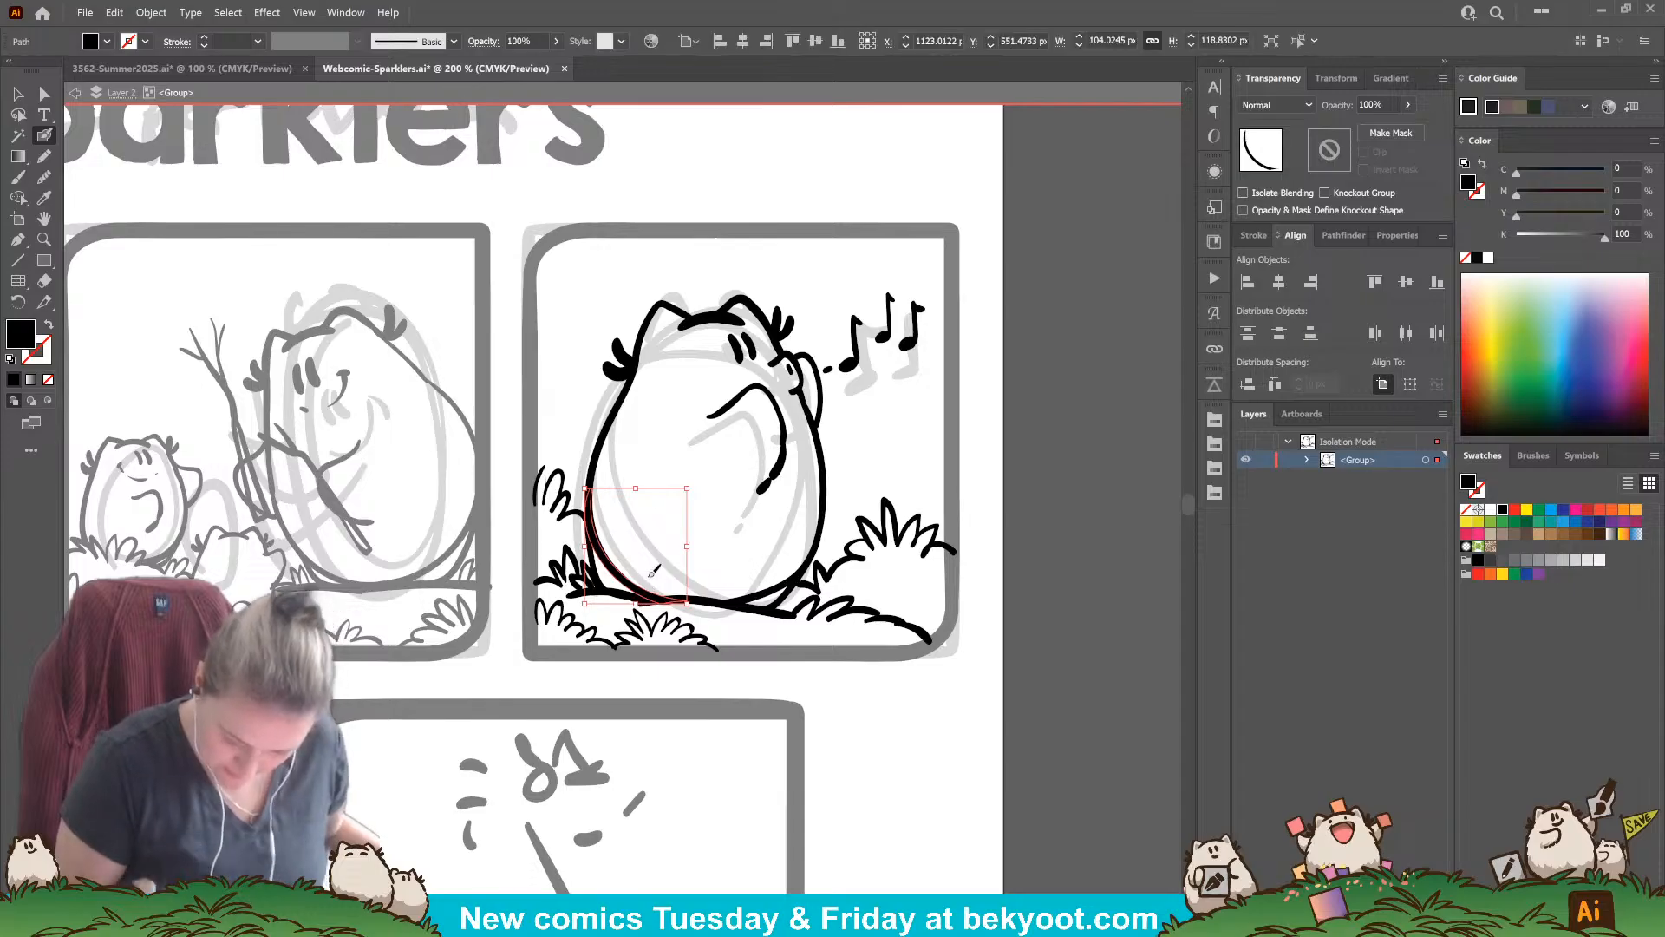
pyautogui.moveTo(649, 606); pyautogui.dragTo(704, 599)
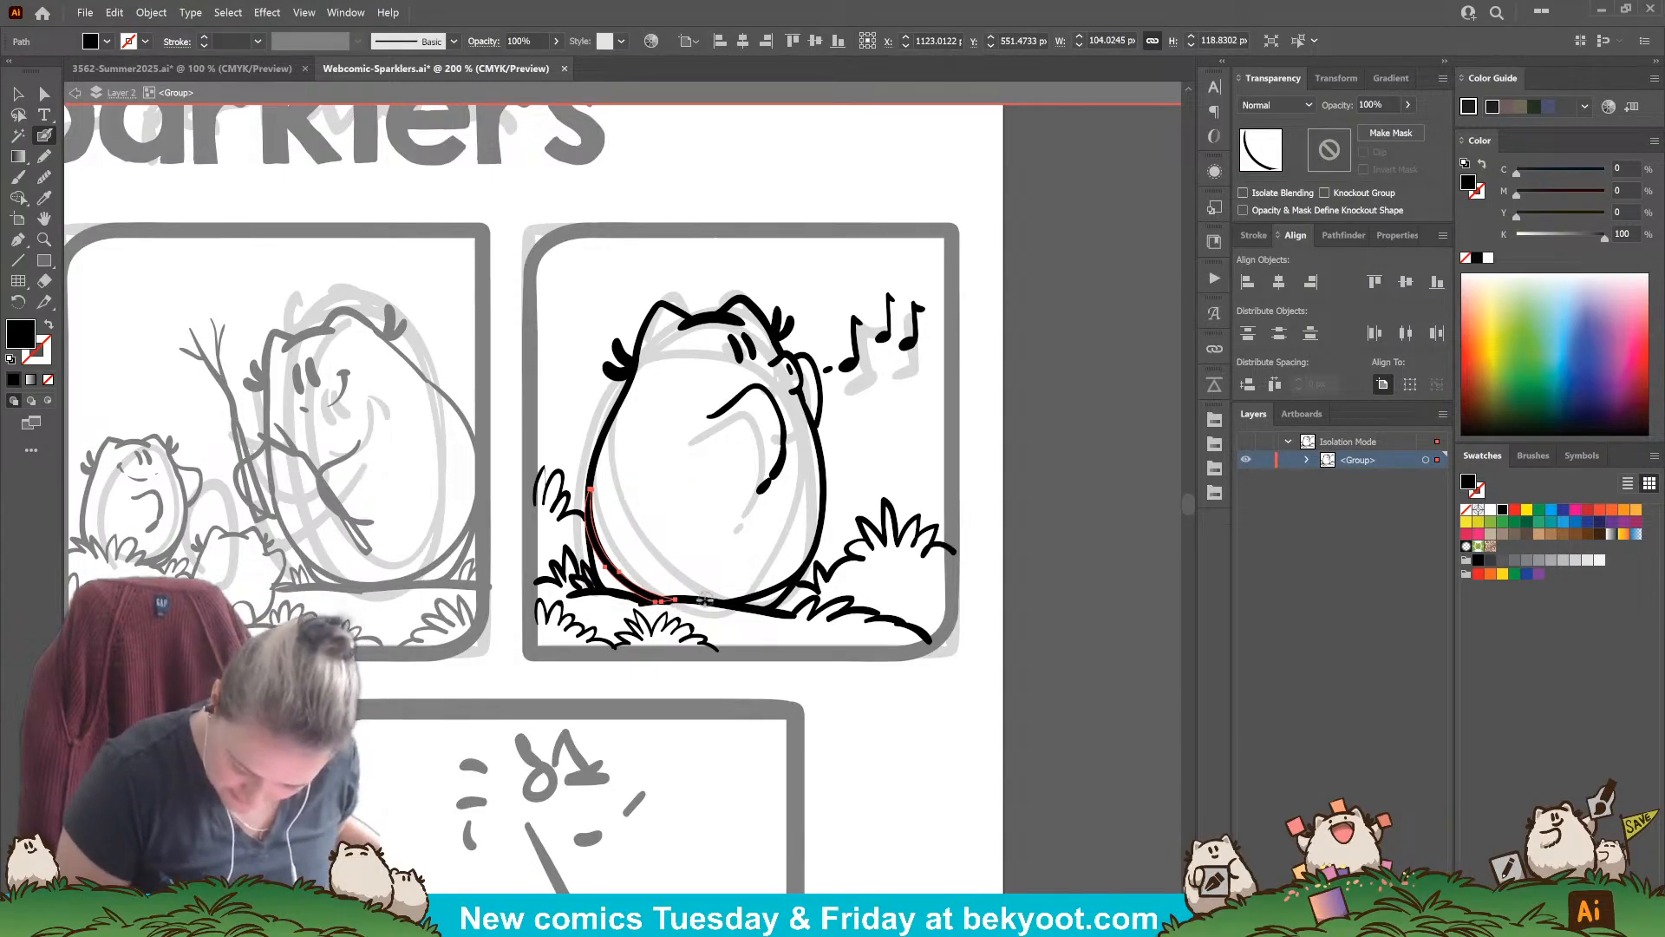
pyautogui.keyDown('ctrl'); pyautogui.click(840, 710); pyautogui.keyUp('ctrl')
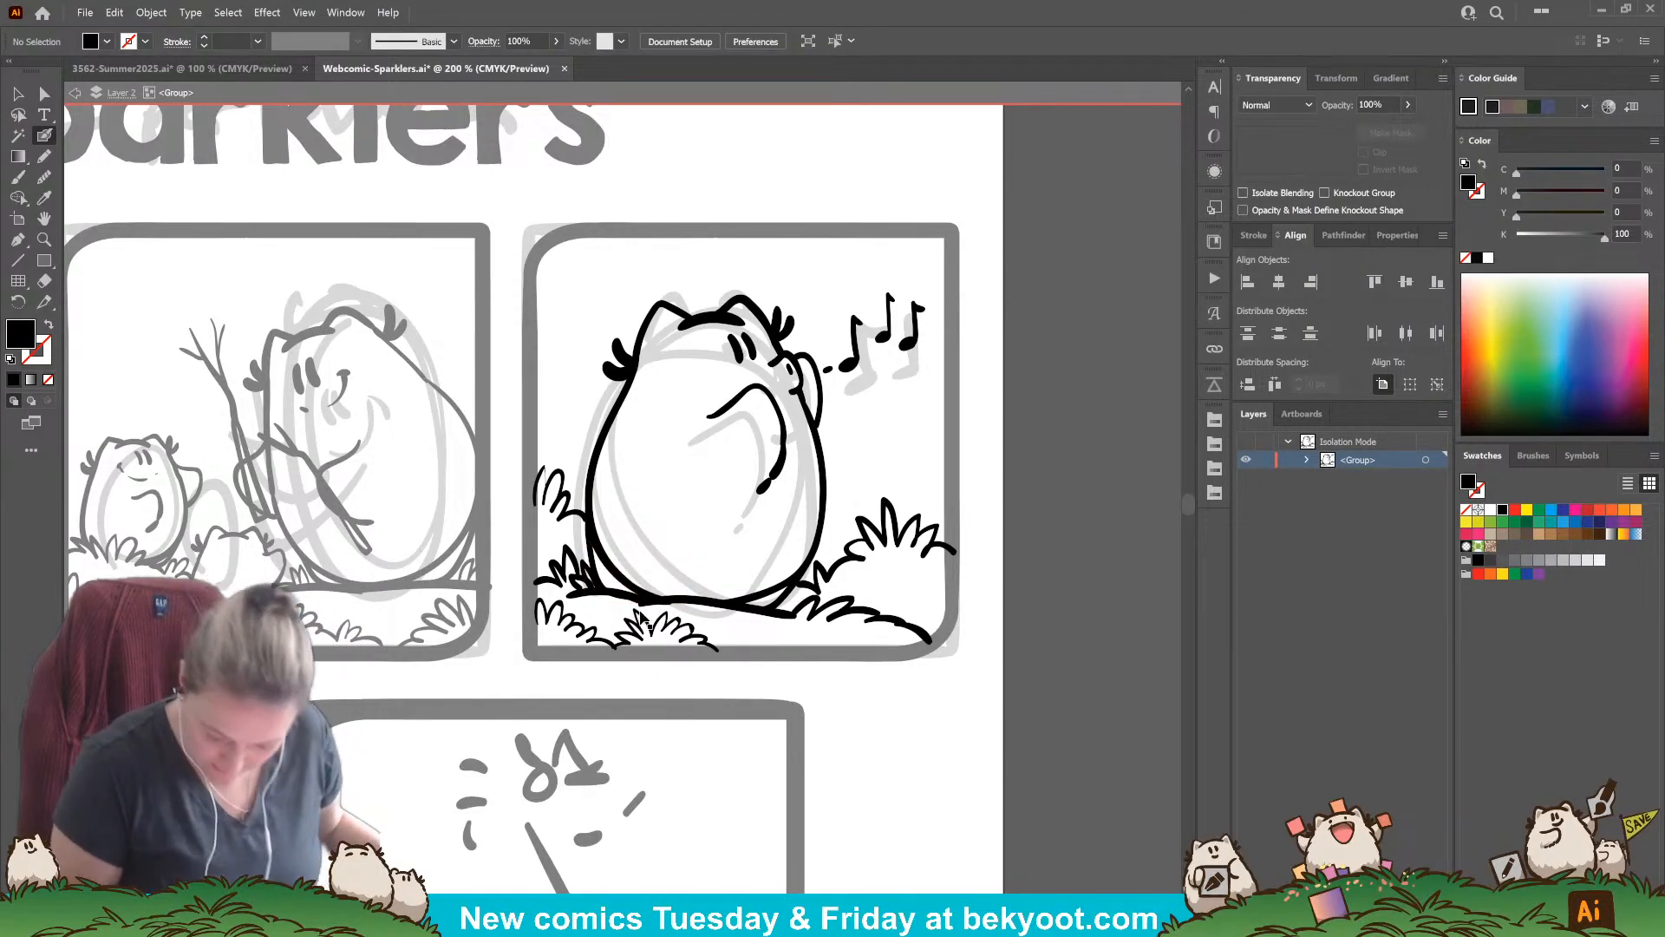
# Step: Clean up the ground stroke under the character's lower left and trim the overlapping base of its body outline
pyautogui.keyDown('ctrl'); pyautogui.click(631, 596); pyautogui.keyUp('ctrl')
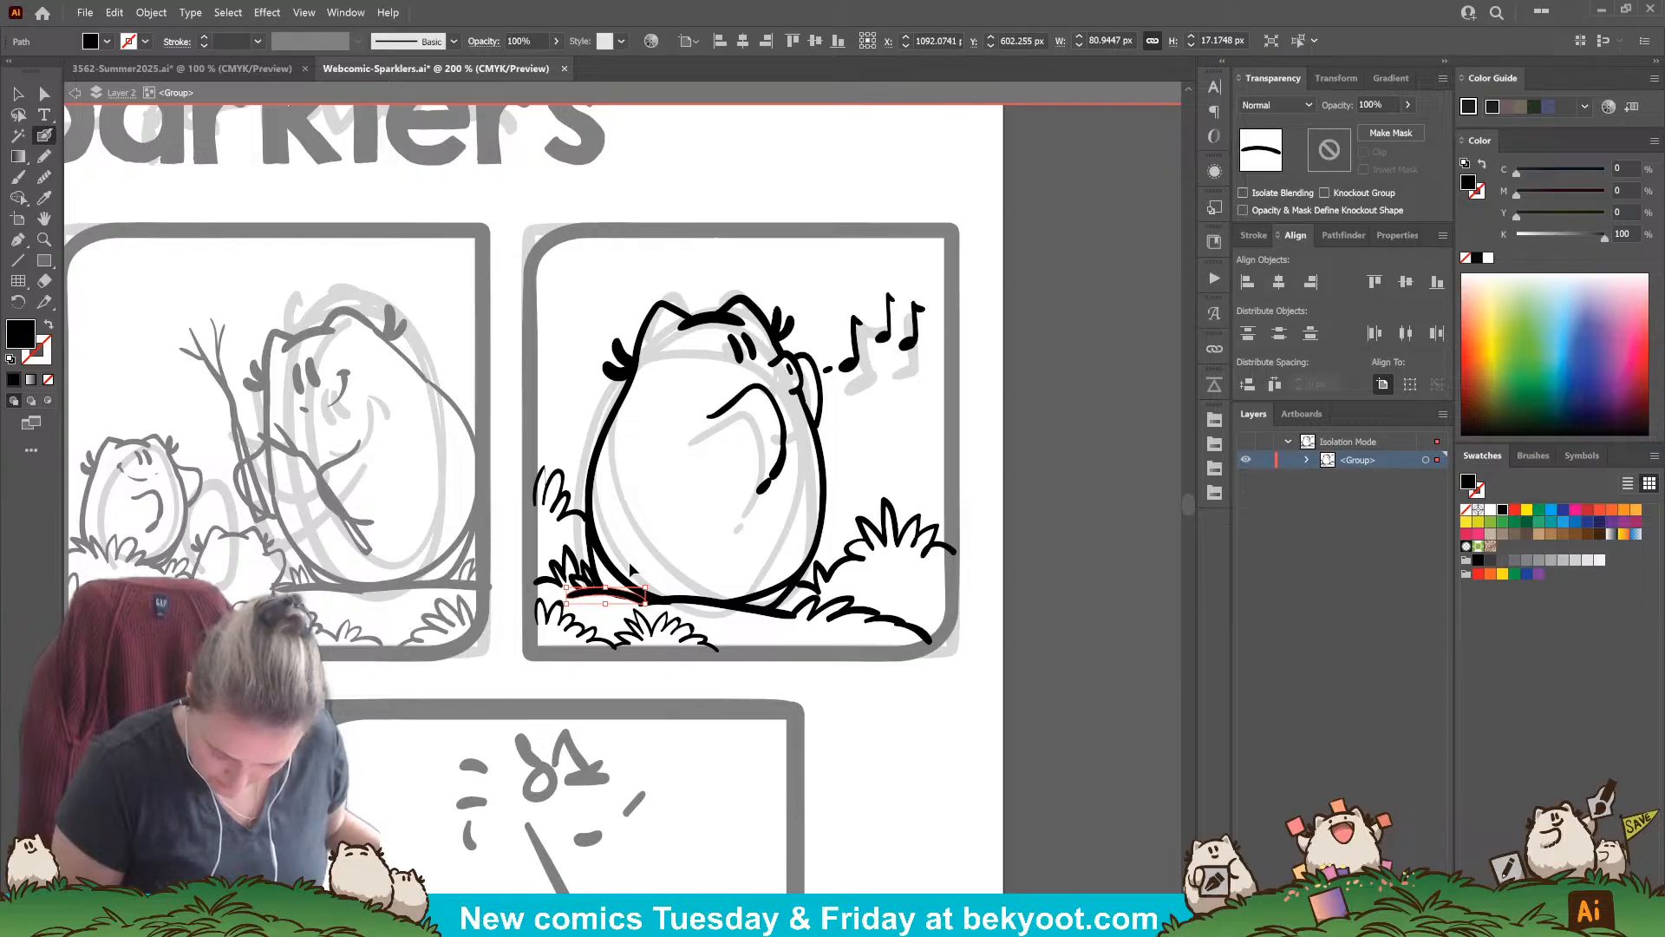
pyautogui.moveTo(615, 573); pyautogui.dragTo(610, 580)
pyautogui.keyDown('ctrl'); pyautogui.click(718, 629); pyautogui.keyUp('ctrl')
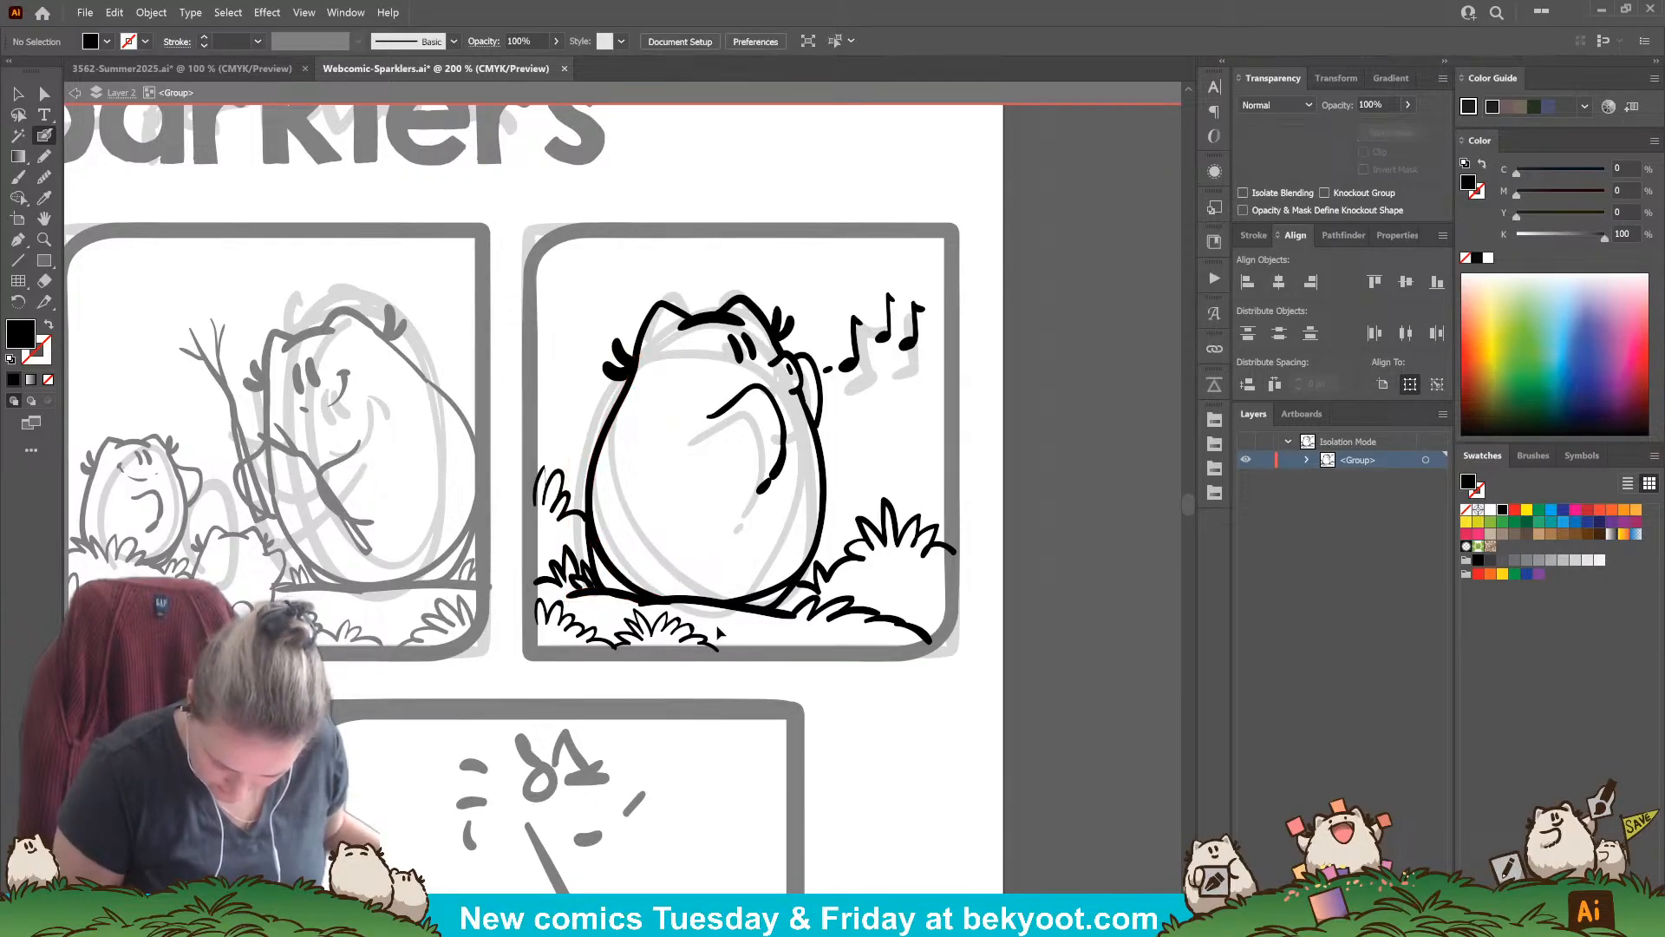
pyautogui.keyDown('ctrl'); pyautogui.click(660, 601); pyautogui.keyUp('ctrl')
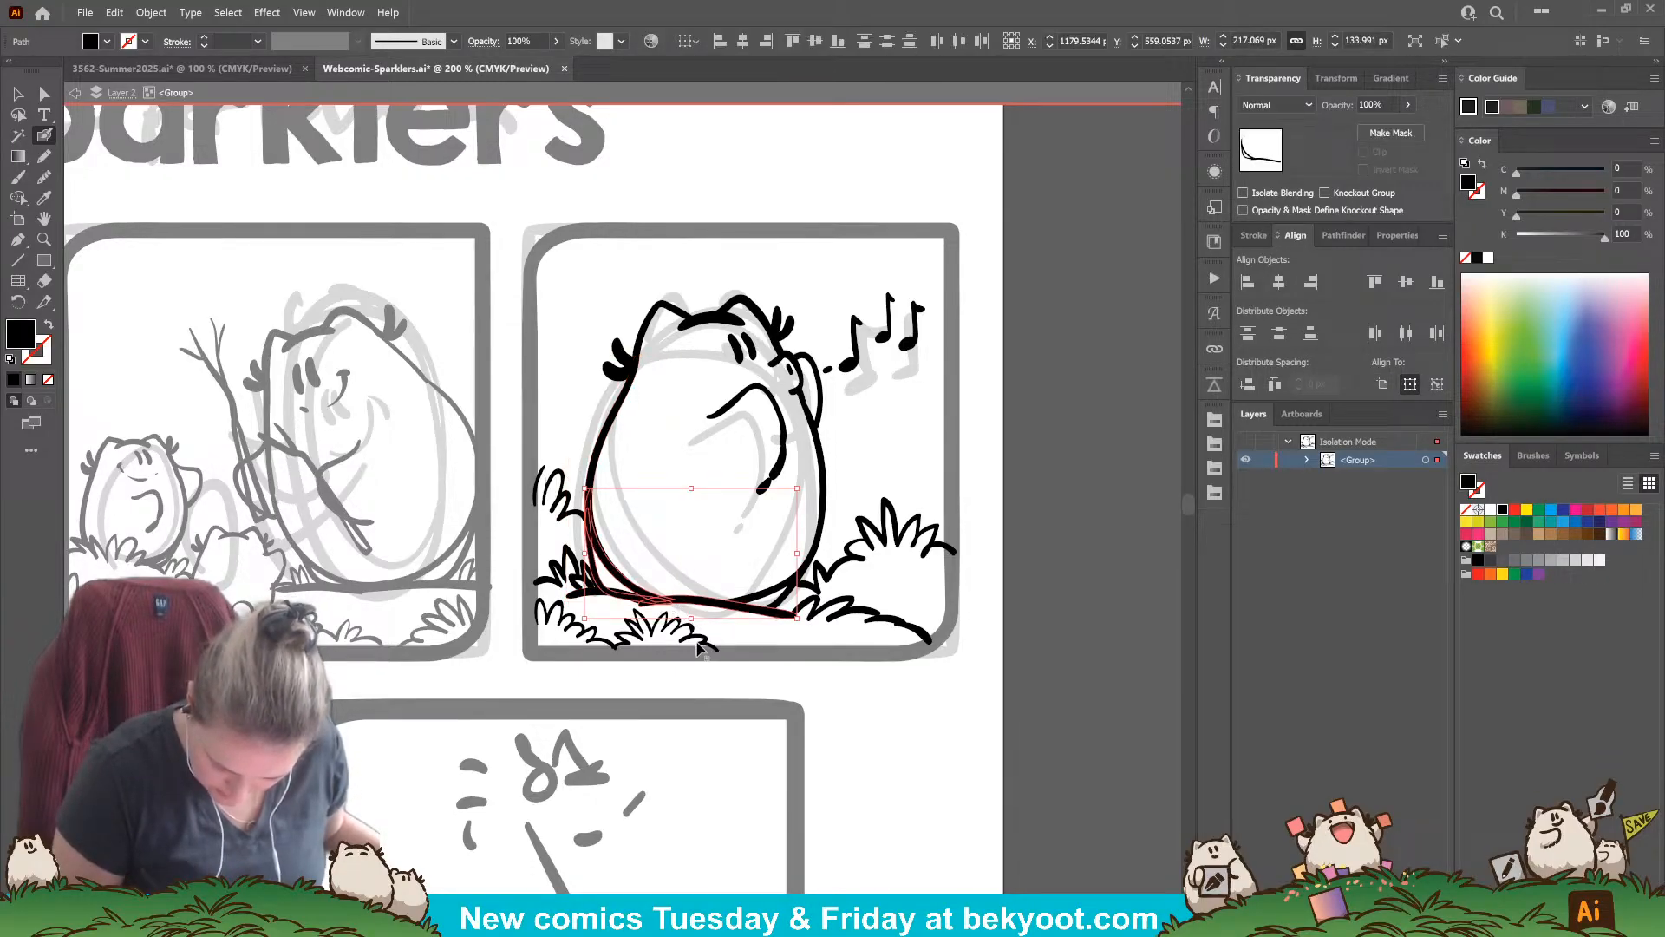
pyautogui.keyDown('ctrl'); pyautogui.click(615, 622); pyautogui.keyUp('ctrl')
pyautogui.keyDown('ctrl'); pyautogui.click(597, 570); pyautogui.keyUp('ctrl')
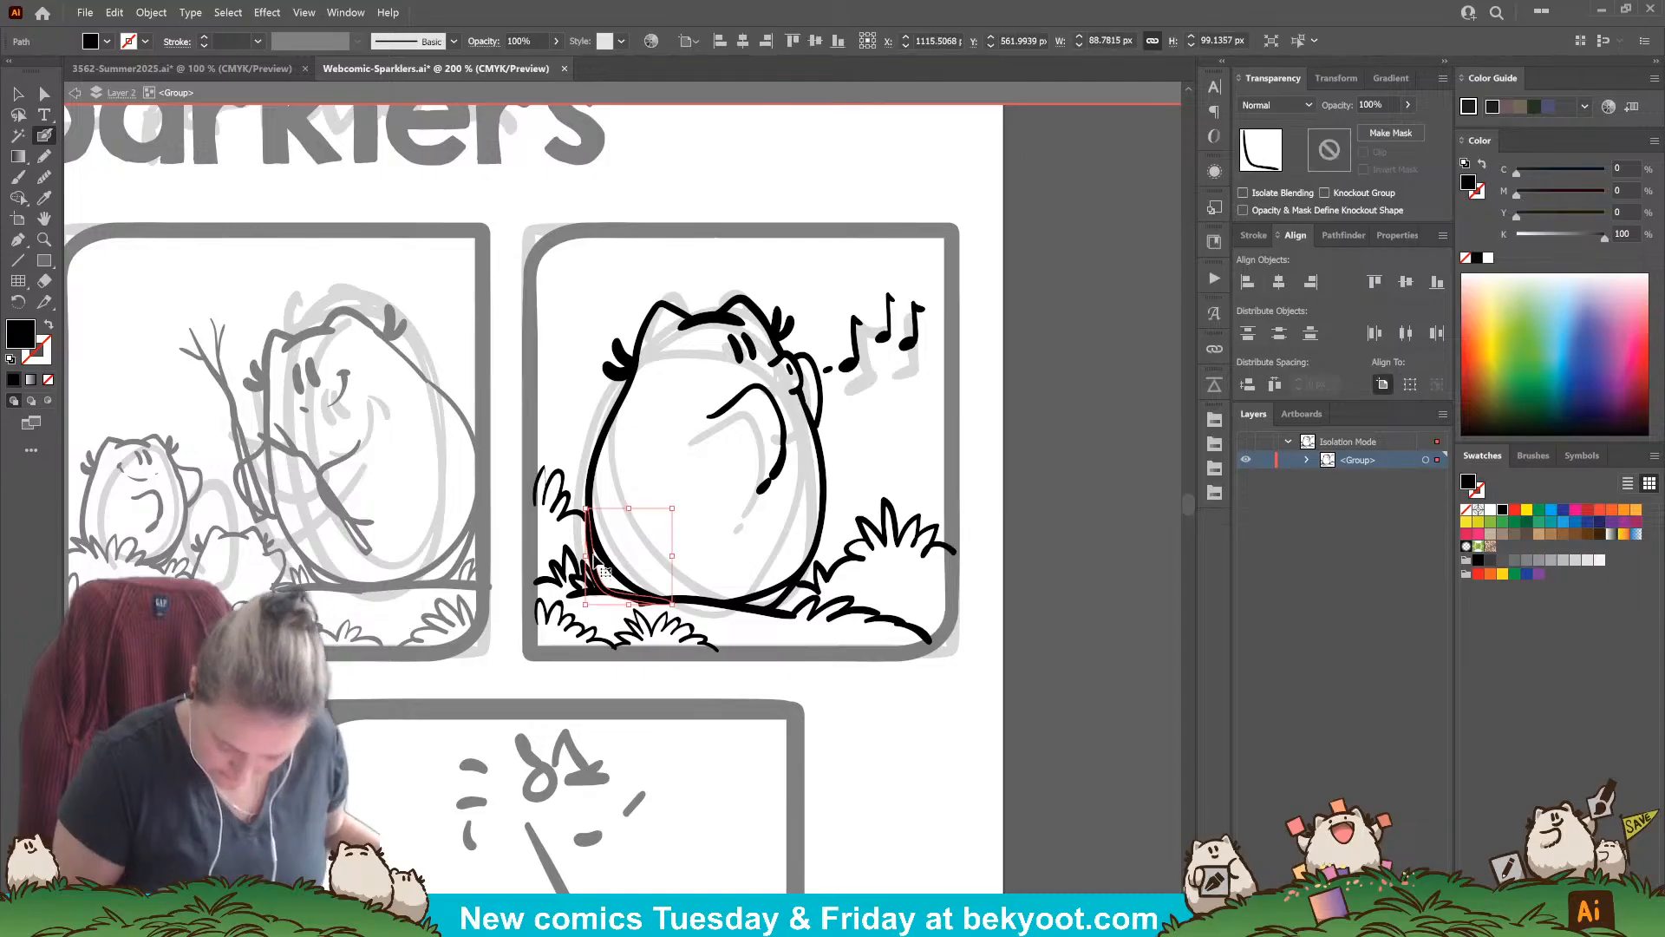
pyautogui.moveTo(666, 604); pyautogui.dragTo(603, 590)
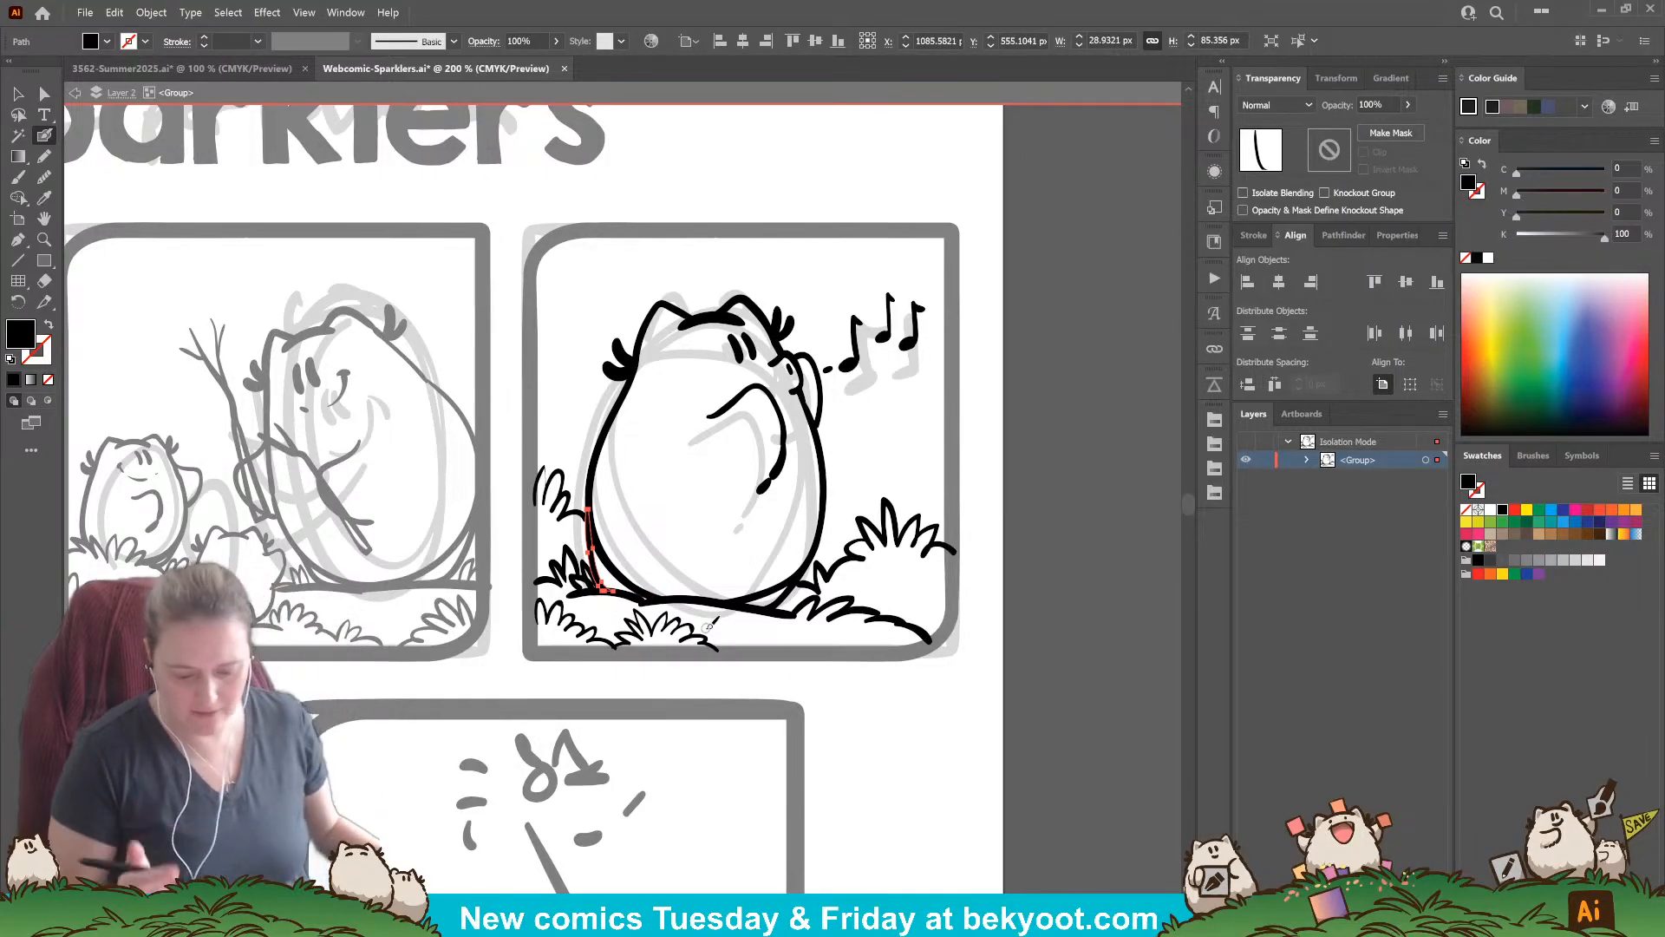
pyautogui.keyDown('ctrl'); pyautogui.click(817, 703); pyautogui.keyUp('ctrl')
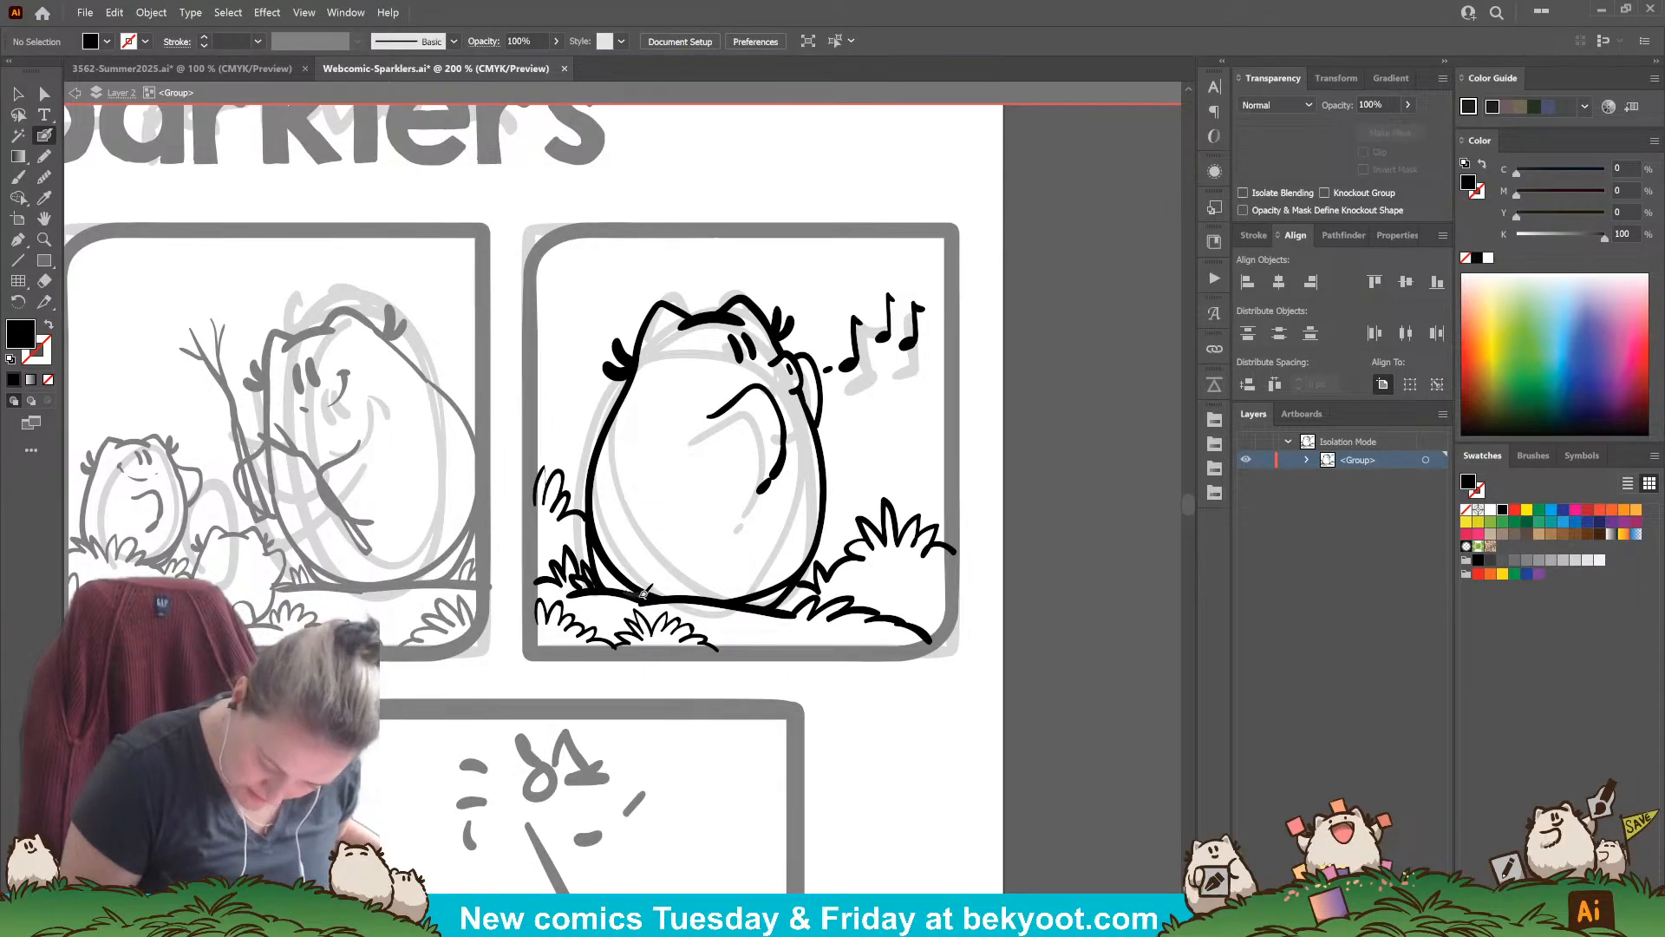
# Step: Ink a grass tuft on the third panel's right-hand mound and another along the bottom foreground
pyautogui.hotkey('shift', 'x')
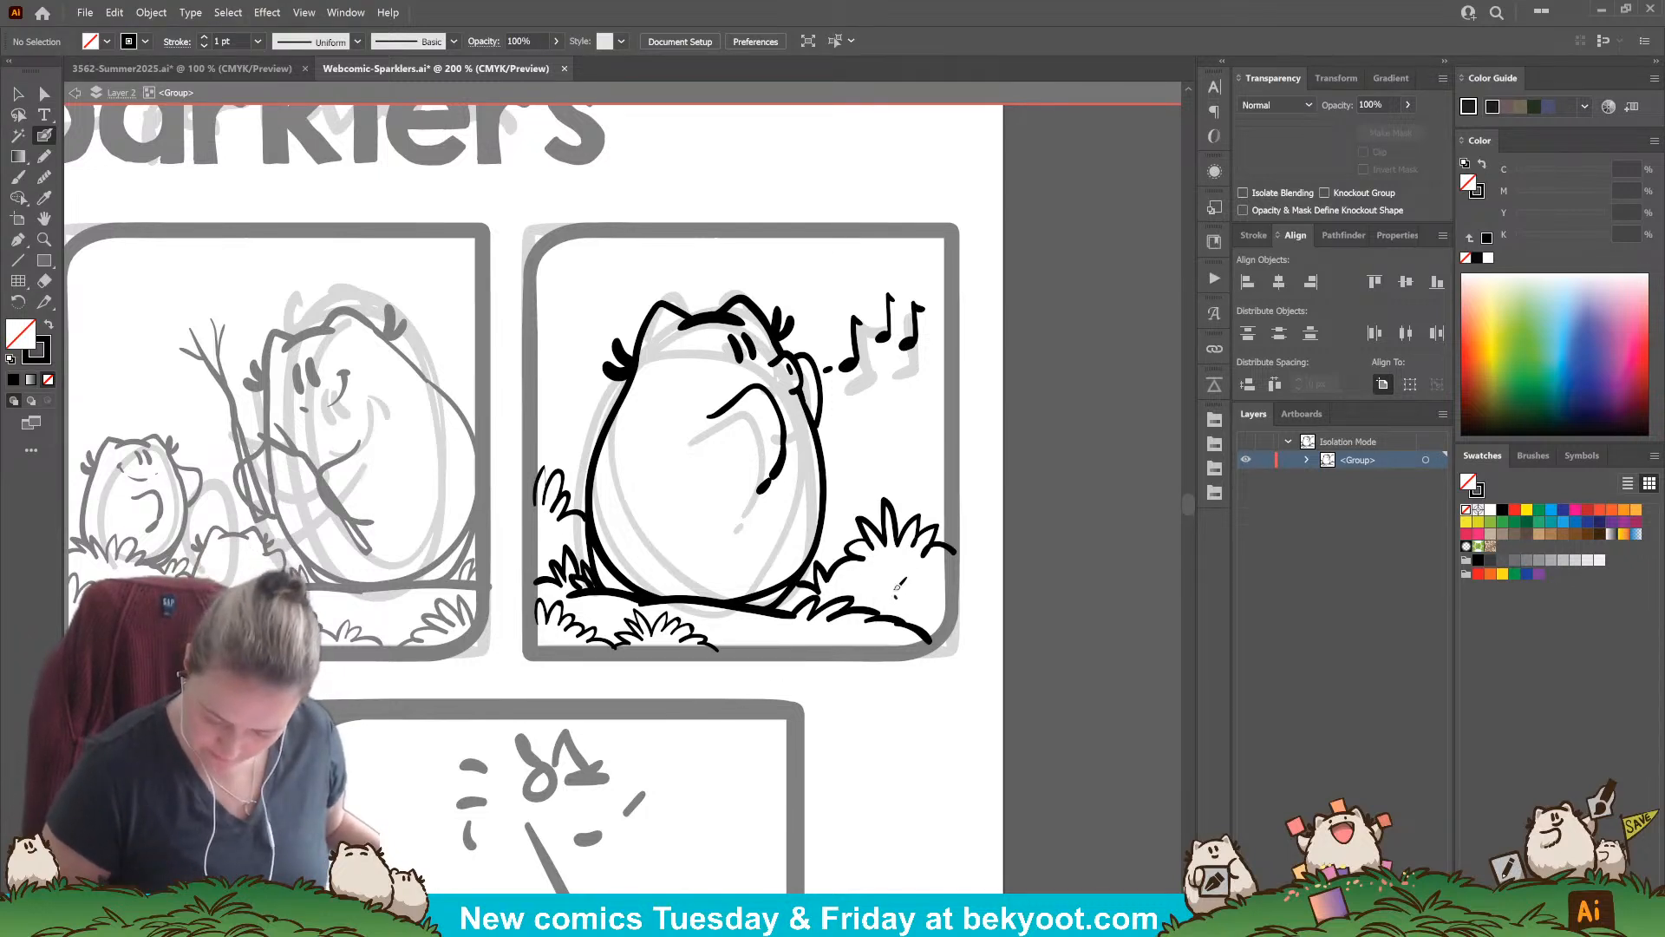
pyautogui.moveTo(894, 578)
pyautogui.mouseDown()
pyautogui.moveTo(944, 569)
pyautogui.moveTo(937, 603)
pyautogui.moveTo(870, 600)
pyautogui.mouseUp()
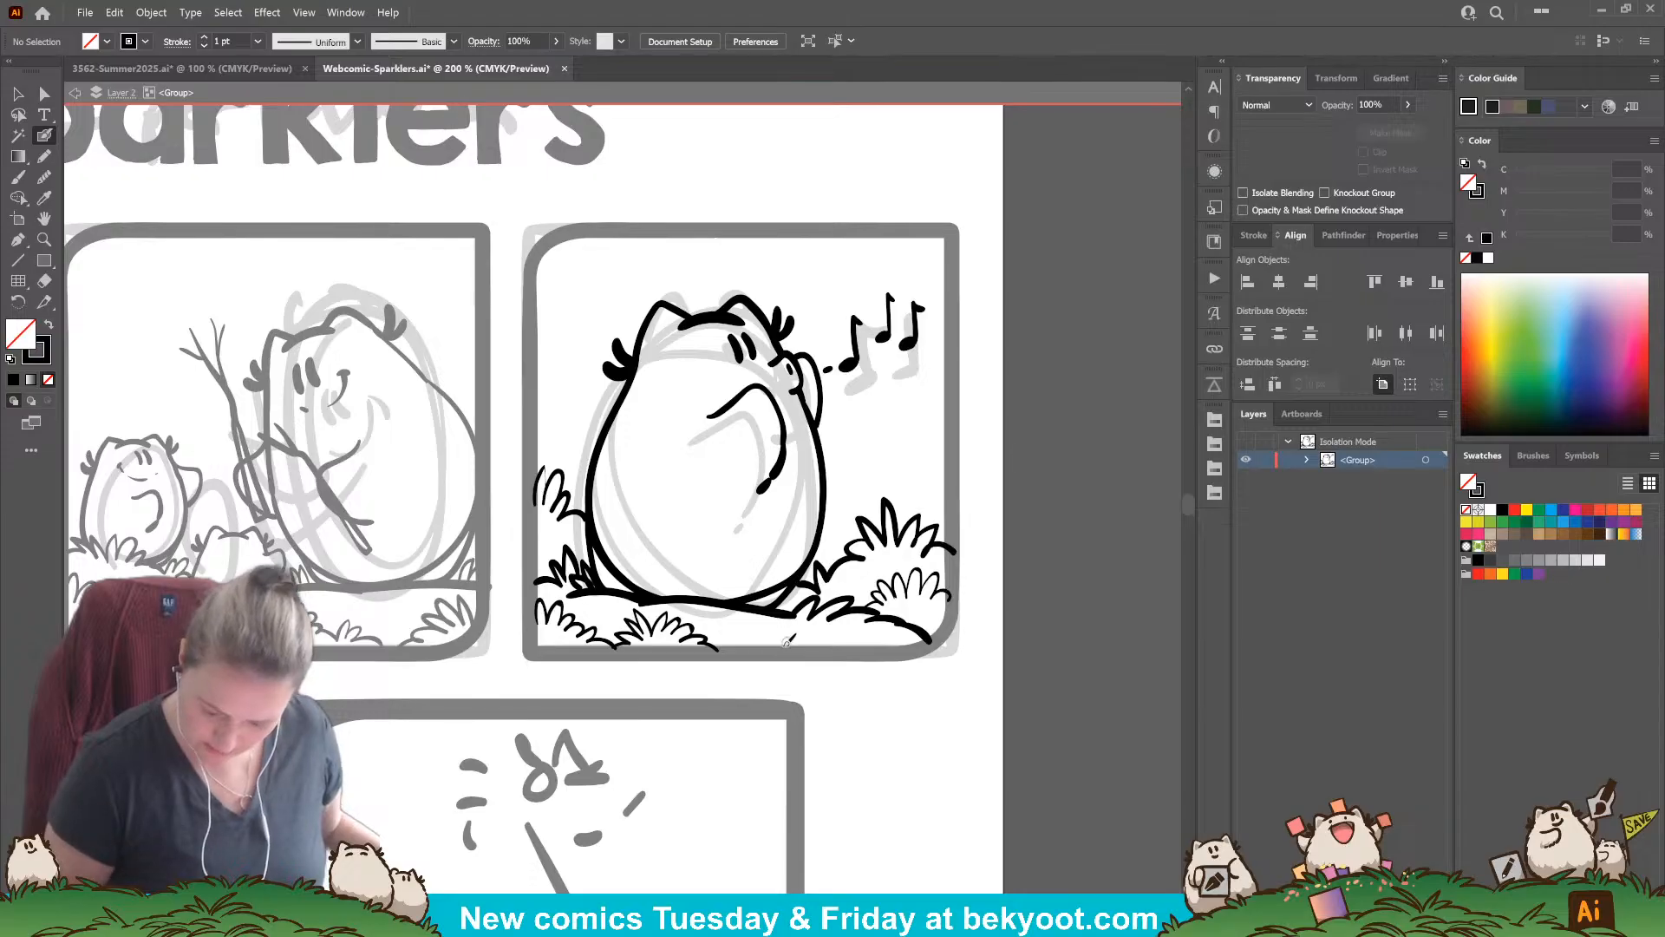
pyautogui.moveTo(769, 649)
pyautogui.mouseDown()
pyautogui.moveTo(809, 625)
pyautogui.moveTo(798, 643)
pyautogui.moveTo(831, 645)
pyautogui.moveTo(767, 628)
pyautogui.mouseUp()
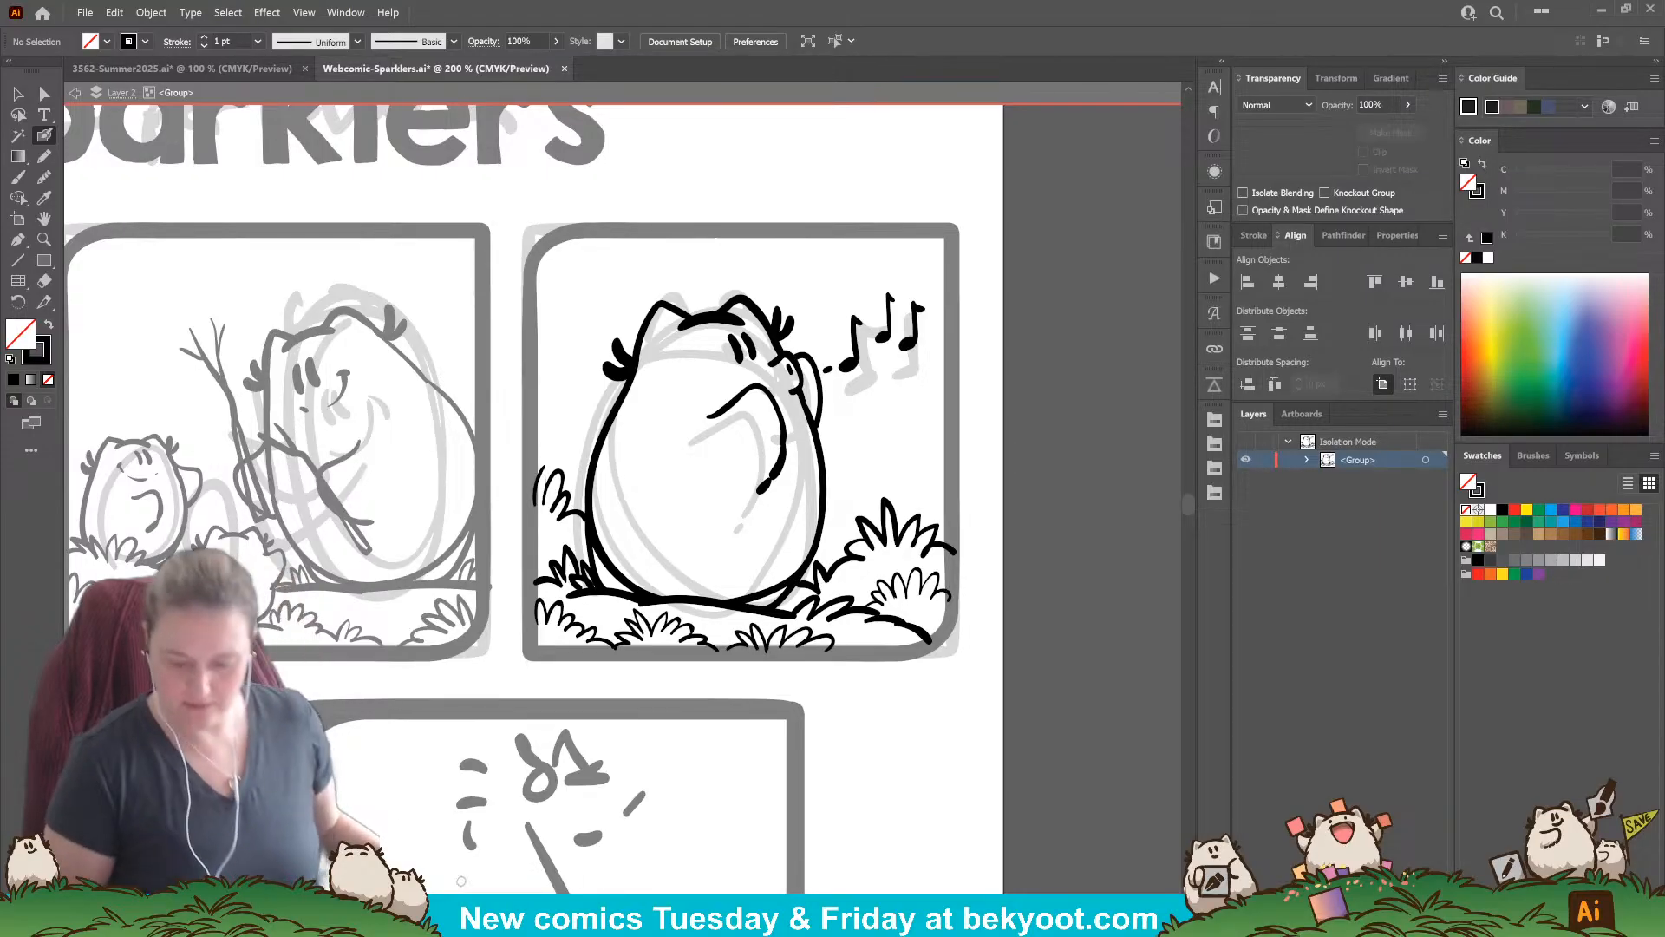
# Step: Exit the isolated ink group and save the comic file
pyautogui.press('v')
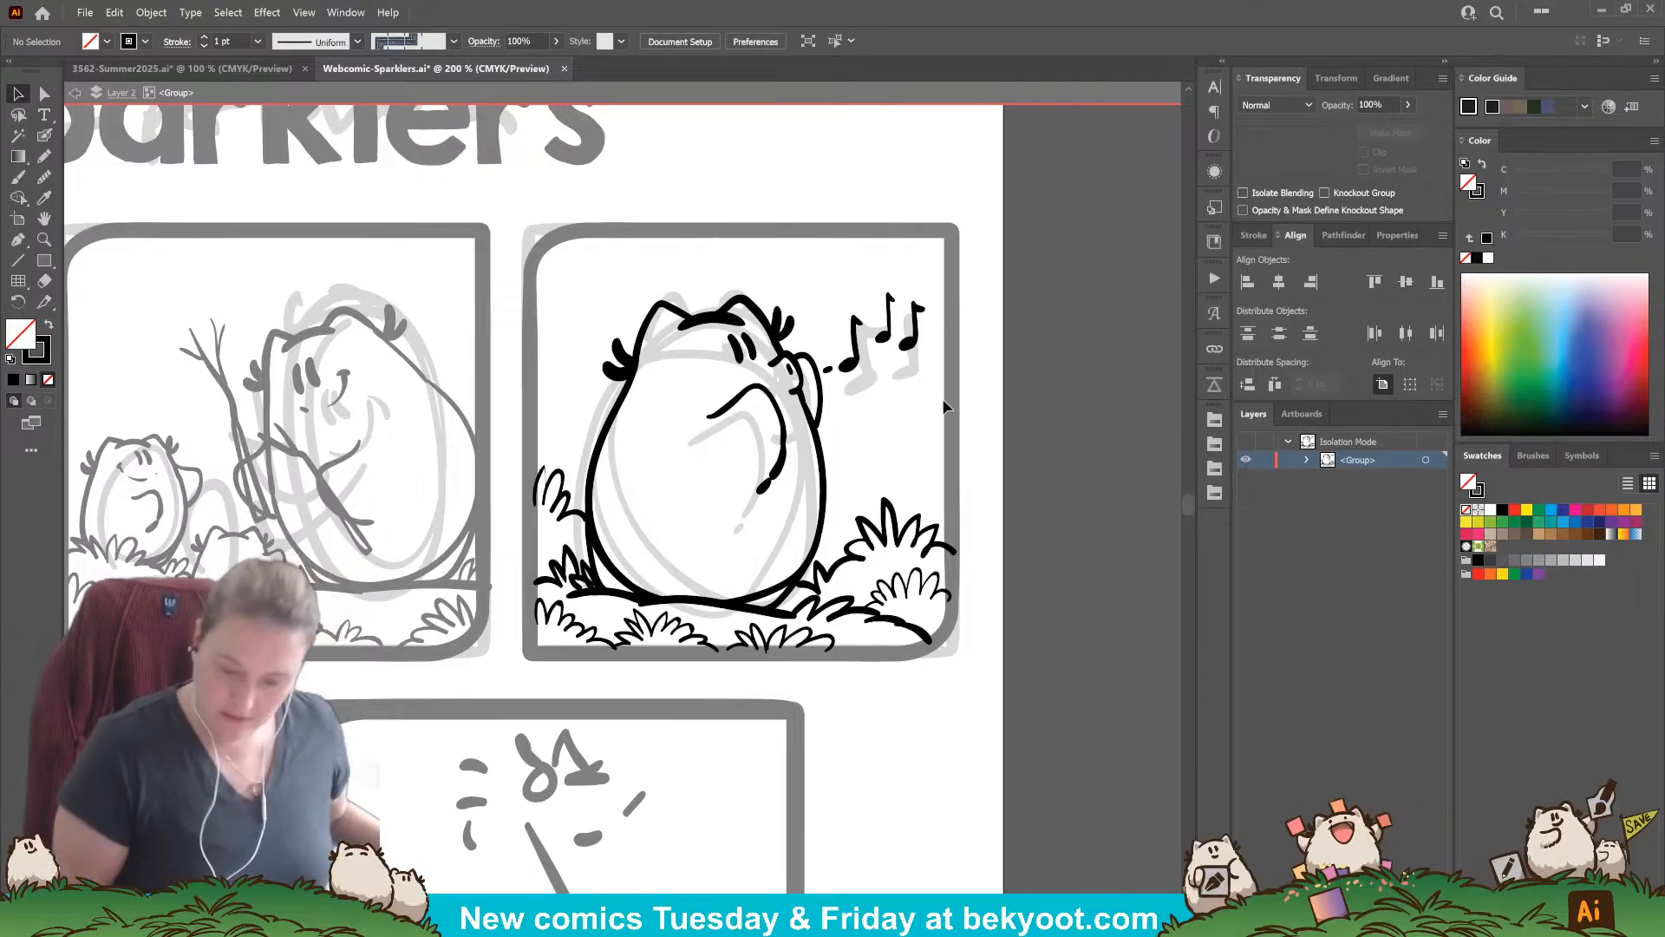
pyautogui.doubleClick(1032, 378)
pyautogui.hotkey('ctrl', 's')
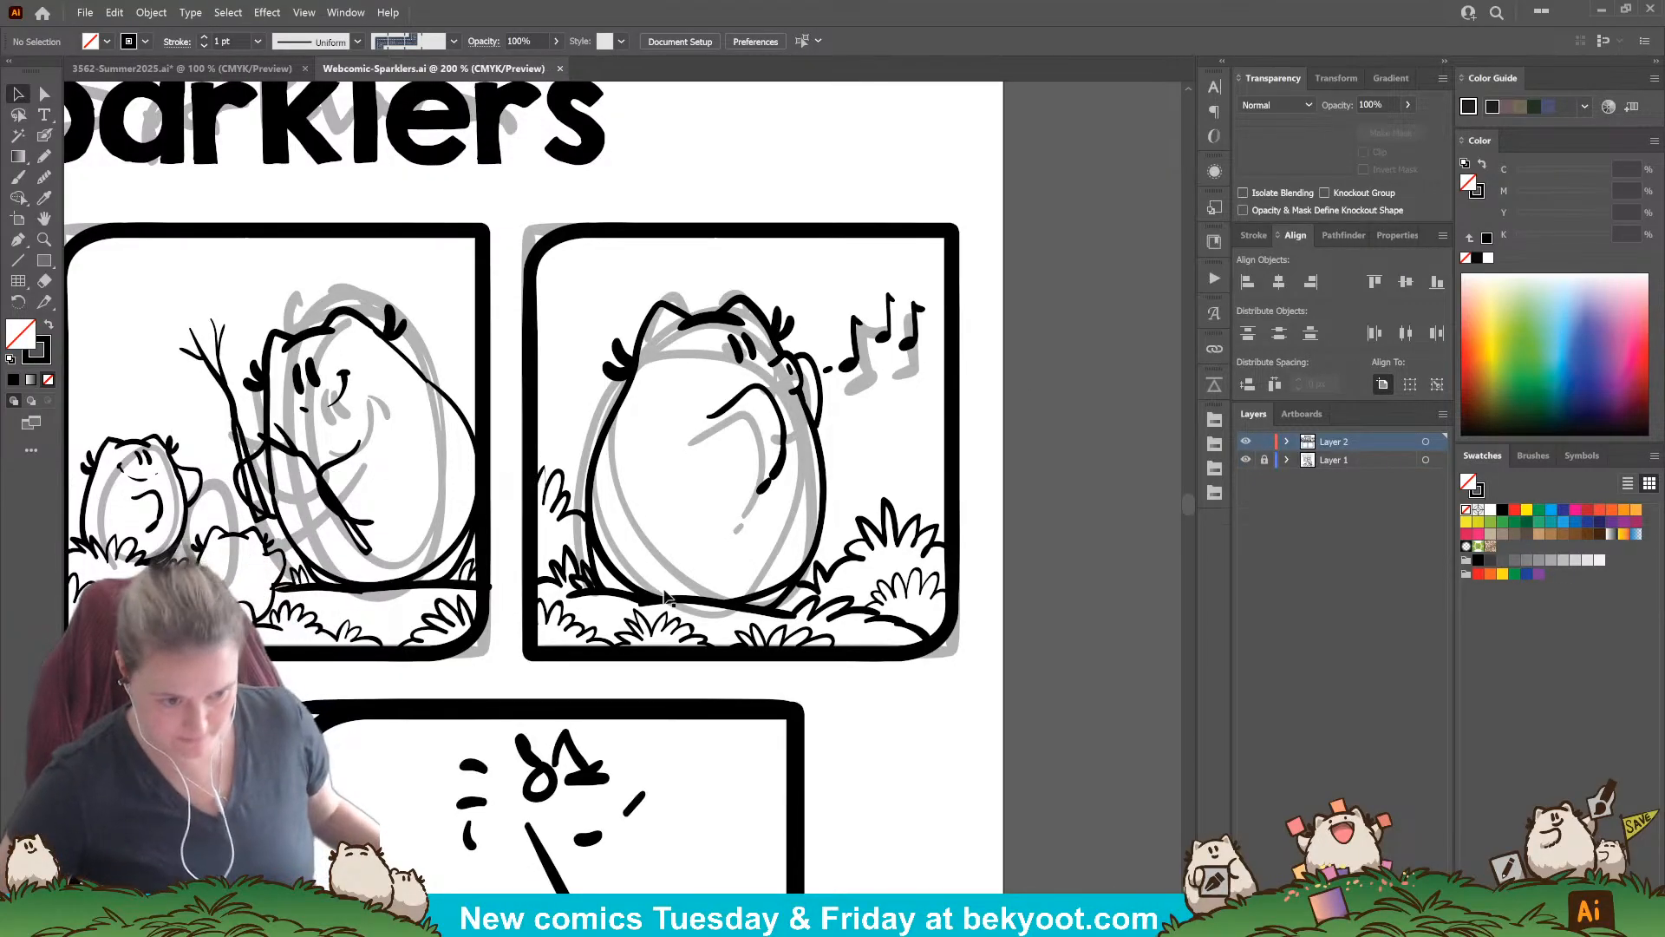
# Step: Unlock the sketch layer, Layer 1, and lock the ink layer, Layer 2
pyautogui.hotkey('ctrl', '-')
pyautogui.hotkey('ctrl', '-')
pyautogui.moveTo(410, 656); pyautogui.dragTo(560, 460)
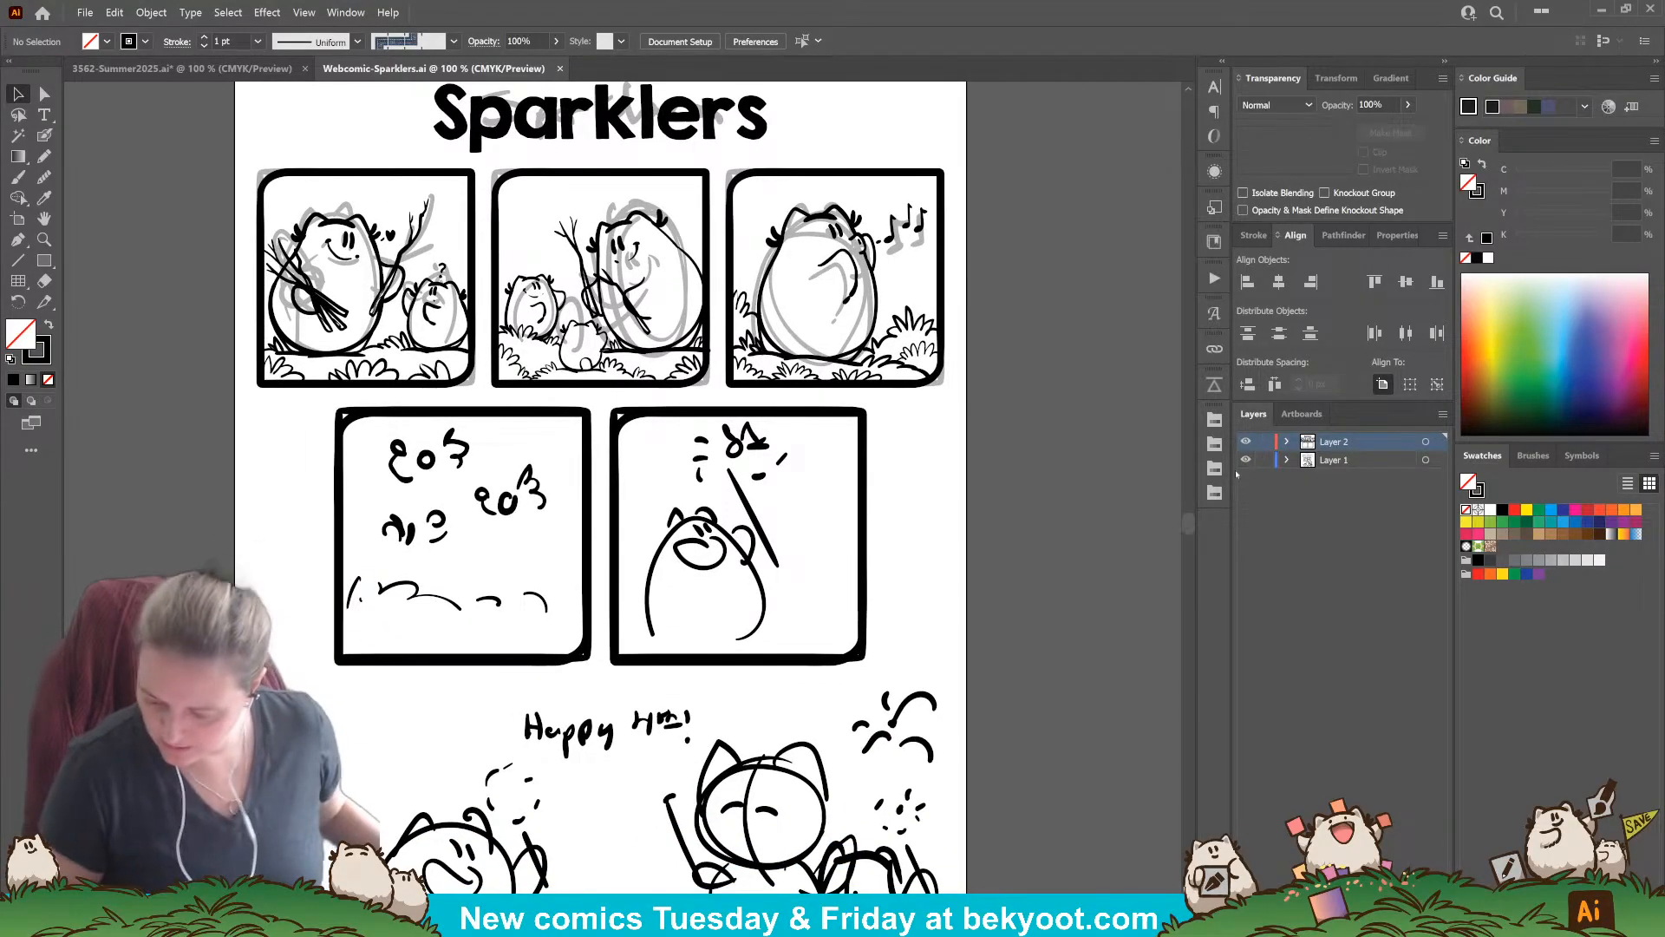
pyautogui.click(1262, 445)
pyautogui.moveTo(614, 528); pyautogui.dragTo(647, 666)
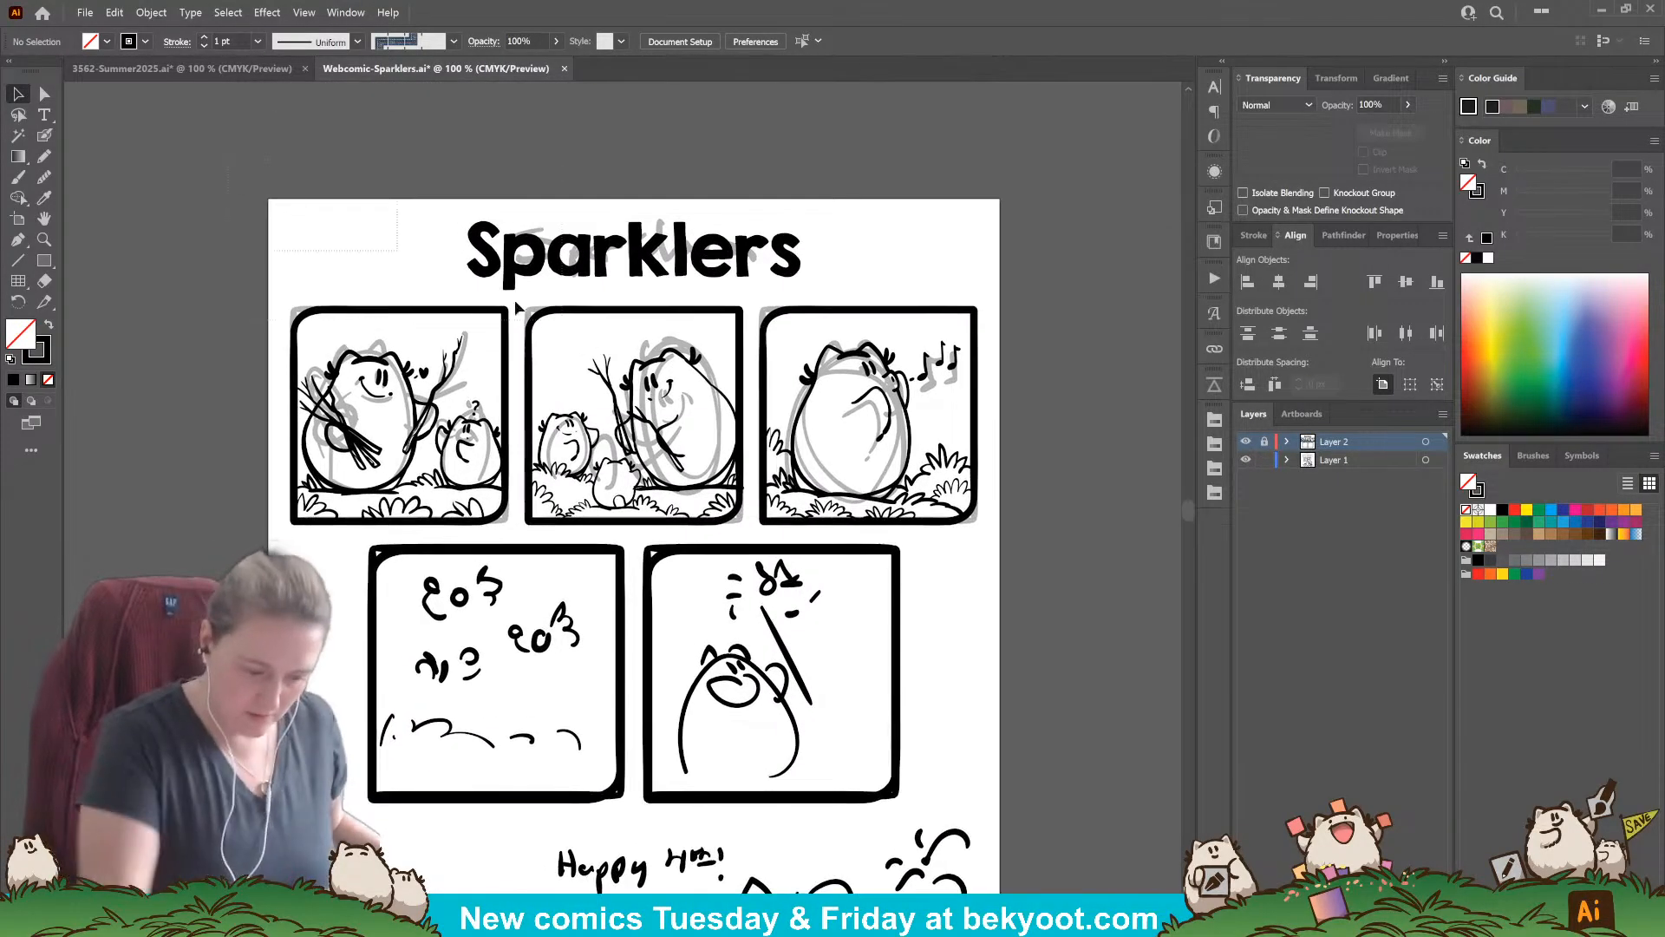
# Step: Move the rough sketch of the title and first three panels off the artboard to its left
pyautogui.moveTo(260, 206); pyautogui.dragTo(996, 527)
pyautogui.press('3')
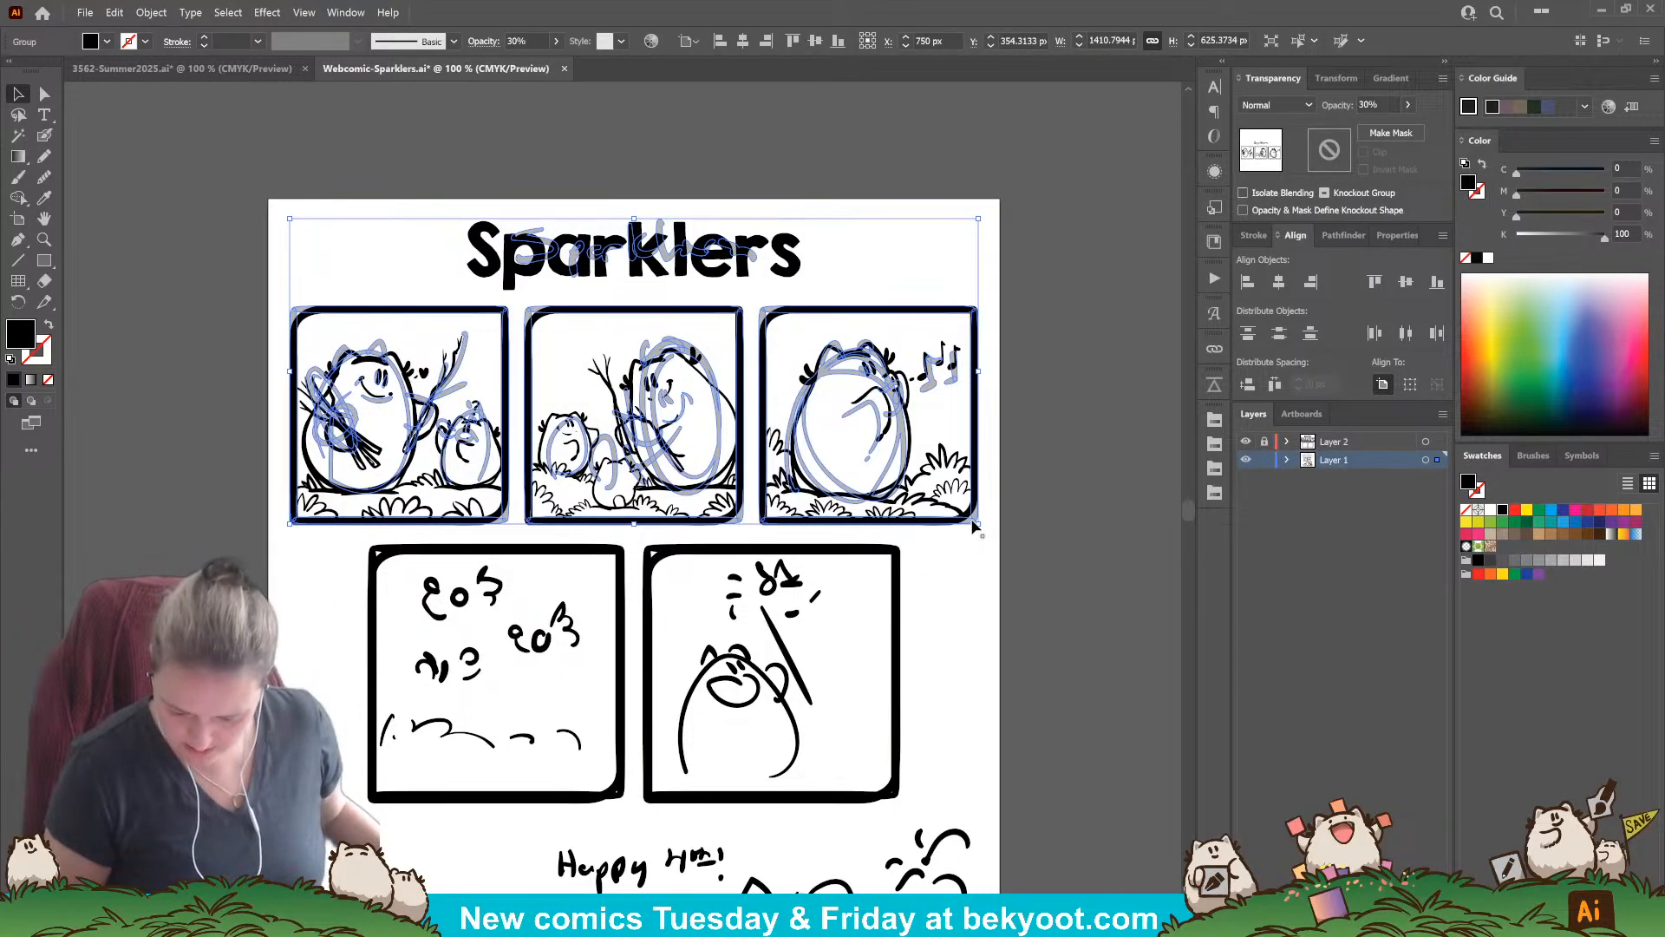
pyautogui.moveTo(973, 527); pyautogui.dragTo(101, 526)
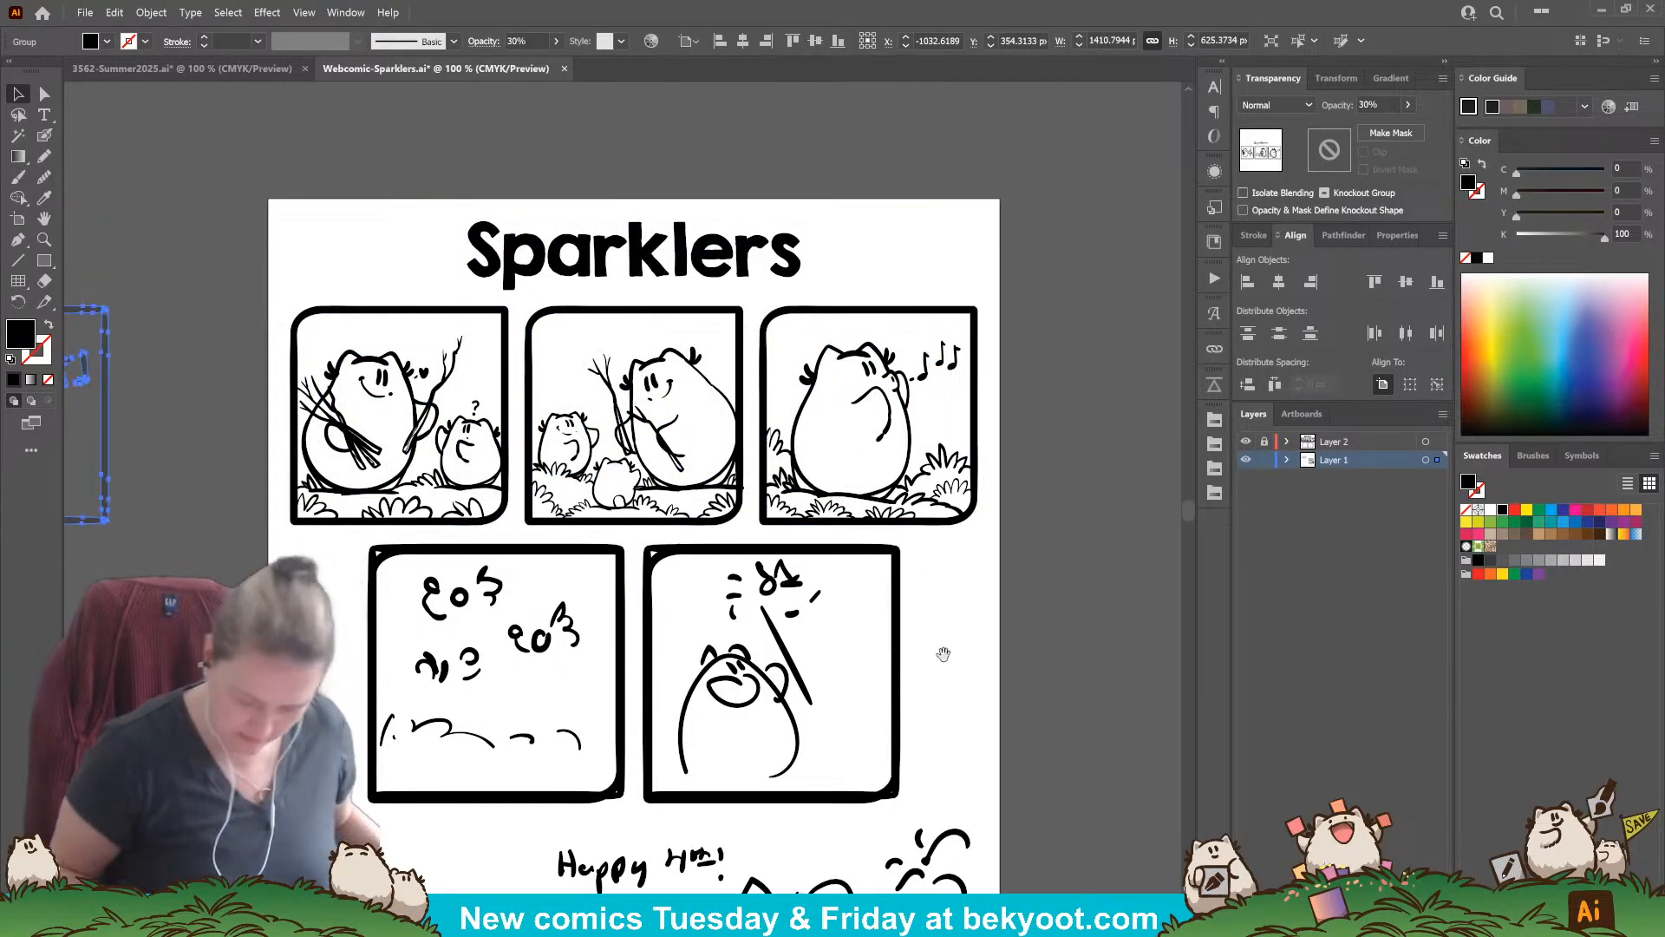
# Step: Set the rough sketch of the lower panels and closing scene to 30% opacity, and return to Layer 2 with Layer 1 locked
pyautogui.moveTo(944, 654); pyautogui.dragTo(952, 478)
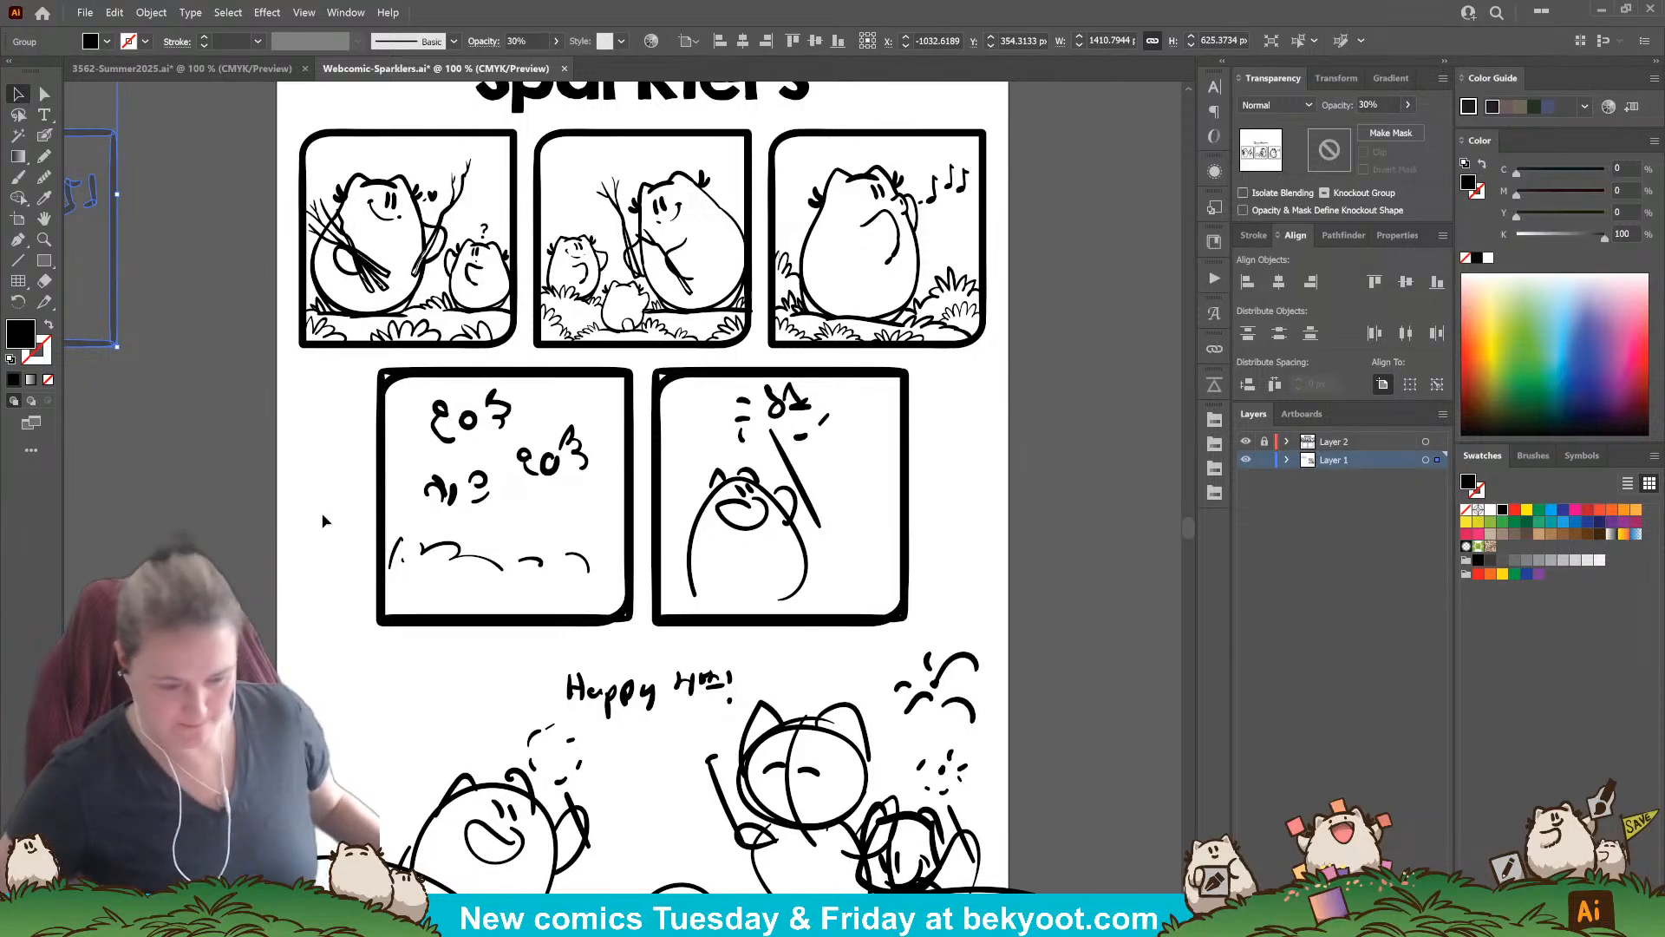
pyautogui.scroll(-1, 322, 521)
pyautogui.moveTo(368, 425)
pyautogui.mouseDown()
pyautogui.moveTo(835, 871)
pyautogui.moveTo(850, 854)
pyautogui.mouseUp()
pyautogui.click(1343, 109)
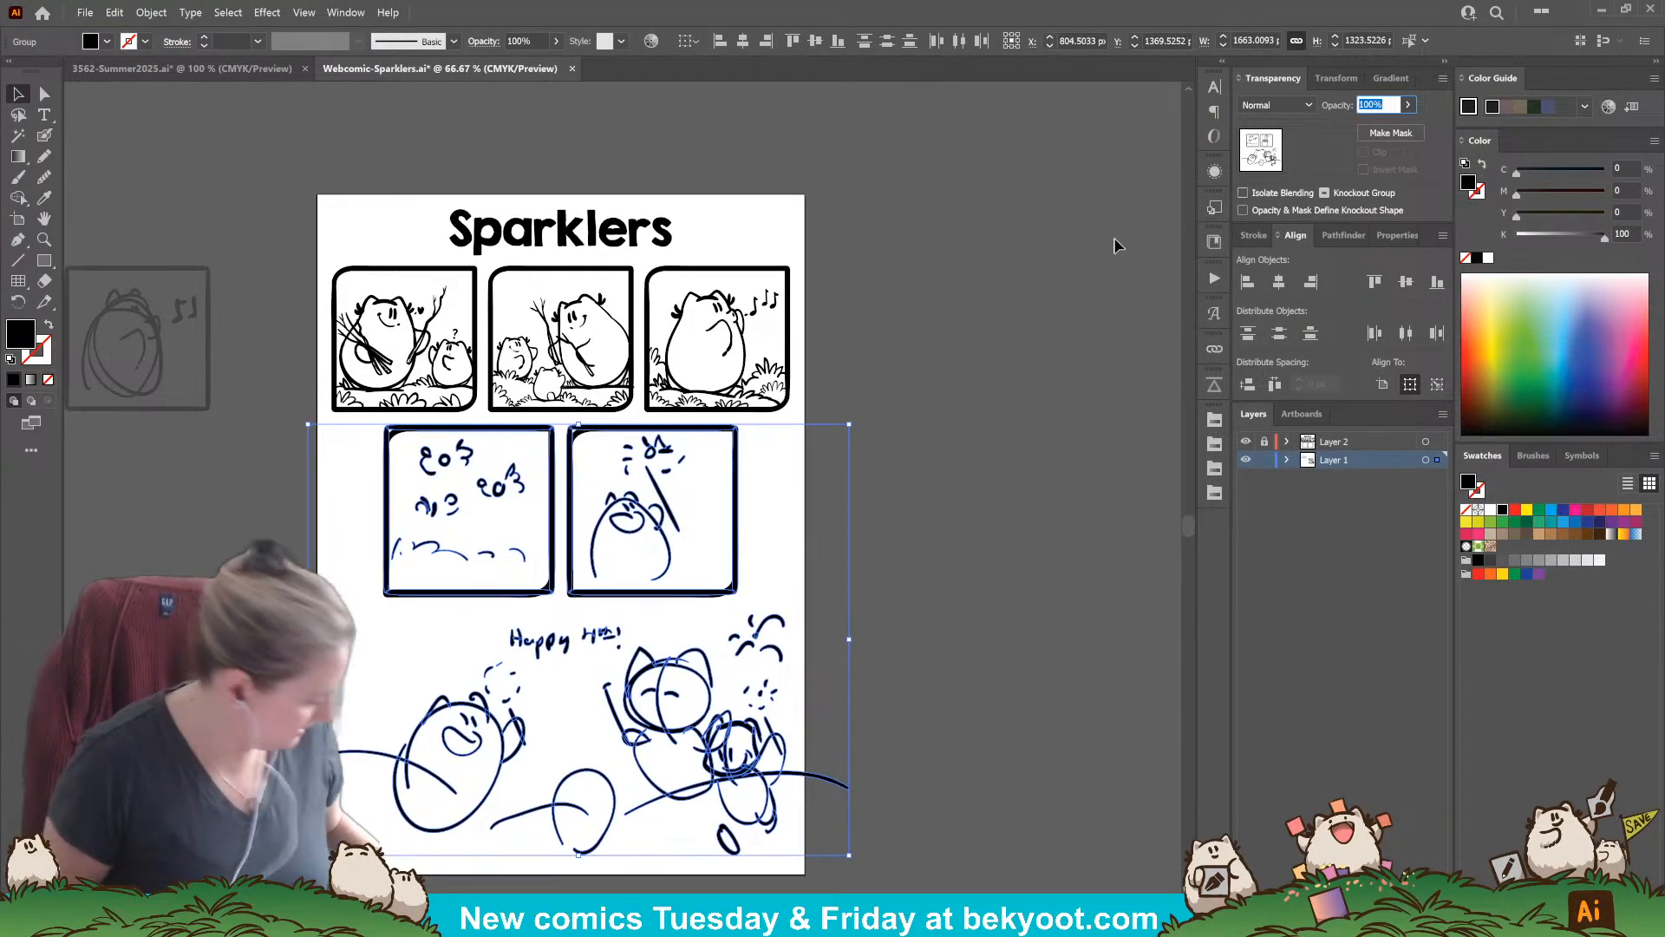
pyautogui.write('30')
pyautogui.press('Return')
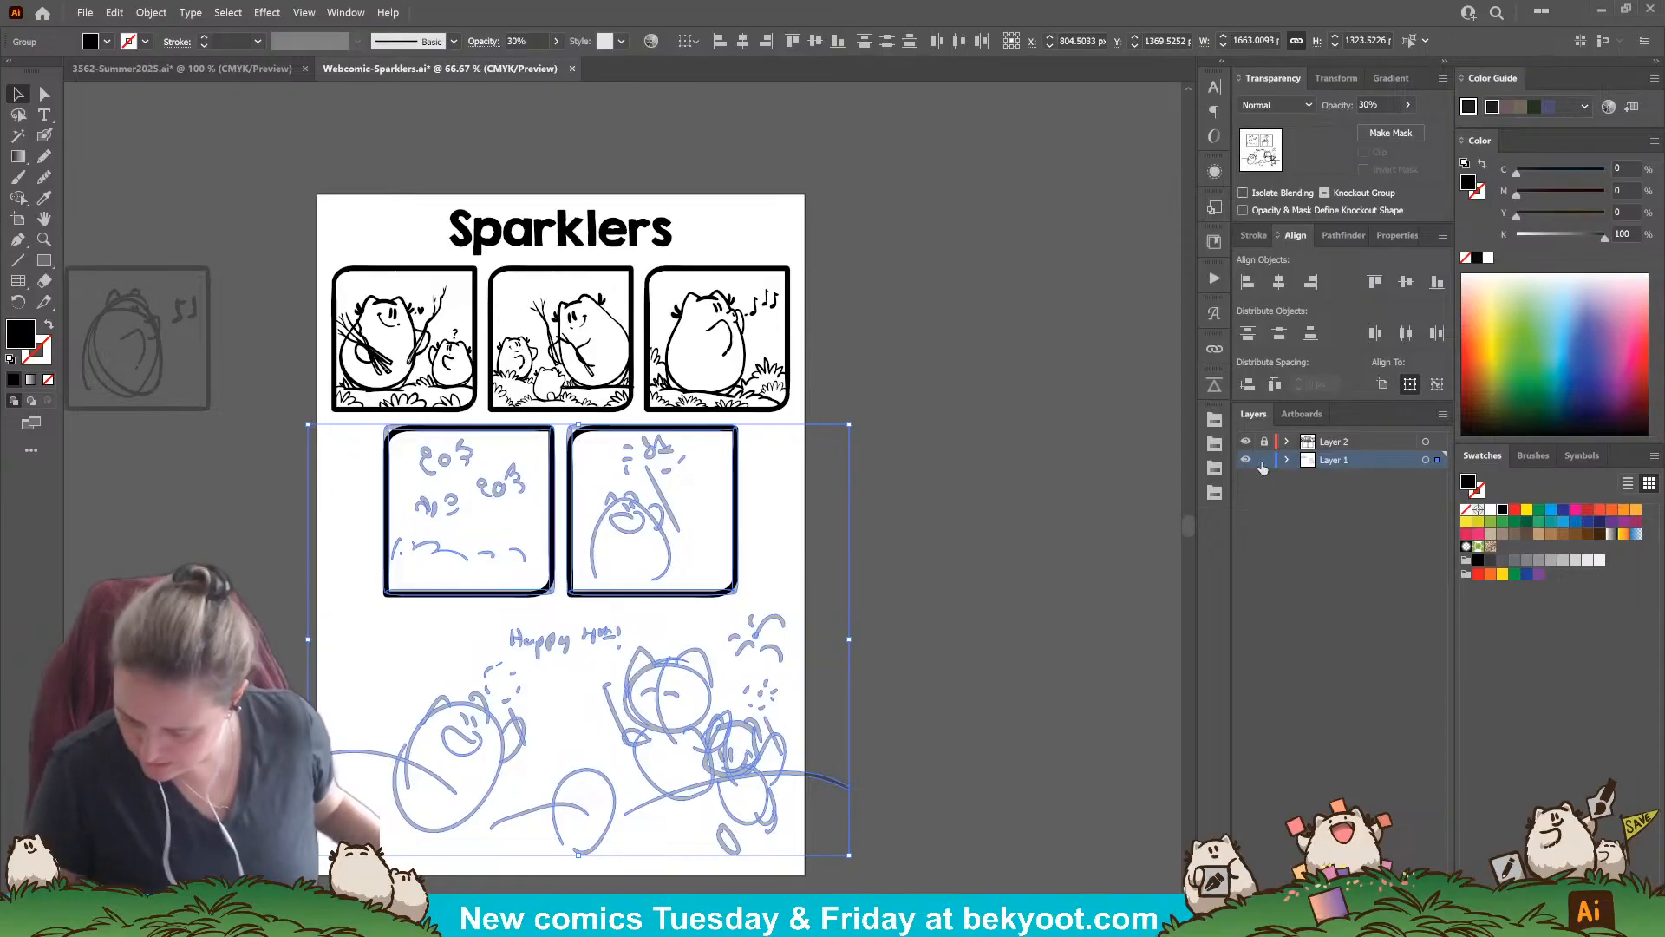
pyautogui.click(1264, 460)
pyautogui.click(1328, 442)
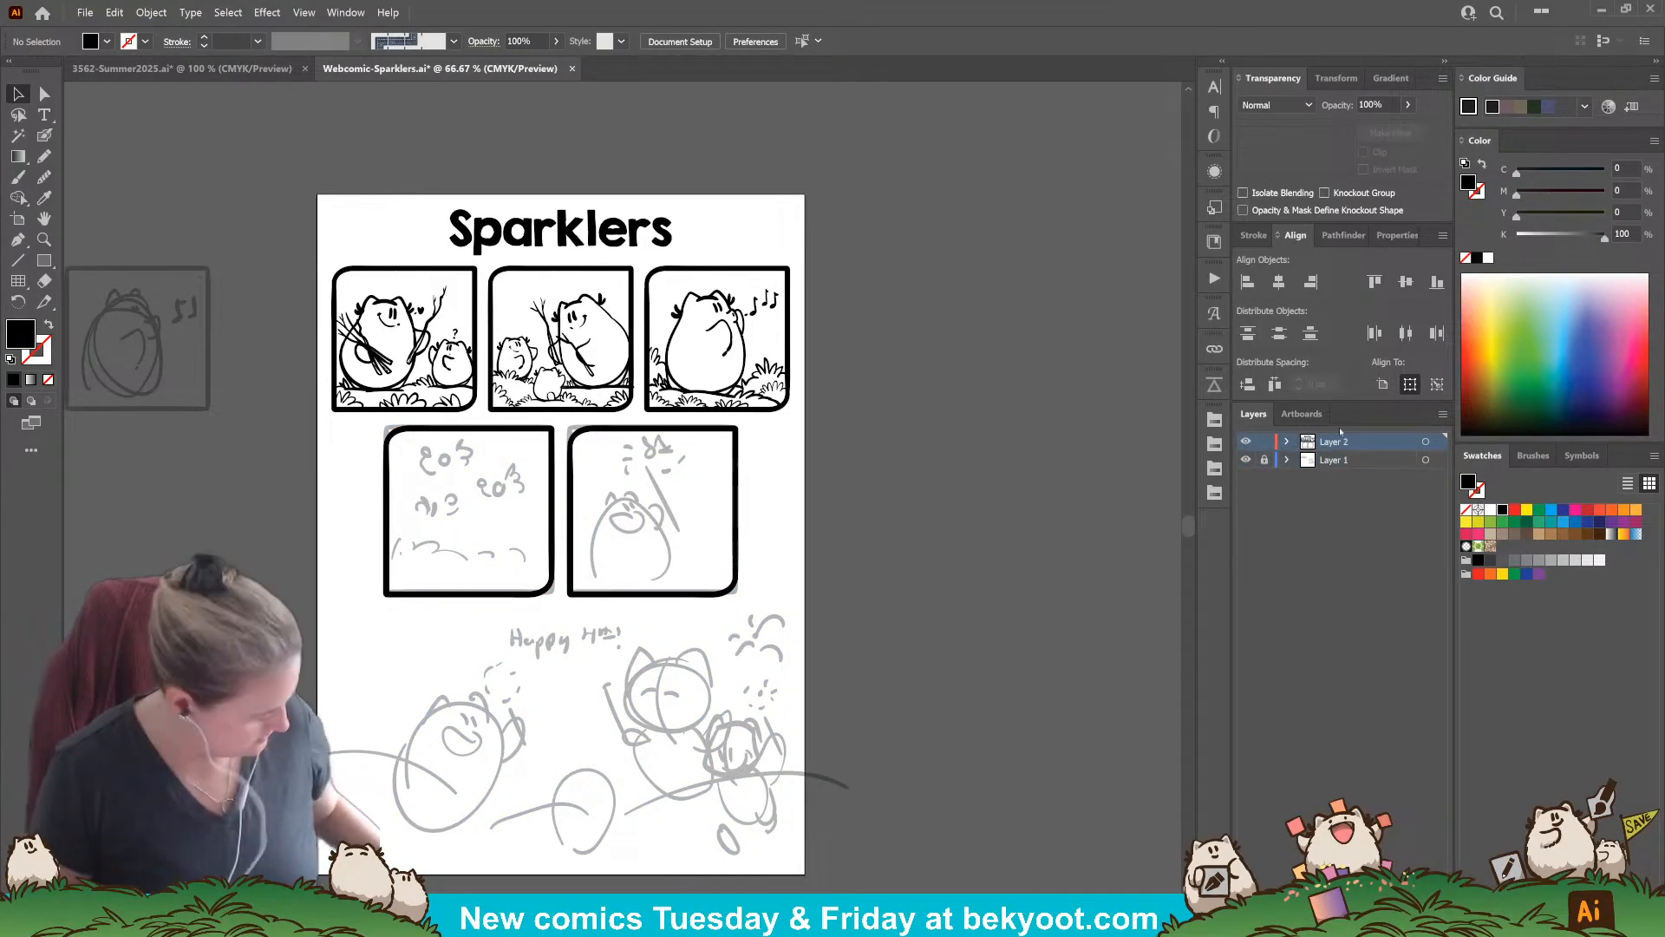
# Step: Ink the first grass tufts at the left edge of the fourth panel with the Blob Brush
pyautogui.scroll(2, 438, 575)
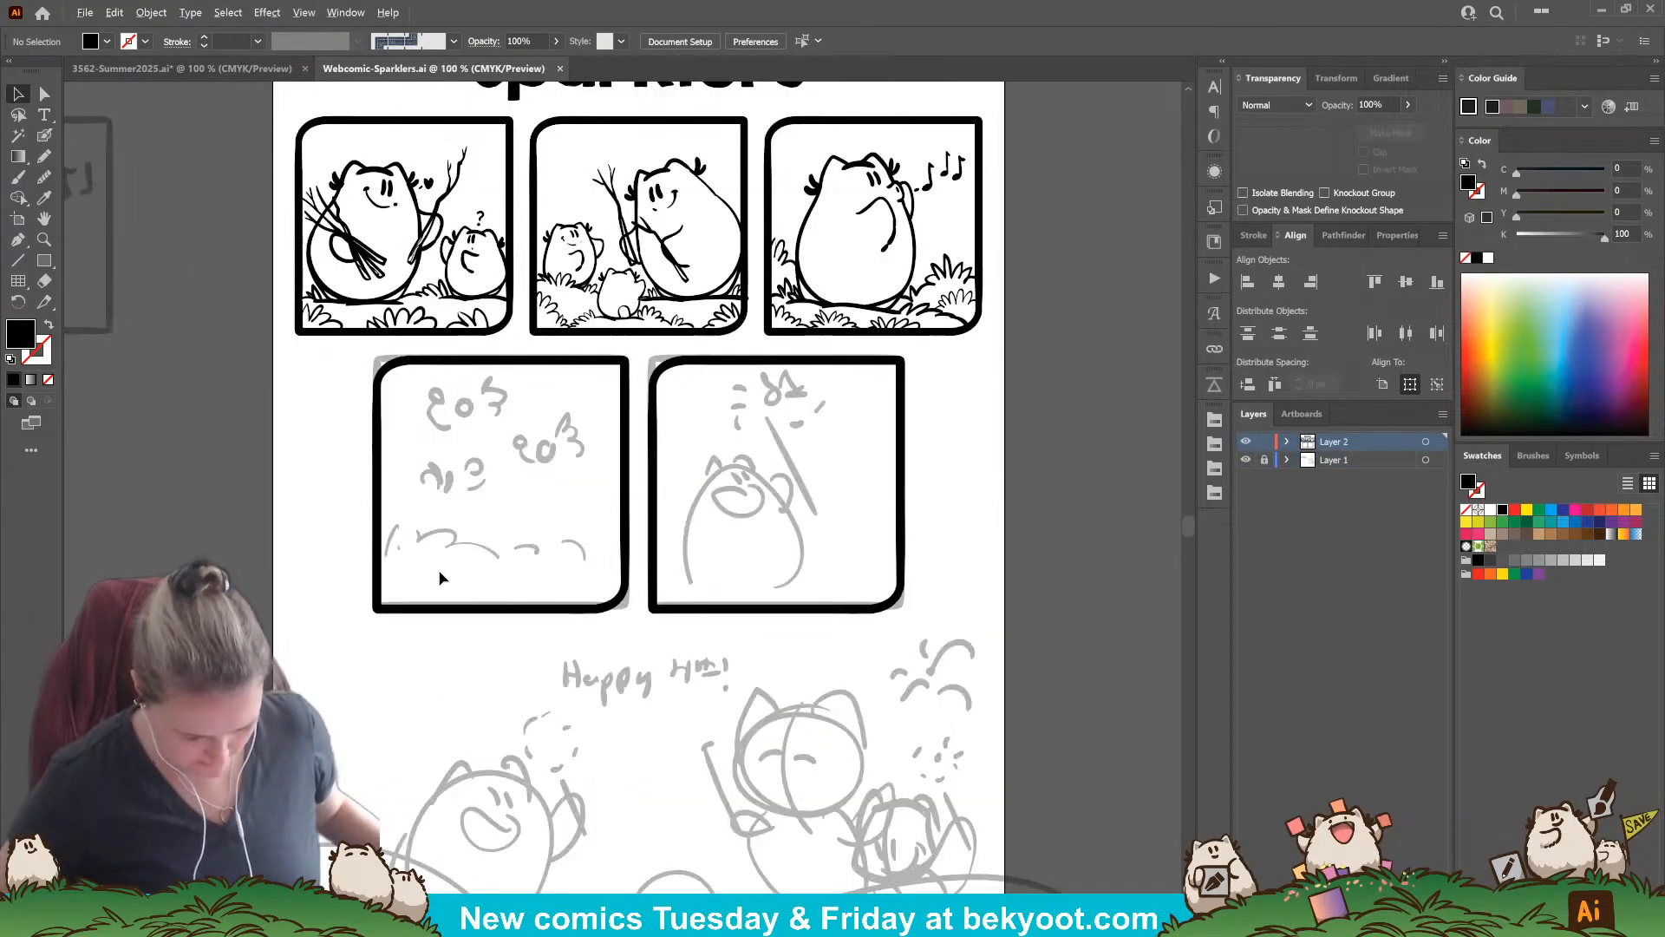
pyautogui.hotkey('shift', 'b')
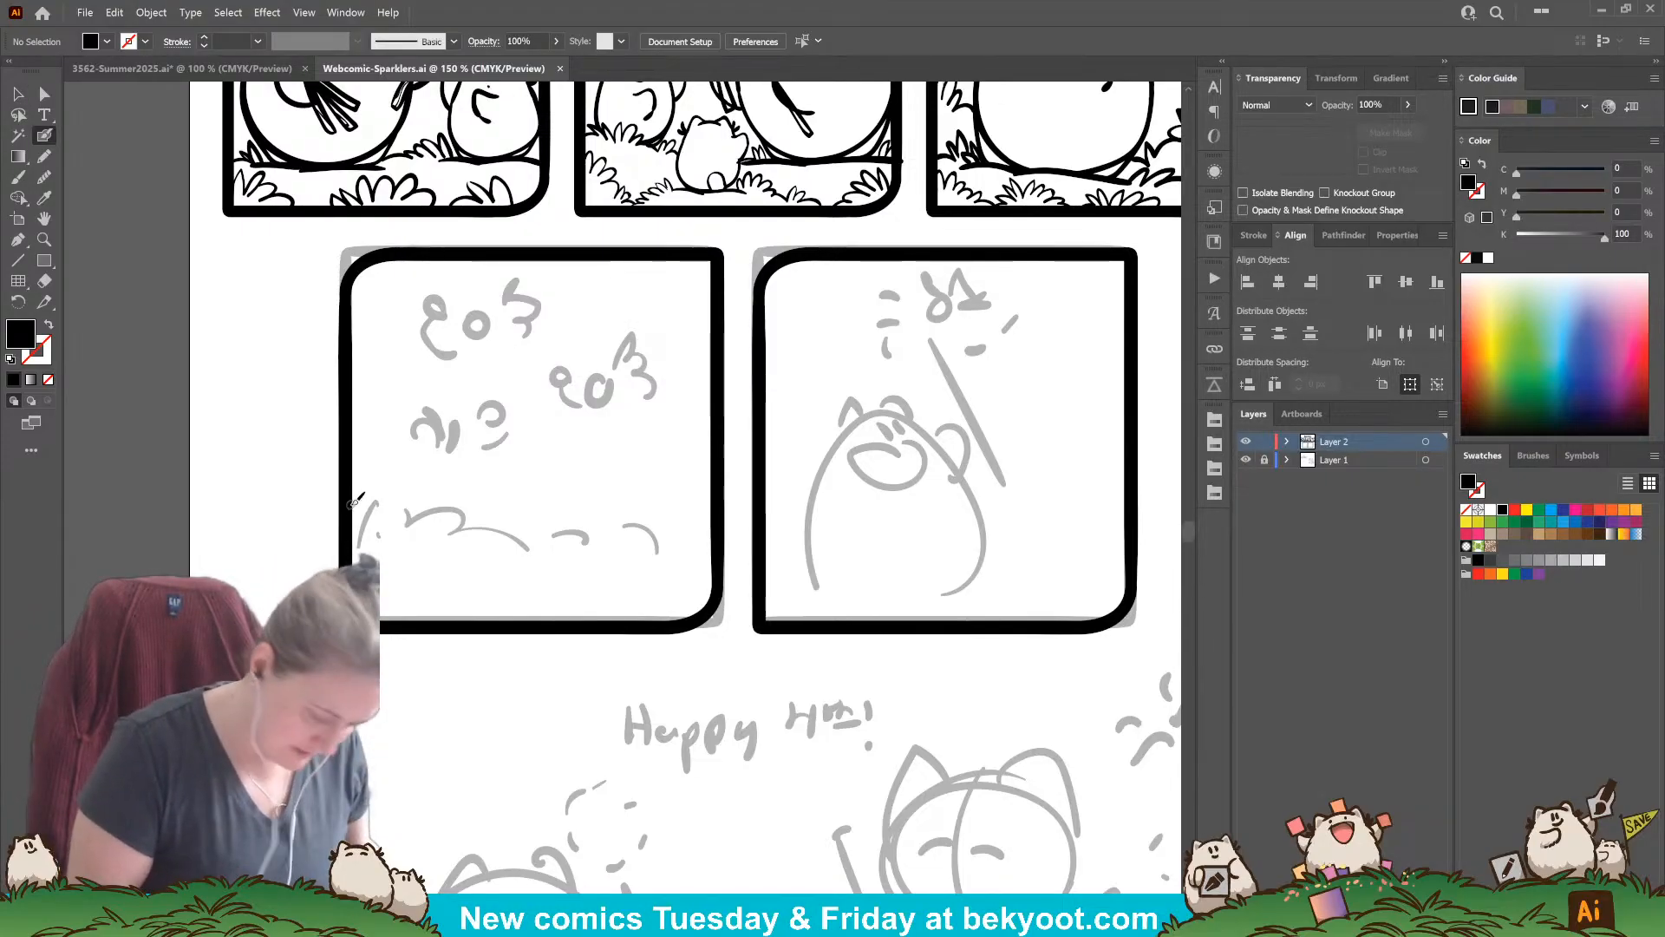
pyautogui.press('Return')
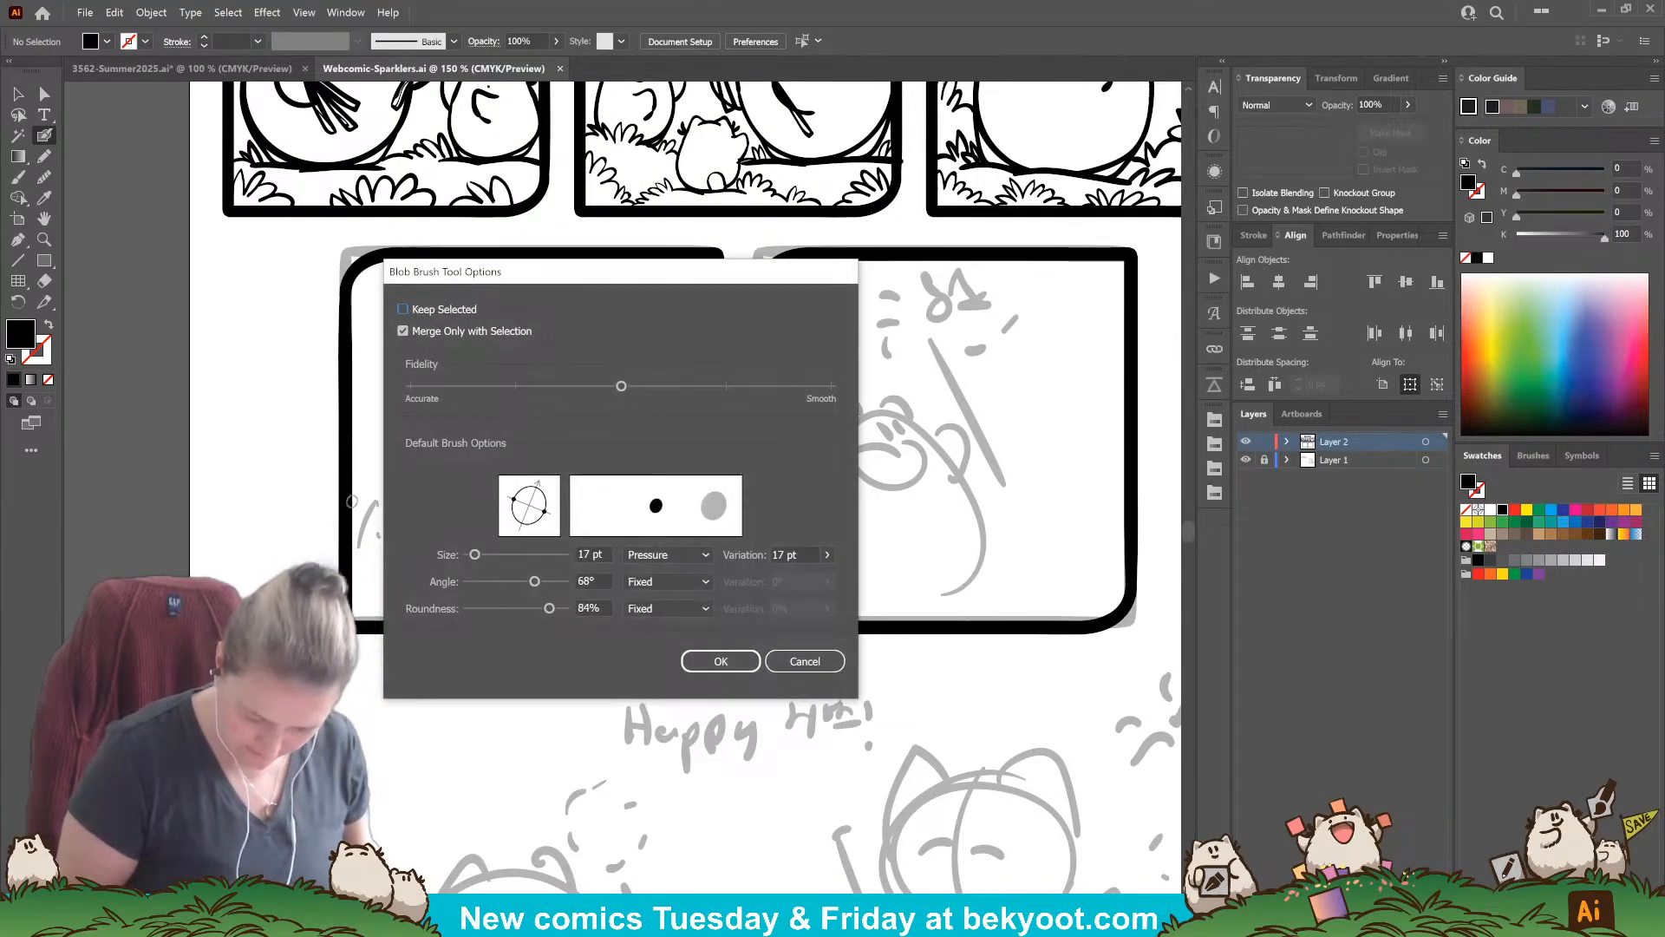
pyautogui.press('Return')
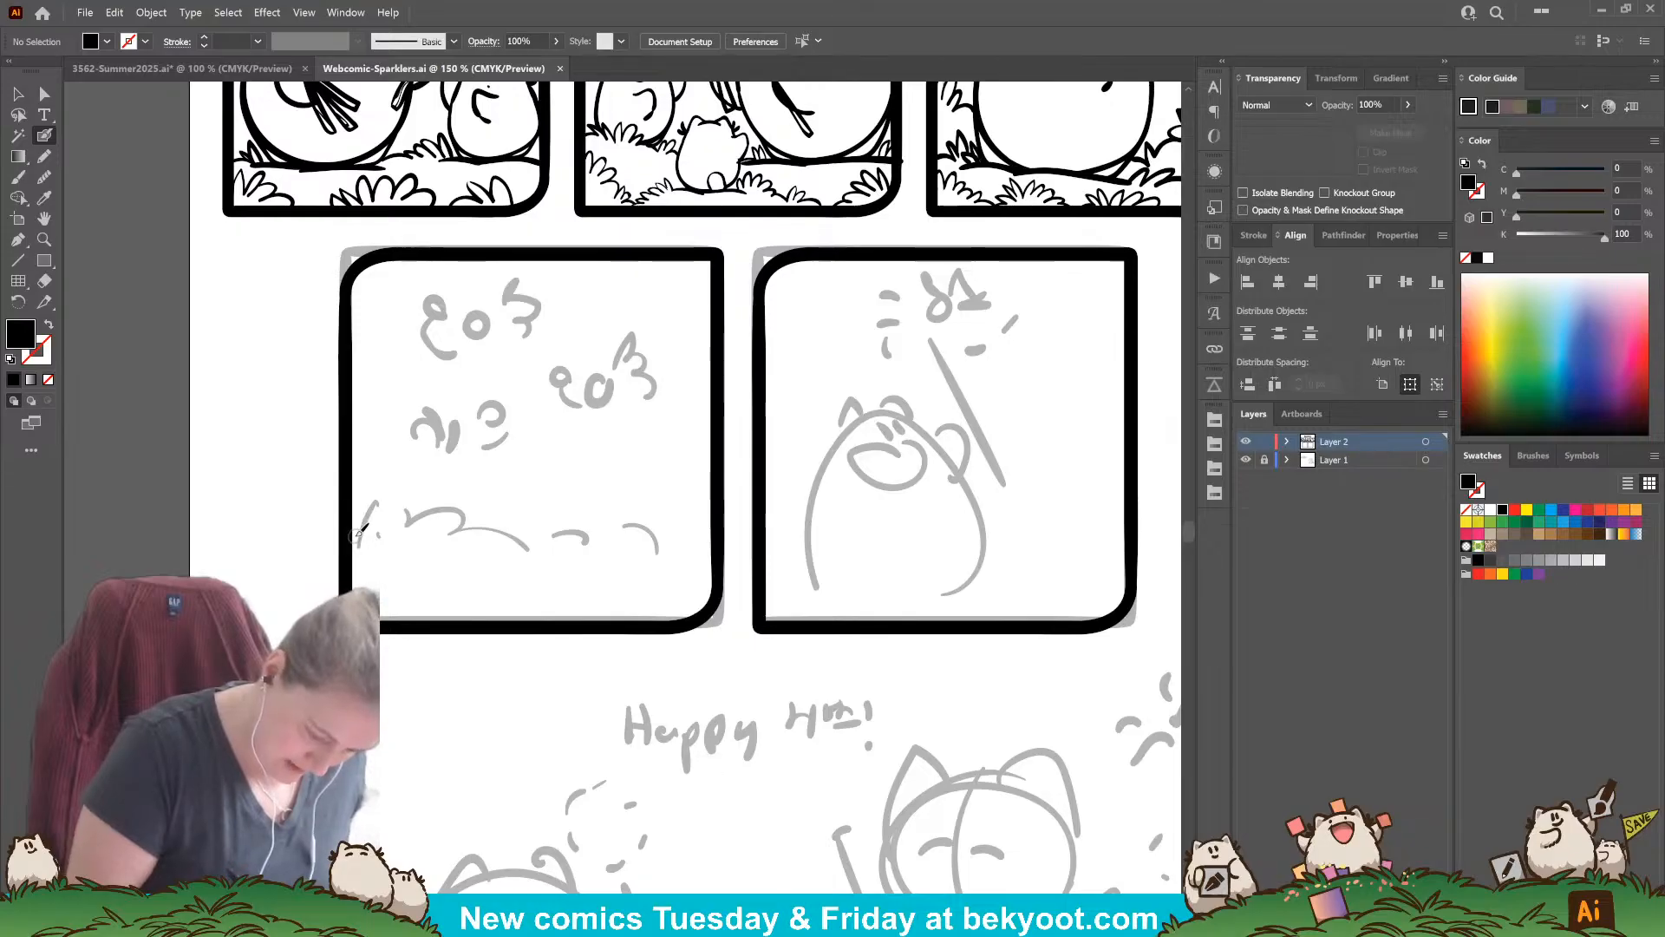
pyautogui.moveTo(355, 521)
pyautogui.mouseDown()
pyautogui.moveTo(387, 488)
pyautogui.moveTo(408, 552)
pyautogui.moveTo(477, 511)
pyautogui.moveTo(479, 550)
pyautogui.moveTo(461, 511)
pyautogui.moveTo(465, 544)
pyautogui.moveTo(441, 530)
pyautogui.moveTo(448, 548)
pyautogui.moveTo(407, 553)
pyautogui.mouseUp()
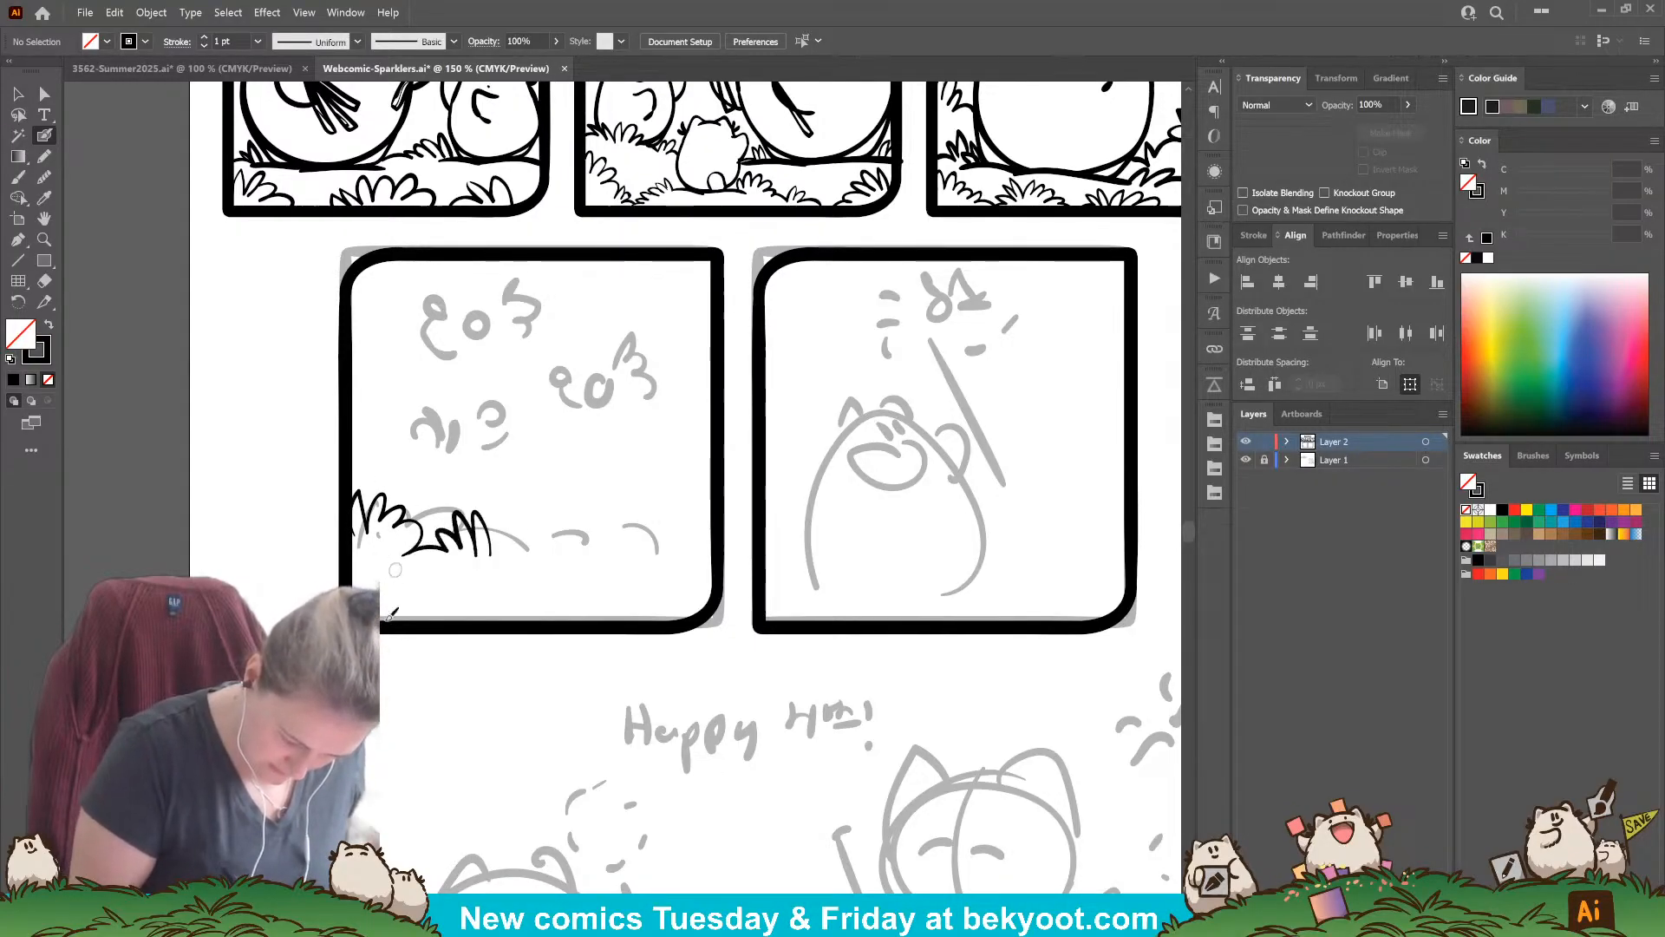
# Step: Isolate the new grass group, extend the grass line across the fourth panel, and ink foreground tufts along the panel's base
pyautogui.keyDown('ctrl'); pyautogui.click(466, 546); pyautogui.keyUp('ctrl')
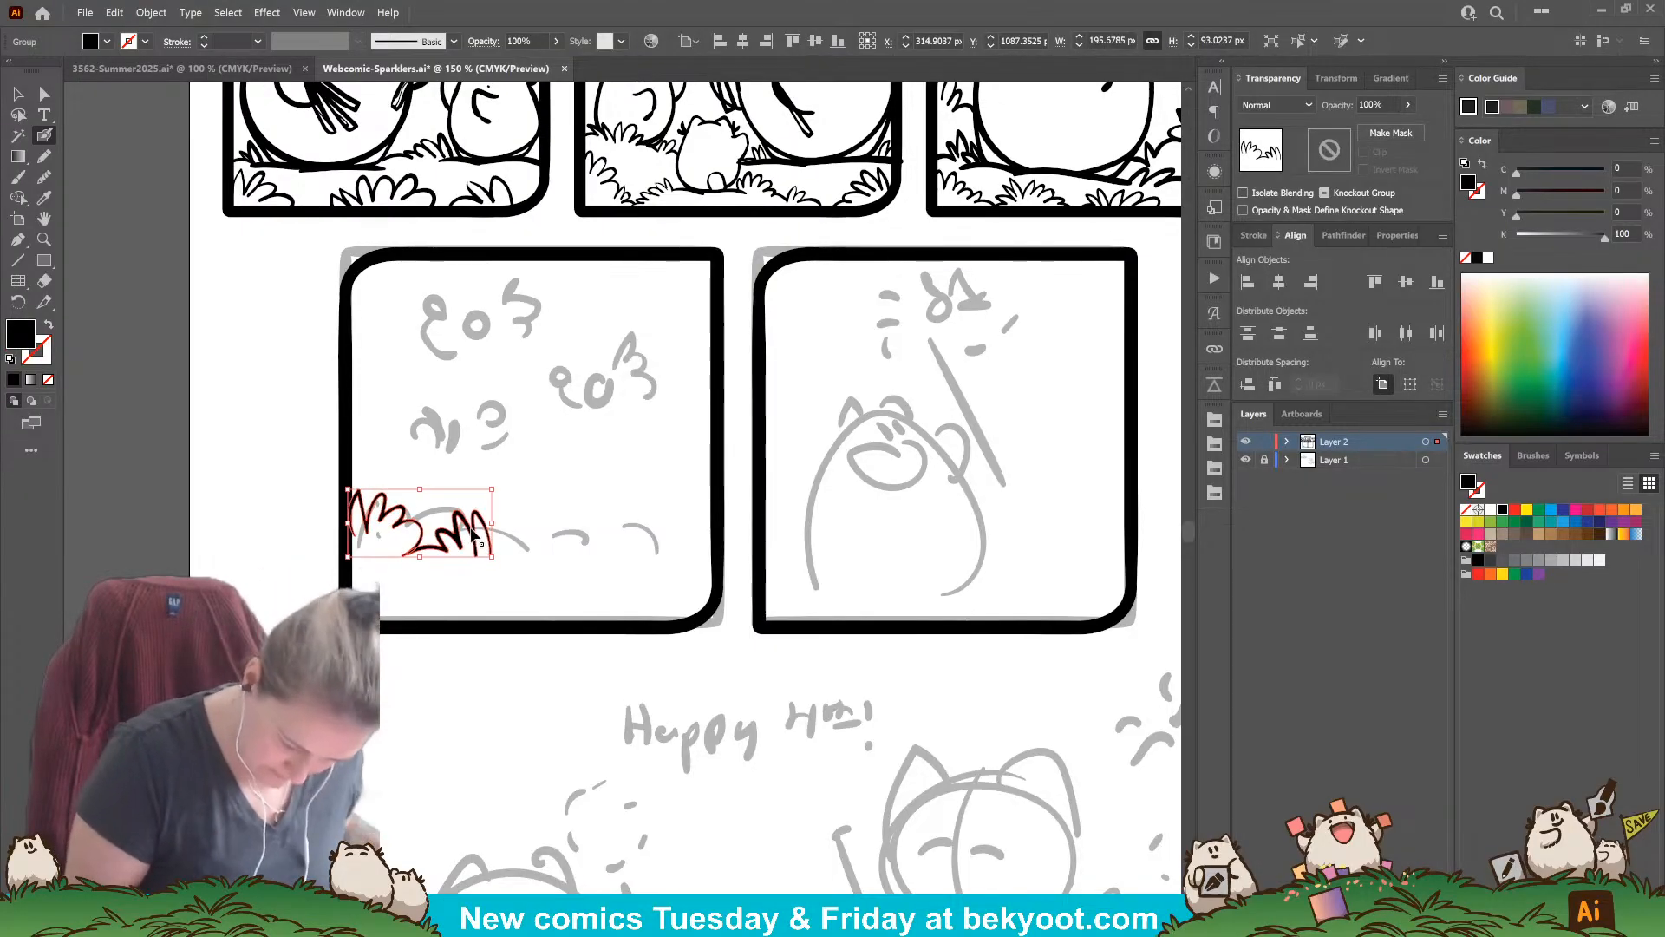
pyautogui.keyDown('ctrl'); pyautogui.doubleClick(490, 531); pyautogui.keyUp('ctrl')
pyautogui.moveTo(491, 554)
pyautogui.mouseDown()
pyautogui.moveTo(511, 526)
pyautogui.moveTo(549, 555)
pyautogui.mouseUp()
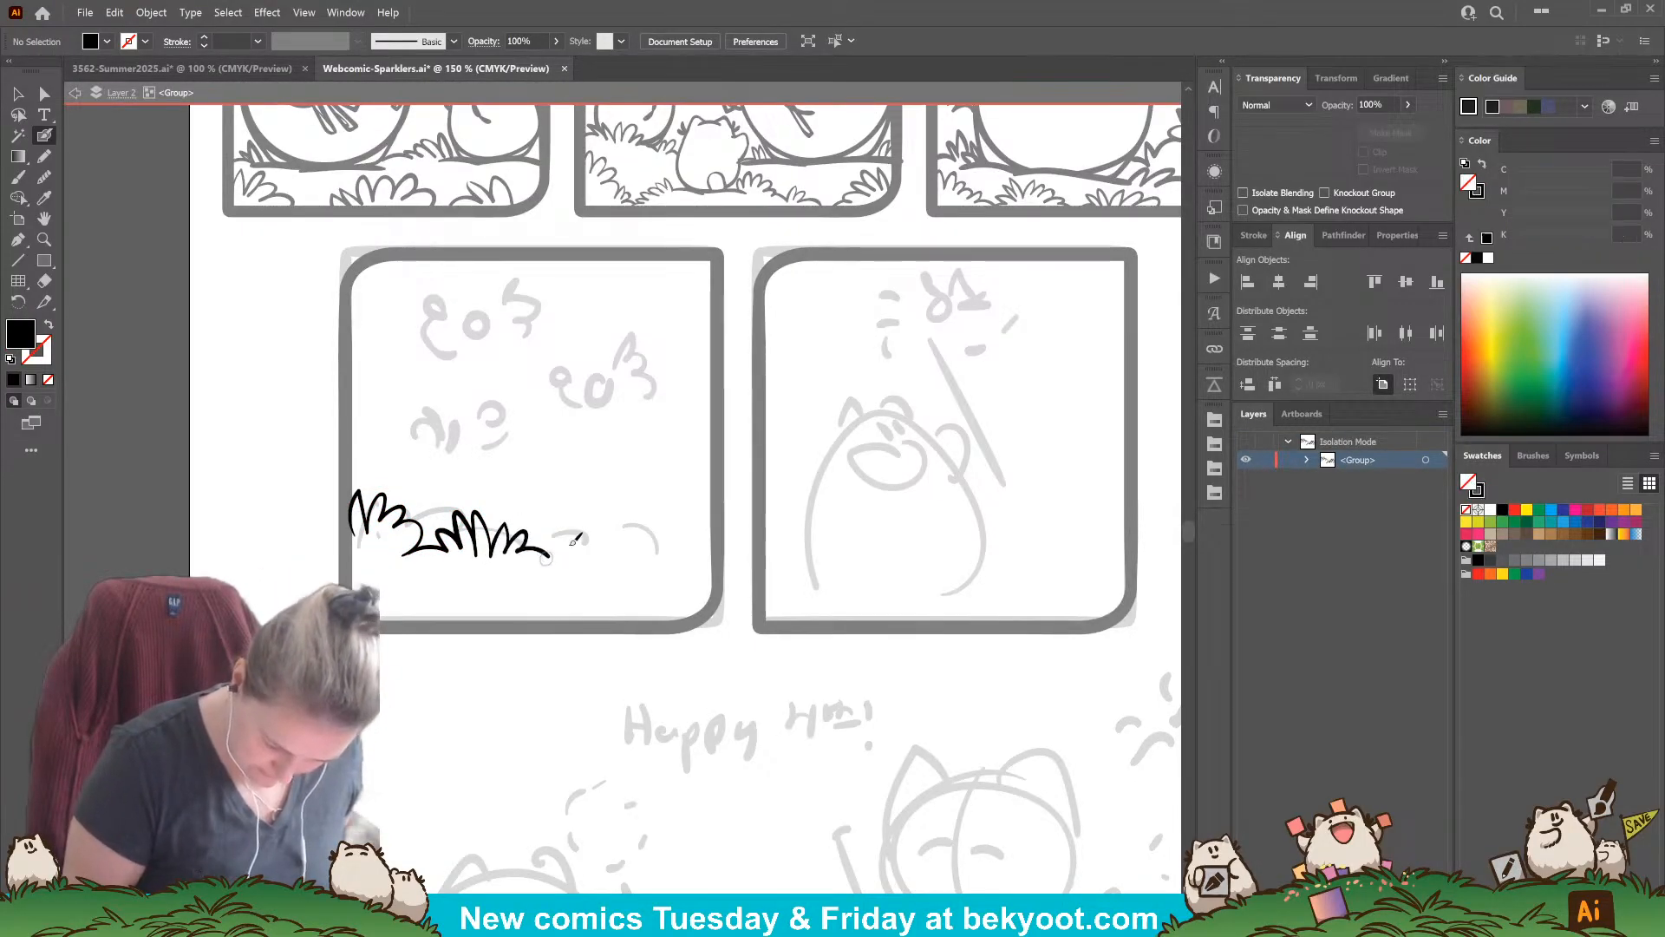
pyautogui.moveTo(719, 549)
pyautogui.mouseDown()
pyautogui.moveTo(701, 492)
pyautogui.moveTo(687, 538)
pyautogui.moveTo(554, 555)
pyautogui.moveTo(582, 526)
pyautogui.moveTo(579, 547)
pyautogui.moveTo(613, 565)
pyautogui.mouseUp()
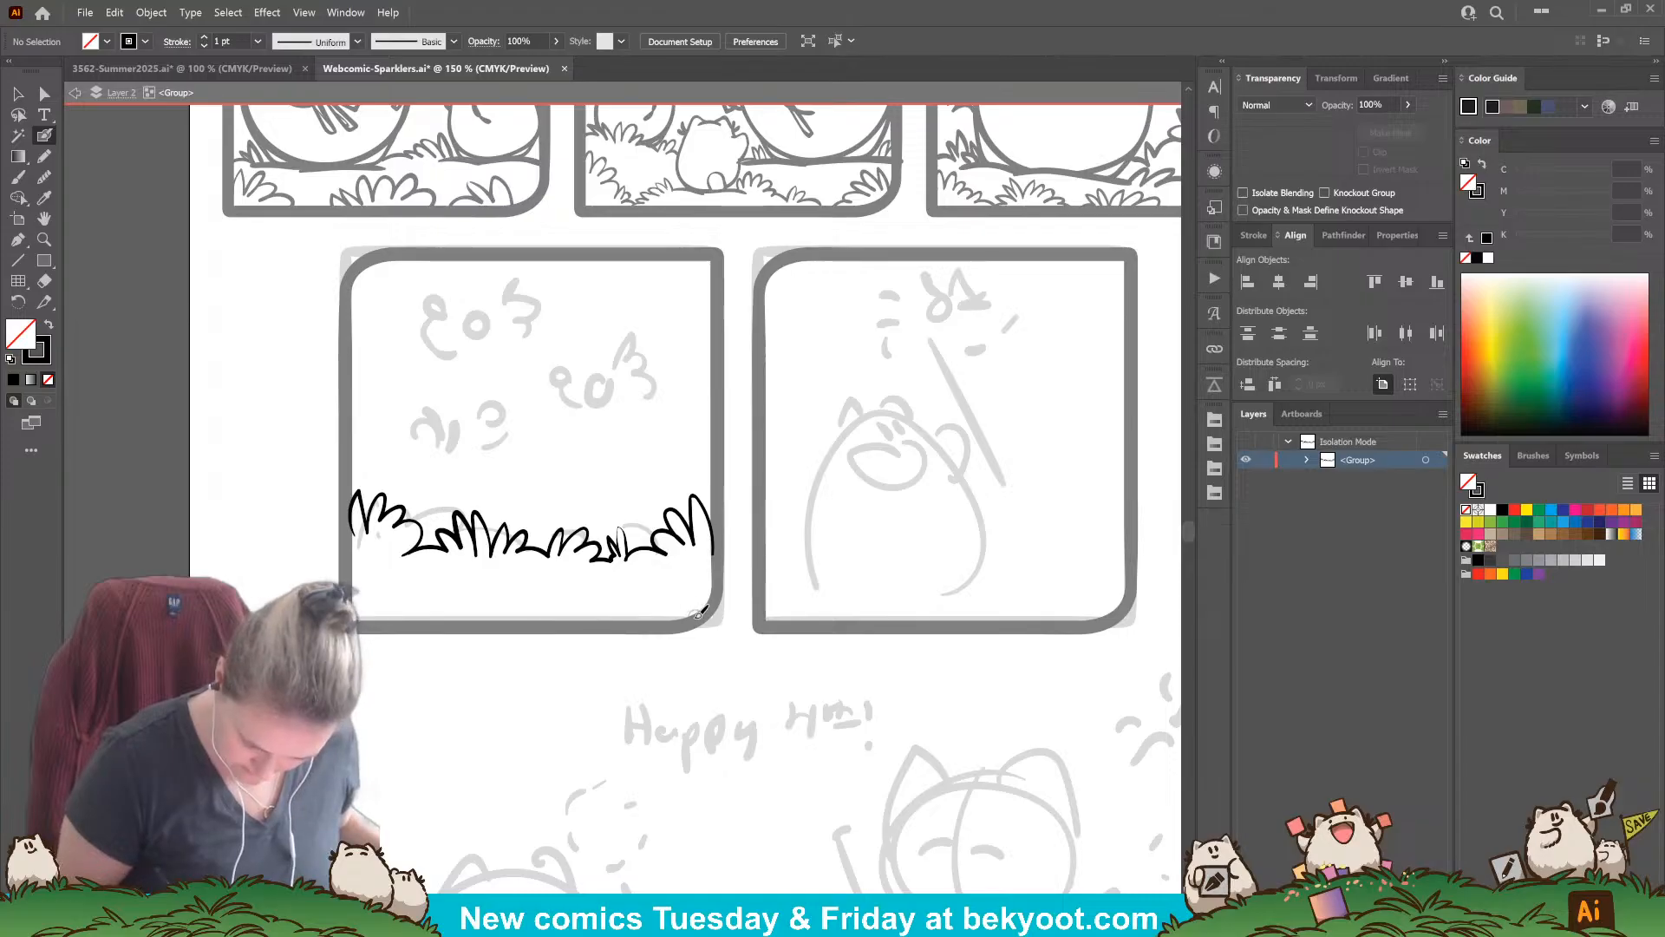
pyautogui.moveTo(630, 622)
pyautogui.mouseDown()
pyautogui.moveTo(696, 604)
pyautogui.moveTo(698, 571)
pyautogui.moveTo(712, 604)
pyautogui.mouseUp()
pyautogui.moveTo(352, 593)
pyautogui.mouseDown()
pyautogui.moveTo(363, 560)
pyautogui.moveTo(368, 587)
pyautogui.moveTo(367, 549)
pyautogui.moveTo(355, 567)
pyautogui.moveTo(384, 561)
pyautogui.moveTo(370, 588)
pyautogui.moveTo(390, 596)
pyautogui.moveTo(455, 567)
pyautogui.moveTo(447, 589)
pyautogui.moveTo(426, 579)
pyautogui.moveTo(436, 602)
pyautogui.moveTo(389, 599)
pyautogui.moveTo(564, 595)
pyautogui.moveTo(532, 653)
pyautogui.moveTo(534, 708)
pyautogui.mouseUp()
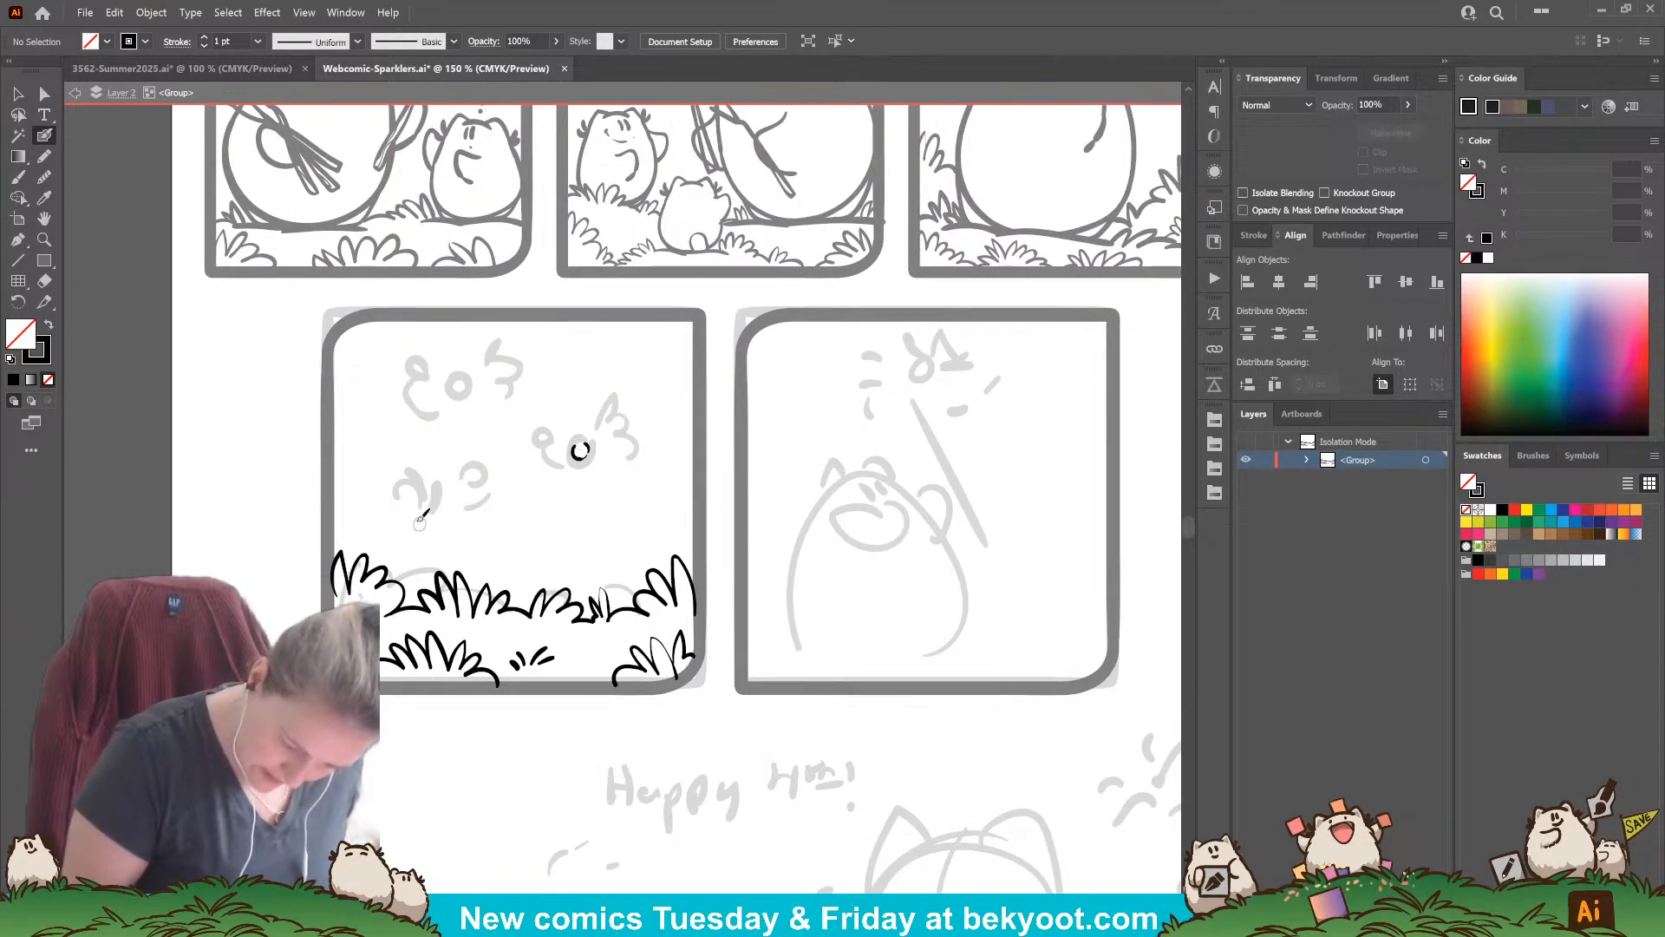
# Step: Ink the round bodies of the flying insects in the fourth panel and the wings of the two lower ones
pyautogui.moveTo(431, 491); pyautogui.dragTo(432, 488)
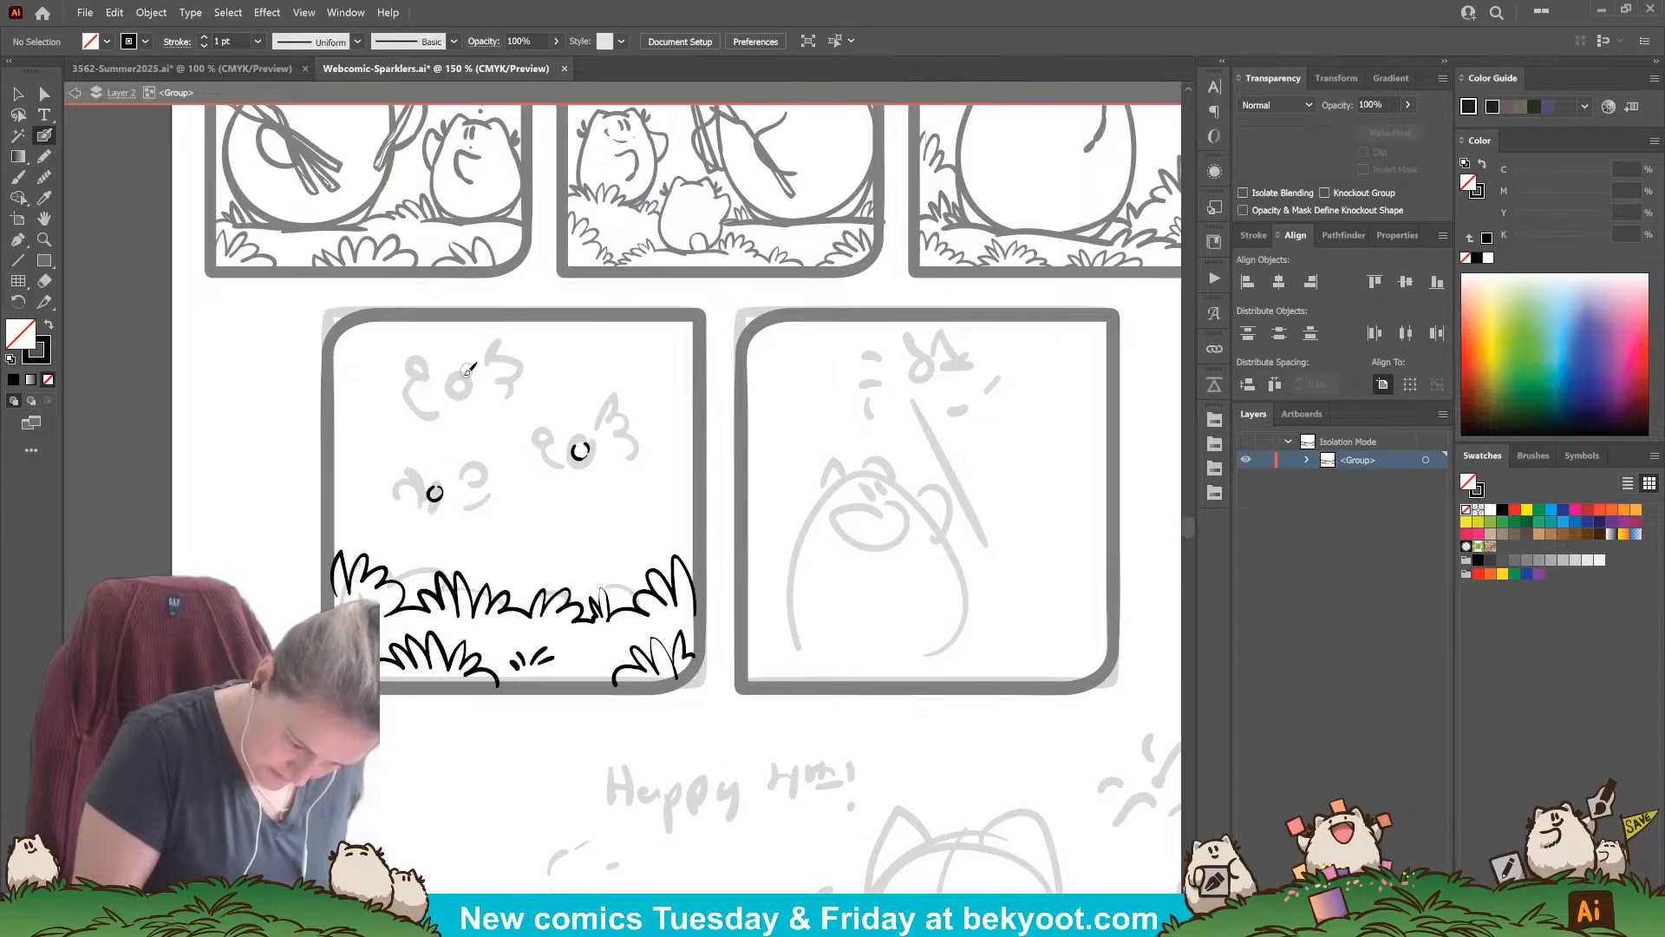
pyautogui.moveTo(475, 379); pyautogui.dragTo(460, 373)
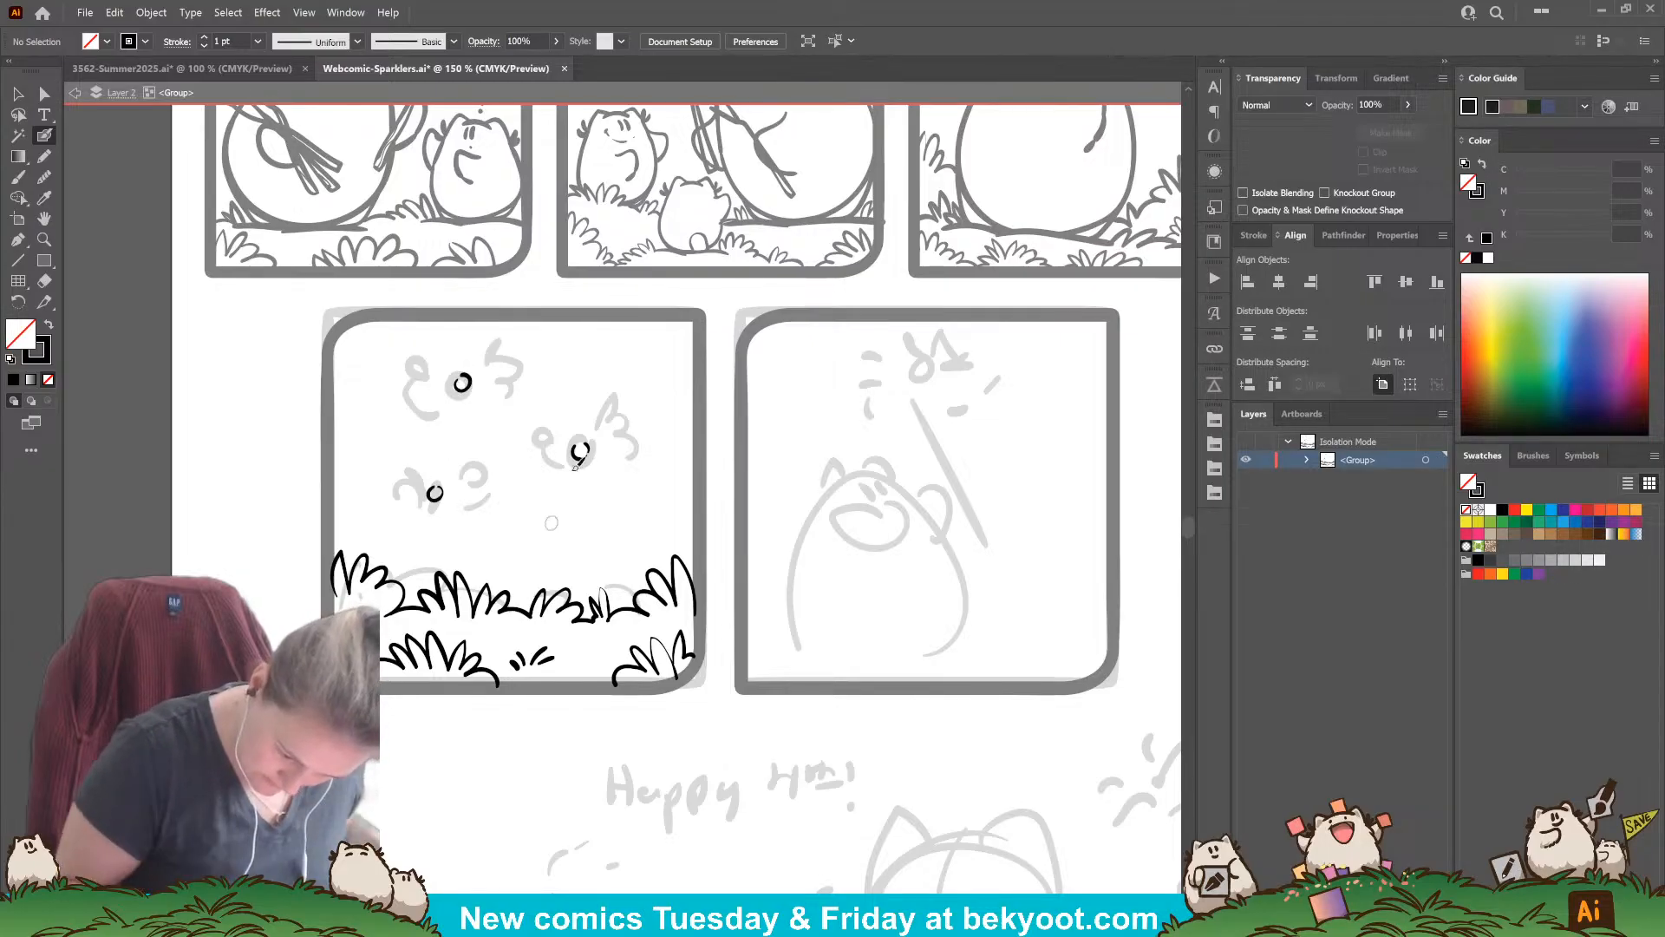
pyautogui.moveTo(591, 432)
pyautogui.mouseDown()
pyautogui.moveTo(611, 390)
pyautogui.moveTo(612, 425)
pyautogui.moveTo(621, 412)
pyautogui.moveTo(633, 426)
pyautogui.moveTo(603, 456)
pyautogui.moveTo(631, 466)
pyautogui.moveTo(542, 403)
pyautogui.moveTo(559, 431)
pyautogui.moveTo(541, 476)
pyautogui.moveTo(548, 444)
pyautogui.mouseUp()
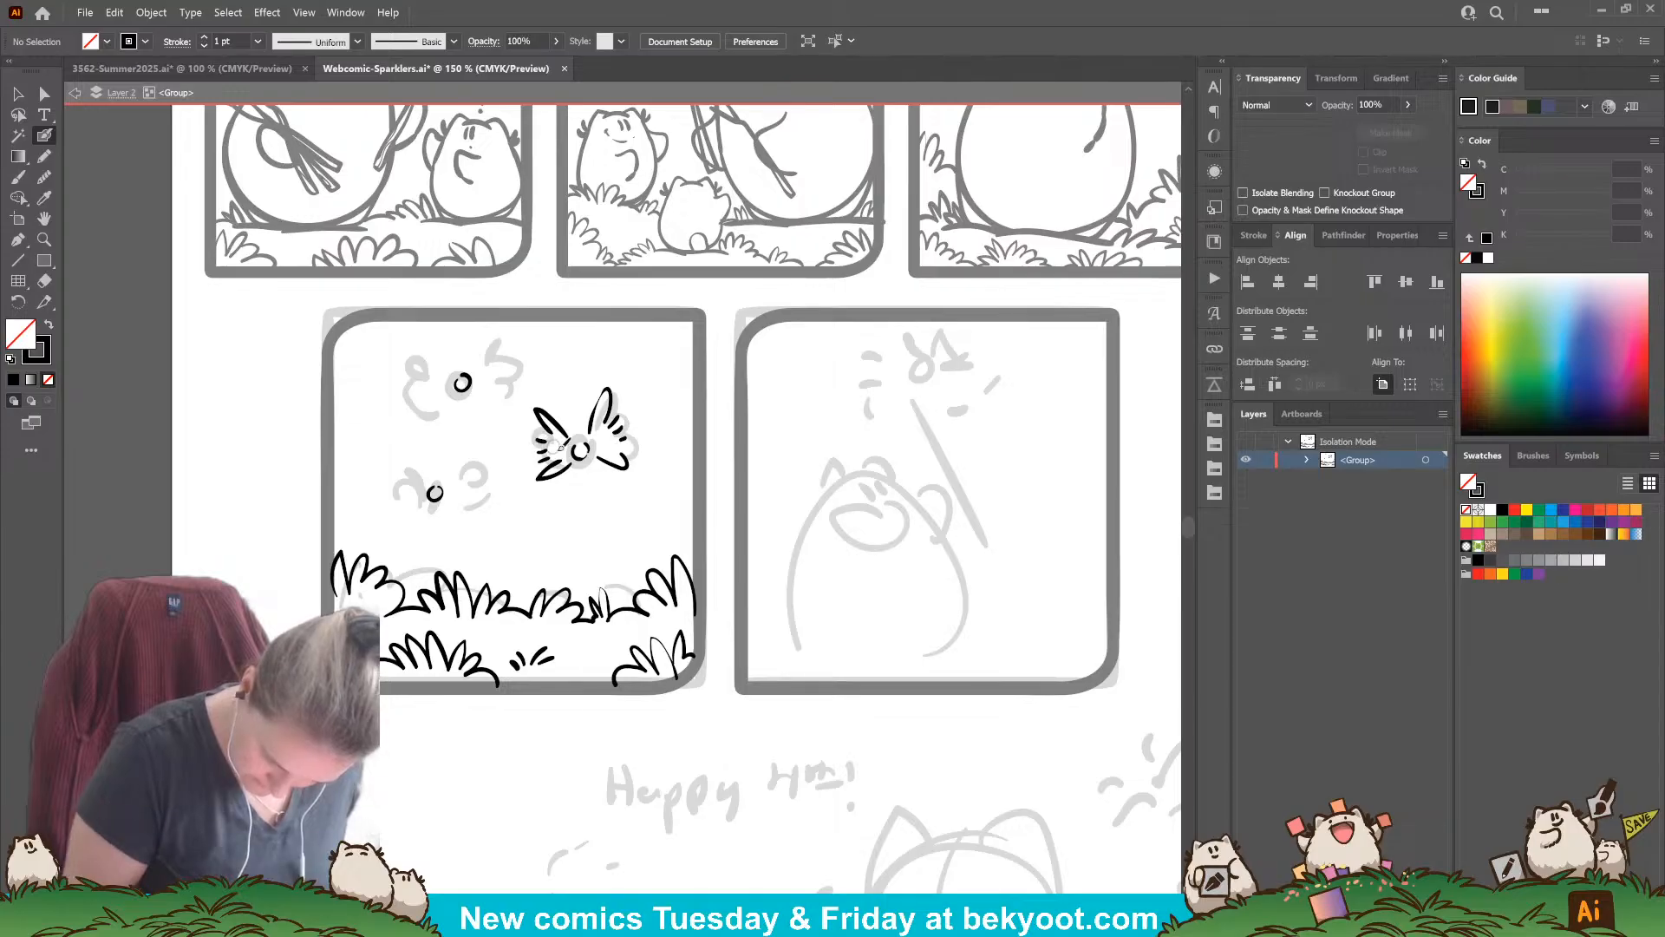
pyautogui.moveTo(436, 491)
pyautogui.mouseDown()
pyautogui.moveTo(457, 477)
pyautogui.moveTo(466, 500)
pyautogui.moveTo(400, 461)
pyautogui.moveTo(423, 503)
pyautogui.mouseUp()
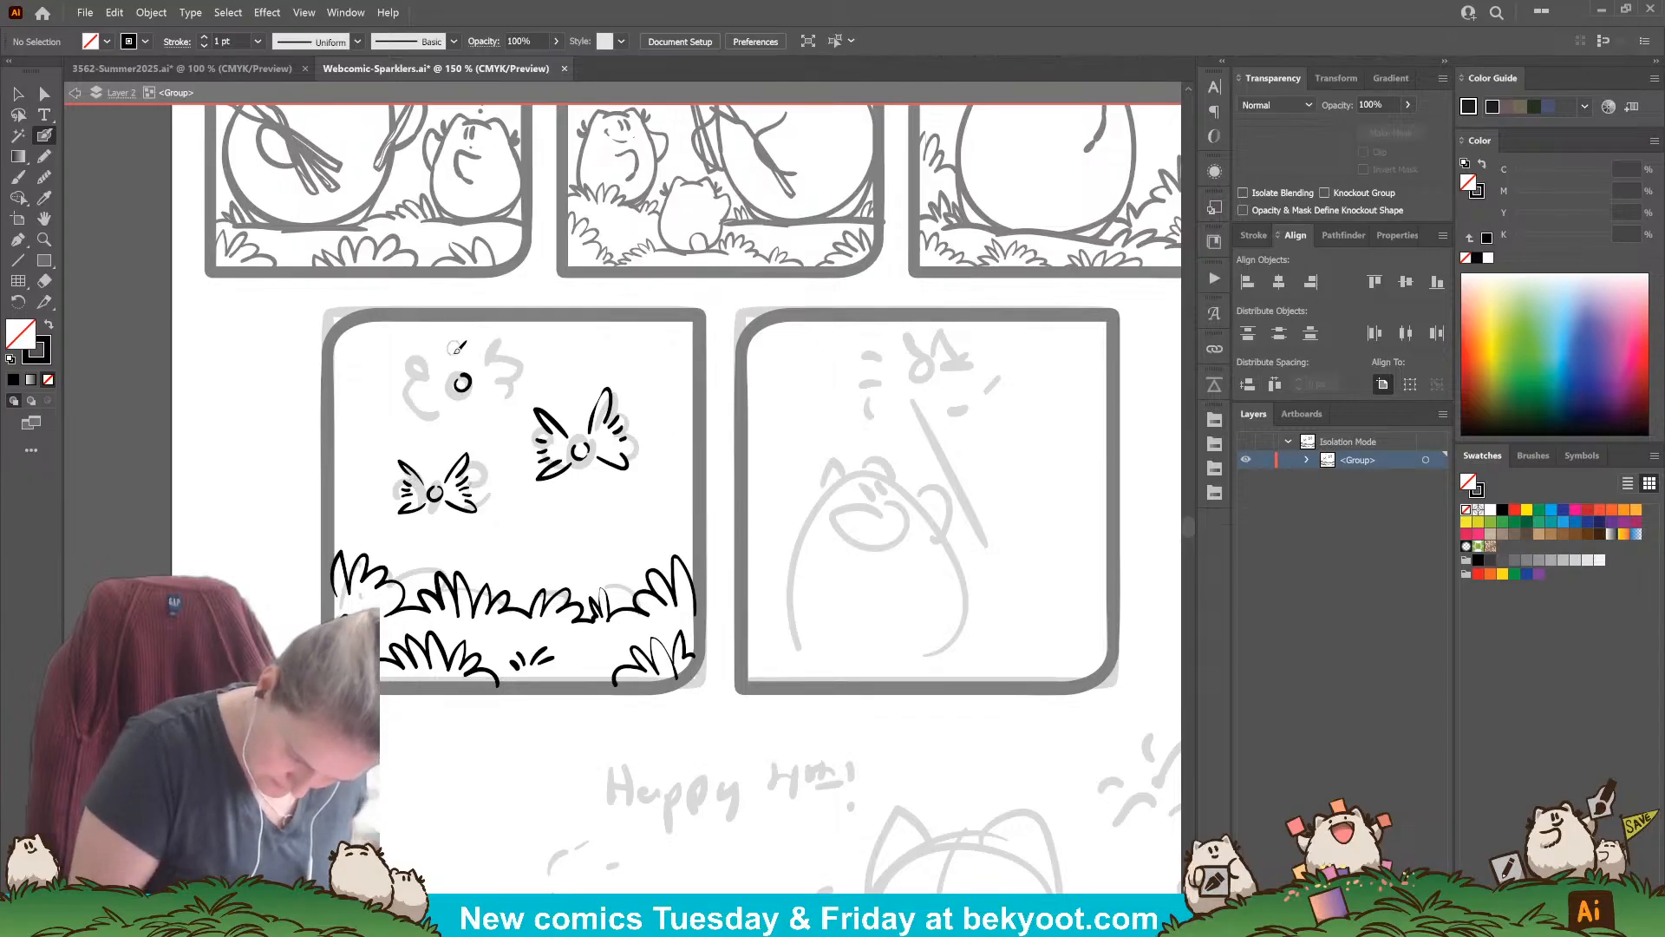
# Step: Ink both wings and their detail lines on the uppermost insect, undoing and redrawing the stray strokes
pyautogui.moveTo(467, 372)
pyautogui.mouseDown()
pyautogui.moveTo(493, 334)
pyautogui.moveTo(478, 378)
pyautogui.mouseUp()
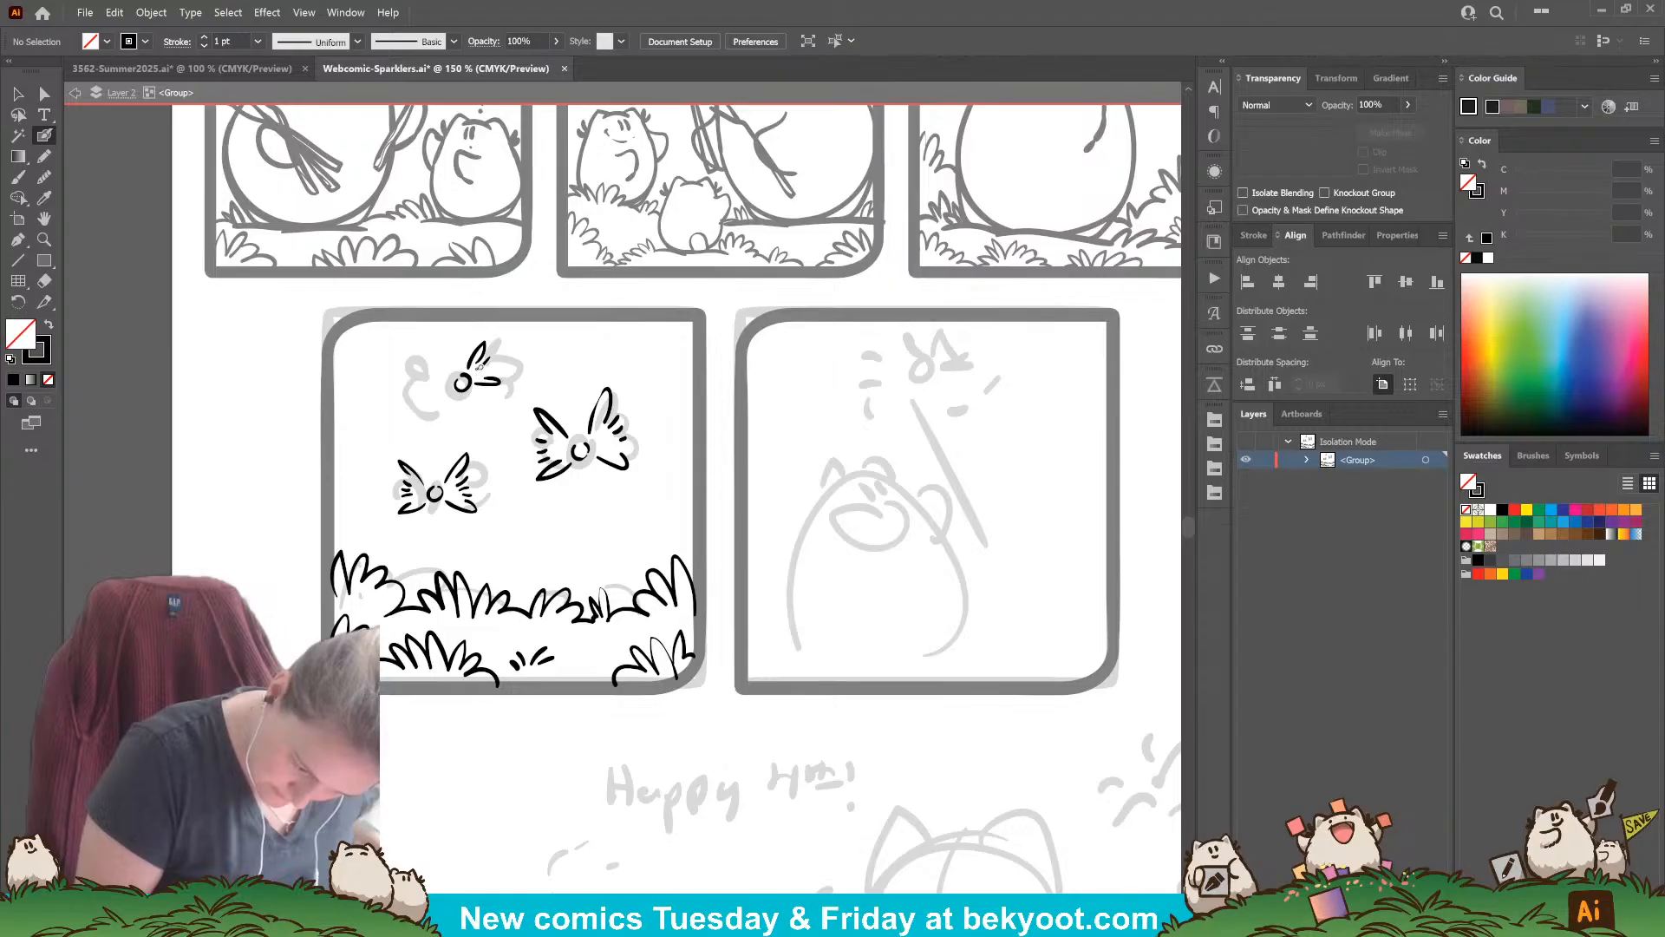
pyautogui.hotkey('ctrl', 'z')
pyautogui.hotkey('ctrl', 'z')
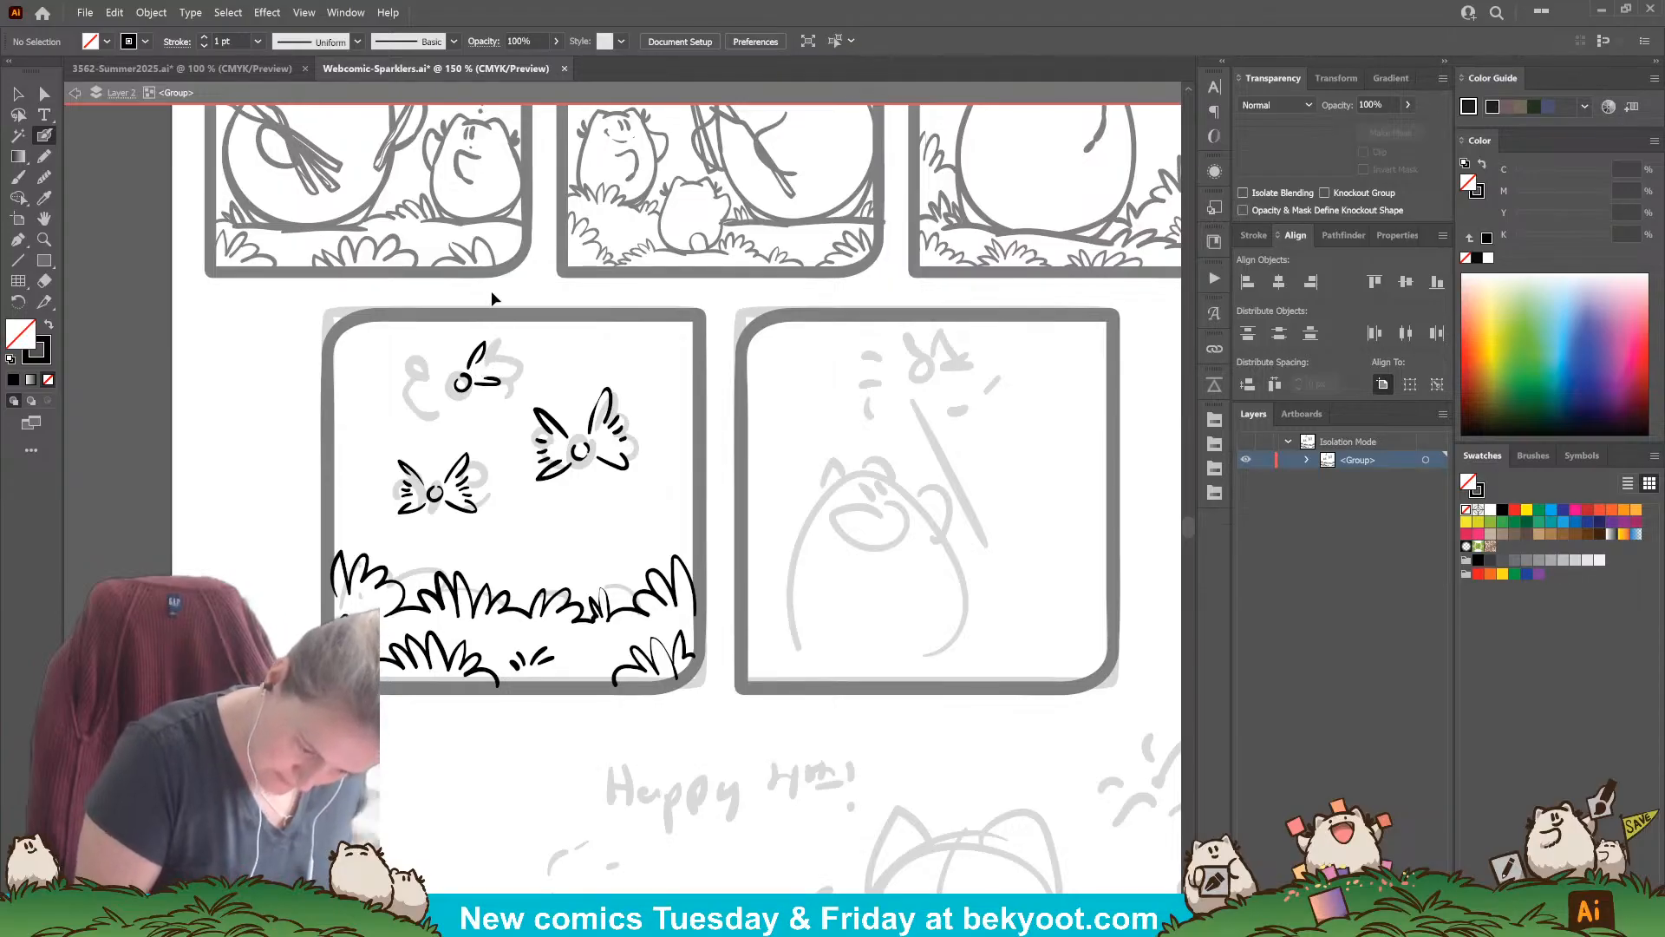
pyautogui.moveTo(487, 358); pyautogui.dragTo(478, 369)
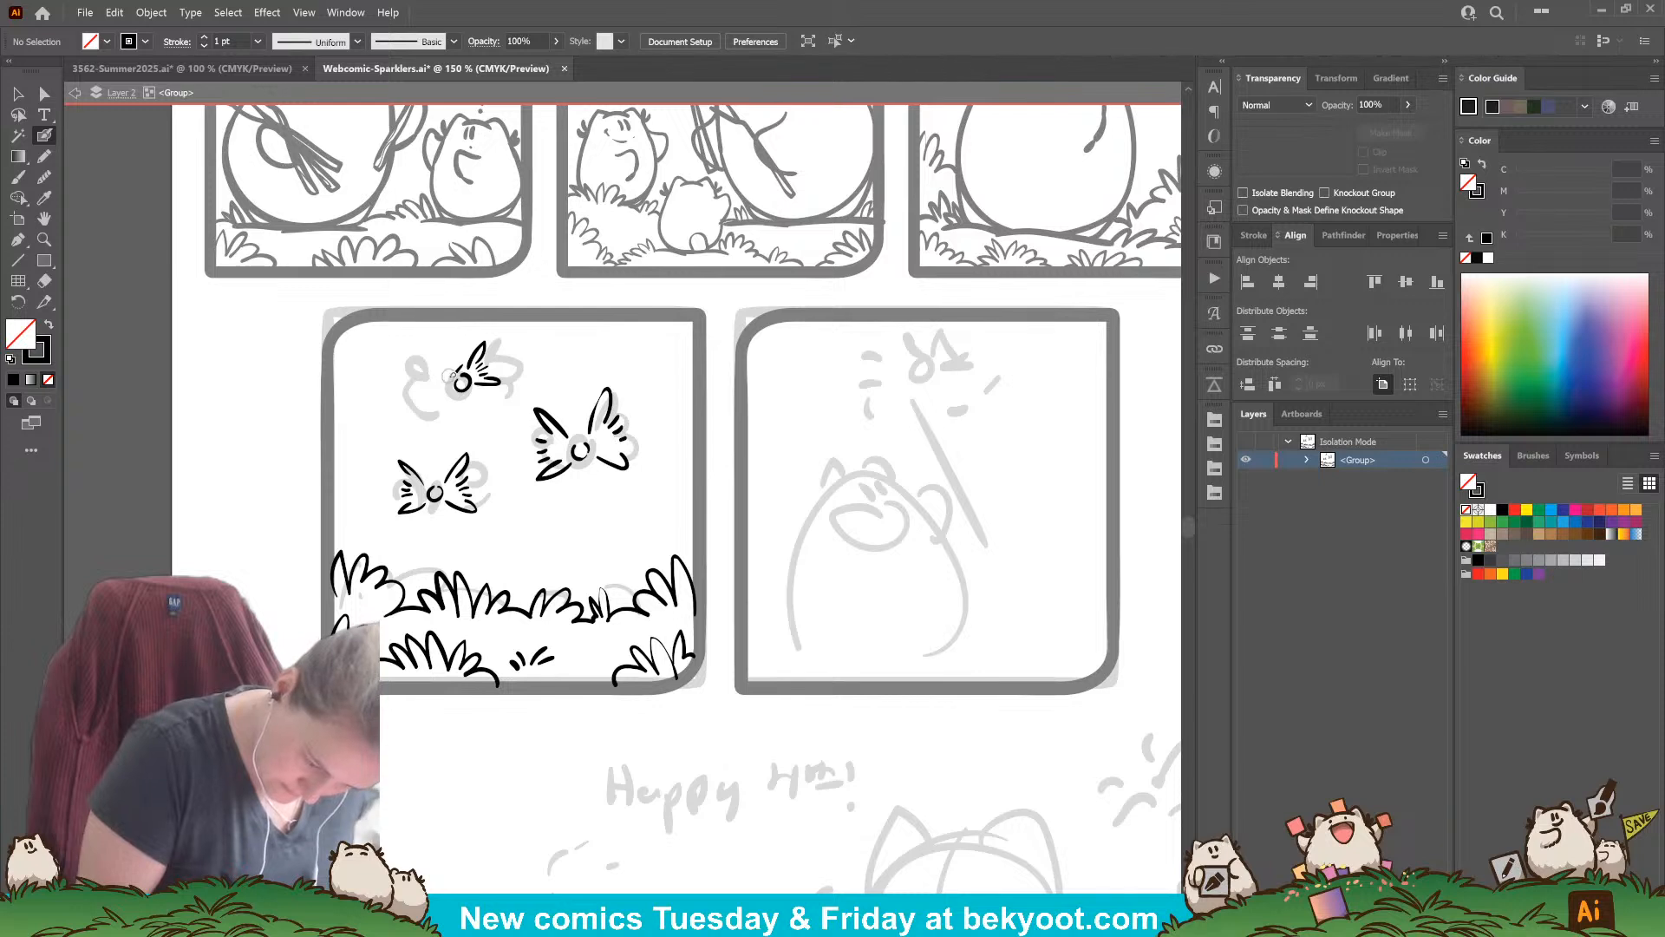
pyautogui.moveTo(458, 376)
pyautogui.mouseDown()
pyautogui.moveTo(435, 354)
pyautogui.moveTo(459, 383)
pyautogui.moveTo(433, 404)
pyautogui.mouseUp()
pyautogui.moveTo(453, 381); pyautogui.dragTo(445, 390)
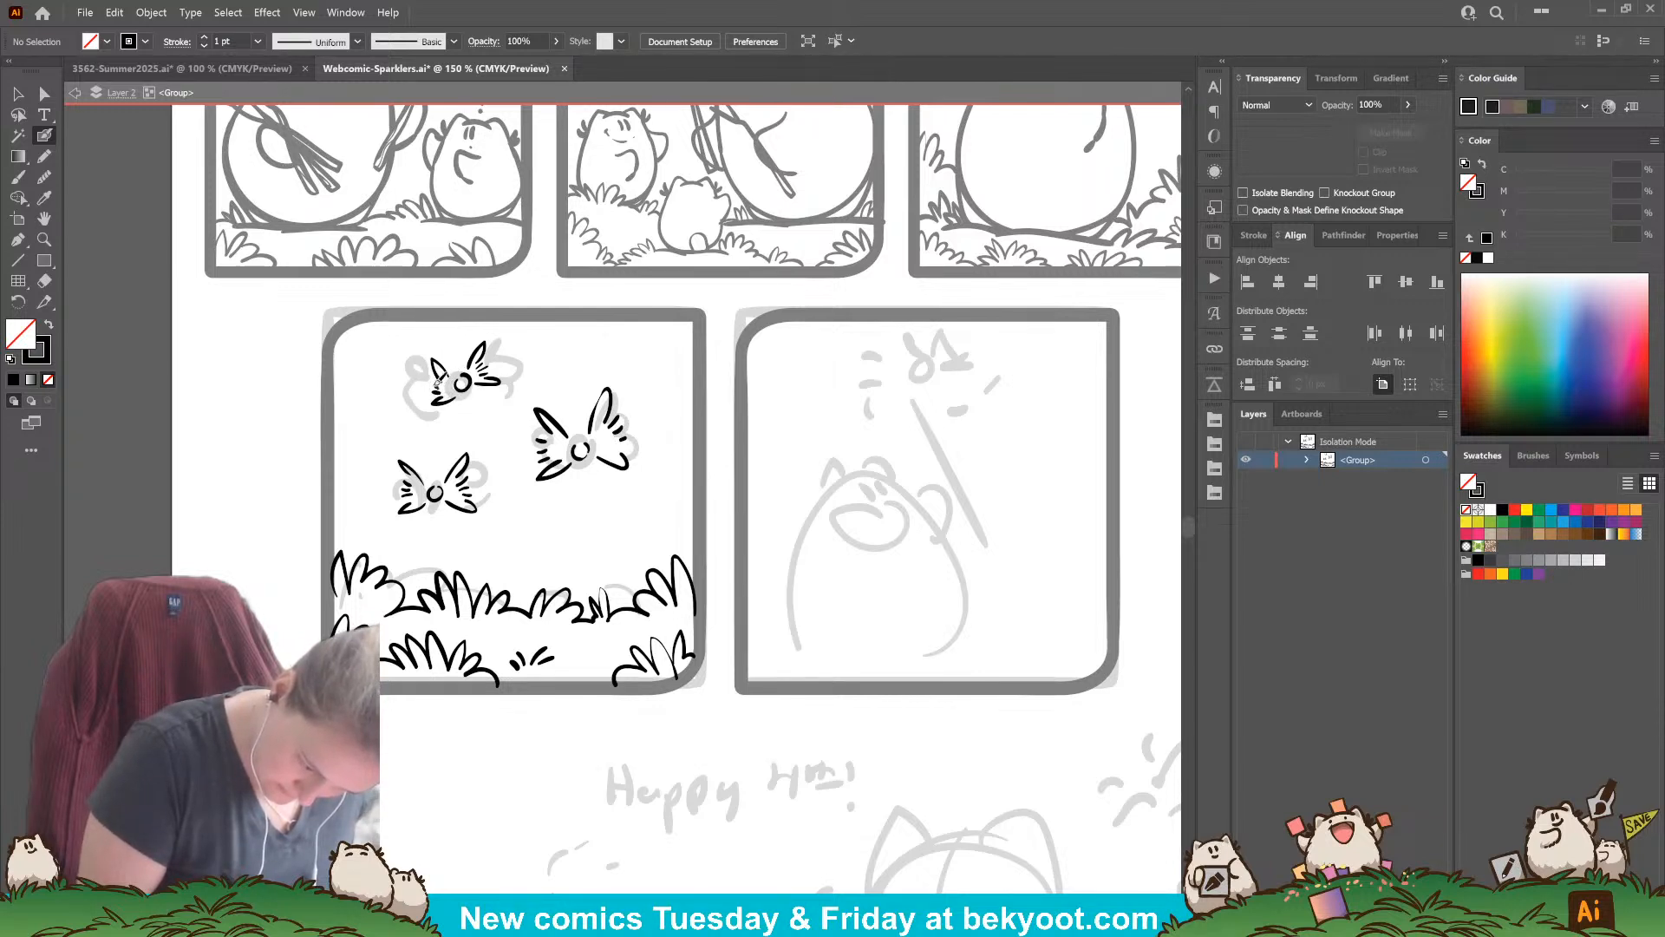
# Step: Select each winged insect's strokes in turn, and ink dashed flight trails from the three insects down to the grass
pyautogui.click(475, 378)
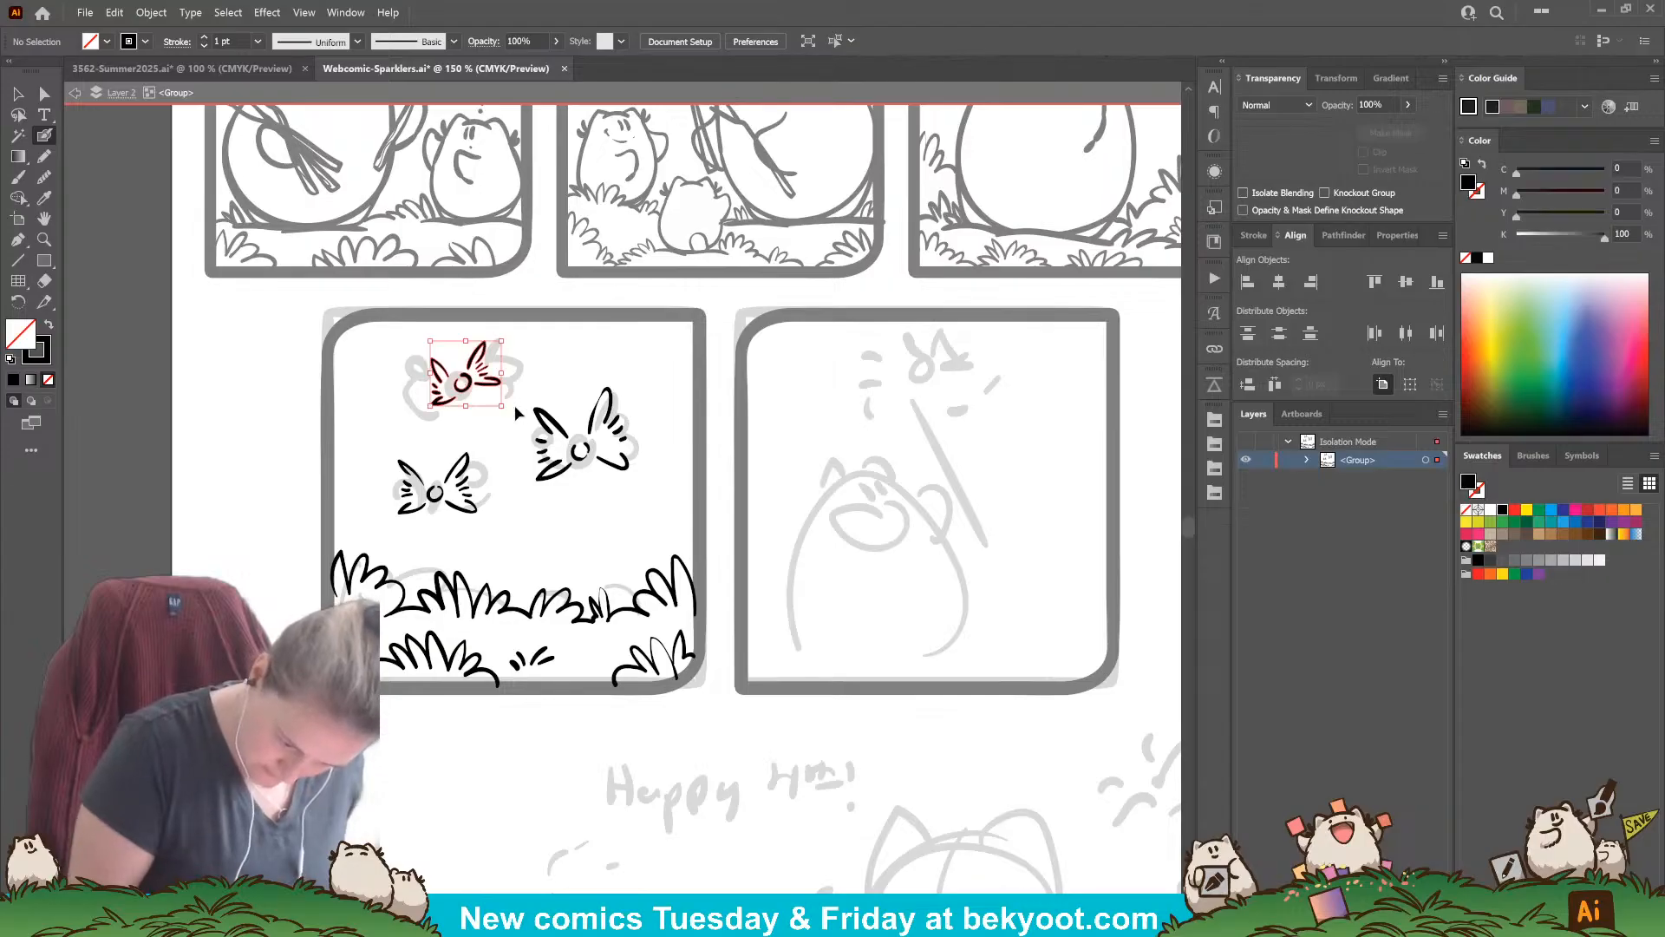
pyautogui.click(471, 518)
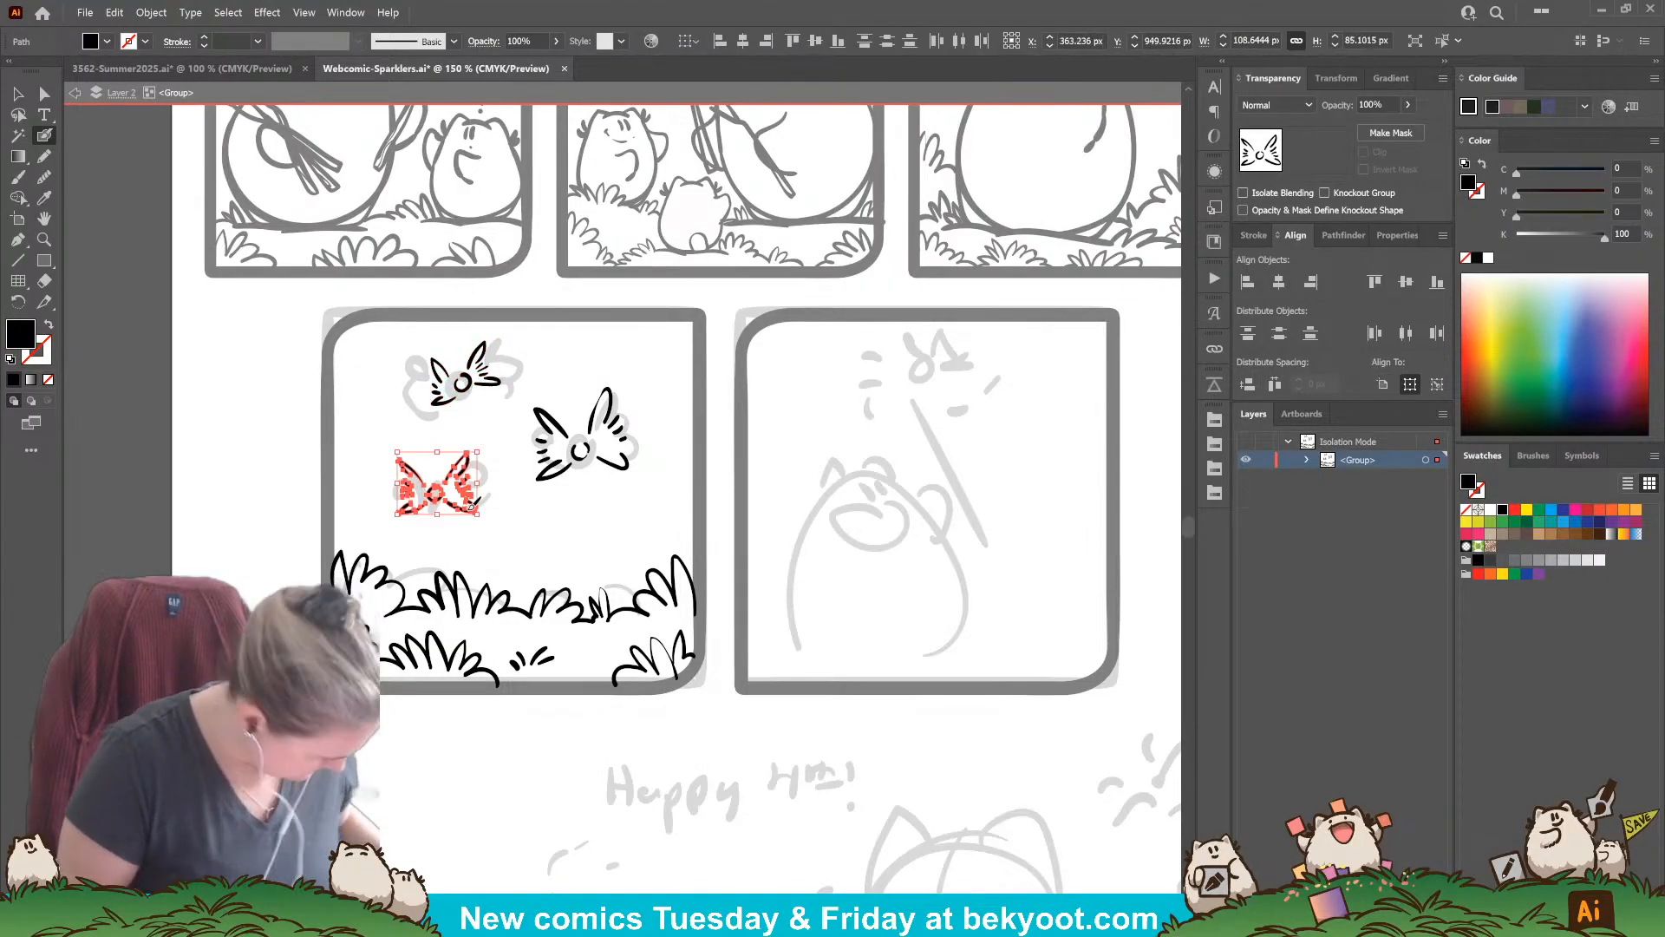
pyautogui.click(581, 444)
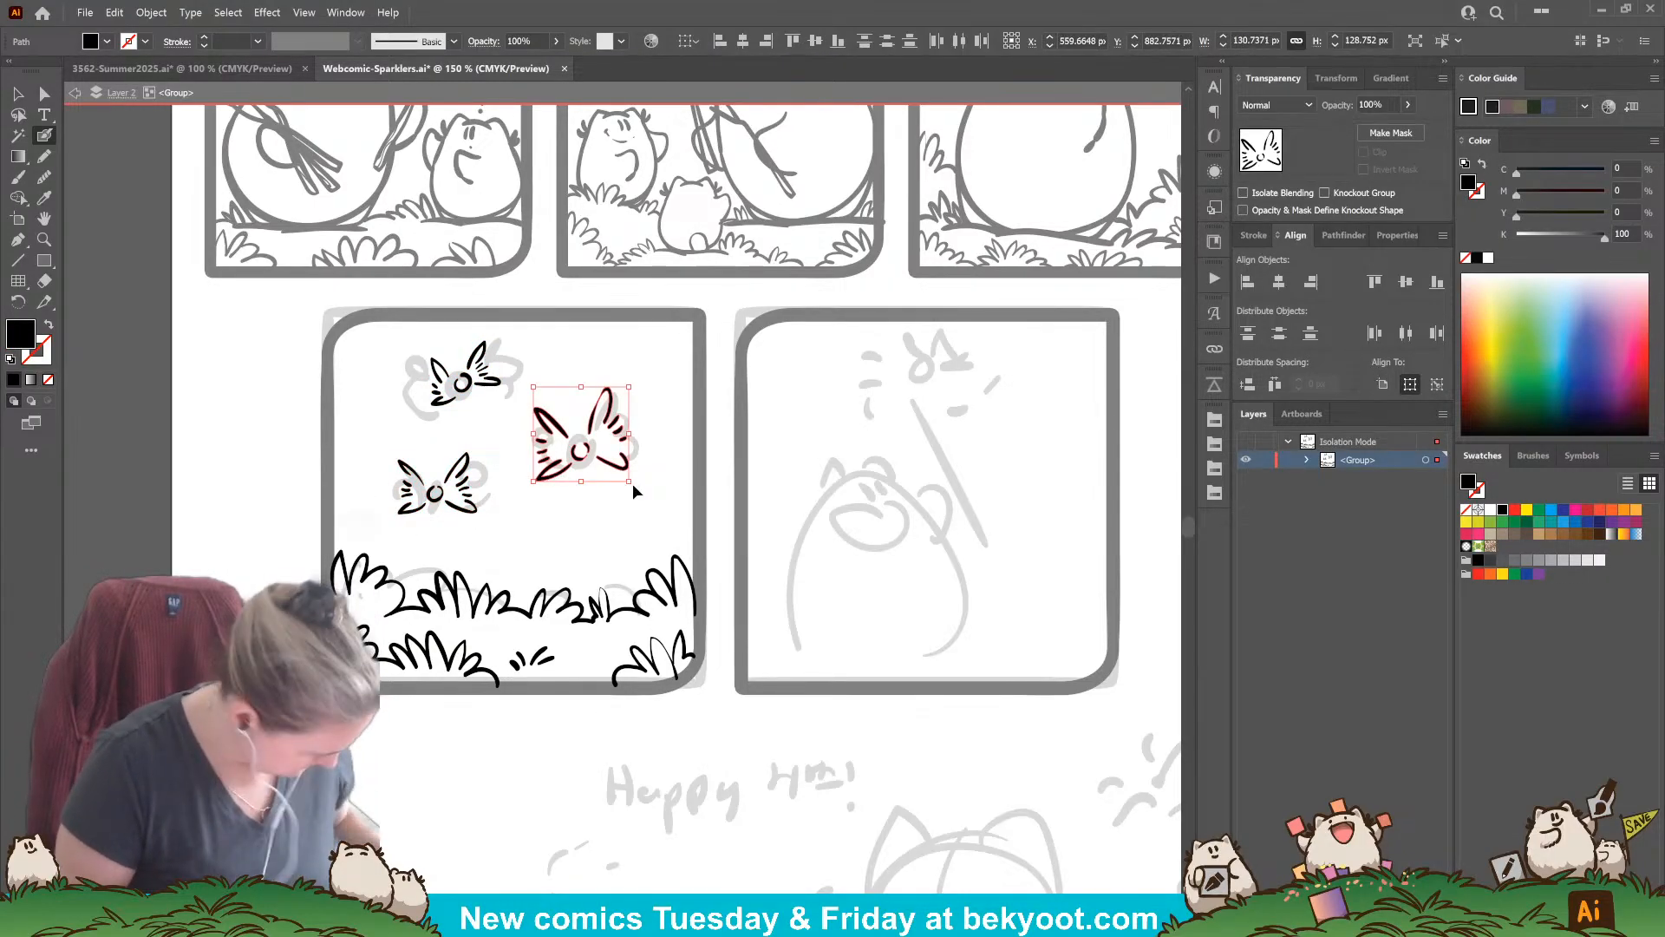
pyautogui.keyDown('ctrl'); pyautogui.click(579, 516); pyautogui.keyUp('ctrl')
pyautogui.moveTo(586, 469); pyautogui.dragTo(603, 490)
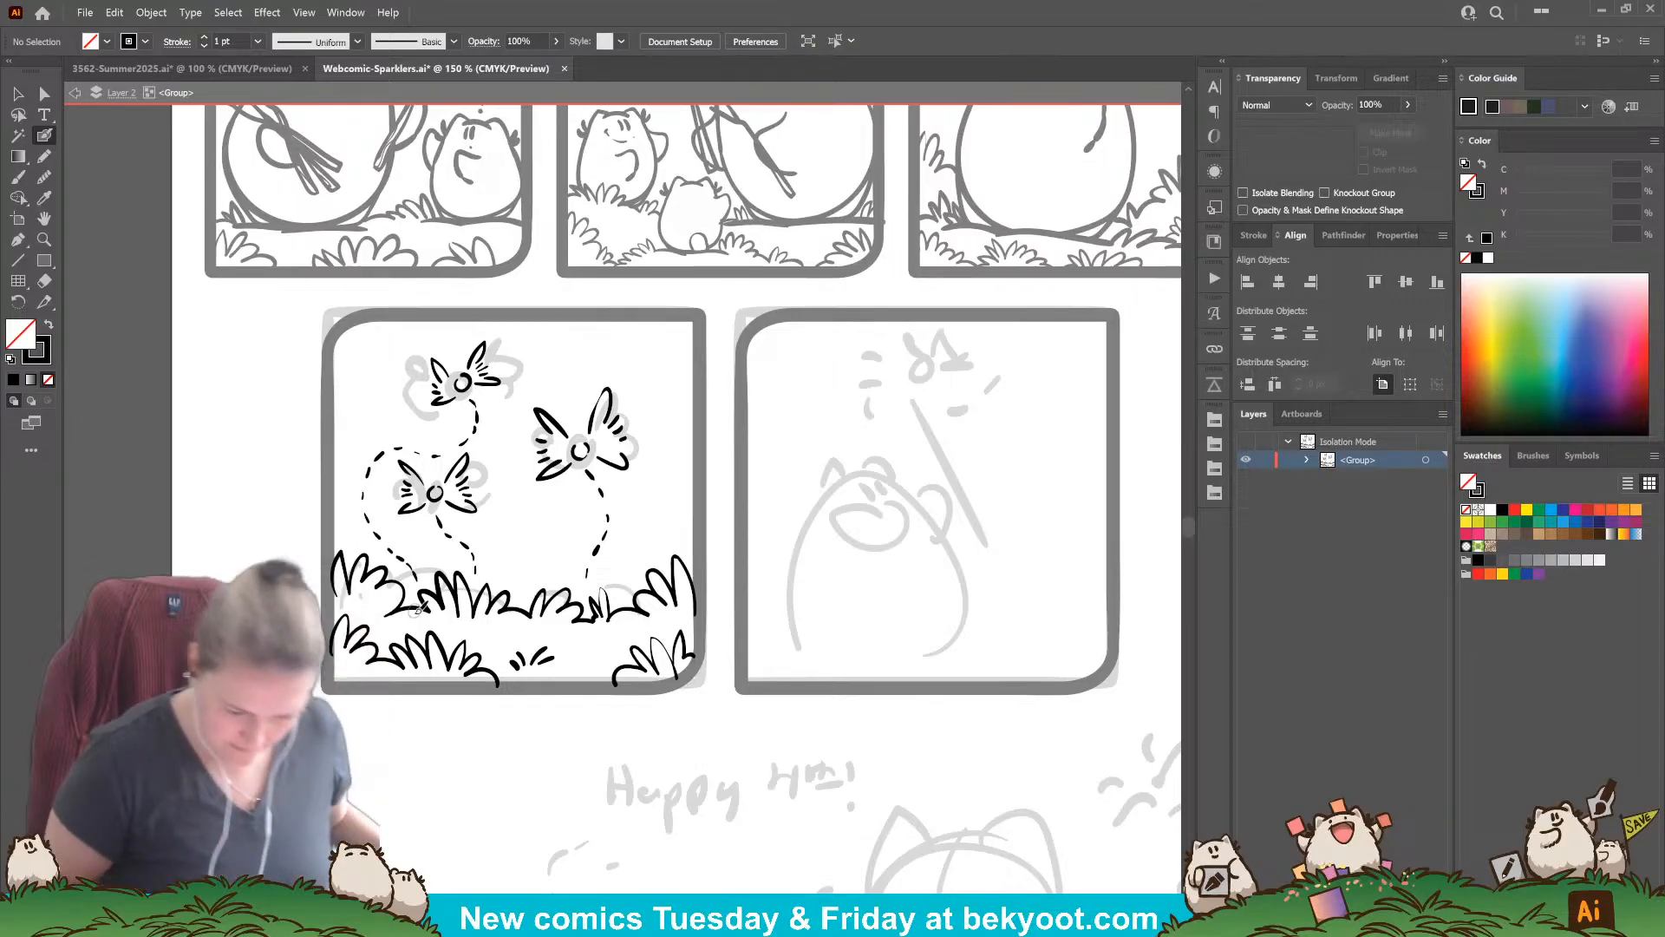
# Step: Exit the isolated group of the fourth panel and save the comic file
pyautogui.scroll(-1, 519, 395)
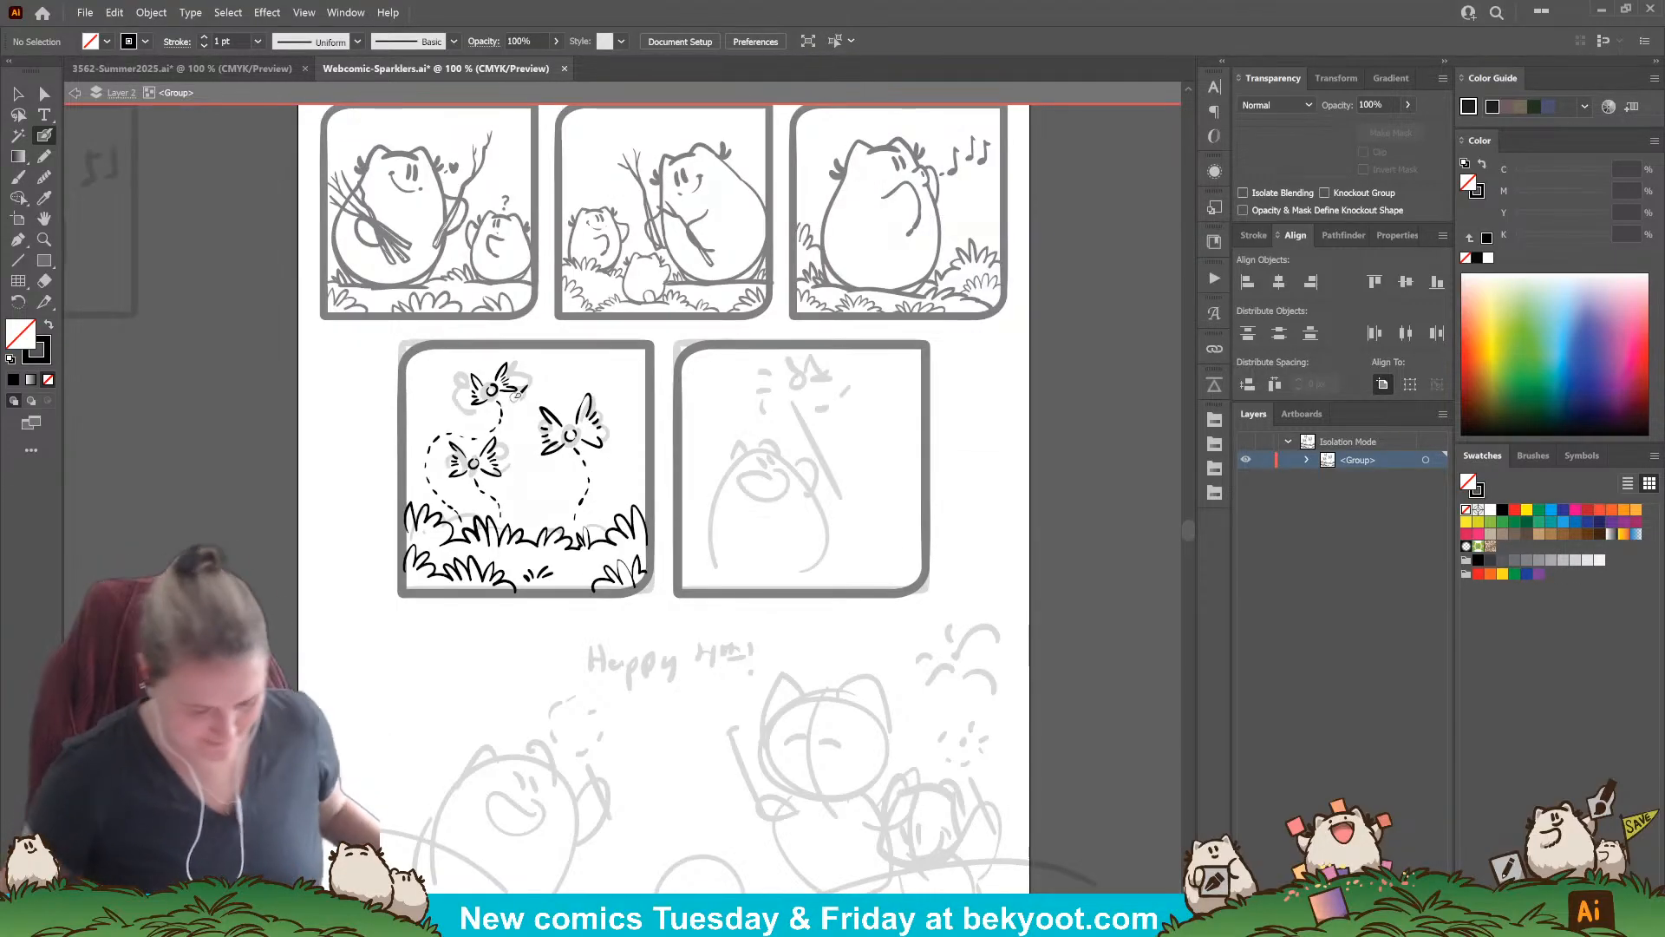
pyautogui.press('v')
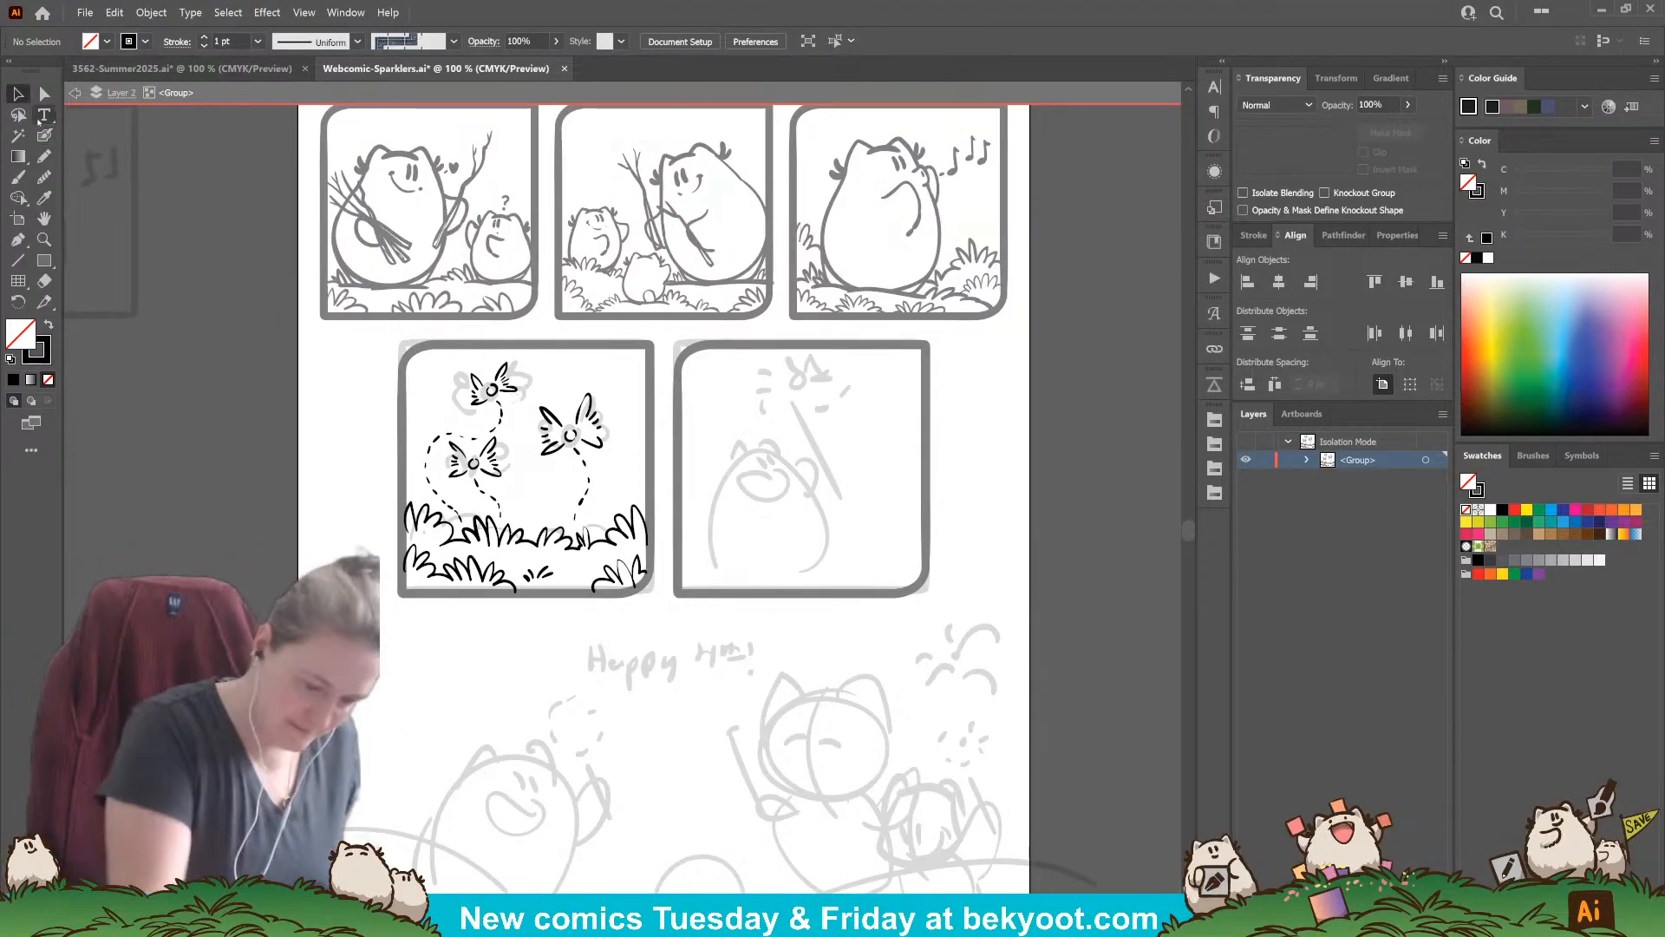
pyautogui.doubleClick(957, 506)
pyautogui.moveTo(918, 486); pyautogui.dragTo(801, 530)
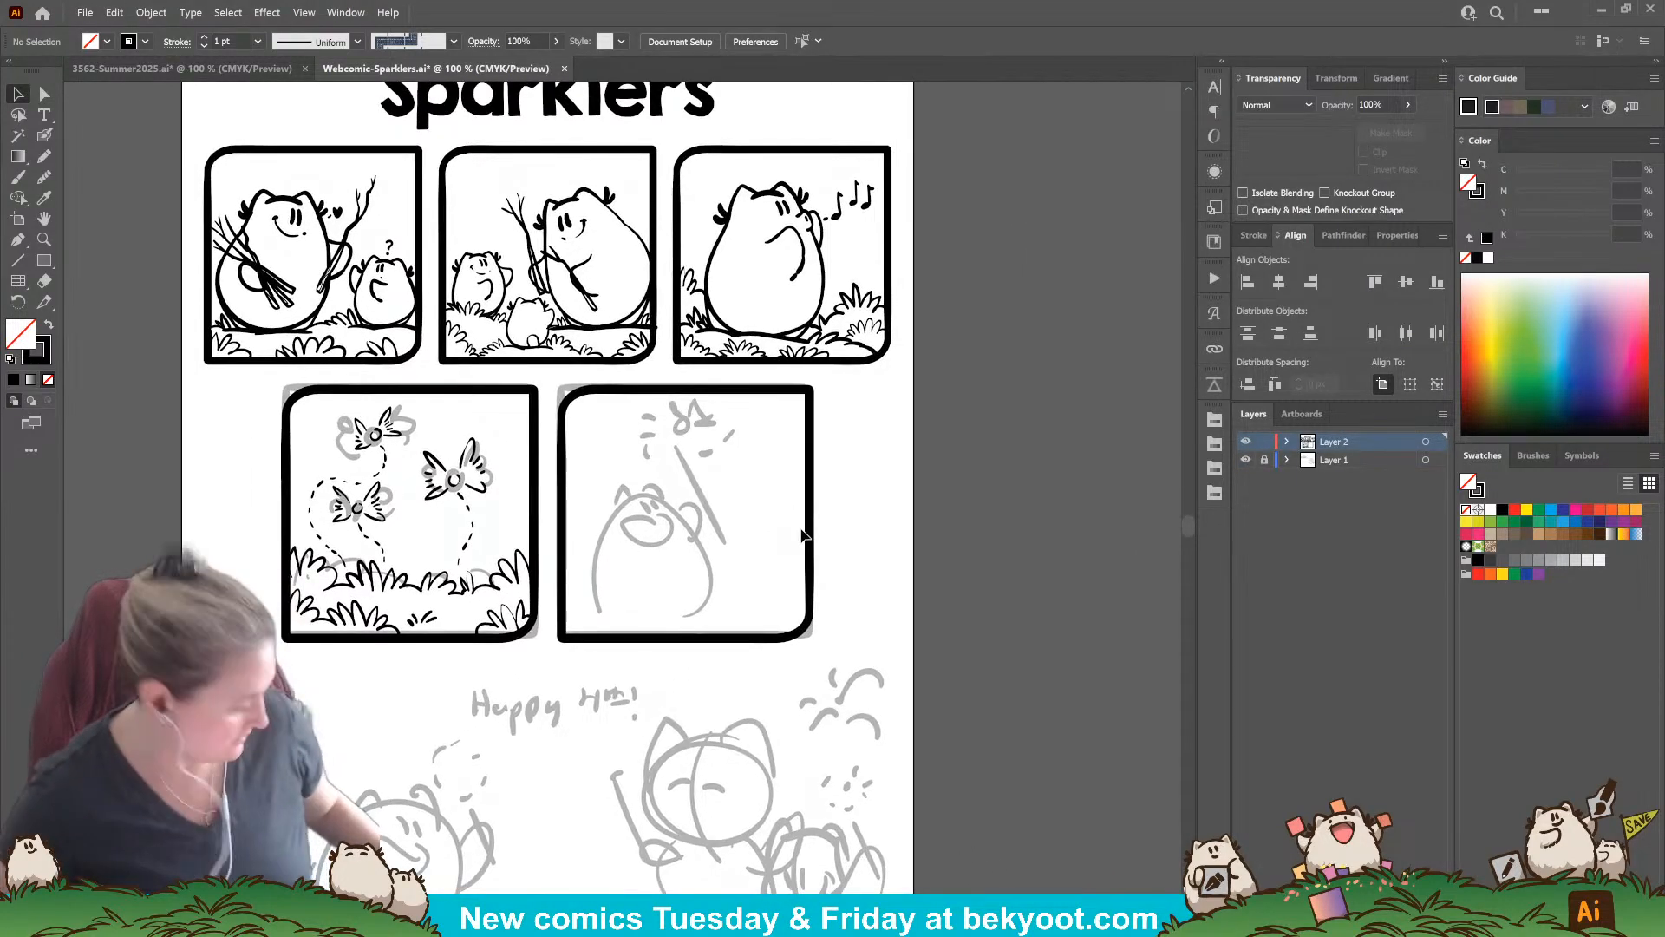
pyautogui.hotkey('ctrl', 's')
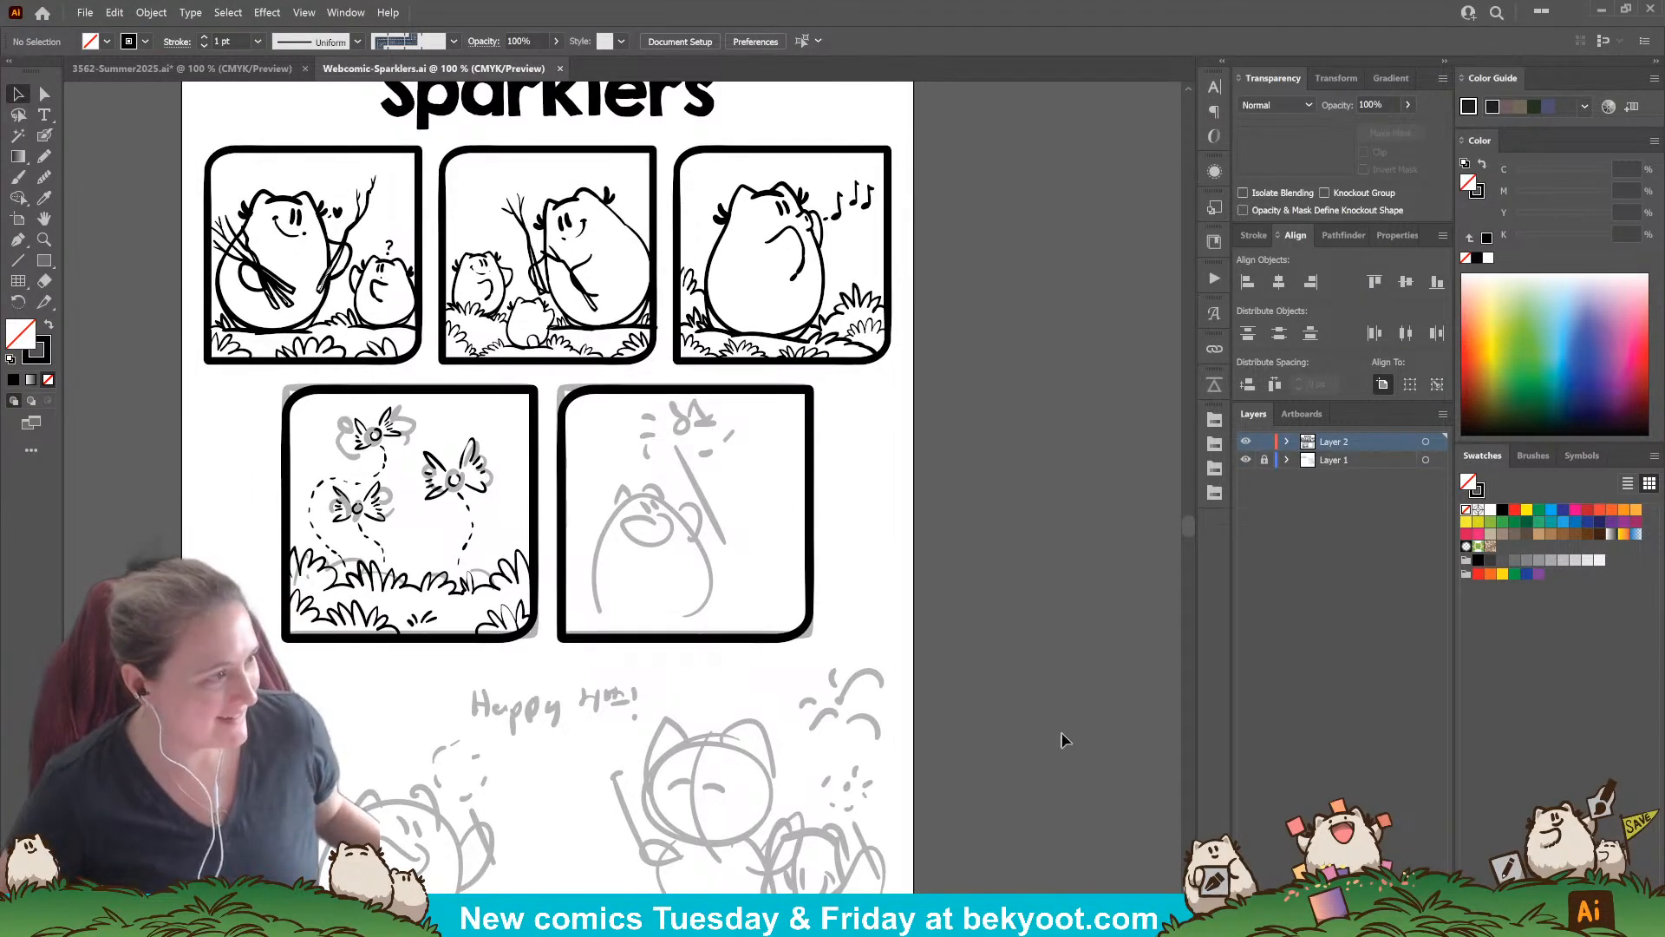
# Step: Ink the character's ears, eyes and open mouth in the fifth panel with the Blob Brush, undoing the stray strokes
pyautogui.scroll(2, 698, 594)
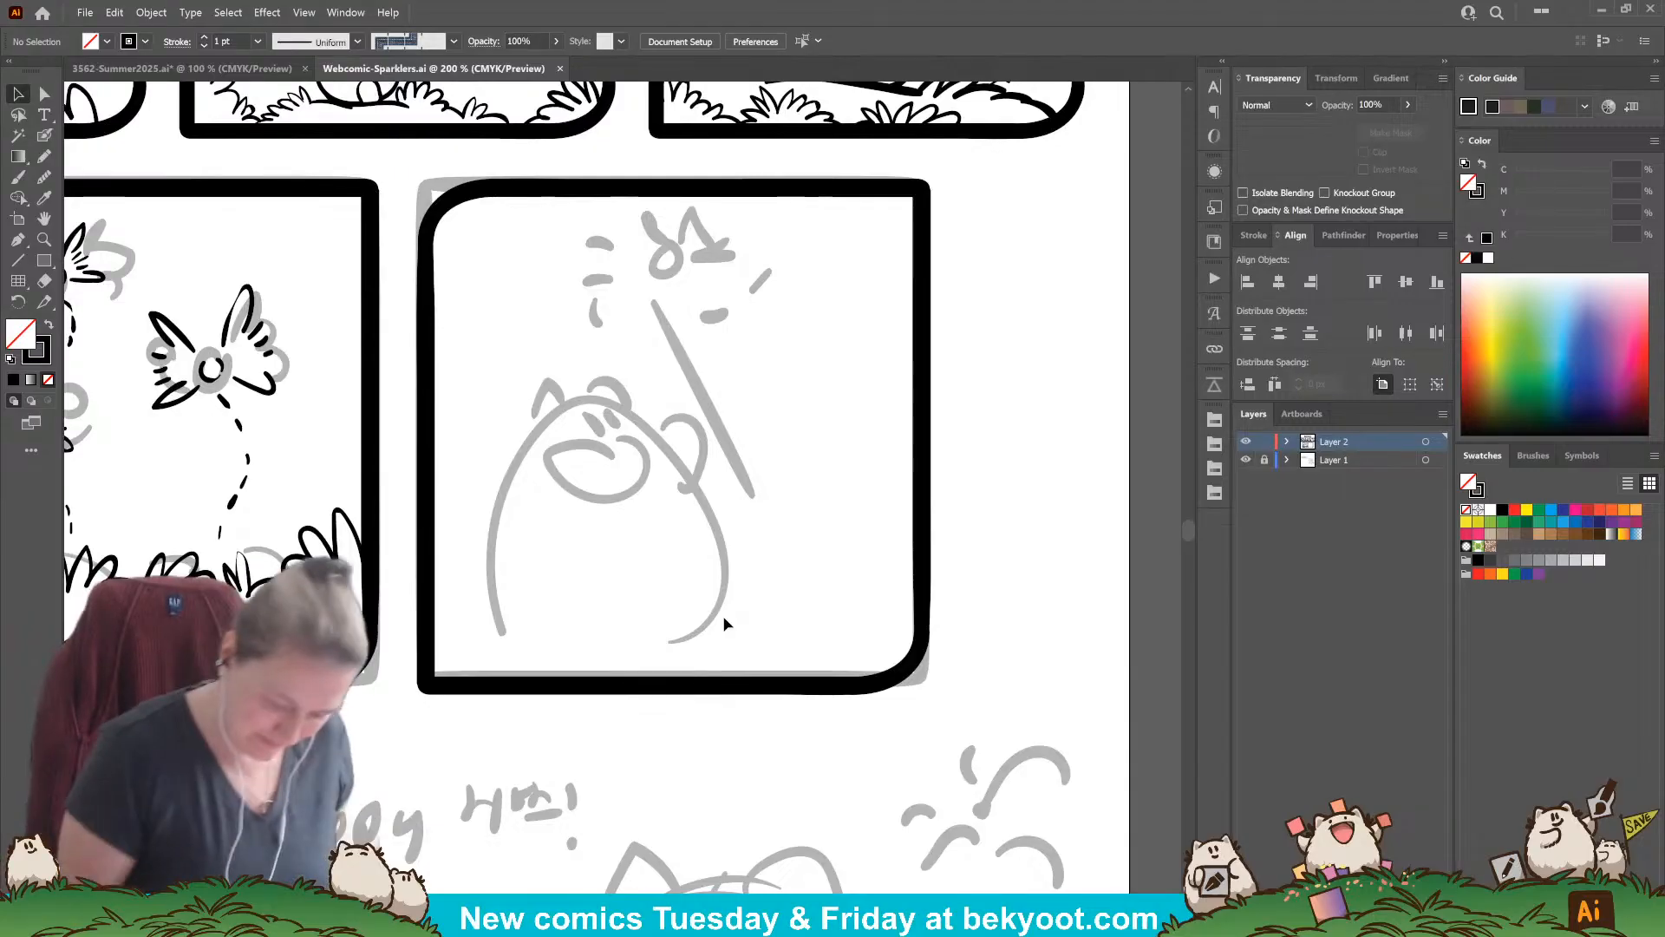
pyautogui.click(44, 136)
pyautogui.moveTo(531, 615); pyautogui.dragTo(577, 613)
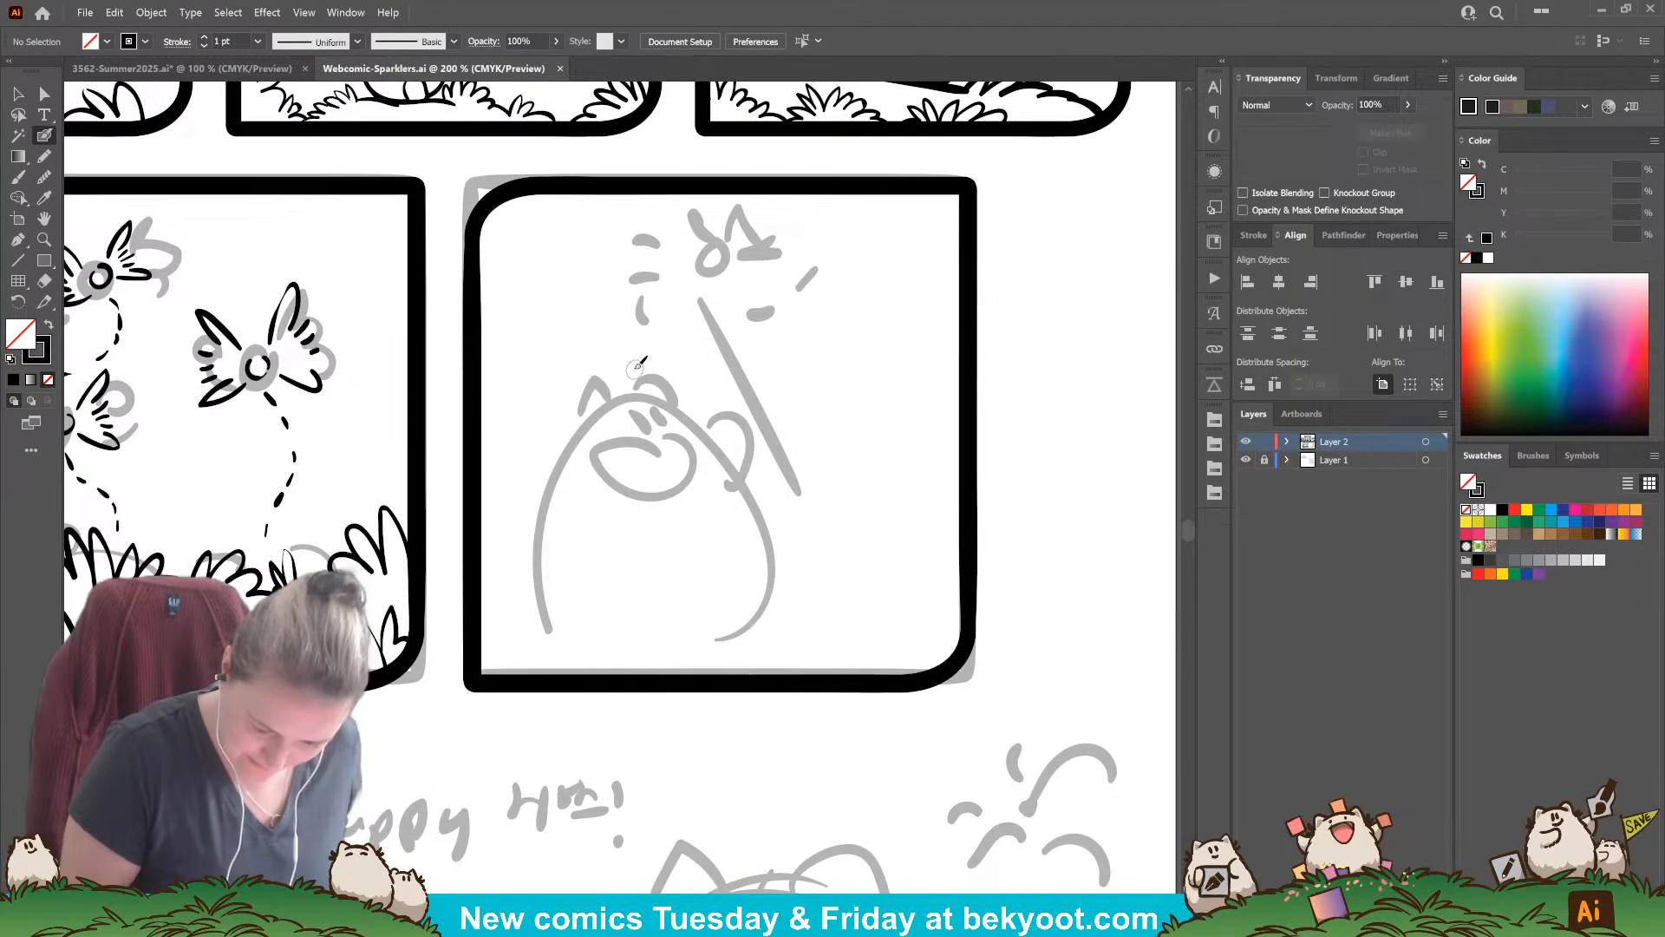
pyautogui.moveTo(661, 351)
pyautogui.mouseDown()
pyautogui.moveTo(722, 376)
pyautogui.moveTo(618, 349)
pyautogui.moveTo(586, 397)
pyautogui.moveTo(691, 399)
pyautogui.moveTo(645, 401)
pyautogui.moveTo(687, 451)
pyautogui.moveTo(656, 395)
pyautogui.mouseUp()
pyautogui.hotkey('ctrl', 'z')
pyautogui.hotkey('ctrl', 'z')
pyautogui.hotkey('ctrl', 'z')
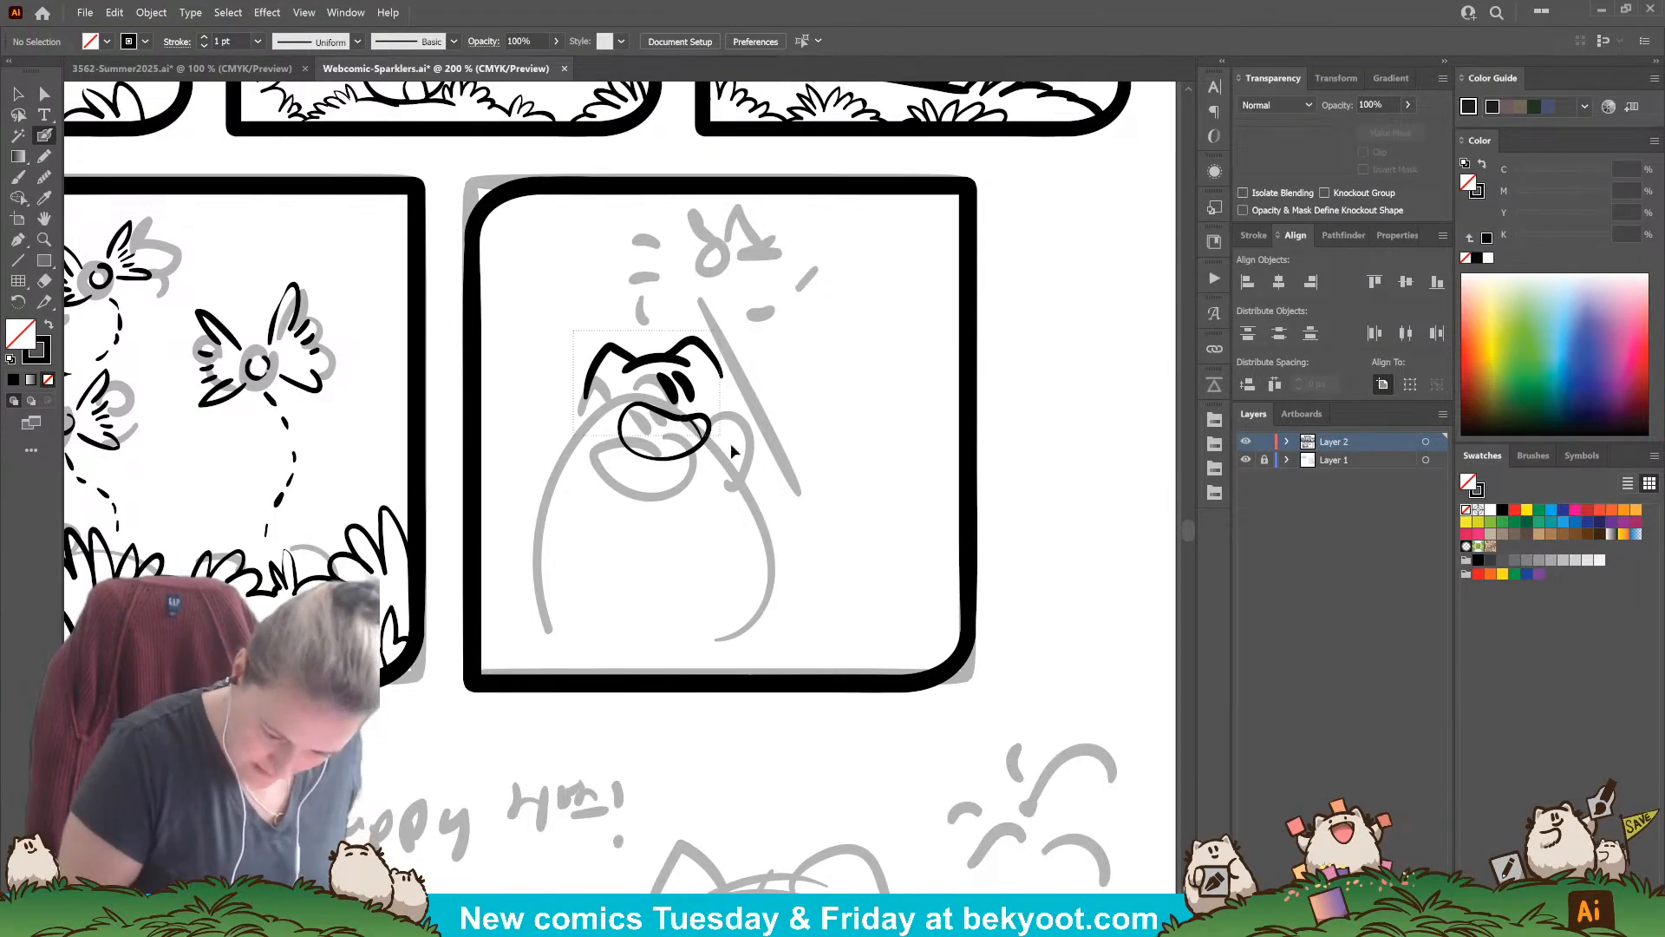
# Step: Group the character's face strokes in the fifth panel and isolate that group
pyautogui.moveTo(730, 448); pyautogui.dragTo(760, 486)
pyautogui.hotkey('ctrl', 'g')
pyautogui.doubleClick(650, 357)
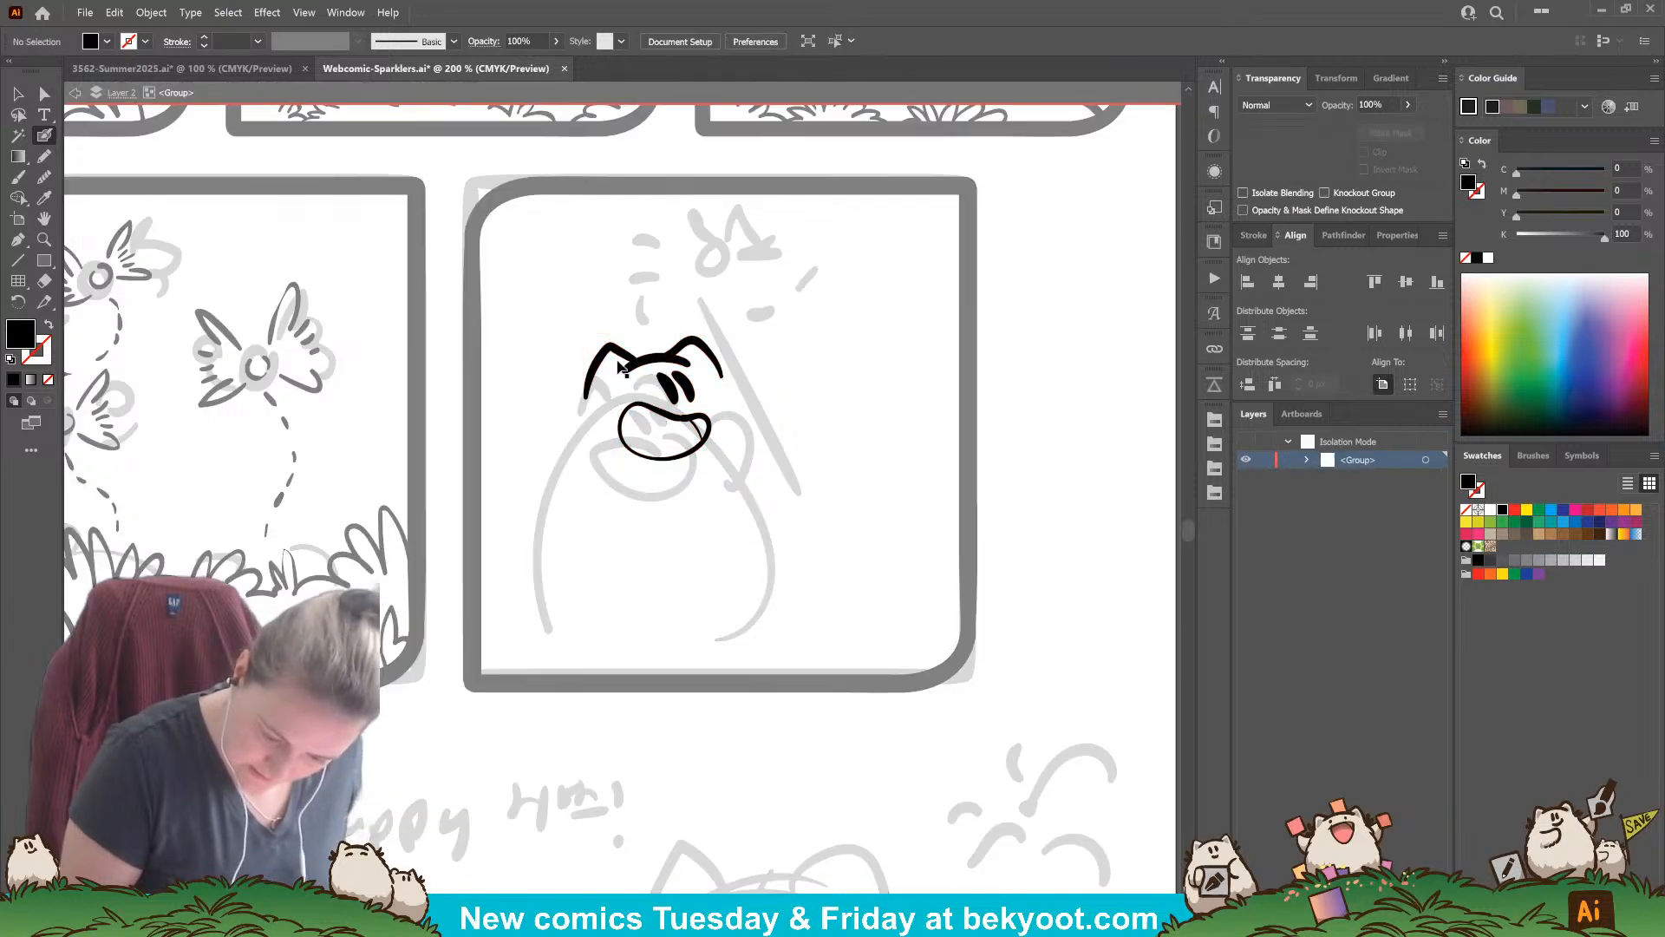
# Step: Ink the fur tuft below the character's left ear, undoing the trial strokes for the body's left side
pyautogui.moveTo(595, 386)
pyautogui.mouseDown()
pyautogui.moveTo(583, 400)
pyautogui.moveTo(570, 373)
pyautogui.moveTo(562, 389)
pyautogui.moveTo(547, 586)
pyautogui.mouseUp()
pyautogui.hotkey('ctrl', 'z')
pyautogui.hotkey('ctrl', 'z')
pyautogui.hotkey('ctrl', 'z')
pyautogui.hotkey('ctrl', 'z')
pyautogui.moveTo(587, 394)
pyautogui.mouseDown()
pyautogui.moveTo(529, 527)
pyautogui.moveTo(535, 581)
pyautogui.moveTo(546, 629)
pyautogui.mouseUp()
pyautogui.hotkey('ctrl', 'z')
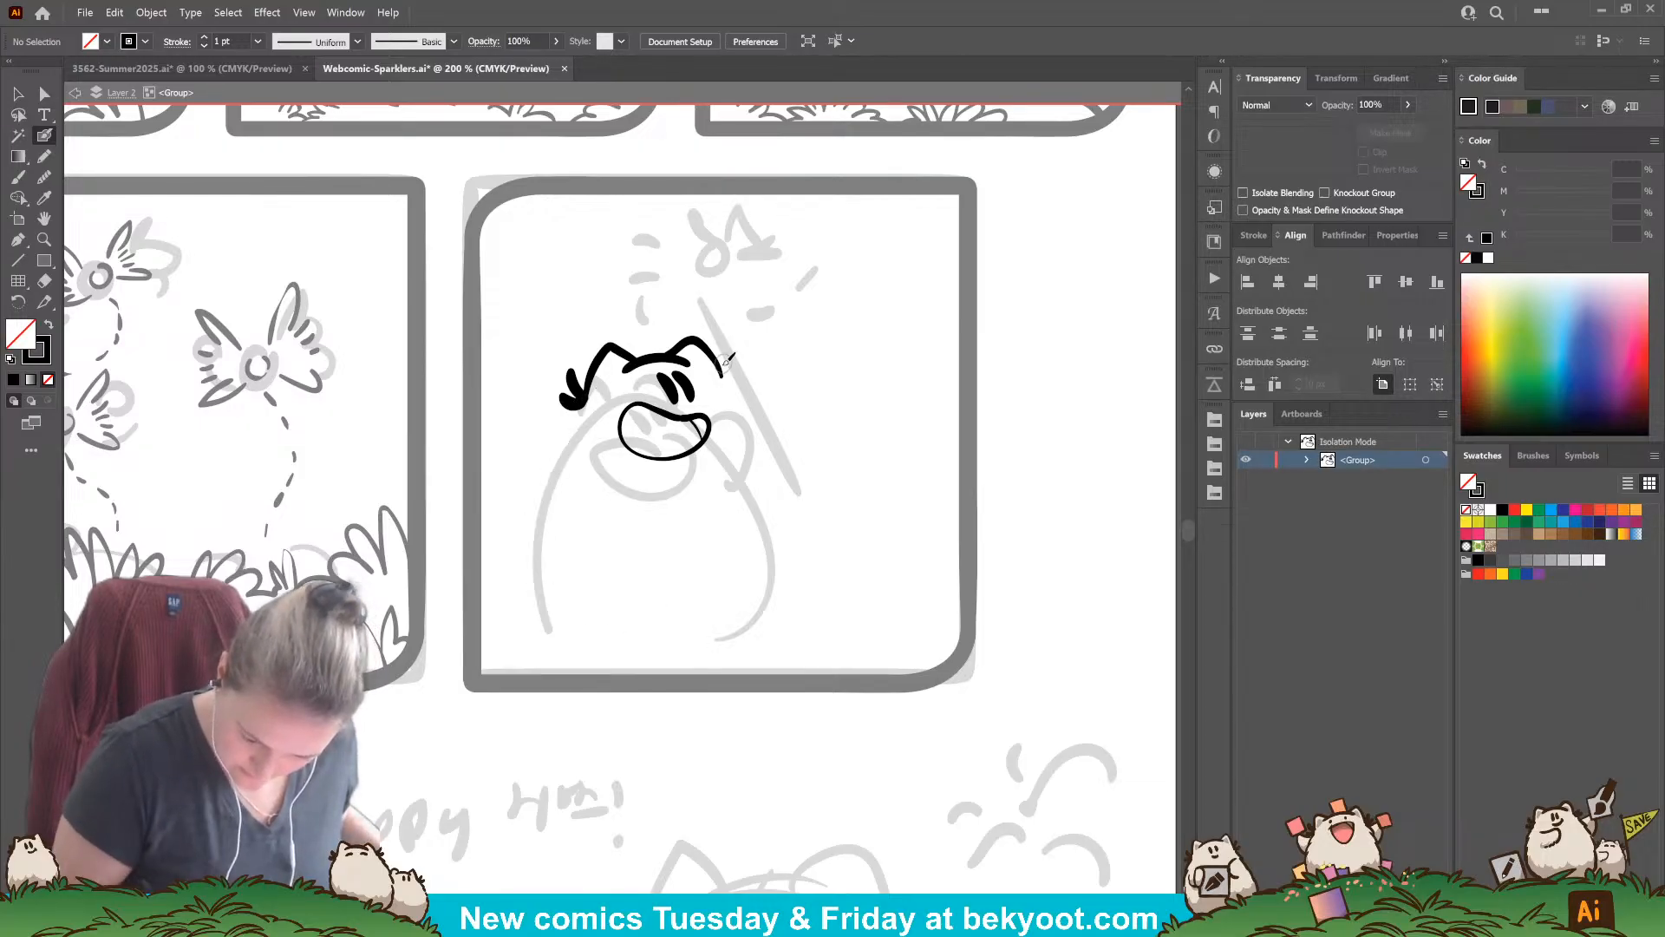
# Step: Ink the fur tuft below the right ear and a wide rounded body outline, replacing the first narrower outline attempt
pyautogui.moveTo(728, 369)
pyautogui.mouseDown()
pyautogui.moveTo(727, 351)
pyautogui.moveTo(756, 448)
pyautogui.mouseUp()
pyautogui.moveTo(768, 523)
pyautogui.mouseDown()
pyautogui.moveTo(736, 605)
pyautogui.moveTo(694, 624)
pyautogui.moveTo(596, 616)
pyautogui.moveTo(551, 522)
pyautogui.moveTo(574, 408)
pyautogui.mouseUp()
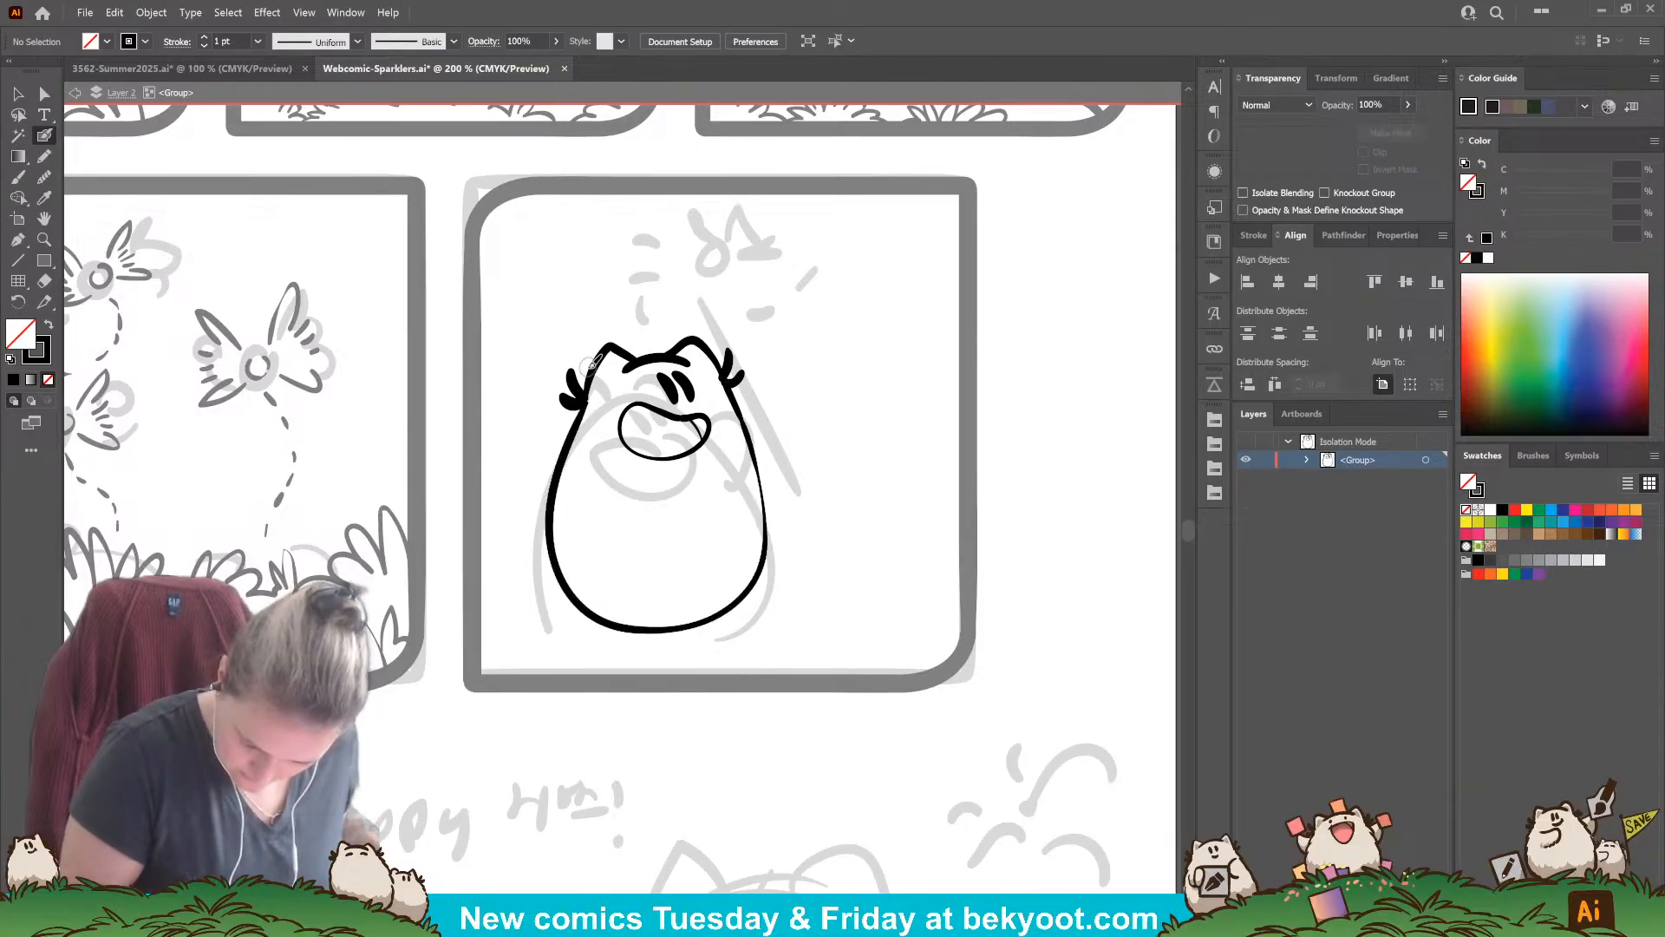
pyautogui.hotkey('ctrl', 'z')
pyautogui.moveTo(732, 401)
pyautogui.mouseDown()
pyautogui.moveTo(772, 495)
pyautogui.moveTo(733, 603)
pyautogui.moveTo(594, 617)
pyautogui.moveTo(559, 458)
pyautogui.mouseUp()
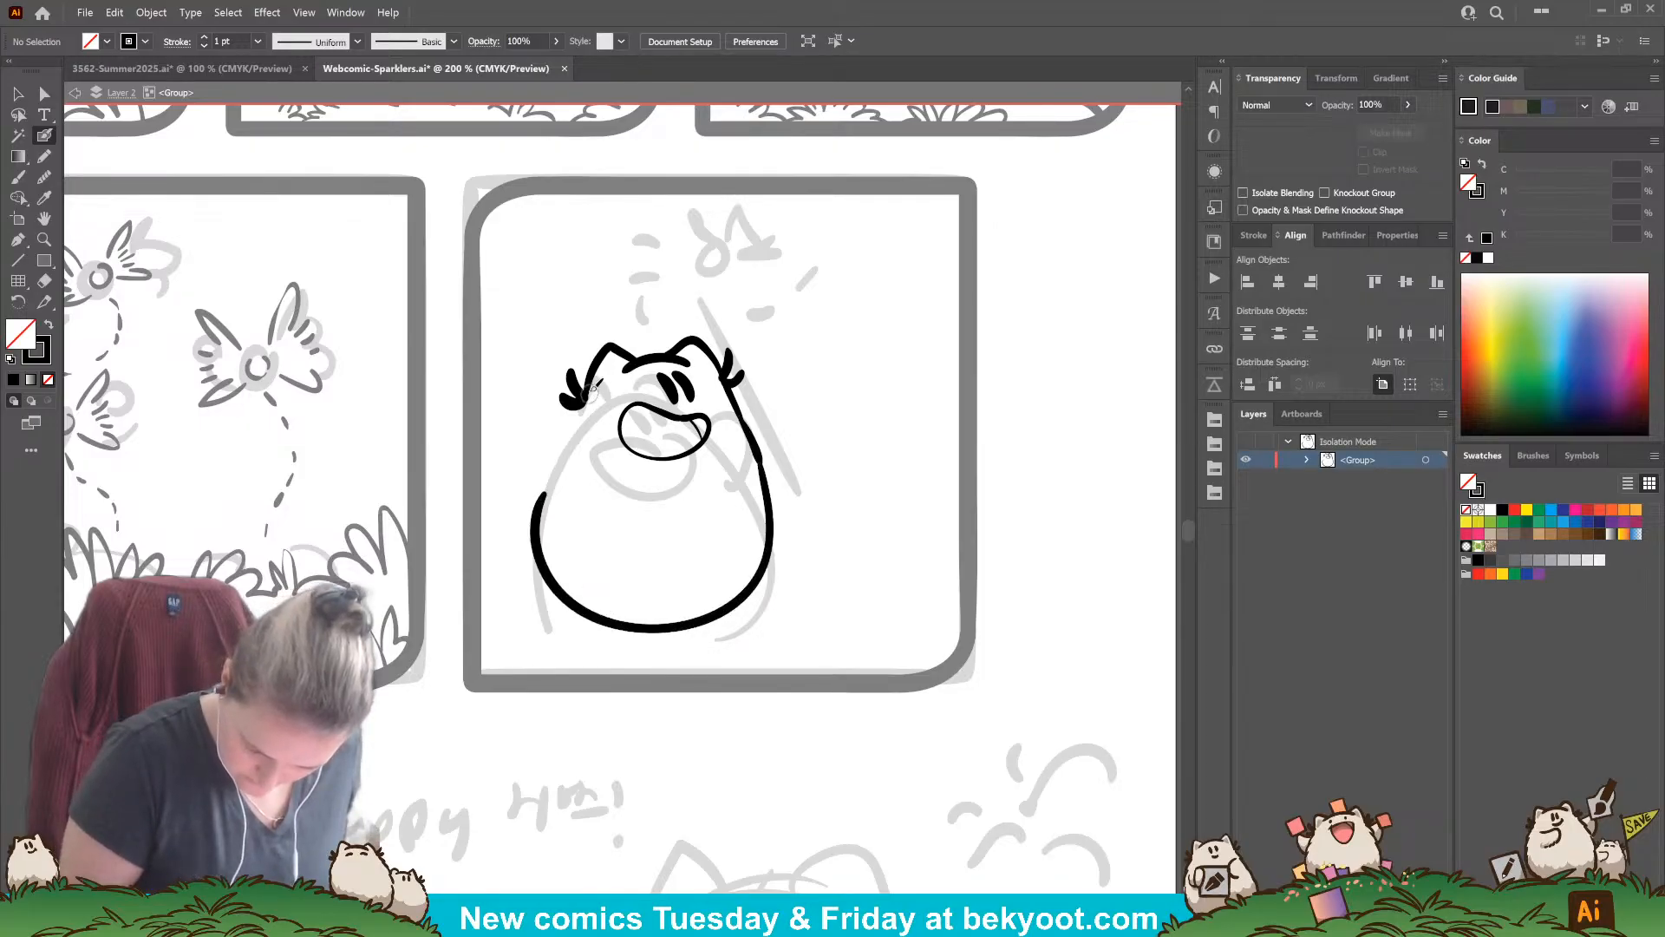
pyautogui.moveTo(592, 388); pyautogui.dragTo(541, 499)
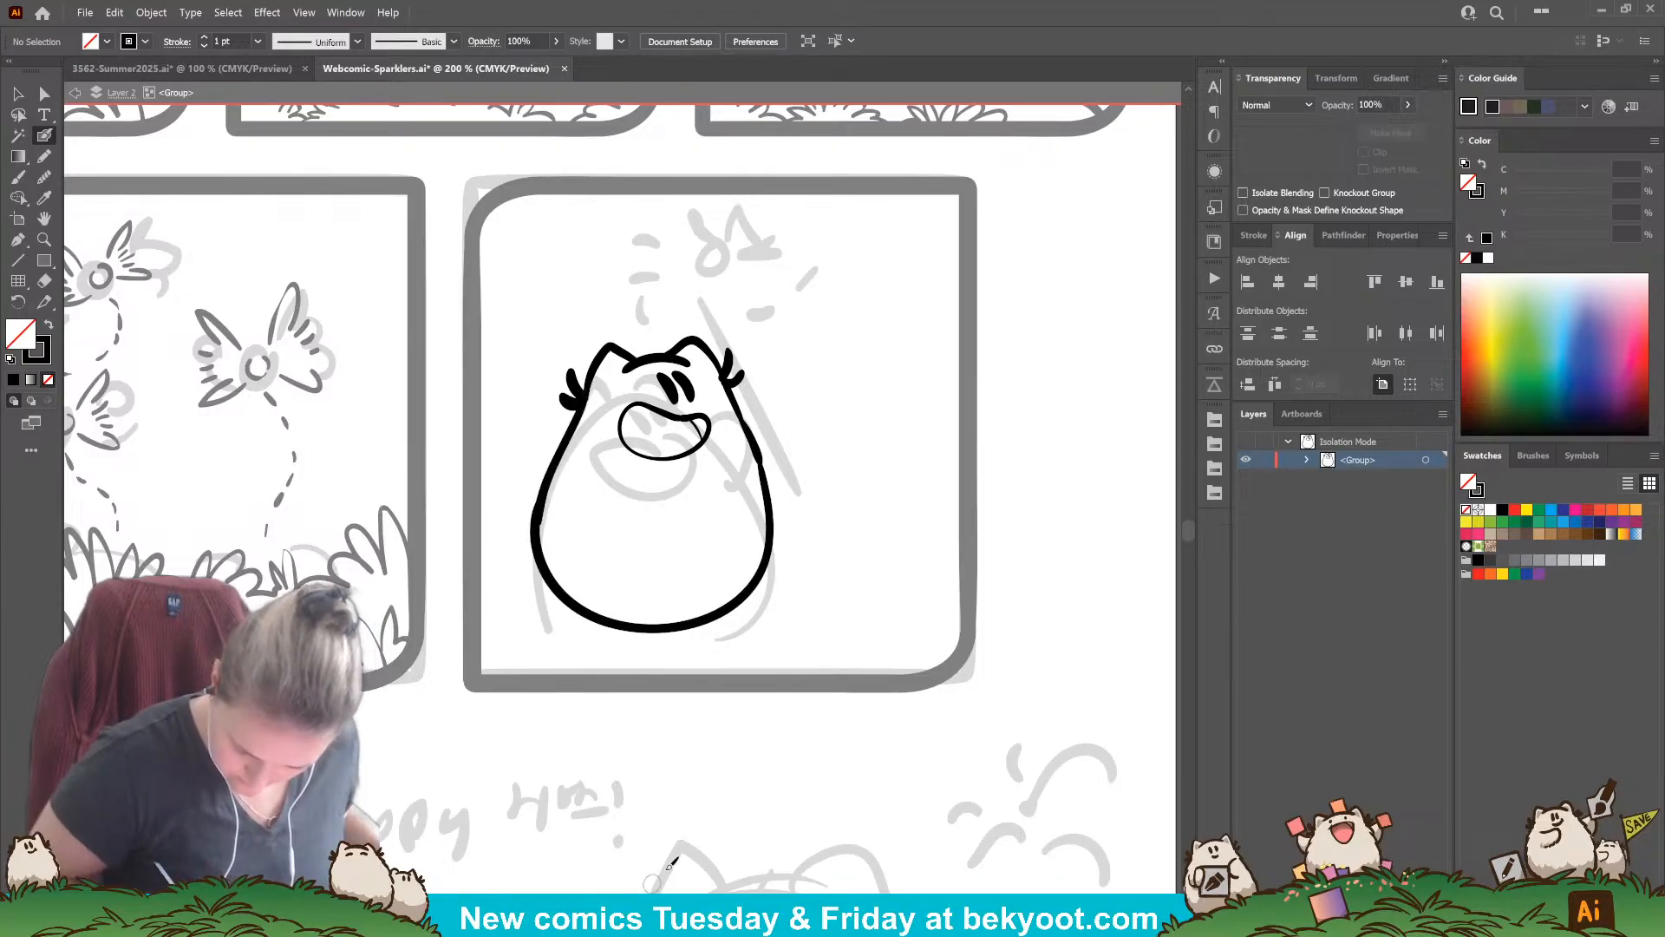
# Step: Delete the upper stroke of the body outline's right side and nudge the character's right eye closer to the left one
pyautogui.keyDown('ctrl'); pyautogui.click(760, 455); pyautogui.keyUp('ctrl')
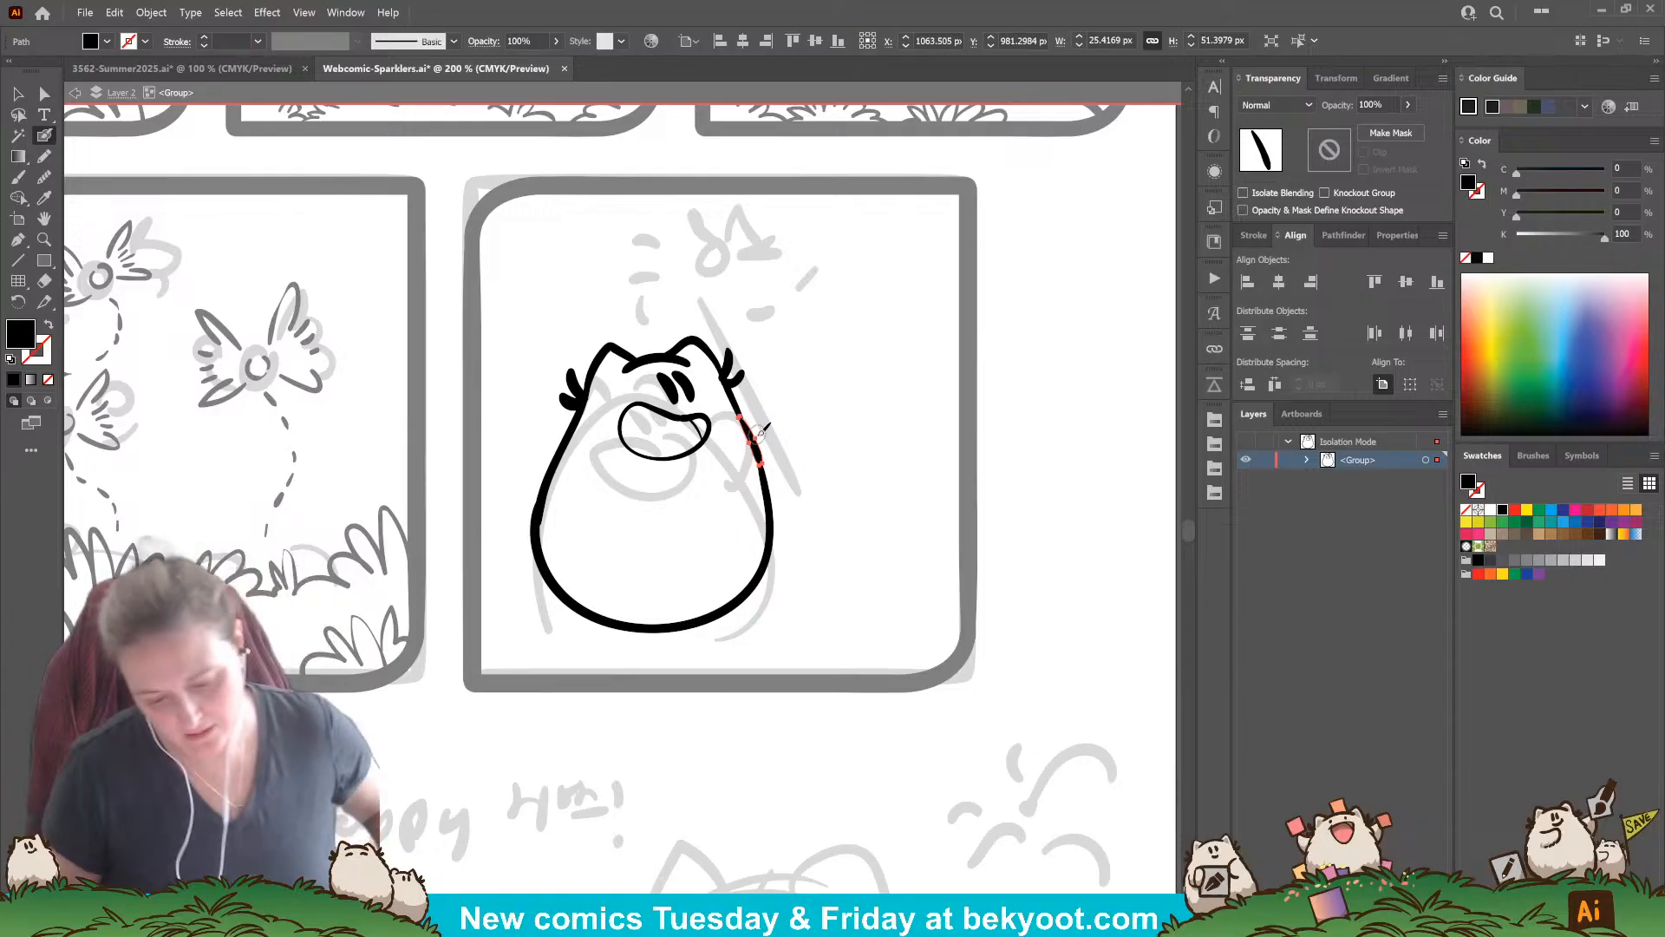
pyautogui.press('Delete')
pyautogui.keyDown('ctrl'); pyautogui.click(694, 378); pyautogui.keyUp('ctrl')
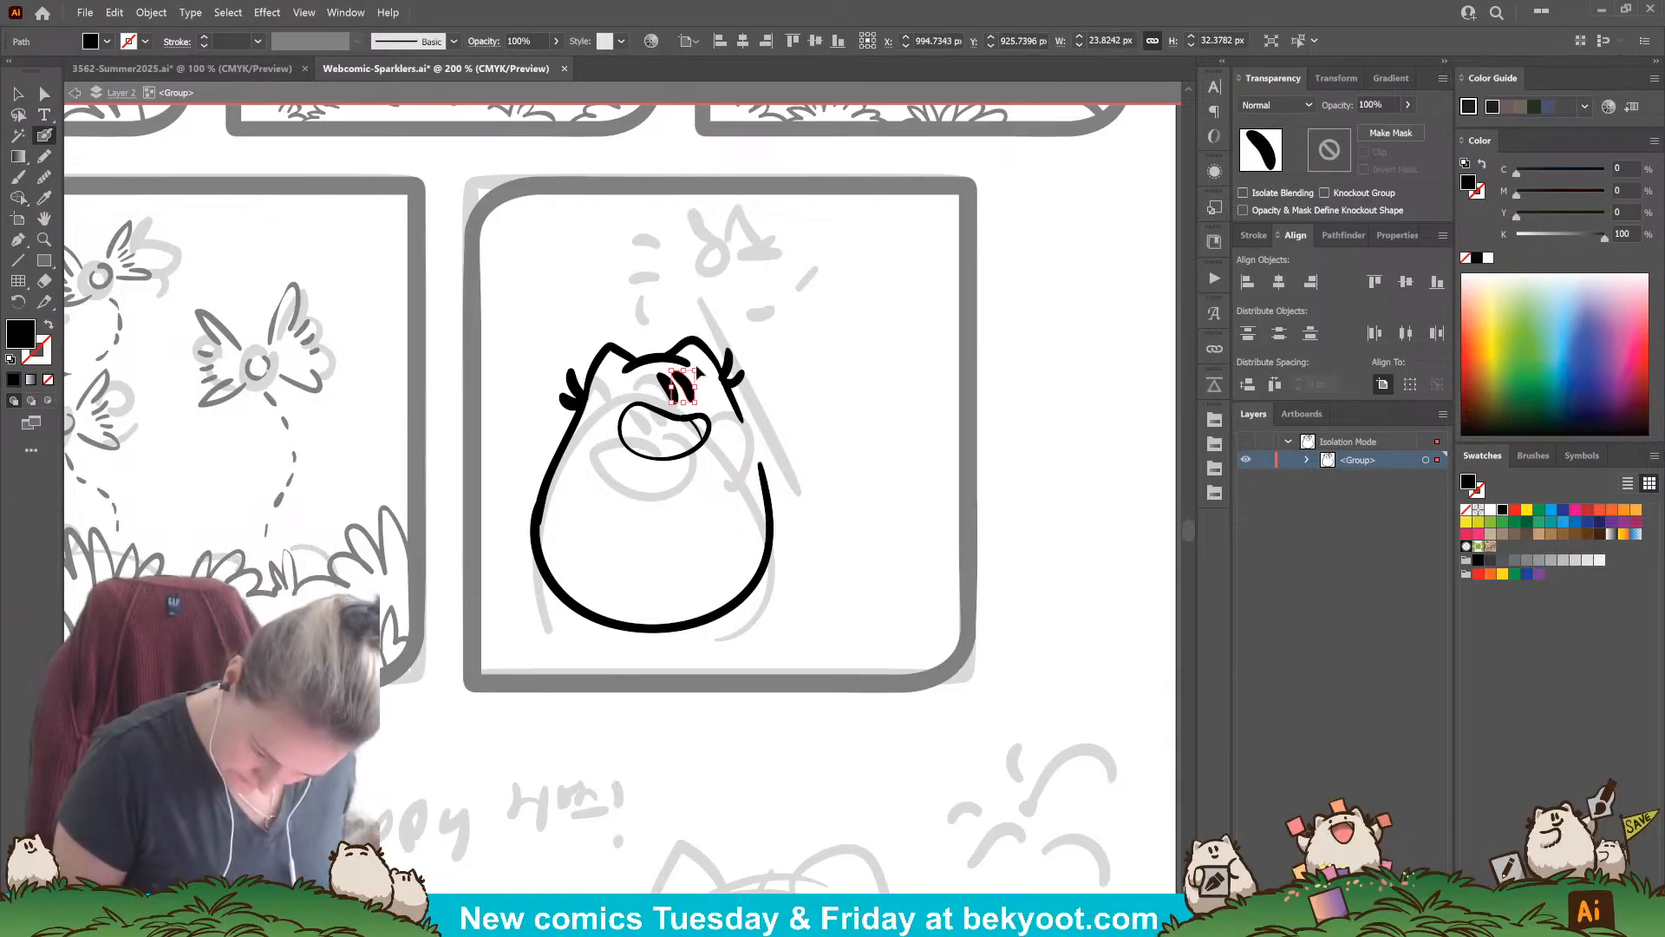
pyautogui.moveTo(703, 368)
pyautogui.mouseDown()
pyautogui.moveTo(679, 387)
pyautogui.moveTo(687, 367)
pyautogui.mouseUp()
pyautogui.keyDown('ctrl'); pyautogui.click(667, 387); pyautogui.keyUp('ctrl')
pyautogui.keyDown('ctrl'); pyautogui.click(783, 335); pyautogui.keyUp('ctrl')
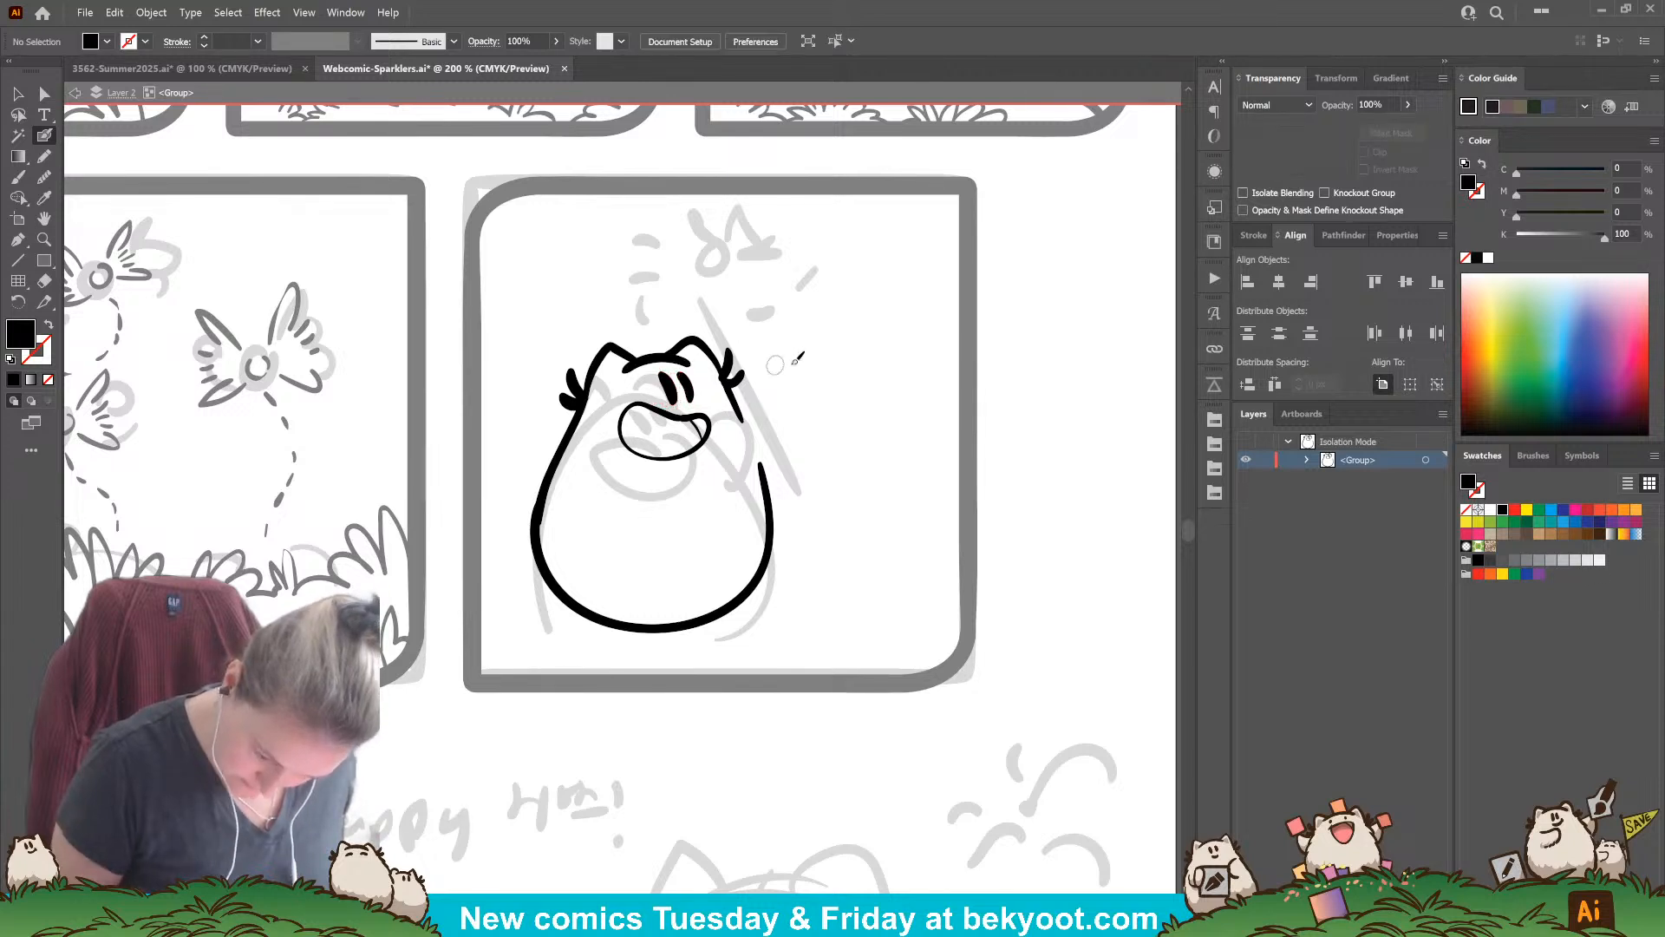
pyautogui.moveTo(838, 450); pyautogui.dragTo(905, 389)
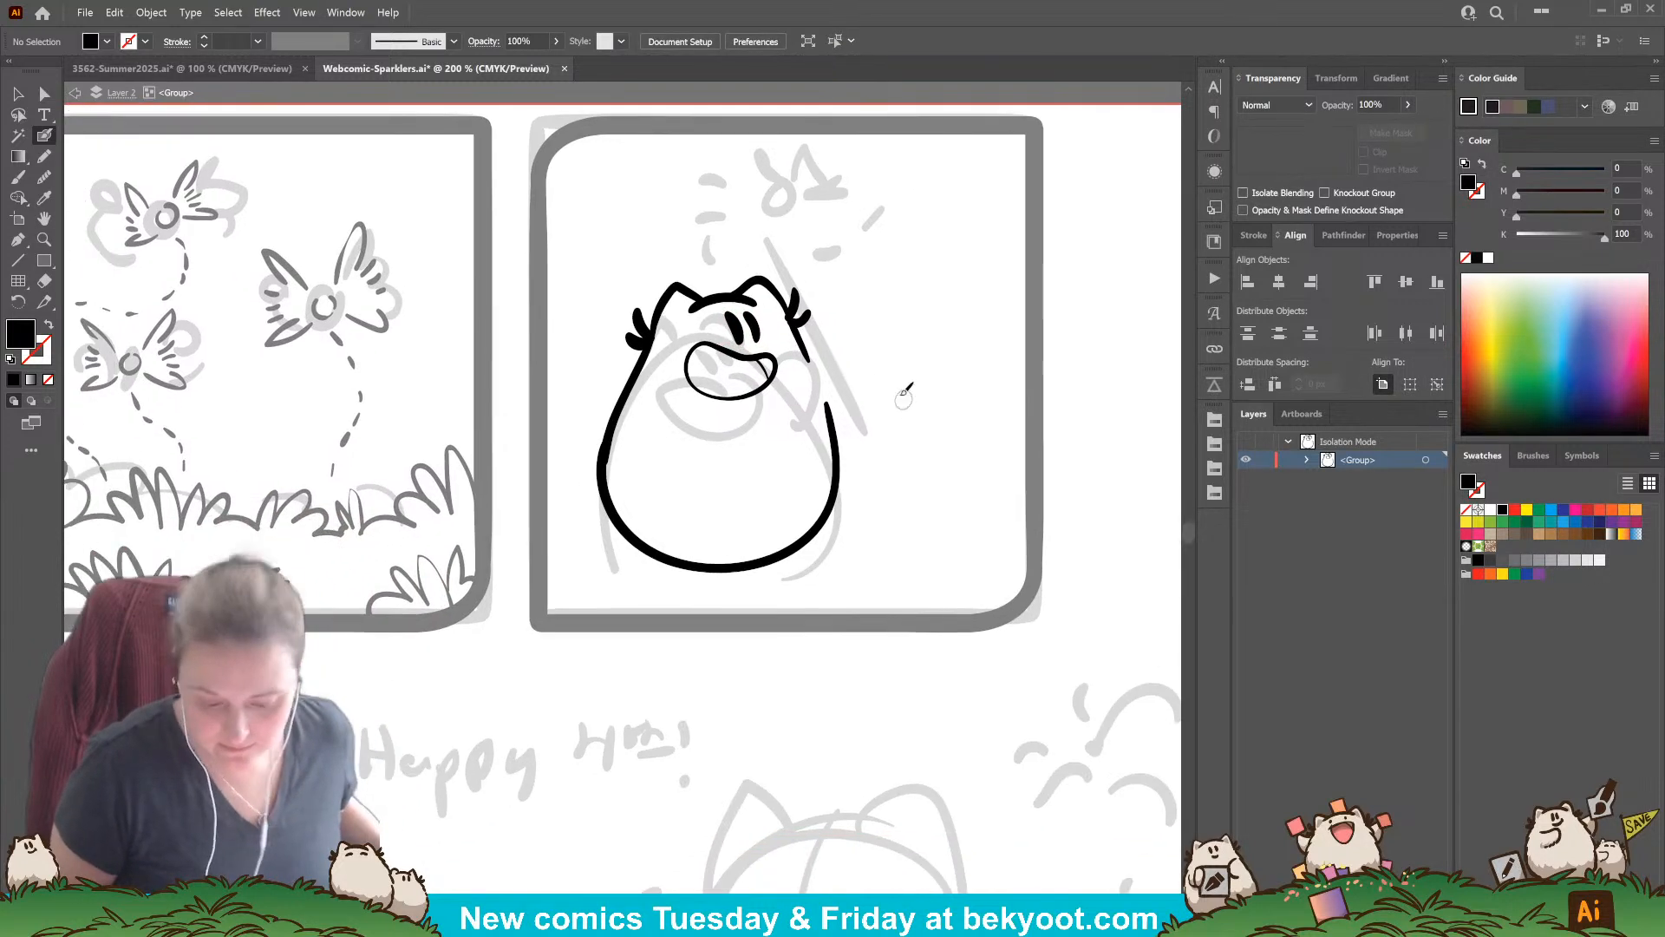
# Step: Replace the straight stroke on the body's left side with a smooth curve running into the rounded bottom
pyautogui.keyDown('ctrl'); pyautogui.click(608, 436); pyautogui.keyUp('ctrl')
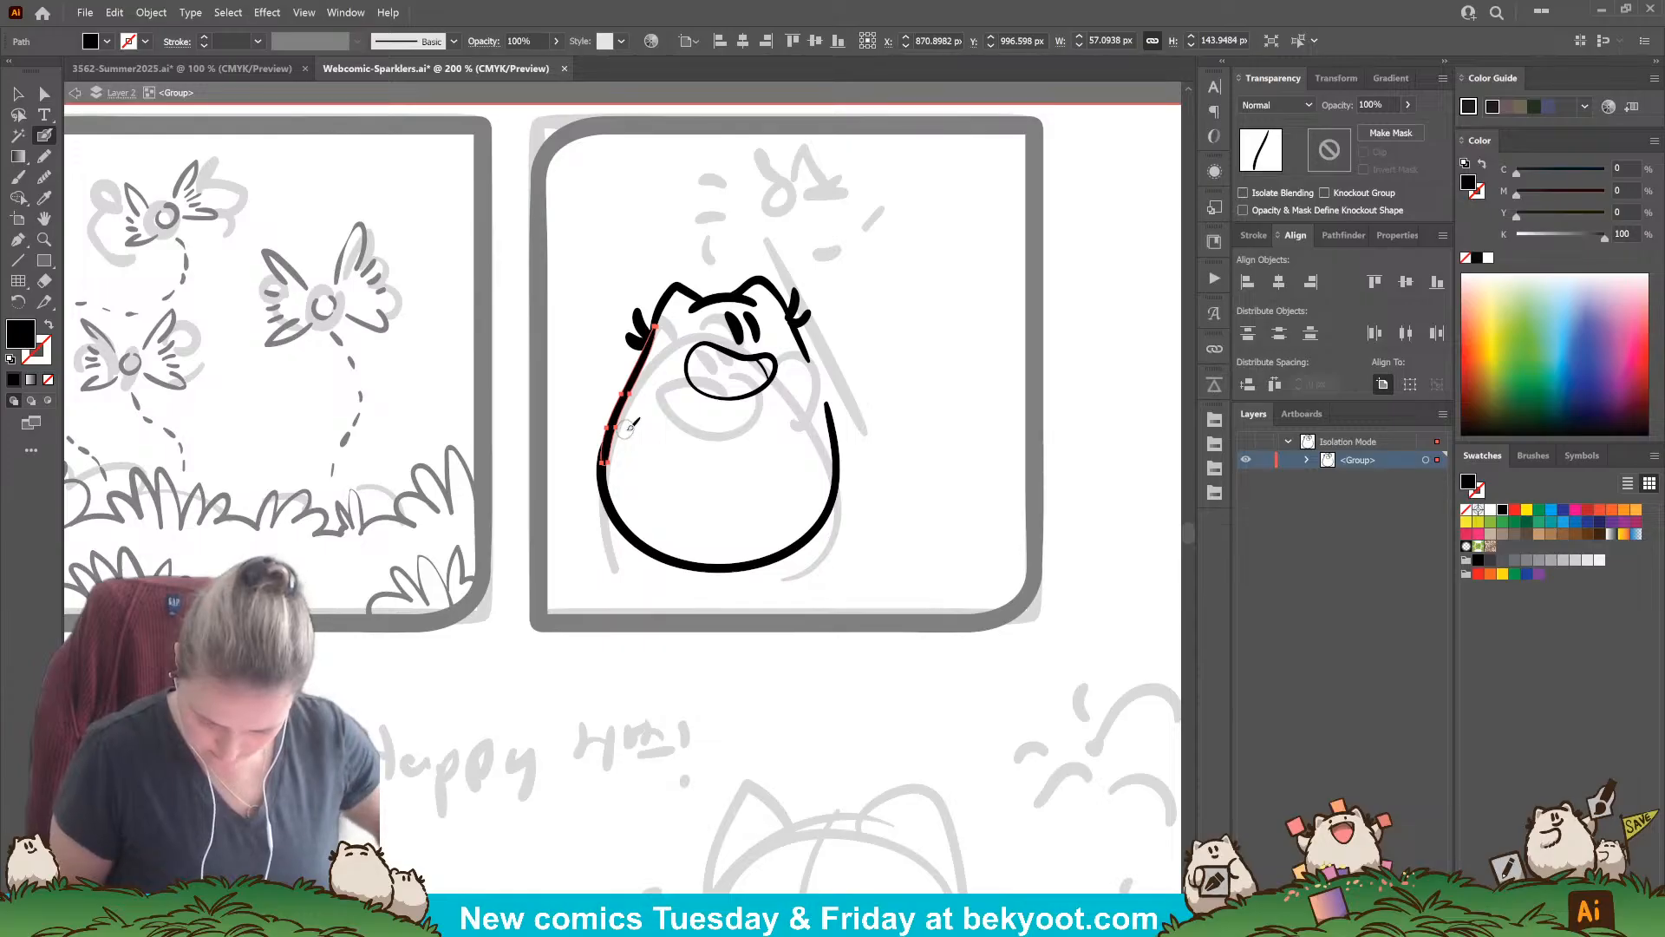
pyautogui.press('Delete')
pyautogui.press('Return')
pyautogui.click(816, 656)
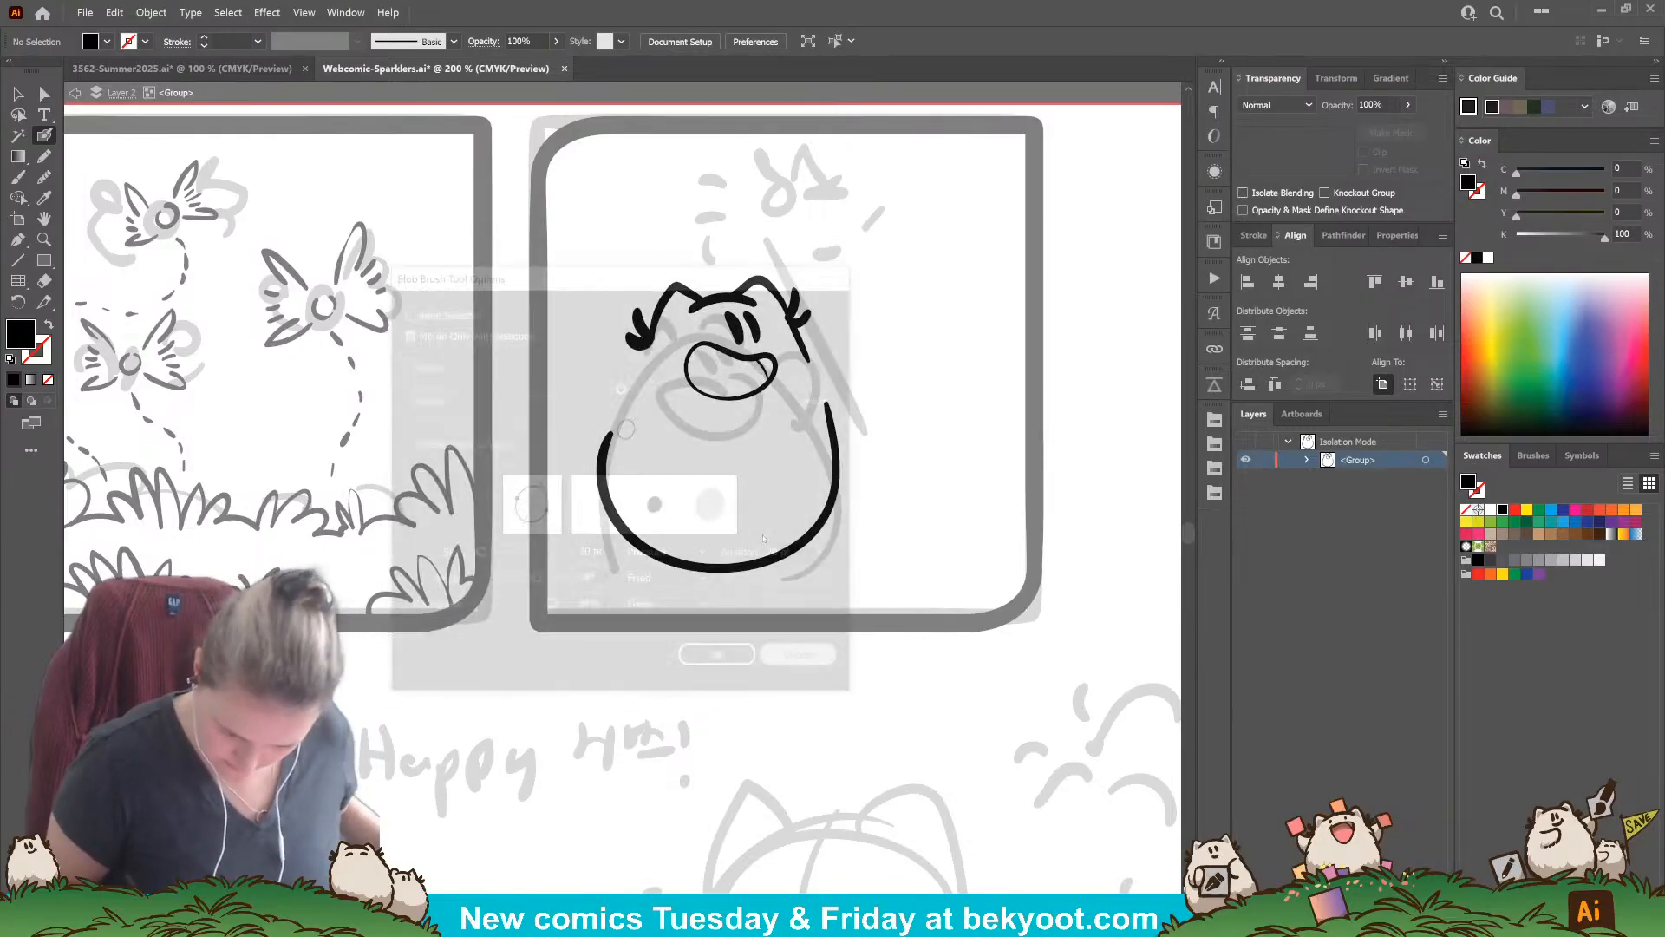
pyautogui.moveTo(653, 336); pyautogui.dragTo(599, 486)
pyautogui.keyDown('ctrl'); pyautogui.click(619, 443); pyautogui.keyUp('ctrl')
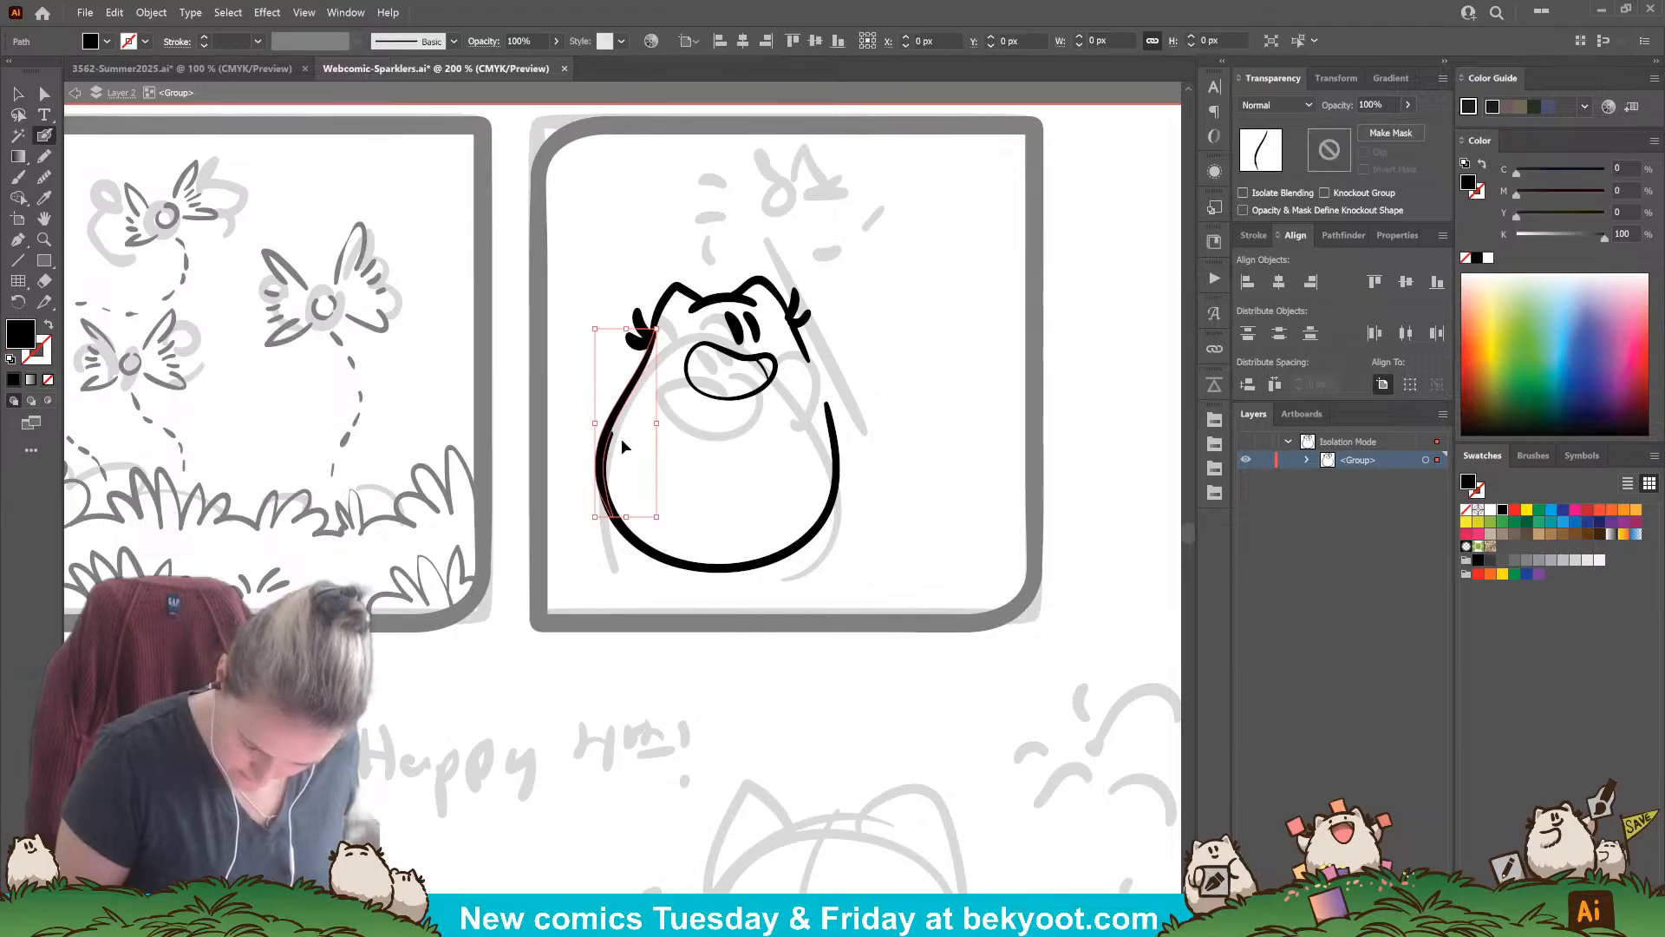
pyautogui.keyDown('ctrl'); pyautogui.click(596, 486); pyautogui.keyUp('ctrl')
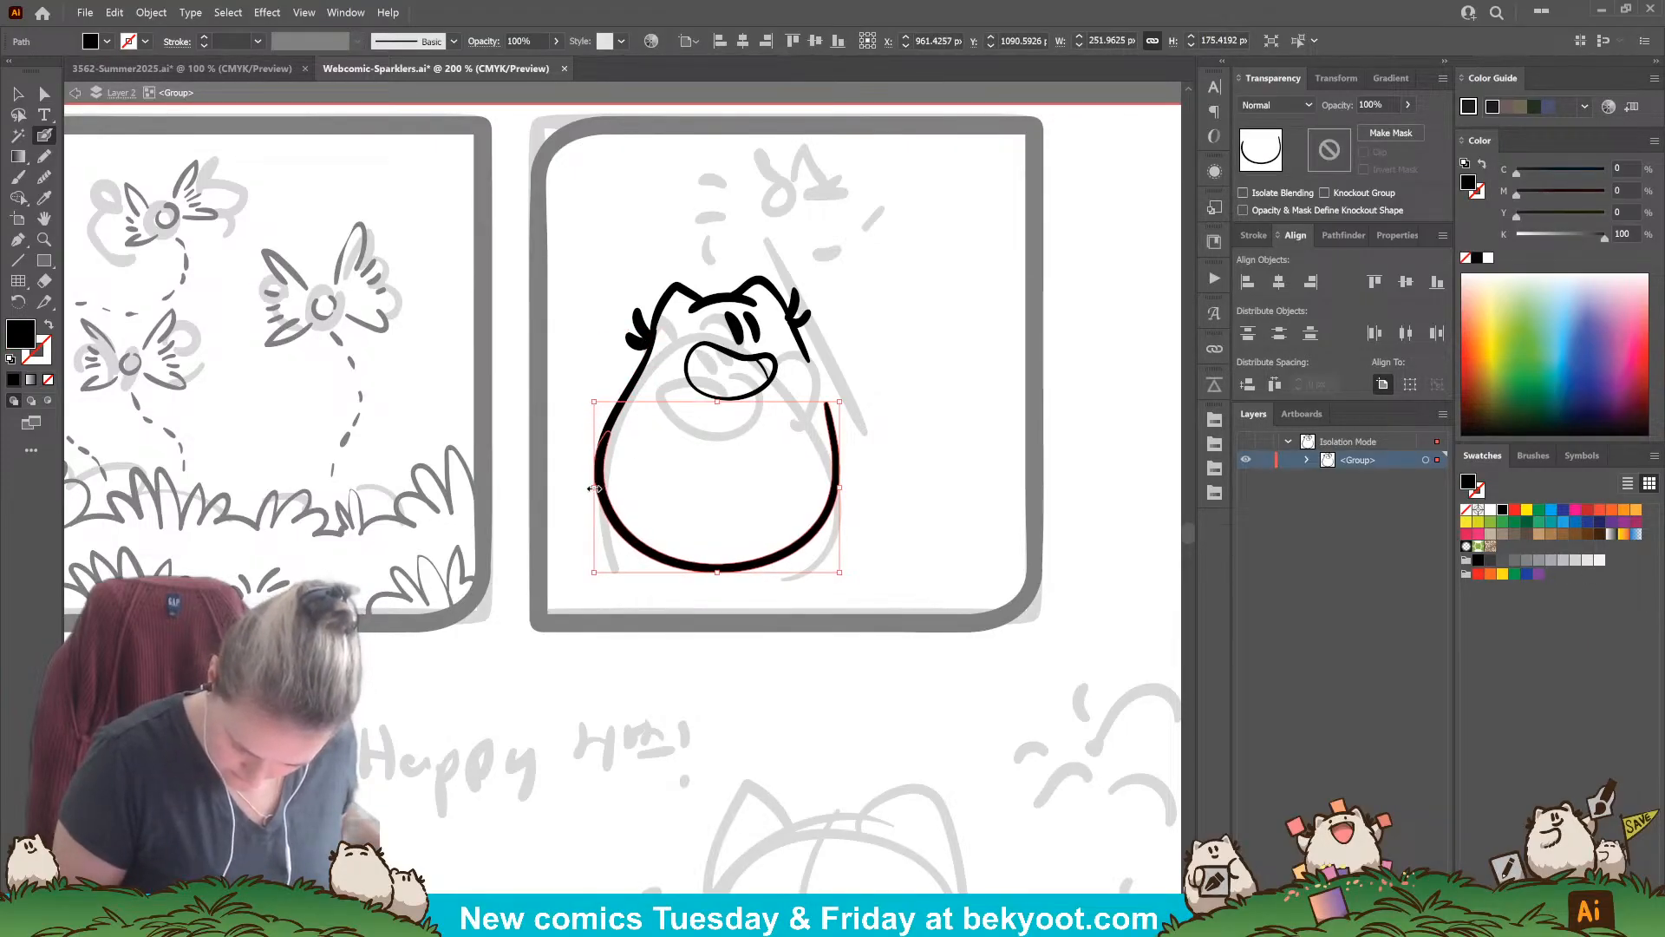
pyautogui.keyDown('ctrl'); pyautogui.click(653, 581); pyautogui.keyUp('ctrl')
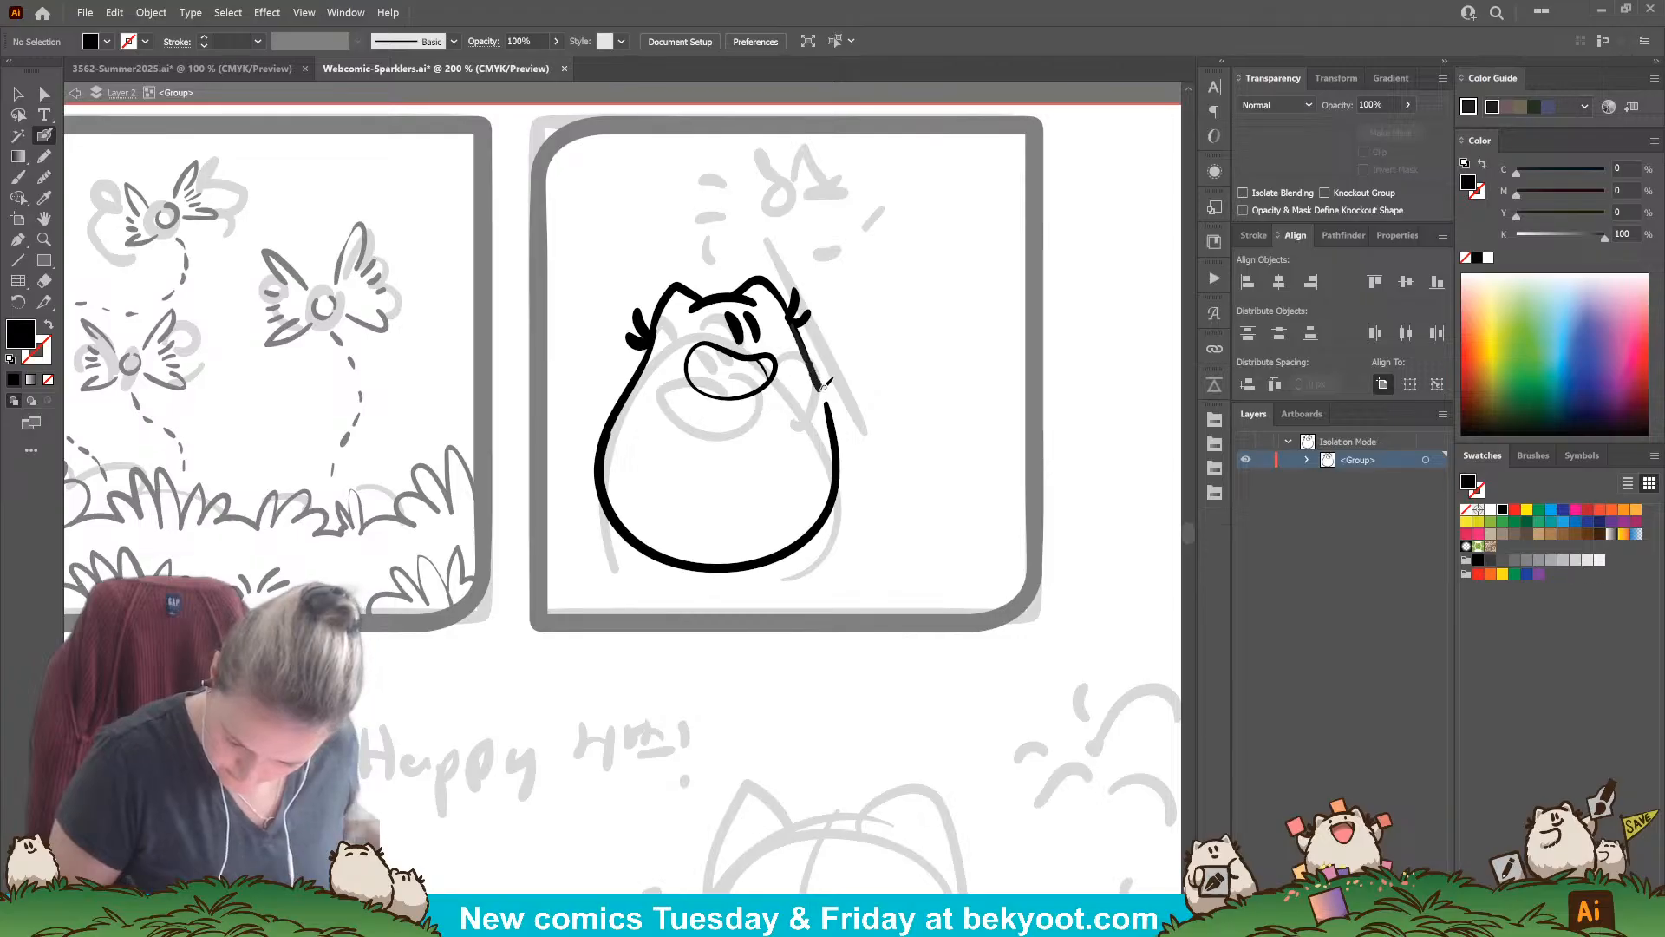
# Step: Cut back the right end of the body outline and re-ink the right side and bottom as a fuller curve
pyautogui.moveTo(832, 414); pyautogui.dragTo(836, 431)
pyautogui.hotkey('ctrl', 'z')
pyautogui.keyDown('ctrl'); pyautogui.click(834, 422); pyautogui.keyUp('ctrl')
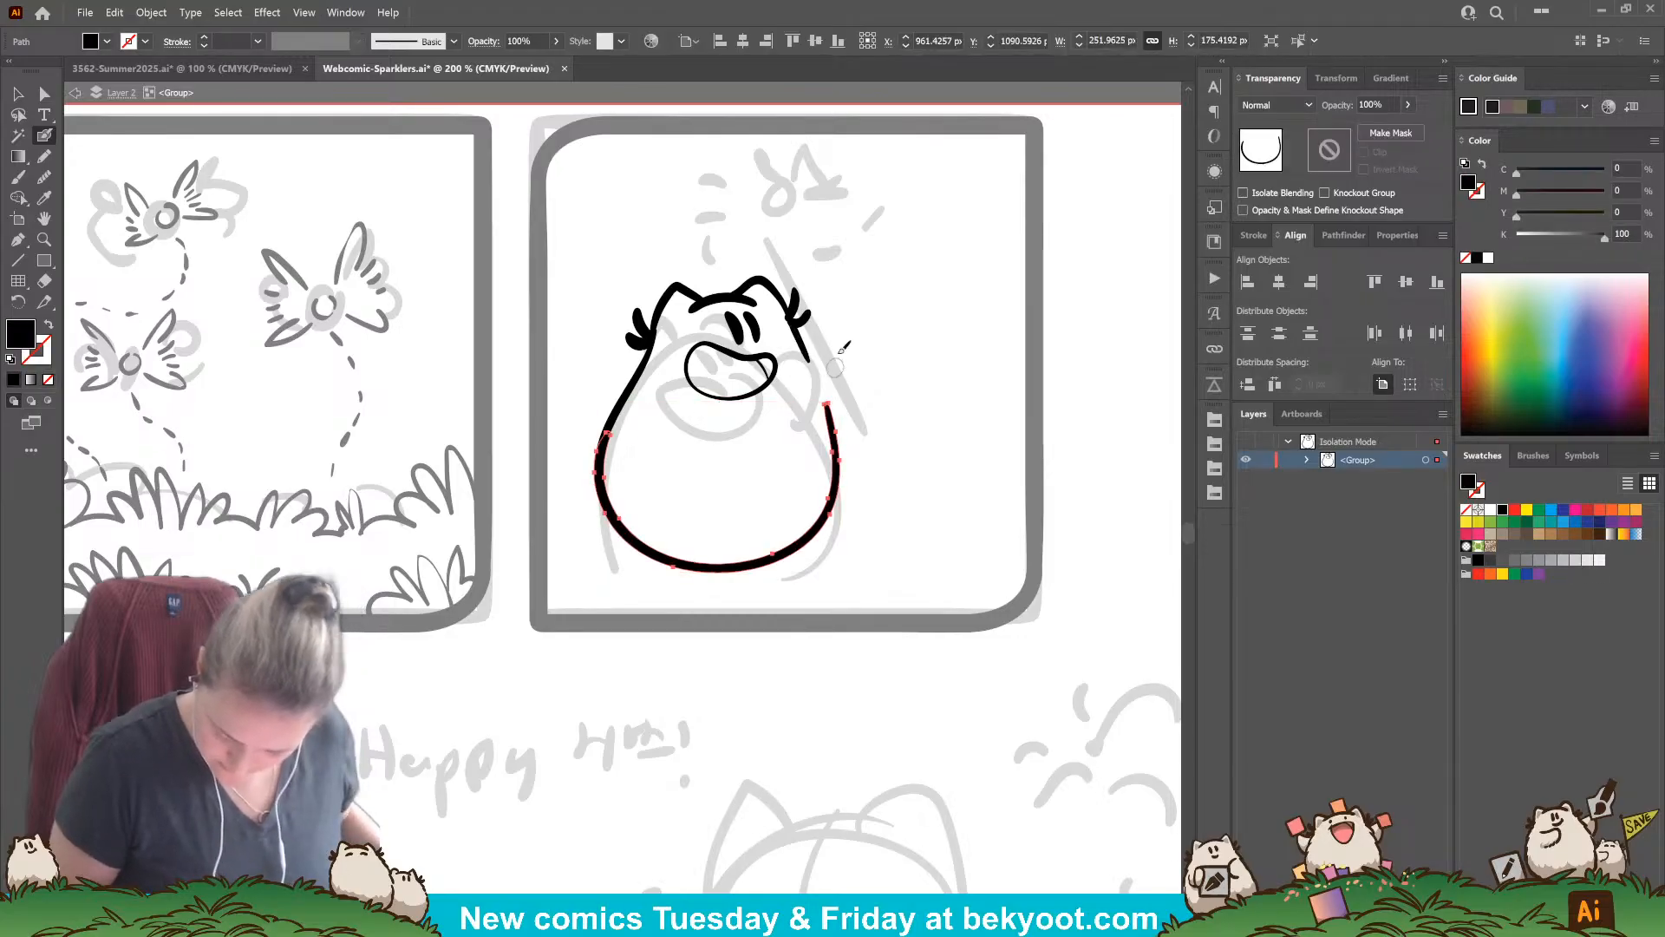
pyautogui.moveTo(841, 349); pyautogui.dragTo(834, 489)
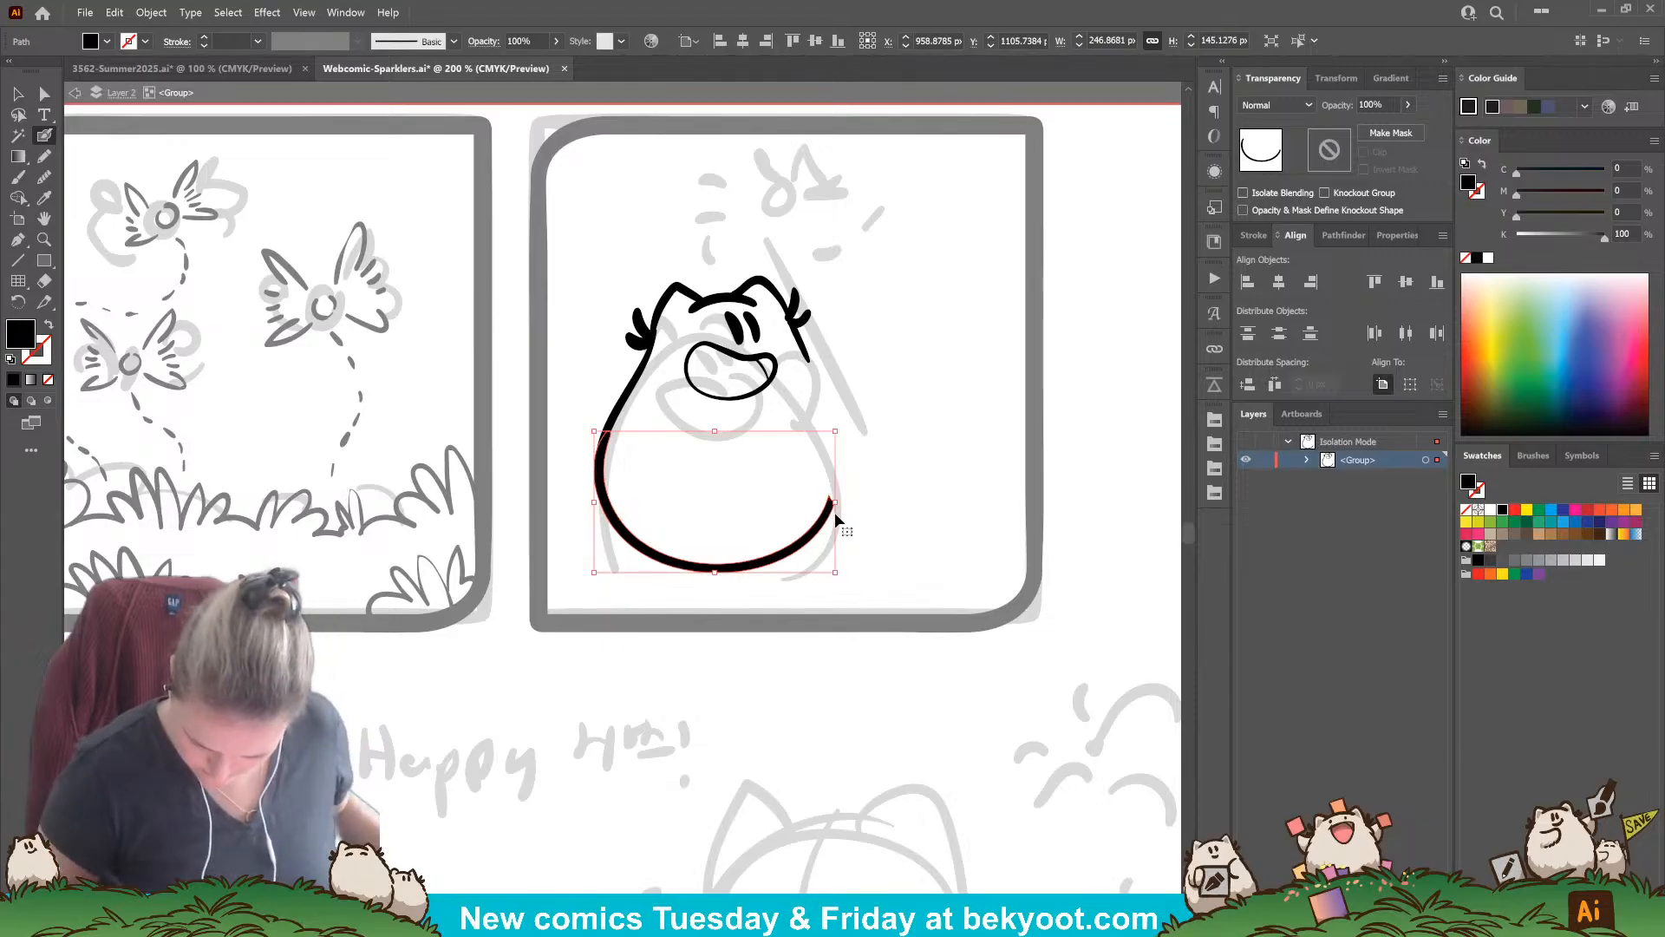
pyautogui.keyDown('ctrl'); pyautogui.click(840, 523); pyautogui.keyUp('ctrl')
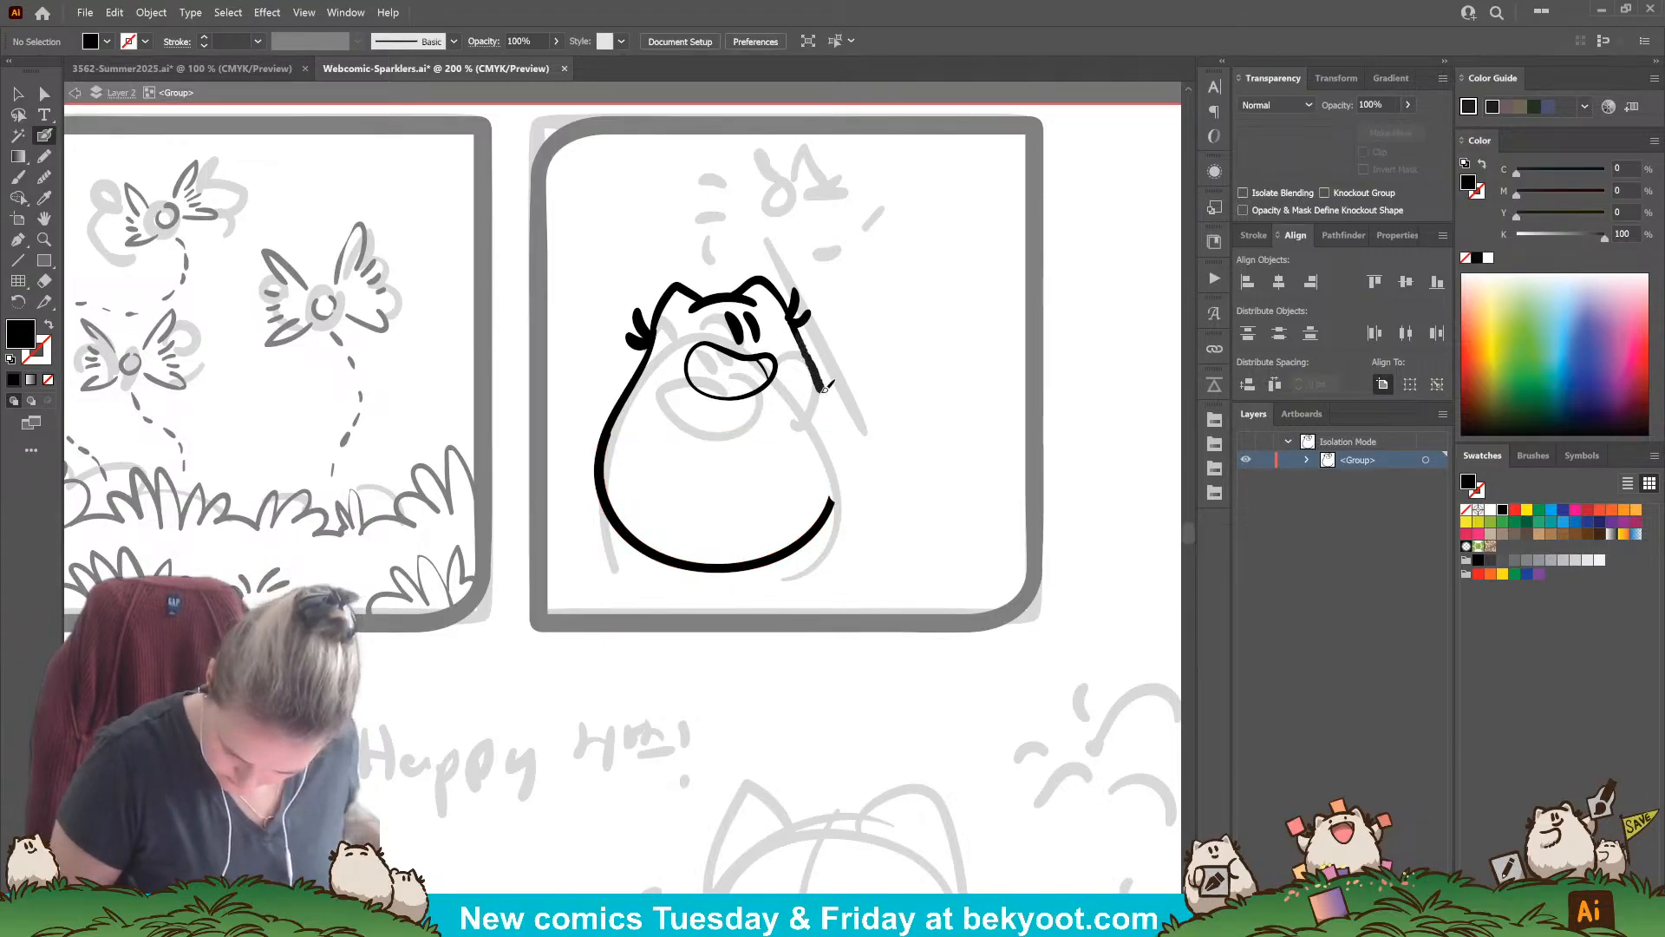
pyautogui.moveTo(826, 388); pyautogui.dragTo(835, 436)
pyautogui.moveTo(836, 499)
pyautogui.mouseDown()
pyautogui.moveTo(791, 560)
pyautogui.moveTo(685, 574)
pyautogui.moveTo(598, 451)
pyautogui.mouseUp()
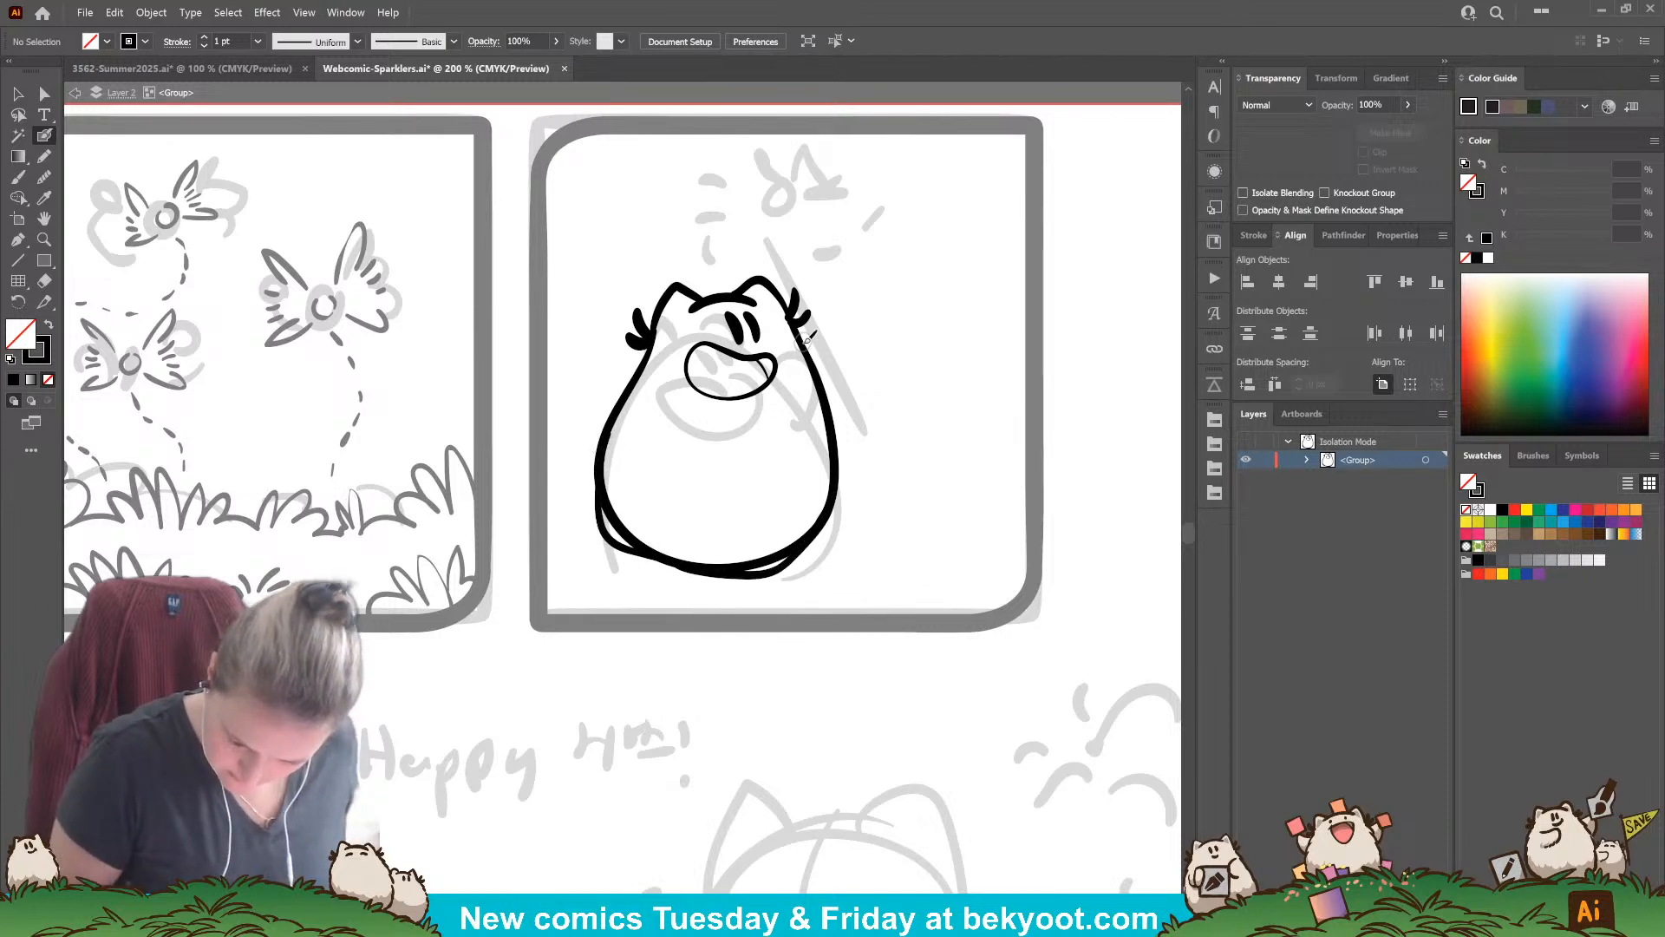
# Step: Ink the character's far arm curving out from the right side and the near arm across the belly, undoing the stray stroke
pyautogui.moveTo(855, 355)
pyautogui.mouseDown()
pyautogui.moveTo(837, 422)
pyautogui.moveTo(703, 425)
pyautogui.moveTo(730, 407)
pyautogui.moveTo(749, 433)
pyautogui.moveTo(714, 405)
pyautogui.moveTo(743, 417)
pyautogui.moveTo(703, 494)
pyautogui.mouseUp()
pyautogui.hotkey('ctrl', 'z')
pyautogui.scroll(3, 770, 414)
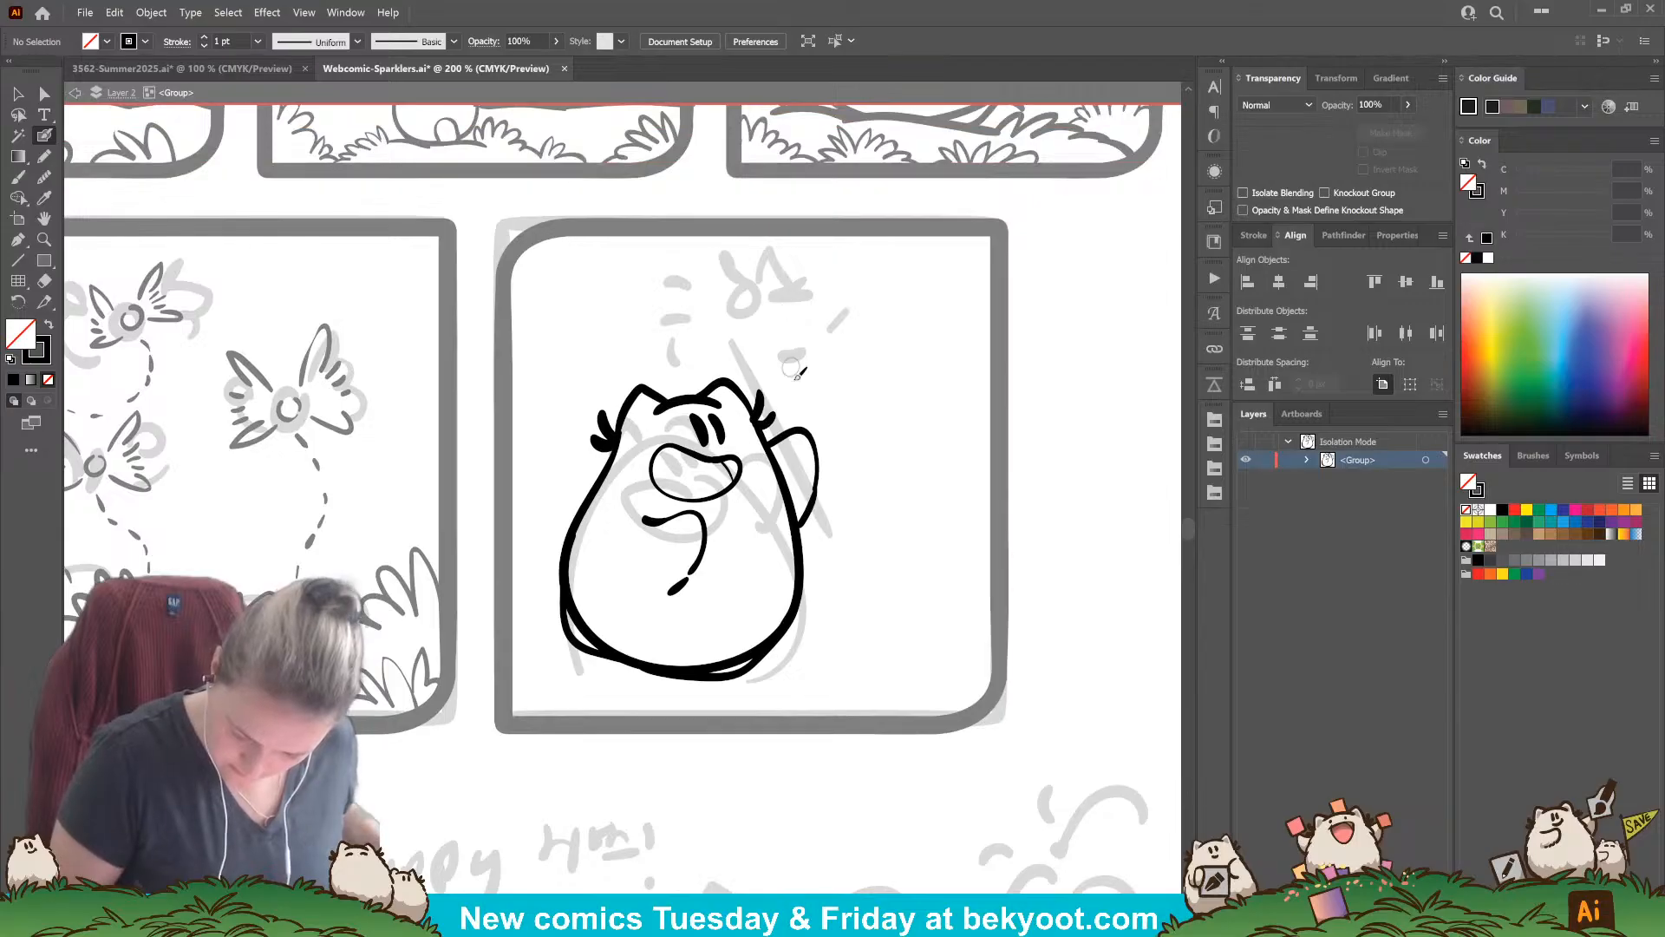
# Step: Ink a forked stick with twigs at its top, running down past the character's right arm
pyautogui.moveTo(802, 384); pyautogui.dragTo(852, 593)
pyautogui.moveTo(818, 309); pyautogui.dragTo(800, 426)
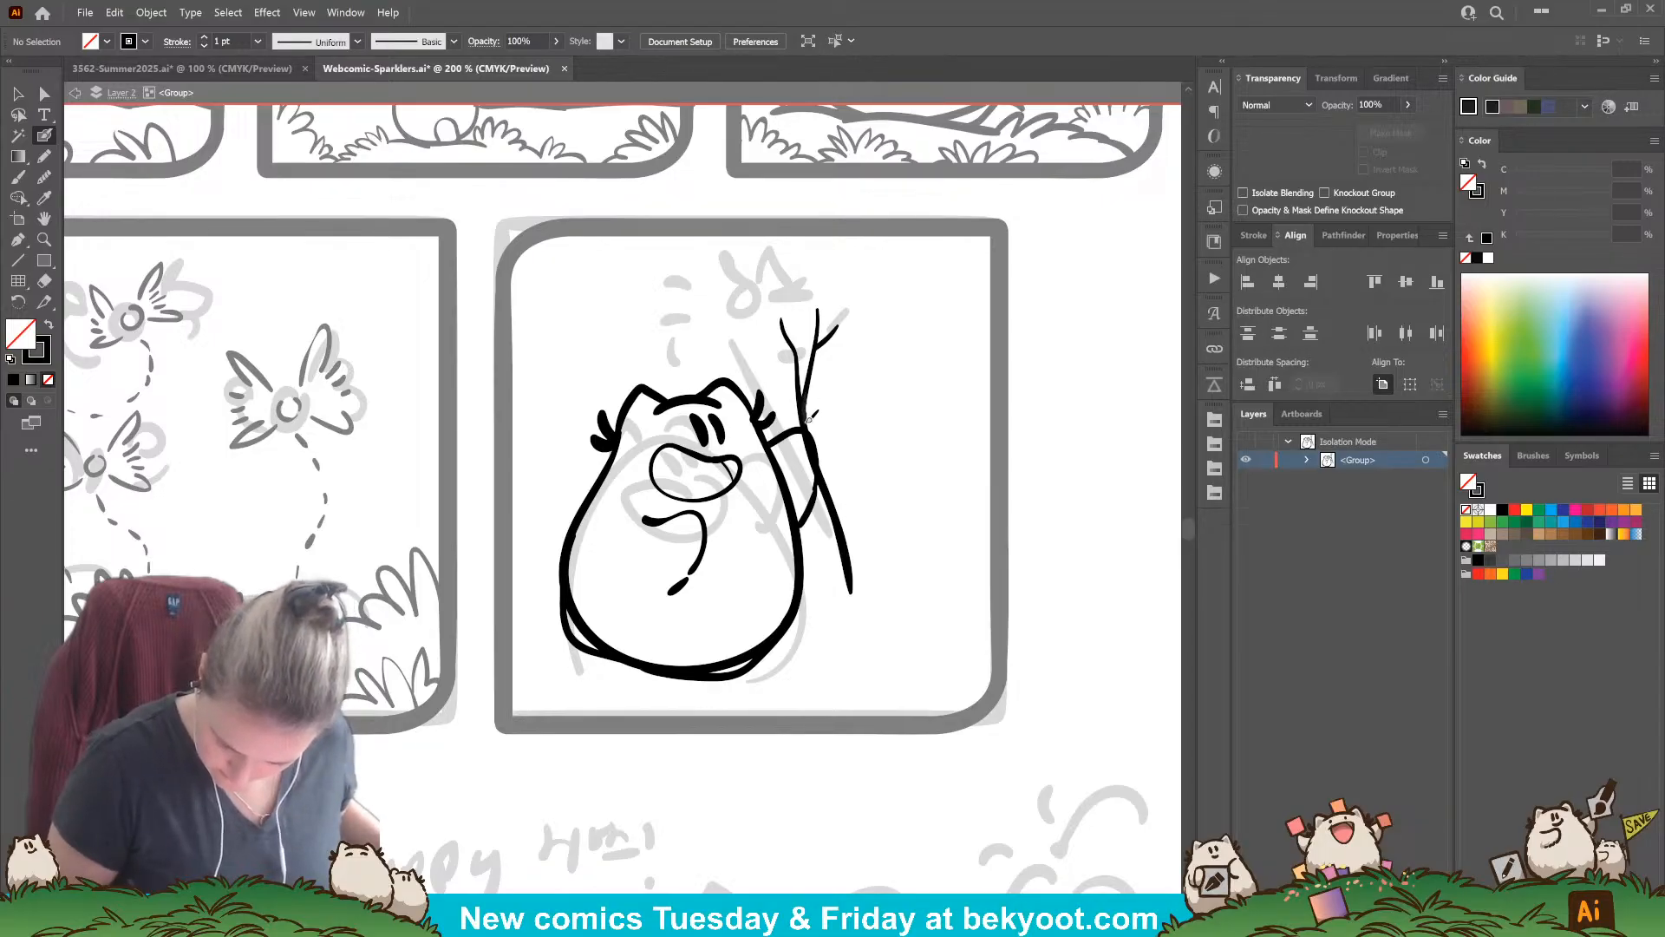
pyautogui.moveTo(808, 419); pyautogui.dragTo(863, 599)
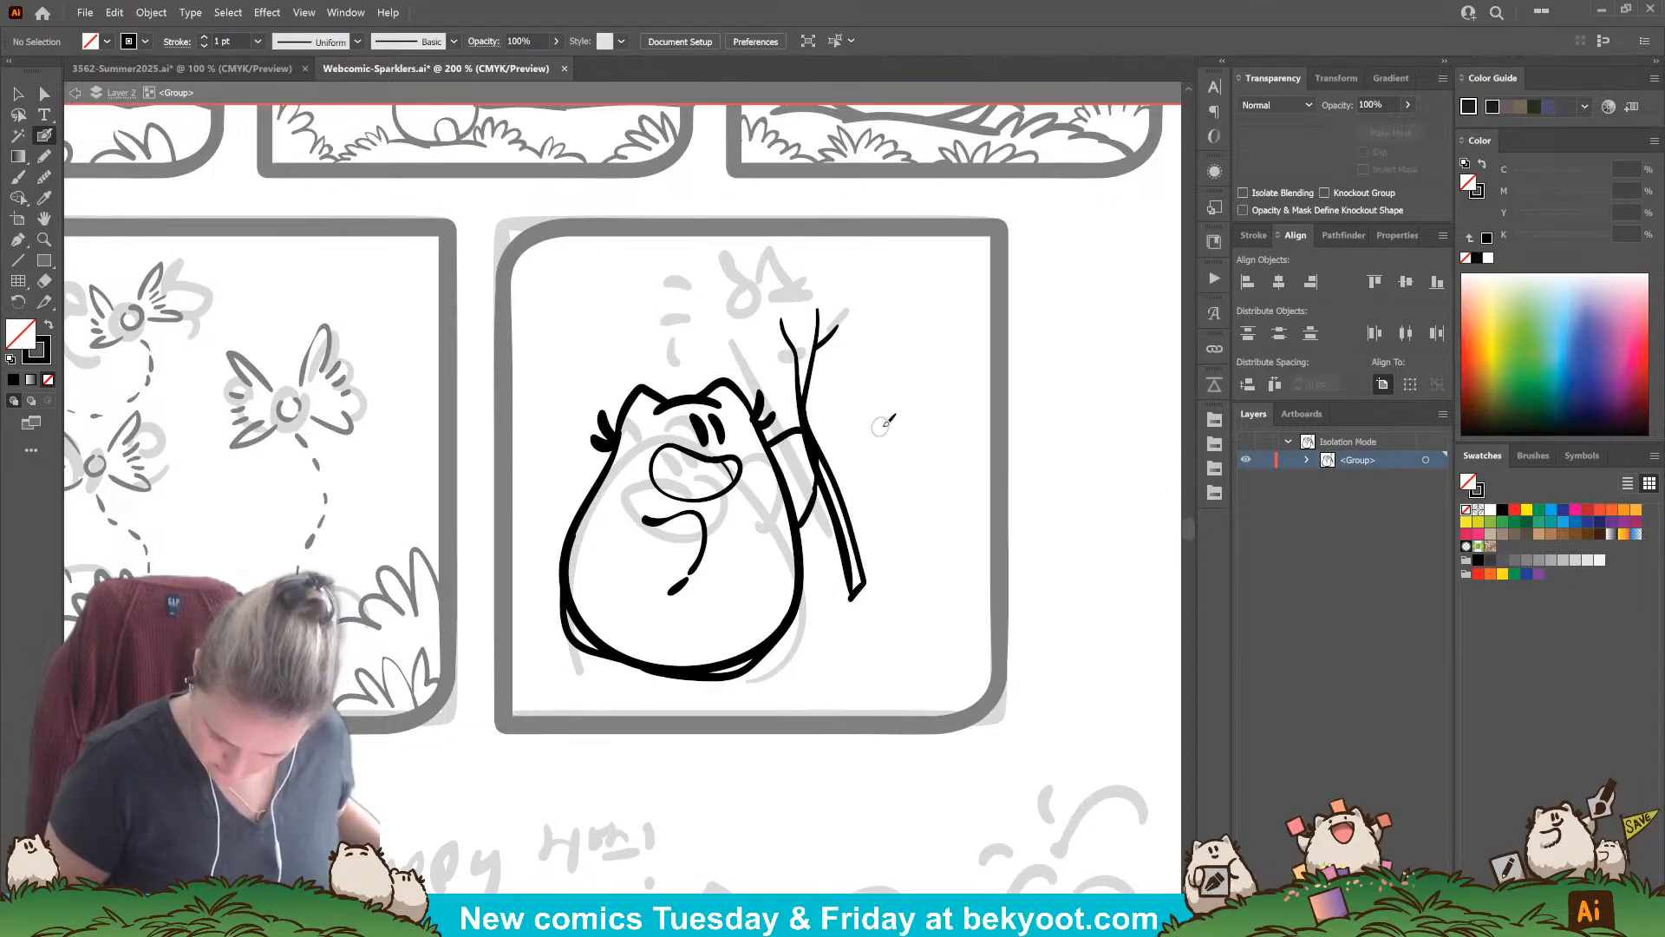
# Step: Group the stick's strokes, rotating the stick against the body's right side, and move the near arm over to meet it
pyautogui.keyDown('ctrl'); pyautogui.click(828, 331); pyautogui.keyUp('ctrl')
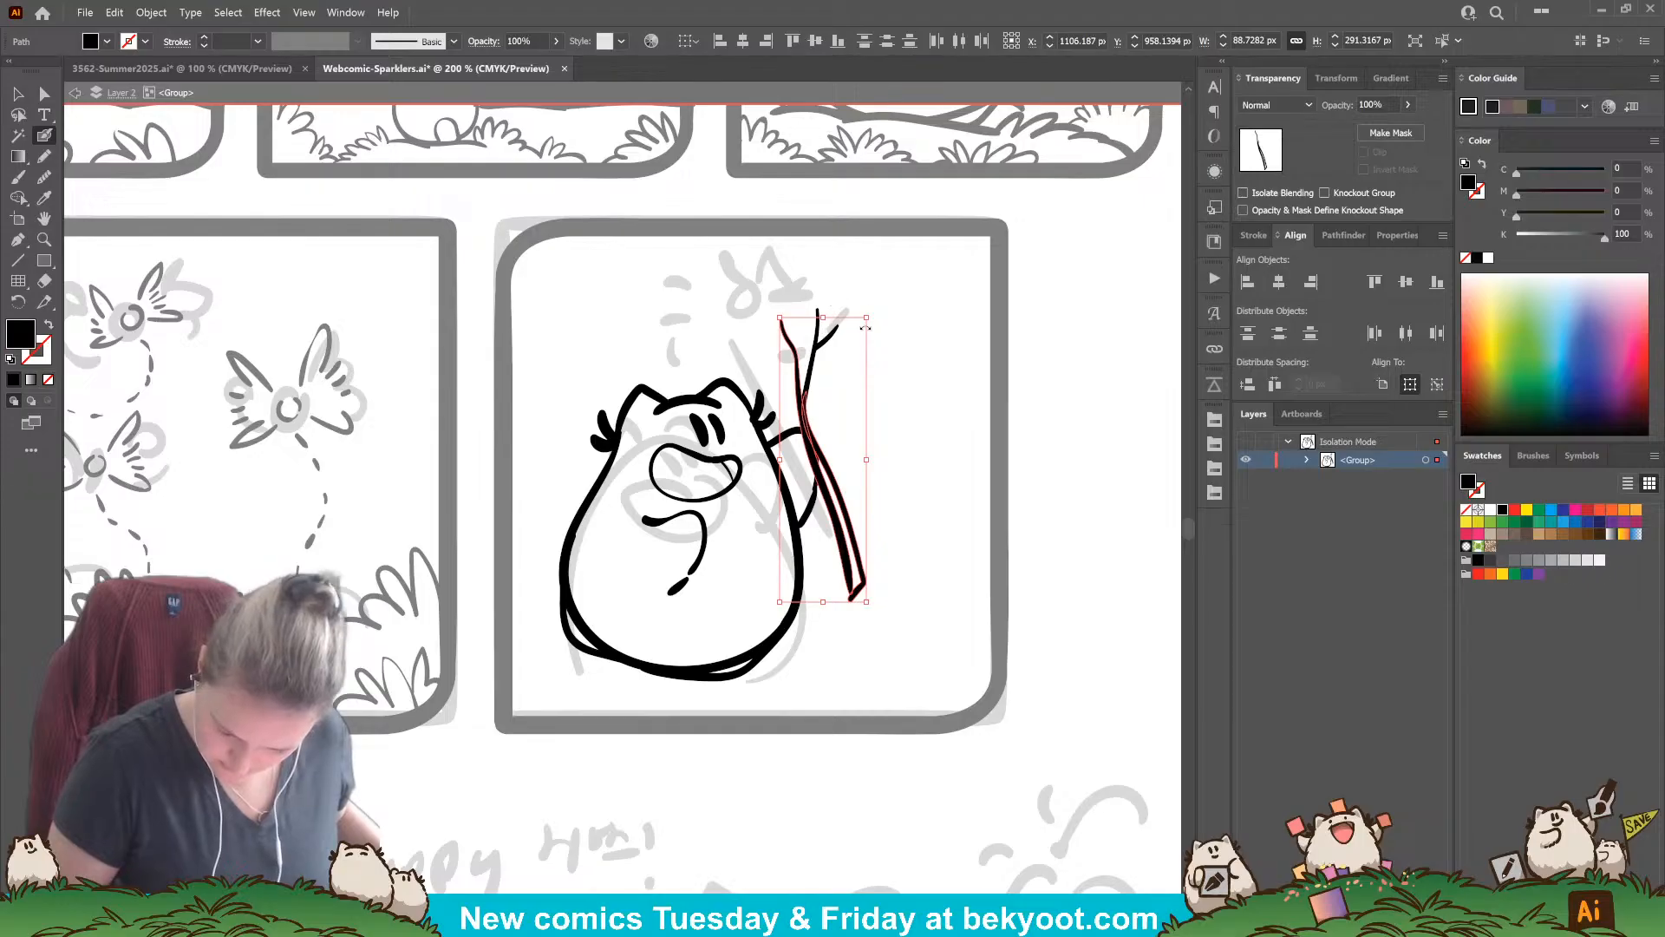
pyautogui.keyDown('ctrl'); pyautogui.keyDown('shift'); pyautogui.click(815, 337); pyautogui.keyUp('shift'); pyautogui.keyUp('ctrl')
pyautogui.keyDown('ctrl'); pyautogui.keyDown('shift'); pyautogui.click(829, 335); pyautogui.keyUp('shift'); pyautogui.keyUp('ctrl')
pyautogui.hotkey('ctrl', 'g')
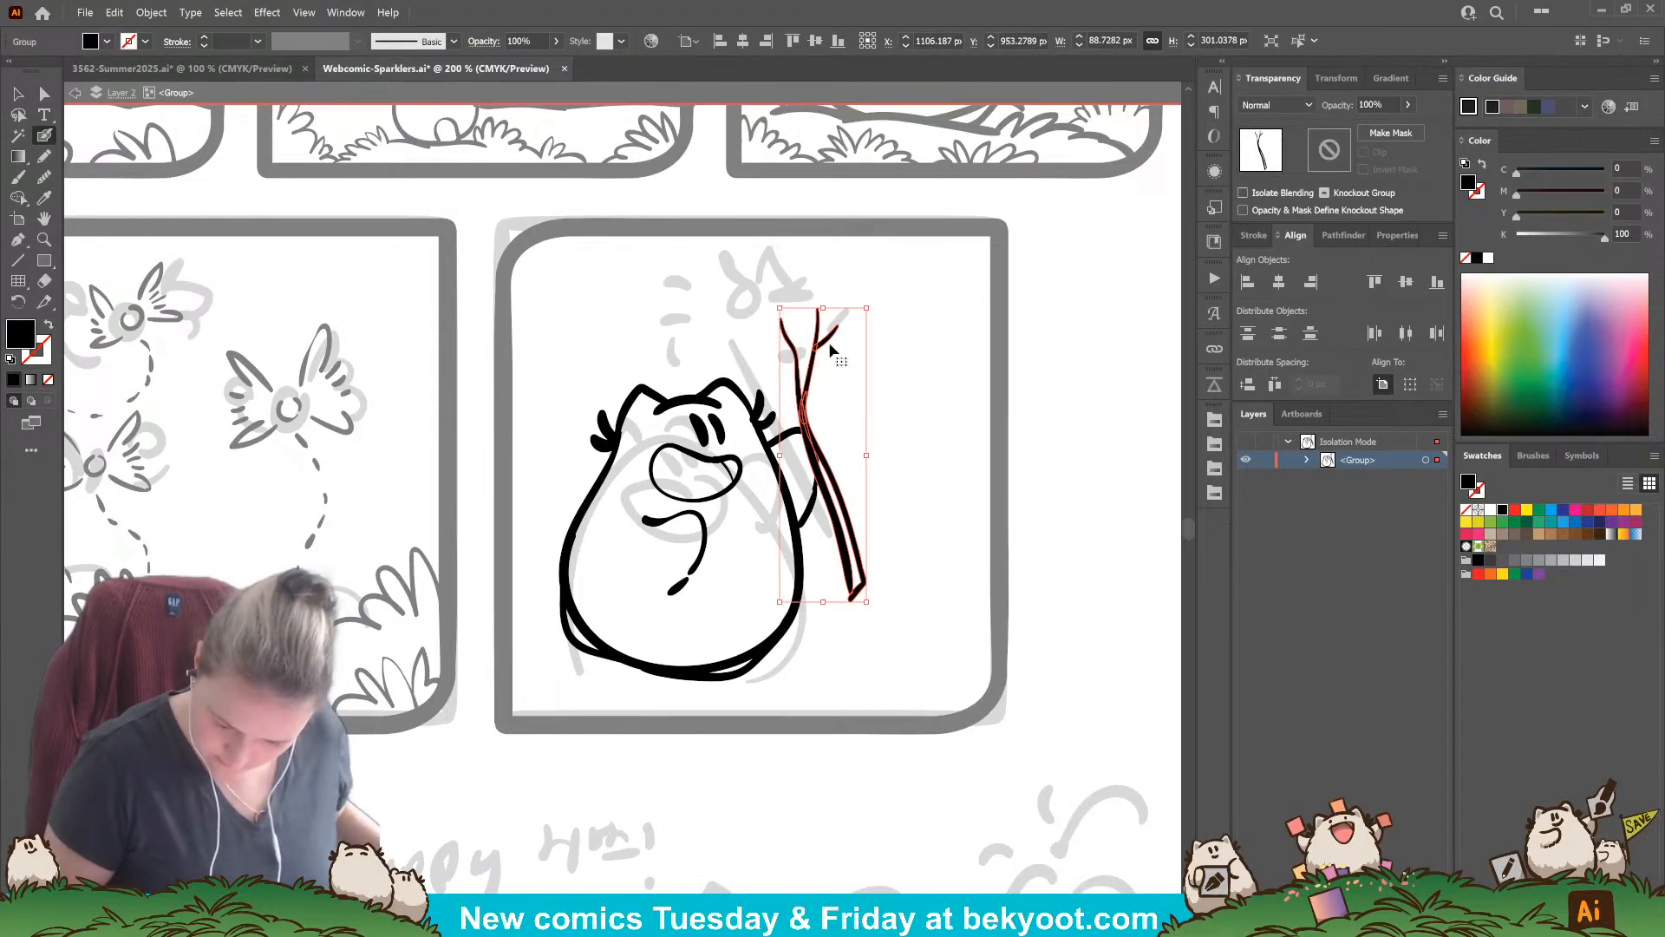
pyautogui.moveTo(830, 349); pyautogui.dragTo(915, 282)
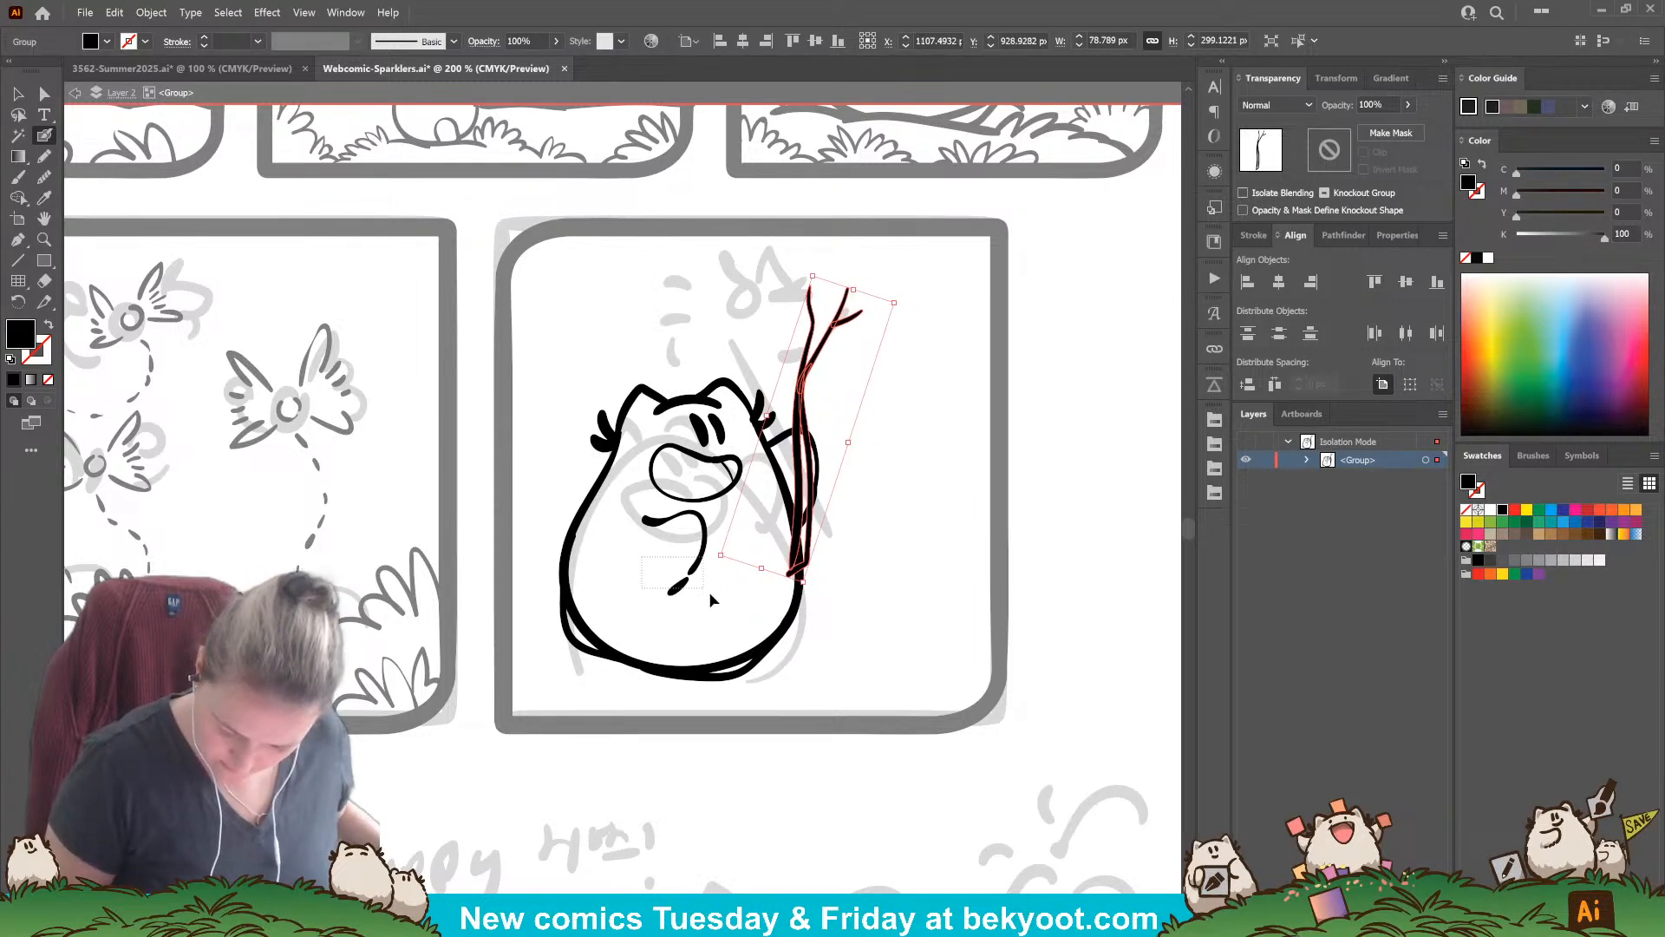
pyautogui.keyDown('ctrl'); pyautogui.click(683, 584); pyautogui.keyUp('ctrl')
pyautogui.moveTo(701, 561); pyautogui.dragTo(774, 564)
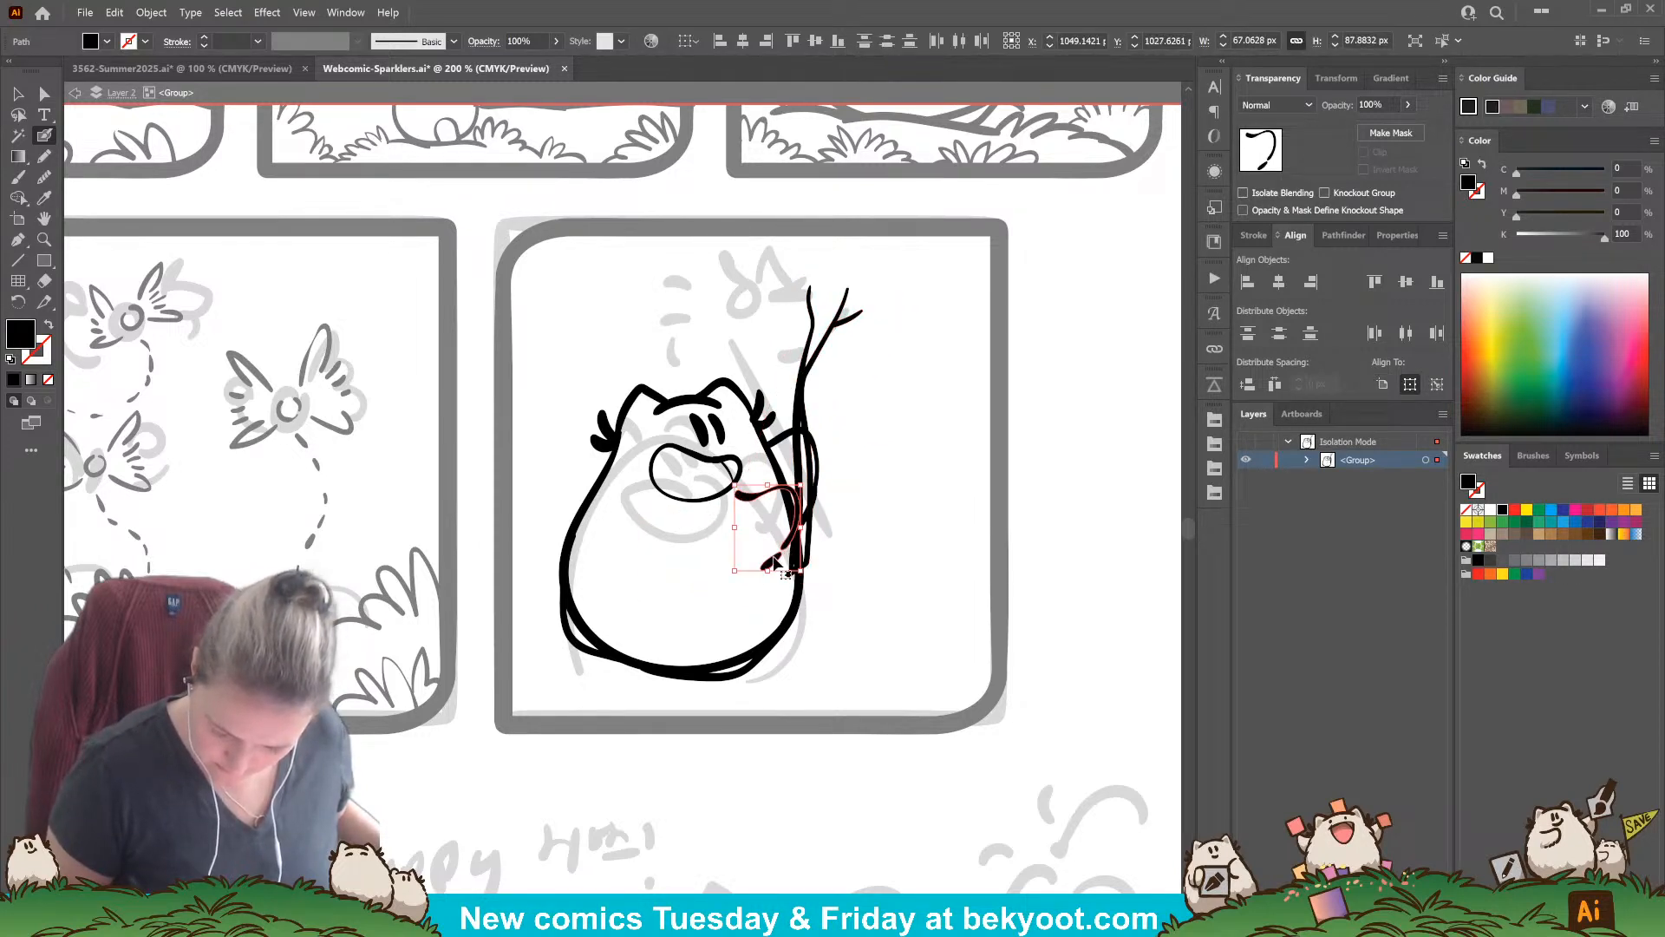
# Step: Scale the whole character and stick down slightly and shift them toward the middle of the fifth panel
pyautogui.moveTo(568, 299); pyautogui.dragTo(886, 713)
pyautogui.moveTo(868, 284); pyautogui.dragTo(848, 309)
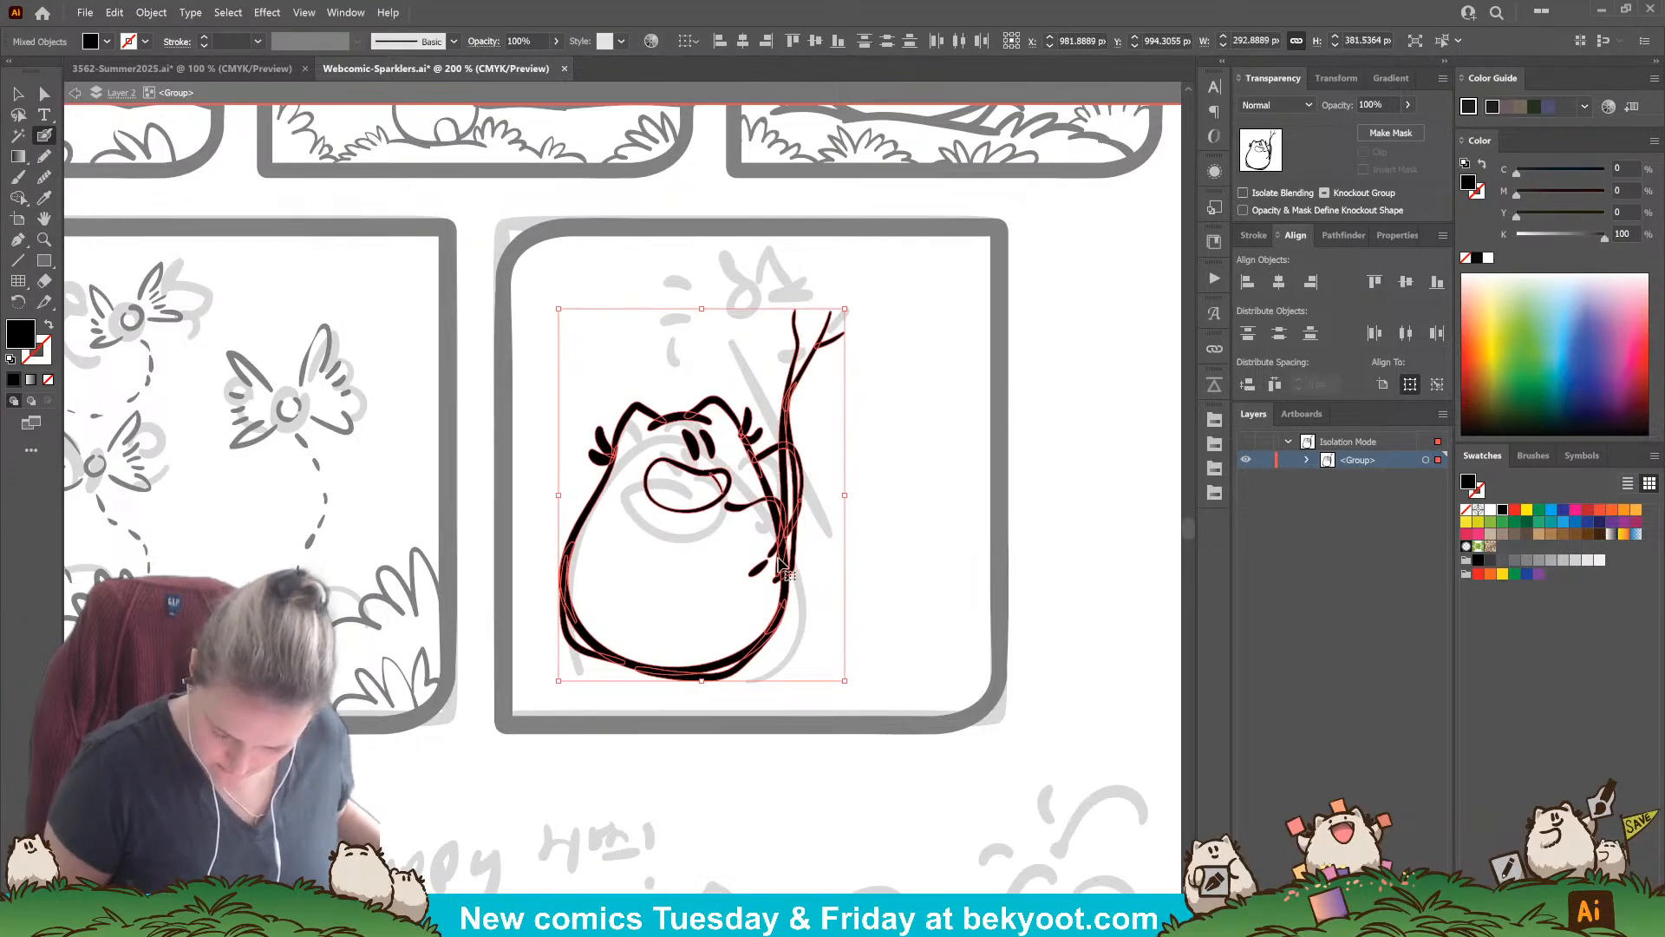
pyautogui.moveTo(778, 561); pyautogui.dragTo(803, 574)
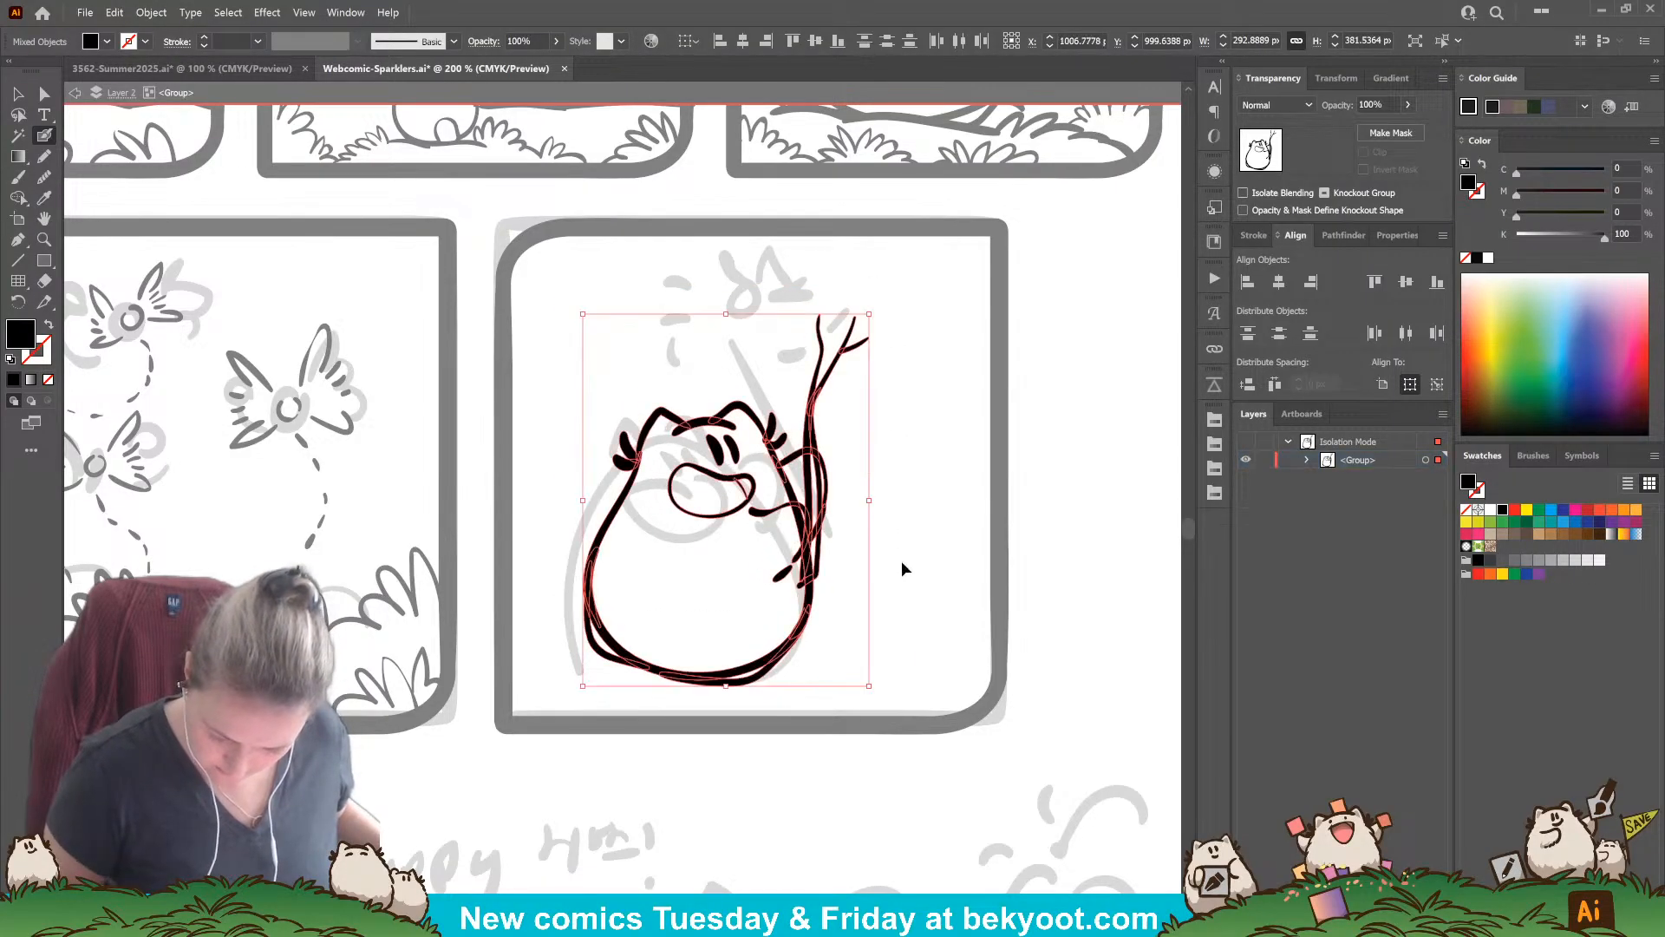
pyautogui.click(902, 561)
# Step: Replace the character's eyes with new ones nearer the stick and ink a small winged firefly on the stick's left twig
pyautogui.keyDown('ctrl'); pyautogui.click(717, 453); pyautogui.keyUp('ctrl')
pyautogui.keyDown('ctrl'); pyautogui.keyDown('shift'); pyautogui.click(733, 451); pyautogui.keyUp('shift'); pyautogui.keyUp('ctrl')
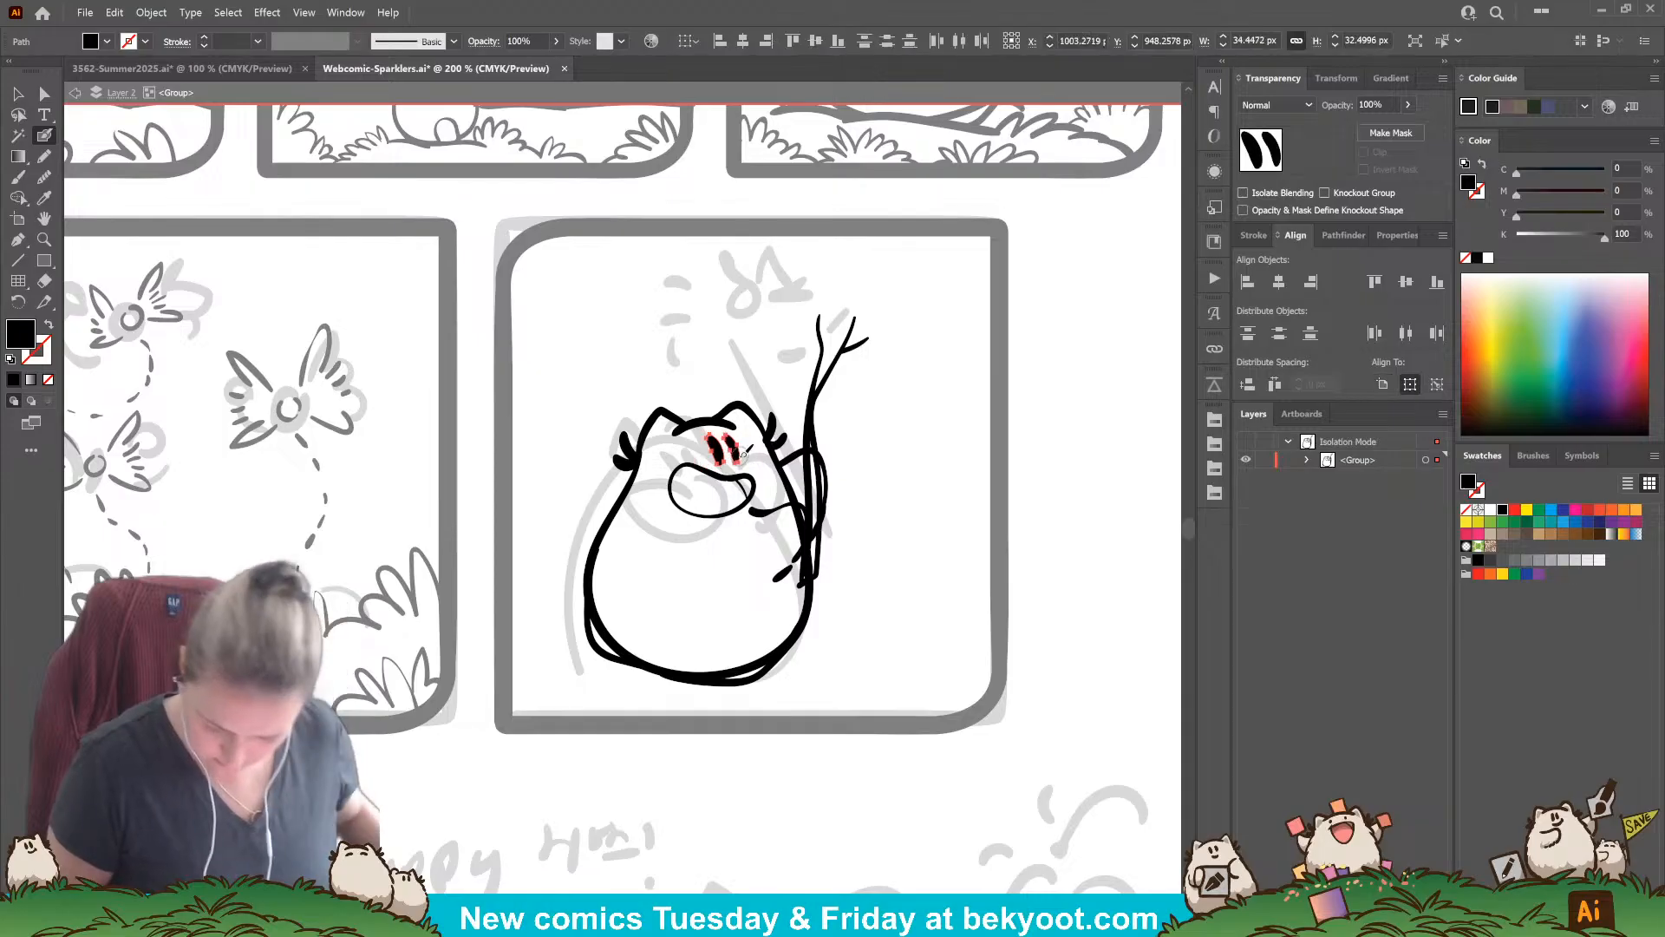
pyautogui.press('Delete')
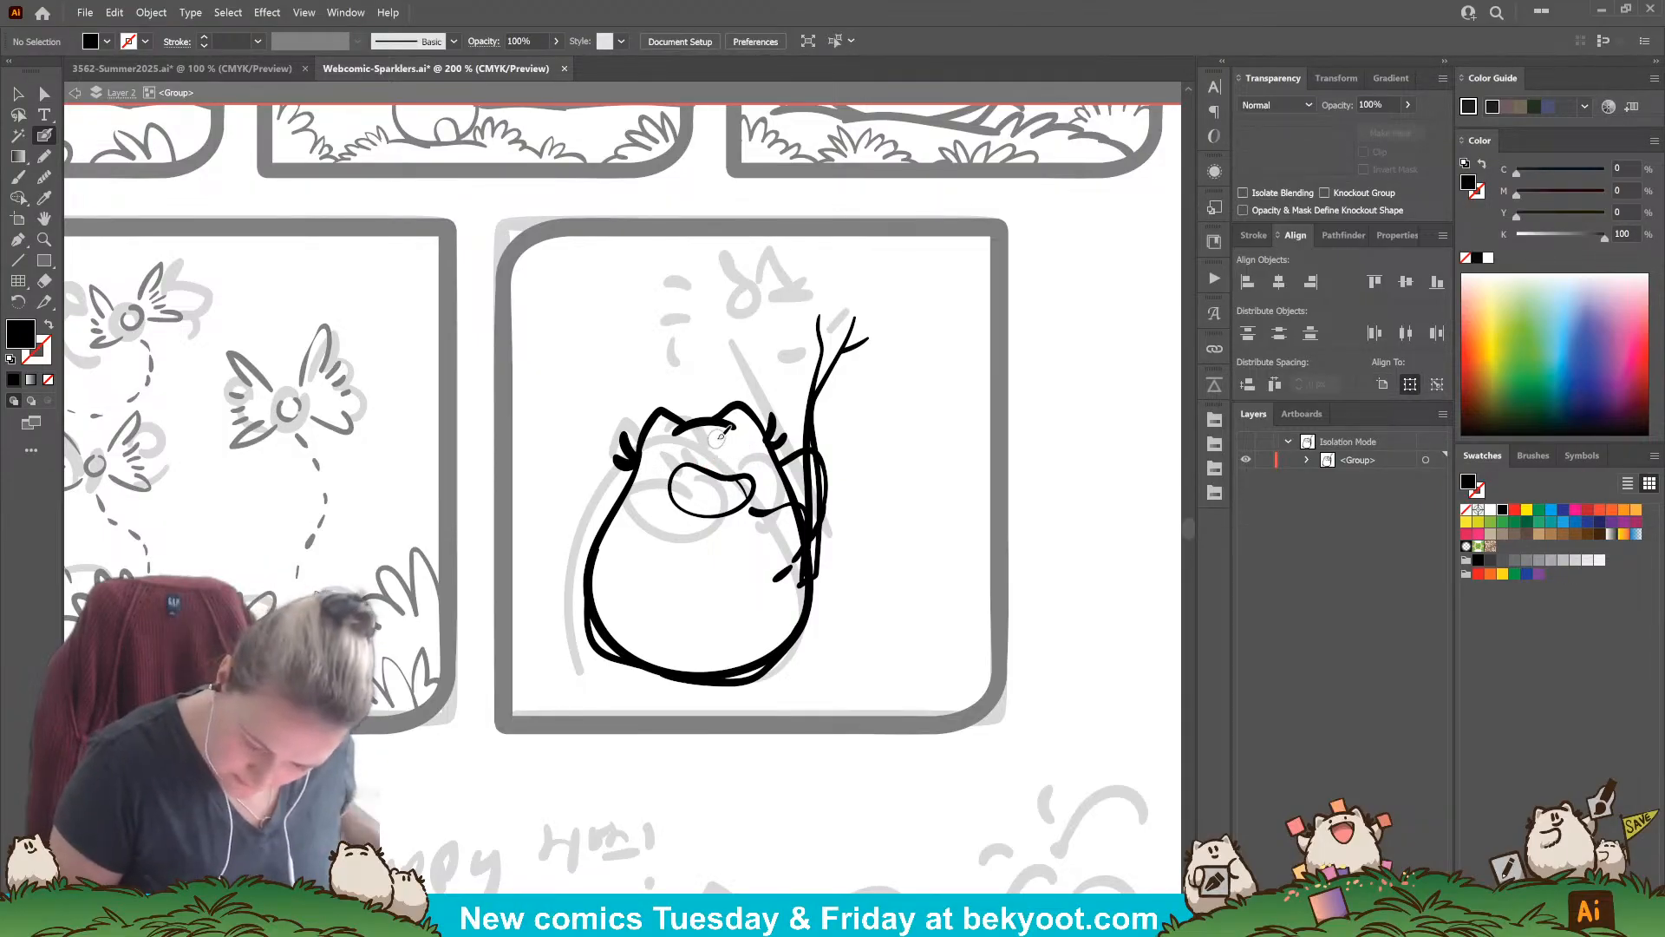
pyautogui.moveTo(723, 437); pyautogui.dragTo(741, 461)
pyautogui.hotkey('ctrl', 'z')
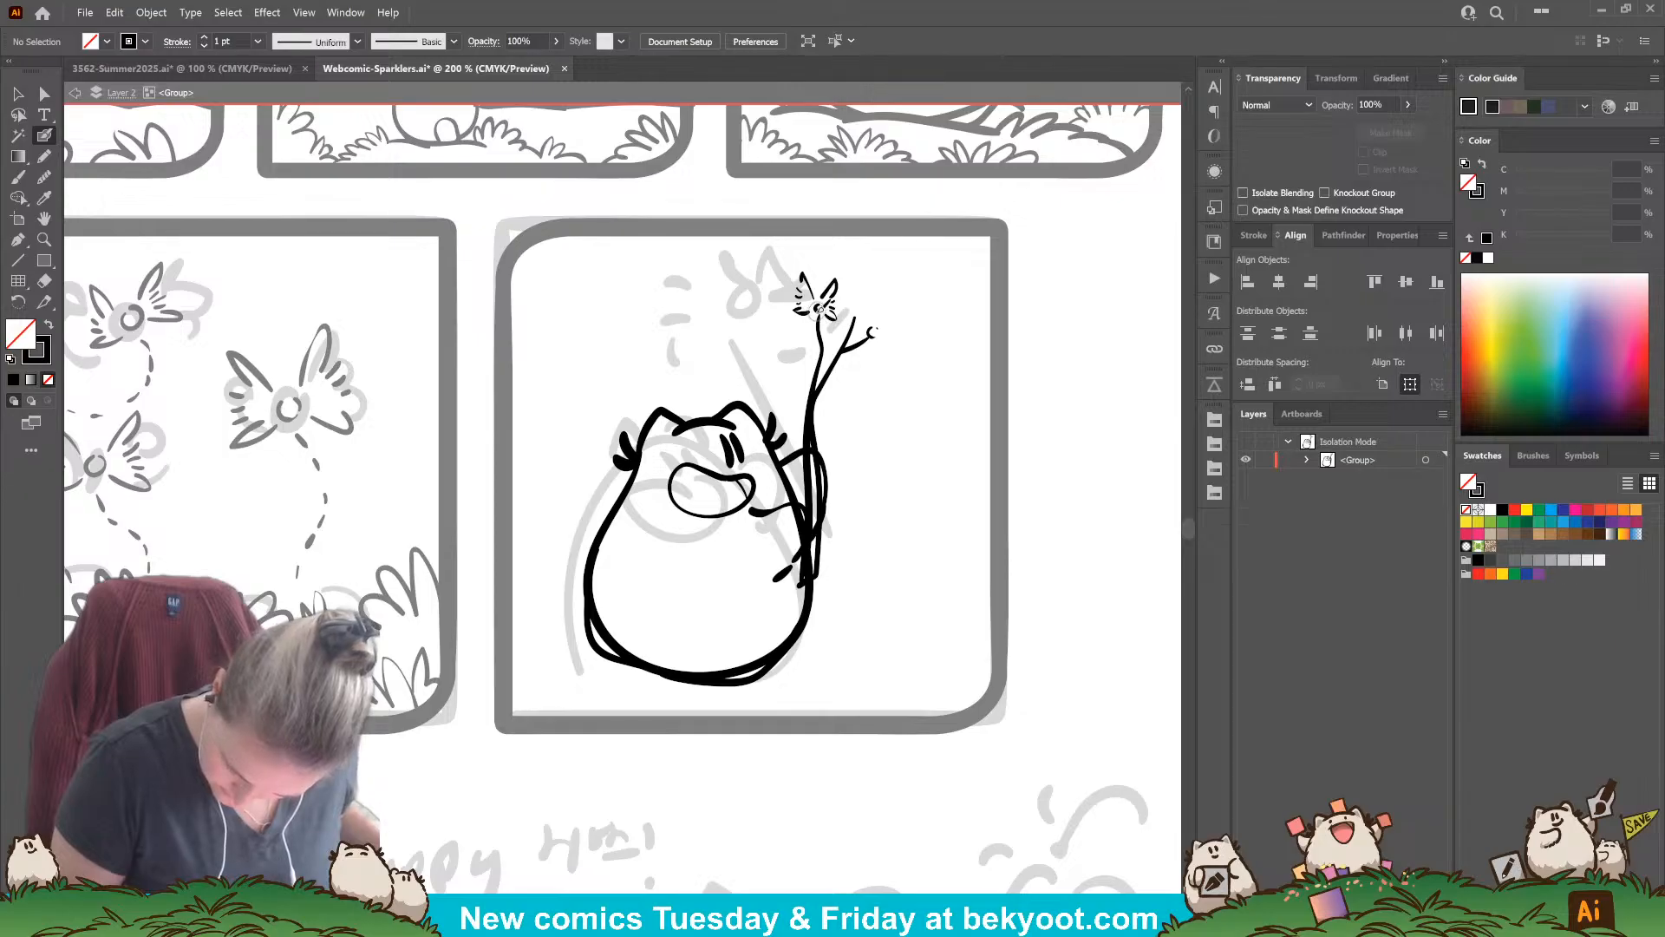
pyautogui.moveTo(871, 337); pyautogui.dragTo(883, 327)
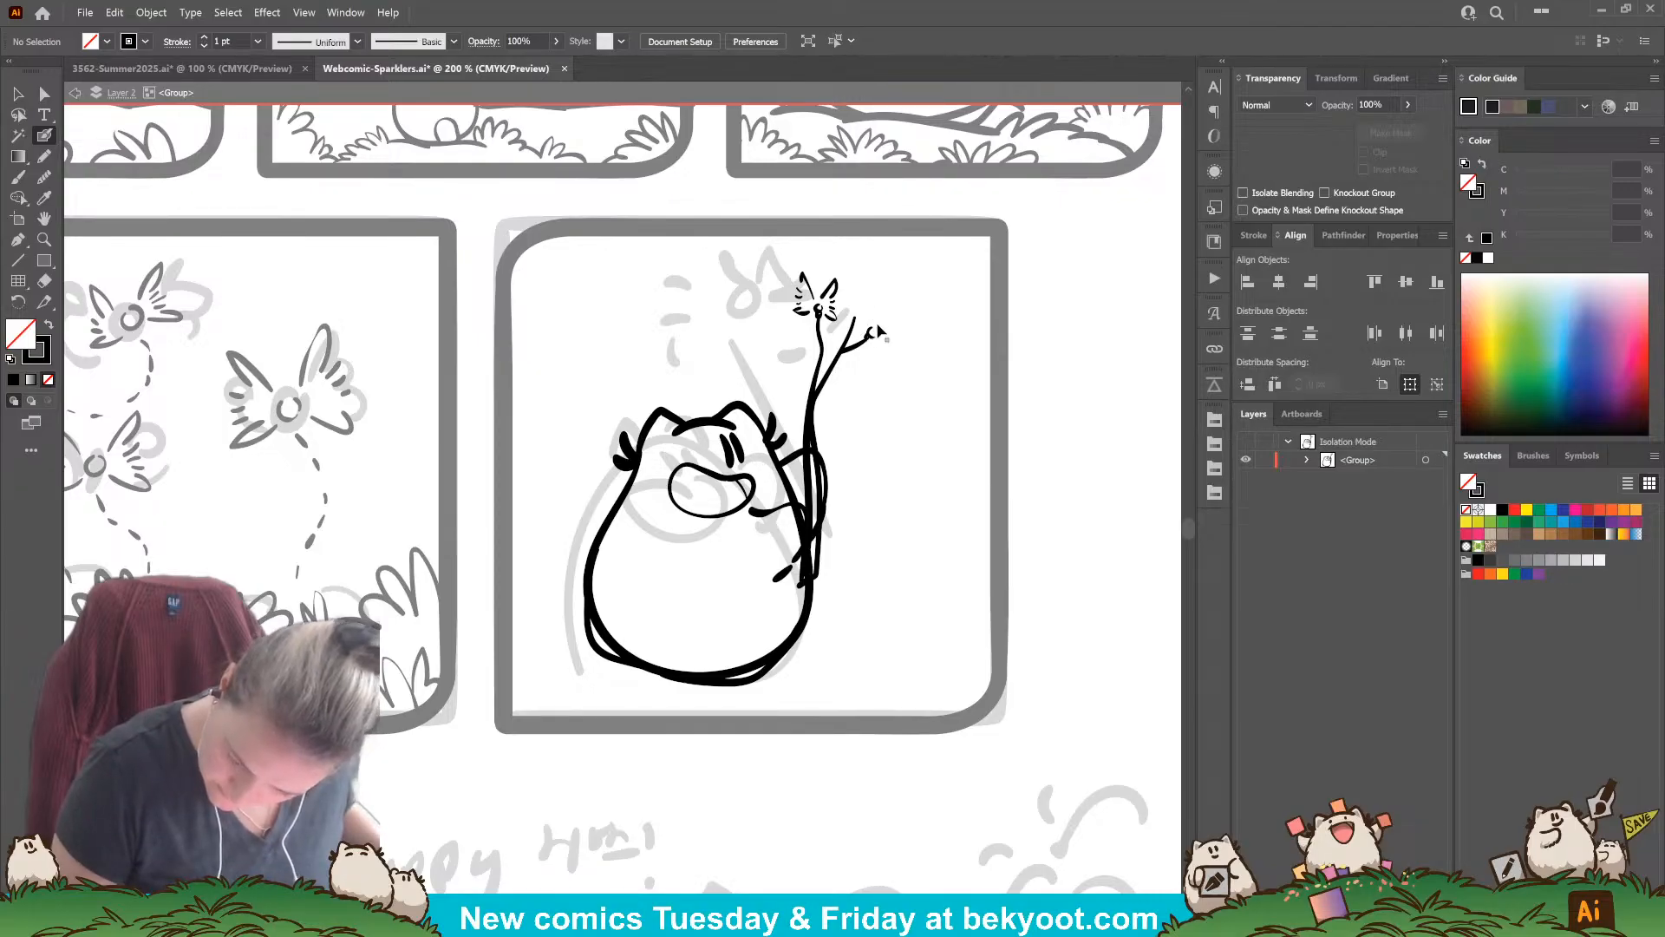
pyautogui.moveTo(891, 322)
pyautogui.mouseDown()
pyautogui.moveTo(878, 332)
pyautogui.moveTo(892, 336)
pyautogui.mouseUp()
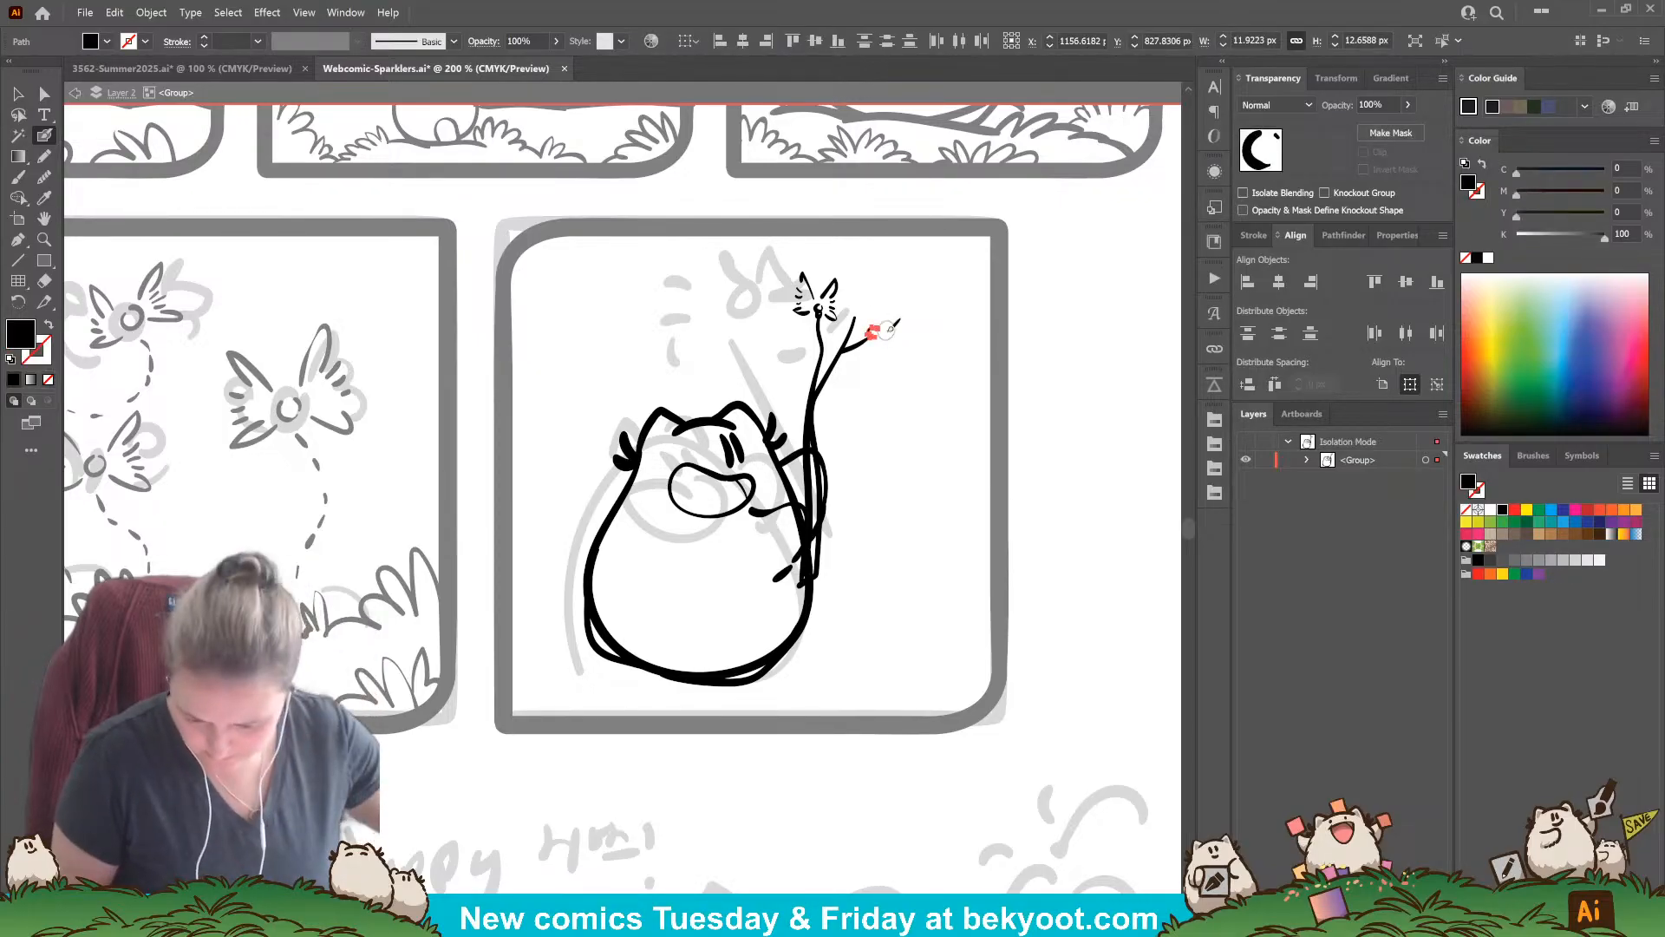
pyautogui.press('Delete')
pyautogui.keyDown('ctrl'); pyautogui.click(865, 339); pyautogui.keyUp('ctrl')
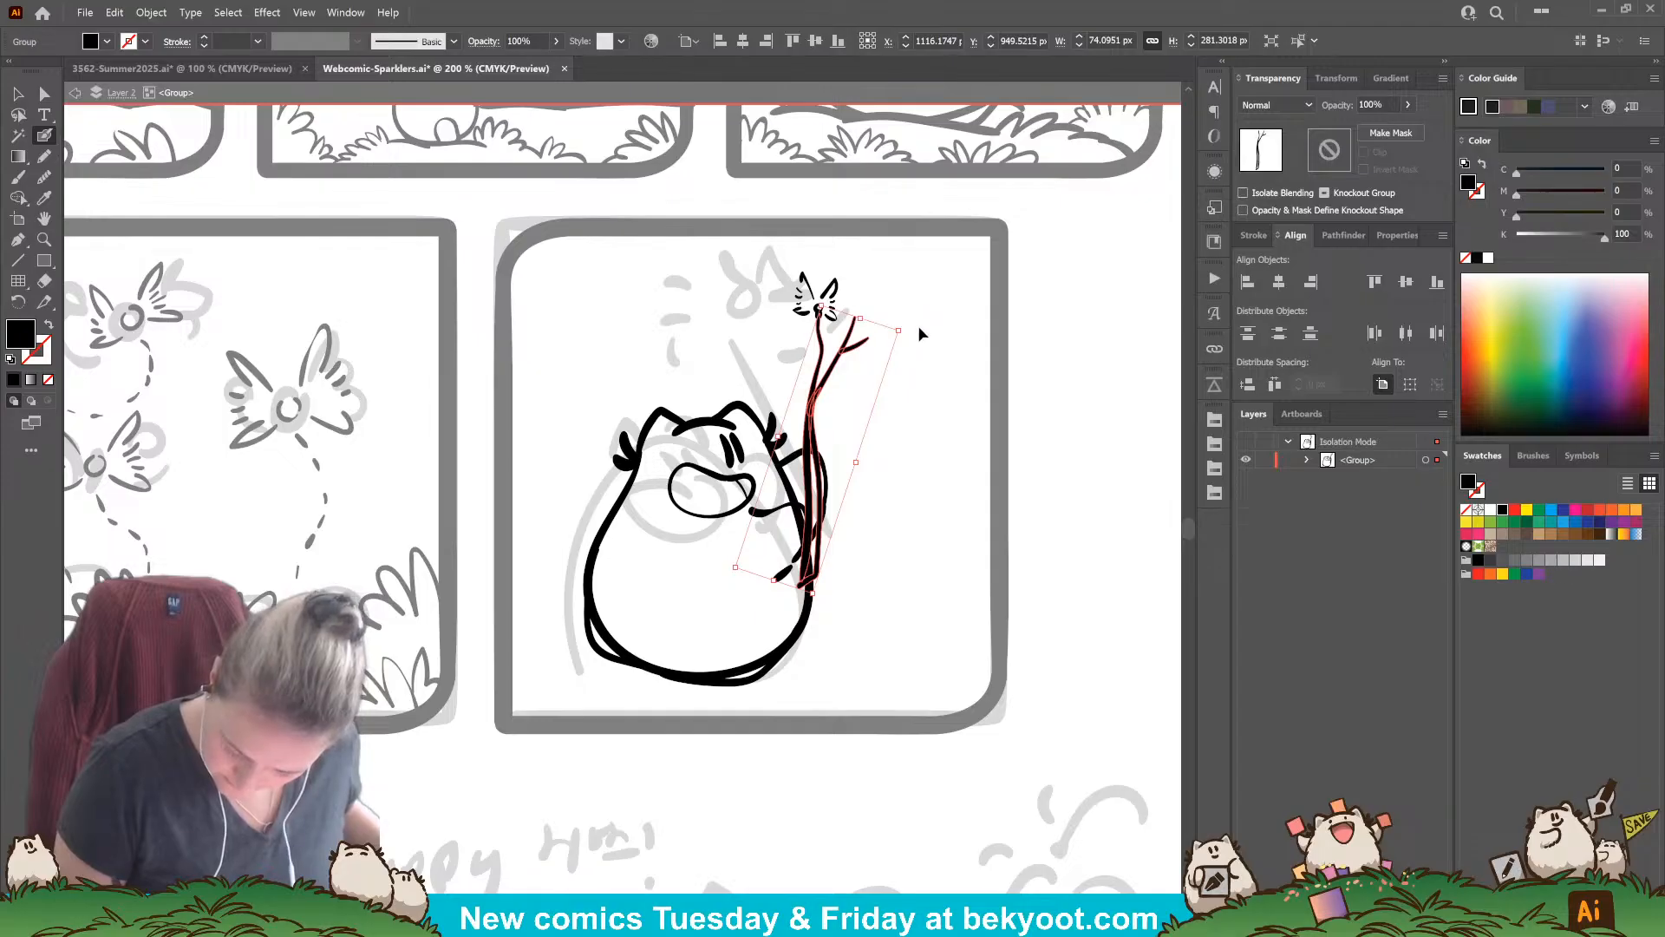
pyautogui.keyDown('ctrl'); pyautogui.click(918, 327); pyautogui.keyUp('ctrl')
pyautogui.moveTo(871, 293); pyautogui.dragTo(858, 304)
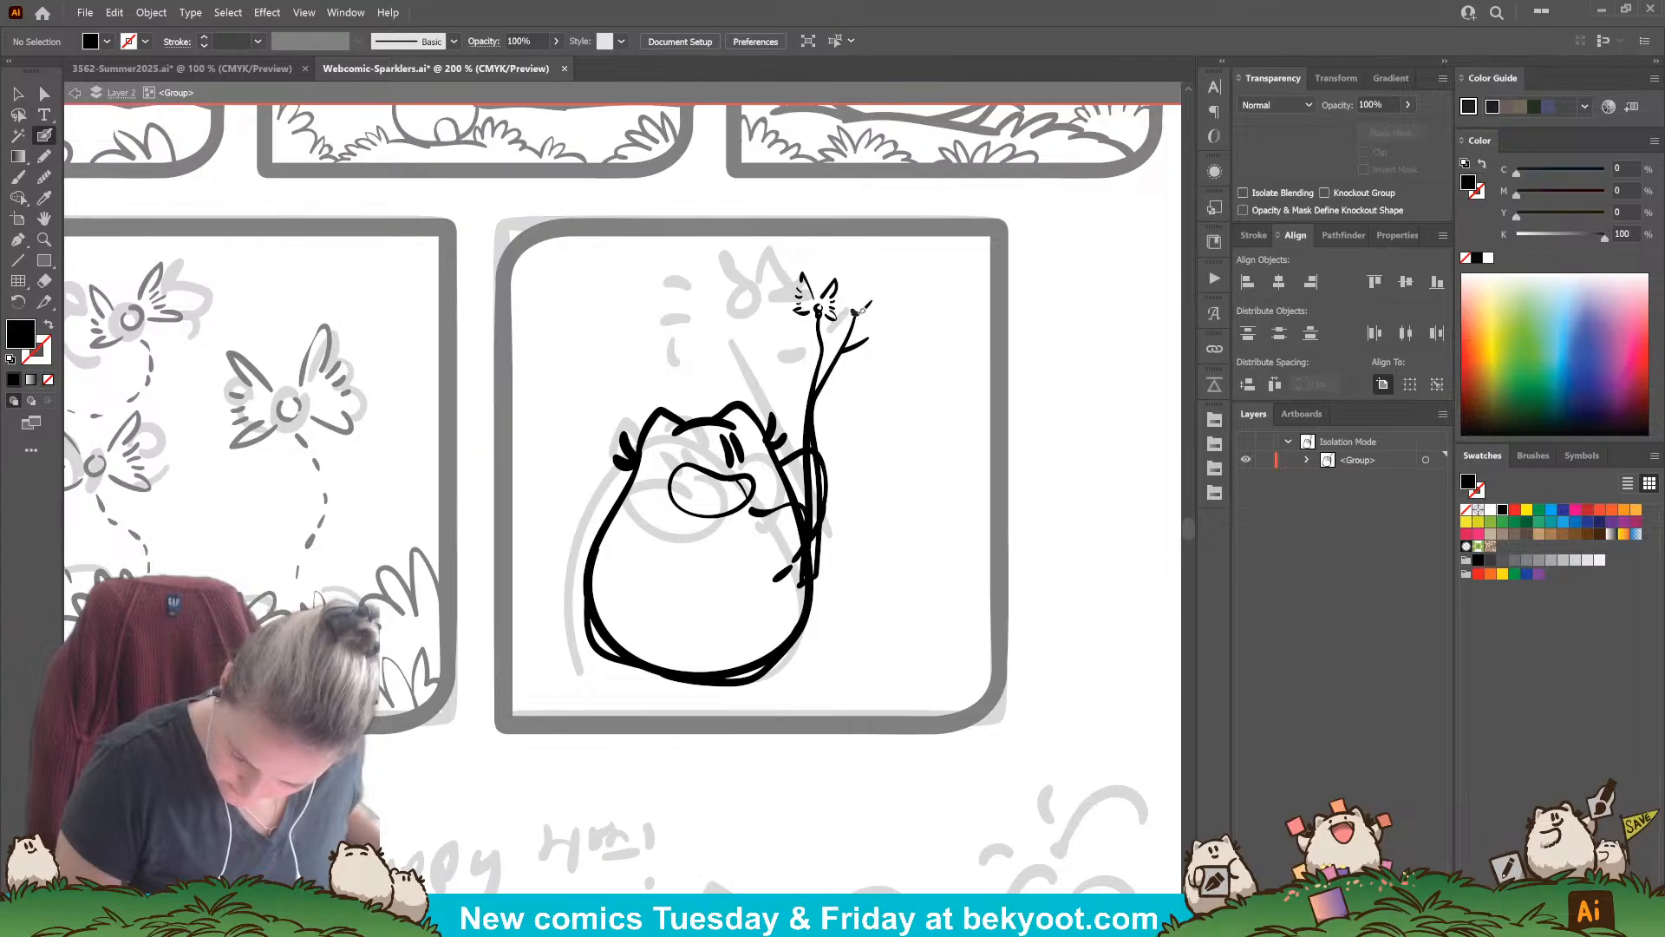
pyautogui.hotkey('shift', 'x')
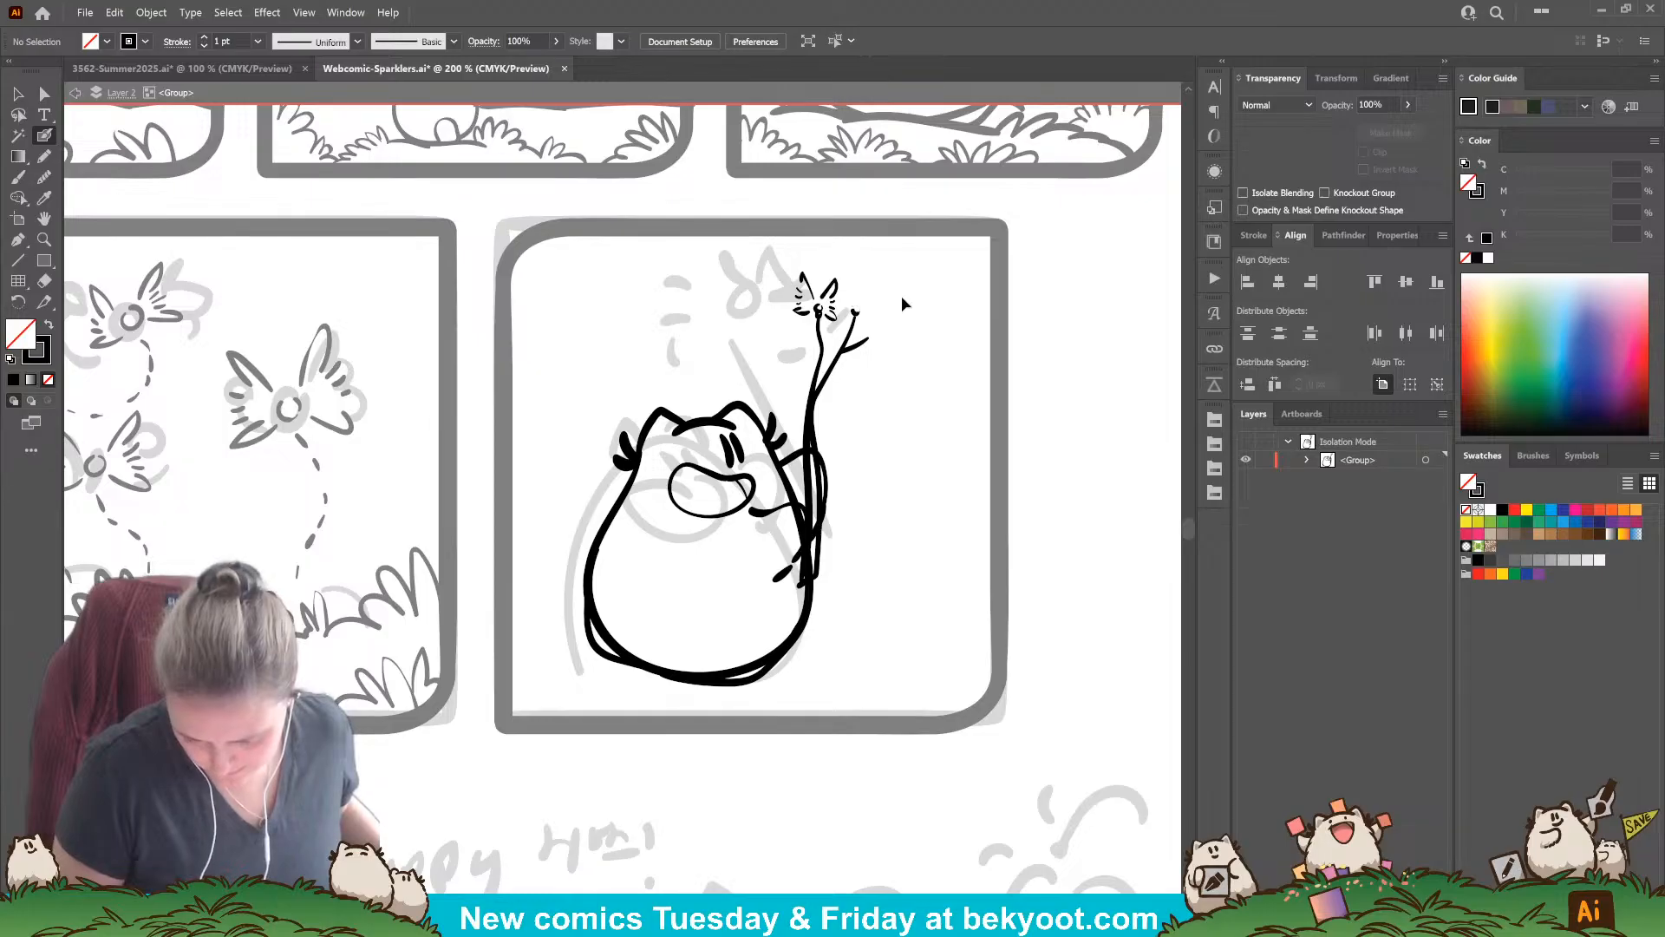
pyautogui.click(871, 342)
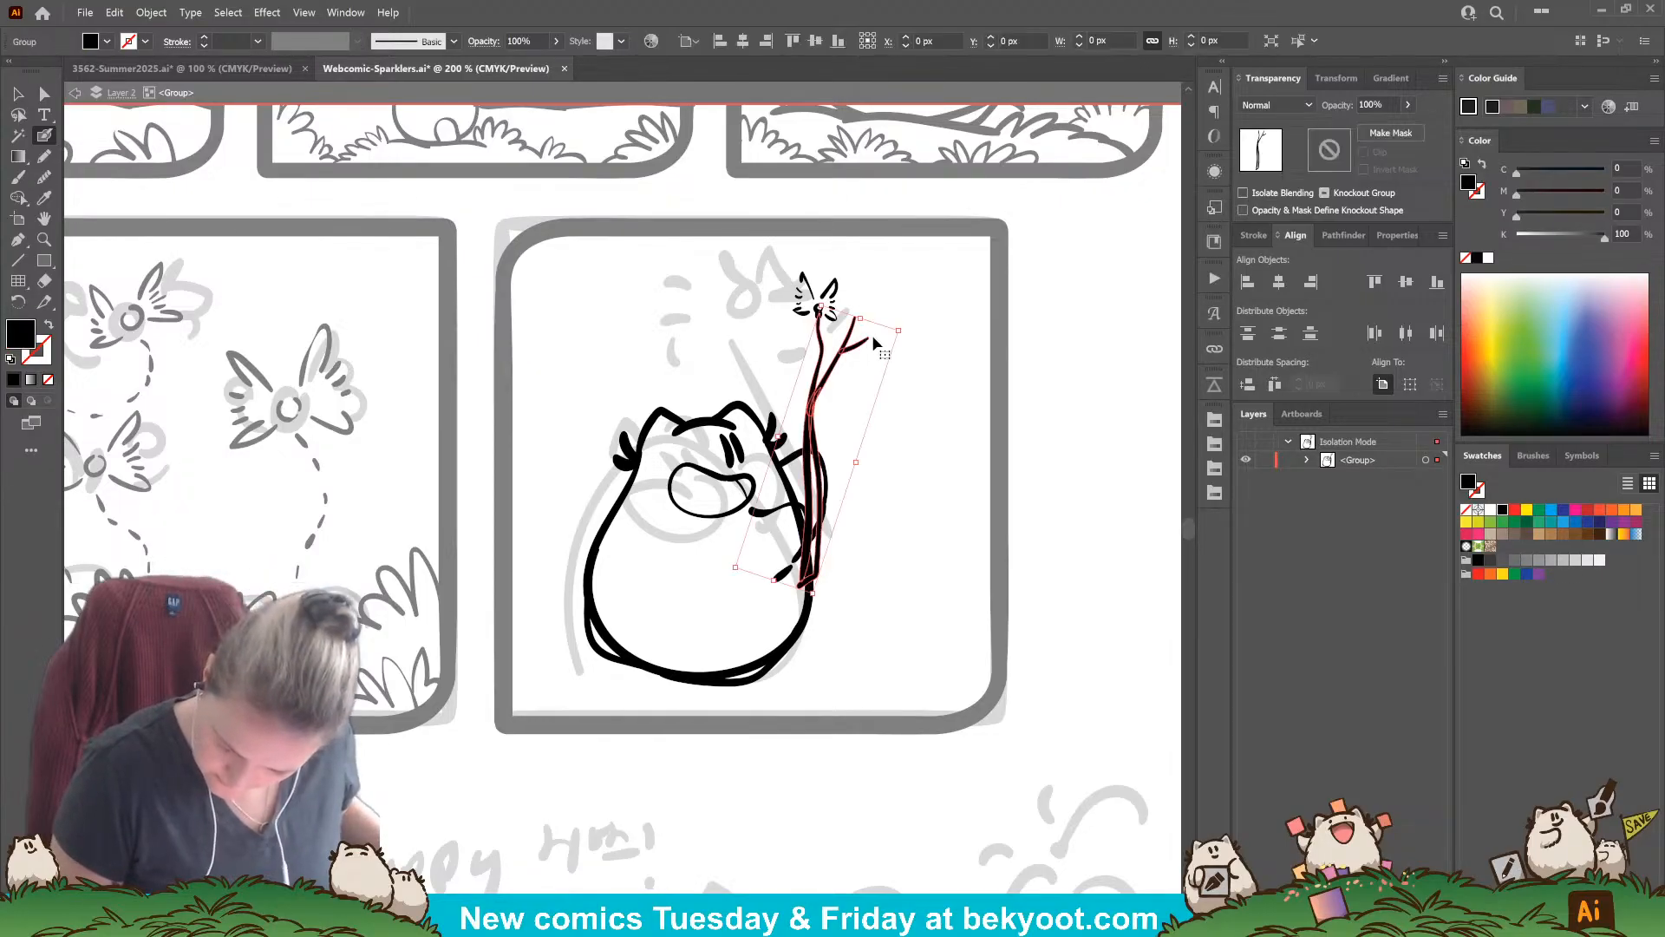
pyautogui.keyDown('ctrl'); pyautogui.click(873, 341); pyautogui.keyUp('ctrl')
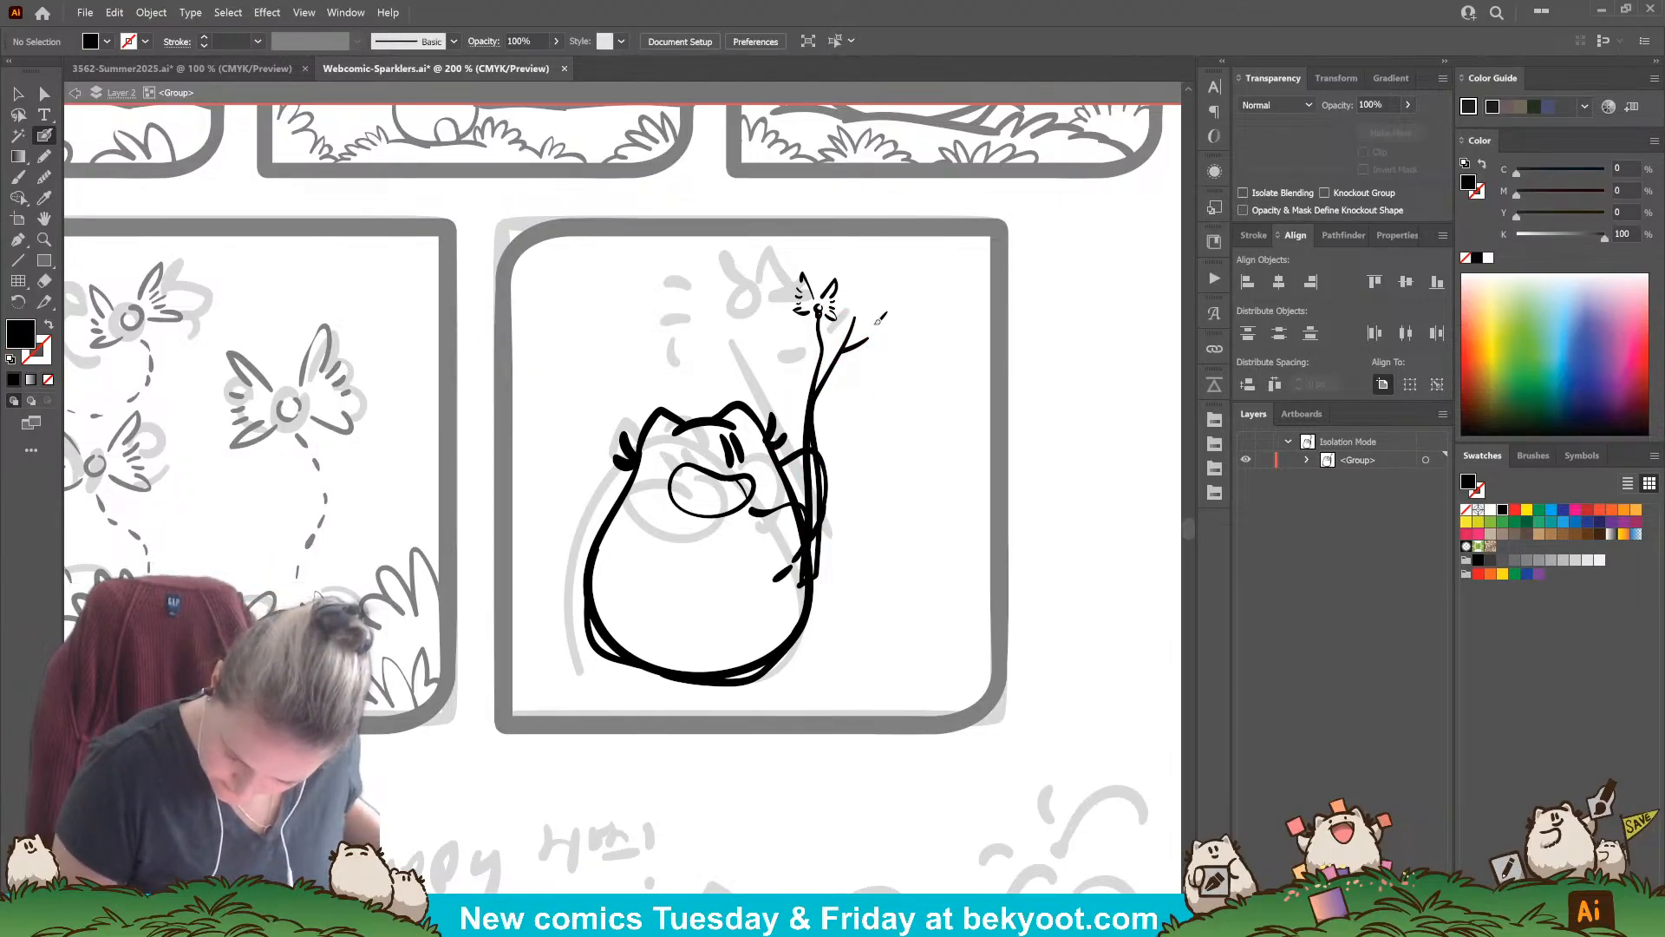
# Step: Ink a second small winged firefly at the tip of the stick's right twig
pyautogui.hotkey('shift', 'x')
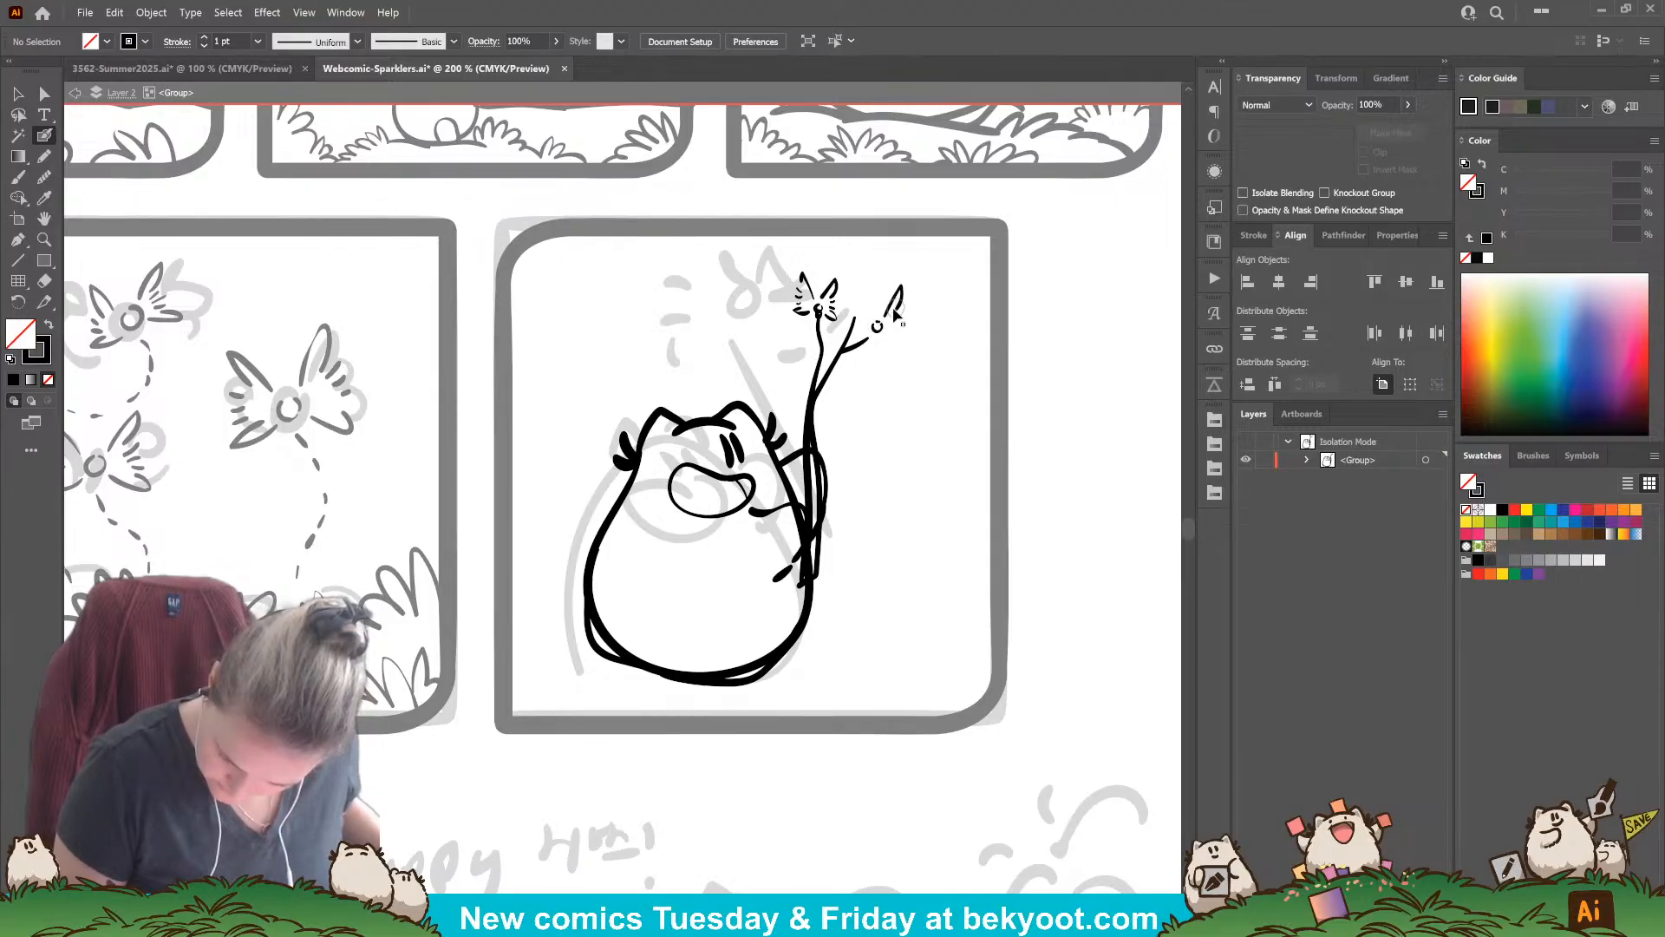
pyautogui.hotkey('ctrl', 'z')
pyautogui.moveTo(899, 298); pyautogui.dragTo(888, 306)
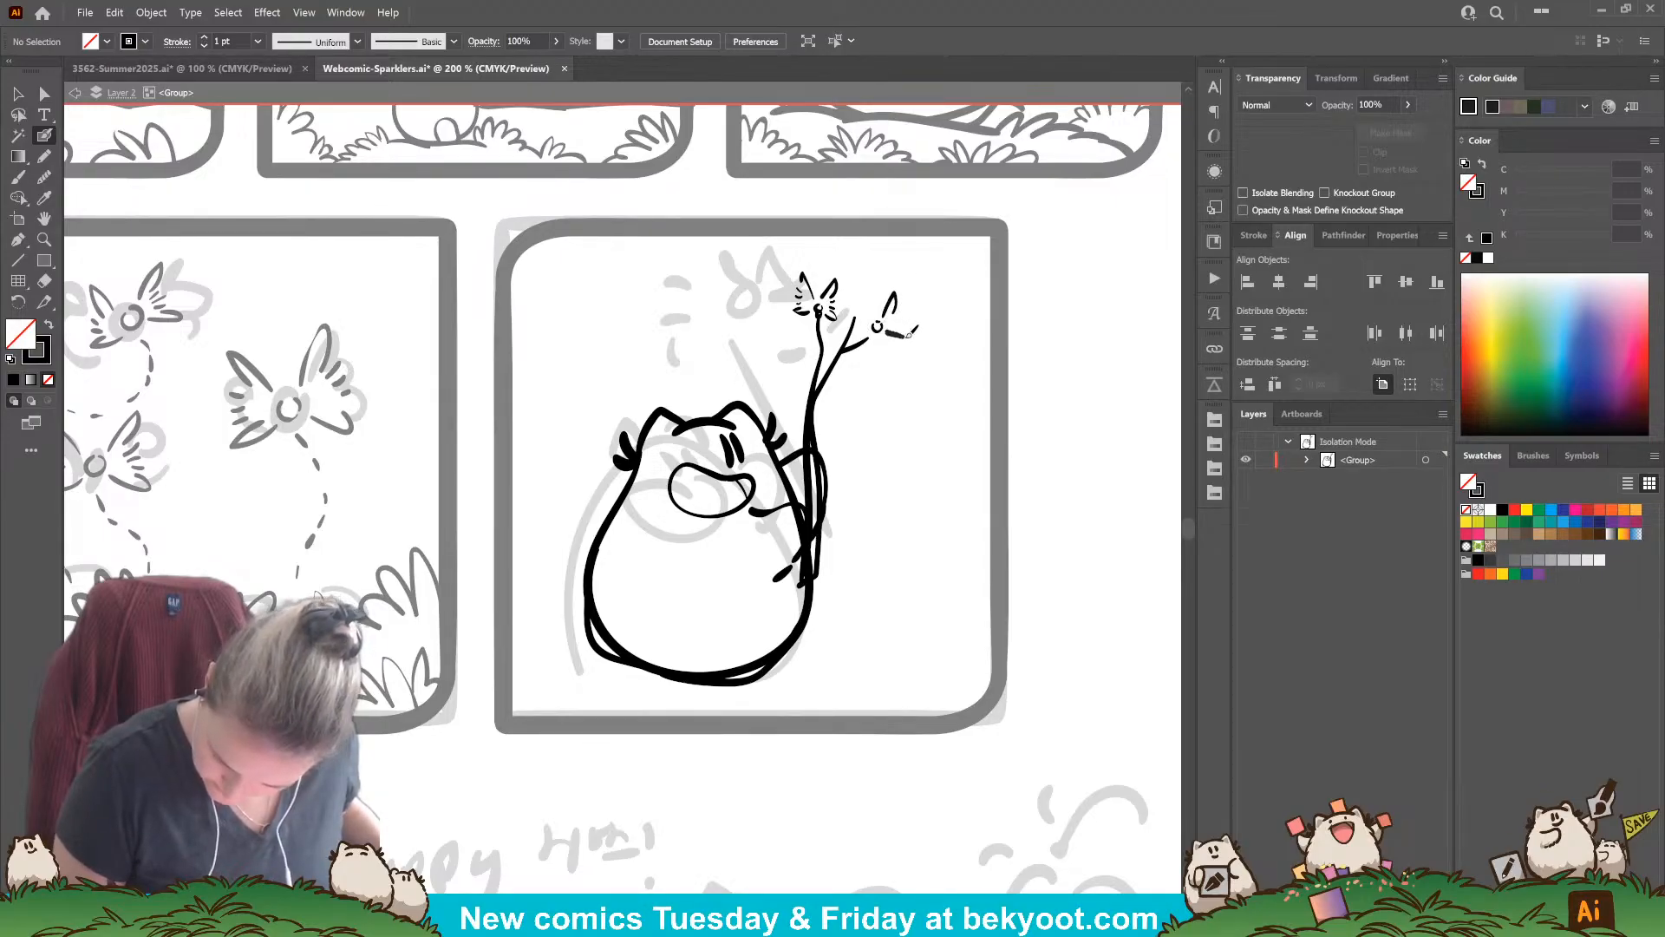
pyautogui.hotkey('ctrl', 'z')
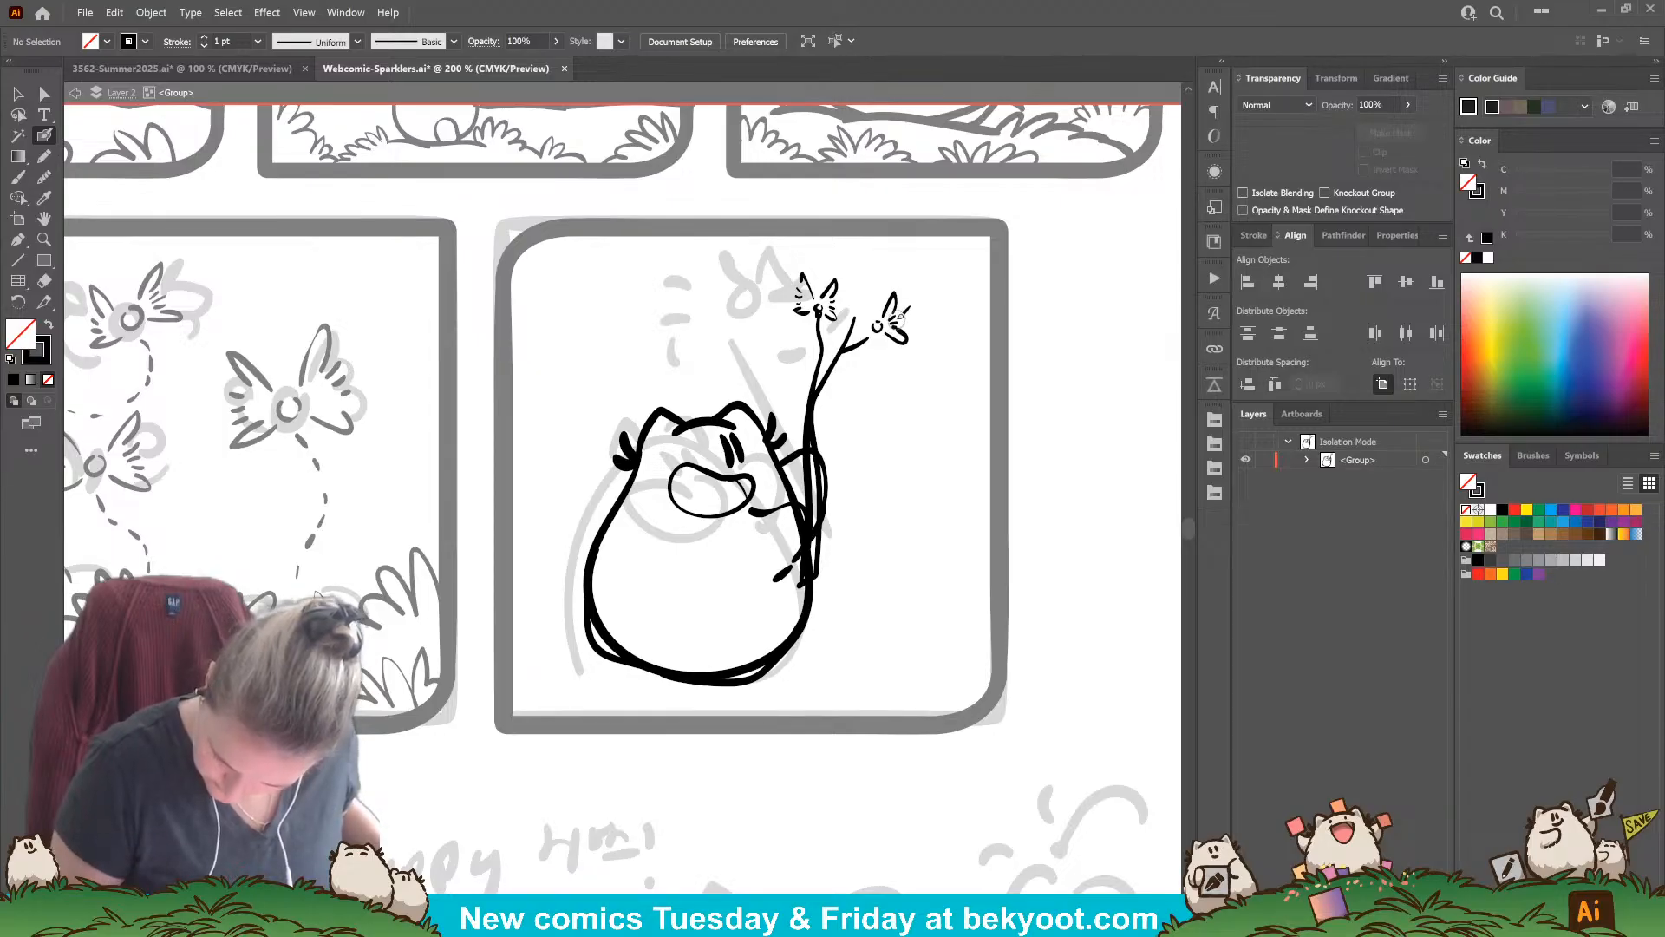
pyautogui.moveTo(885, 328); pyautogui.dragTo(908, 340)
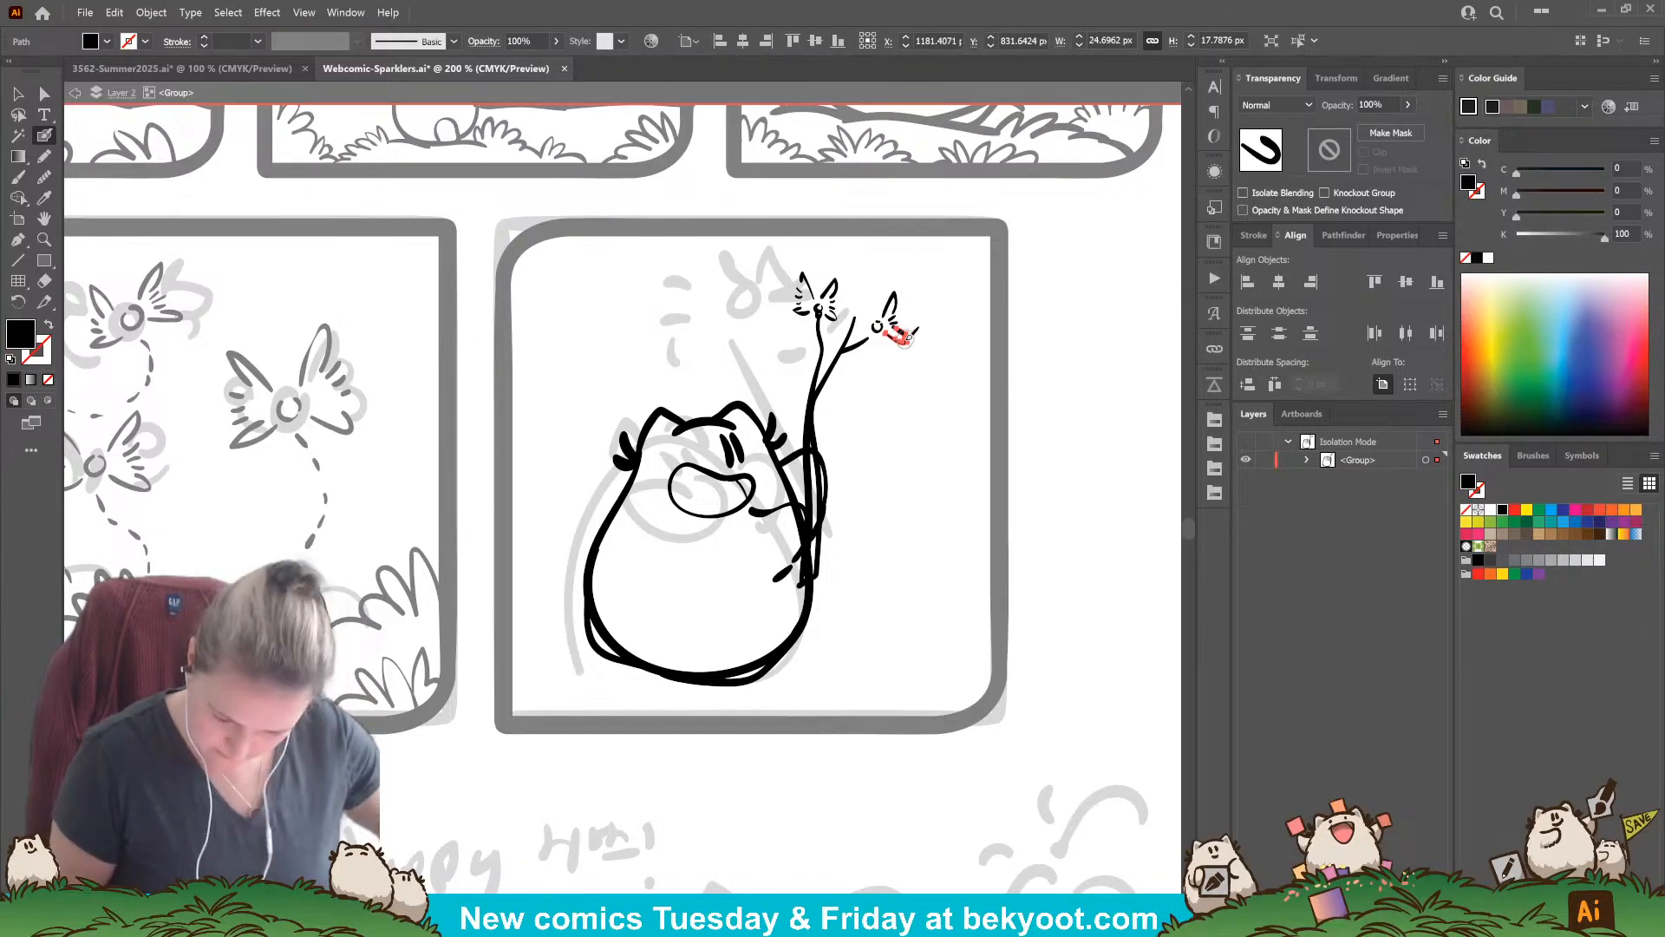
pyautogui.hotkey('ctrl', 'z')
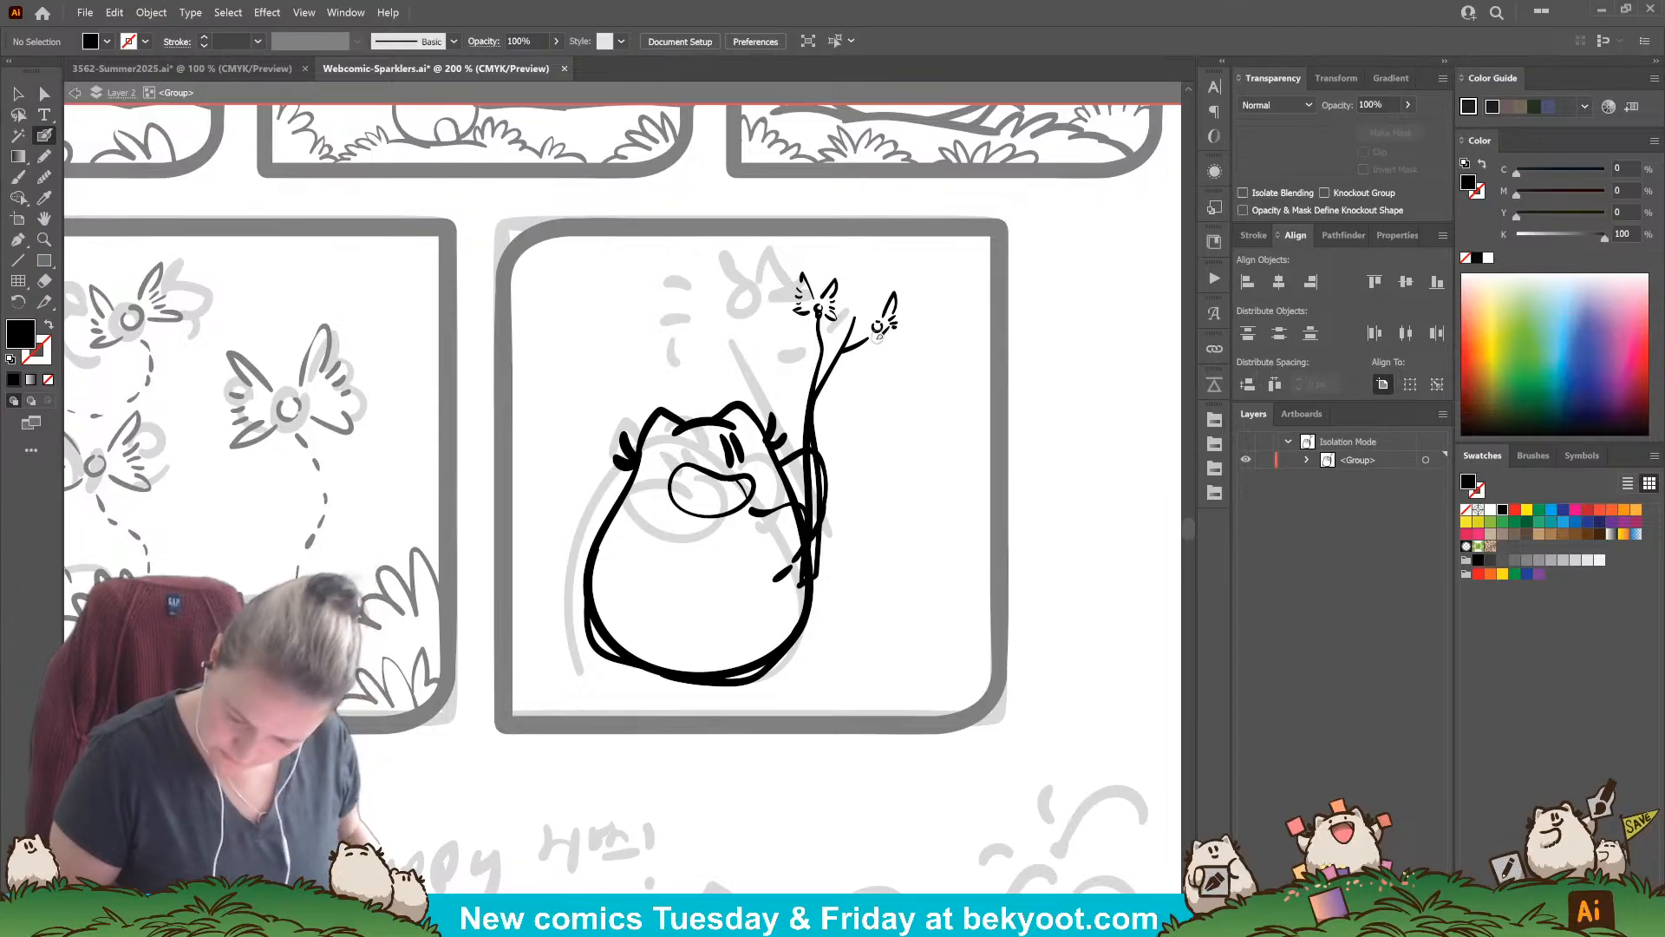
pyautogui.moveTo(880, 335); pyautogui.dragTo(897, 344)
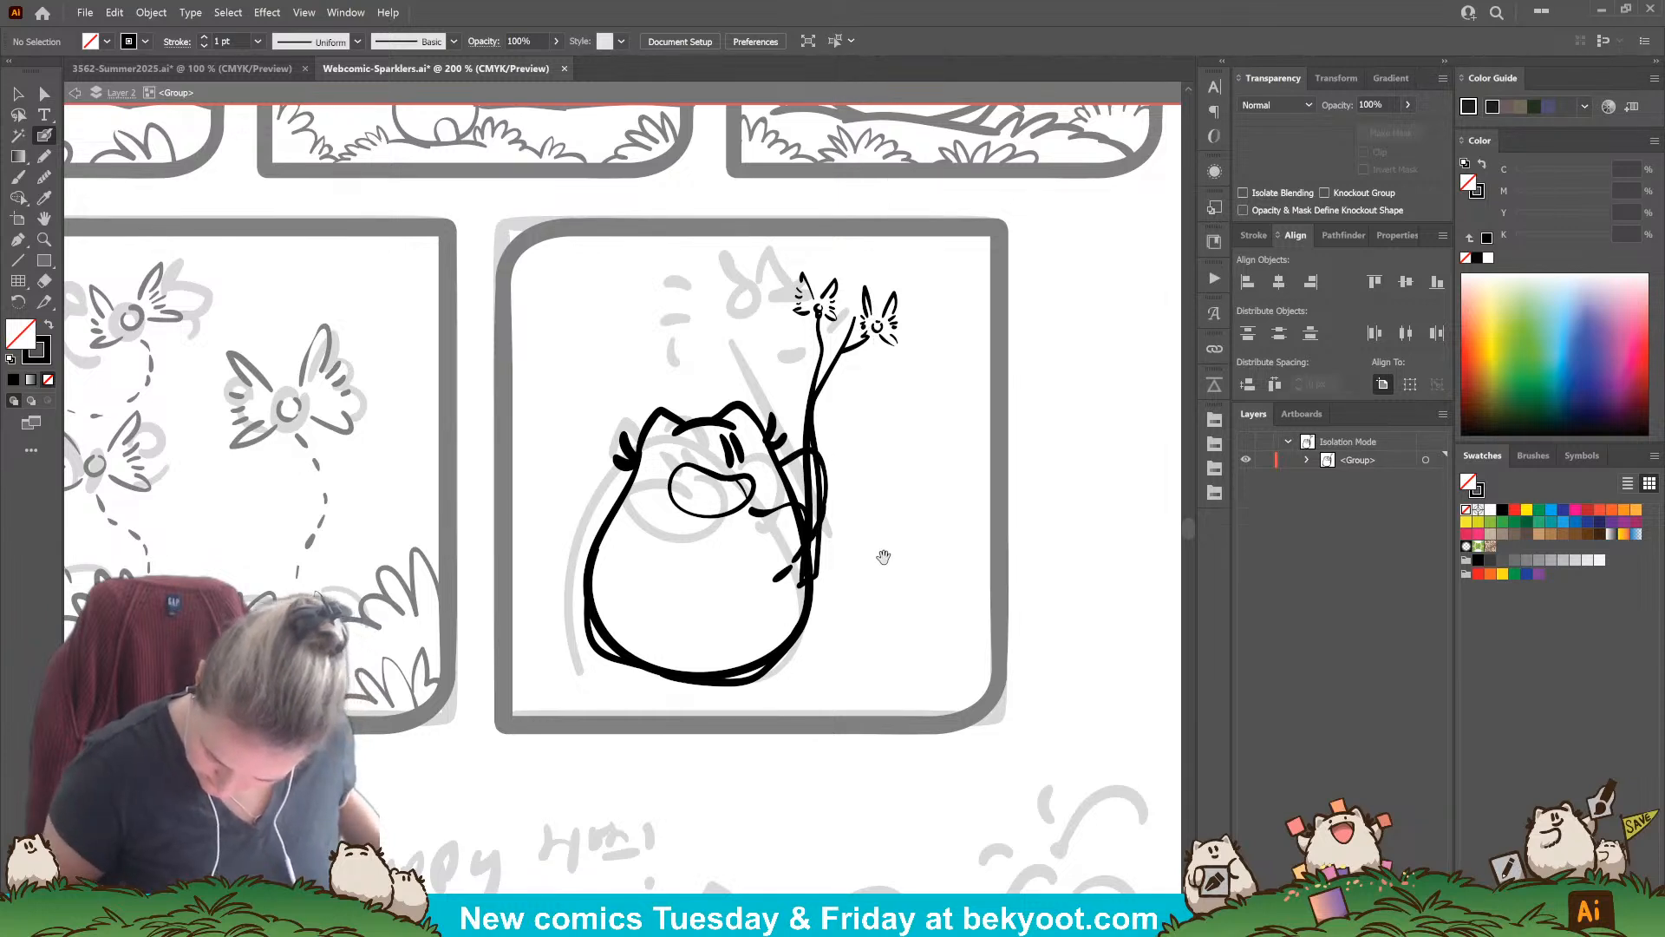
# Step: Ink a small grass tuft by the fifth panel's left edge and a ground line under the character
pyautogui.moveTo(883, 558); pyautogui.dragTo(917, 467)
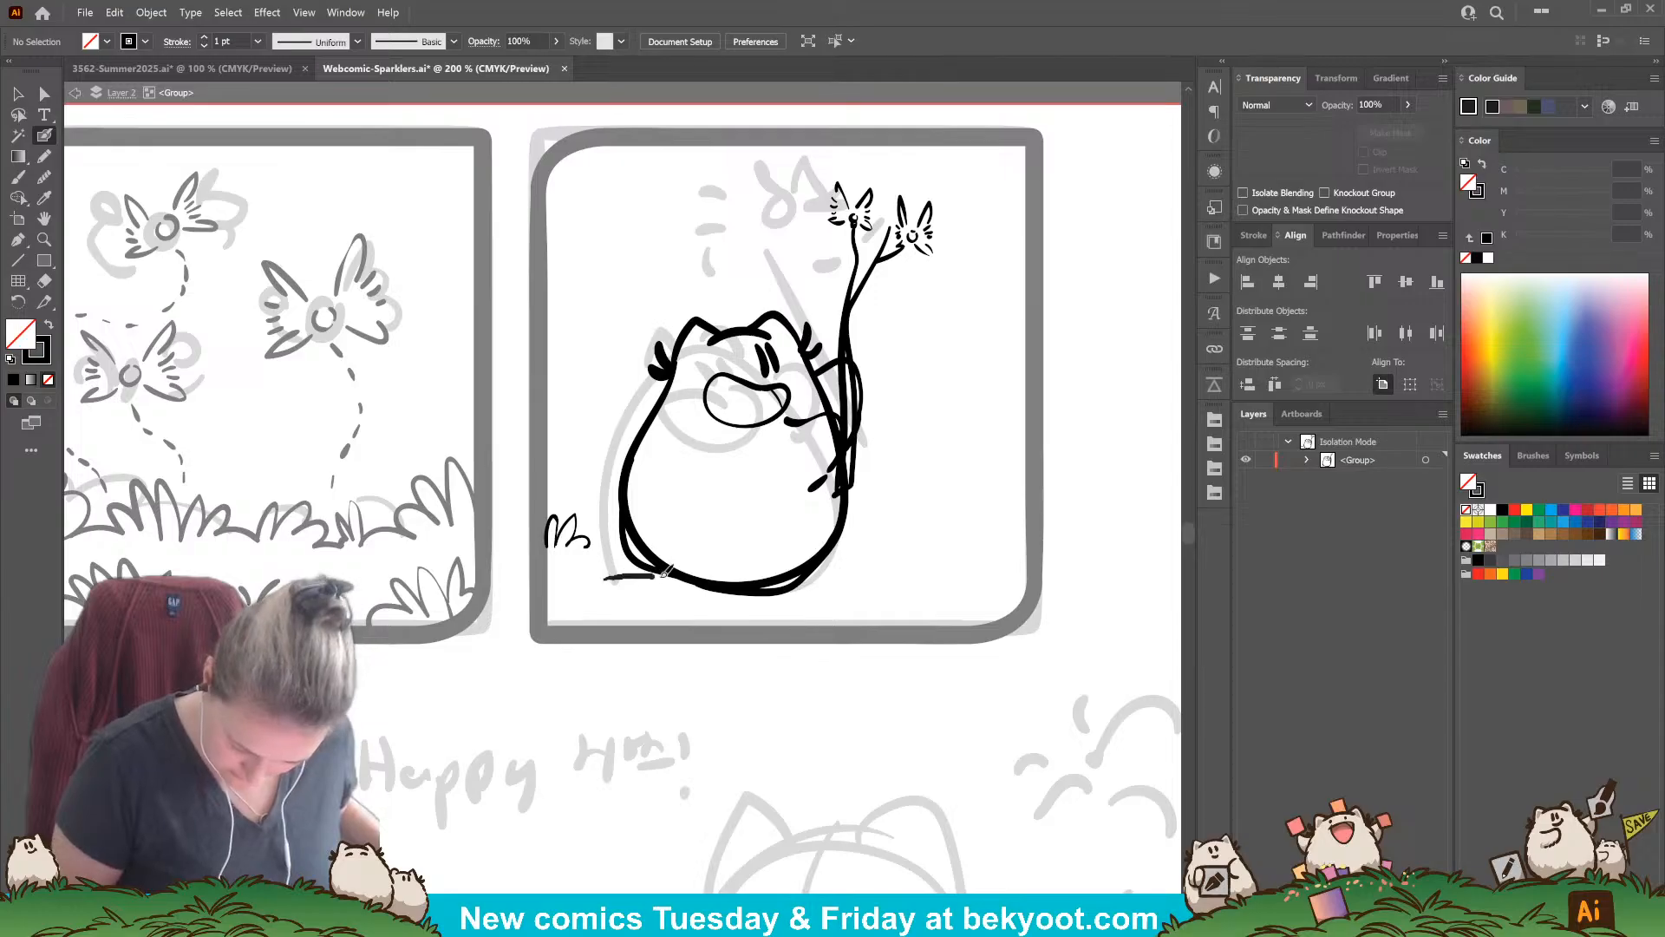
pyautogui.moveTo(664, 574)
pyautogui.mouseDown()
pyautogui.moveTo(720, 599)
pyautogui.moveTo(815, 599)
pyautogui.mouseUp()
pyautogui.hotkey('ctrl', 'z')
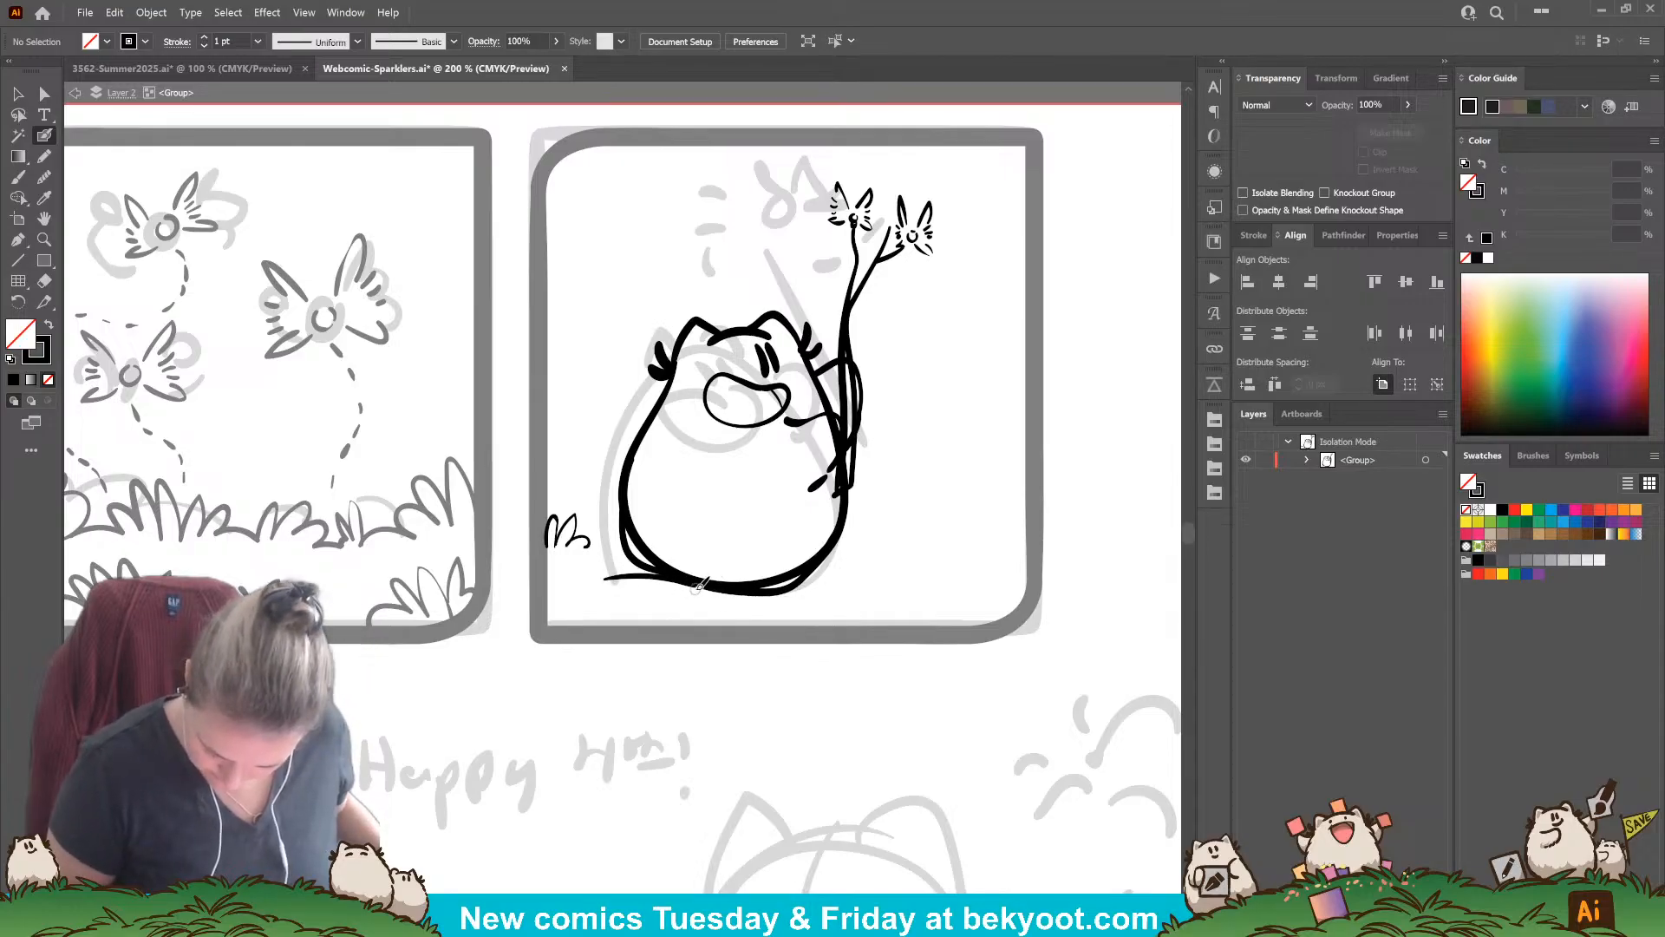
pyautogui.moveTo(696, 589); pyautogui.dragTo(839, 587)
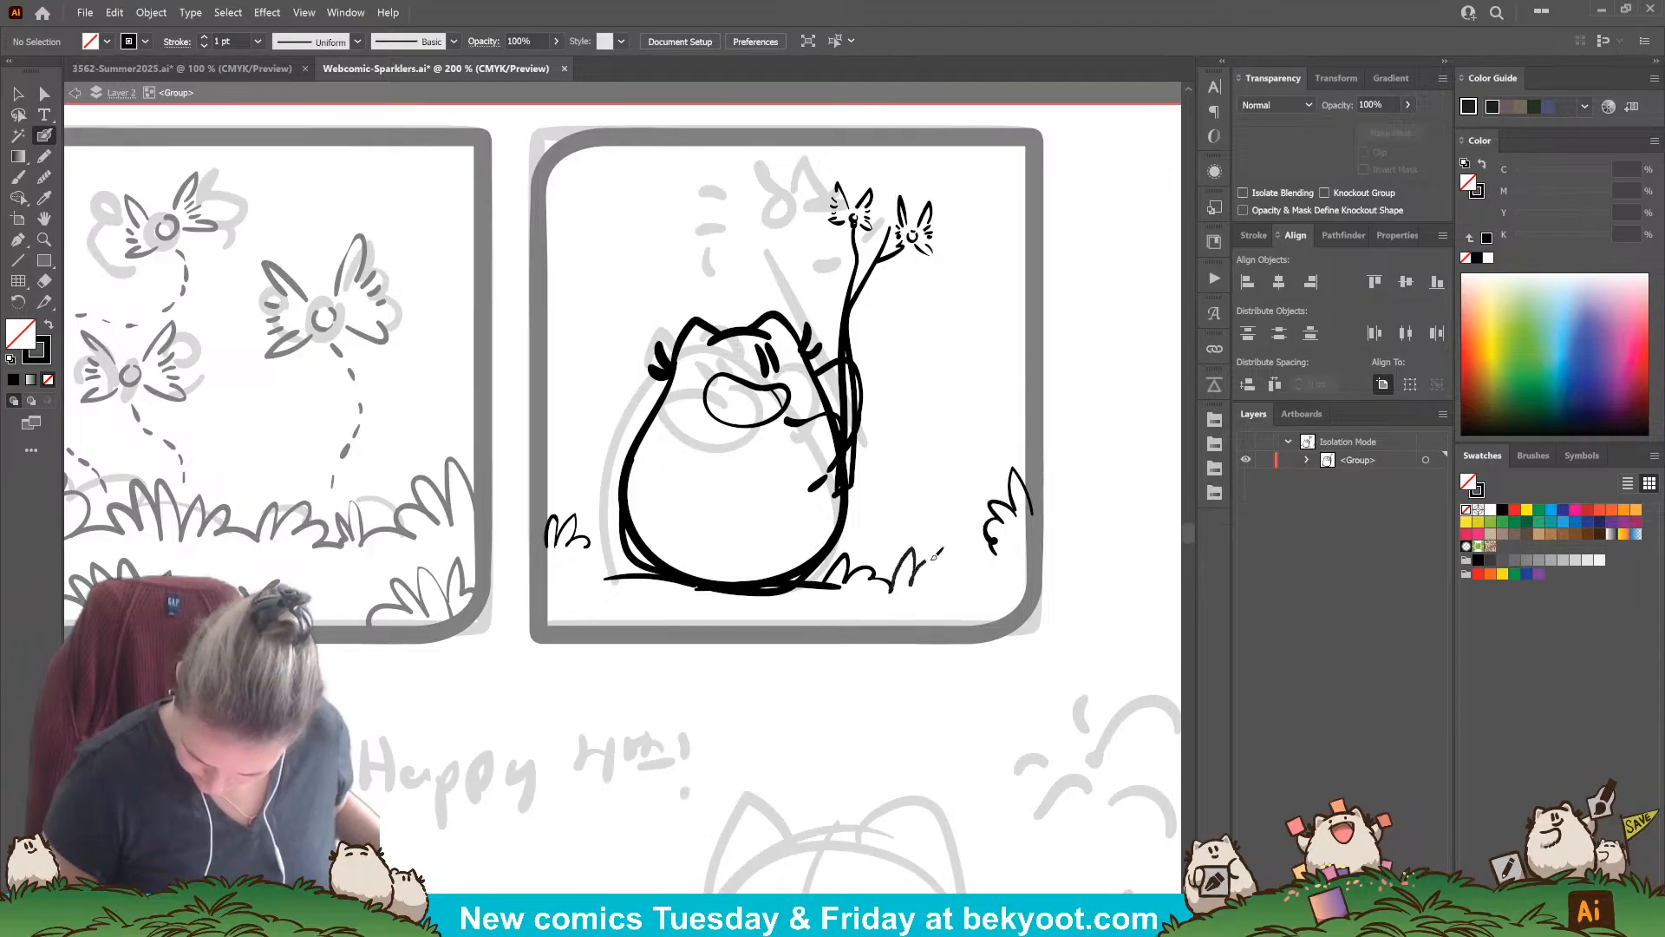
# Step: Ink grass from the character's base to the fifth panel's right edge, replacing the middle clump with smaller blades
pyautogui.moveTo(958, 583); pyautogui.dragTo(971, 562)
pyautogui.moveTo(990, 544); pyautogui.dragTo(982, 589)
pyautogui.keyDown('ctrl'); pyautogui.click(964, 562); pyautogui.keyUp('ctrl')
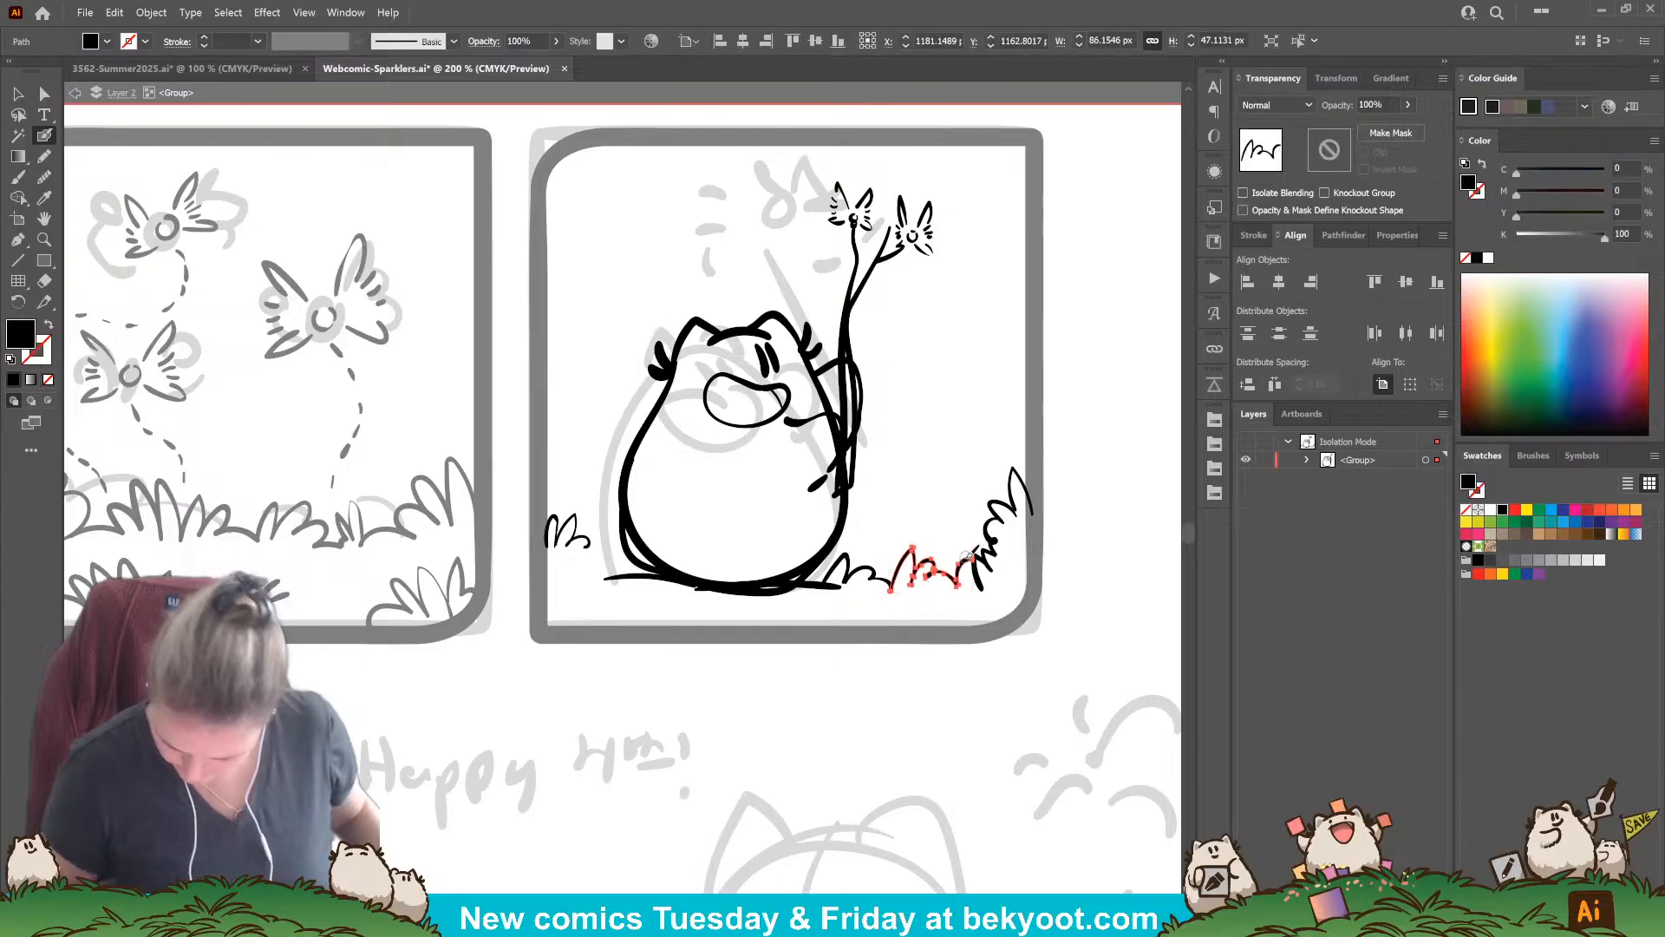
pyautogui.press('Delete')
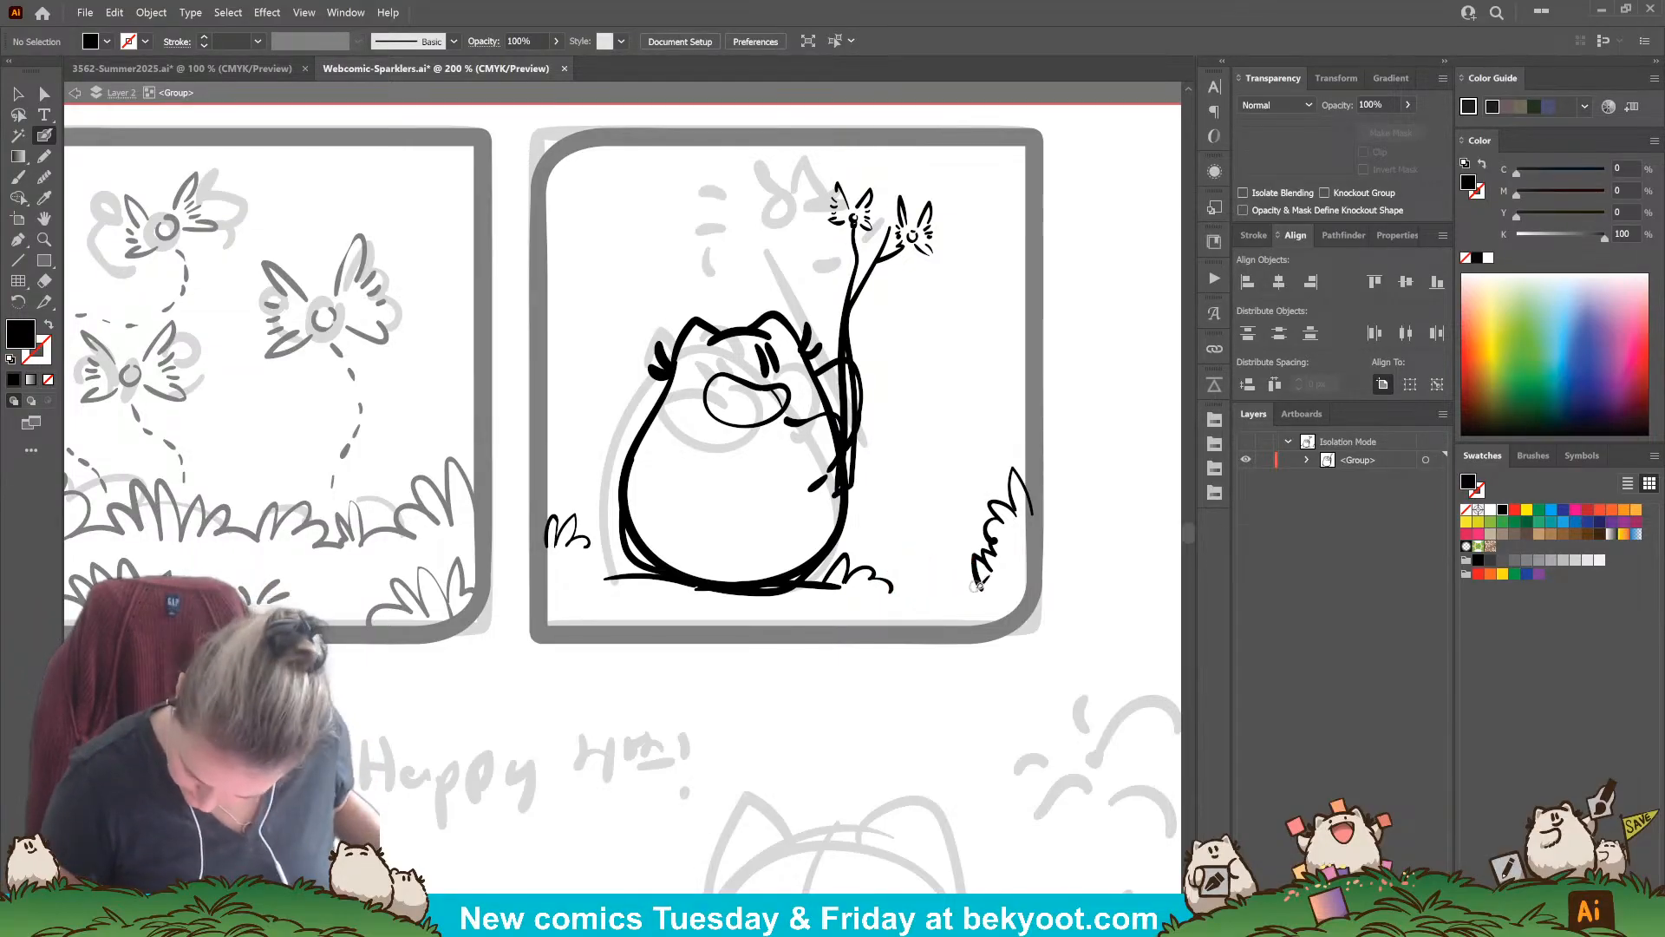
pyautogui.hotkey('shift', 'x')
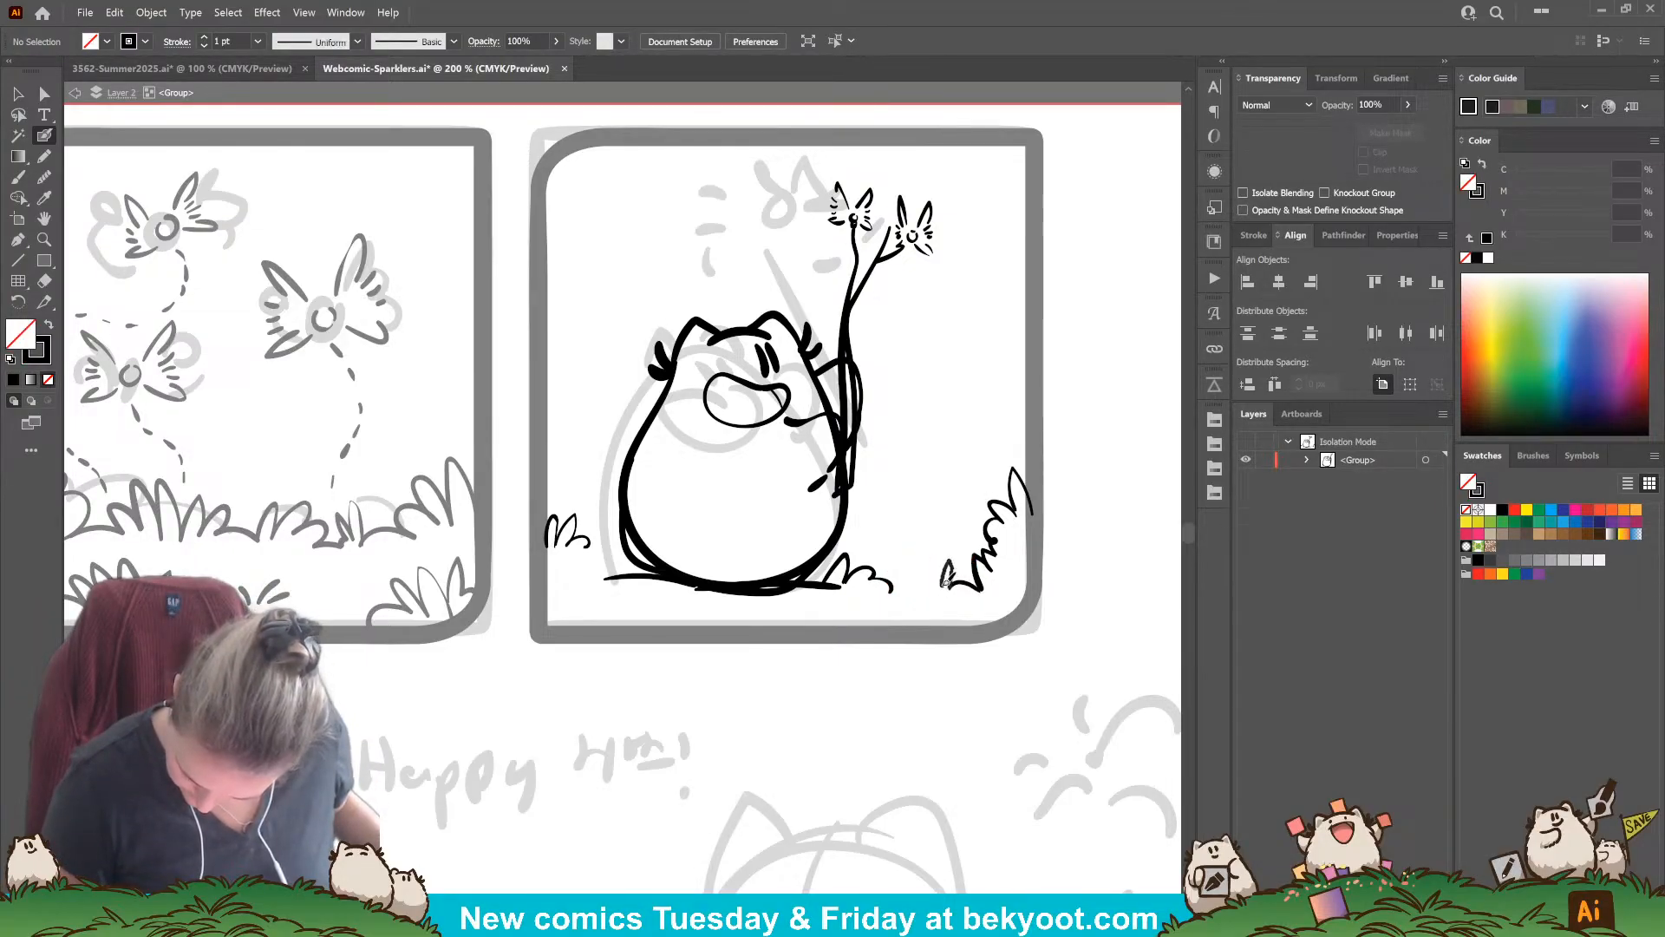
pyautogui.moveTo(909, 588); pyautogui.dragTo(892, 591)
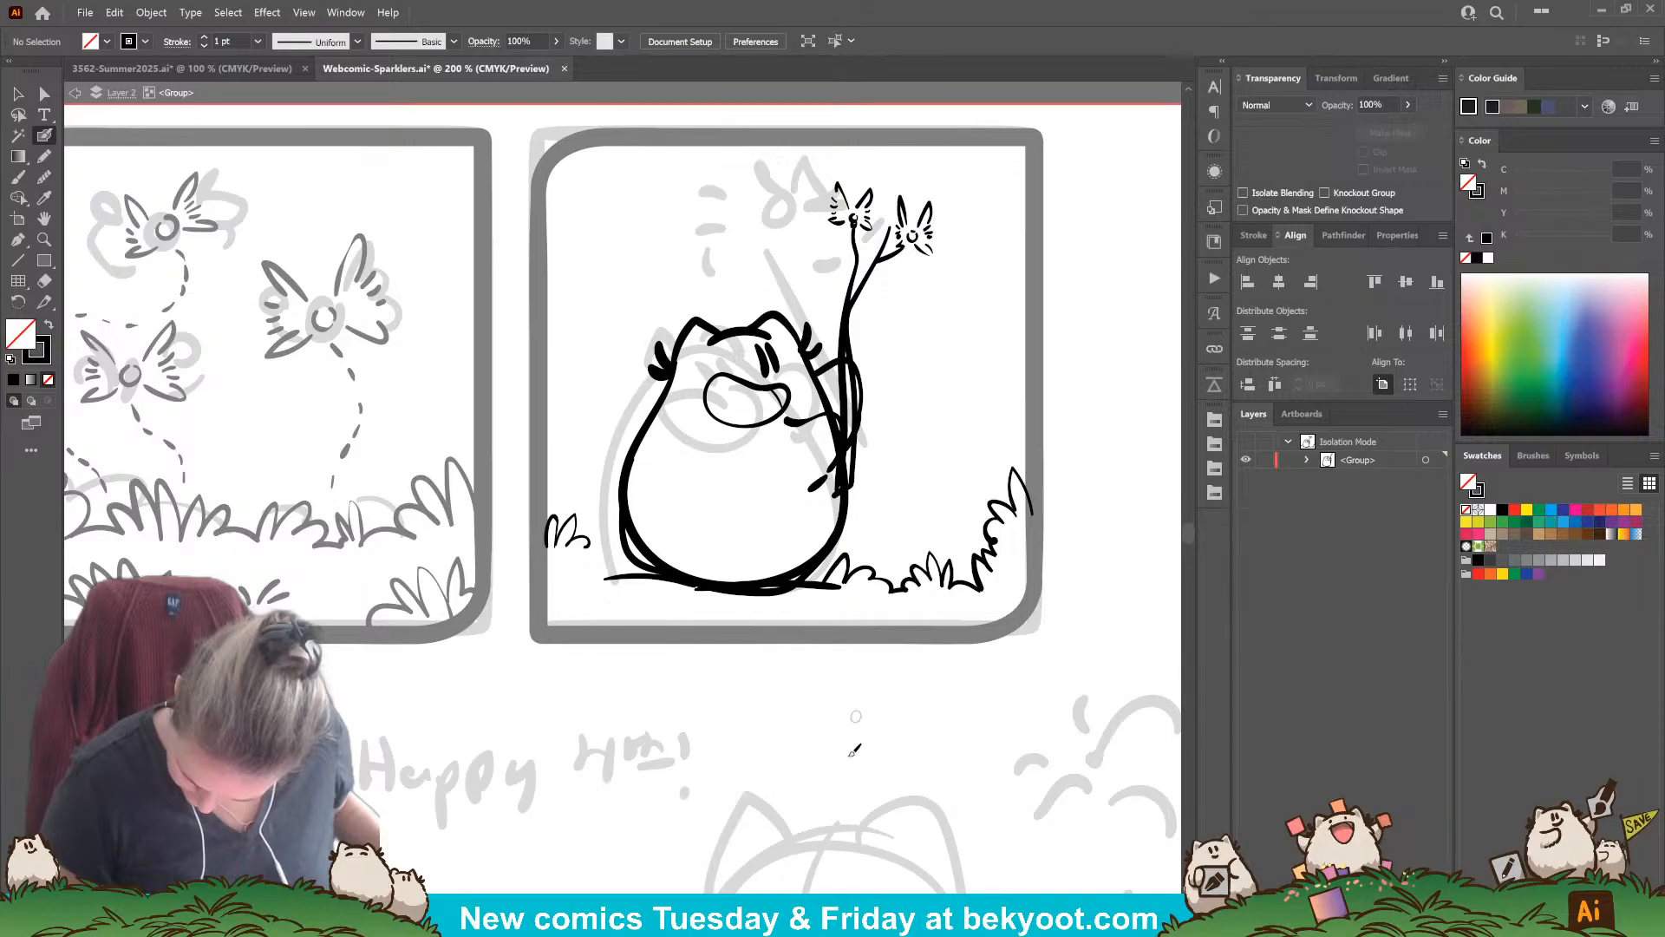
# Step: Fill in the grass at the character's left and ink a foreground clump in the fifth panel's lower-left corner
pyautogui.moveTo(745, 672); pyautogui.dragTo(727, 694)
pyautogui.moveTo(780, 403); pyautogui.dragTo(801, 392)
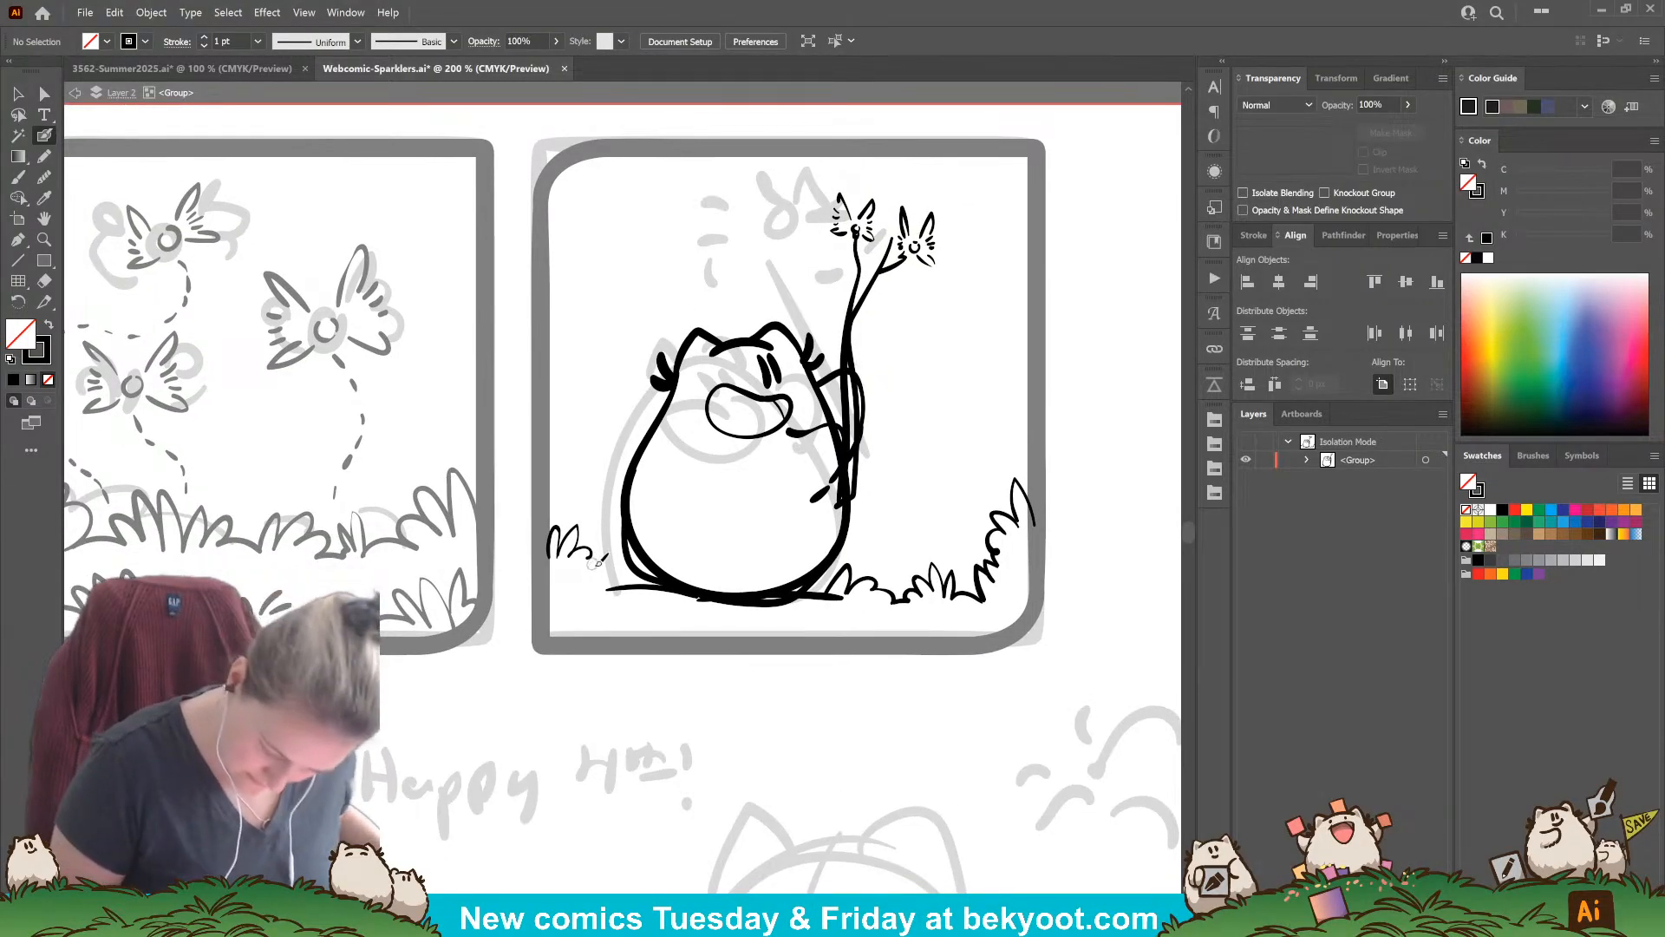
pyautogui.moveTo(595, 574); pyautogui.dragTo(581, 588)
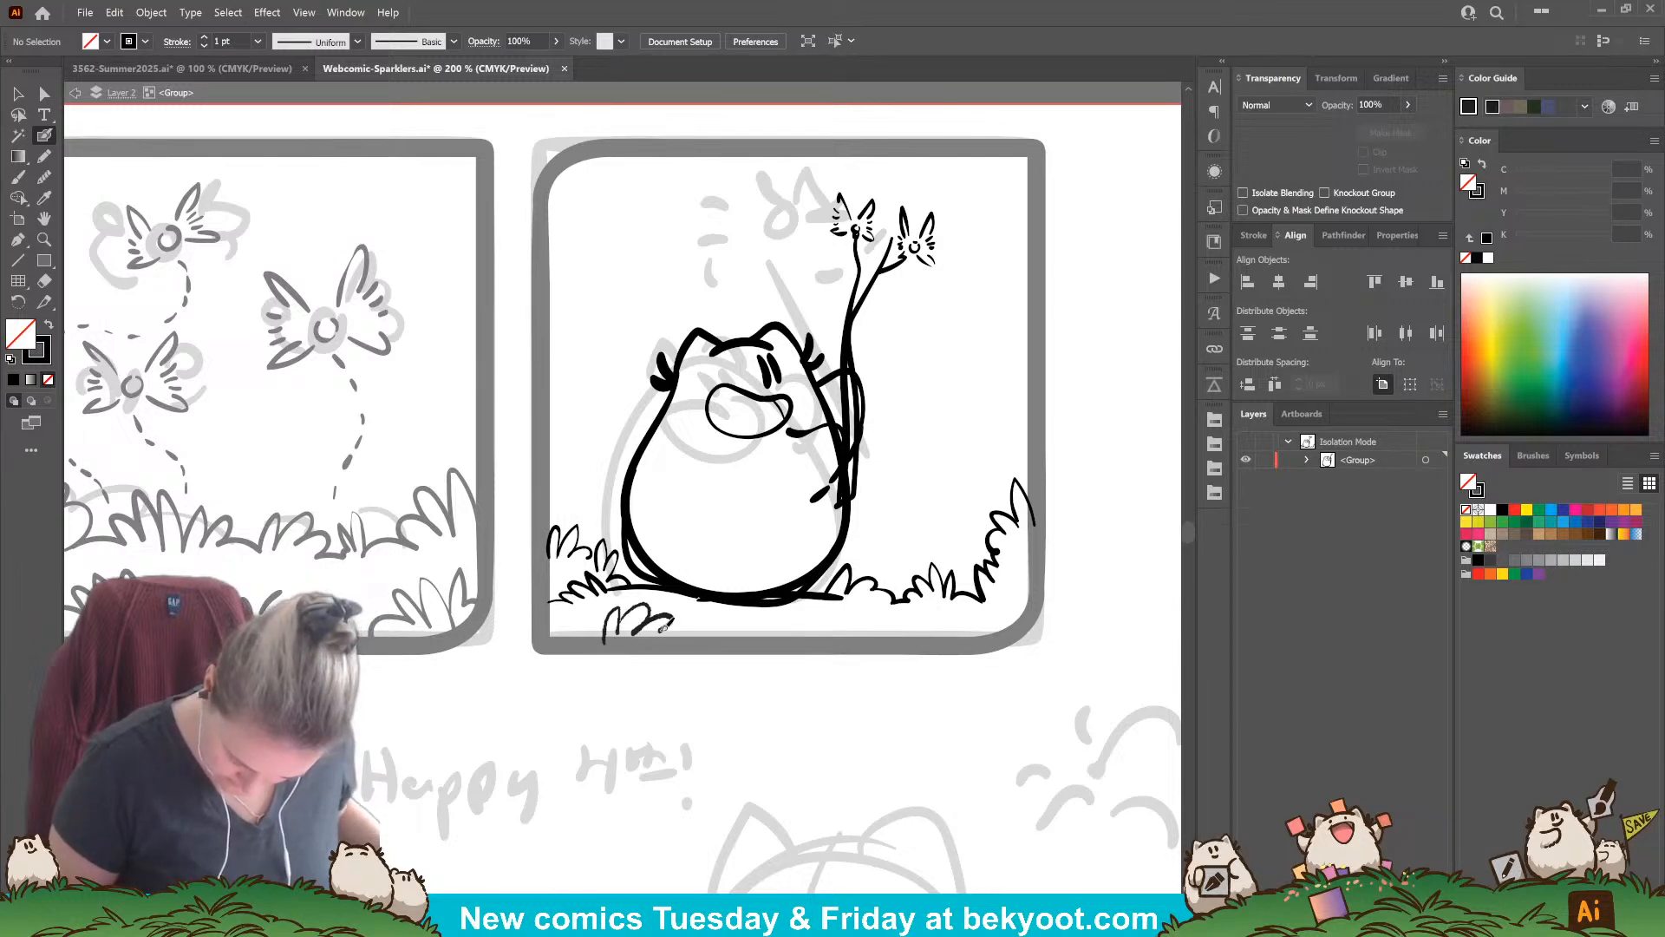
pyautogui.moveTo(664, 626)
pyautogui.mouseDown()
pyautogui.moveTo(606, 641)
pyautogui.moveTo(591, 614)
pyautogui.moveTo(562, 638)
pyautogui.mouseUp()
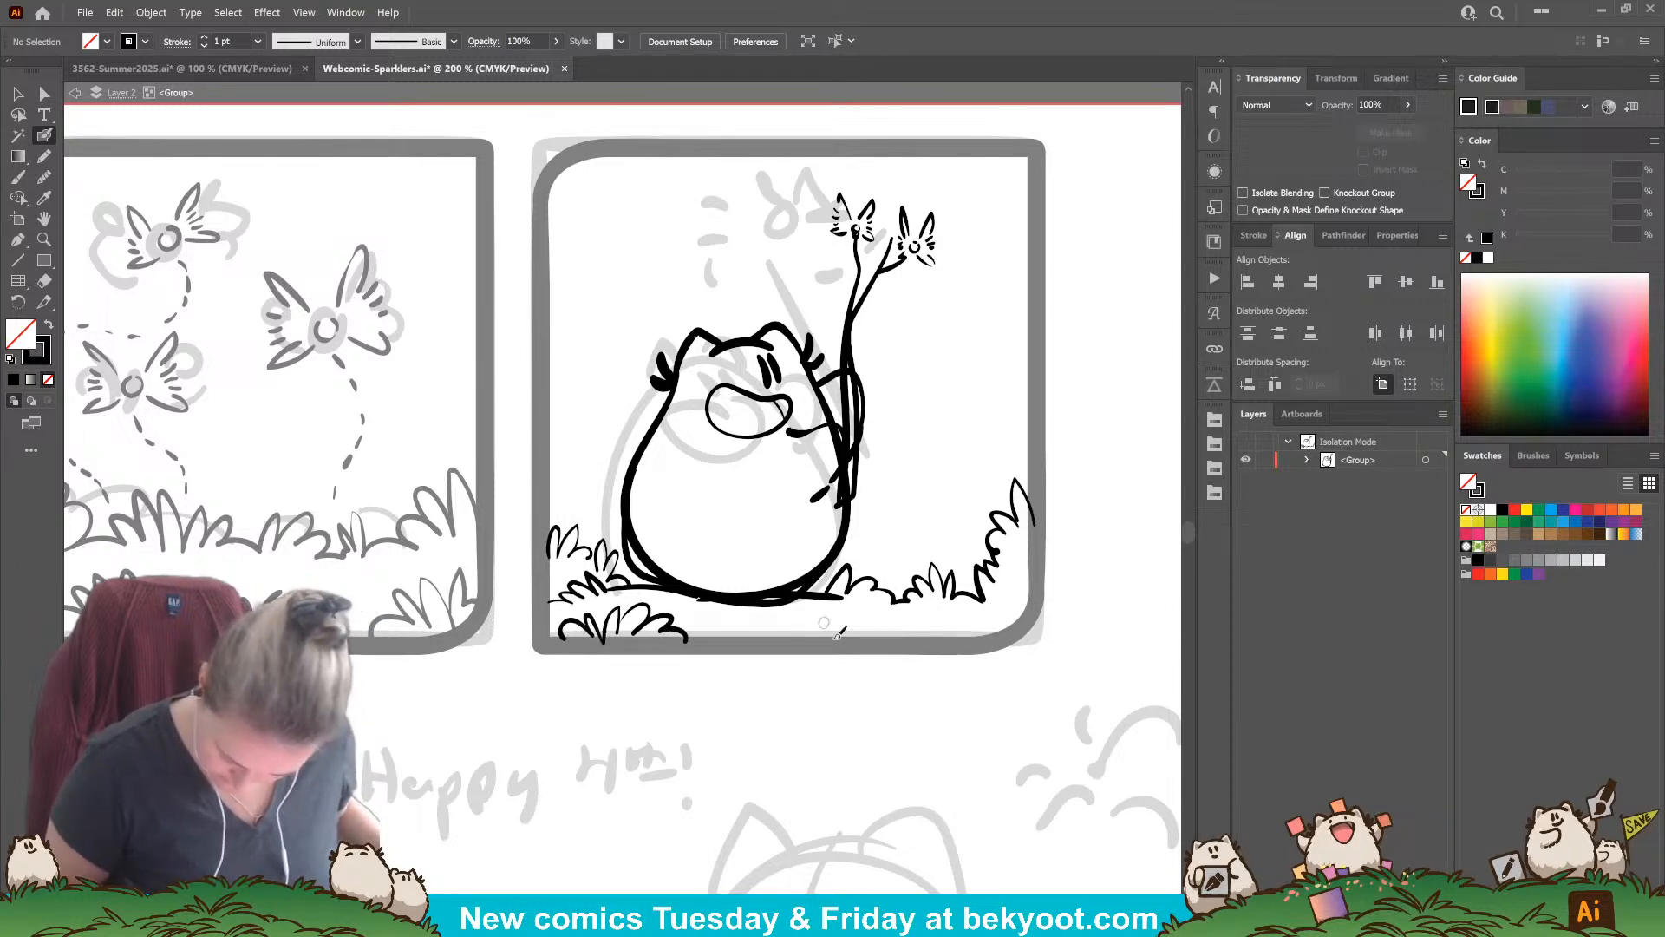
# Step: Ink a third firefly in the air right of the stick, with a dashed flight trail to the panel's right edge
pyautogui.moveTo(841, 637)
pyautogui.mouseDown()
pyautogui.moveTo(710, 636)
pyautogui.moveTo(738, 700)
pyautogui.mouseUp()
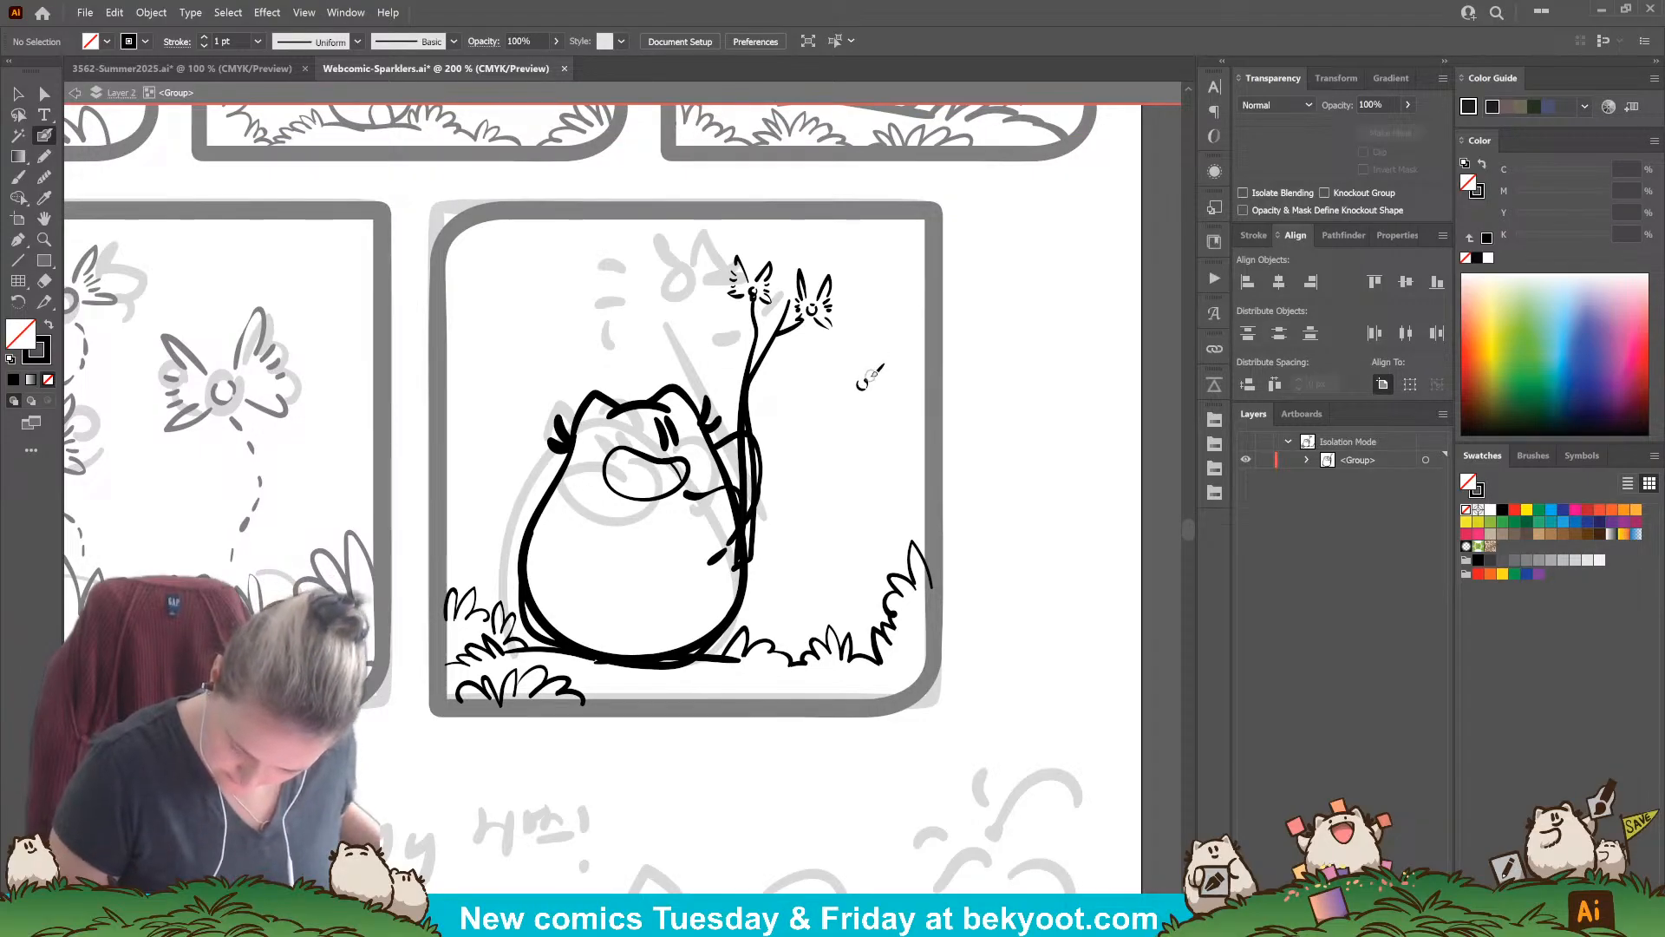
pyautogui.moveTo(871, 385)
pyautogui.mouseDown()
pyautogui.moveTo(895, 389)
pyautogui.moveTo(885, 380)
pyautogui.mouseUp()
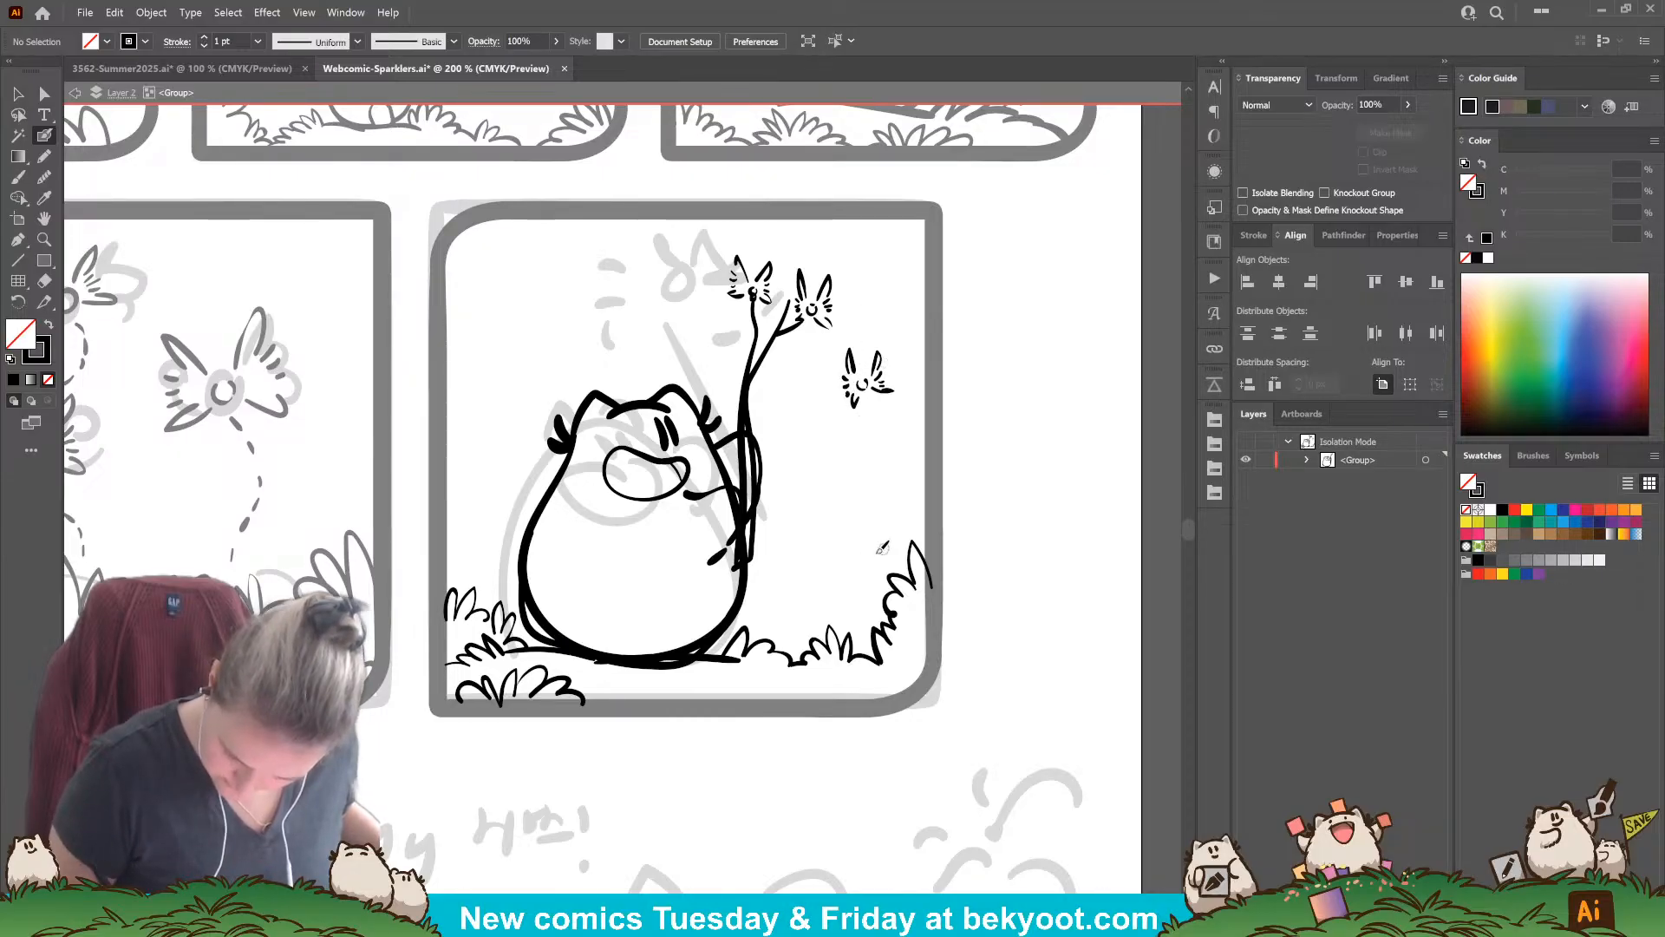
pyautogui.moveTo(874, 406); pyautogui.dragTo(885, 415)
pyautogui.moveTo(892, 421); pyautogui.dragTo(924, 420)
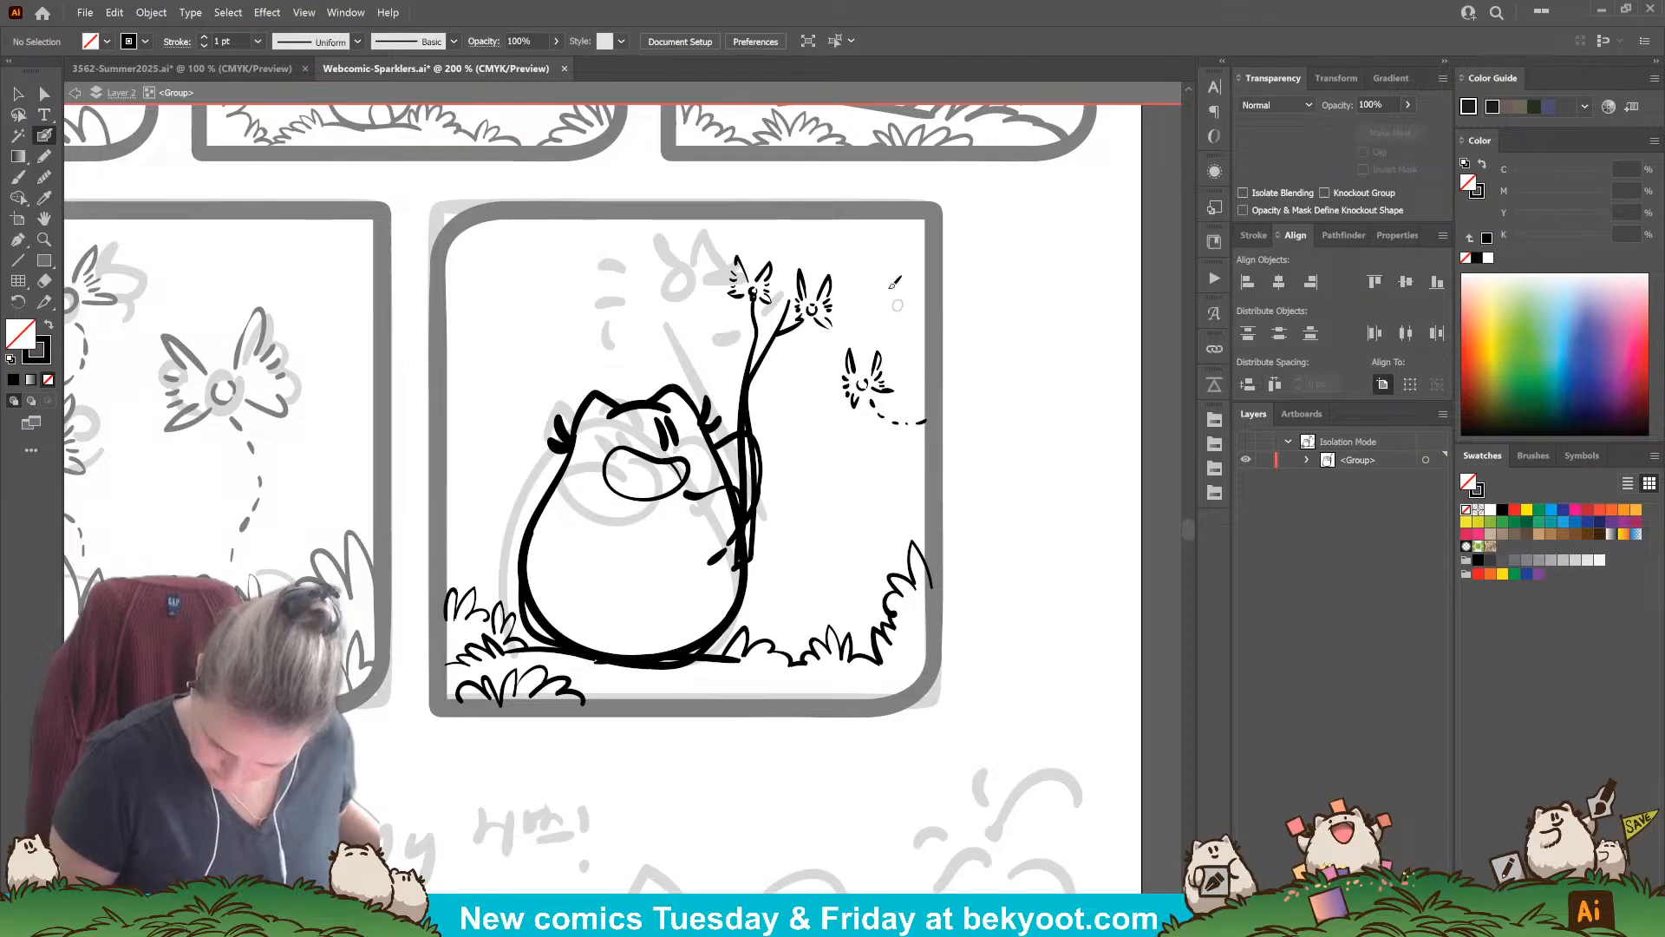
# Step: Ink curved dashed flight trails from the two fireflies on the twigs out to the panel's right and top edges
pyautogui.moveTo(886, 278); pyautogui.dragTo(924, 283)
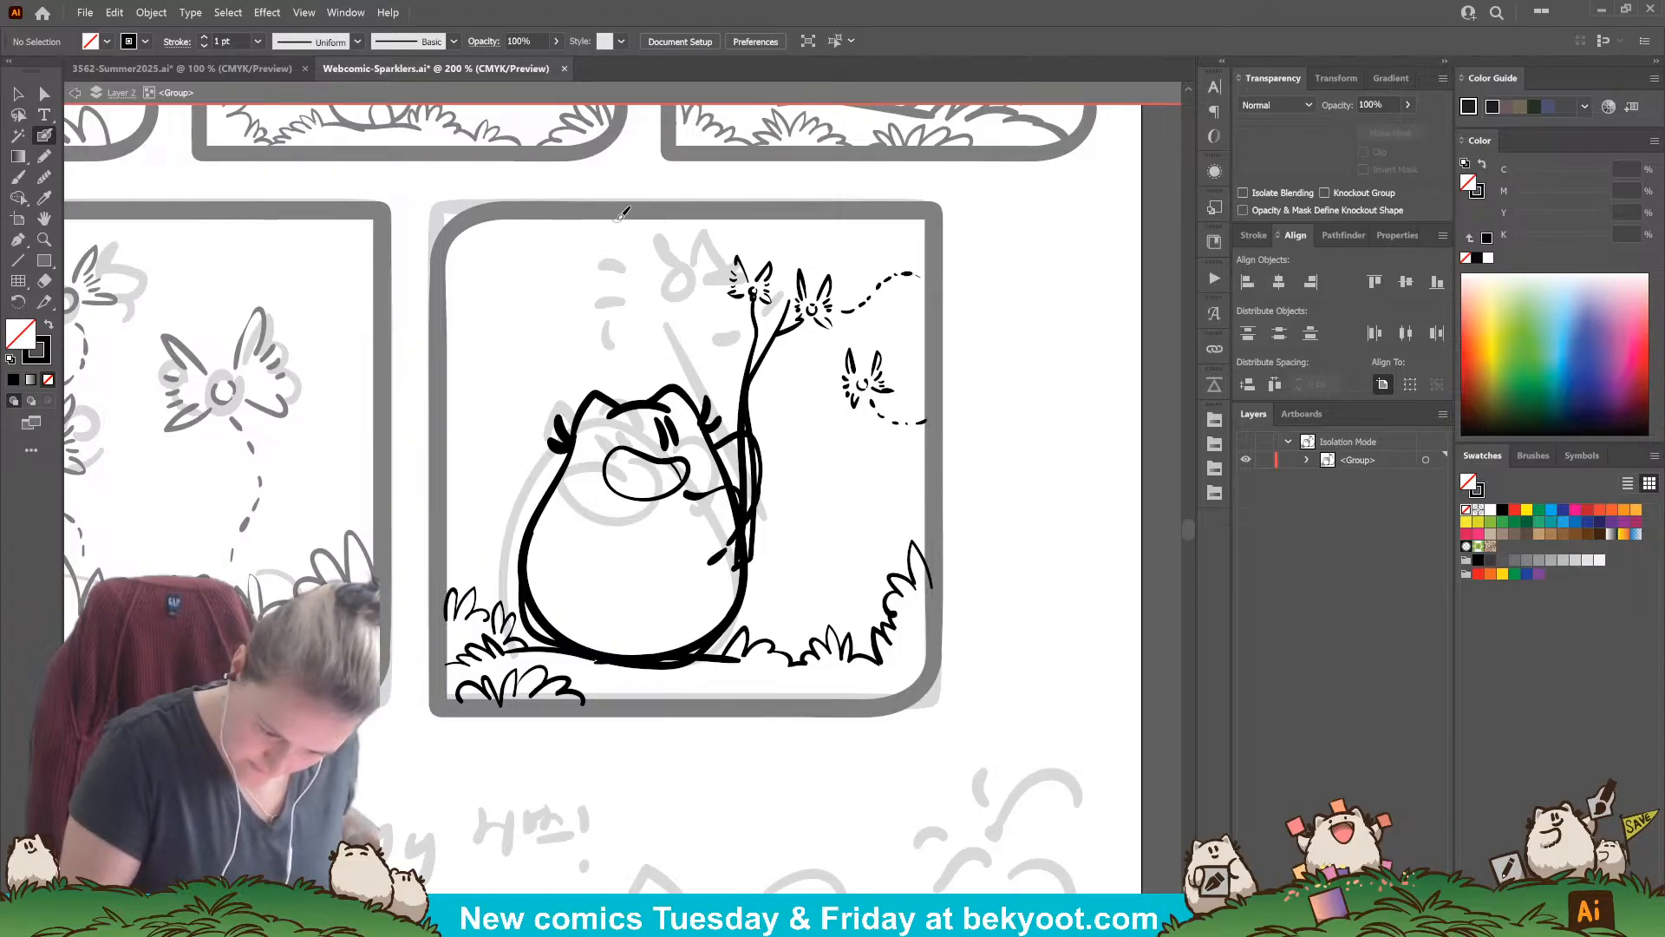
pyautogui.moveTo(631, 267); pyautogui.dragTo(652, 278)
pyautogui.moveTo(661, 278)
pyautogui.mouseDown()
pyautogui.moveTo(742, 251)
pyautogui.moveTo(755, 235)
pyautogui.mouseUp()
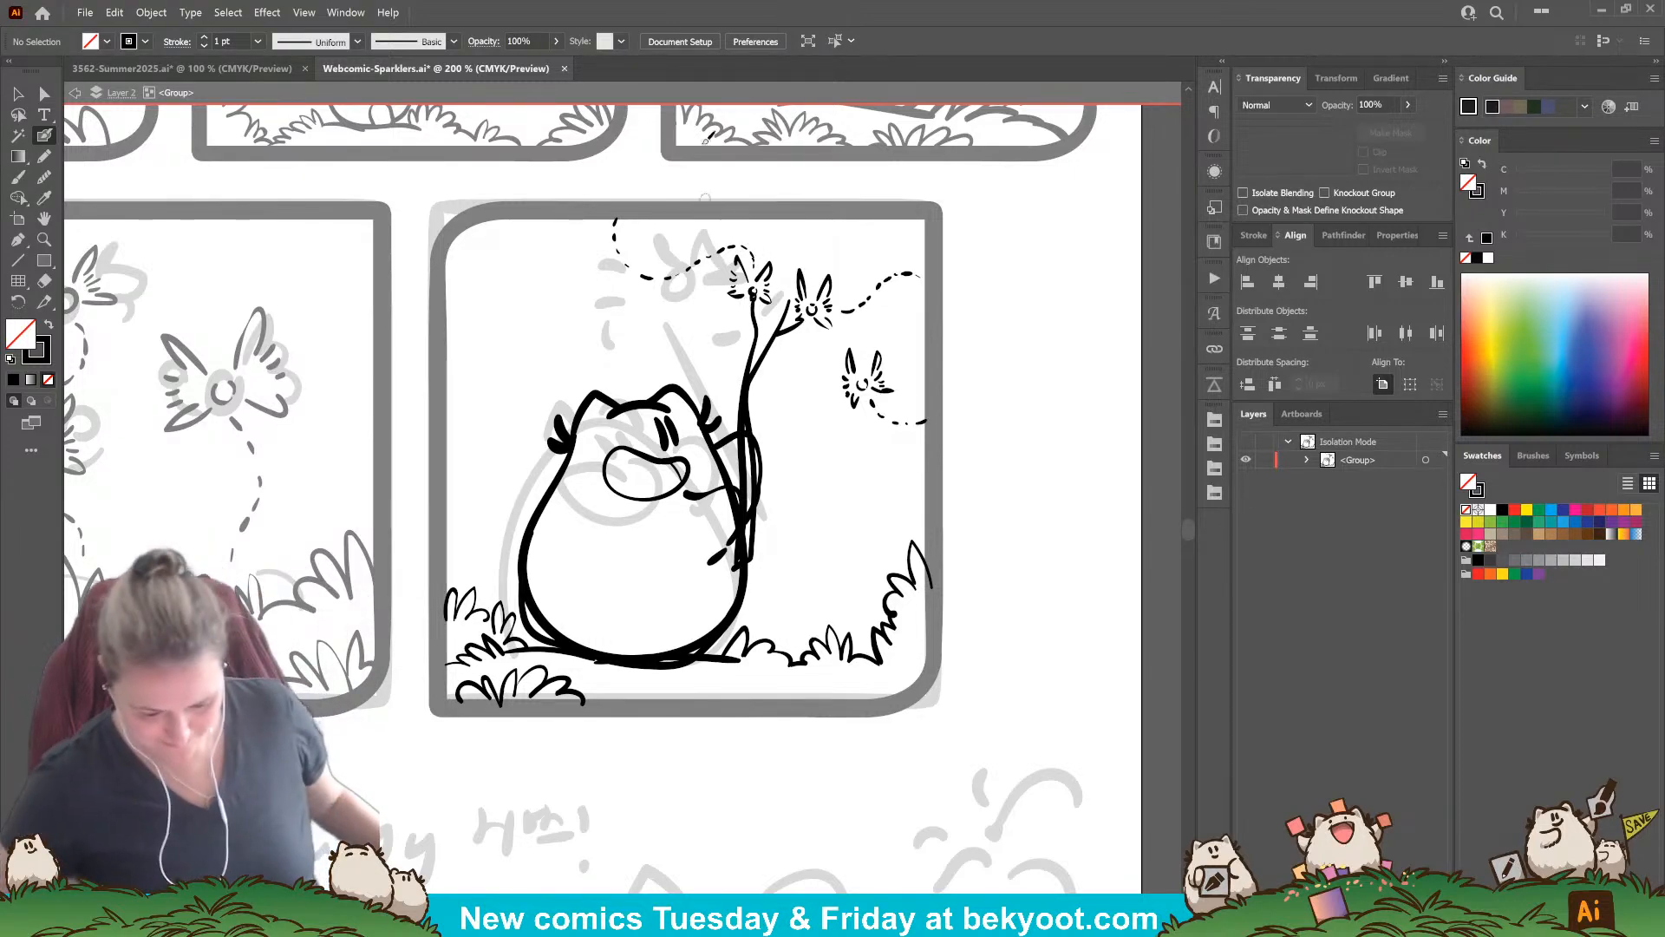
# Step: Leave the isolated panel group and save the comic file
pyautogui.scroll(-1, 729, 473)
pyautogui.scroll(-1, 727, 480)
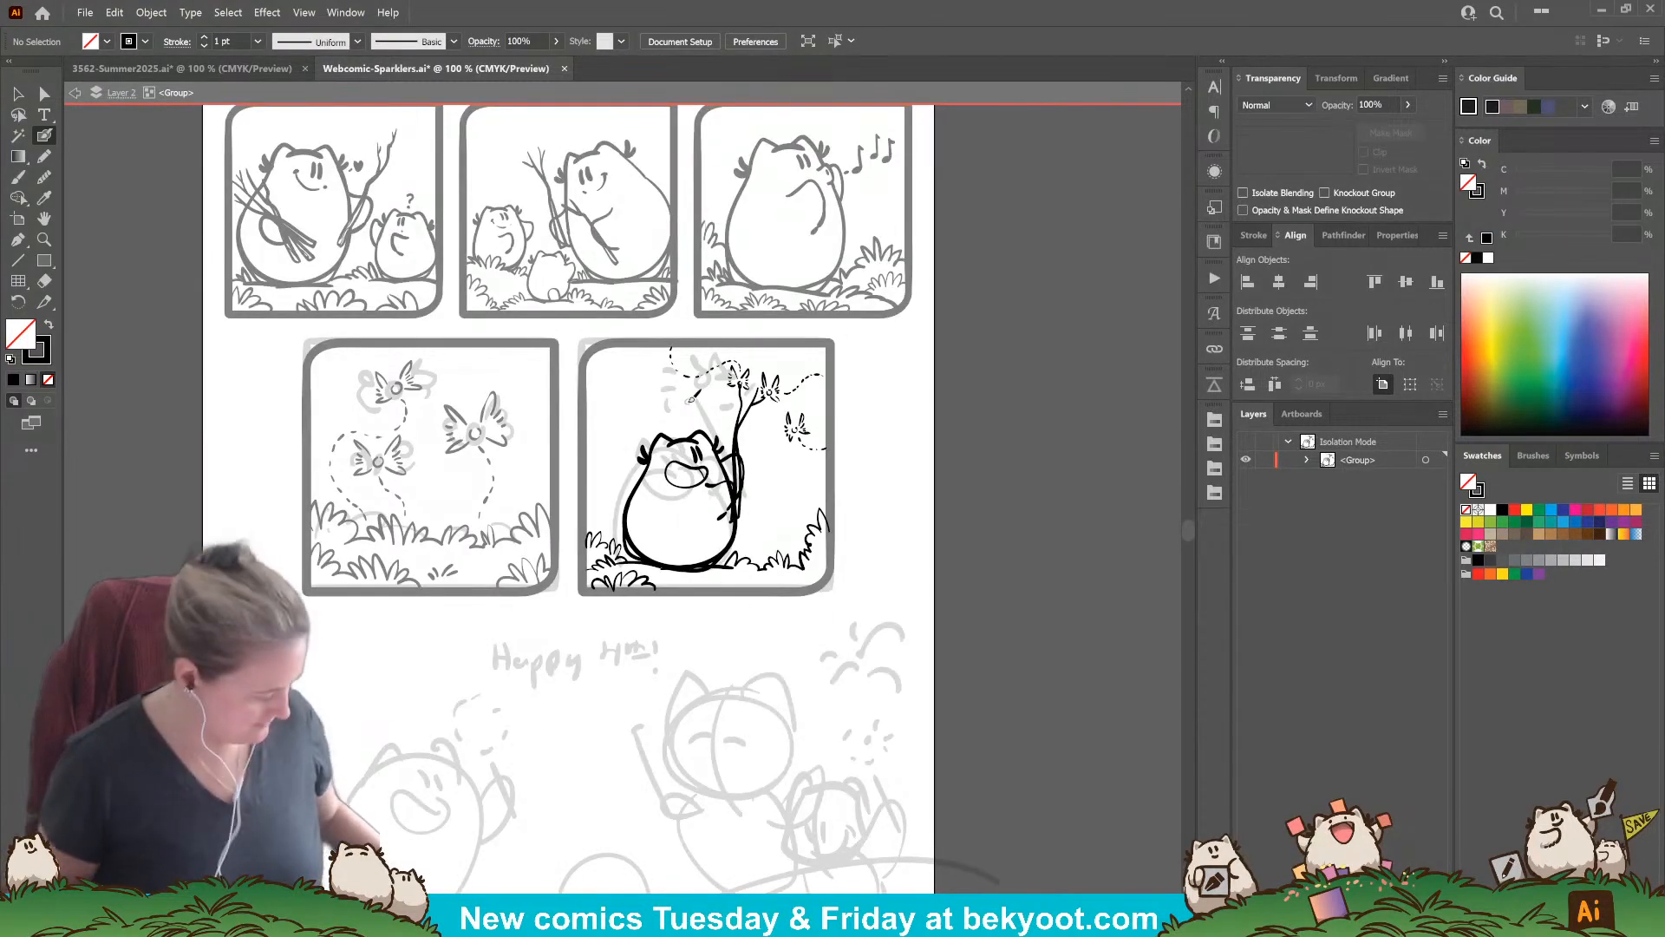
pyautogui.hotkey('ctrl', 's')
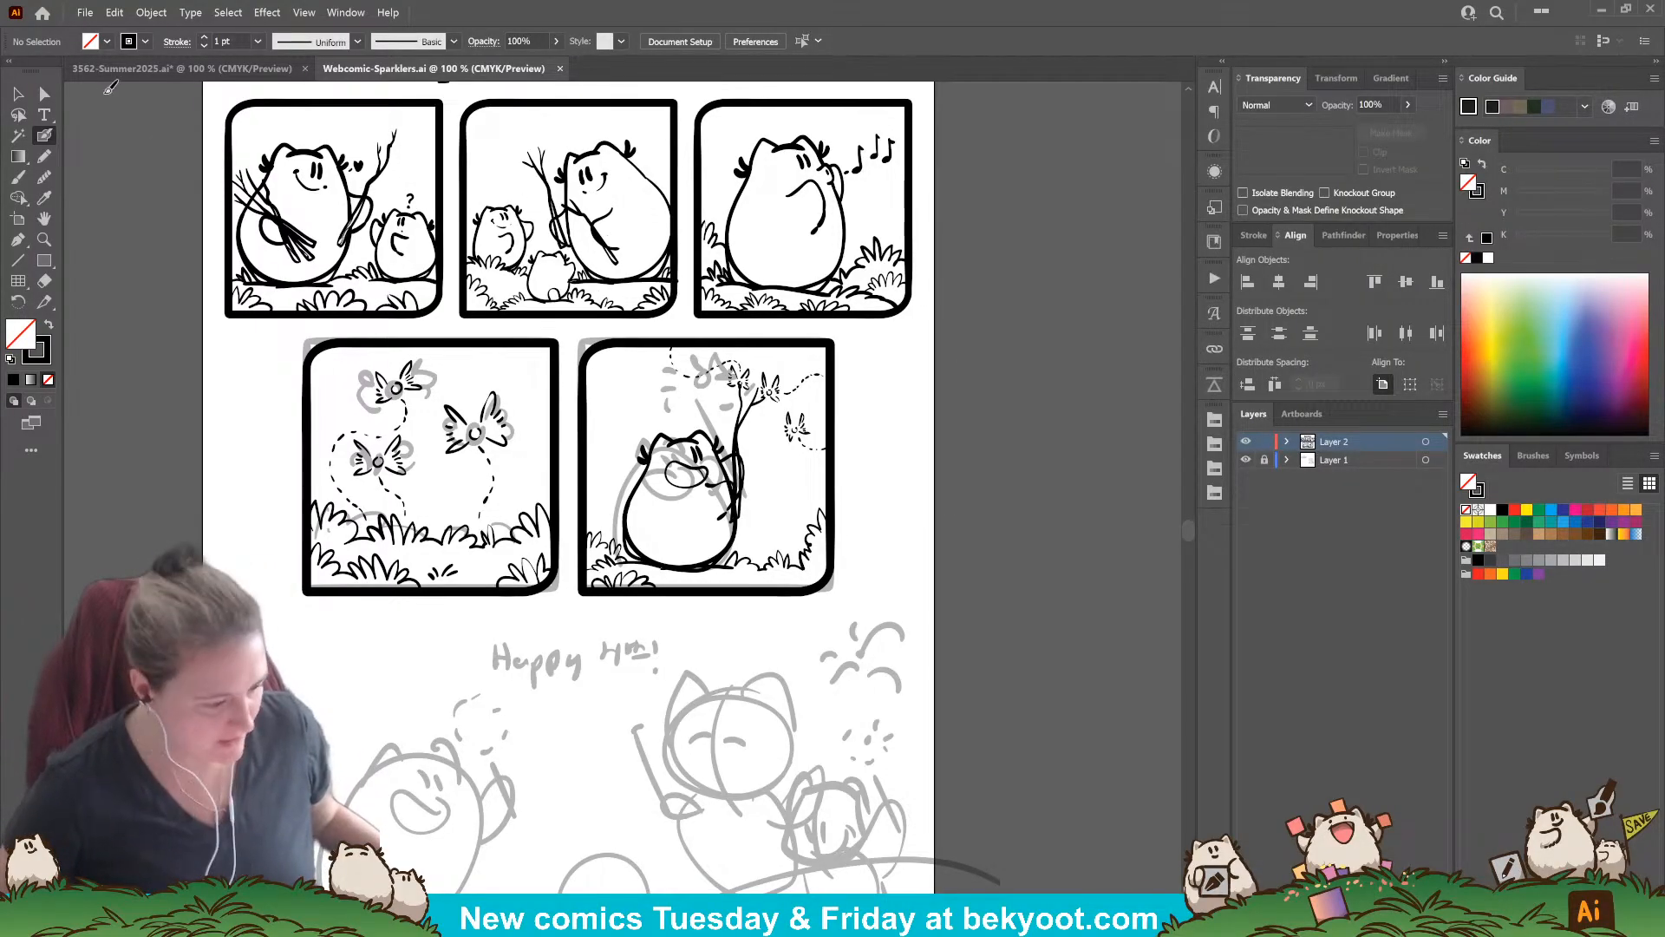
# Step: Lock Layer 2, unlock Layer 1, and move the rough sketches of the bottom two panels off the page beneath the other sketched panels
pyautogui.click(19, 93)
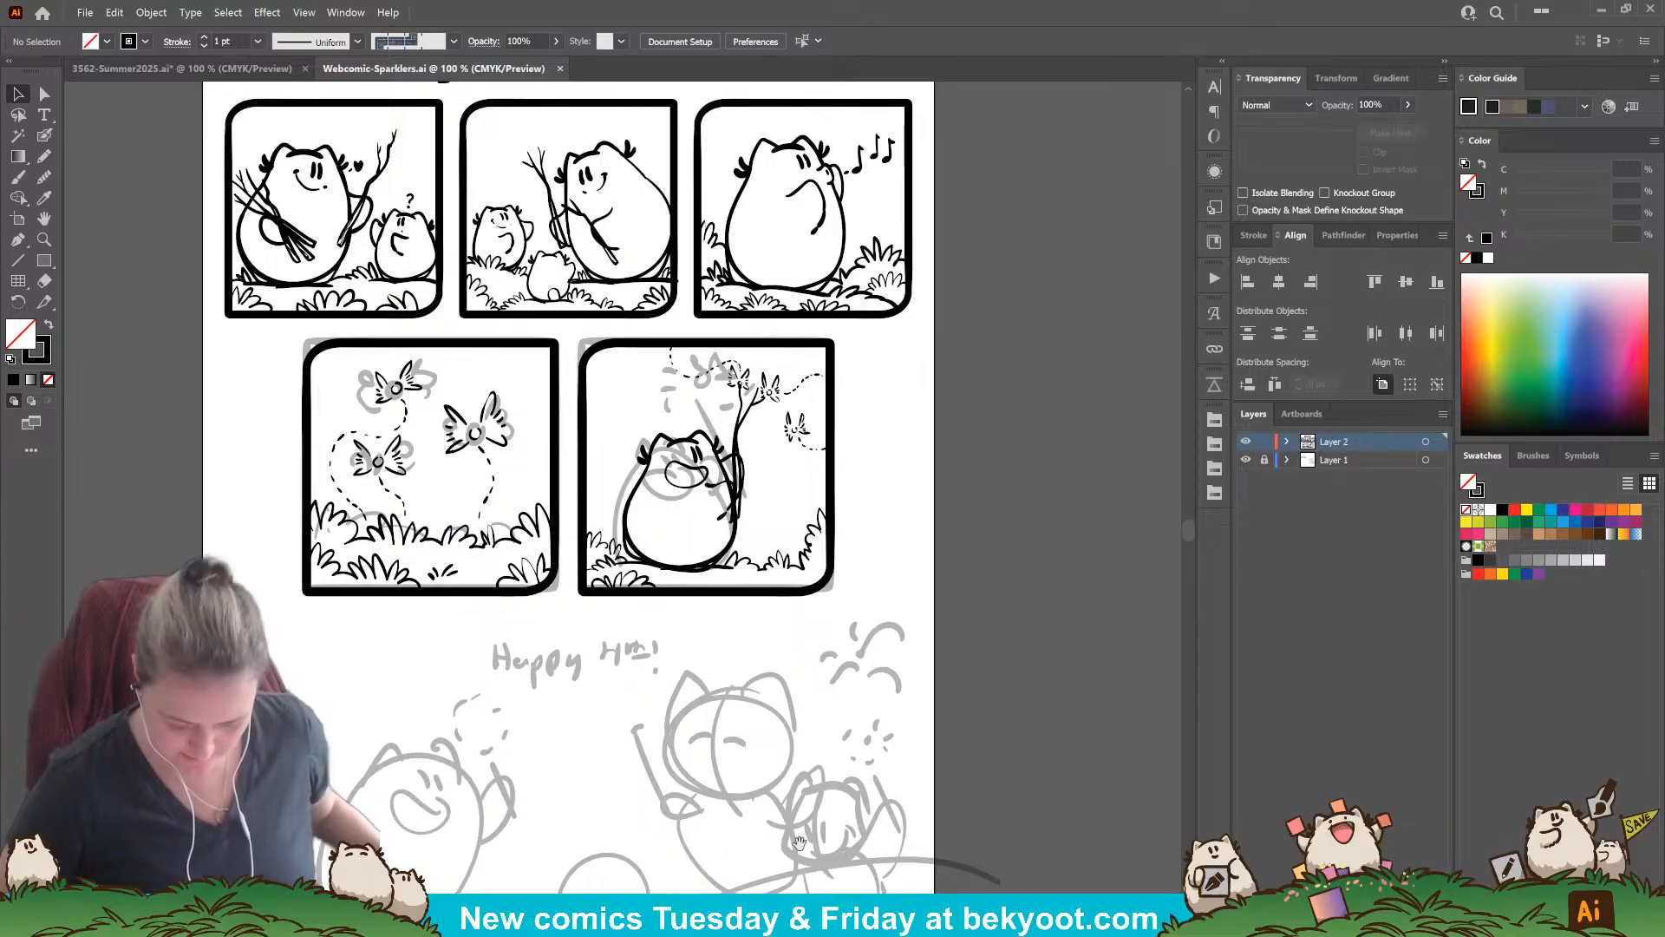
pyautogui.moveTo(783, 743); pyautogui.dragTo(824, 597)
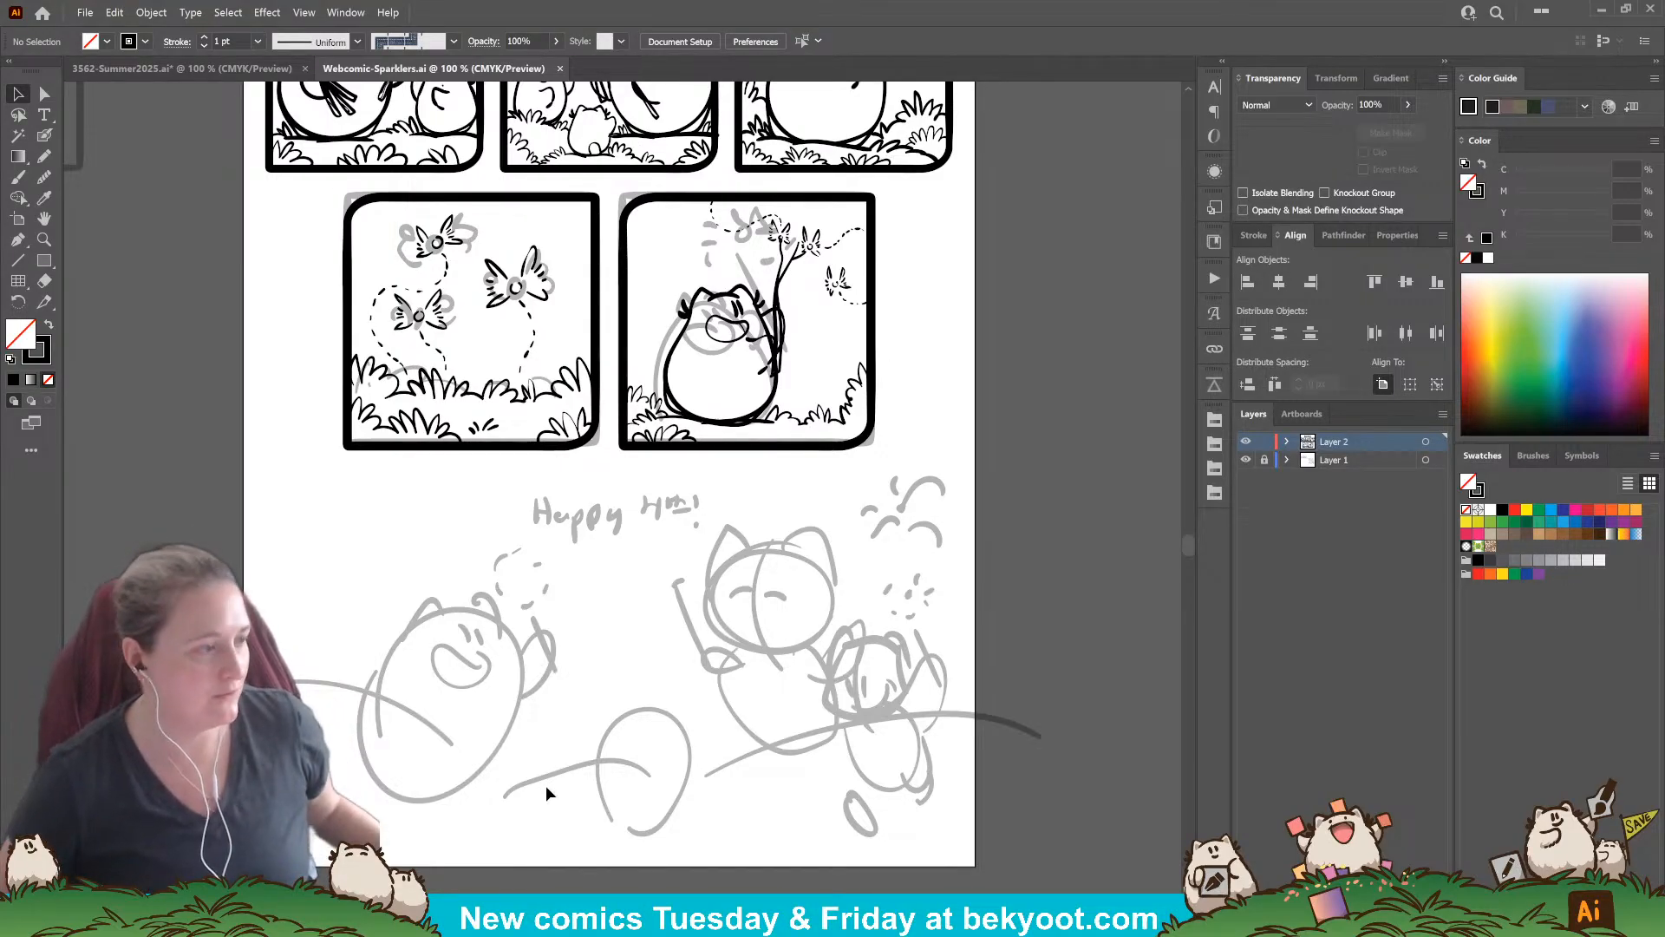
pyautogui.moveTo(720, 387); pyautogui.dragTo(714, 678)
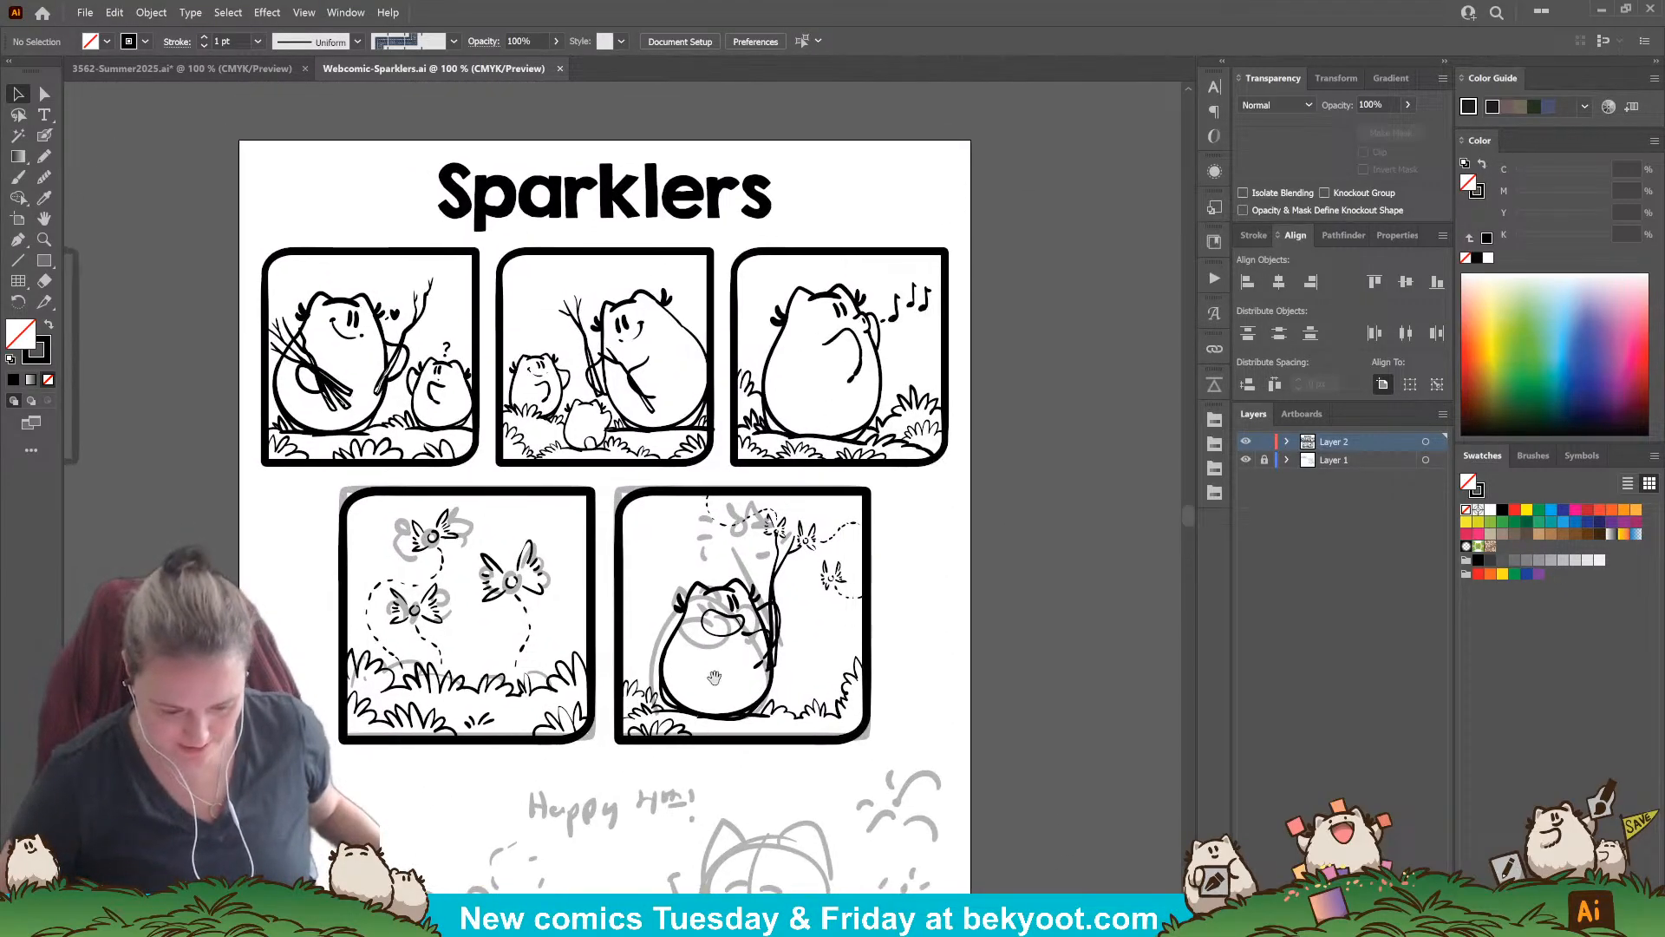
pyautogui.moveTo(728, 606); pyautogui.dragTo(731, 542)
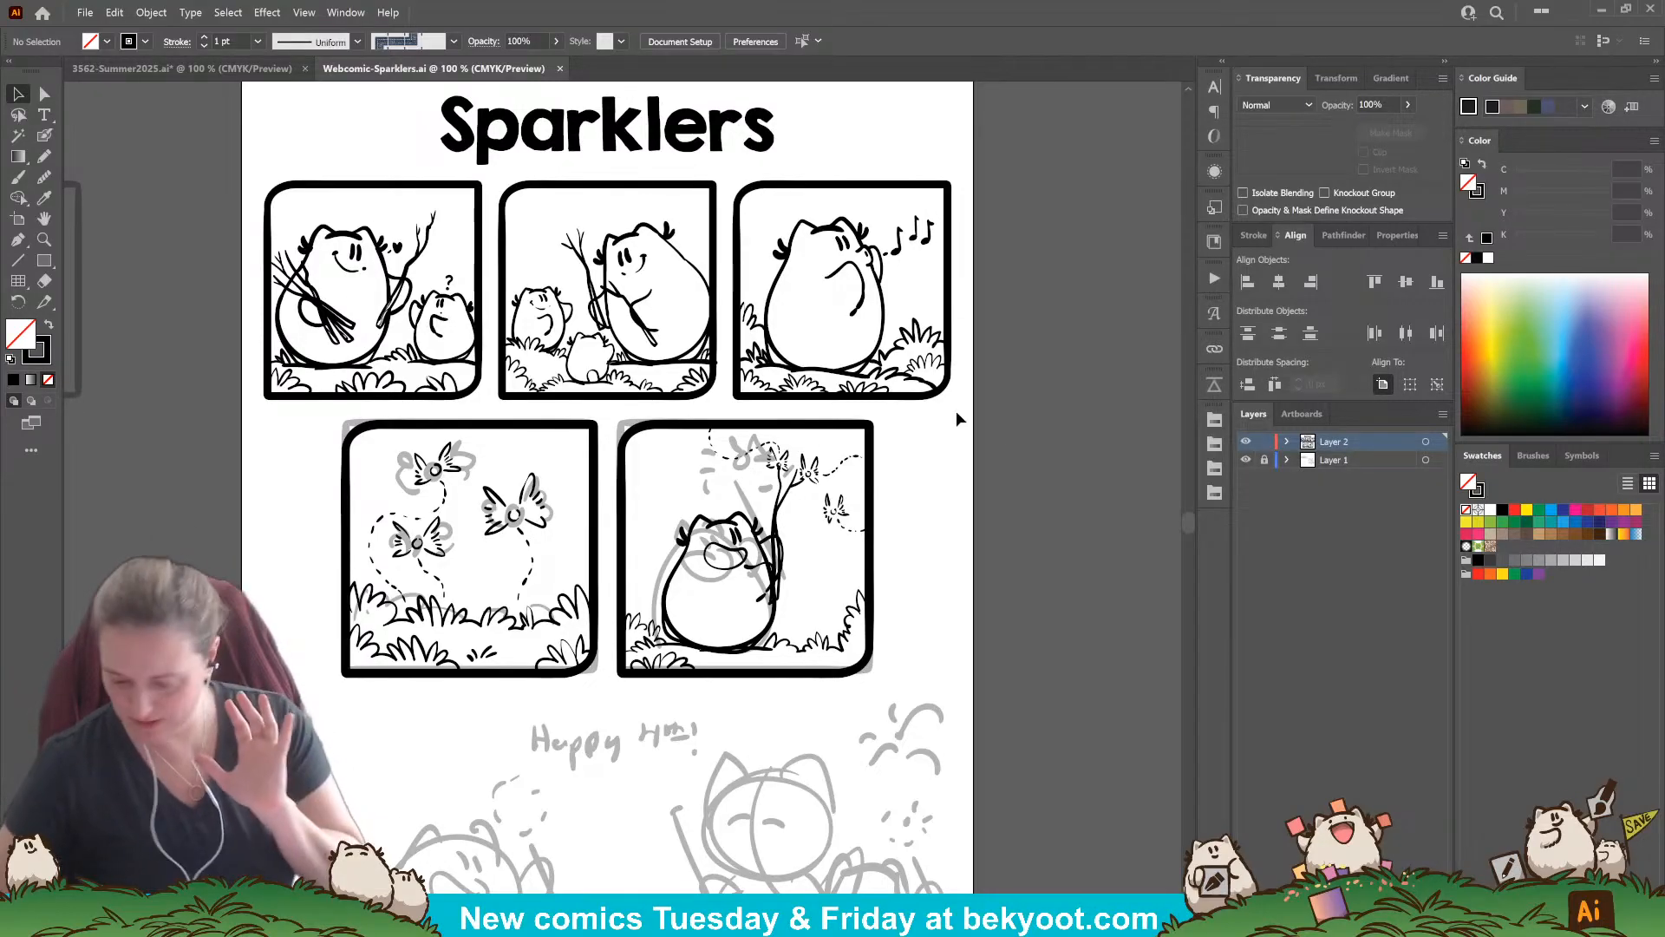
pyautogui.click(1265, 441)
pyautogui.click(1265, 460)
pyautogui.scroll(-2, 690, 544)
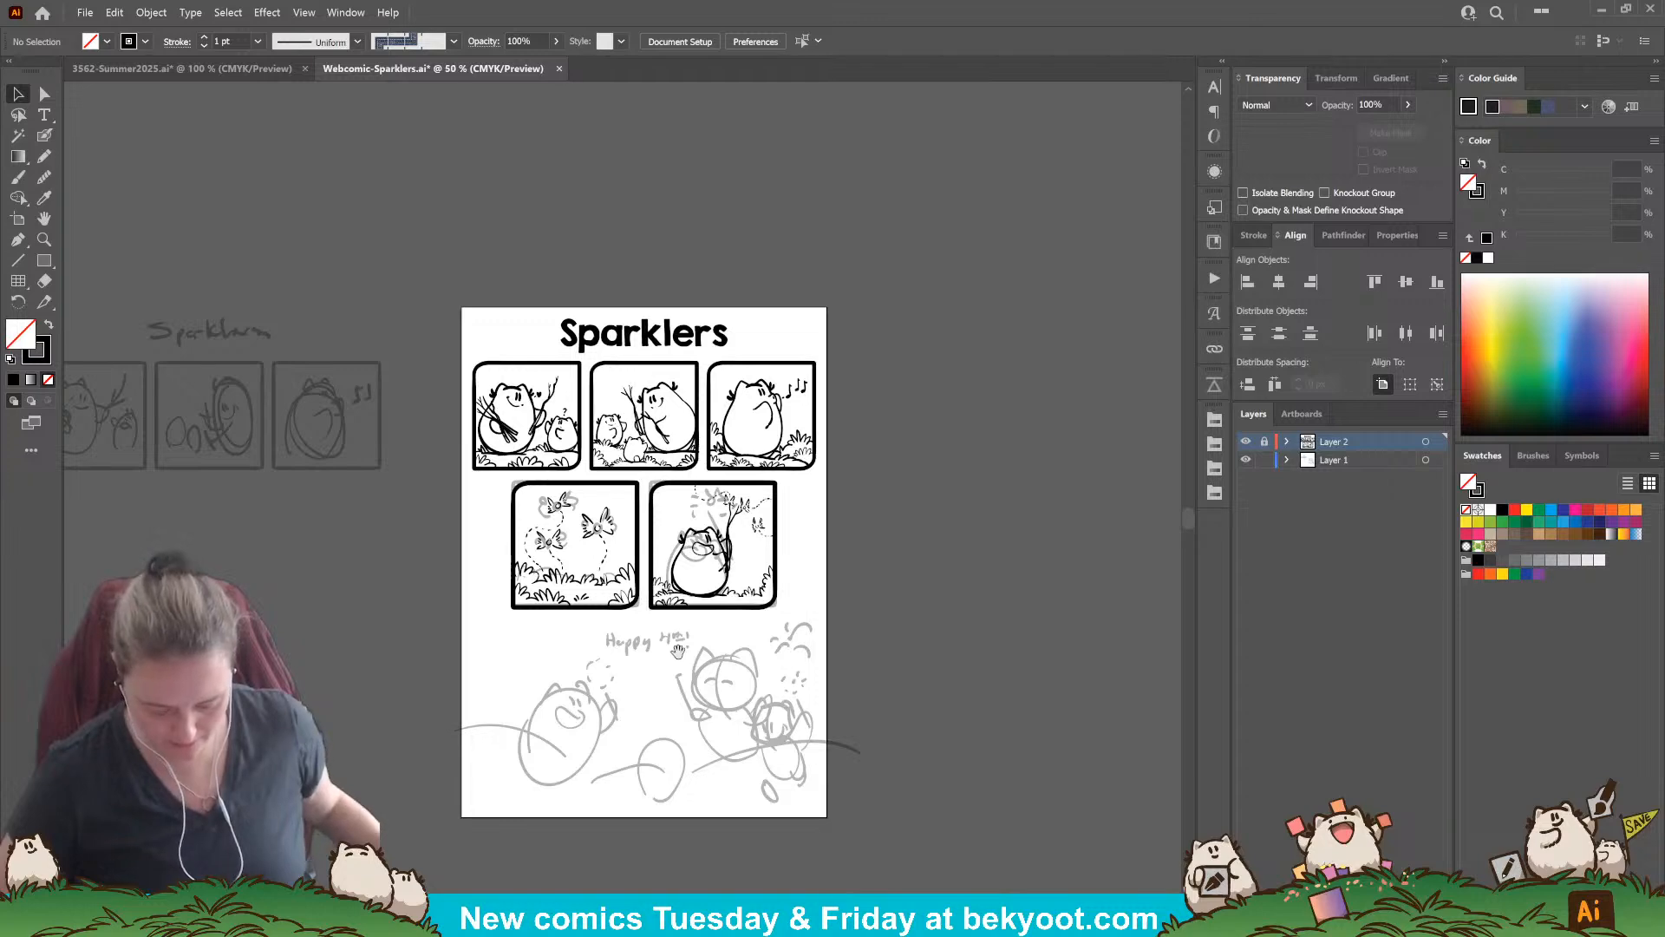
pyautogui.scroll(-1, 690, 543)
pyautogui.moveTo(876, 490); pyautogui.dragTo(440, 511)
pyautogui.click(496, 709)
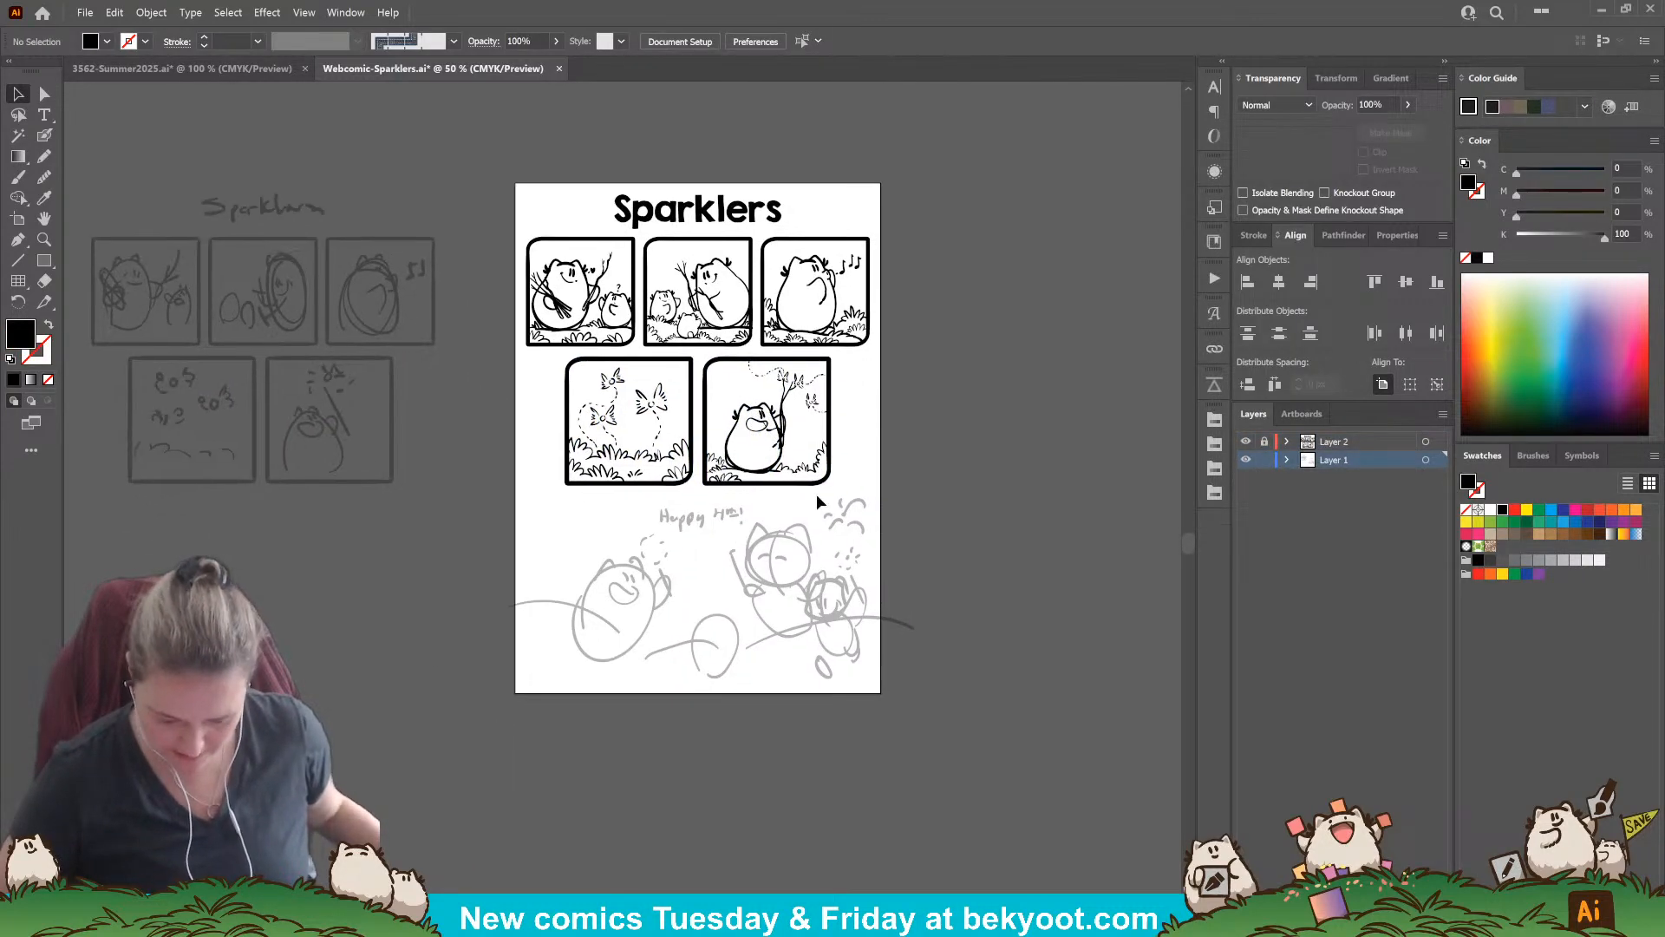
# Step: Lock Layer 1, unlock Layer 2 and make it the active layer, and save the file
pyautogui.scroll(2, 818, 494)
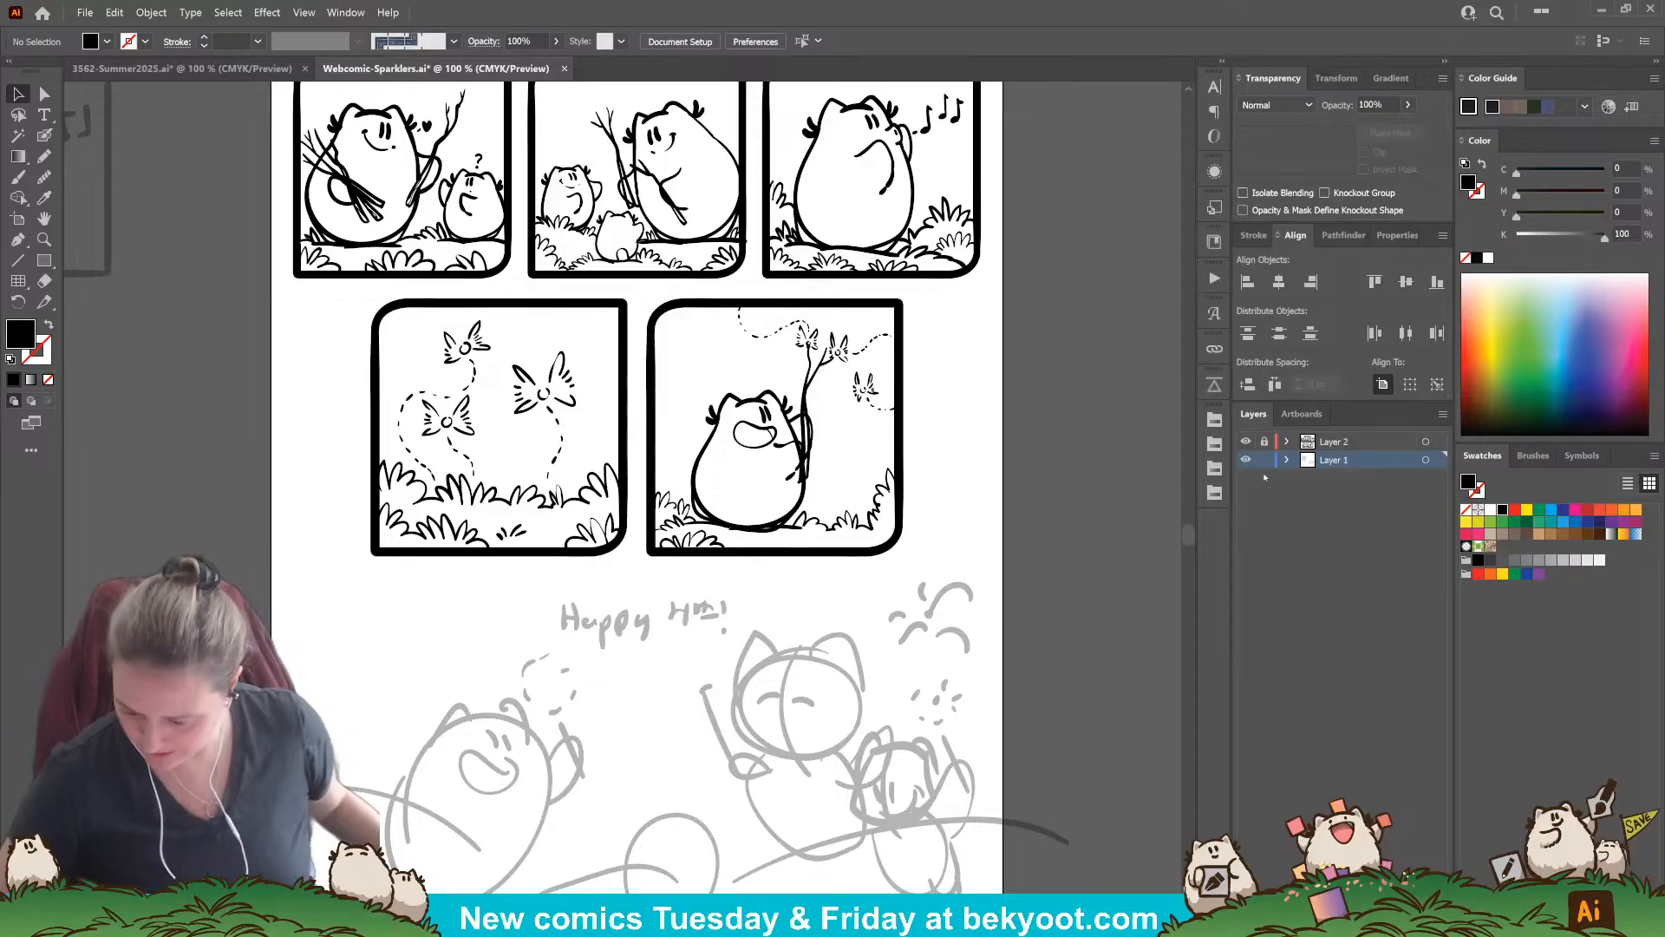
pyautogui.click(1333, 441)
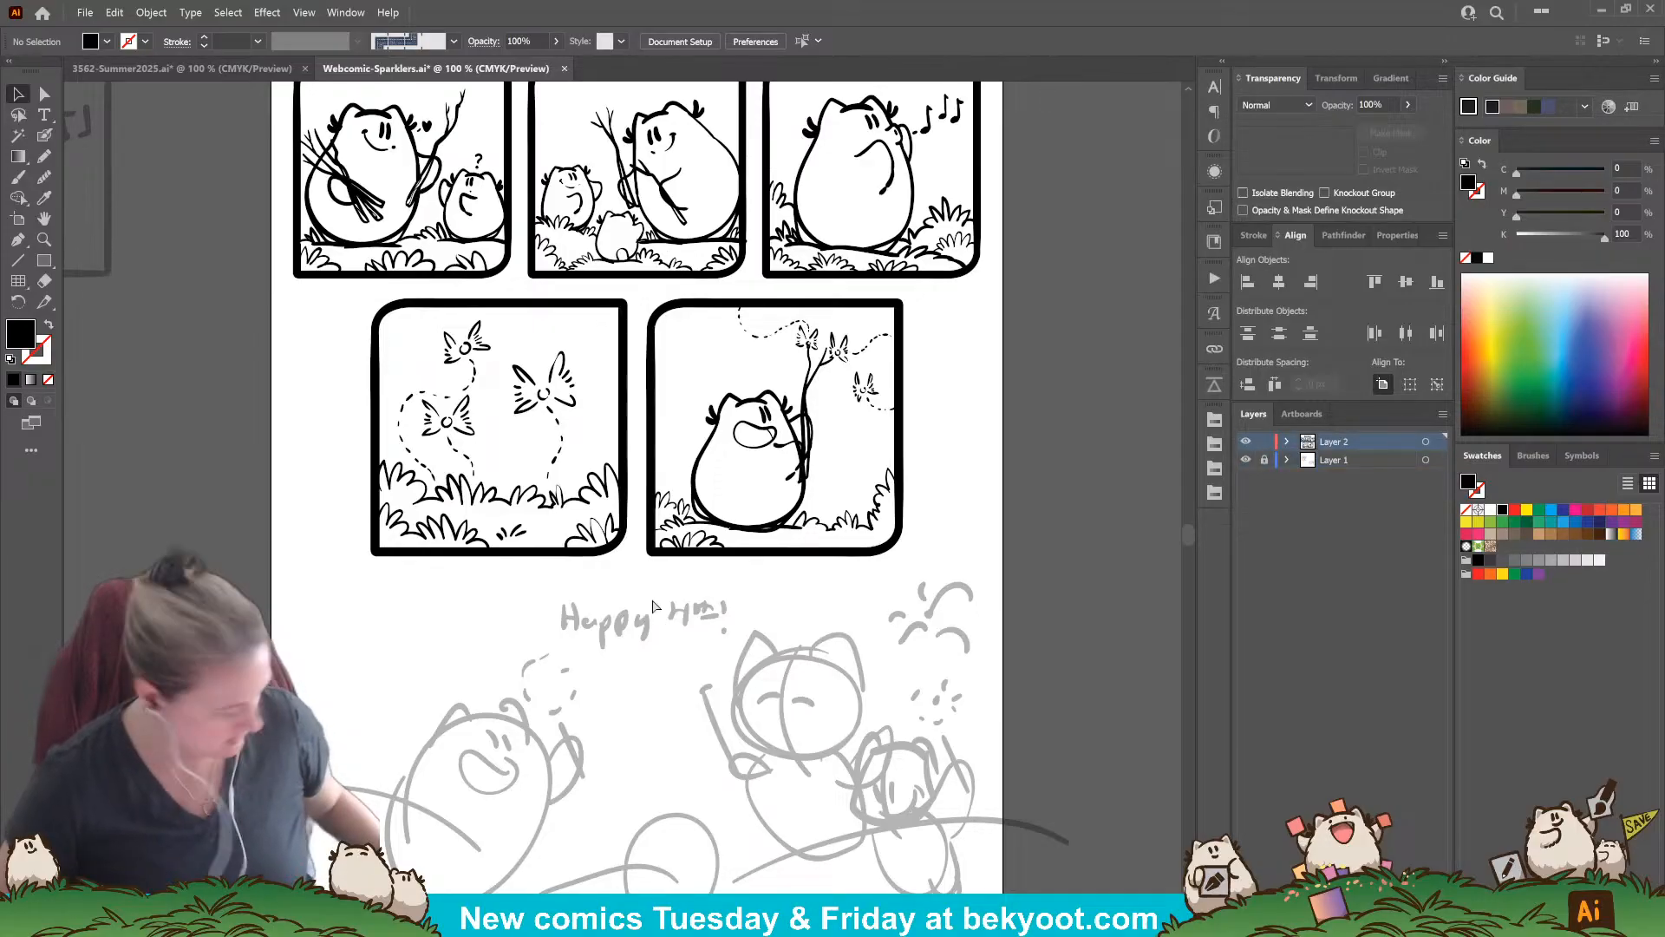
pyautogui.hotkey('ctrl', 's')
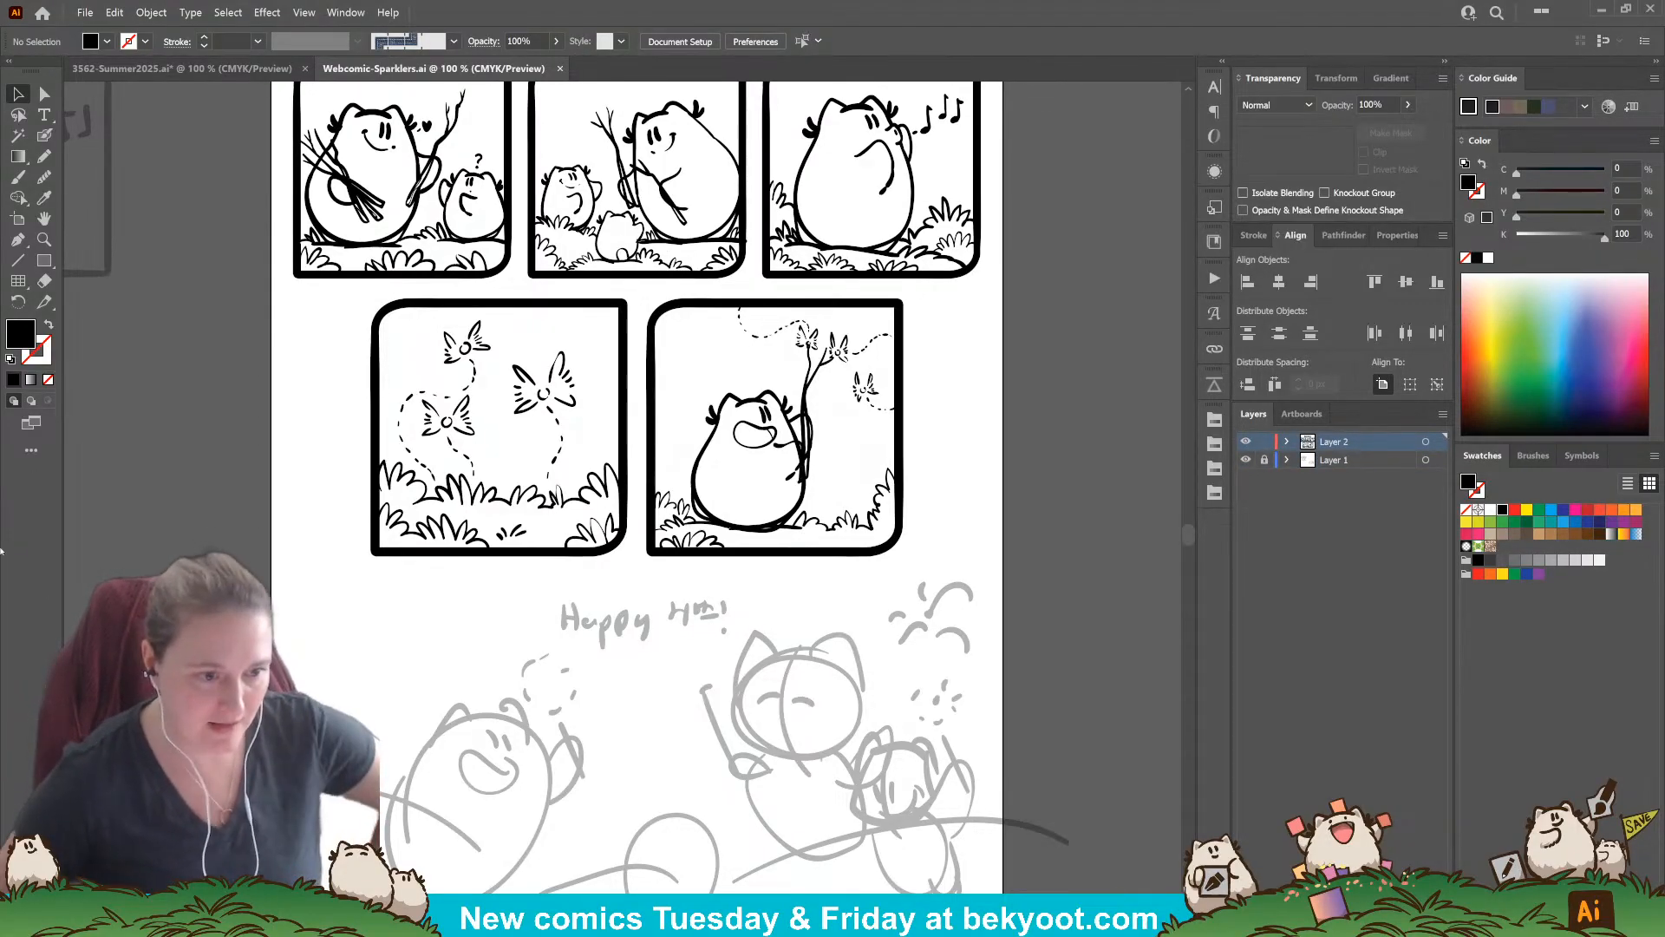